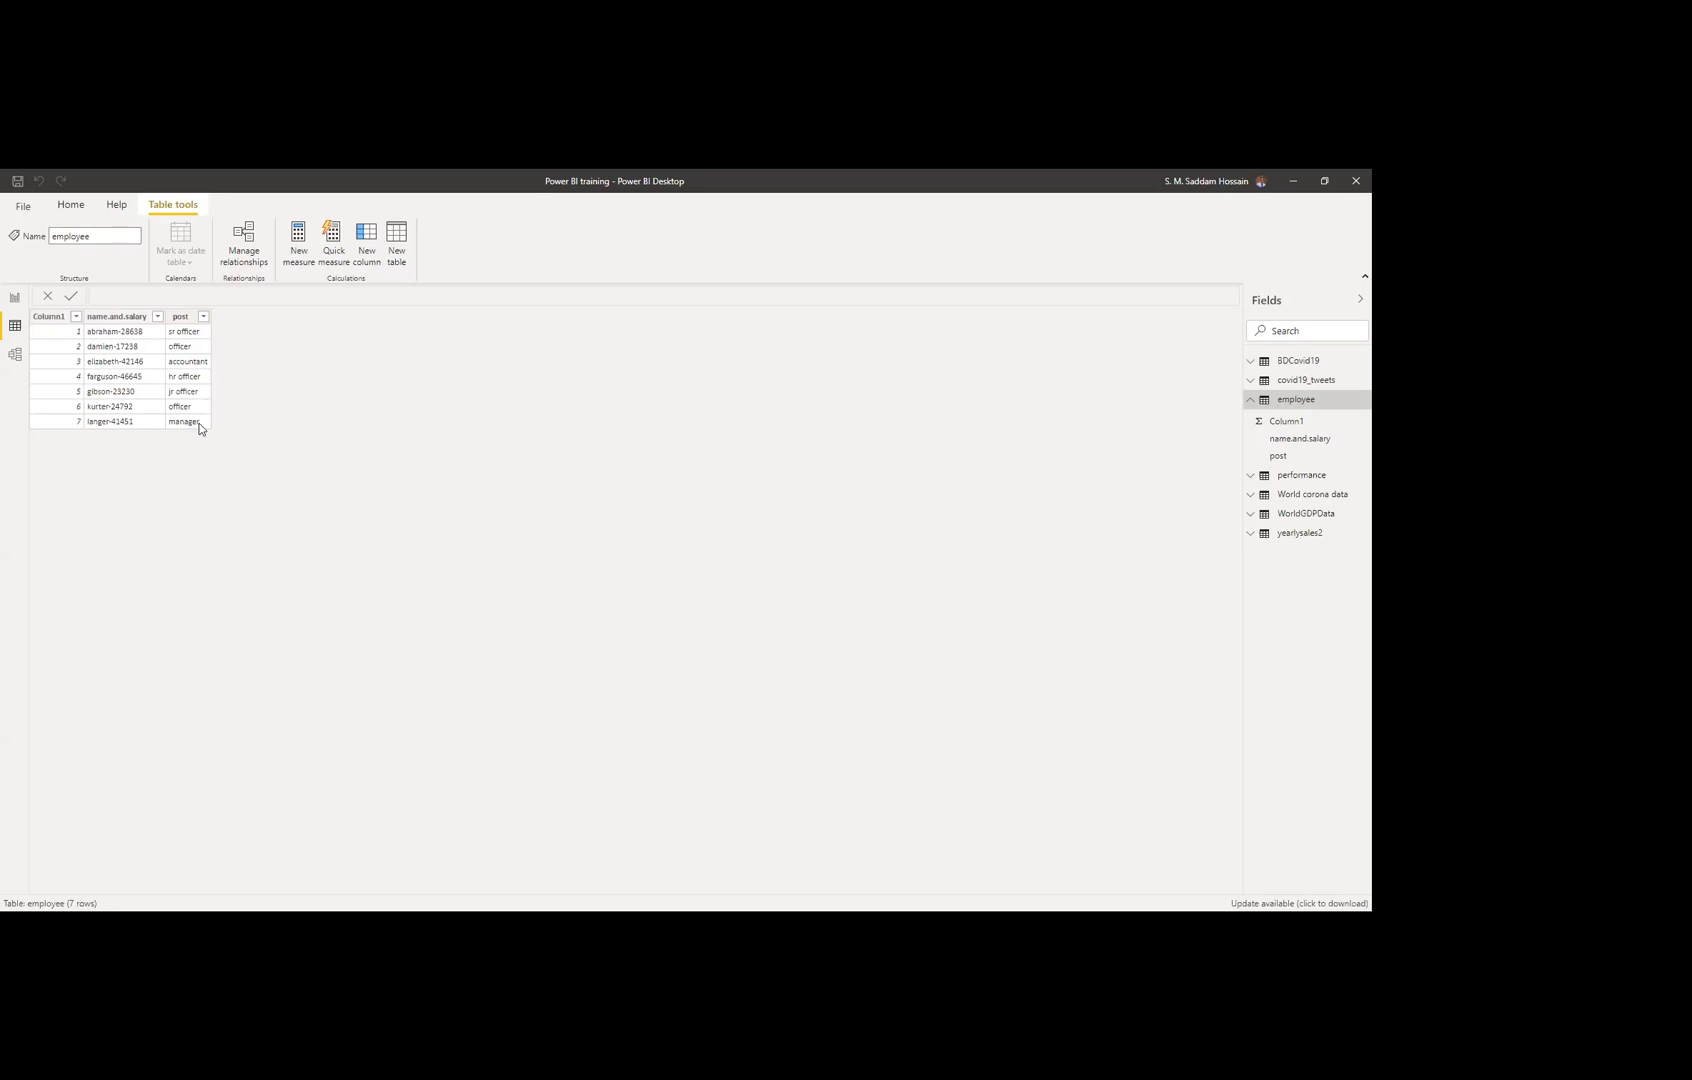
# Step: Collapse the employee field list and show the performance table's eight rows of names and ratings
pyautogui.click(1250, 400)
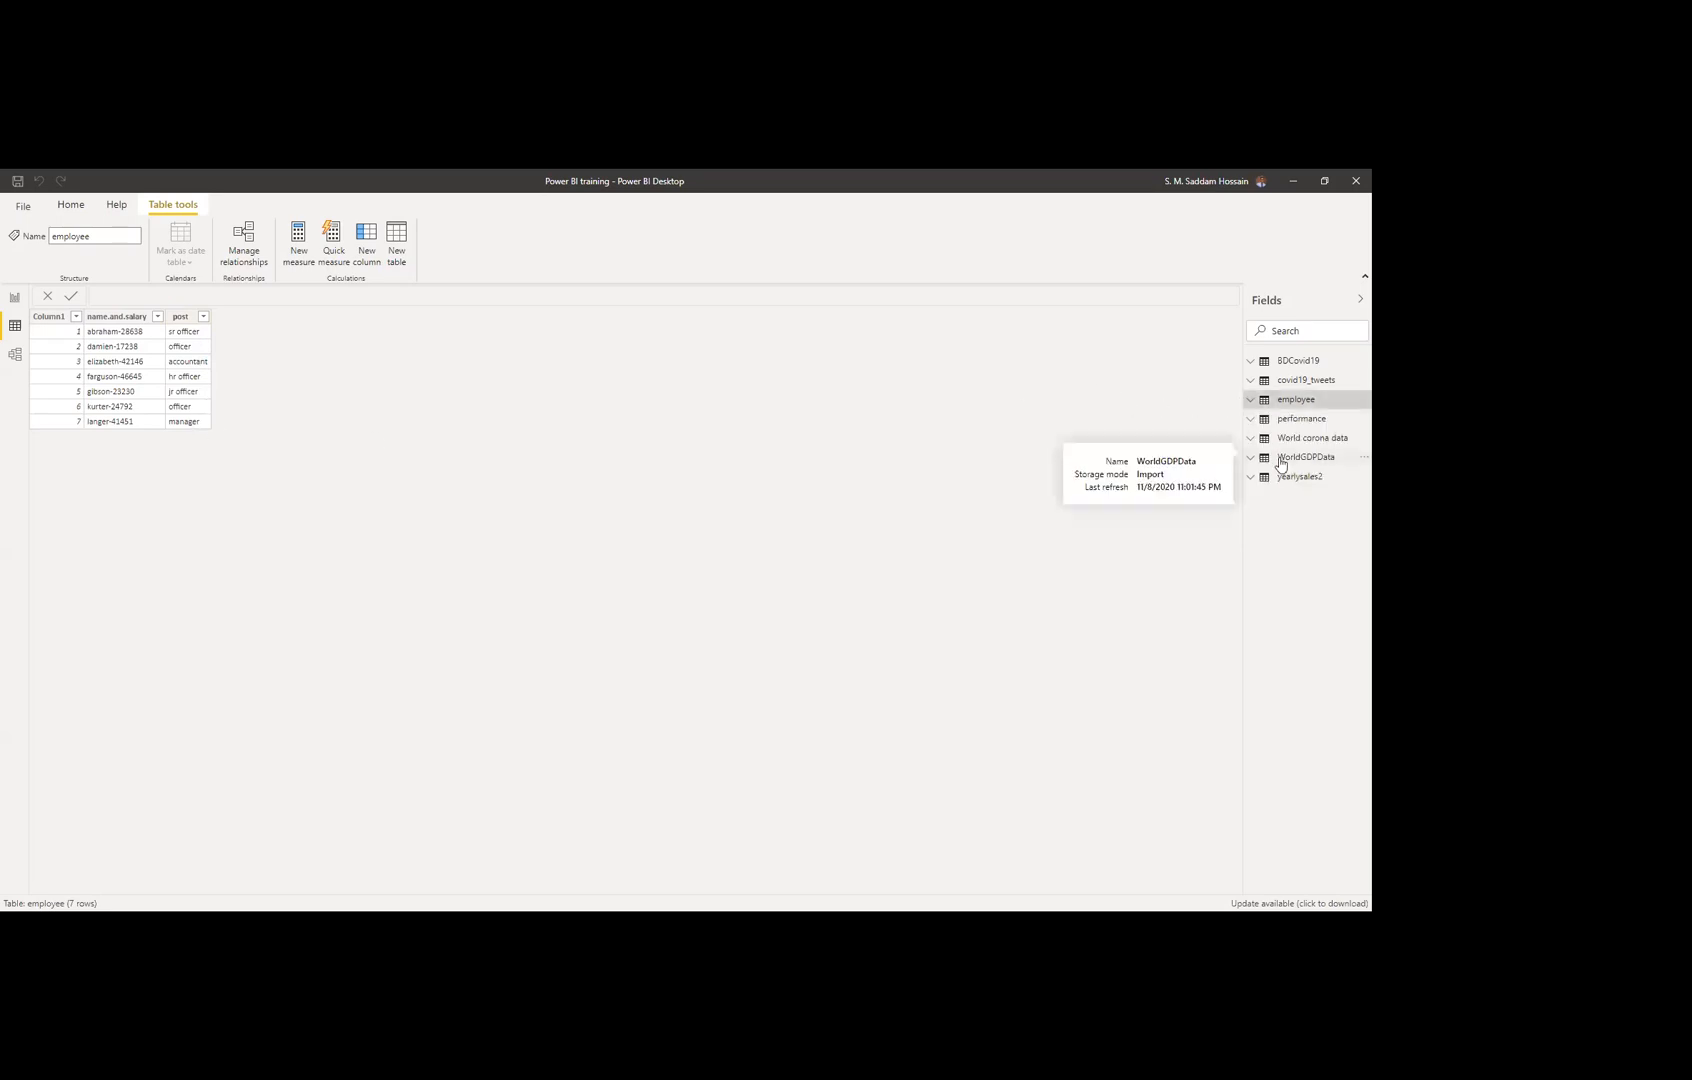
pyautogui.click(1283, 422)
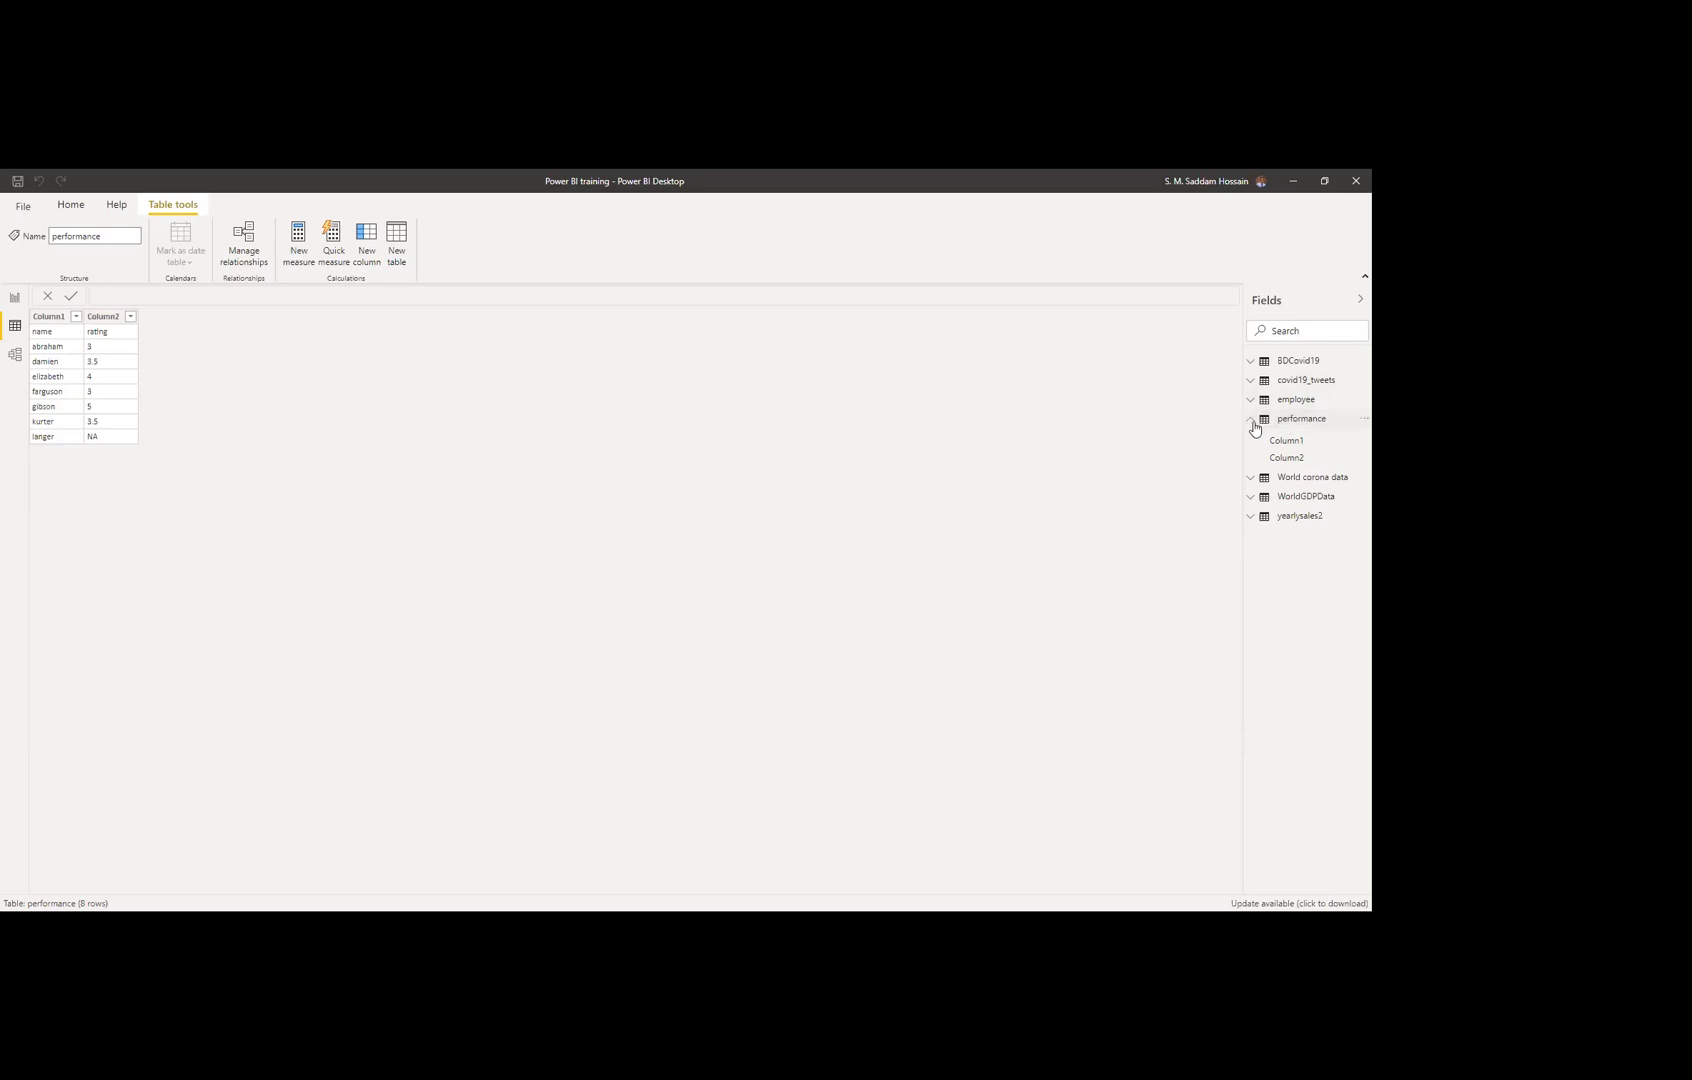
# Step: Compare the employee and performance tables' data, then switch to Model view
pyautogui.click(1297, 404)
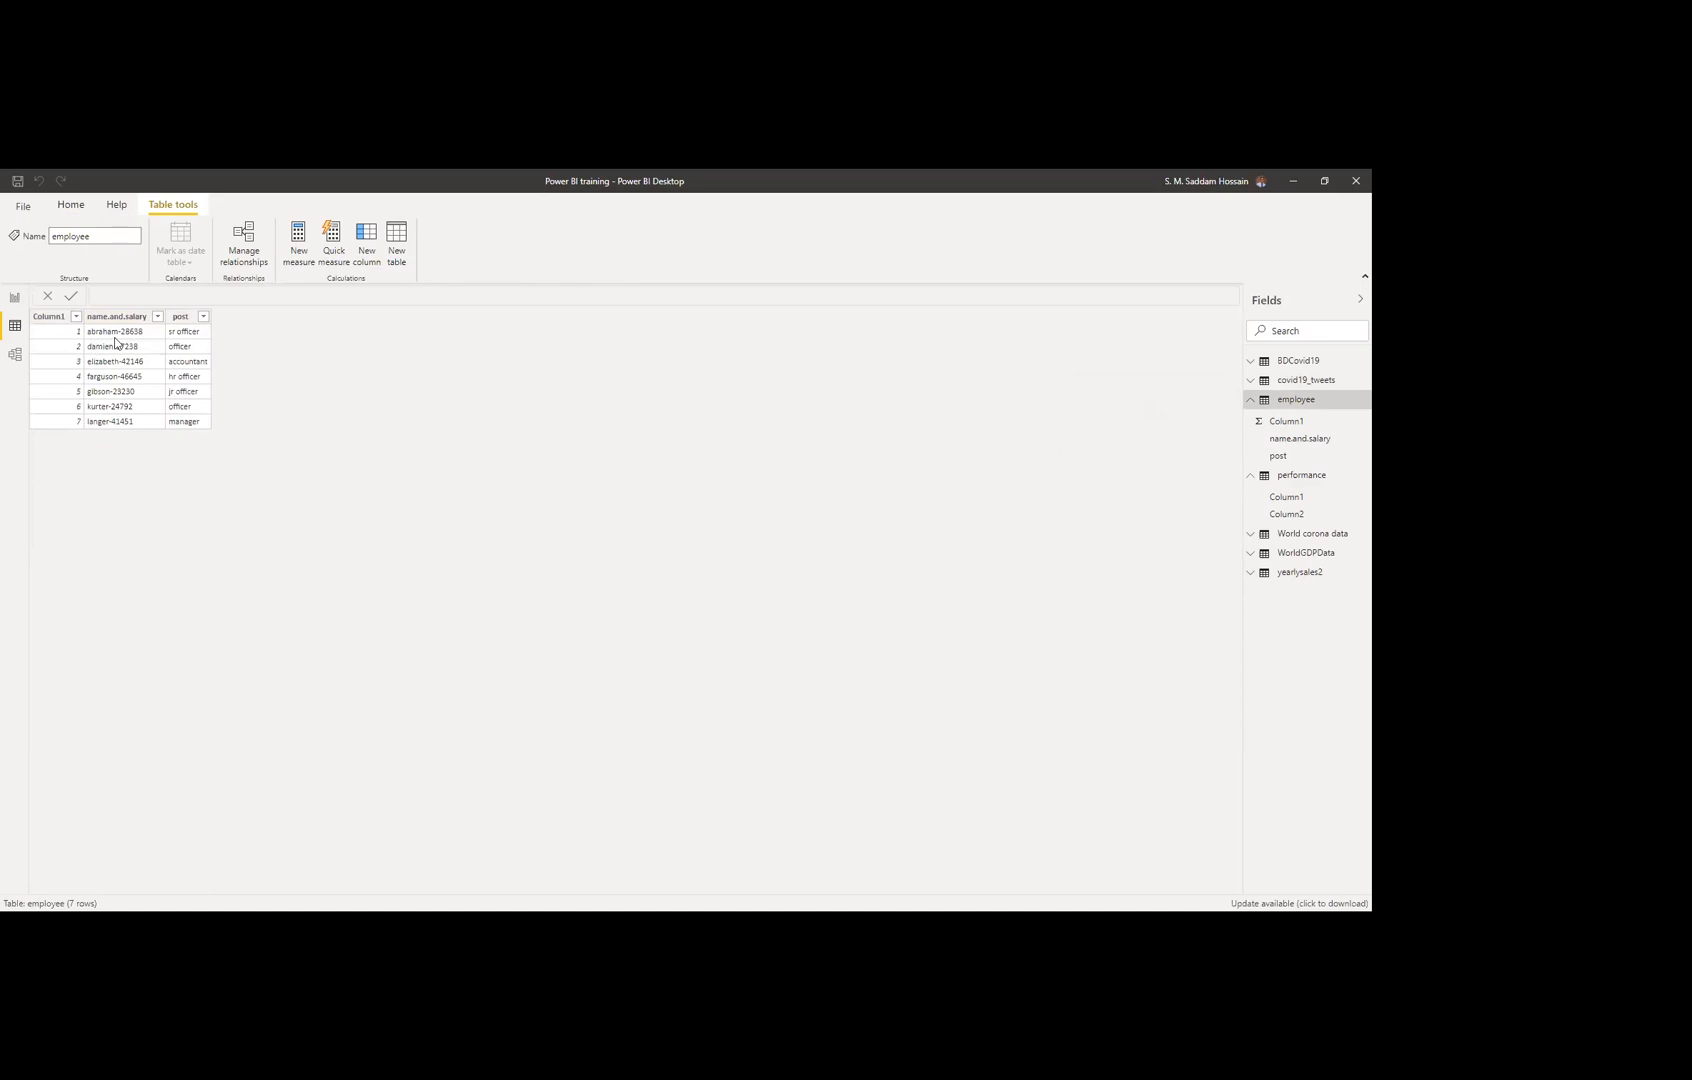
pyautogui.moveTo(98, 336); pyautogui.dragTo(110, 357)
pyautogui.click(1261, 405)
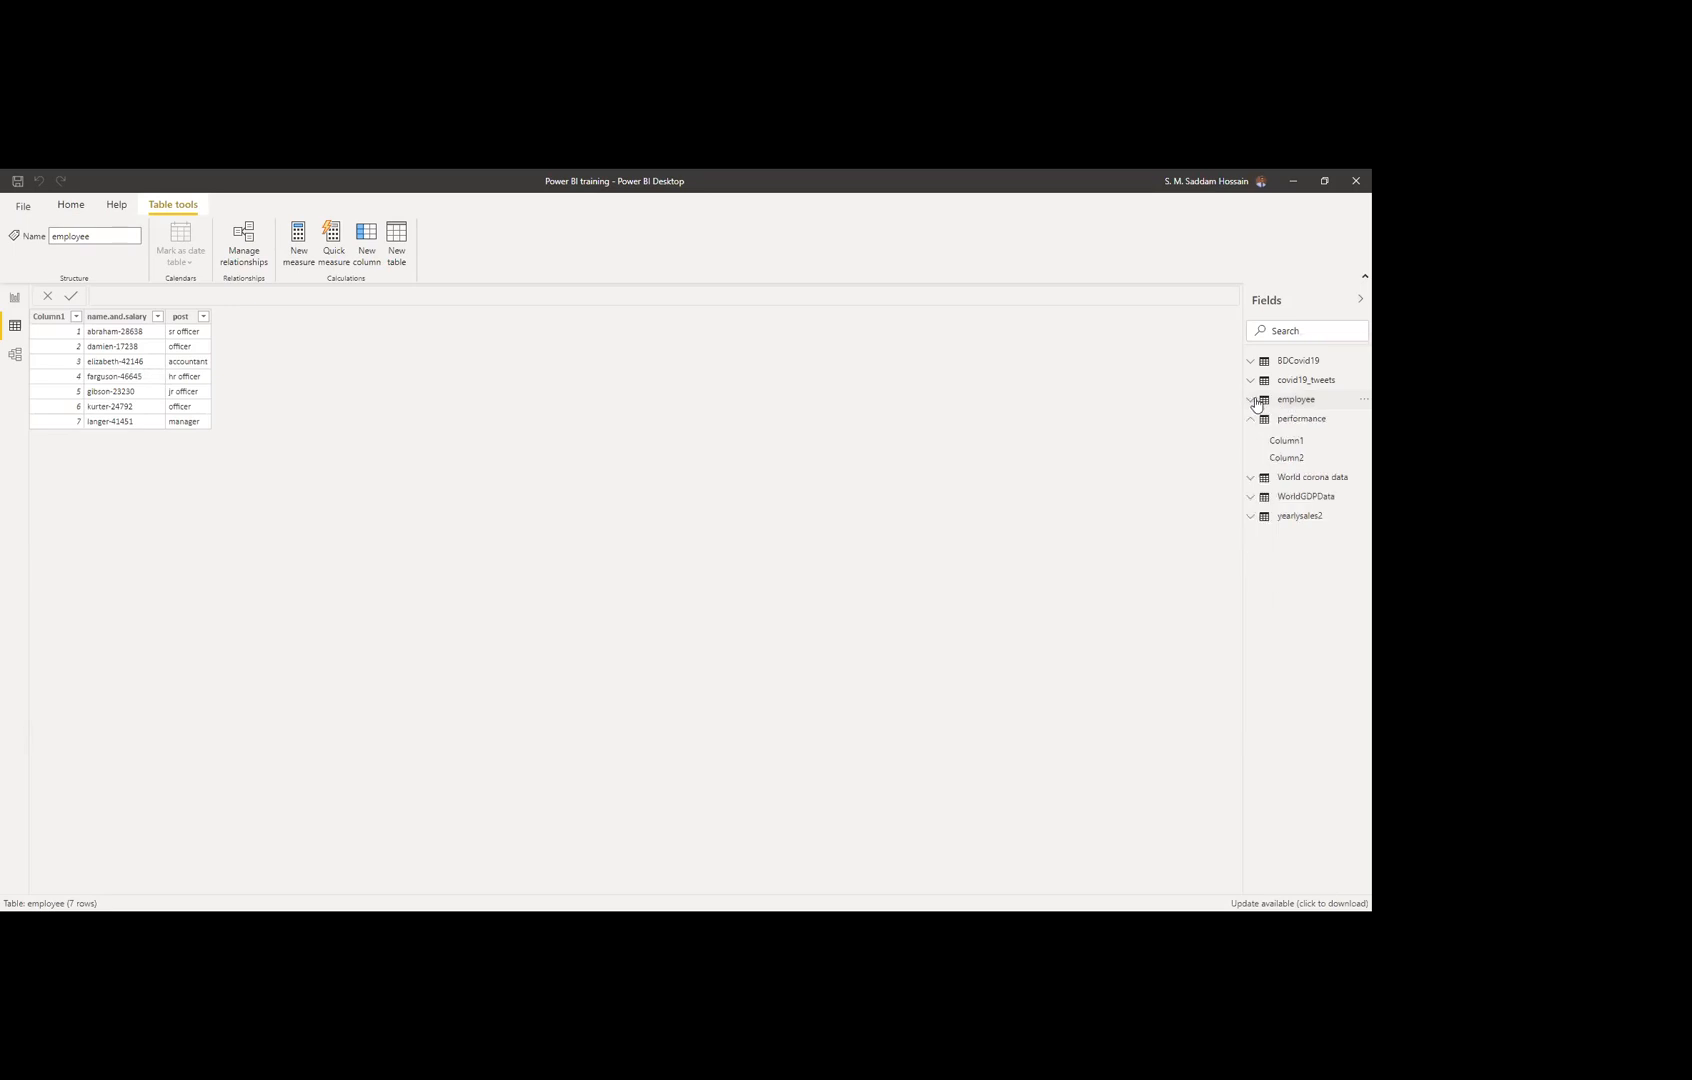
pyautogui.click(1285, 424)
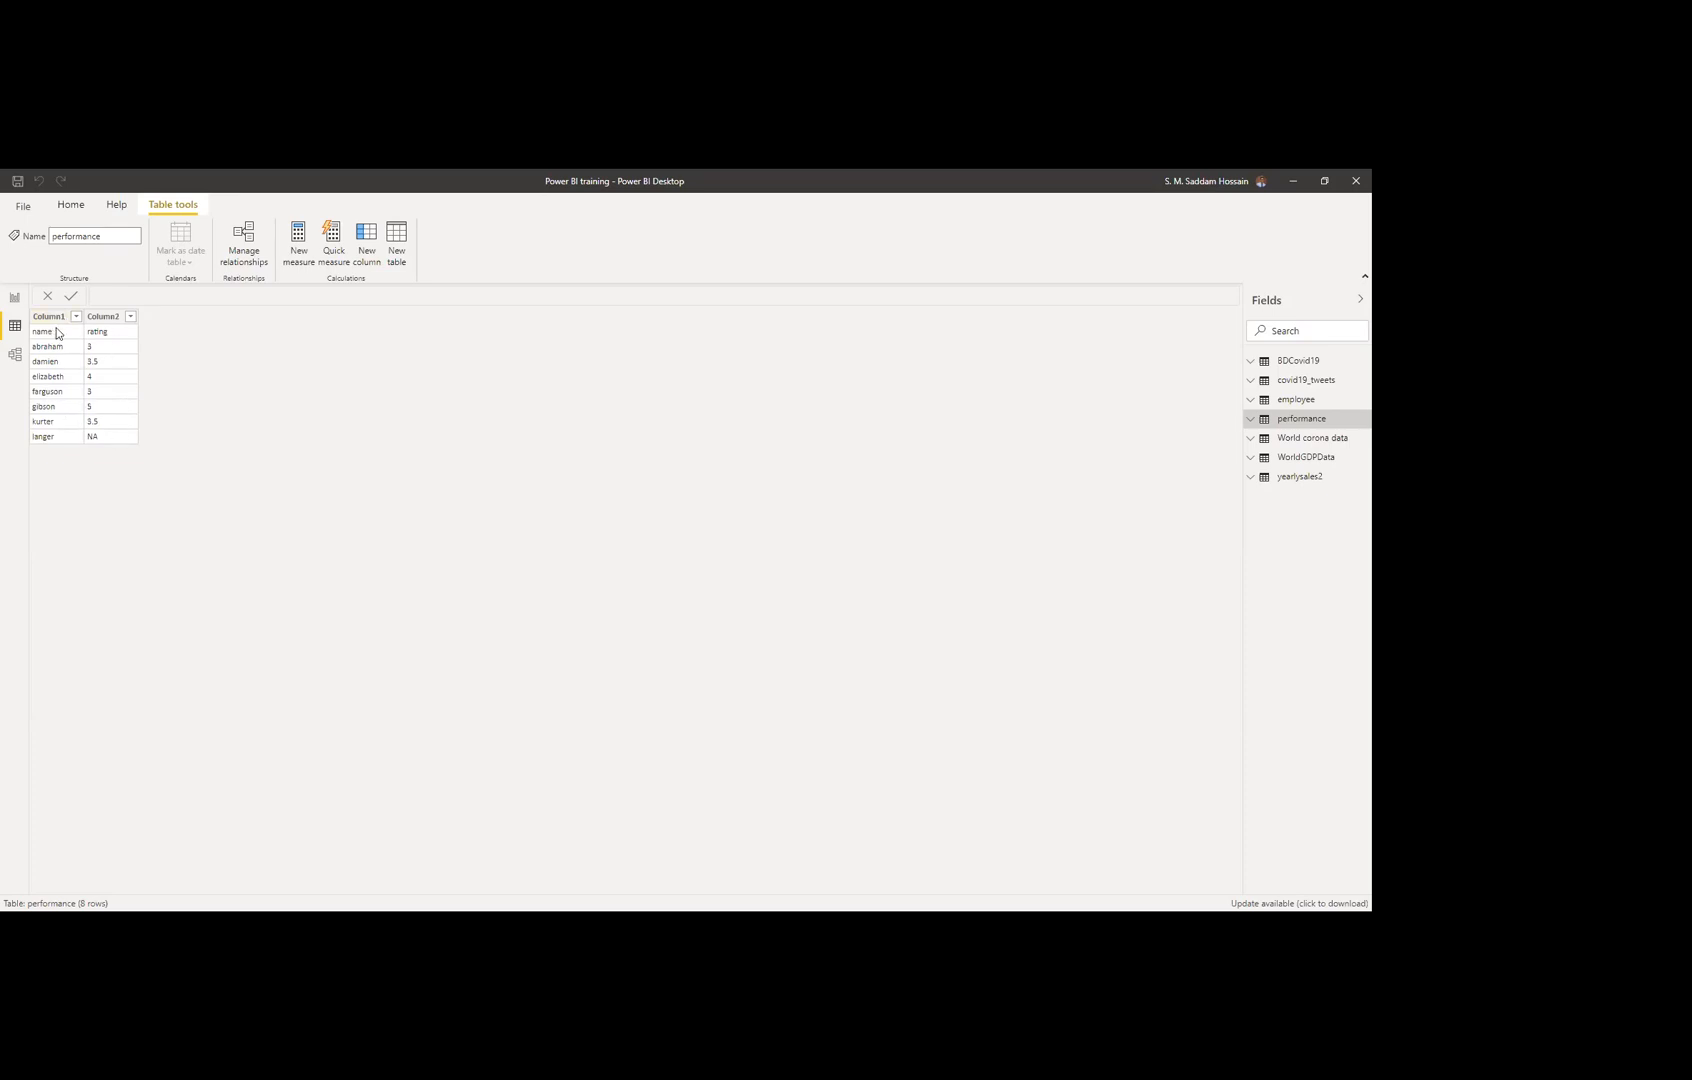
pyautogui.click(1293, 402)
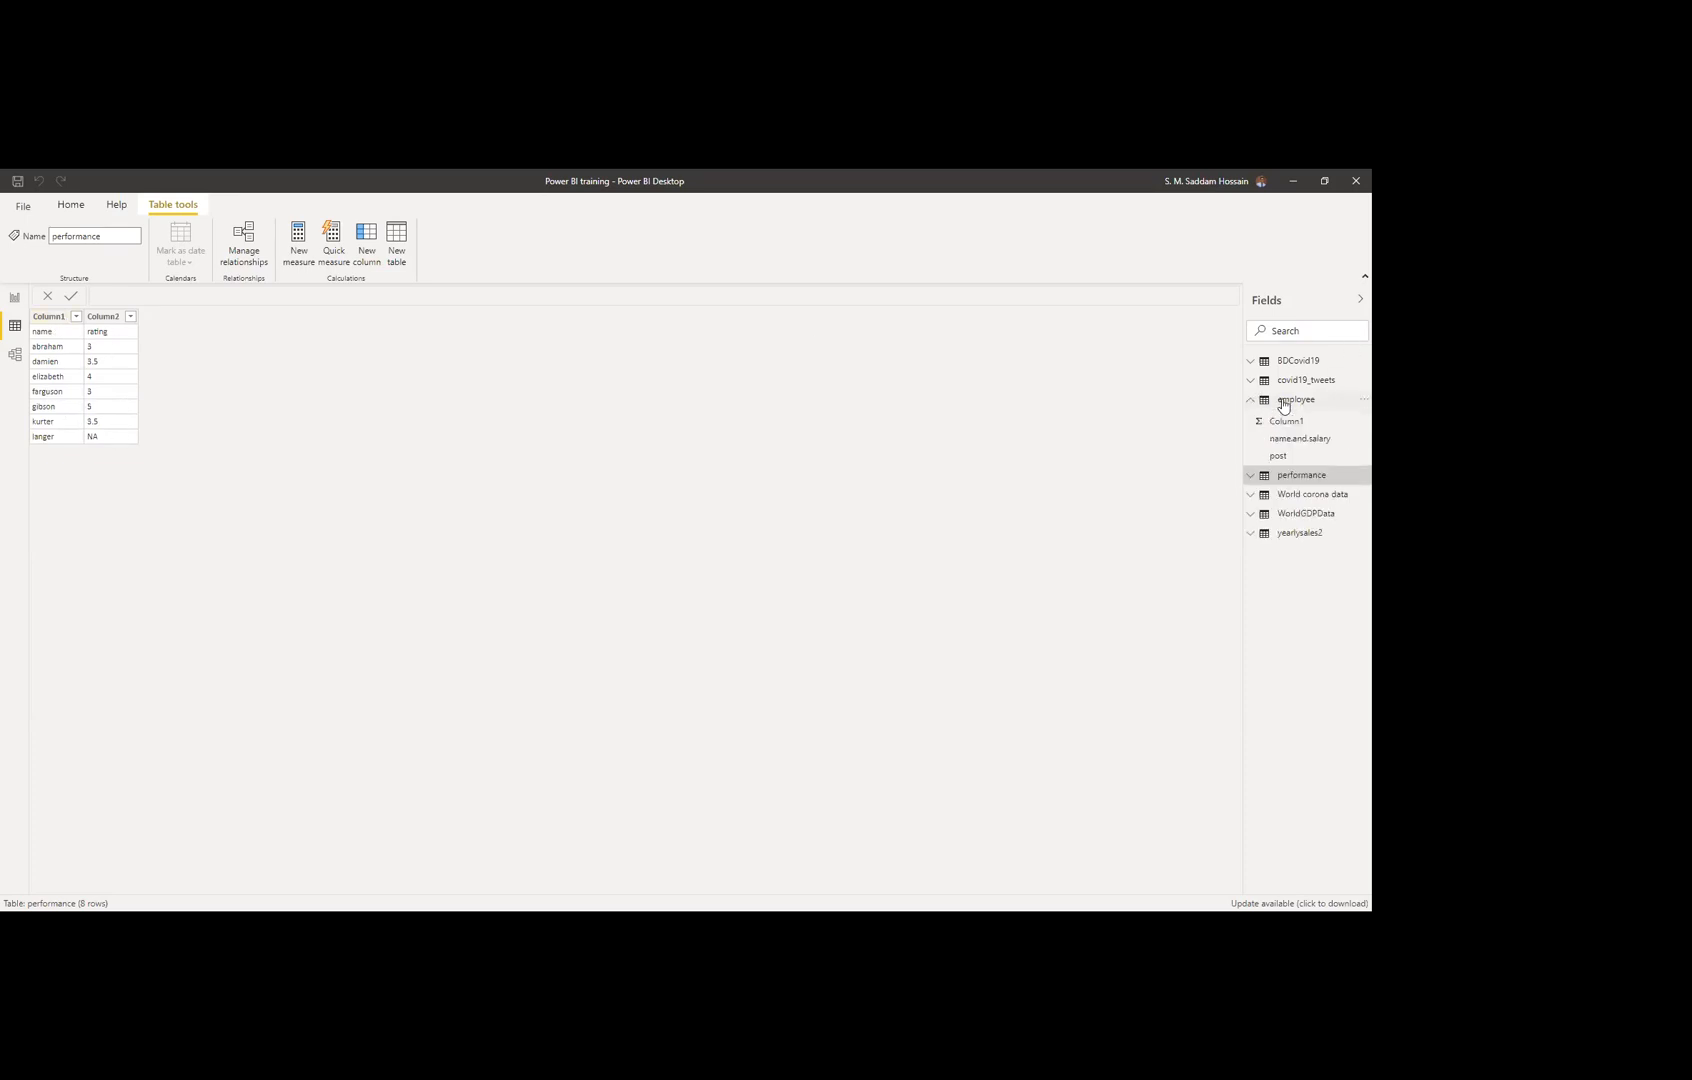
pyautogui.click(15, 355)
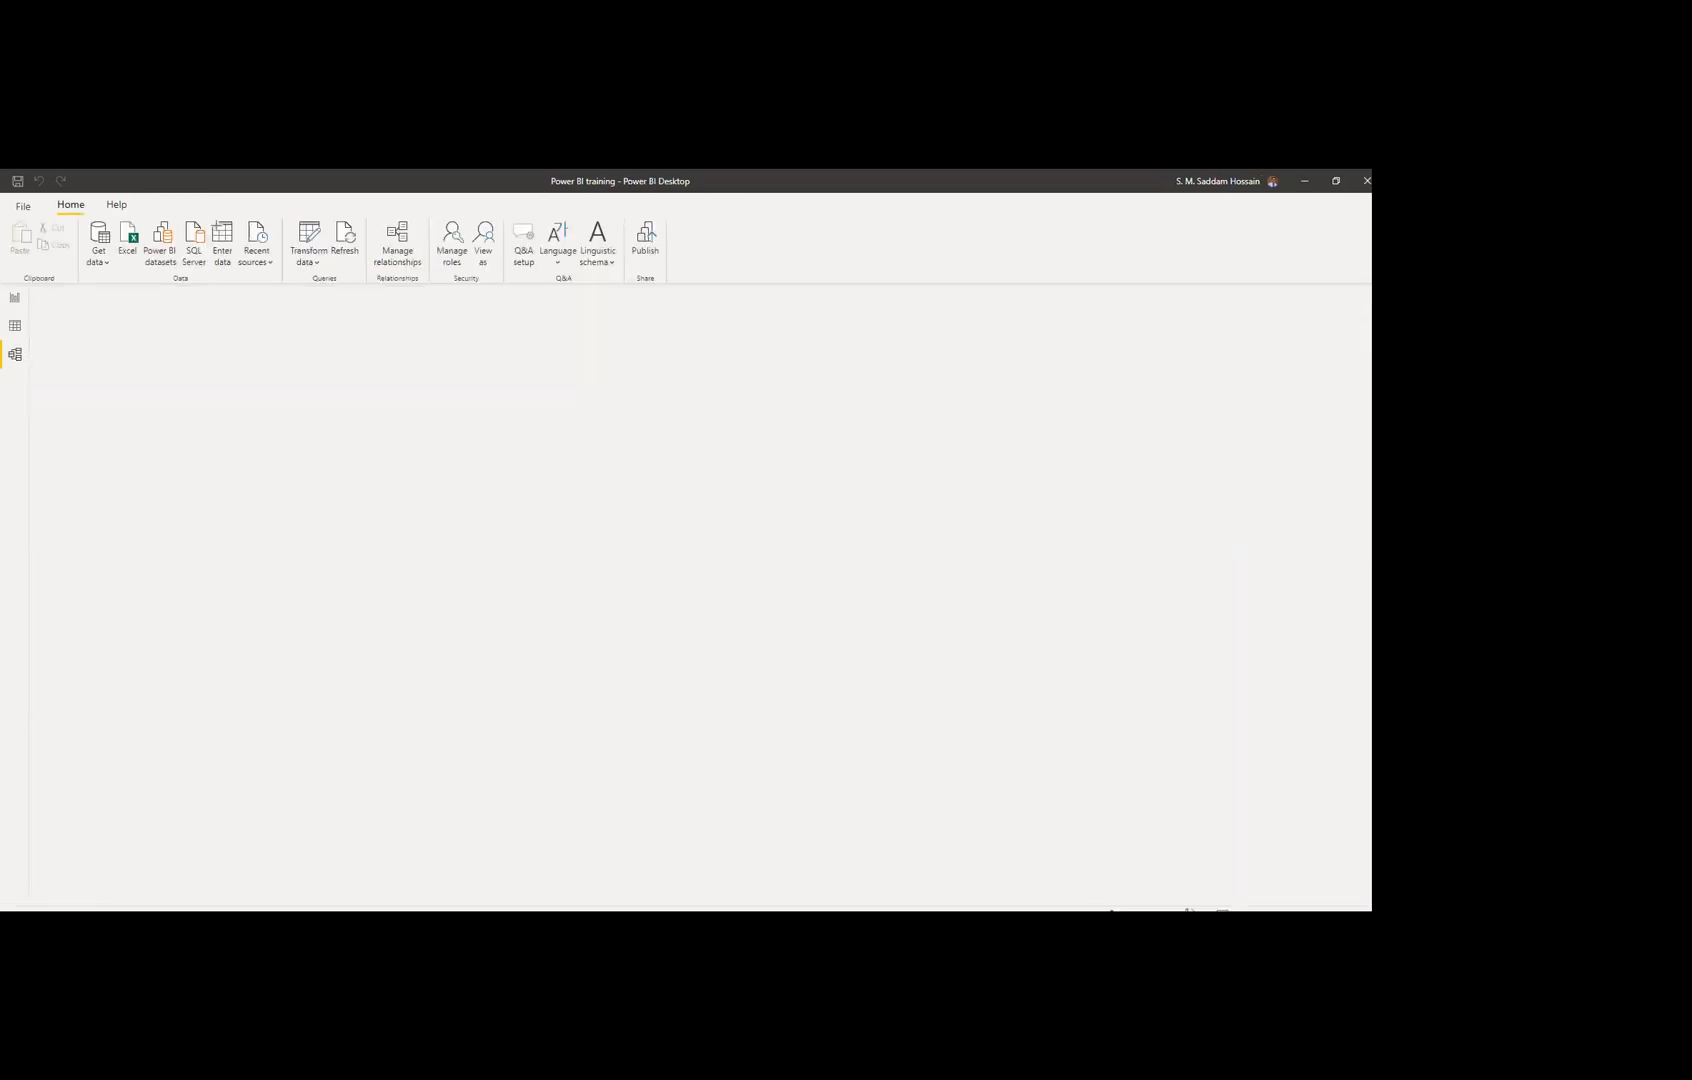
# Step: From Report view, open the employee table's query in Power Query Editor via Edit query
pyautogui.moveTo(419, 867); pyautogui.dragTo(239, 553)
pyautogui.click(15, 297)
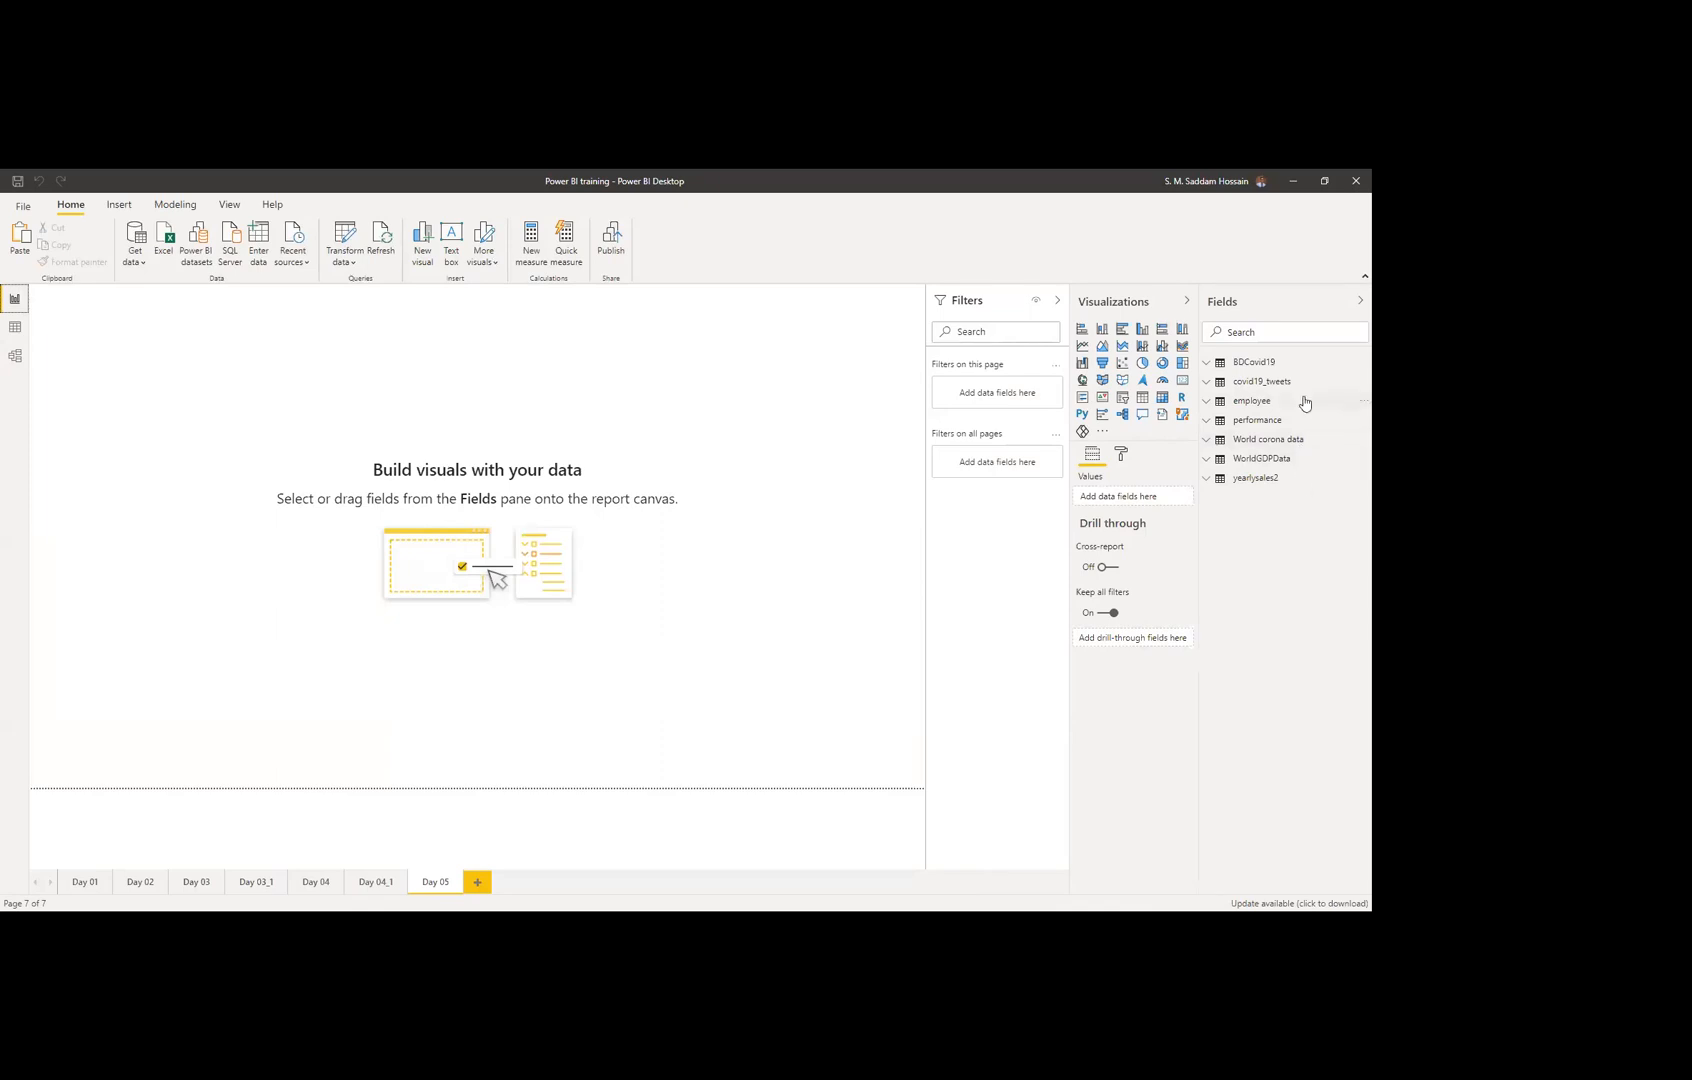
pyautogui.click(1355, 405)
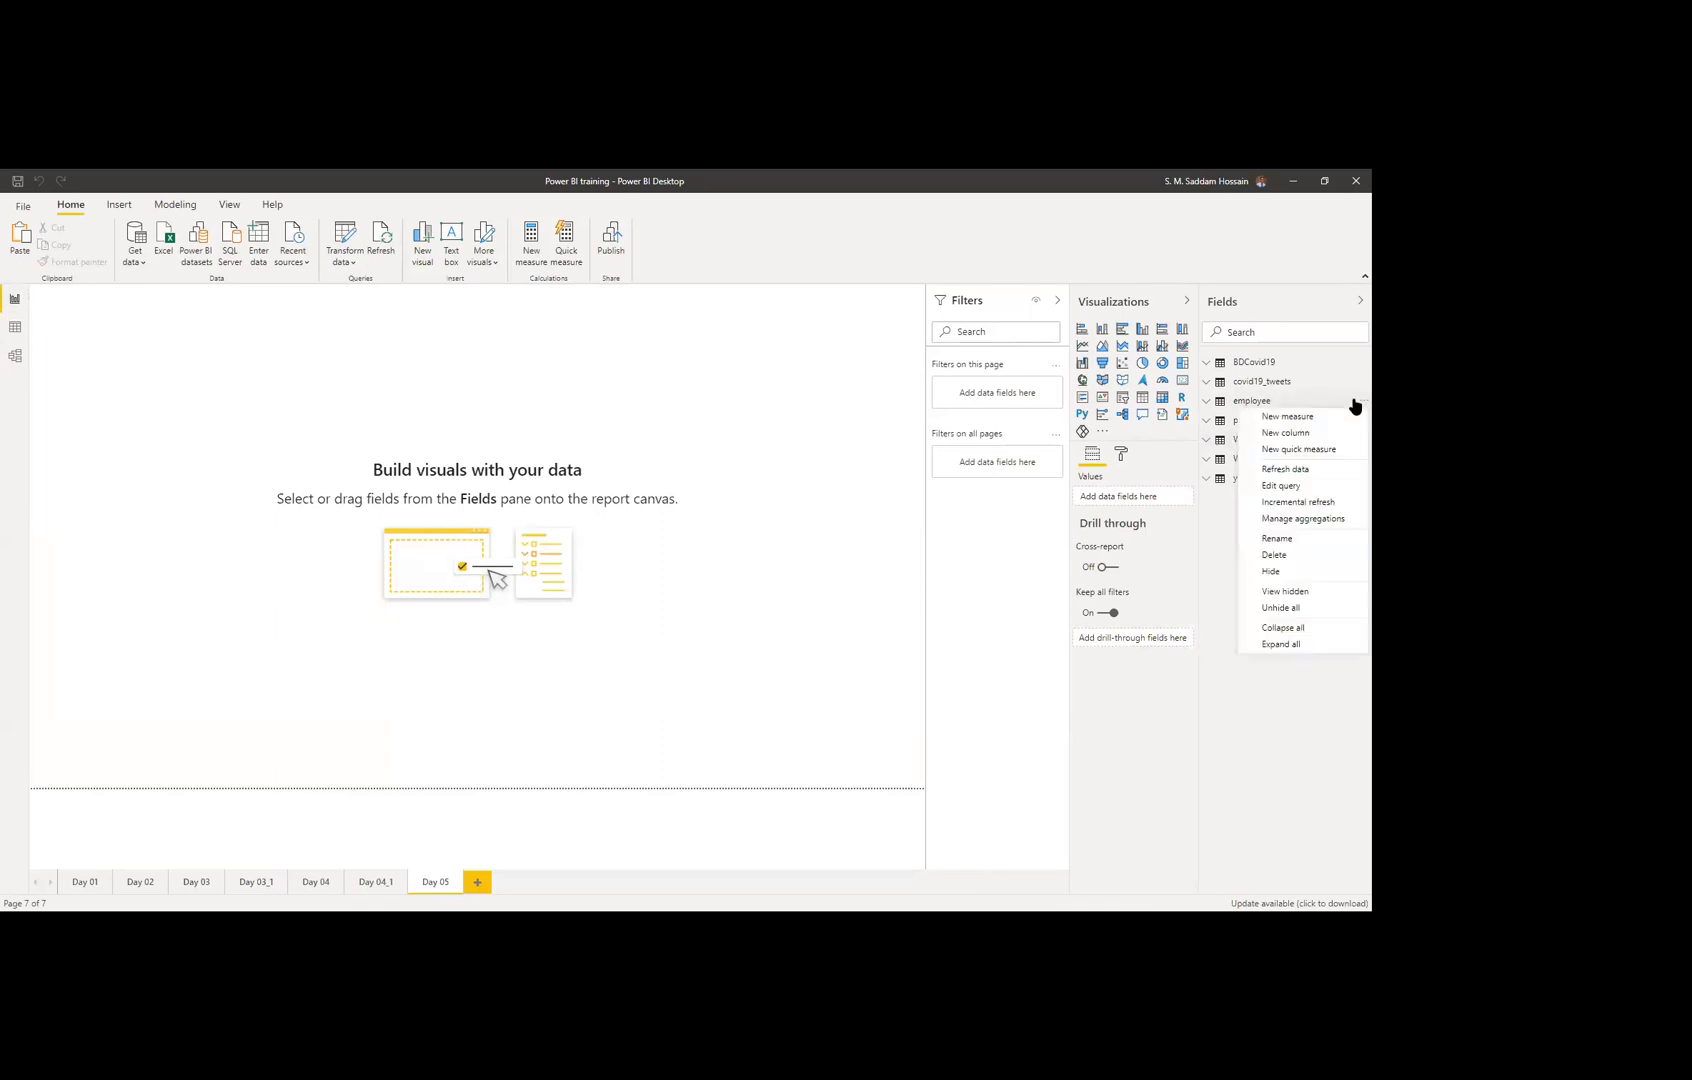
pyautogui.click(1296, 485)
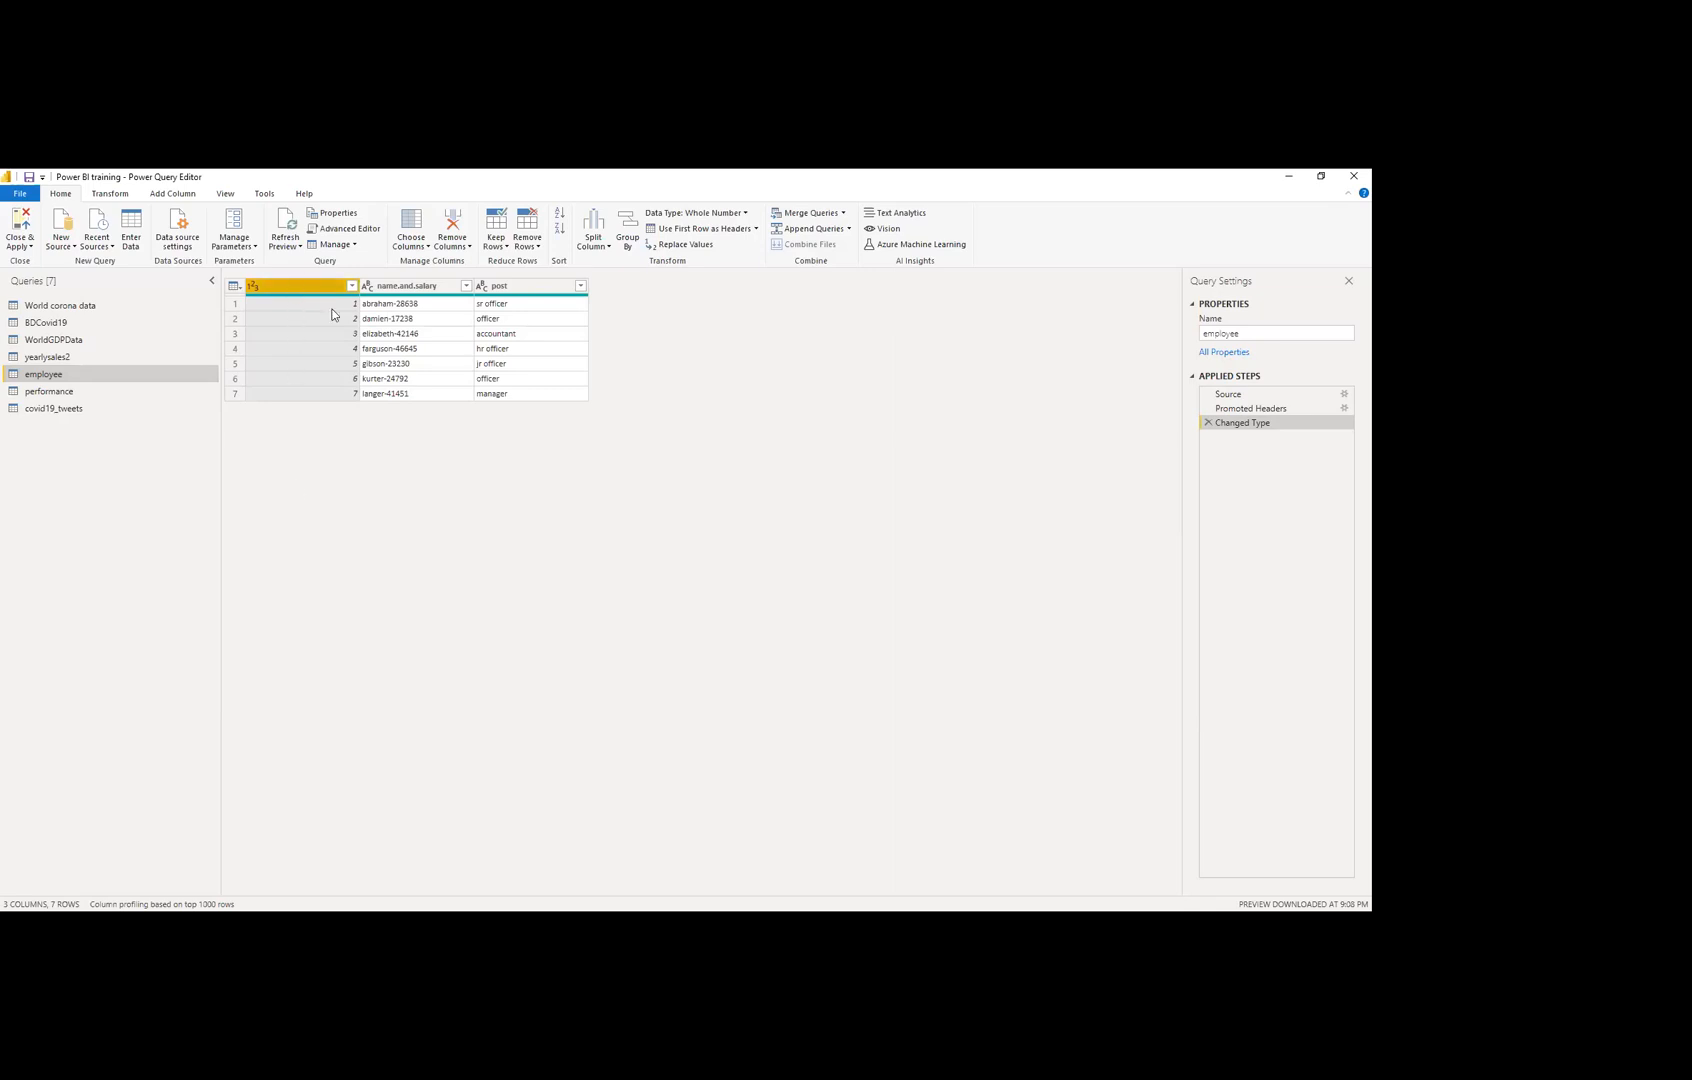
# Step: Remove the blank numbering column from the employee query, keeping name.and.salary and post
pyautogui.rightClick(309, 288)
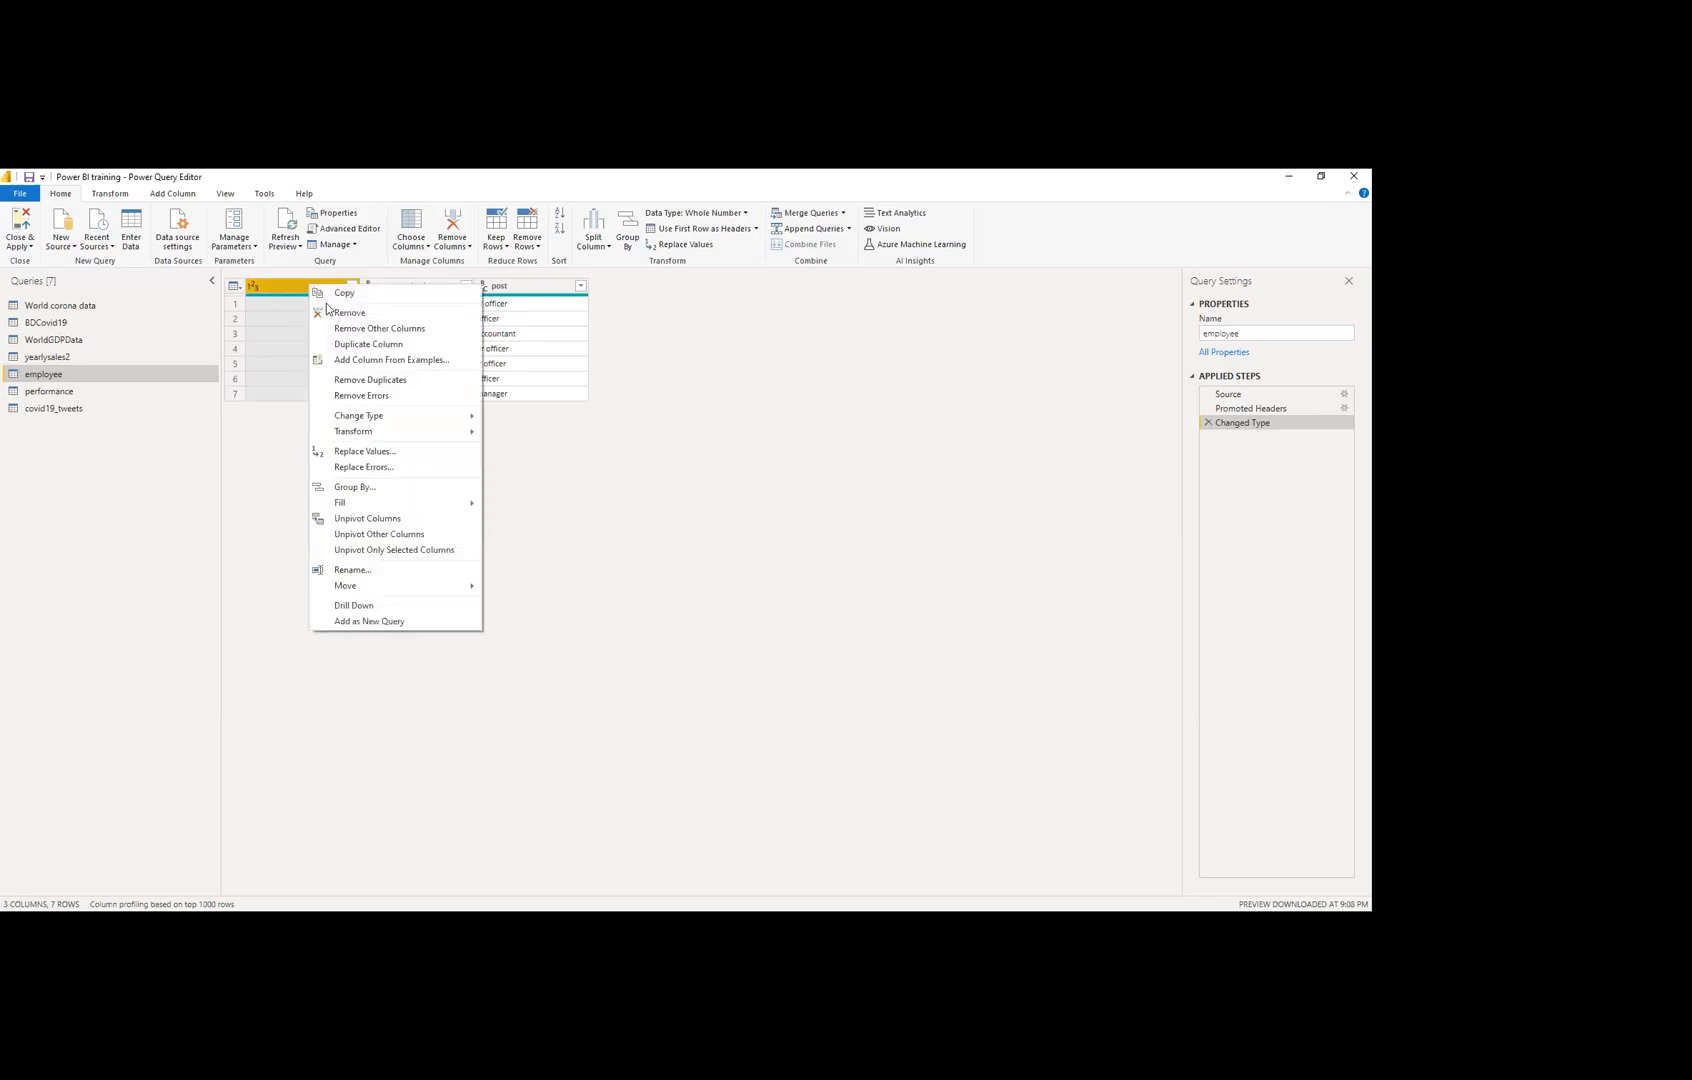
pyautogui.click(327, 313)
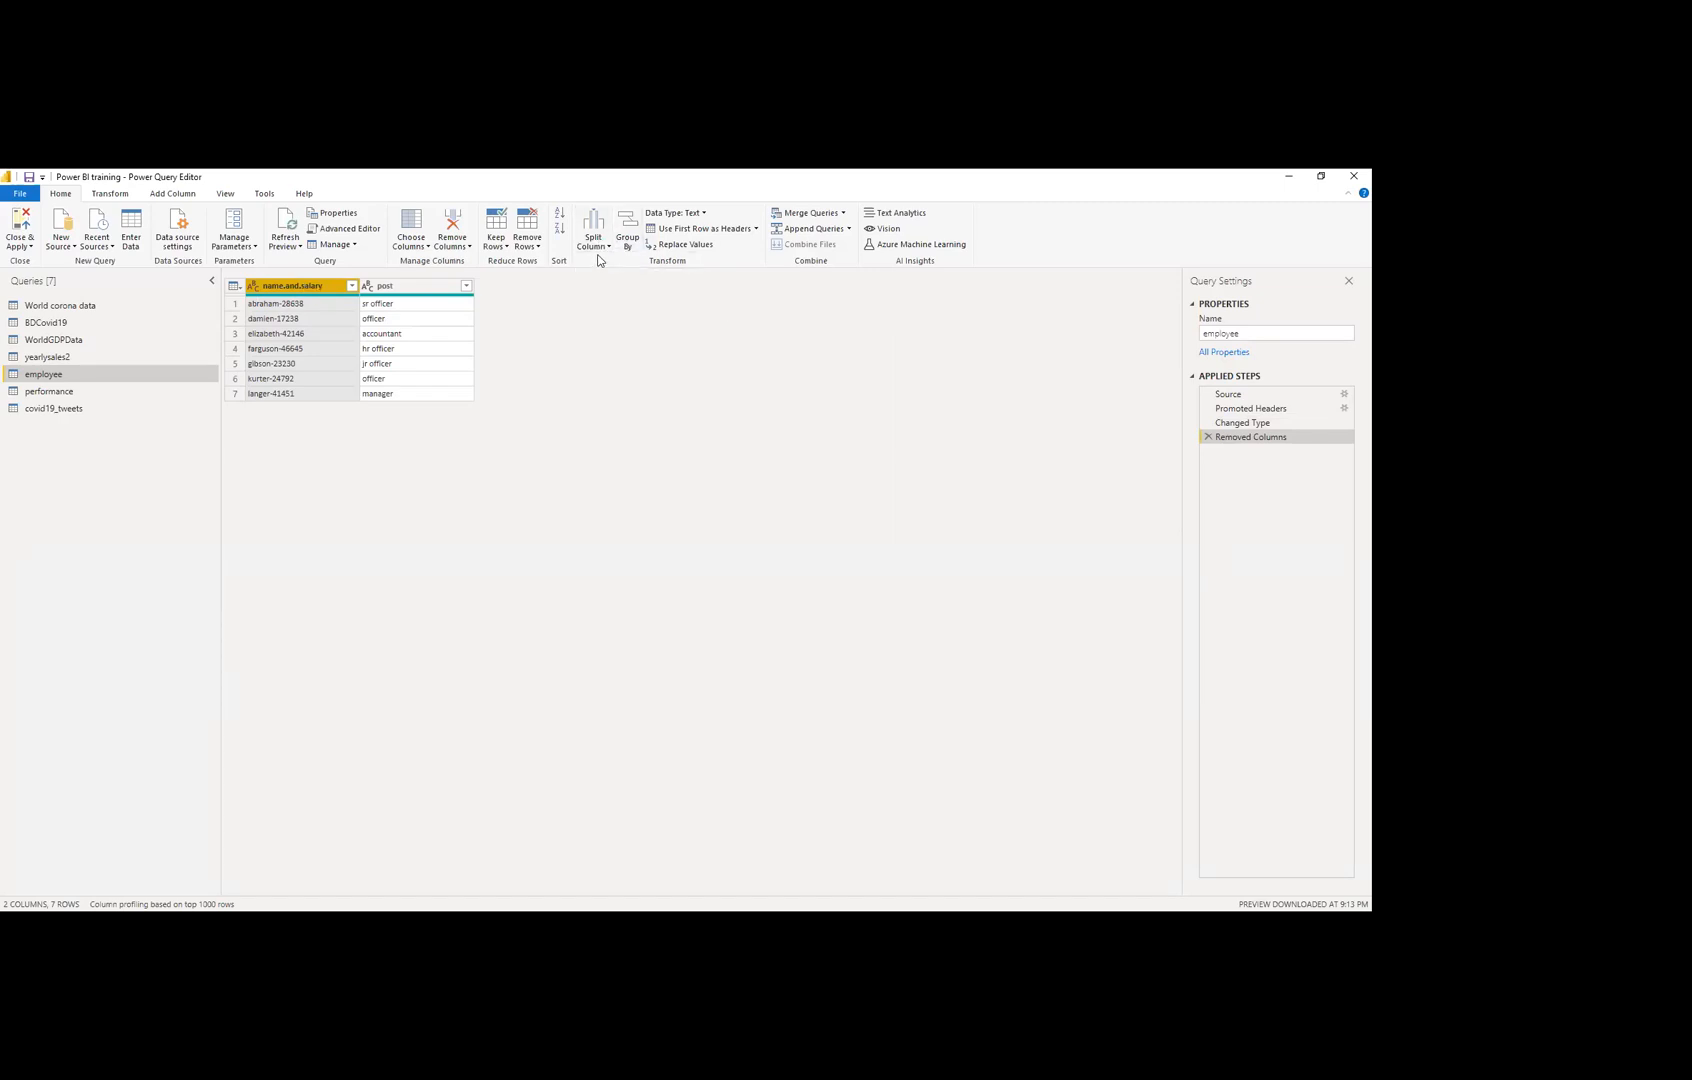
pyautogui.click(599, 246)
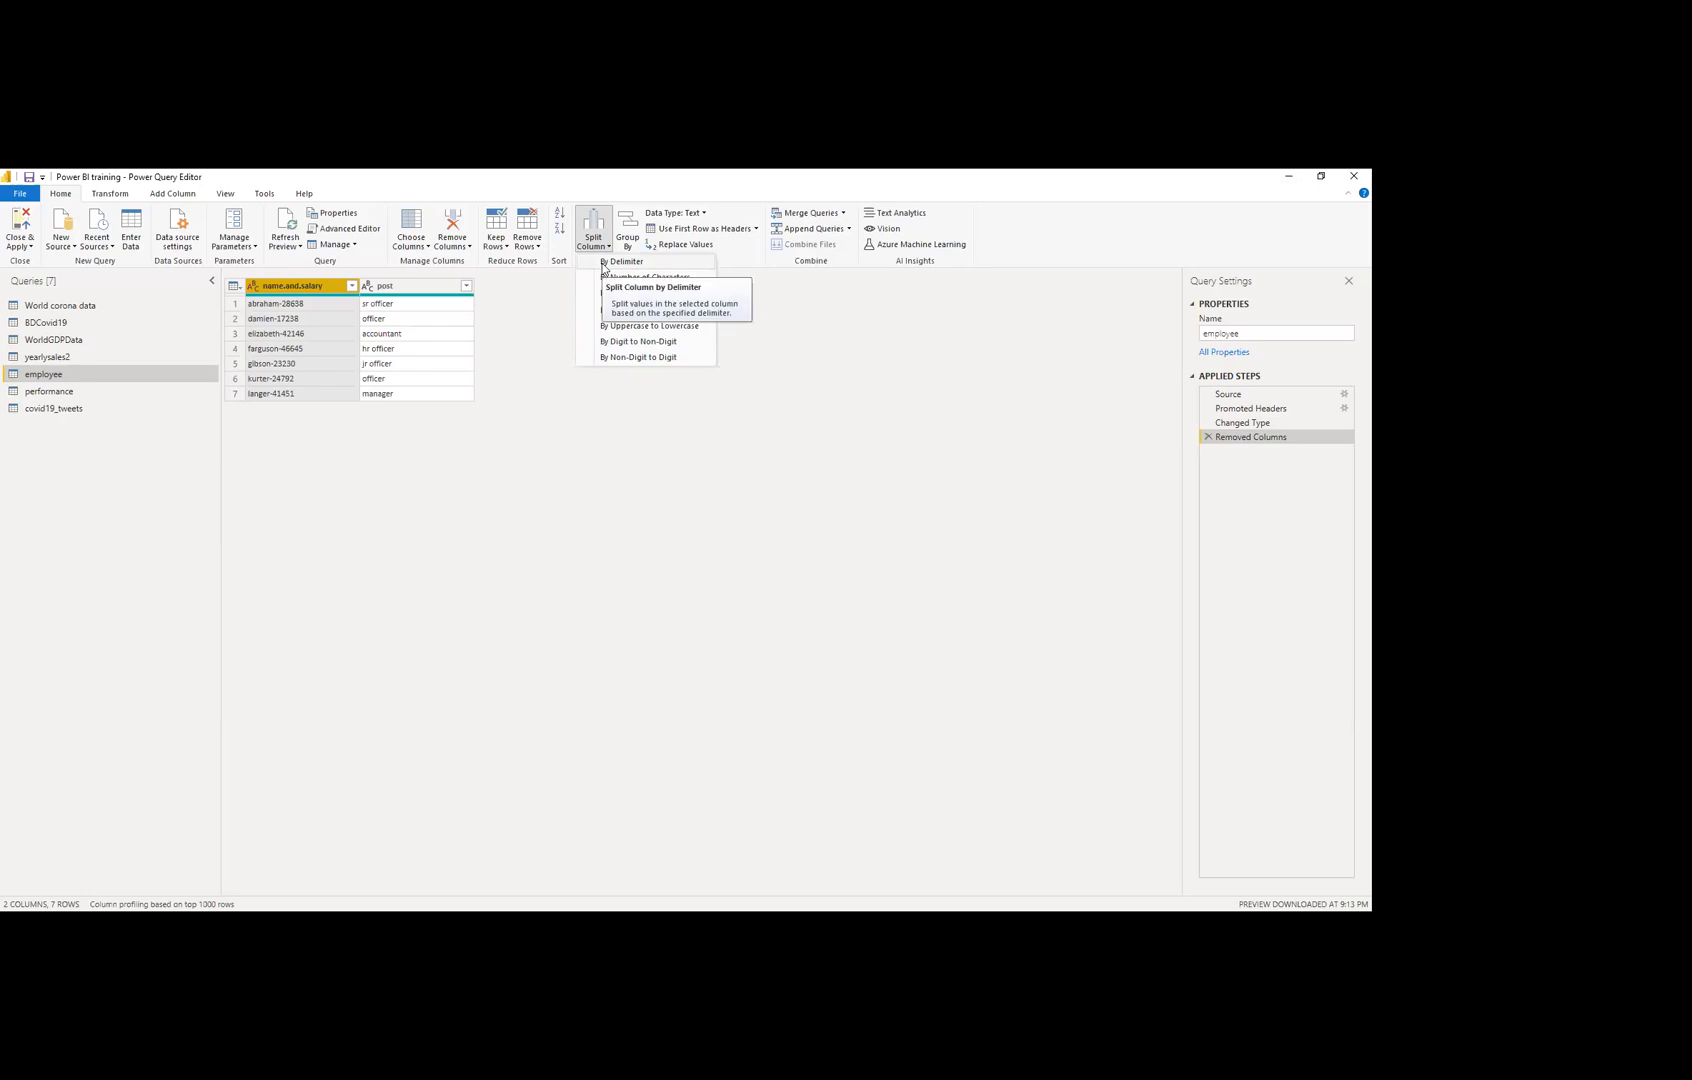
# Step: Set up Split Column by Delimiter with a custom '-' delimiter, each occurrence, into 2 columns
pyautogui.click(603, 262)
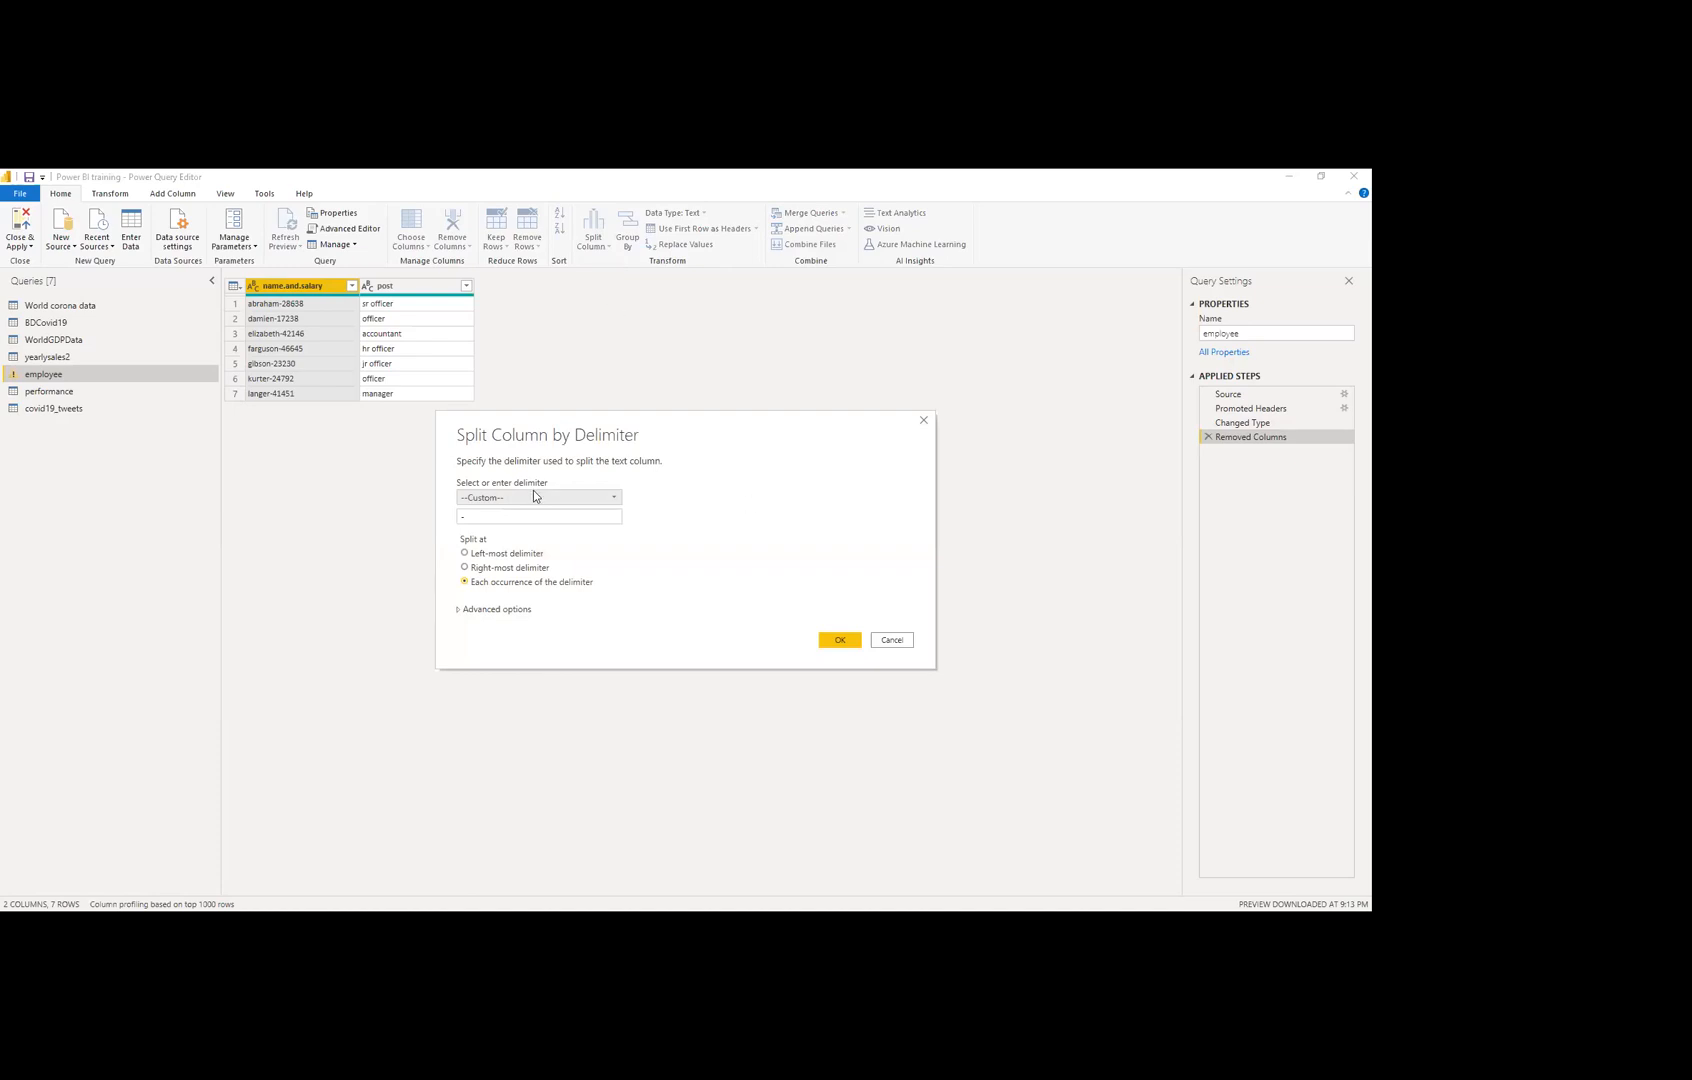
pyautogui.click(533, 498)
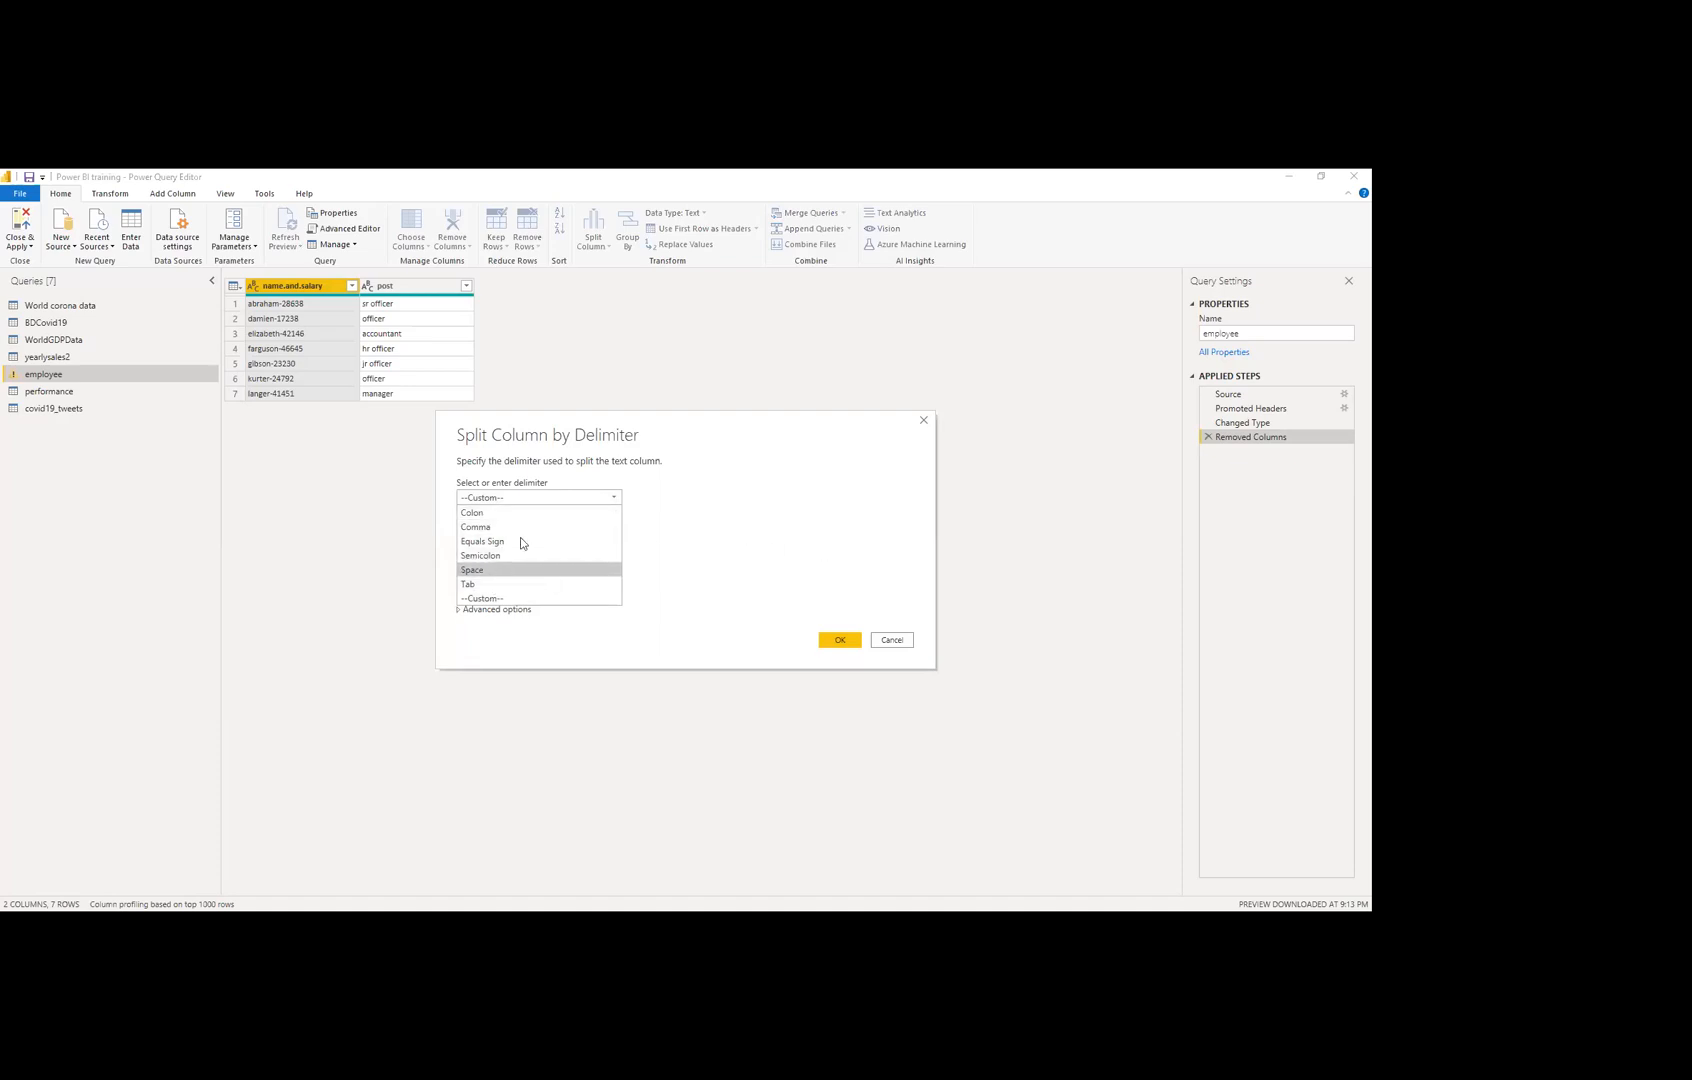
pyautogui.click(514, 499)
pyautogui.click(502, 516)
pyautogui.click(458, 520)
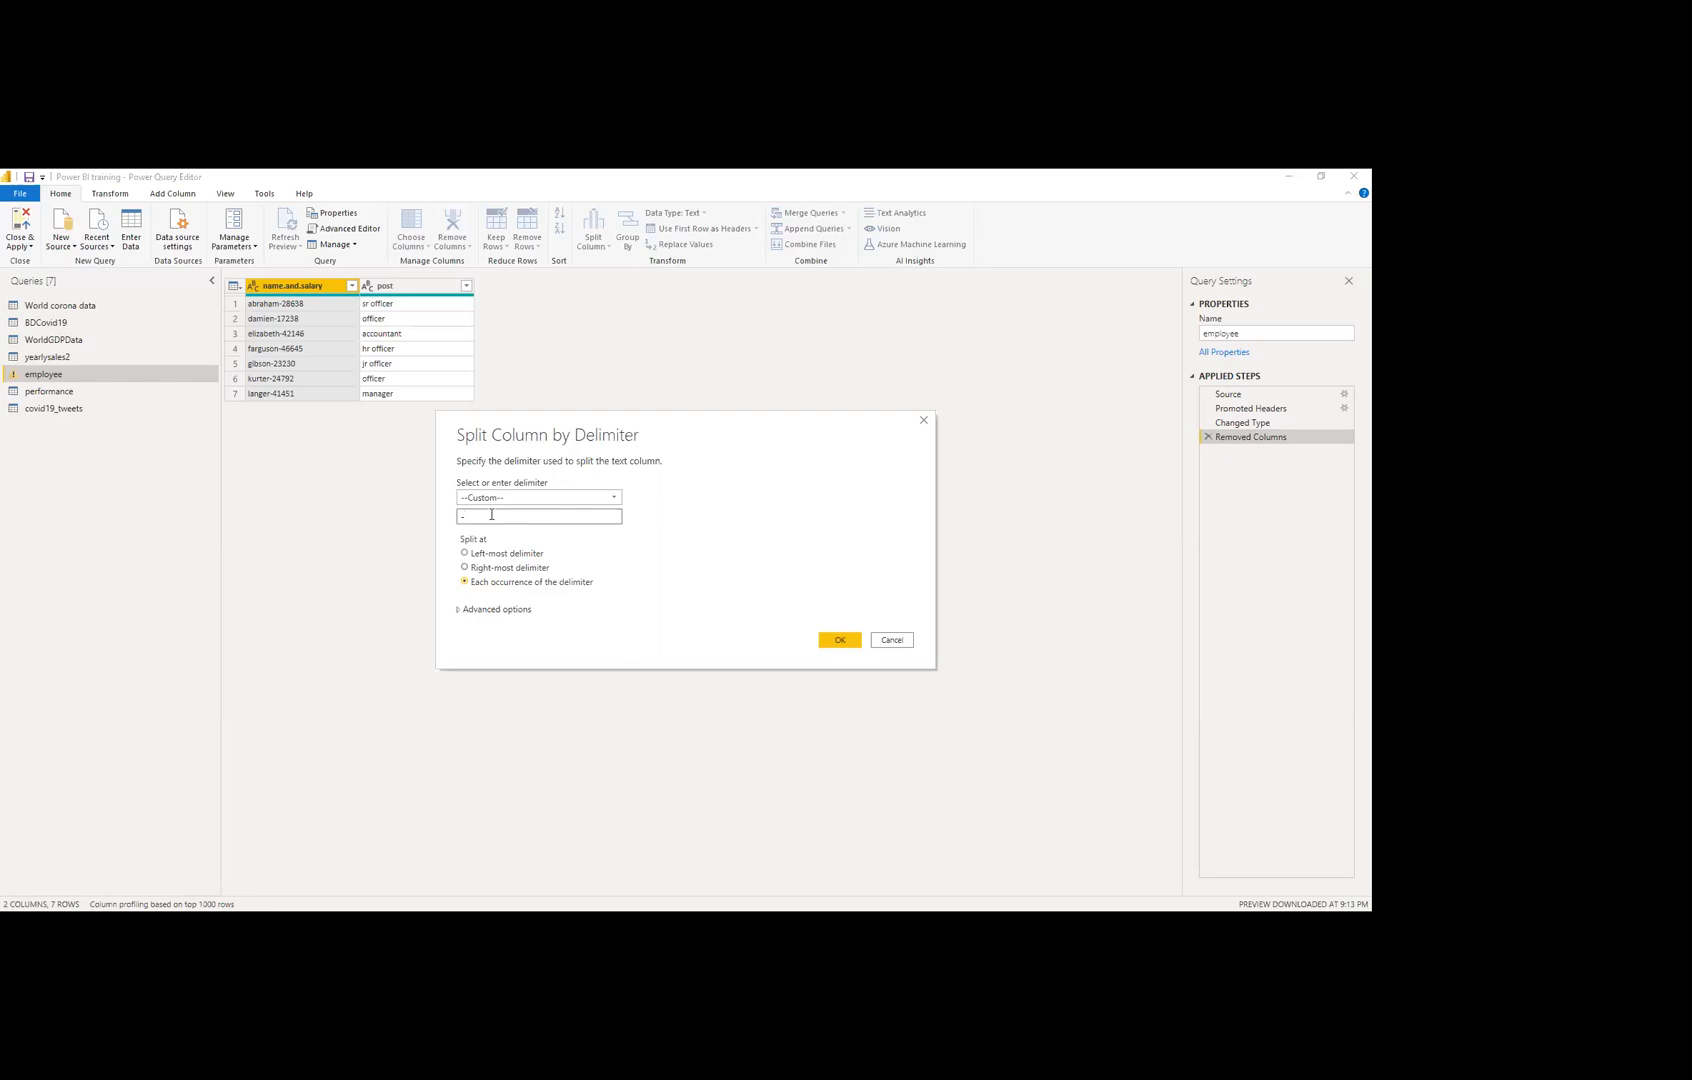
pyautogui.click(506, 610)
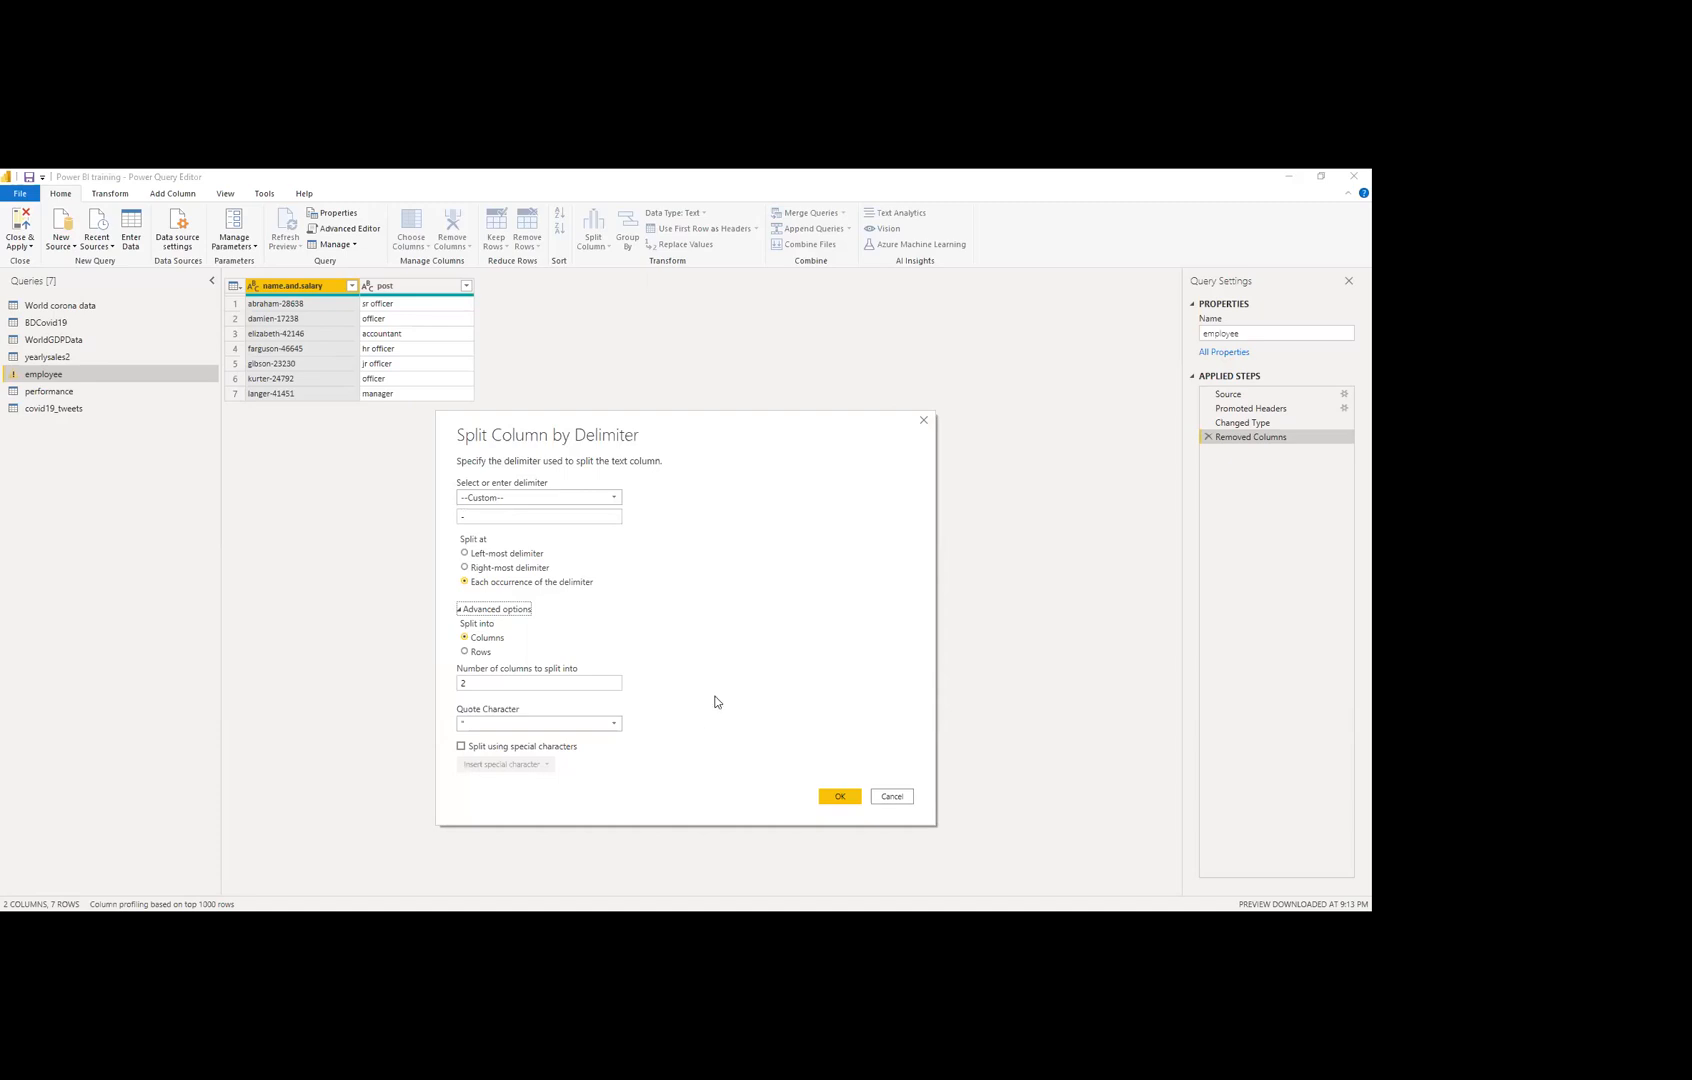
pyautogui.click(490, 685)
pyautogui.click(609, 723)
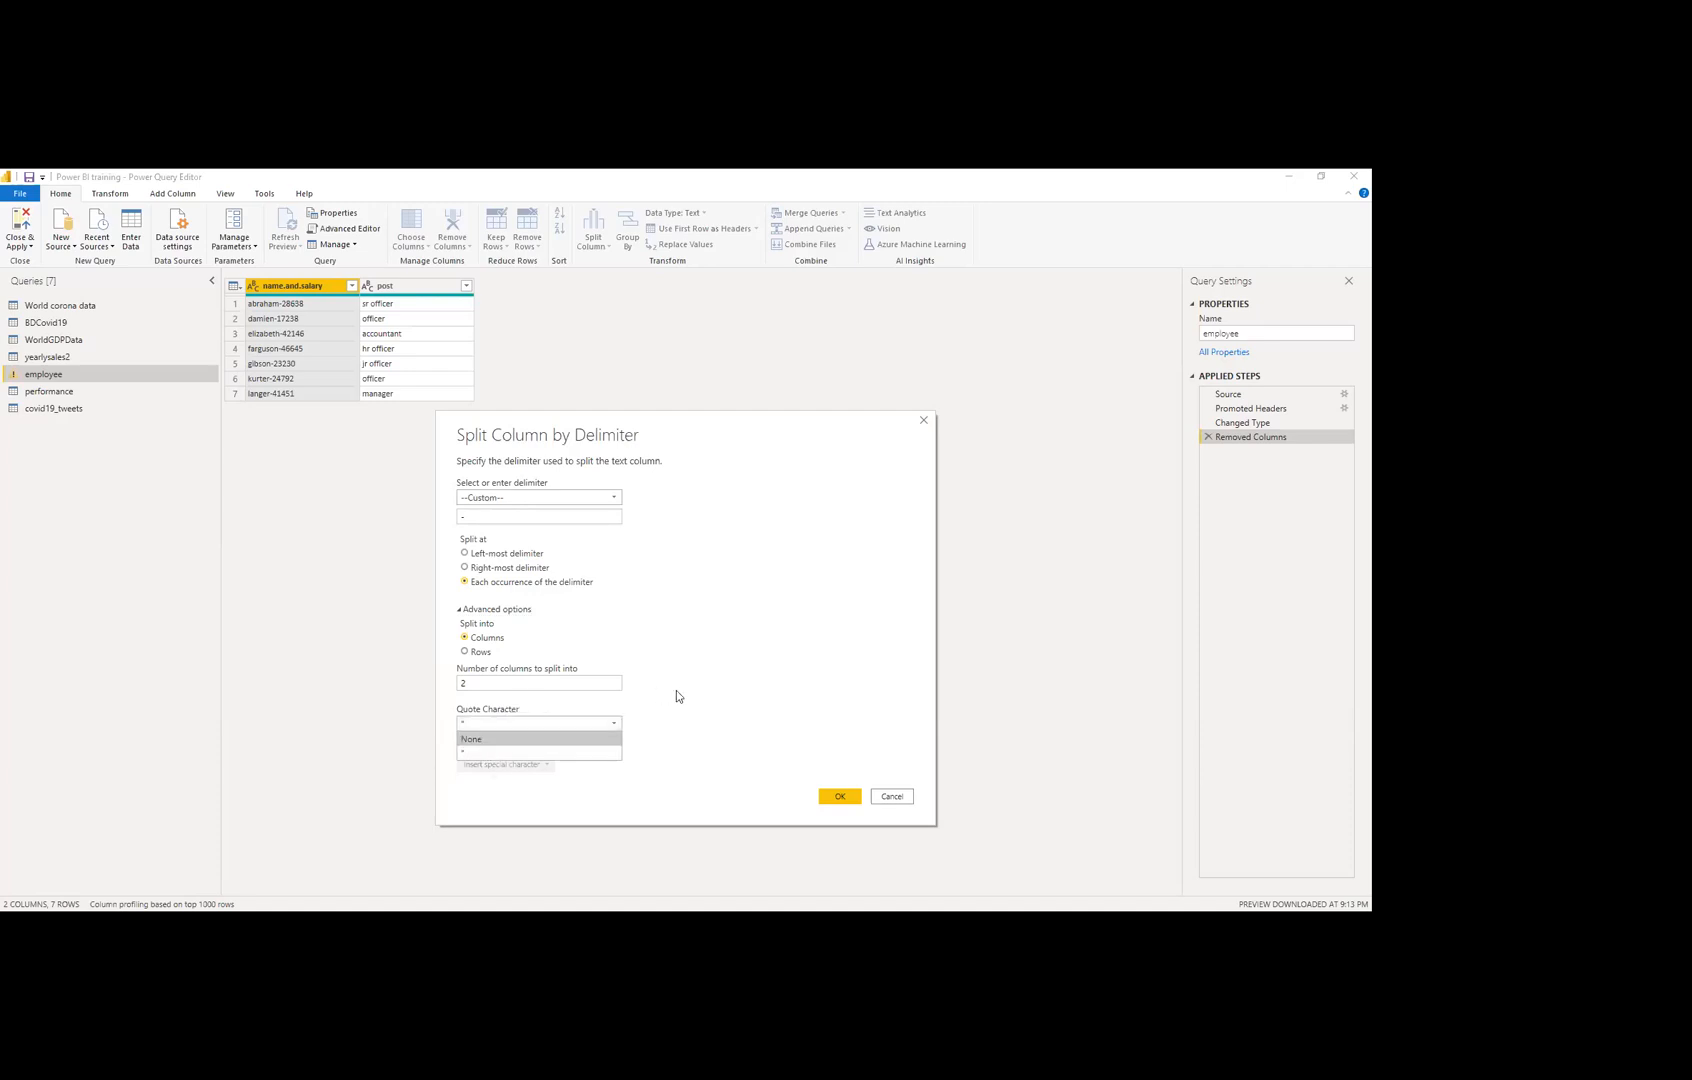
pyautogui.click(525, 720)
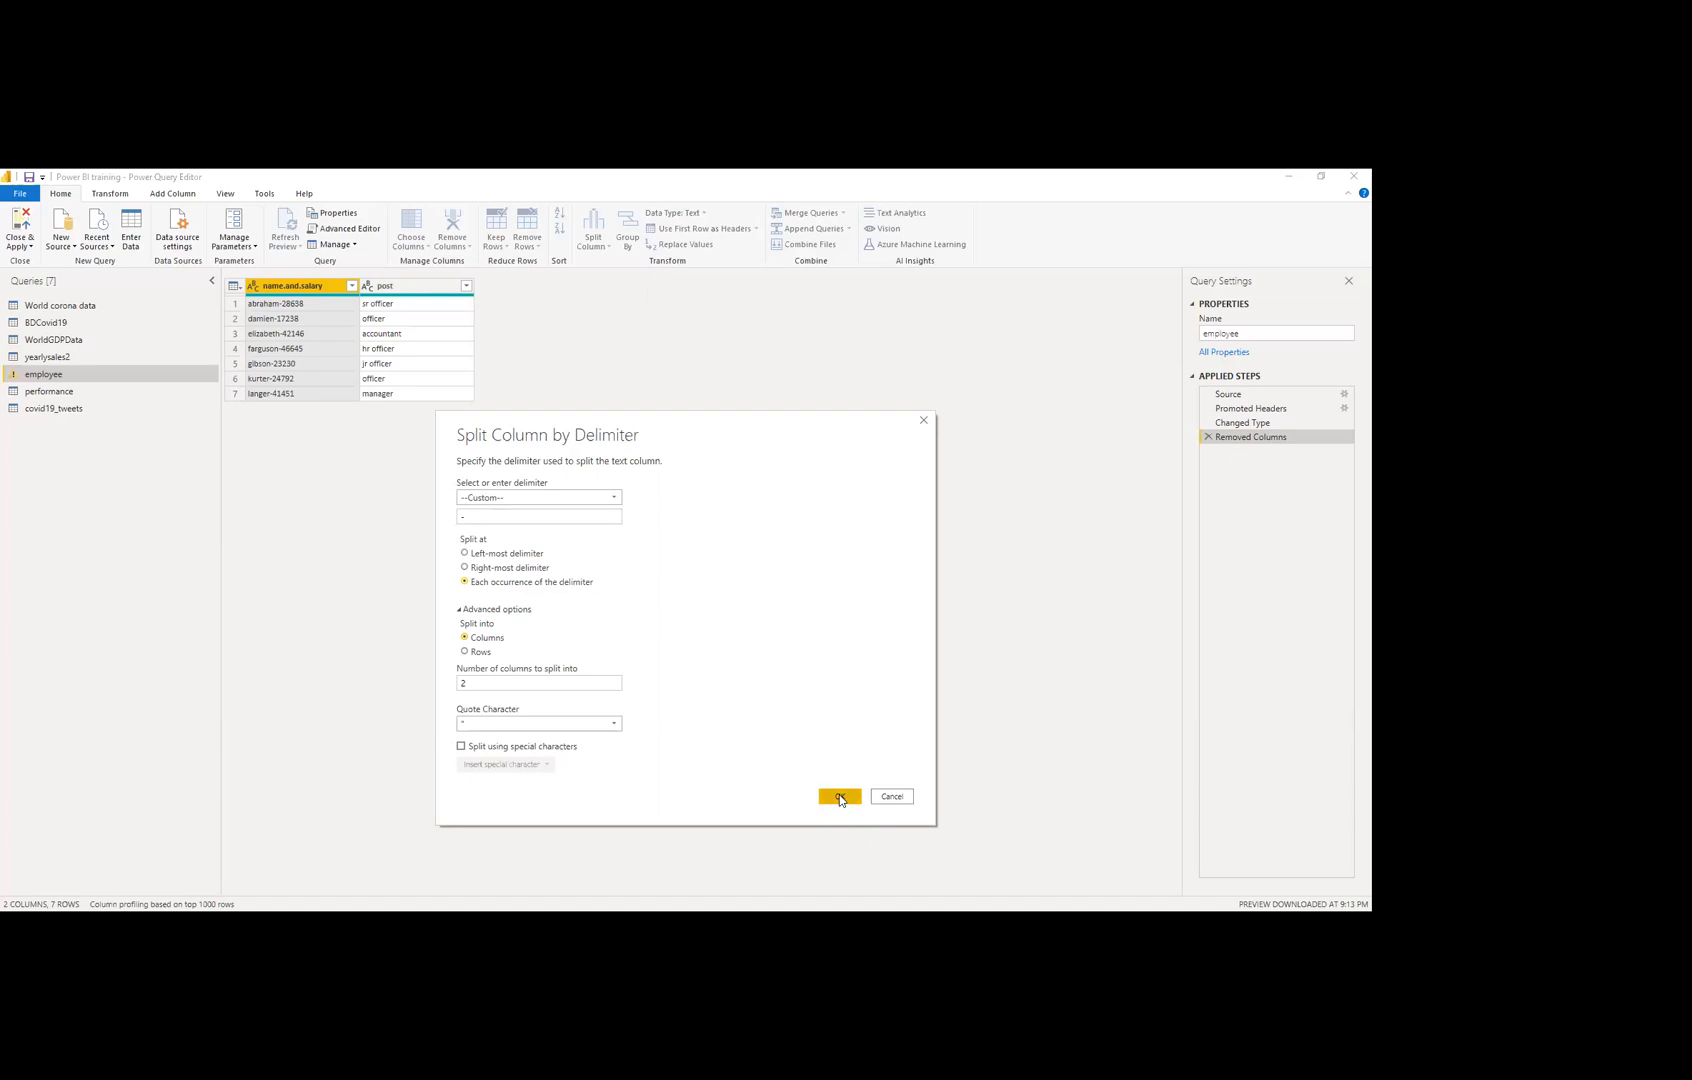
# Step: Apply the hyphen split, rename the new columns 'name' and 'salary', then view the performance query
pyautogui.click(840, 798)
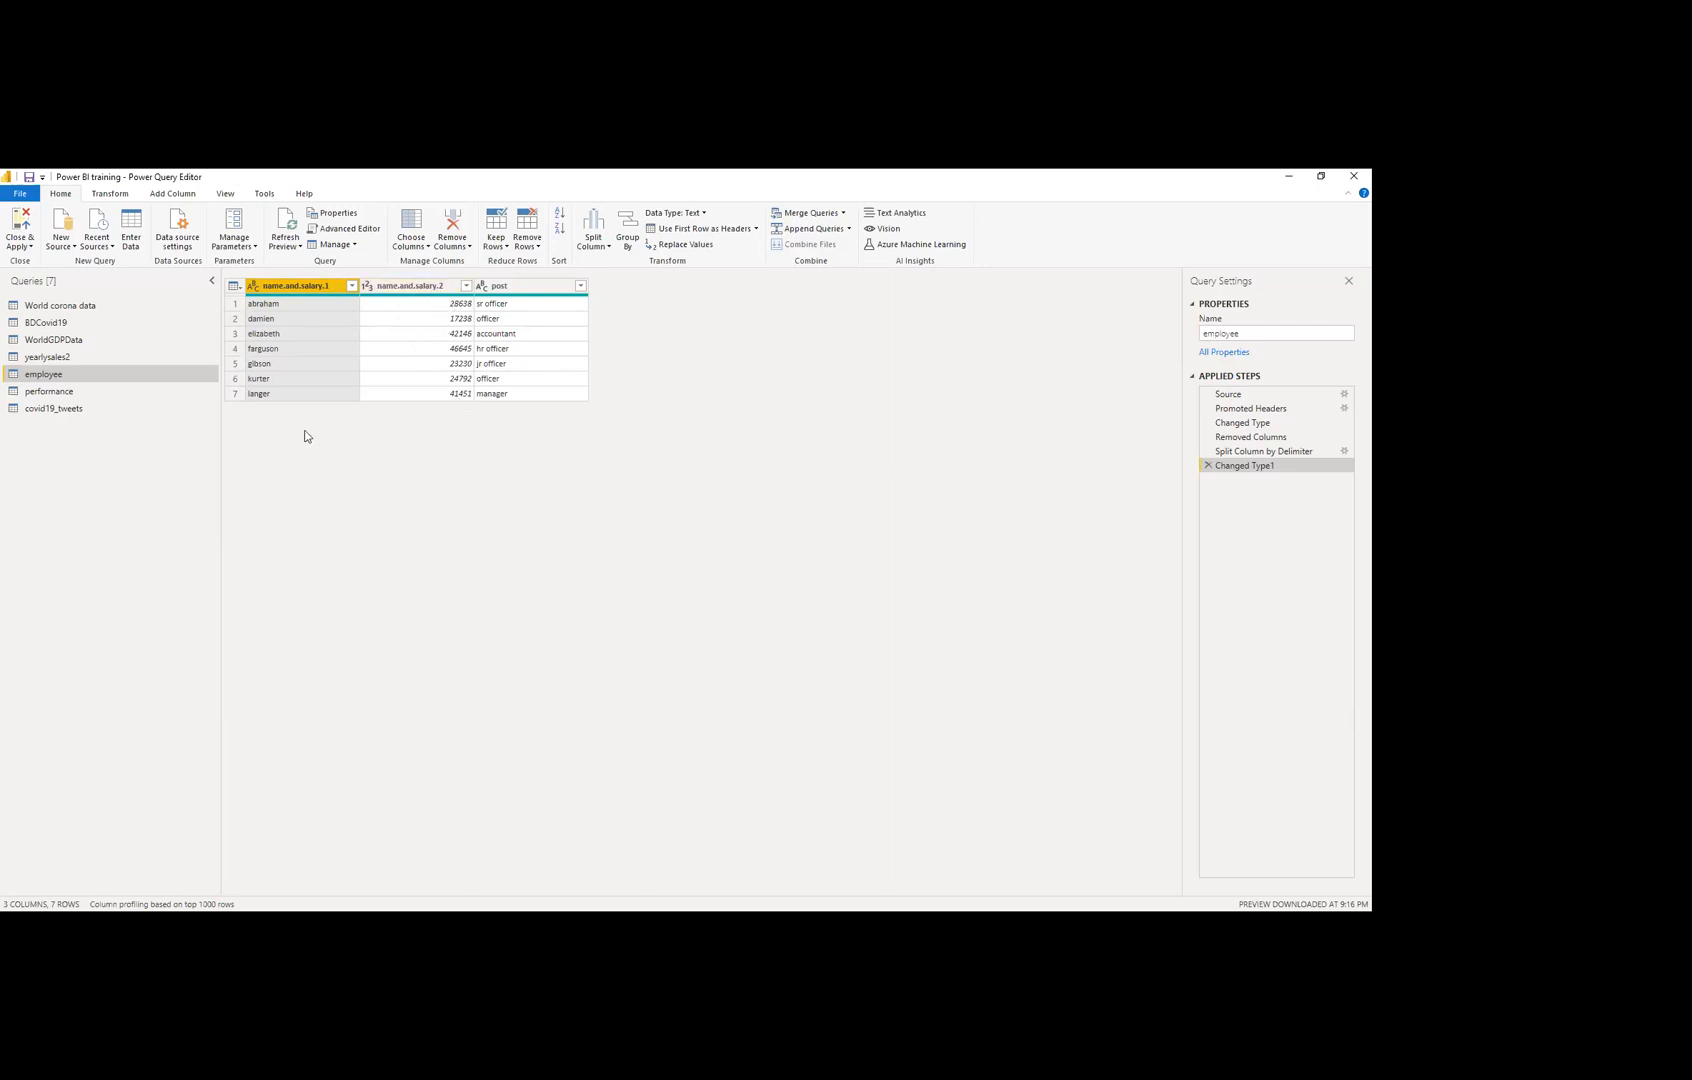
pyautogui.doubleClick(310, 289)
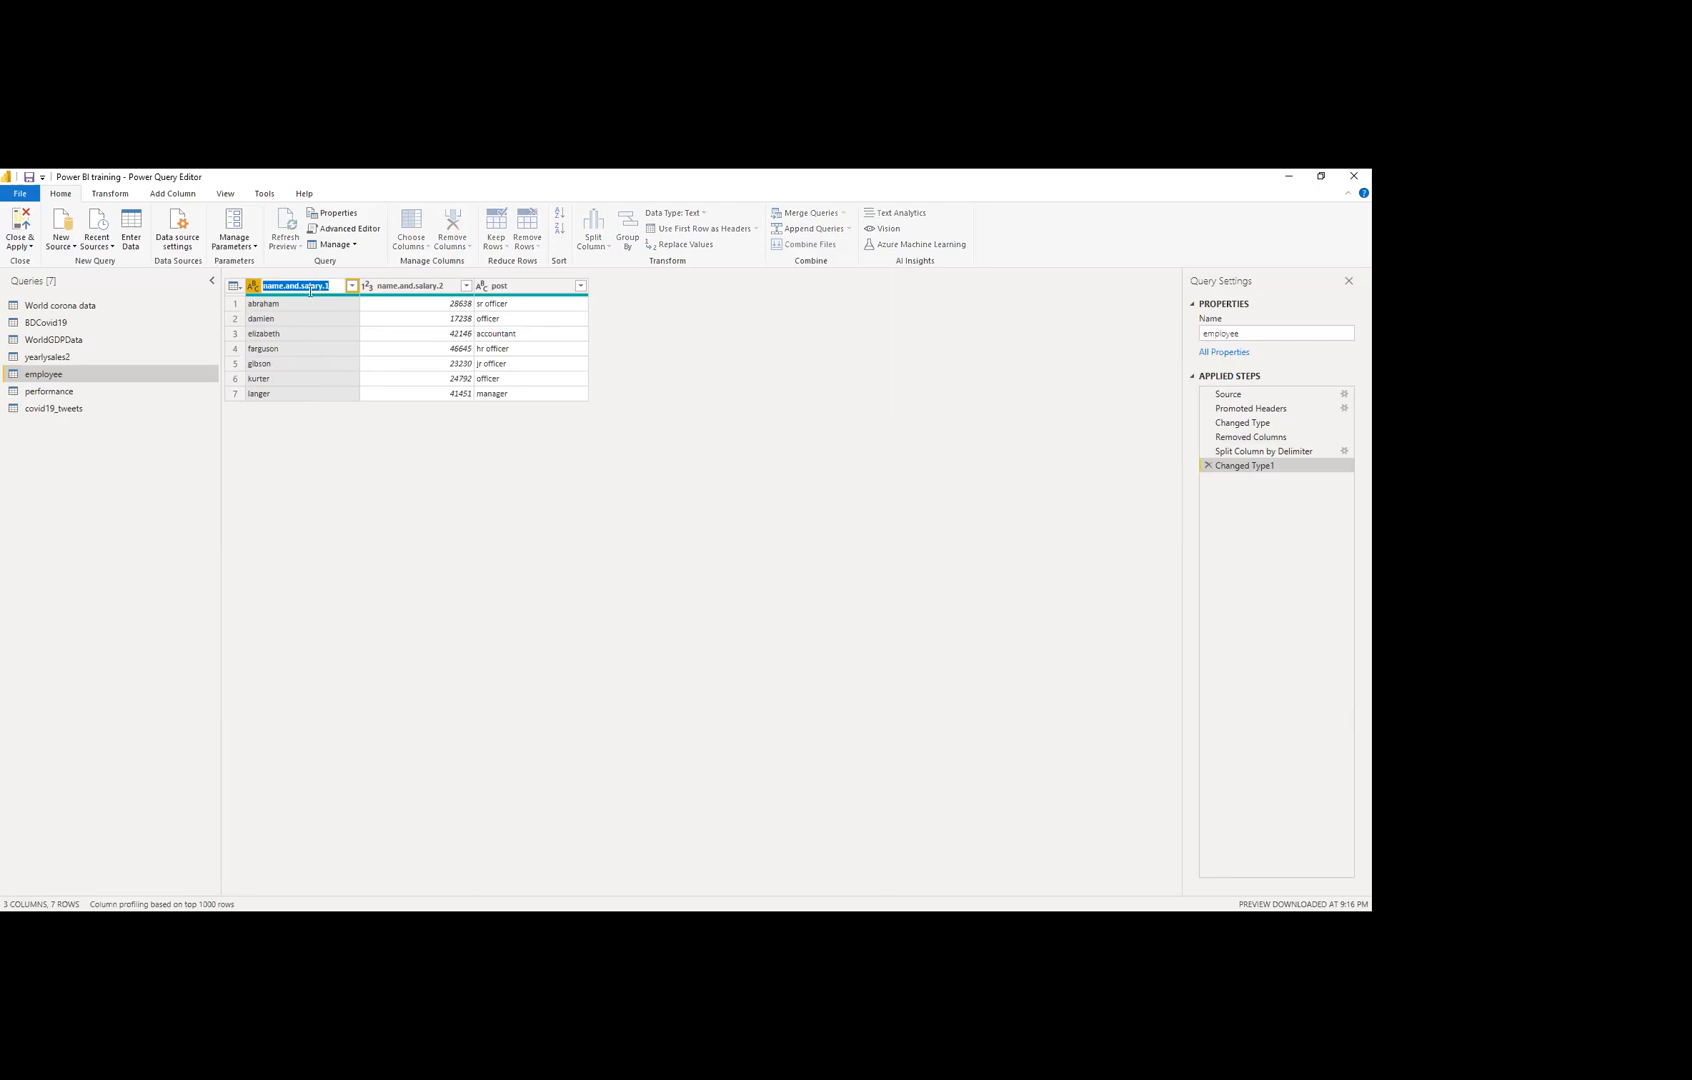
pyautogui.write('name')
pyautogui.press('Return')
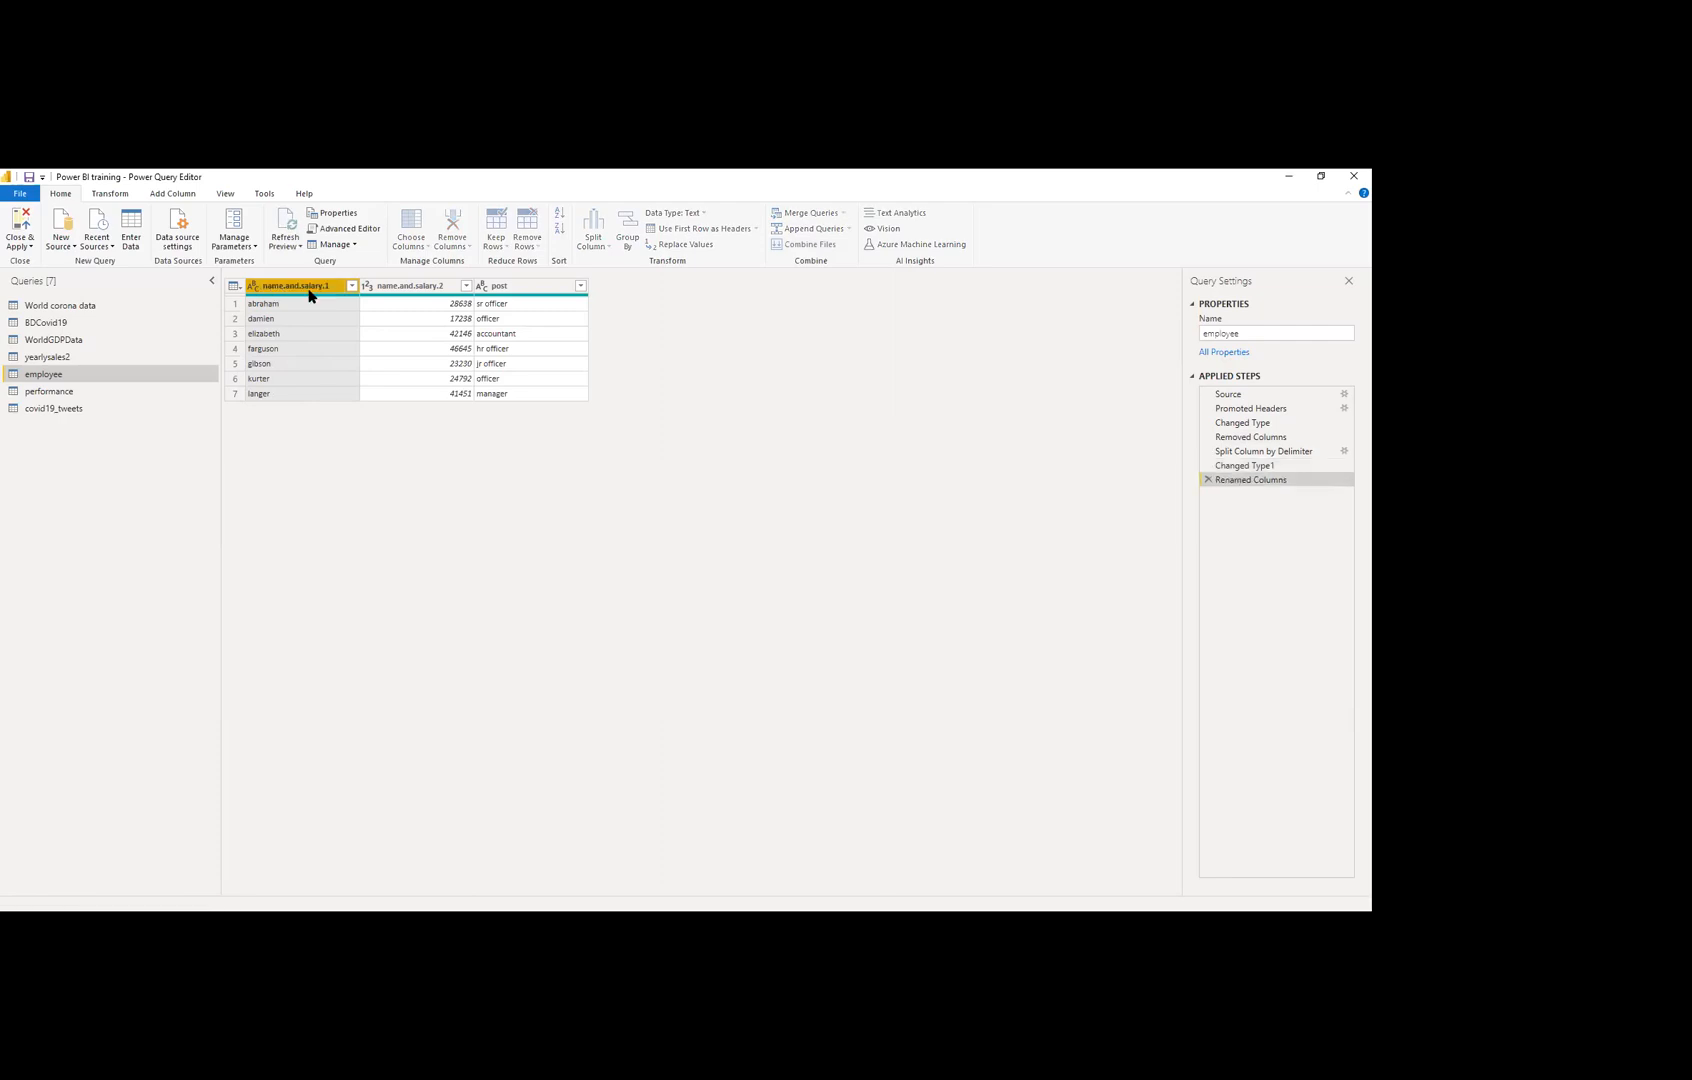
pyautogui.click(391, 290)
pyautogui.doubleClick(391, 290)
pyautogui.write('salary')
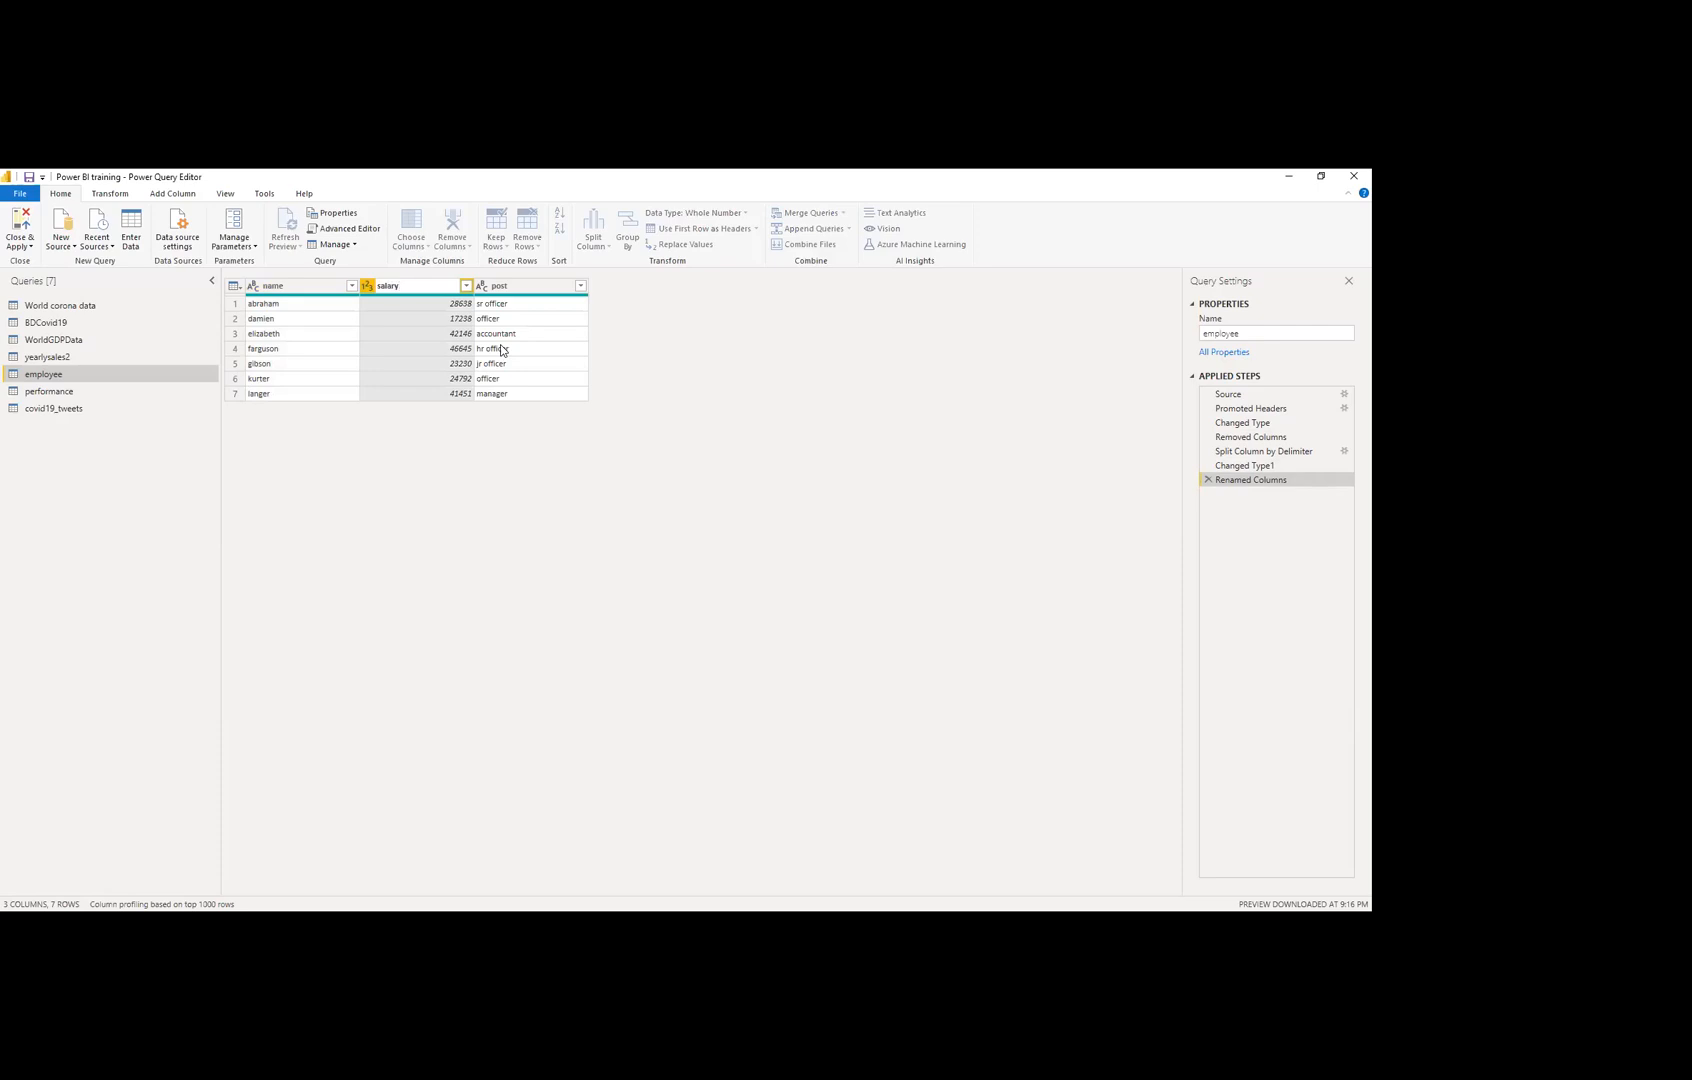
pyautogui.press('Return')
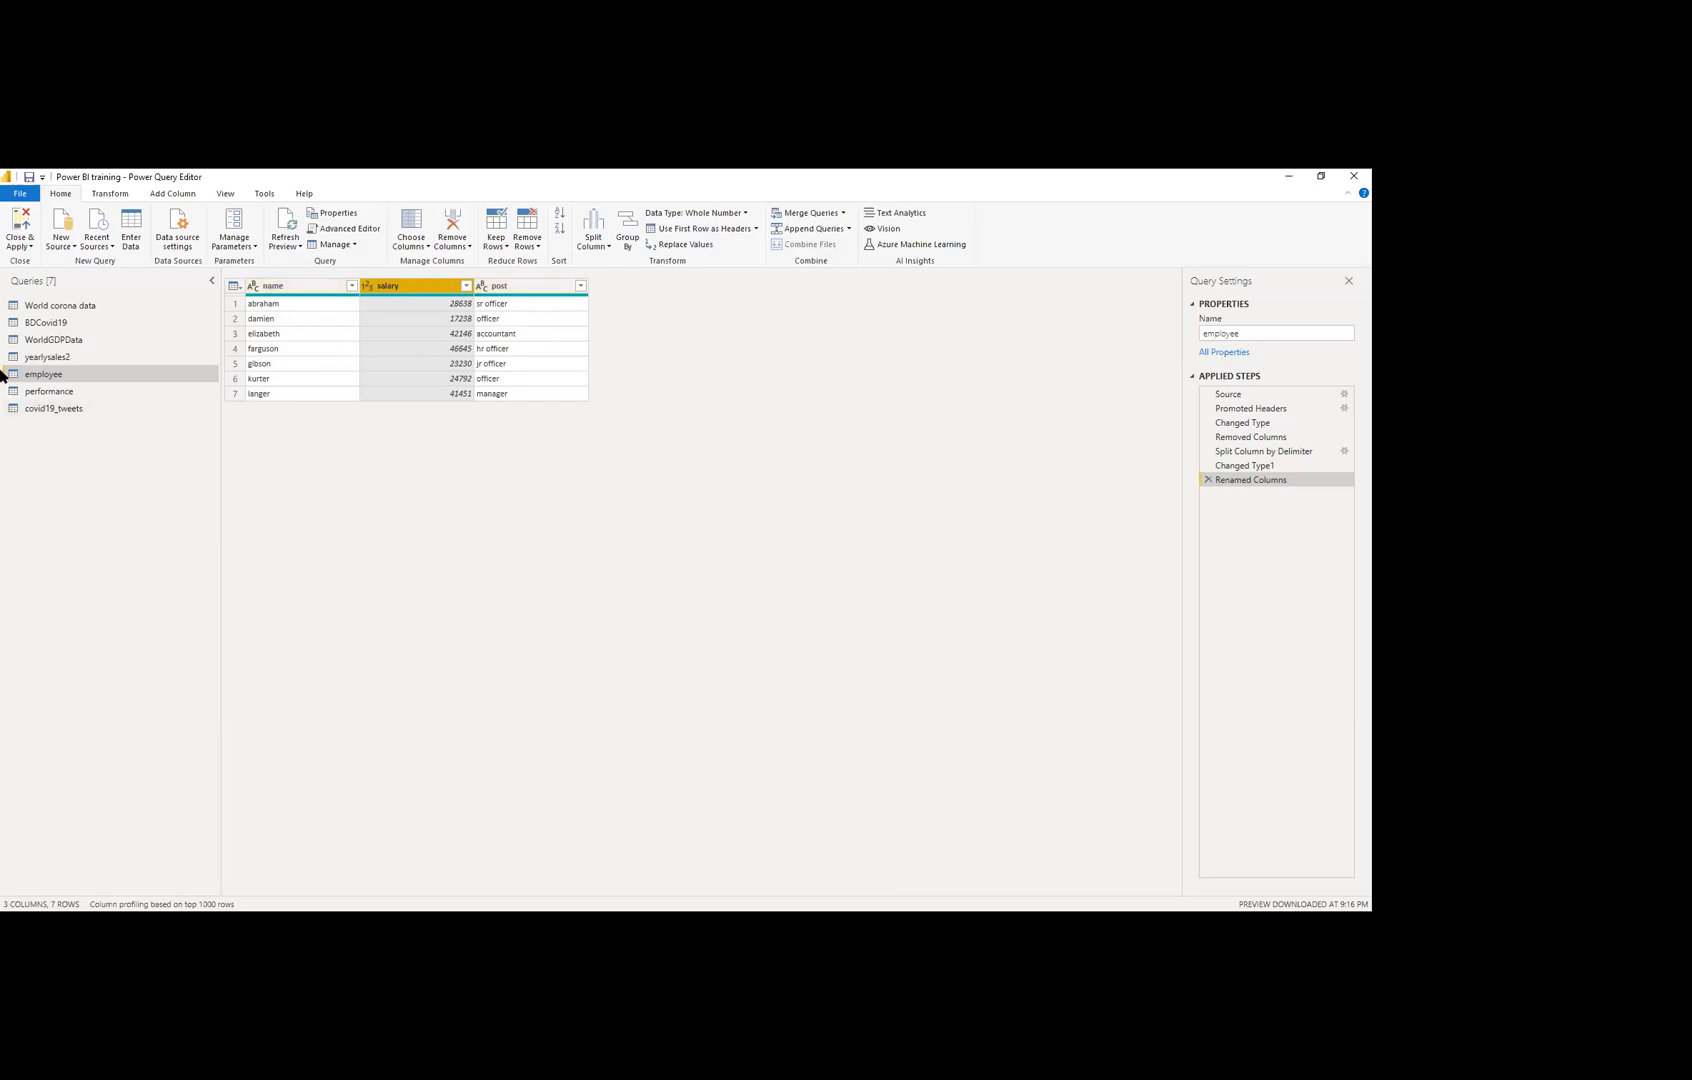
pyautogui.click(58, 390)
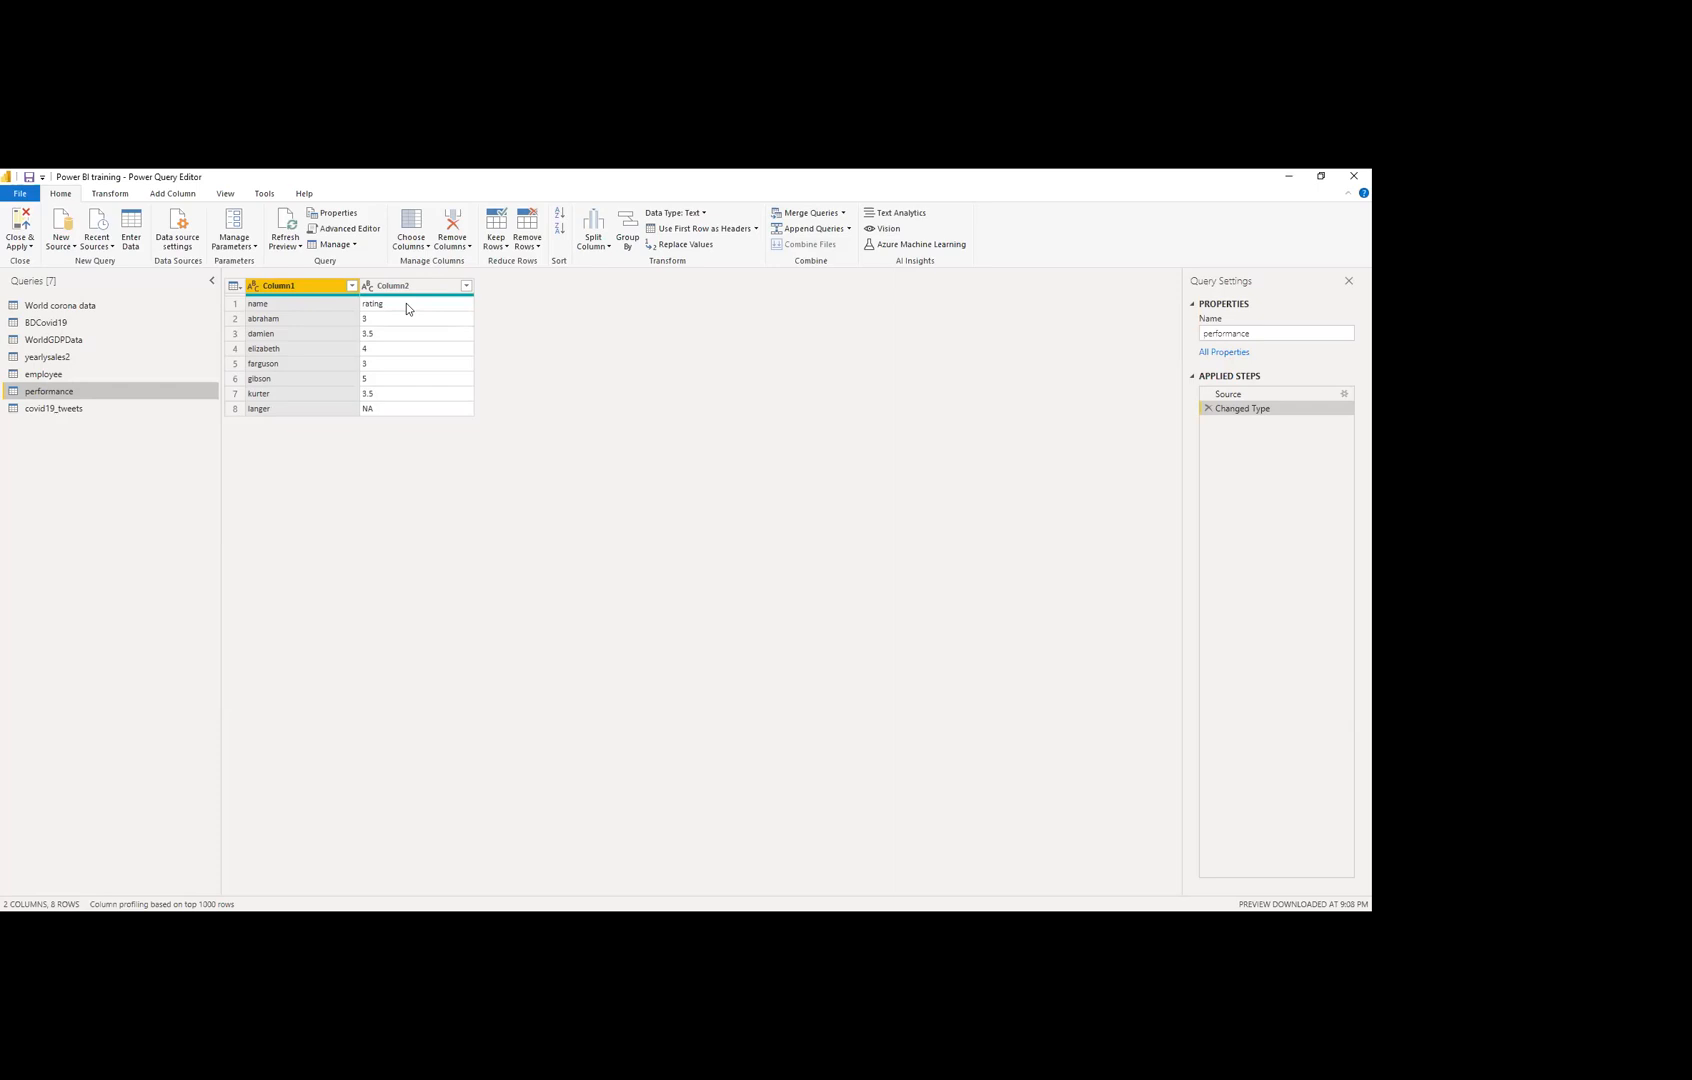
pyautogui.click(237, 290)
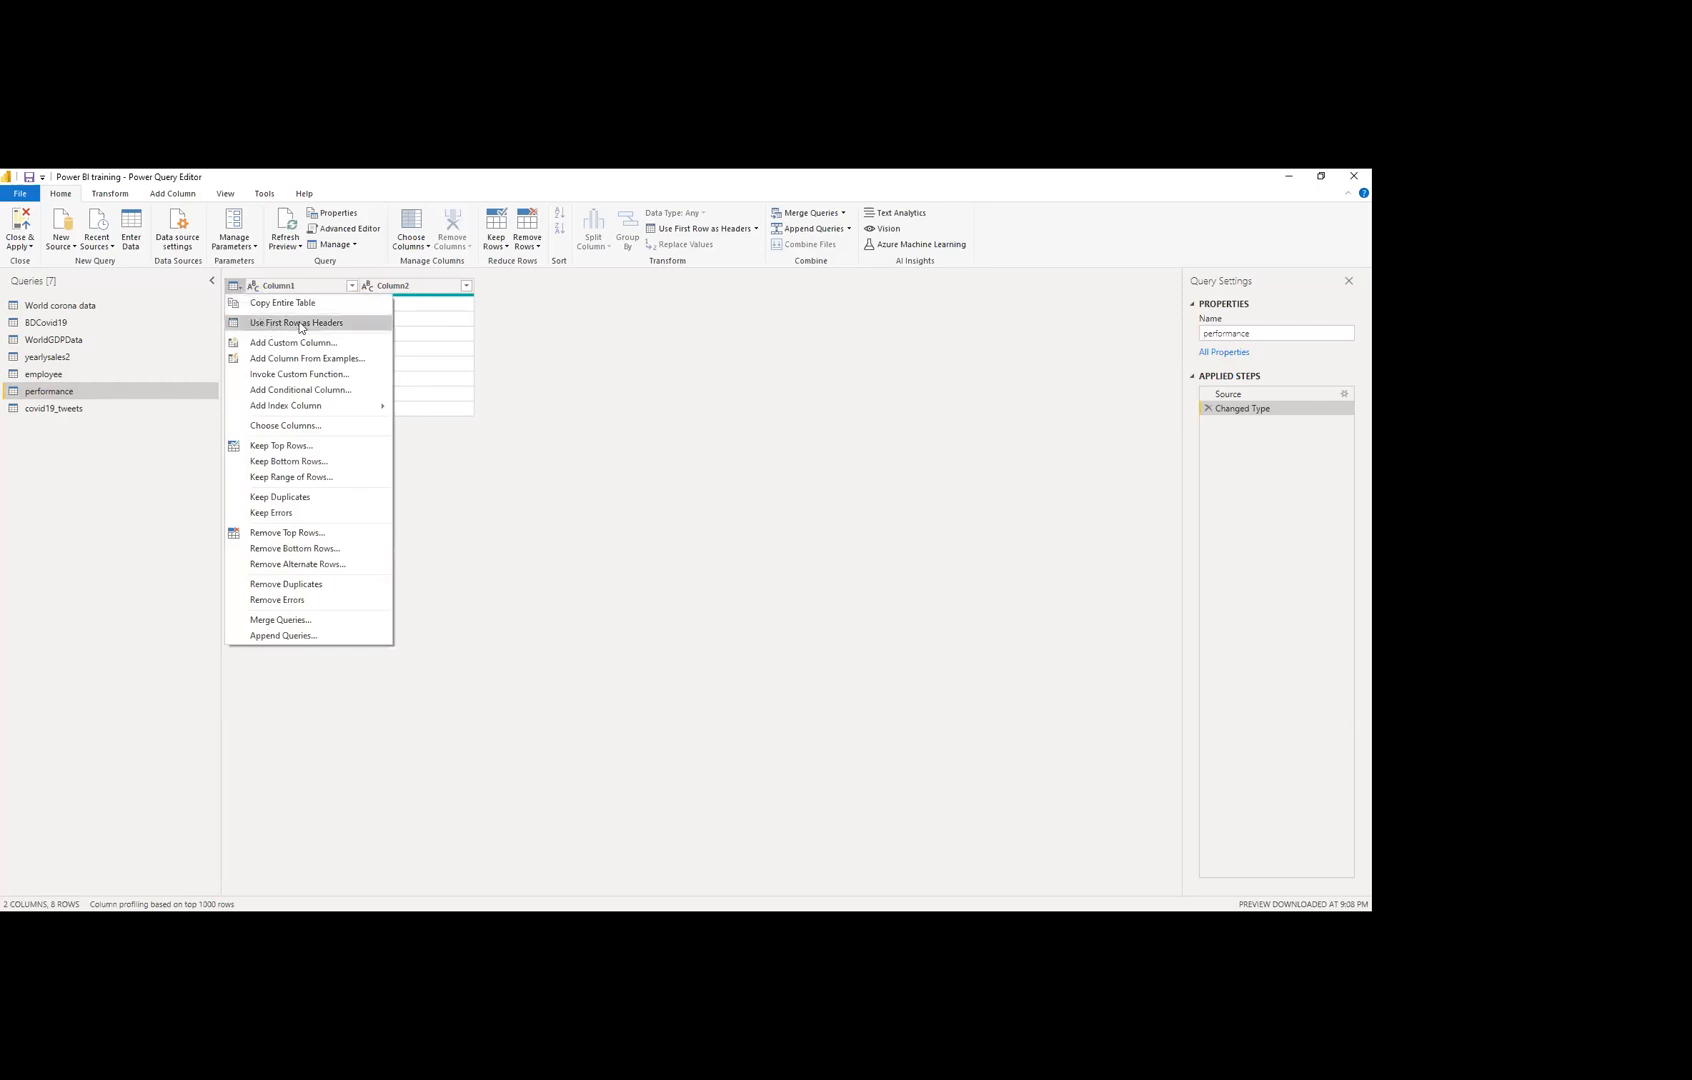
pyautogui.click(311, 321)
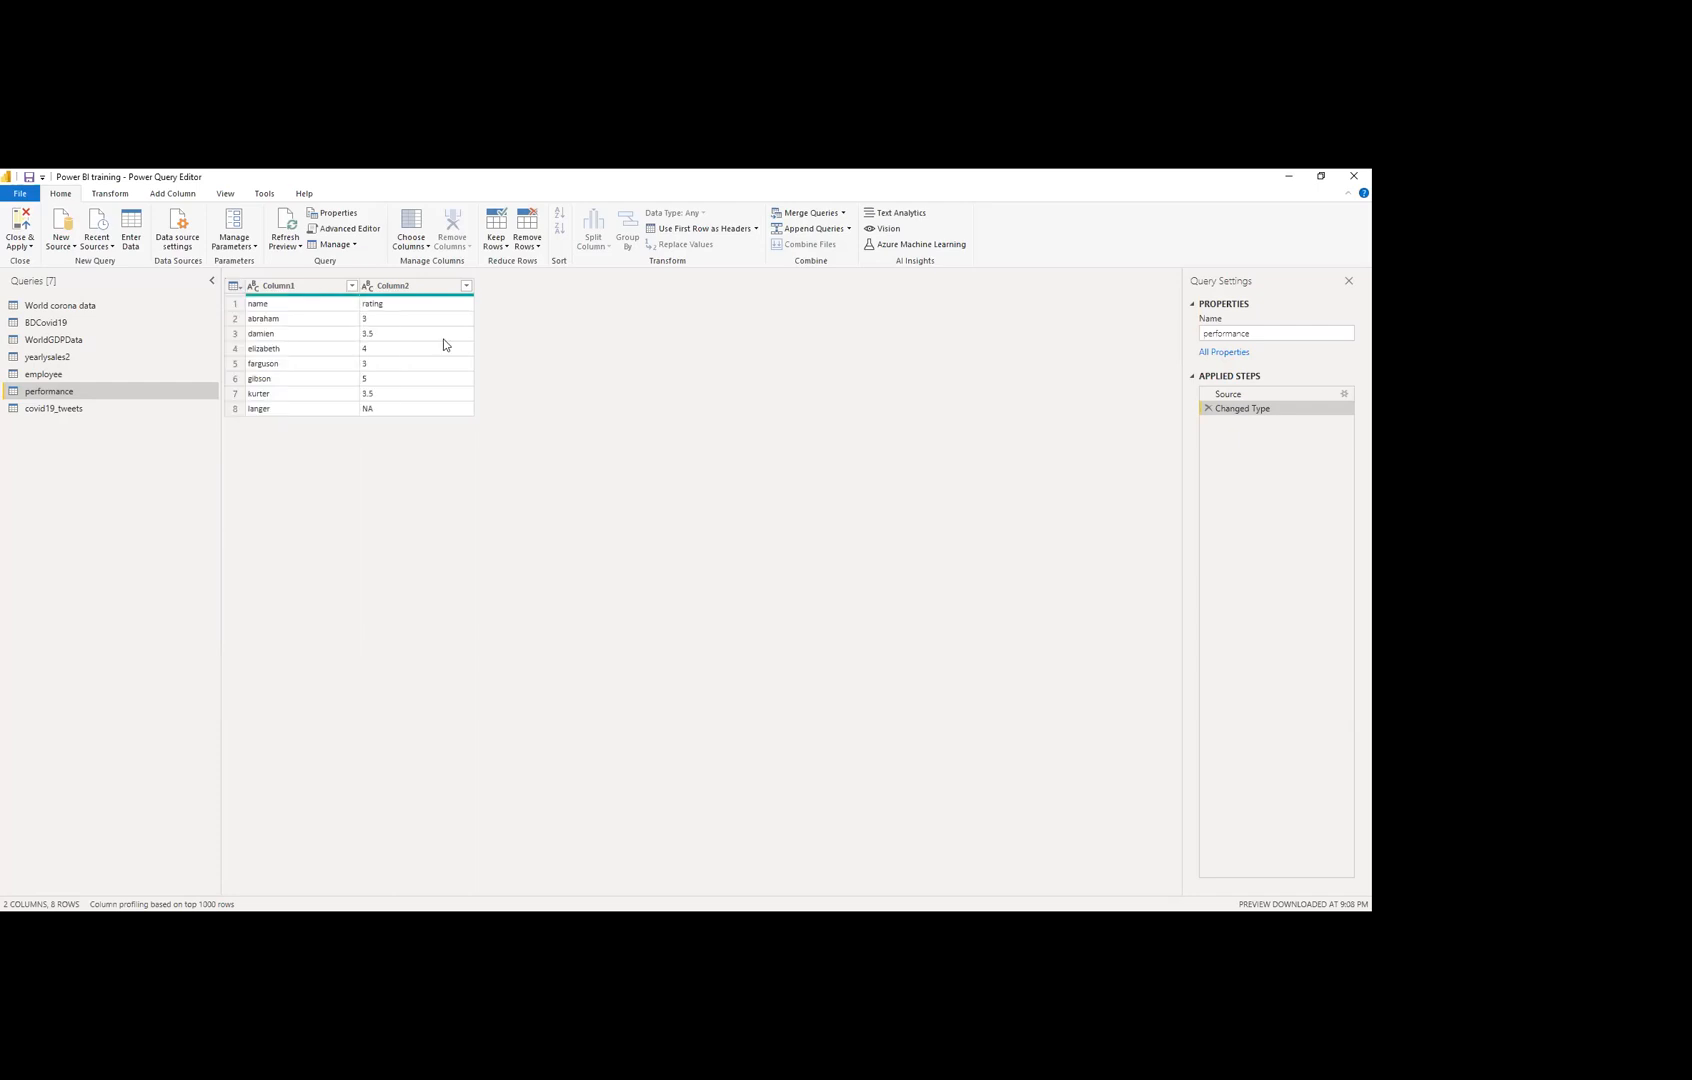
pyautogui.click(236, 287)
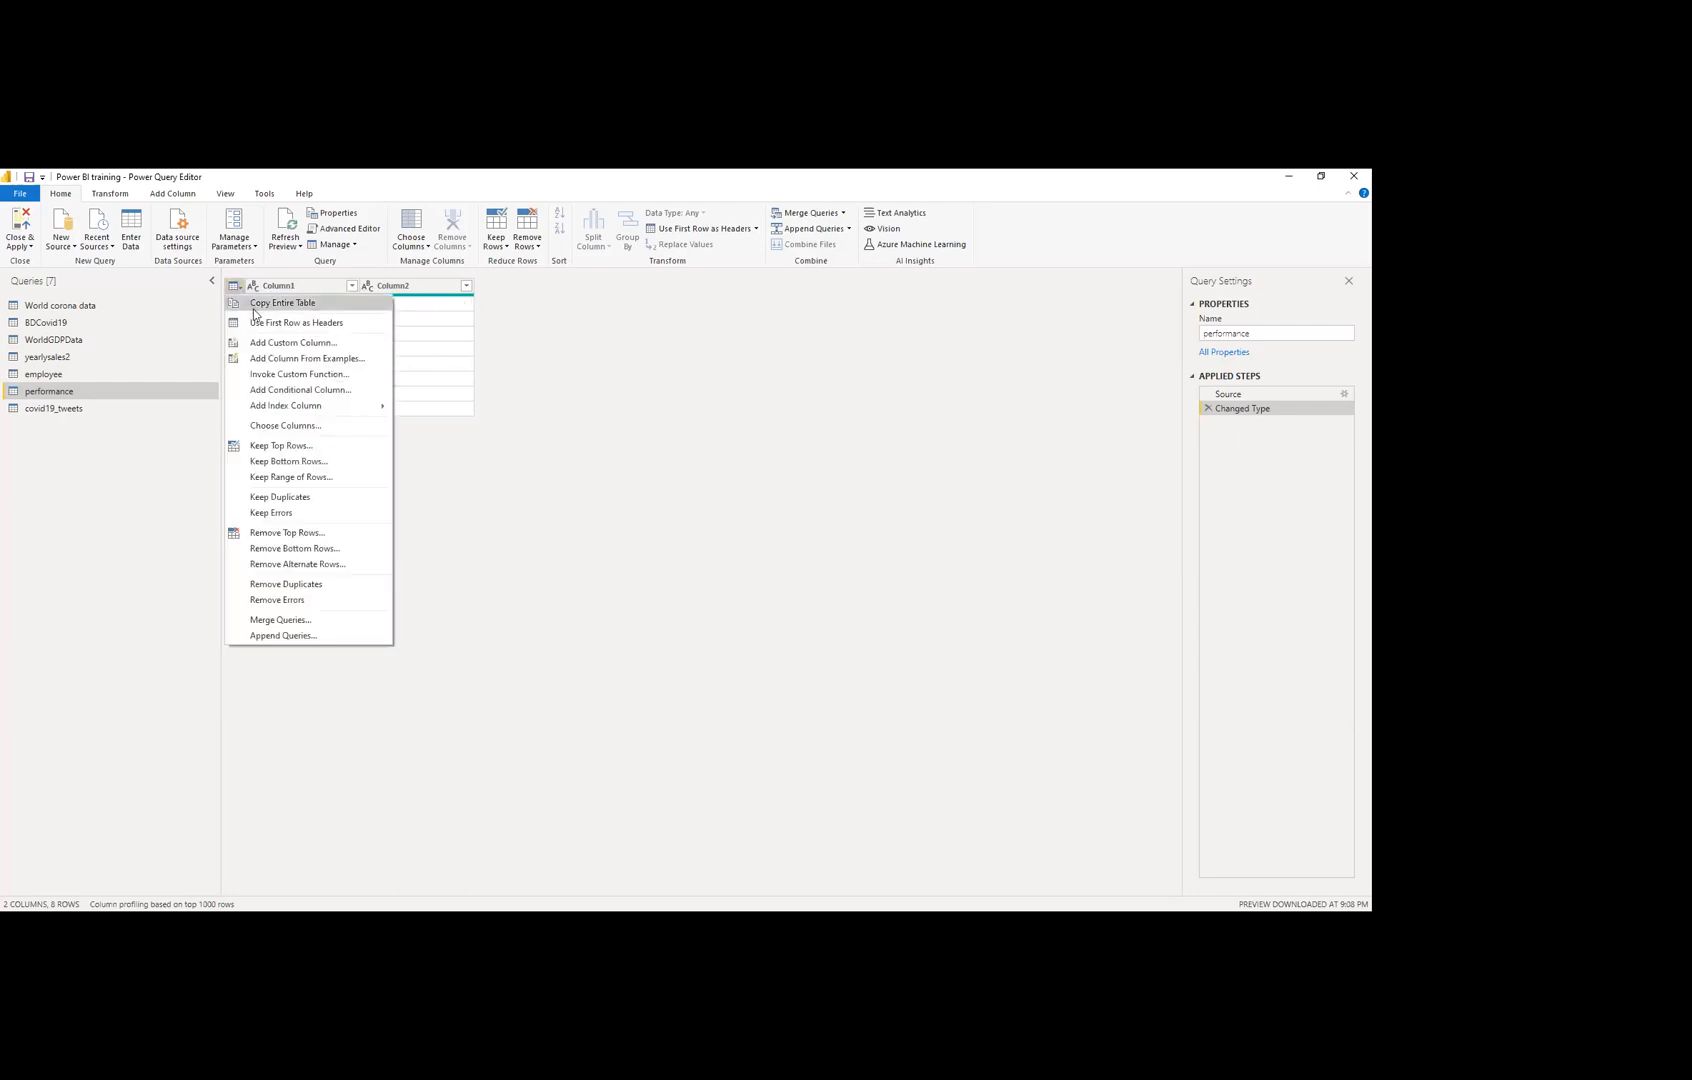
pyautogui.click(258, 323)
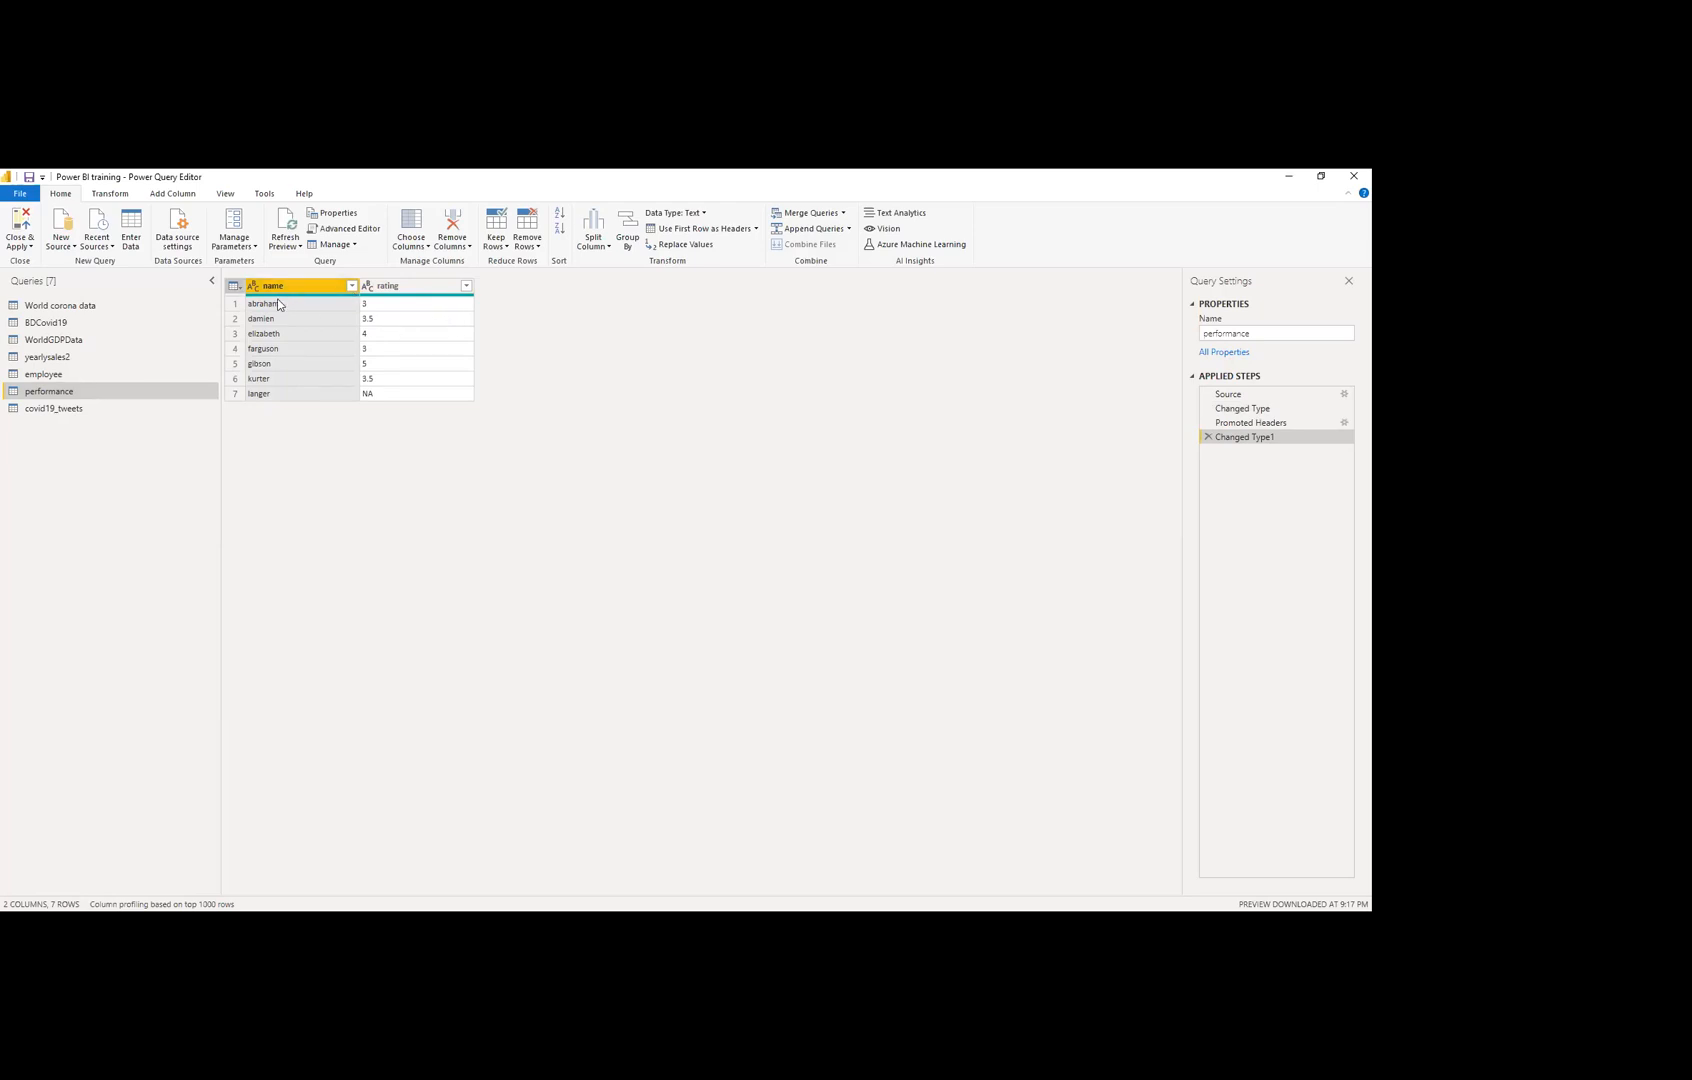
pyautogui.click(45, 374)
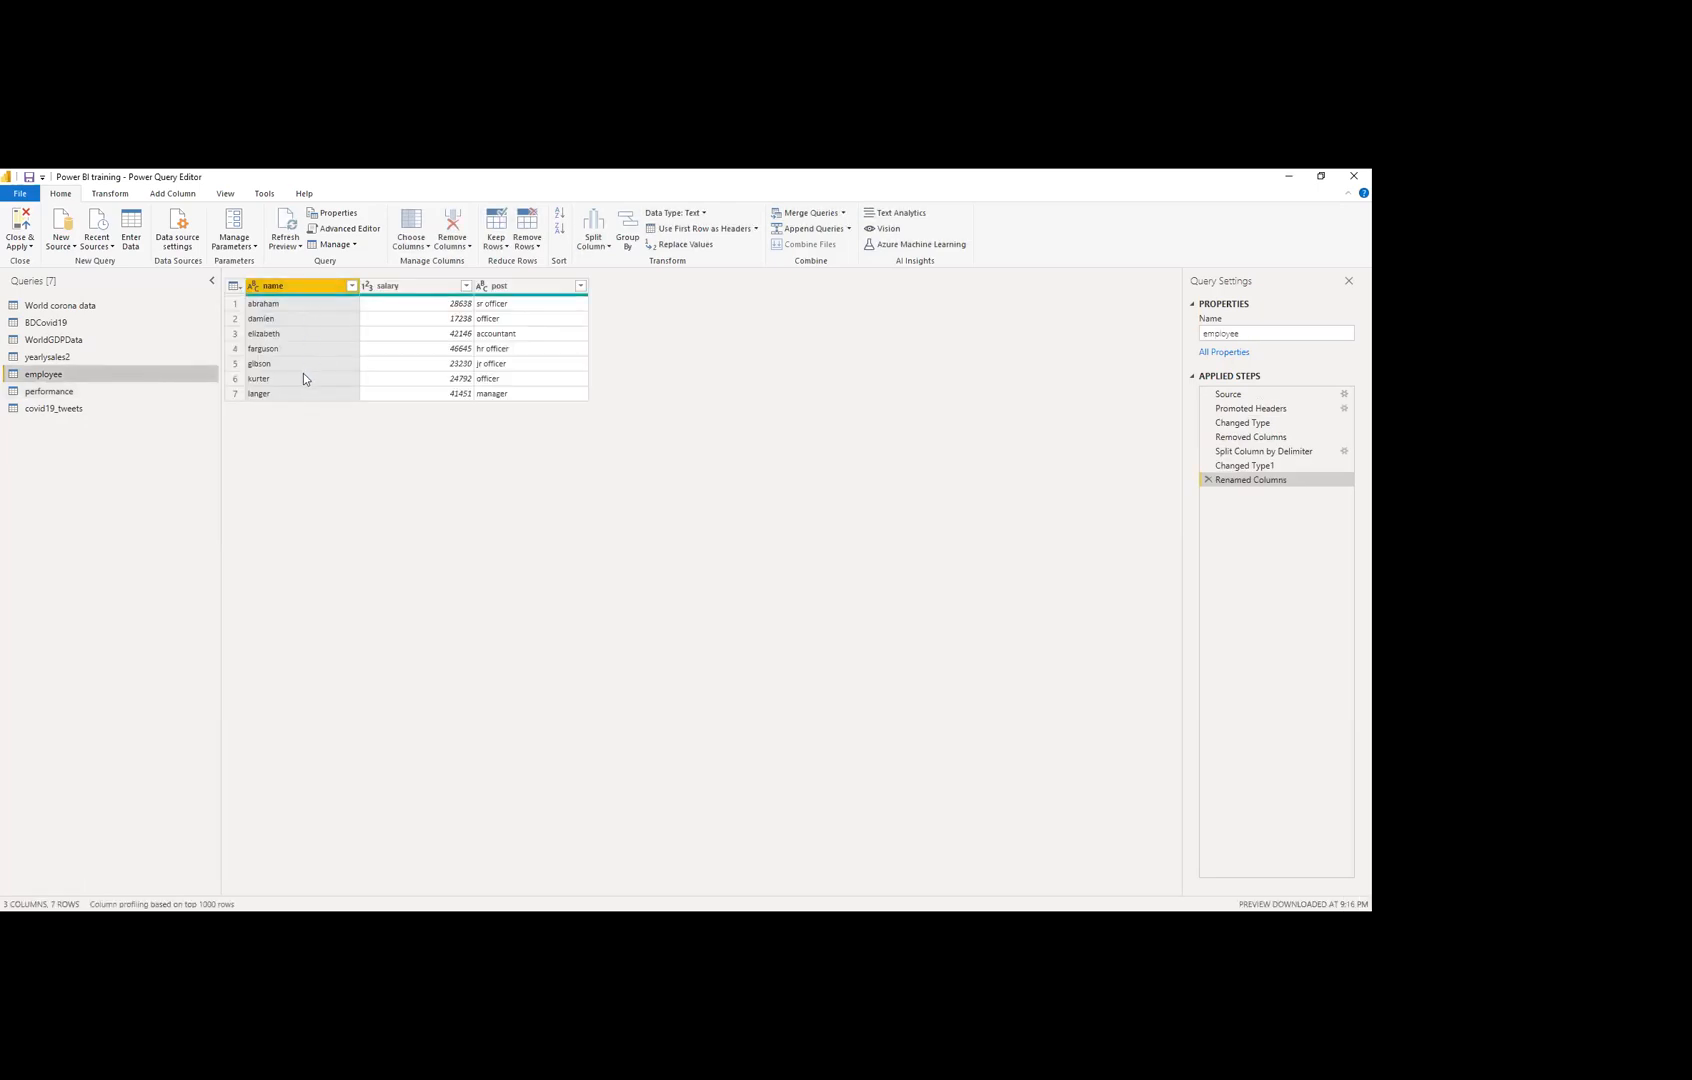
pyautogui.click(110, 388)
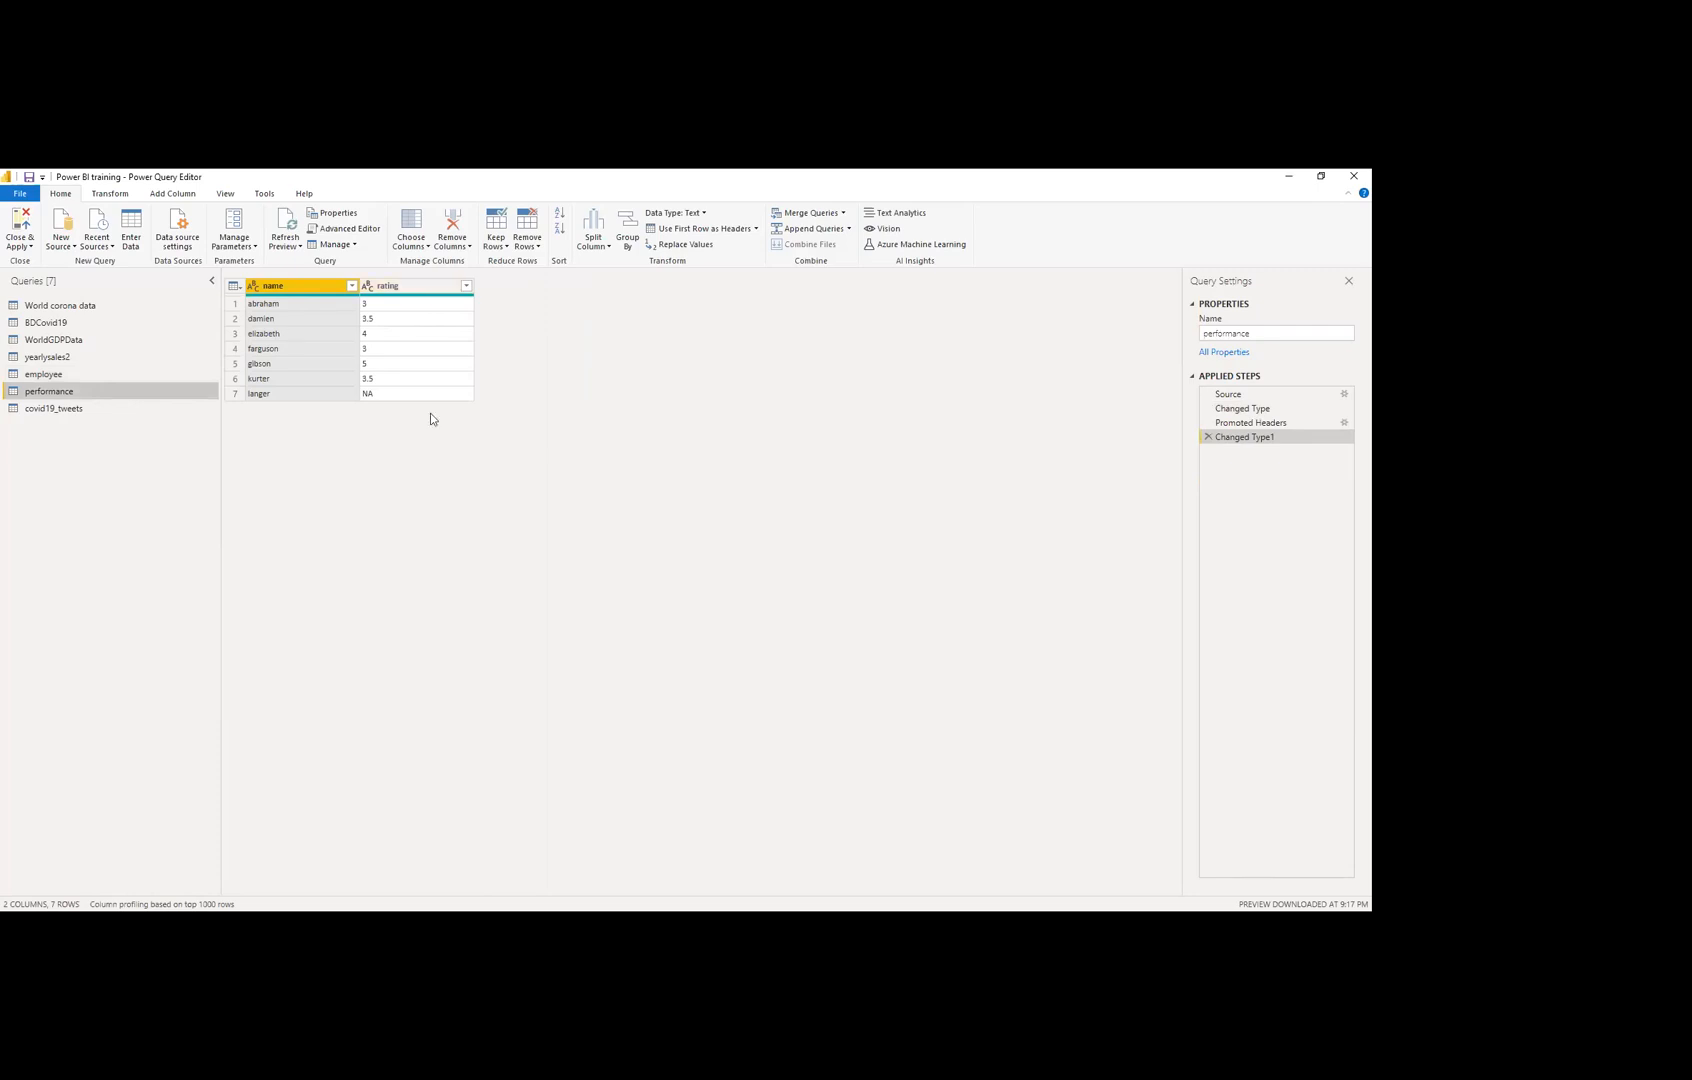
pyautogui.click(66, 372)
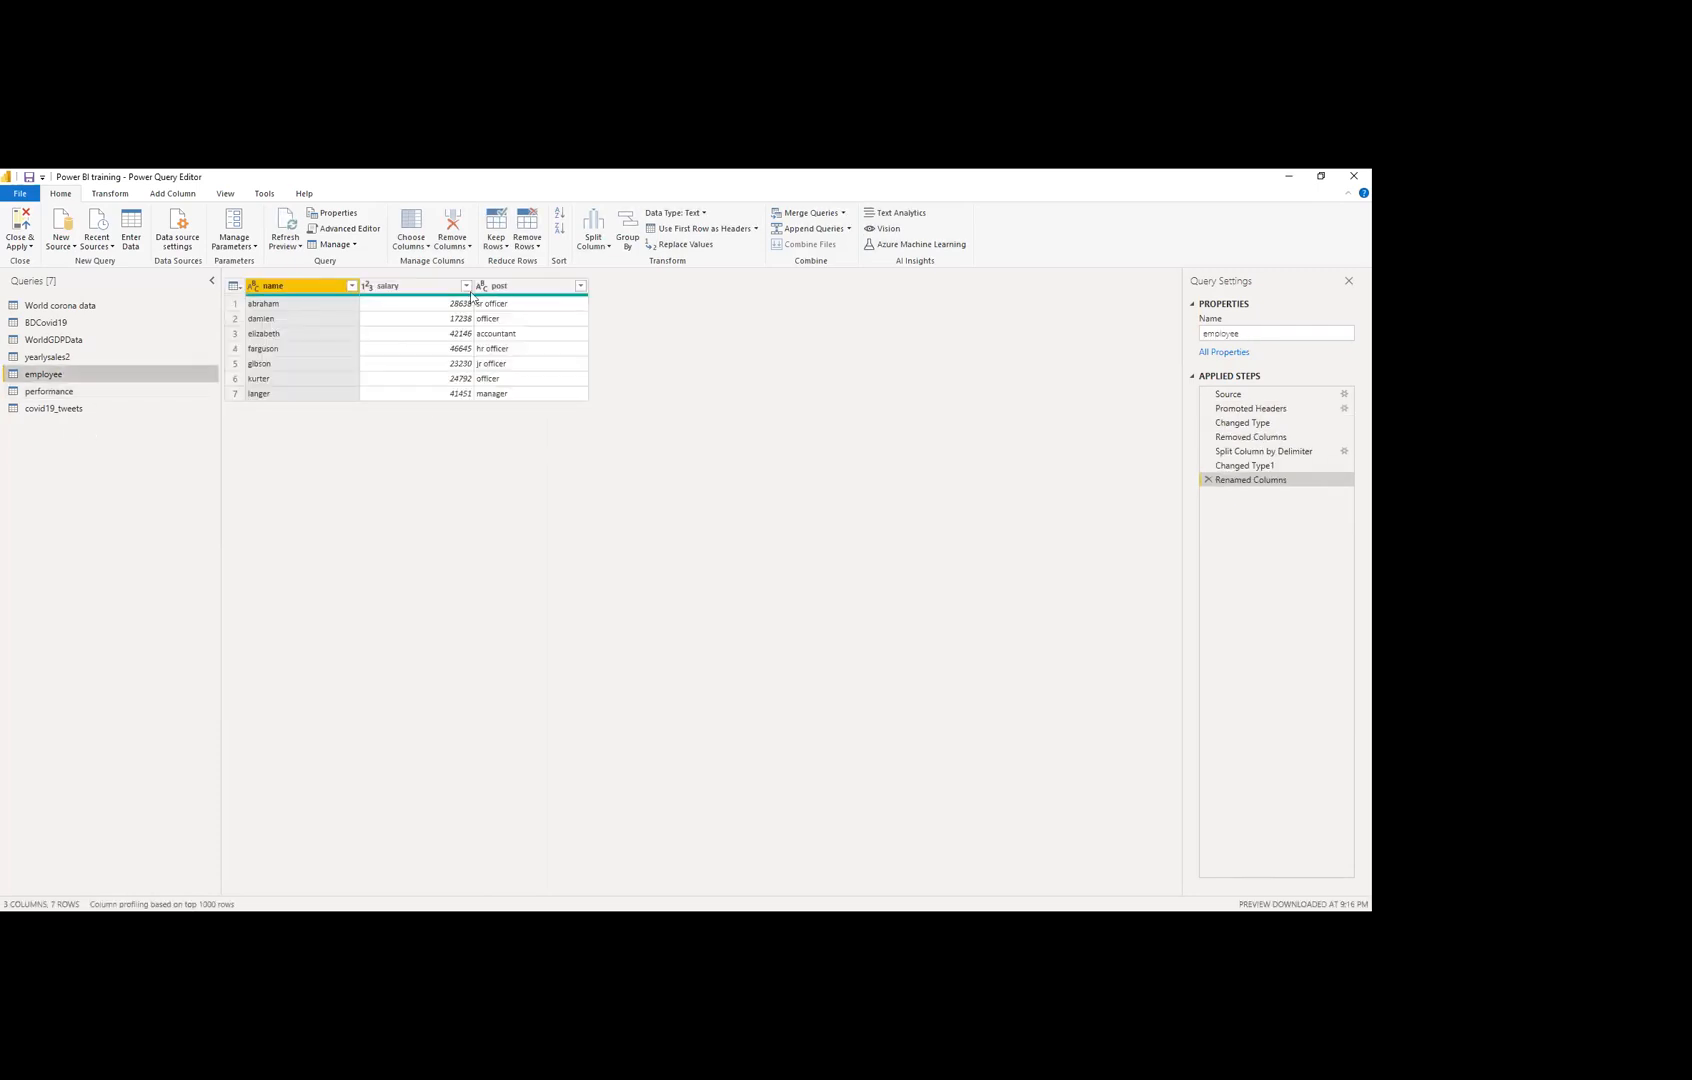
pyautogui.click(110, 399)
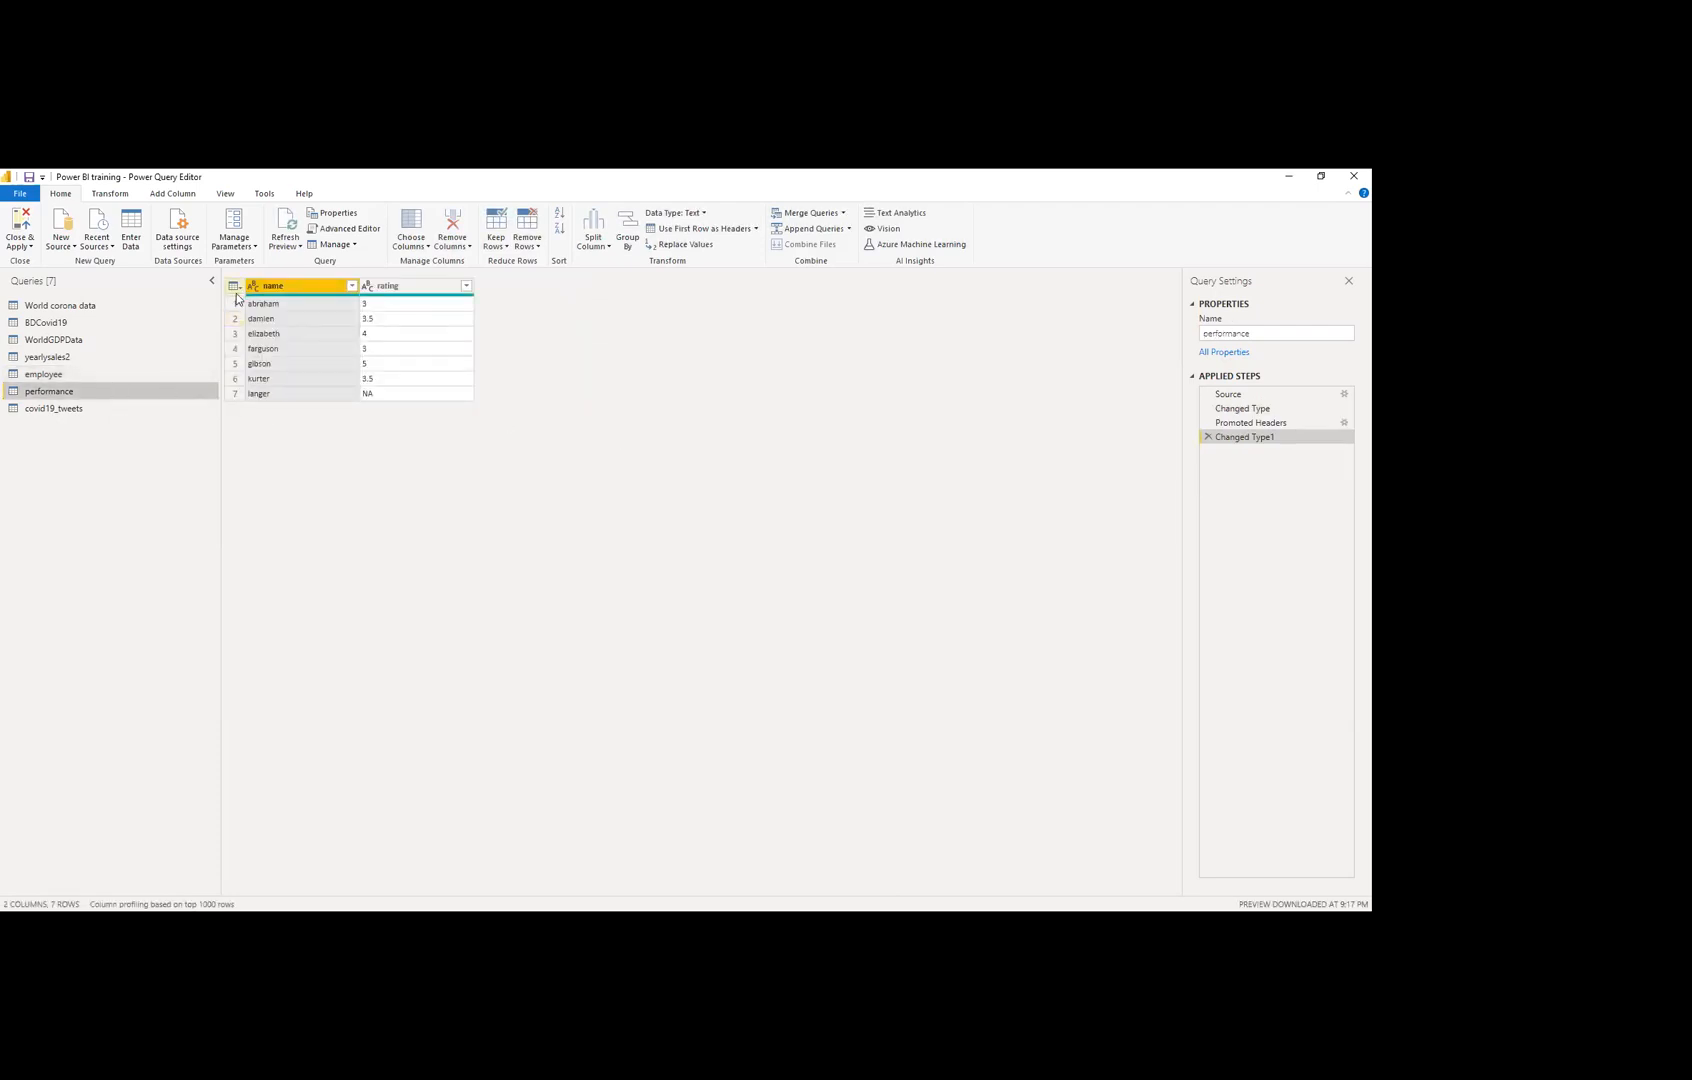
# Step: Delete the Promoted Headers step and the erroring Changed Type1 step from the performance query
pyautogui.click(1208, 423)
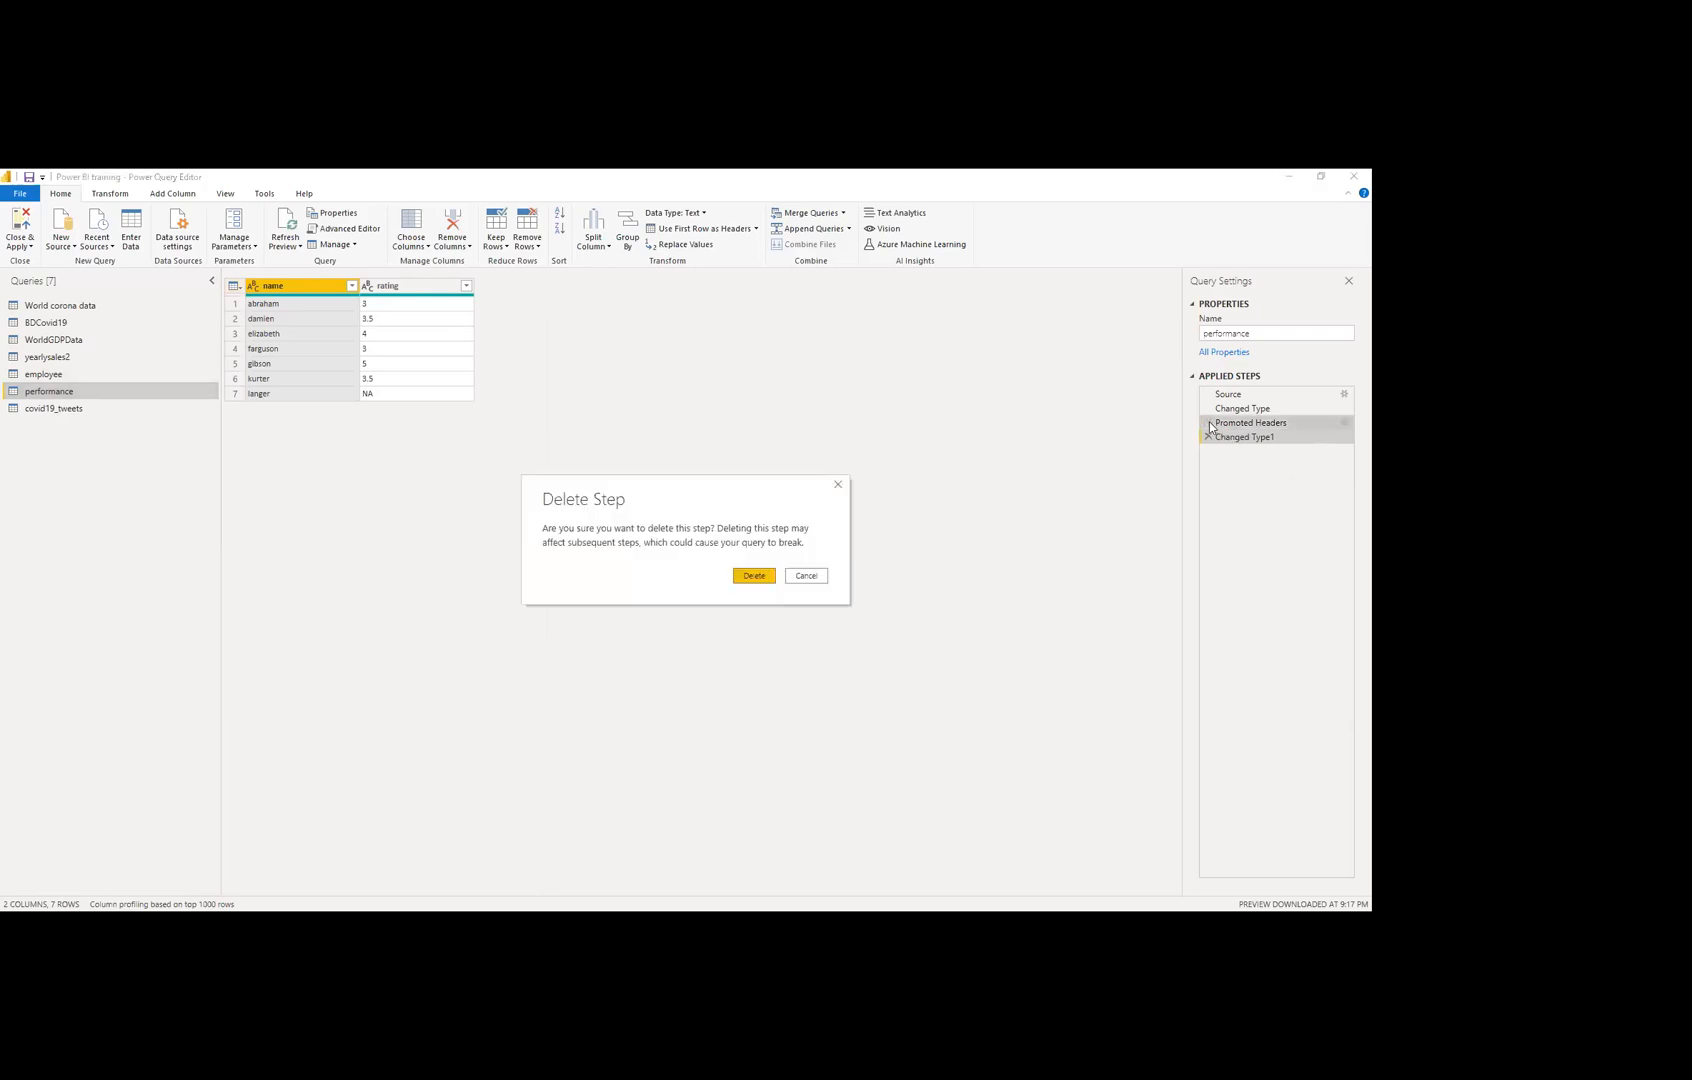
pyautogui.click(754, 576)
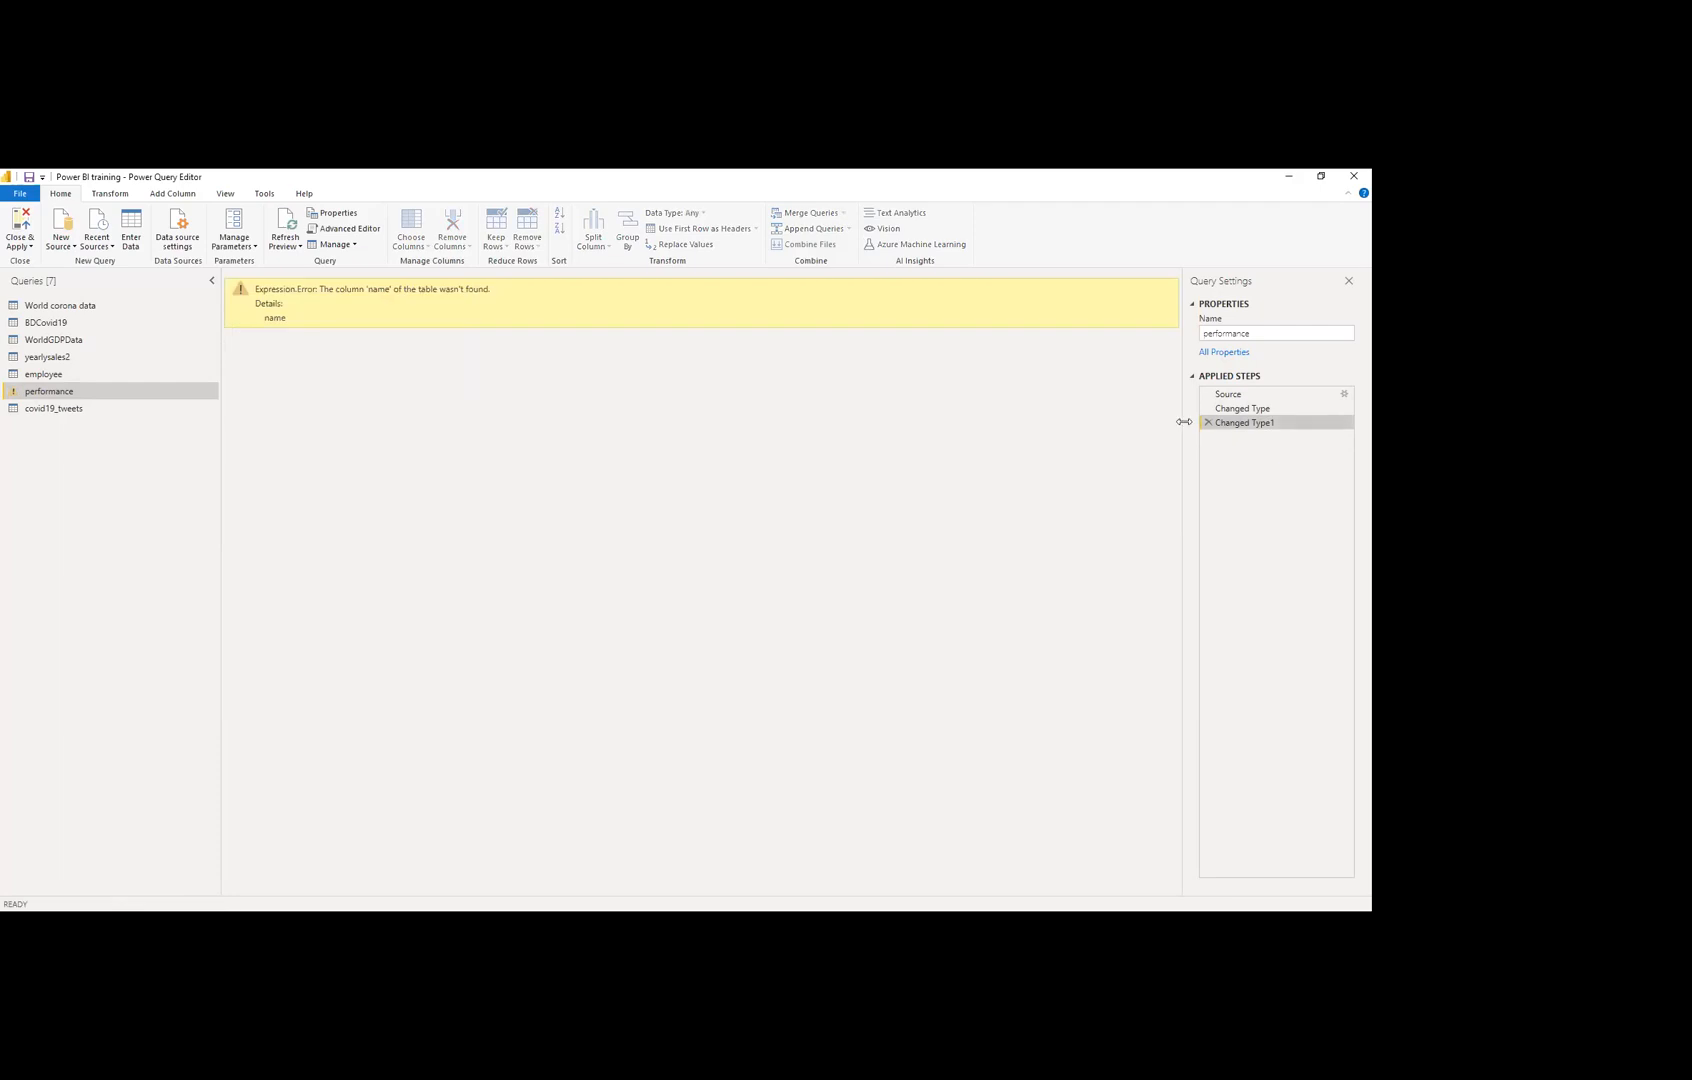
pyautogui.click(1209, 421)
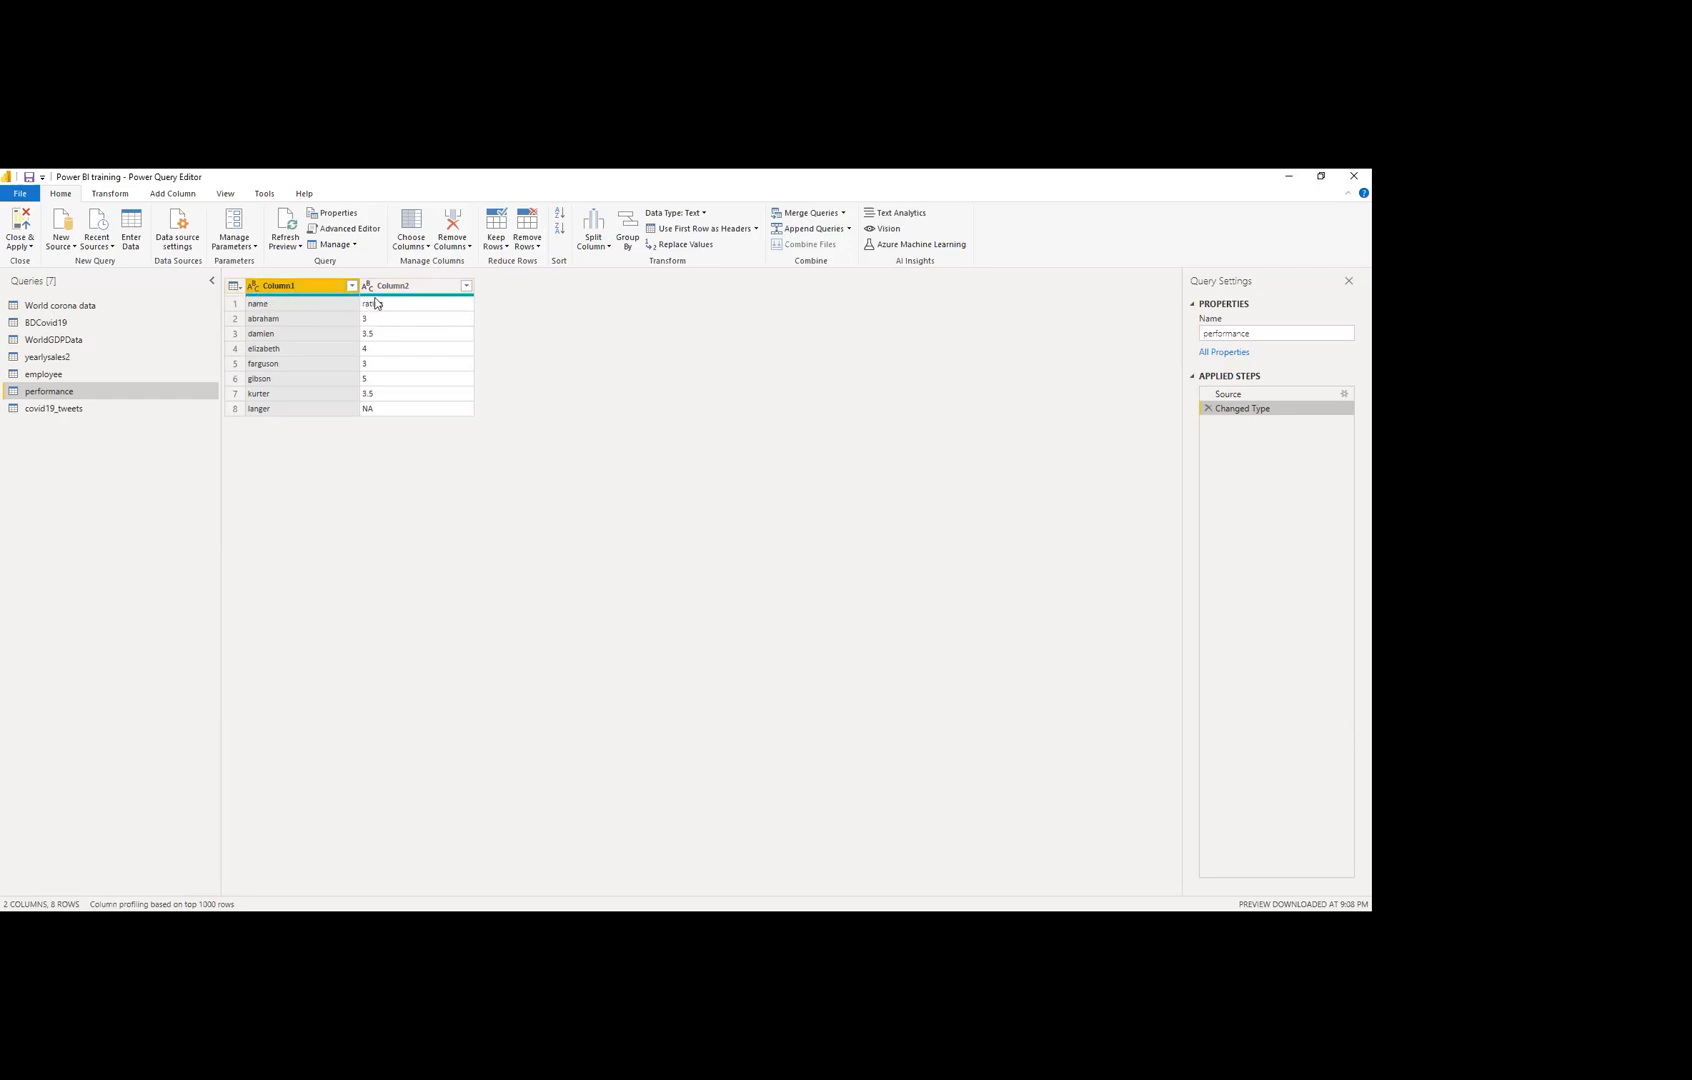
# Step: Use the performance table's first row as headers, giving name and rating columns
pyautogui.click(236, 286)
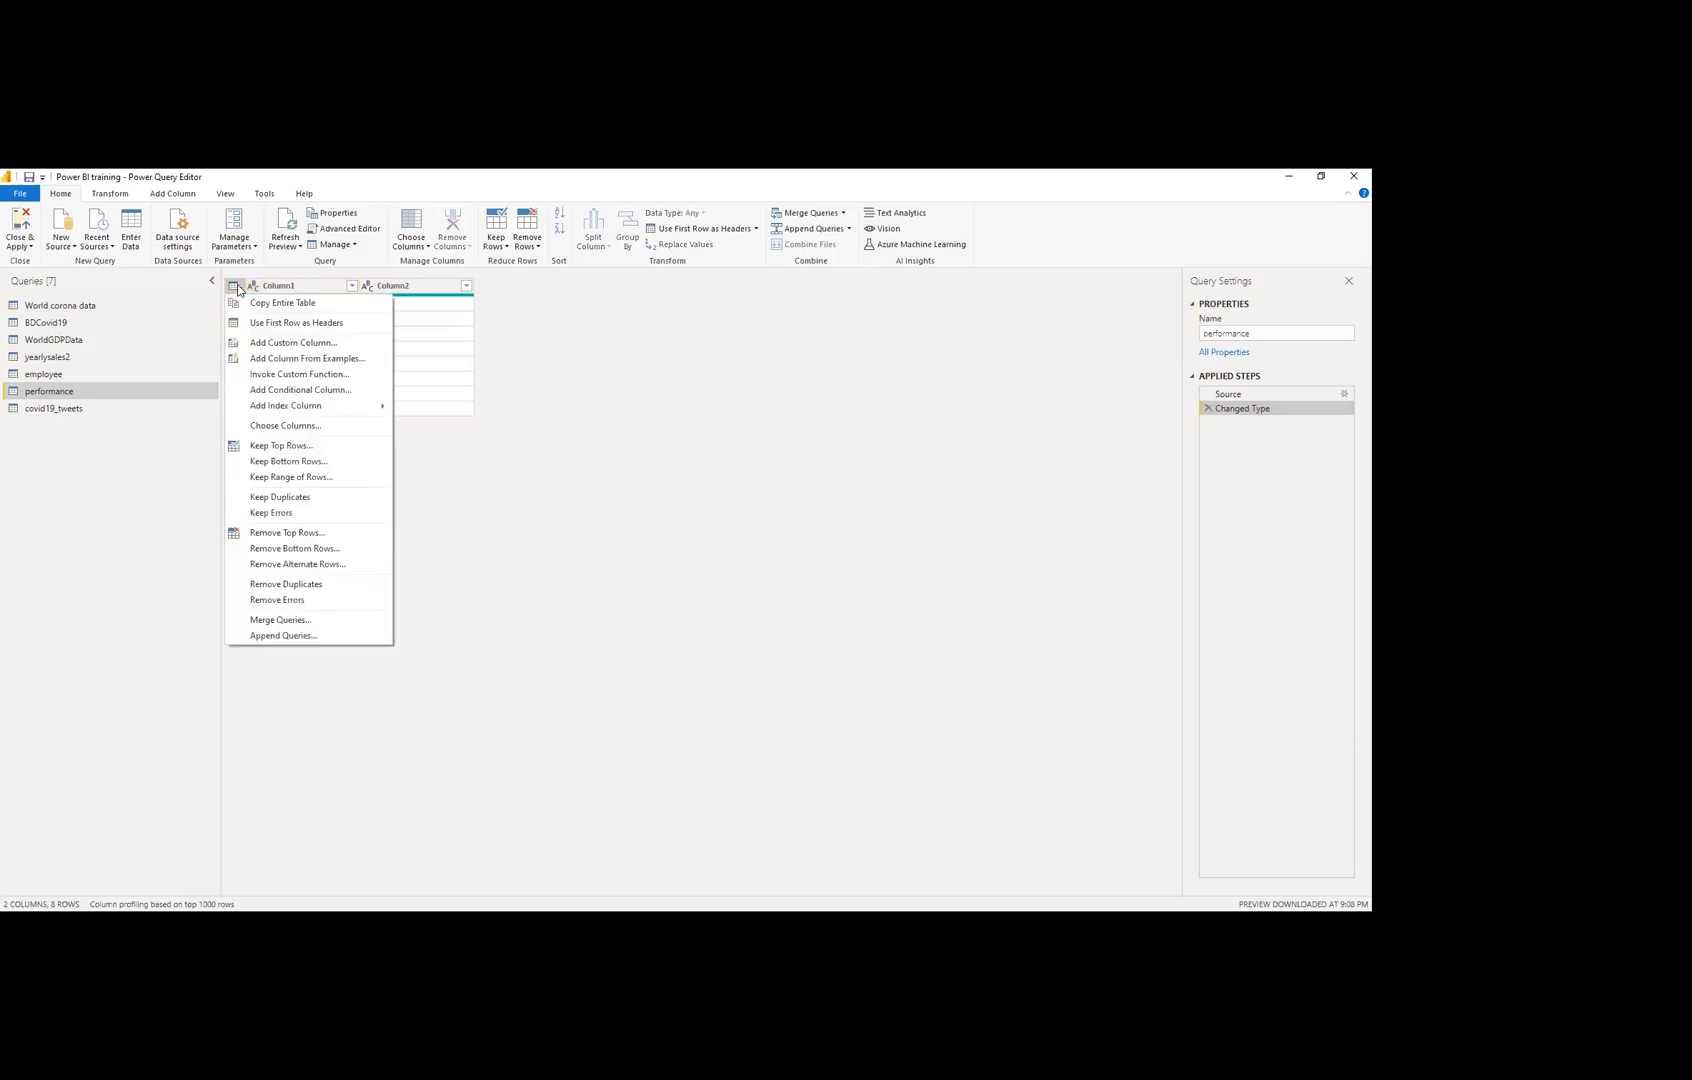
pyautogui.click(279, 323)
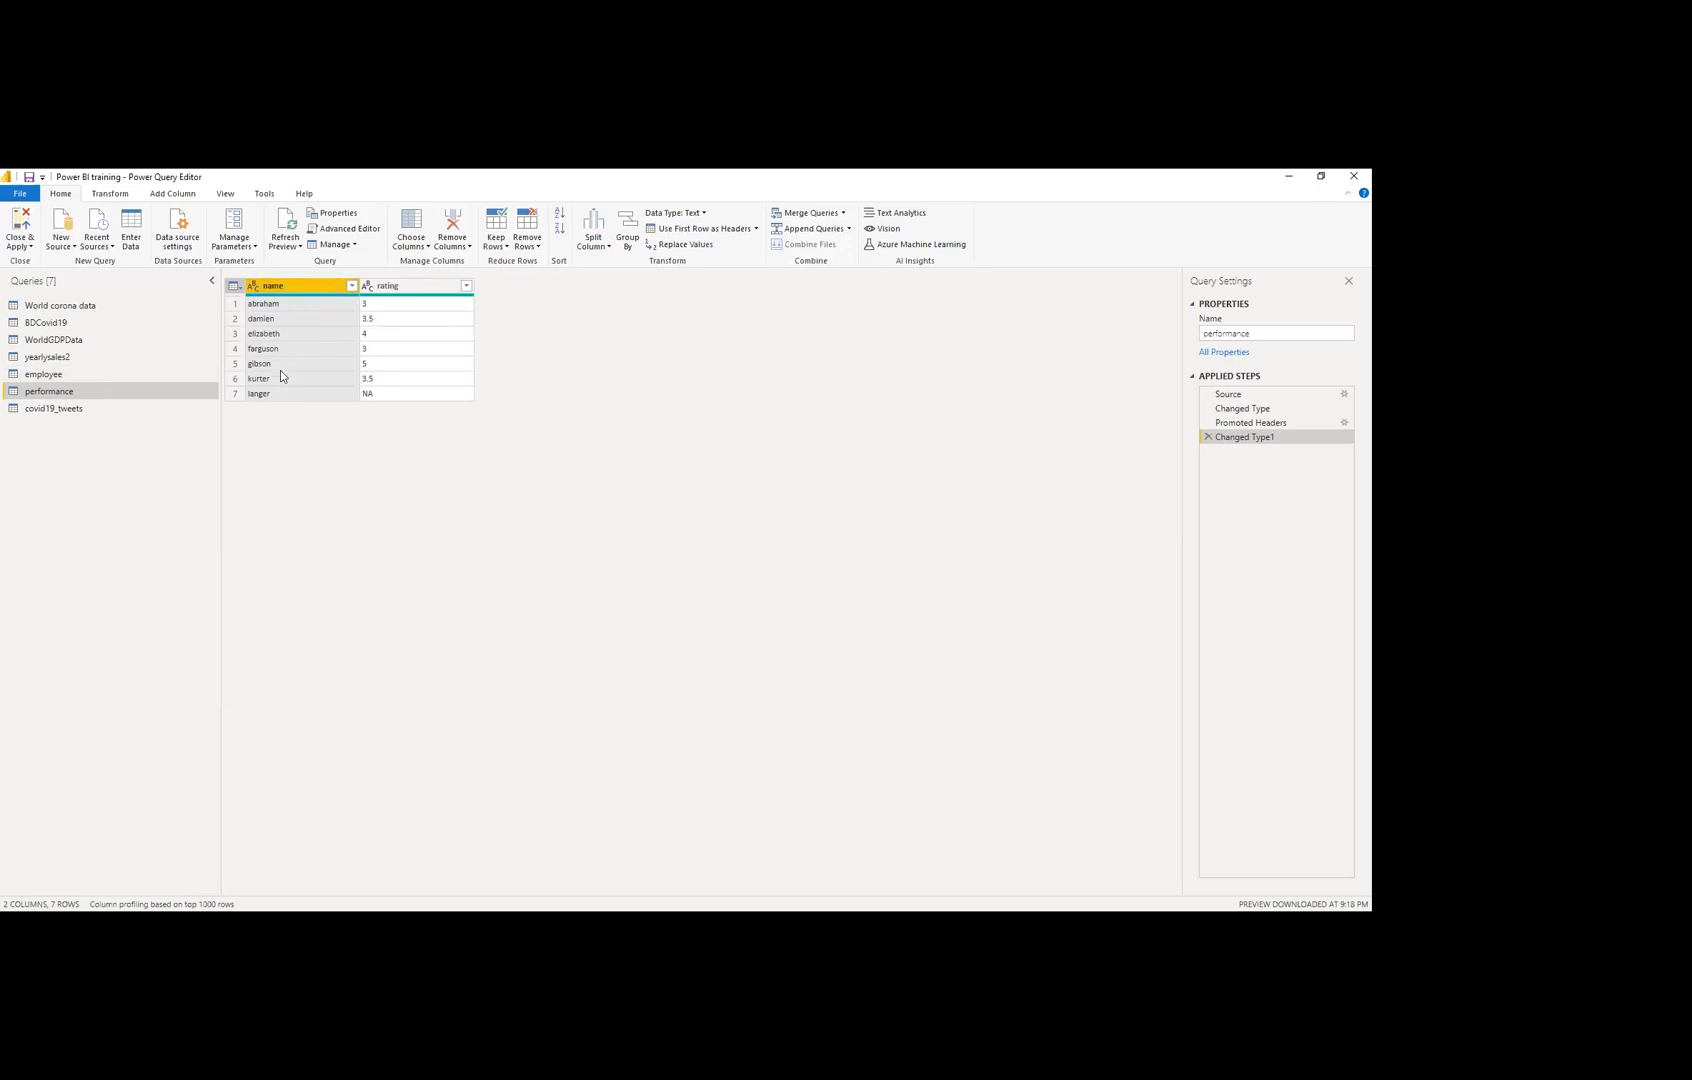
# Step: Look over the performance query, return to employee, and glance at the Merge Queries options
pyautogui.click(140, 373)
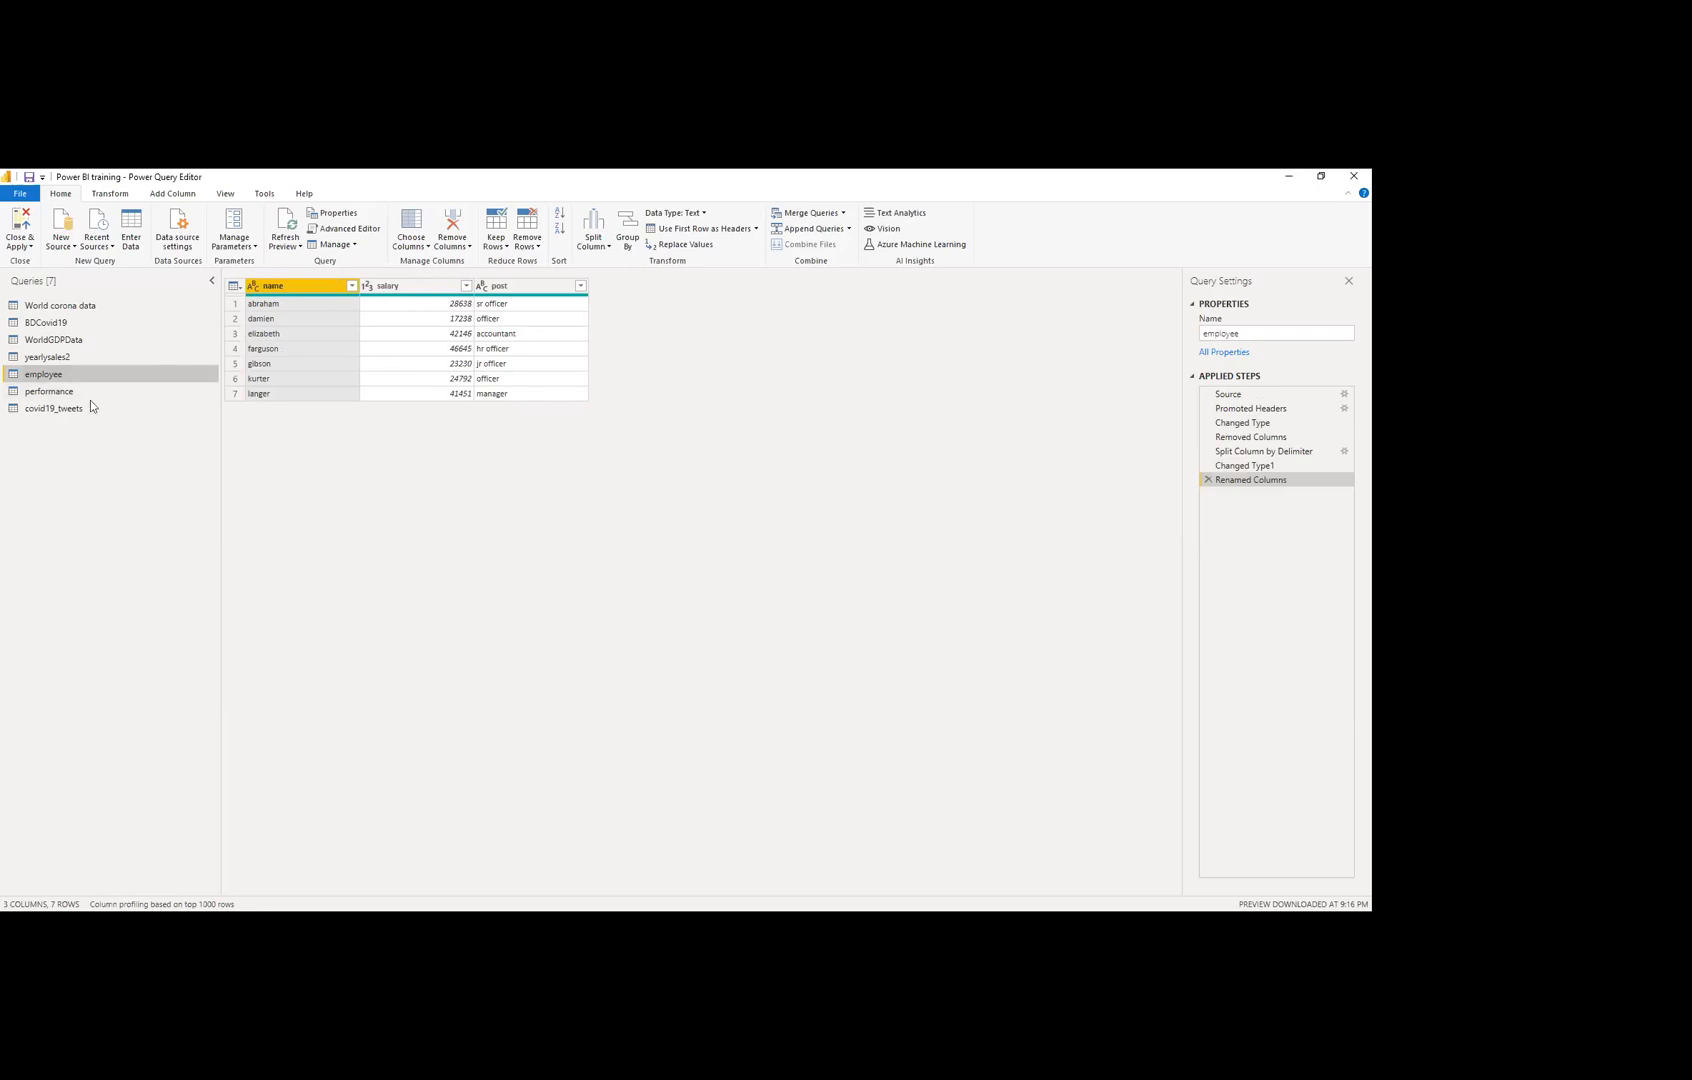
pyautogui.click(61, 394)
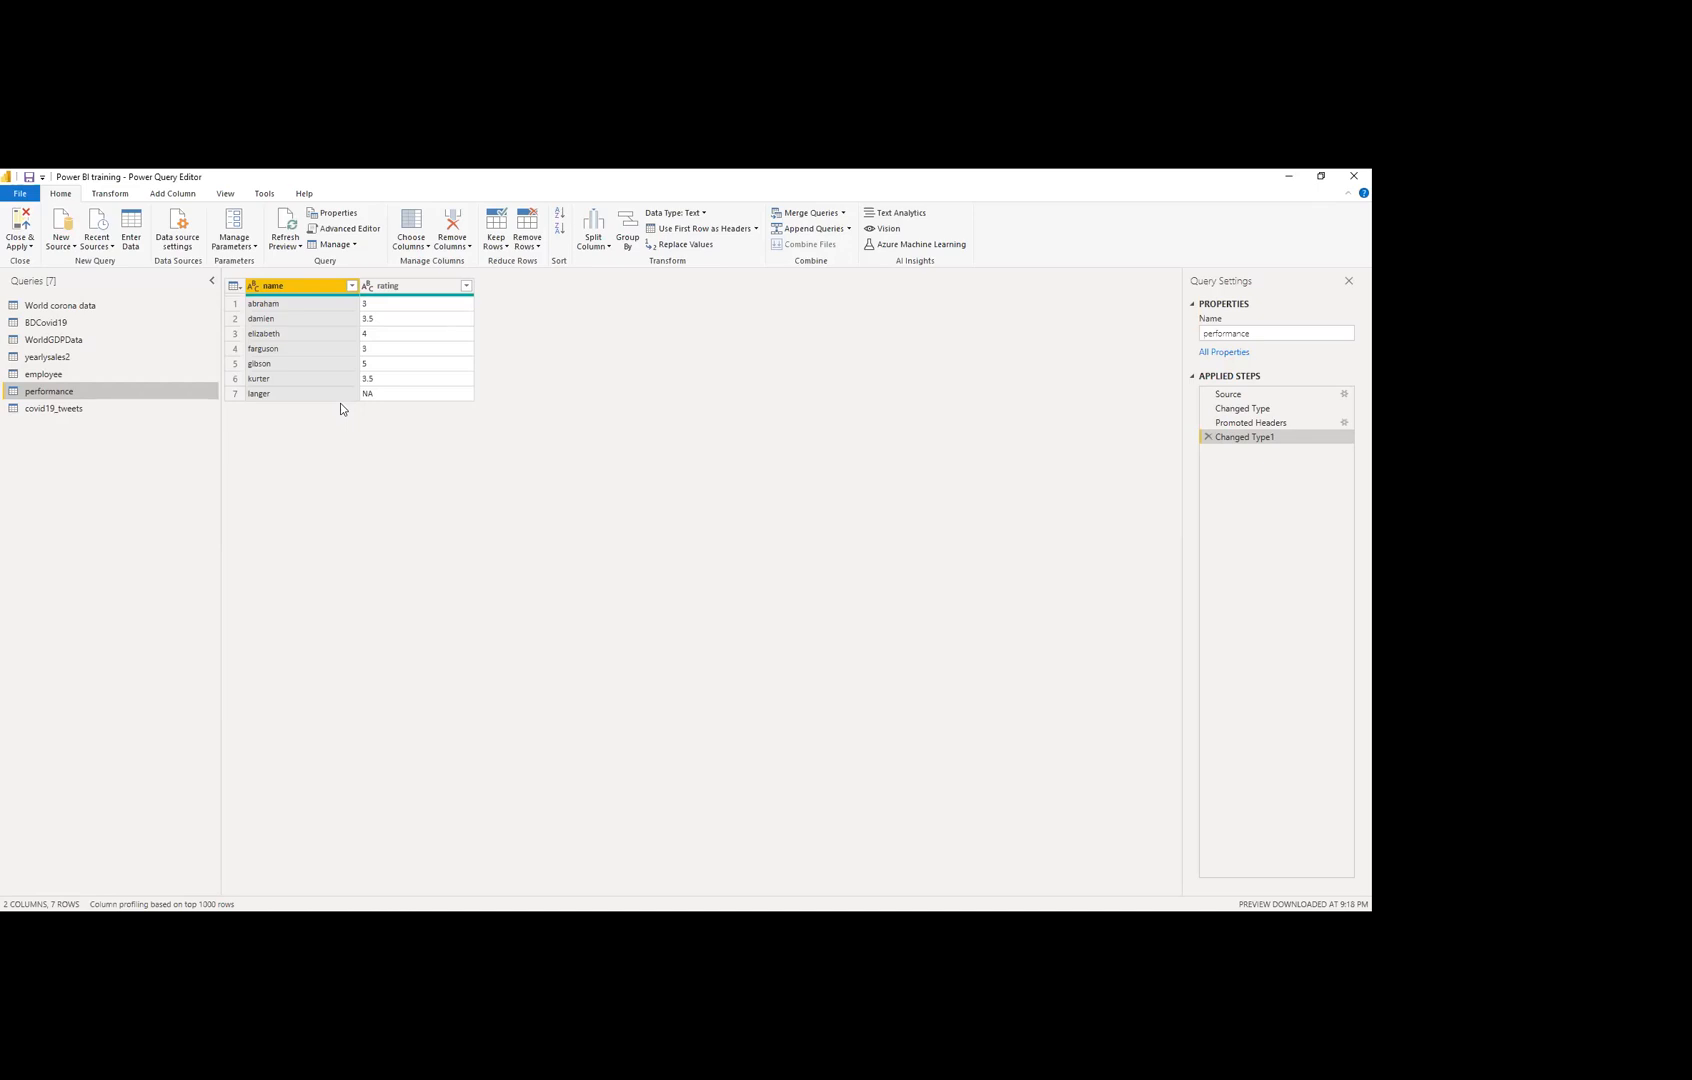
pyautogui.click(86, 375)
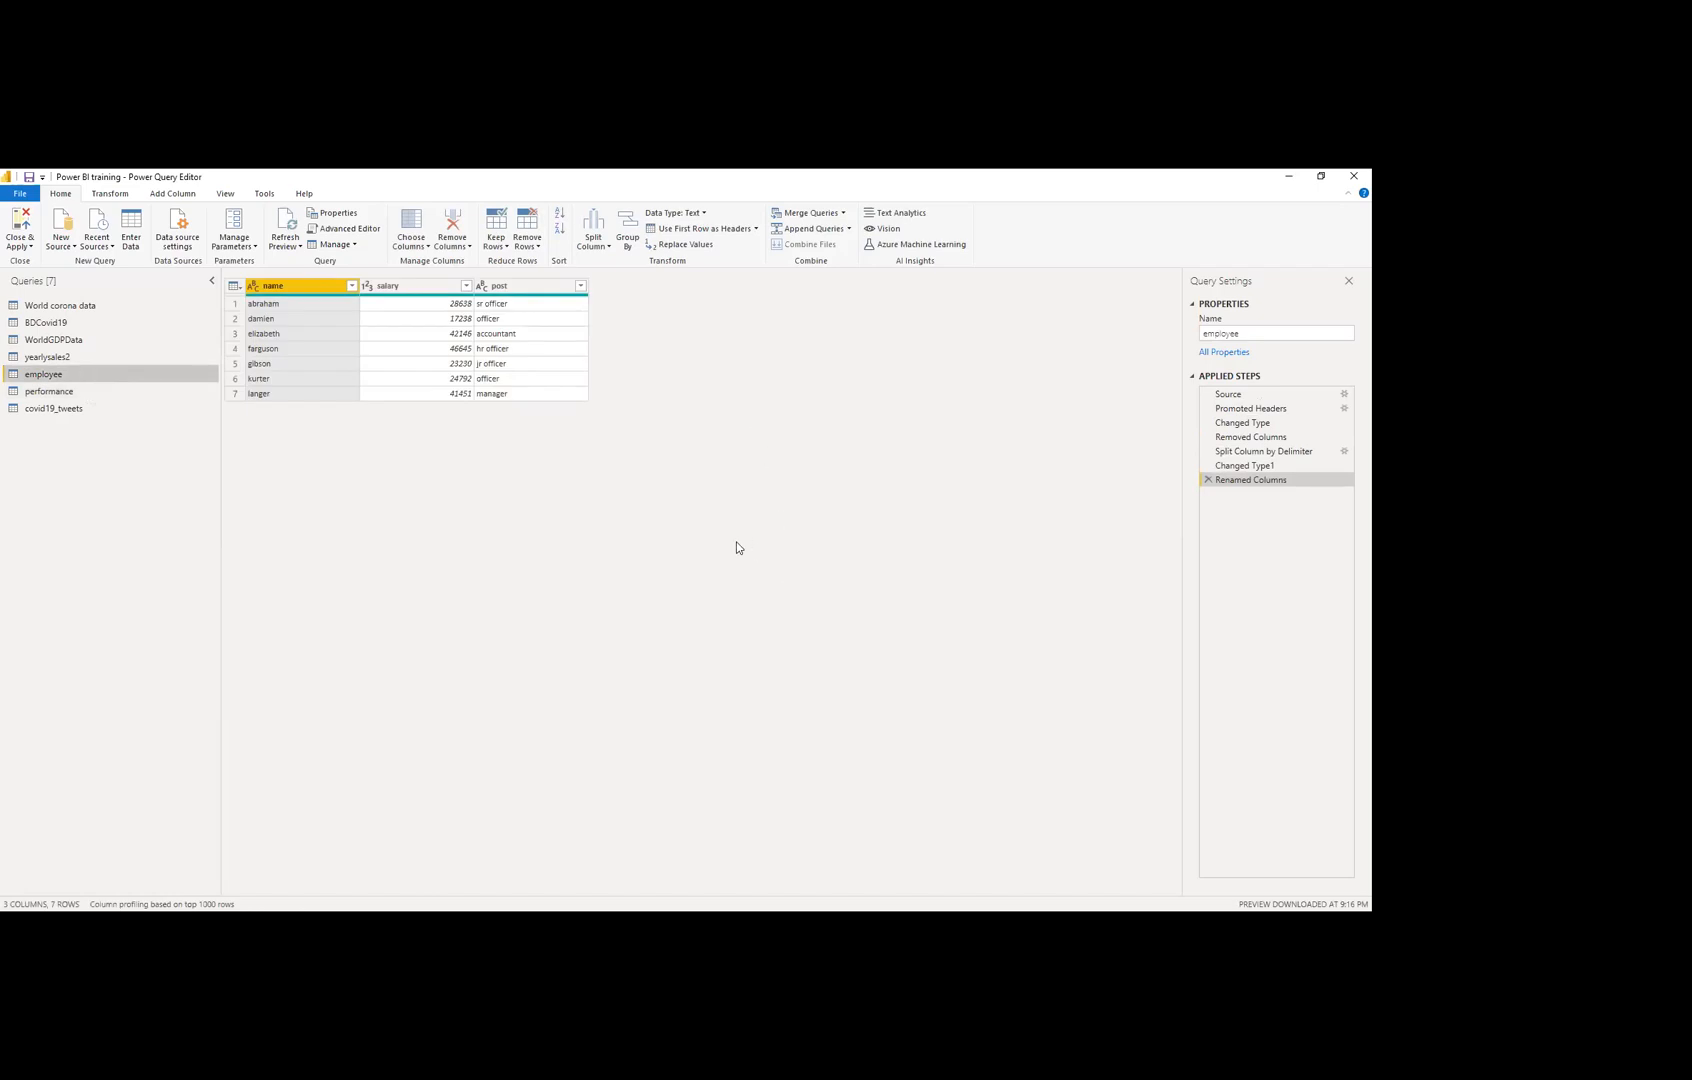
pyautogui.click(843, 214)
pyautogui.click(843, 216)
# Step: Choose Merge Queries as New so employee opens as the first table in the Merge dialog
pyautogui.click(848, 229)
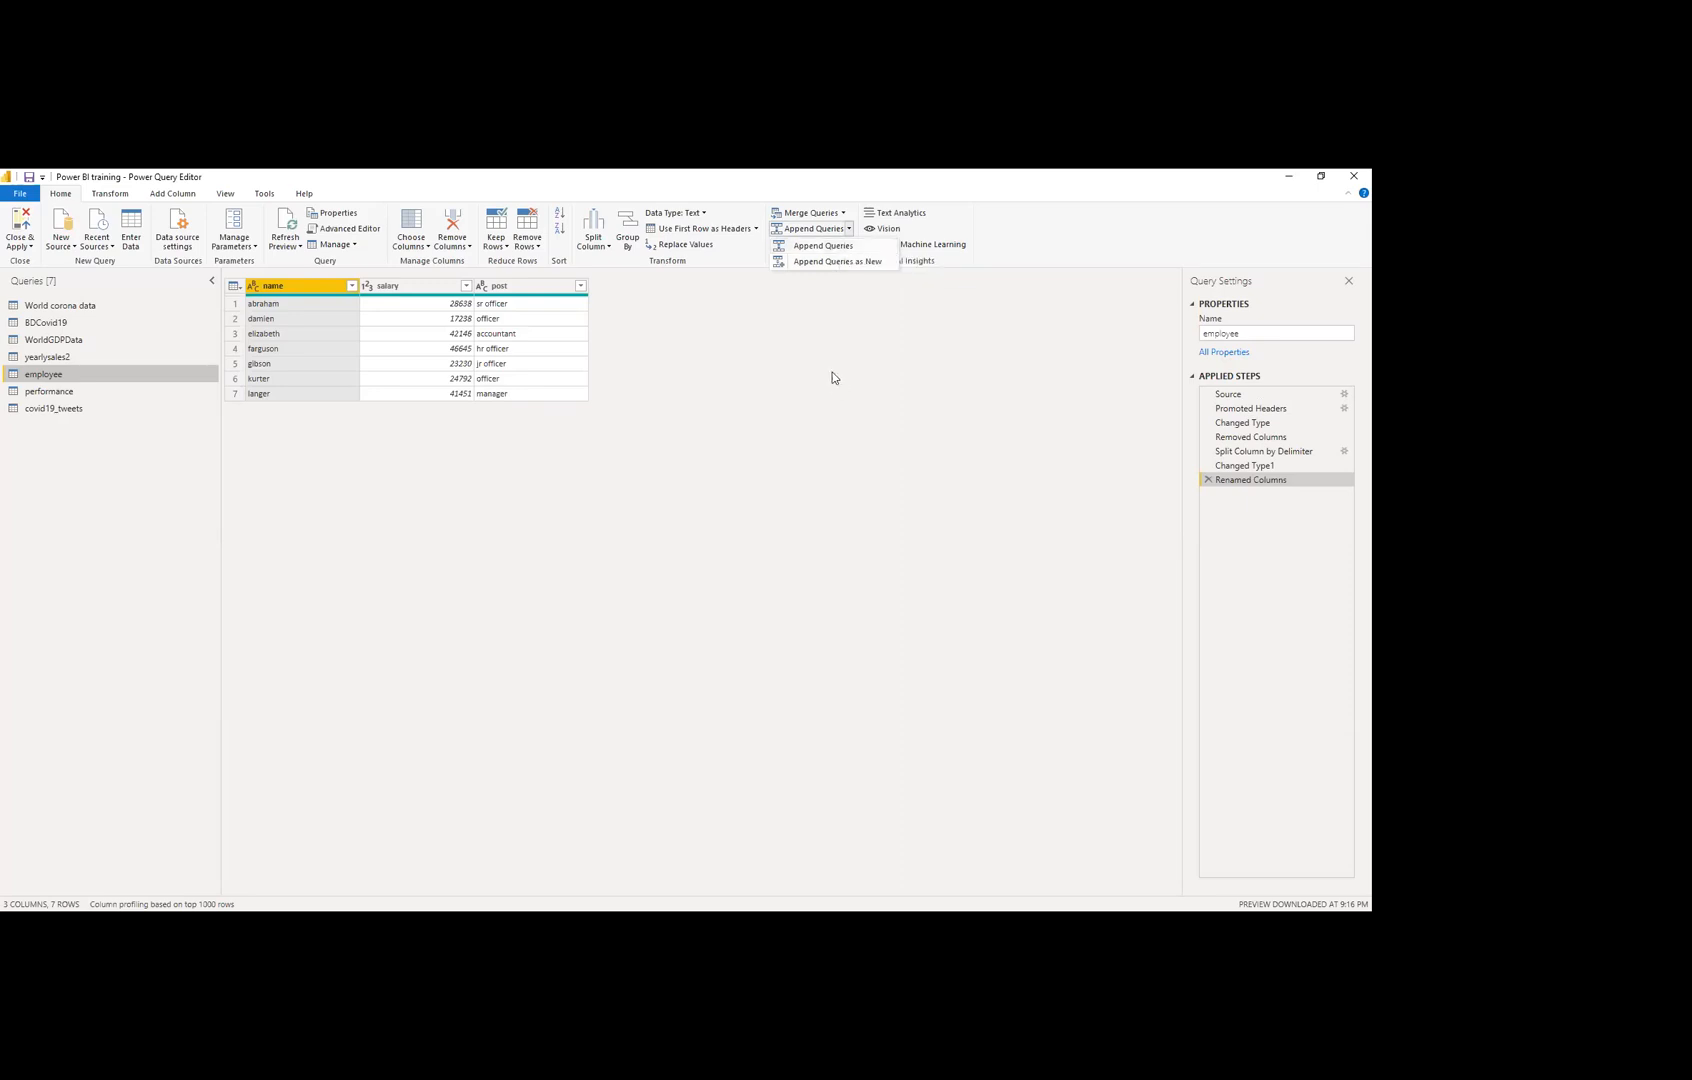
pyautogui.click(844, 214)
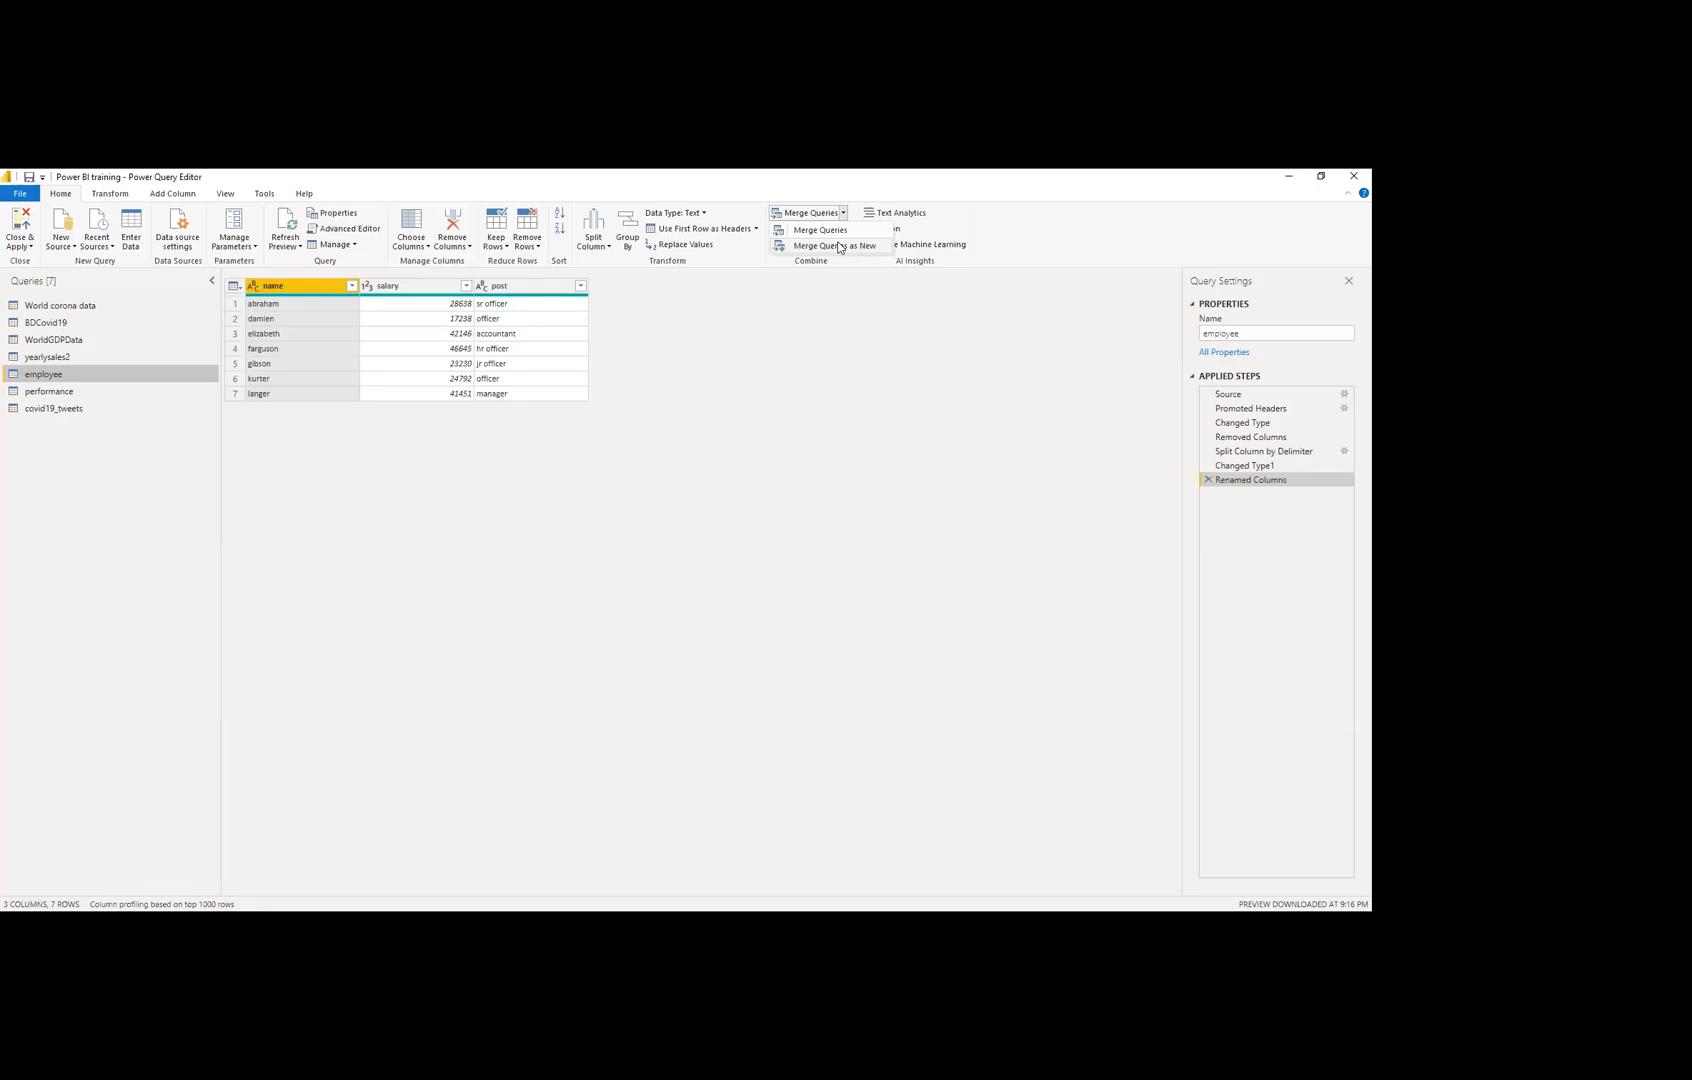
pyautogui.click(834, 246)
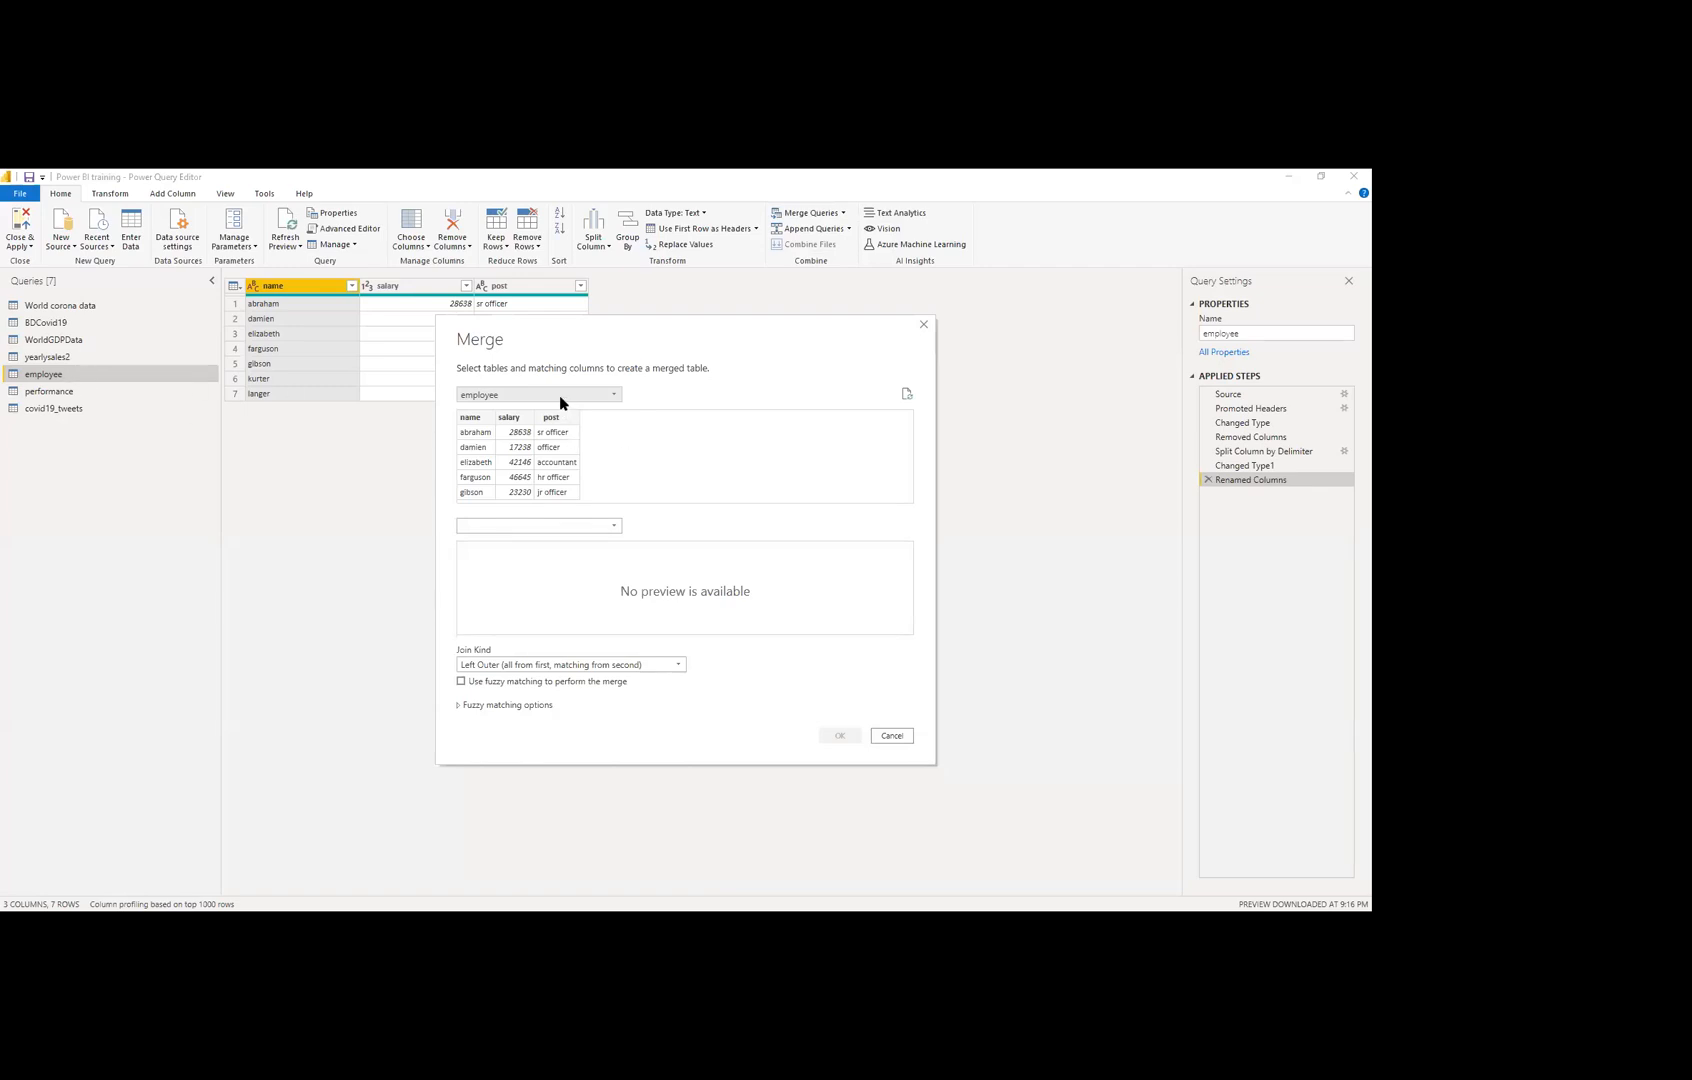
# Step: Merge employee with performance on their name columns, matching 7 of 7 rows
pyautogui.click(560, 398)
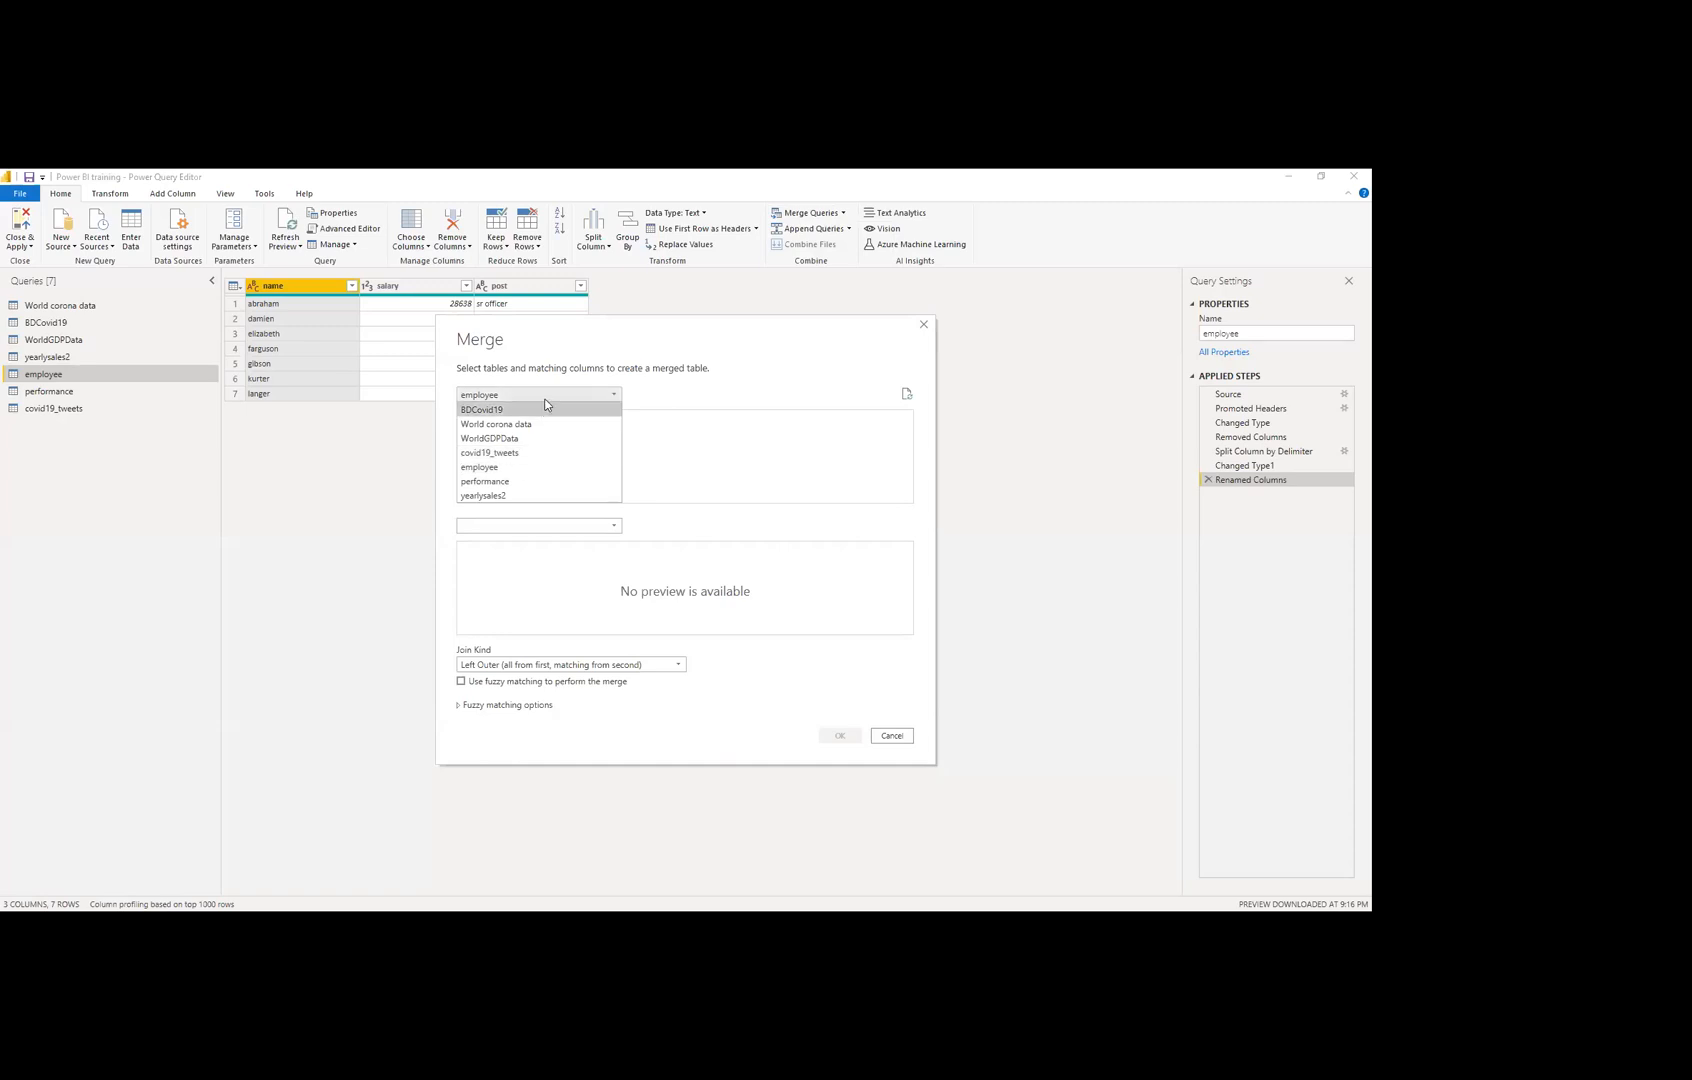
pyautogui.click(449, 525)
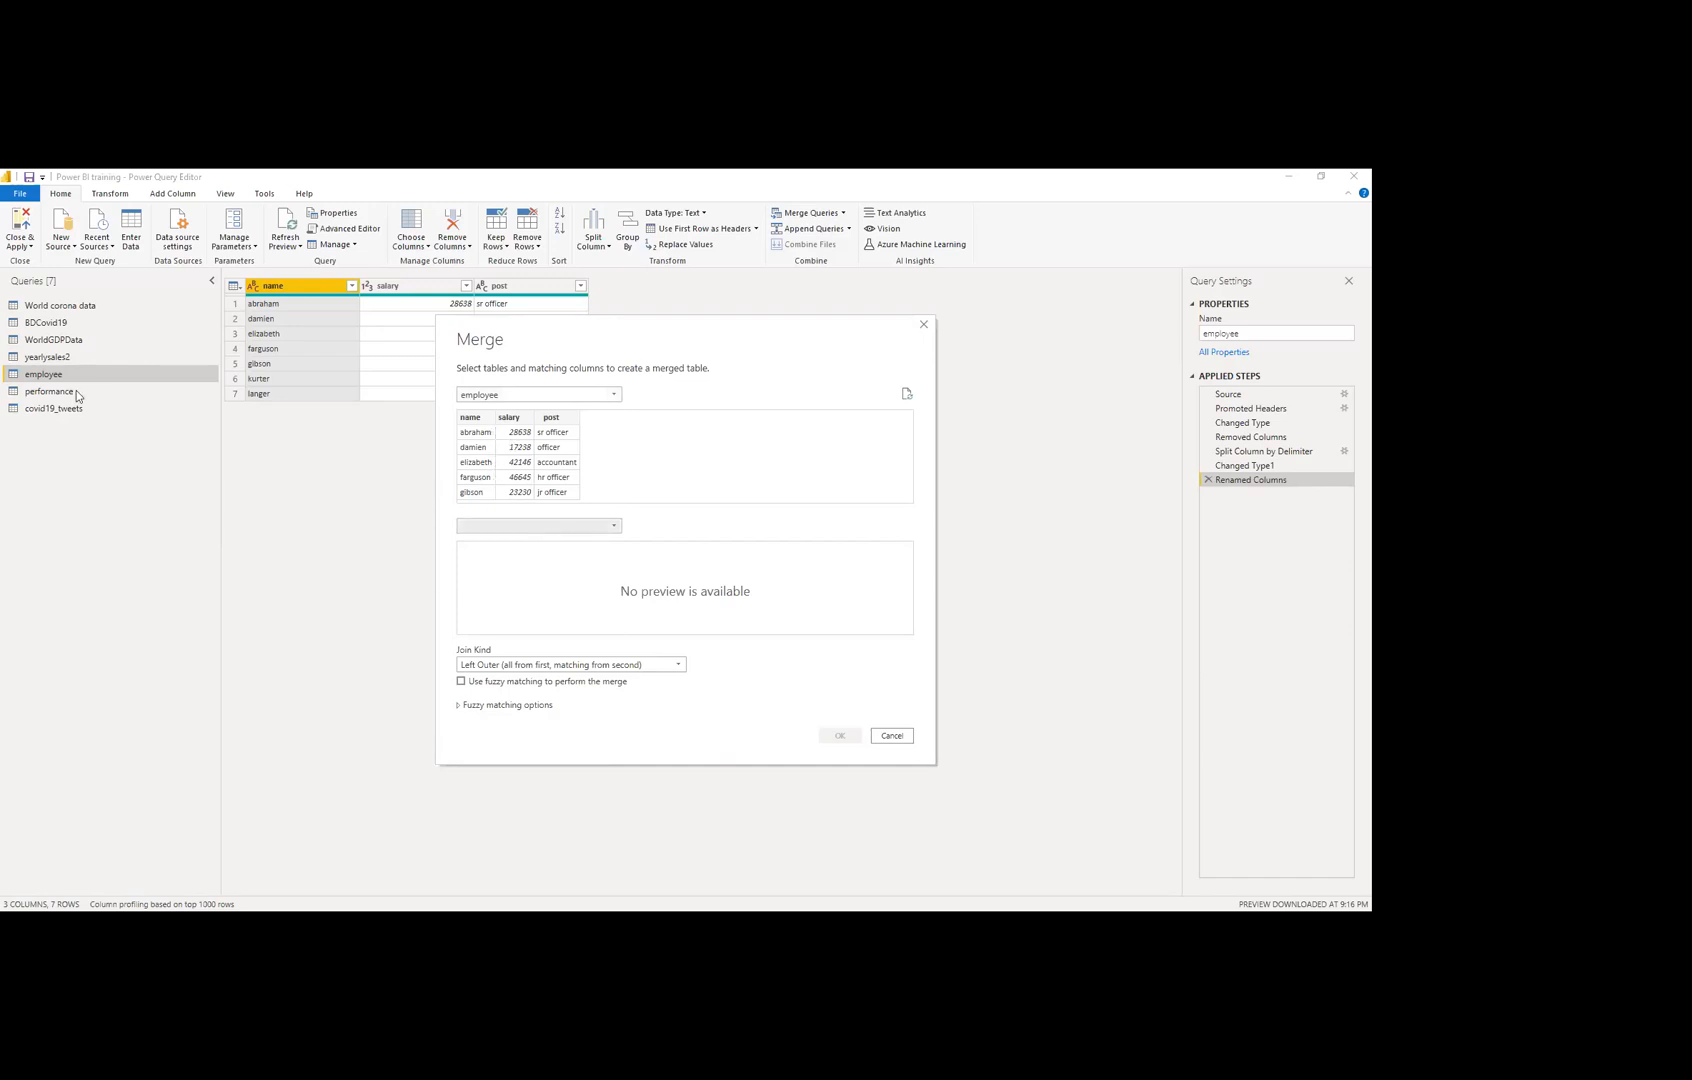
pyautogui.click(599, 527)
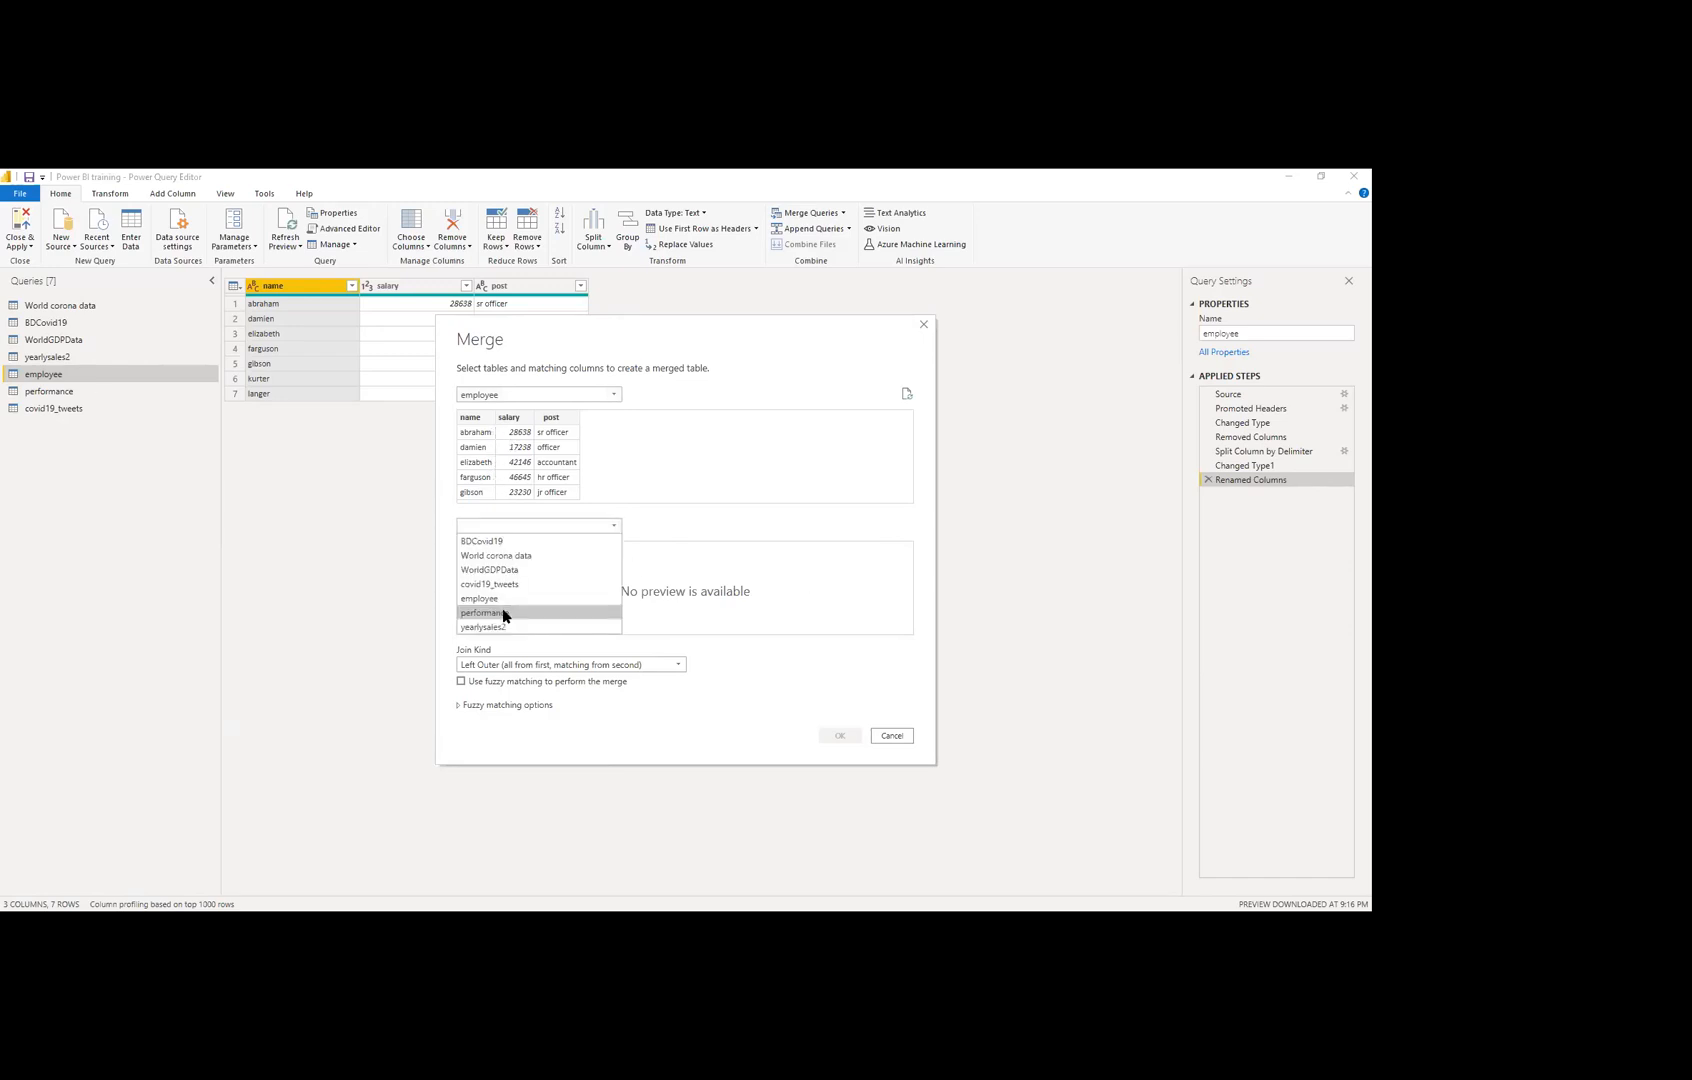
pyautogui.click(590, 613)
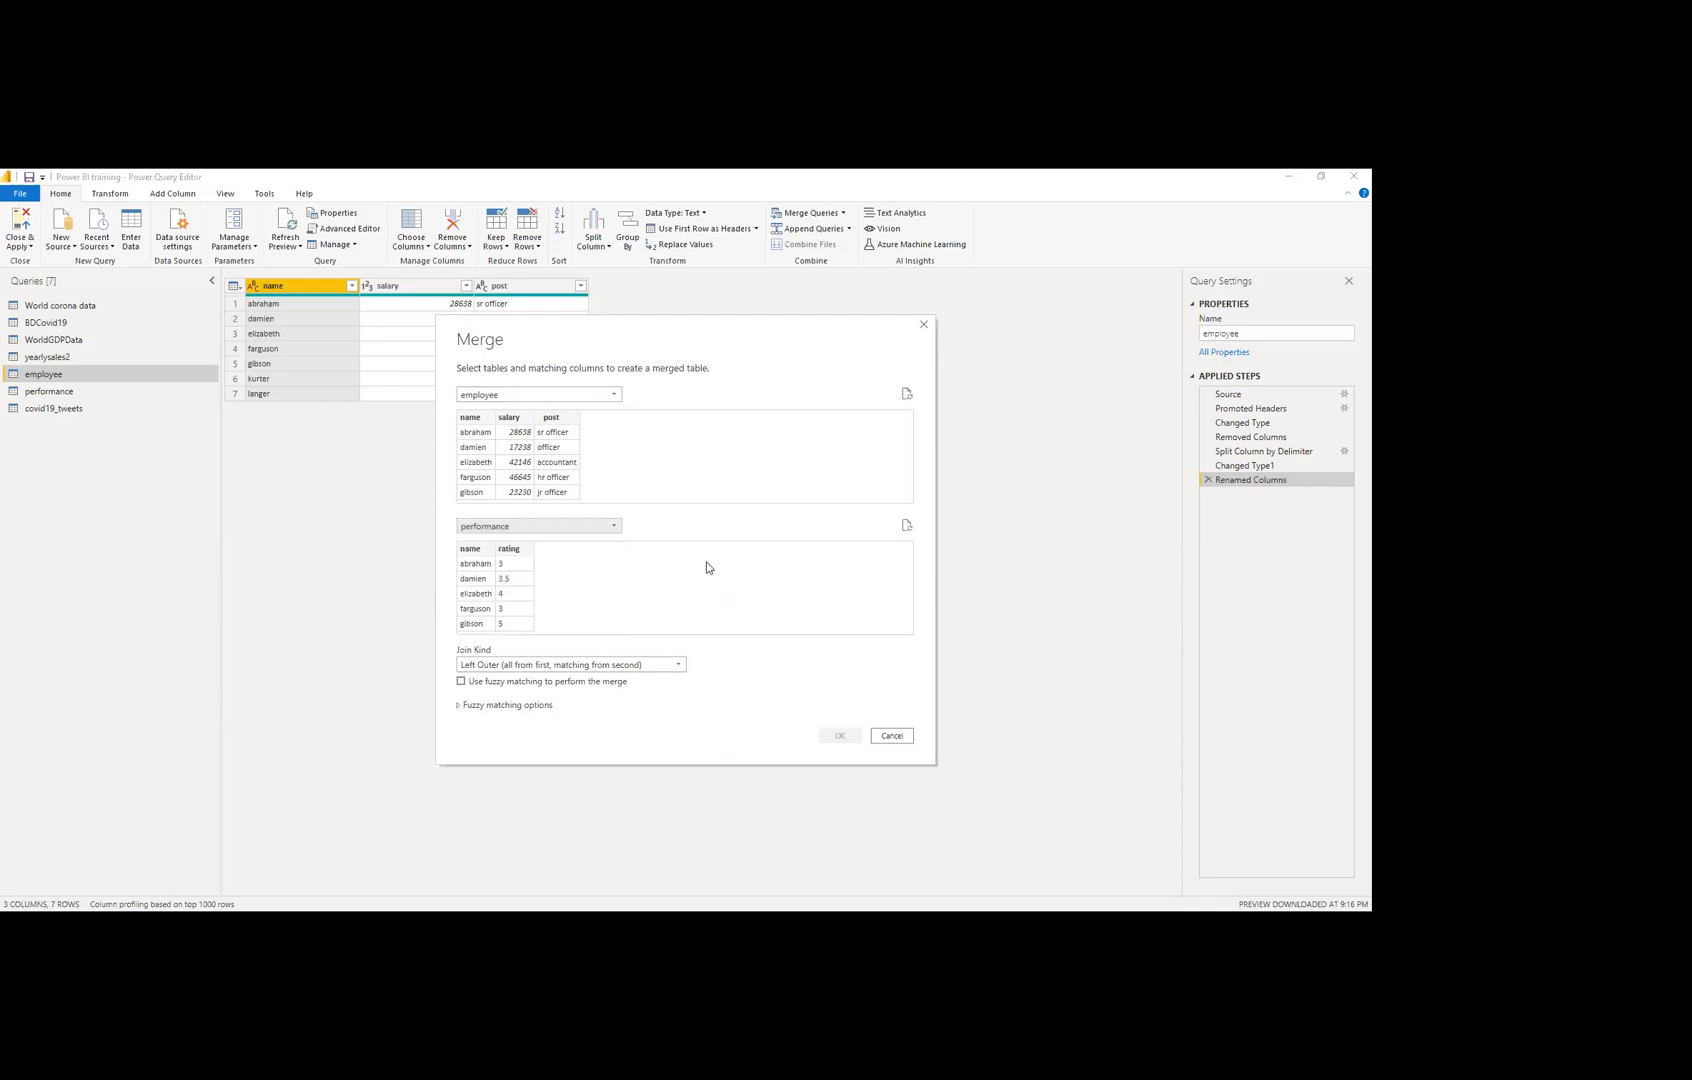
pyautogui.click(471, 418)
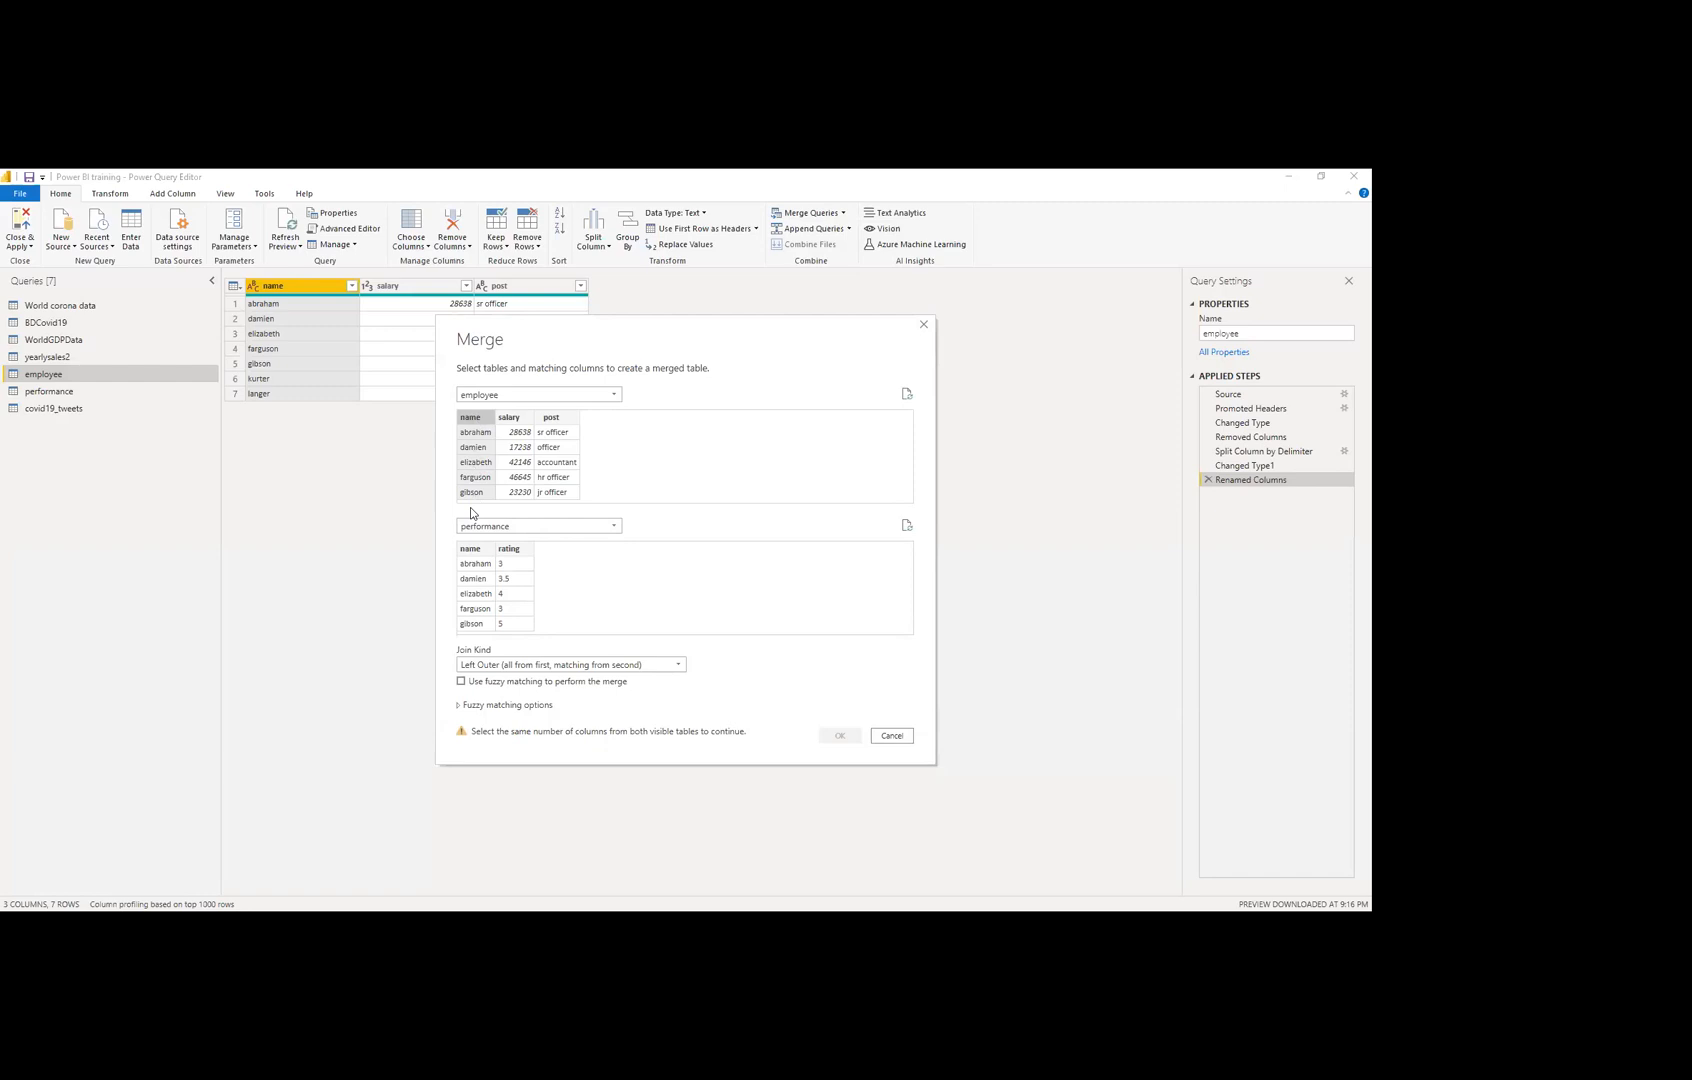
pyautogui.click(466, 553)
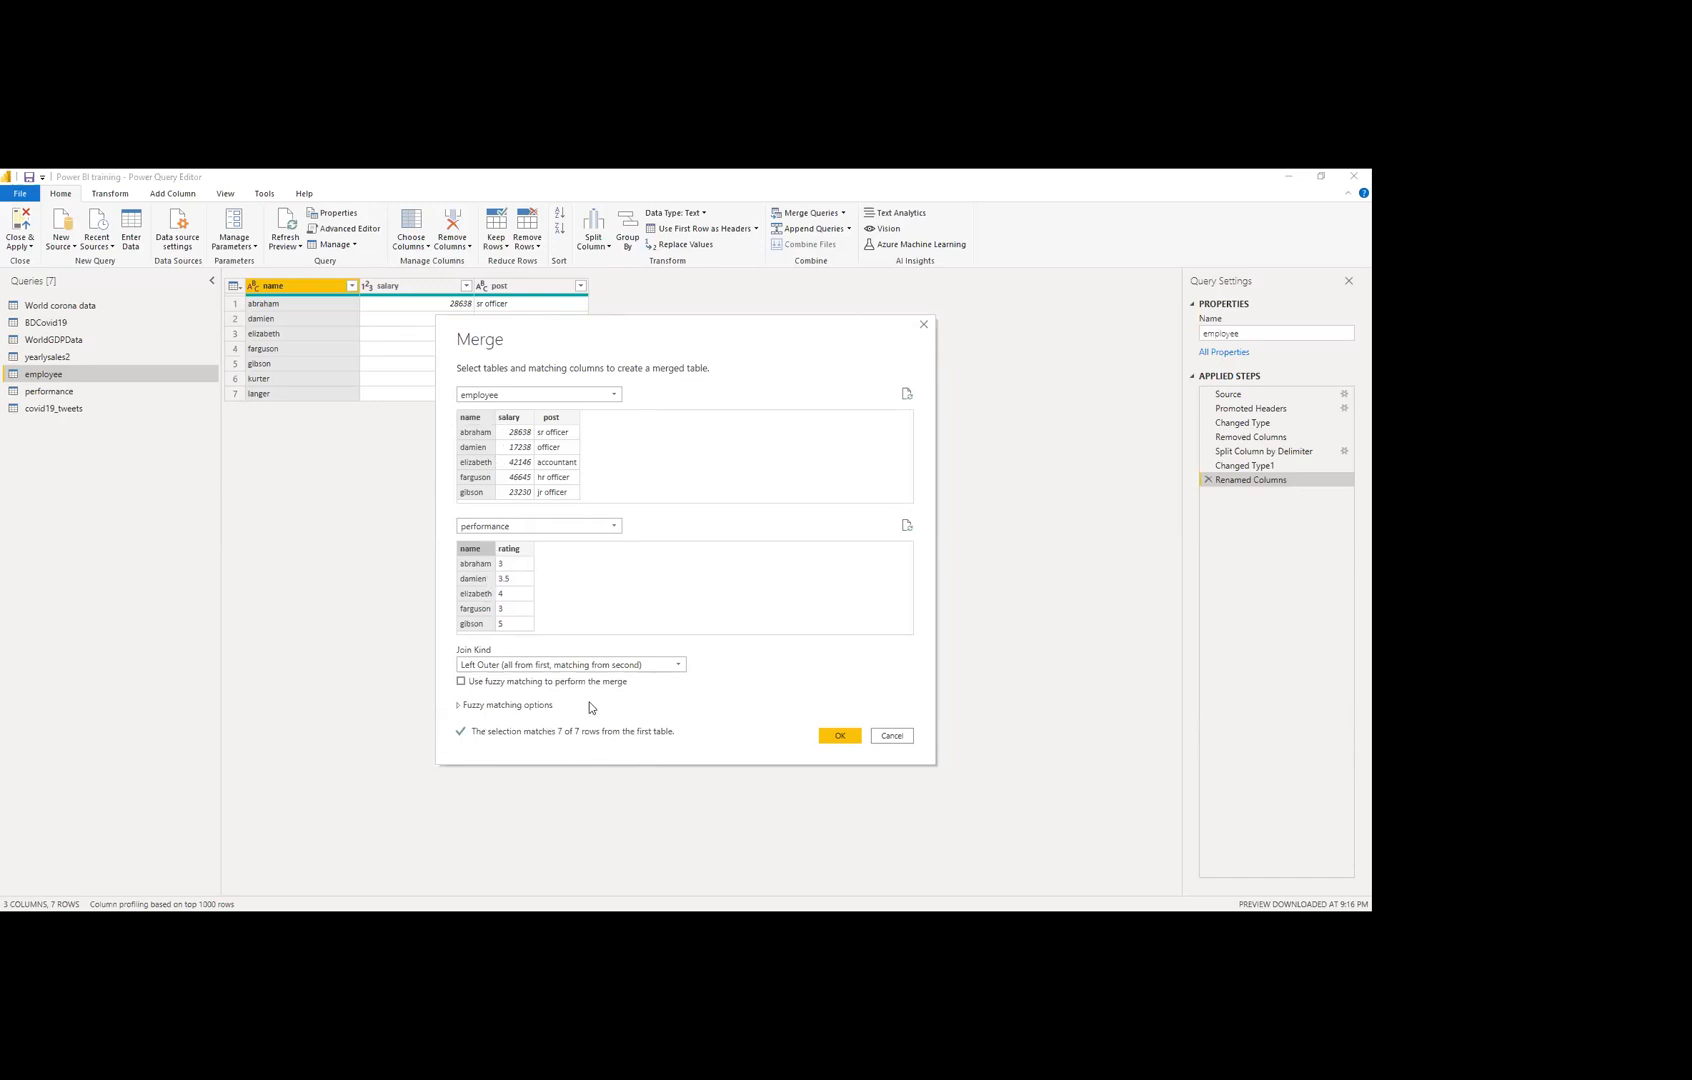
# Step: Change the merge's join kind to Inner (only matching rows)
pyautogui.click(600, 665)
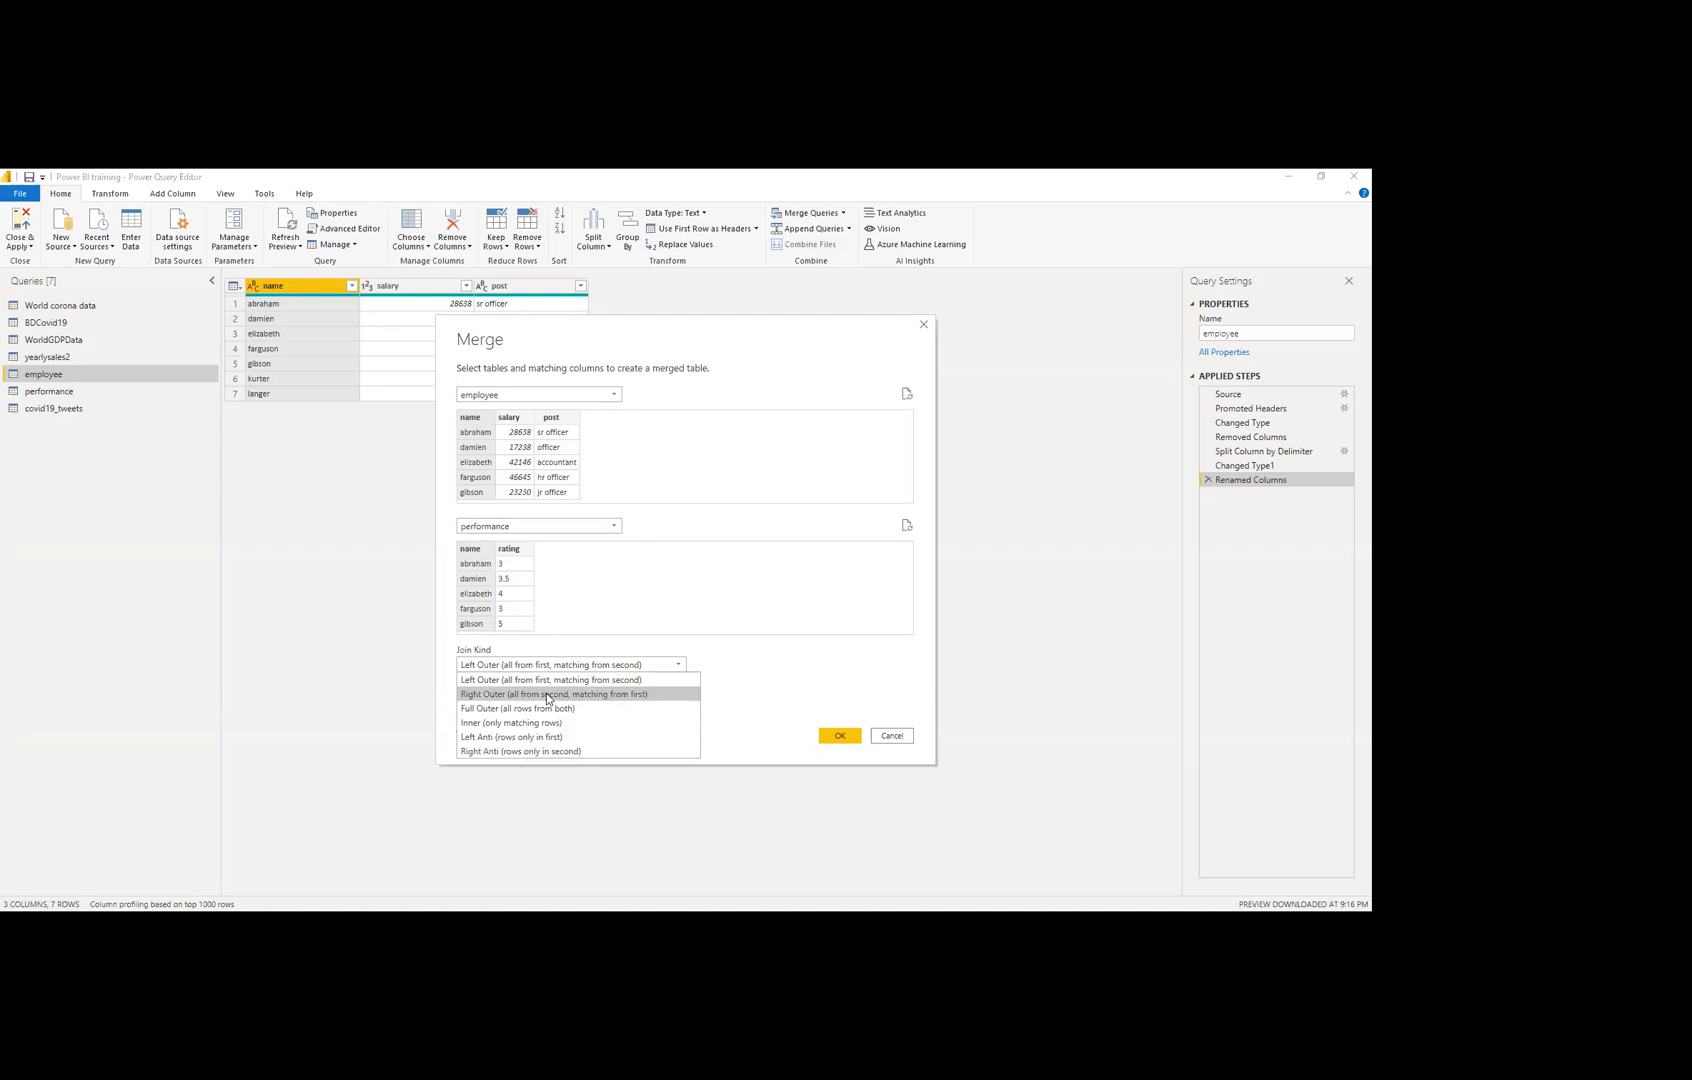
pyautogui.click(537, 724)
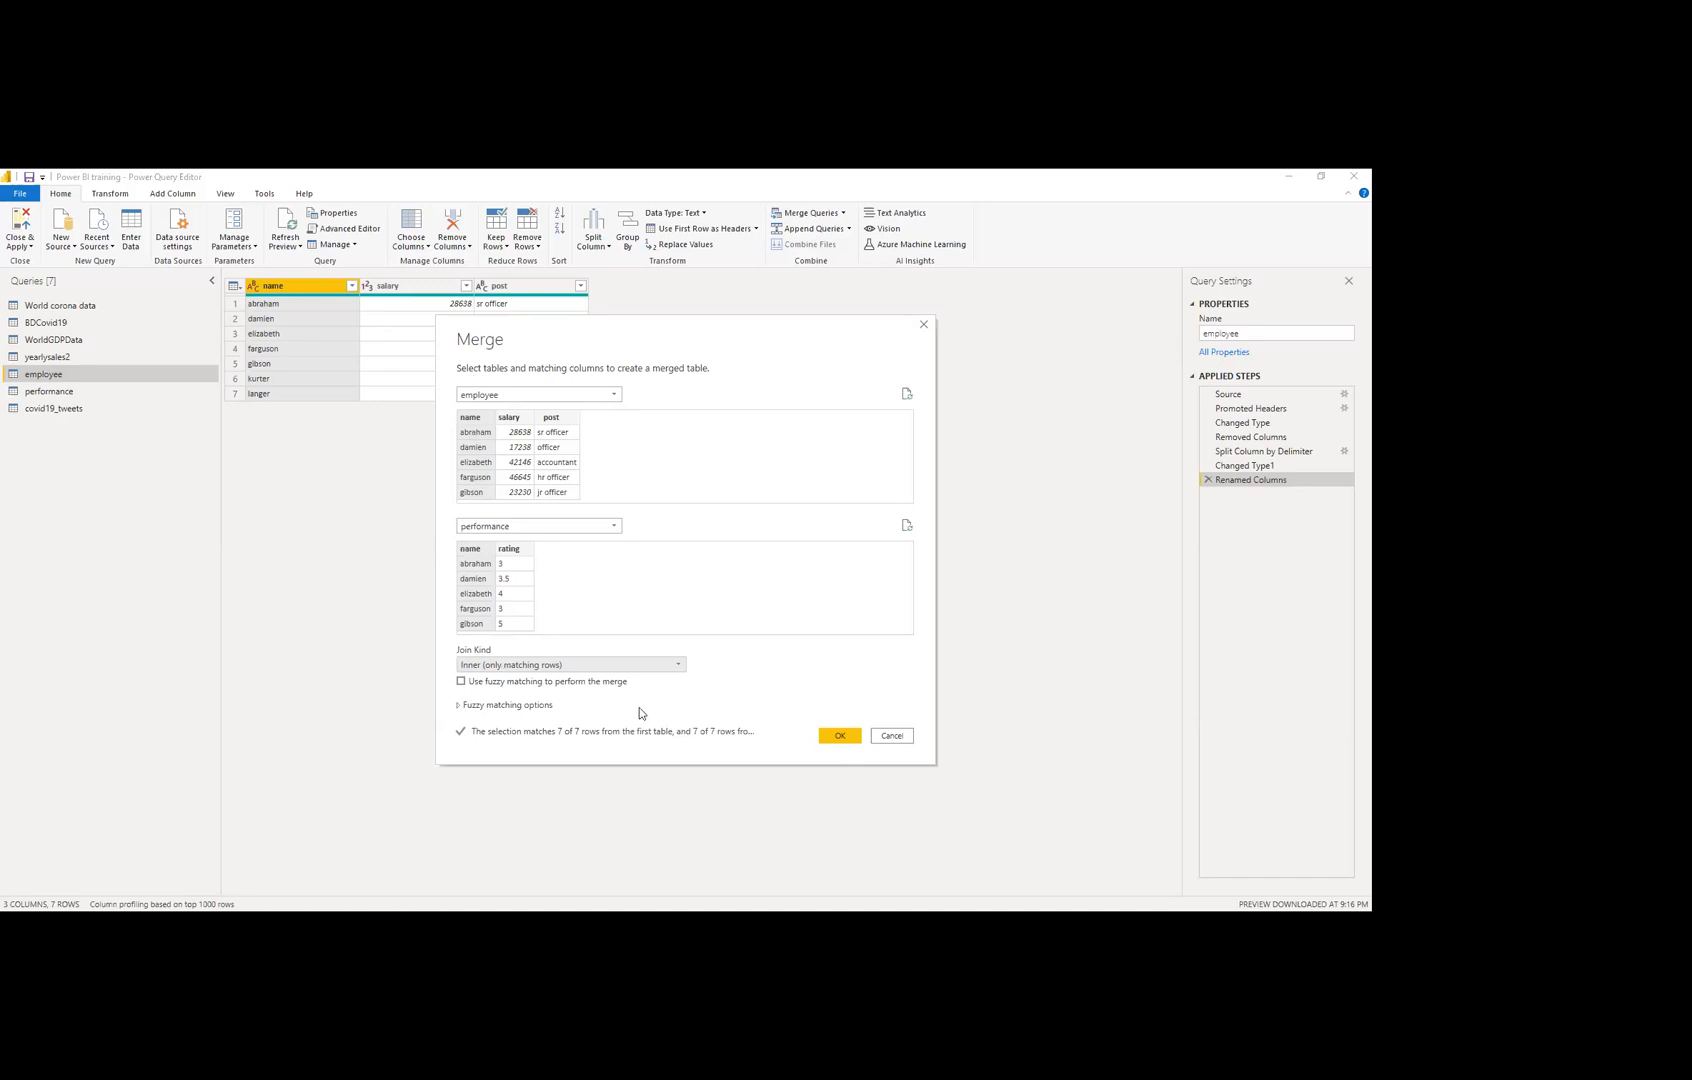
# Step: Turn on fuzzy matching and review its options, including the empty transformation table list
pyautogui.click(527, 709)
pyautogui.scroll(-1, 619, 736)
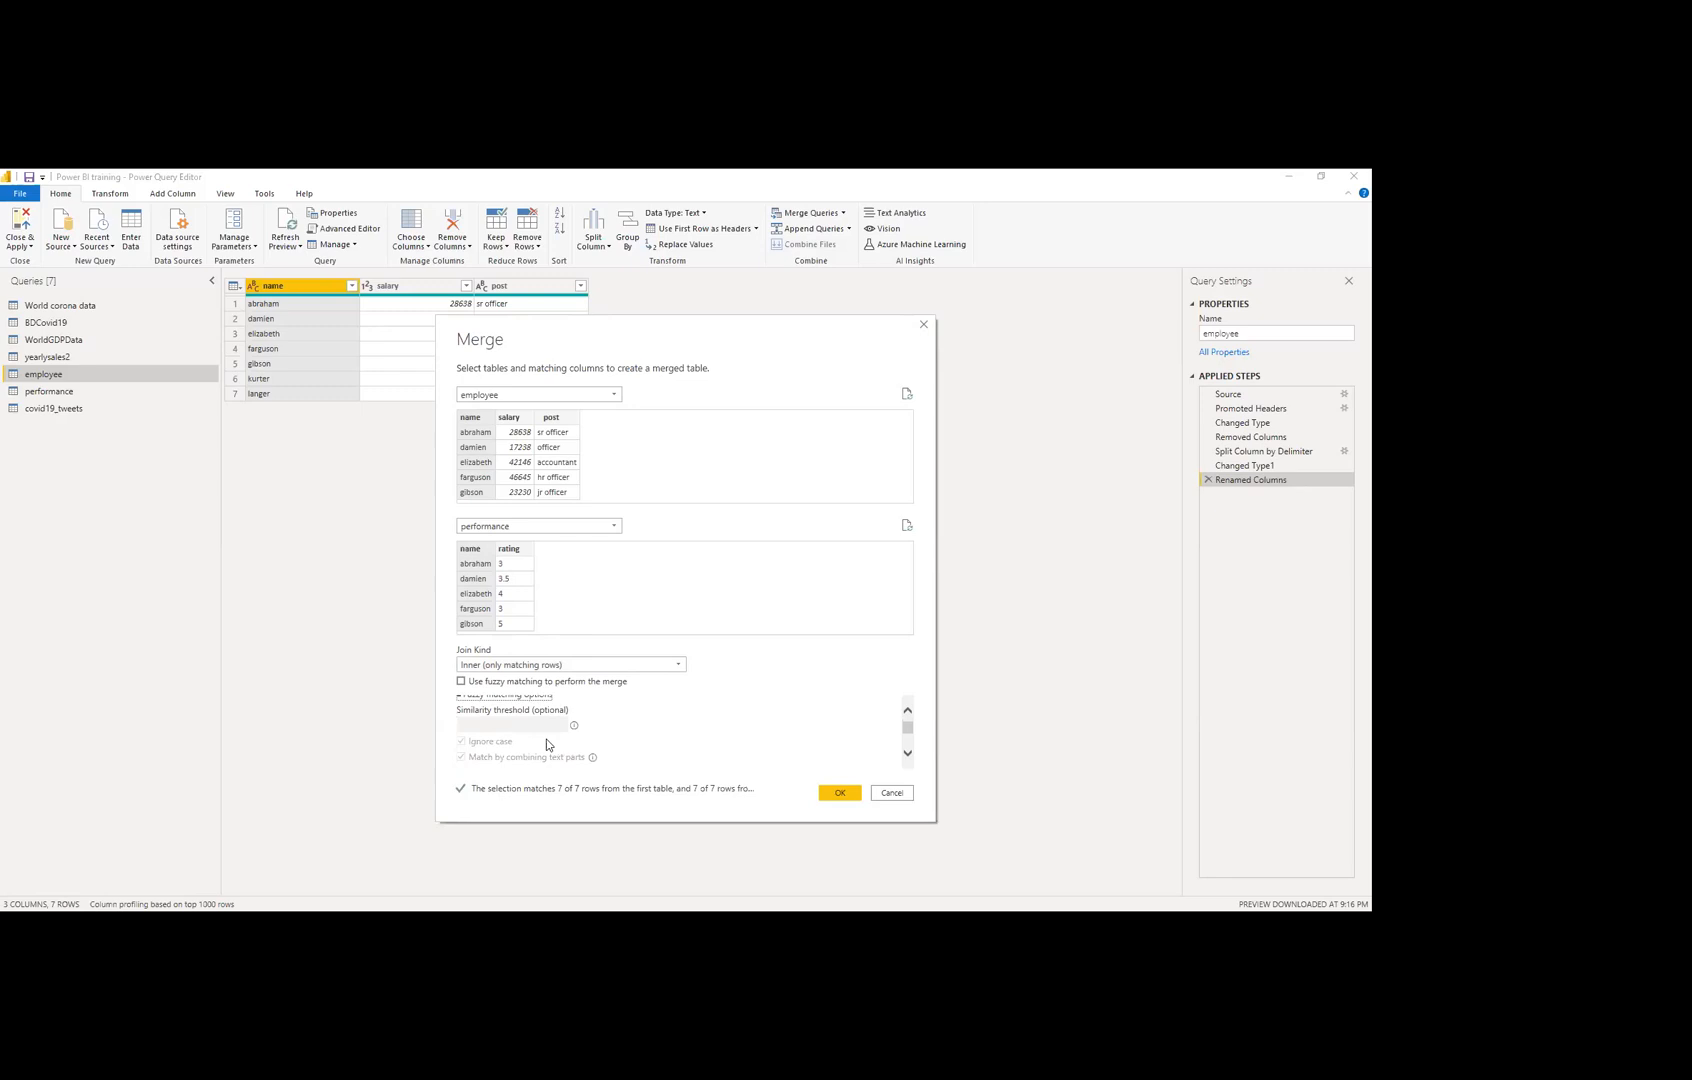
pyautogui.scroll(1, 525, 724)
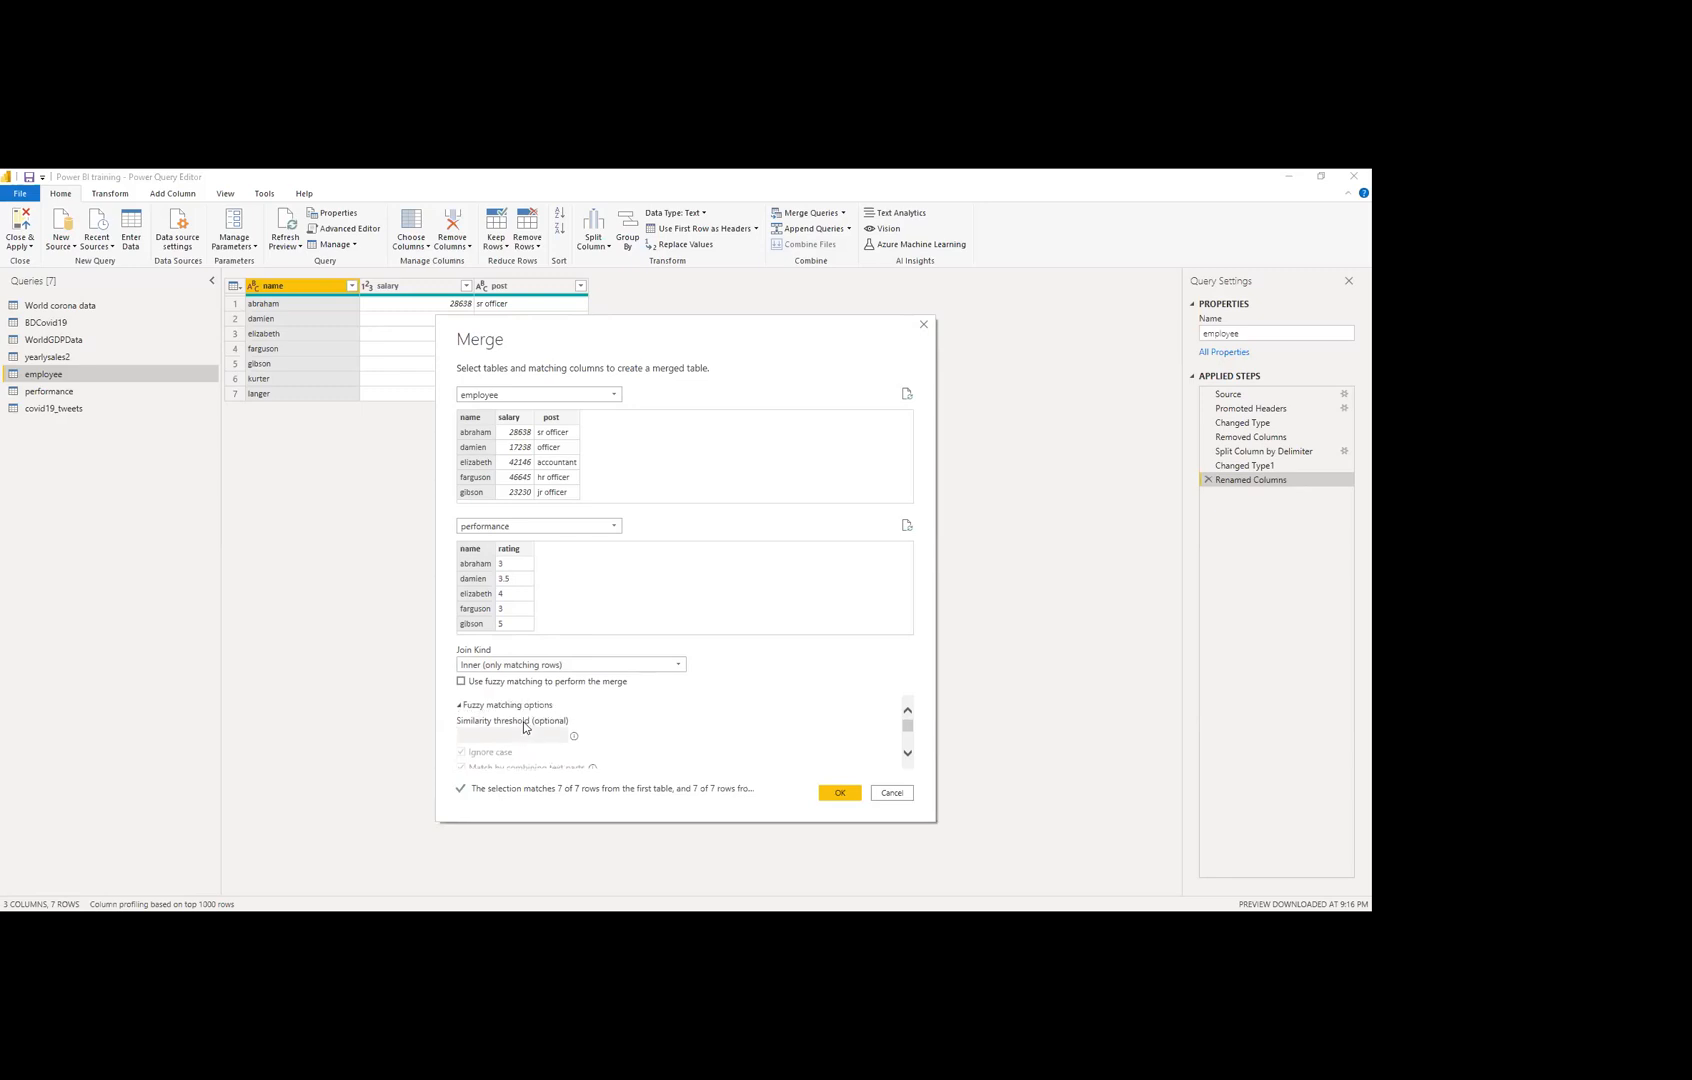
pyautogui.click(512, 682)
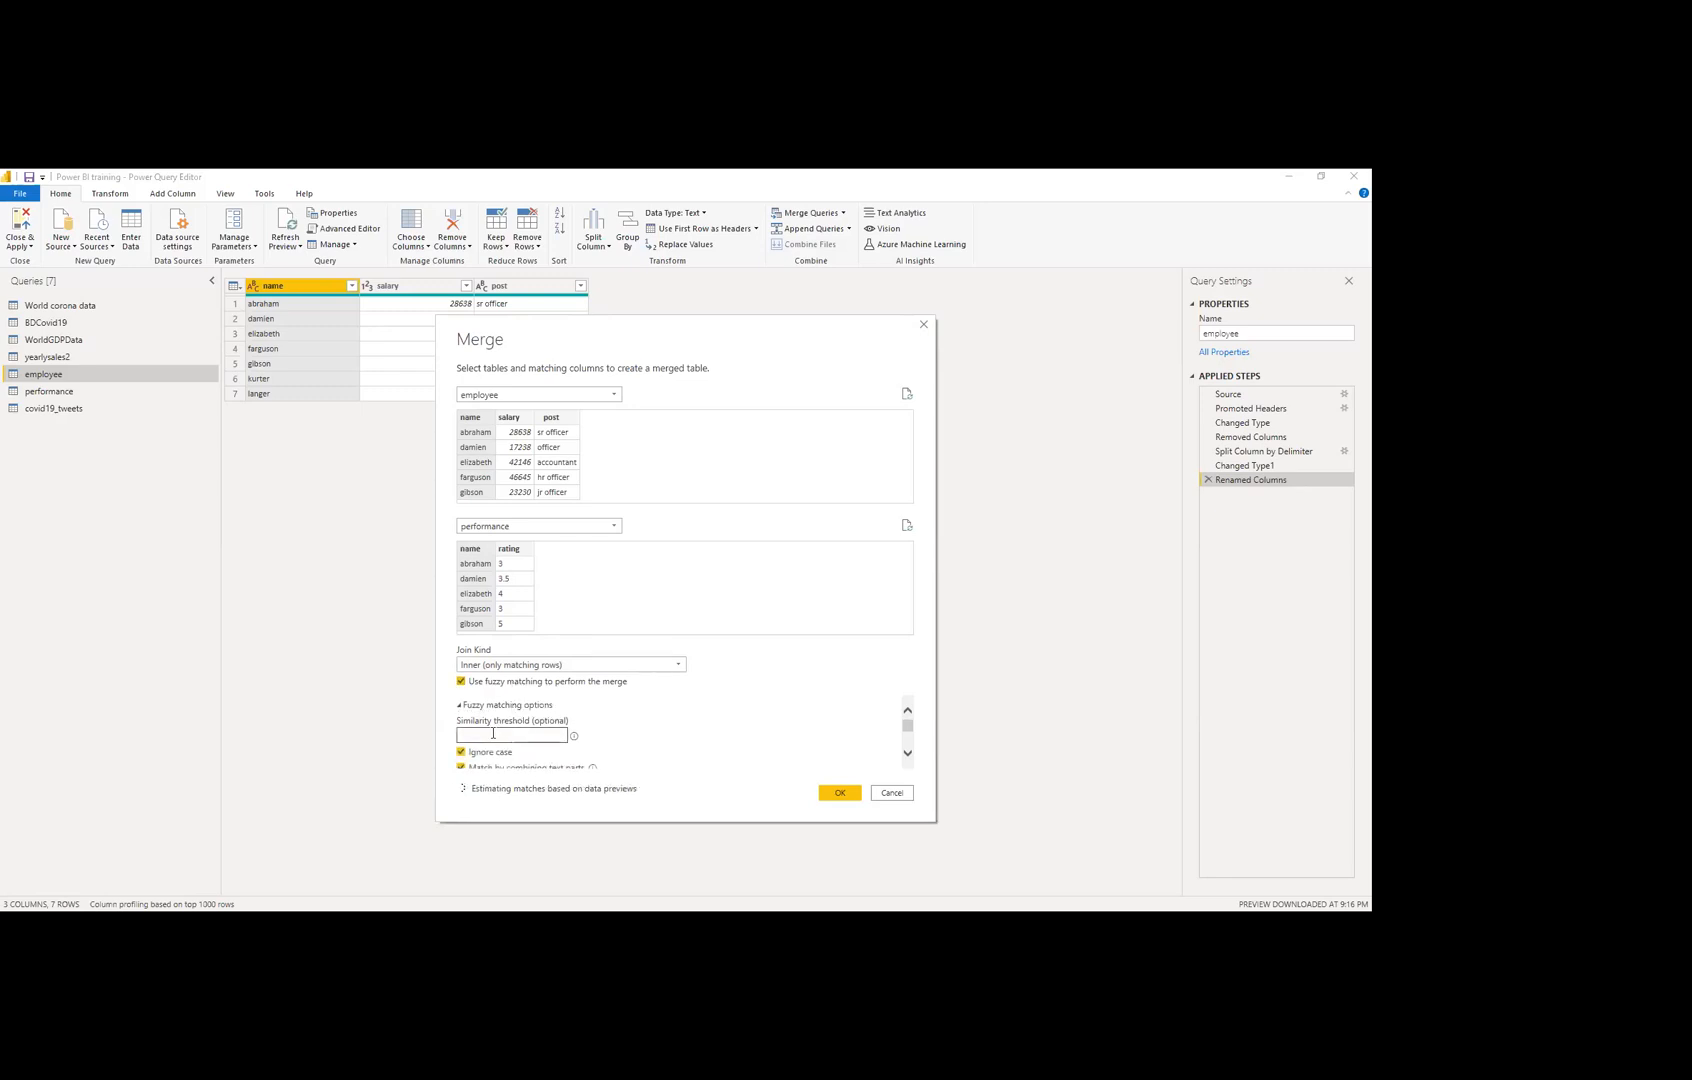
pyautogui.scroll(-2, 567, 728)
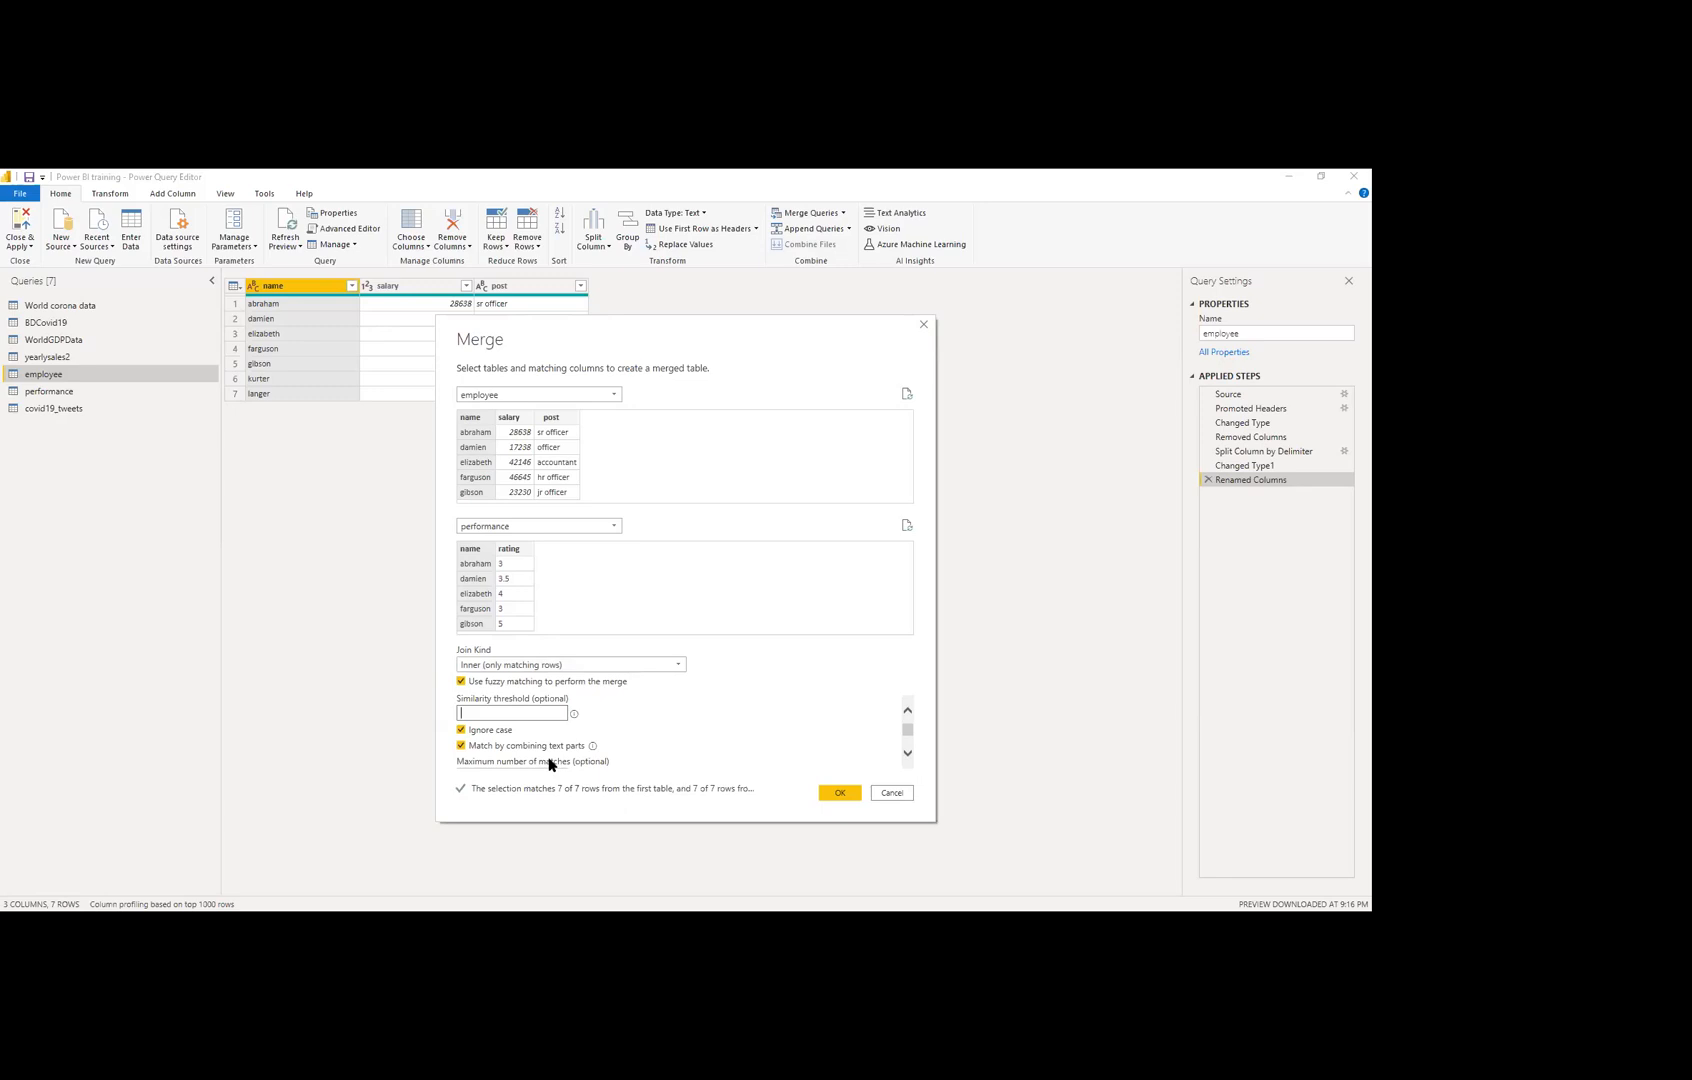
pyautogui.scroll(-3, 570, 770)
pyautogui.click(565, 758)
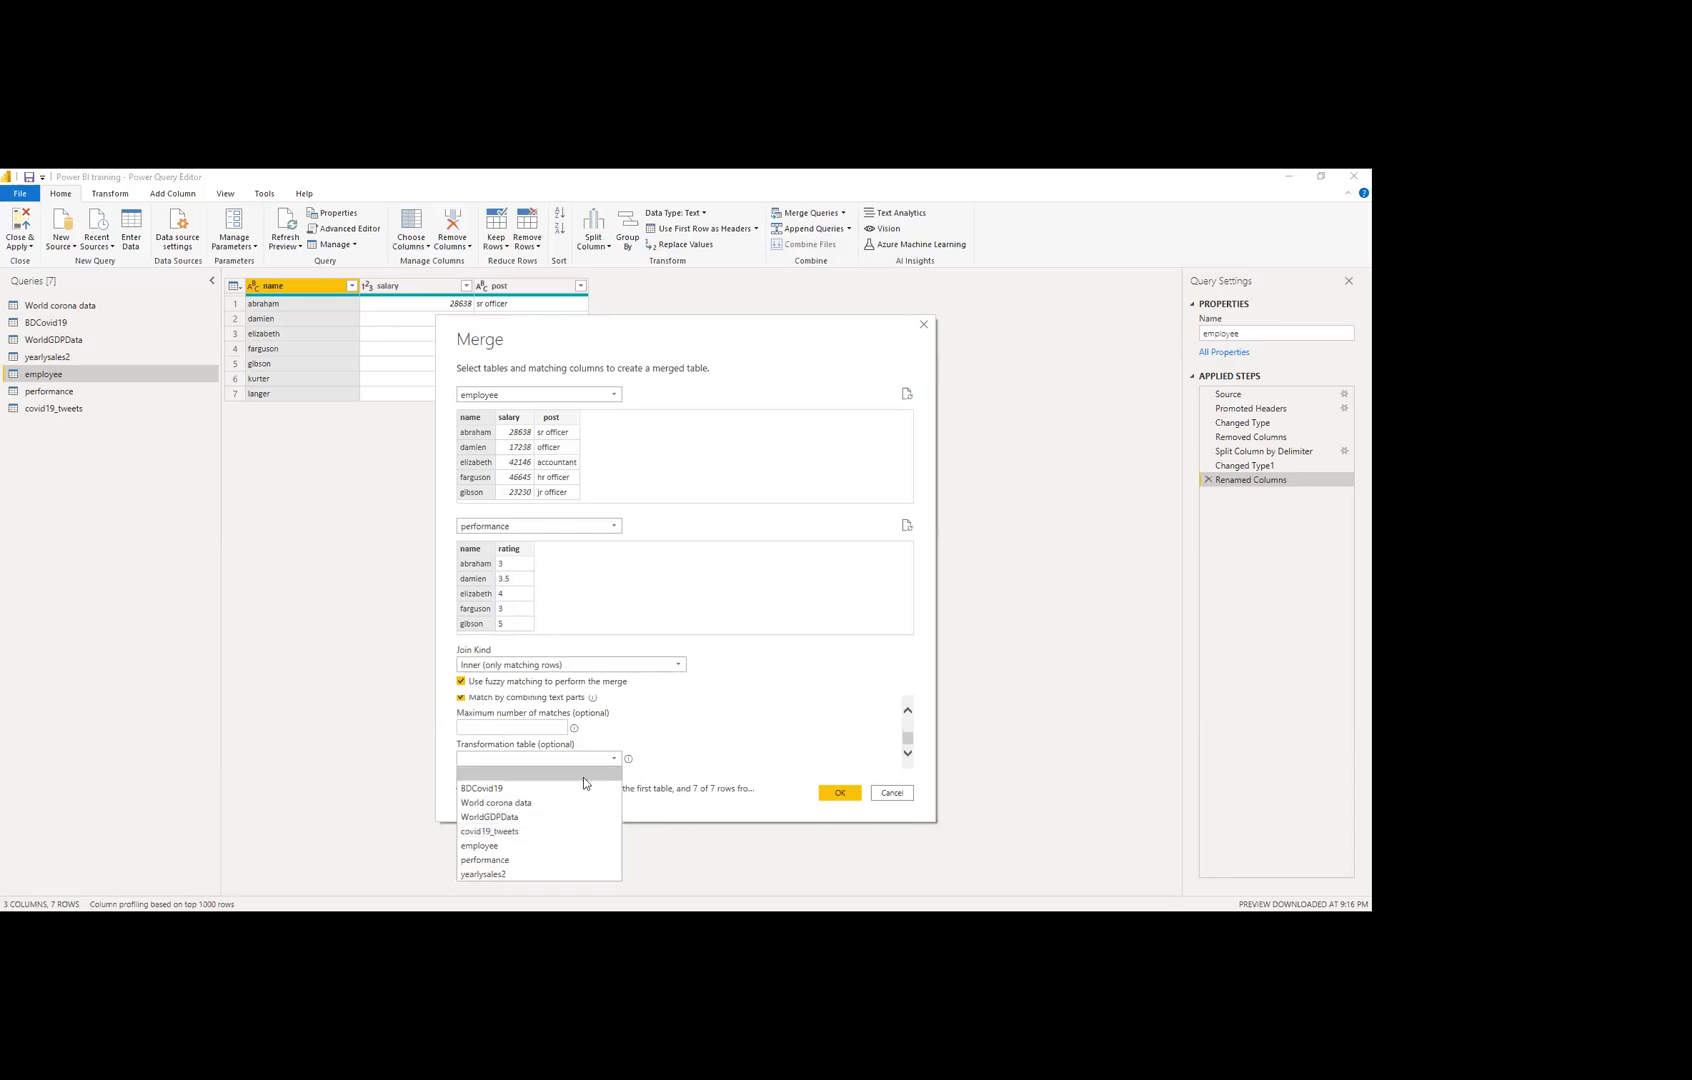
pyautogui.click(538, 773)
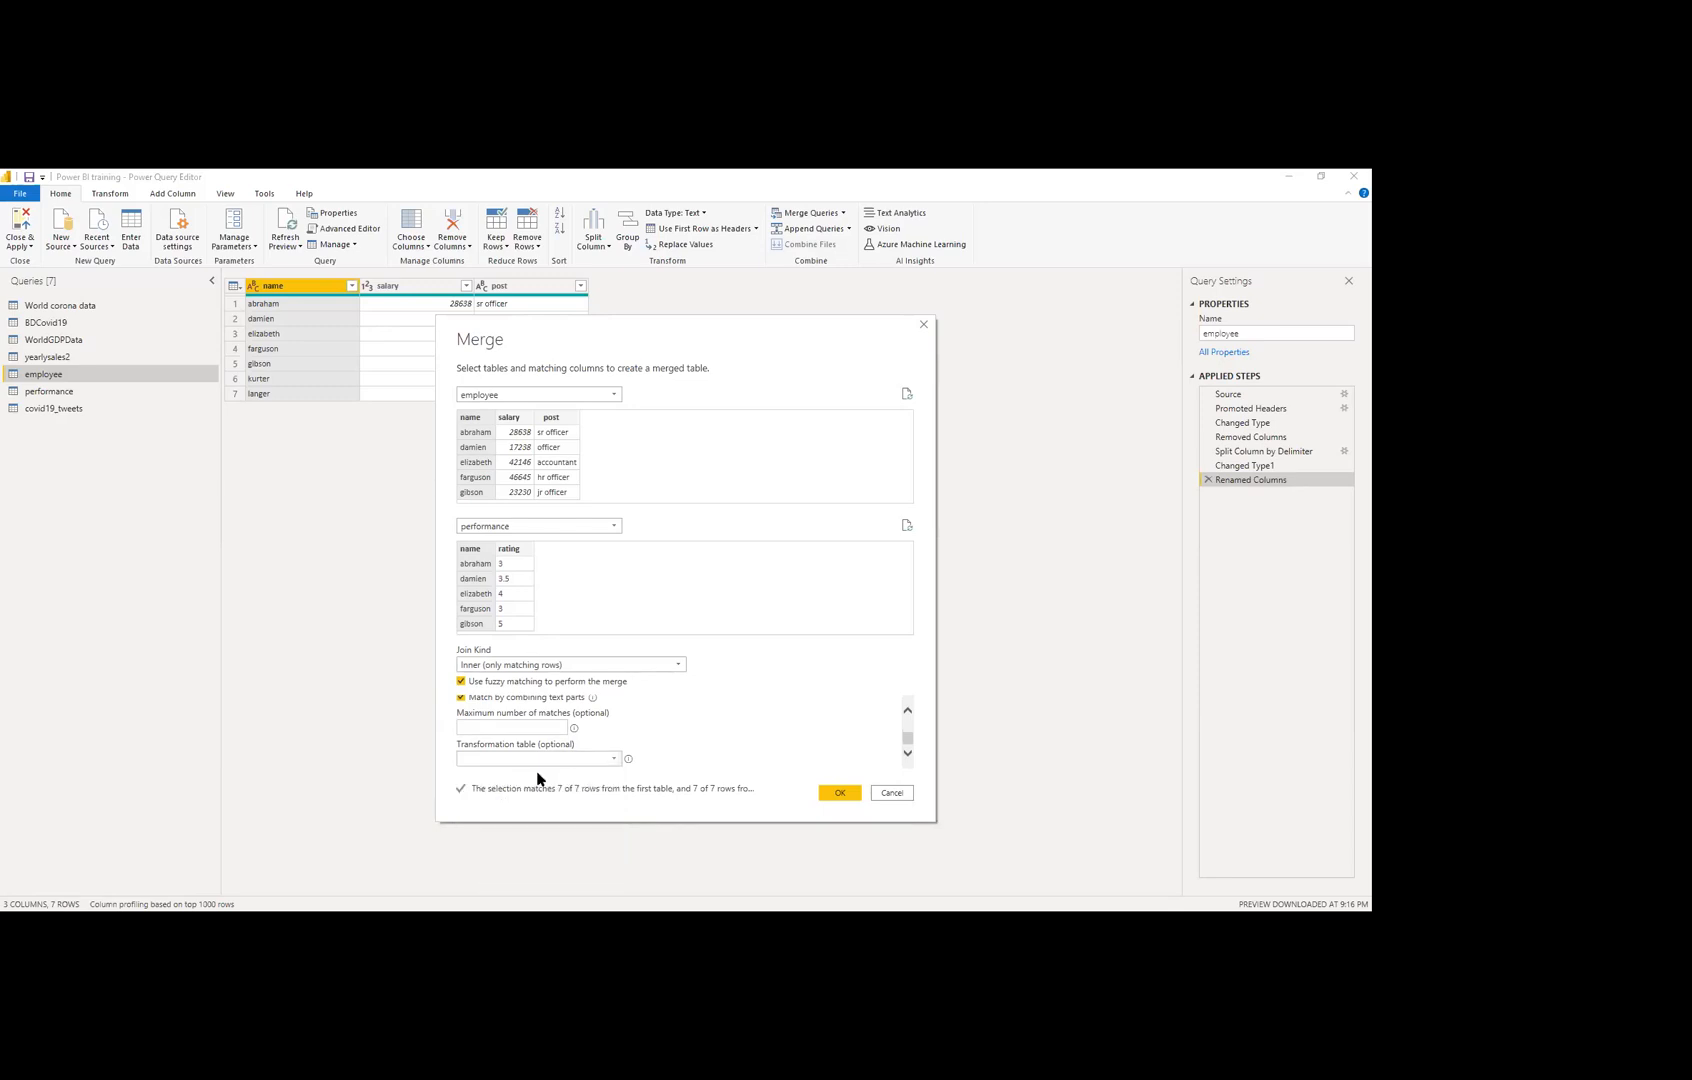
pyautogui.scroll(3, 610, 740)
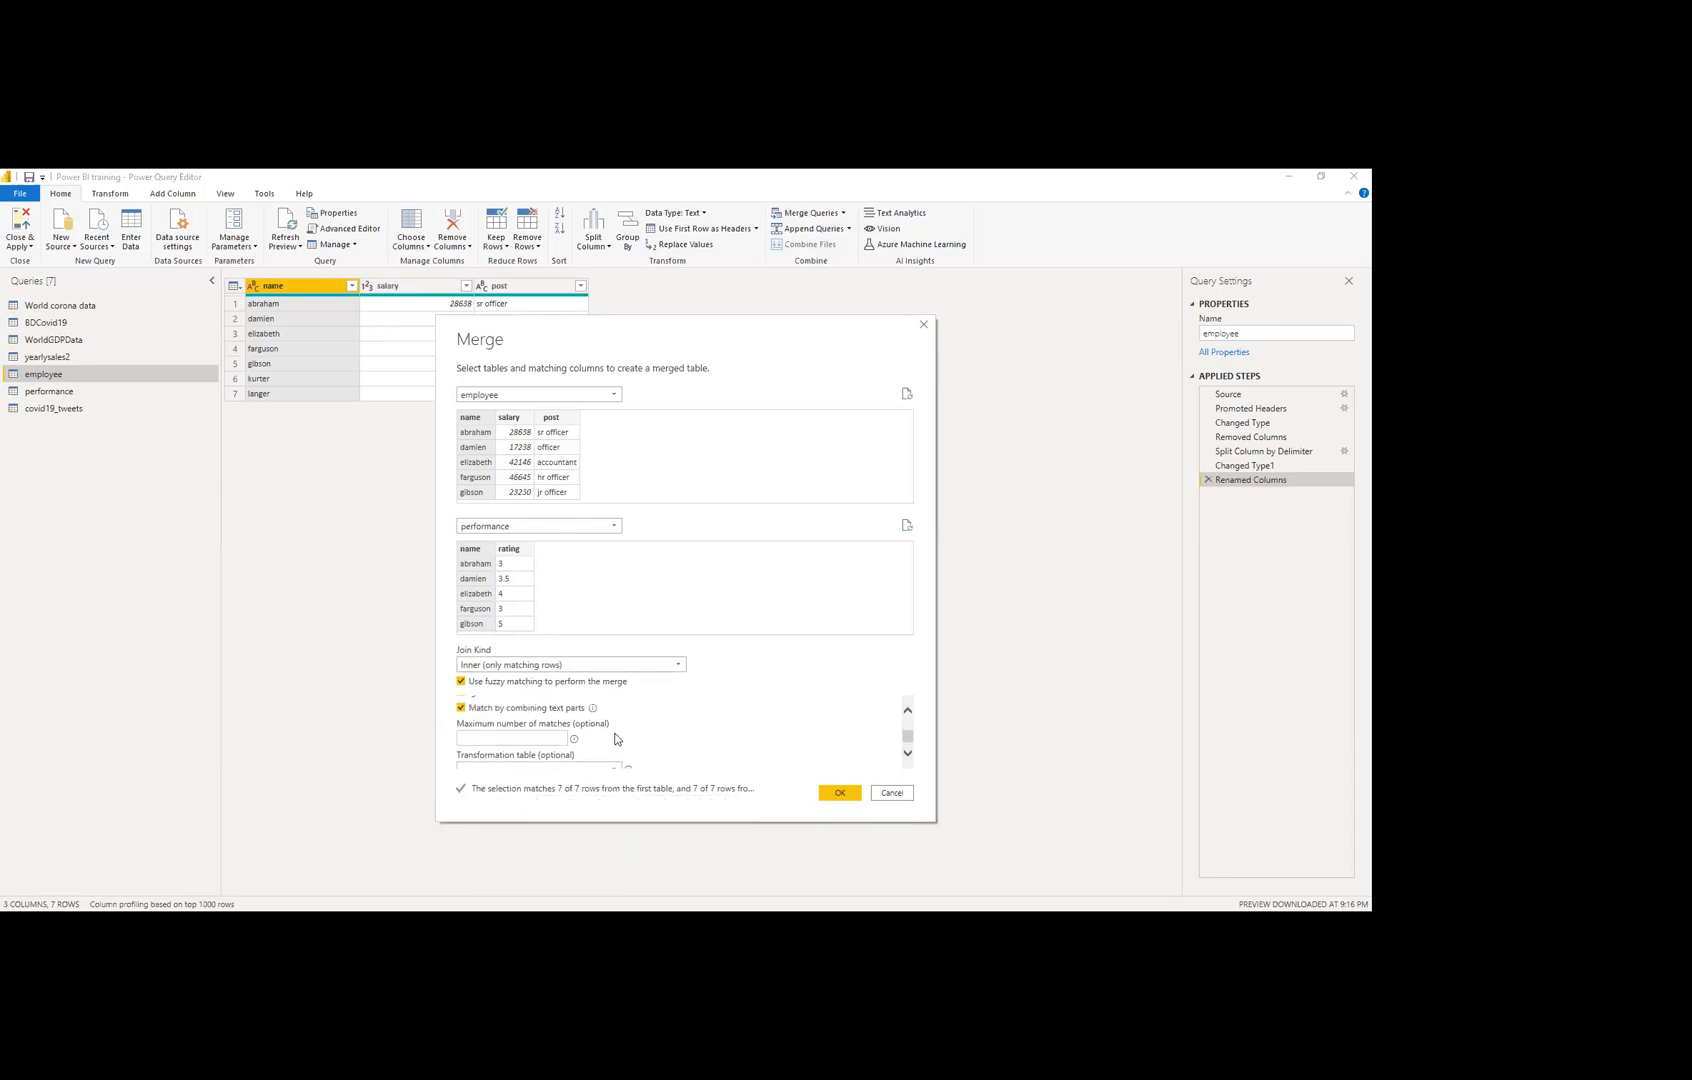
# Step: Turn fuzzy matching back off and review the greyed-out fuzzy options
pyautogui.click(461, 681)
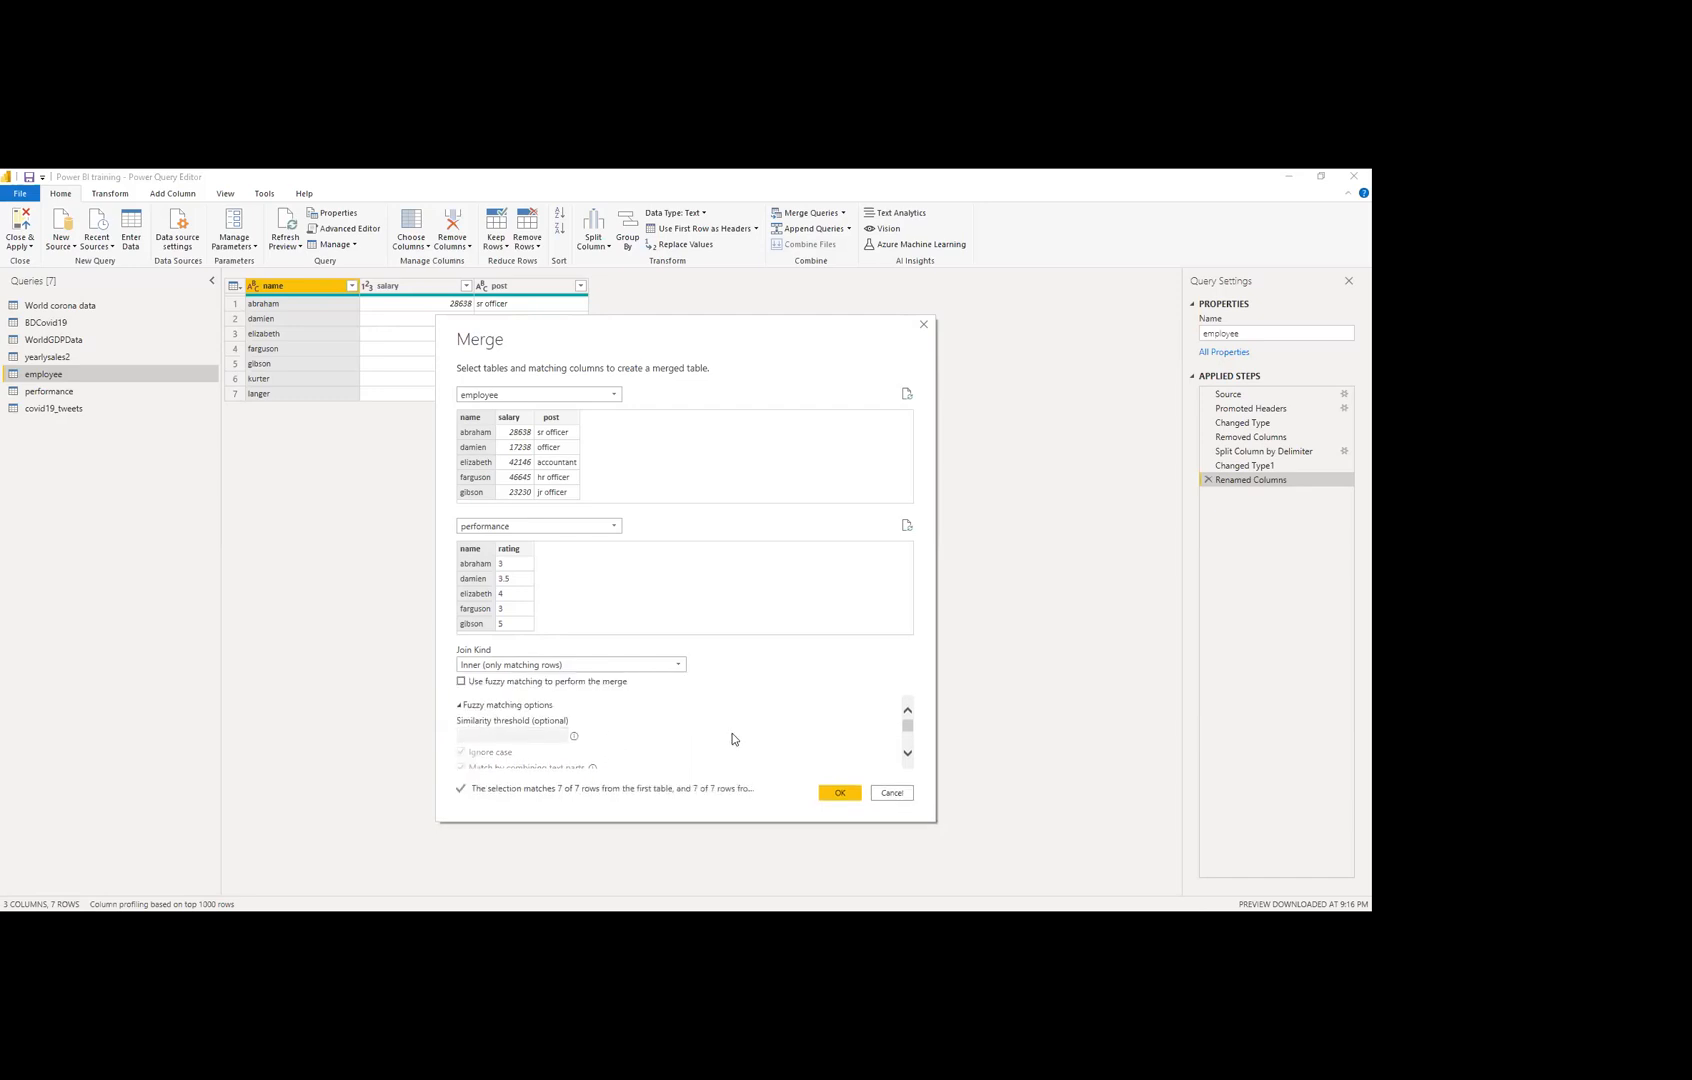
pyautogui.scroll(-1, 729, 740)
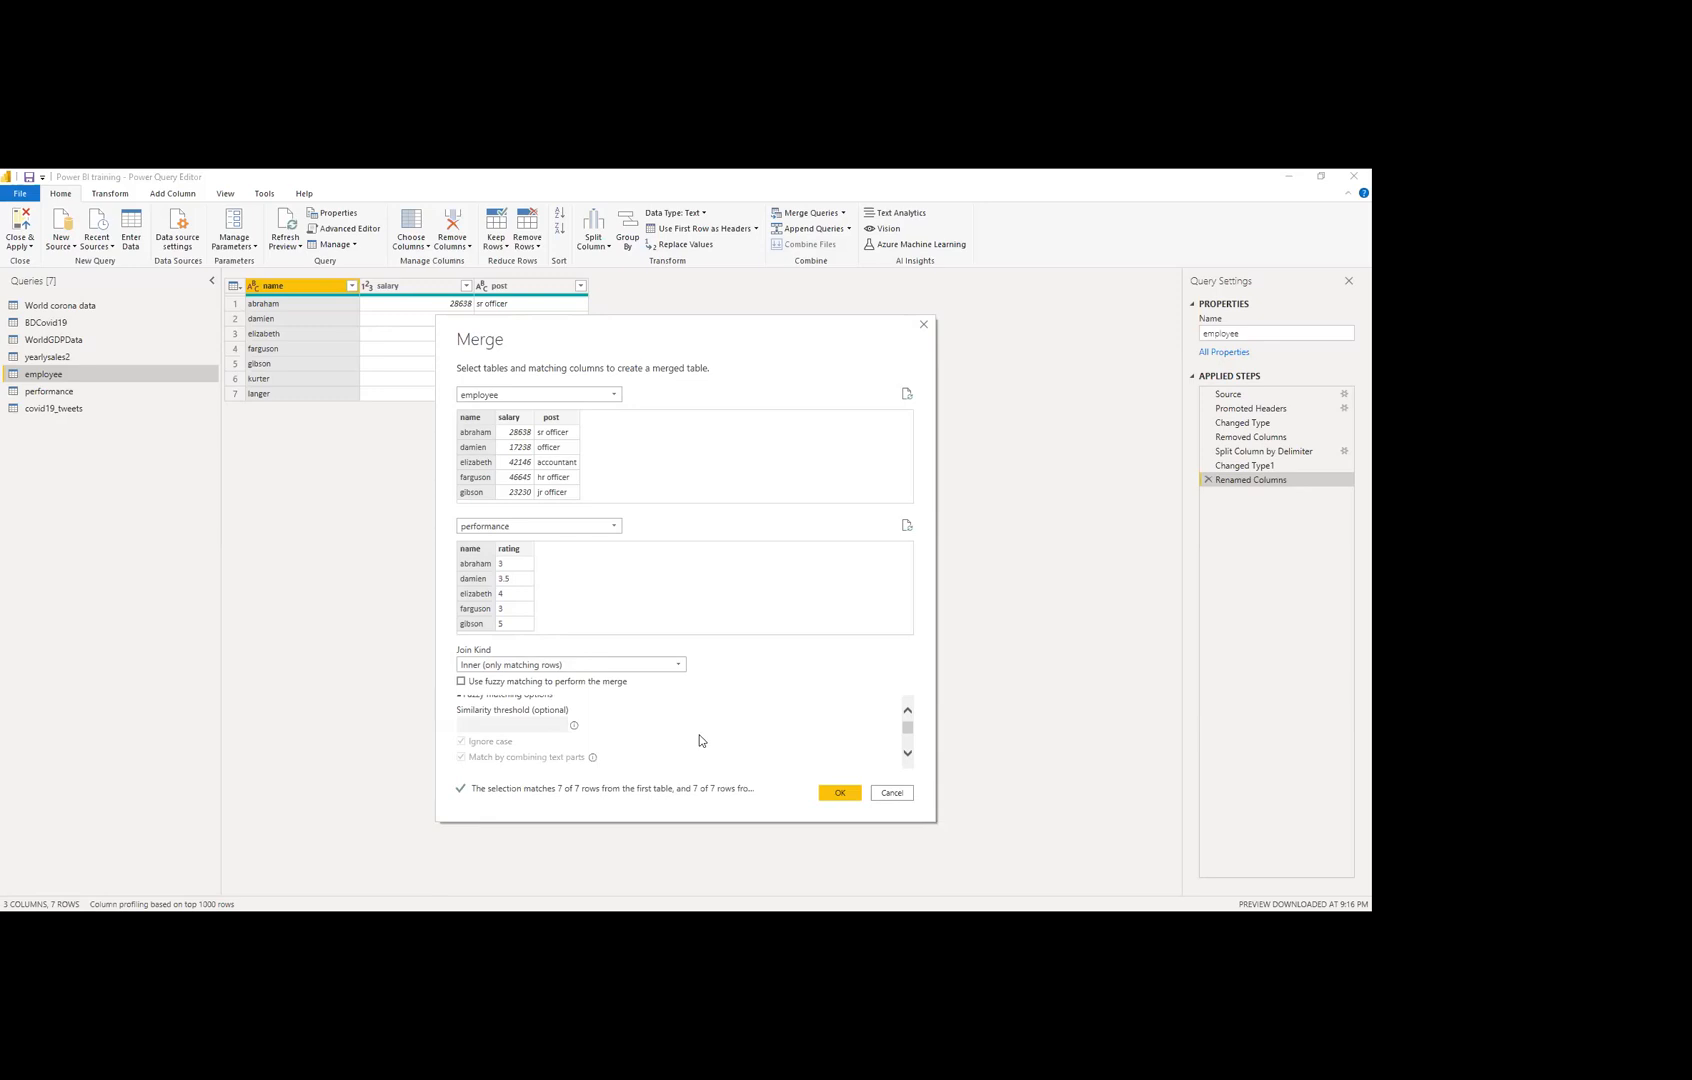
pyautogui.scroll(1, 637, 718)
pyautogui.scroll(-1, 629, 720)
pyautogui.scroll(-3, 597, 762)
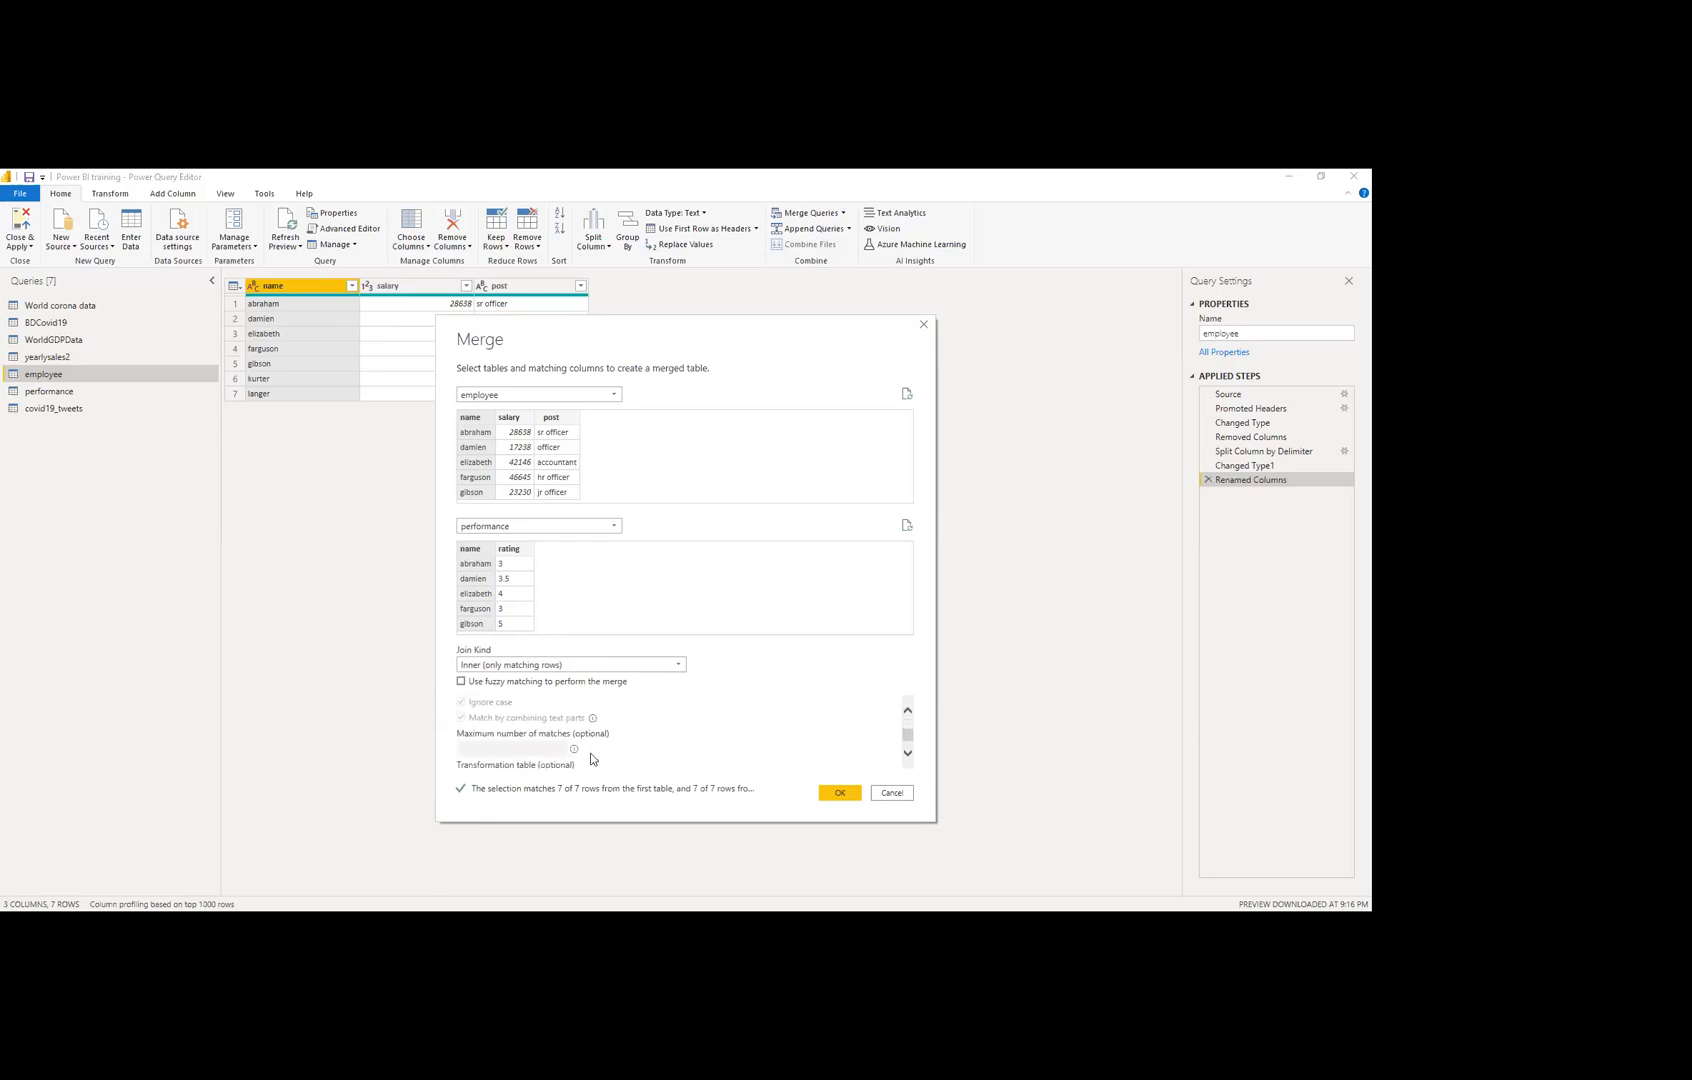
pyautogui.scroll(3, 658, 720)
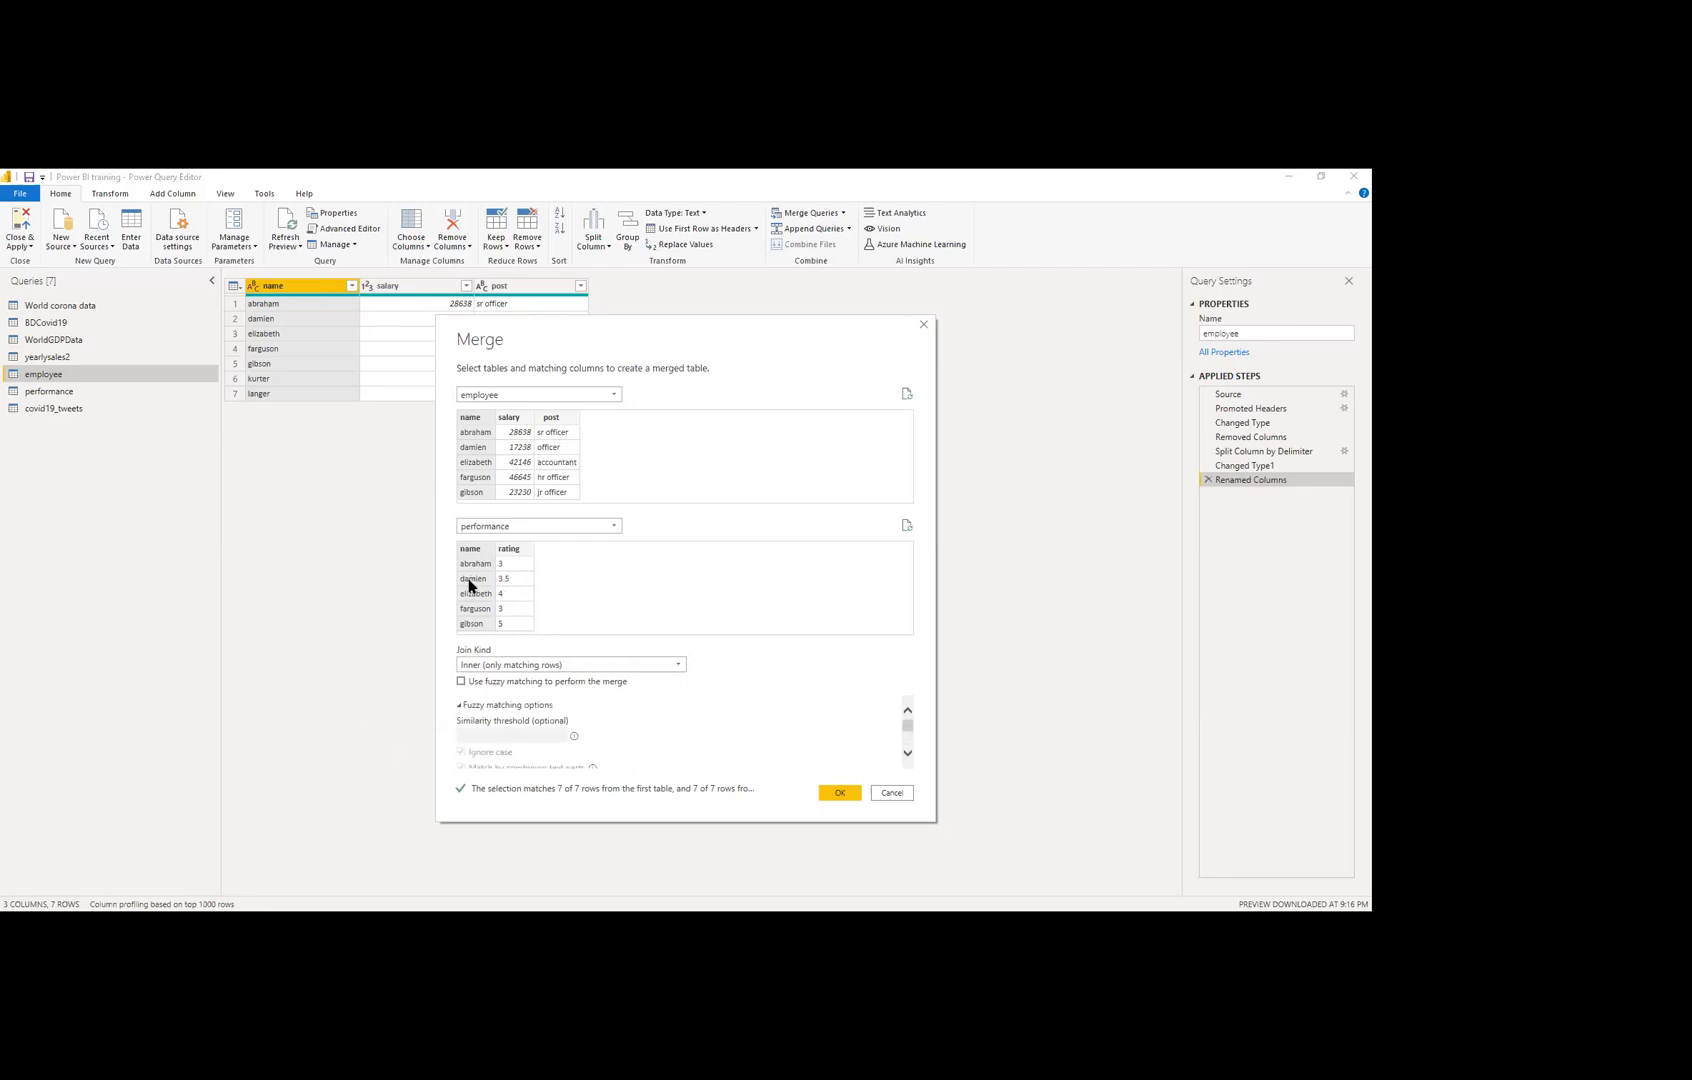
# Step: Create the Merge1 query and show the expansion choices for its performance column
pyautogui.click(838, 792)
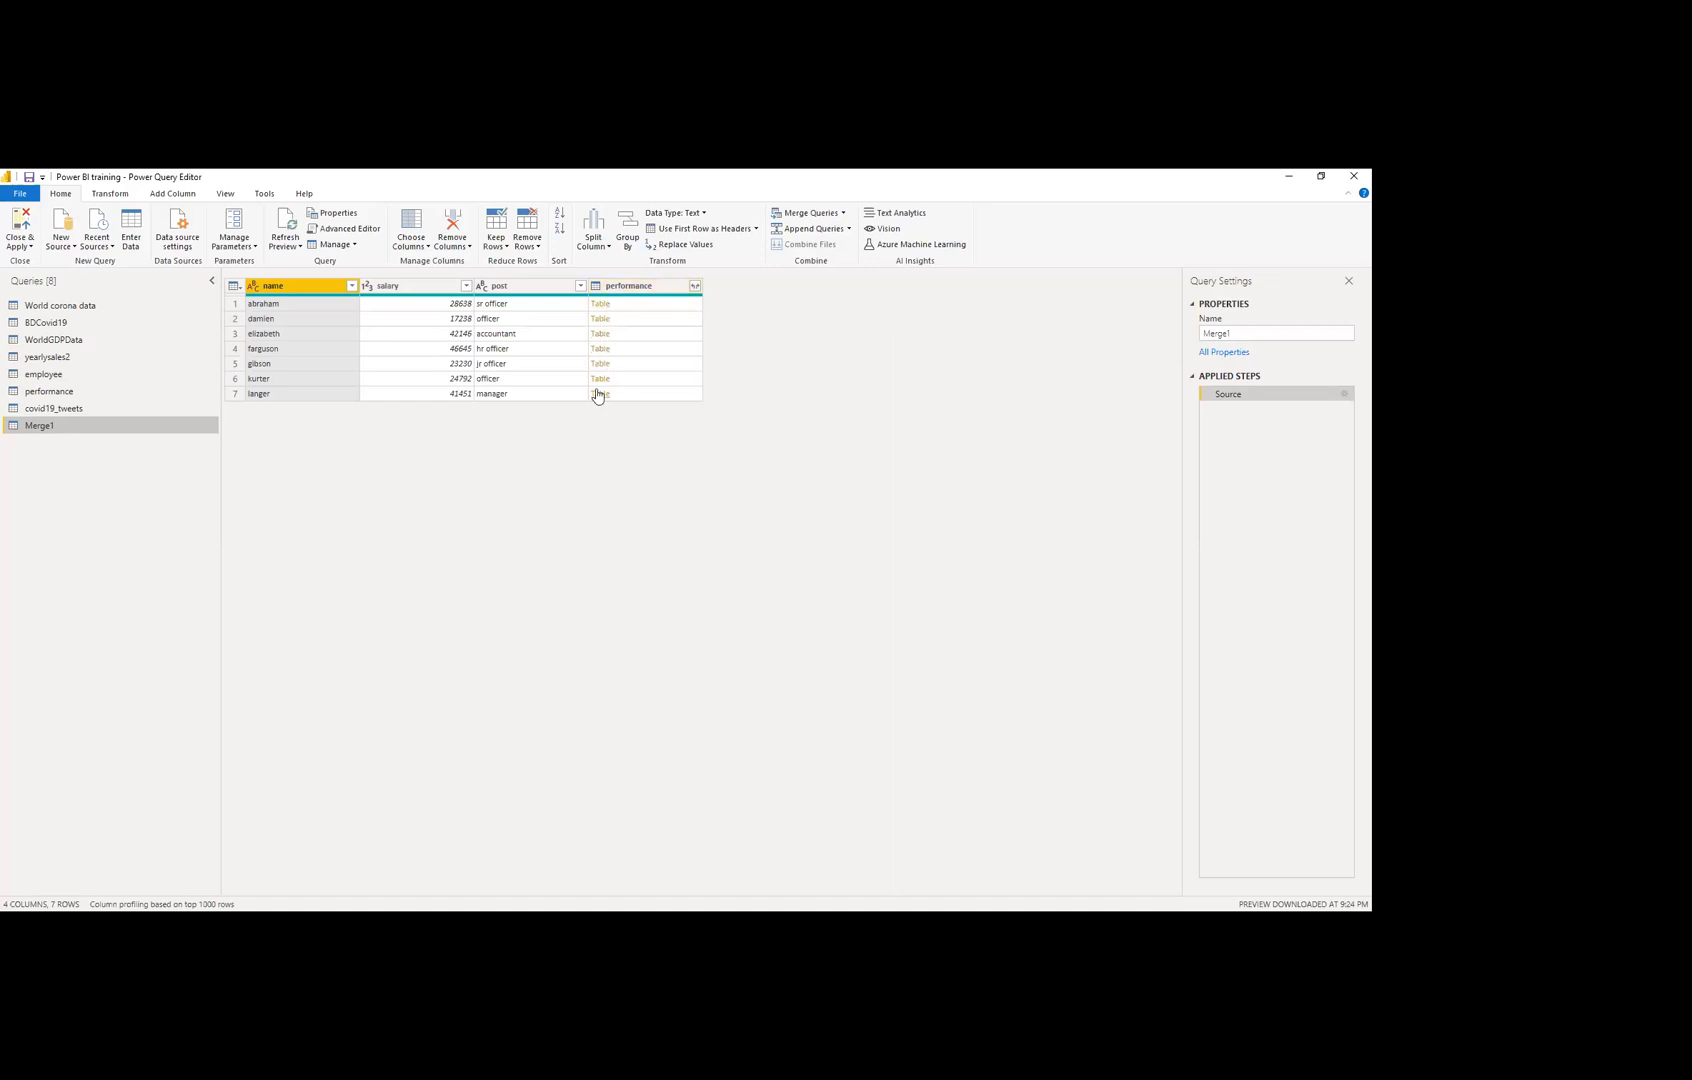
pyautogui.click(694, 287)
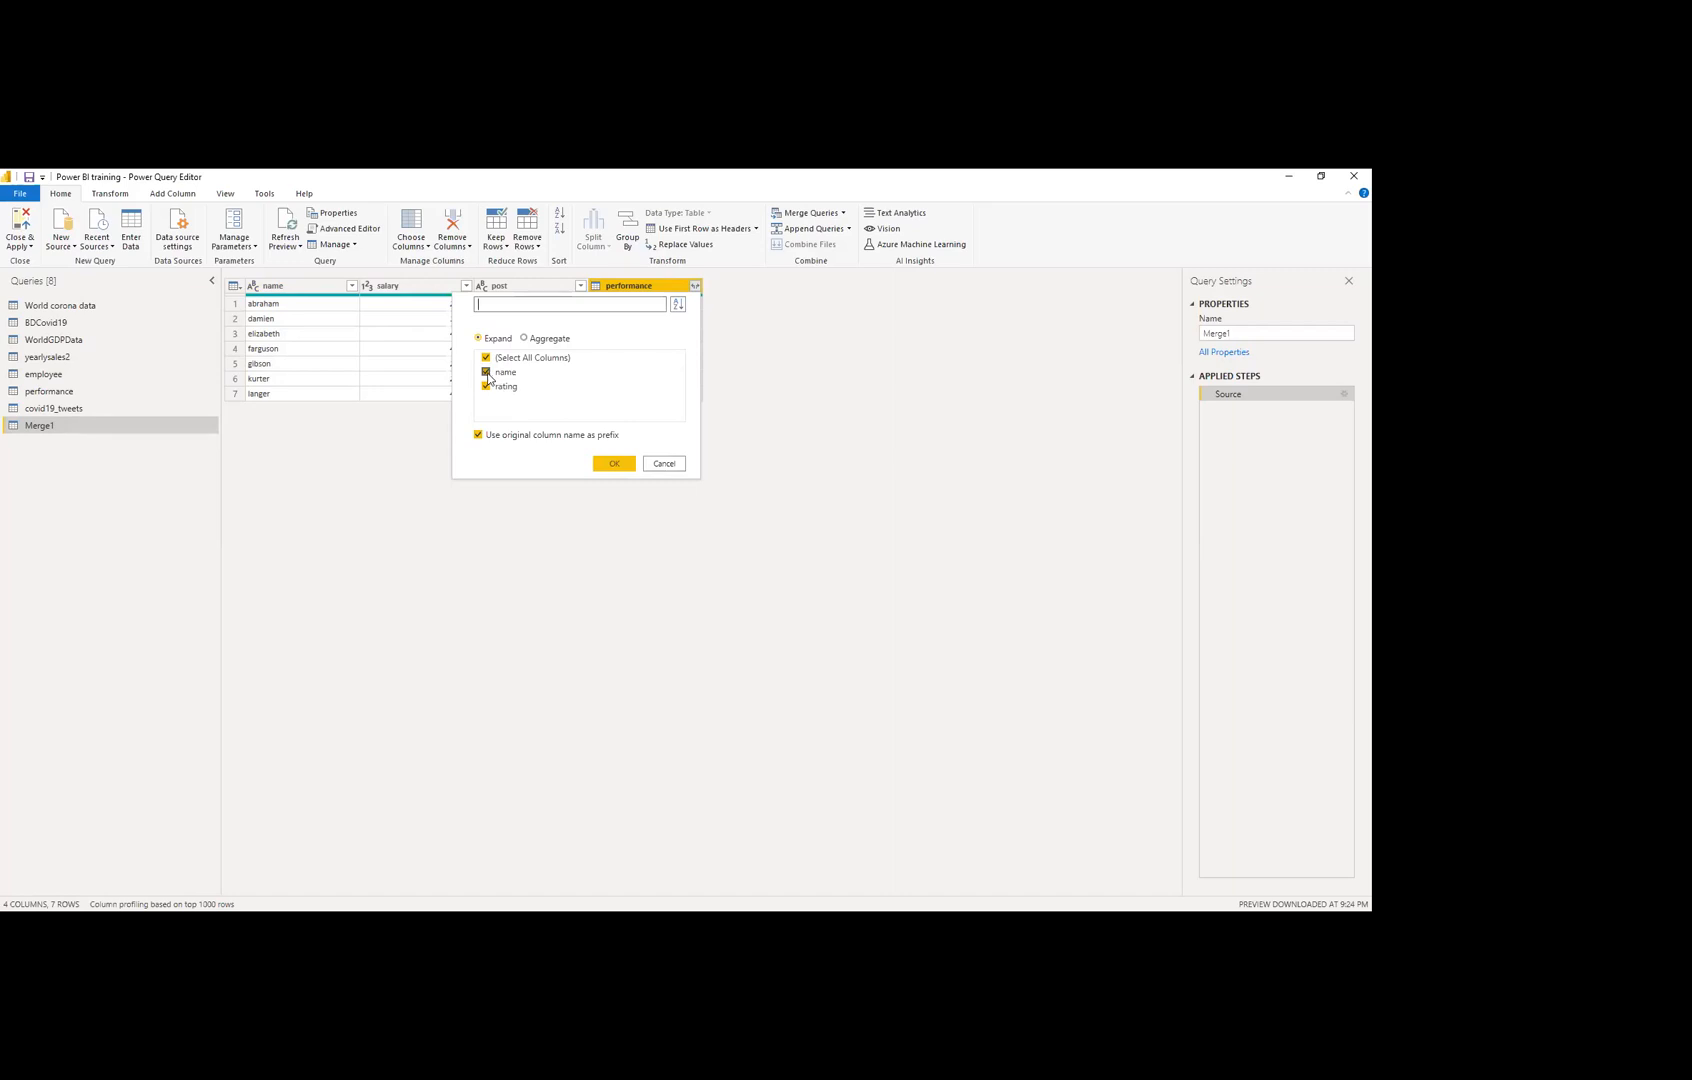
# Step: Expand only rating from the performance column, adding a performance.rating column
pyautogui.click(535, 342)
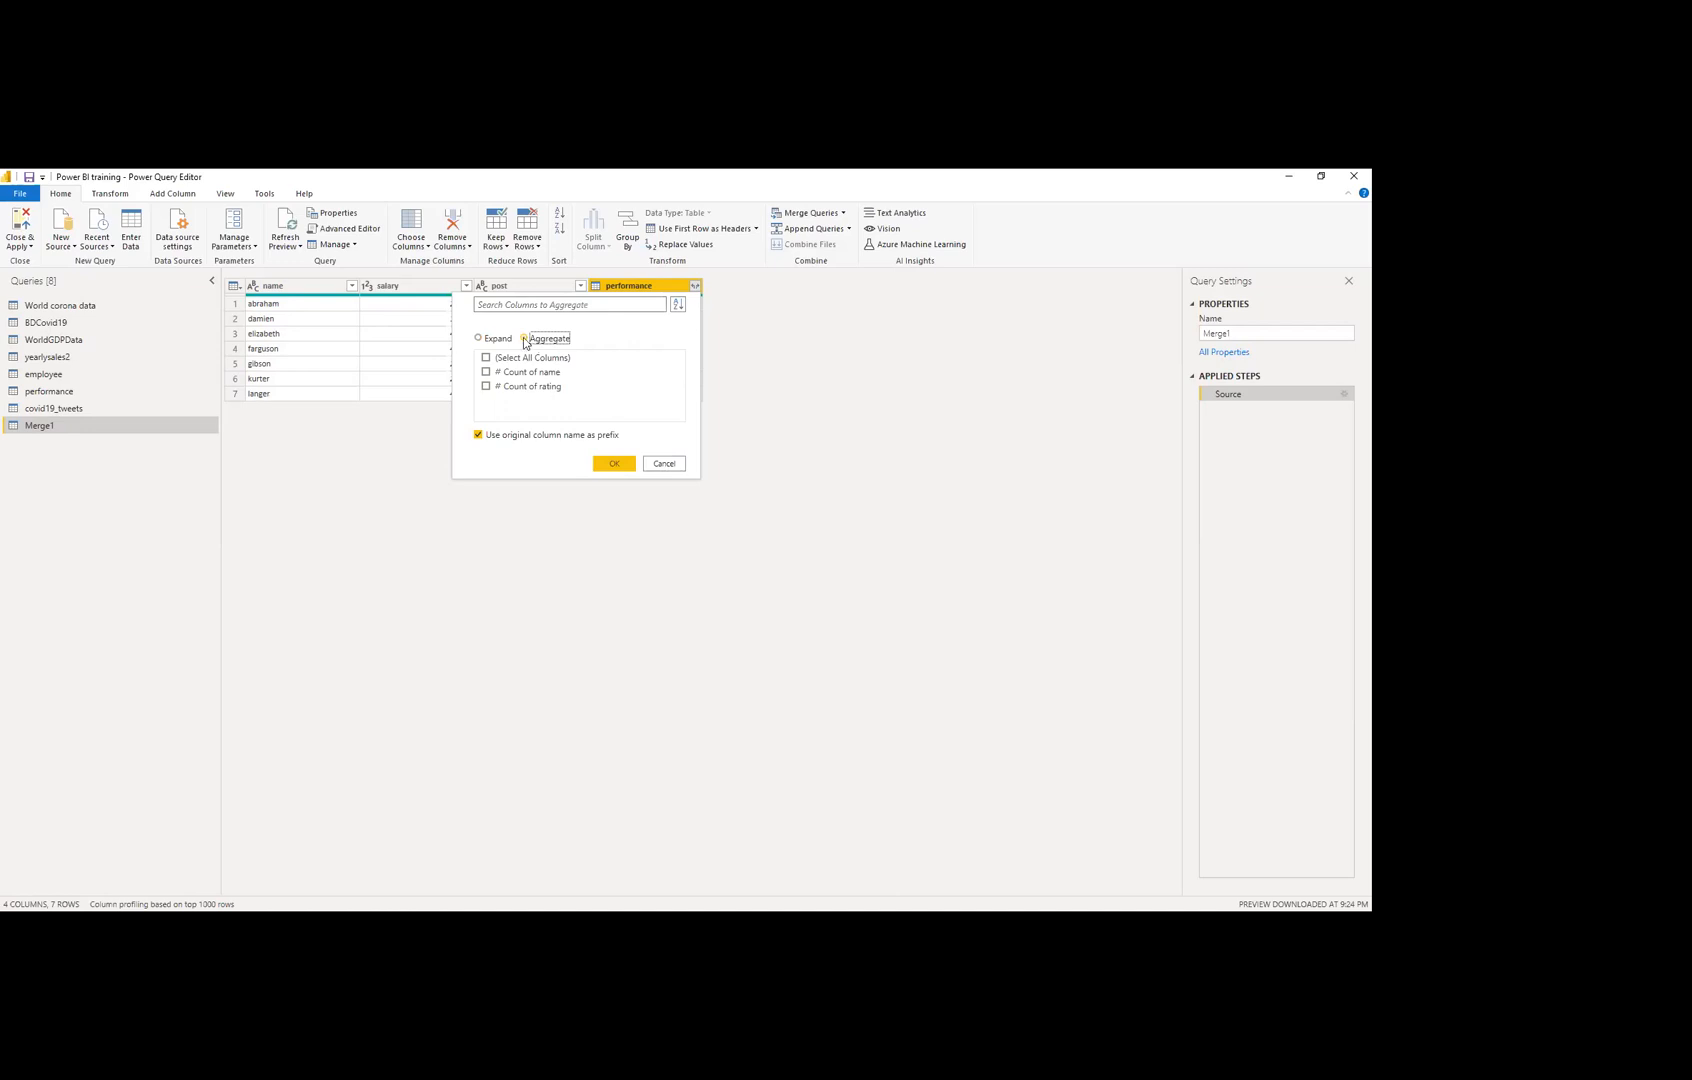
pyautogui.click(495, 342)
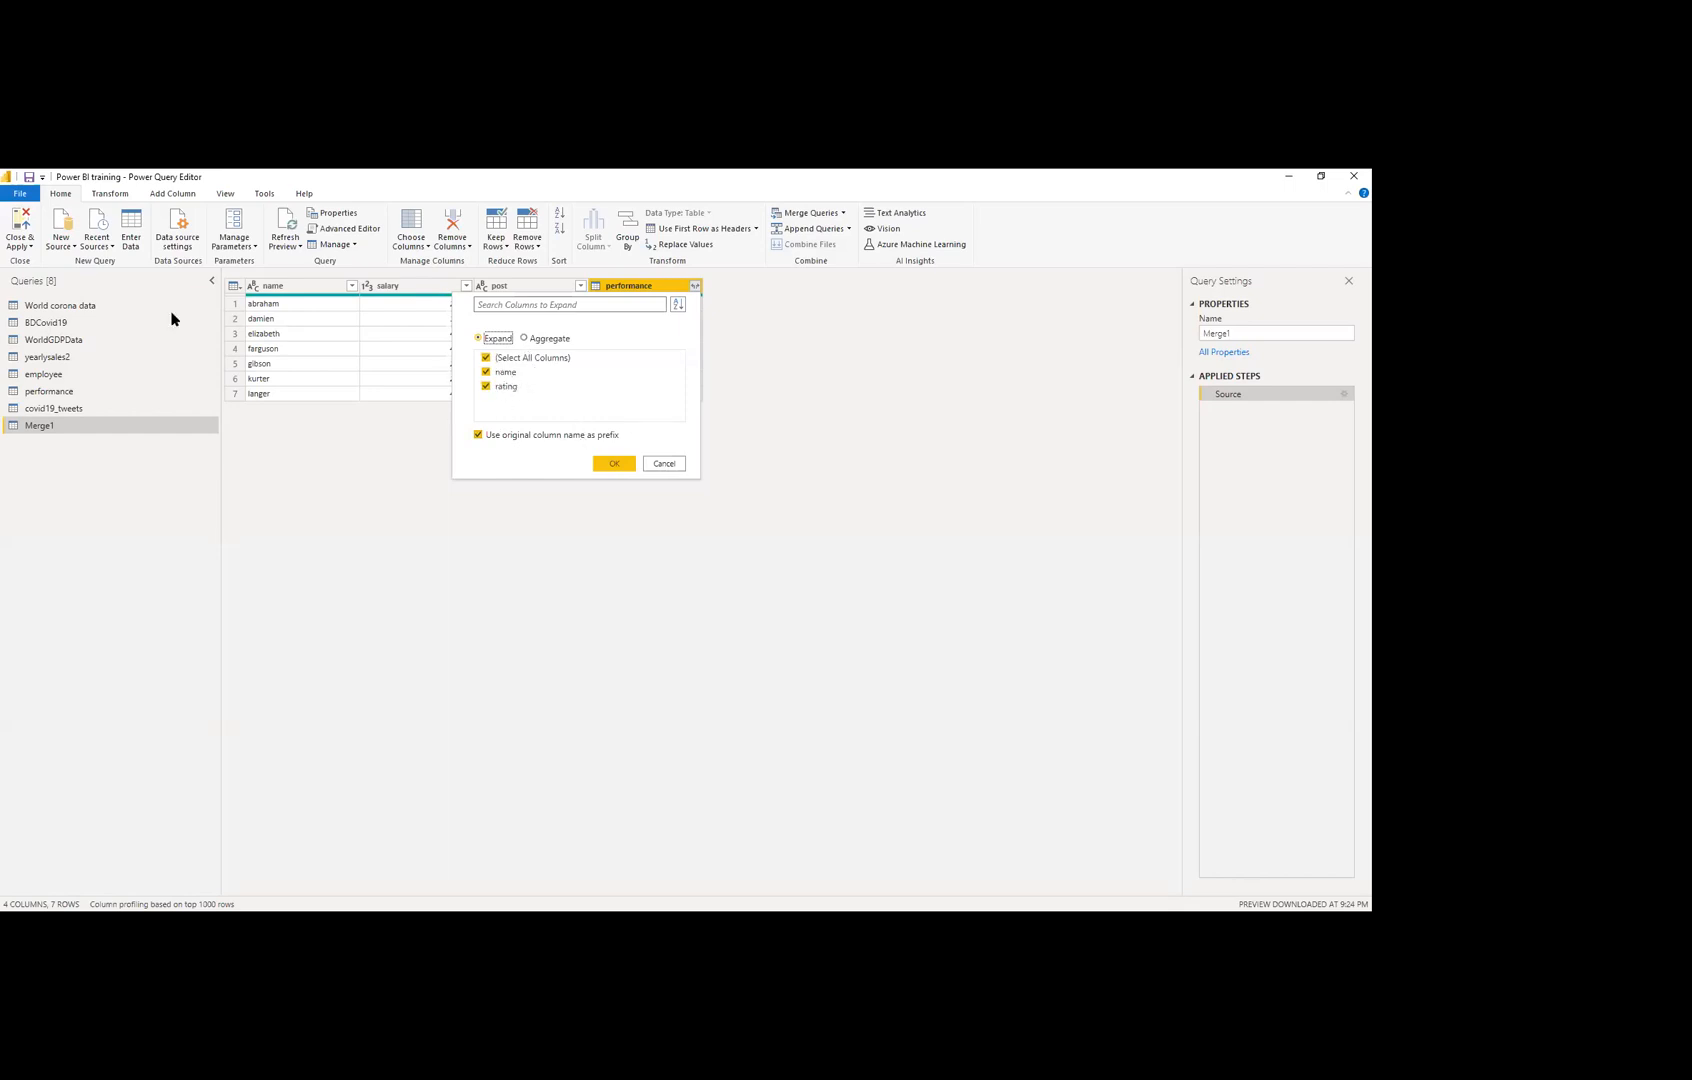
pyautogui.click(504, 374)
pyautogui.click(614, 464)
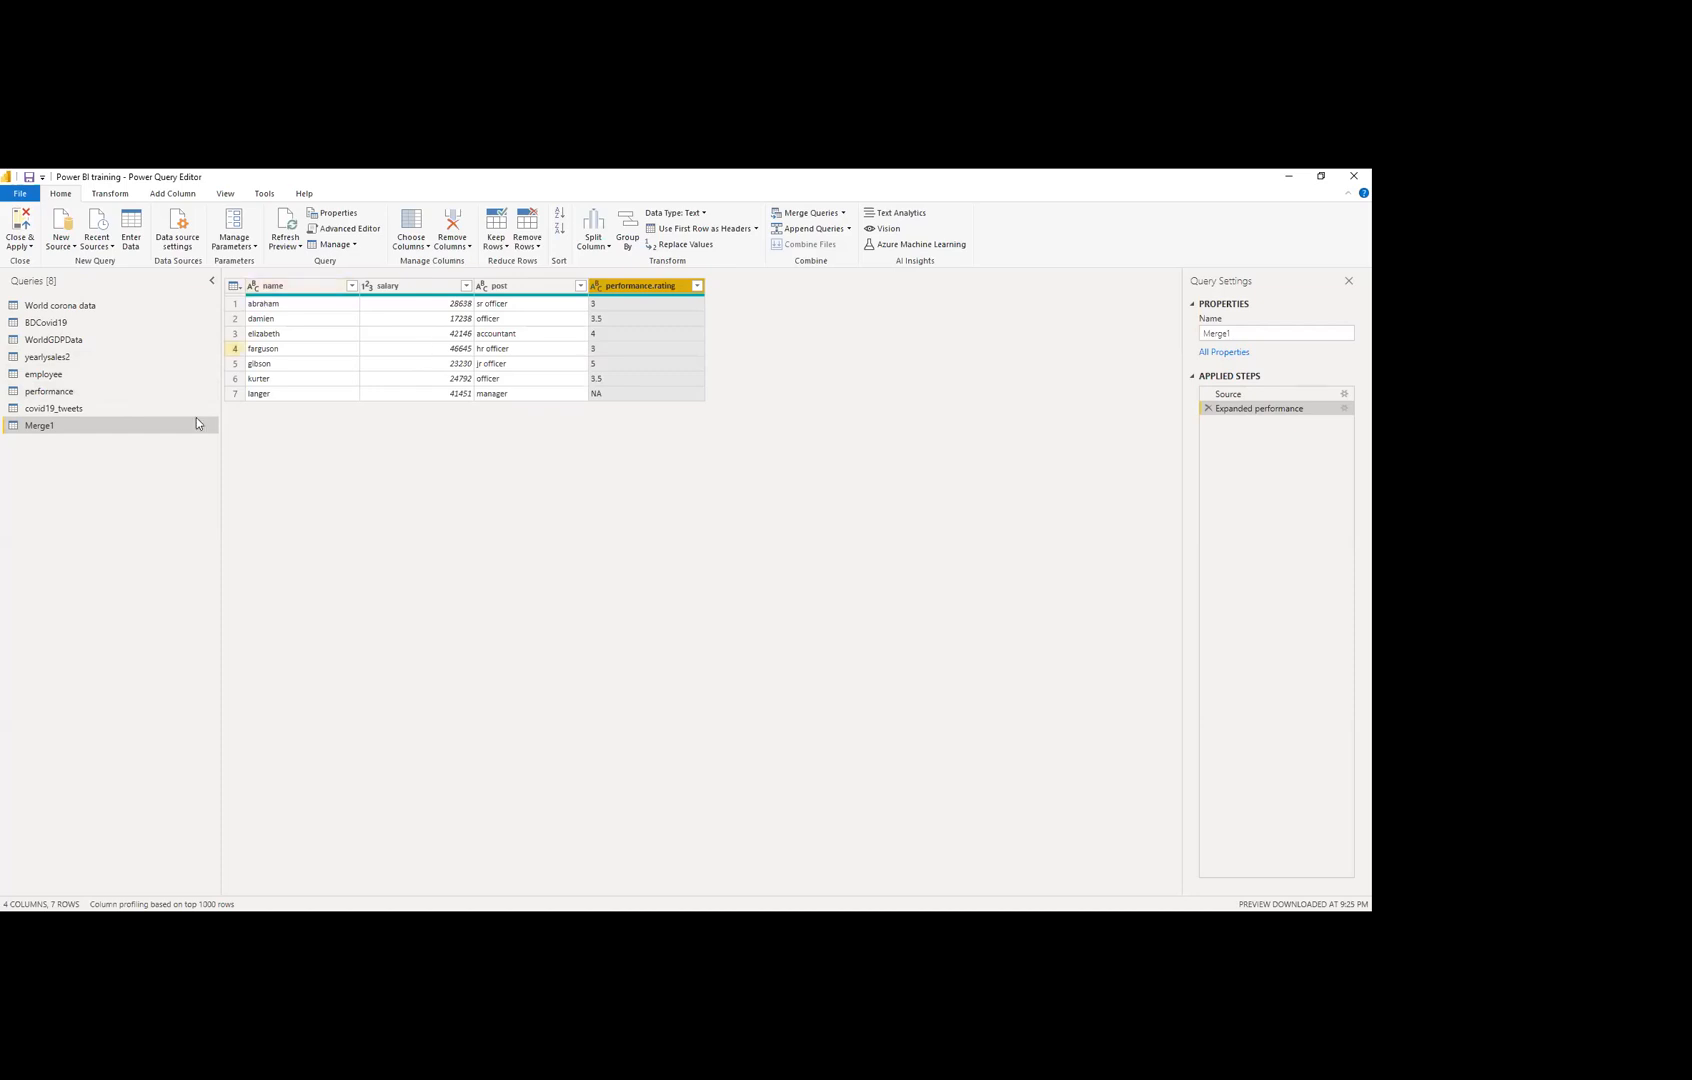
# Step: Rename the Merge1 query to 'Combine' in the Queries pane
pyautogui.doubleClick(125, 426)
pyautogui.write('Combine')
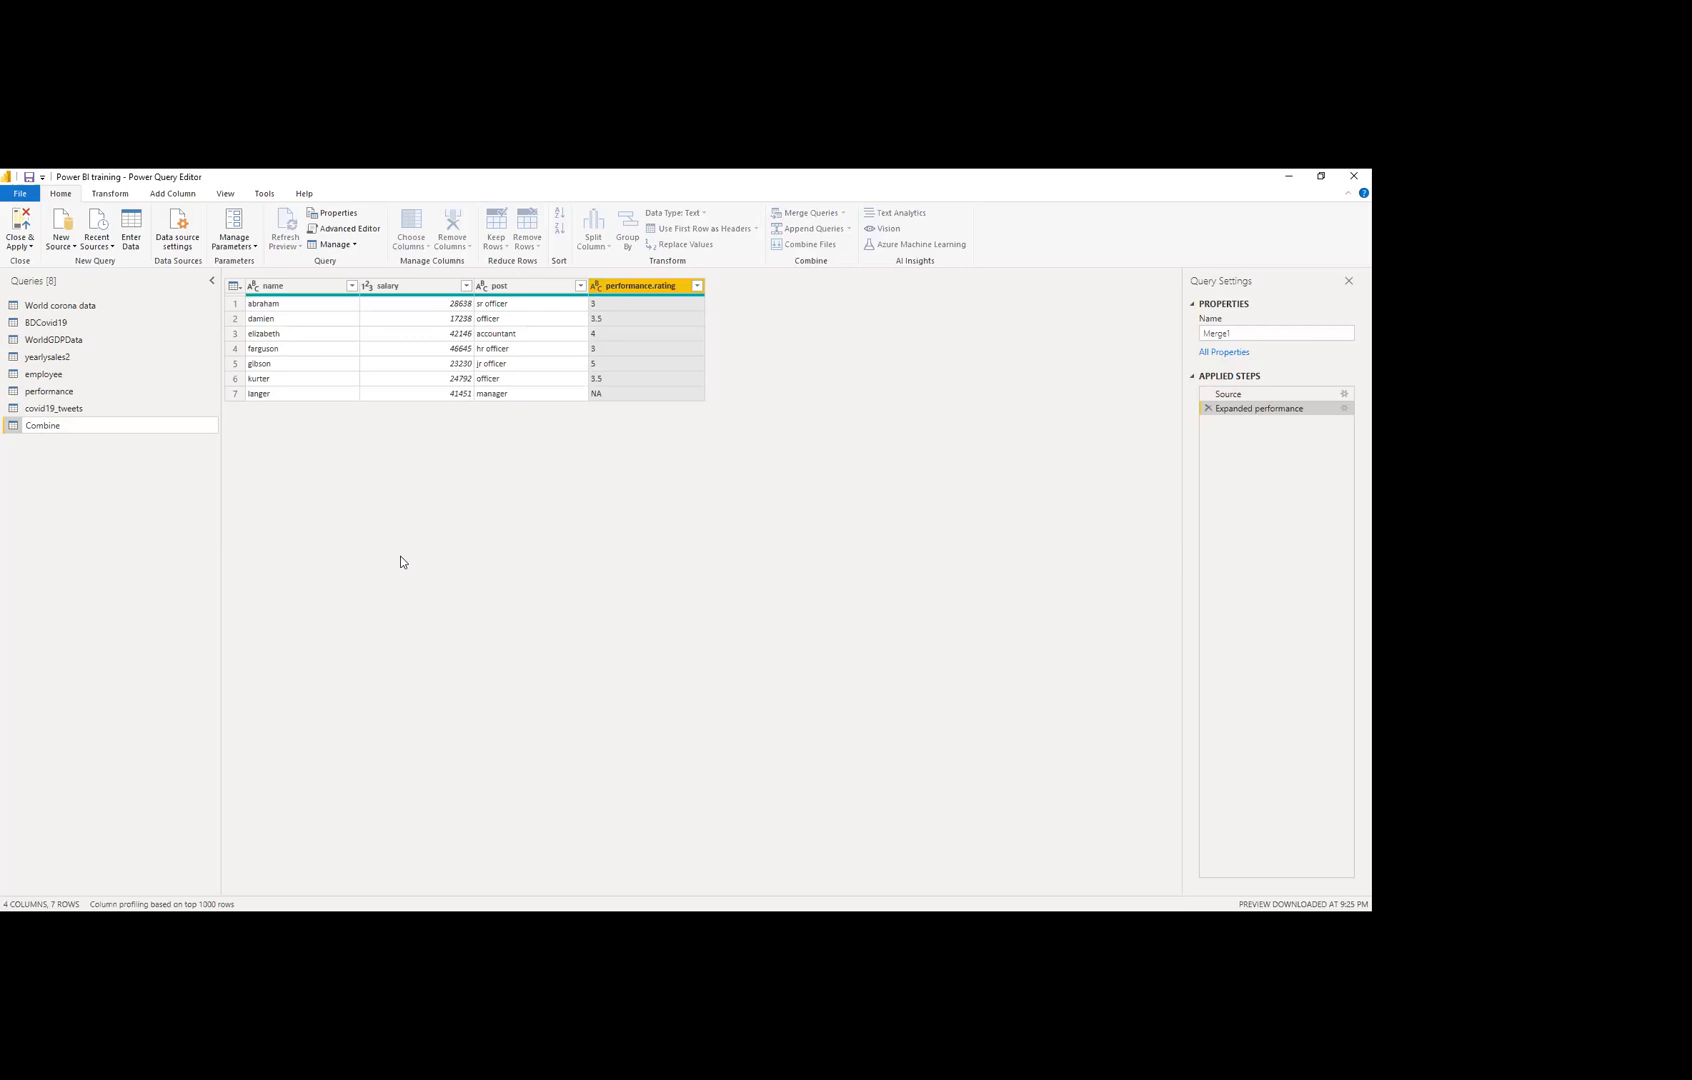
pyautogui.press('Return')
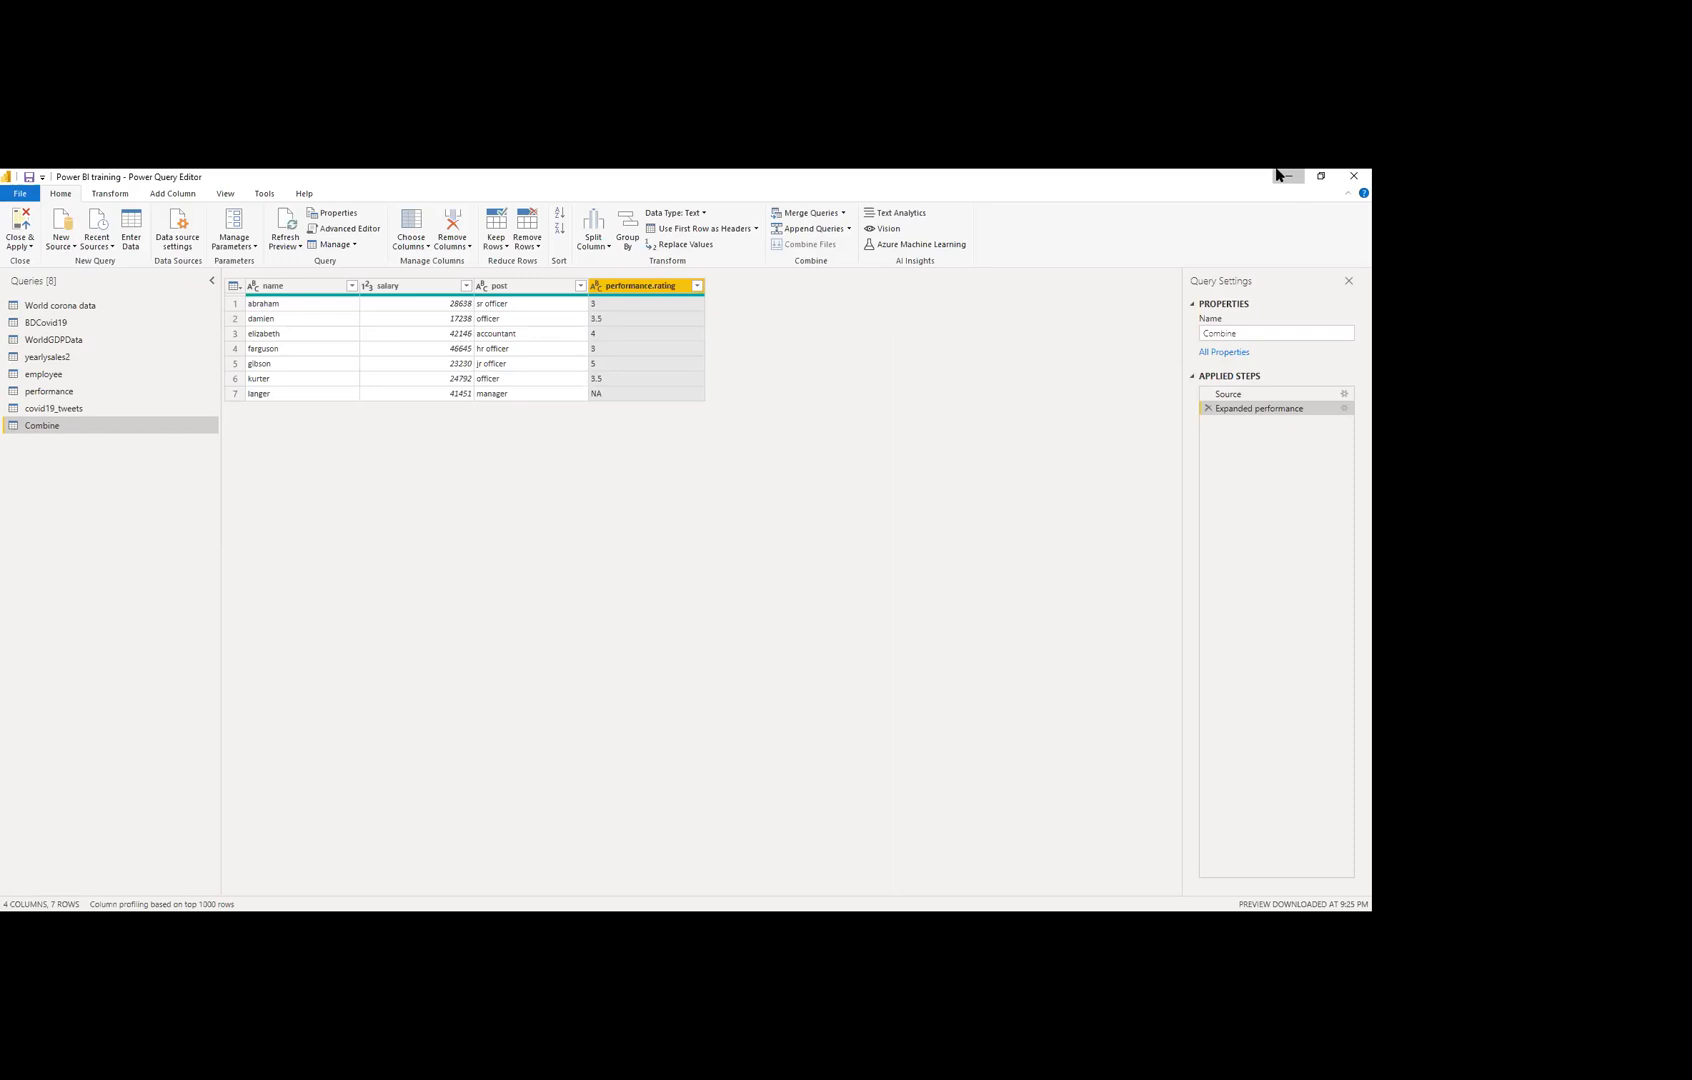
# Step: Minimise the training file's editor, then open and close Merge Queries as New without merging
pyautogui.click(1284, 176)
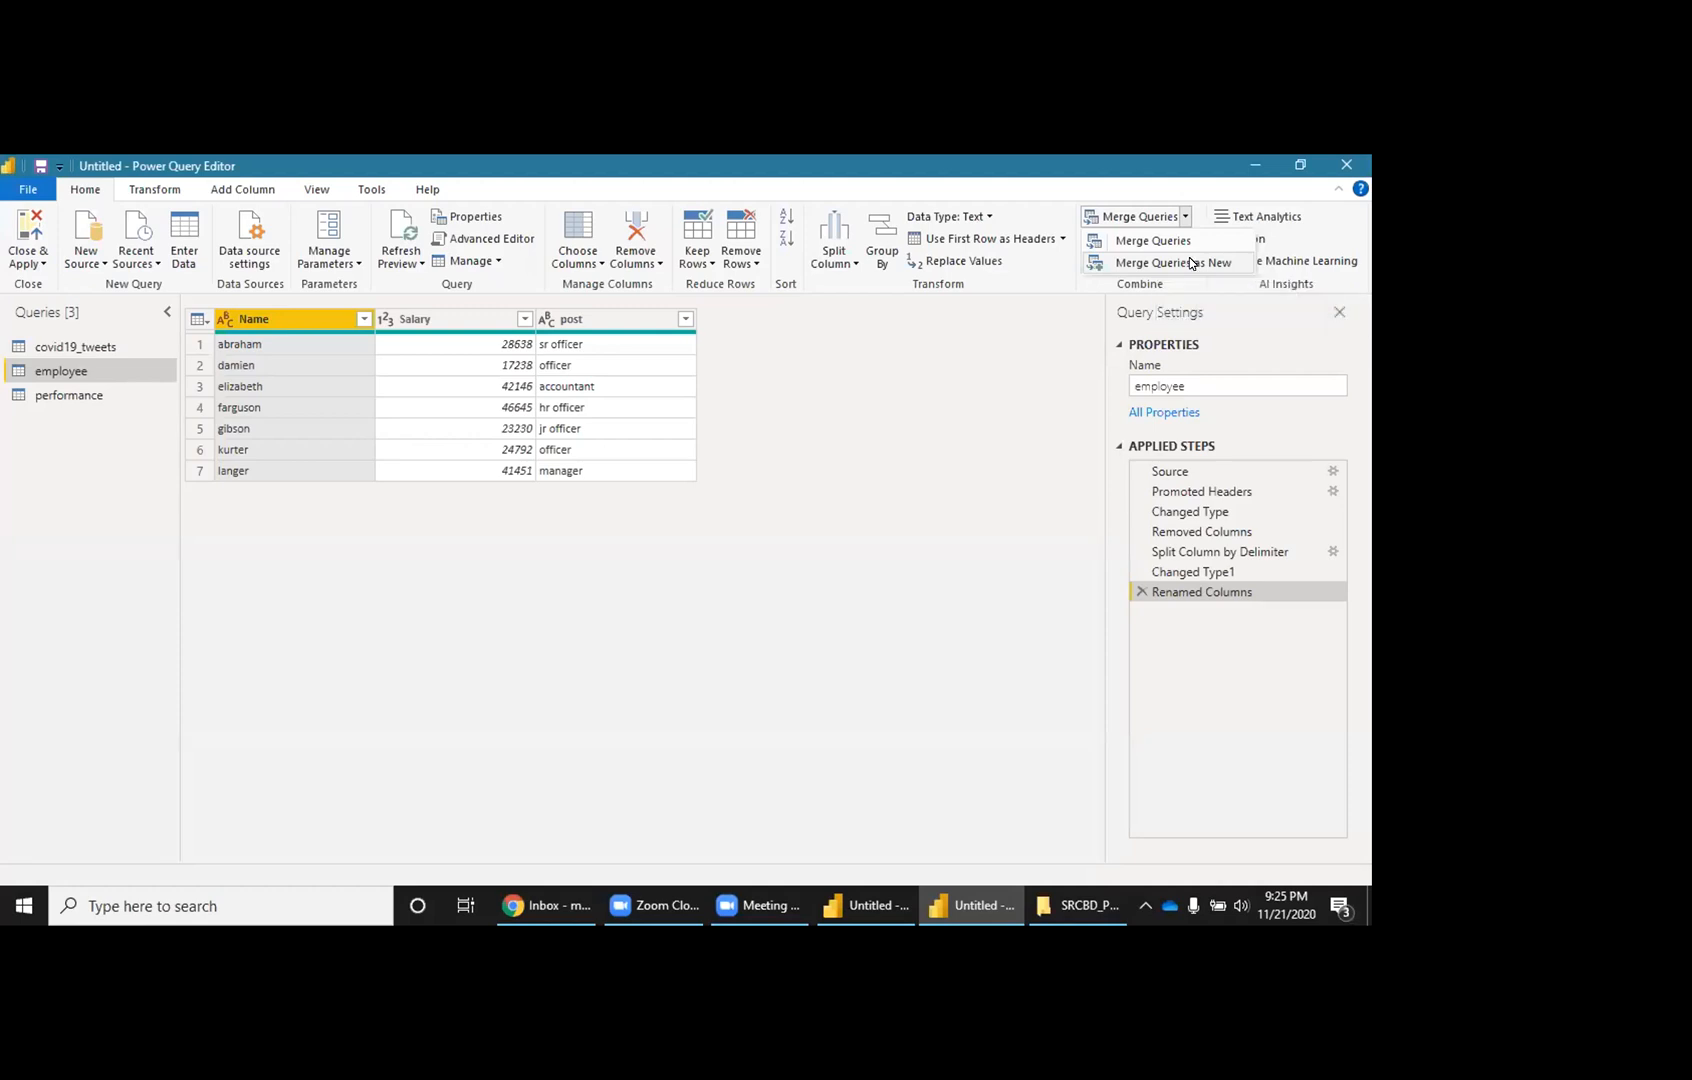
pyautogui.click(1160, 263)
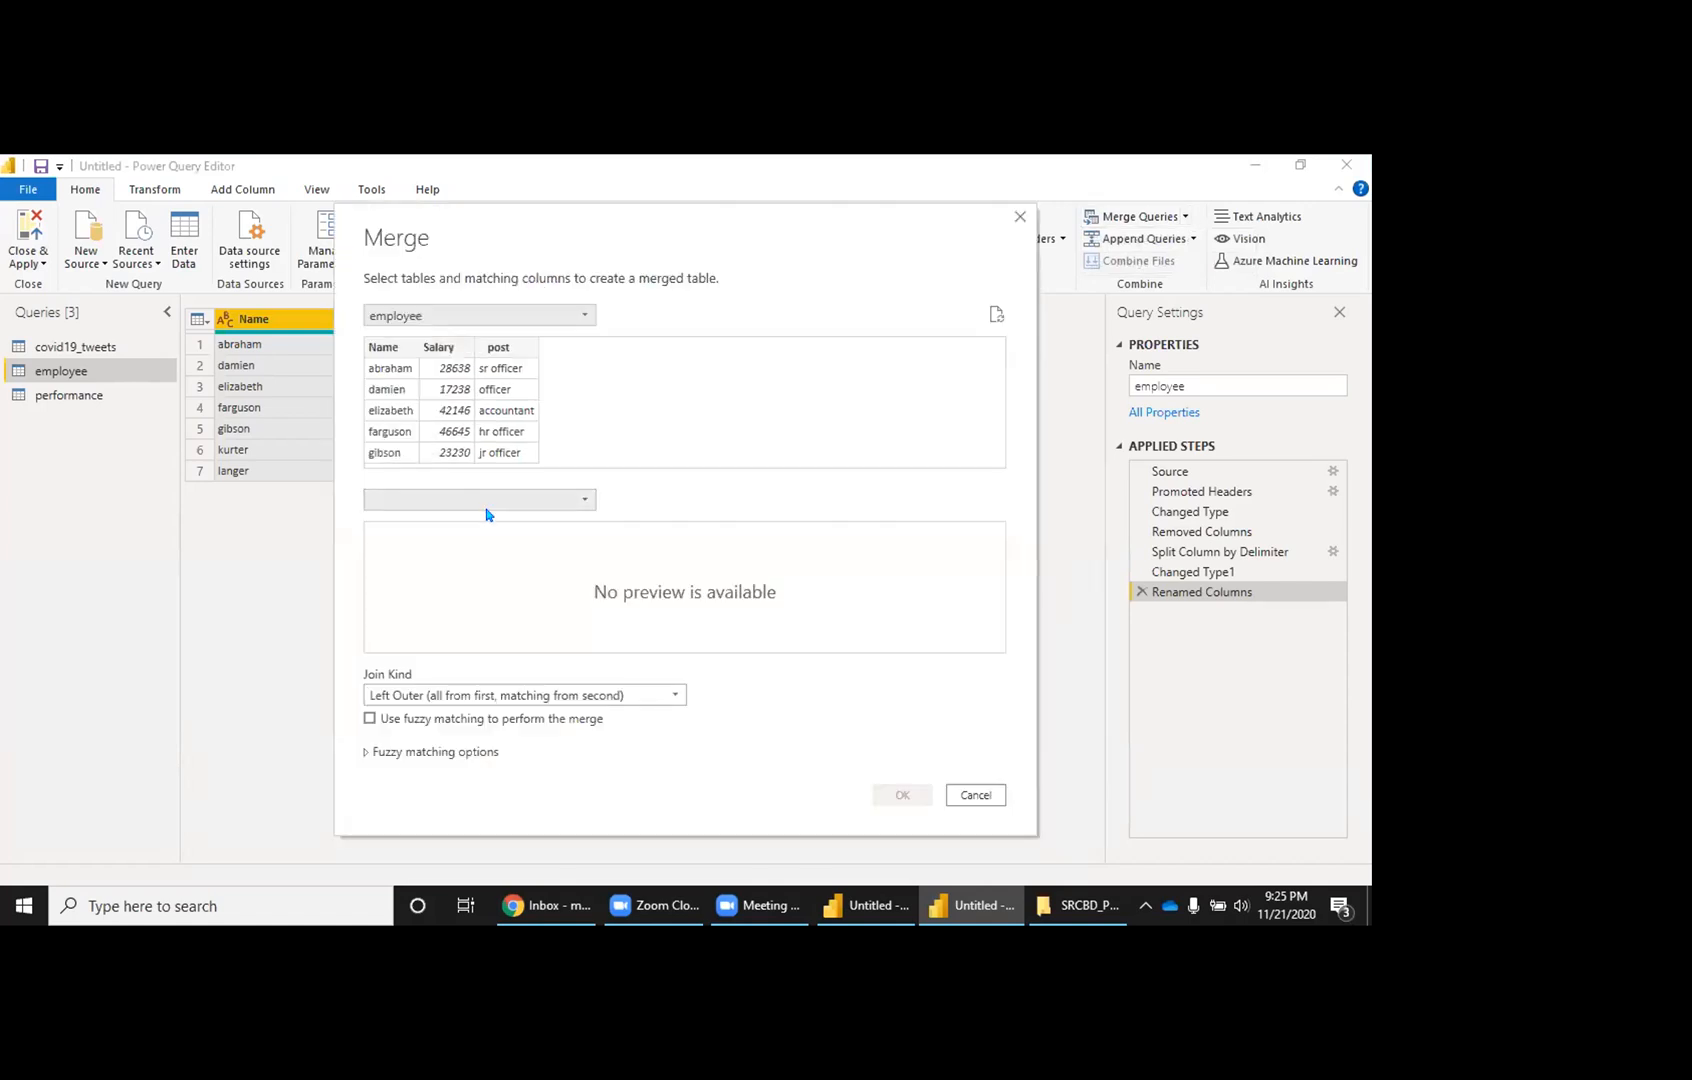
pyautogui.click(1019, 217)
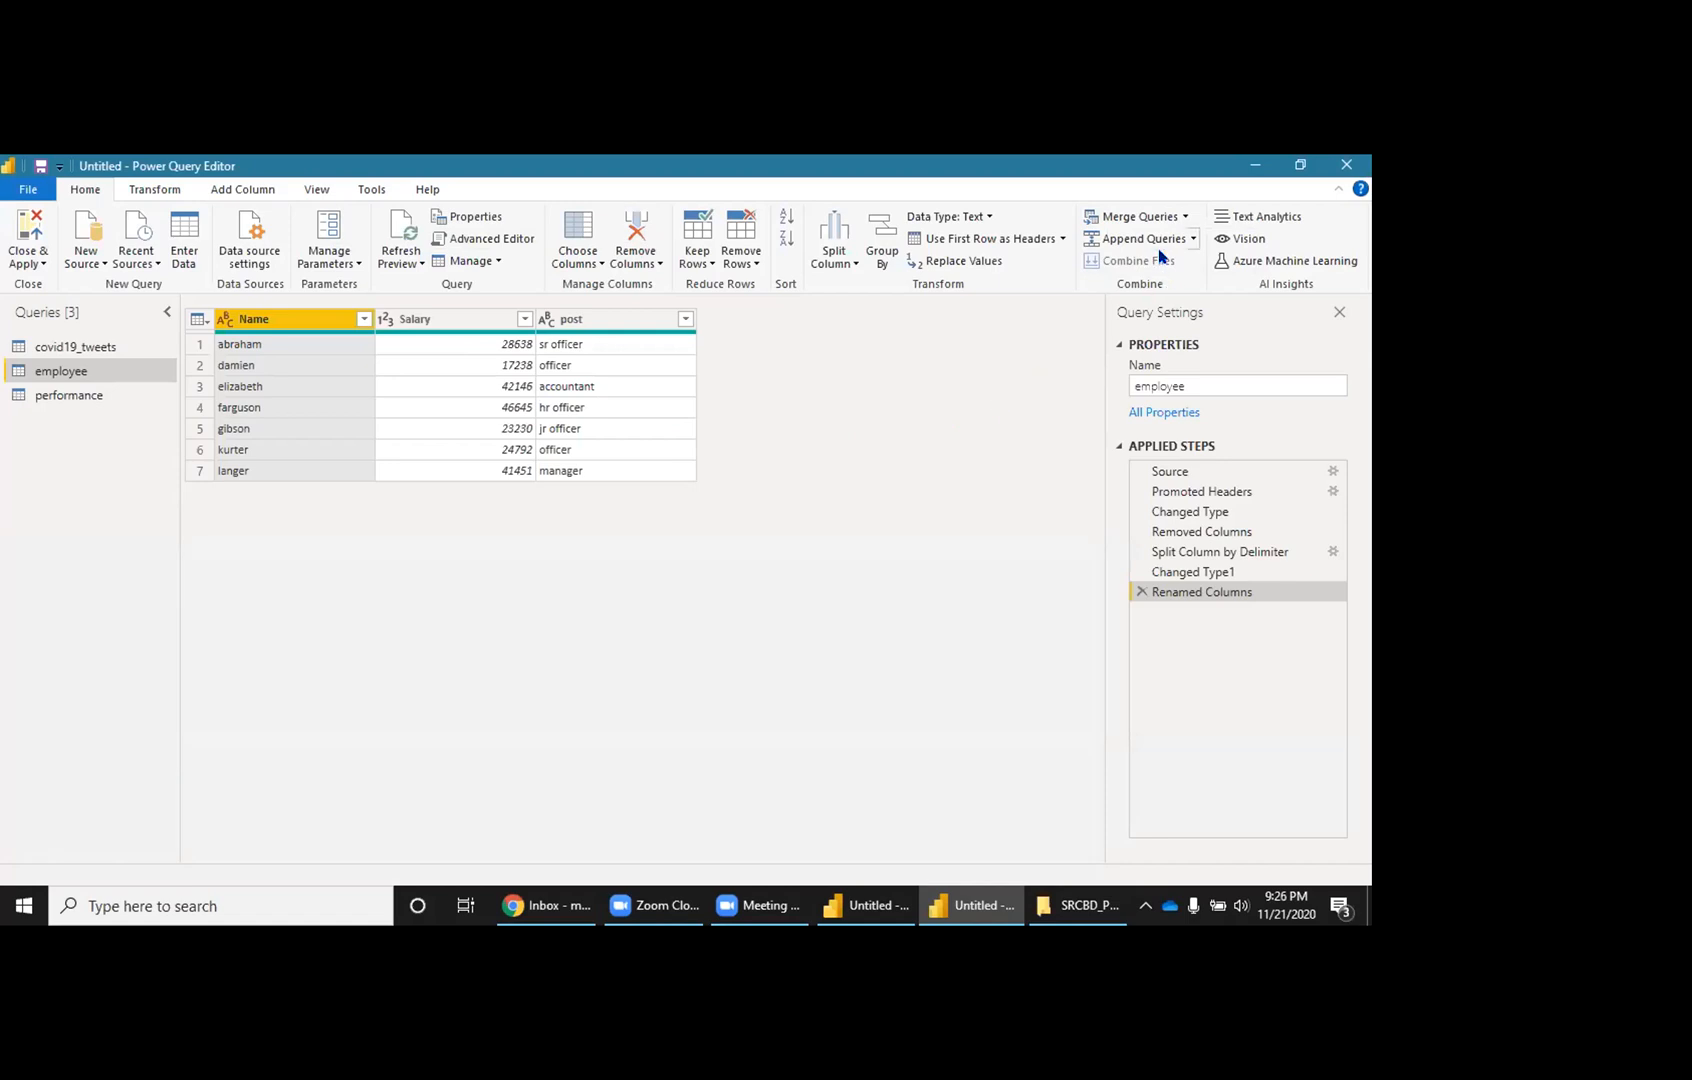
# Step: Cancel an Append Queries as New, then start a new merge with performance as second table
pyautogui.click(1192, 241)
pyautogui.click(1182, 276)
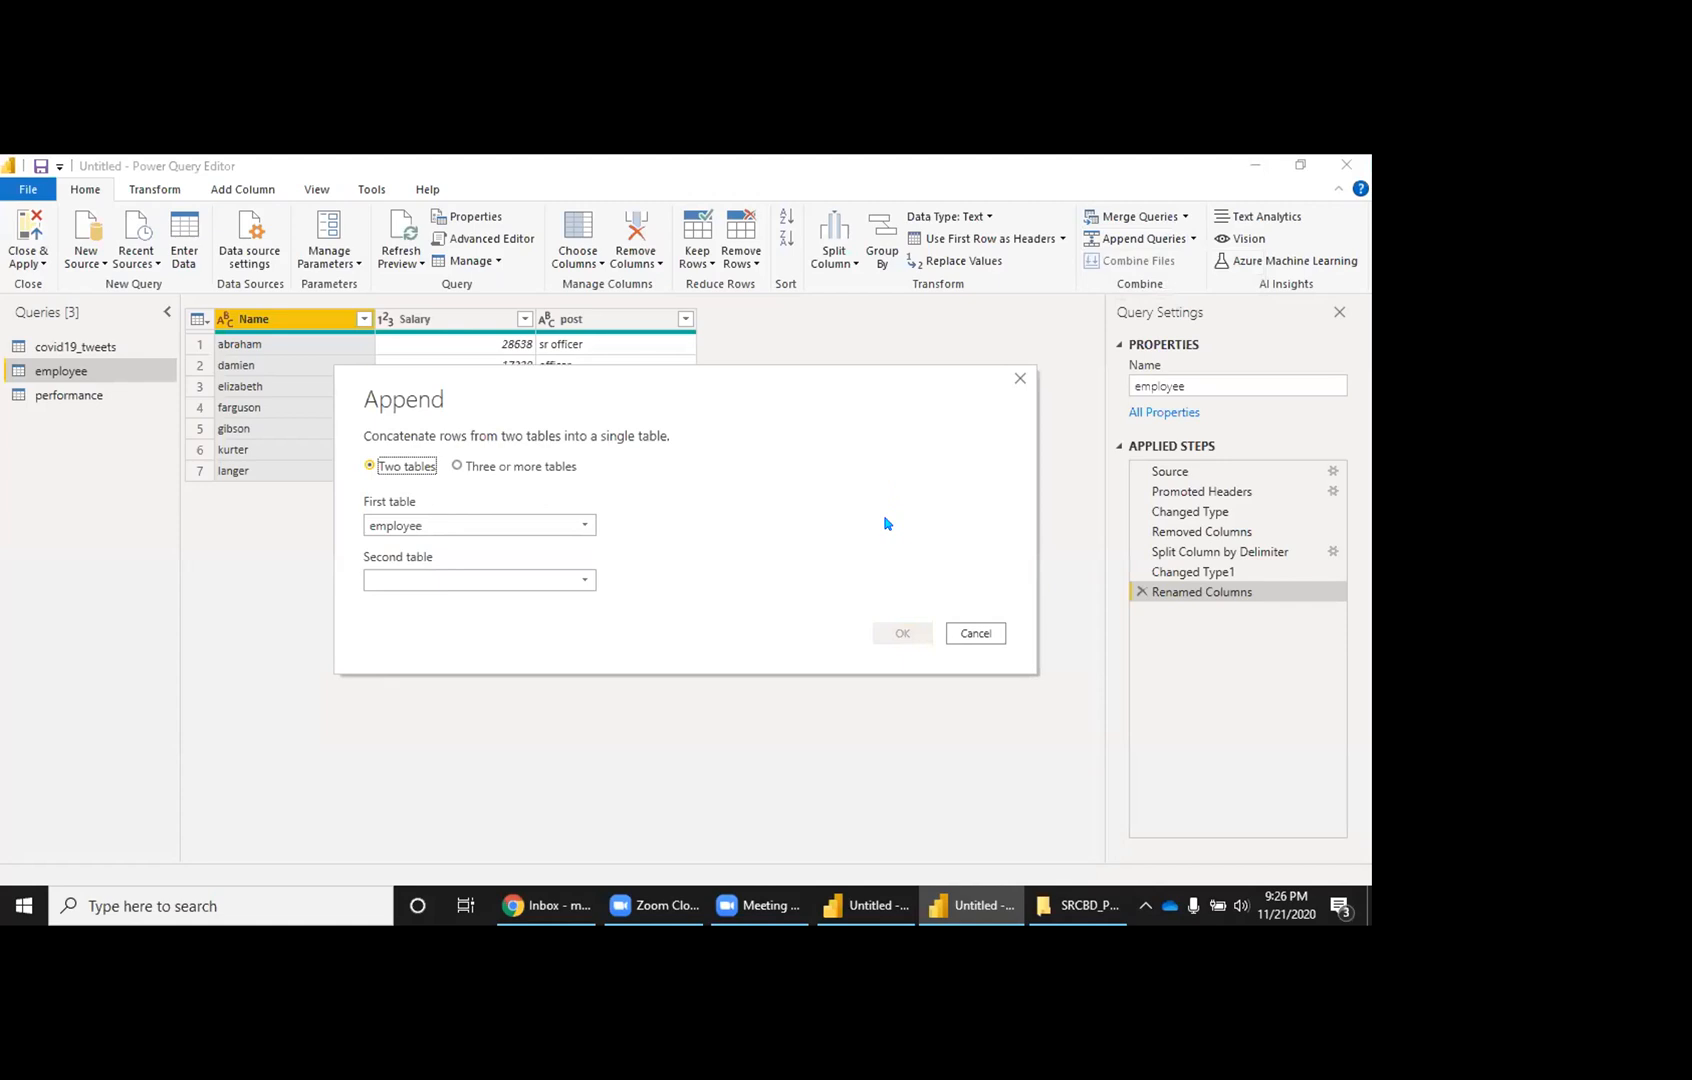
pyautogui.click(974, 632)
pyautogui.click(1184, 218)
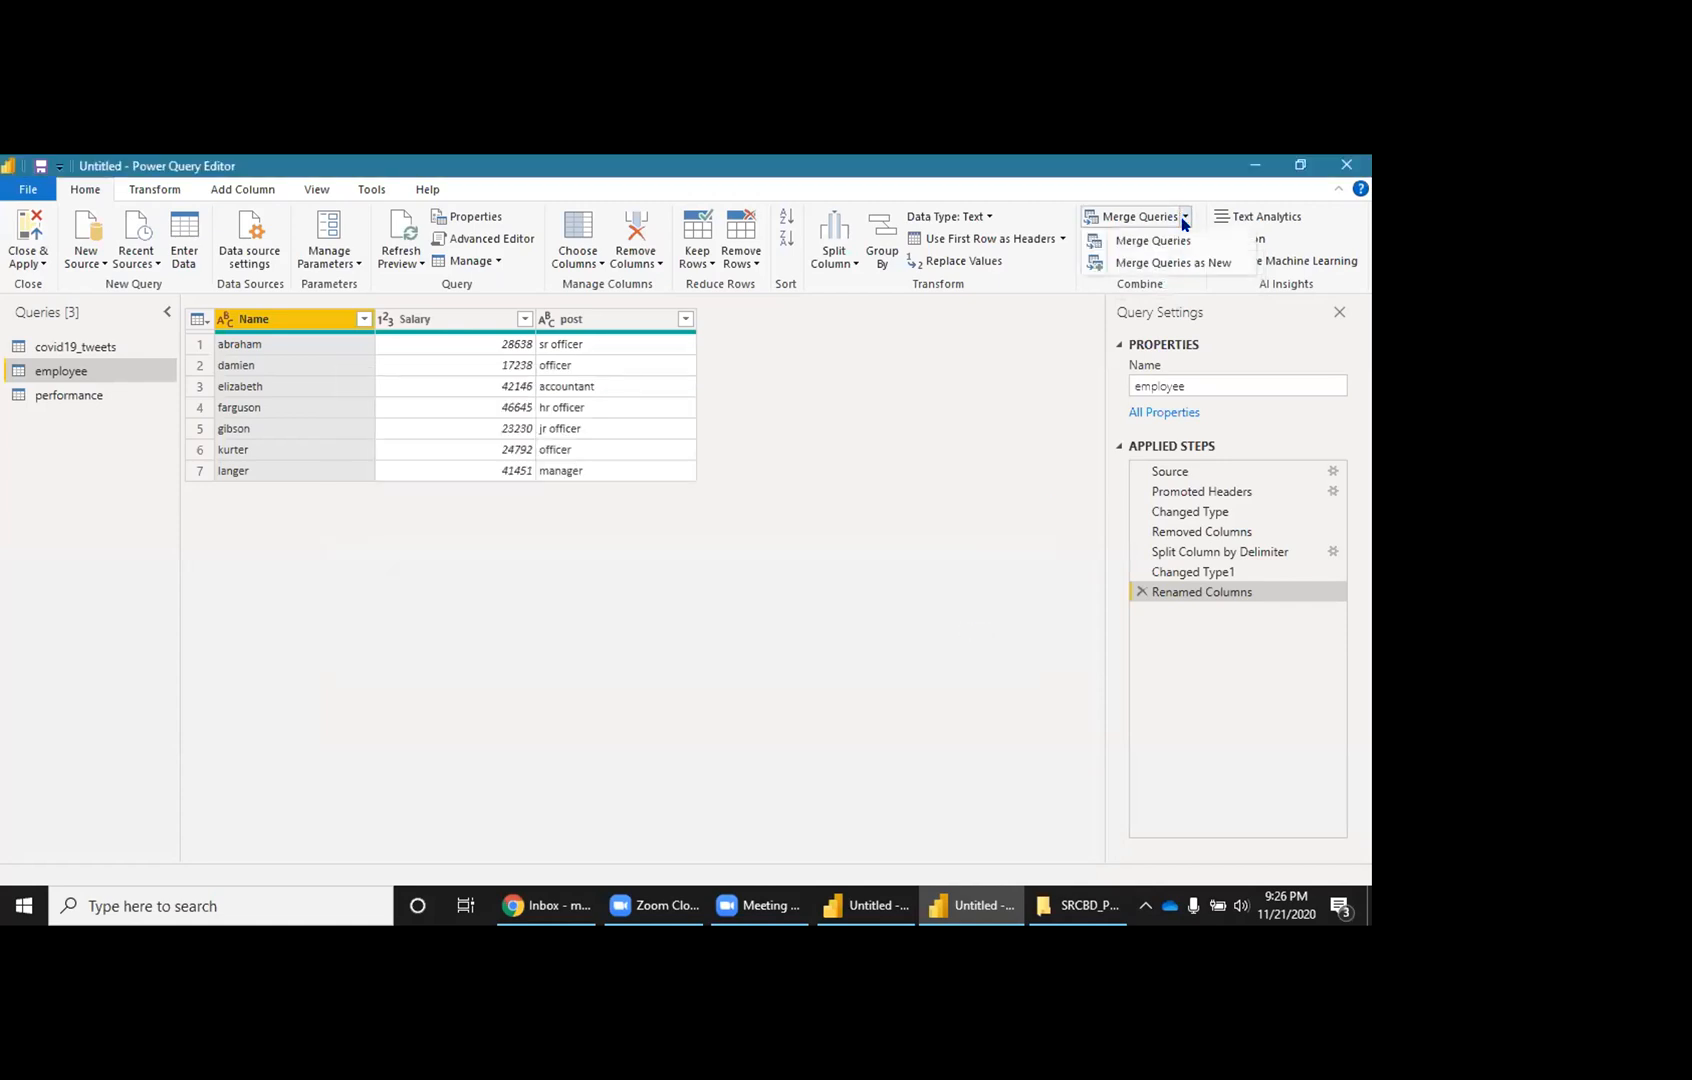
pyautogui.click(1192, 262)
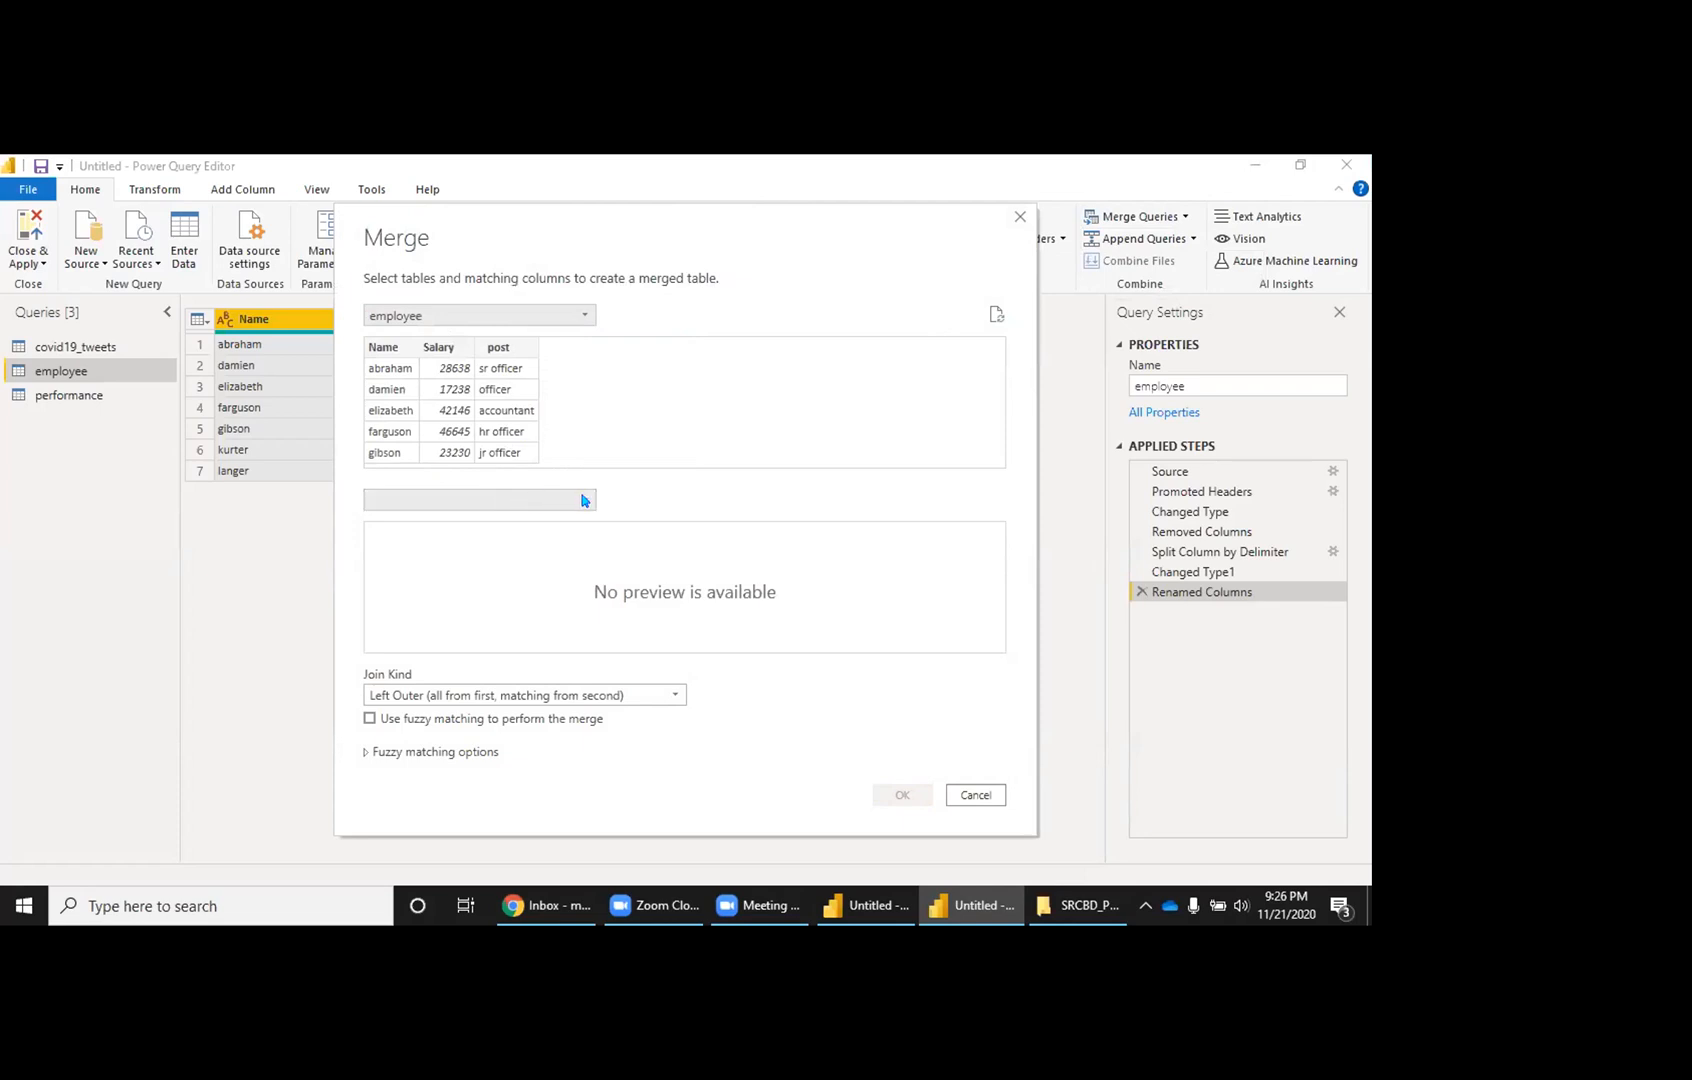
pyautogui.click(584, 499)
pyautogui.click(440, 563)
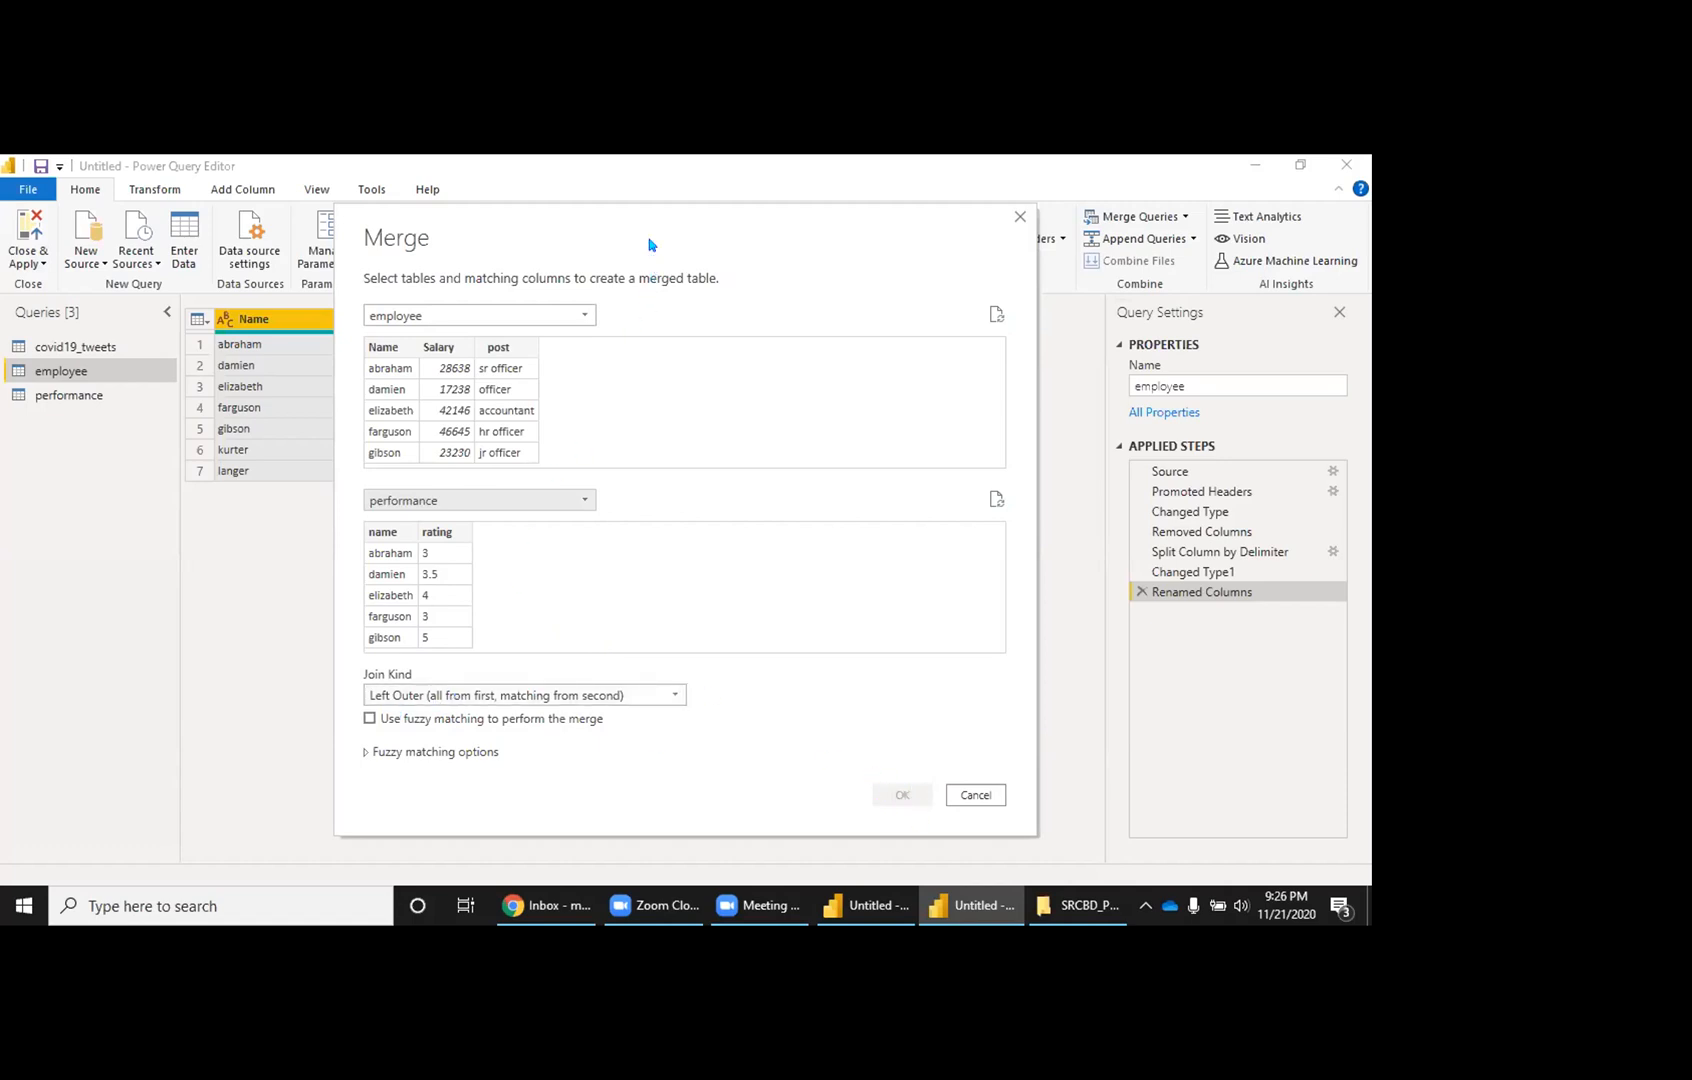
# Step: Inner-join employee Name to performance name and confirm, creating Merge1
pyautogui.moveTo(643, 214); pyautogui.dragTo(629, 174)
pyautogui.click(410, 652)
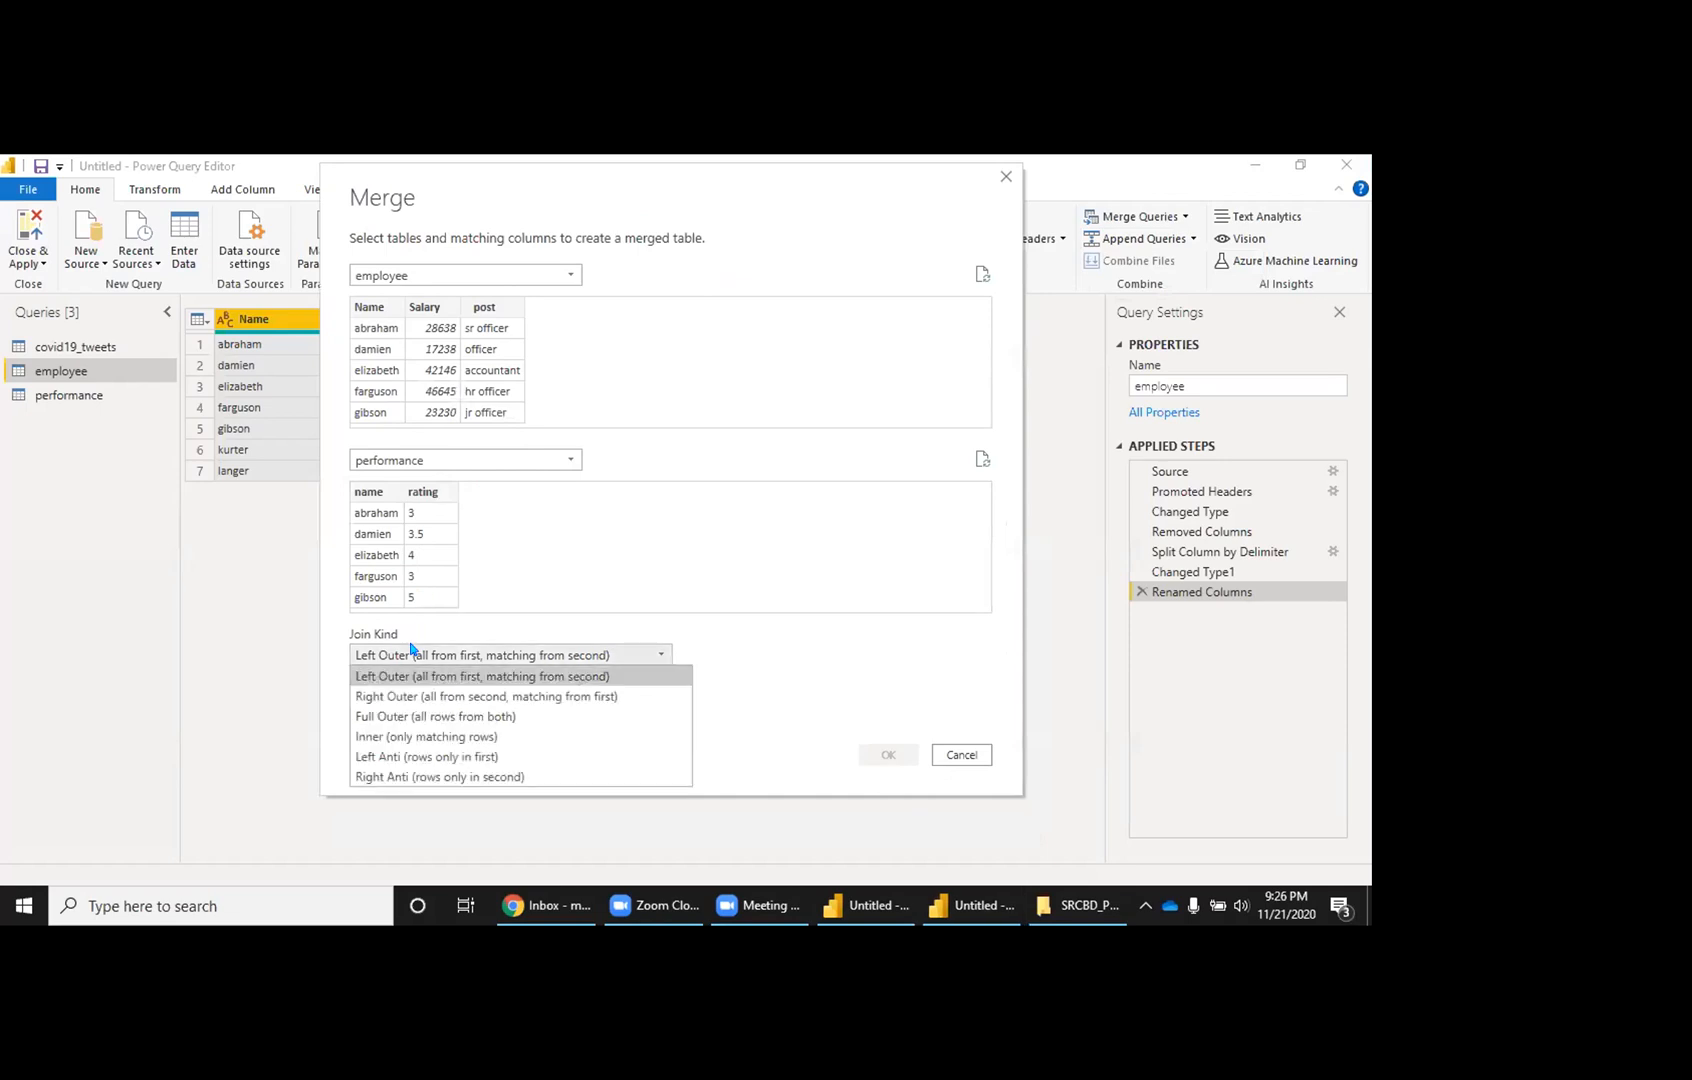
pyautogui.click(410, 737)
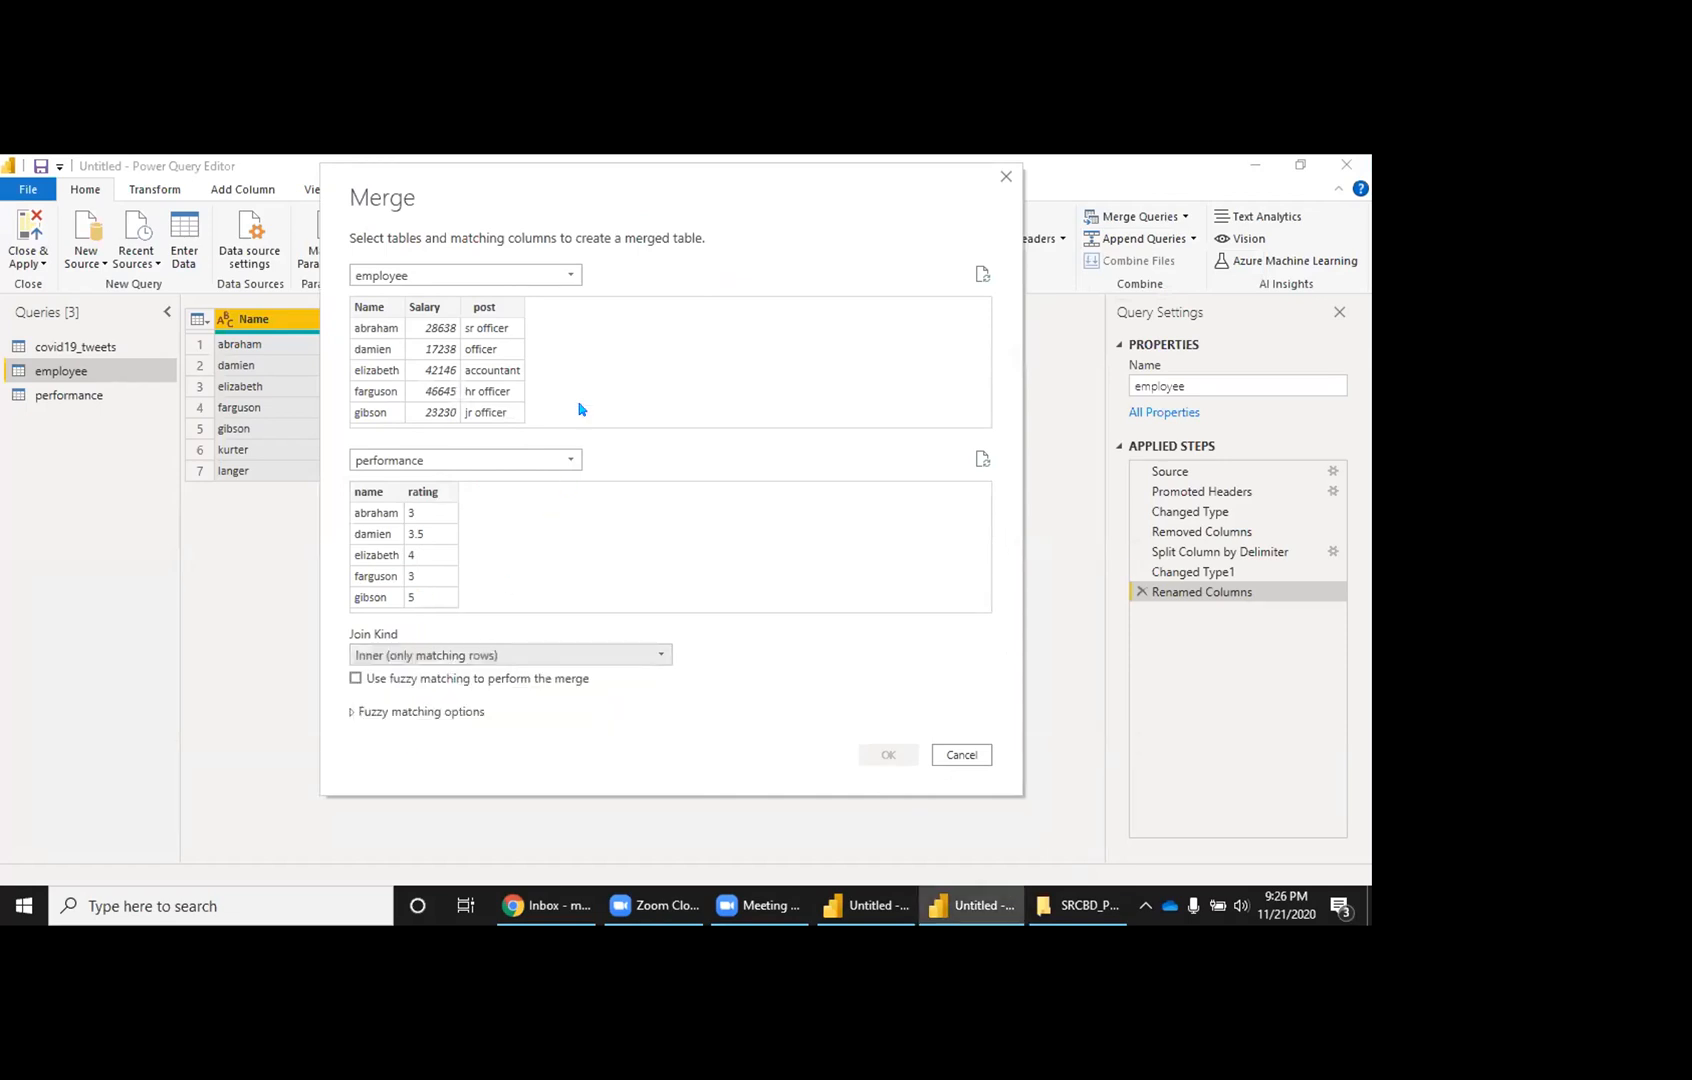
pyautogui.click(378, 346)
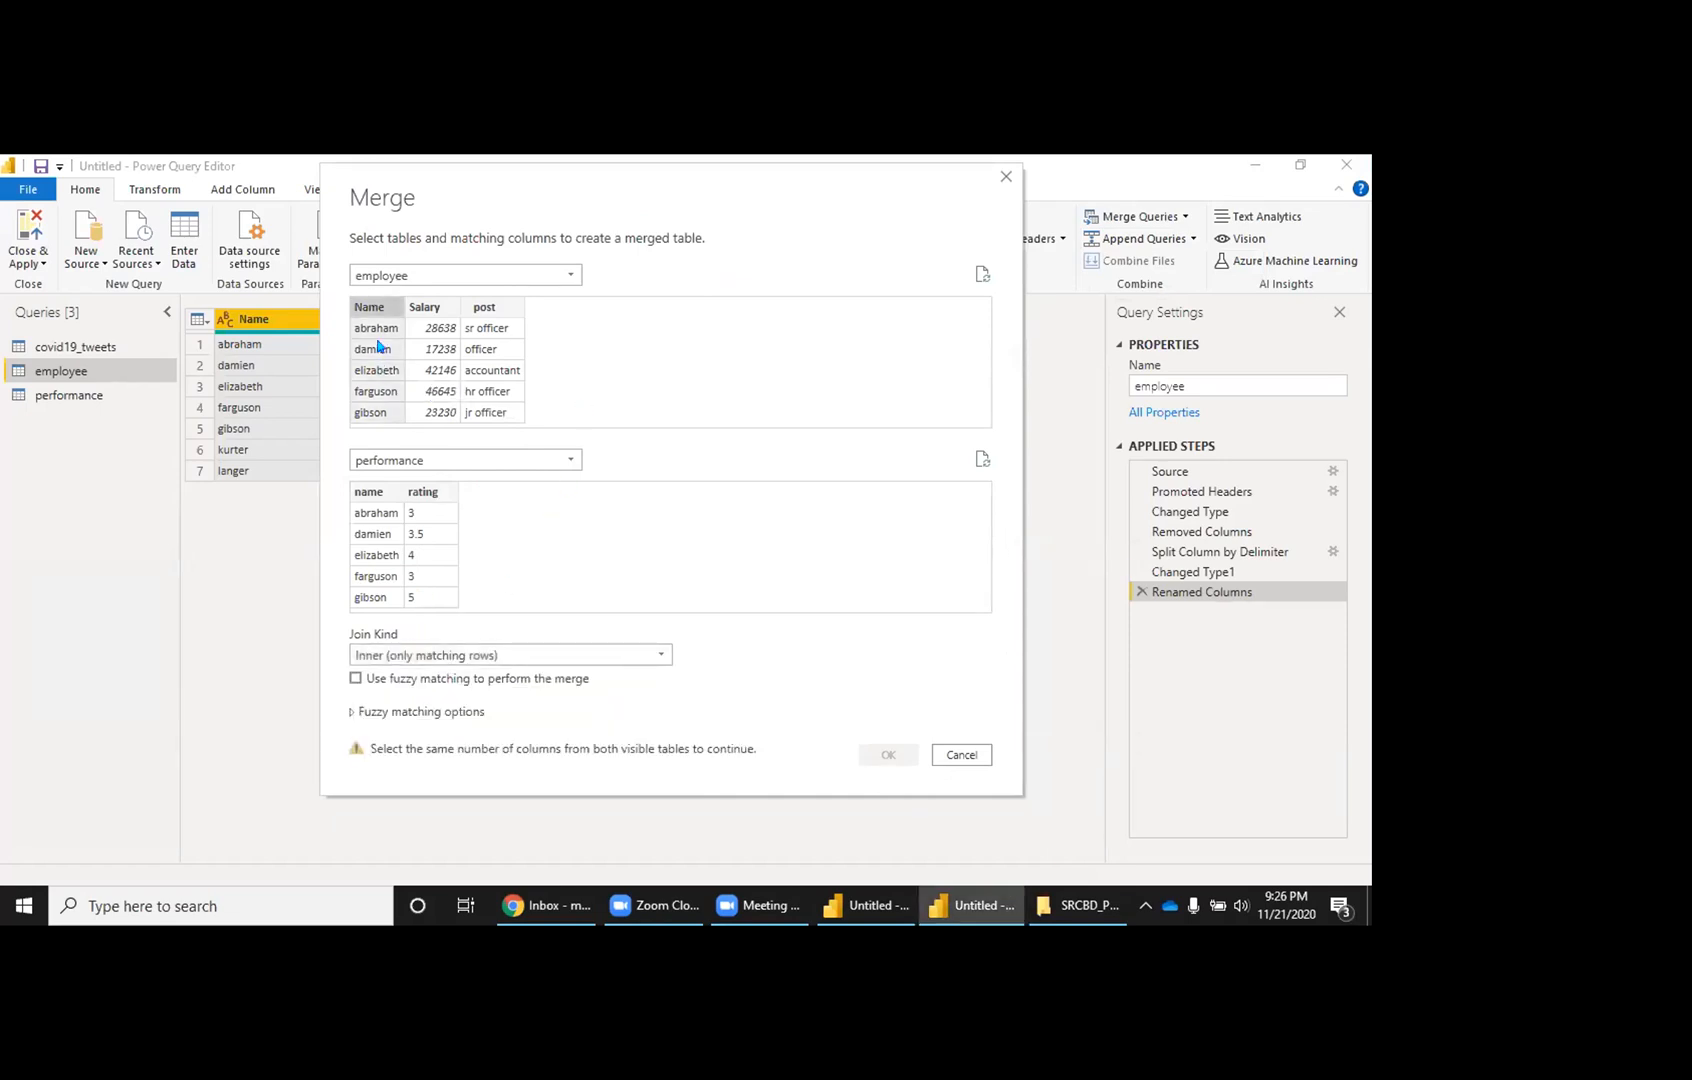
pyautogui.click(373, 500)
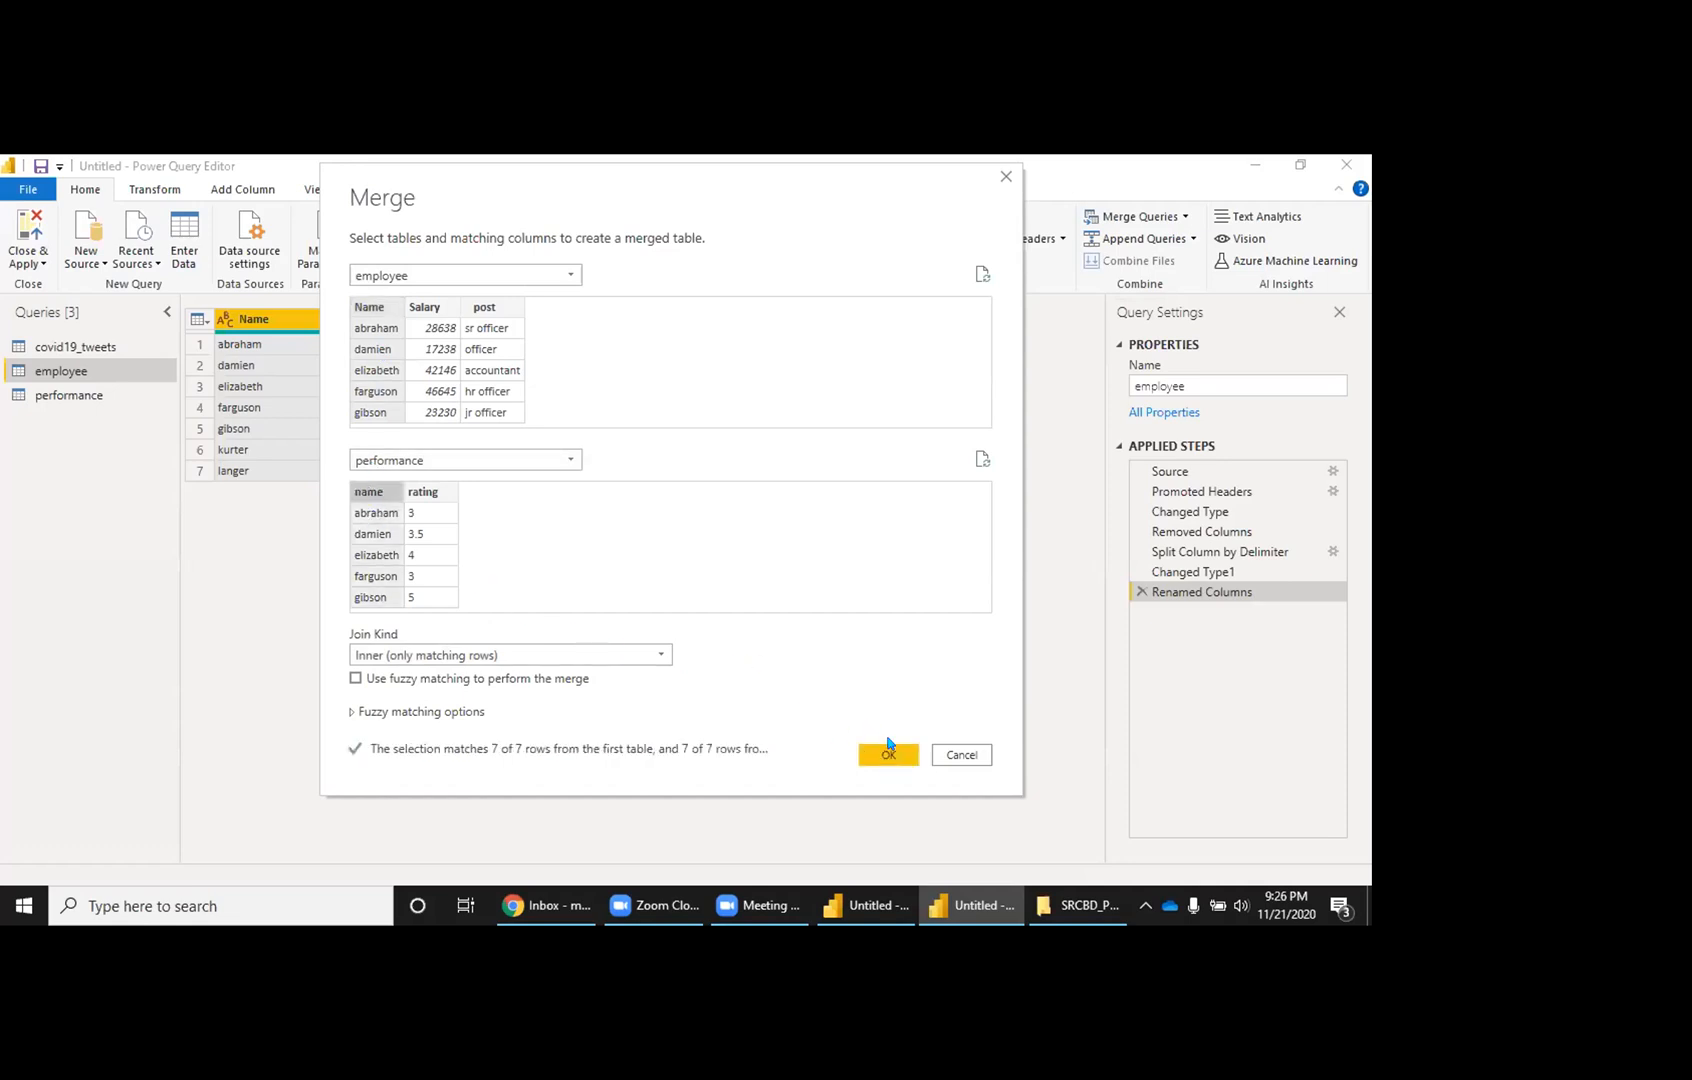
pyautogui.click(352, 711)
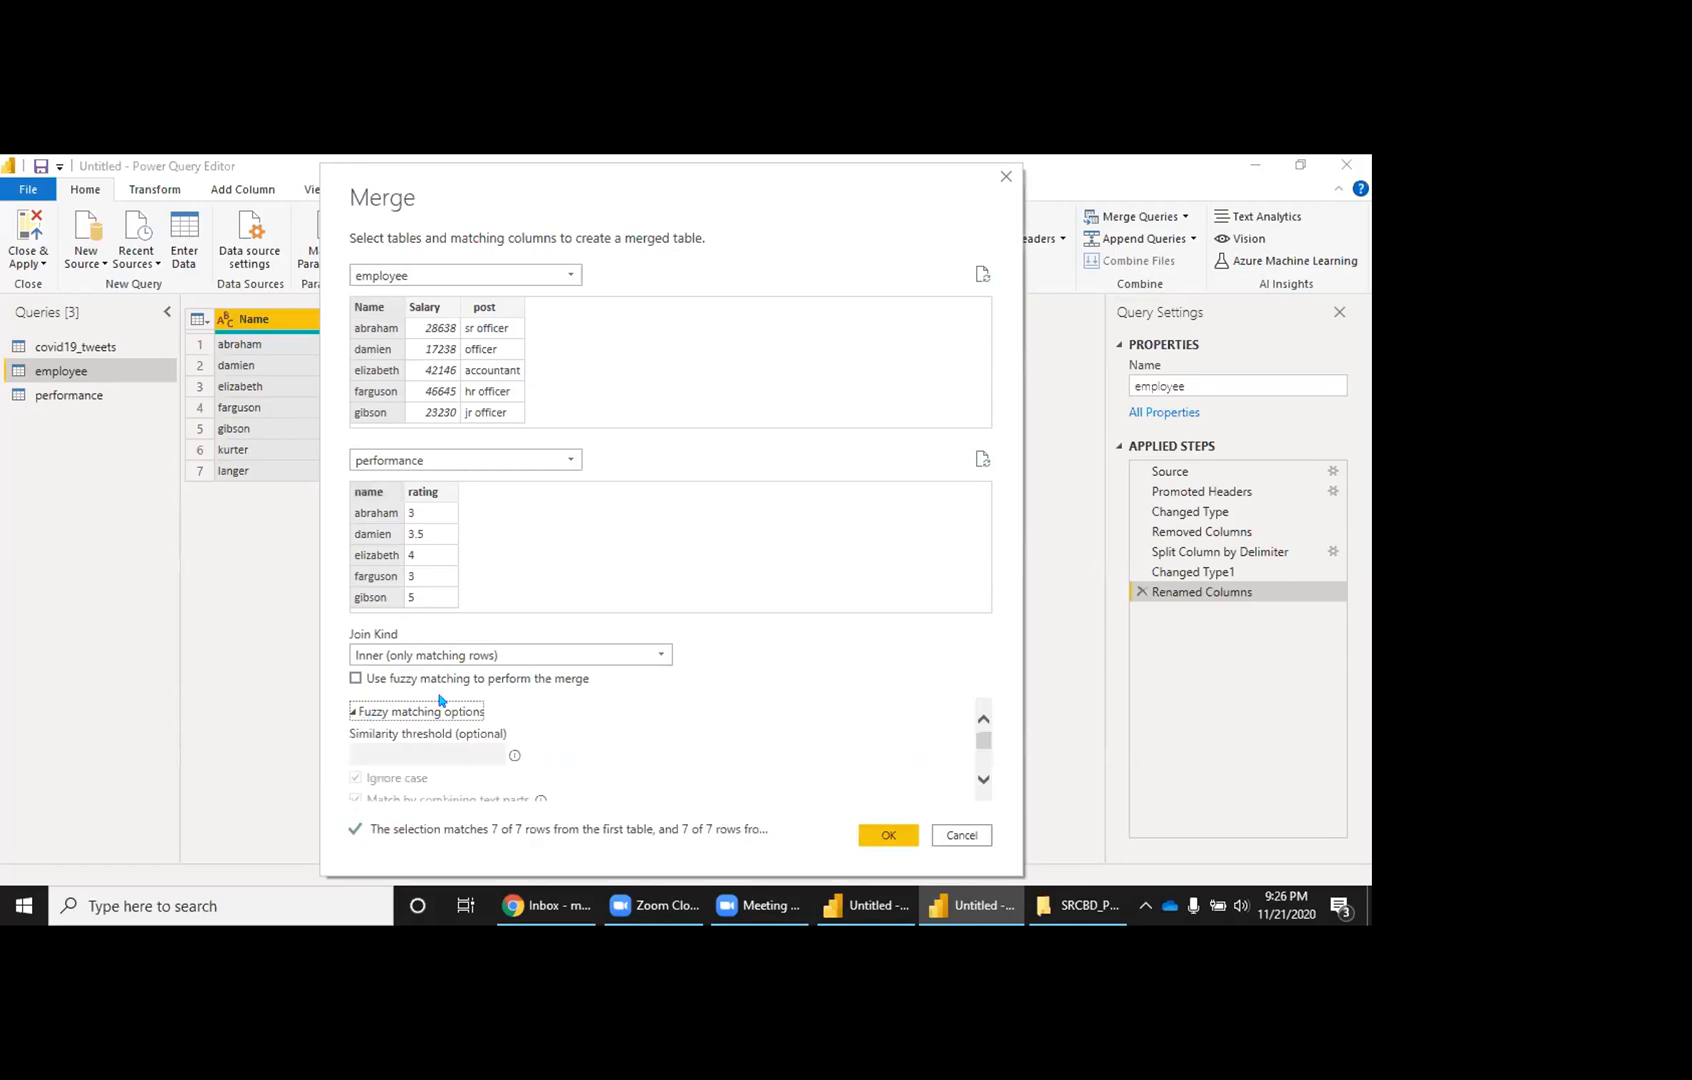
pyautogui.scroll(-3, 440, 705)
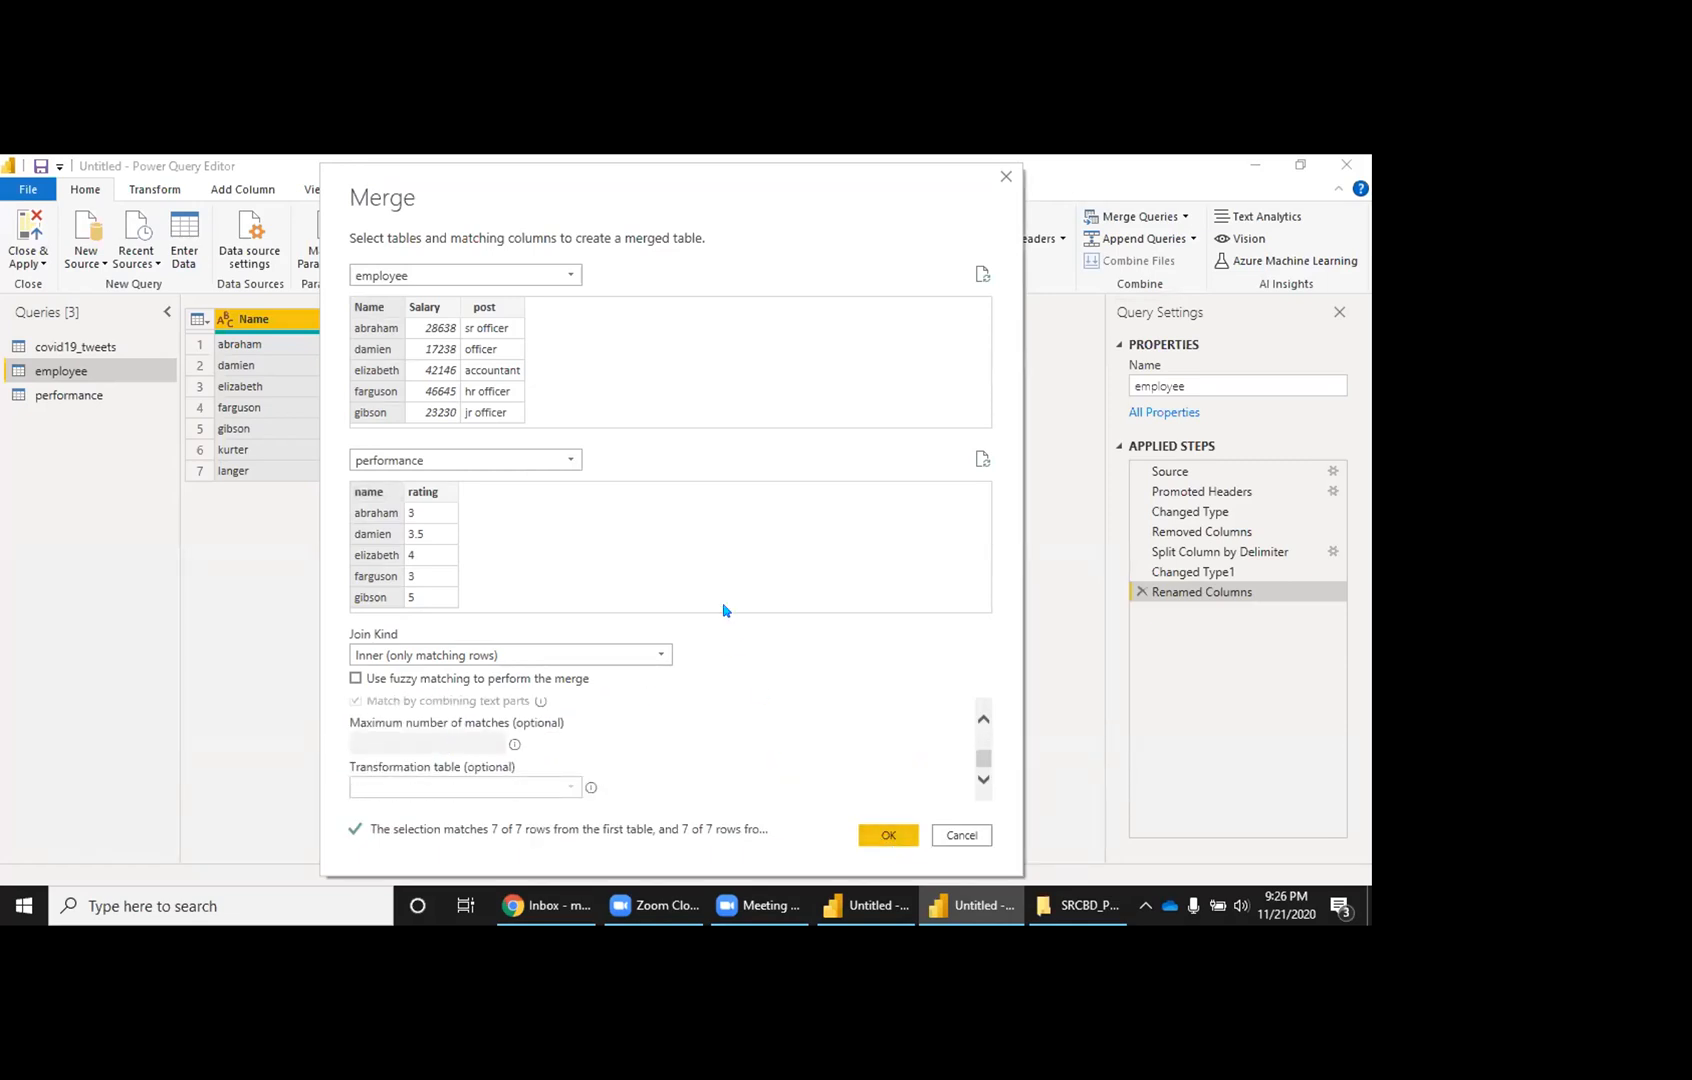
pyautogui.click(866, 830)
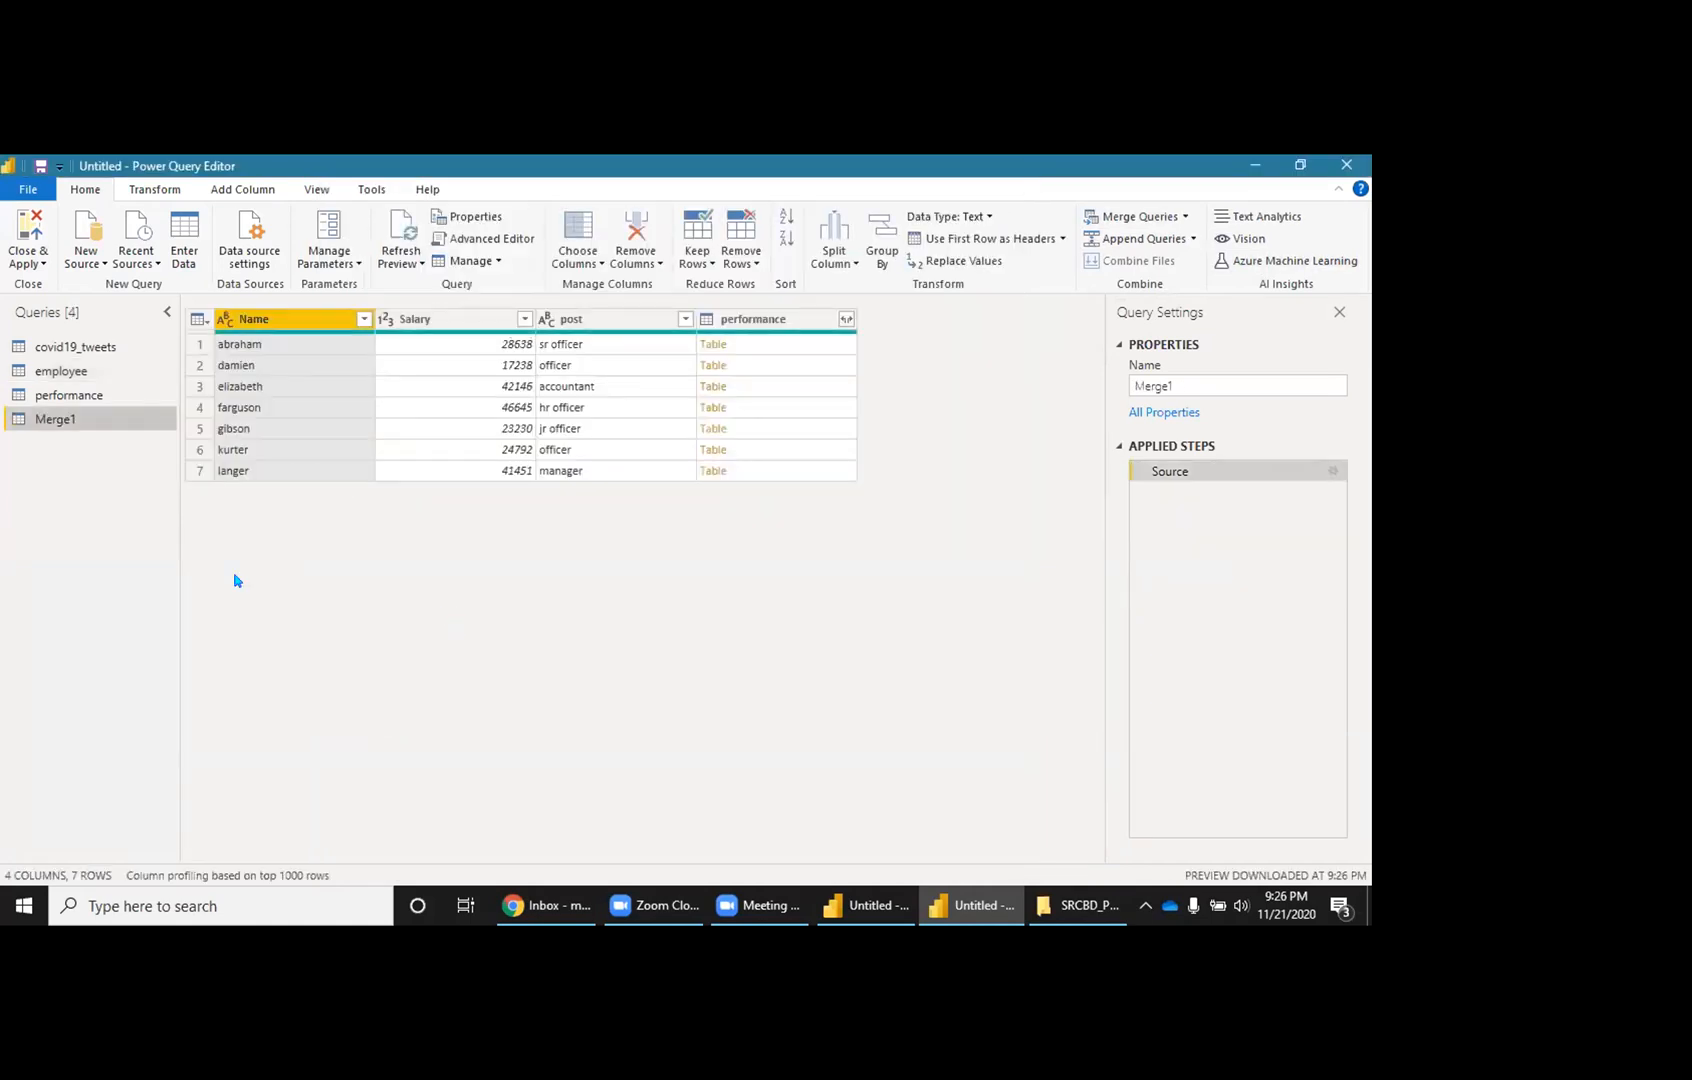
# Step: Rename Merge1 to 'Combine' and preview abraham's nested performance table
pyautogui.doubleClick(83, 418)
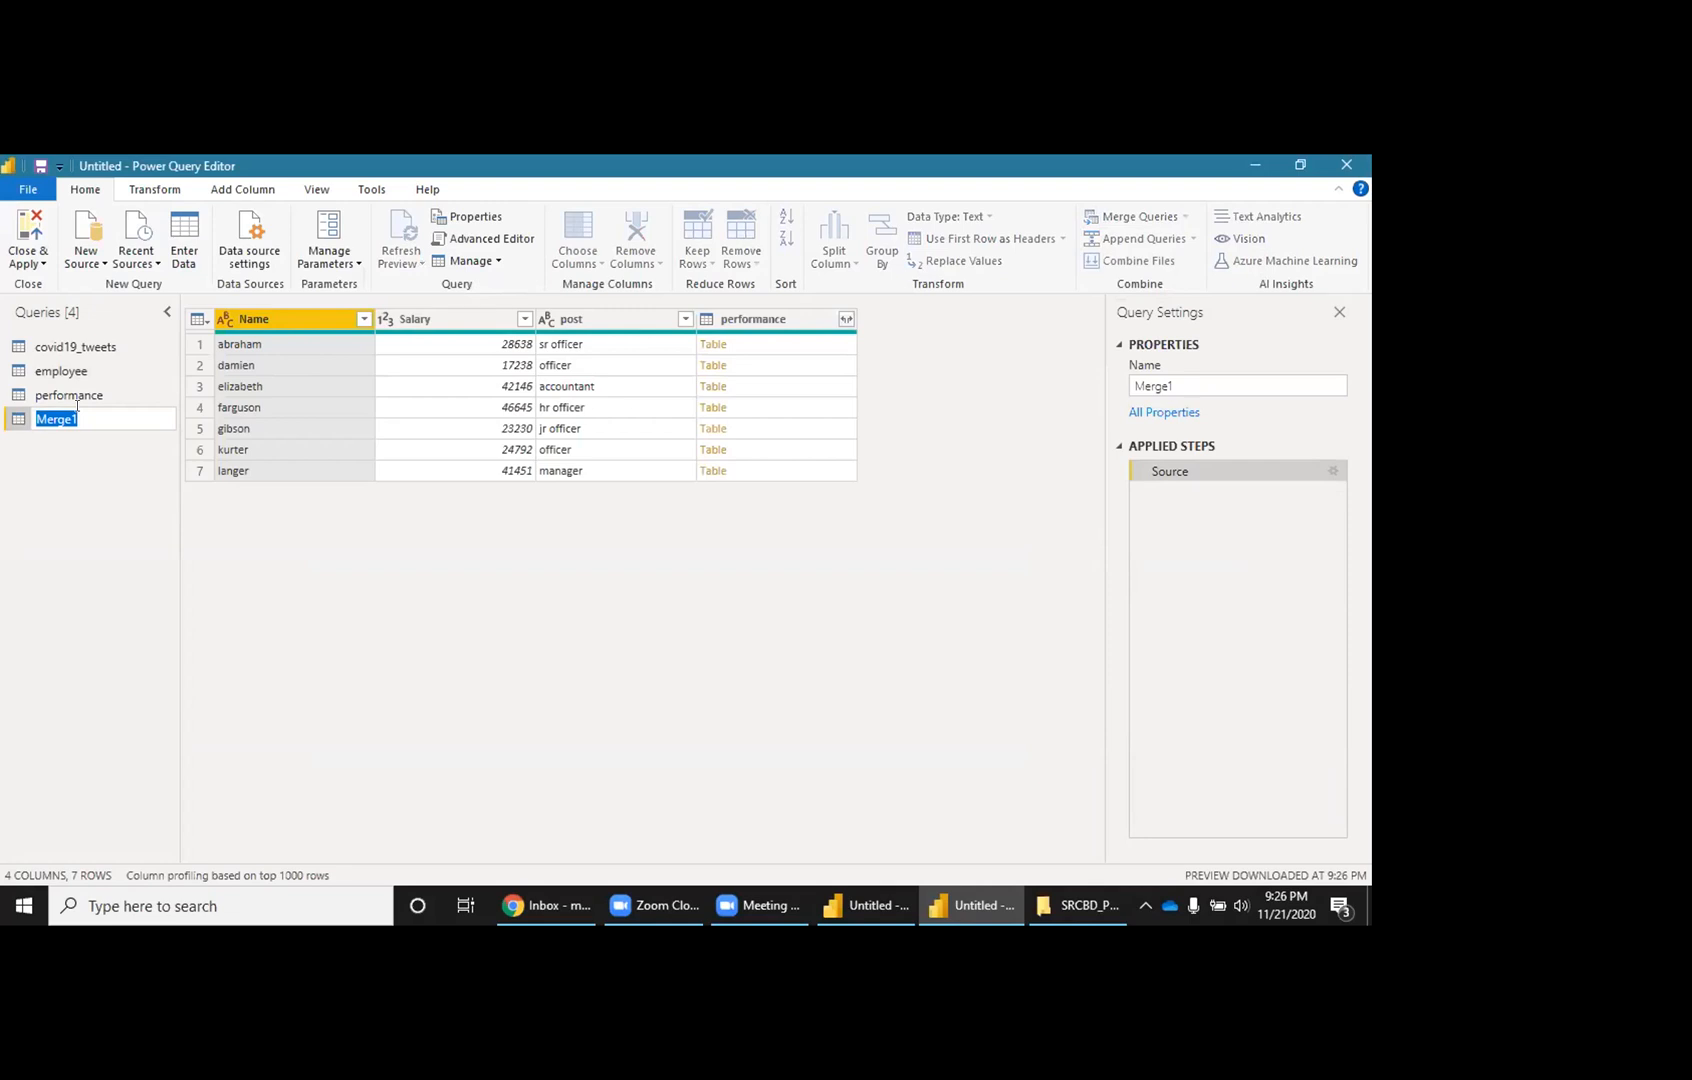
pyautogui.write('Combine')
pyautogui.press('Return')
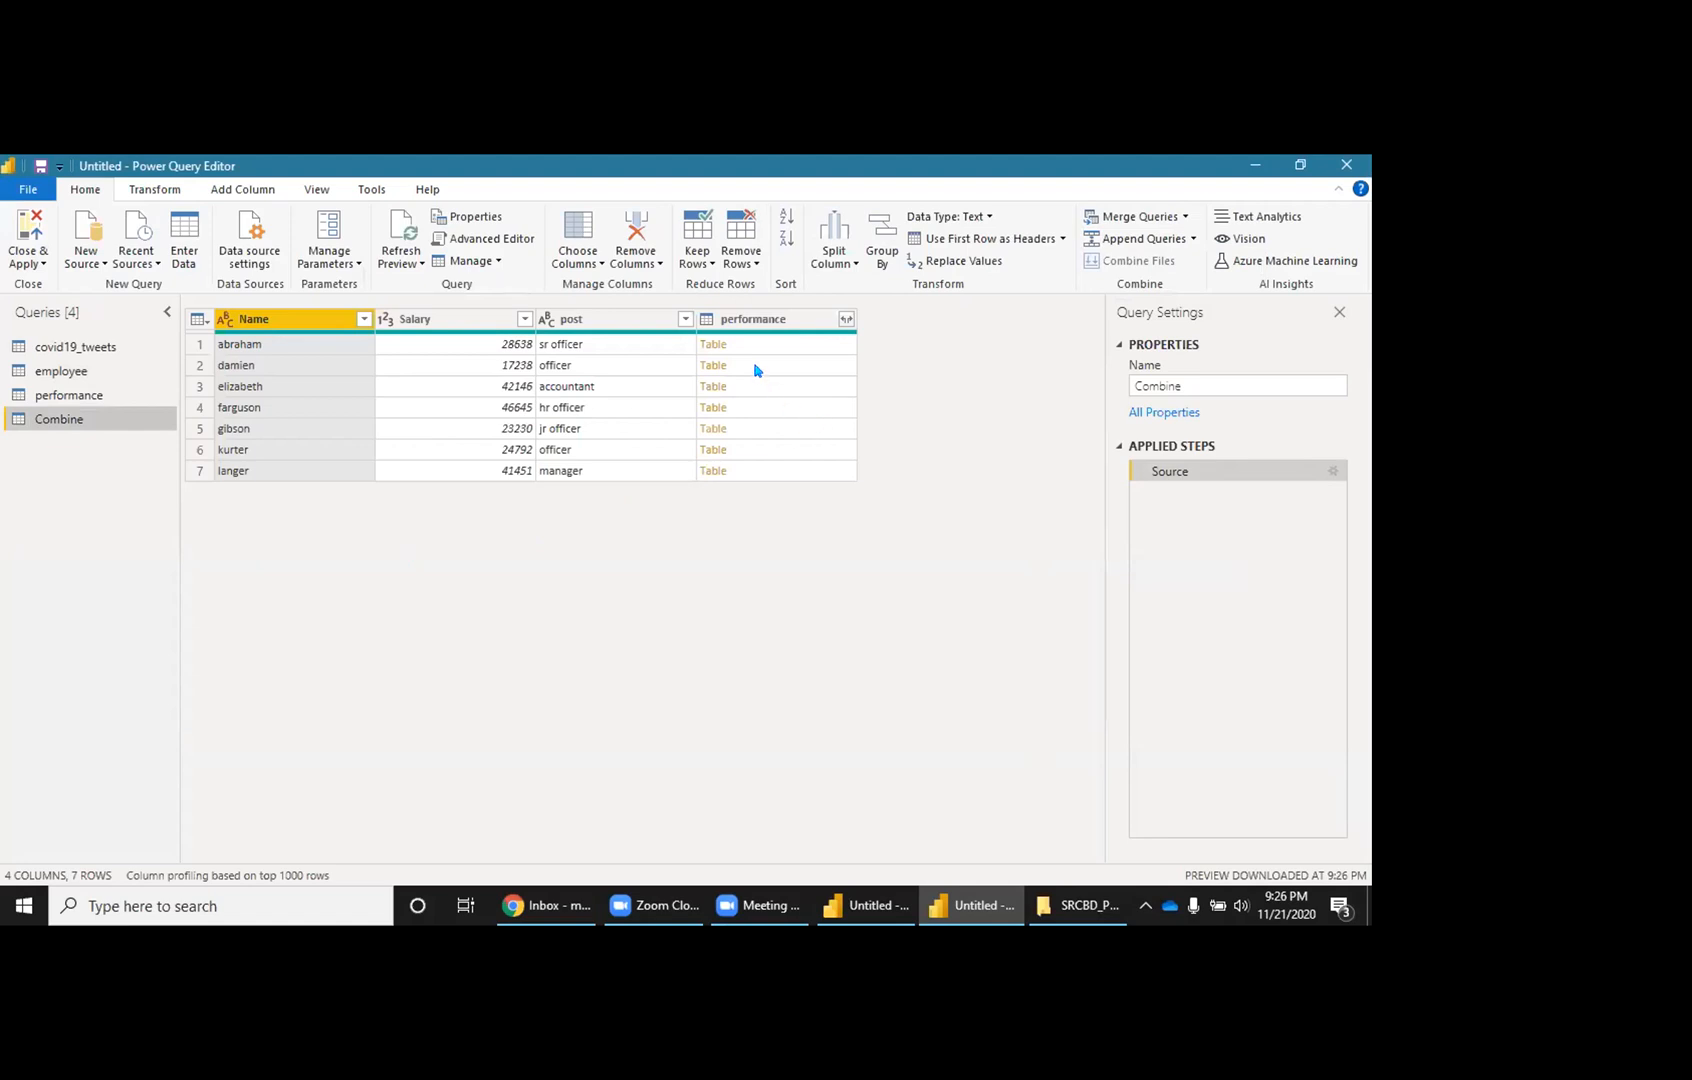
pyautogui.click(744, 354)
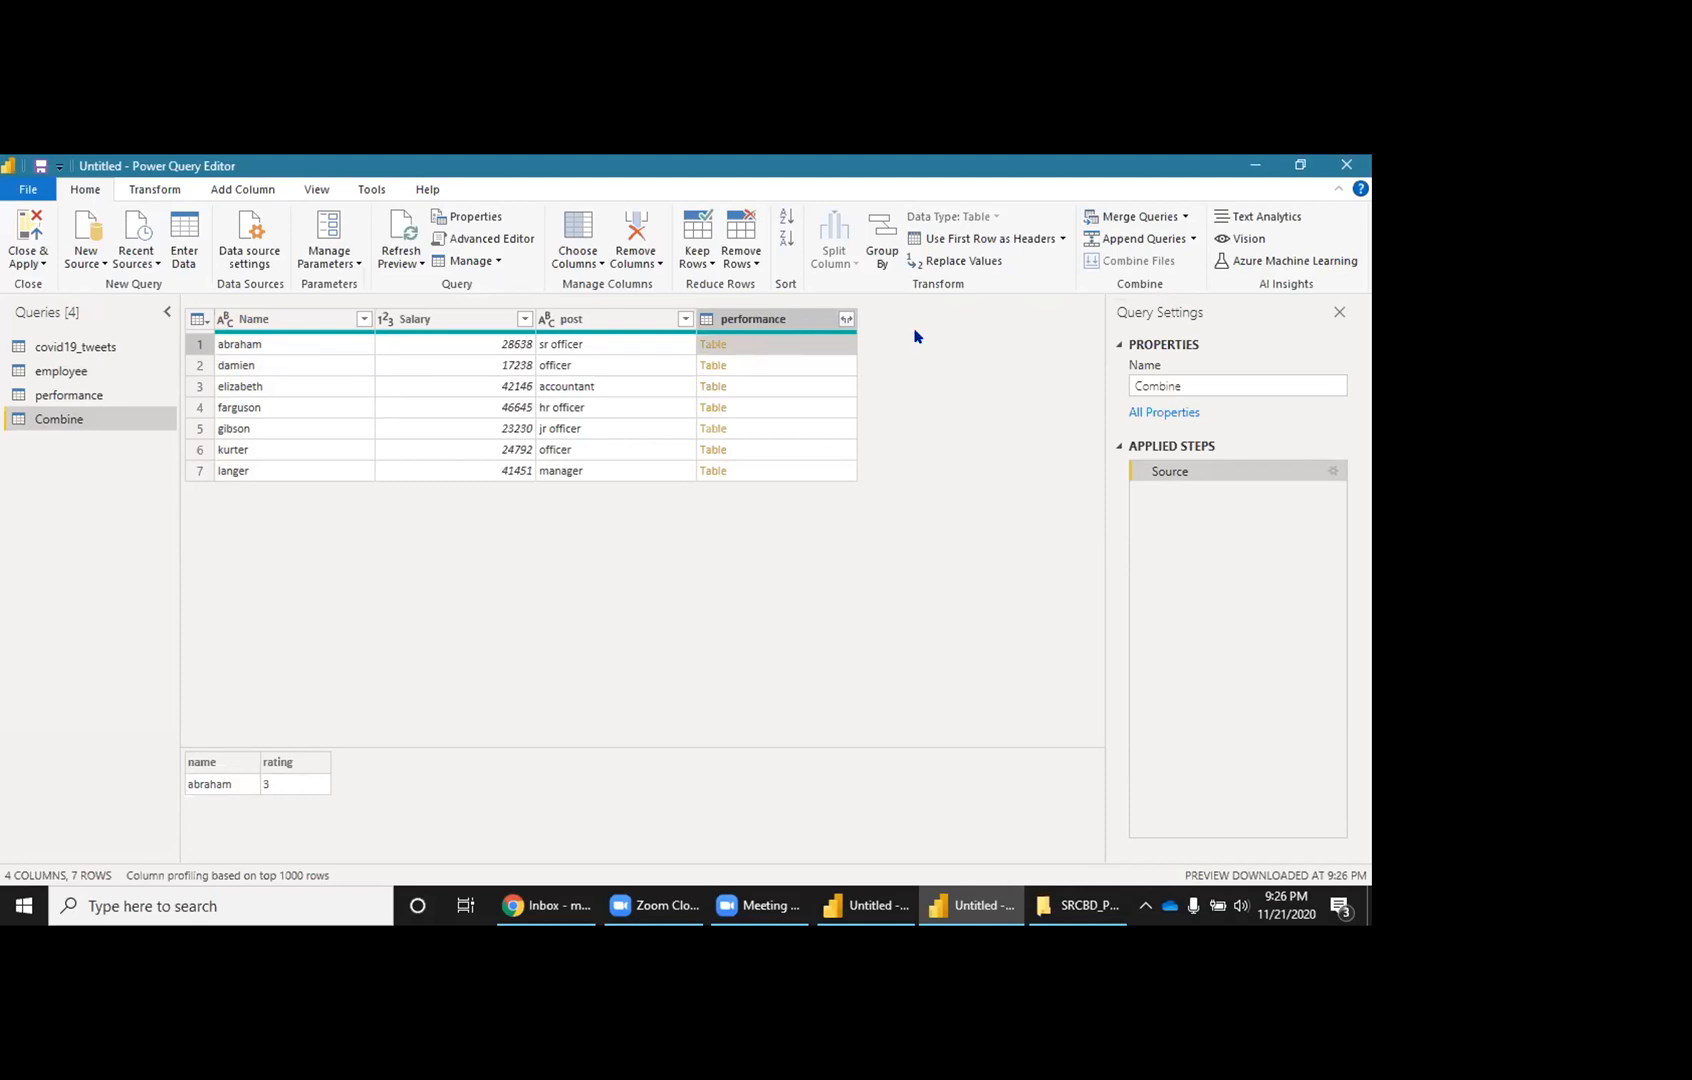
# Step: Expand the performance column with only rating selected, leaving name out
pyautogui.click(846, 319)
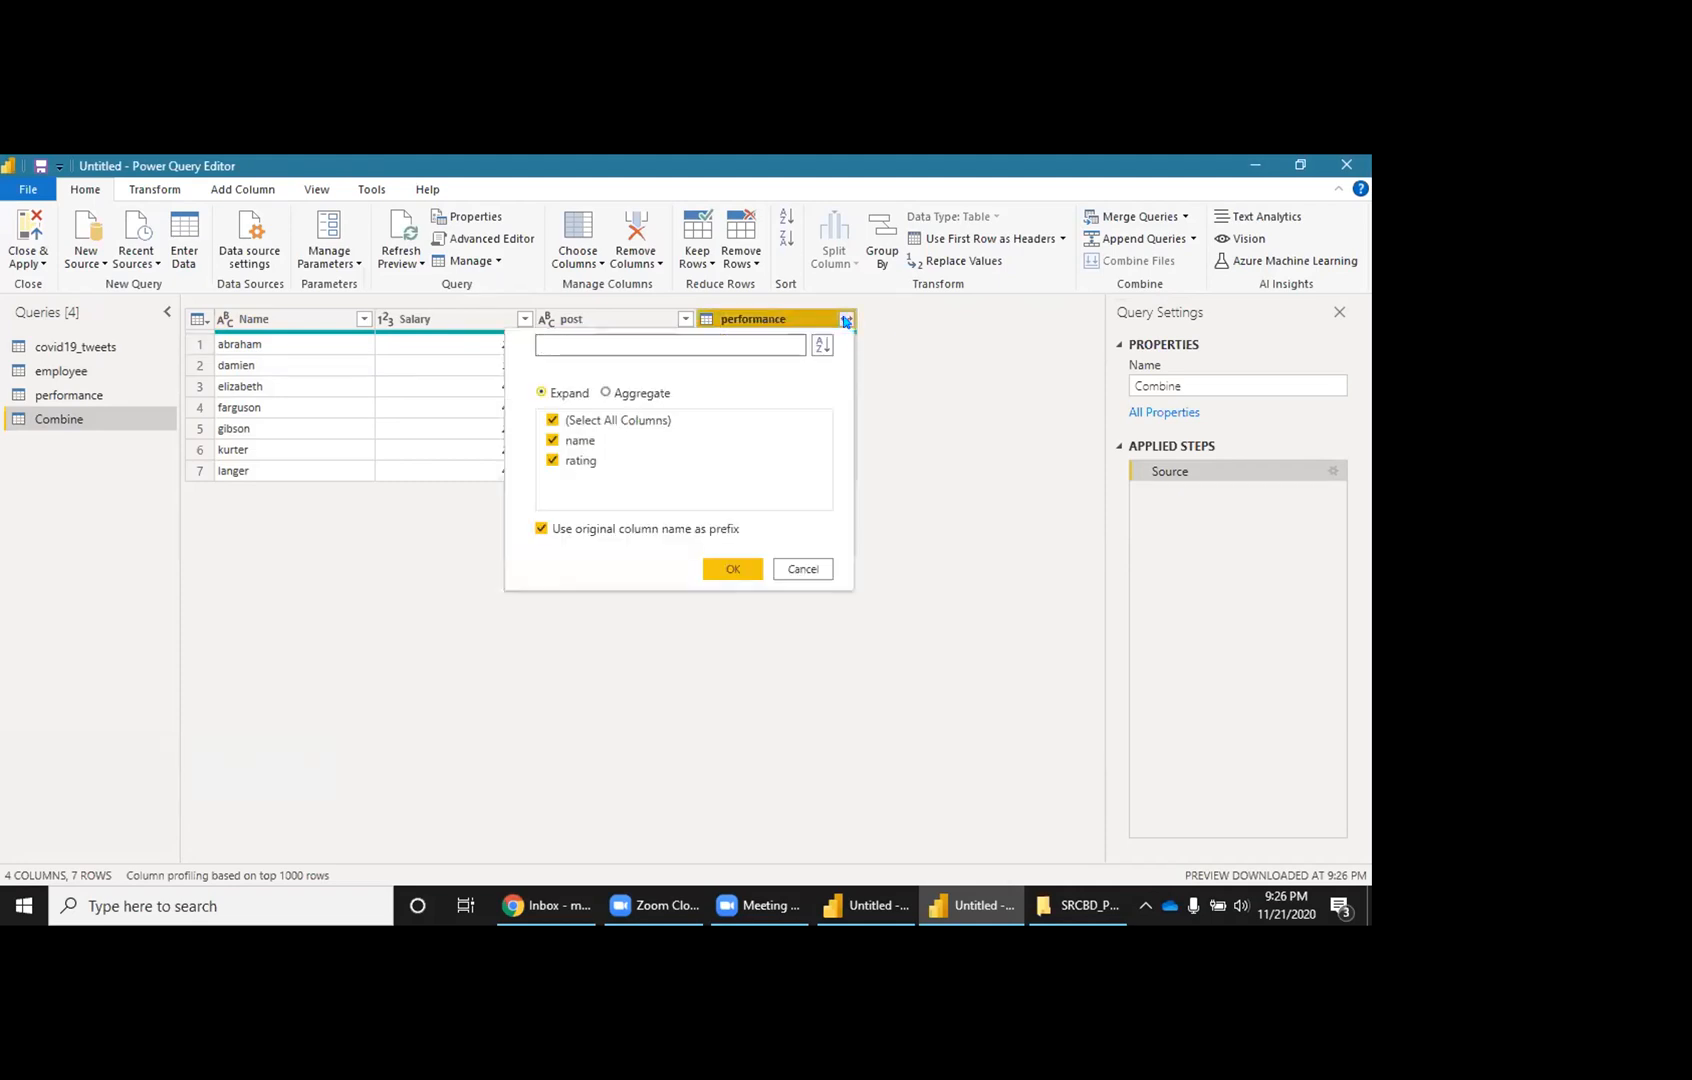
pyautogui.click(554, 441)
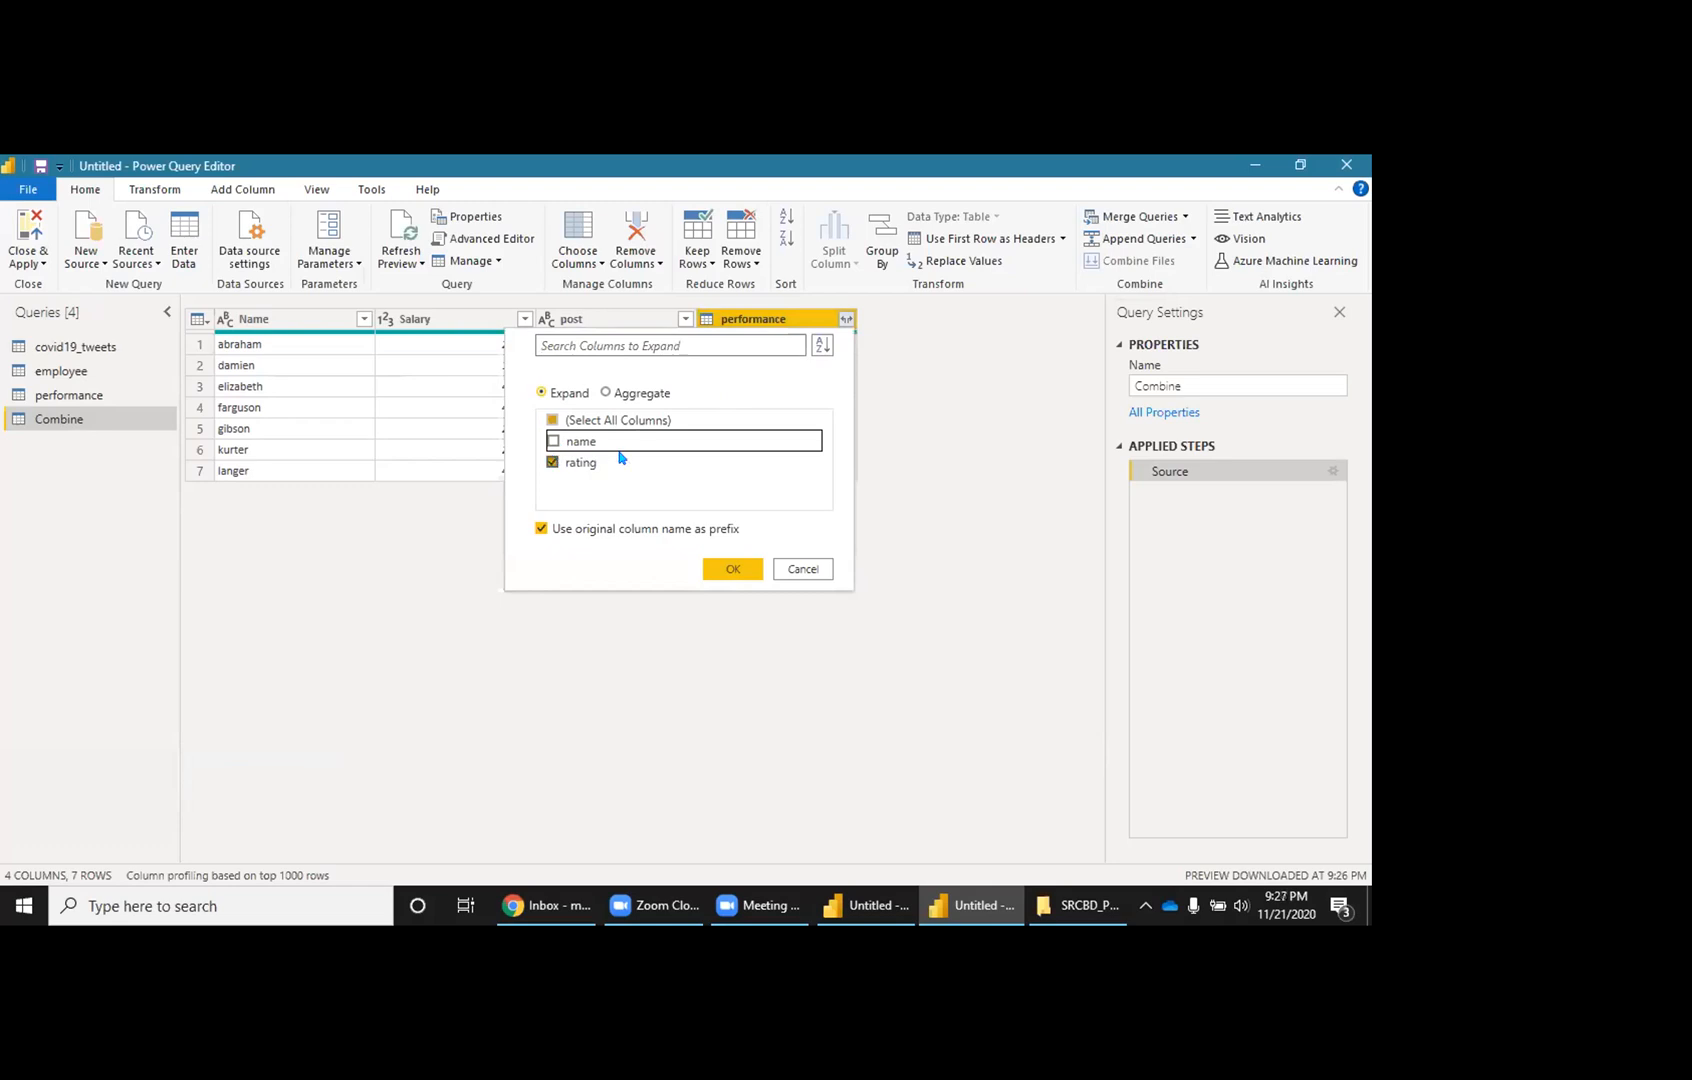
pyautogui.click(754, 567)
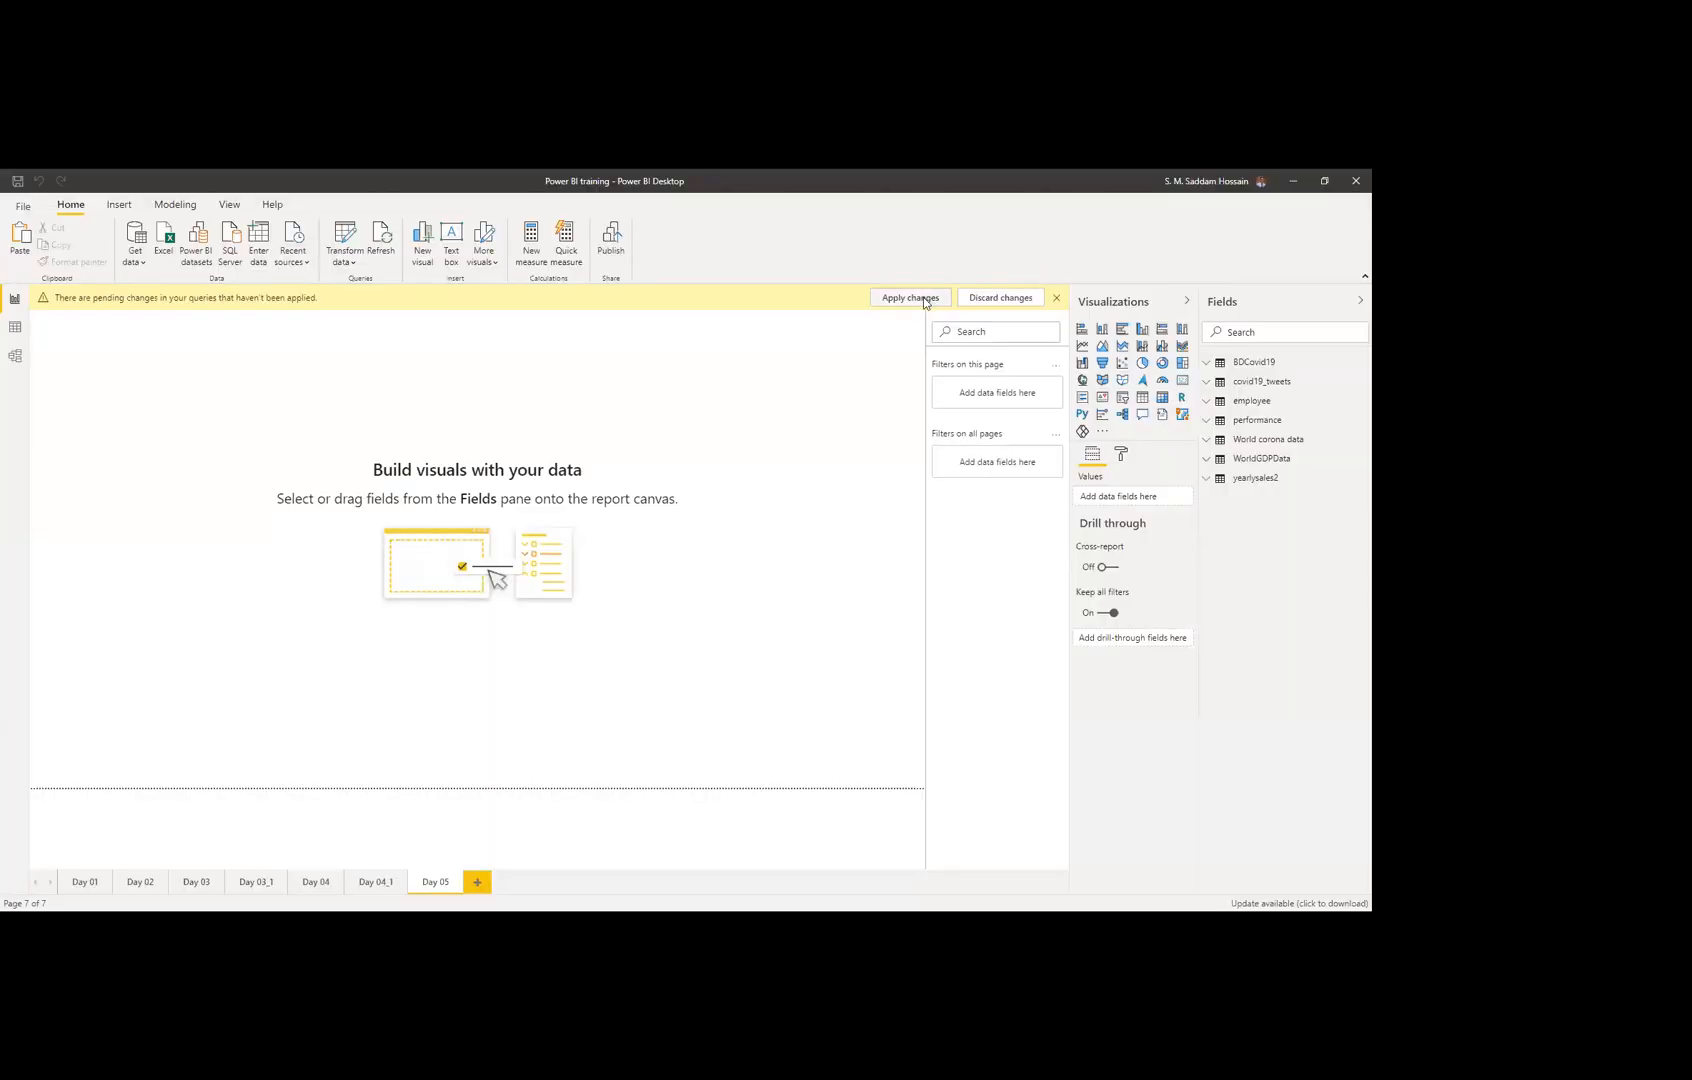
# Step: Apply the pending query changes so the Combine table loads into the report's field list
pyautogui.click(923, 298)
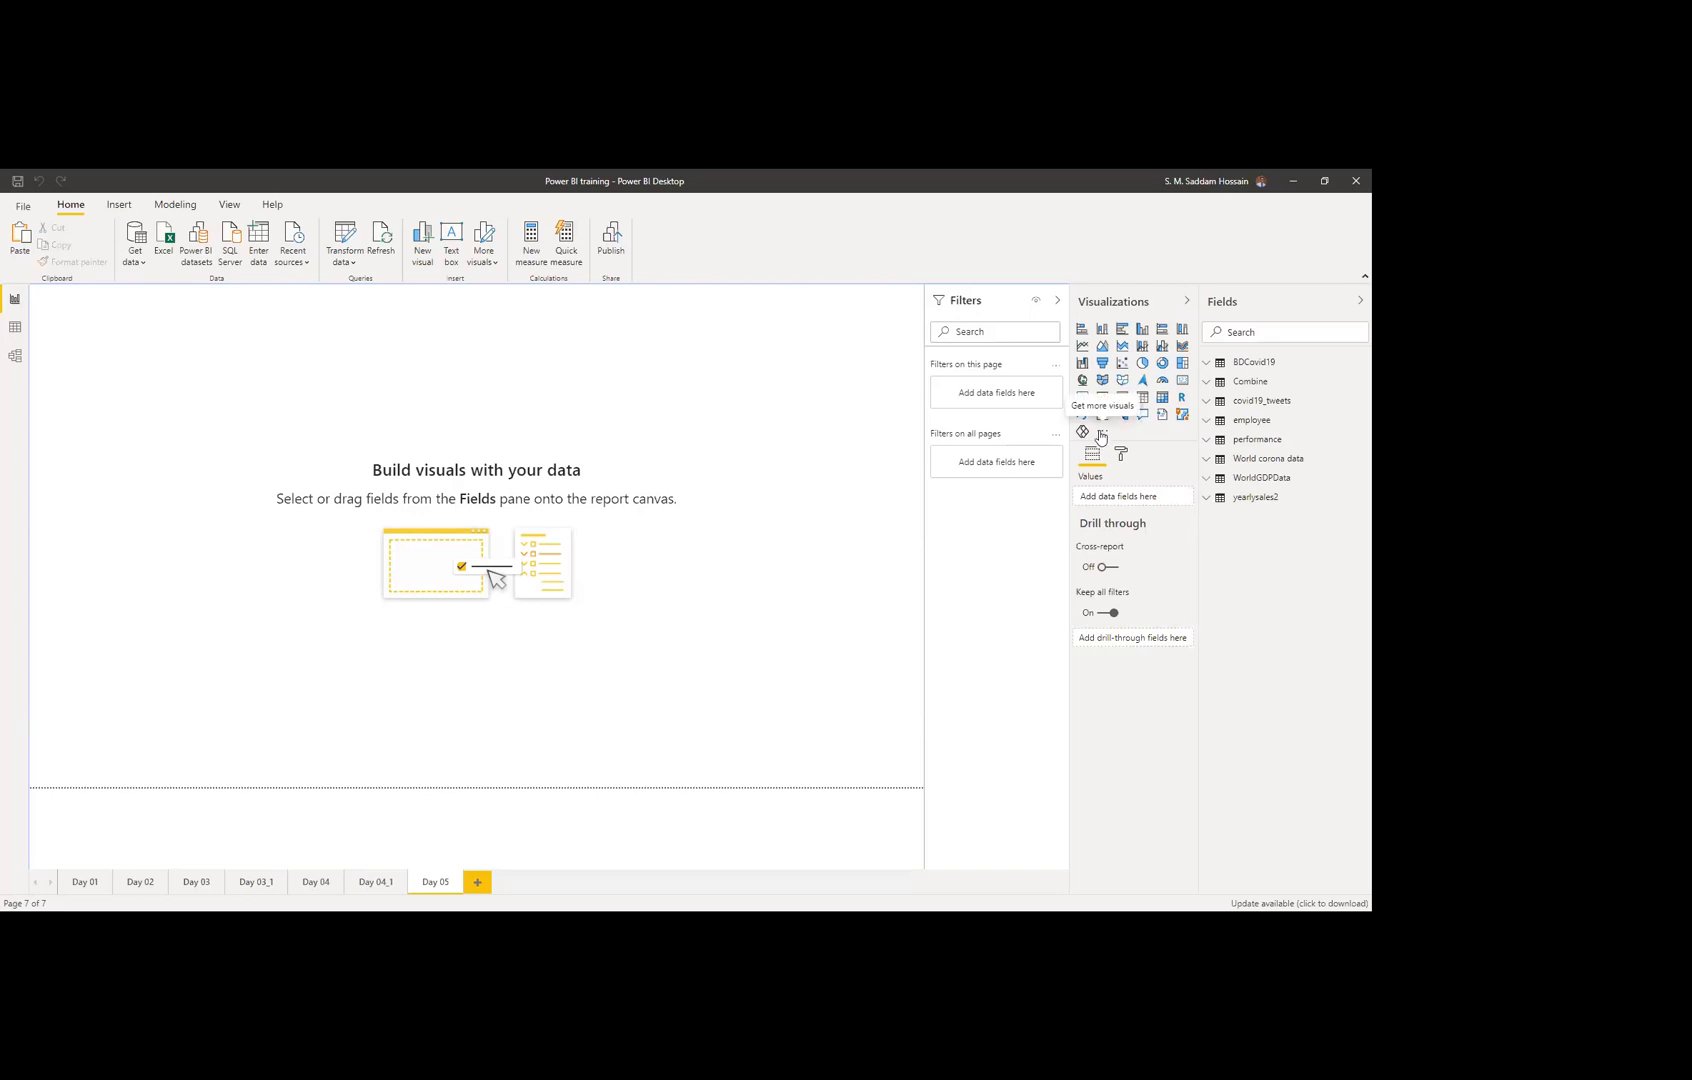
# Step: Check the Visualizations pane's options for more visuals, close them, and switch to Chrome
pyautogui.click(1101, 434)
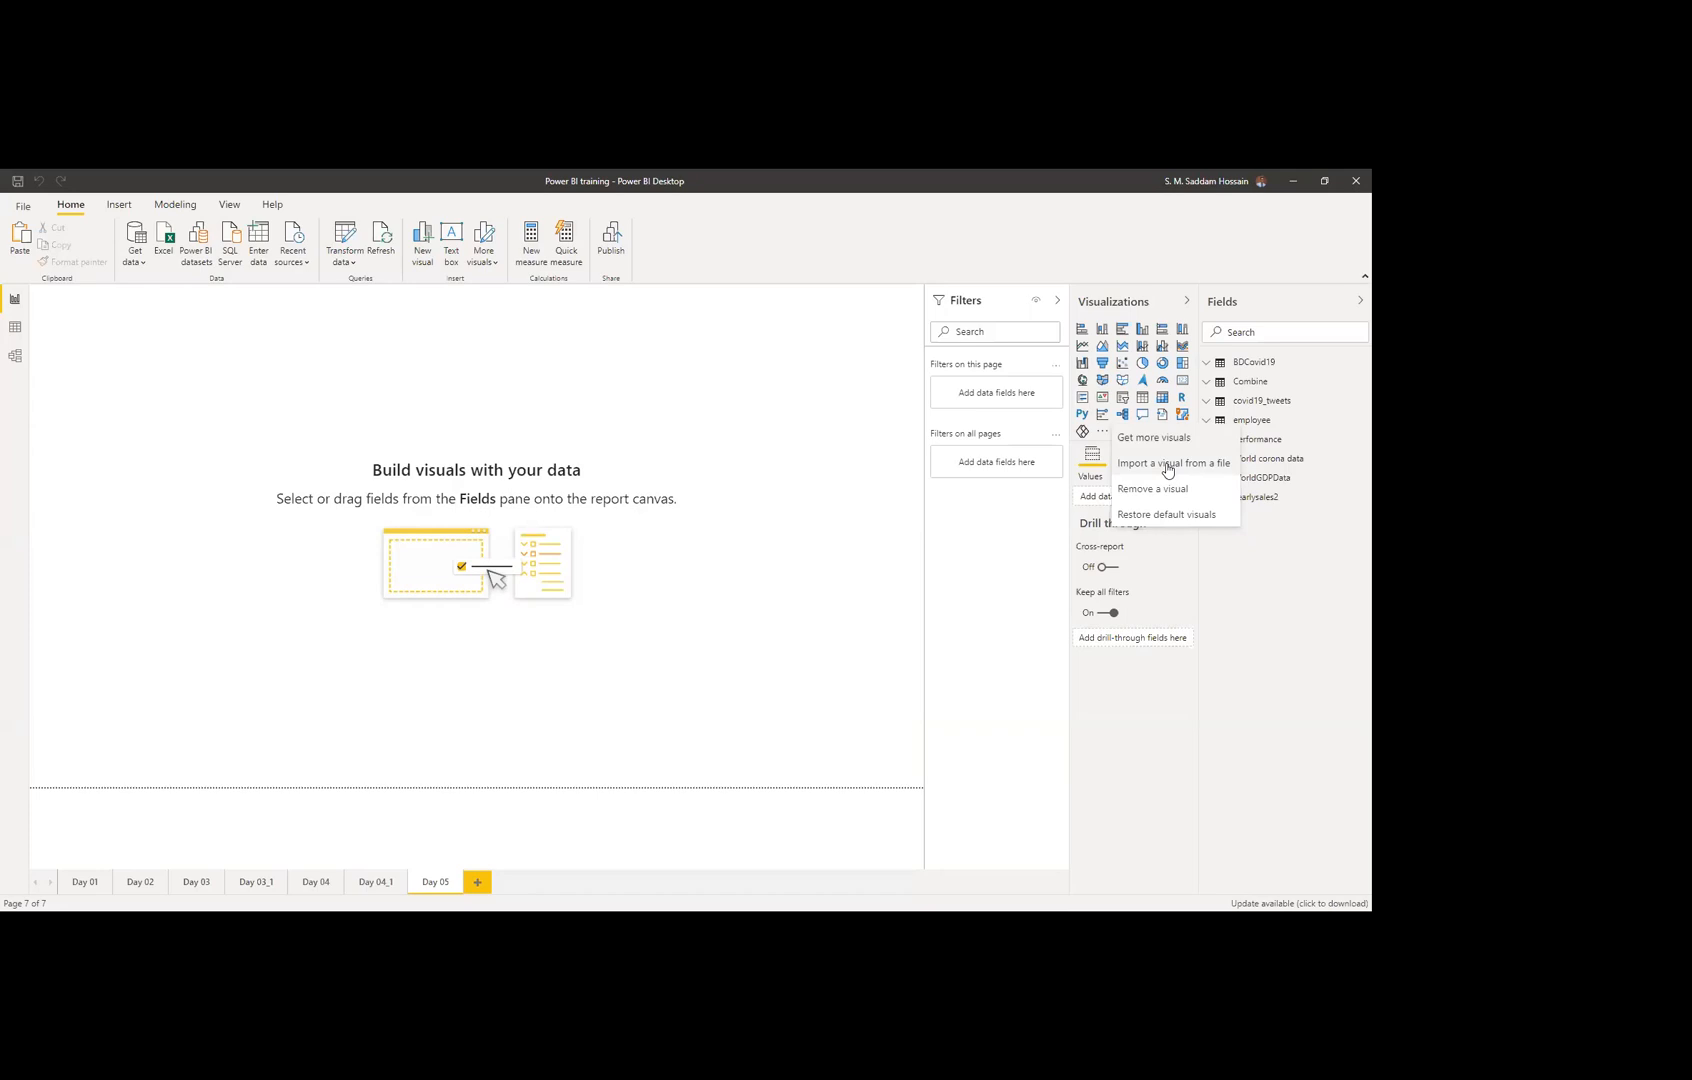
pyautogui.click(884, 546)
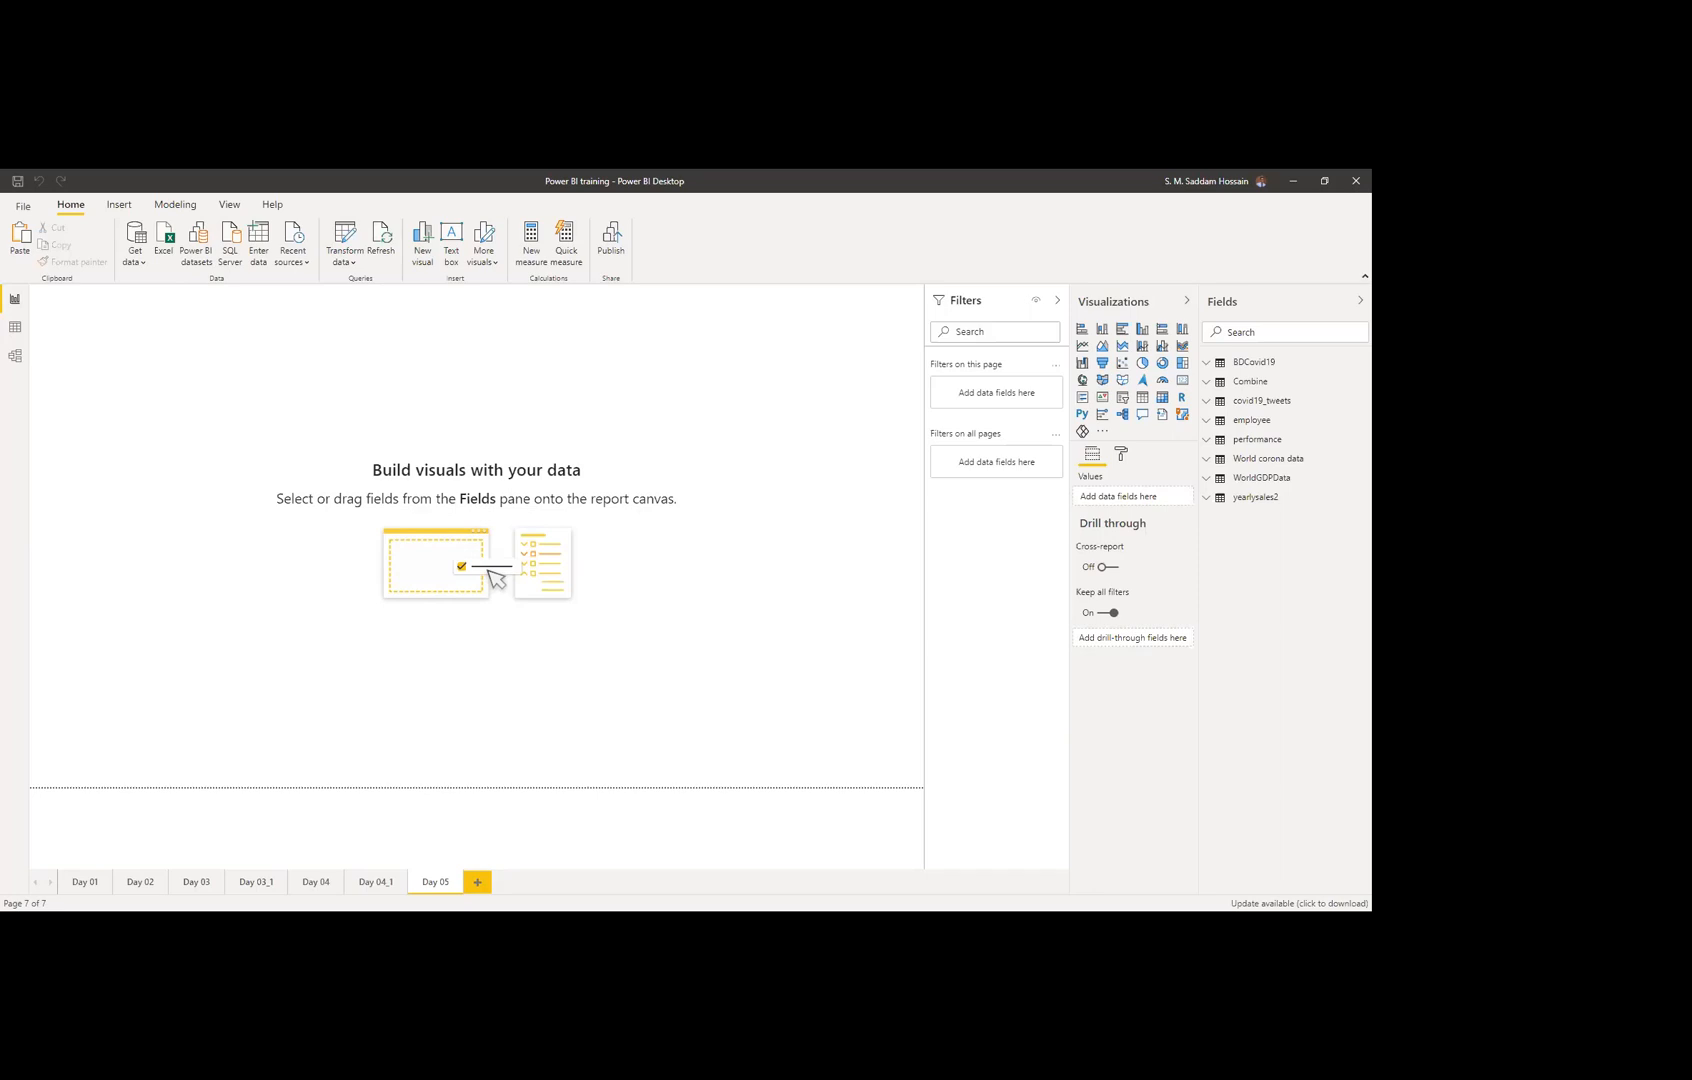
pyautogui.hotkey('alt', 'Tab')
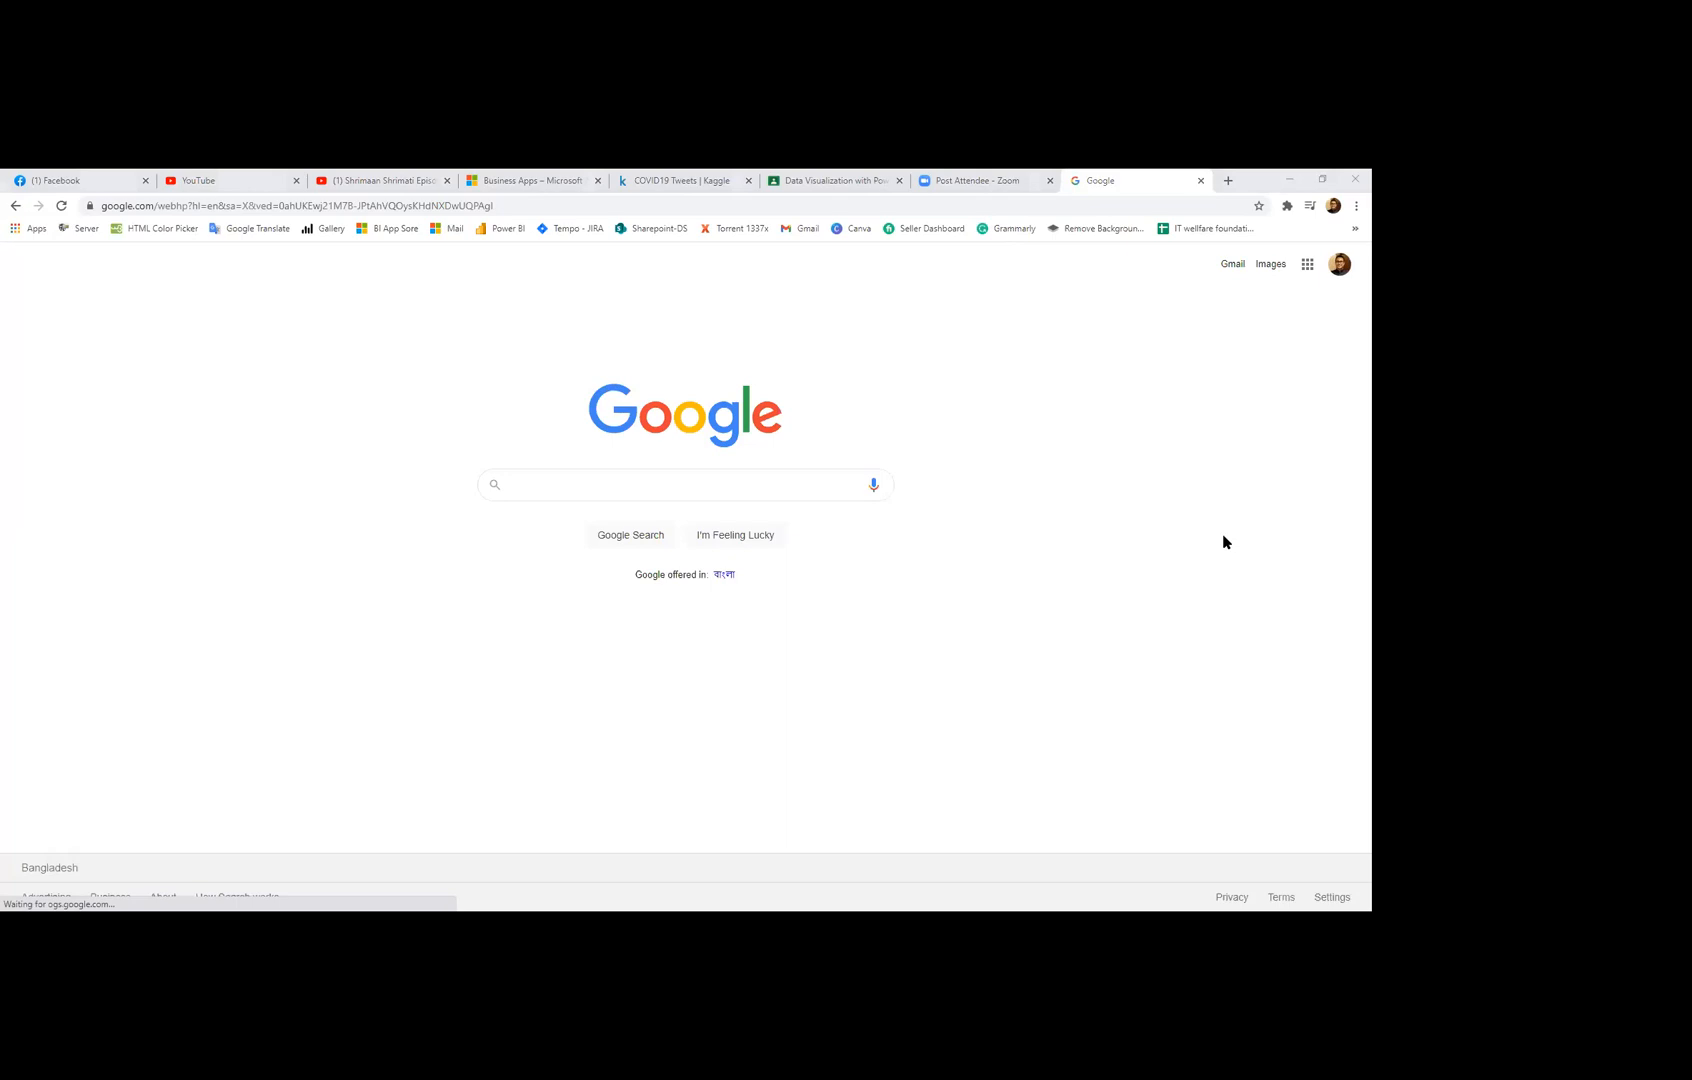
# Step: Search Google for 'power bi app store' and open the Power BI - Microsoft AppSource result
pyautogui.click(415, 208)
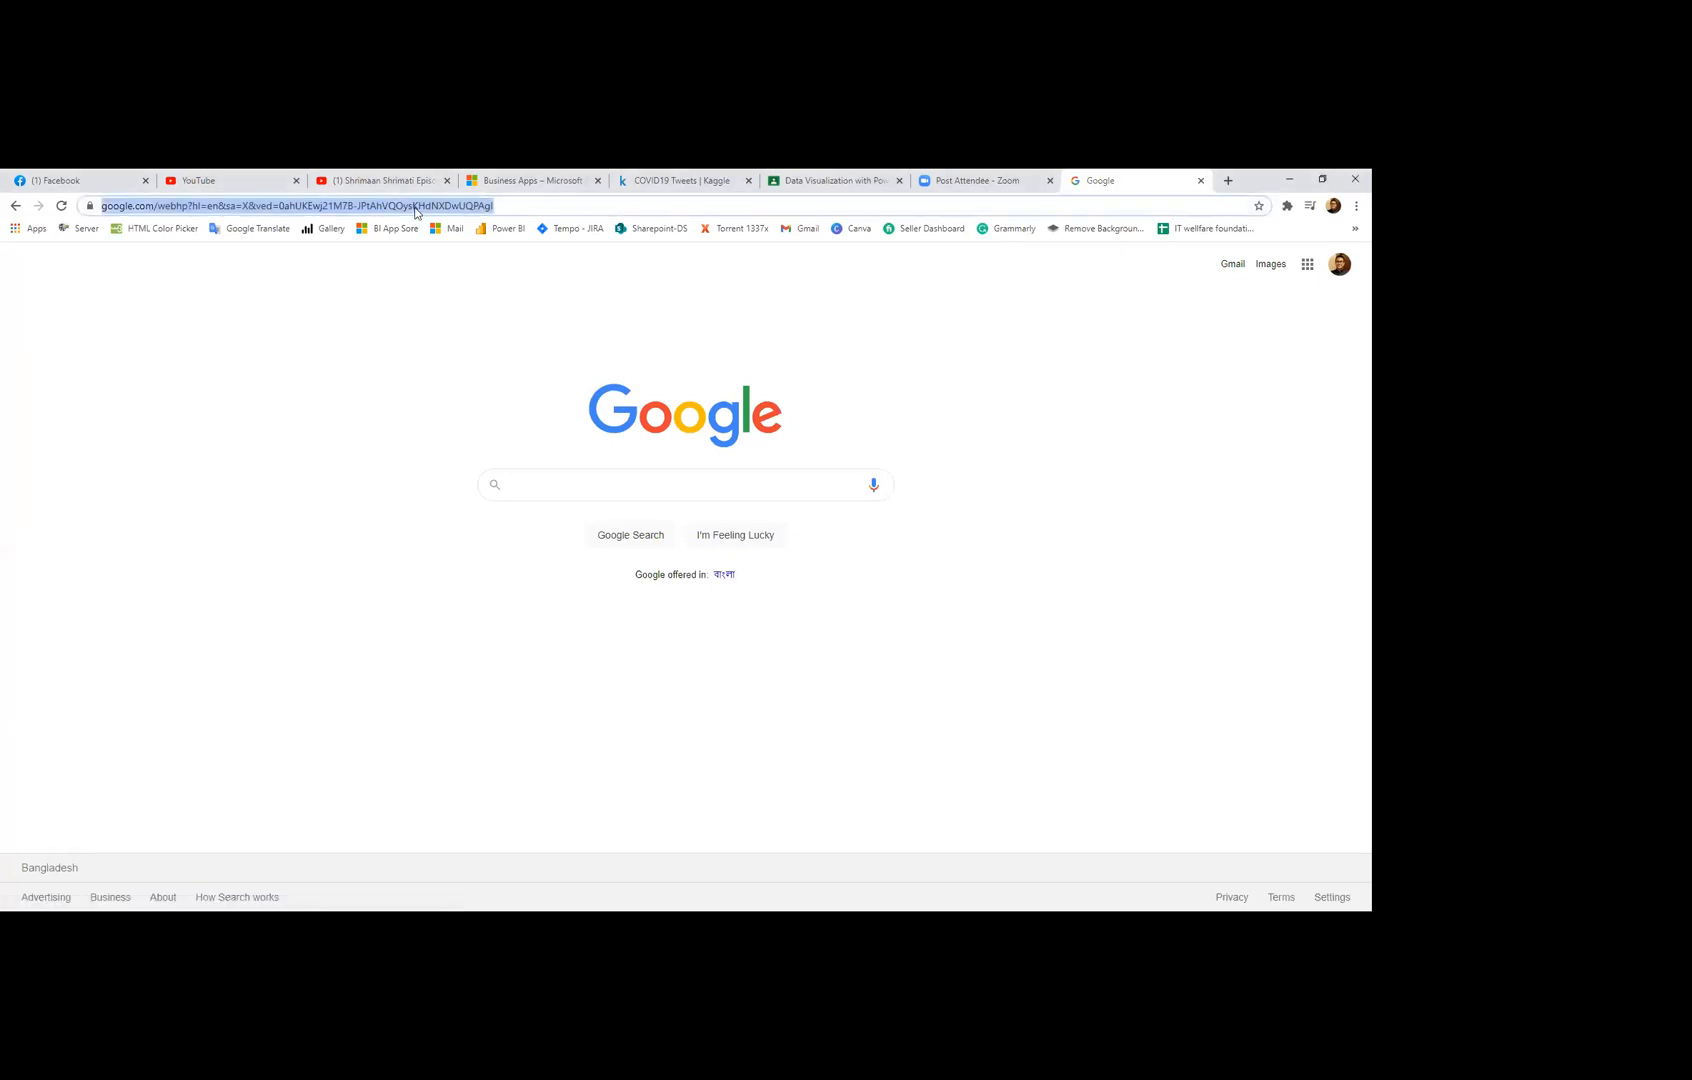
pyautogui.write('power')
pyautogui.press('Delete')
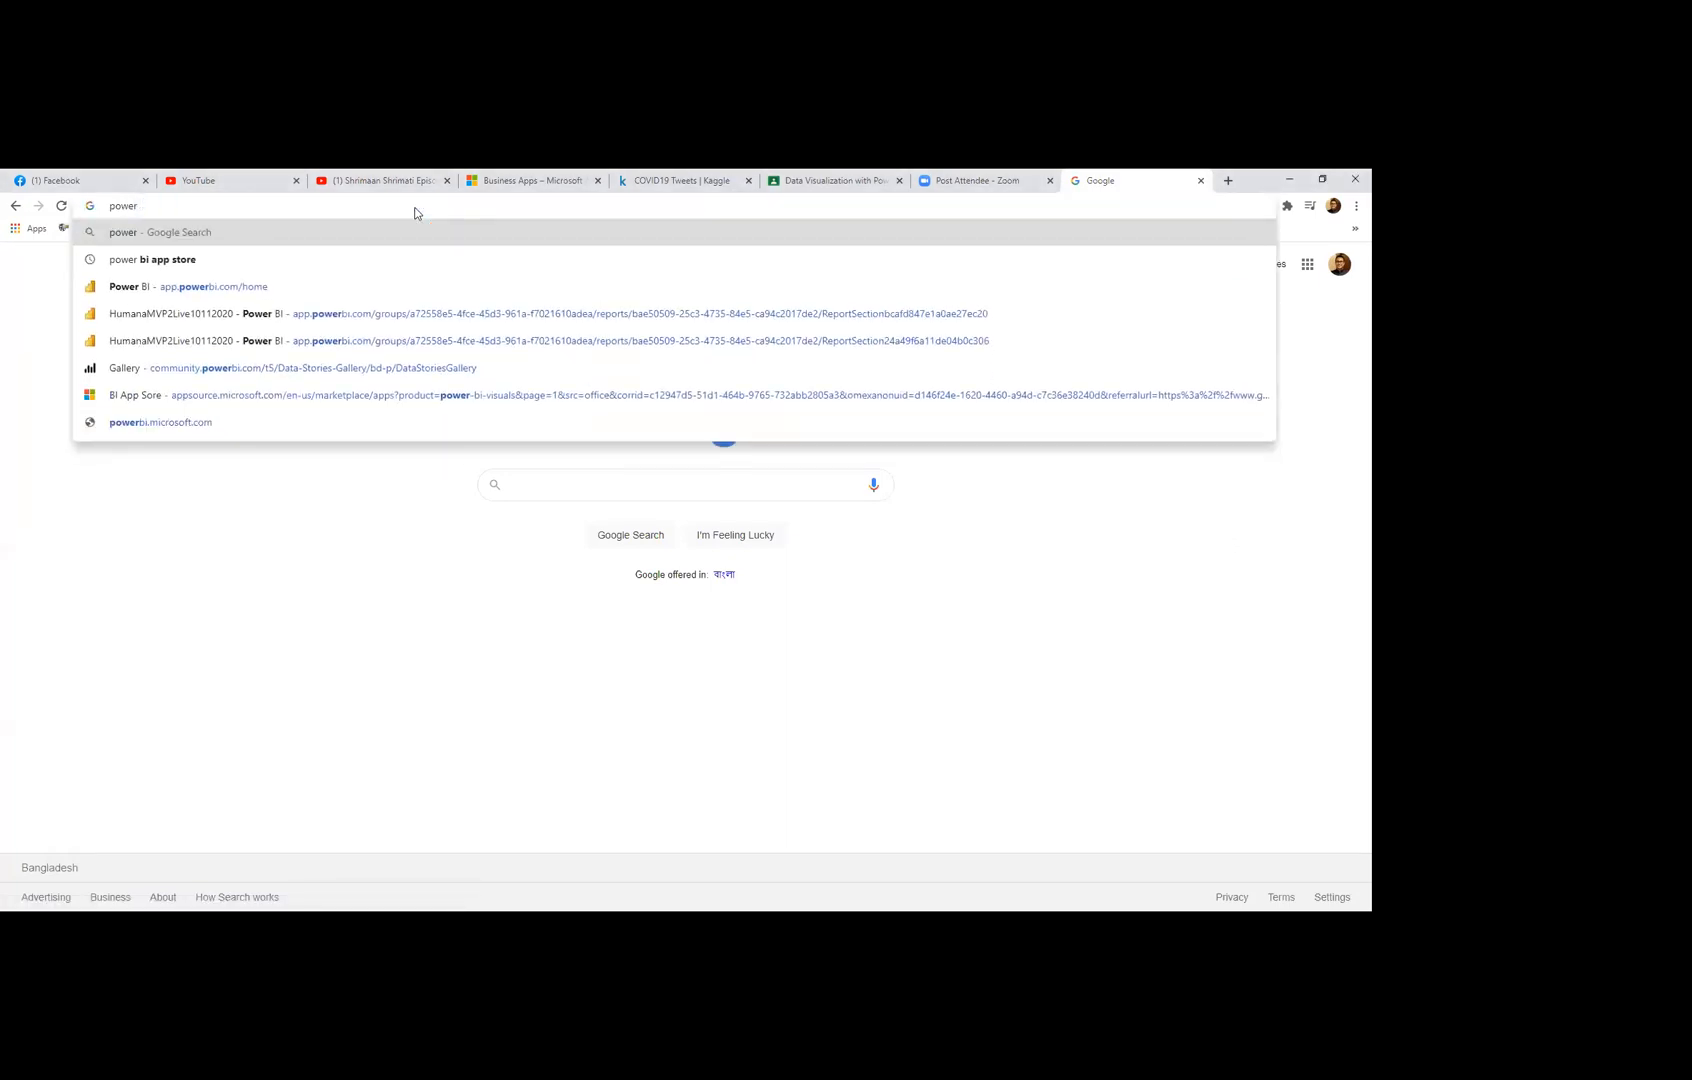
pyautogui.press('Down')
pyautogui.press('Return')
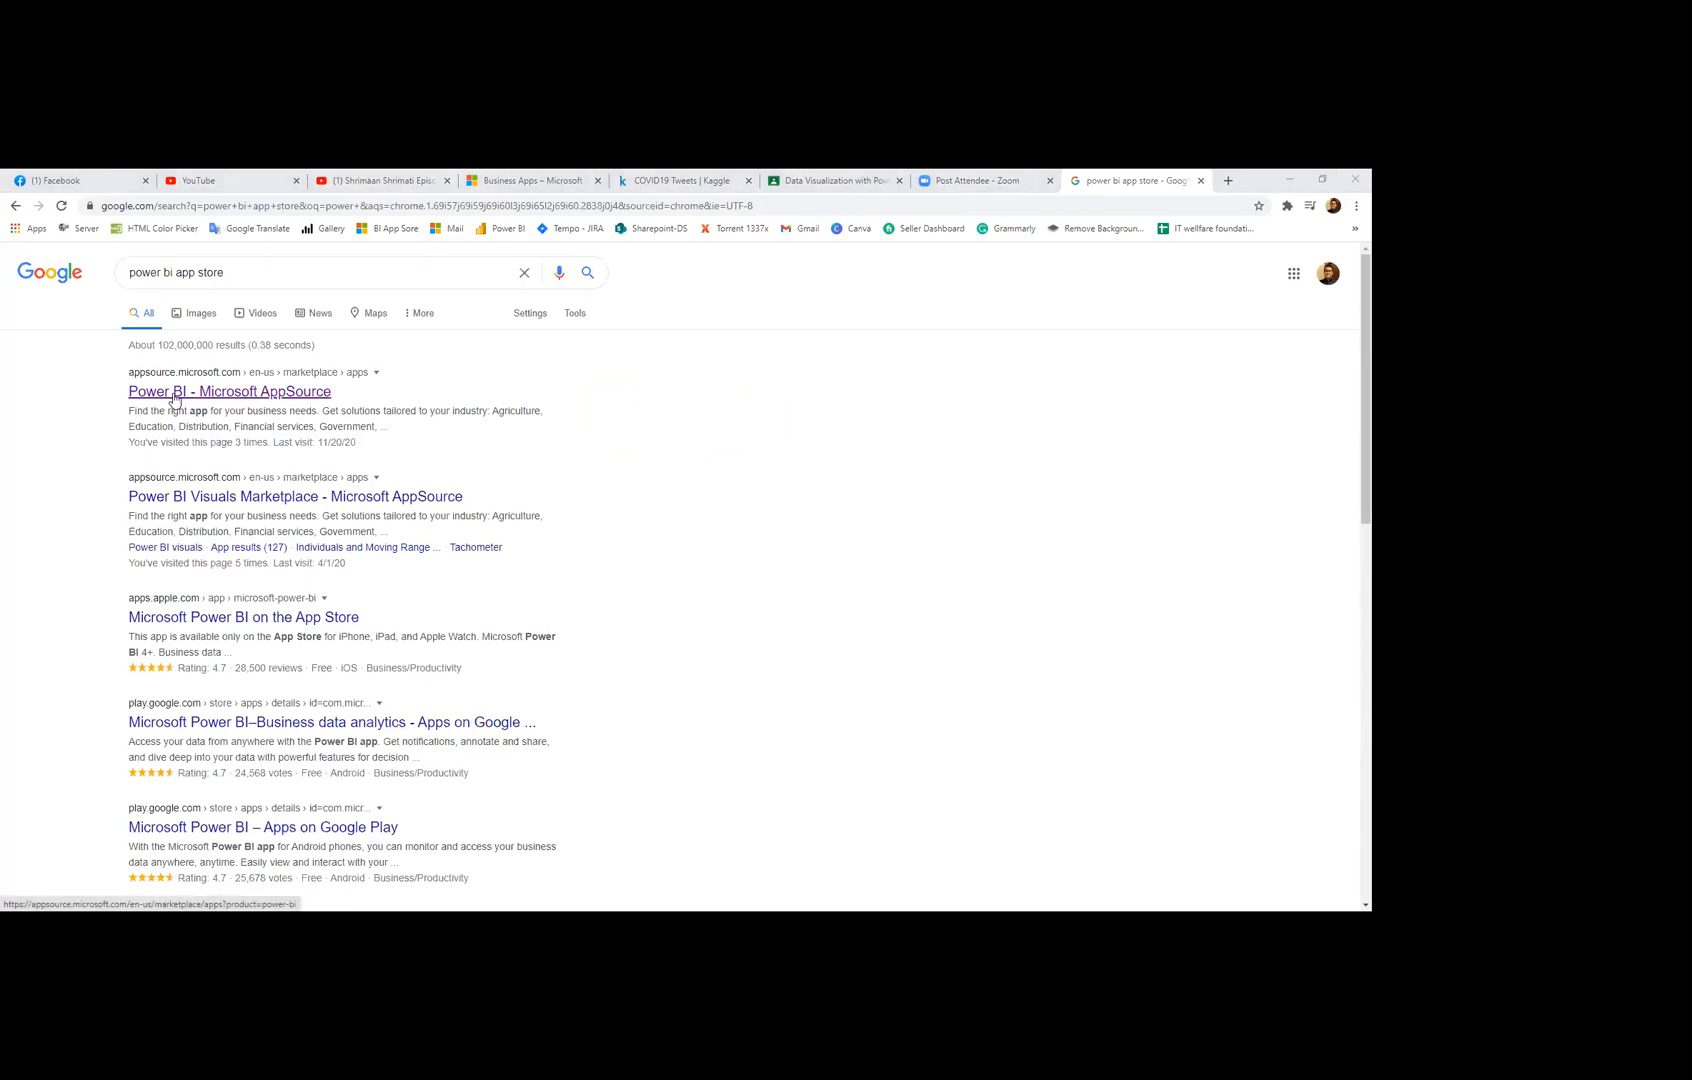
pyautogui.click(174, 399)
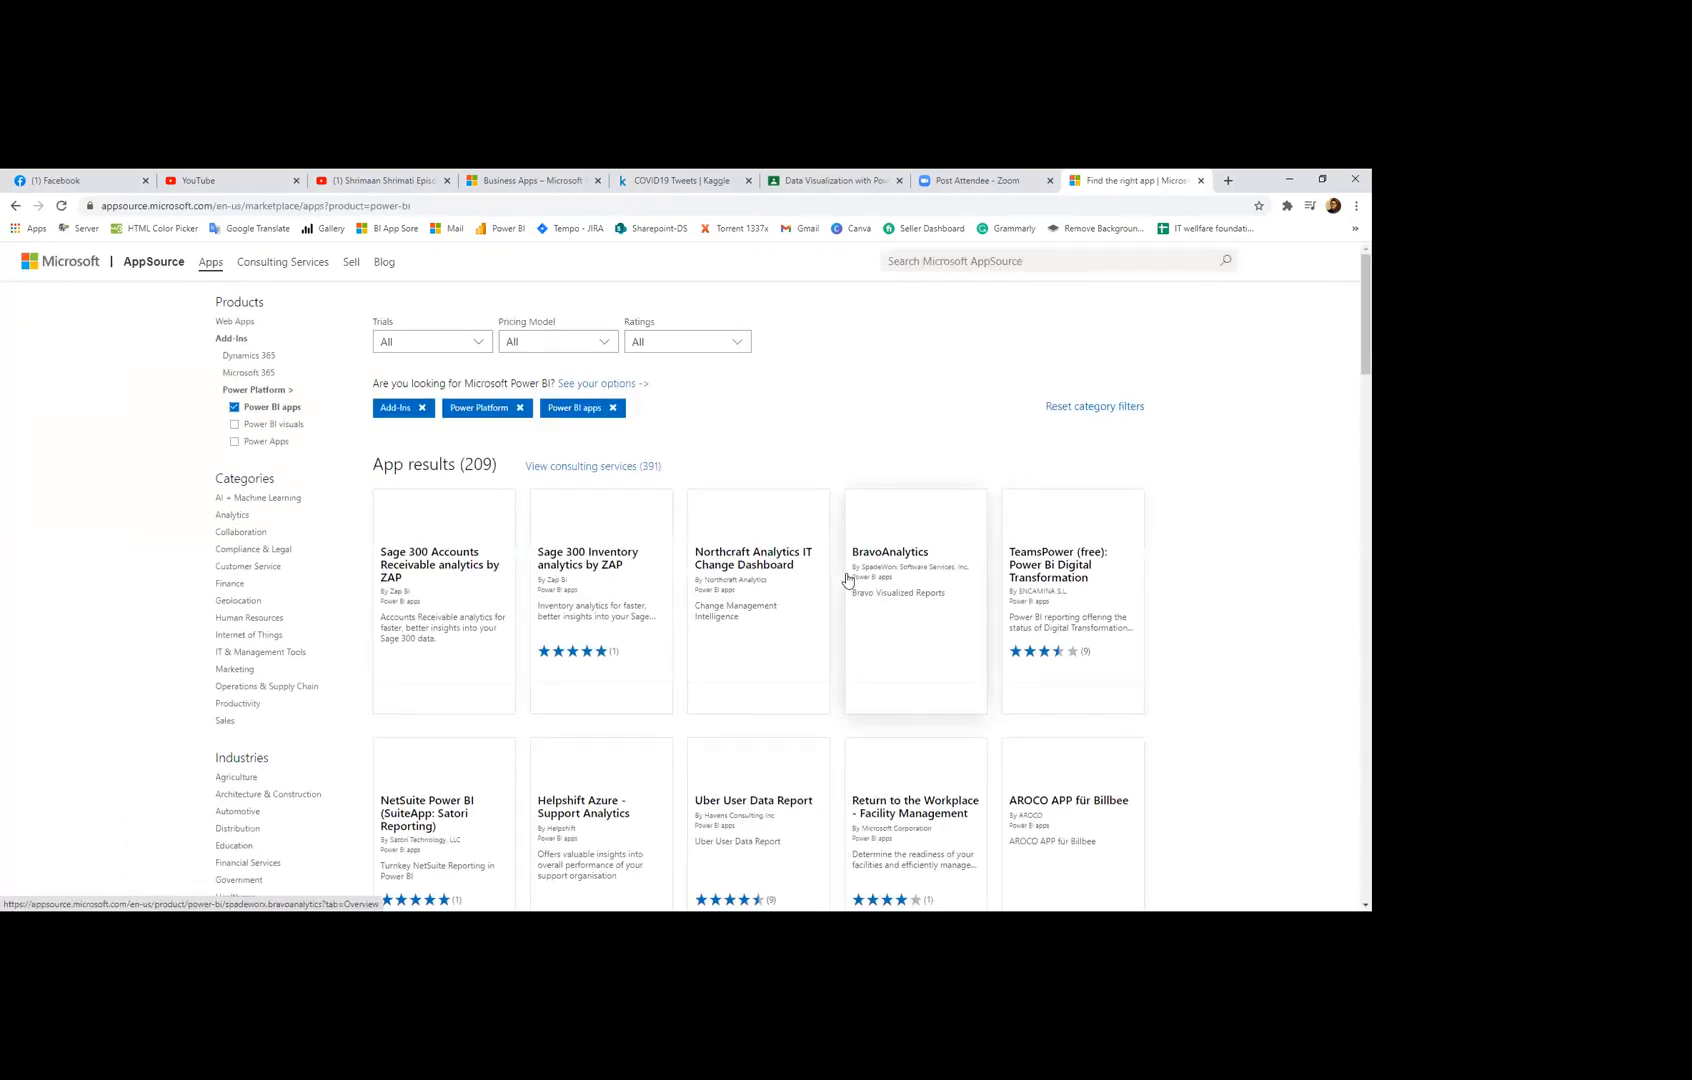
pyautogui.scroll(-8, 847, 580)
pyautogui.scroll(-15, 847, 580)
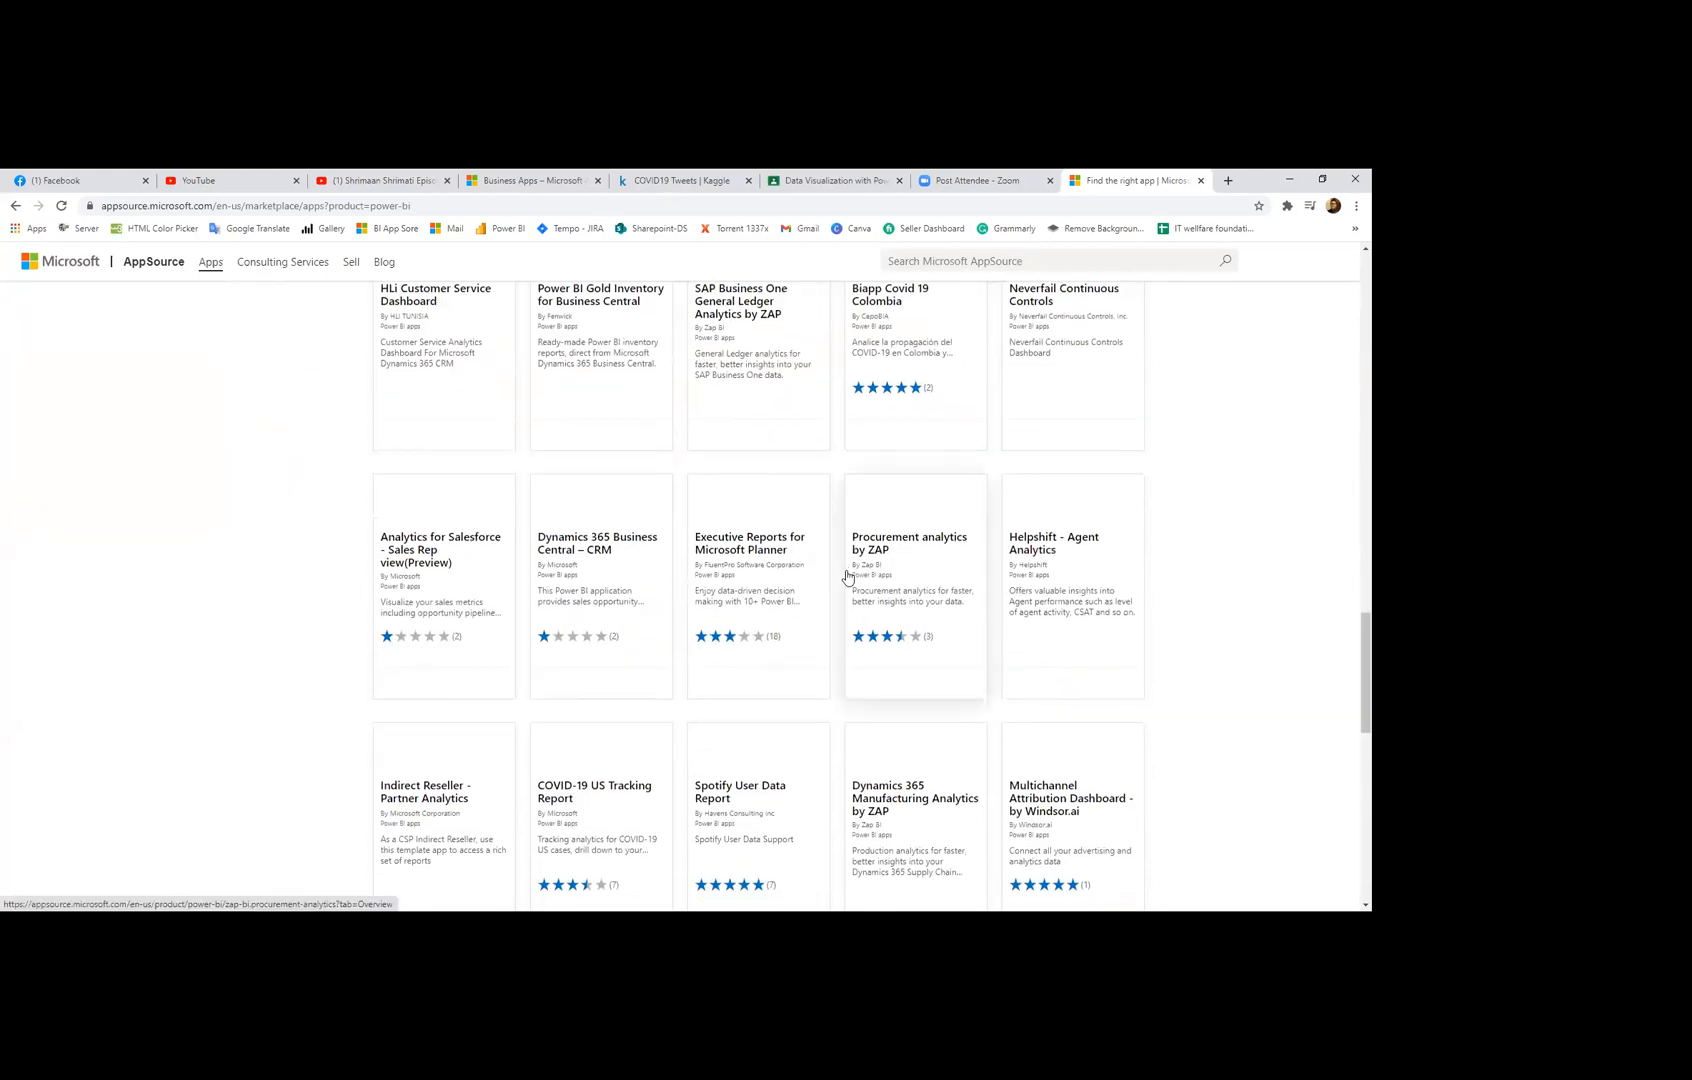
pyautogui.scroll(-1, 847, 577)
pyautogui.scroll(10, 1225, 500)
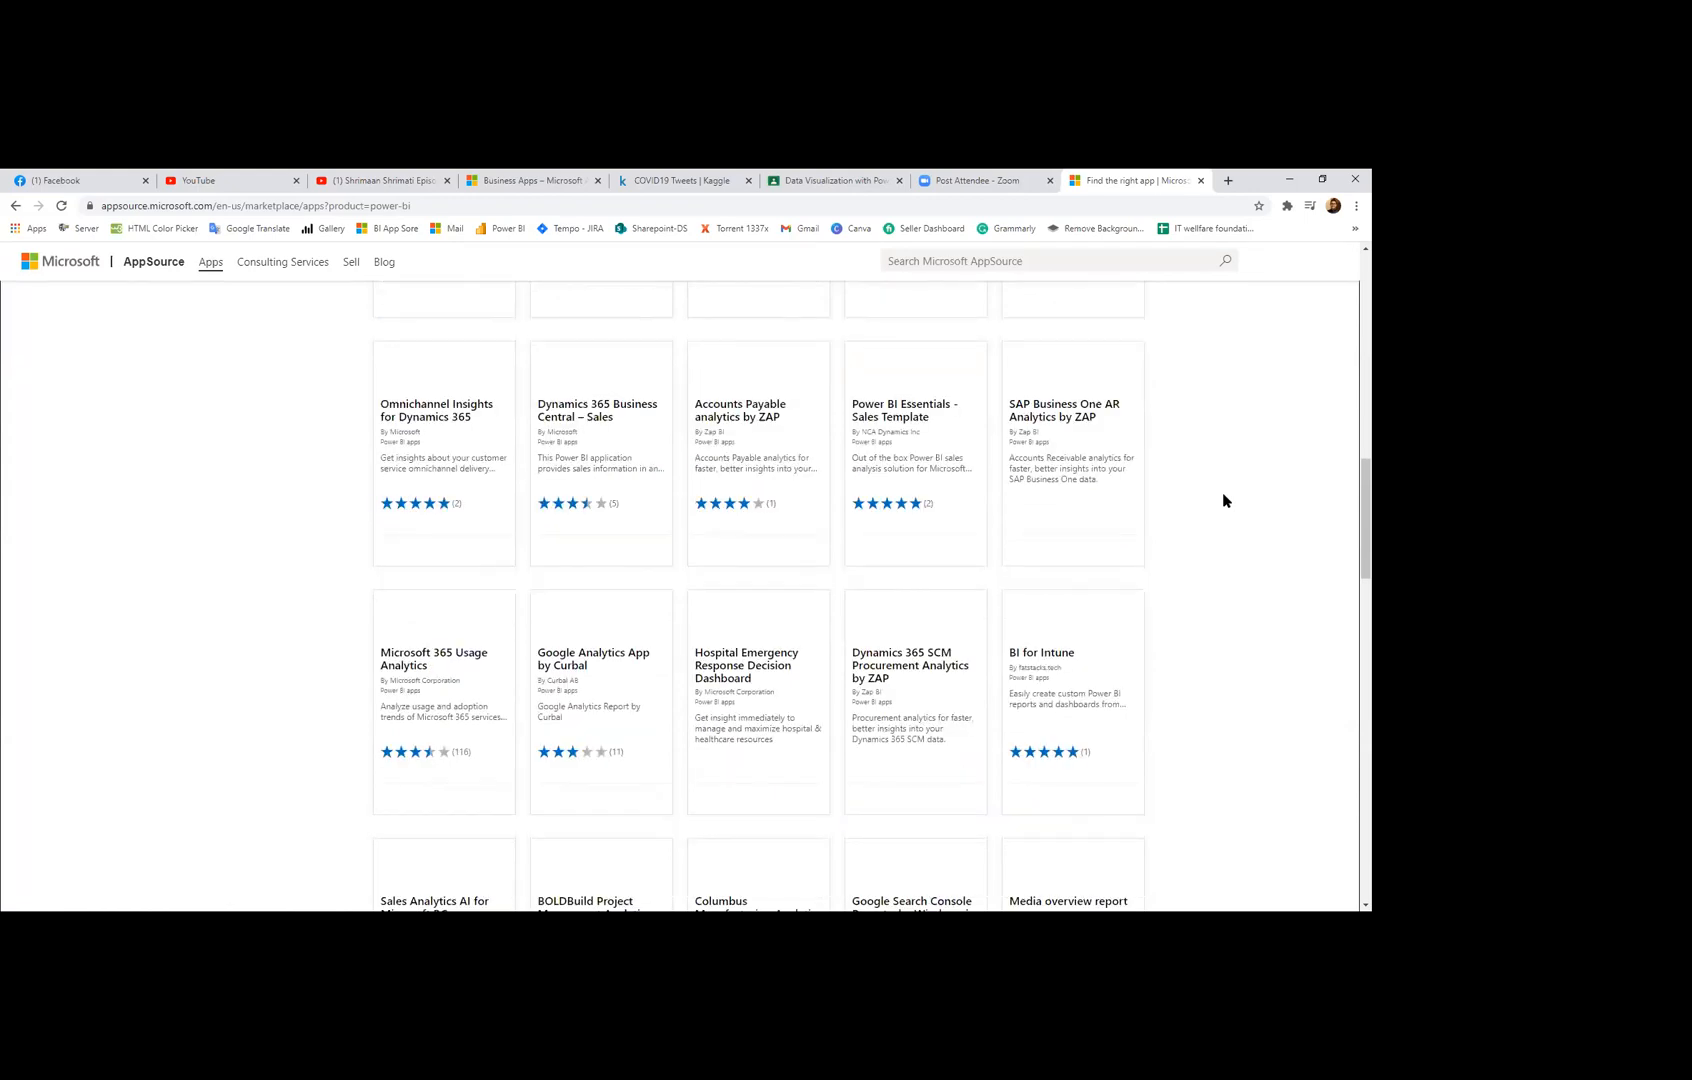
pyautogui.scroll(10, 1224, 497)
pyautogui.scroll(3, 1120, 460)
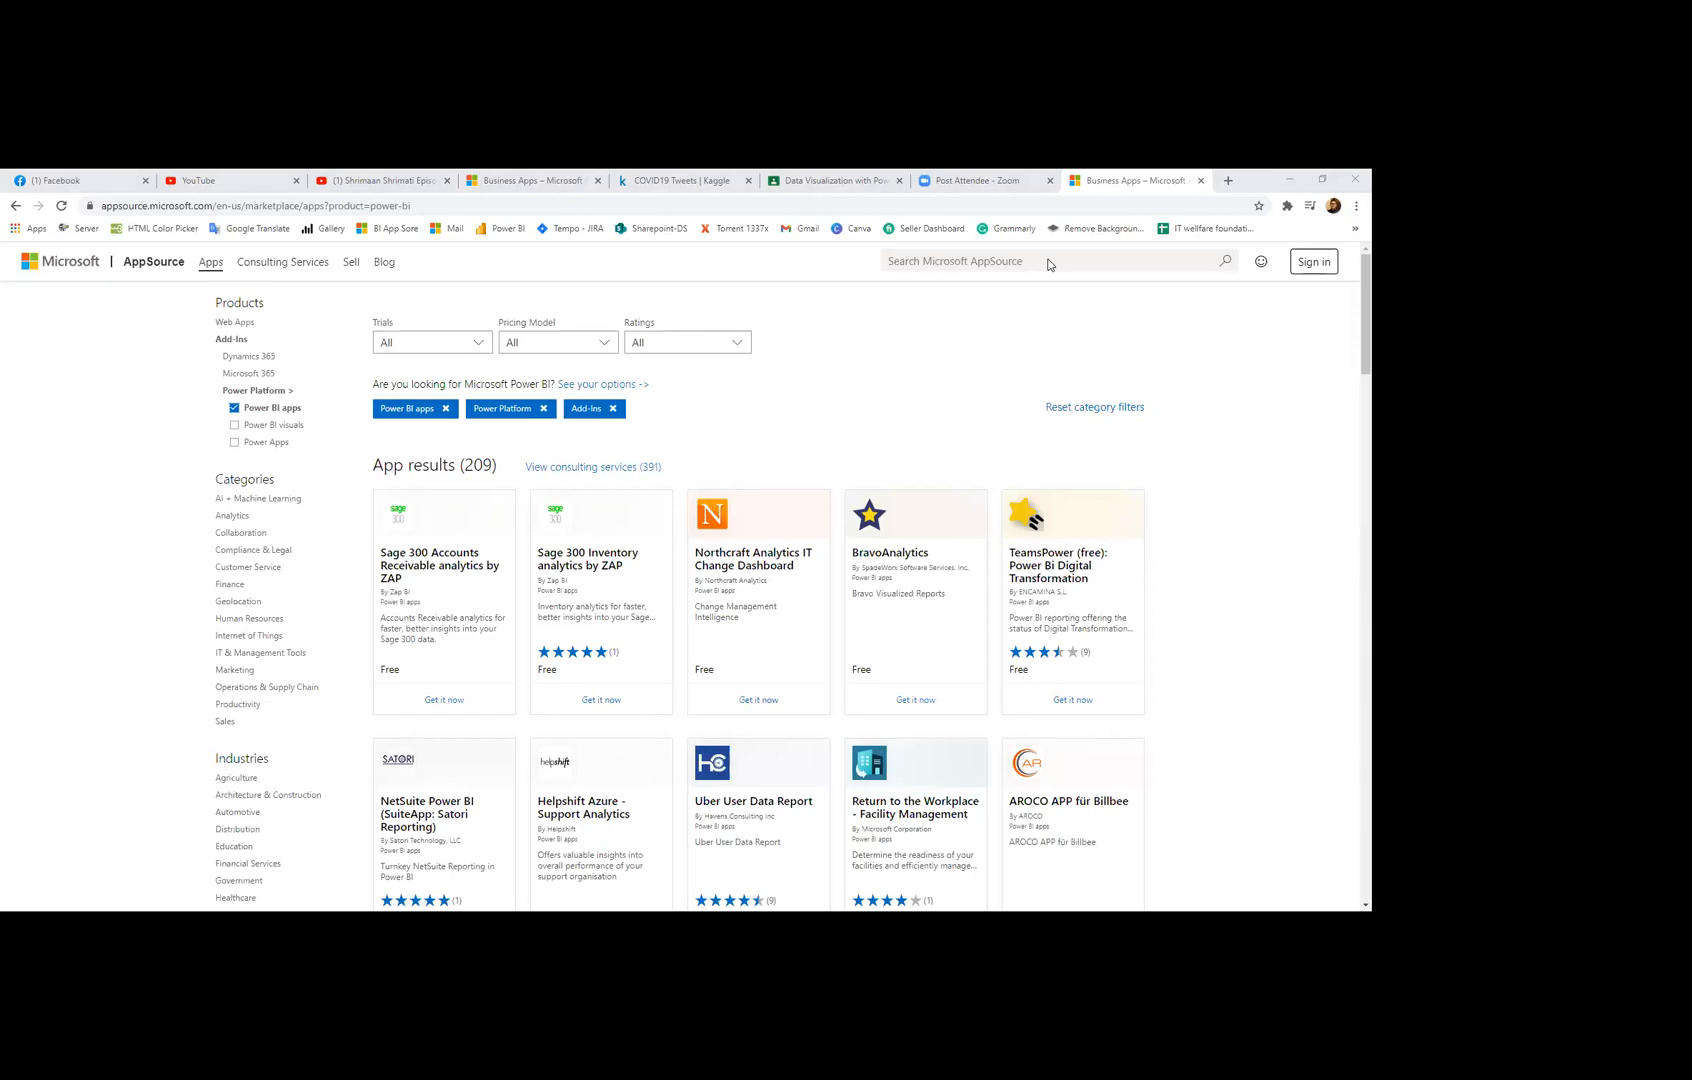
# Step: Search AppSource for 'arima', then 'word clou', to reach the Word Cloud visual's page
pyautogui.click(1049, 262)
pyautogui.write('arima')
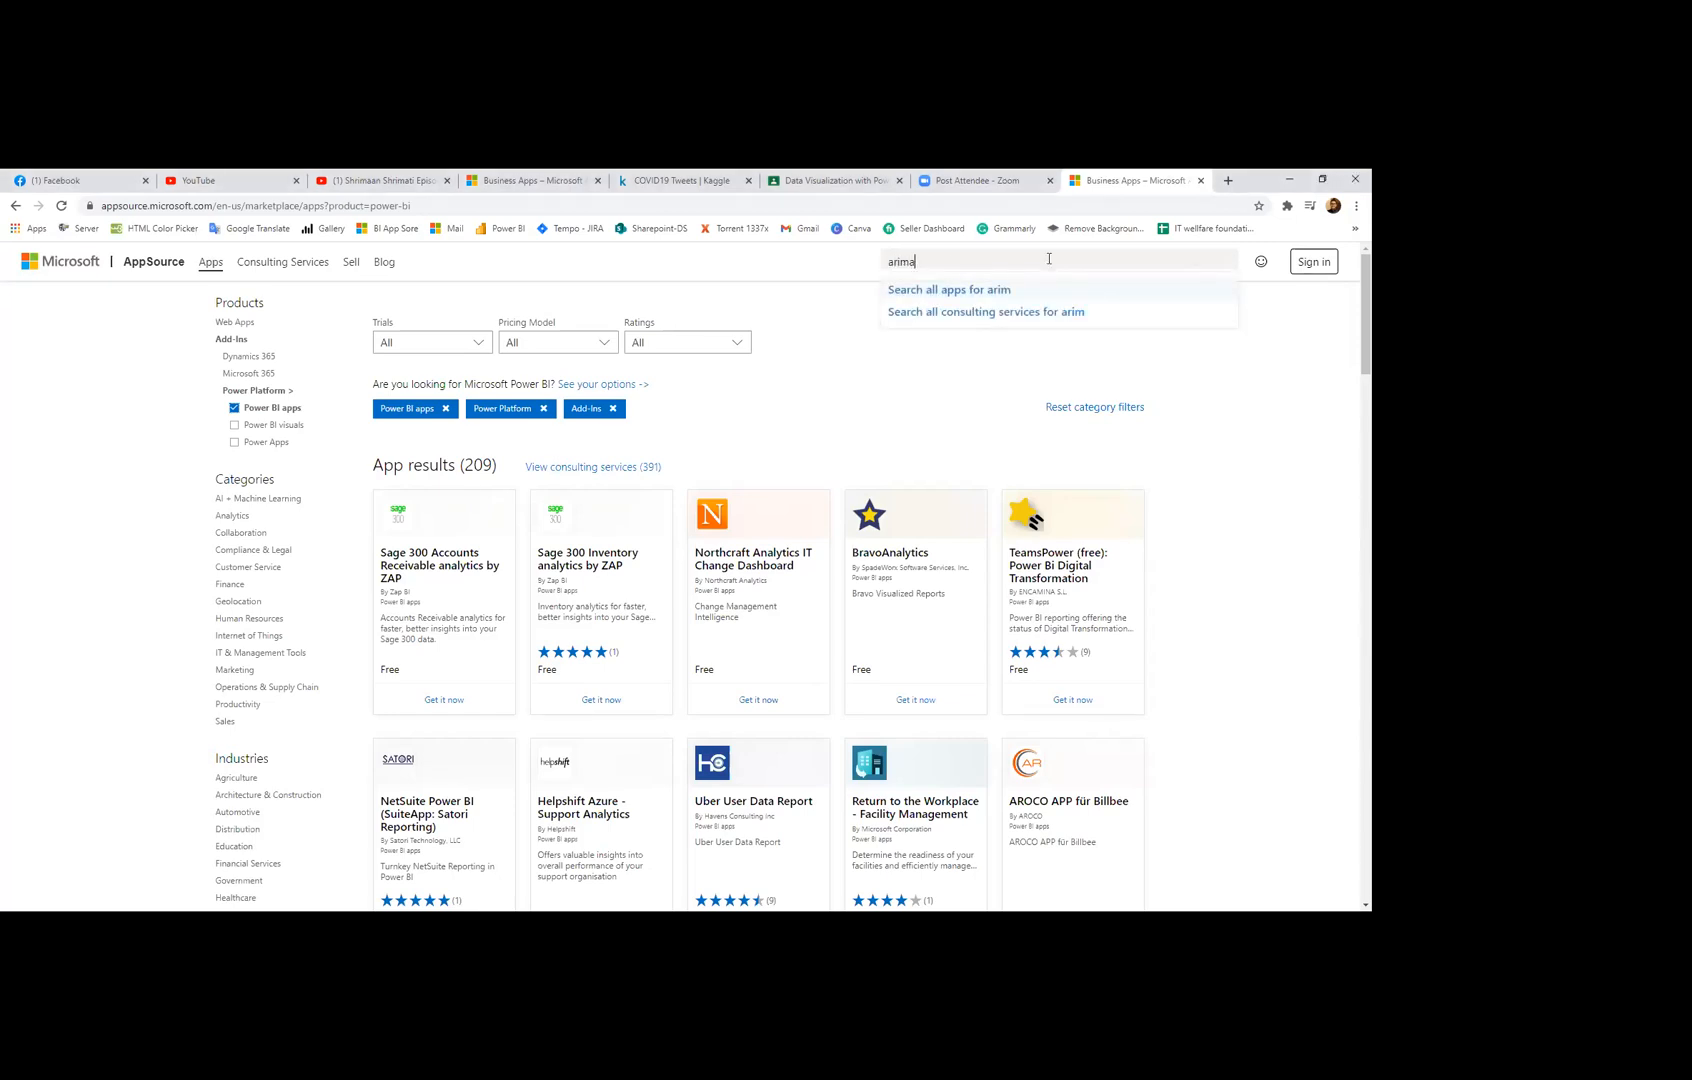
pyautogui.press('Return')
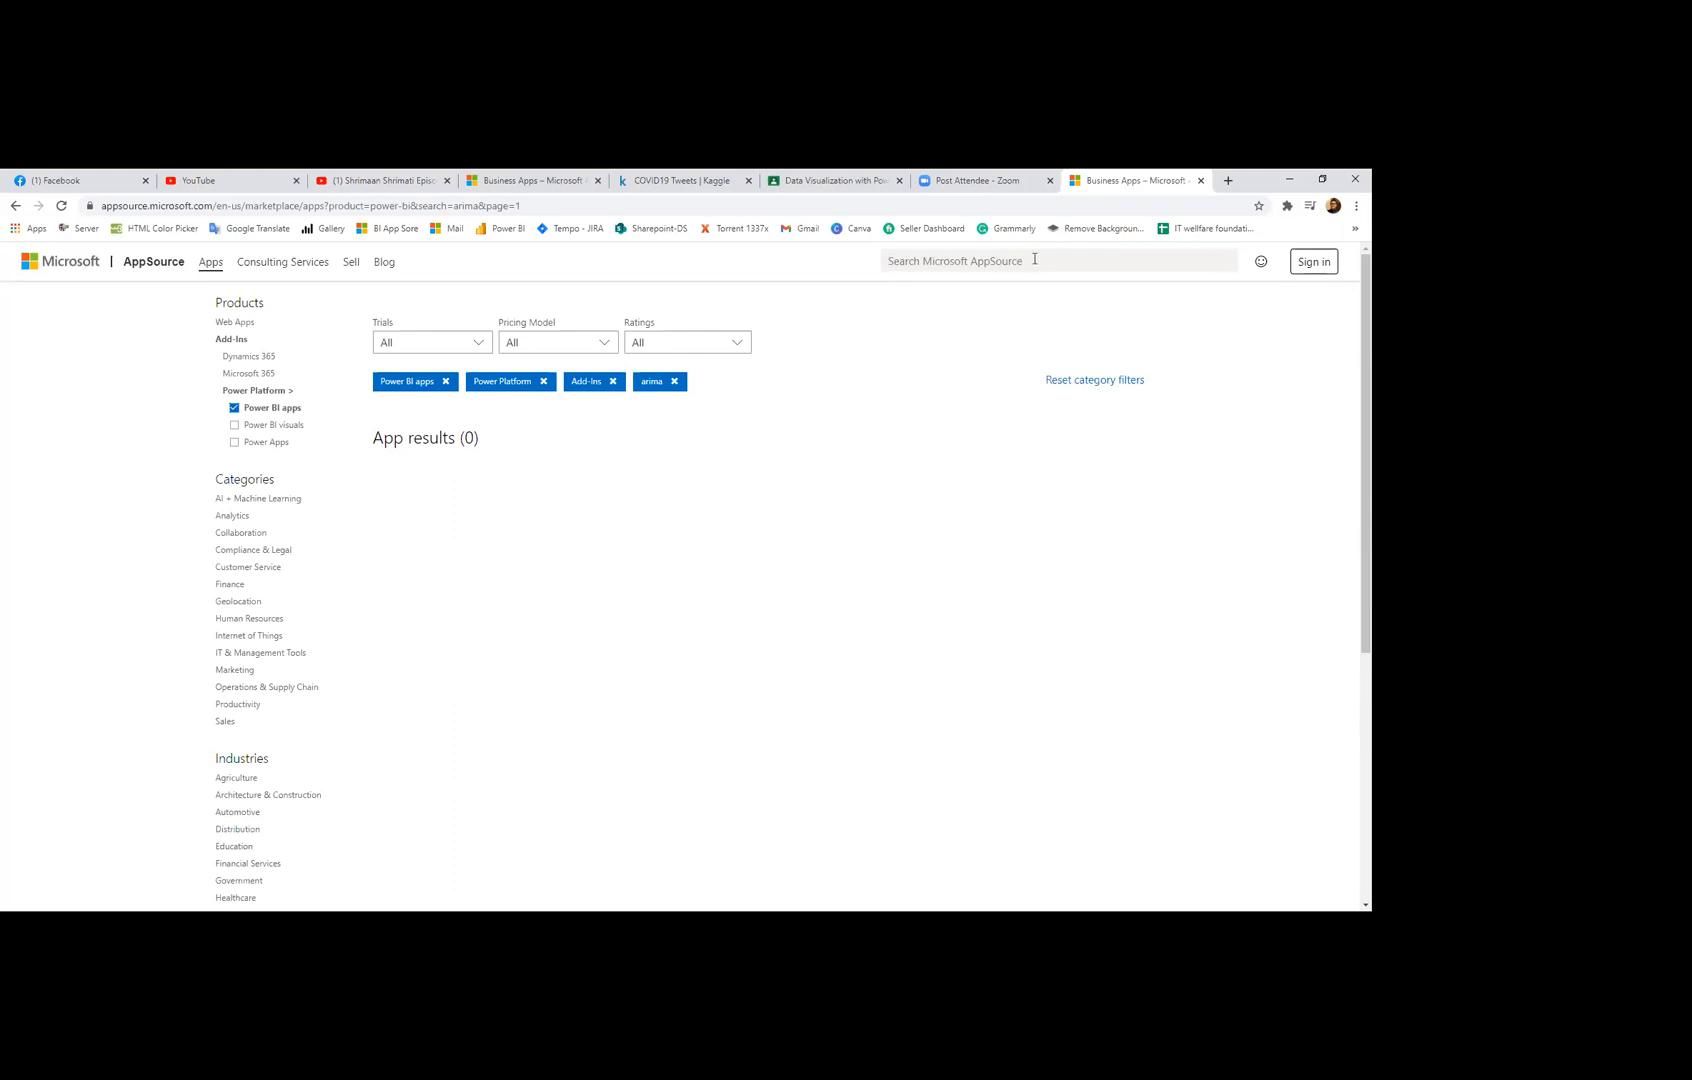
pyautogui.write('word c')
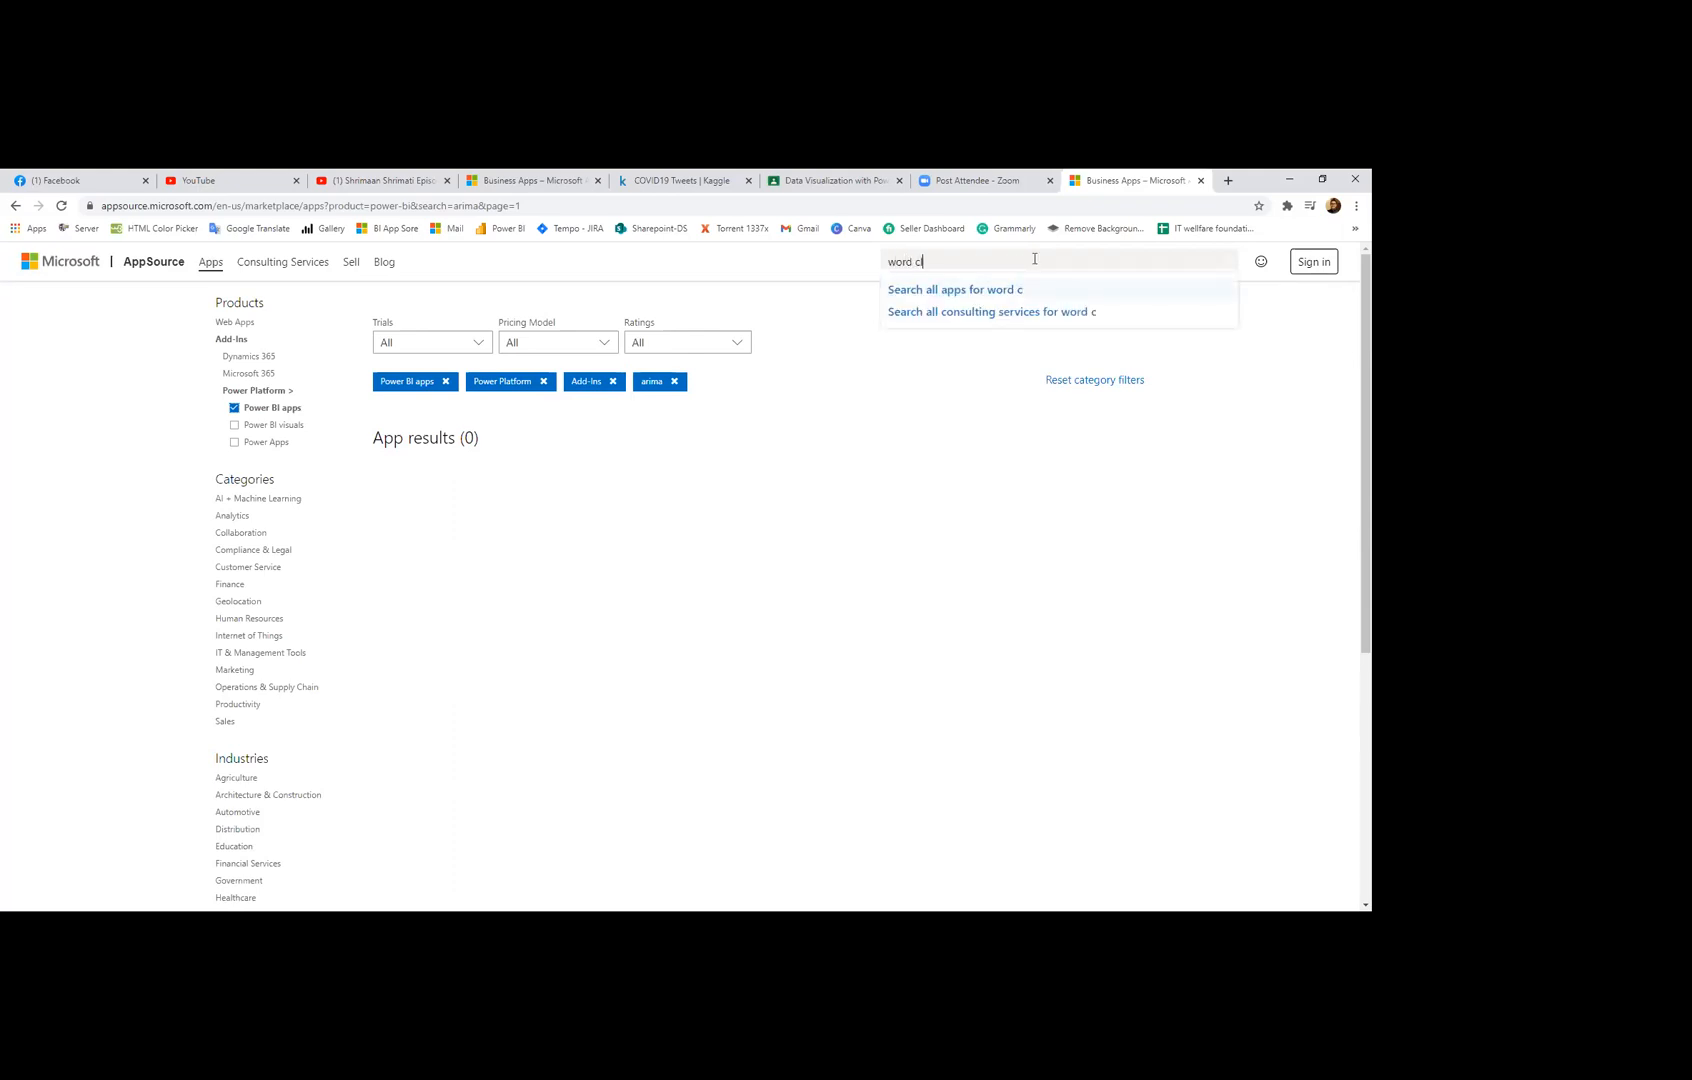
pyautogui.write('lou')
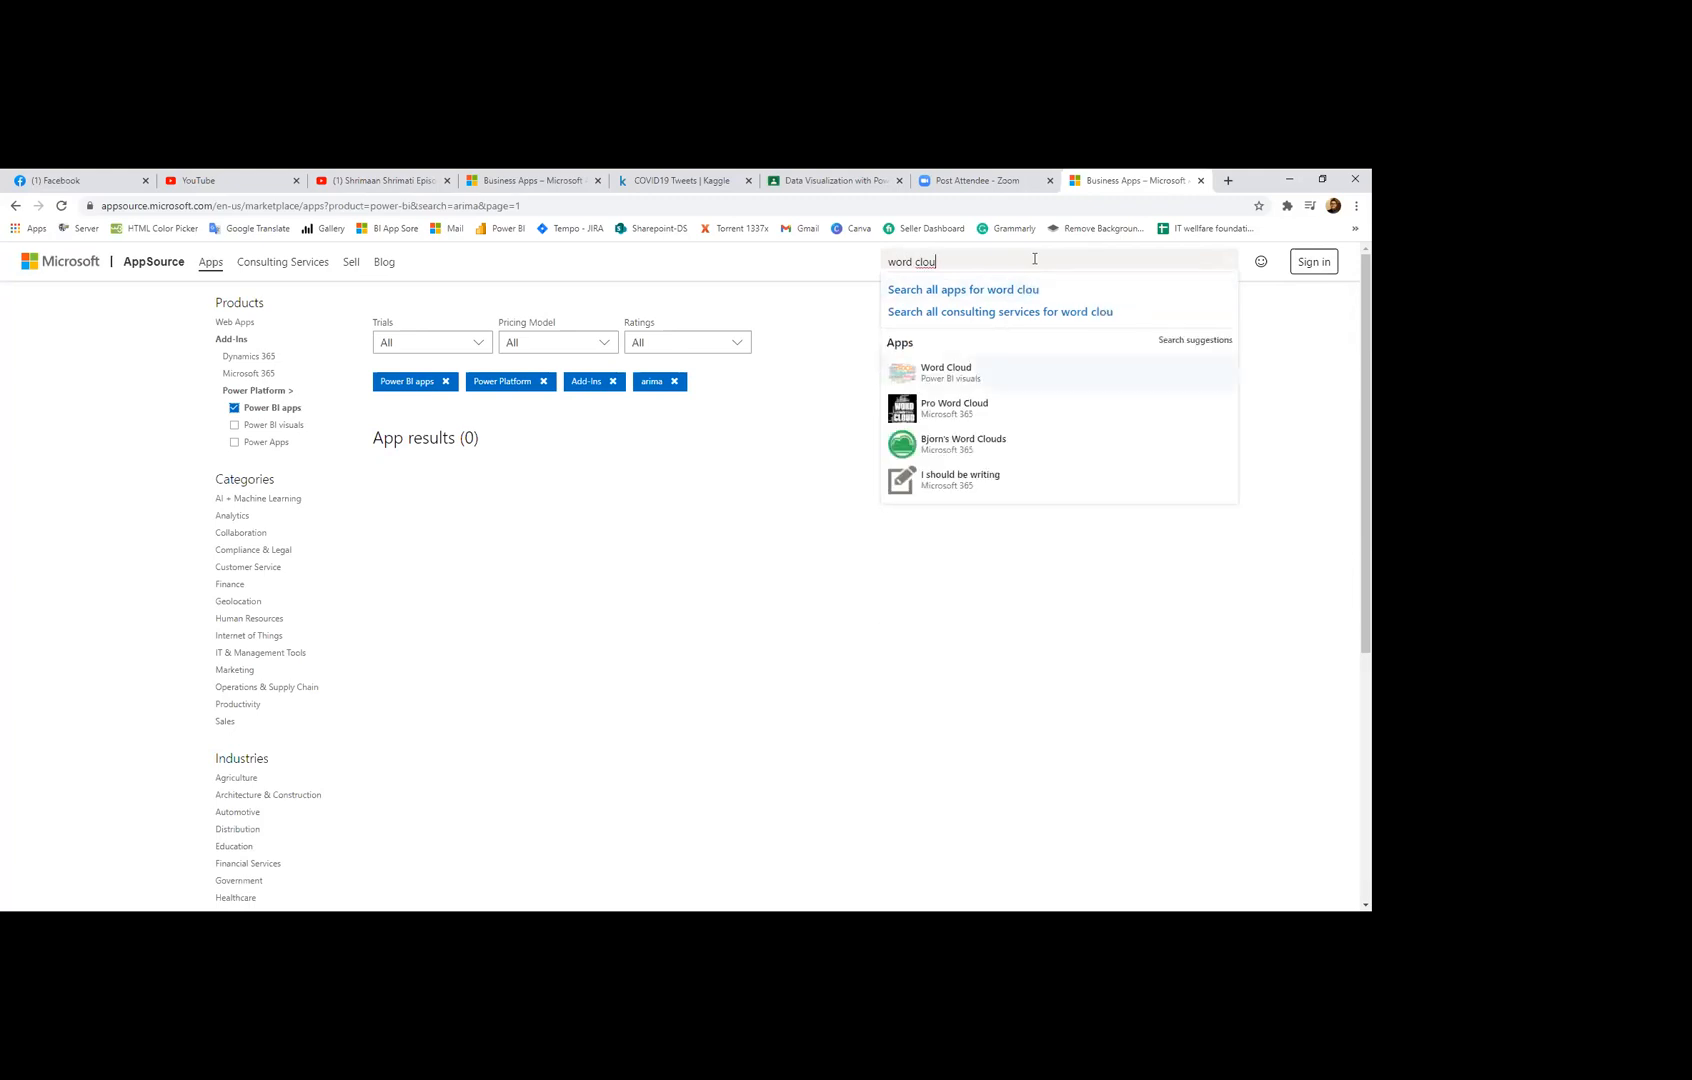
pyautogui.press('Return')
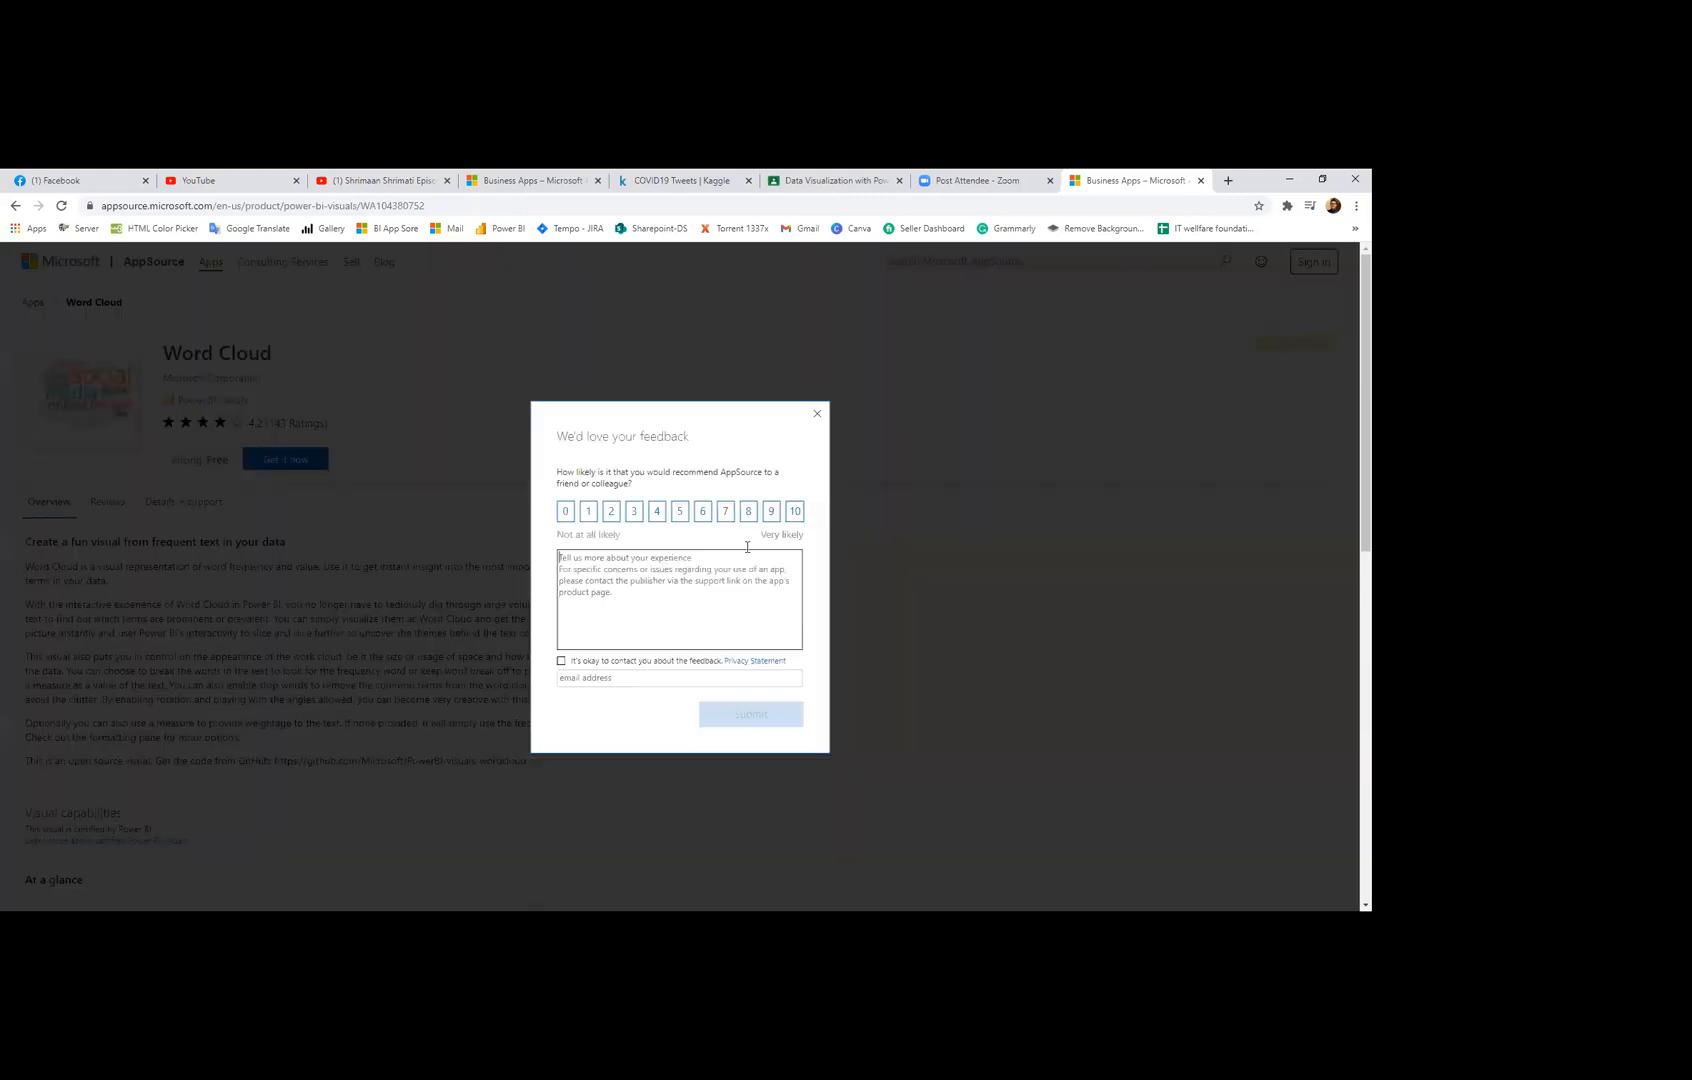
# Step: Close the feedback survey, skim the Word Cloud description, then try getting the free visual
pyautogui.click(817, 413)
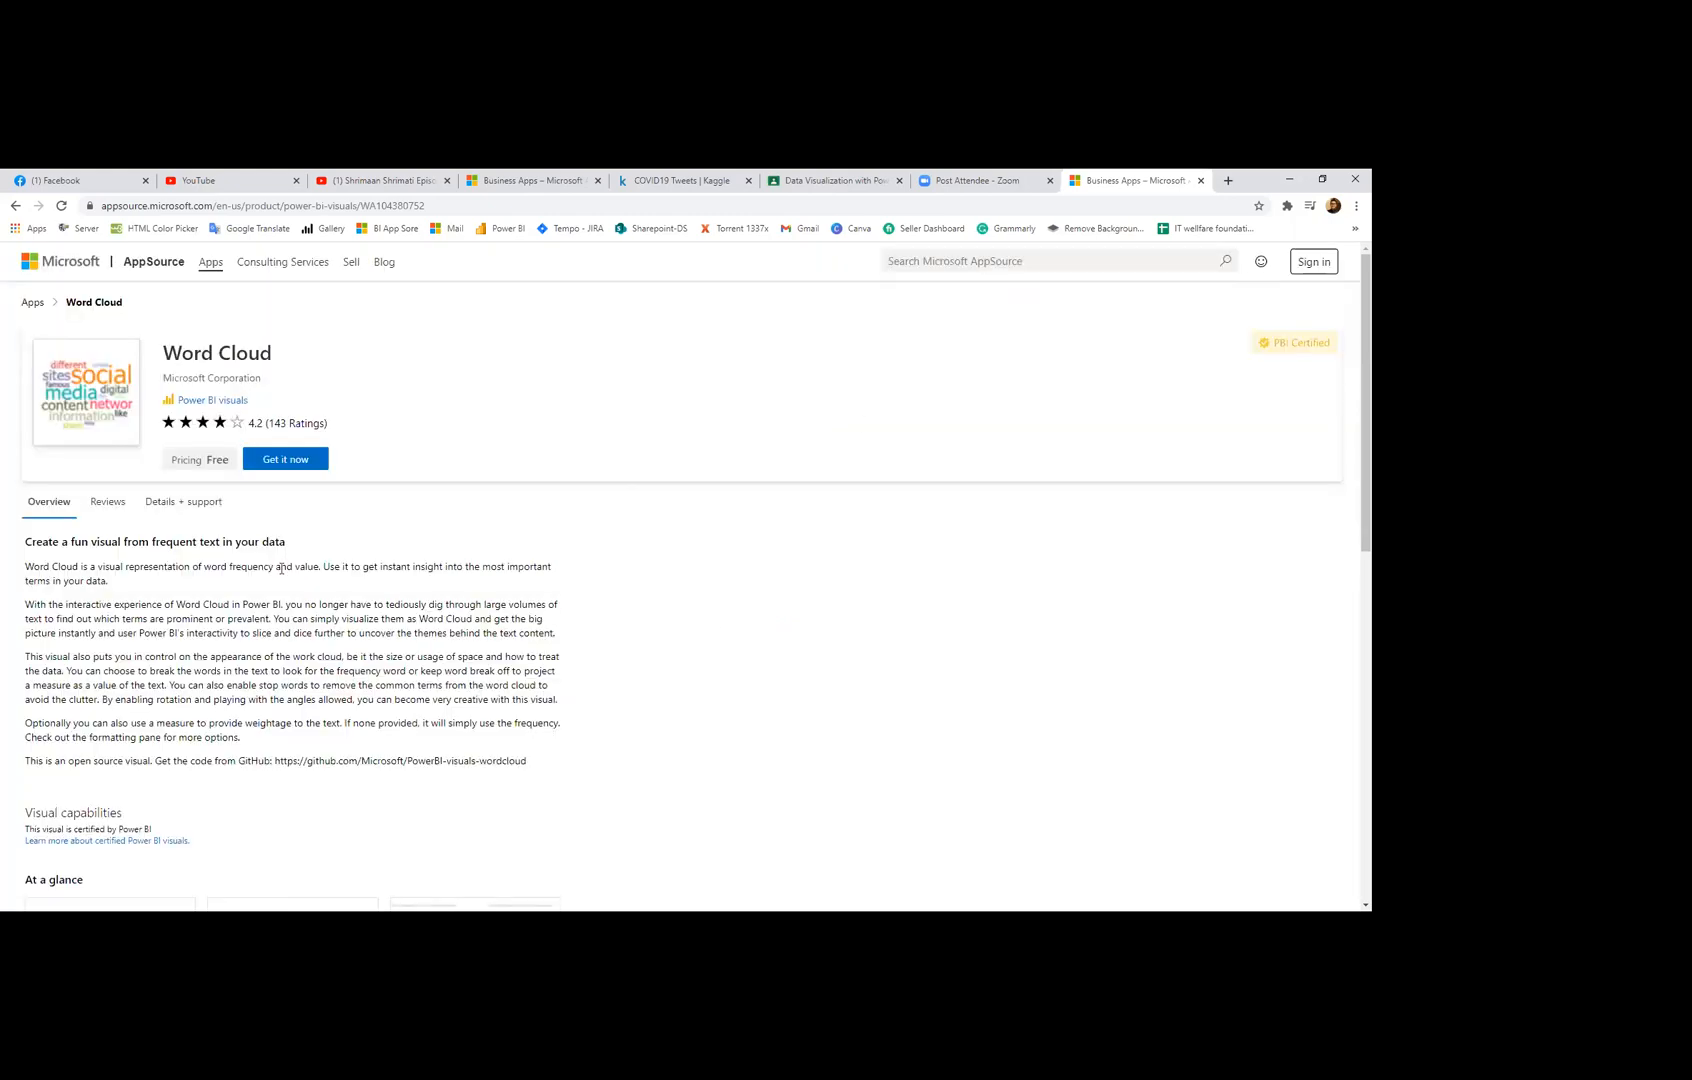
pyautogui.scroll(-4, 175, 671)
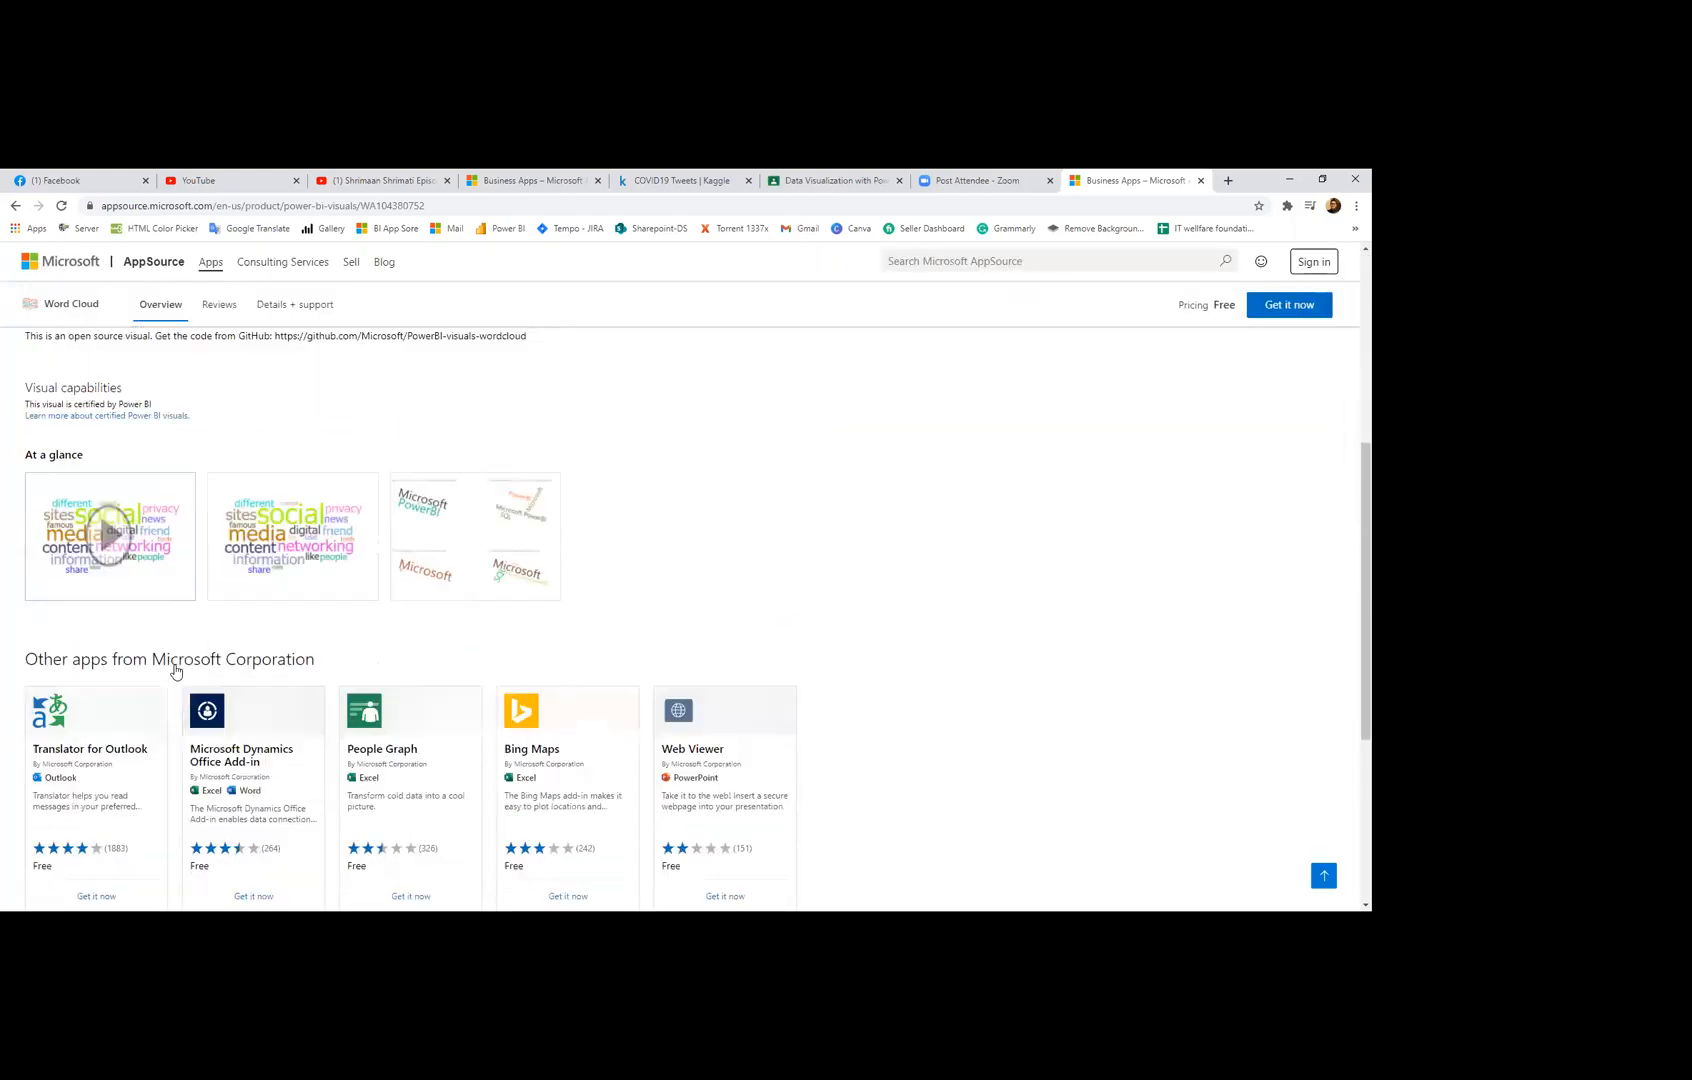
pyautogui.scroll(-2, 175, 671)
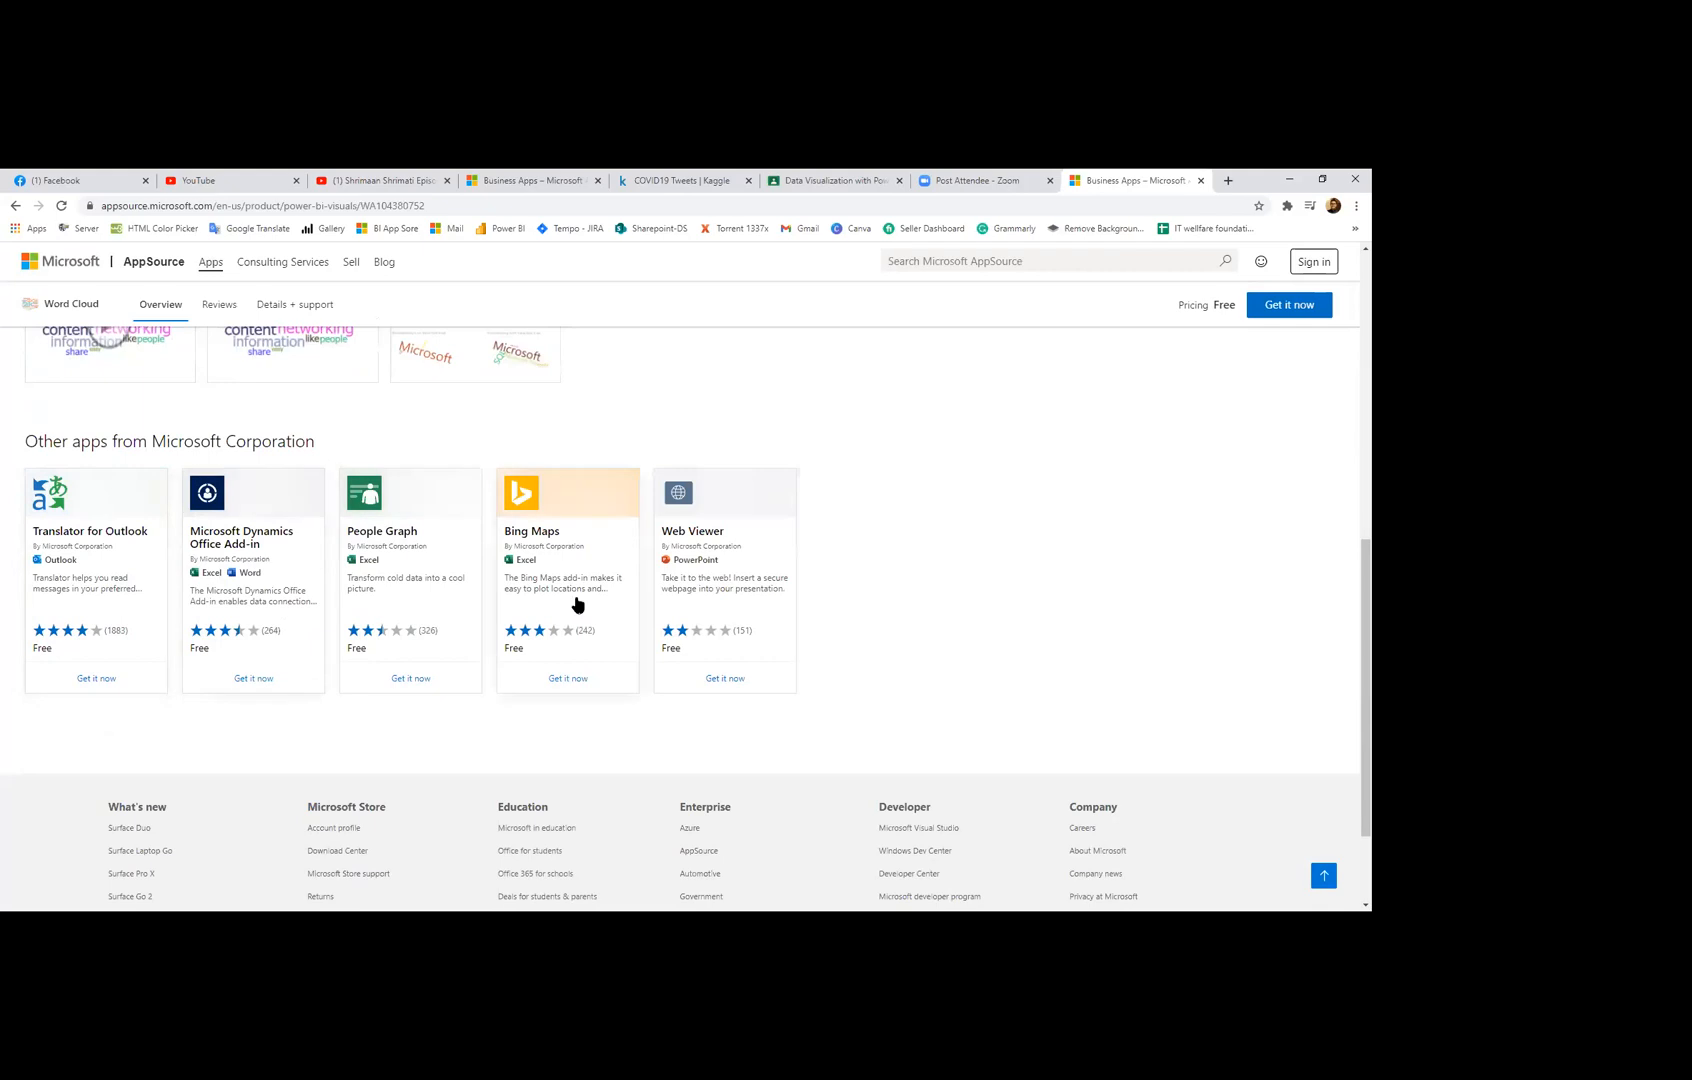
pyautogui.scroll(7, 578, 598)
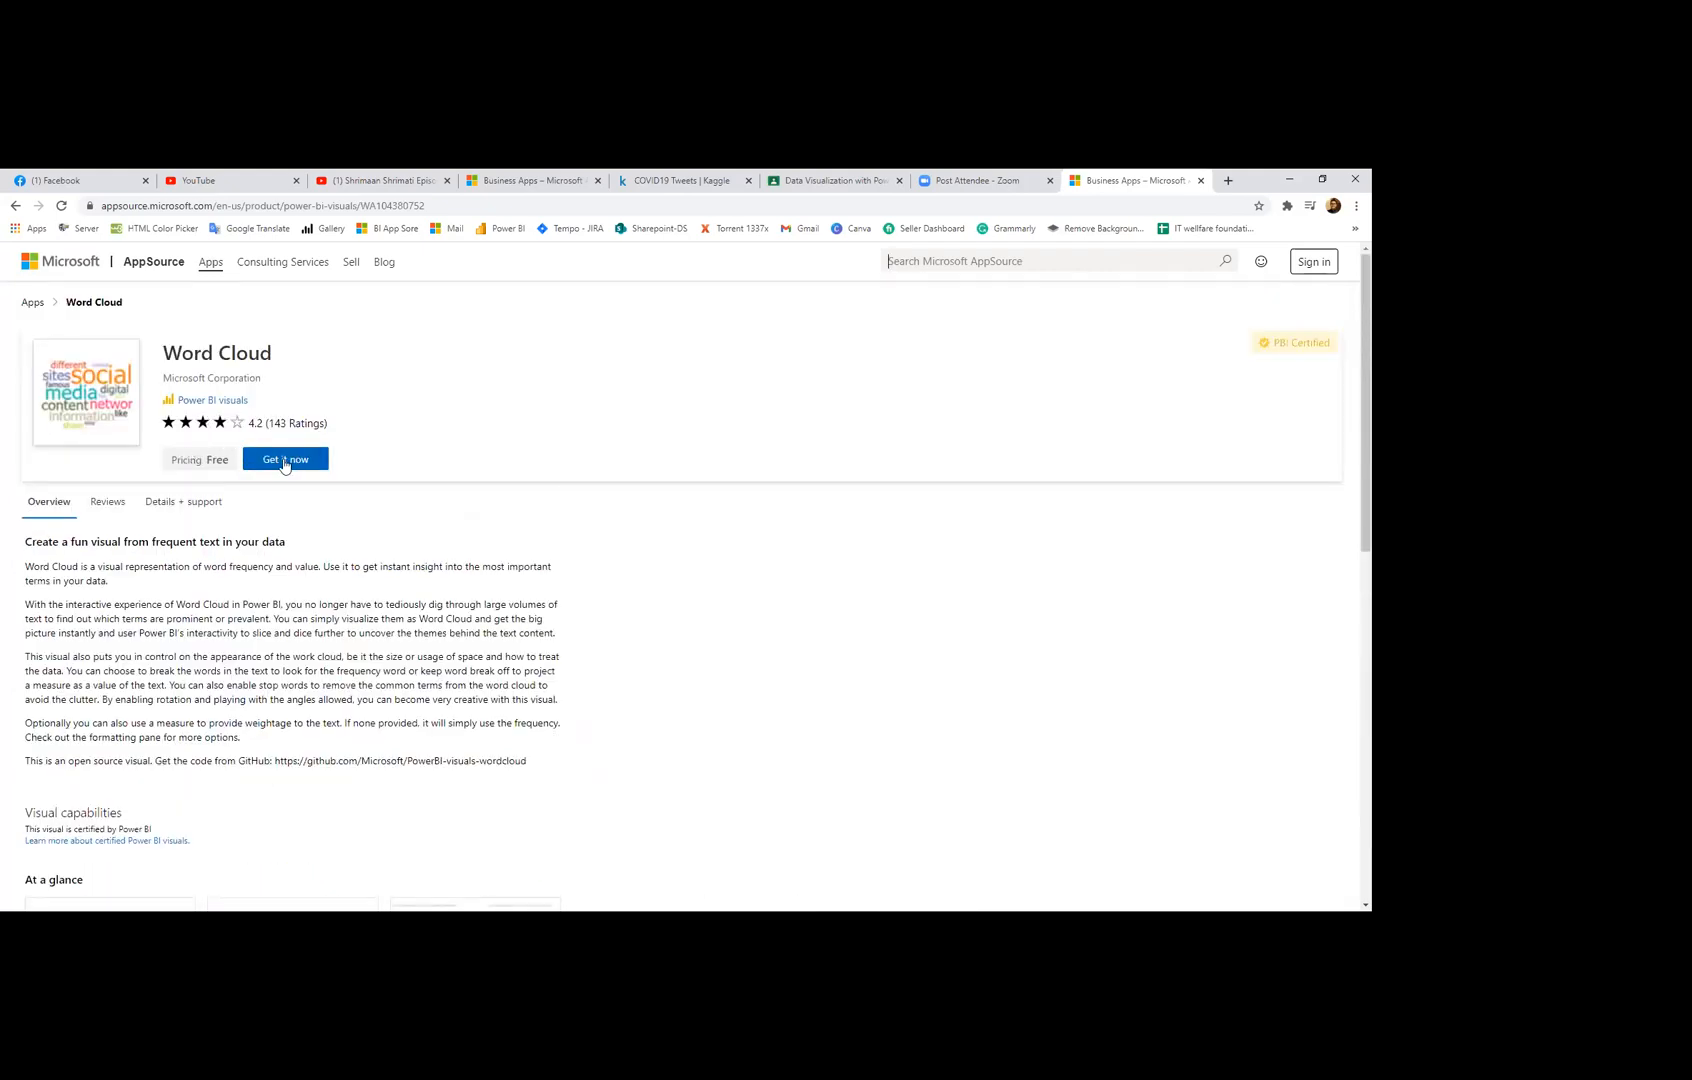
pyautogui.click(285, 462)
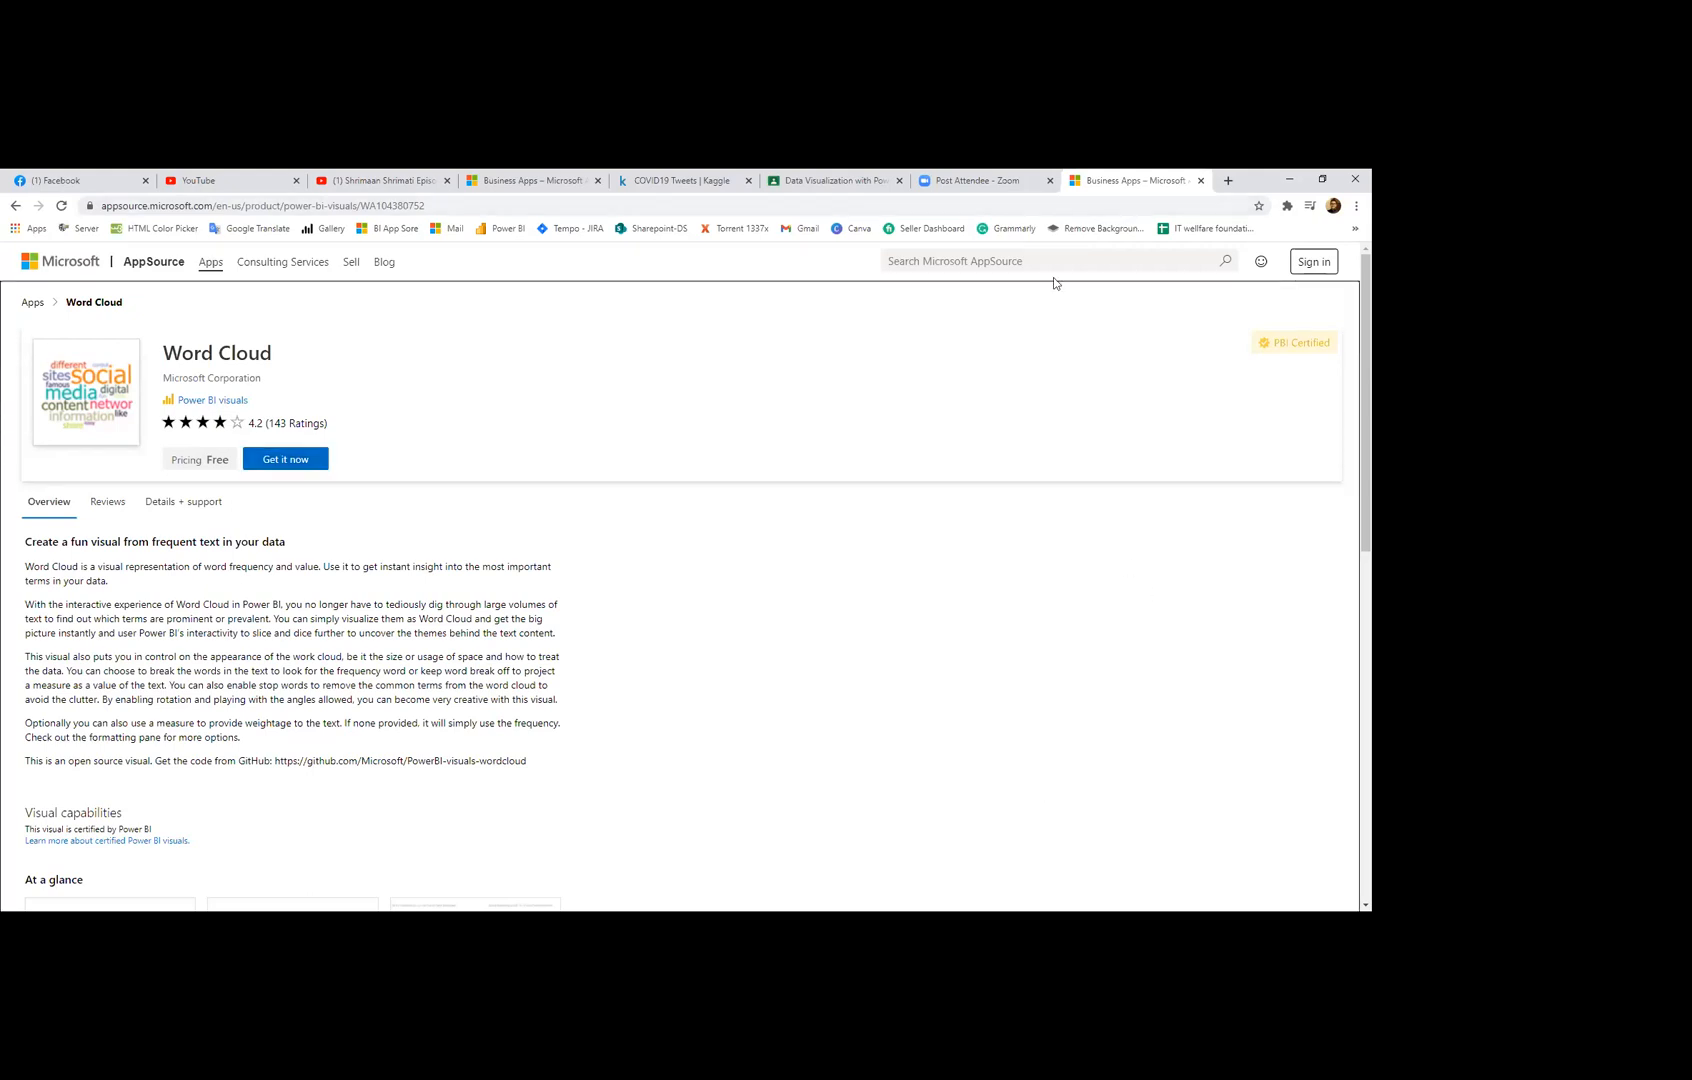
# Step: Request the free Word Cloud visual and submit the work account e-mail address to sign in
pyautogui.click(270, 459)
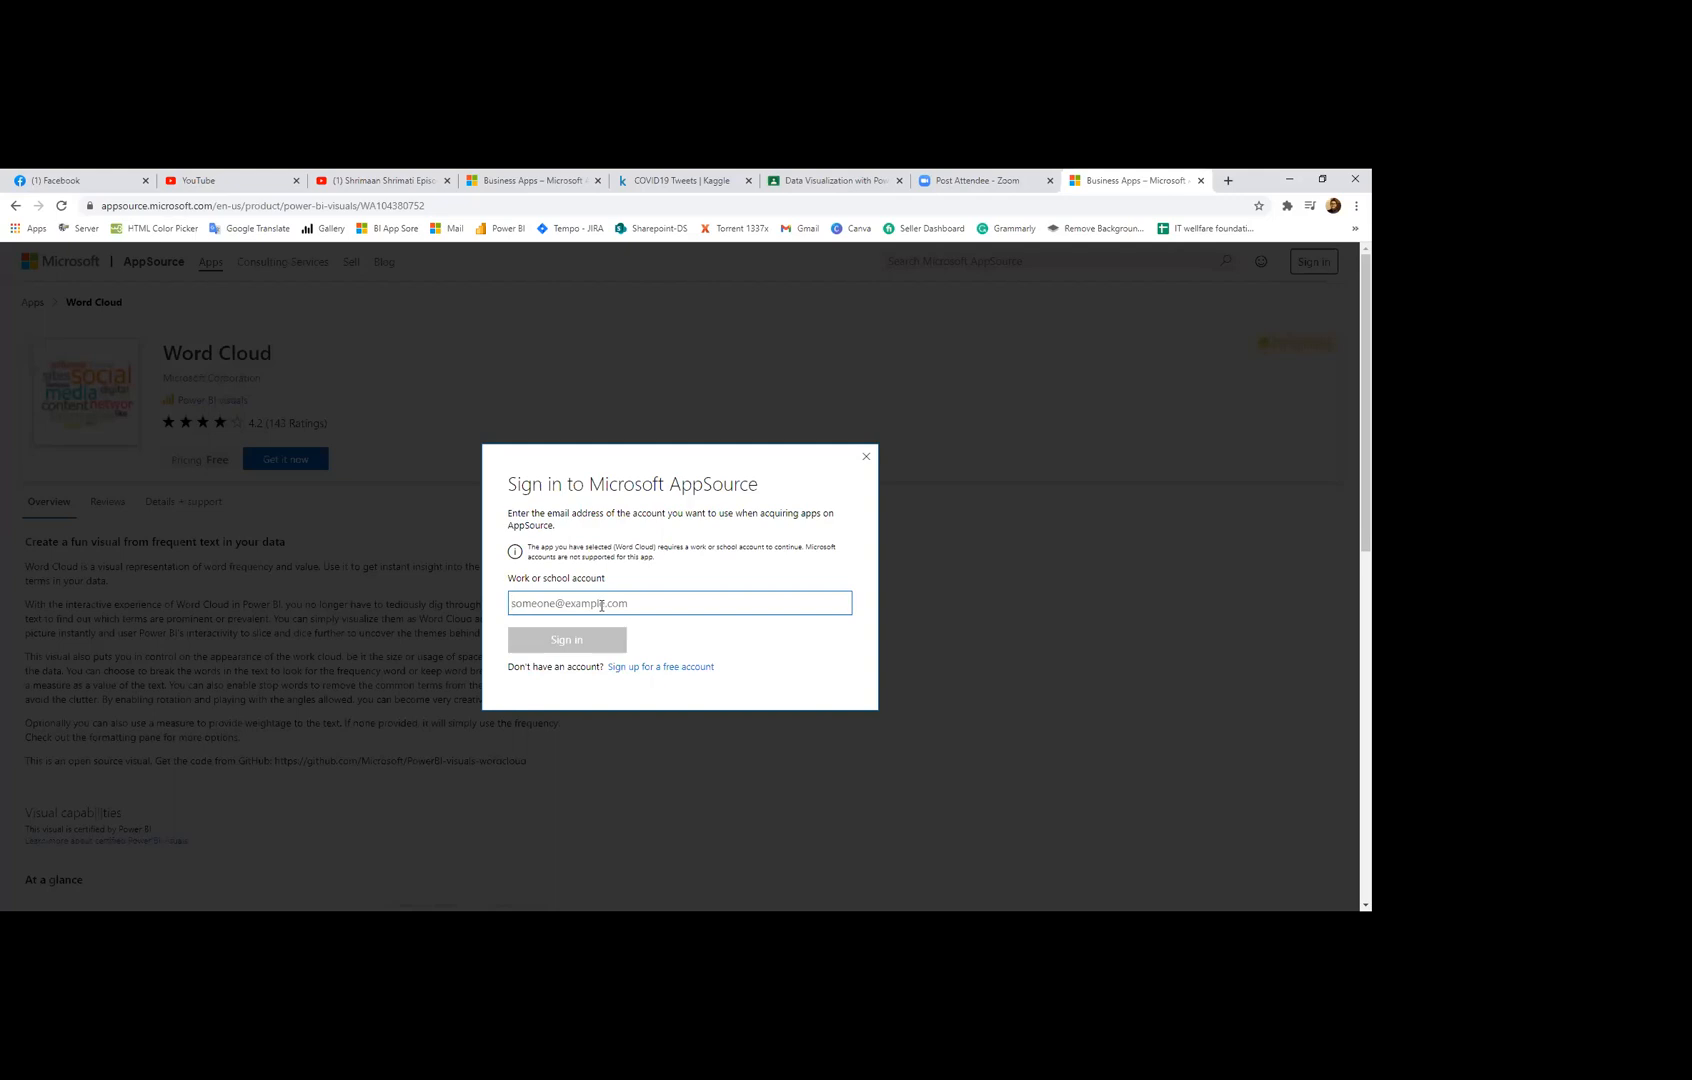
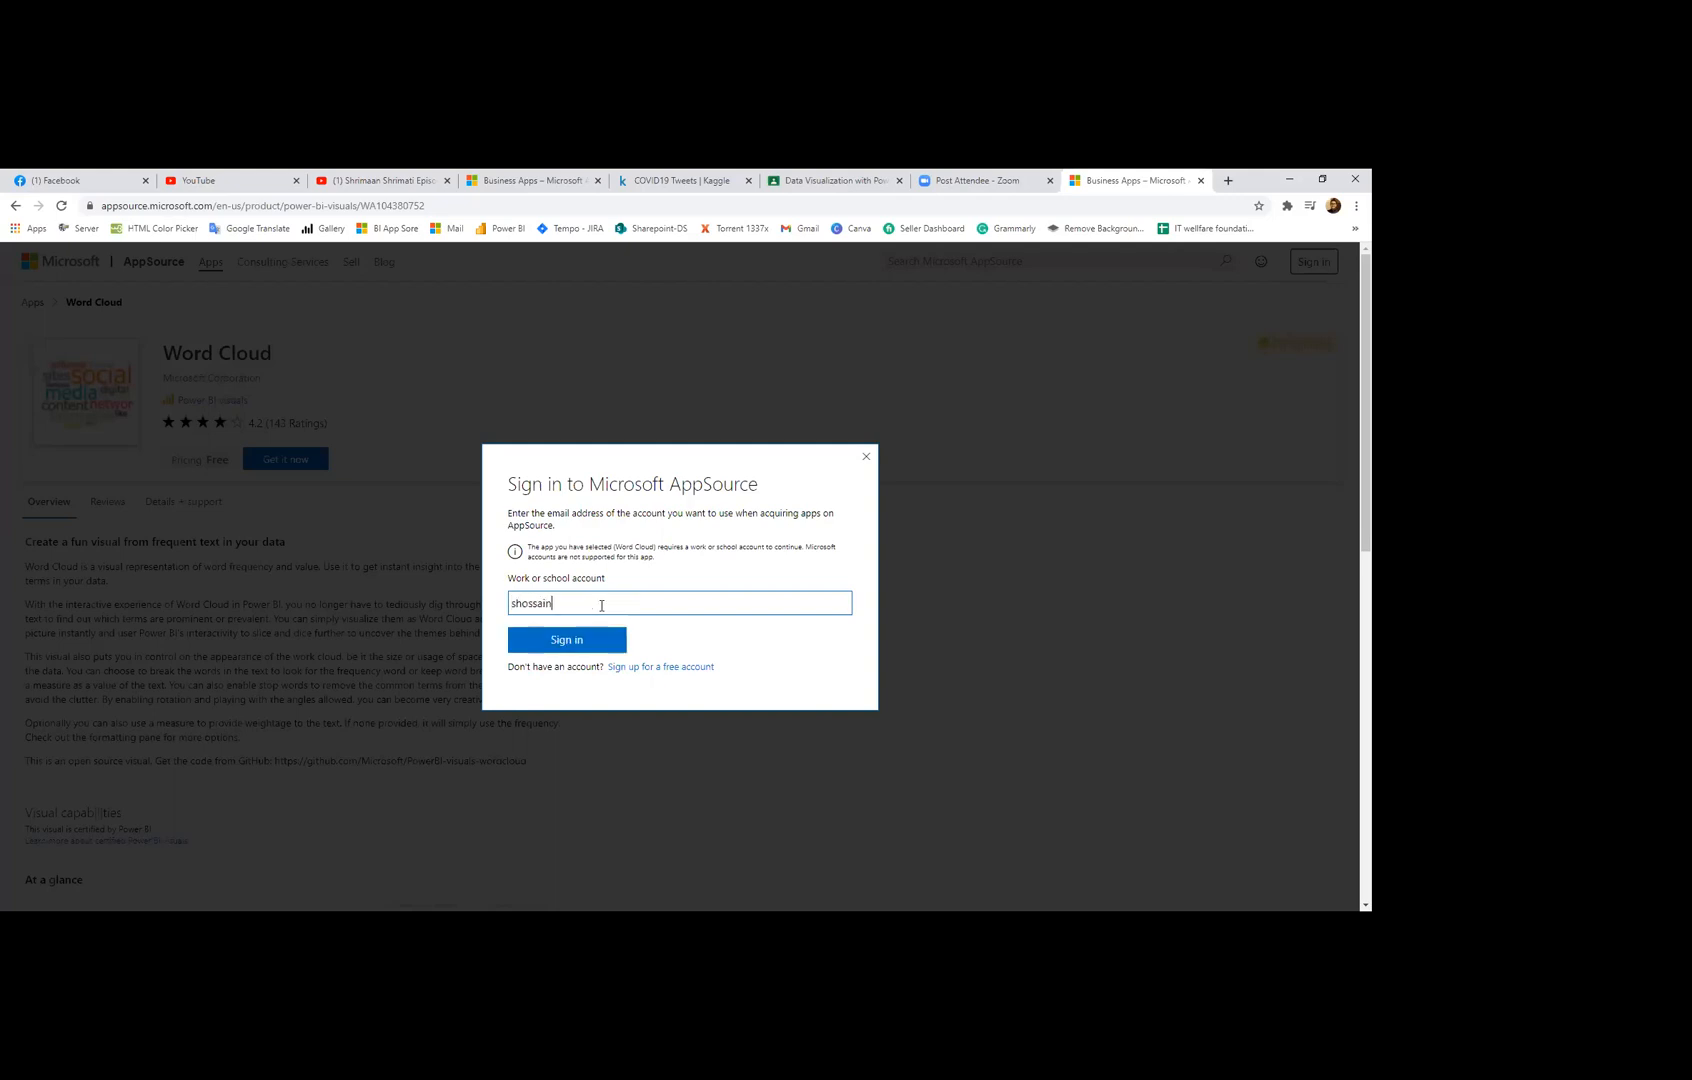
pyautogui.press('Return')
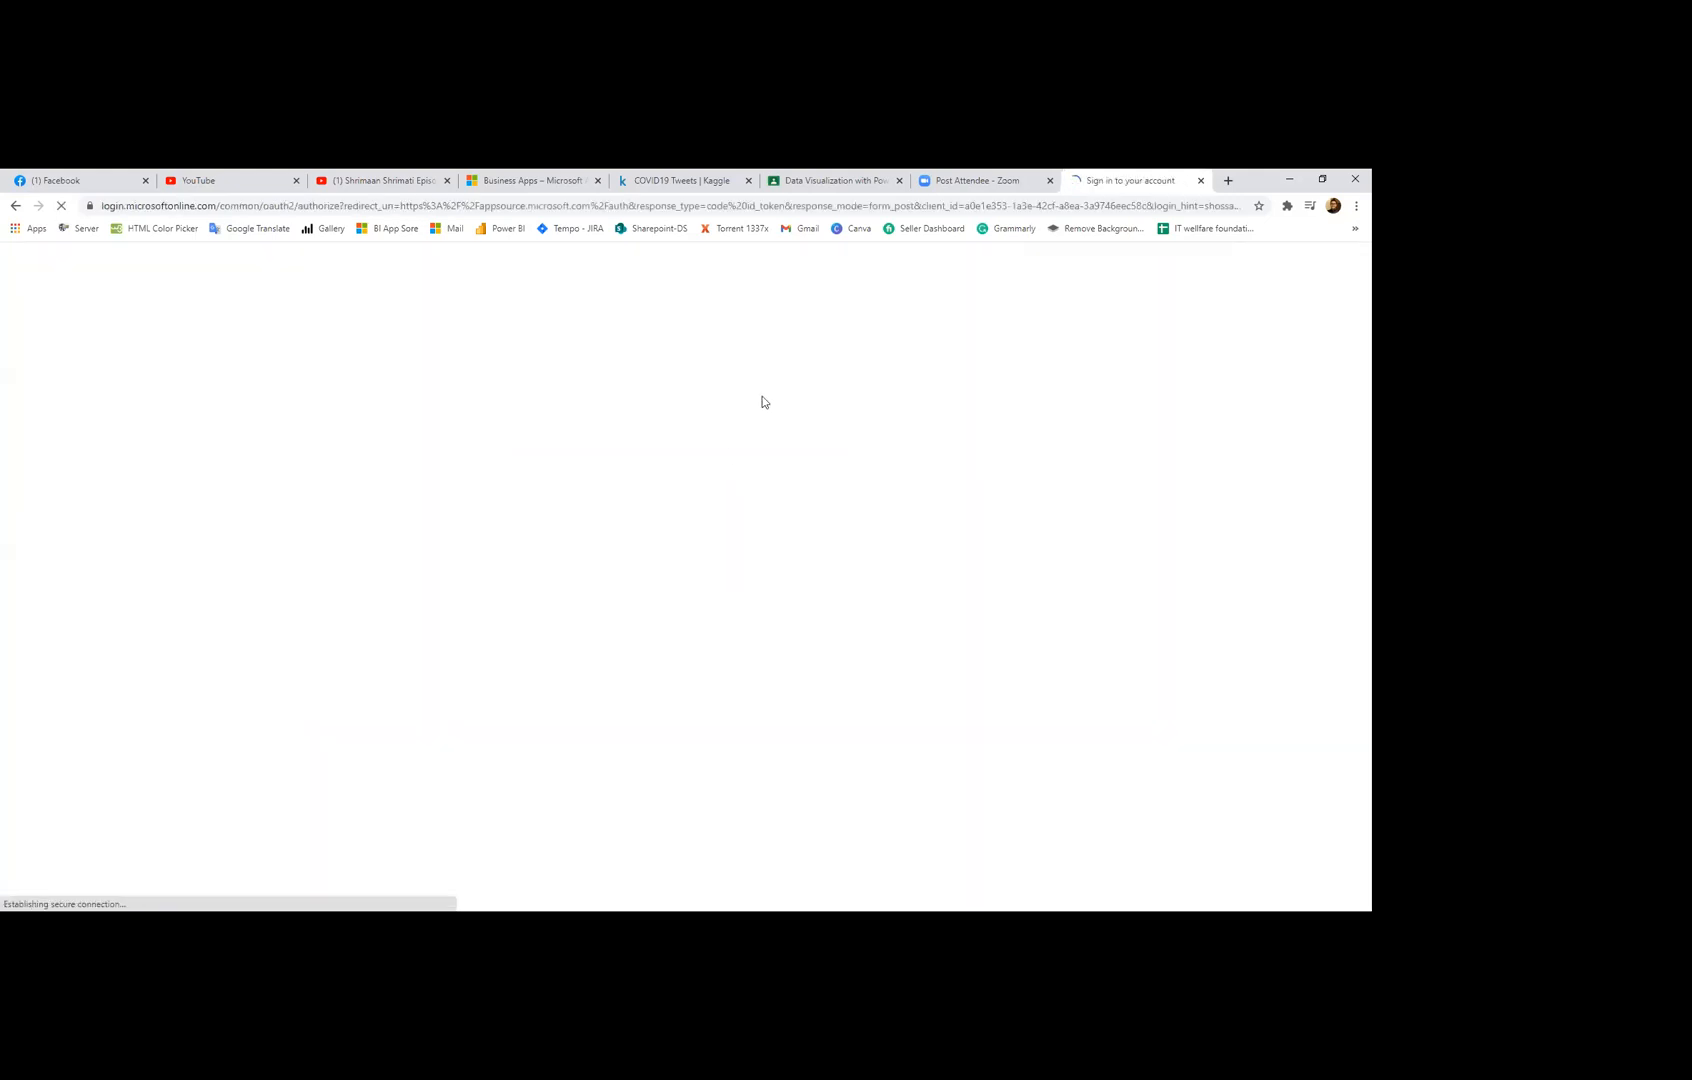
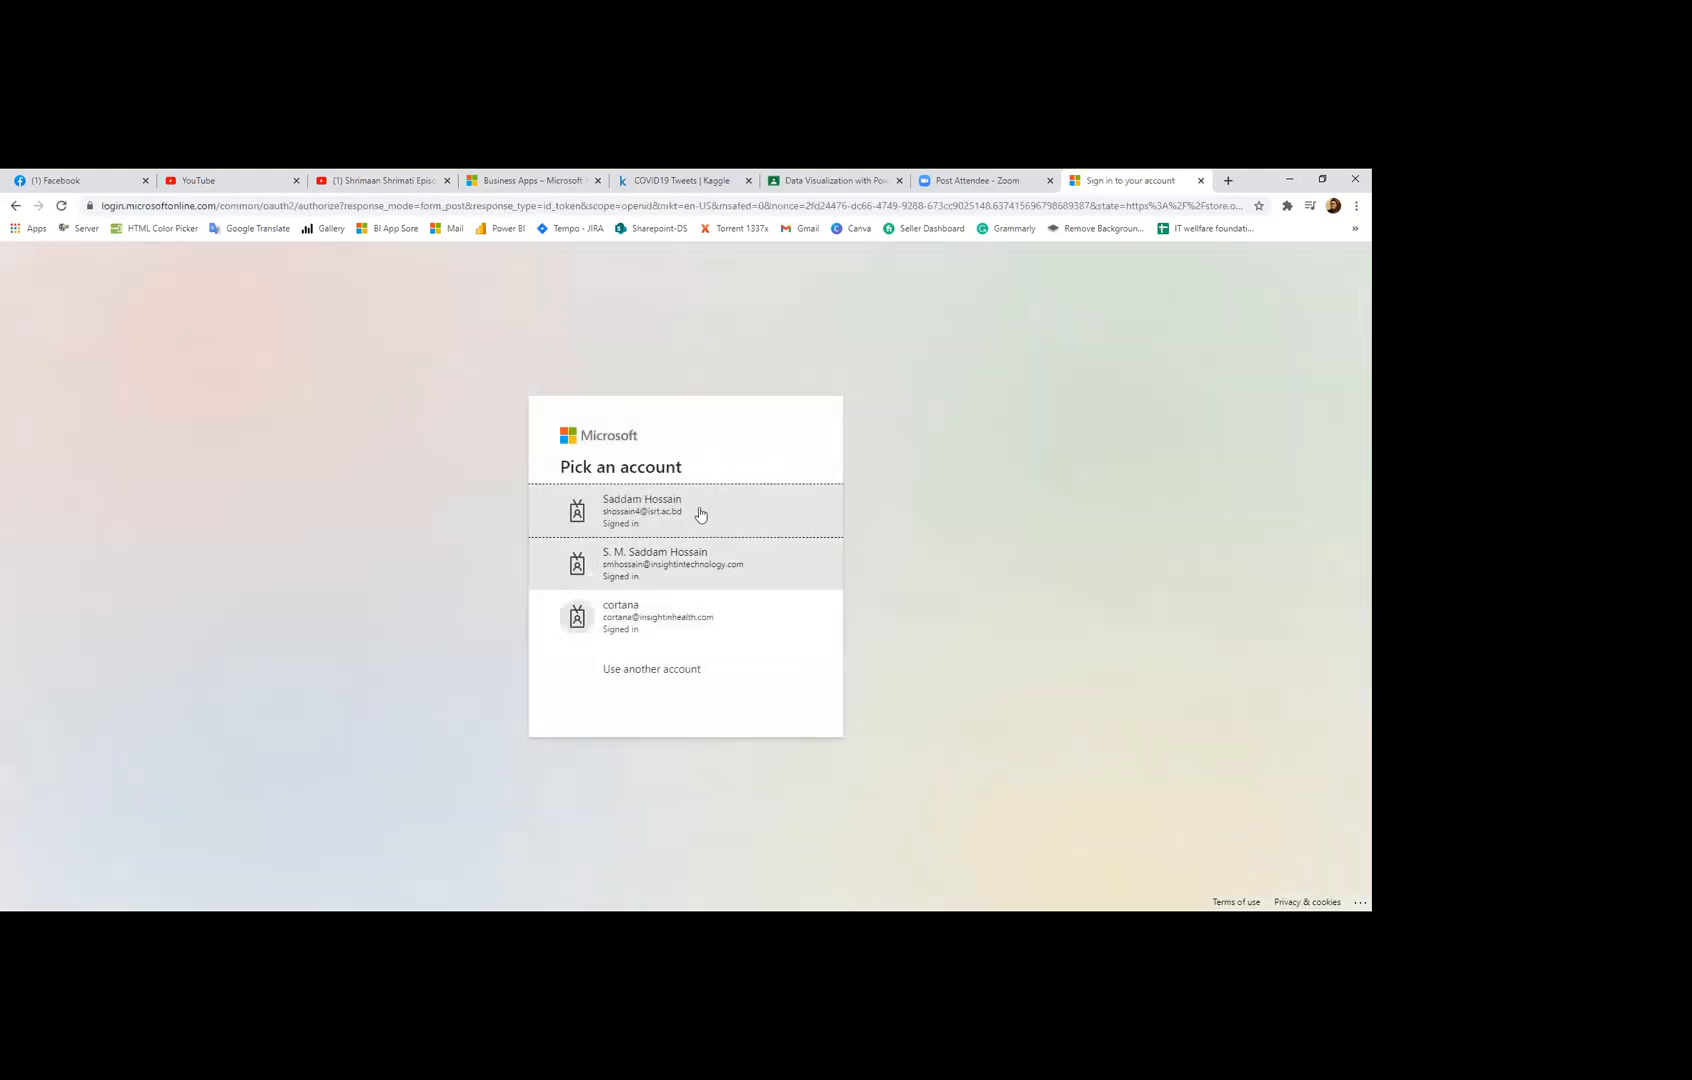
# Step: Sign in with the first listed Microsoft account to reach the Word Cloud store page
pyautogui.click(699, 509)
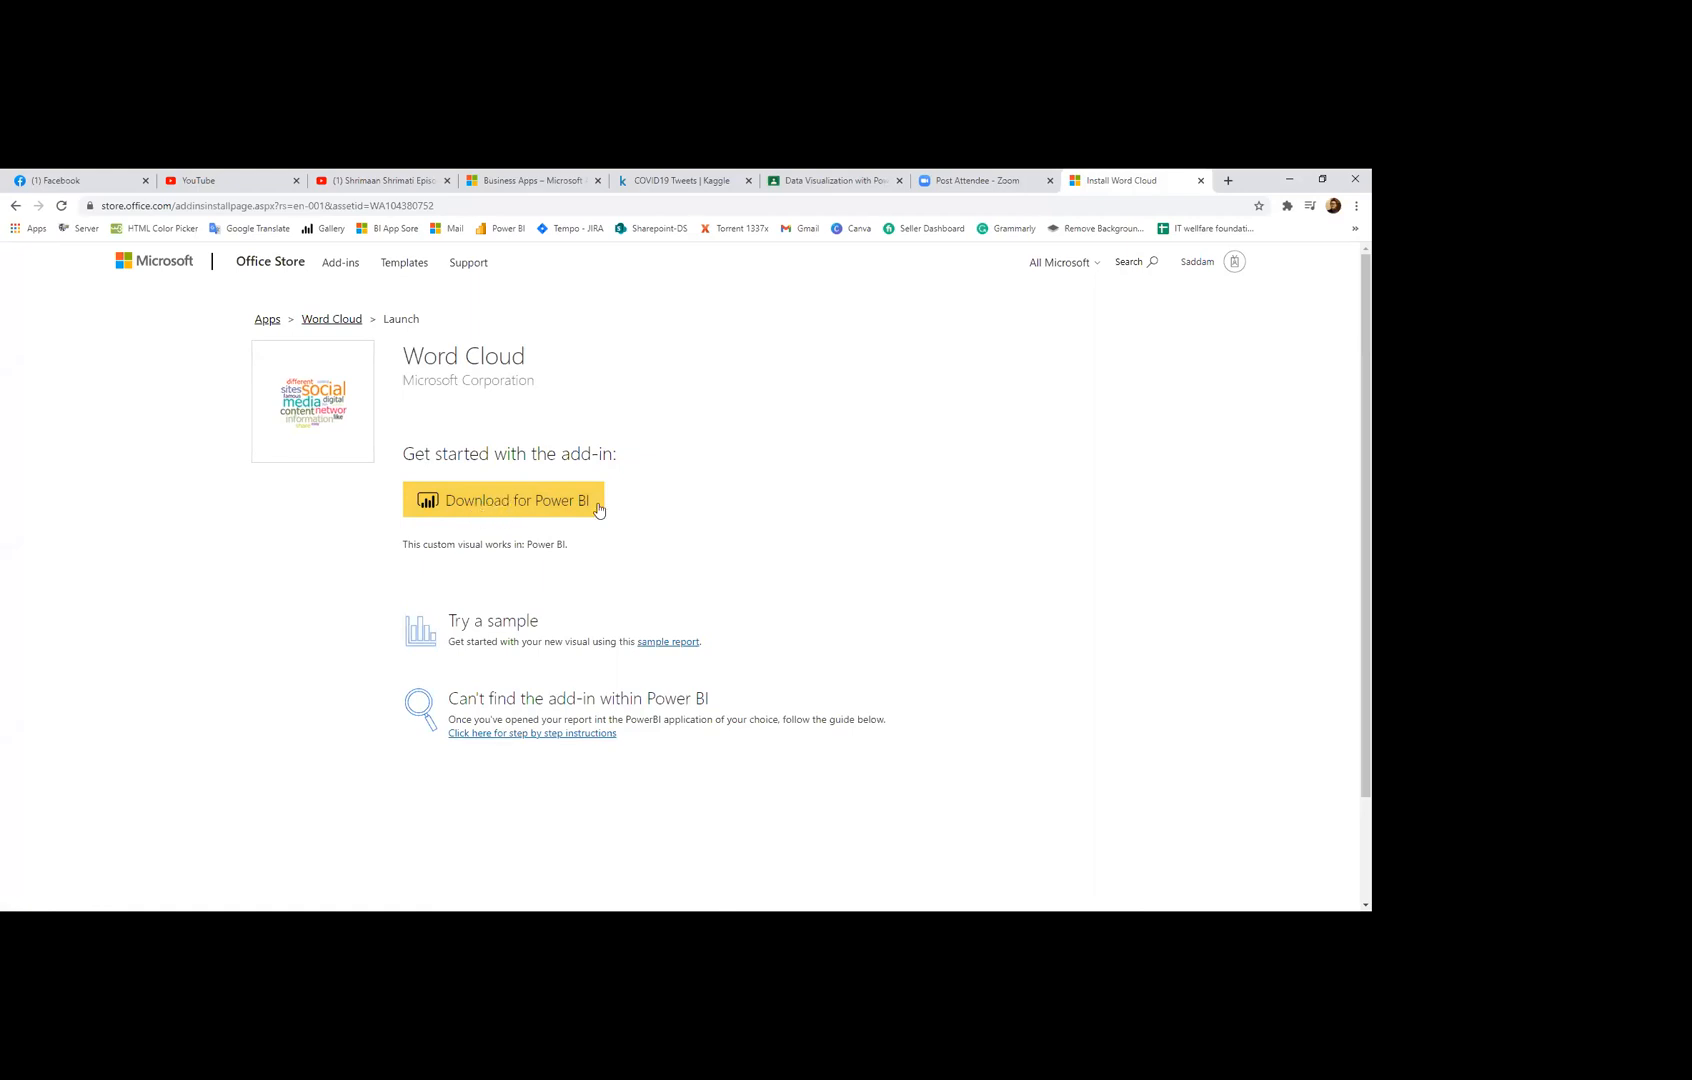
# Step: Download the Word Cloud visual for Power BI and save the file to Downloads
pyautogui.click(502, 505)
pyautogui.scroll(-4, 812, 600)
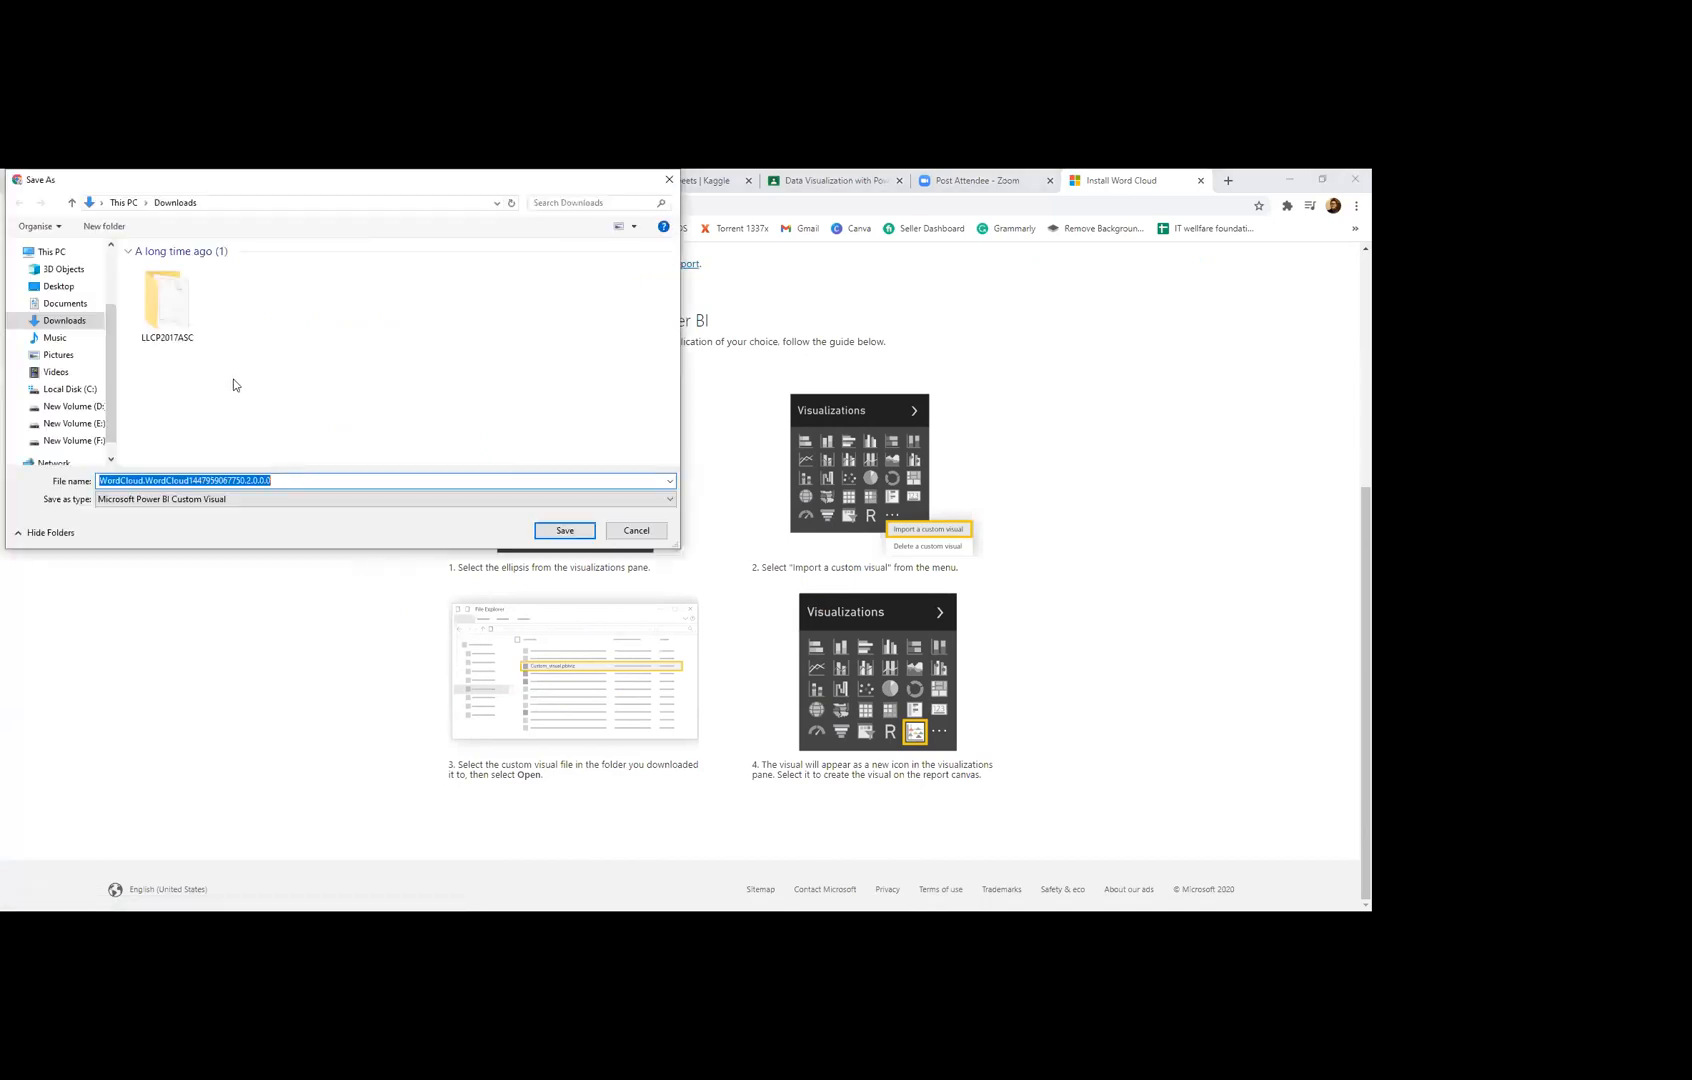
pyautogui.click(565, 531)
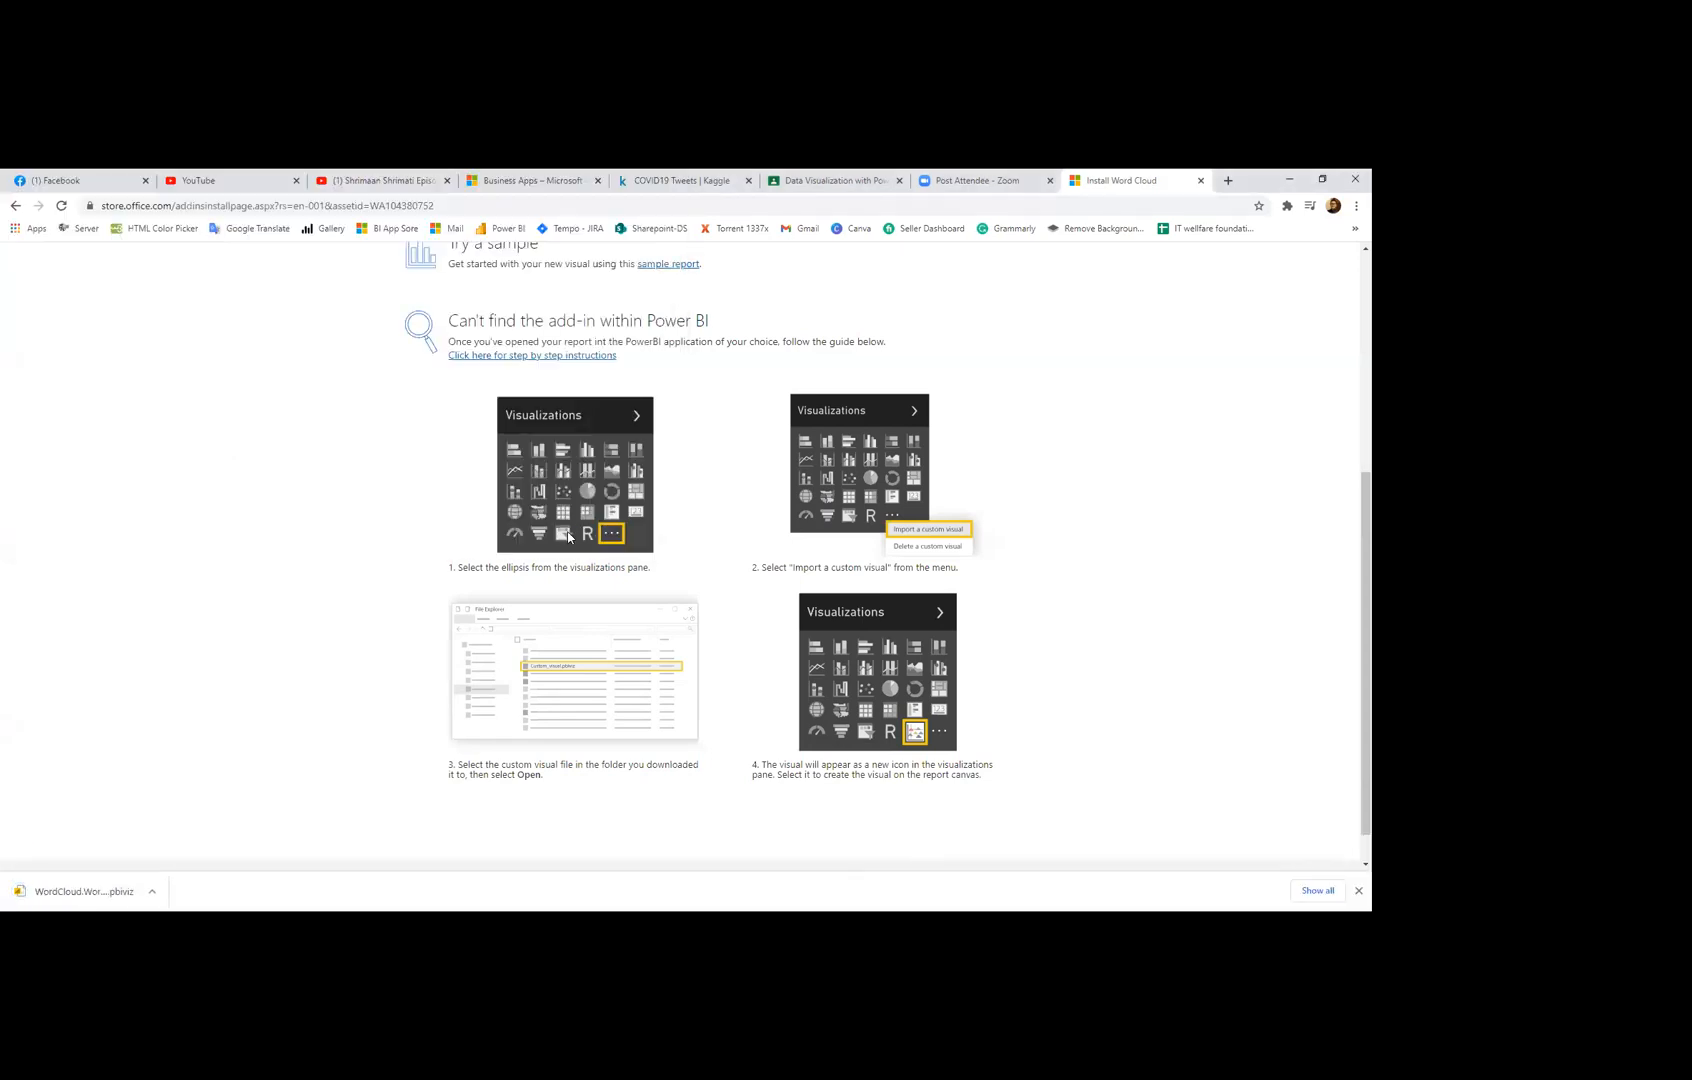
# Step: Show the downloaded Word Cloud file in its folder, then return to Power BI Desktop
pyautogui.click(151, 891)
pyautogui.click(189, 843)
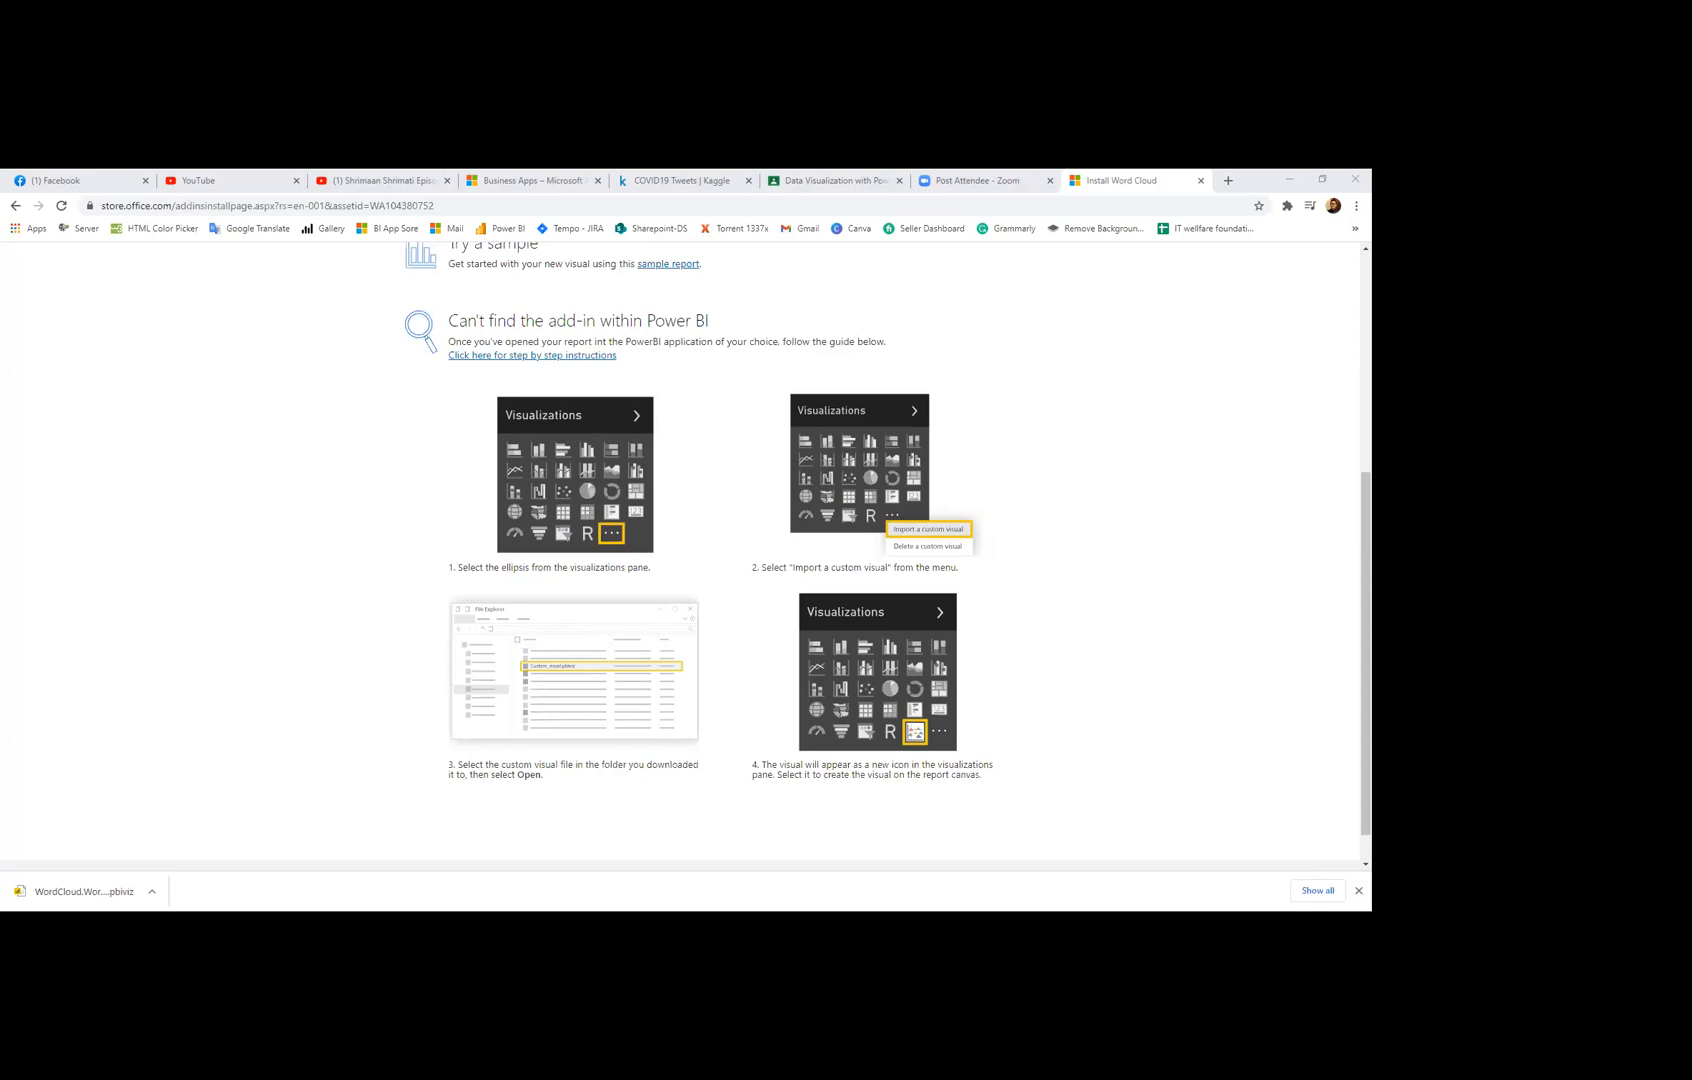
pyautogui.hotkey('alt', 'Tab')
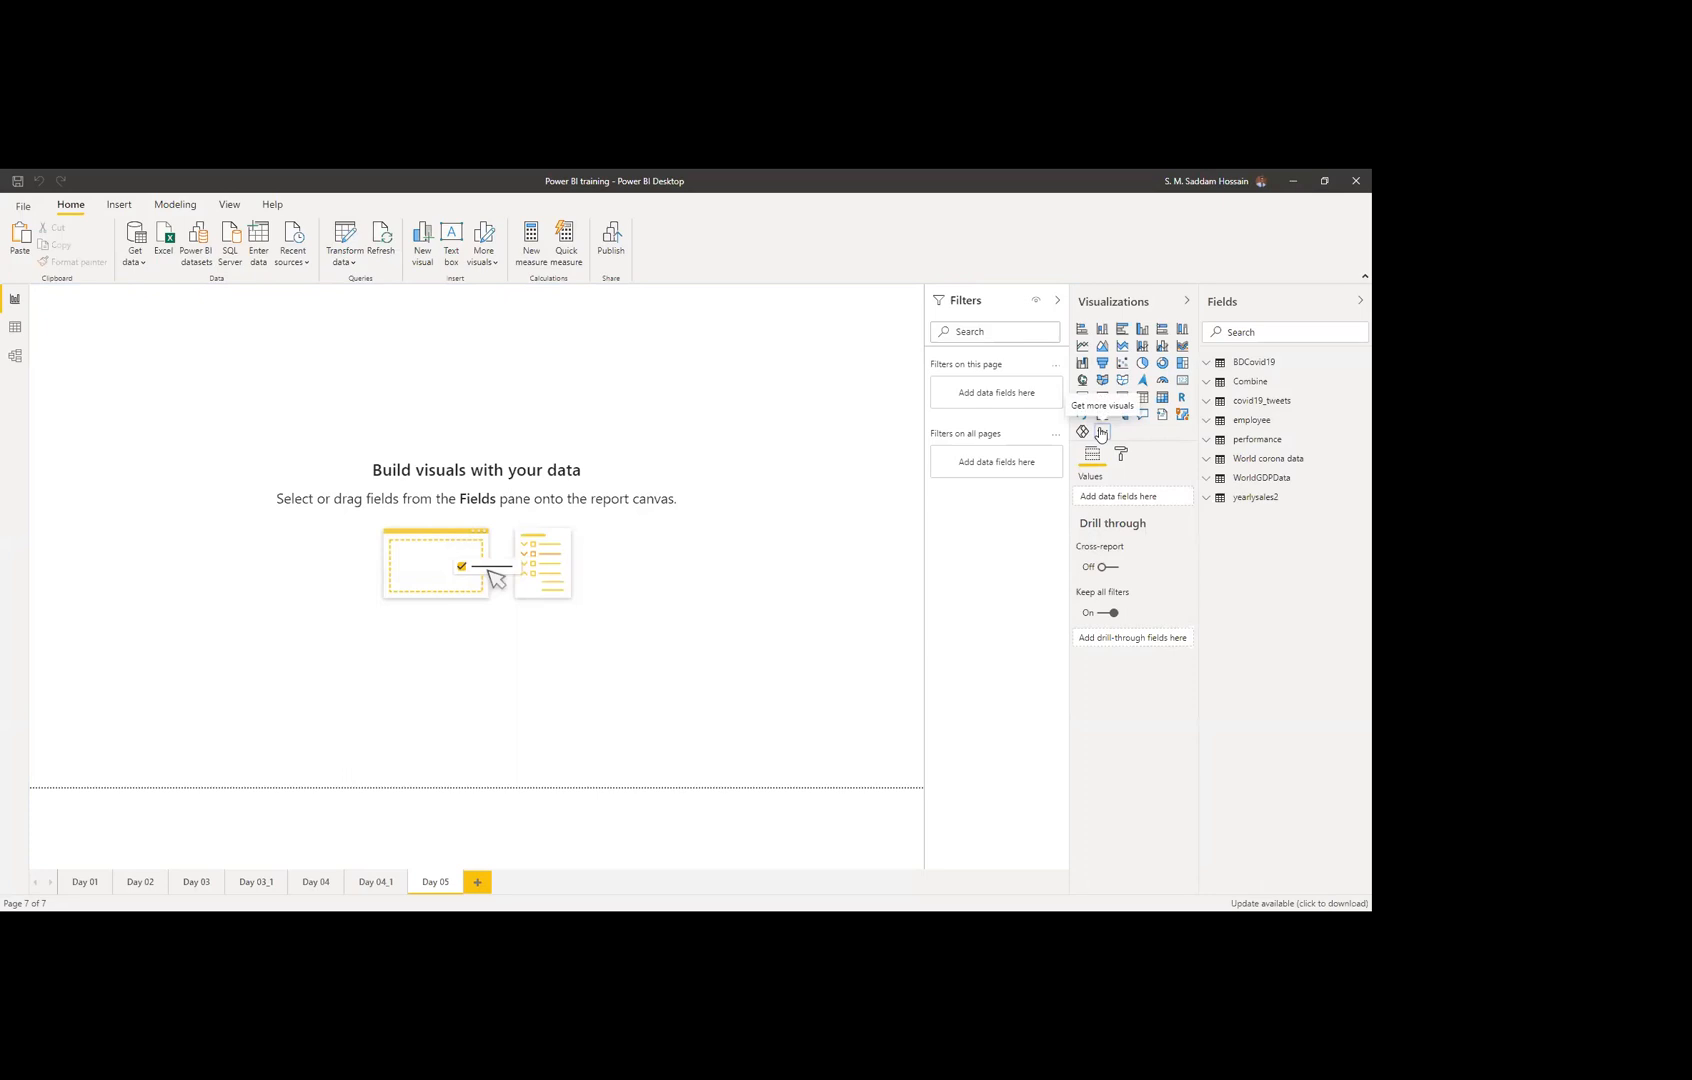
# Step: Import the downloaded WordCloud .pbiviz file from Downloads into the Visualizations pane
pyautogui.click(1101, 432)
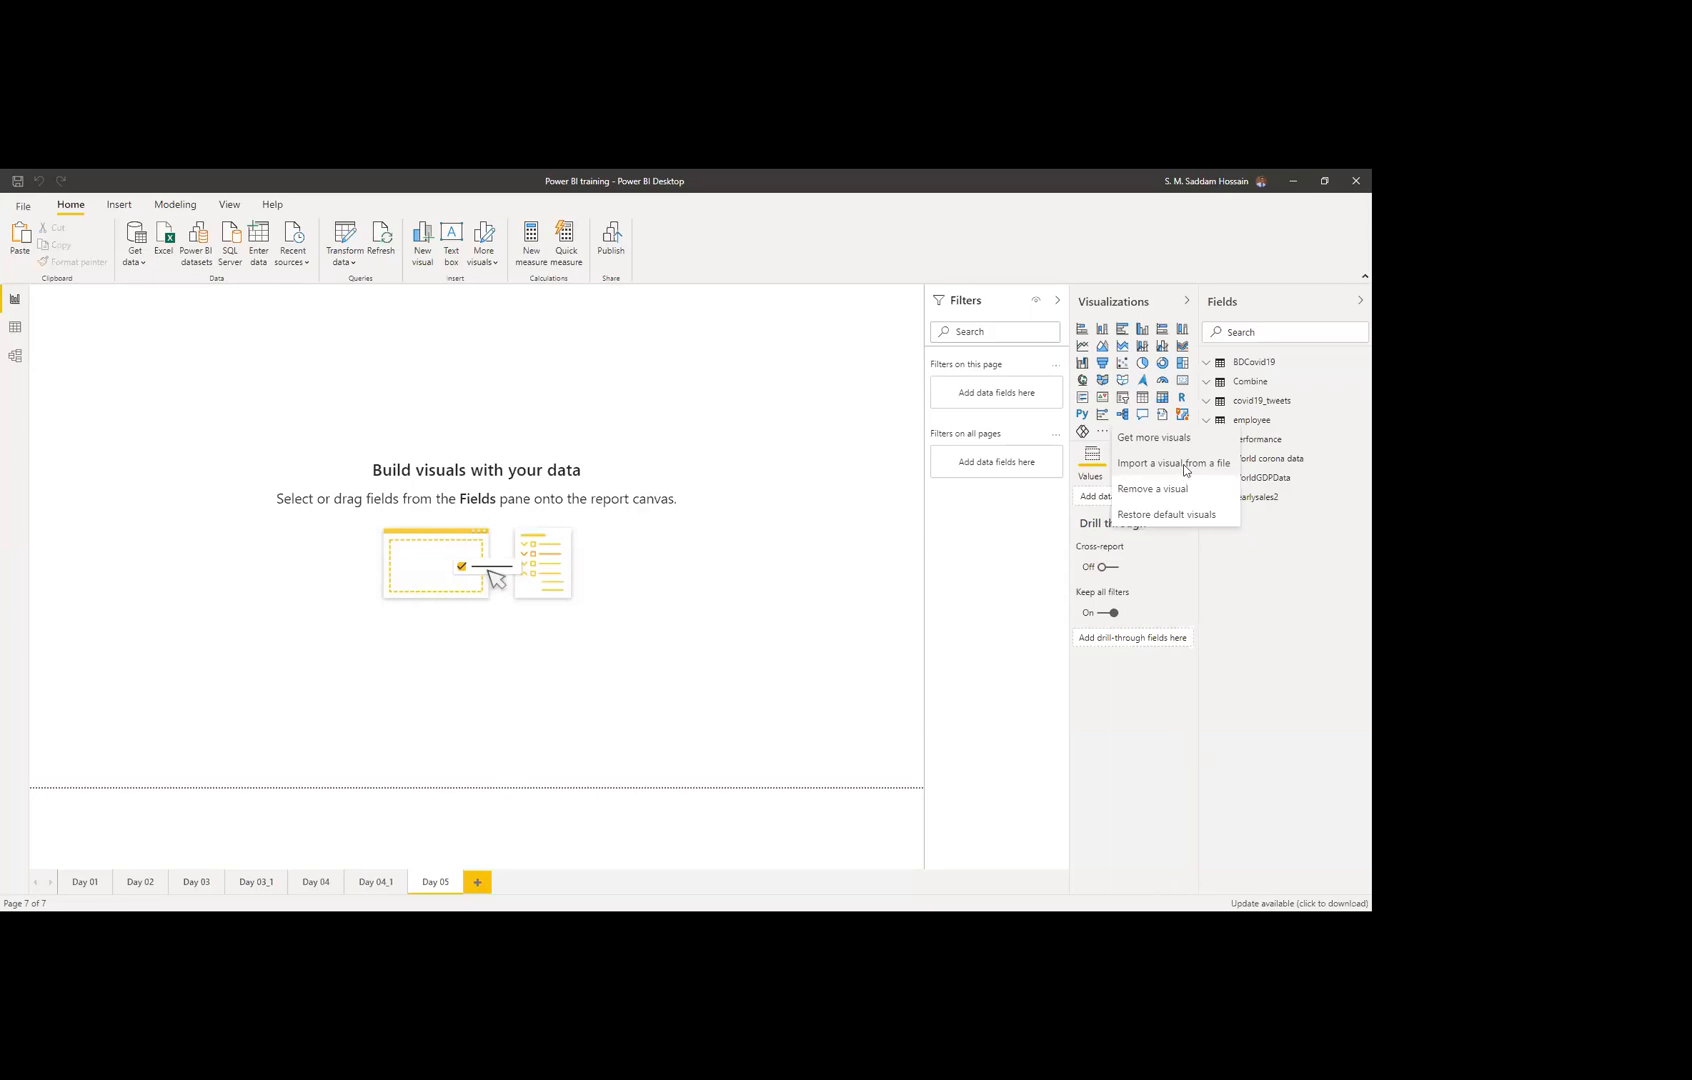
pyautogui.click(1184, 466)
pyautogui.click(768, 599)
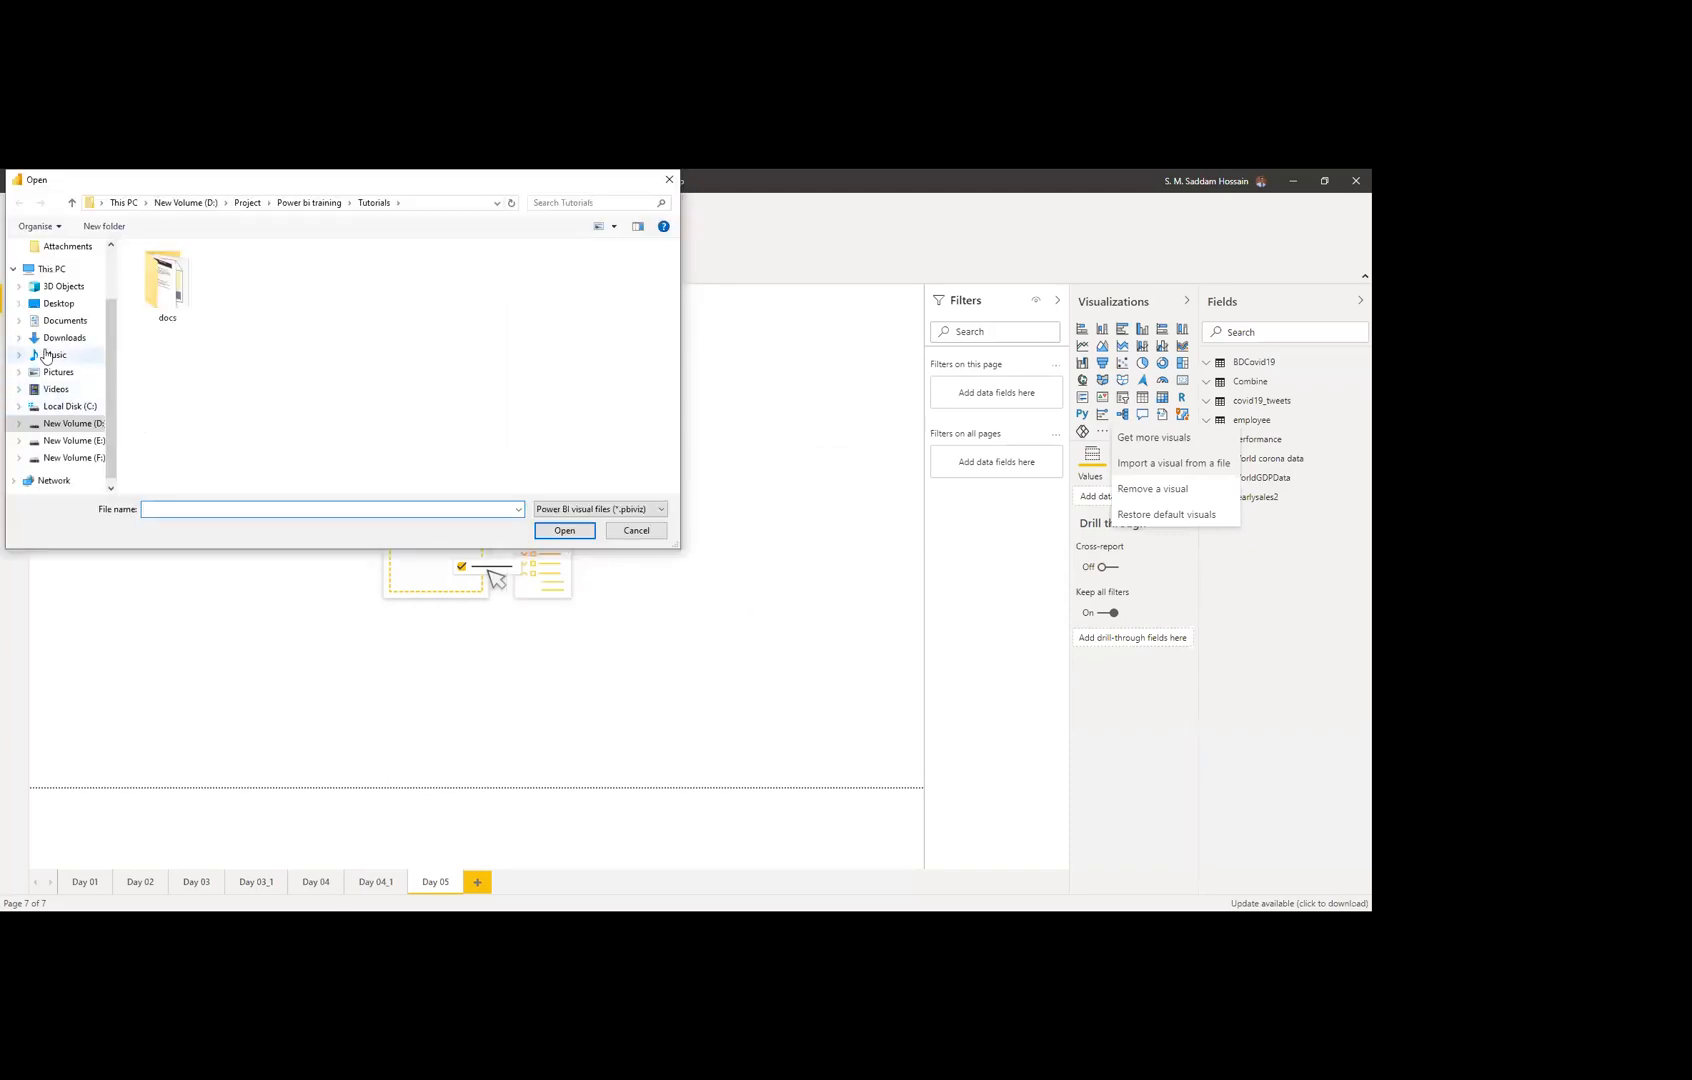
pyautogui.click(56, 338)
pyautogui.click(190, 335)
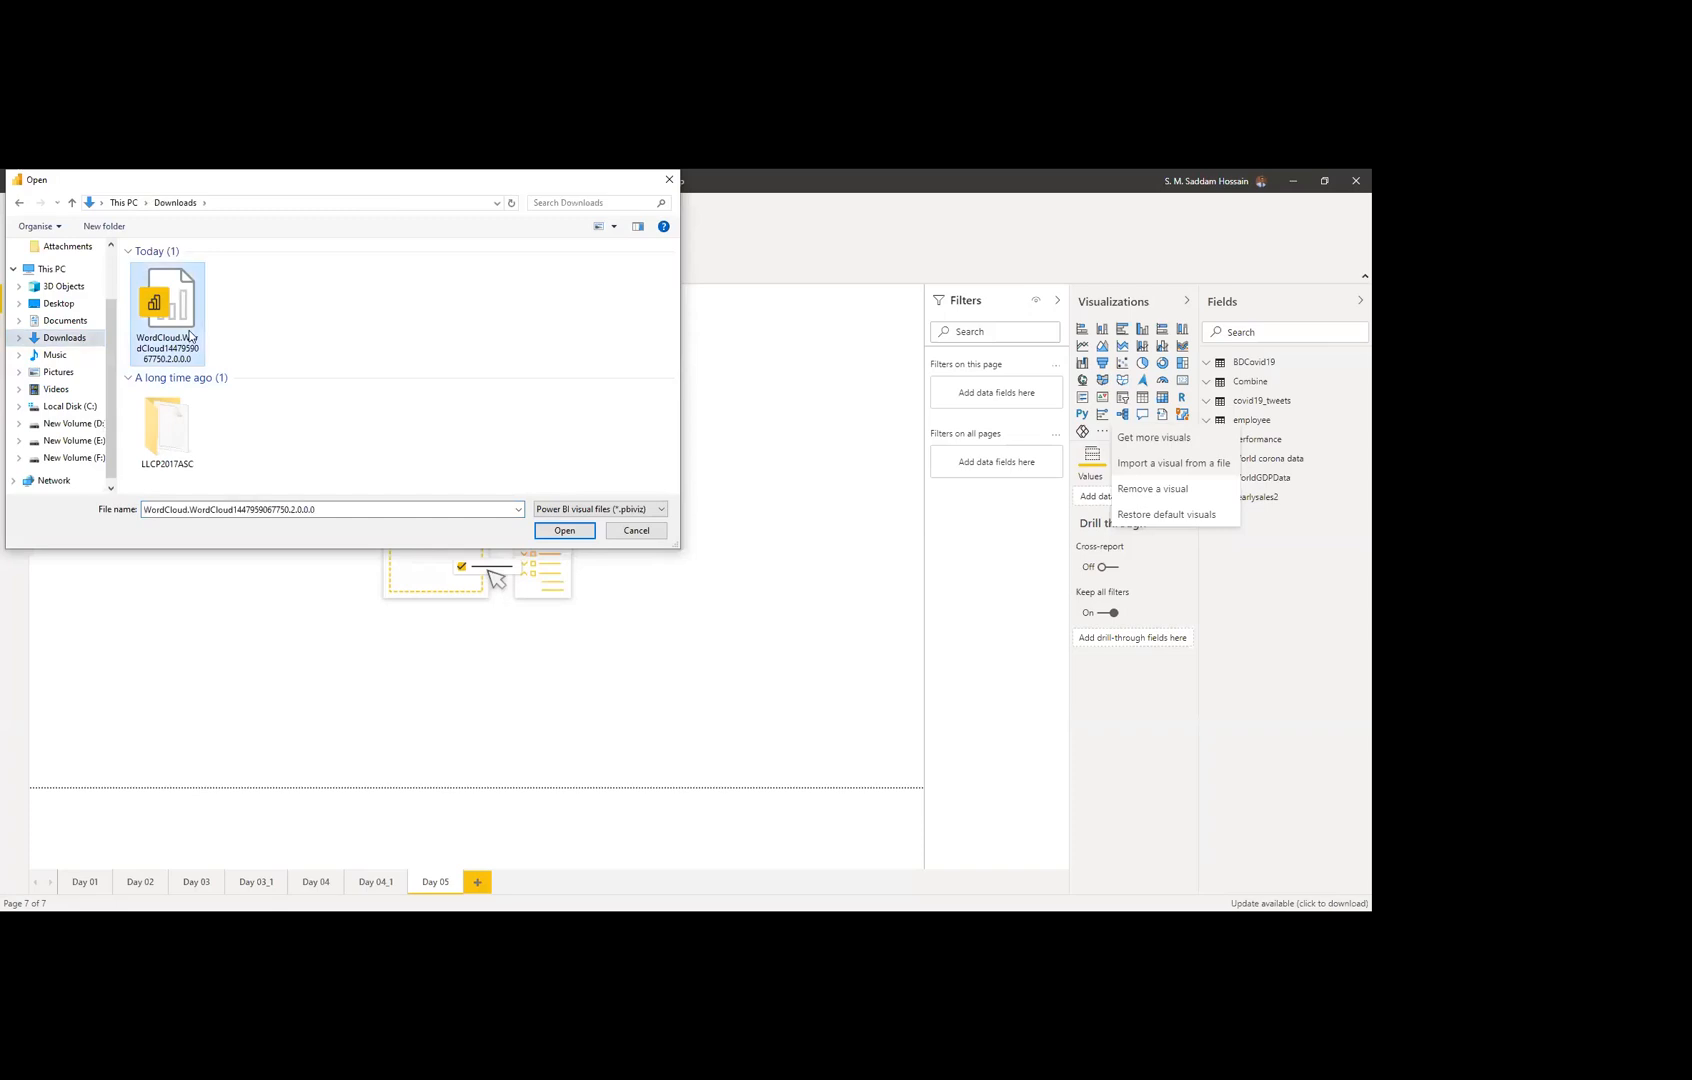
pyautogui.click(565, 532)
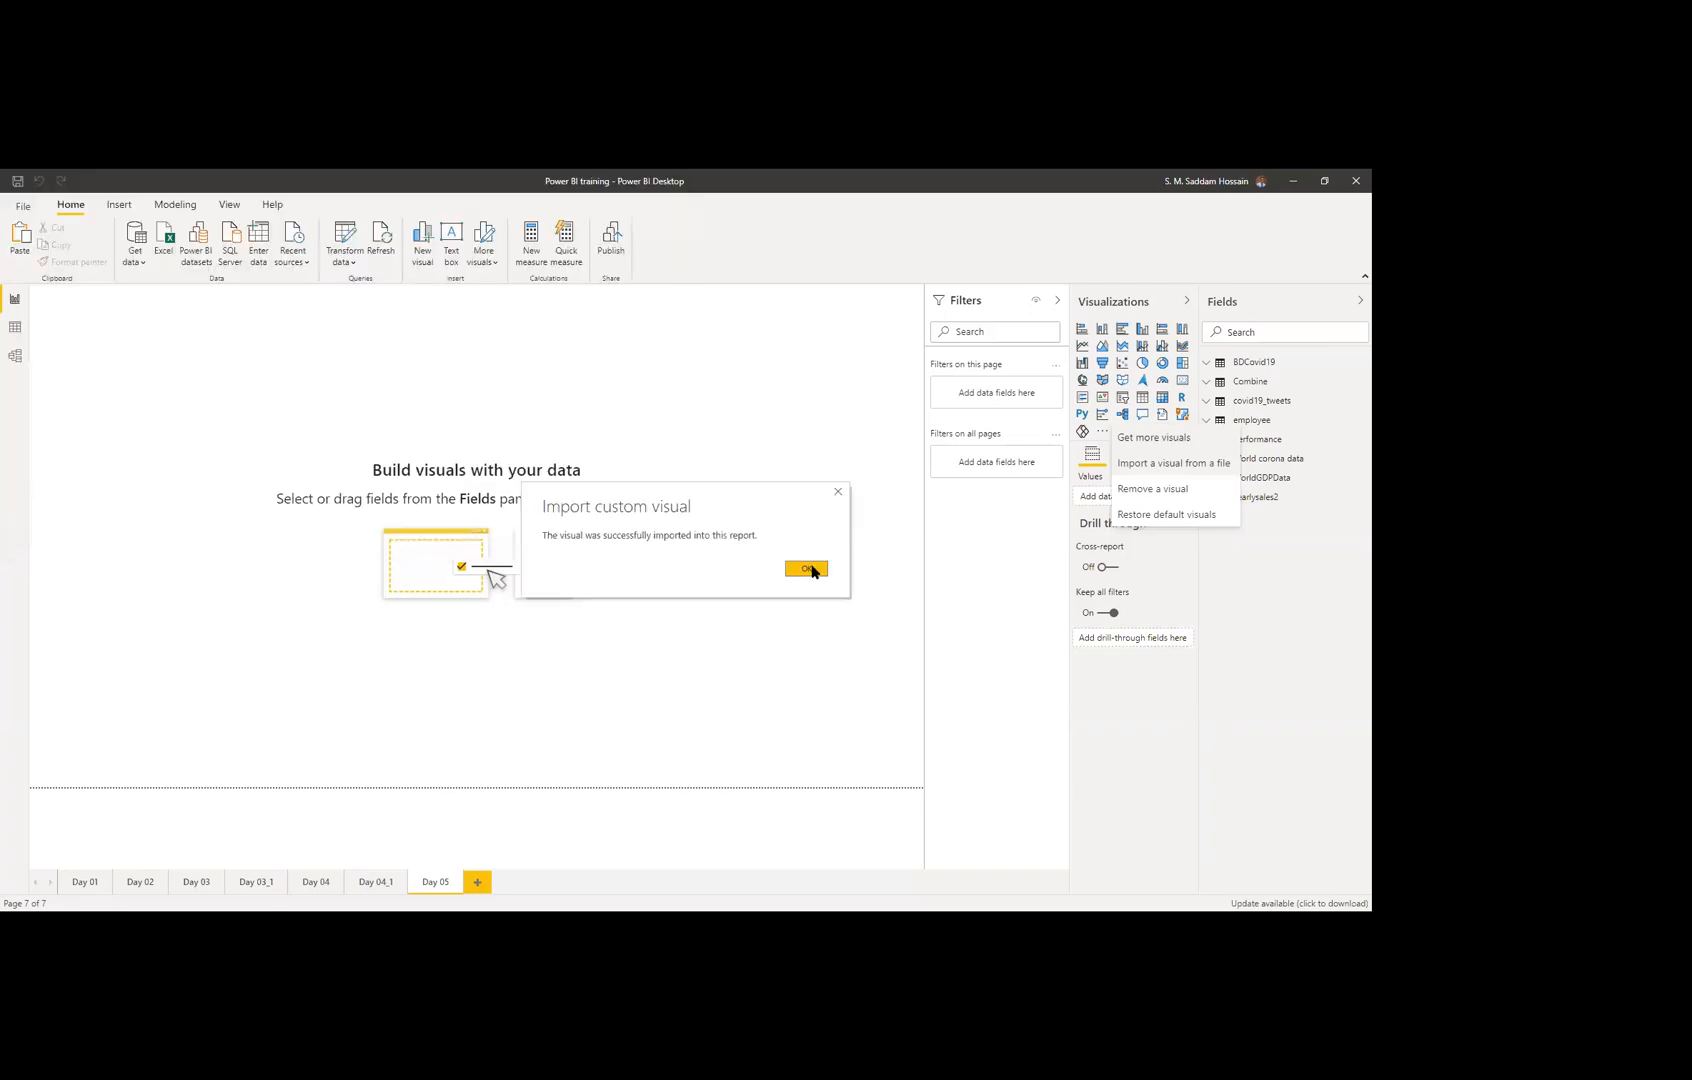
pyautogui.click(812, 570)
pyautogui.click(1085, 452)
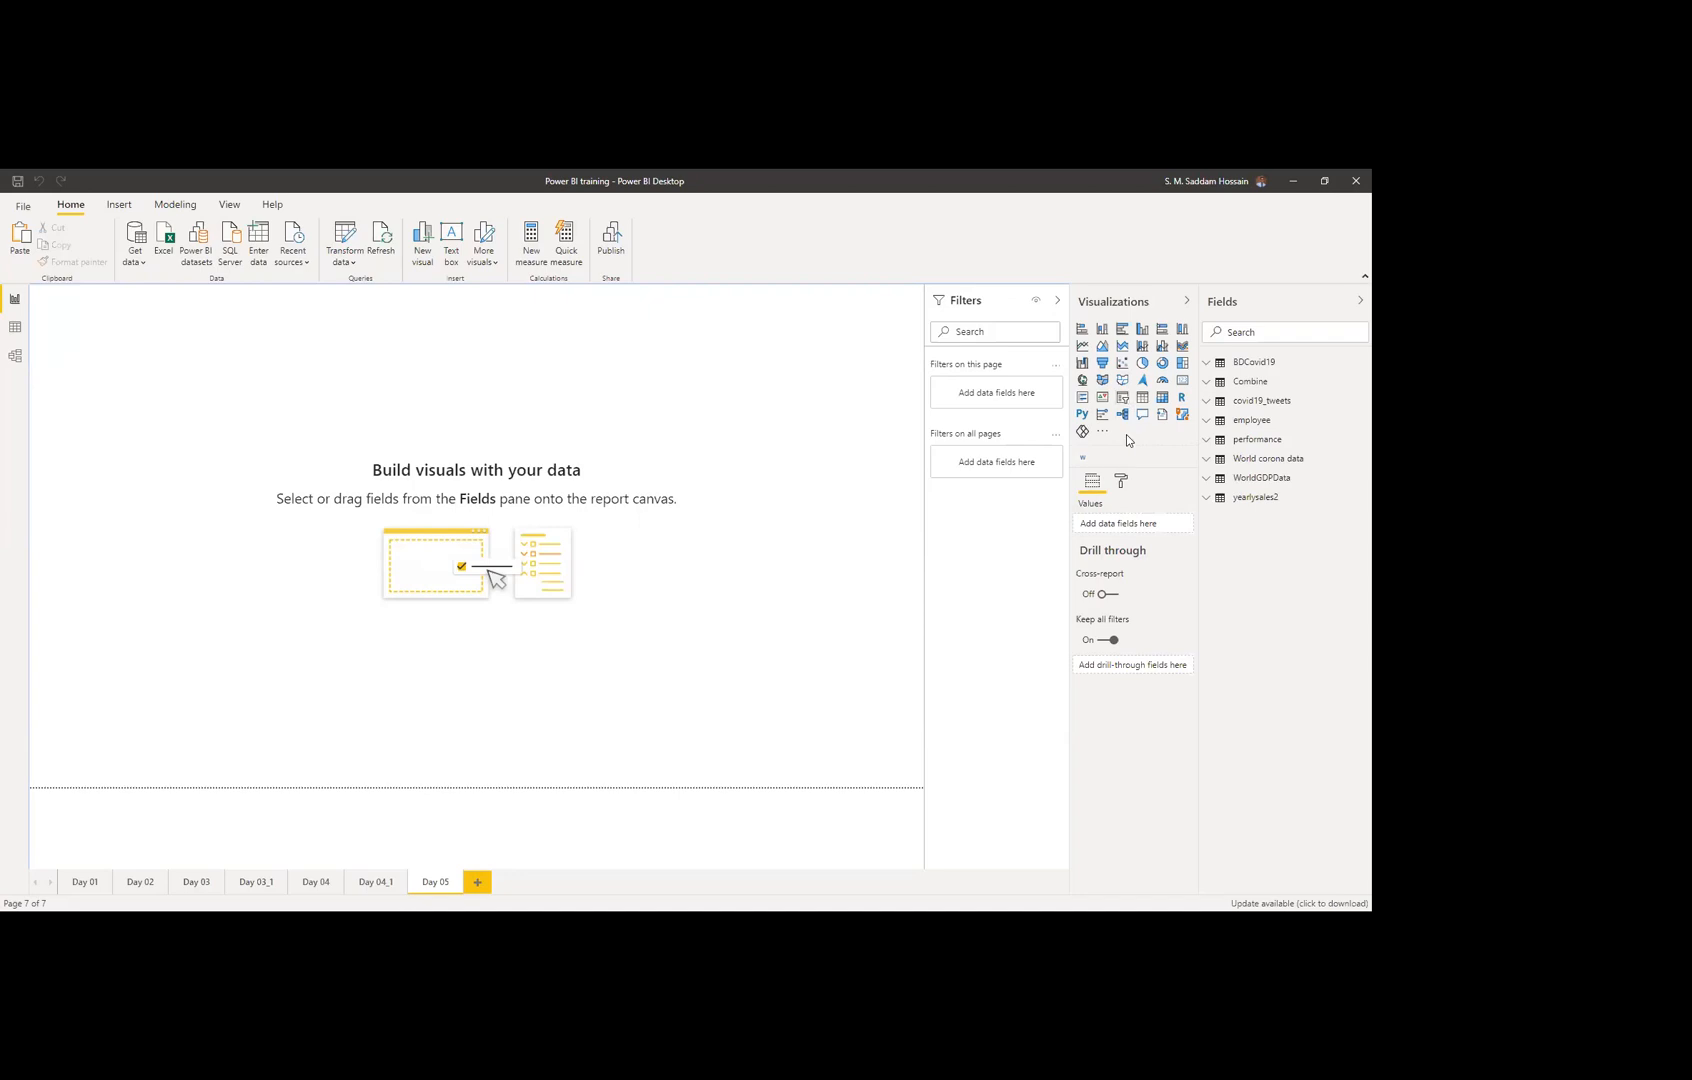
# Step: Check the Pin and About options for the imported WordCloud visual
pyautogui.rightClick(1083, 463)
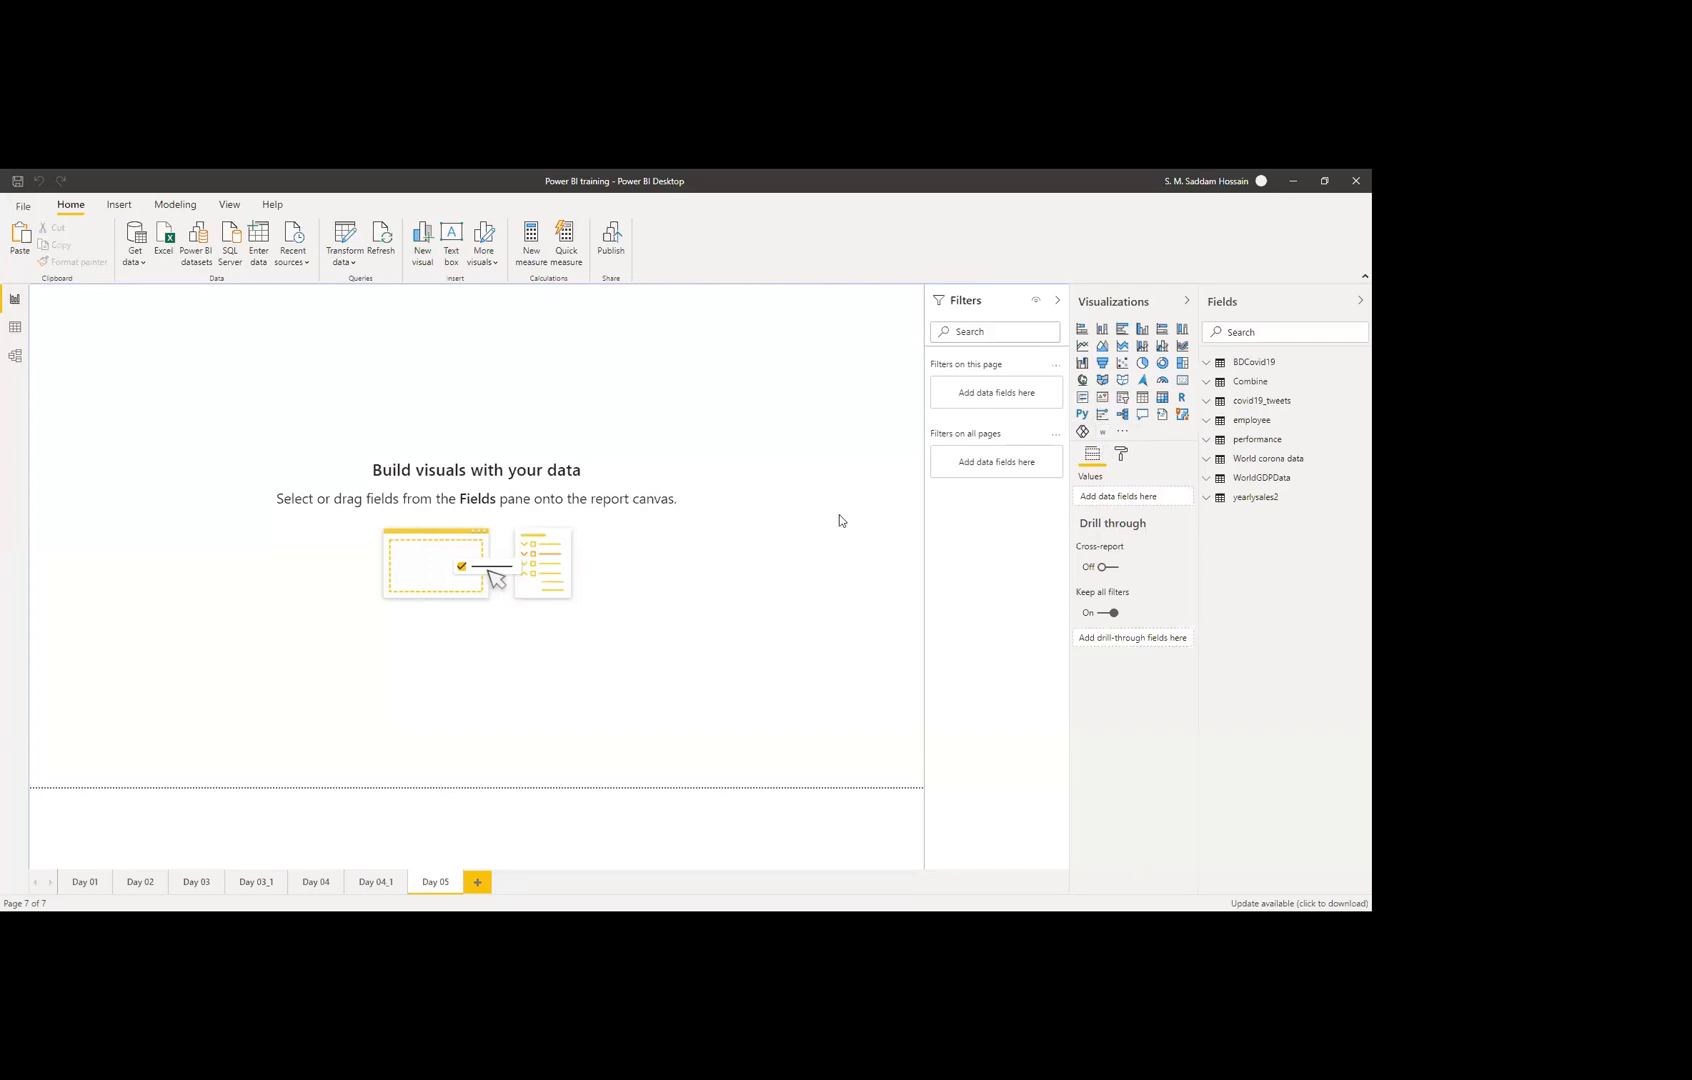
# Step: Browse the Power BI Visuals marketplace and filter it to the Maps category
pyautogui.click(1122, 433)
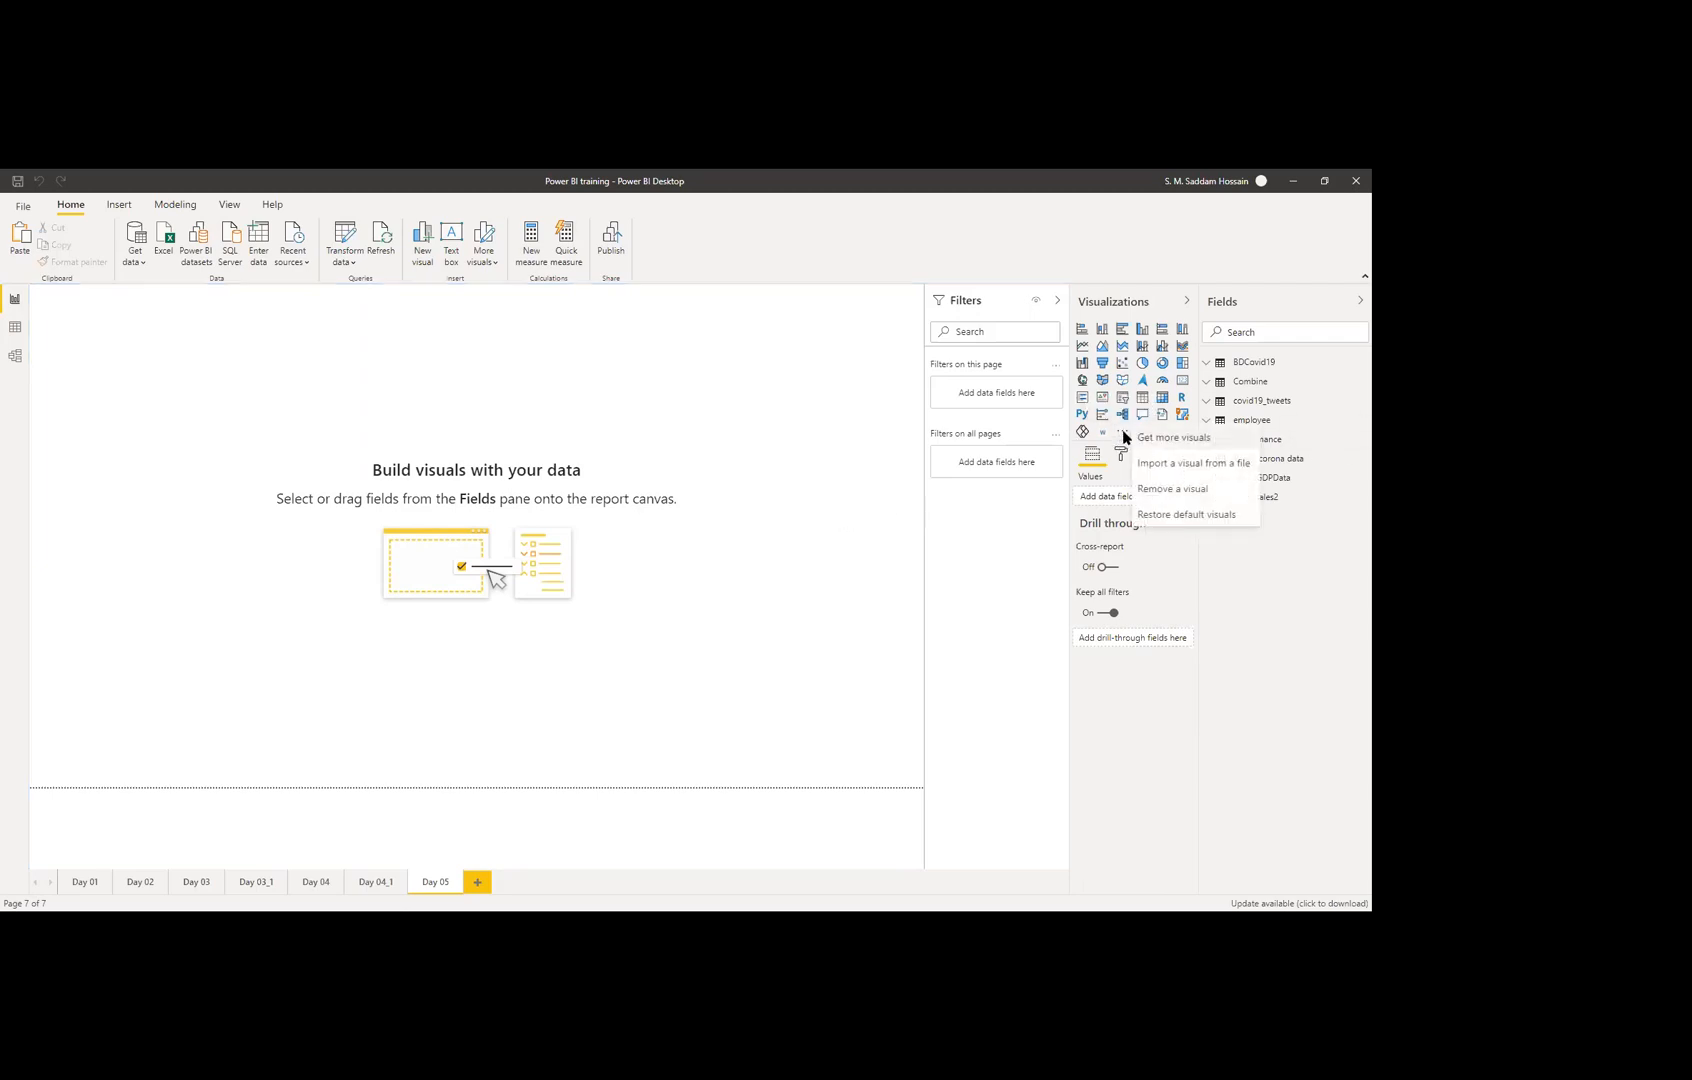
pyautogui.click(1155, 441)
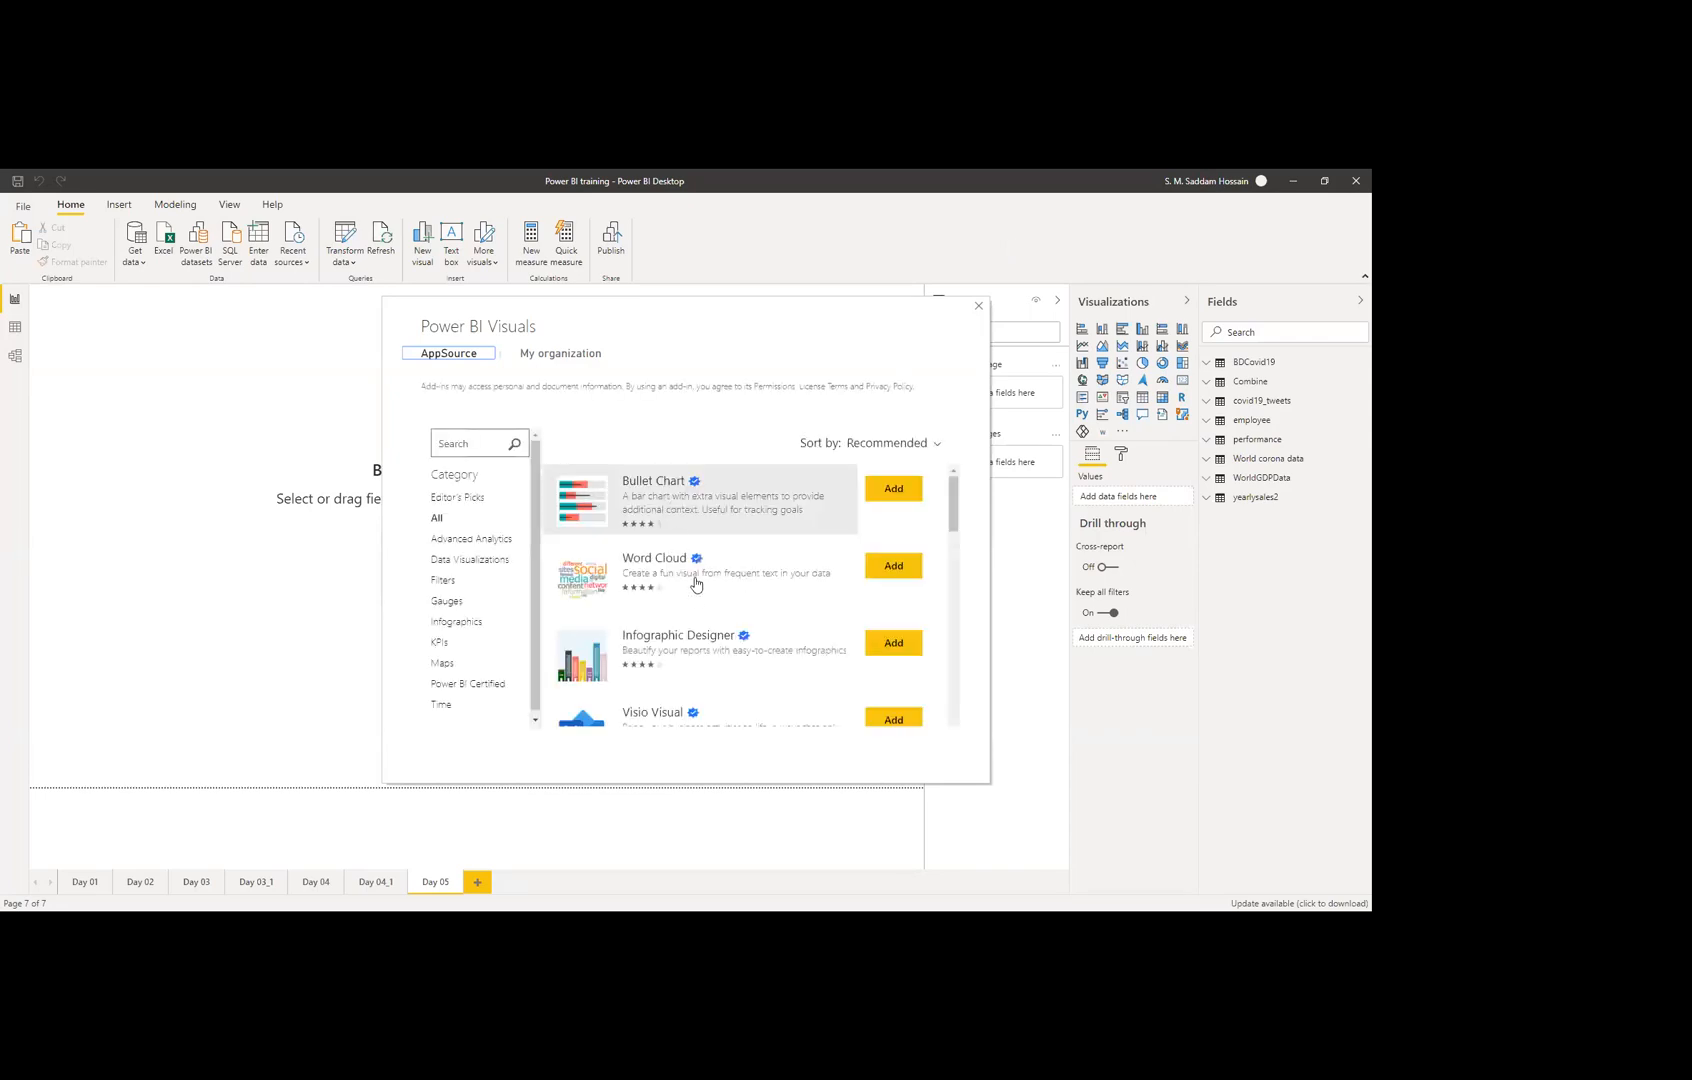
pyautogui.scroll(-2, 695, 690)
pyautogui.scroll(-5, 697, 702)
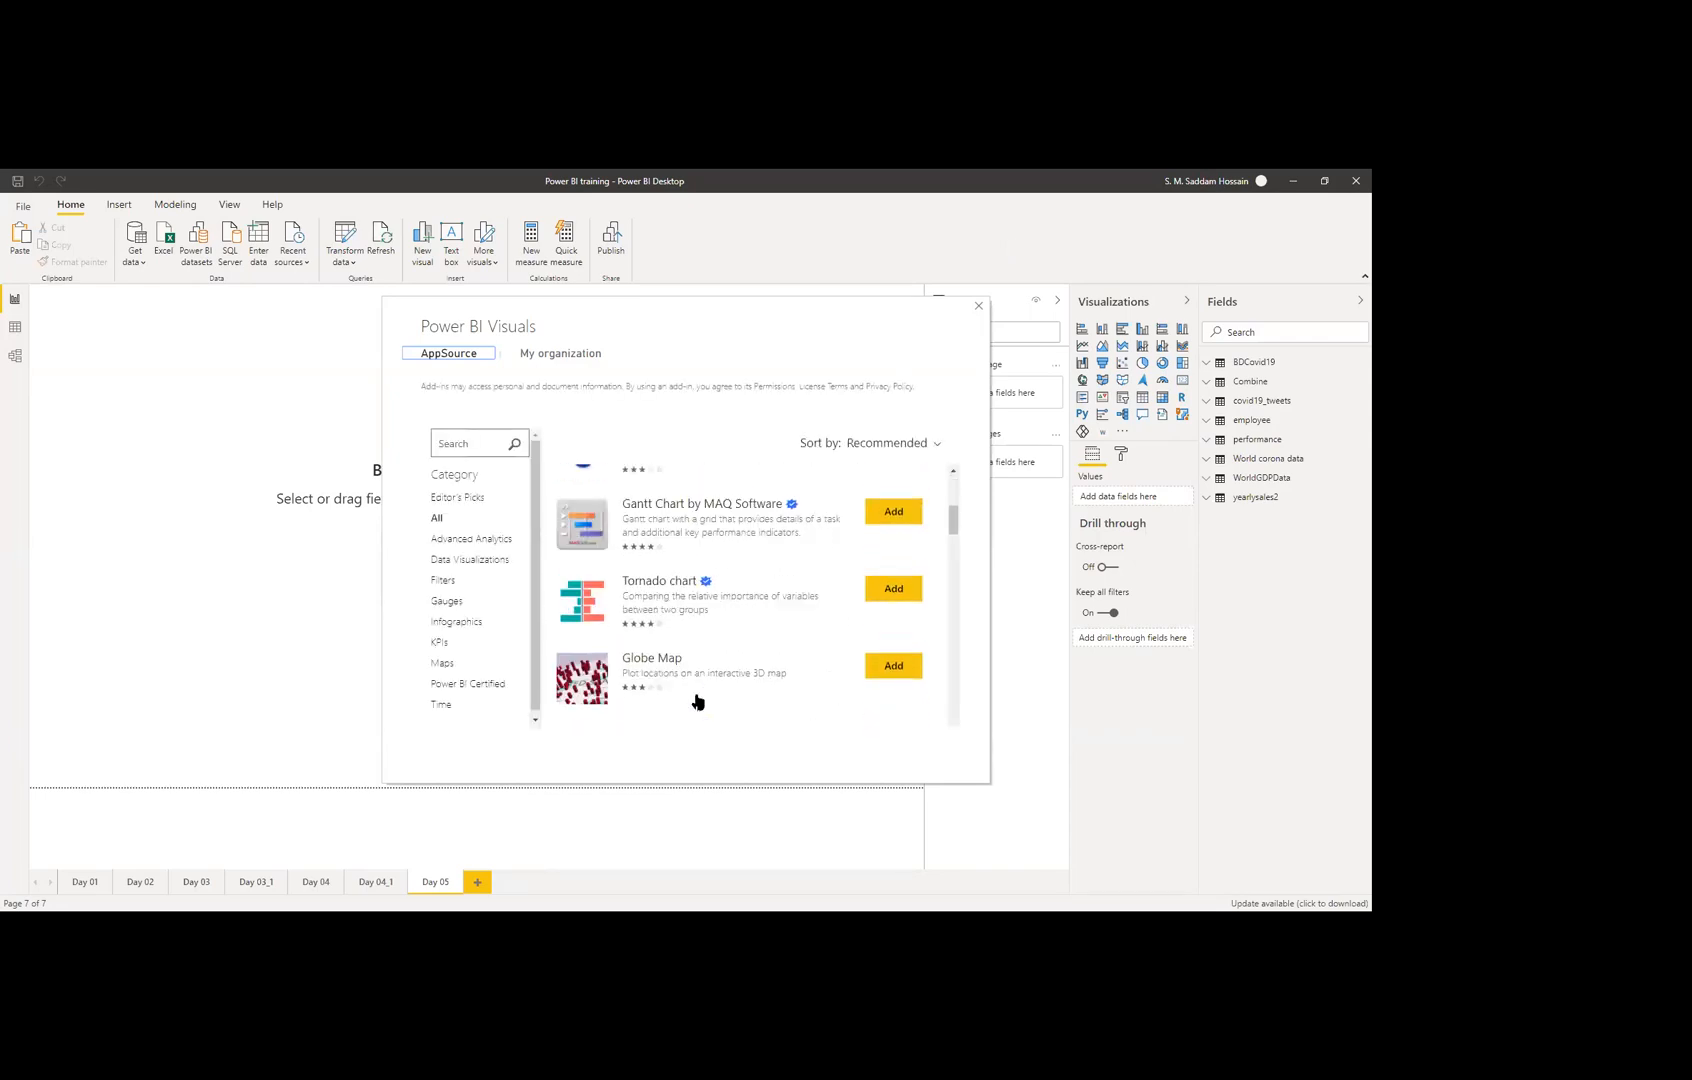
pyautogui.scroll(2, 692, 680)
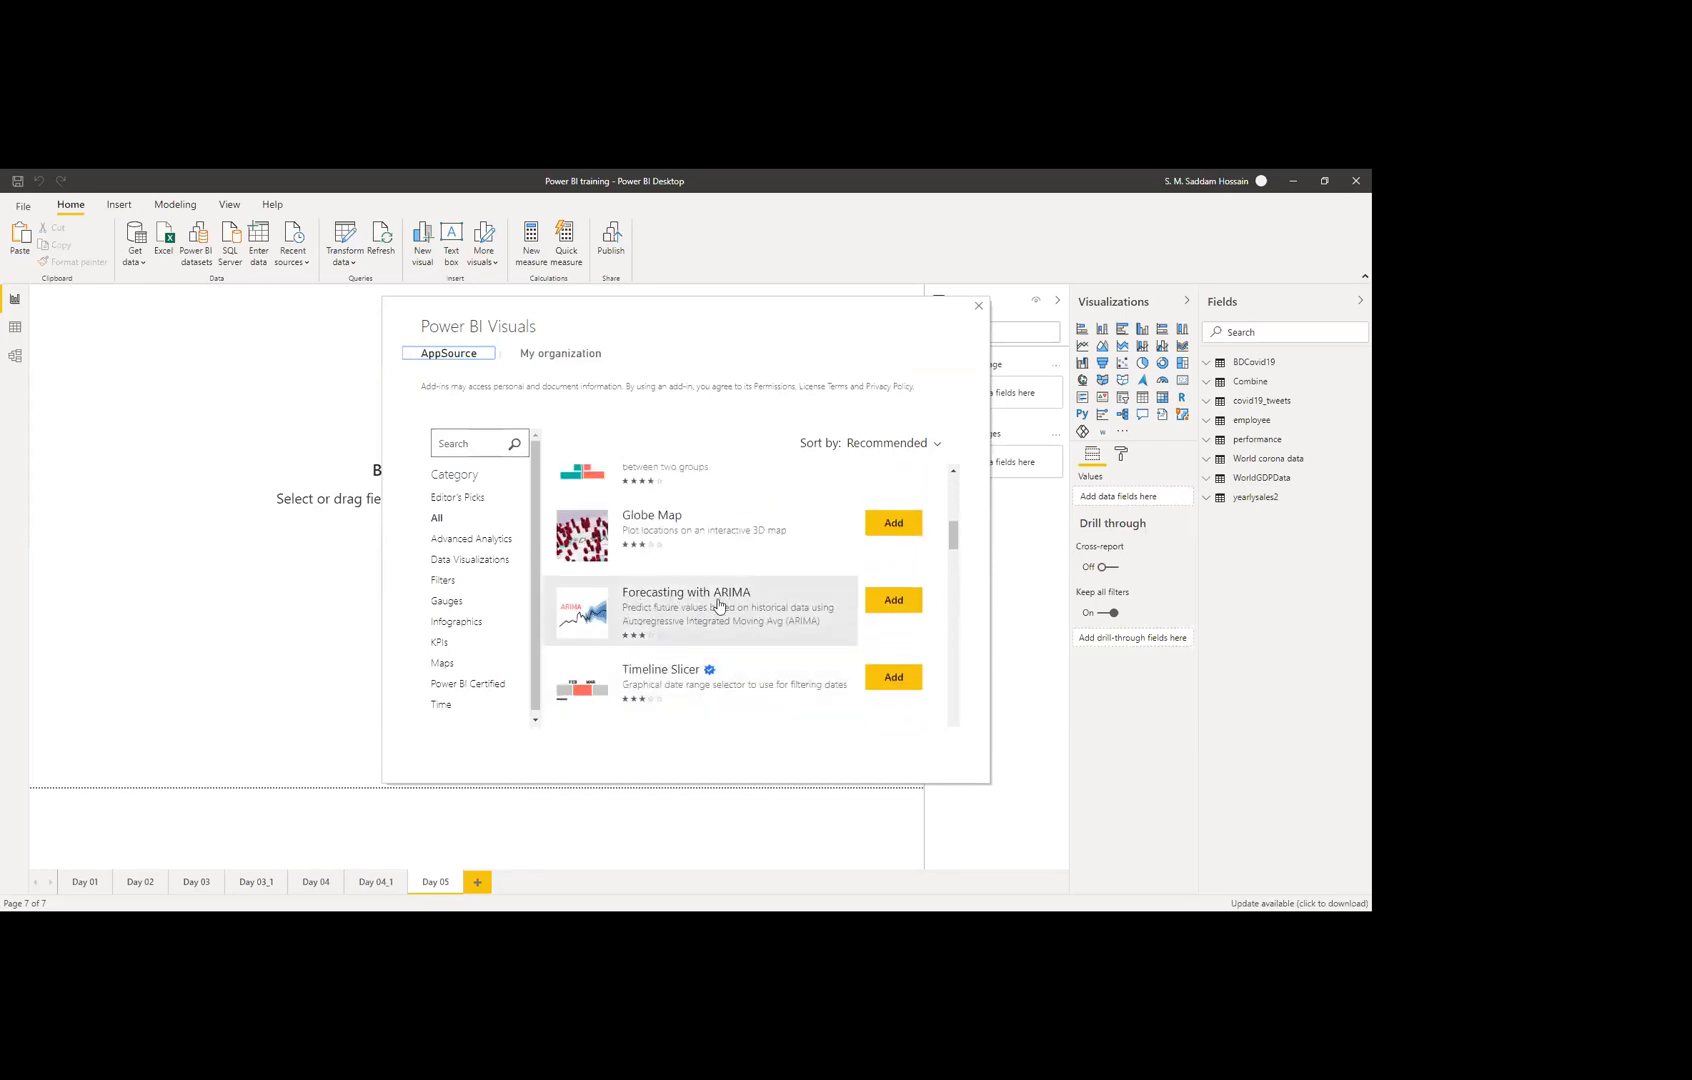
pyautogui.scroll(5, 824, 603)
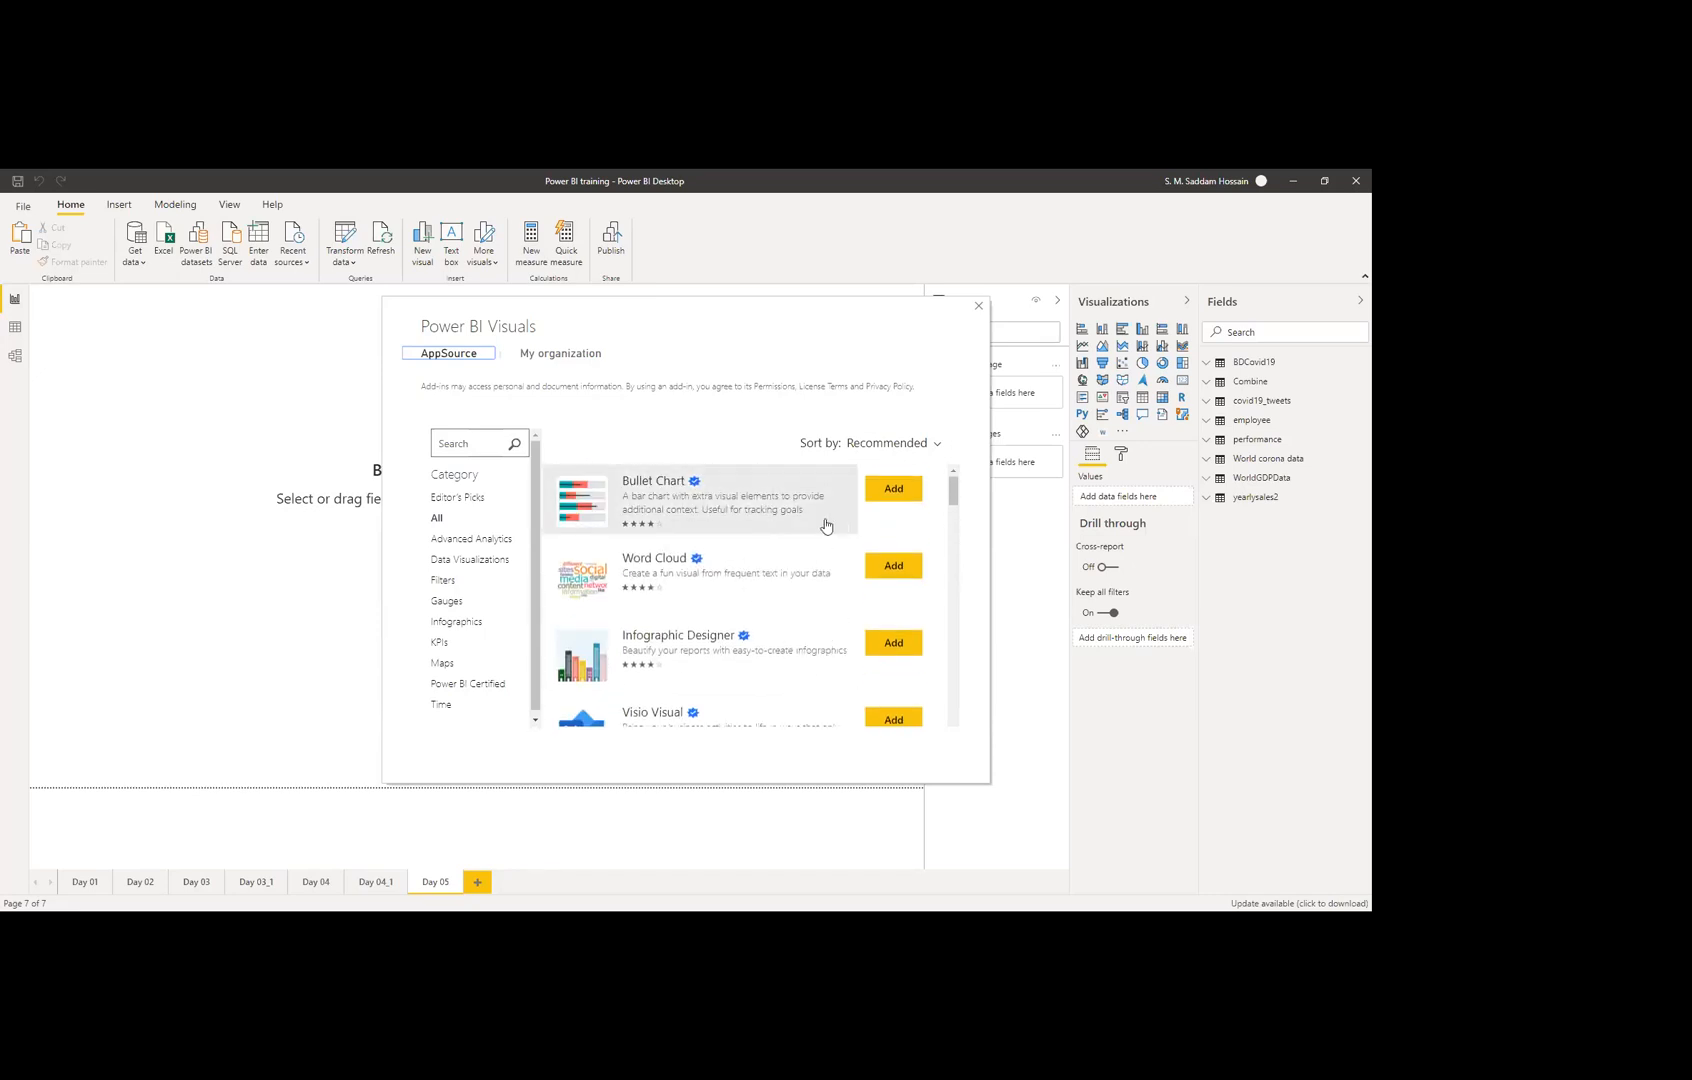
pyautogui.scroll(-5, 767, 520)
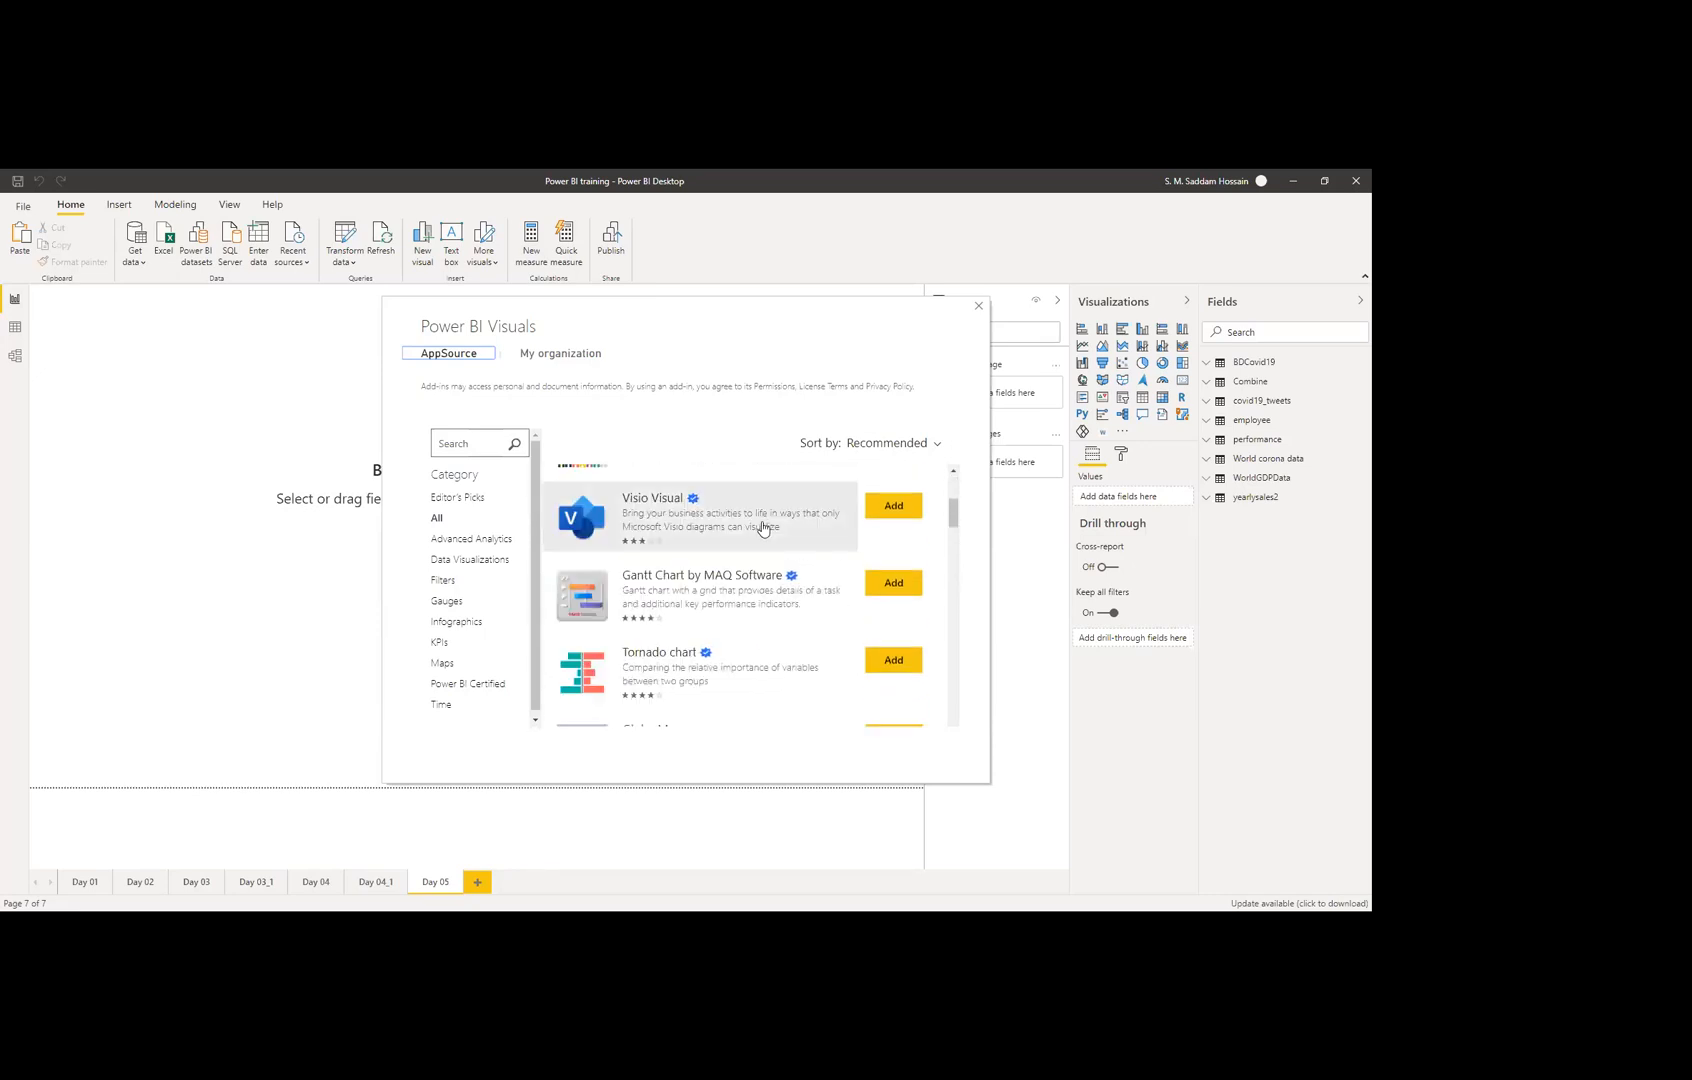
pyautogui.scroll(-5, 793, 599)
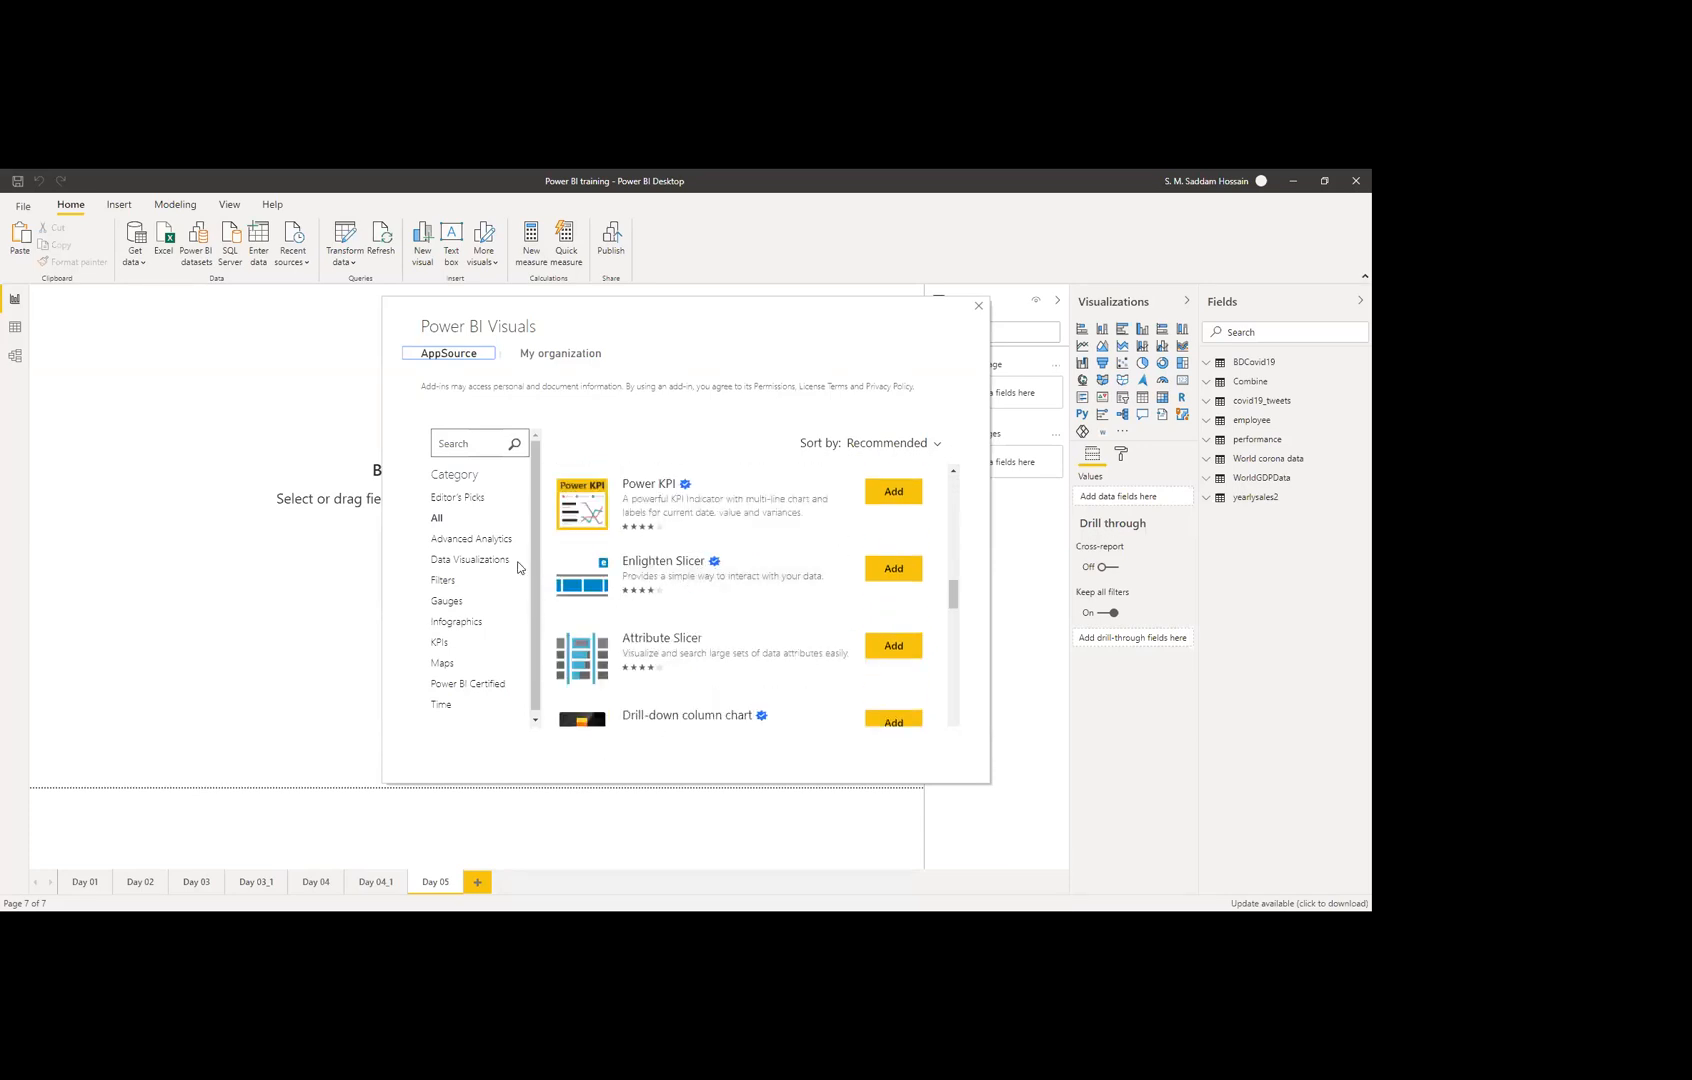
pyautogui.scroll(-1, 465, 710)
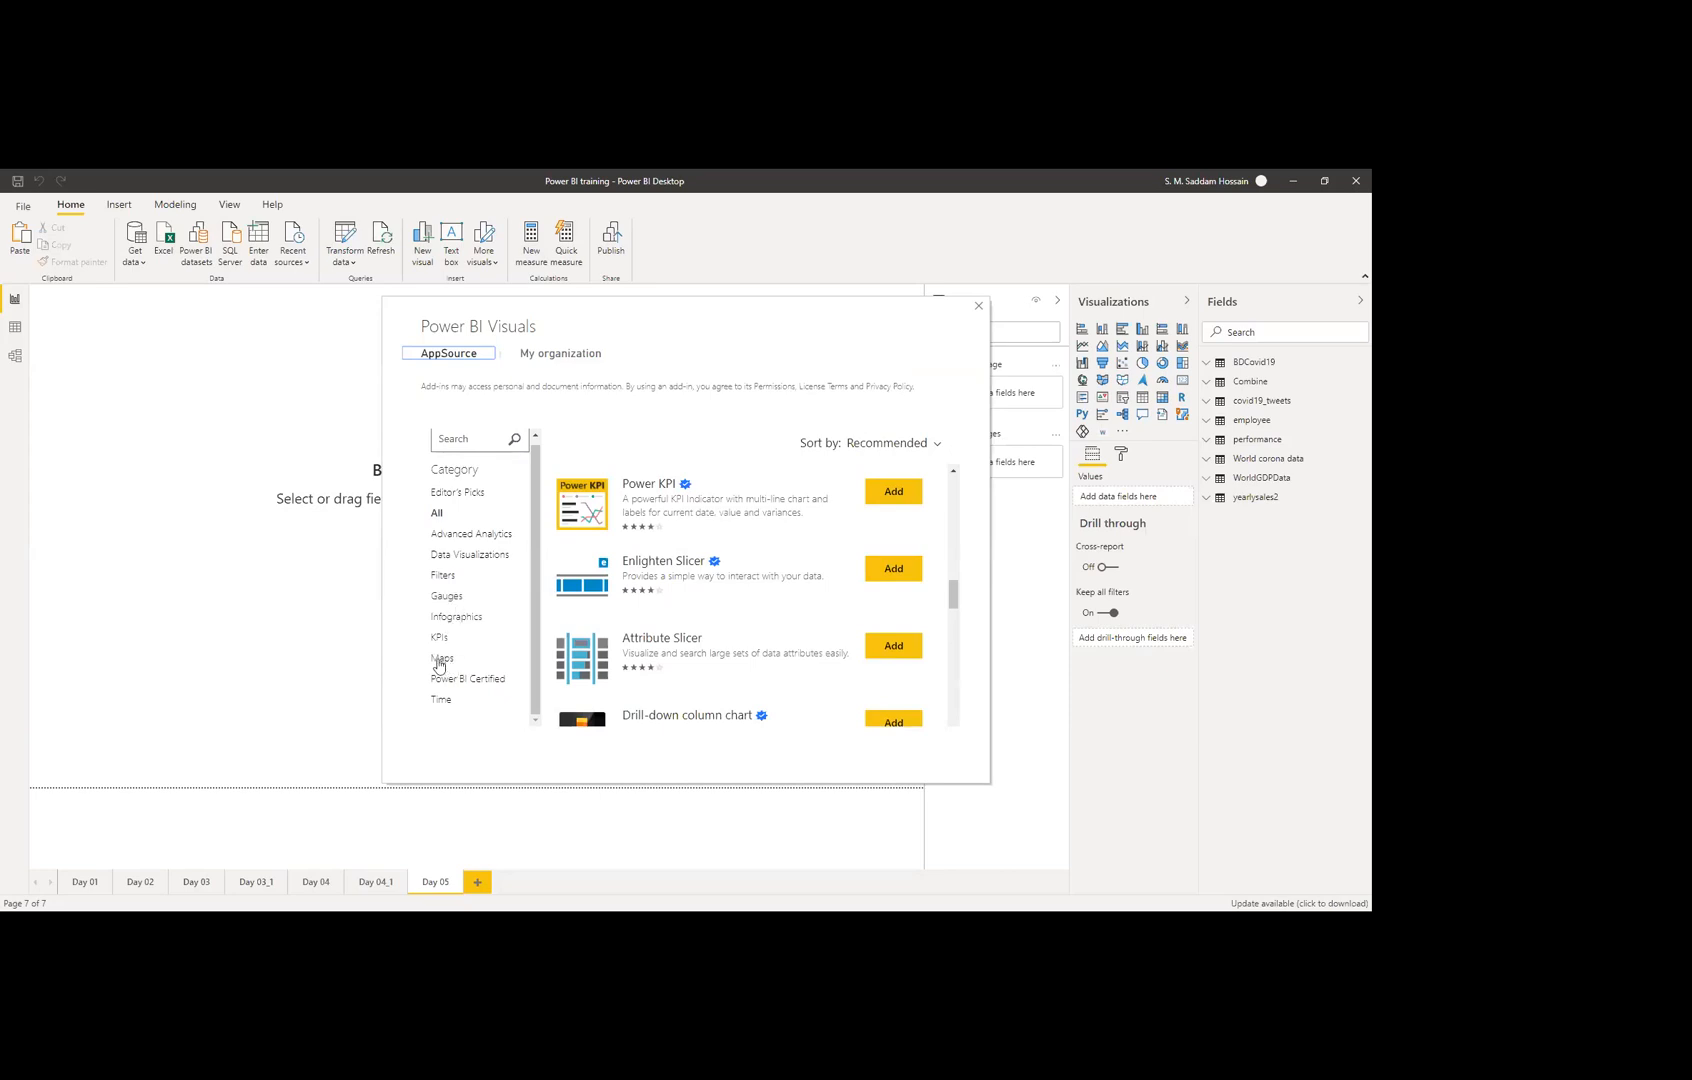
pyautogui.click(440, 660)
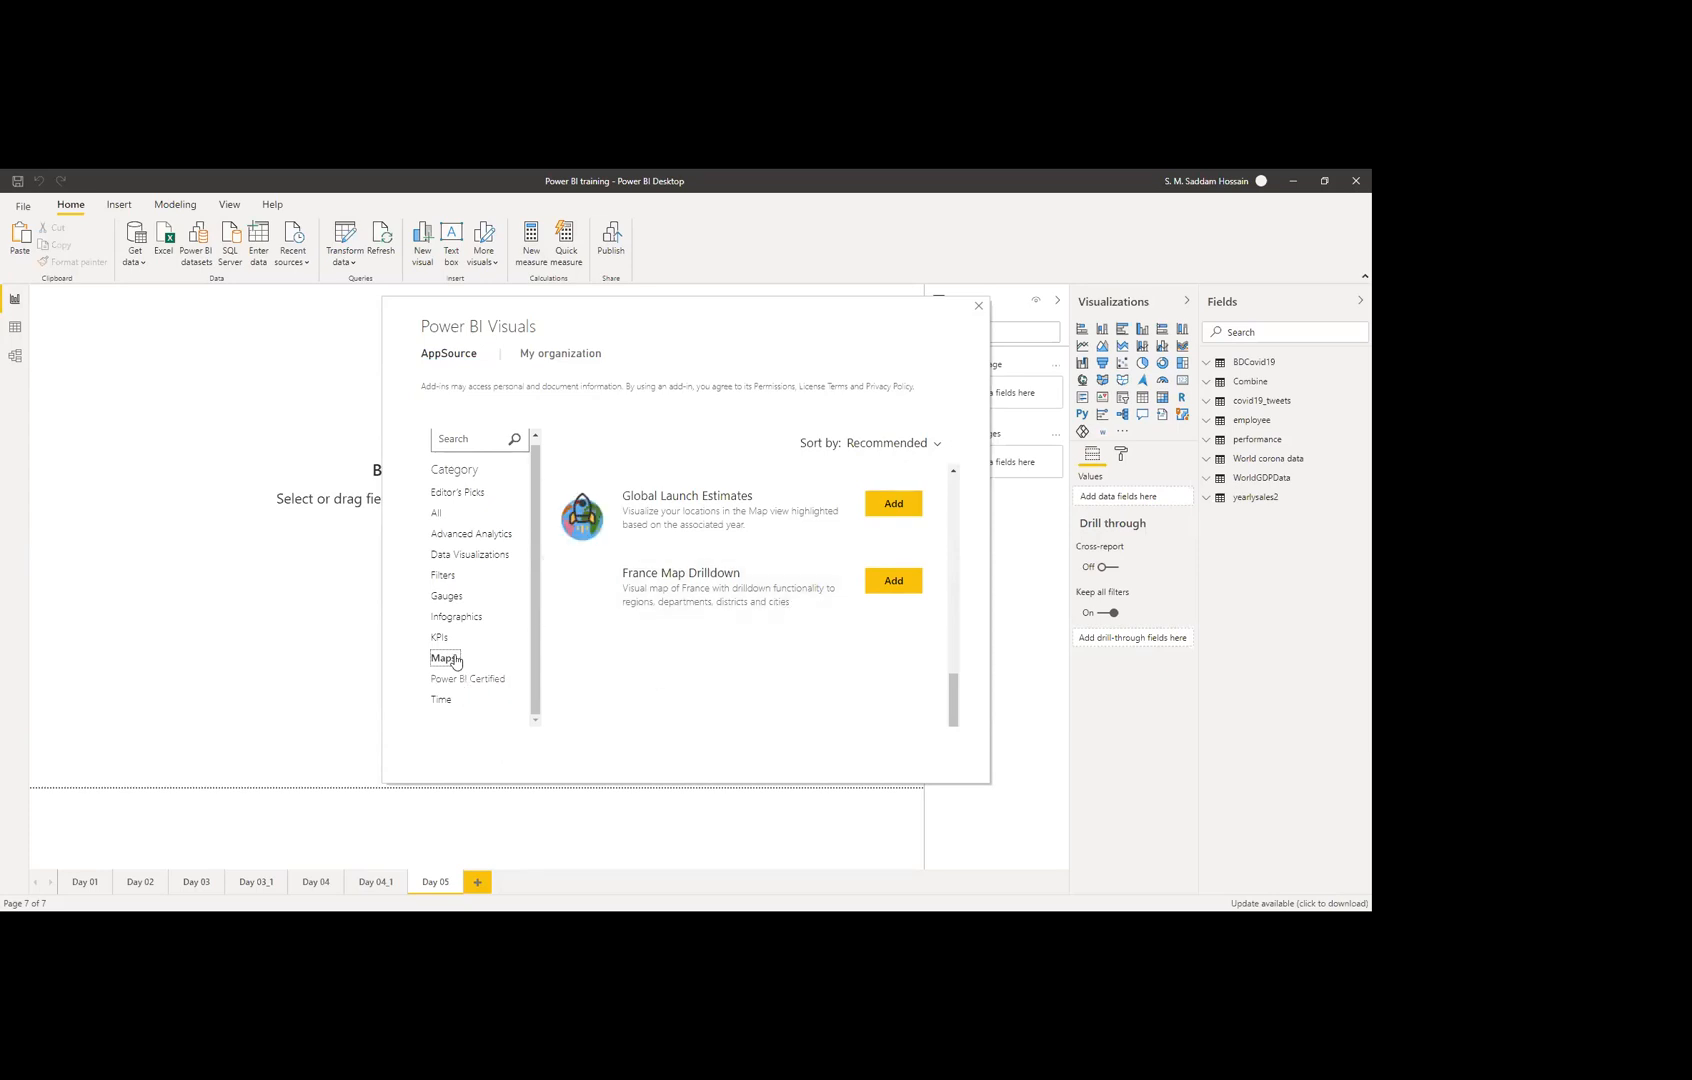
# Step: Browse the Gauges and Data Visualizations categories, then search the marketplace for 'map'
pyautogui.click(447, 596)
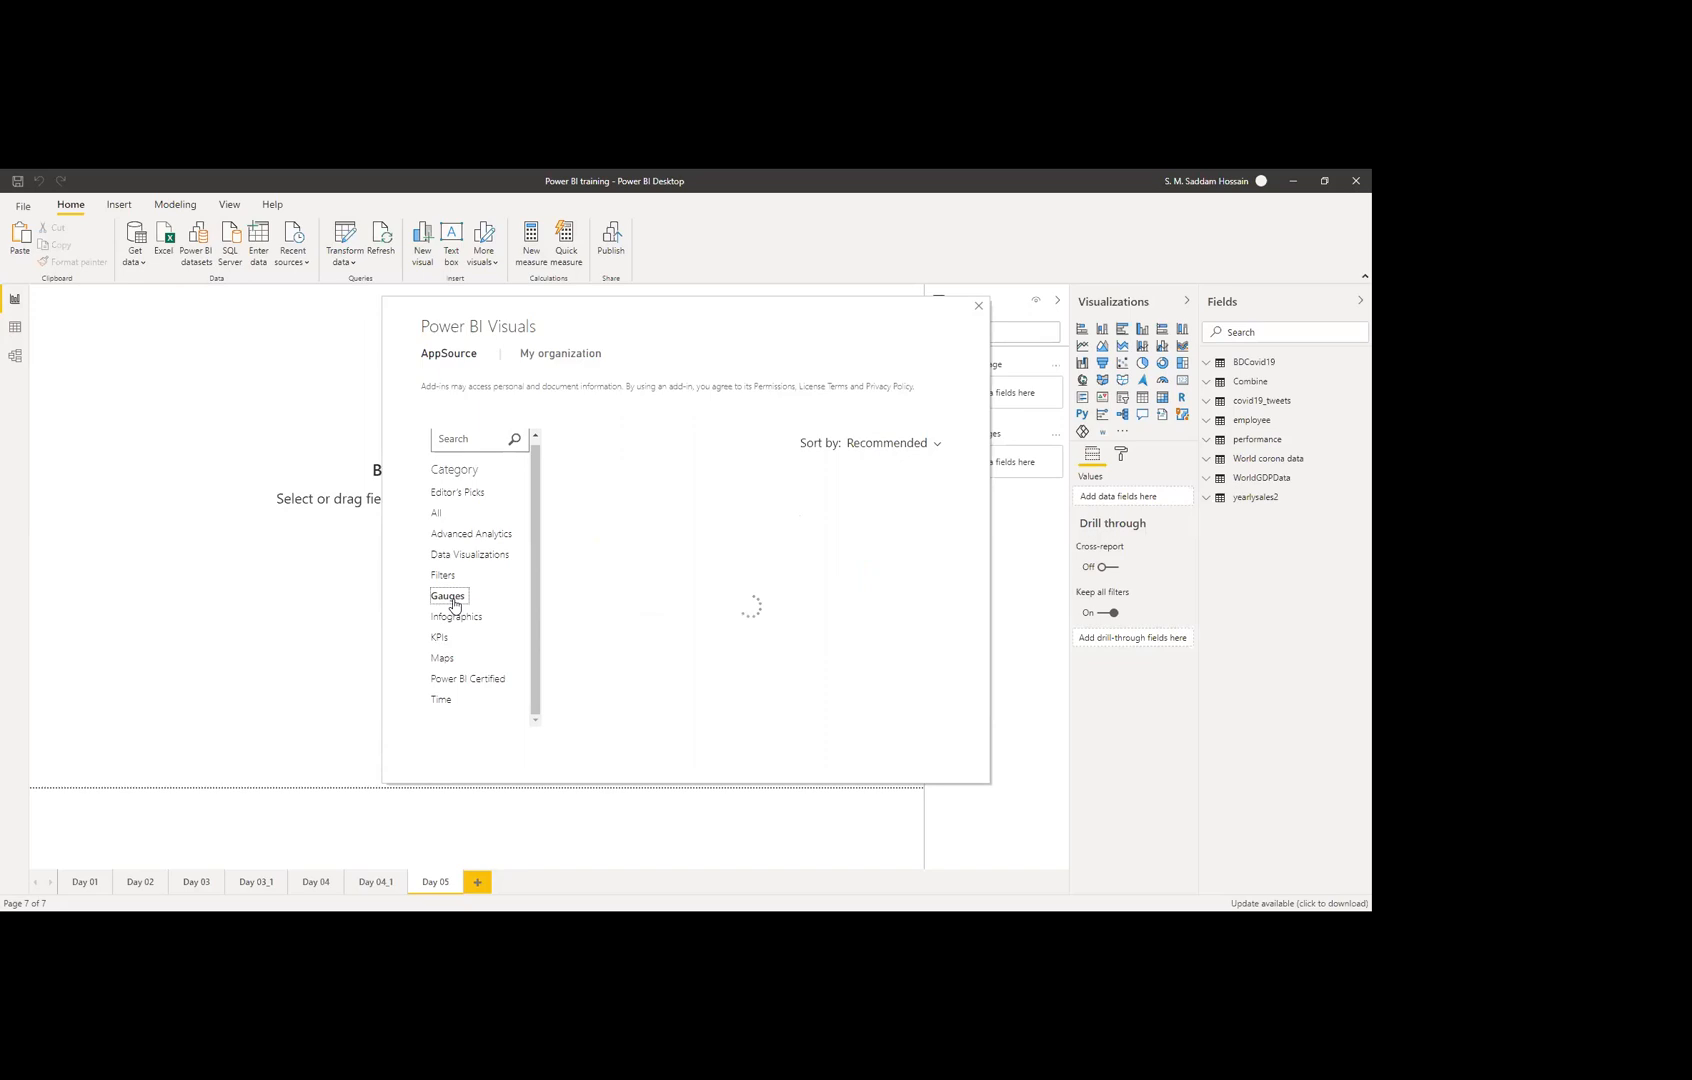
pyautogui.click(481, 557)
pyautogui.scroll(5, 752, 578)
pyautogui.scroll(-5, 748, 574)
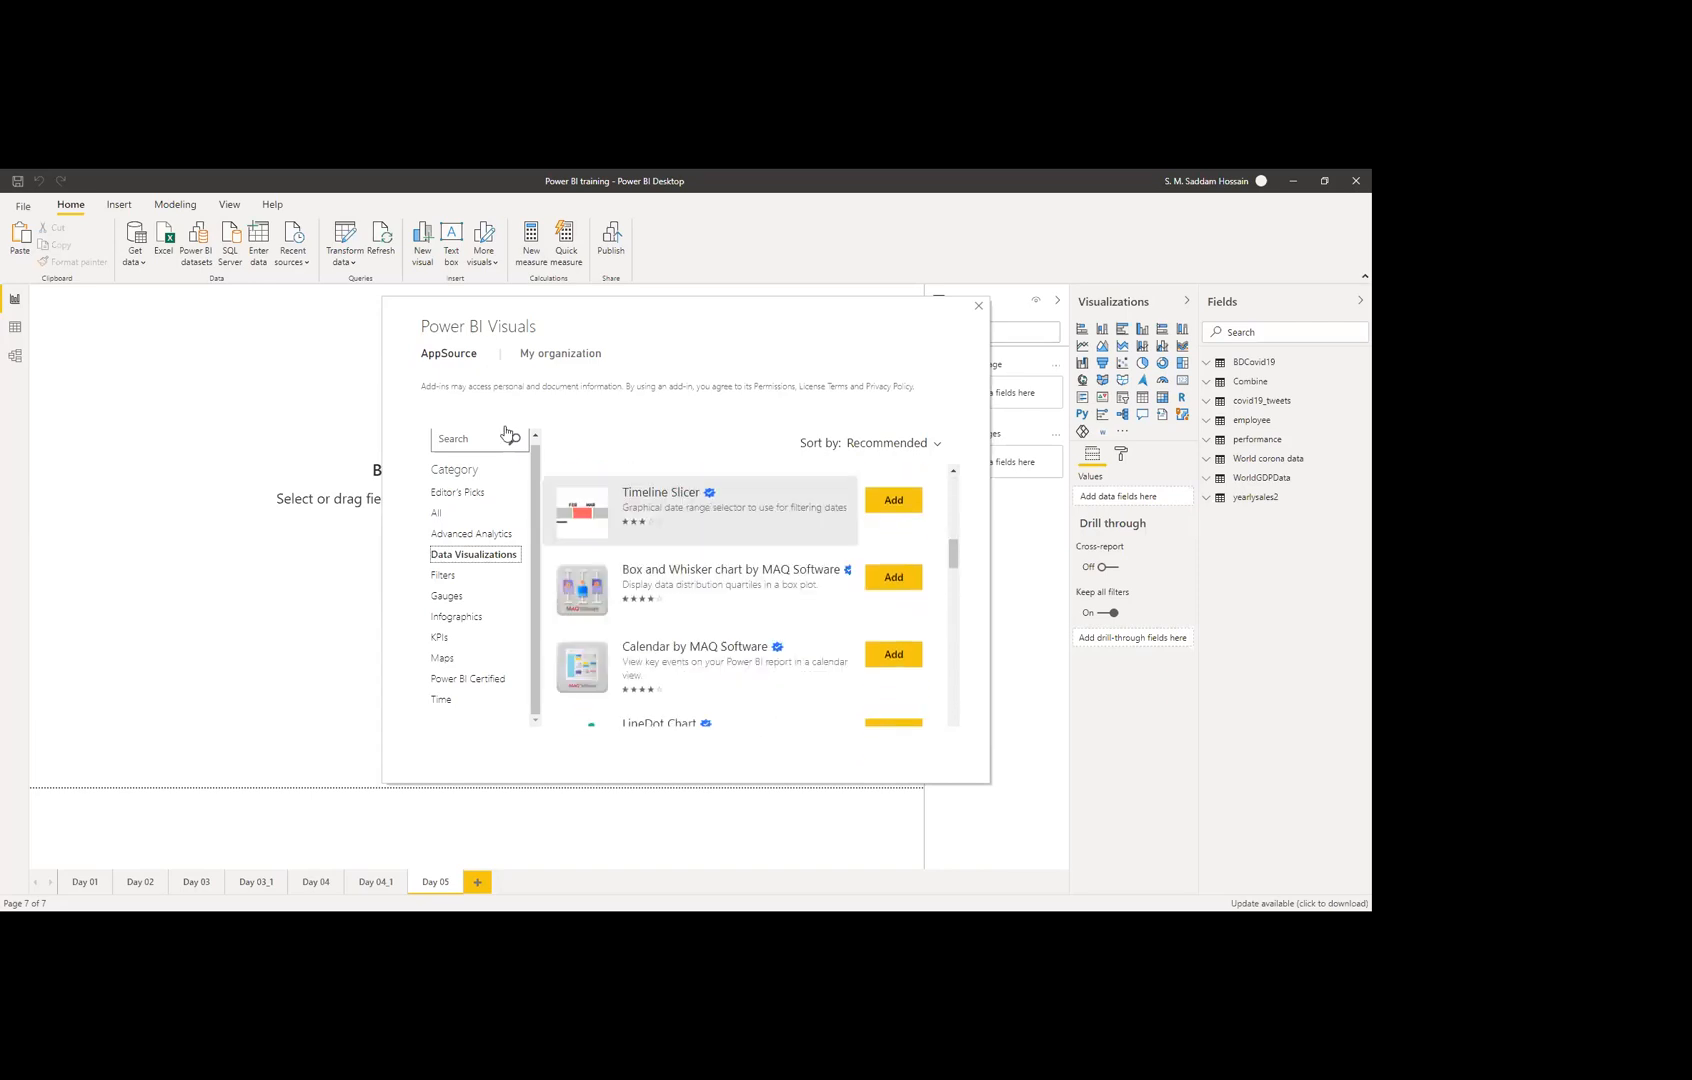
pyautogui.click(469, 440)
pyautogui.write('map')
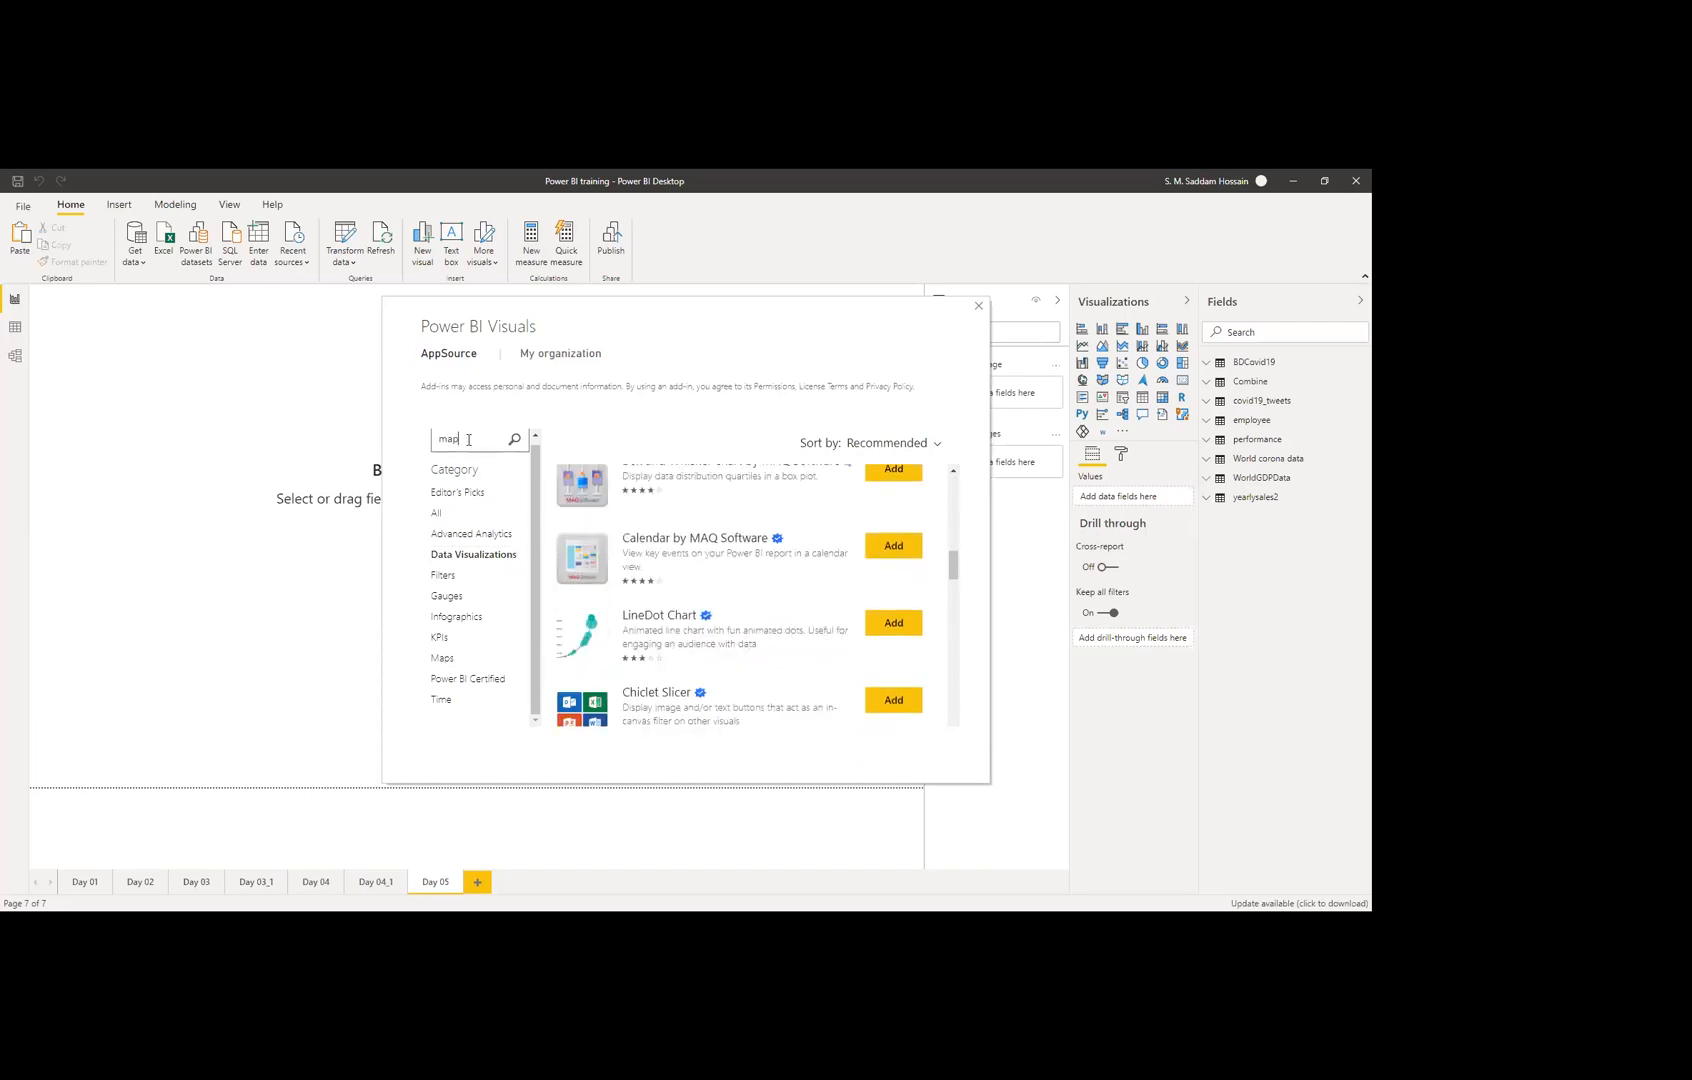
pyautogui.press('Return')
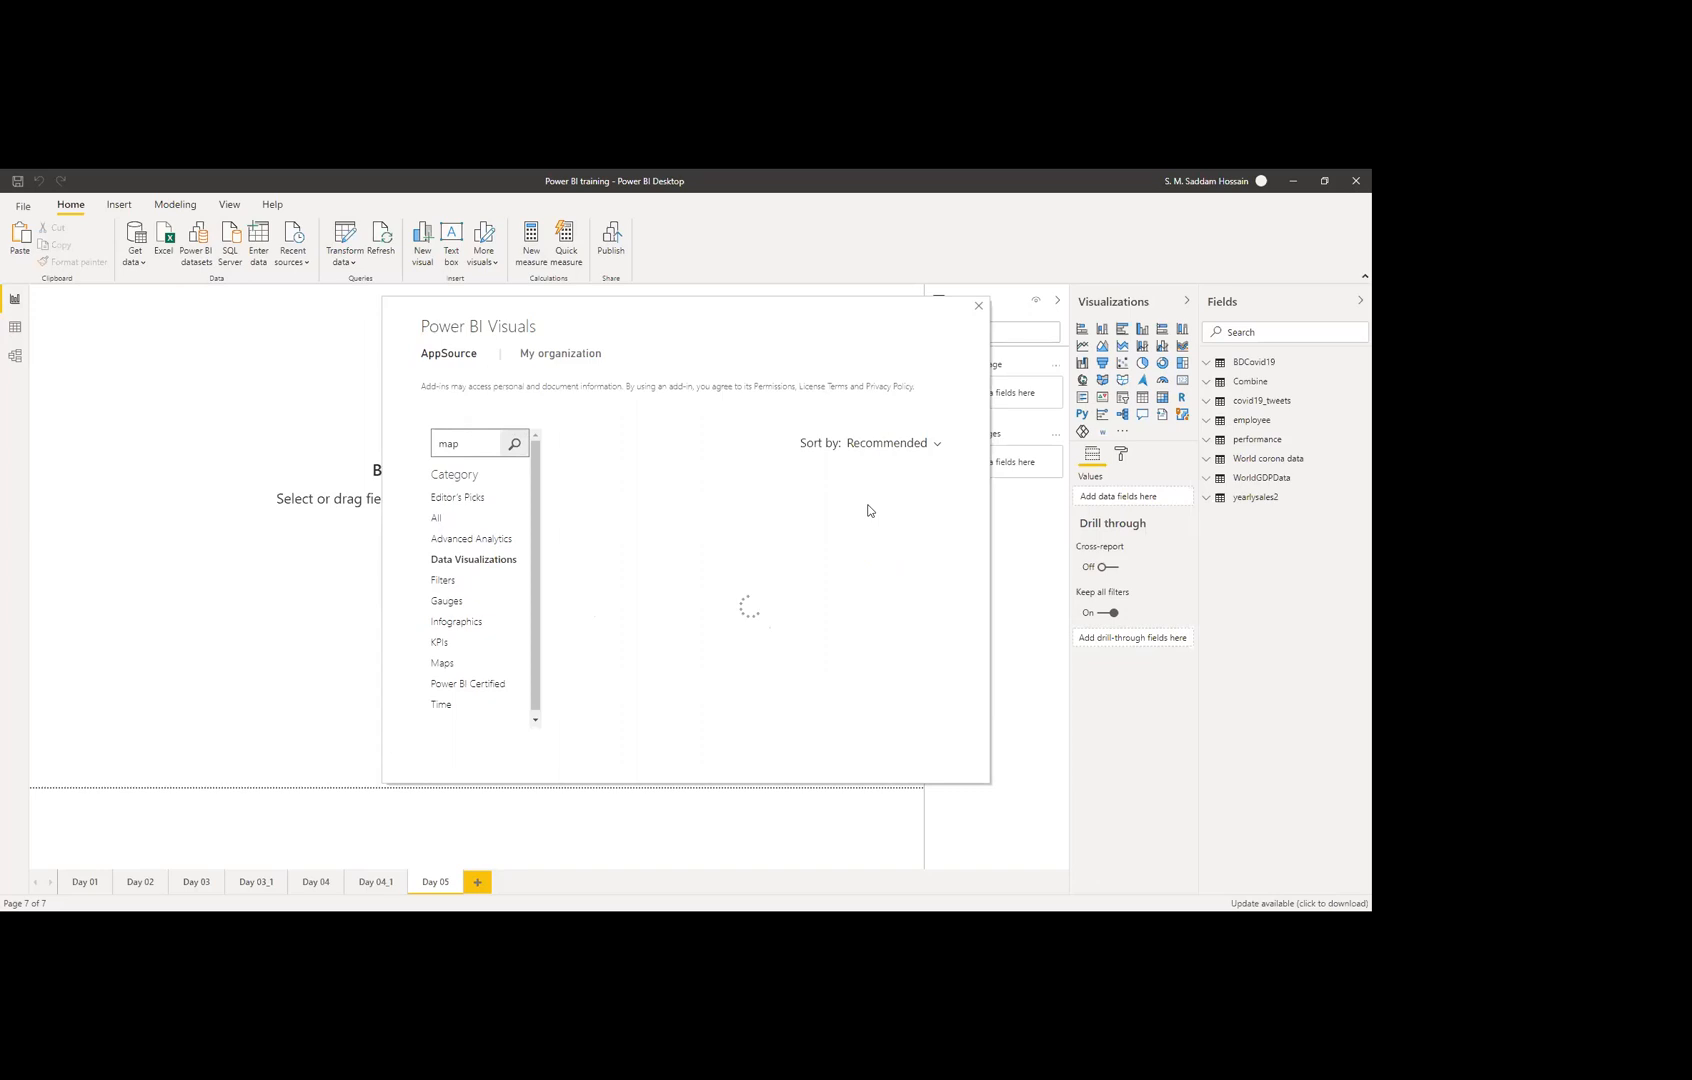
pyautogui.scroll(5, 790, 540)
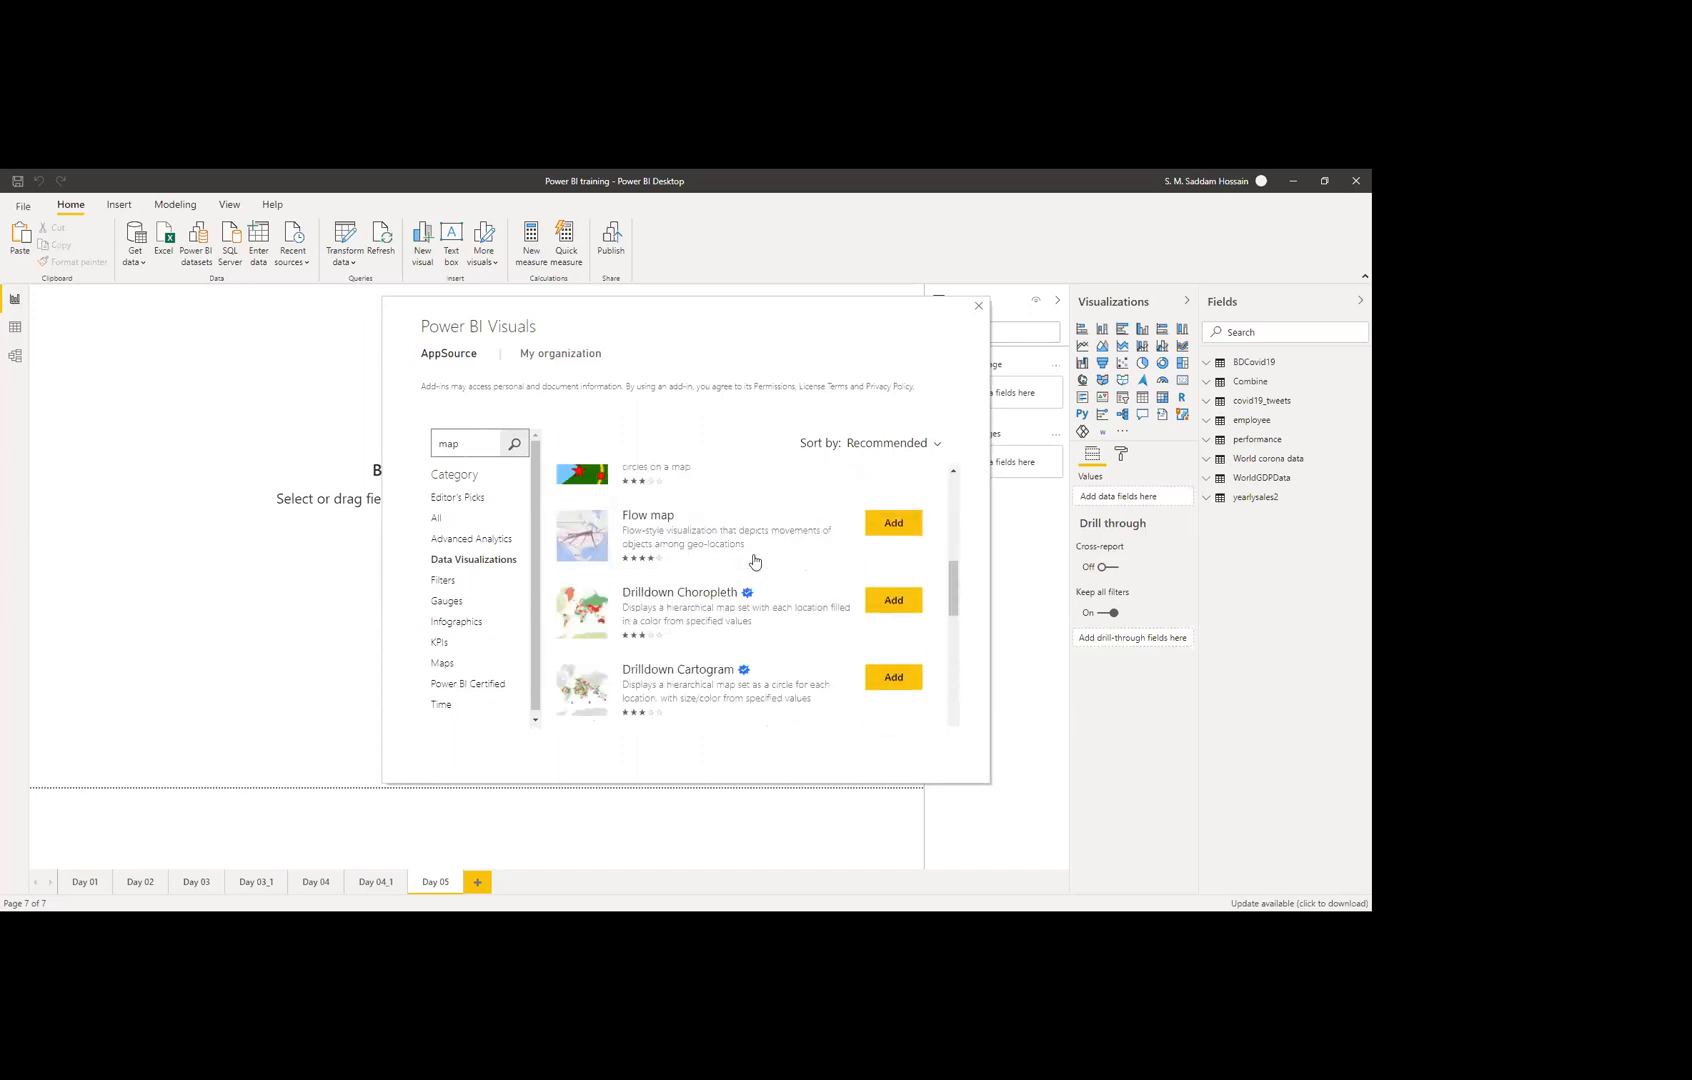
pyautogui.scroll(2, 754, 561)
pyautogui.scroll(-2, 754, 560)
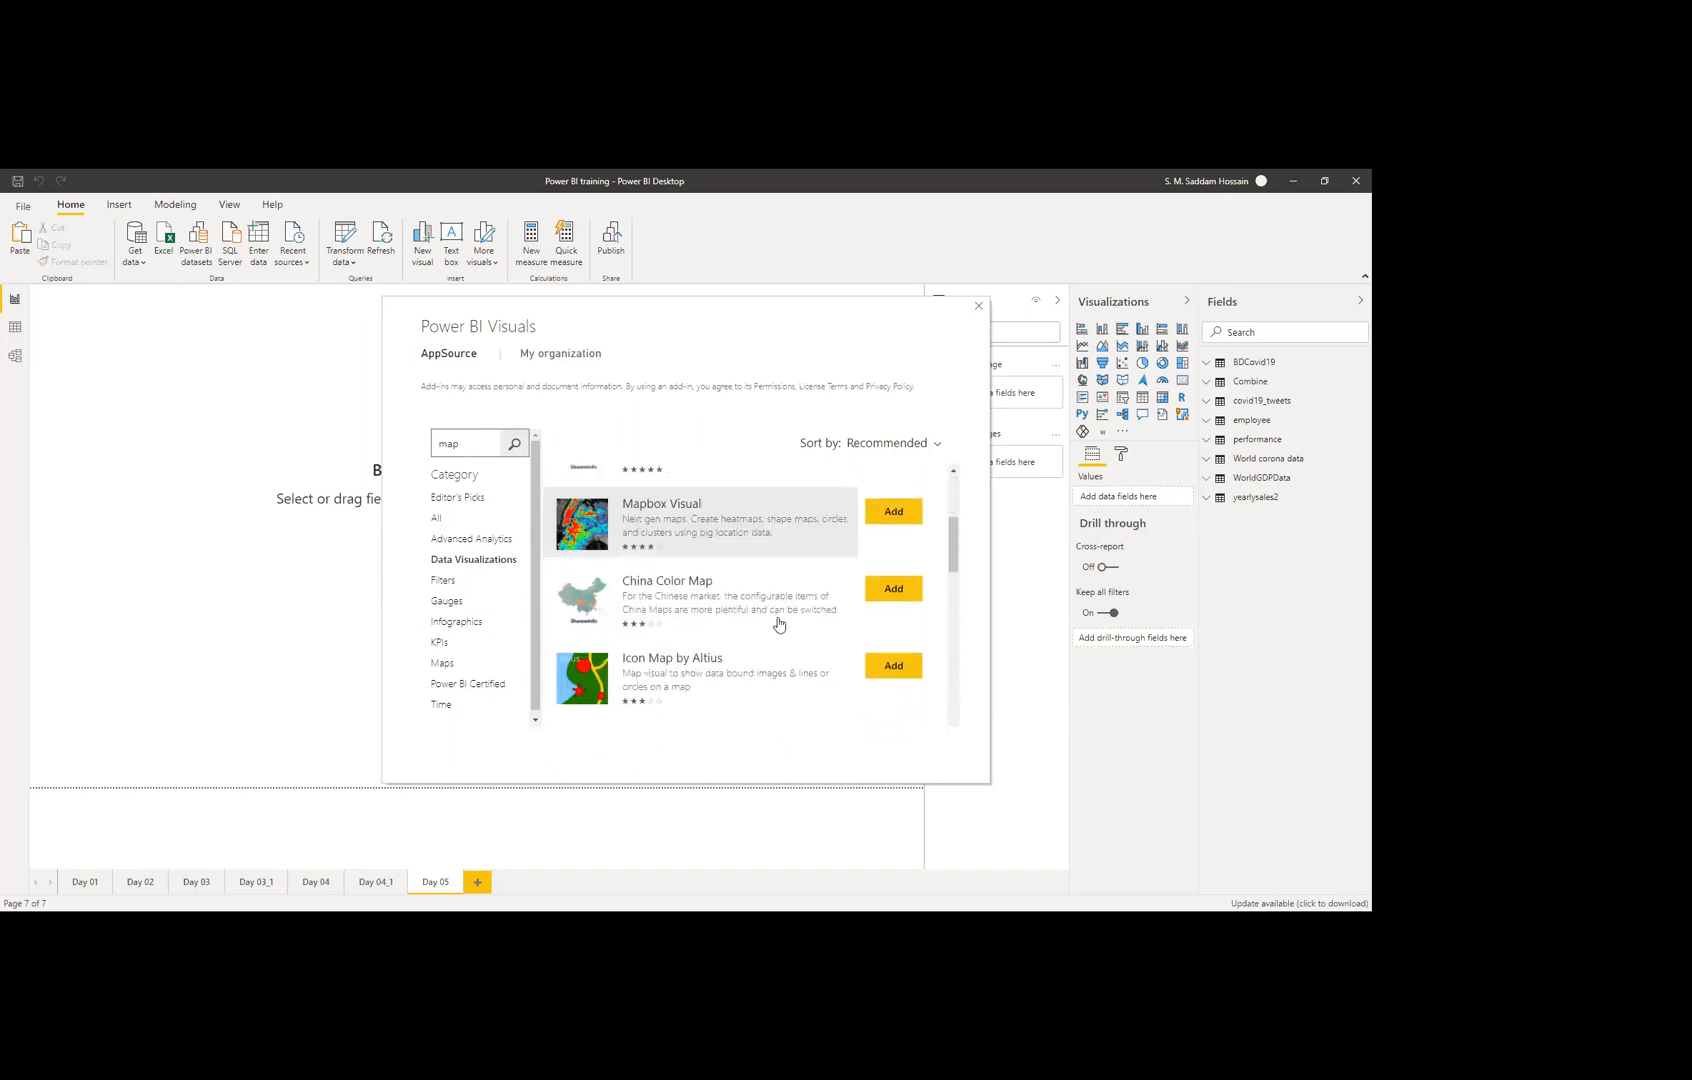
pyautogui.scroll(-15, 800, 640)
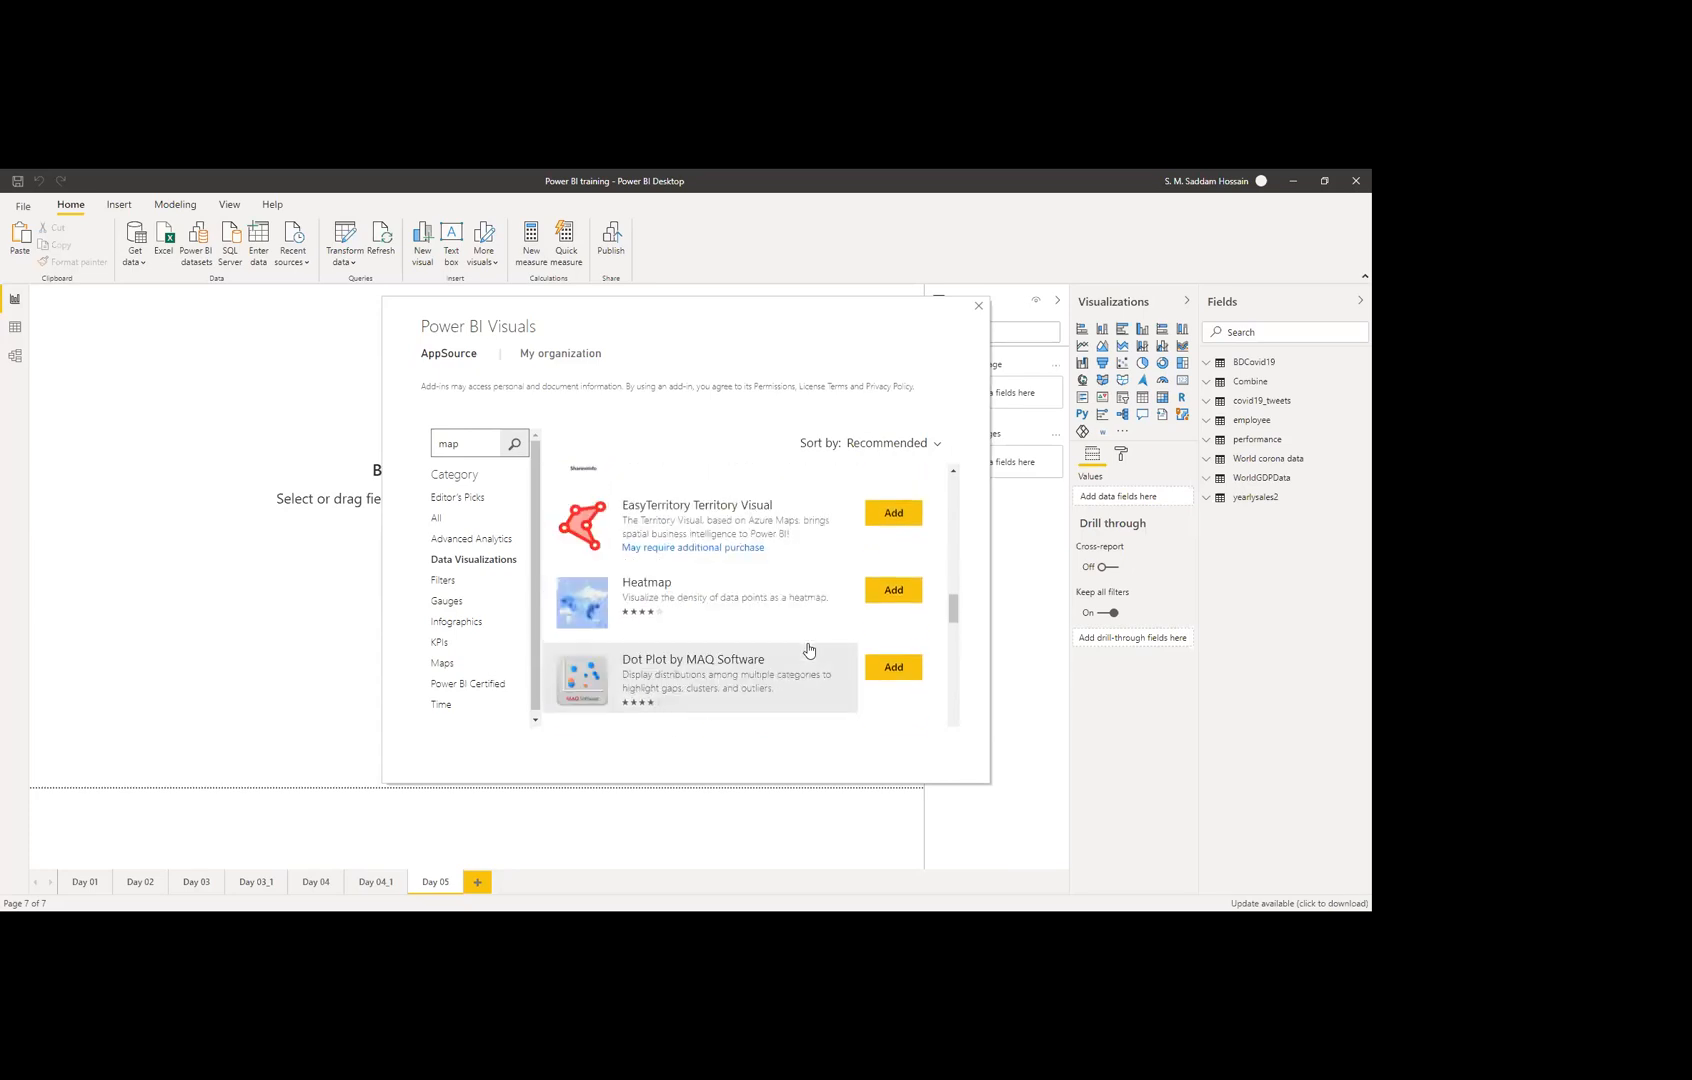
pyautogui.scroll(15, 807, 645)
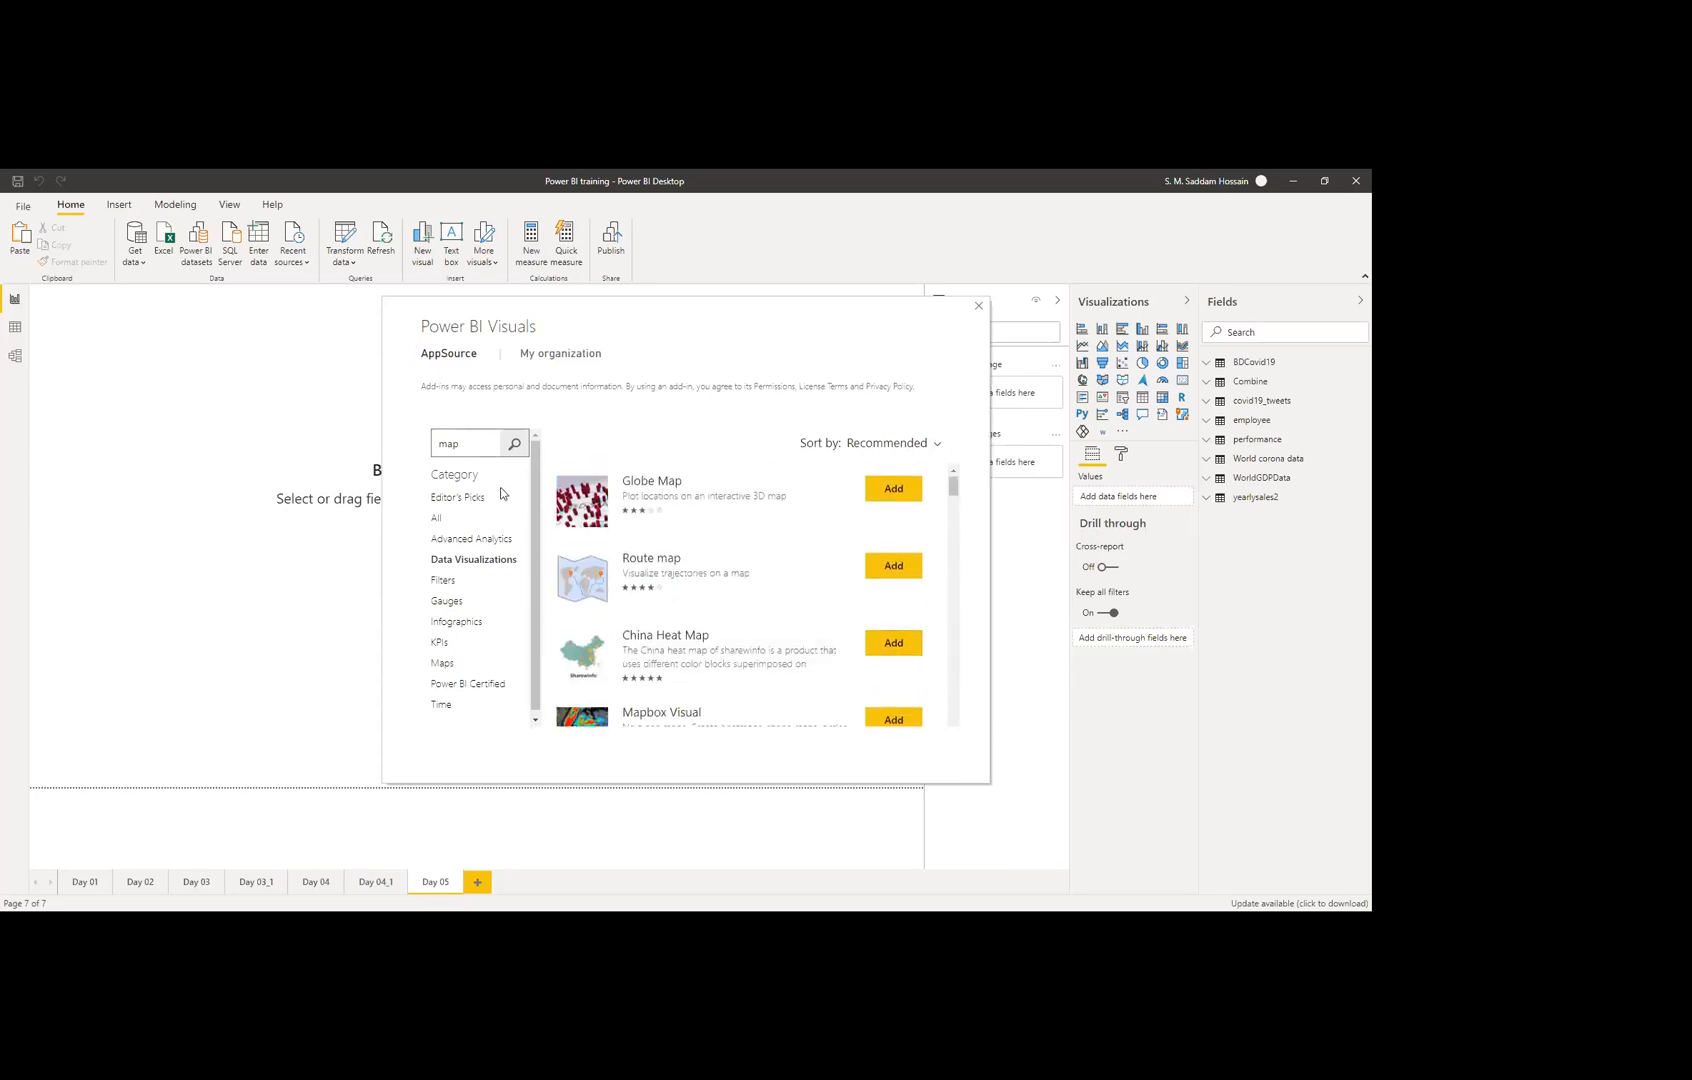
# Step: Clear the search and add Forecasting with ARIMA from the Data Visualizations category
pyautogui.click(462, 560)
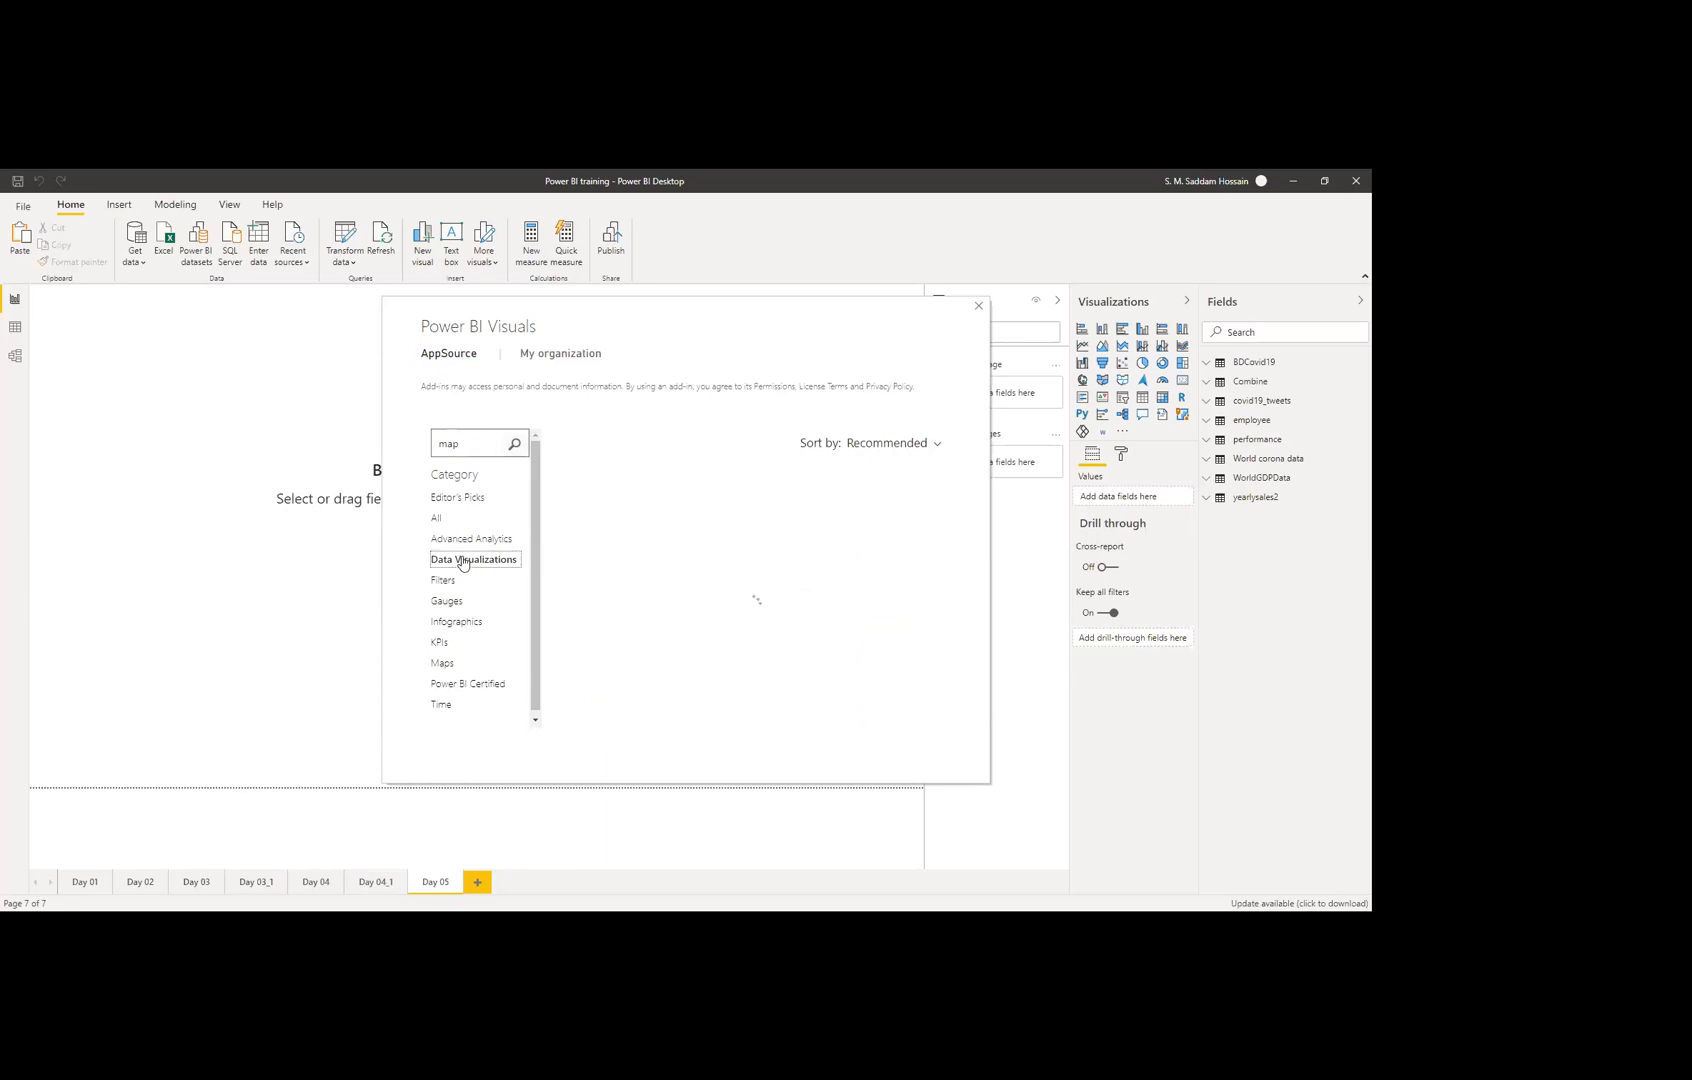
pyautogui.doubleClick(490, 442)
pyautogui.press('BackSpace')
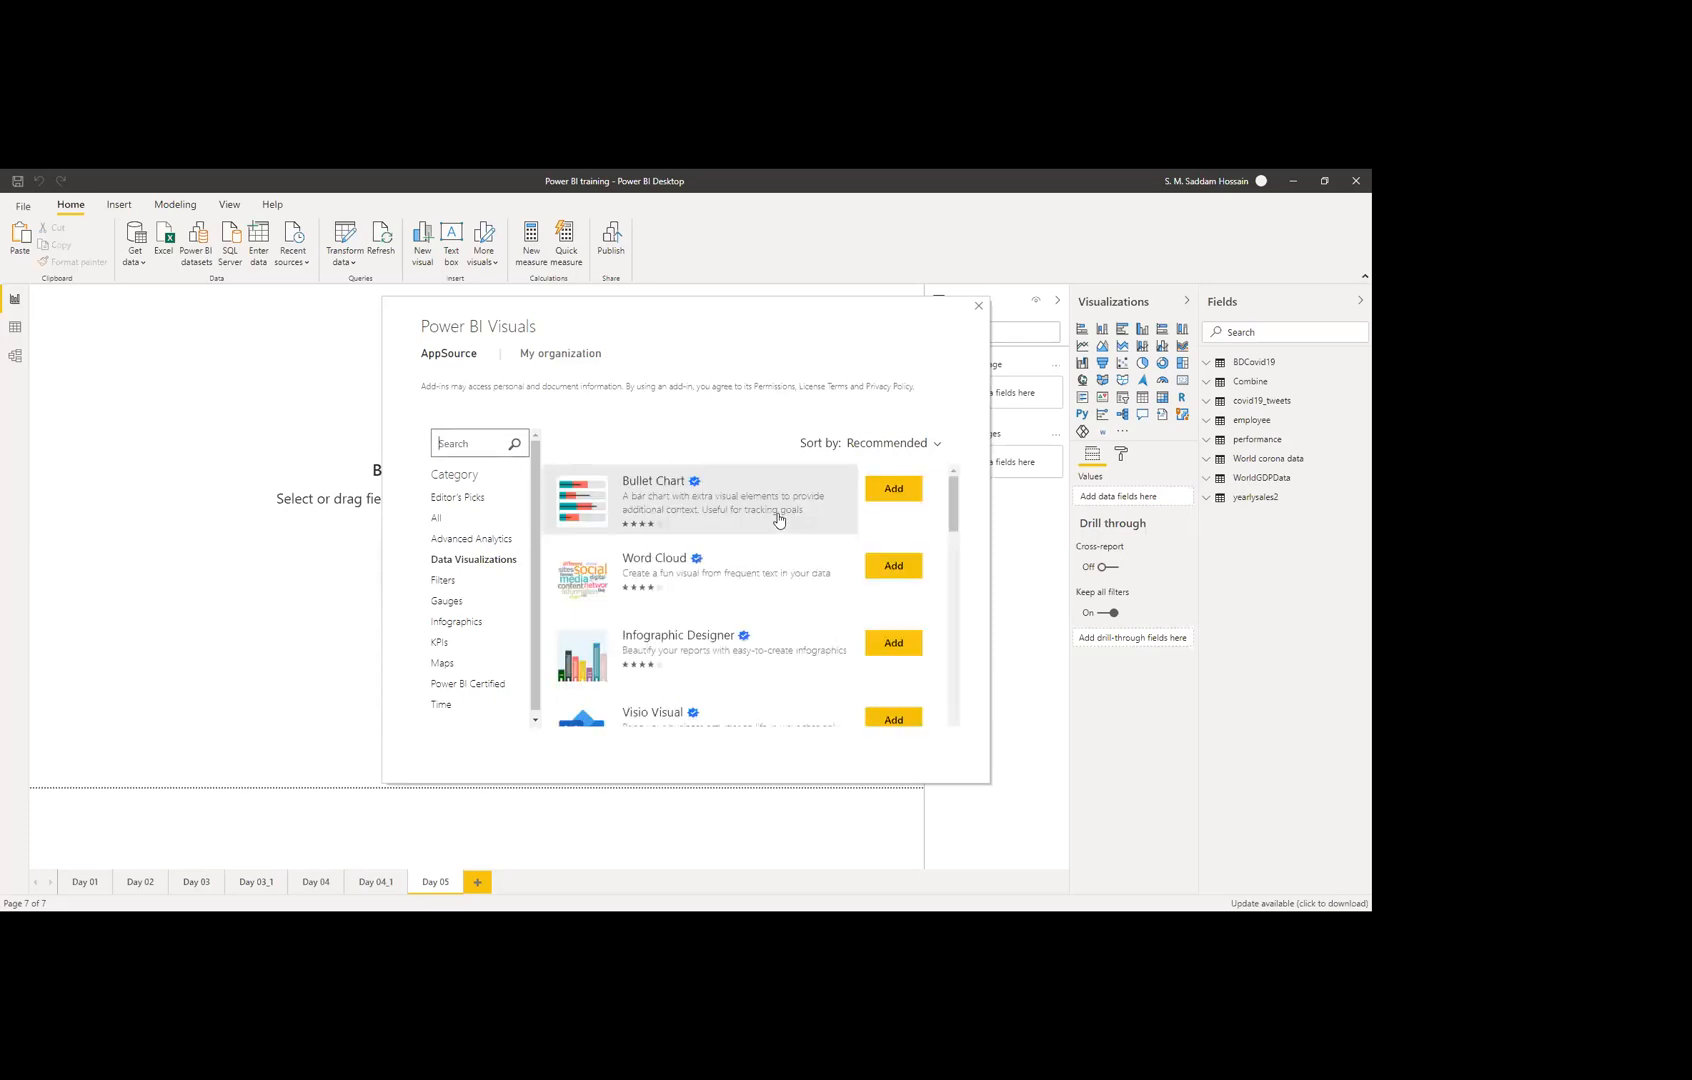
pyautogui.scroll(-8, 779, 519)
pyautogui.scroll(-1, 800, 585)
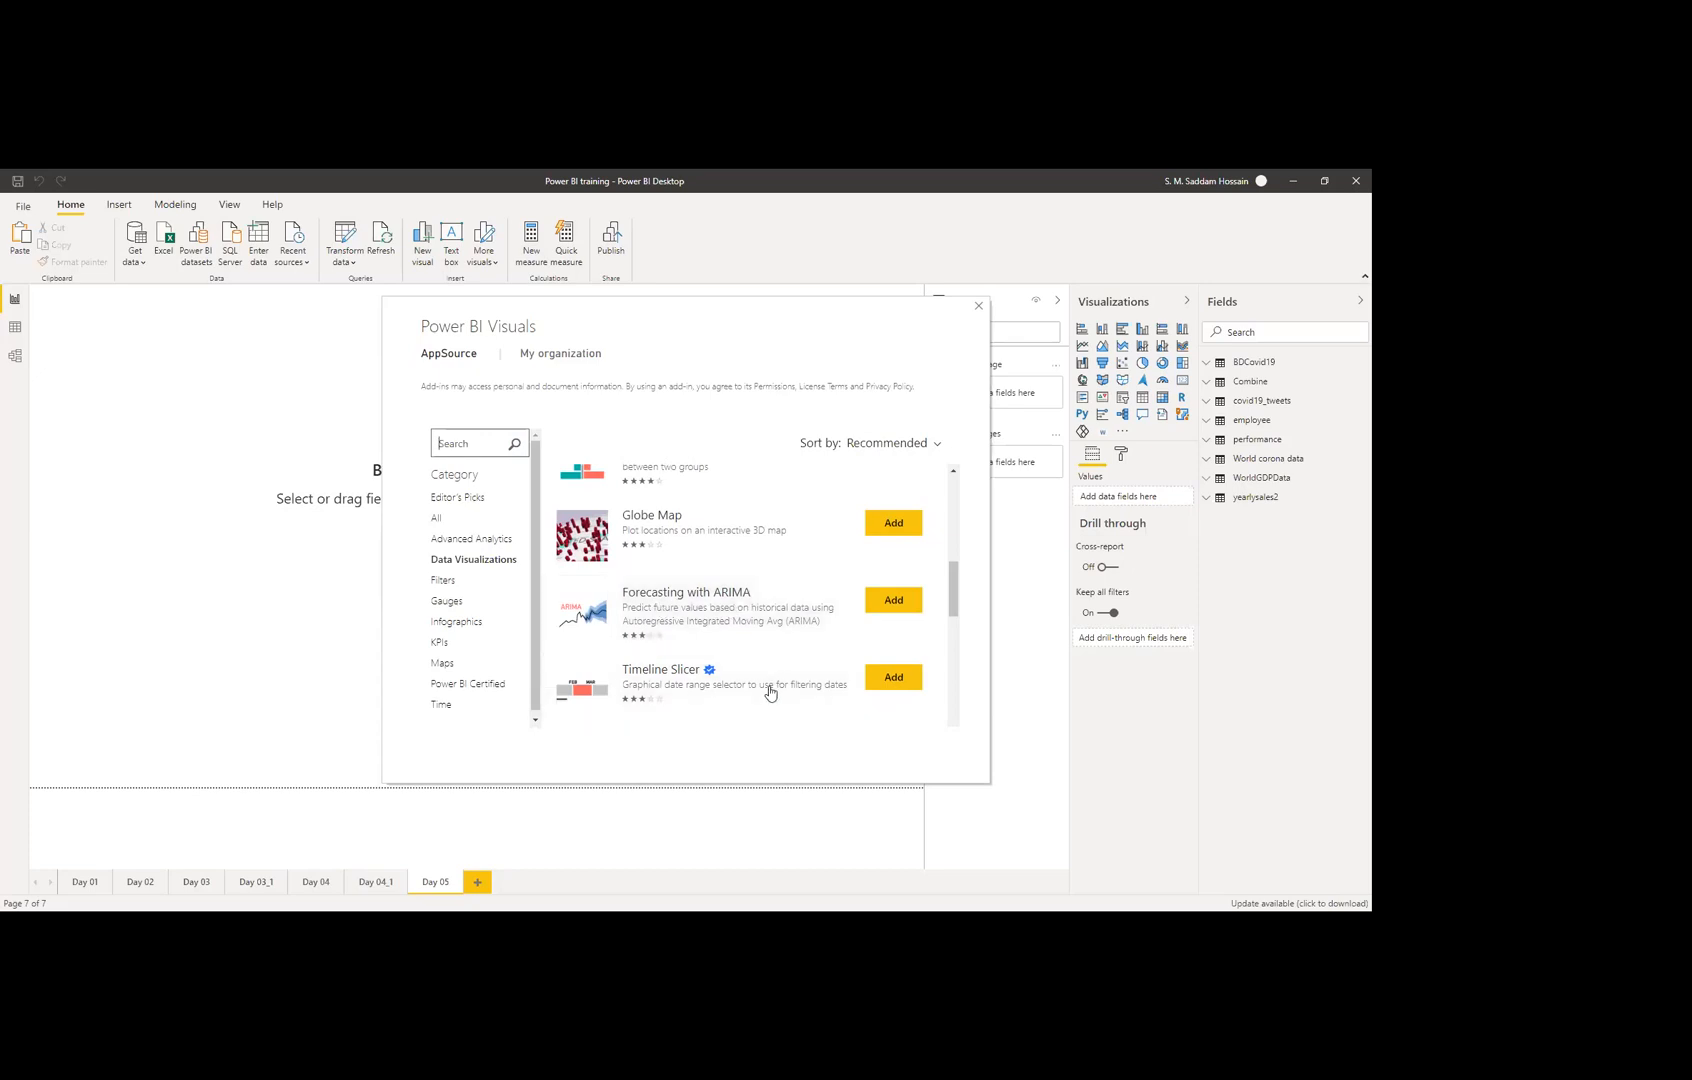
pyautogui.click(893, 601)
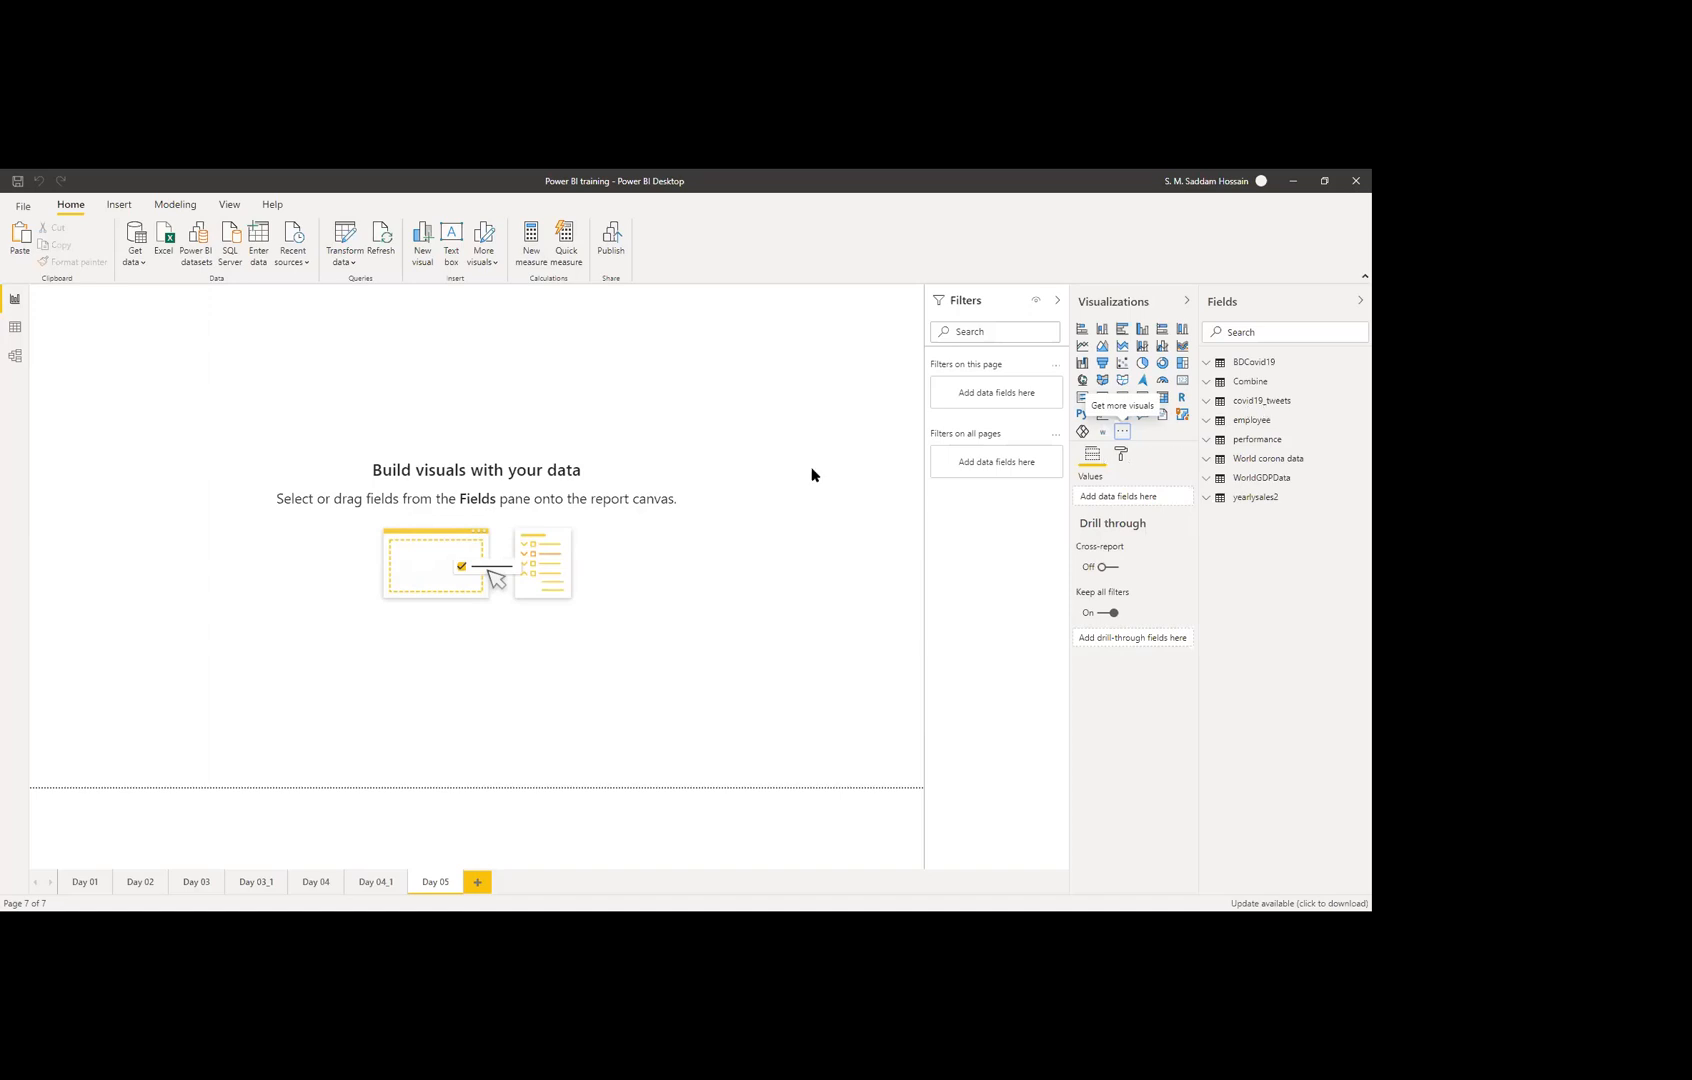
# Step: Confirm the Forecasting with ARIMA import, then glance at Data view and return to Report view
pyautogui.hotkey('alt', 'Tab')
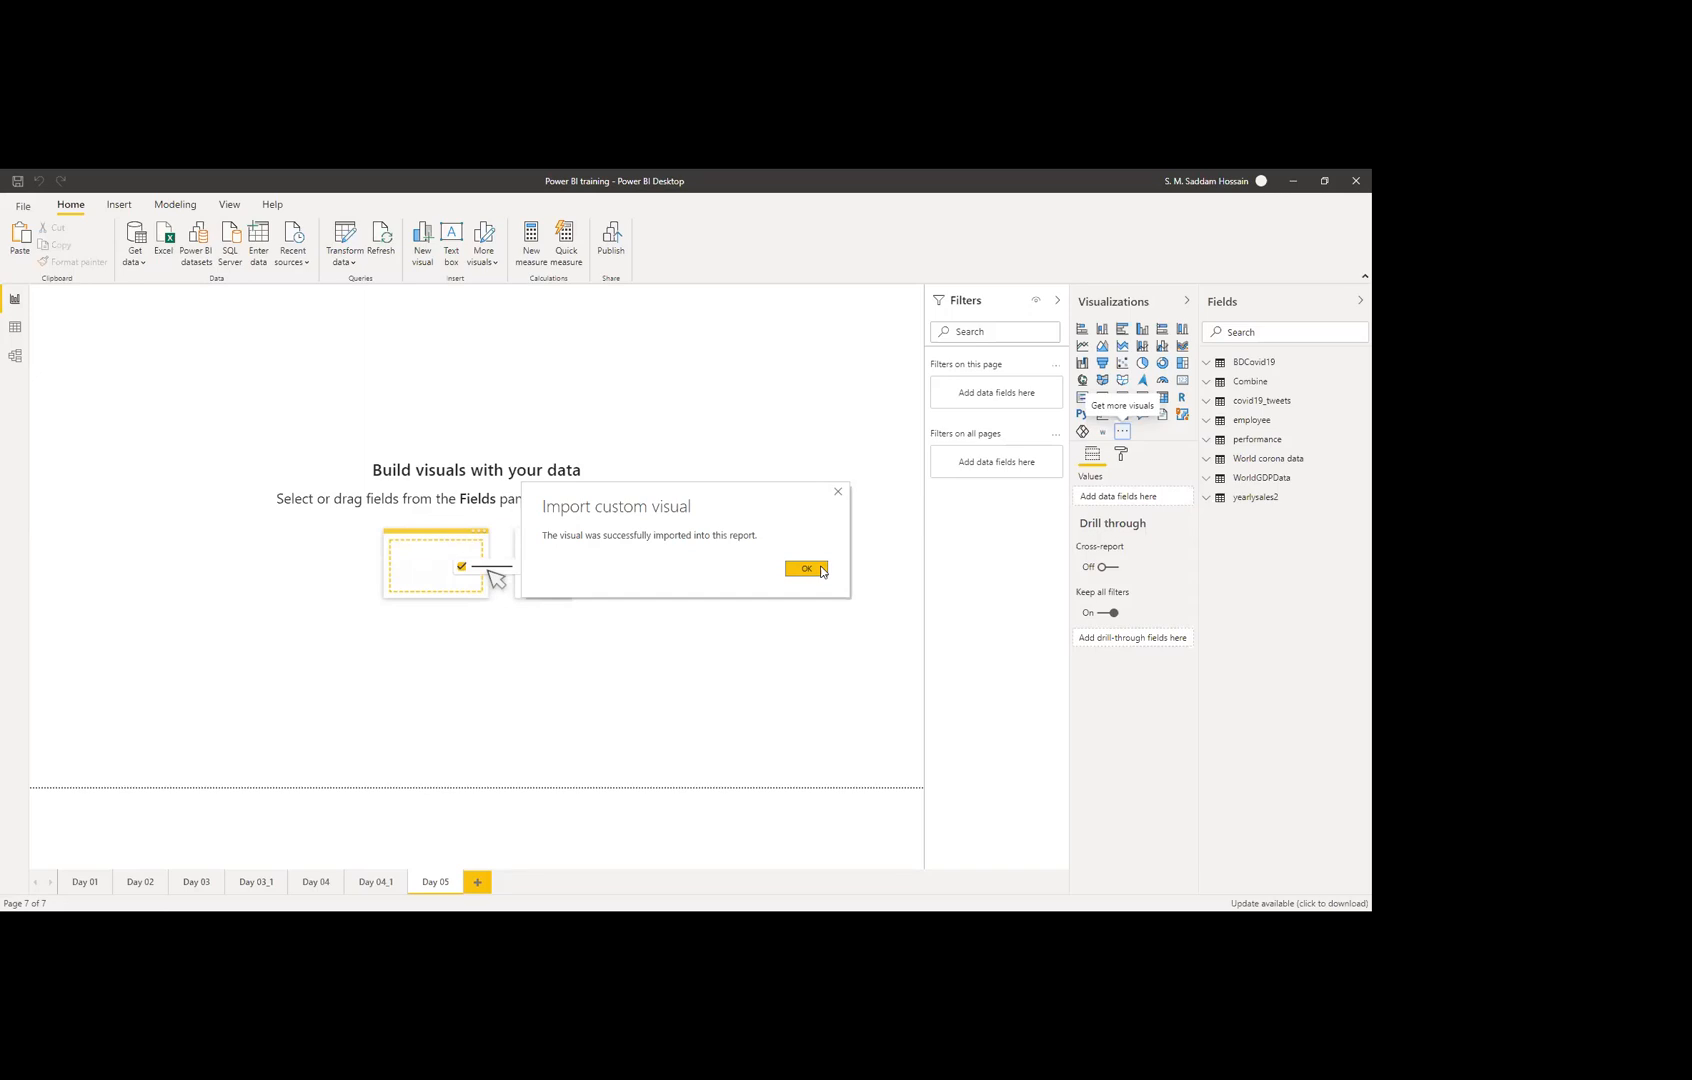
pyautogui.click(808, 569)
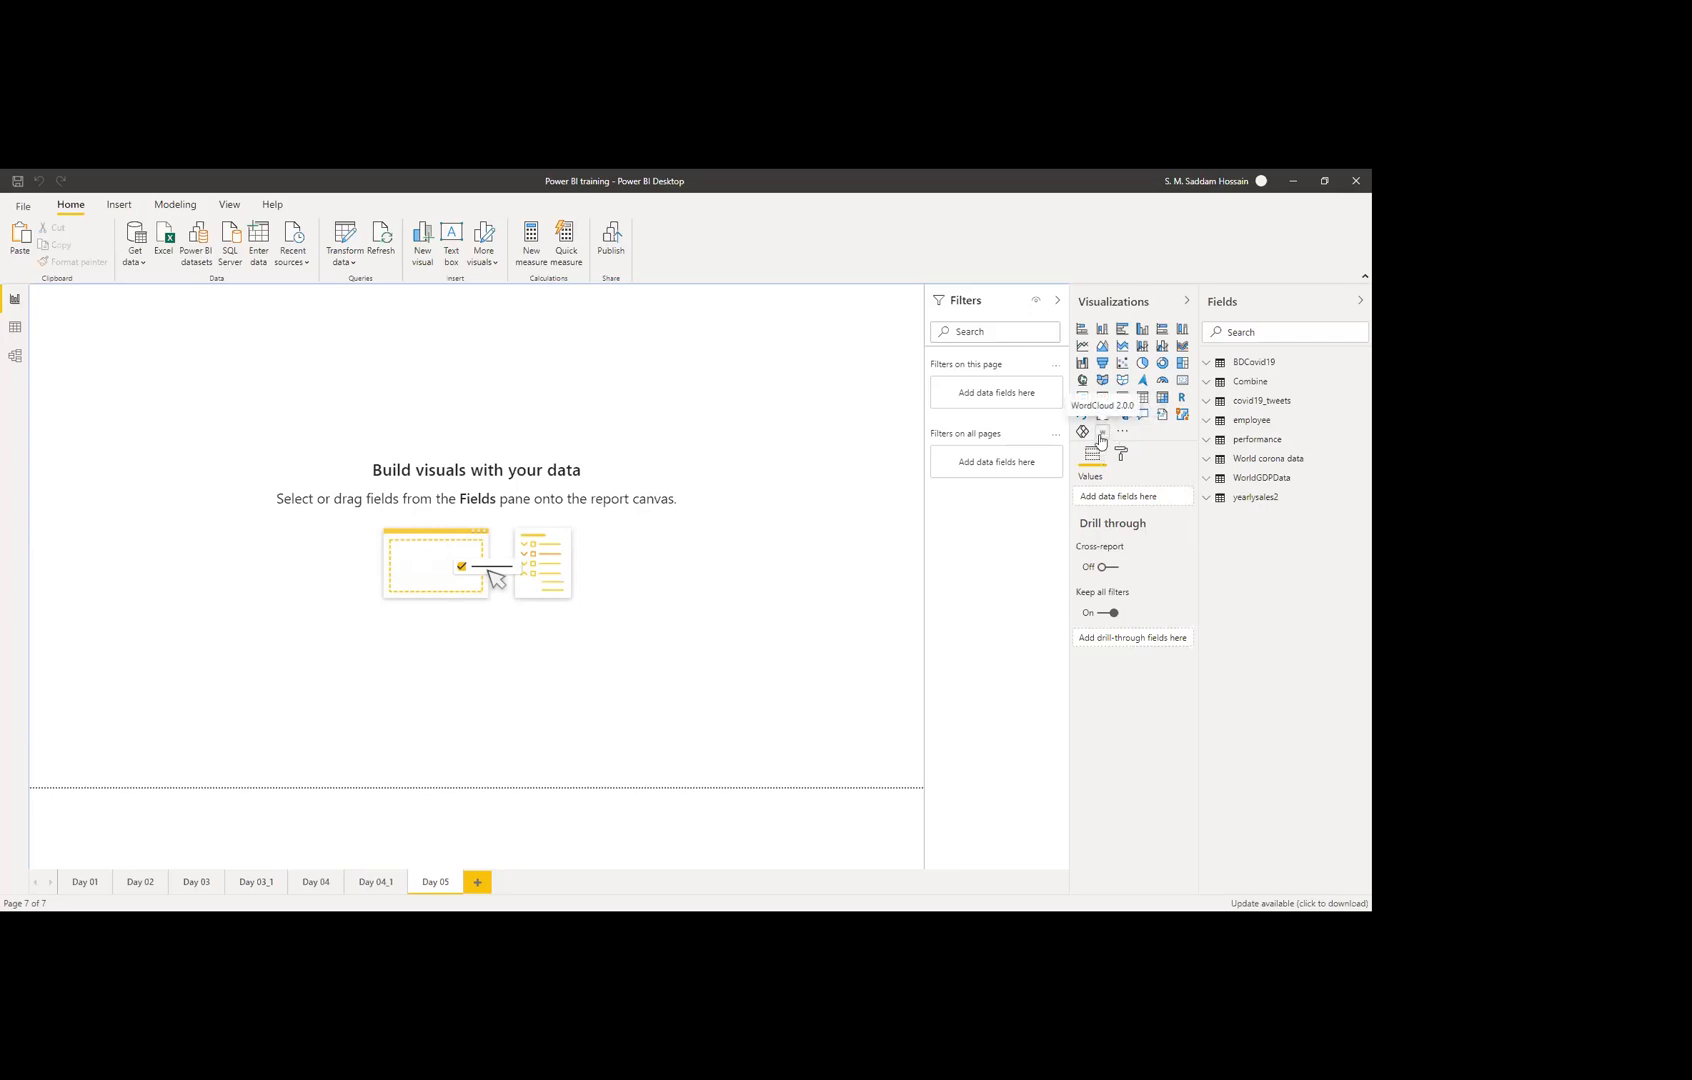
pyautogui.click(13, 326)
pyautogui.click(15, 298)
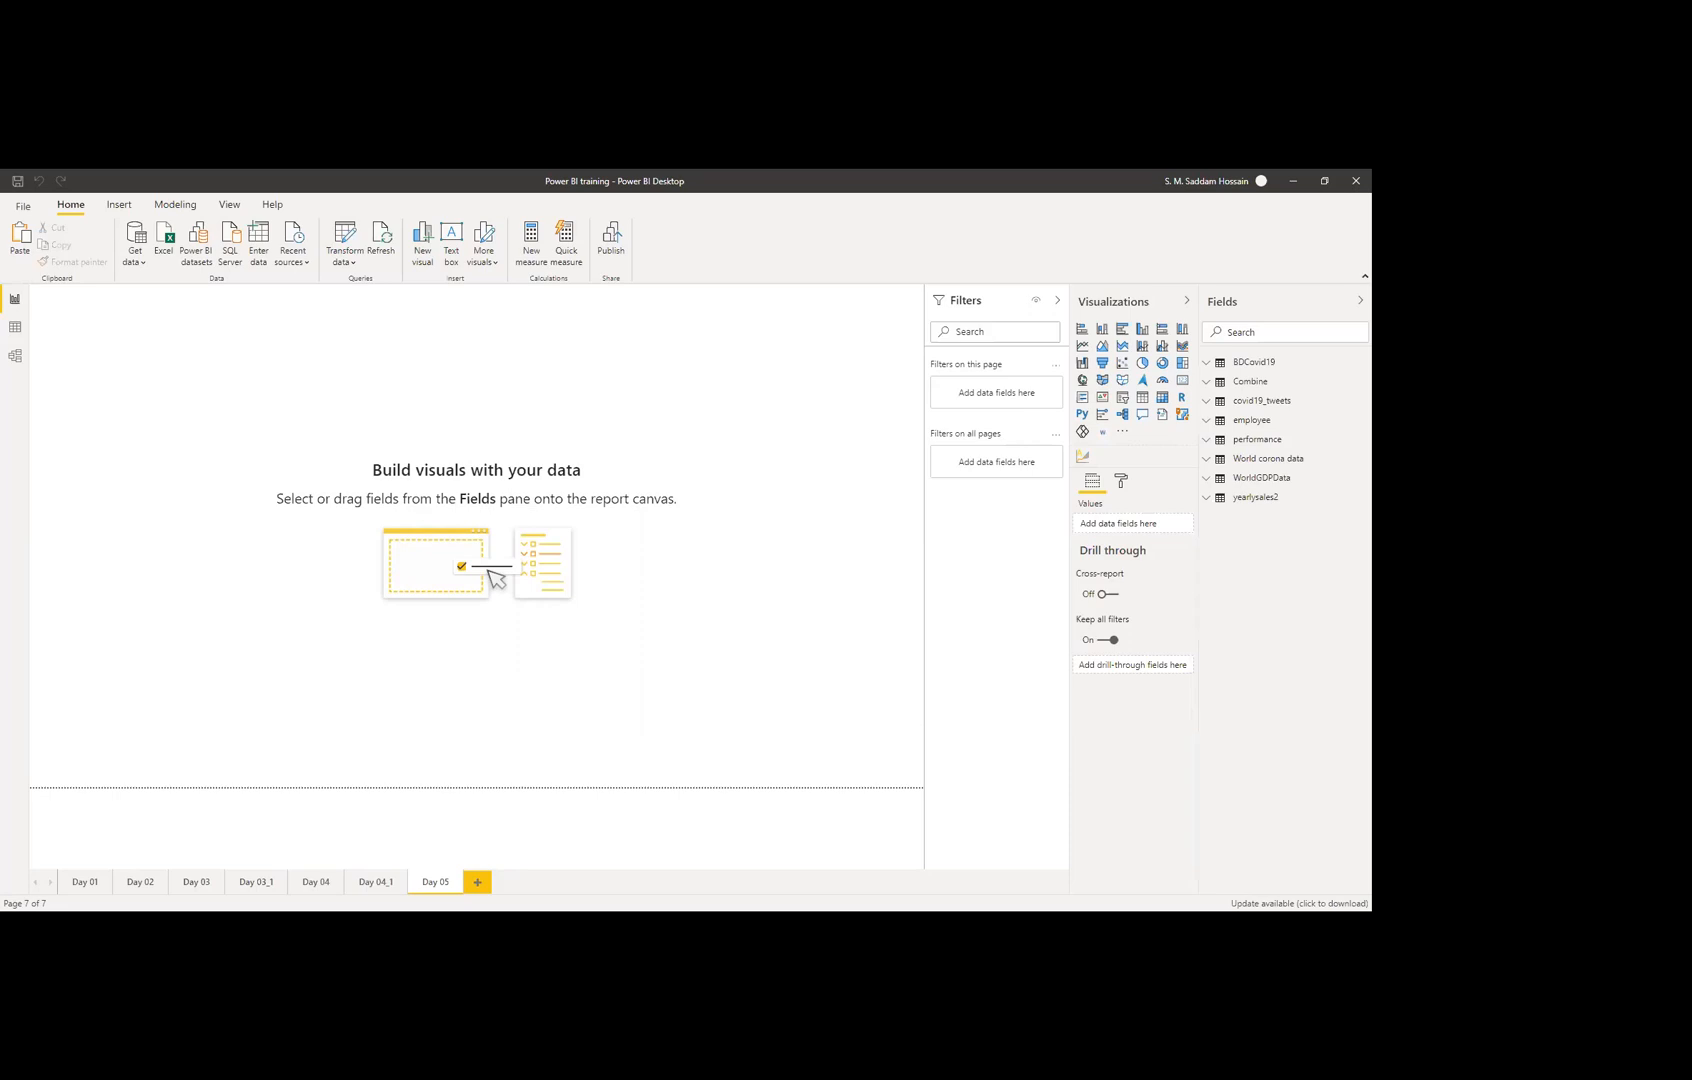
# Step: Add the Circle KPI Gauge visual from the Gauges category of the visuals store
pyautogui.click(1125, 432)
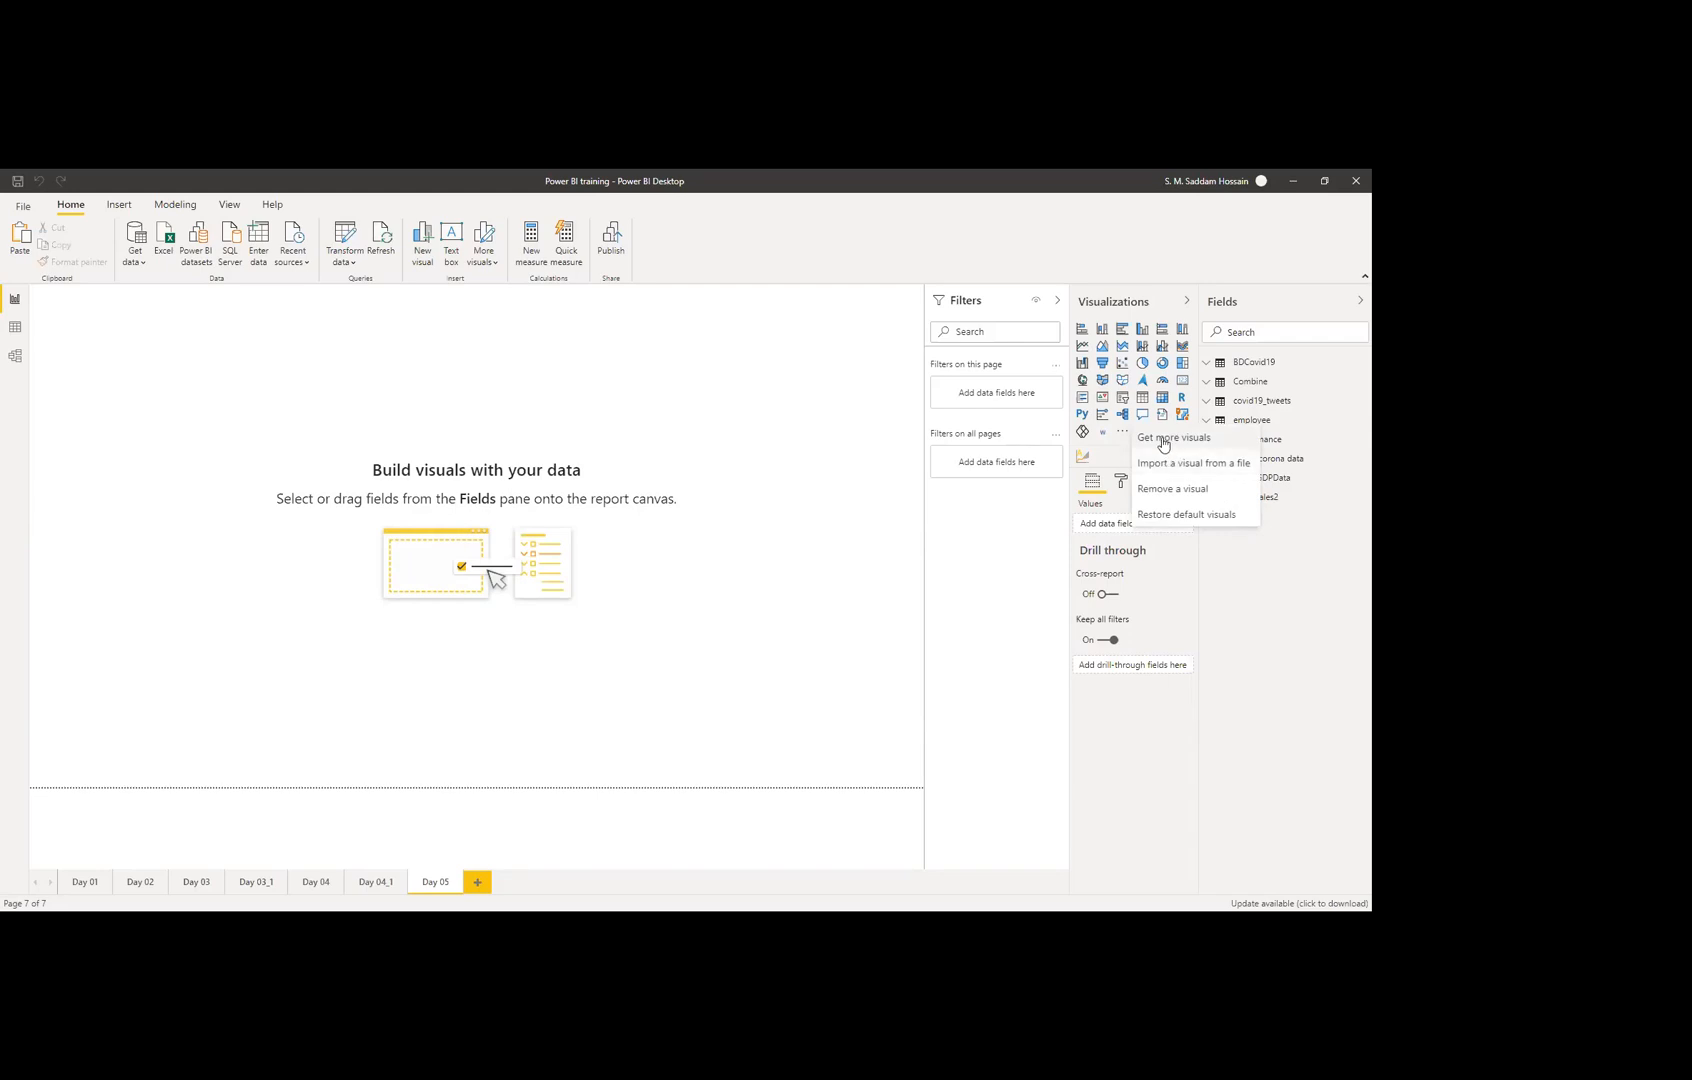
pyautogui.click(1162, 438)
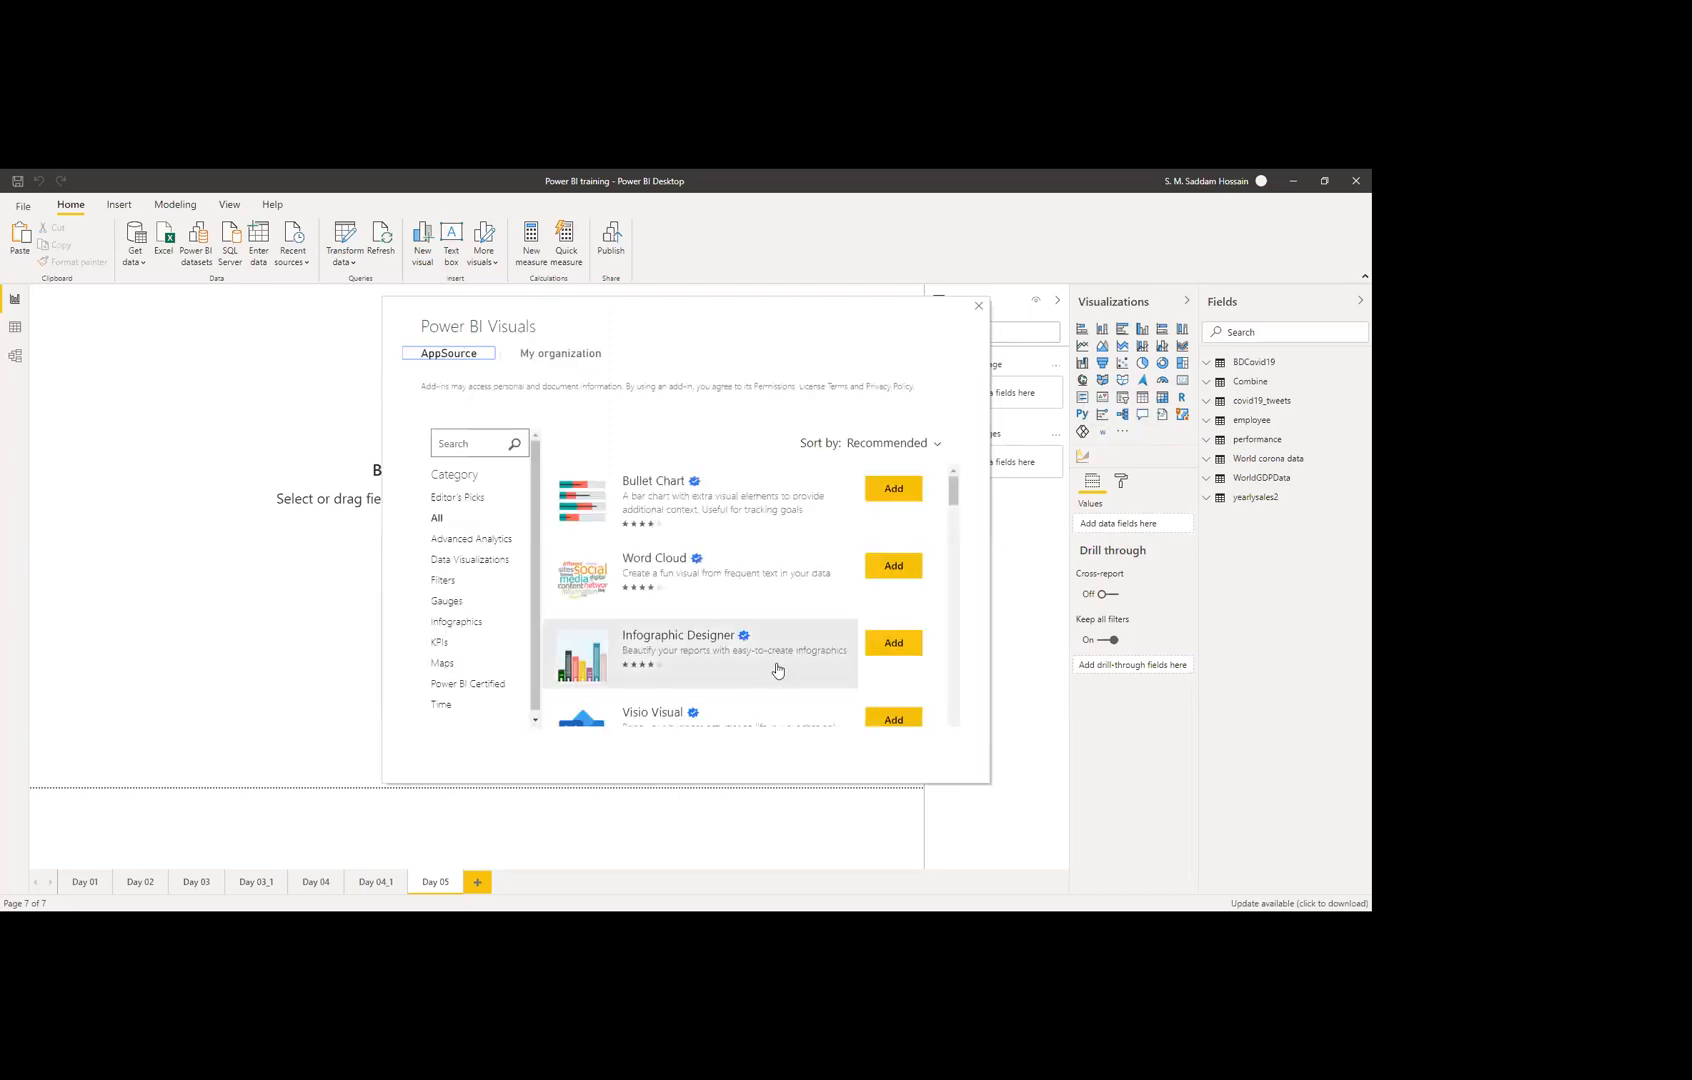
pyautogui.scroll(-10, 772, 670)
pyautogui.scroll(5, 767, 667)
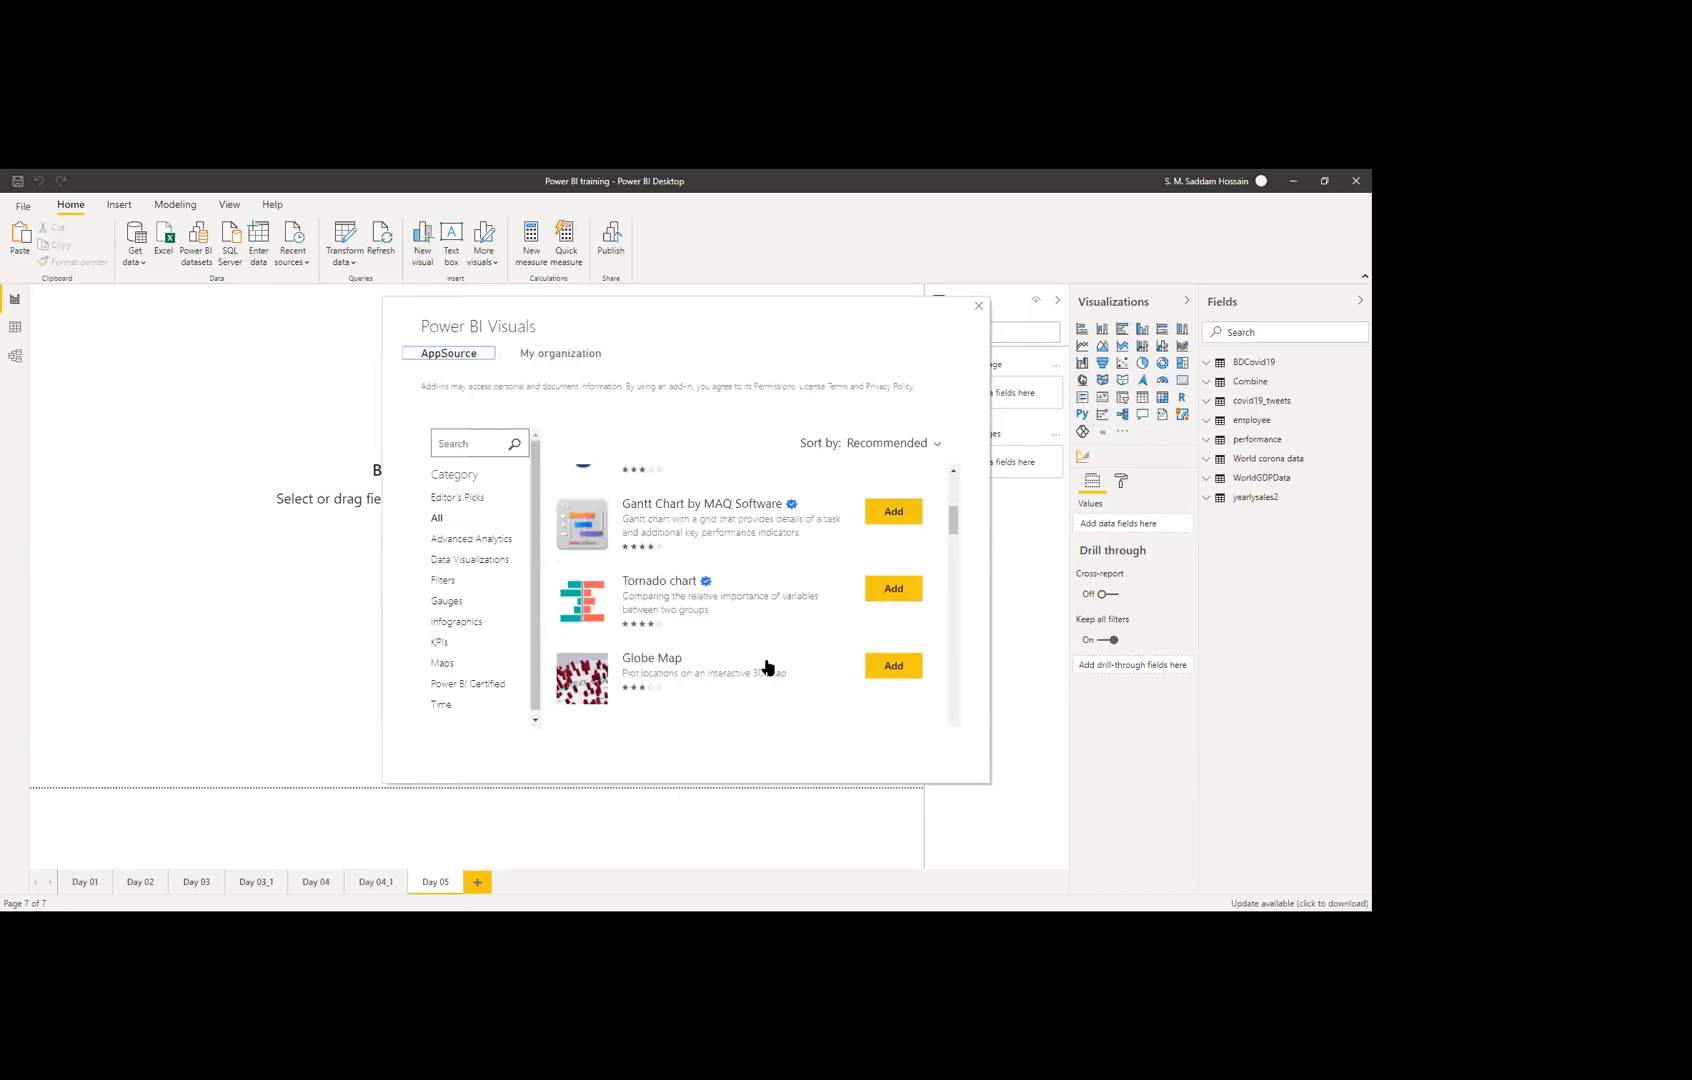
pyautogui.click(471, 447)
pyautogui.click(463, 606)
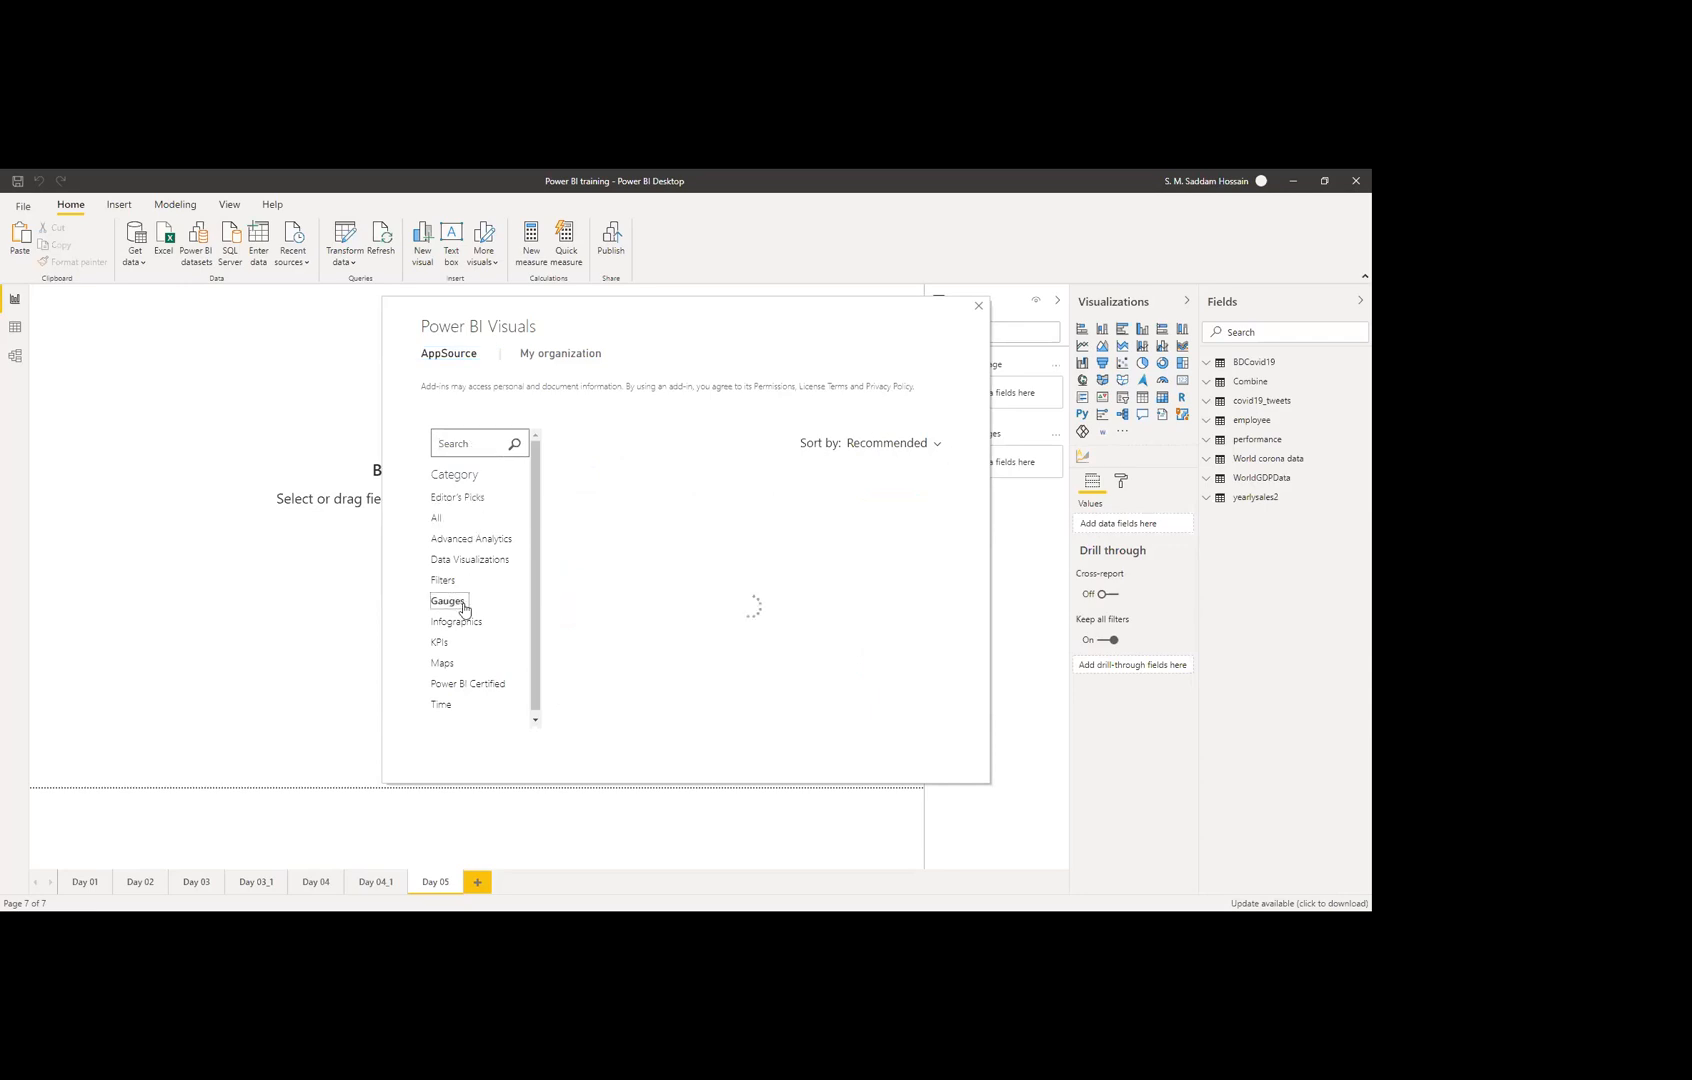
pyautogui.scroll(3, 831, 557)
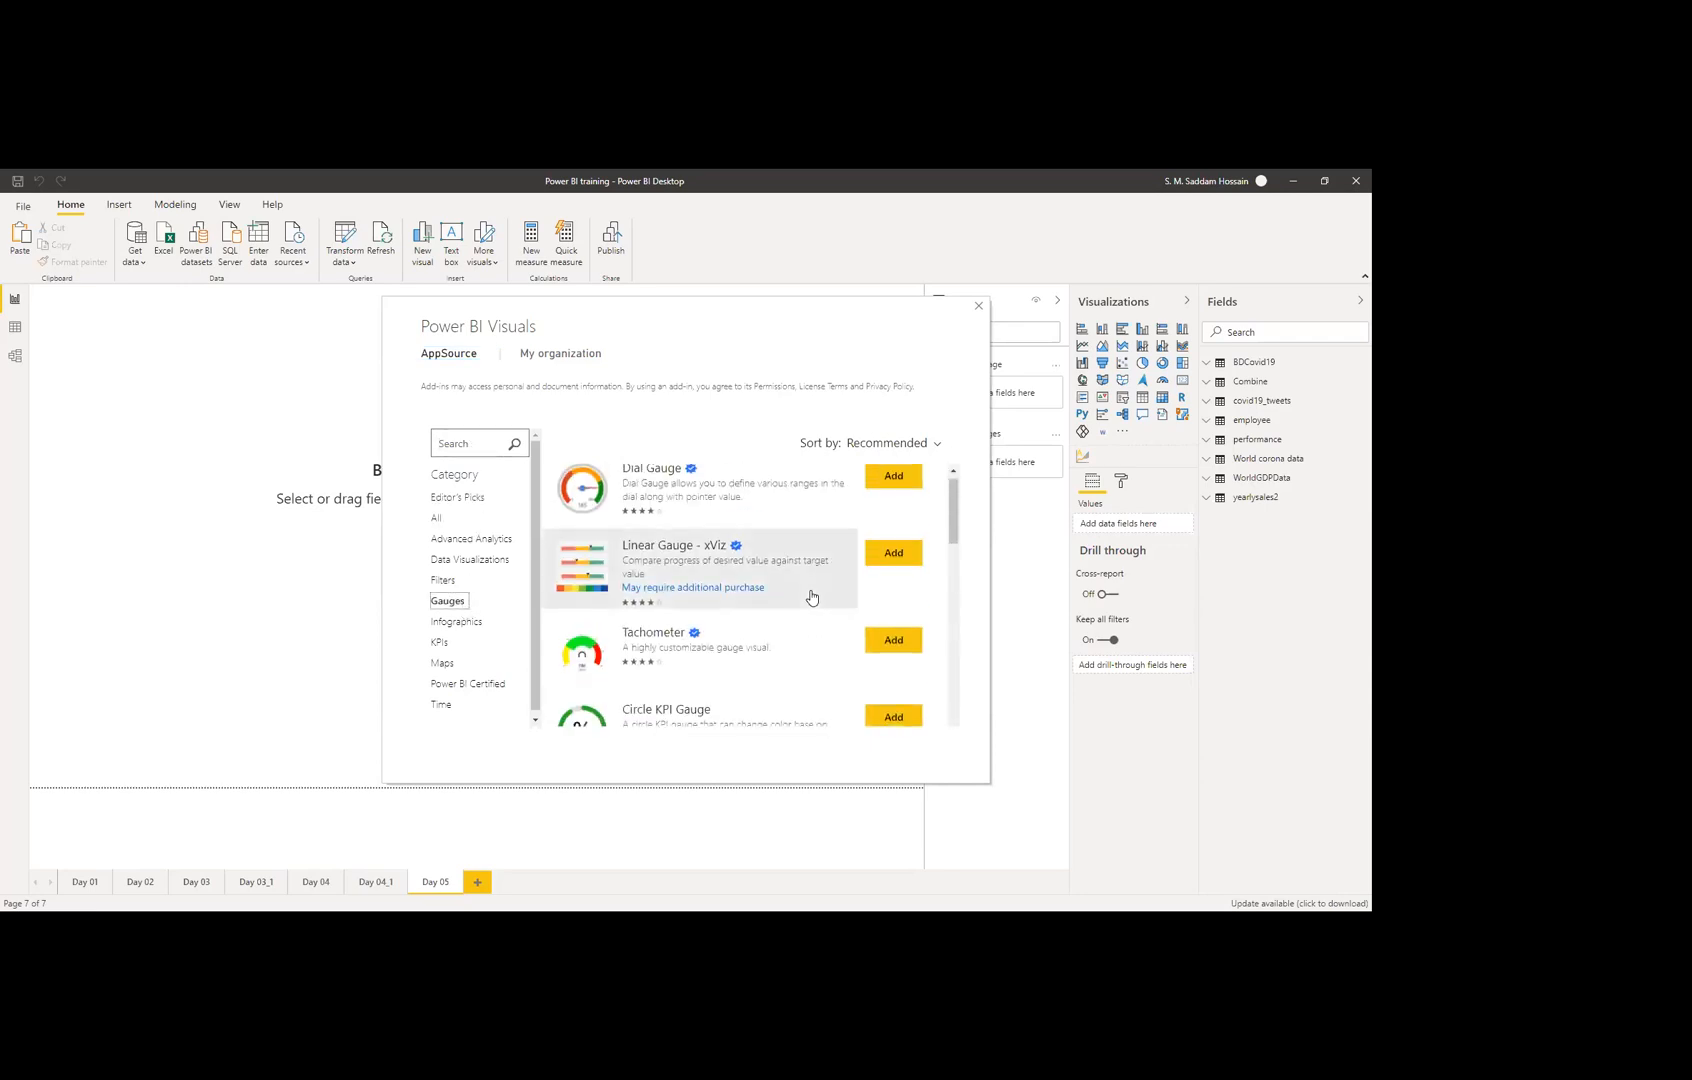
pyautogui.scroll(-1, 811, 597)
pyautogui.click(905, 657)
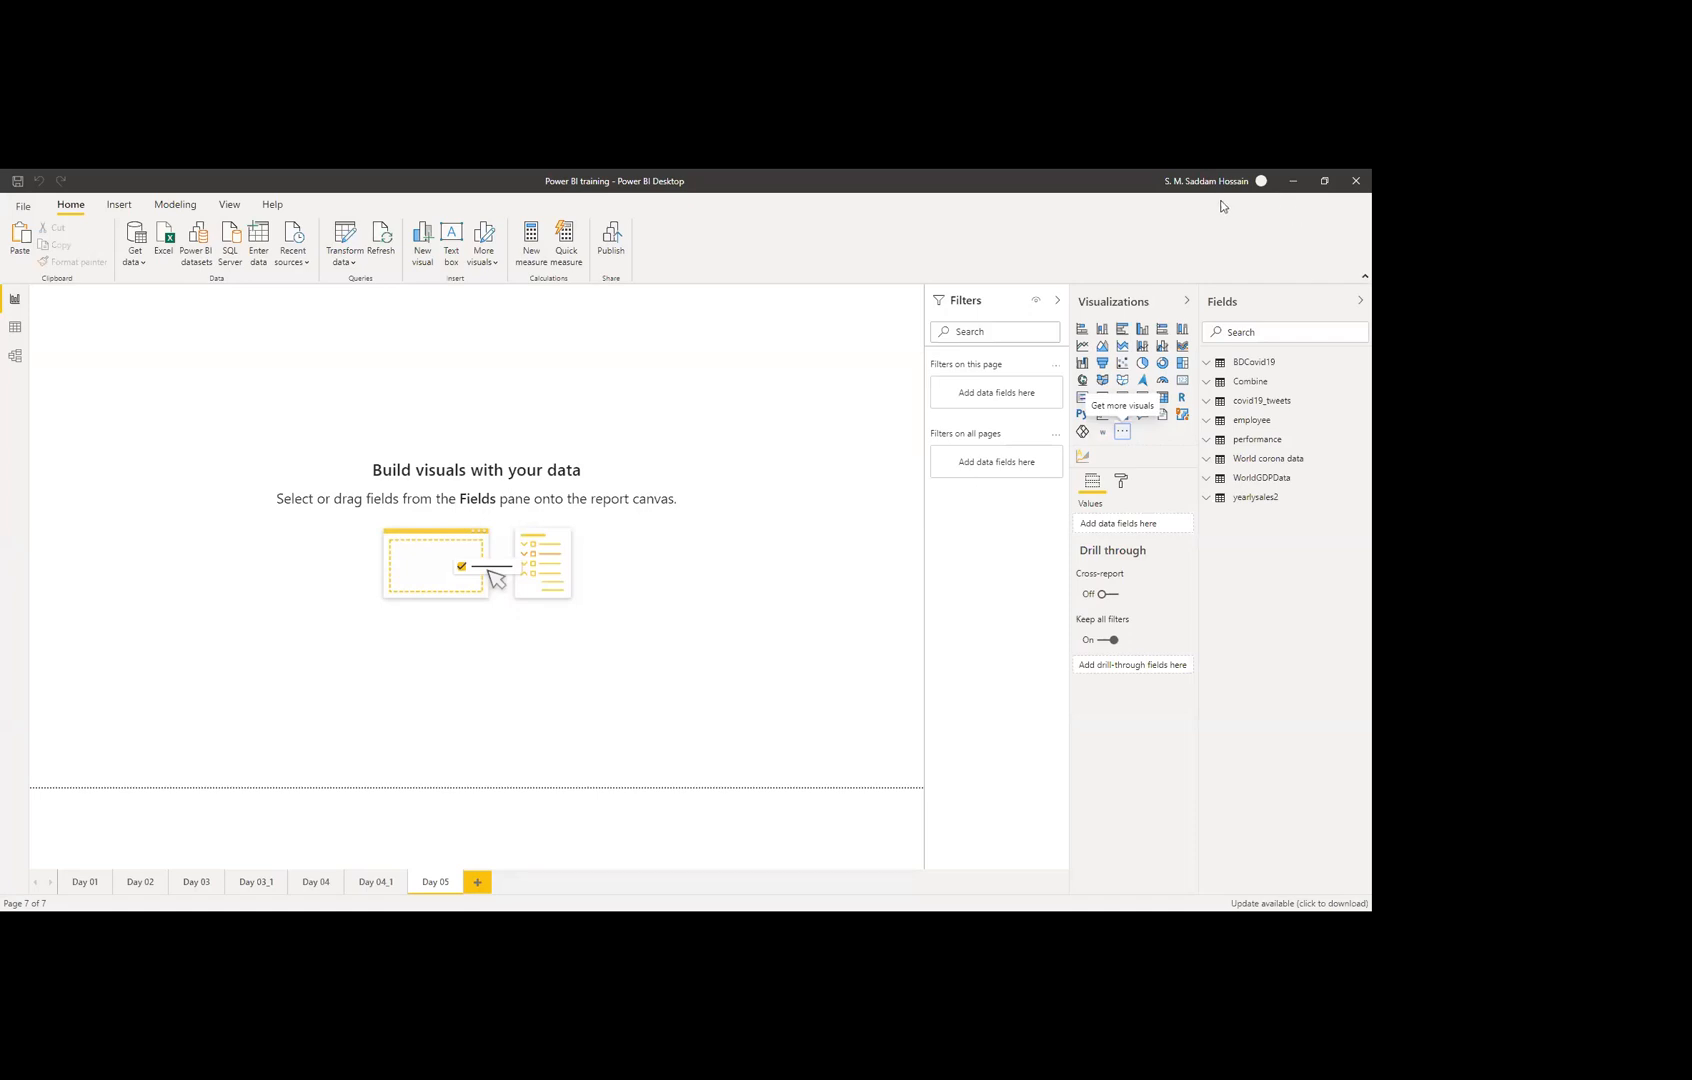
# Step: Confirm the PayPal KPI Donut Chart import and place a blank one on the Day 05 page
pyautogui.hotkey('alt', 'Tab')
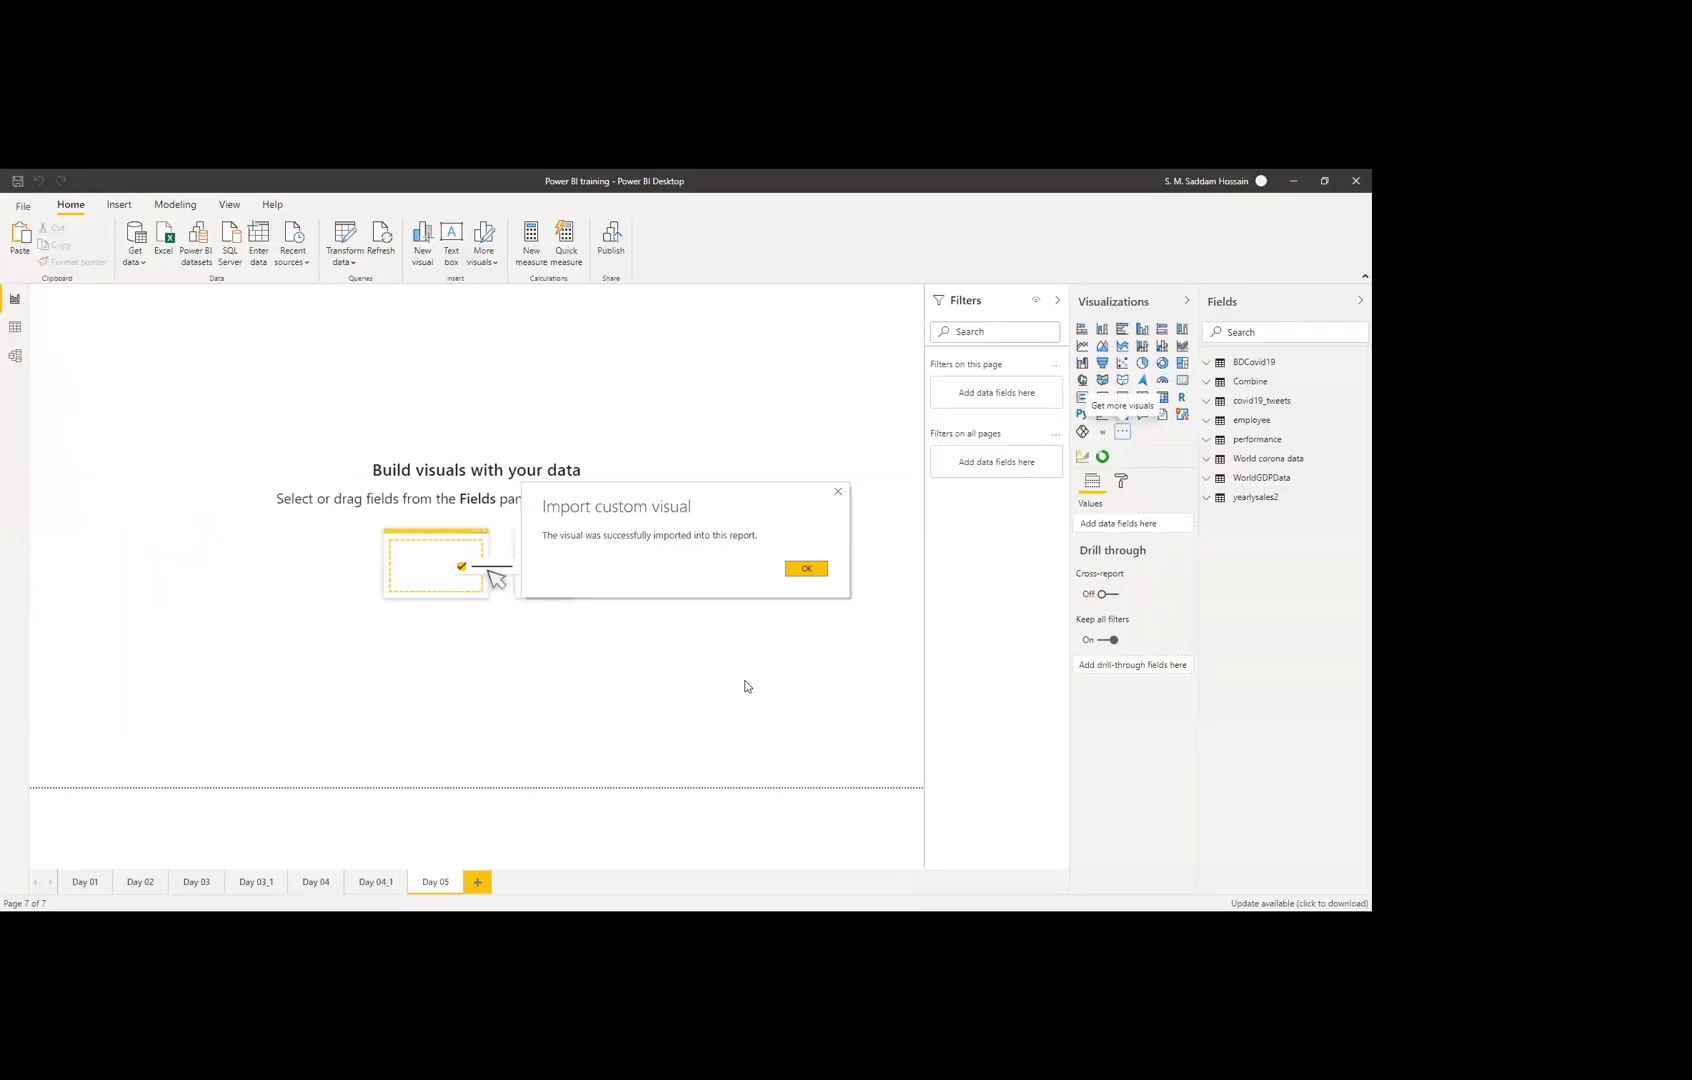
pyautogui.click(806, 569)
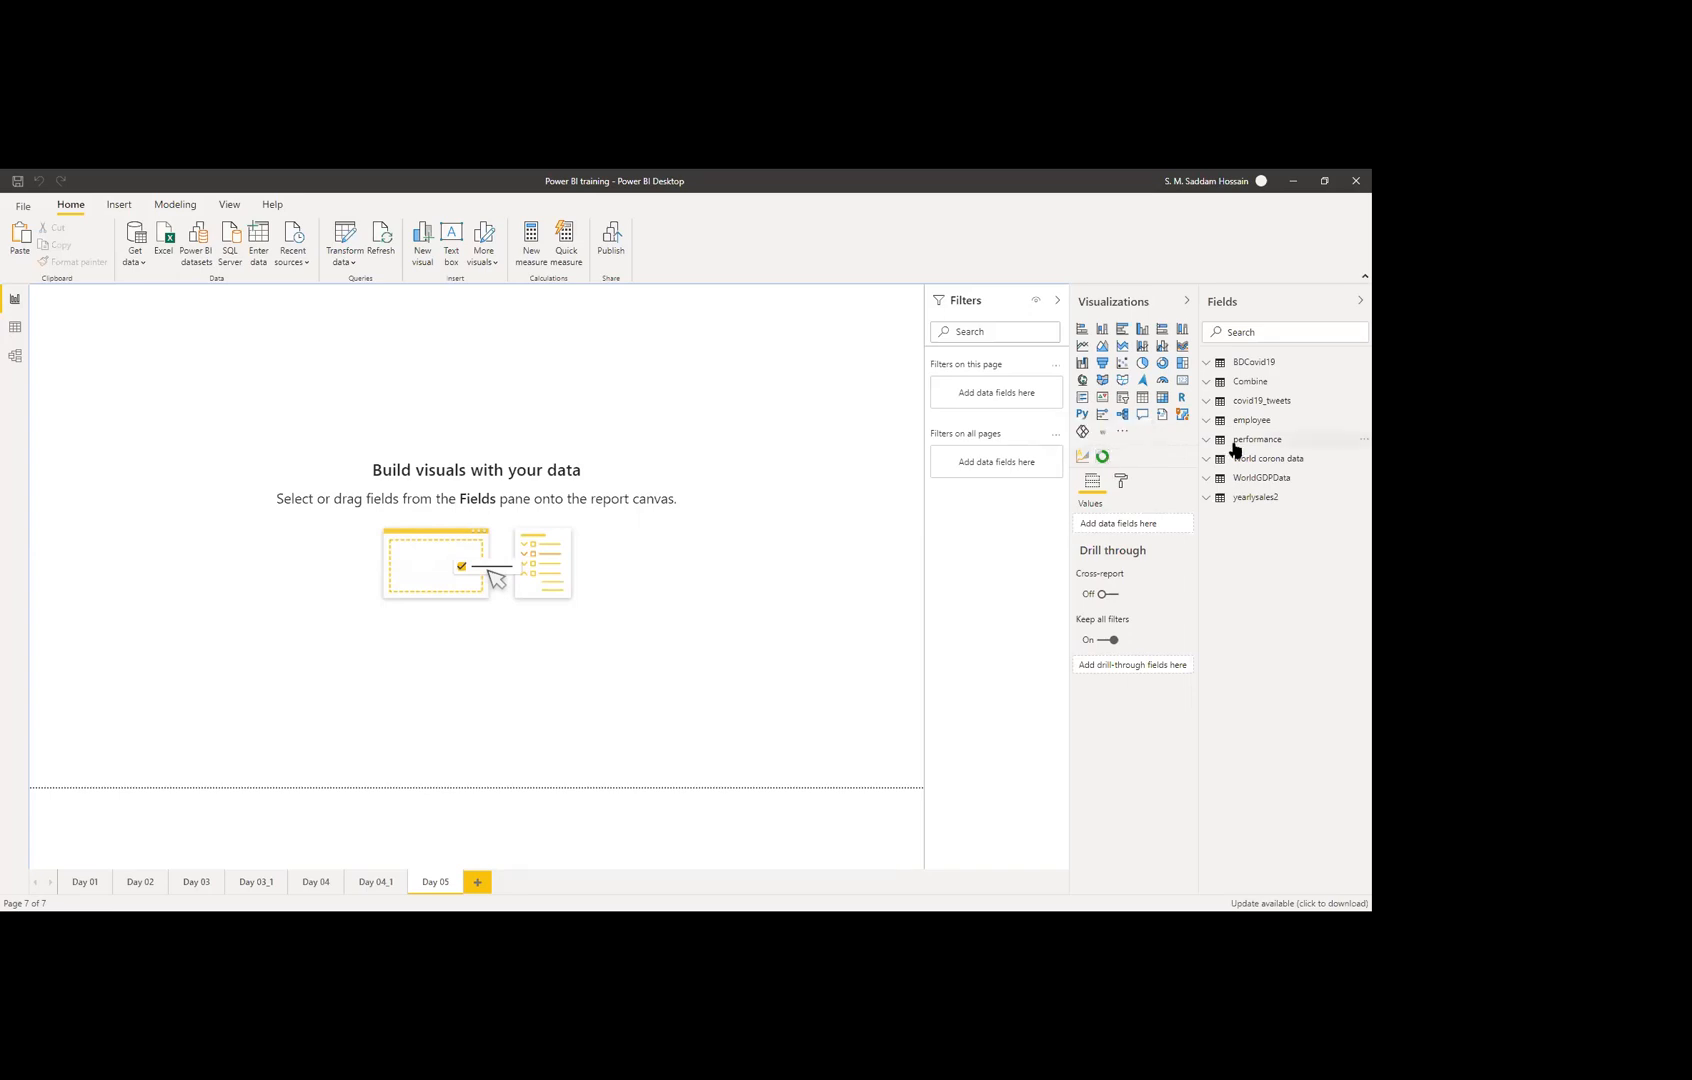
pyautogui.click(1104, 457)
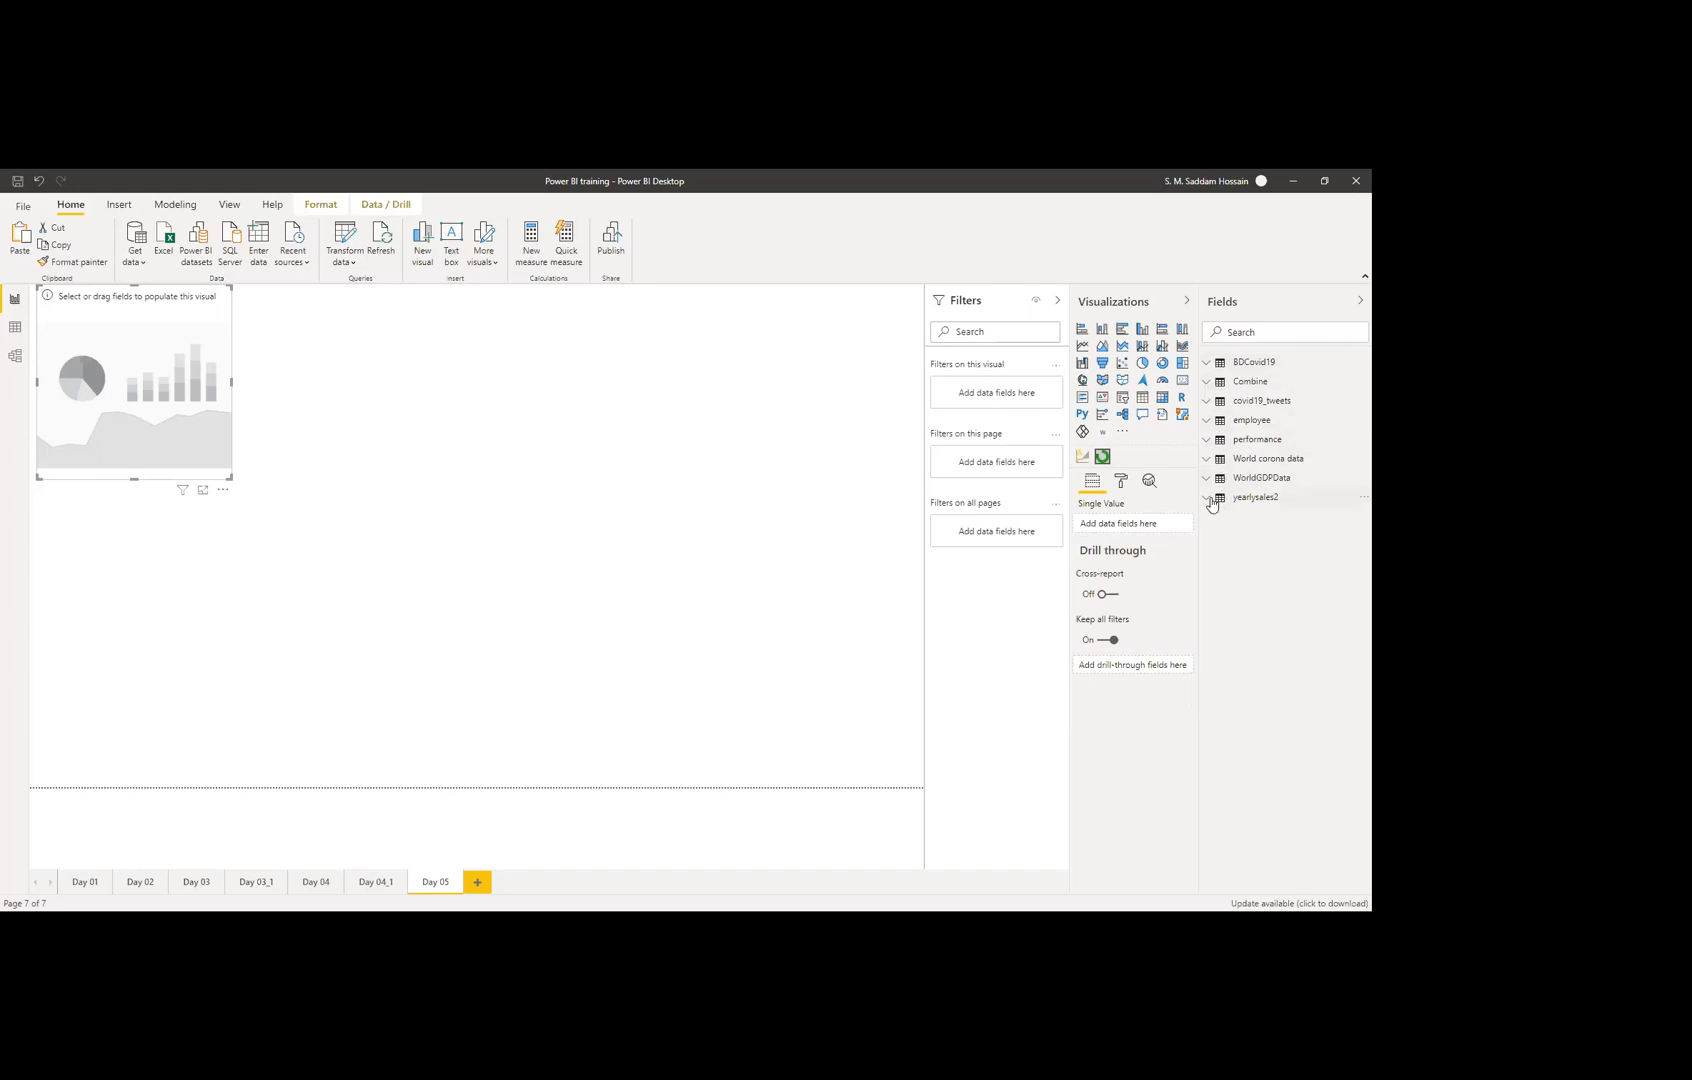
# Step: Expand the yearlysales2 table in Fields and bring up its options menu
pyautogui.click(1210, 501)
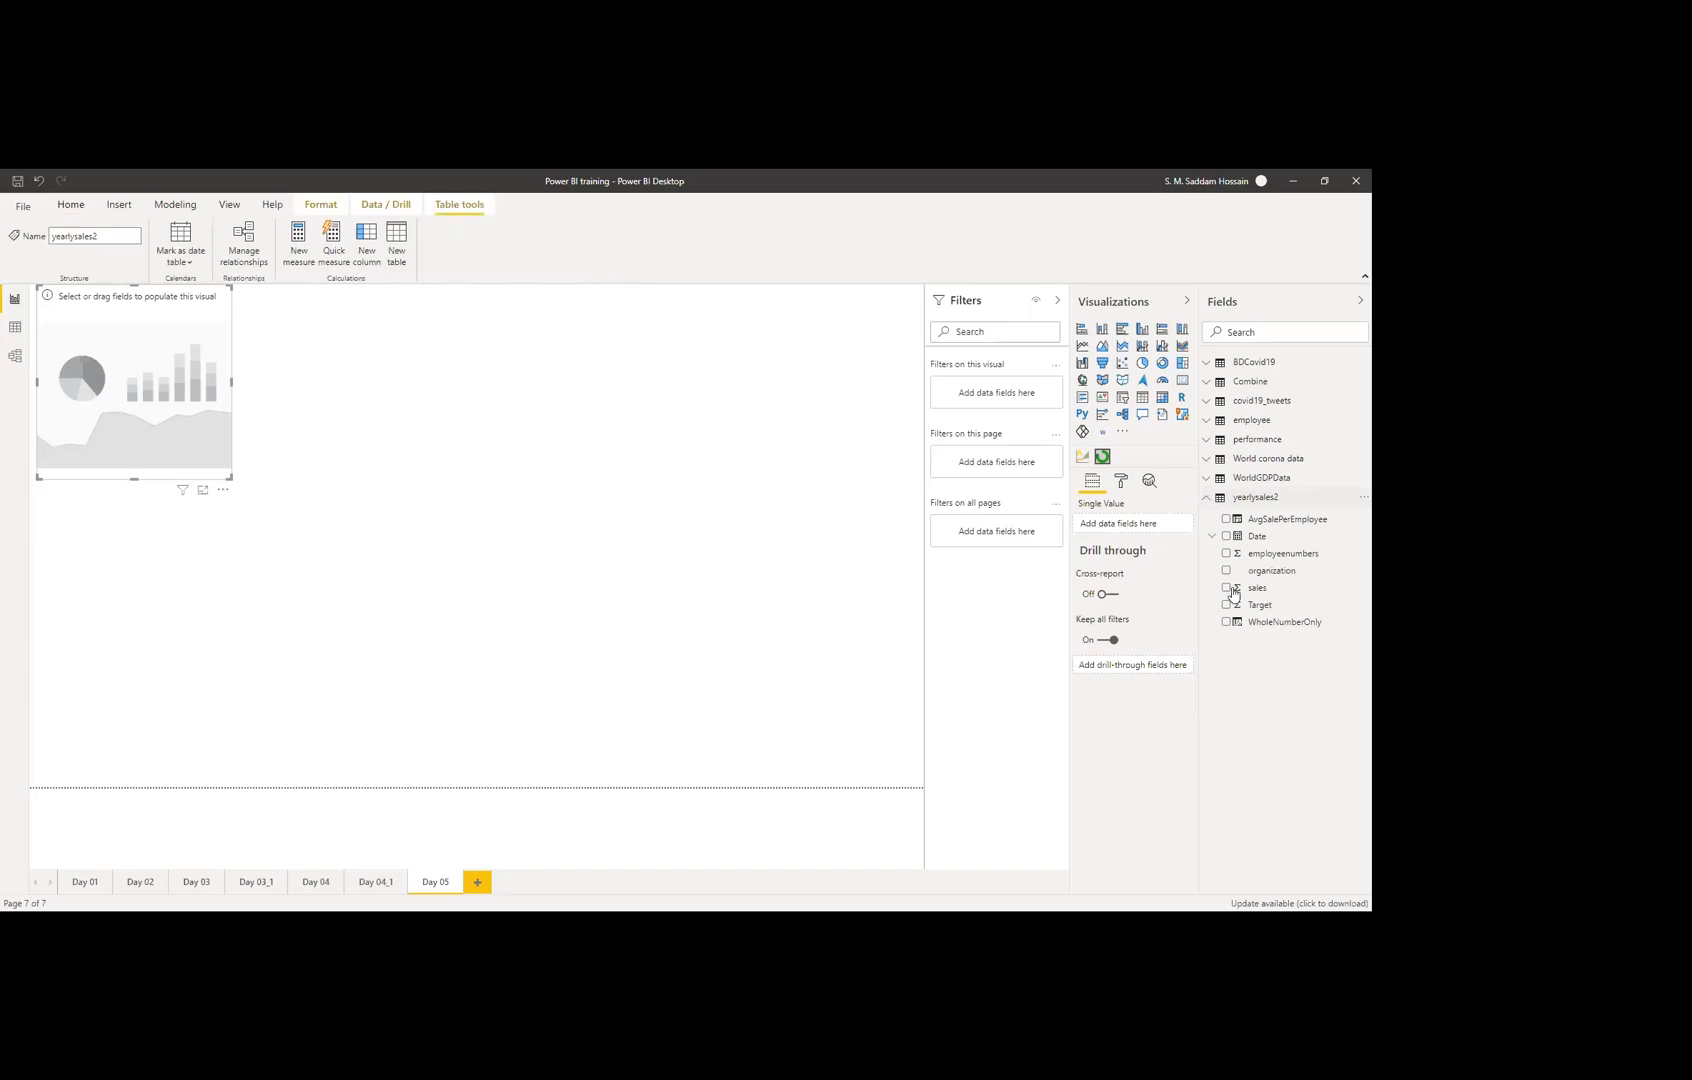
pyautogui.click(1355, 499)
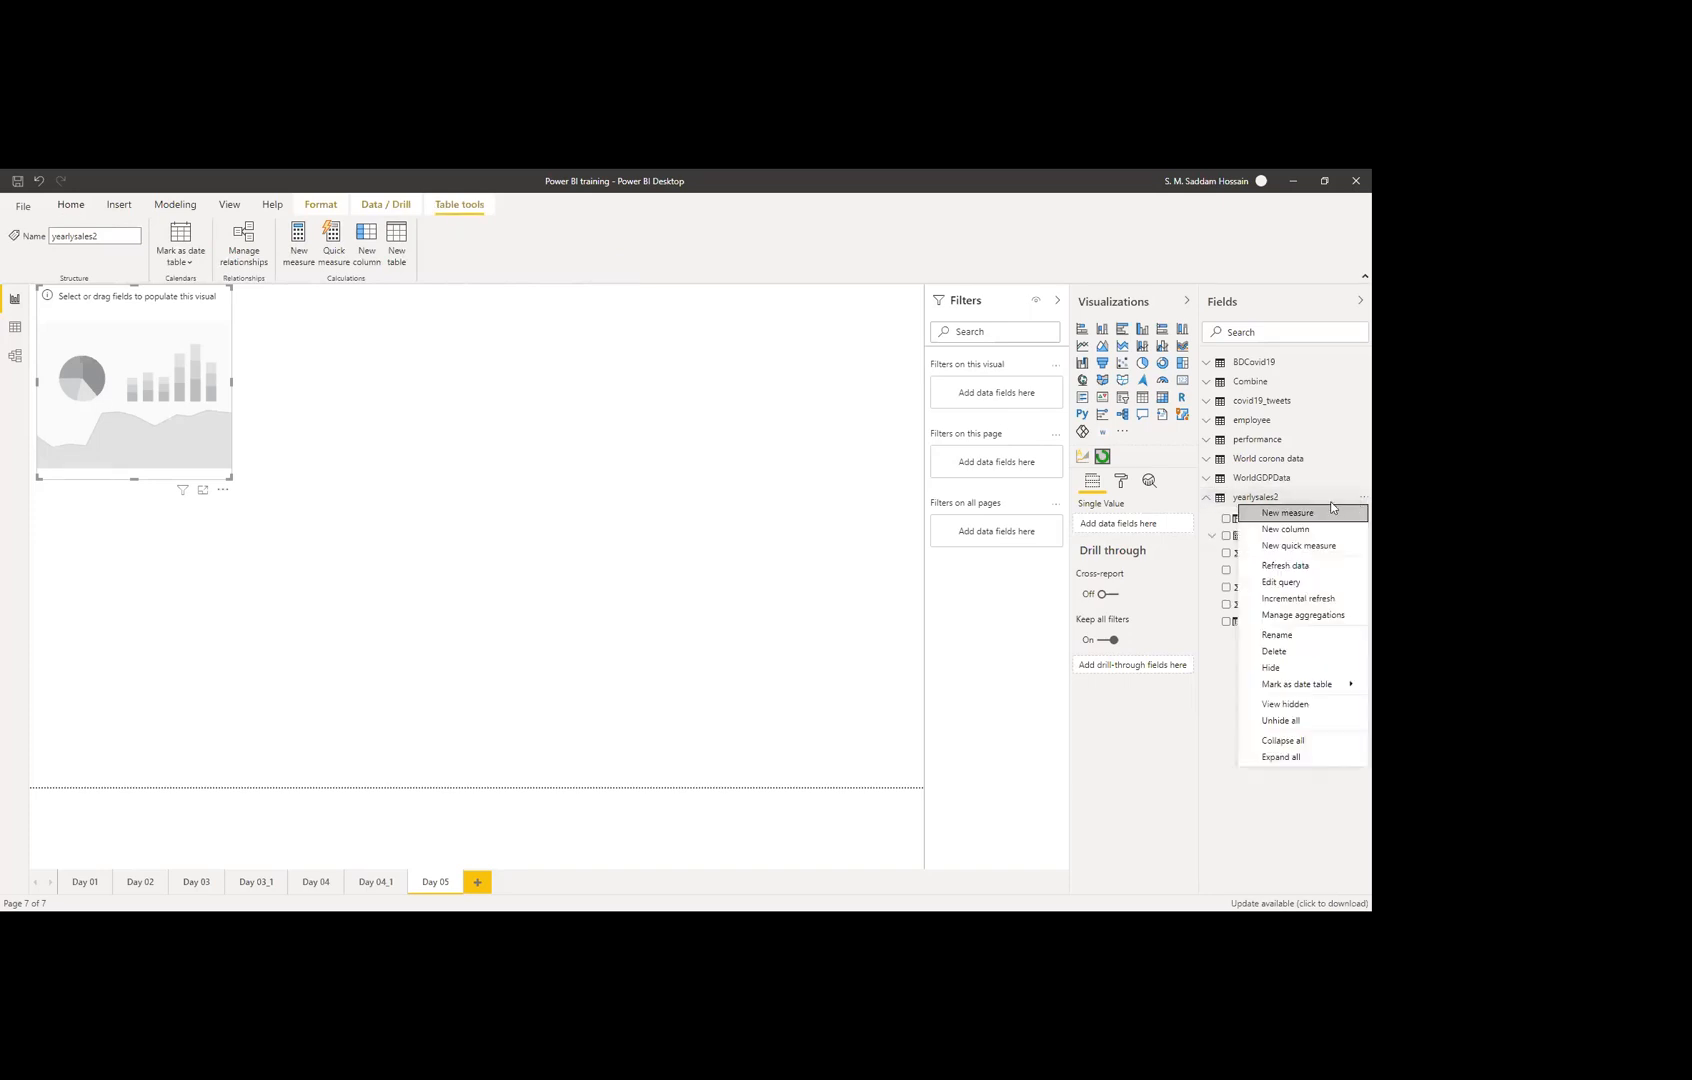
# Step: Create a new yearlysales2 measure and name it 'Target achieved'
pyautogui.click(1286, 514)
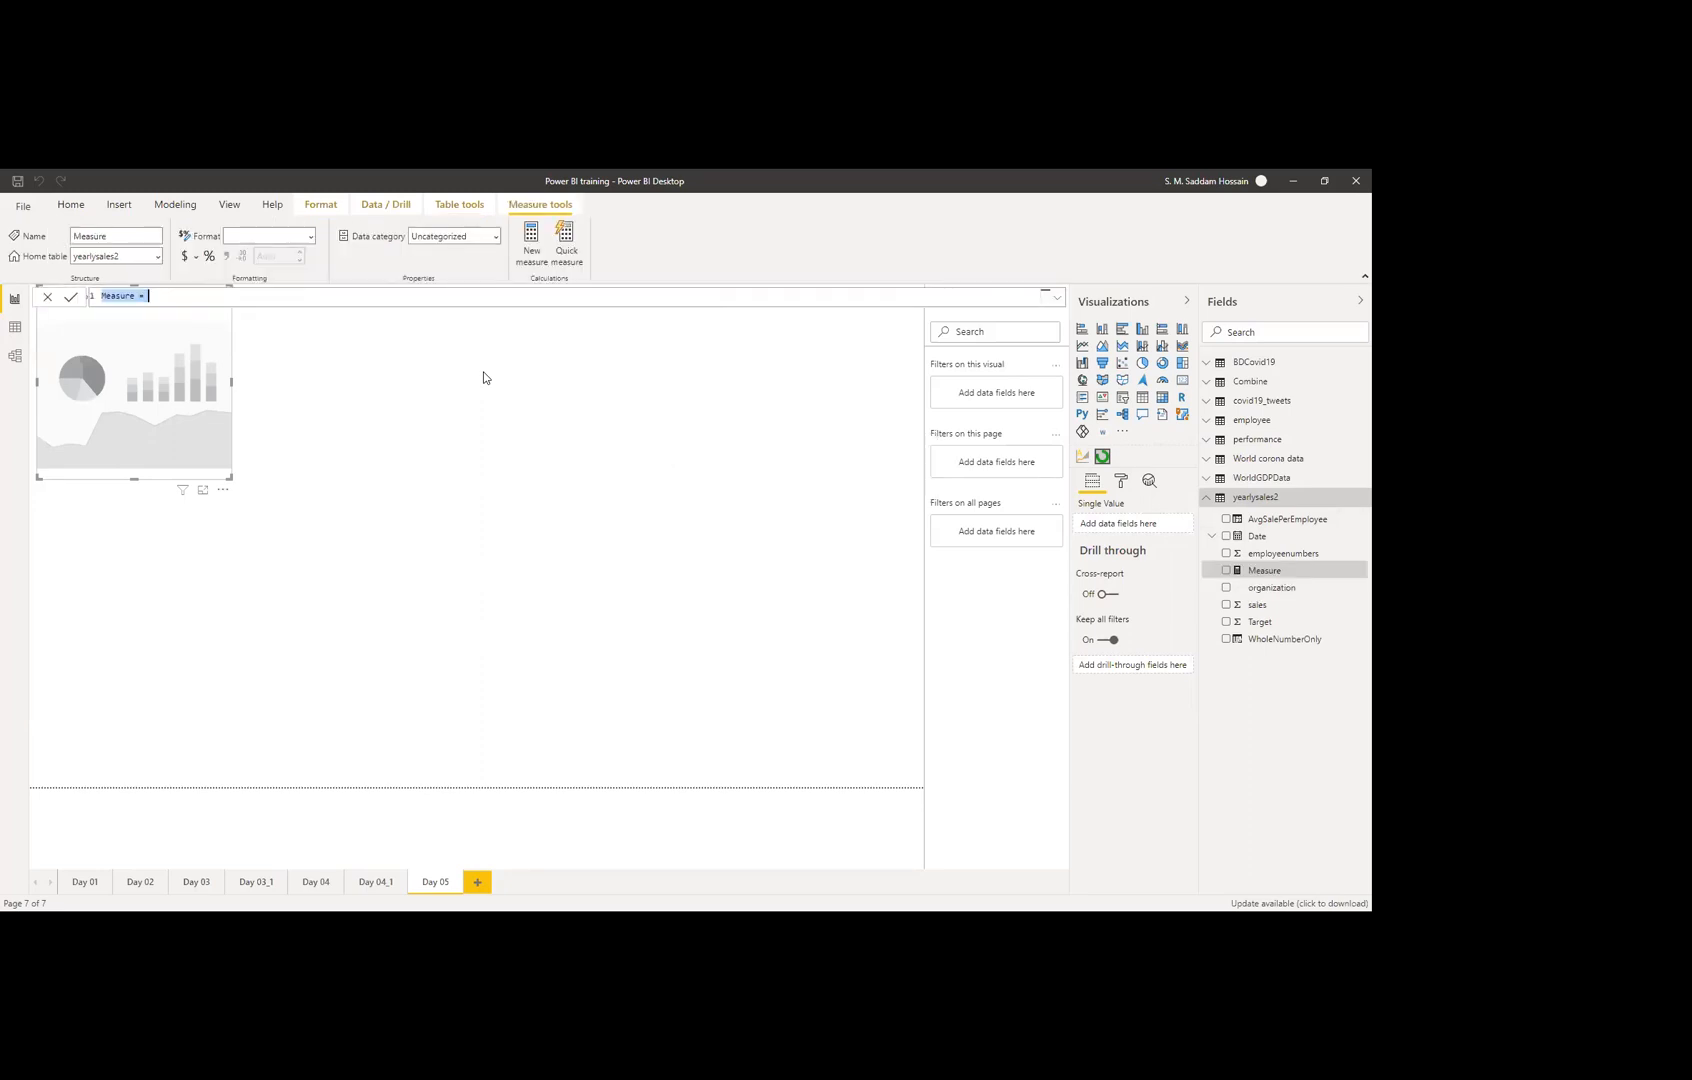
pyautogui.press('Right')
pyautogui.press('Right')
pyautogui.press('Right')
pyautogui.press('Right')
pyautogui.press('BackSpace')
pyautogui.press('BackSpace')
pyautogui.press('BackSpace')
pyautogui.press('BackSpace')
pyautogui.press('BackSpace')
pyautogui.press('BackSpace')
pyautogui.press('BackSpace')
pyautogui.write('Target achei')
pyautogui.write('ved')
# Step: Enter the formula SUM(yearlysales2[sales]) for the measure
pyautogui.press('BackSpace')
pyautogui.press('Right')
pyautogui.write('e')
pyautogui.press('Right')
pyautogui.press('End')
pyautogui.press('BackSpace')
pyautogui.write('sales')
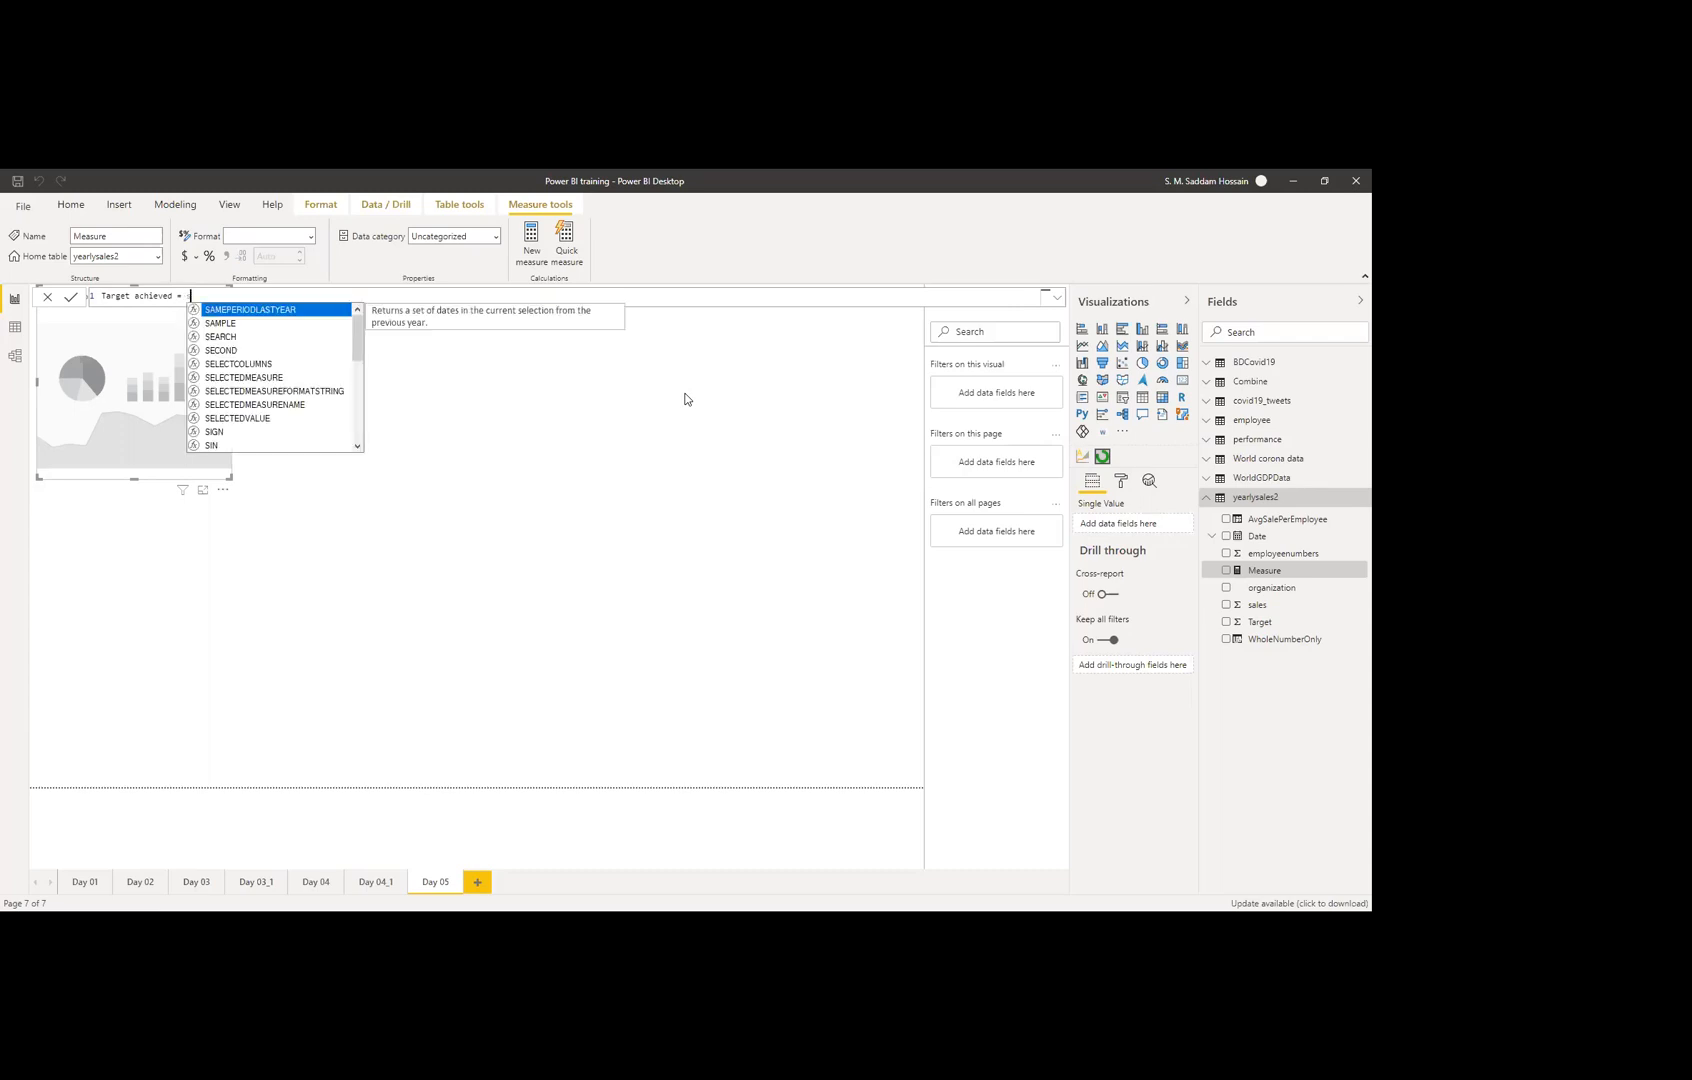
pyautogui.press('BackSpace')
pyautogui.press('BackSpace')
pyautogui.press('BackSpace')
pyautogui.press('BackSpace')
pyautogui.press('BackSpace')
pyautogui.write('su')
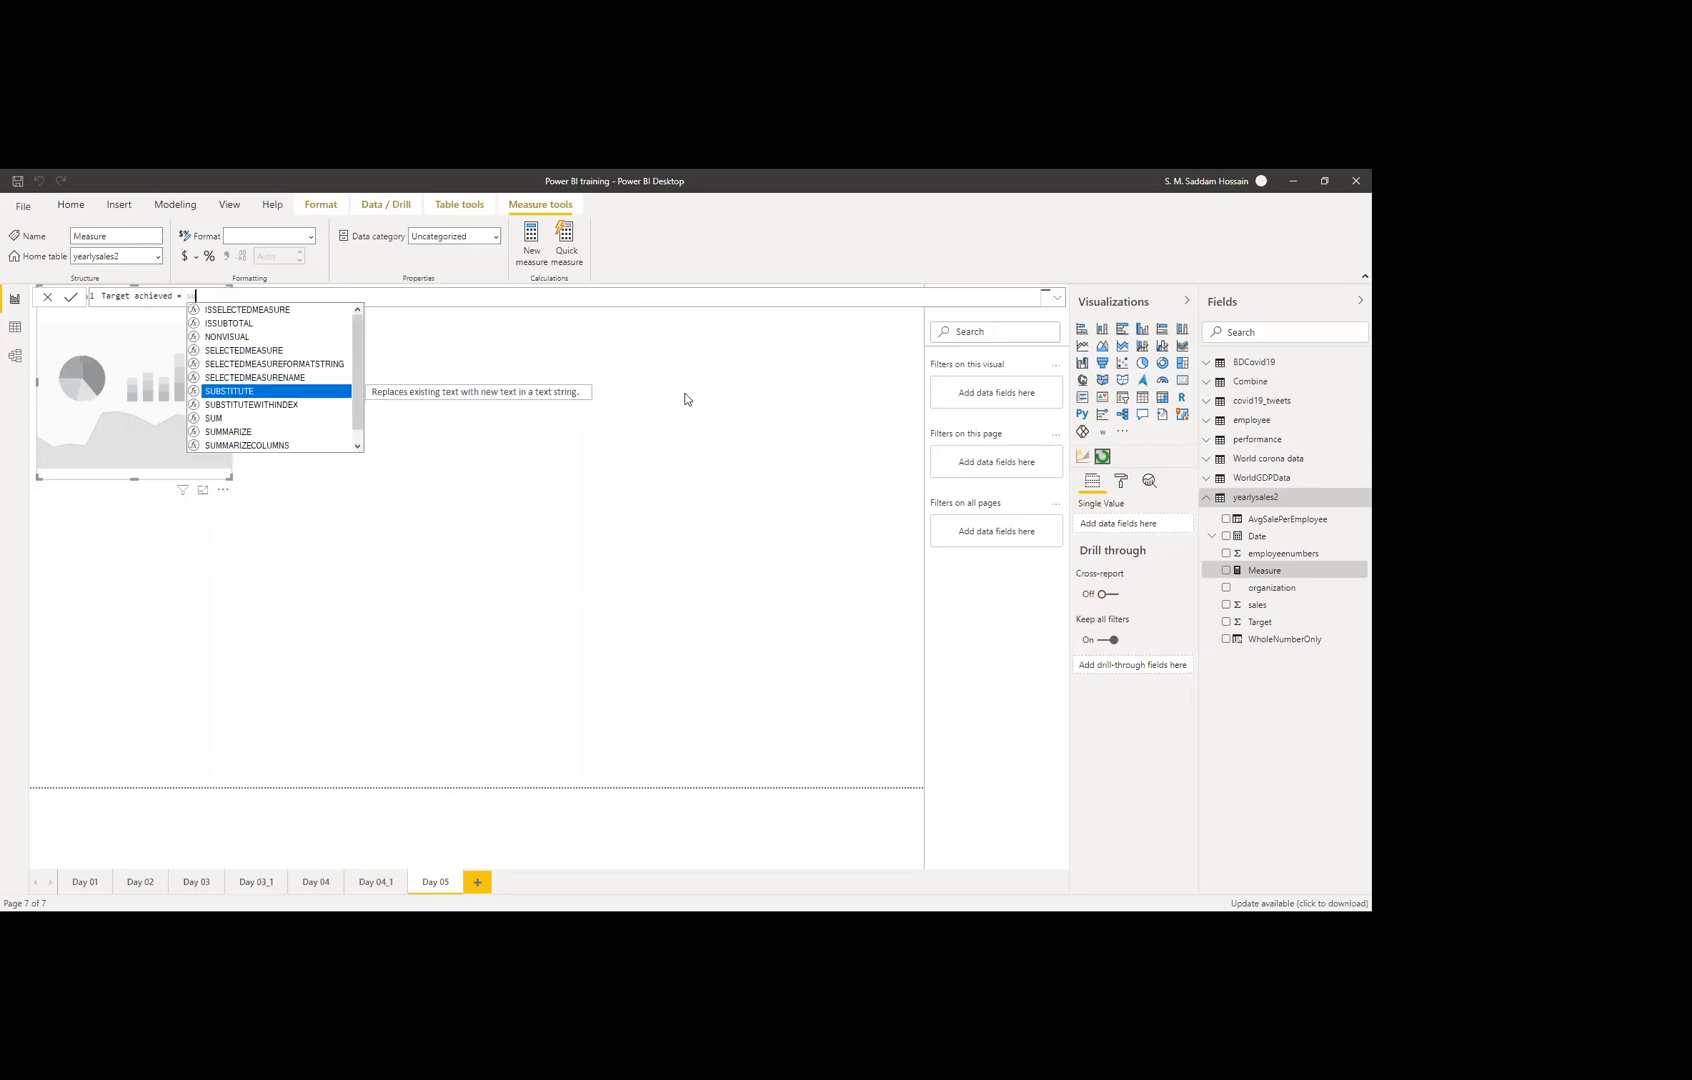
pyautogui.write('m(sa')
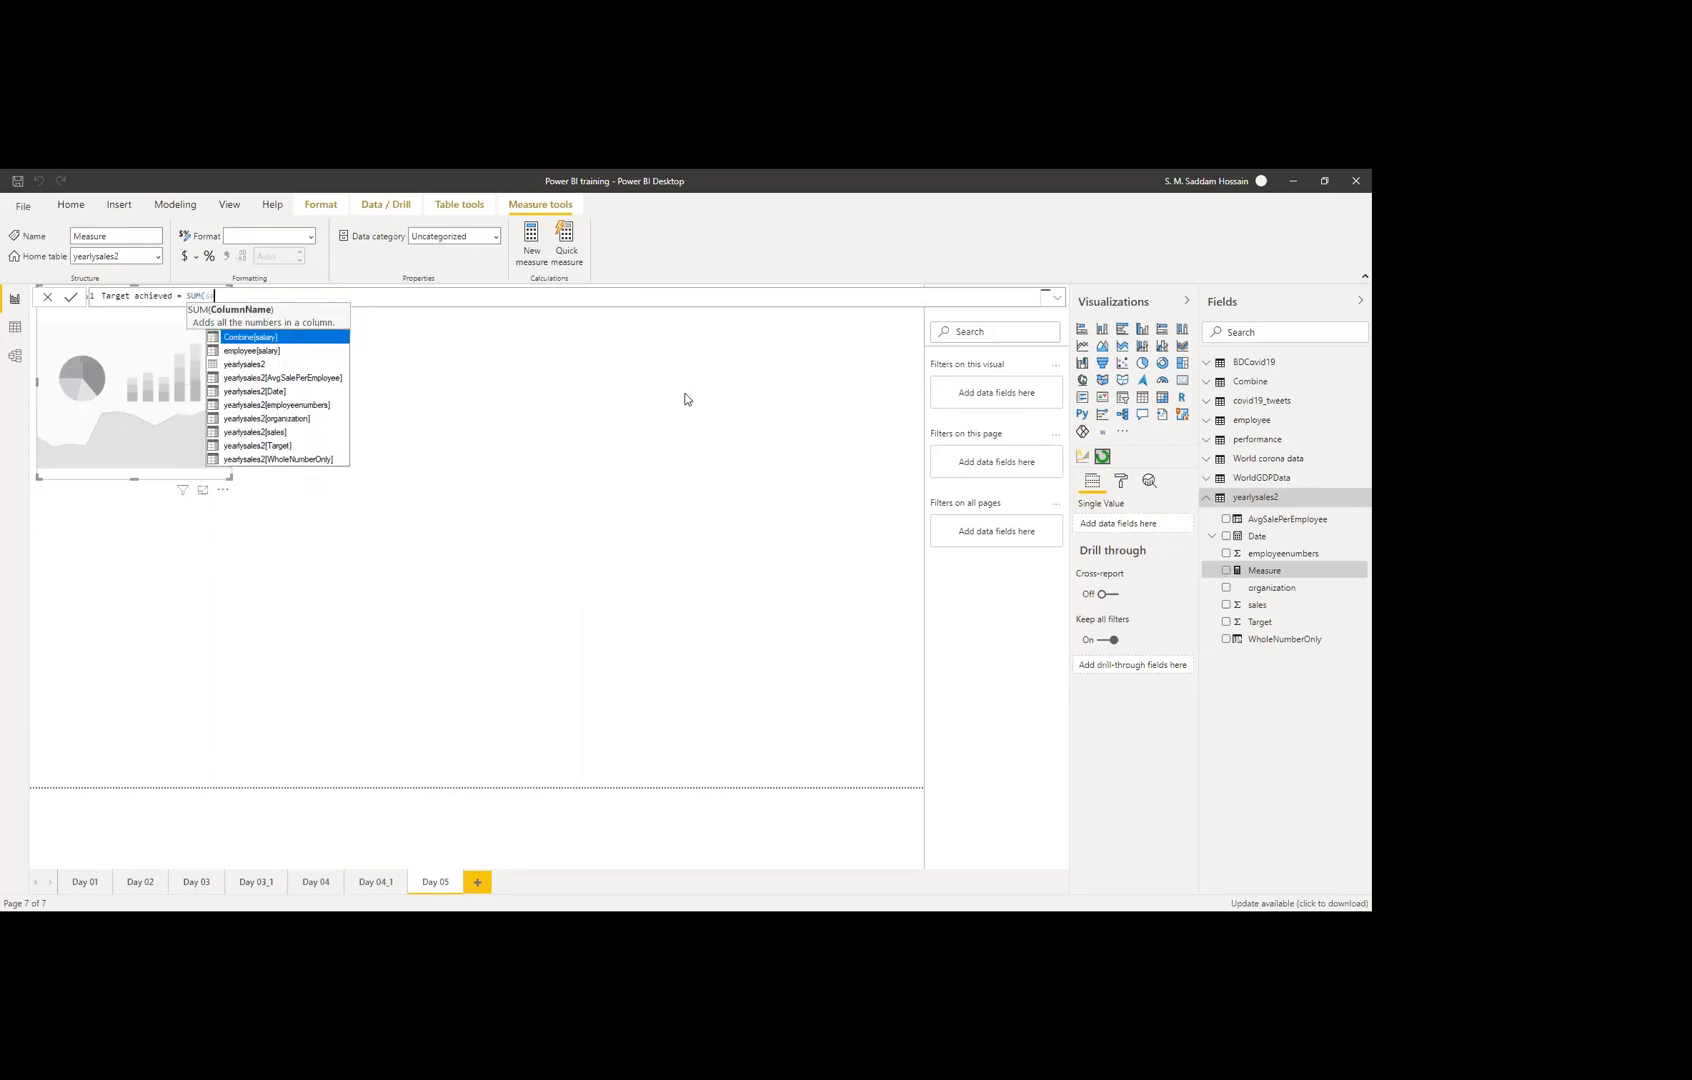
pyautogui.write('les')
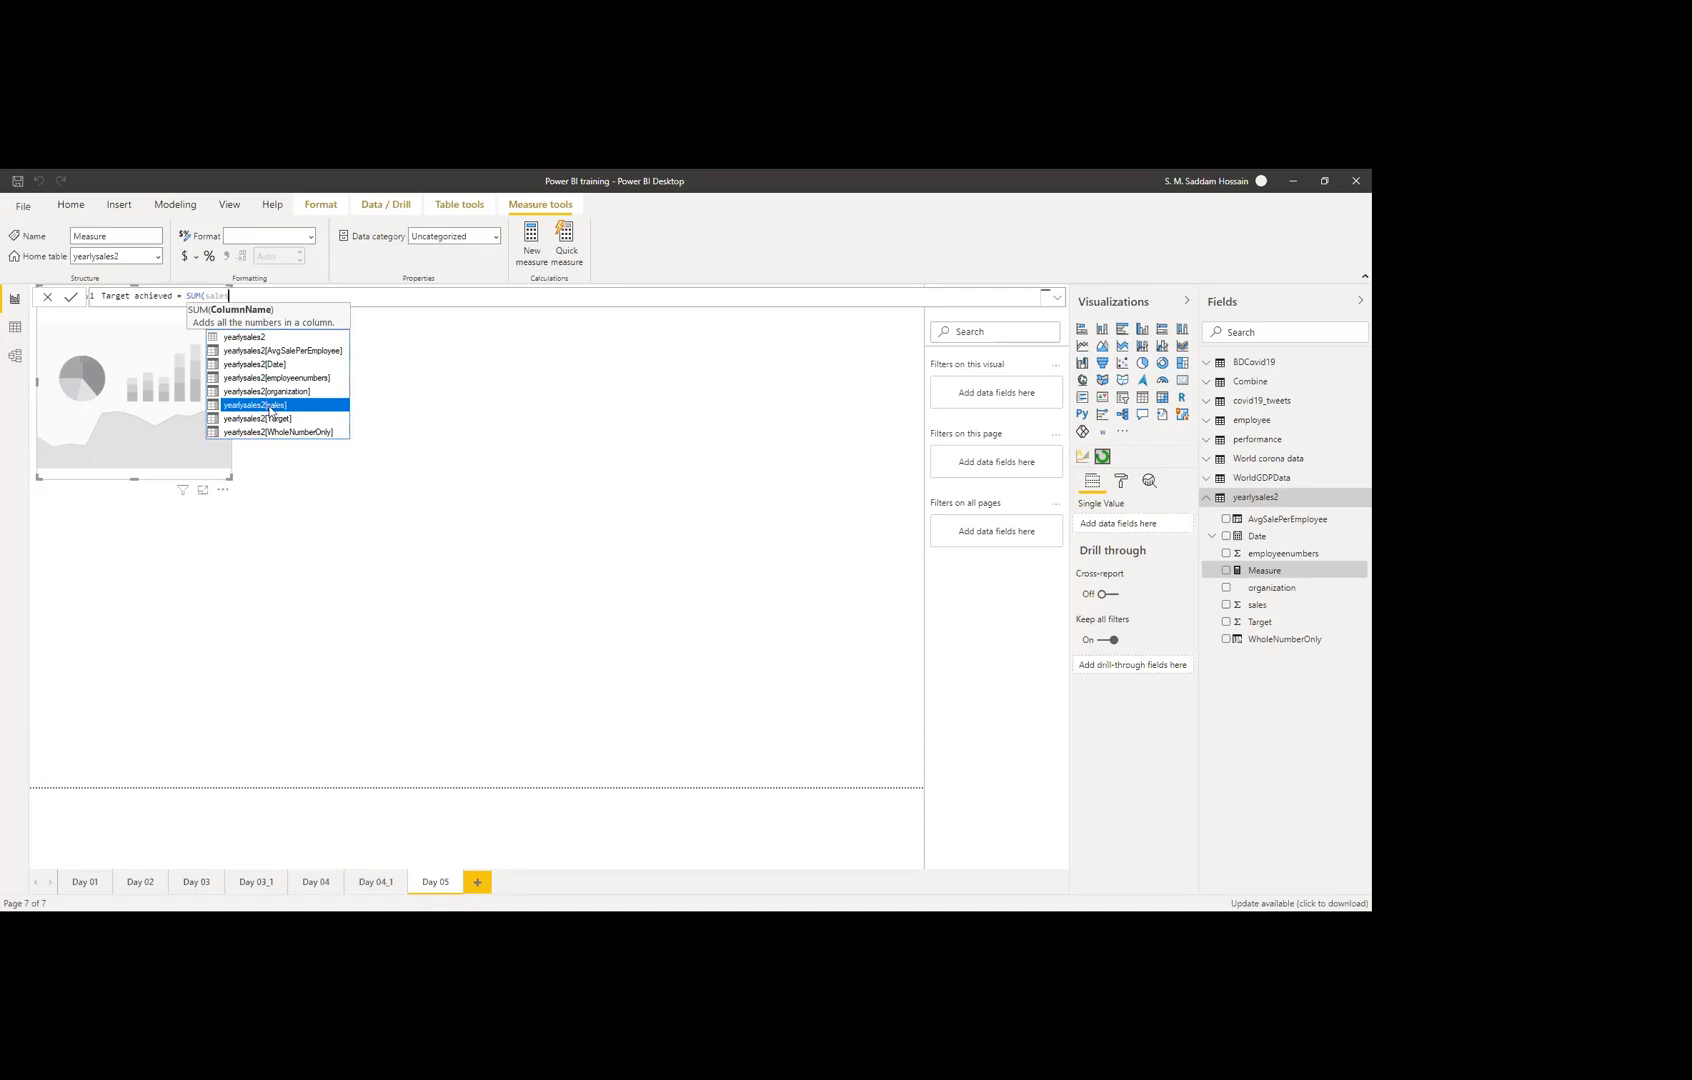
pyautogui.press('Tab')
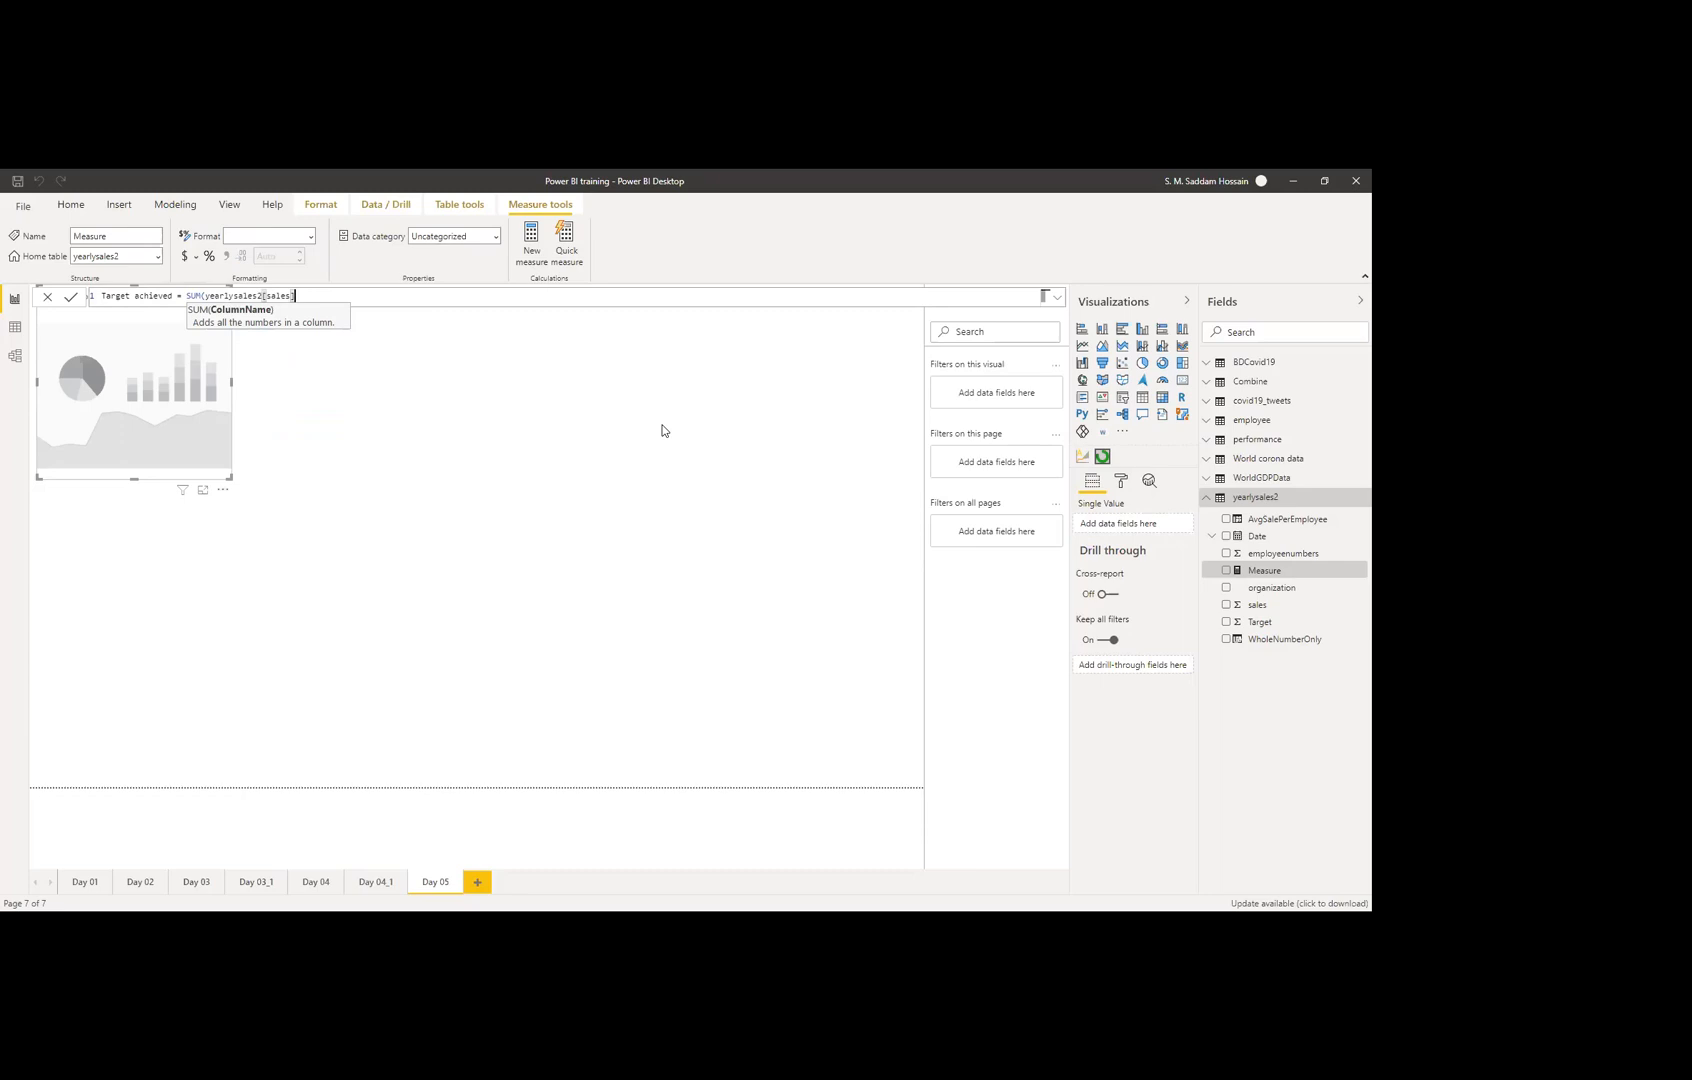
# Step: Add a division sign after the sales sum and remove the stray parentheses
pyautogui.write(')/s')
pyautogui.hotkey('ctrl', 'a')
pyautogui.write('(')
pyautogui.hotkey('ctrl', 'z')
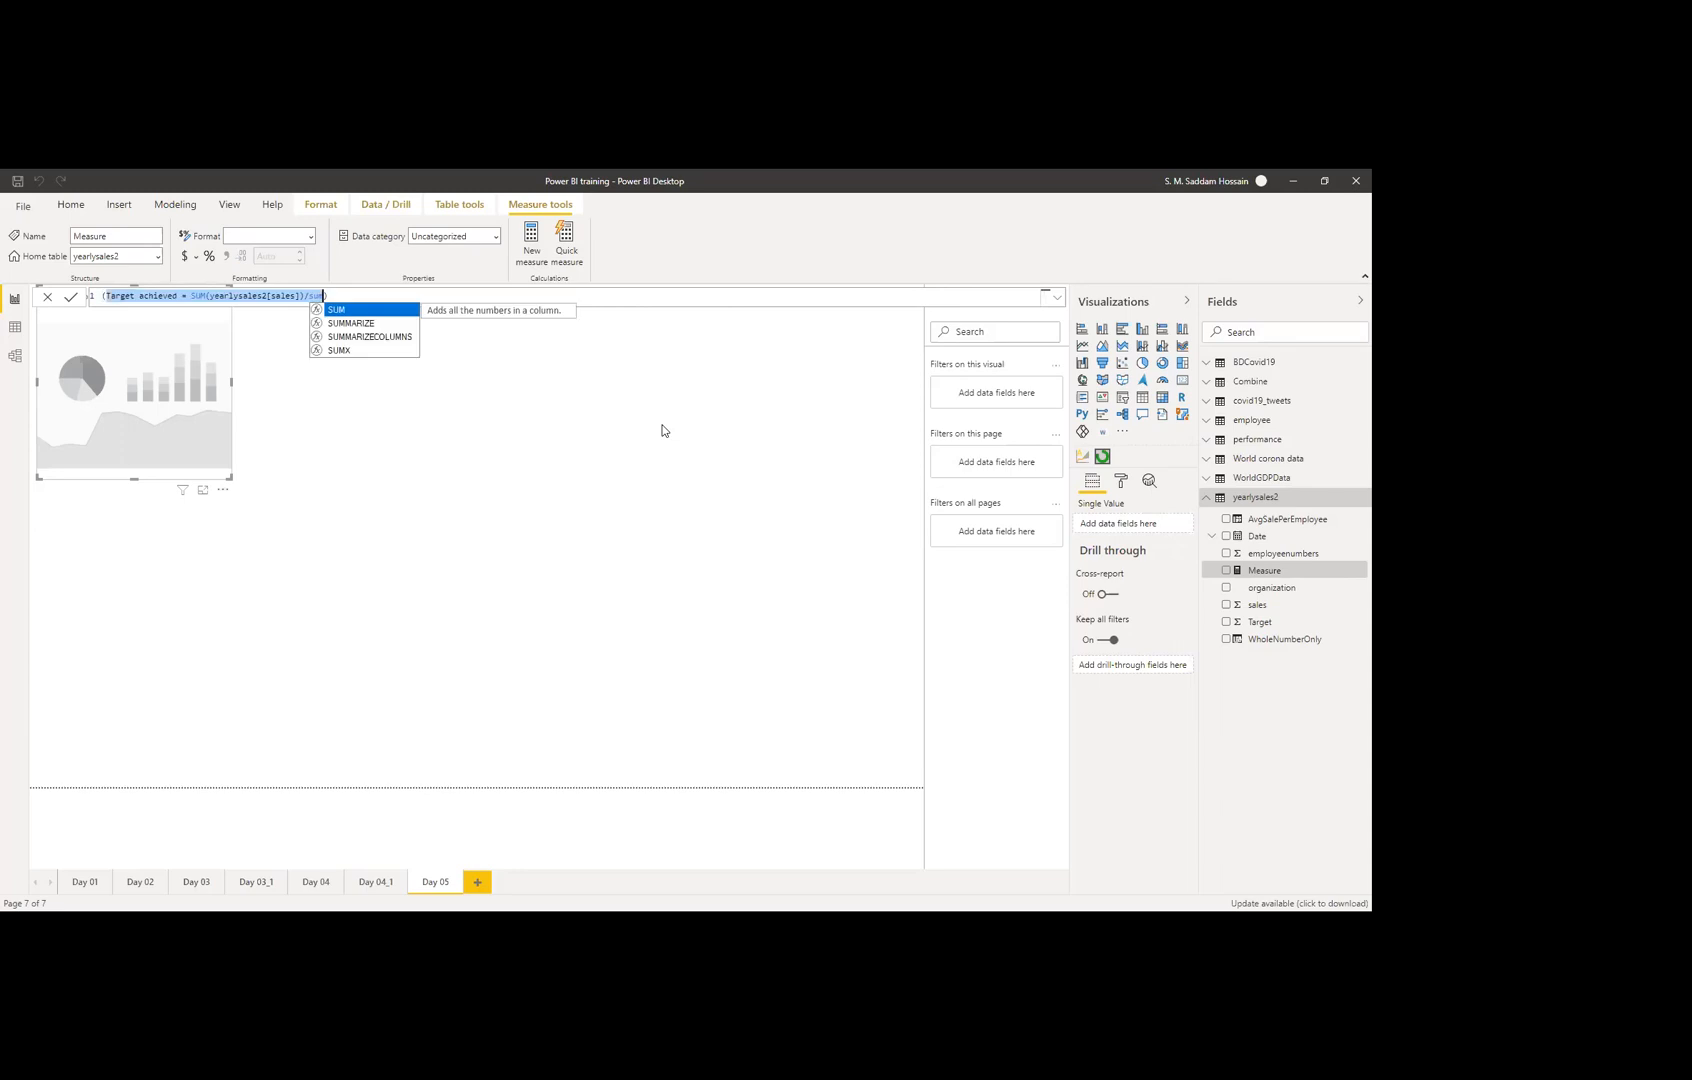
pyautogui.press('Right')
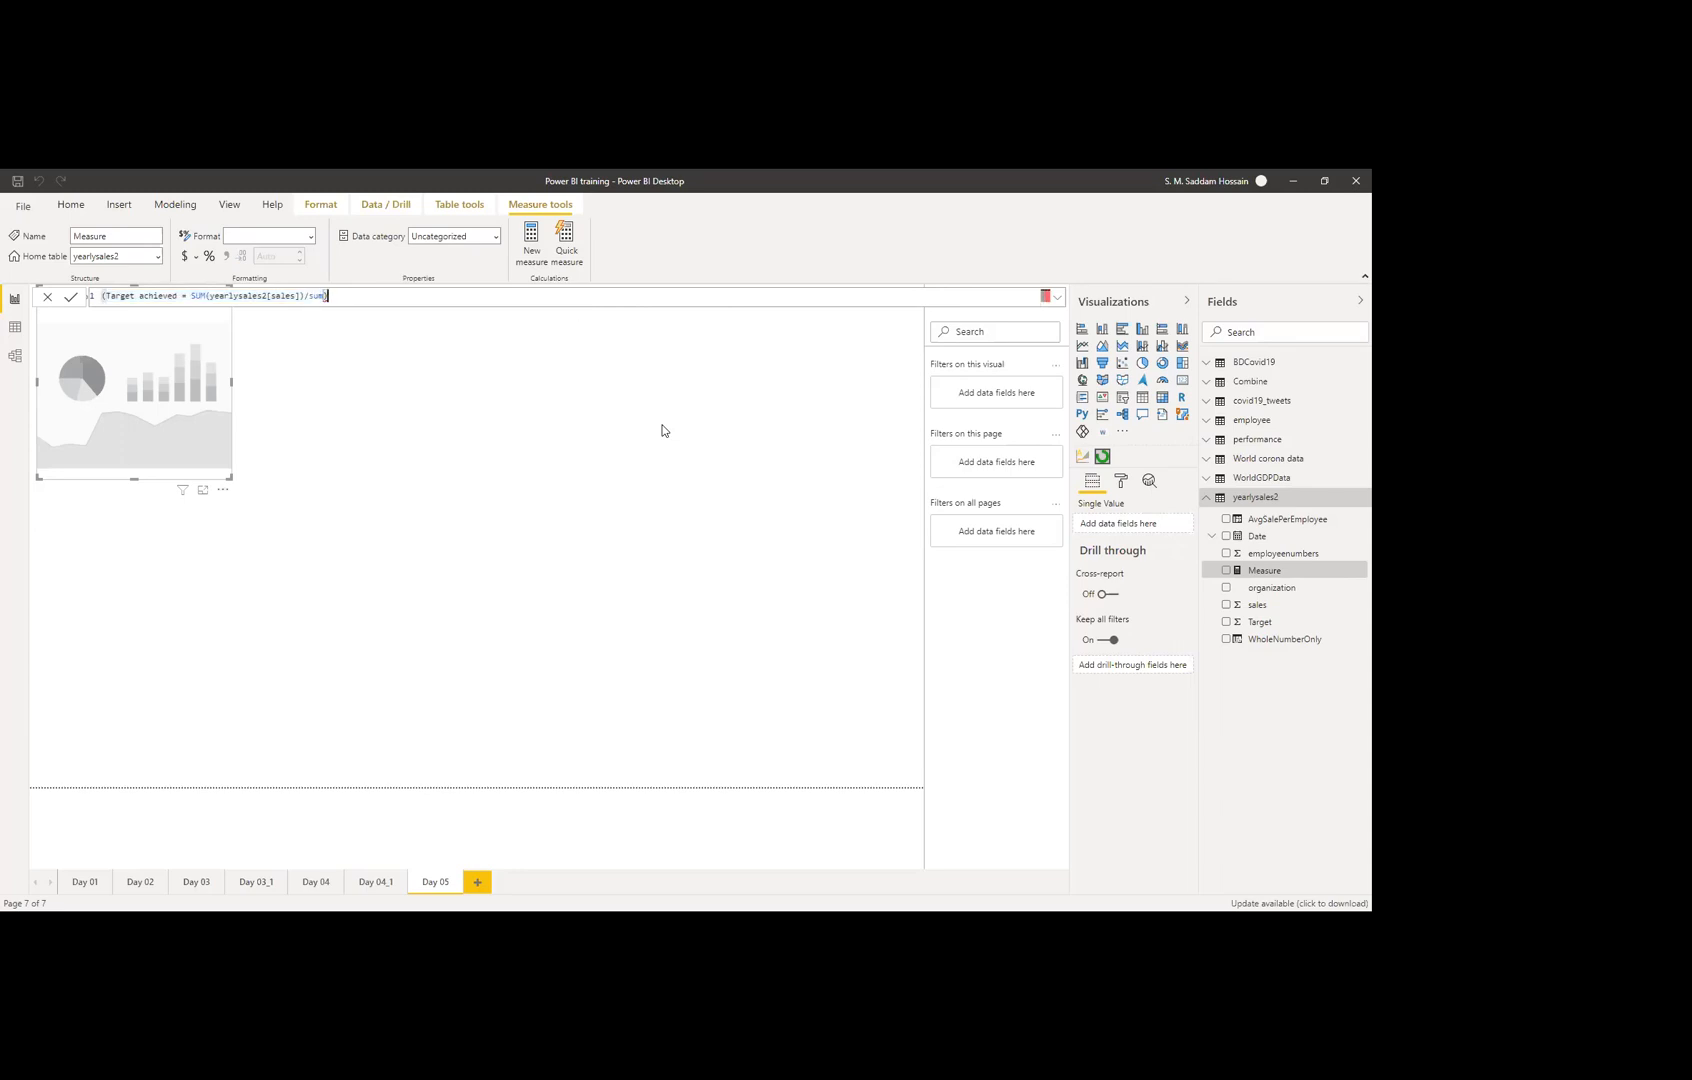
pyautogui.press('BackSpace')
pyautogui.press('Left')
pyautogui.press('Left')
pyautogui.press('Left')
pyautogui.press('Left')
pyautogui.press('Left')
pyautogui.press('Left')
pyautogui.press('Left')
pyautogui.press('Left')
pyautogui.press('Left')
pyautogui.press('Delete')
pyautogui.press('Right')
pyautogui.press('Right')
pyautogui.press('Right')
pyautogui.press('Right')
pyautogui.press('Right')
pyautogui.press('Right')
pyautogui.press('Right')
pyautogui.press('Right')
# Step: Complete the divisor as SUM(BDCovid19[Target]) with a closing parenthesis
pyautogui.press('BackSpace')
pyautogui.press('Tab')
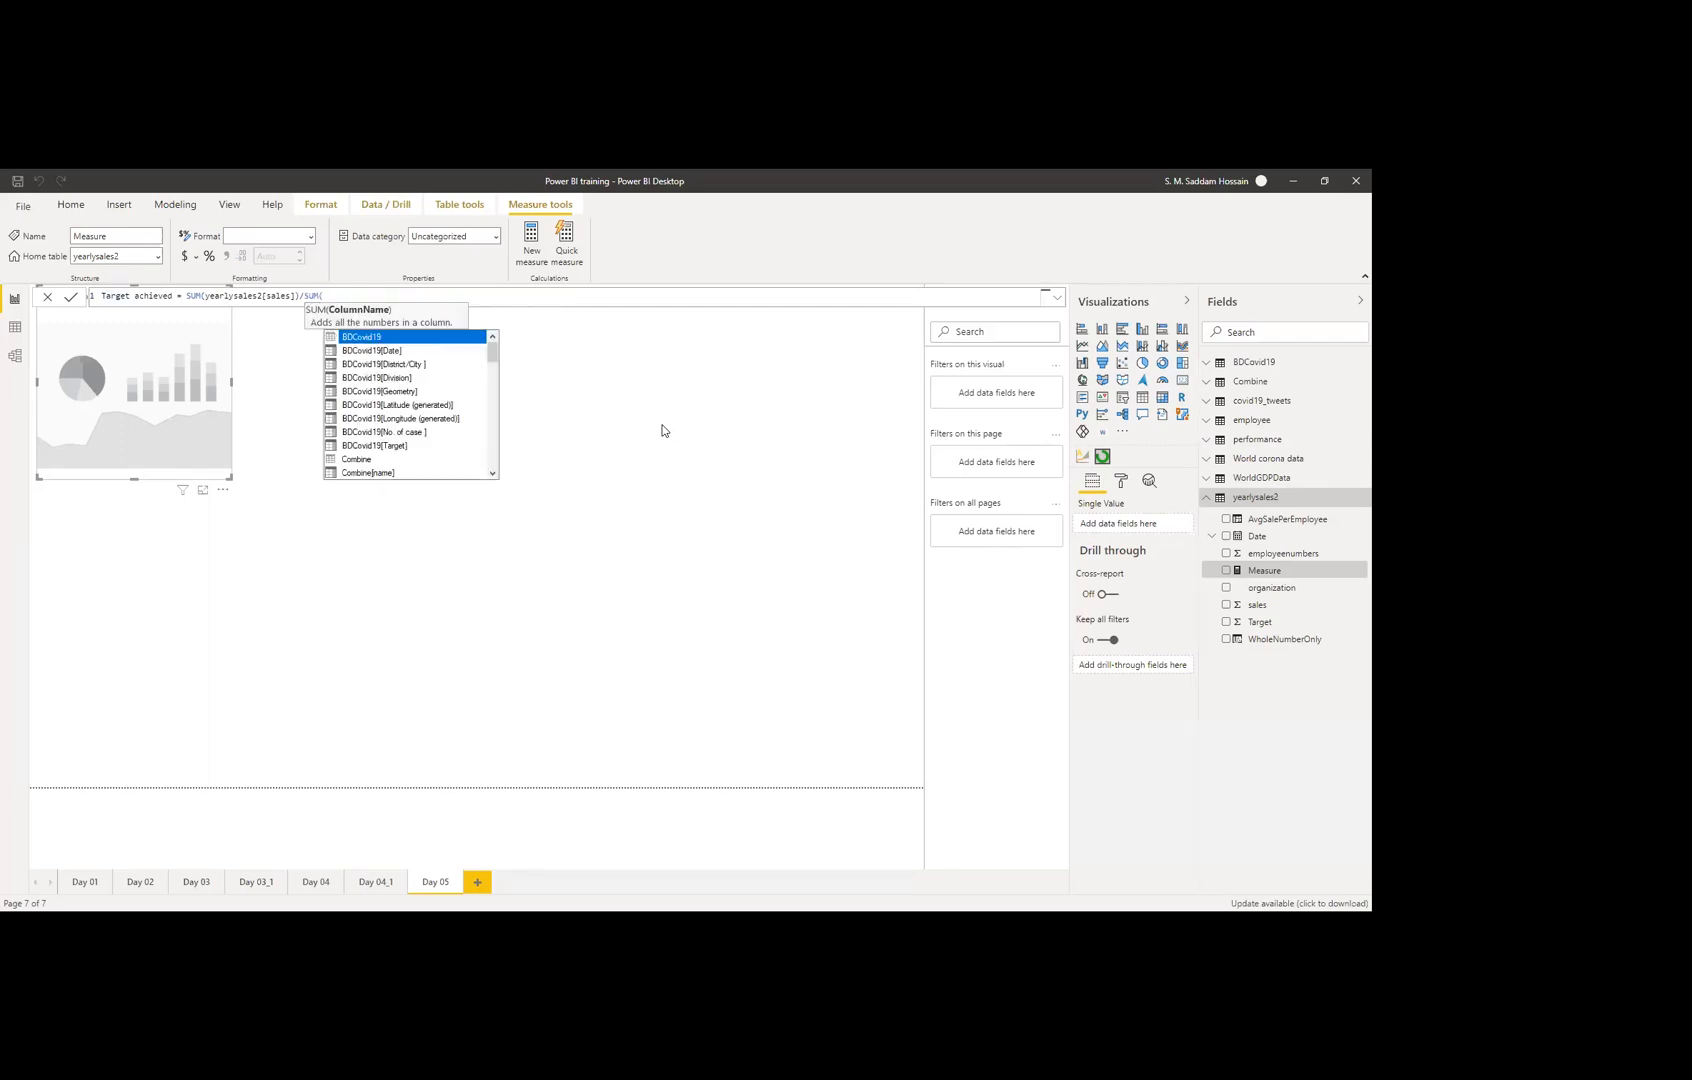
pyautogui.write('ta')
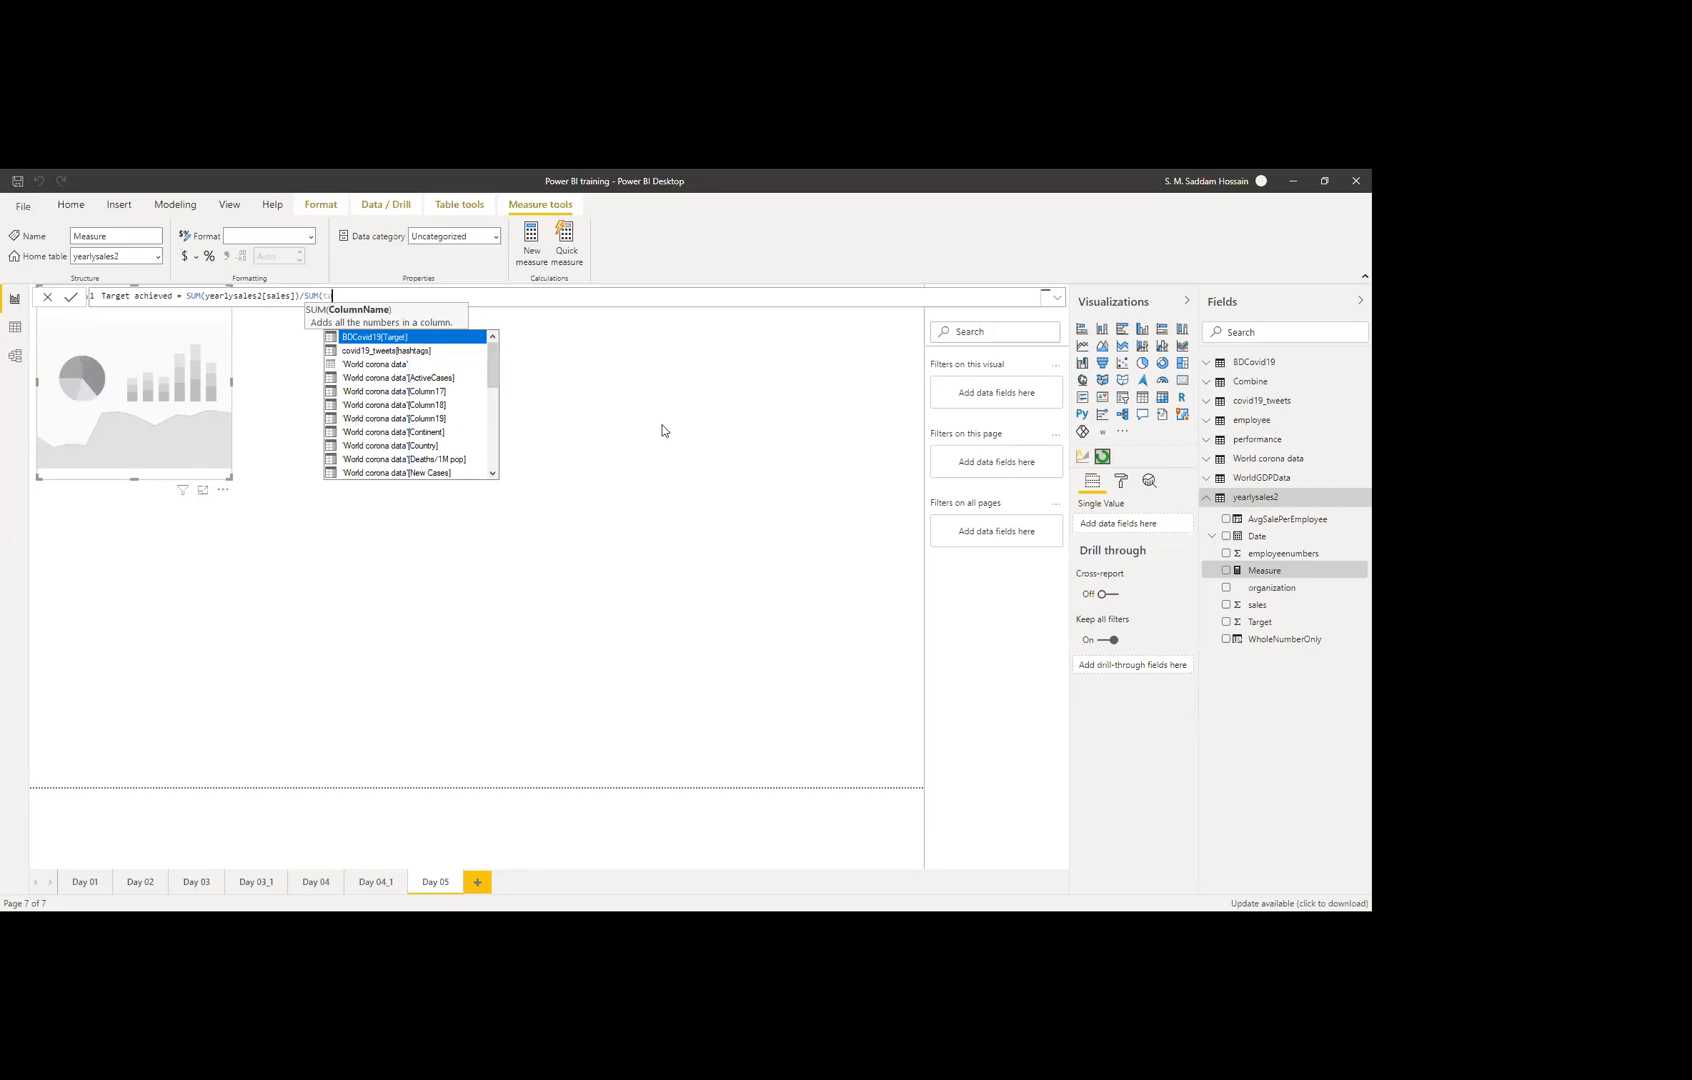
pyautogui.press('Tab')
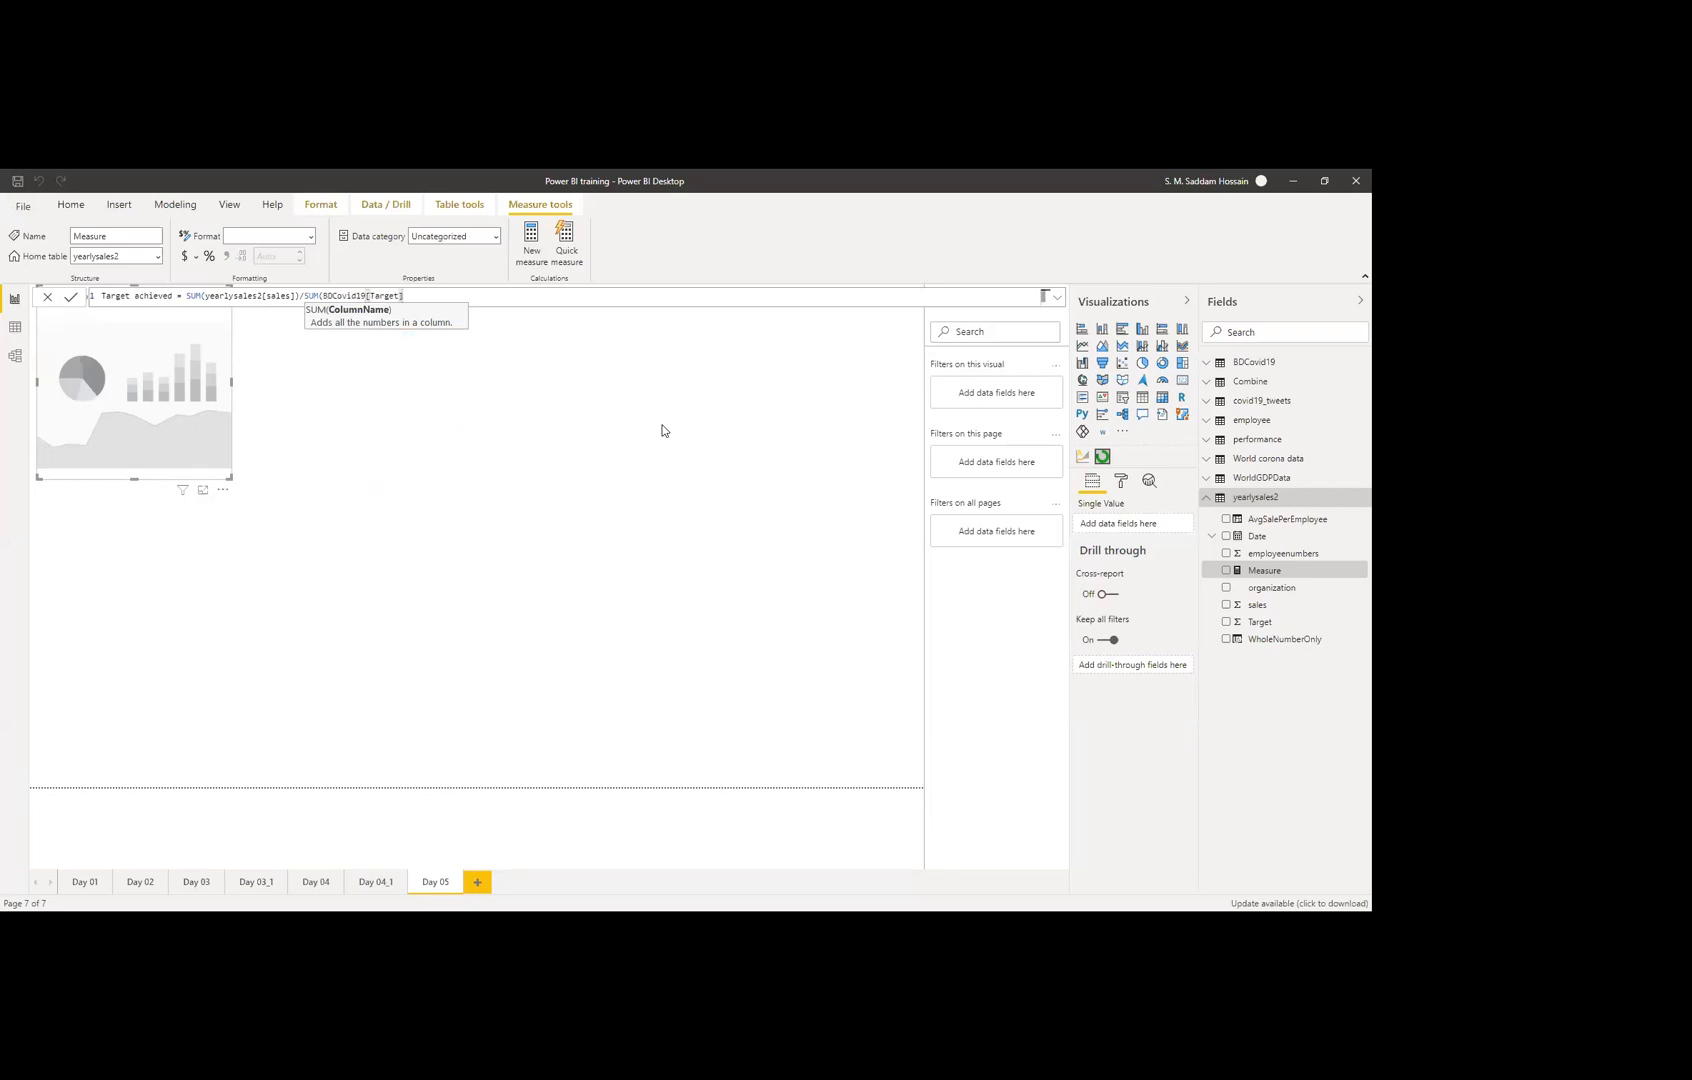
pyautogui.write(')')
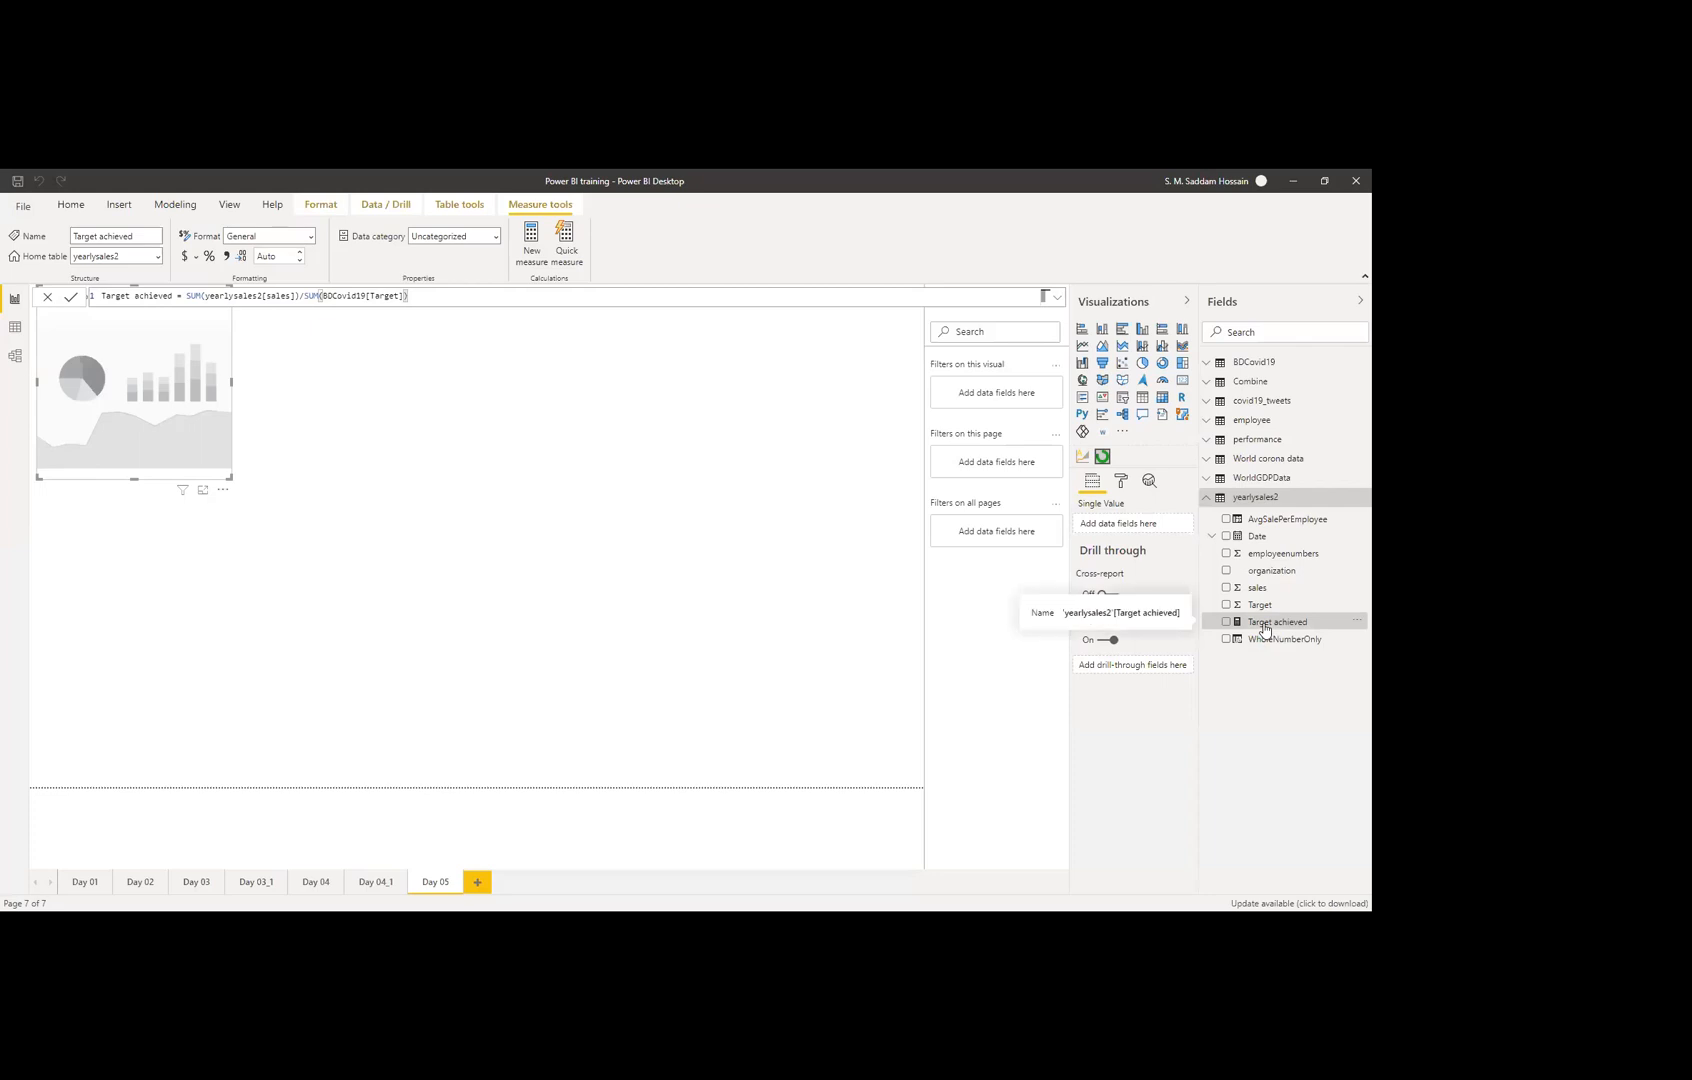
# Step: Place Target achieved on the Day 05 page as a card, then move and enlarge it
pyautogui.click(693, 537)
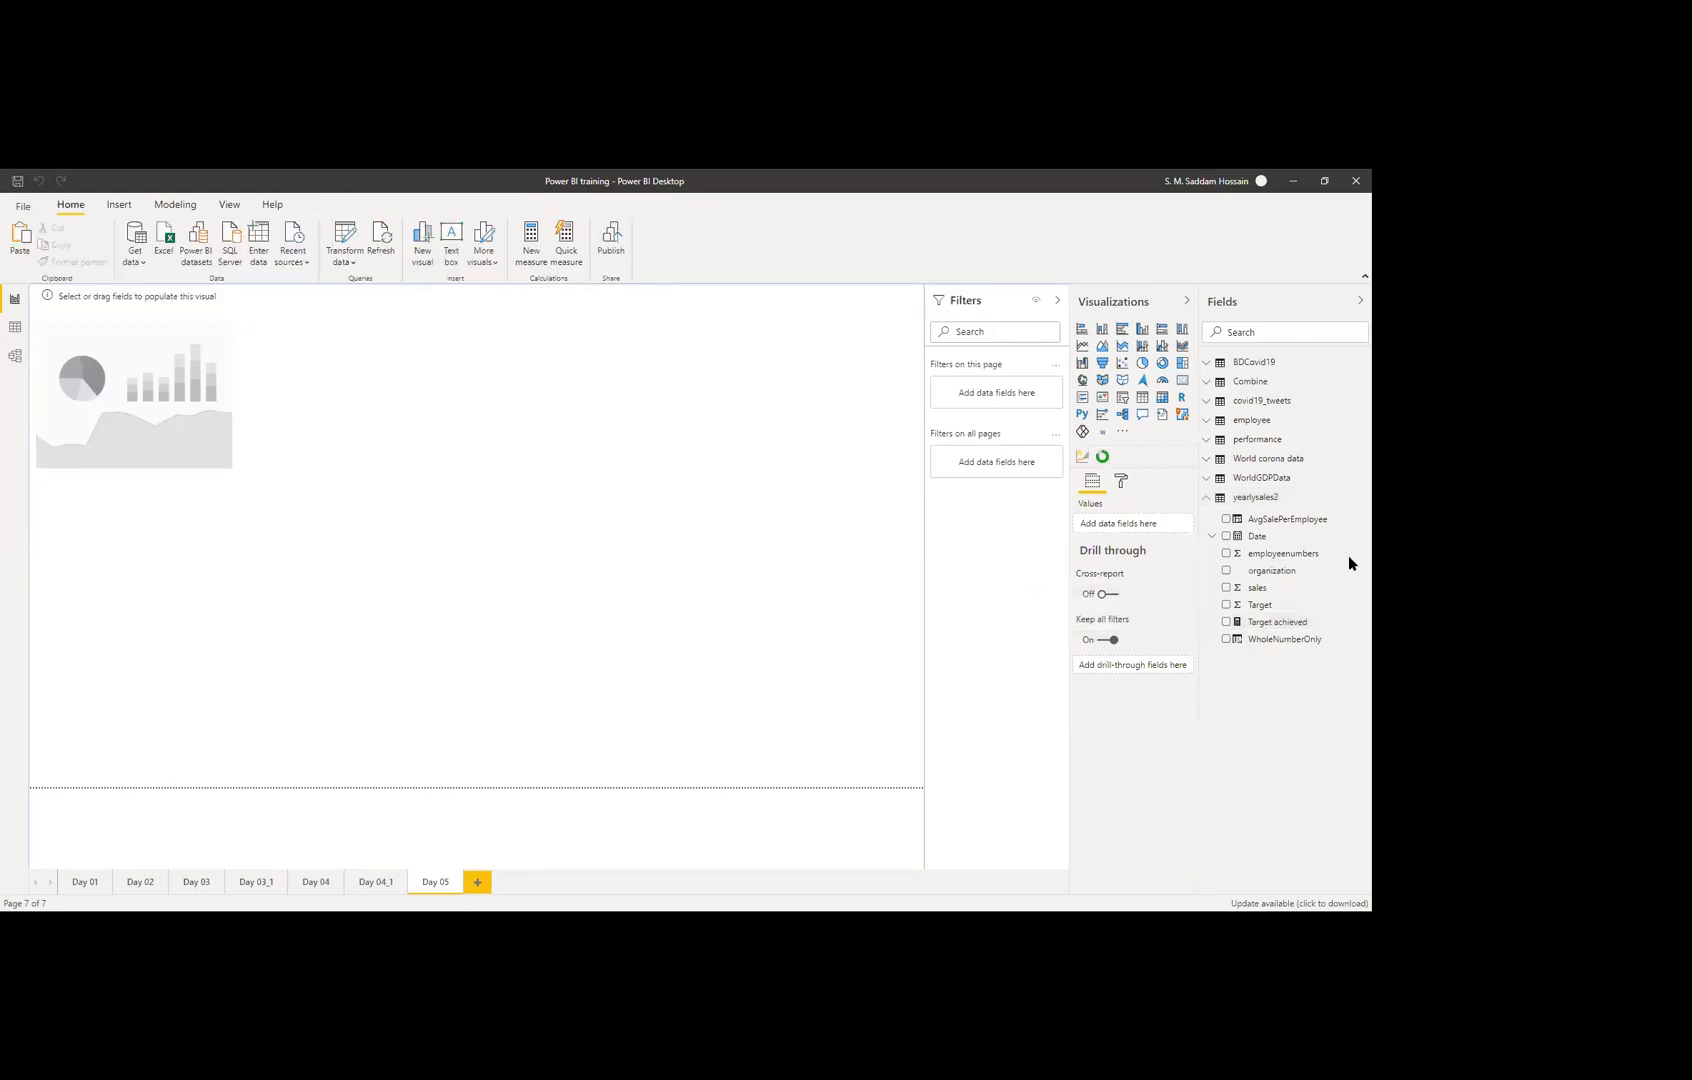
pyautogui.moveTo(1283, 623); pyautogui.dragTo(677, 494)
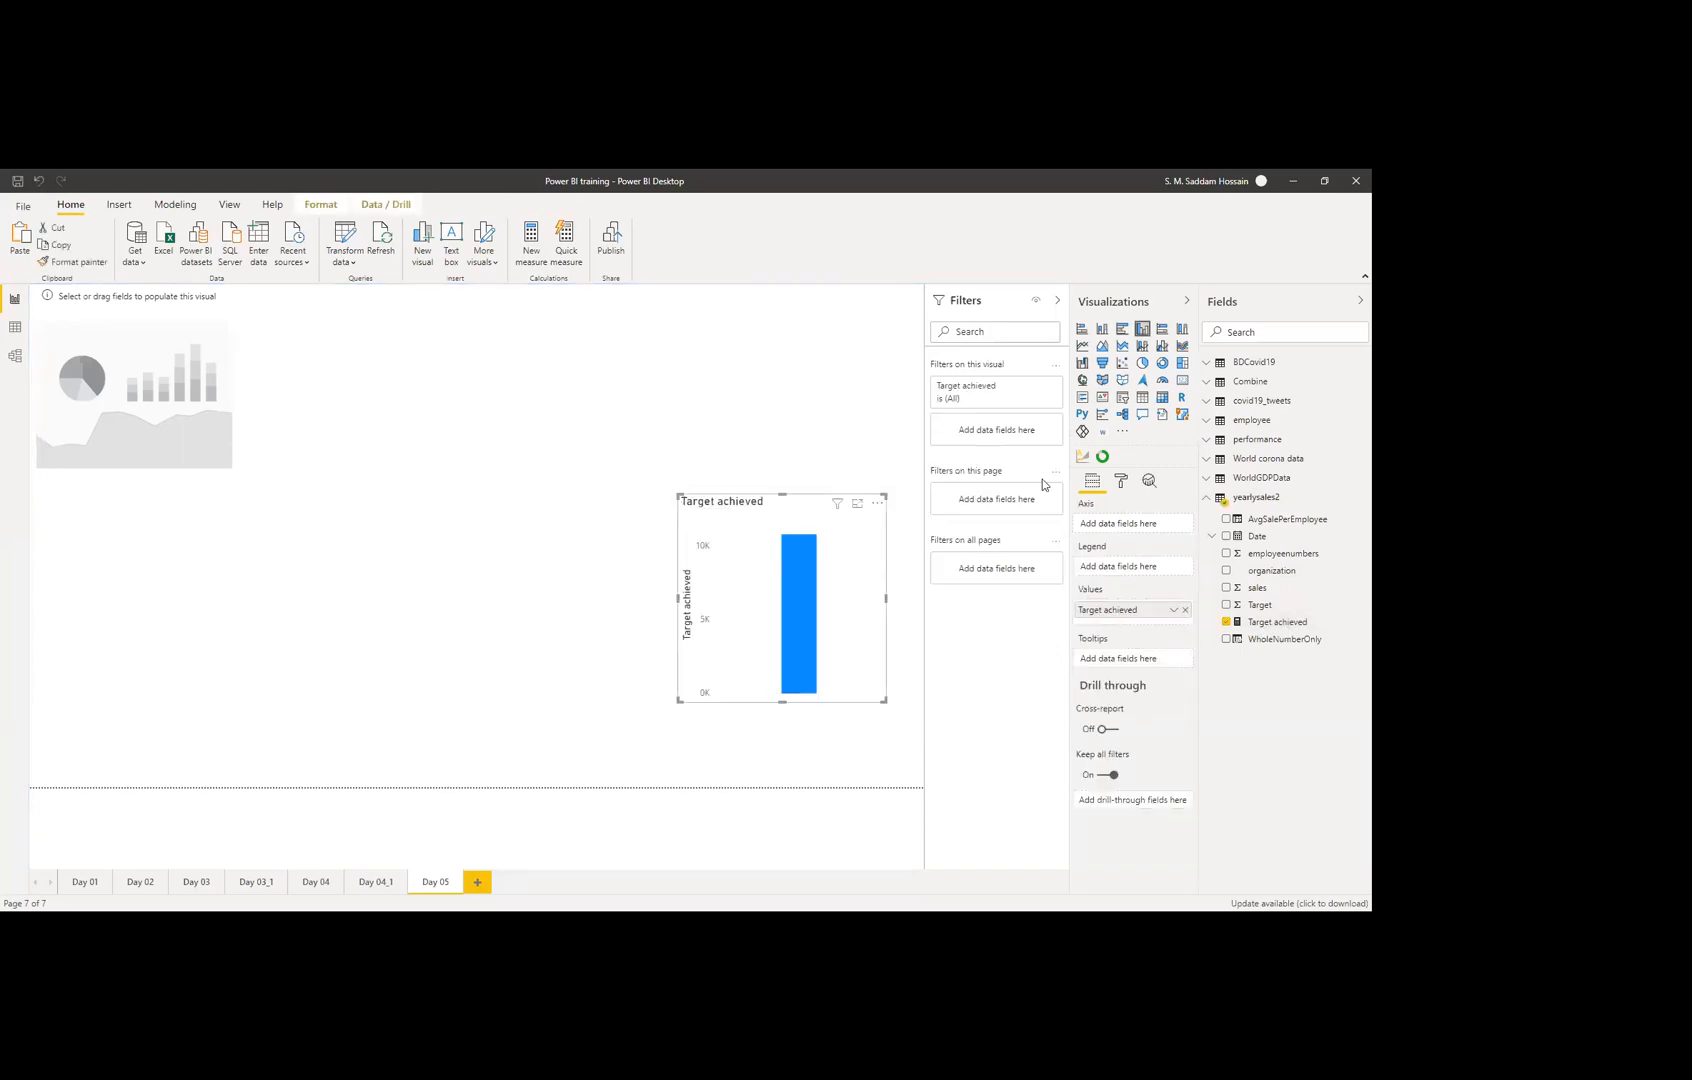
pyautogui.click(1182, 381)
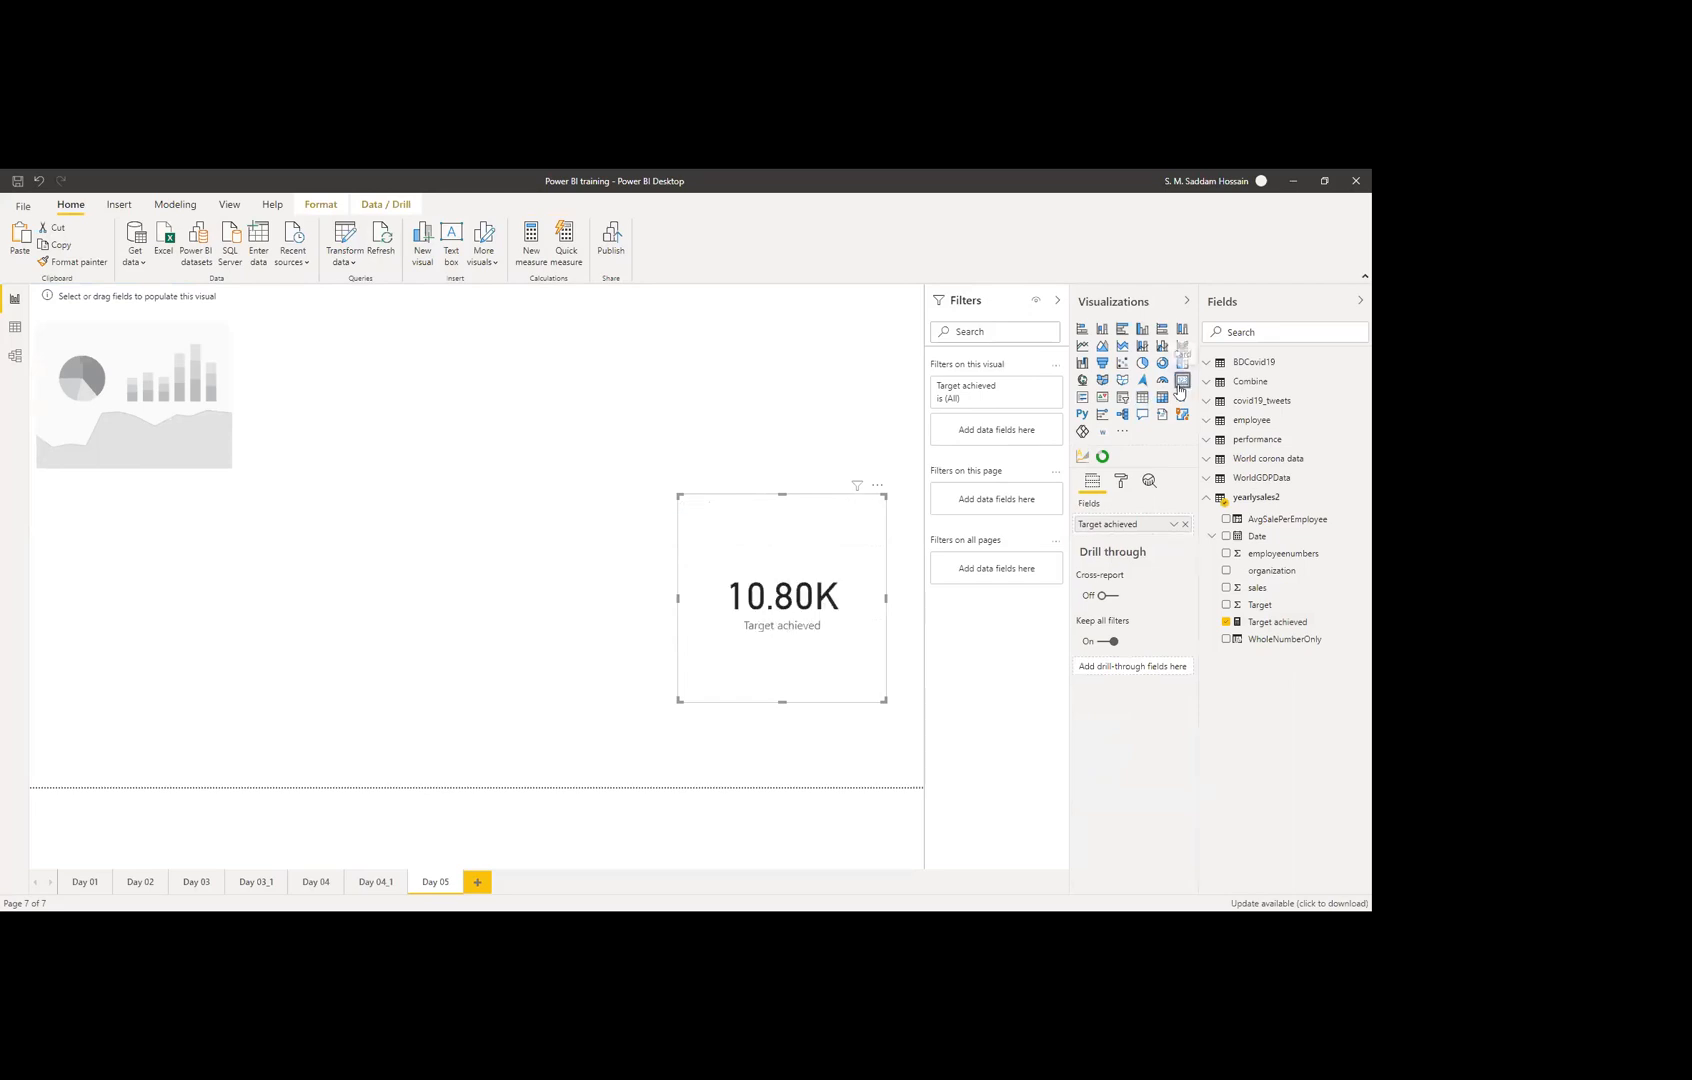
pyautogui.moveTo(808, 655); pyautogui.dragTo(801, 548)
pyautogui.moveTo(676, 610); pyautogui.dragTo(562, 633)
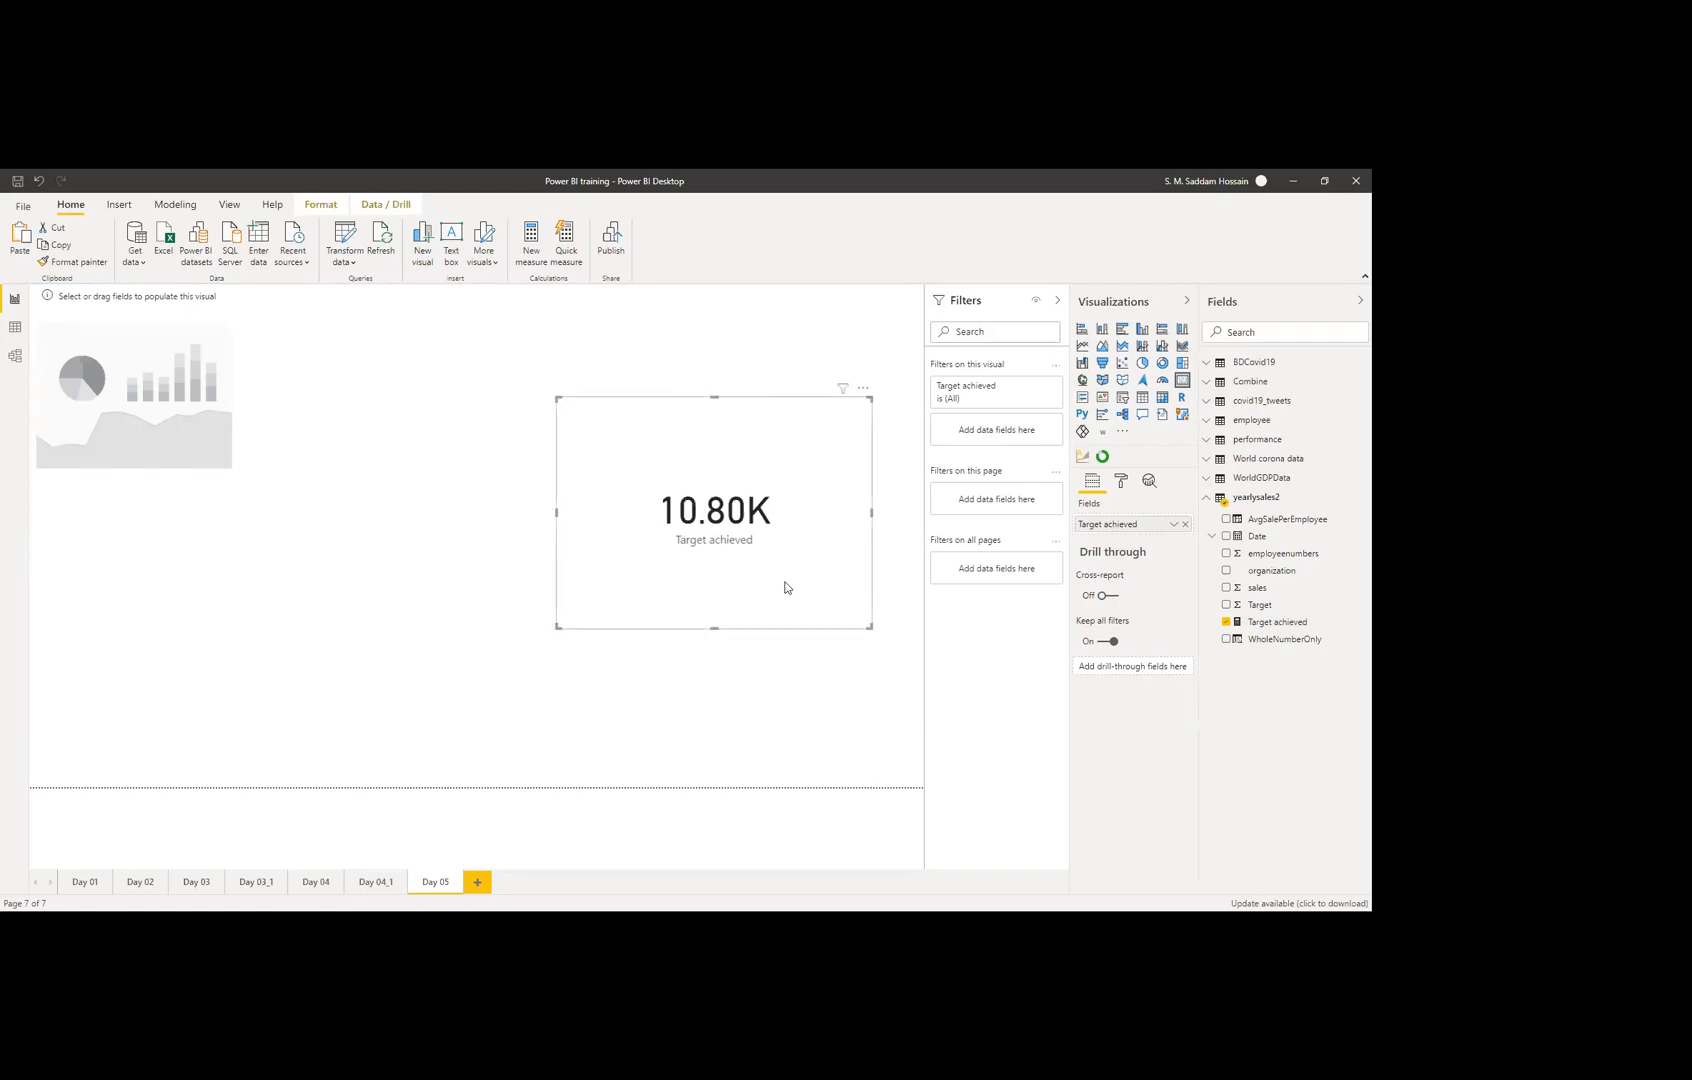
pyautogui.click(1272, 622)
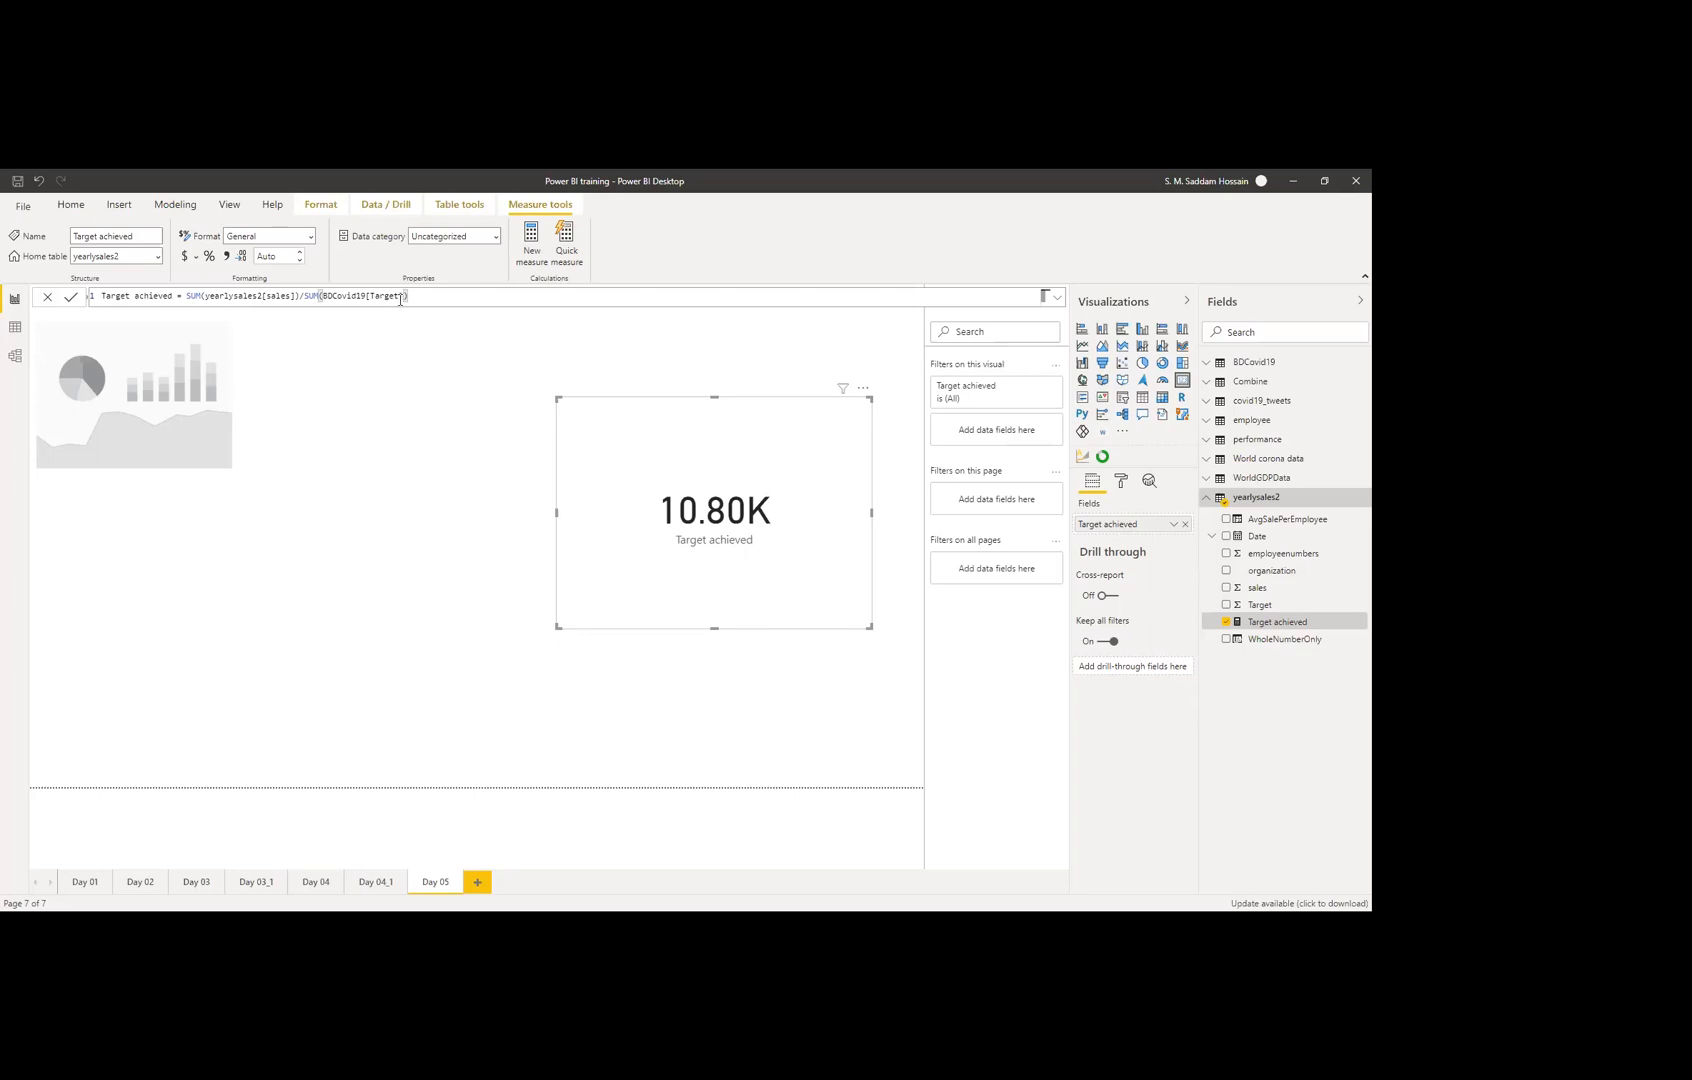
# Step: Swap BDCovid19[Target] for yearlysales2[Target] in the formula and commit it, so the card shows 0.87
pyautogui.press('BackSpace')
pyautogui.press('BackSpace')
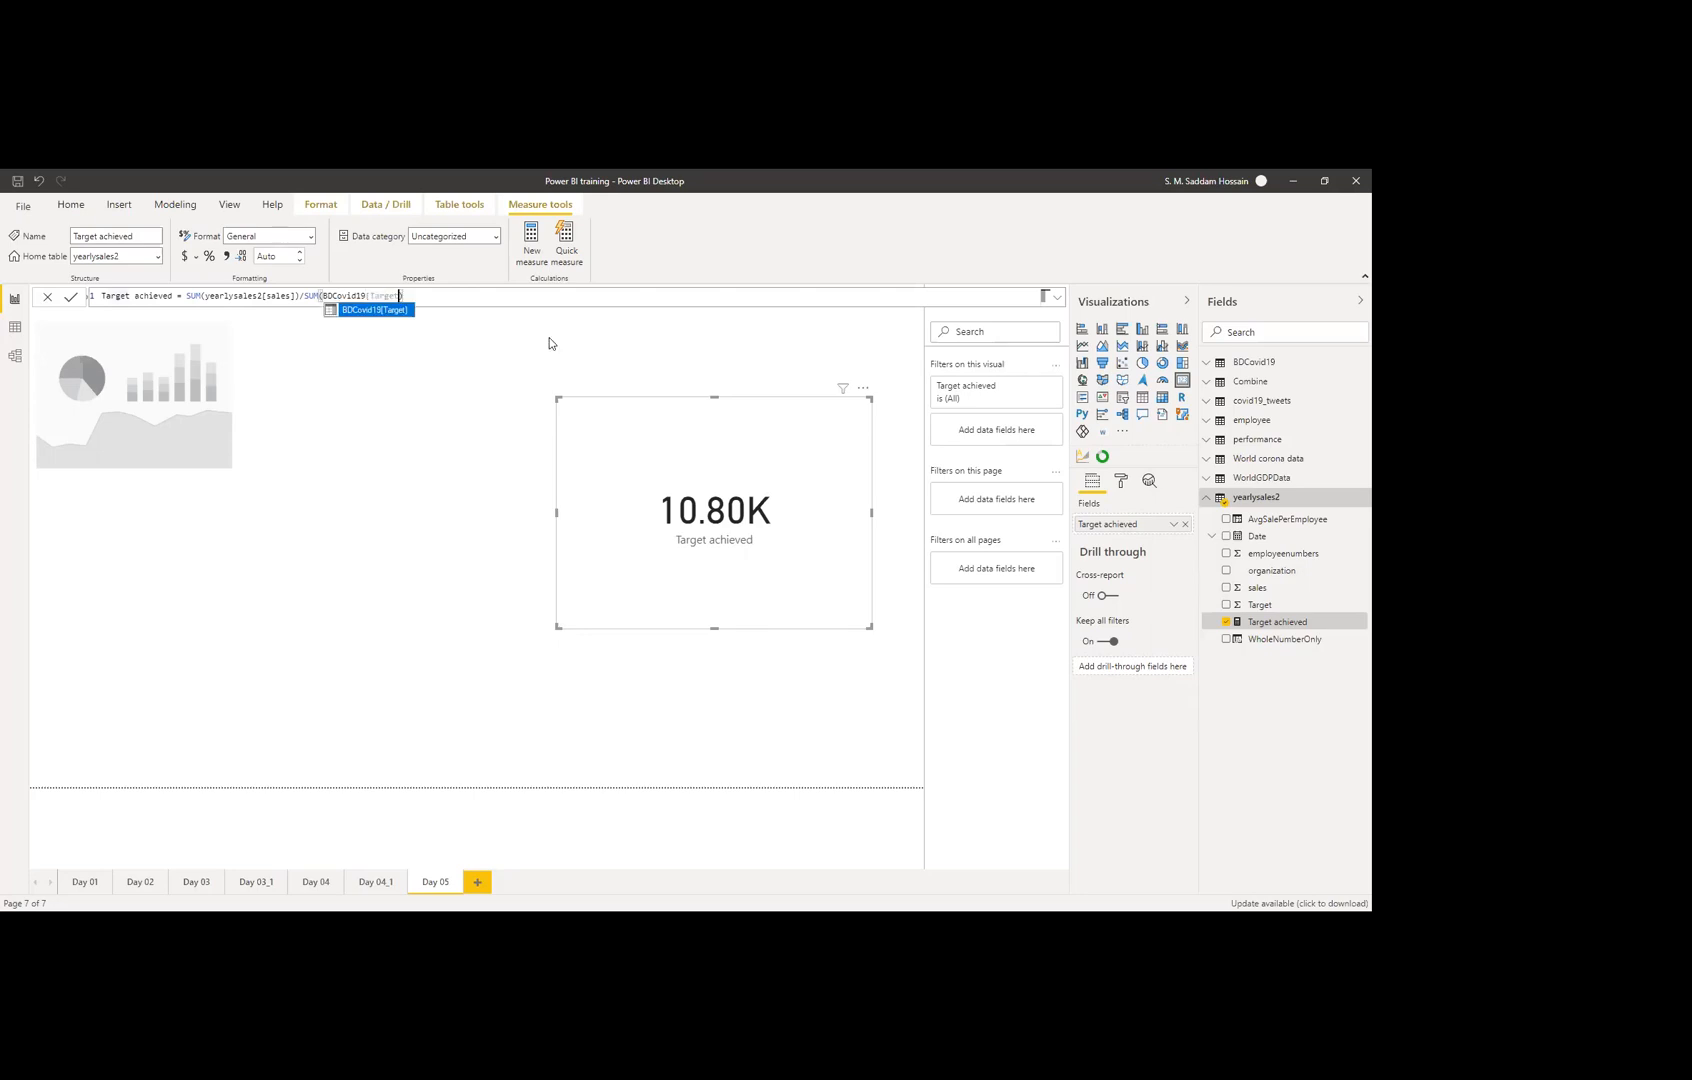
pyautogui.press('BackSpace')
pyautogui.press('BackSpace')
pyautogui.press('BackSpace')
pyautogui.press('BackSpace')
pyautogui.press('BackSpace')
pyautogui.press('BackSpace')
pyautogui.press('BackSpace')
pyautogui.press('BackSpace')
pyautogui.press('BackSpace')
pyautogui.press('BackSpace')
pyautogui.press('BackSpace')
pyautogui.press('BackSpace')
pyautogui.press('BackSpace')
pyautogui.press('BackSpace')
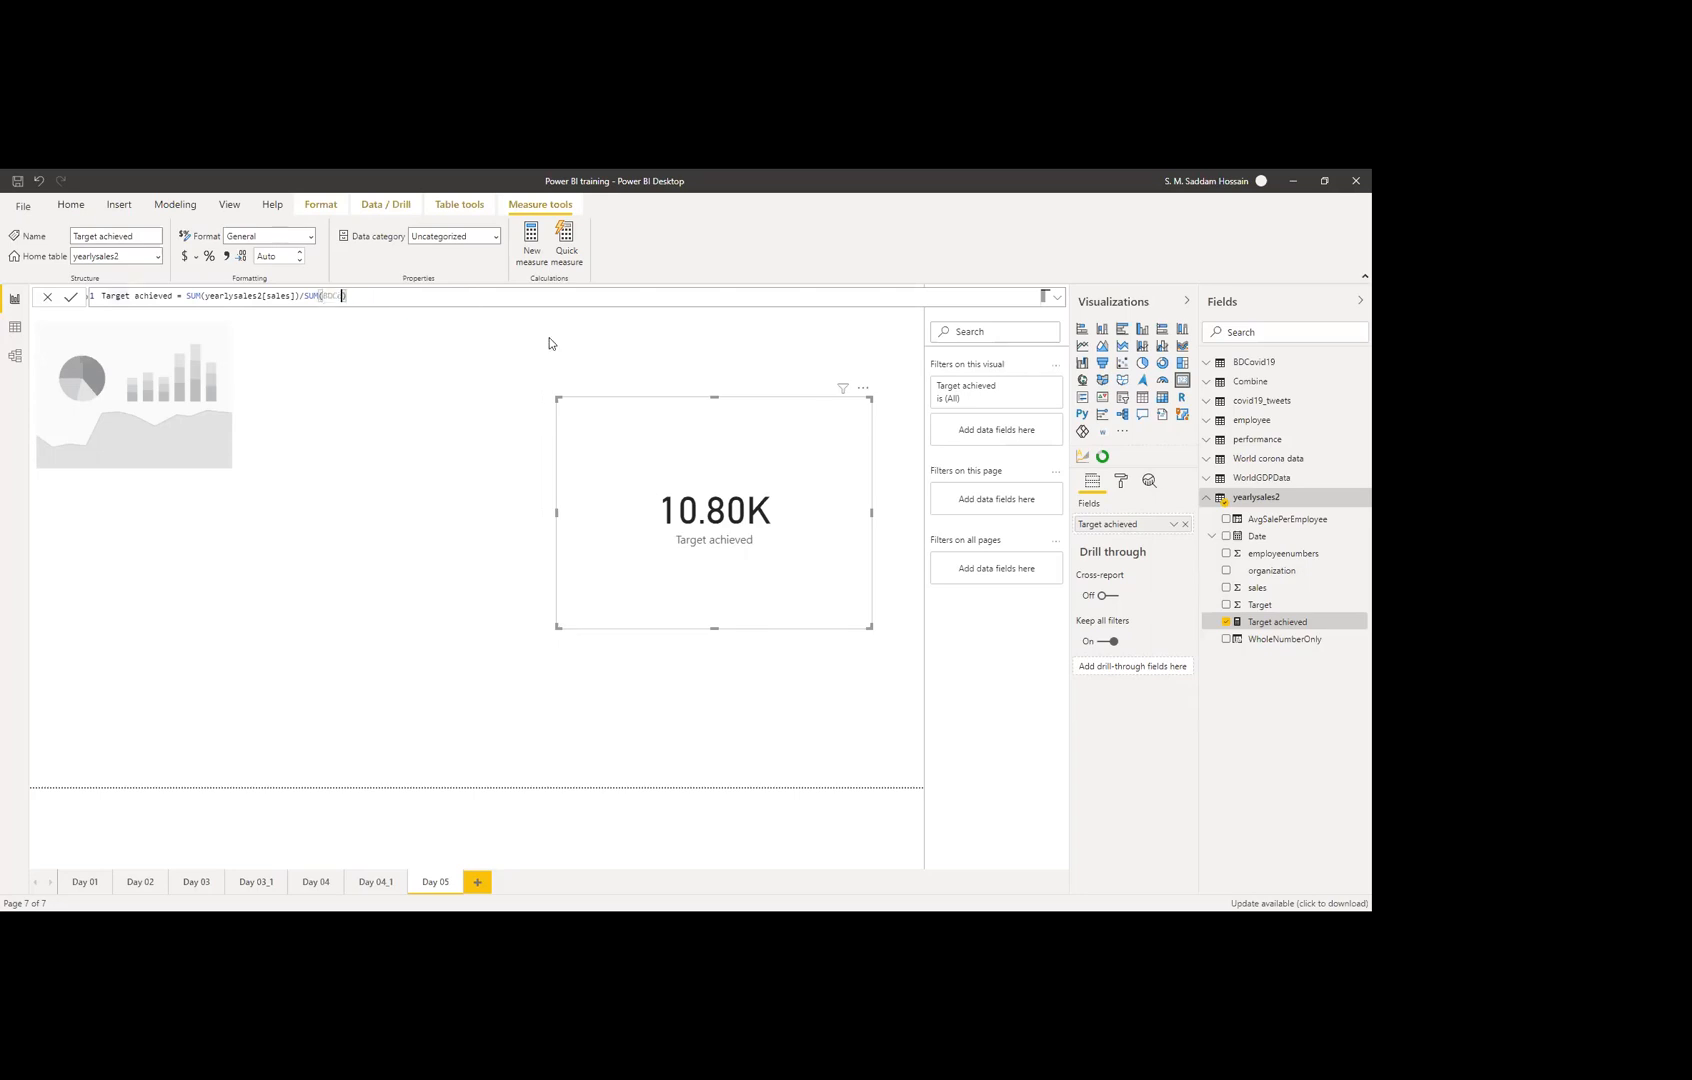
pyautogui.write('t')
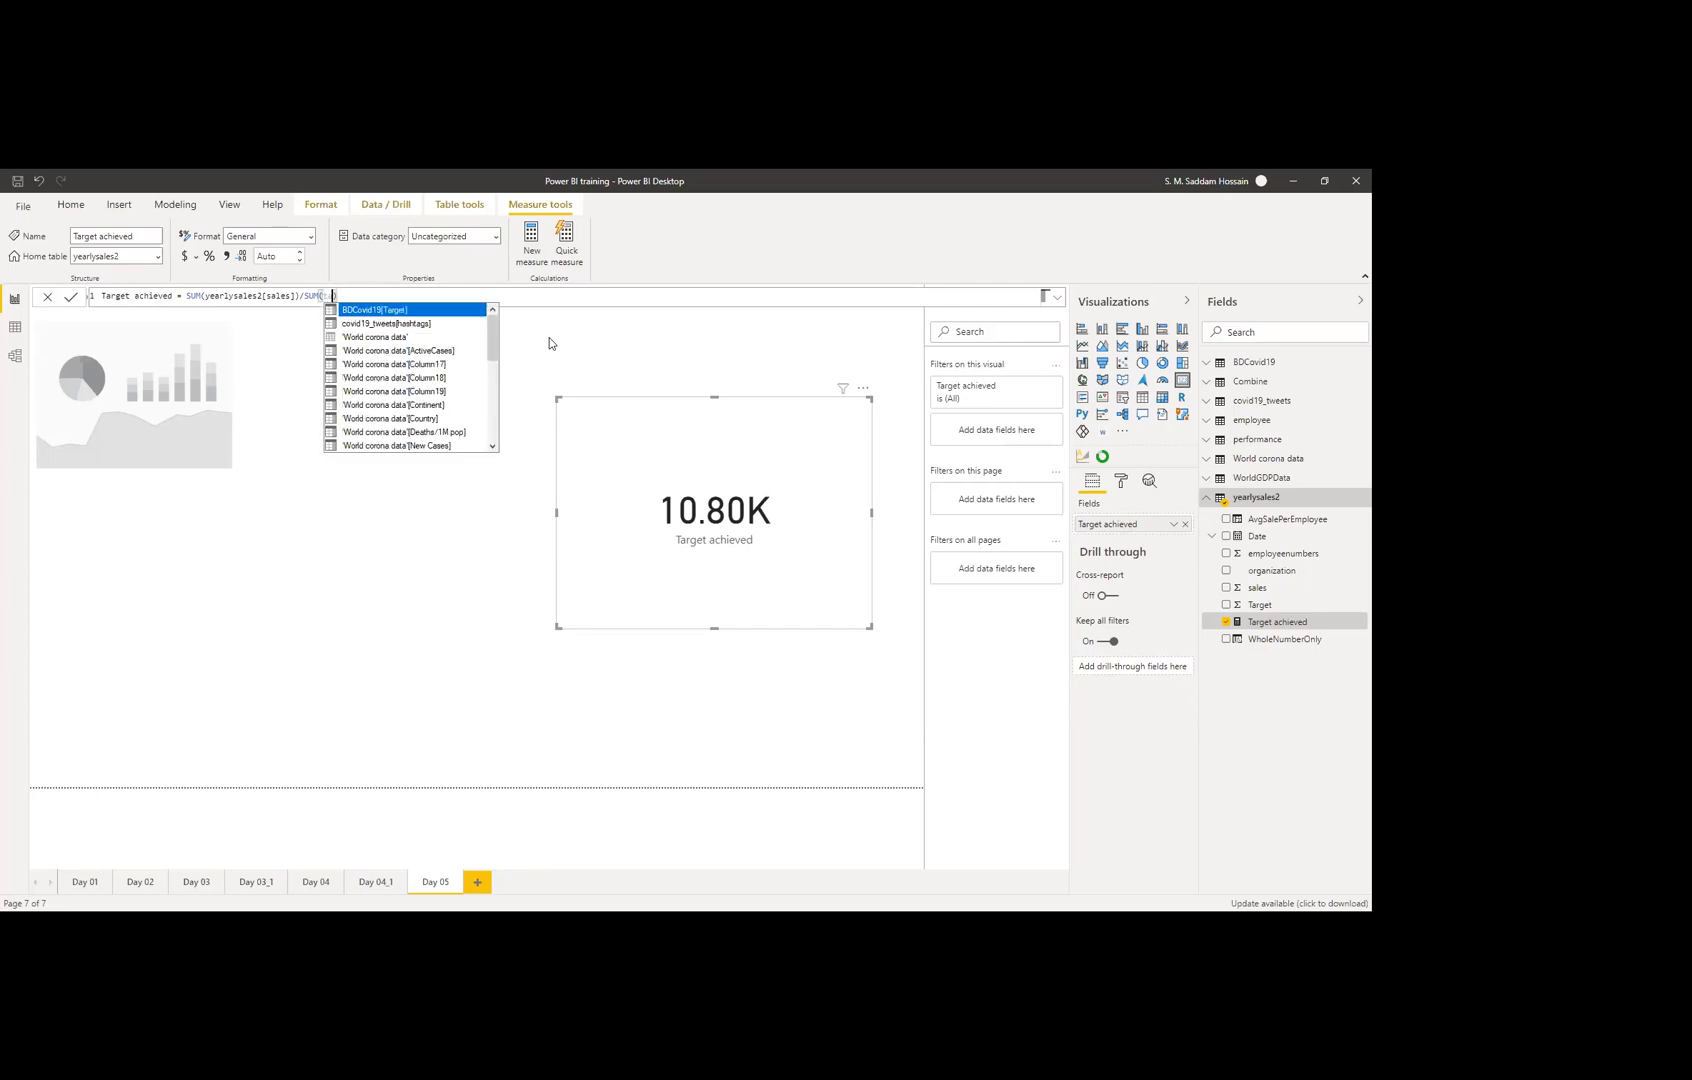
pyautogui.write('ar')
pyautogui.press('Down')
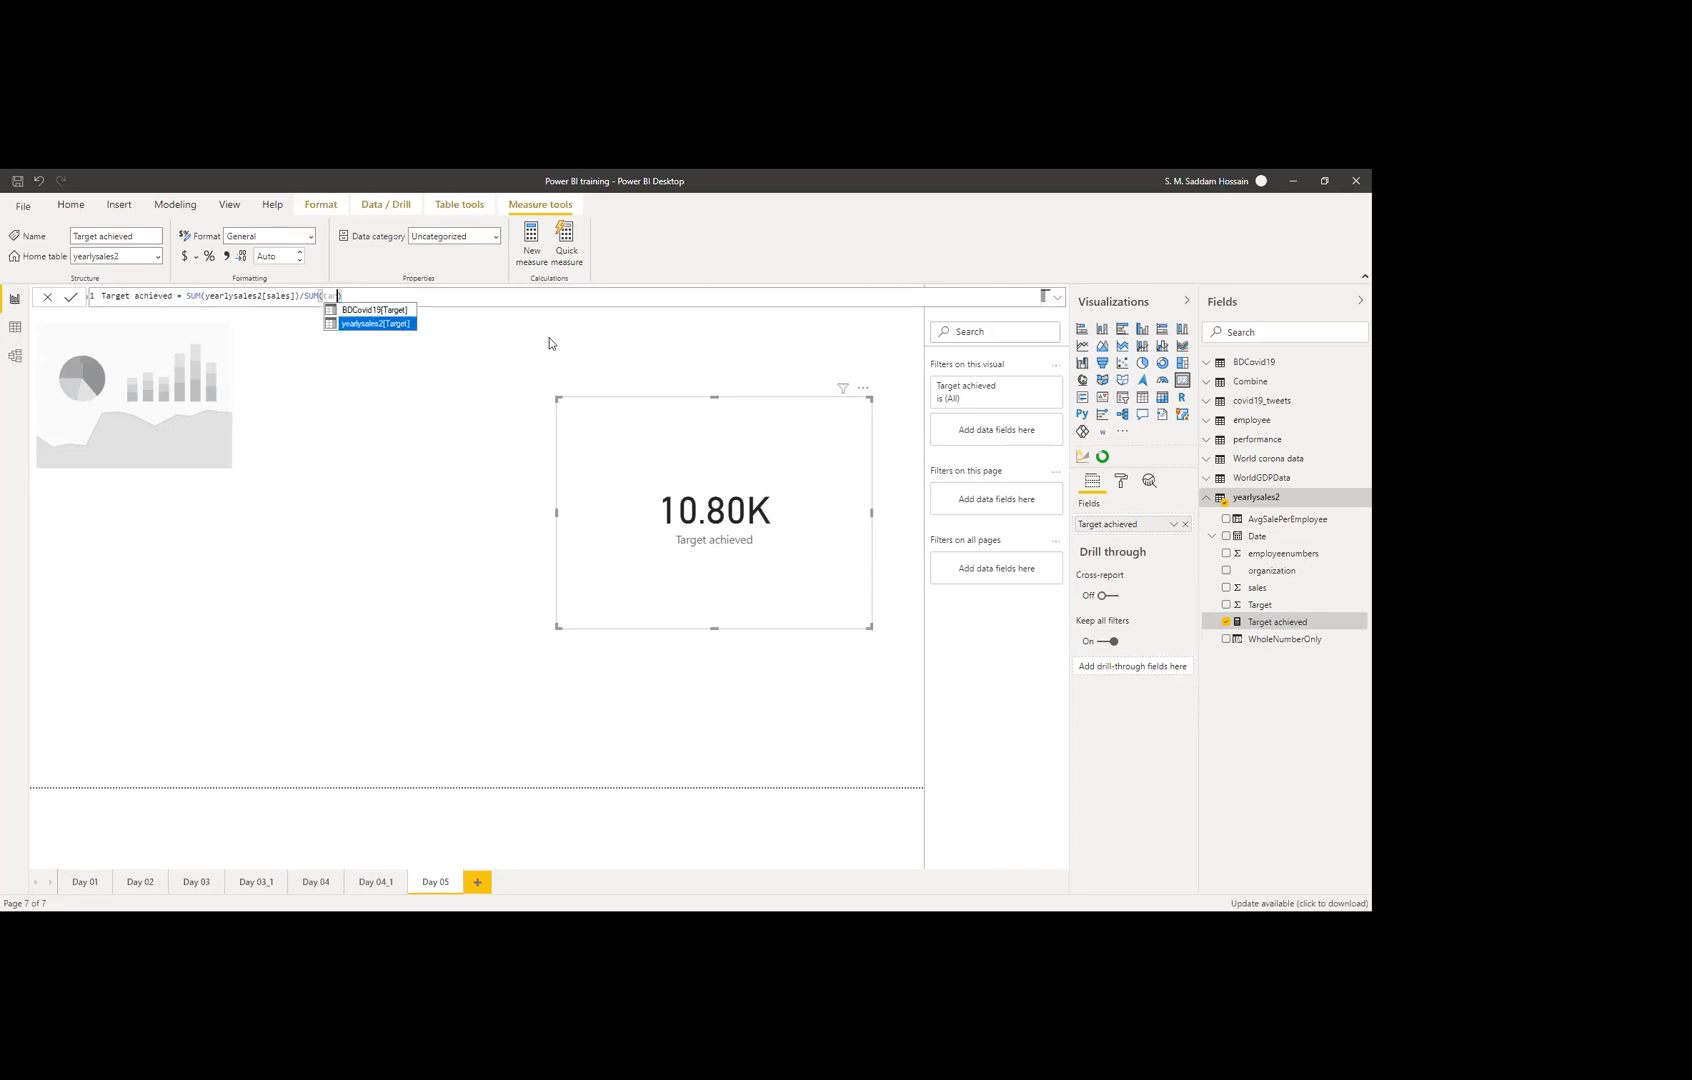
pyautogui.press('Tab')
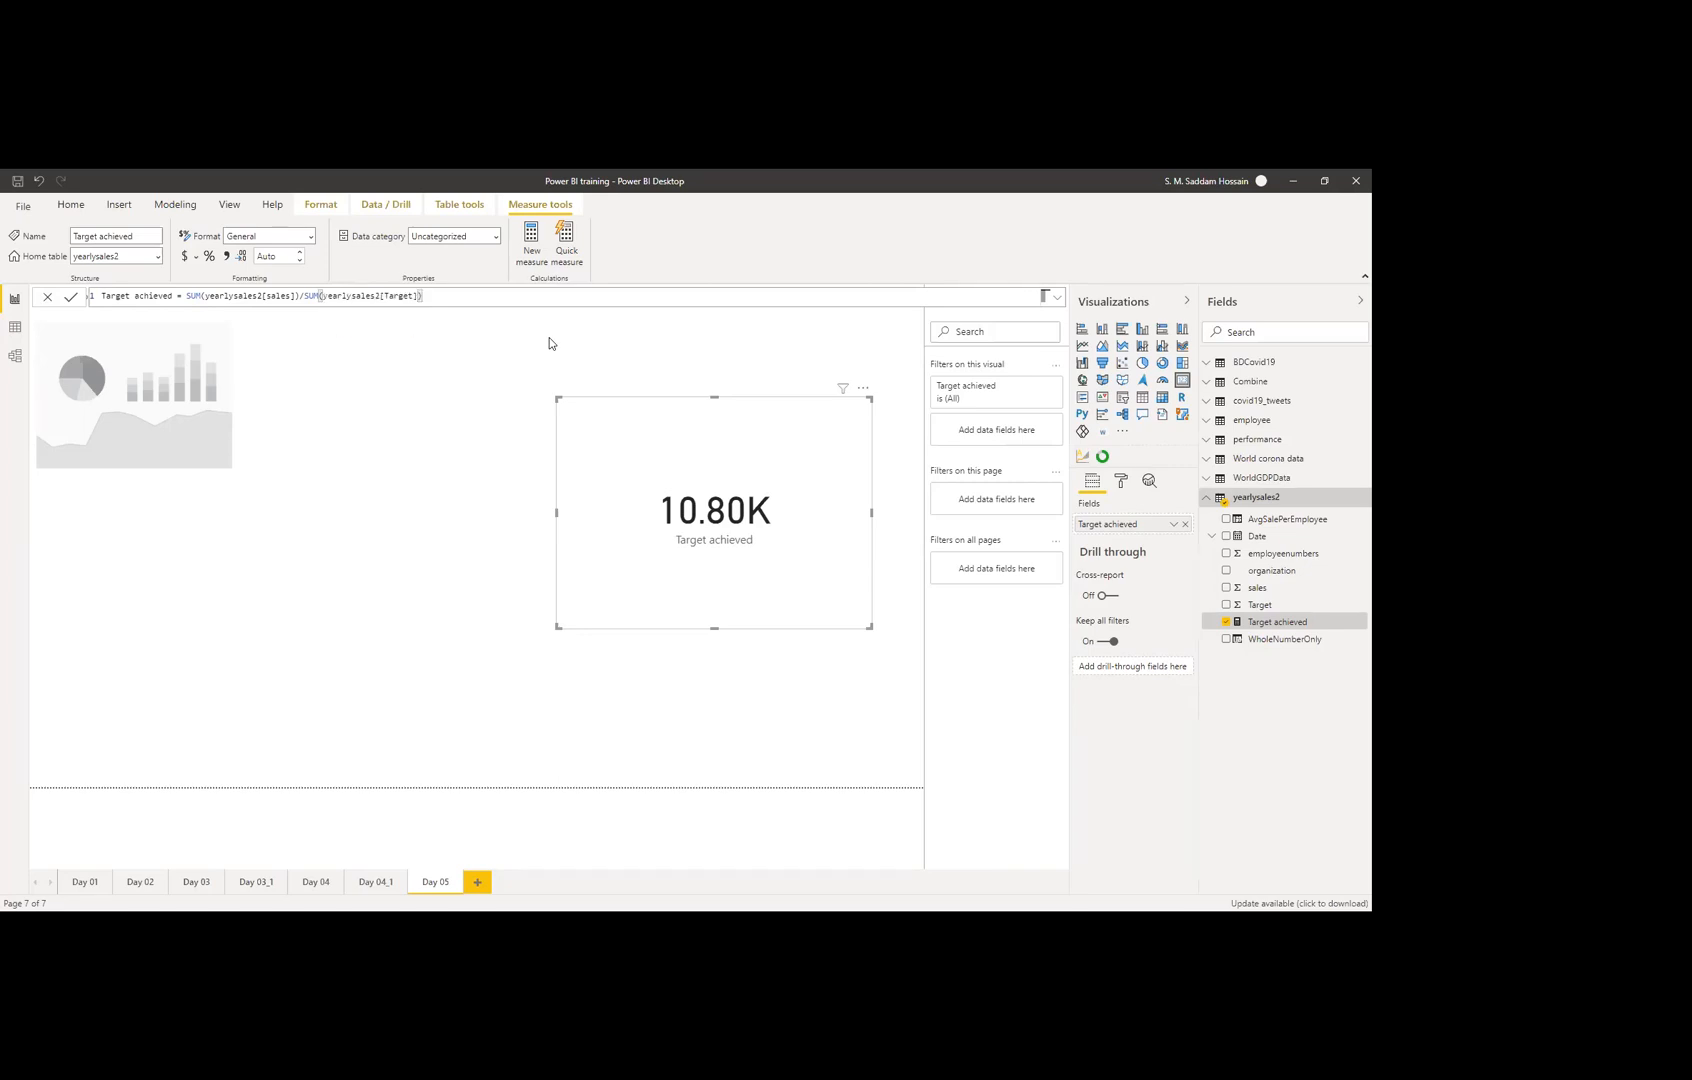
pyautogui.press('Return')
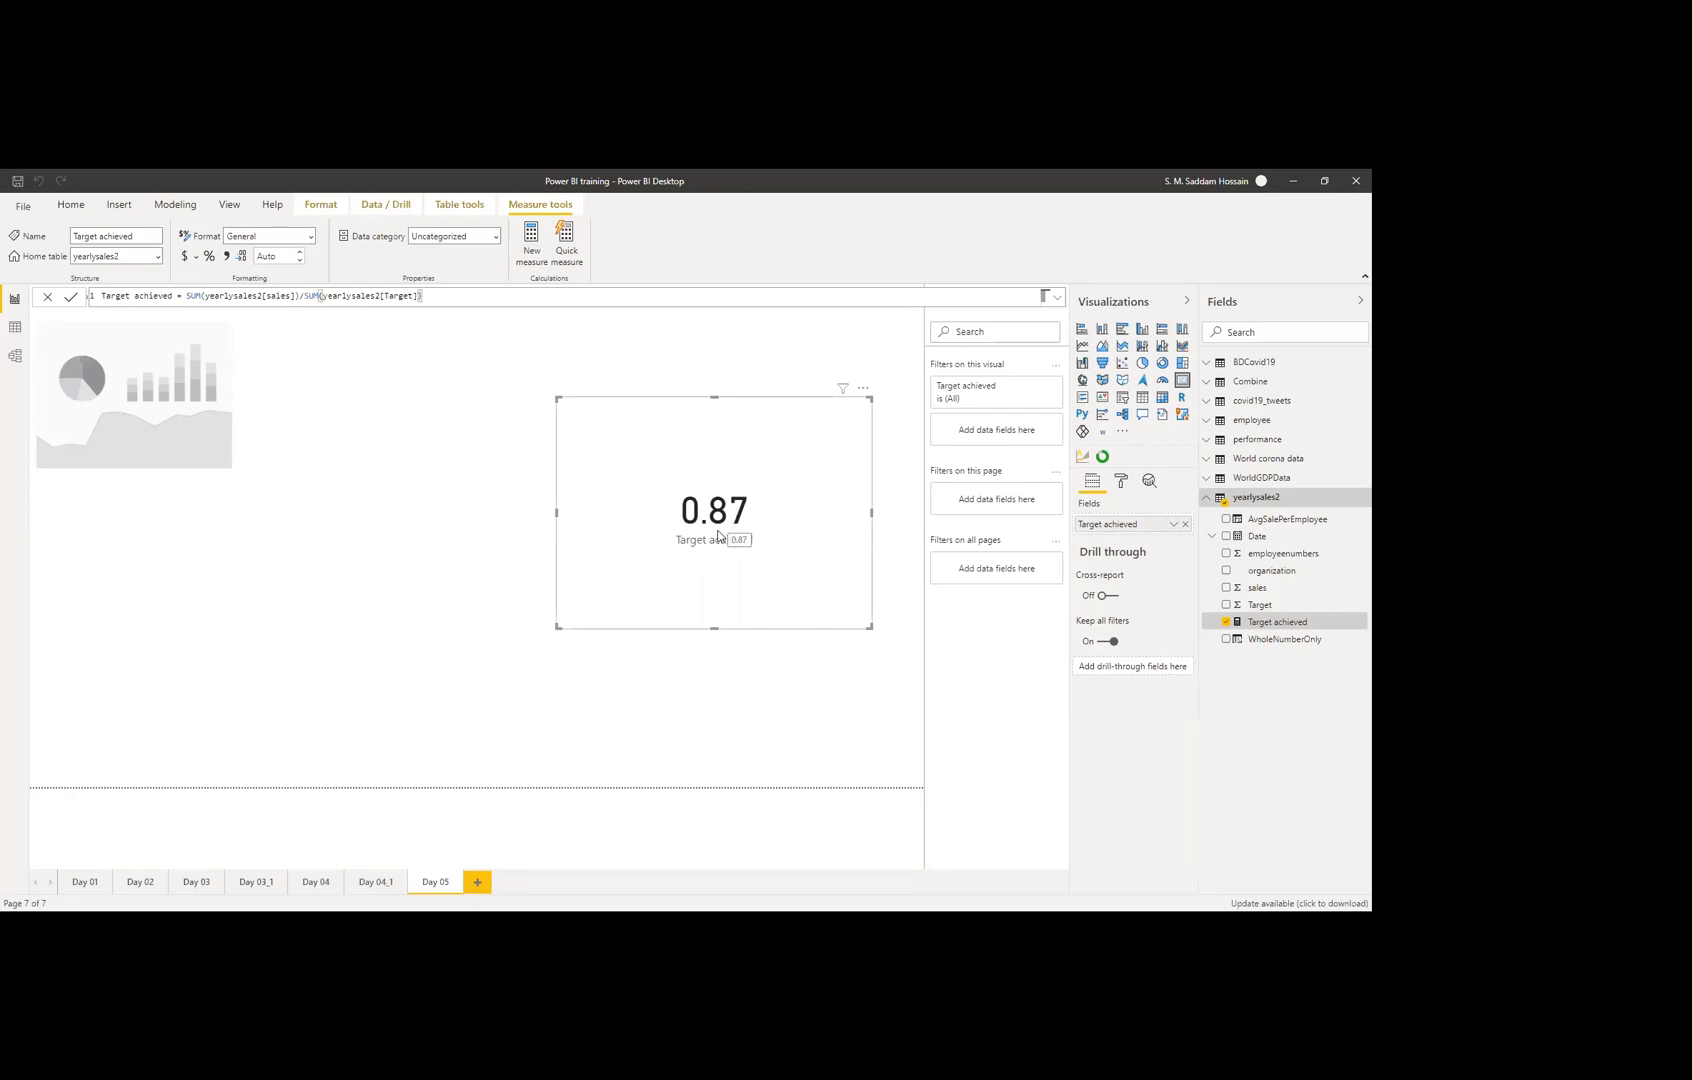
# Step: Apply percentage formatting to the Target achieved measure so the card shows 86.94%
pyautogui.click(620, 363)
pyautogui.click(750, 460)
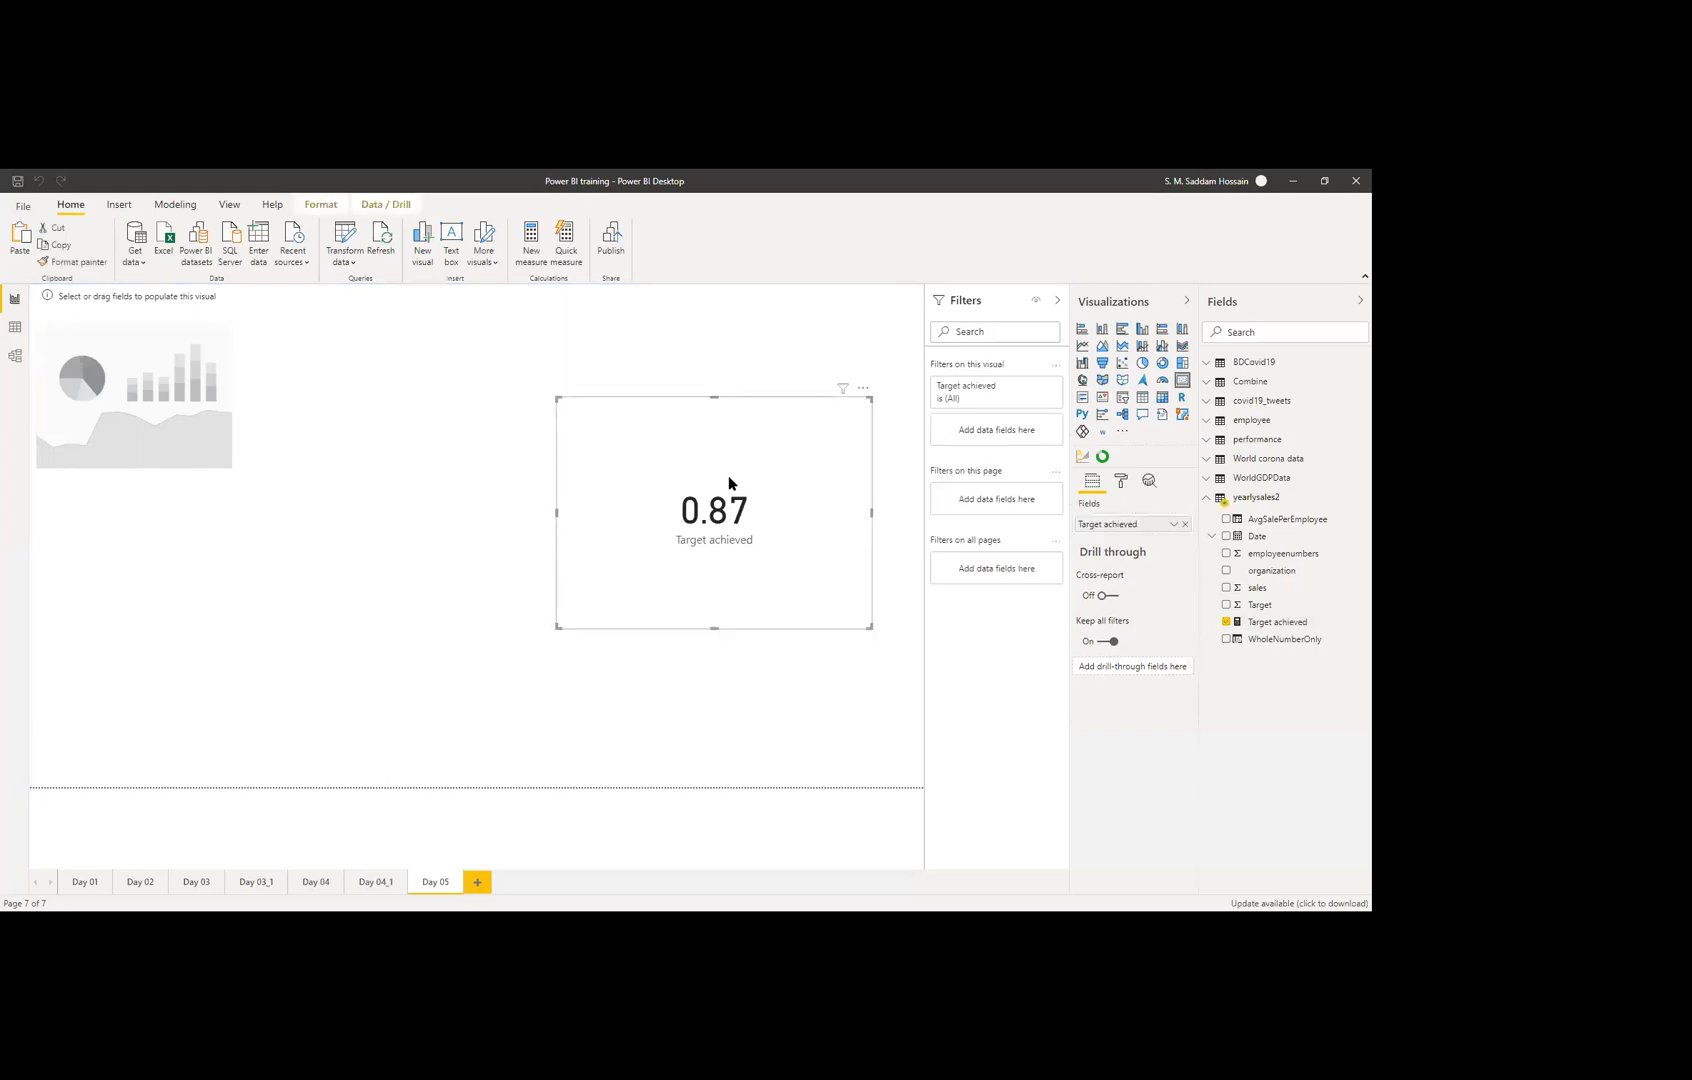
pyautogui.click(1265, 624)
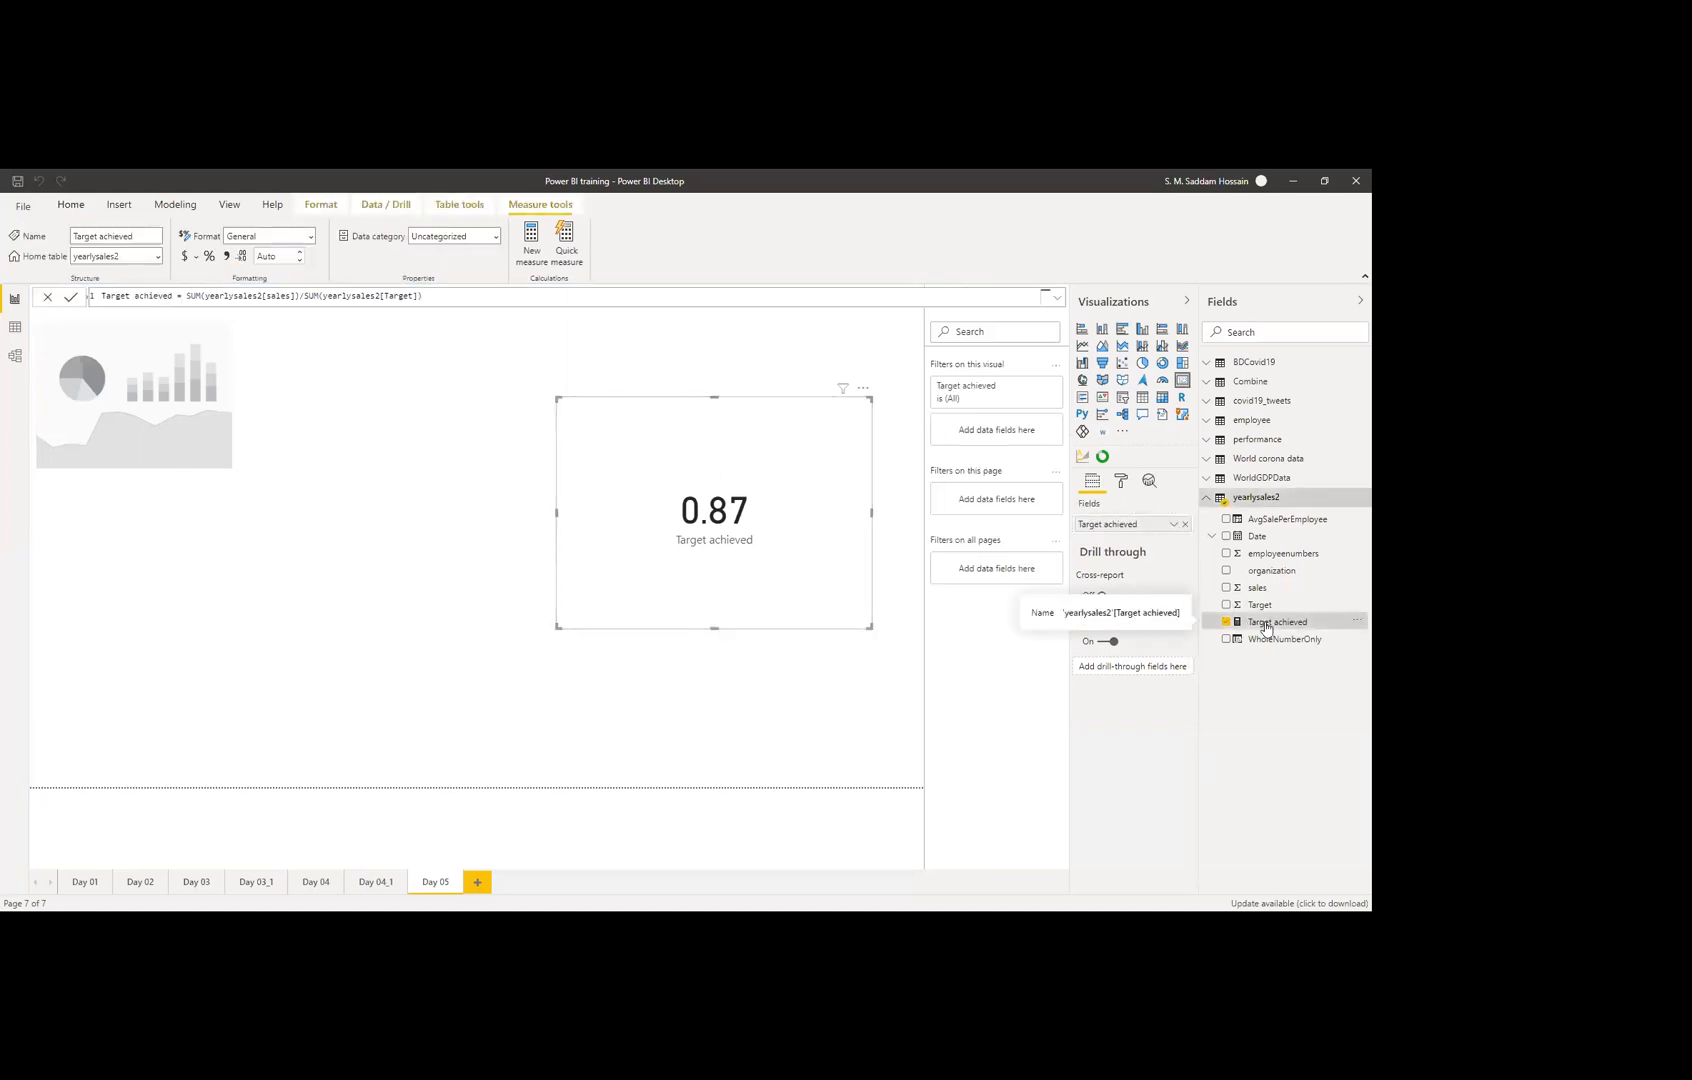
pyautogui.click(210, 257)
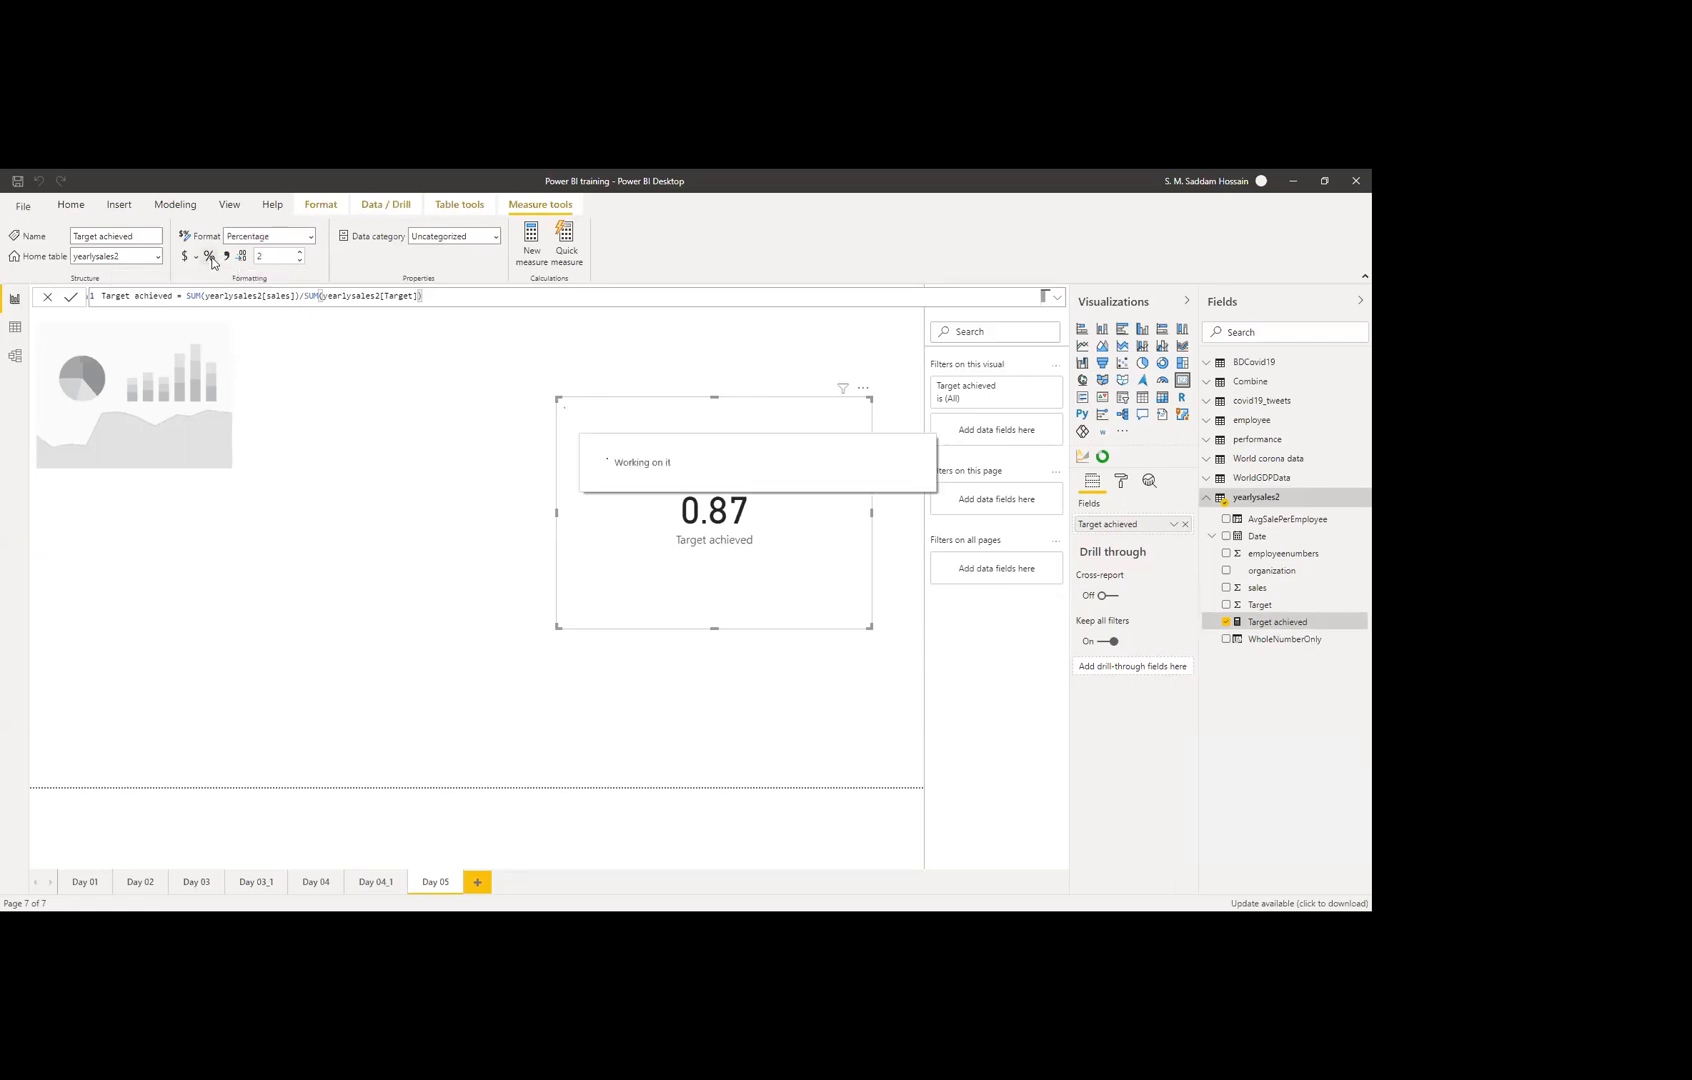
pyautogui.click(342, 388)
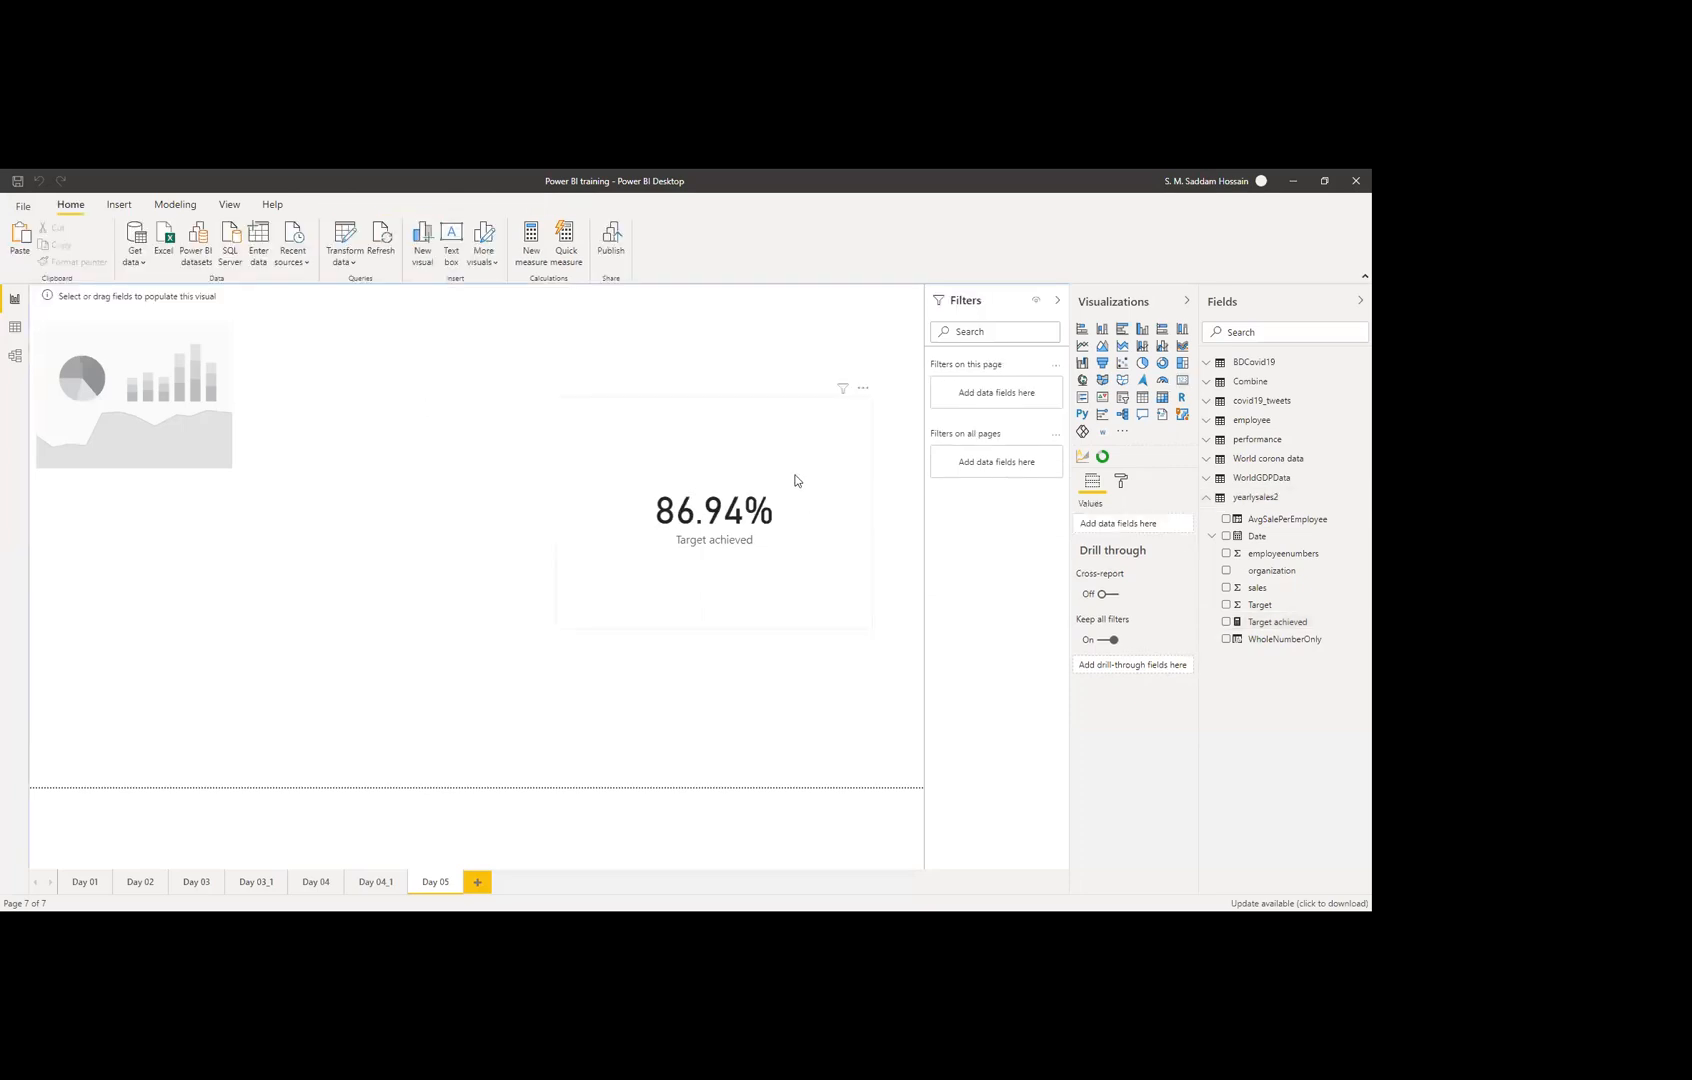
# Step: Put Target achieved into the circle visual's Single Value and resize it at the top-left
pyautogui.click(72, 388)
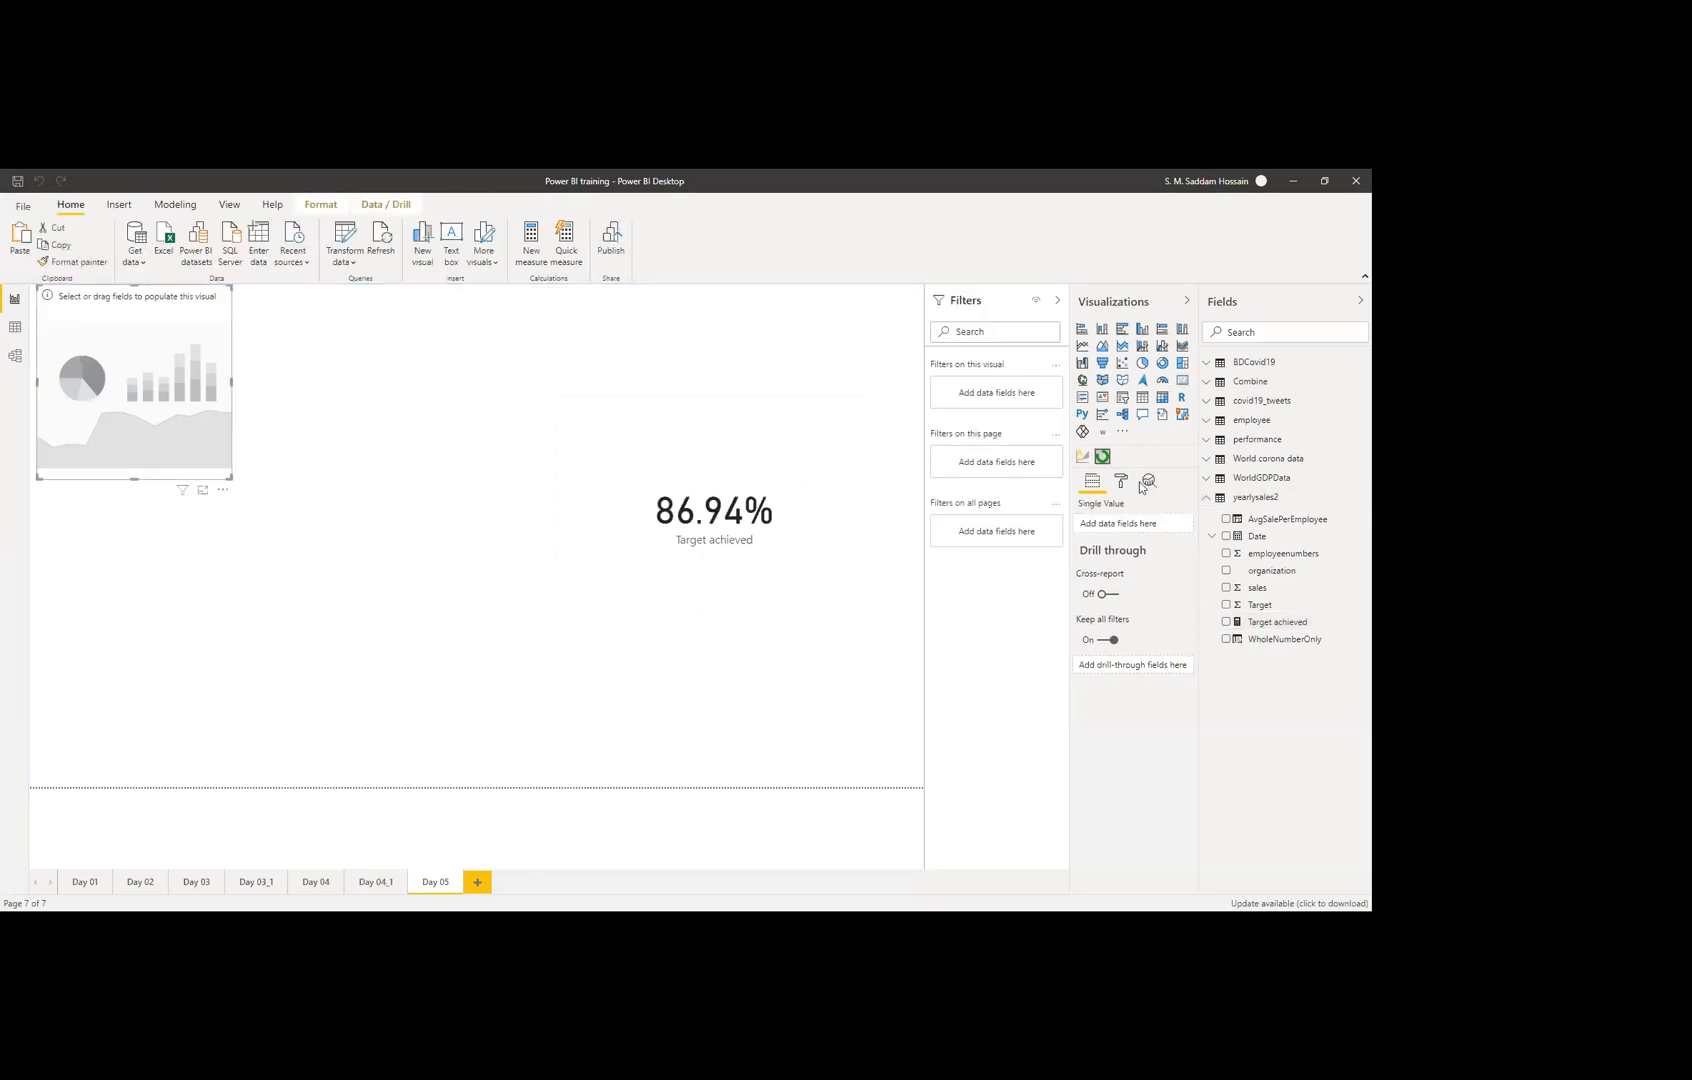
pyautogui.moveTo(1280, 622); pyautogui.dragTo(1126, 529)
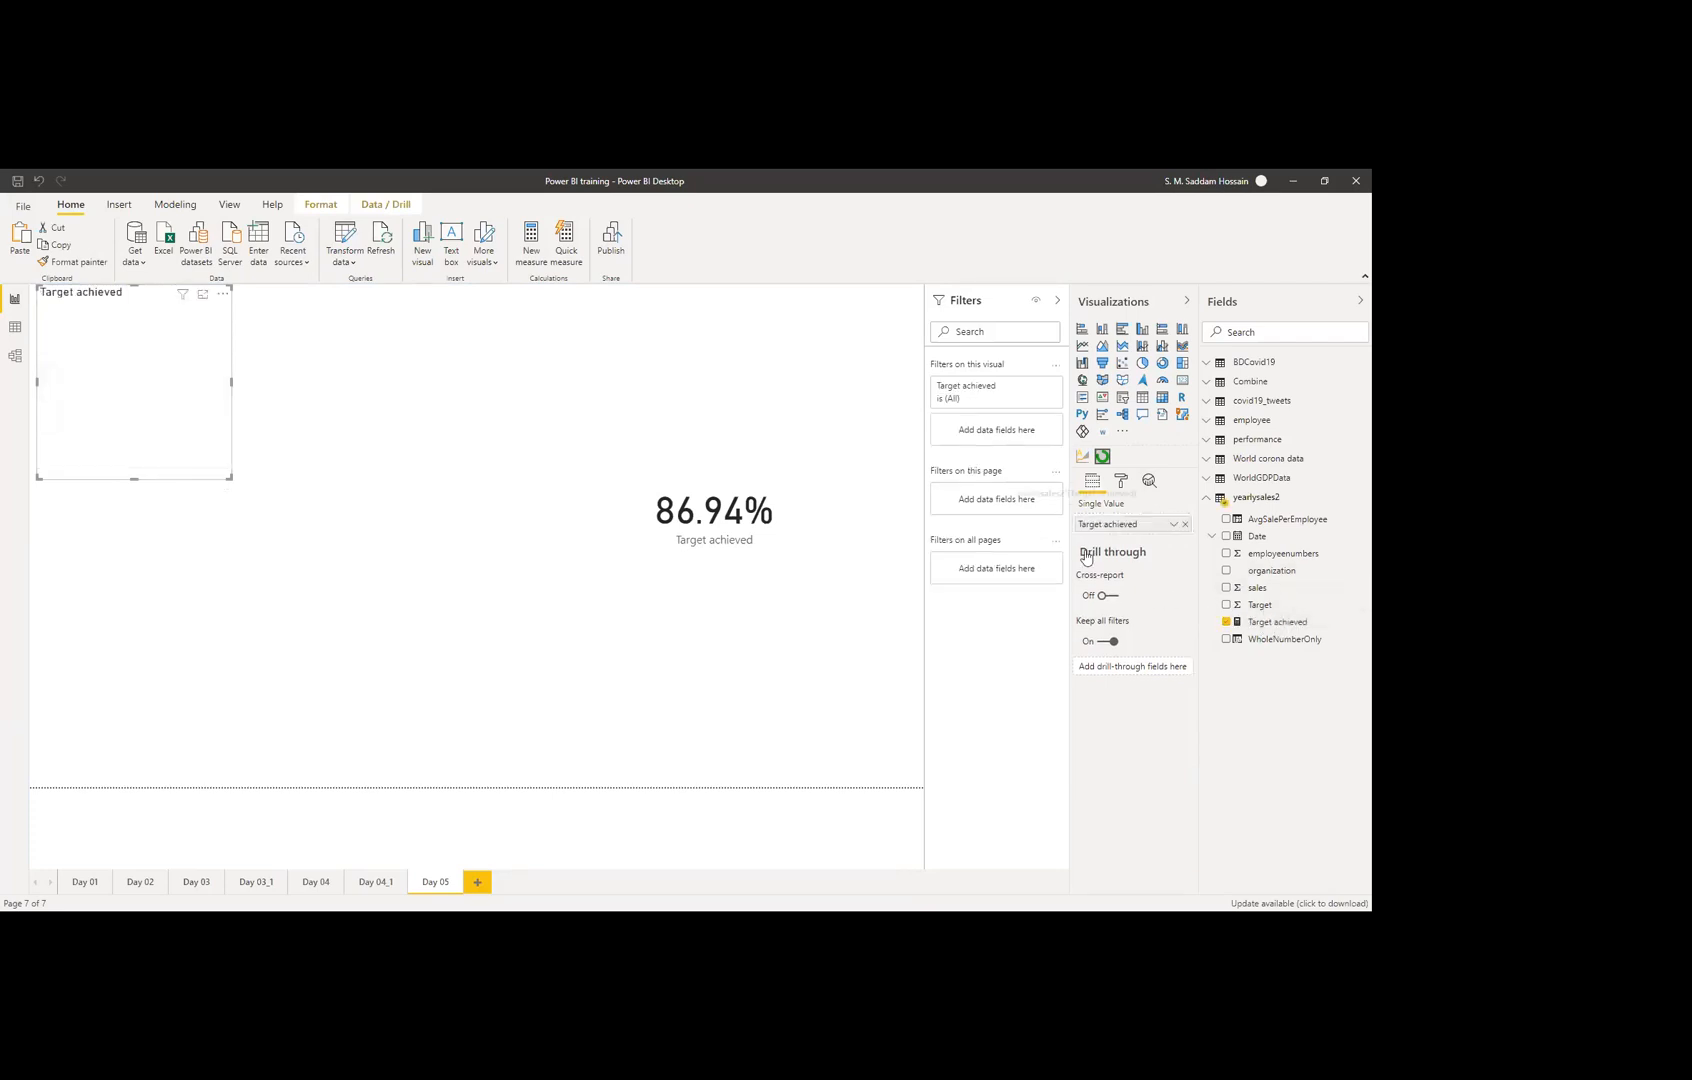
pyautogui.moveTo(231, 477); pyautogui.dragTo(287, 543)
pyautogui.moveTo(353, 600); pyautogui.dragTo(282, 528)
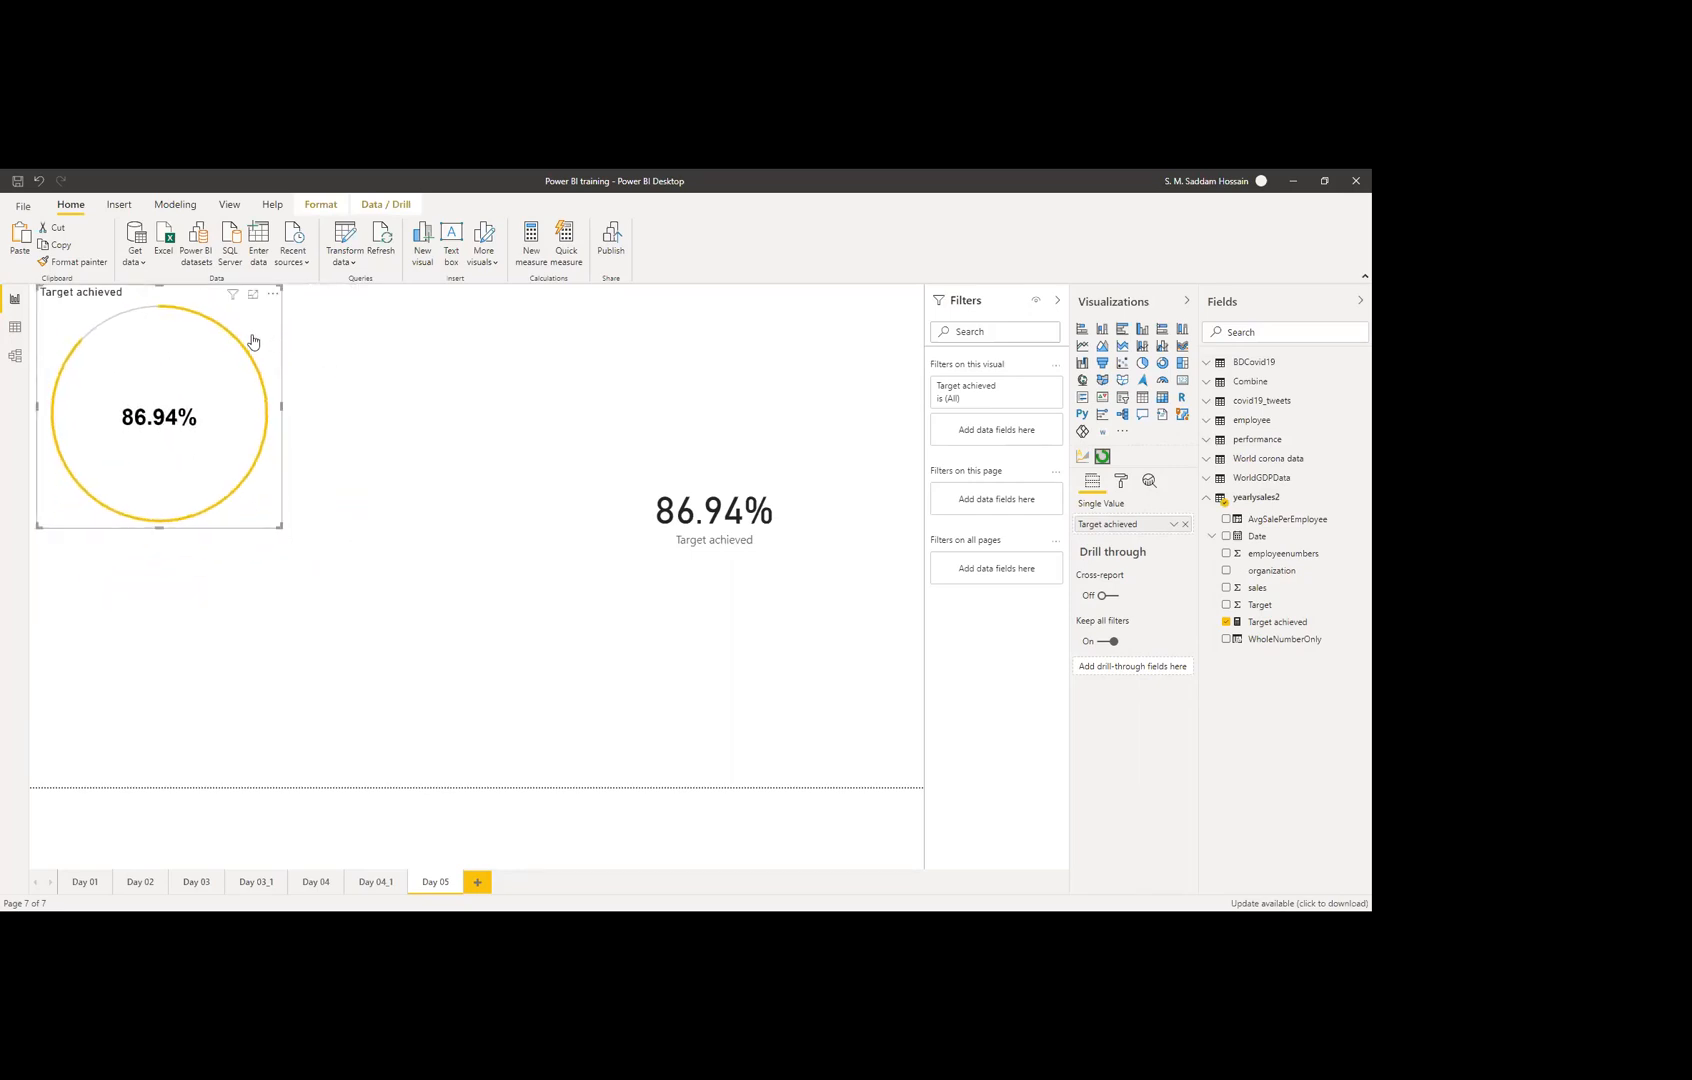
pyautogui.moveTo(157, 288); pyautogui.dragTo(162, 297)
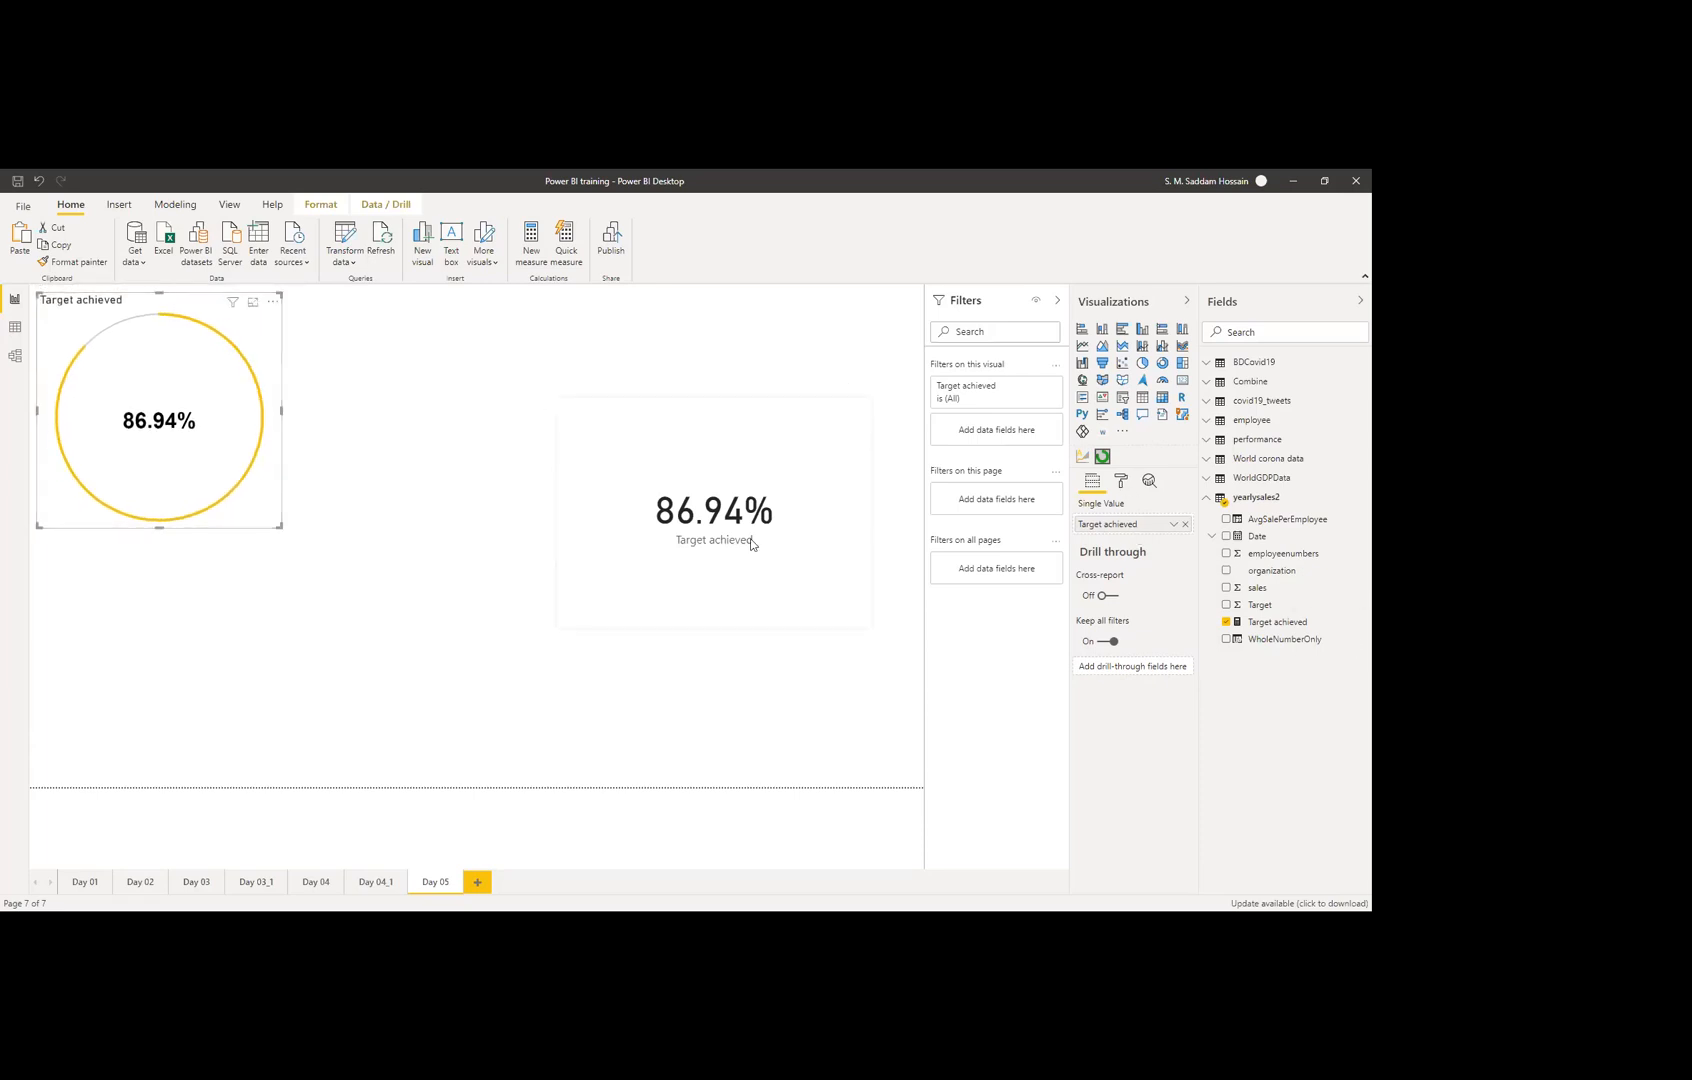
# Step: Delete the old percentage card and reselect the circle visual
pyautogui.click(796, 567)
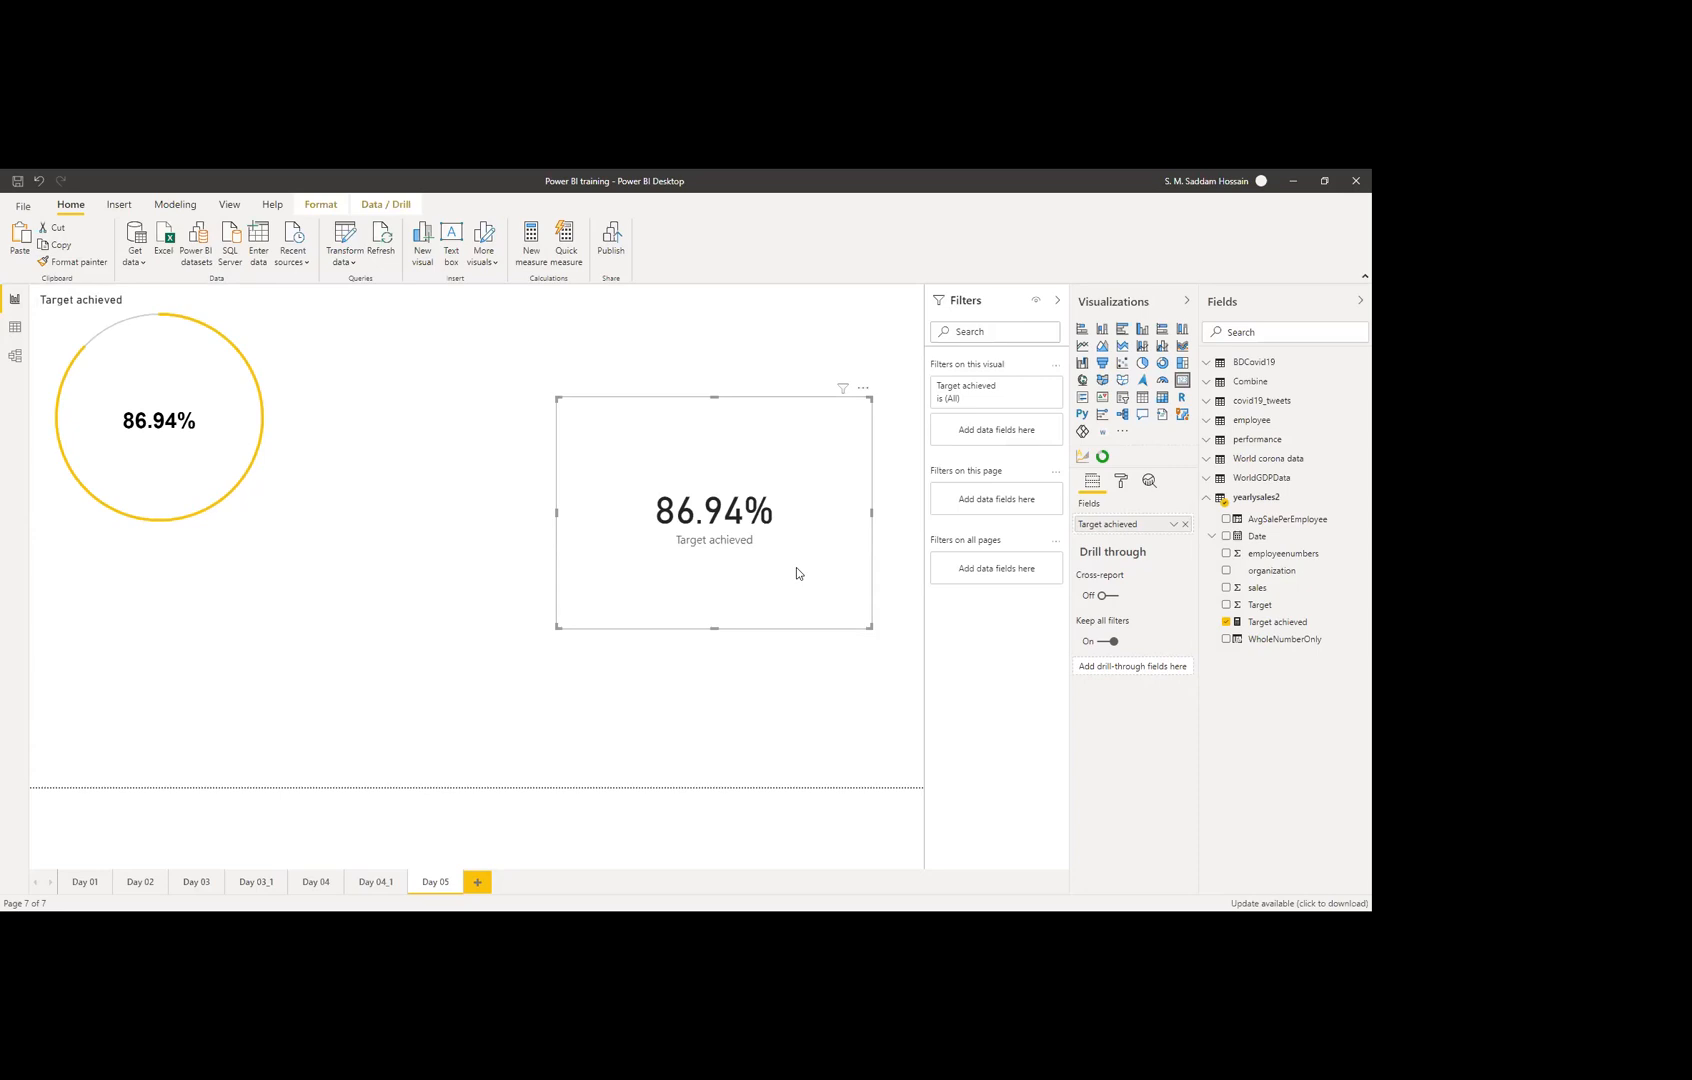
pyautogui.press('Delete')
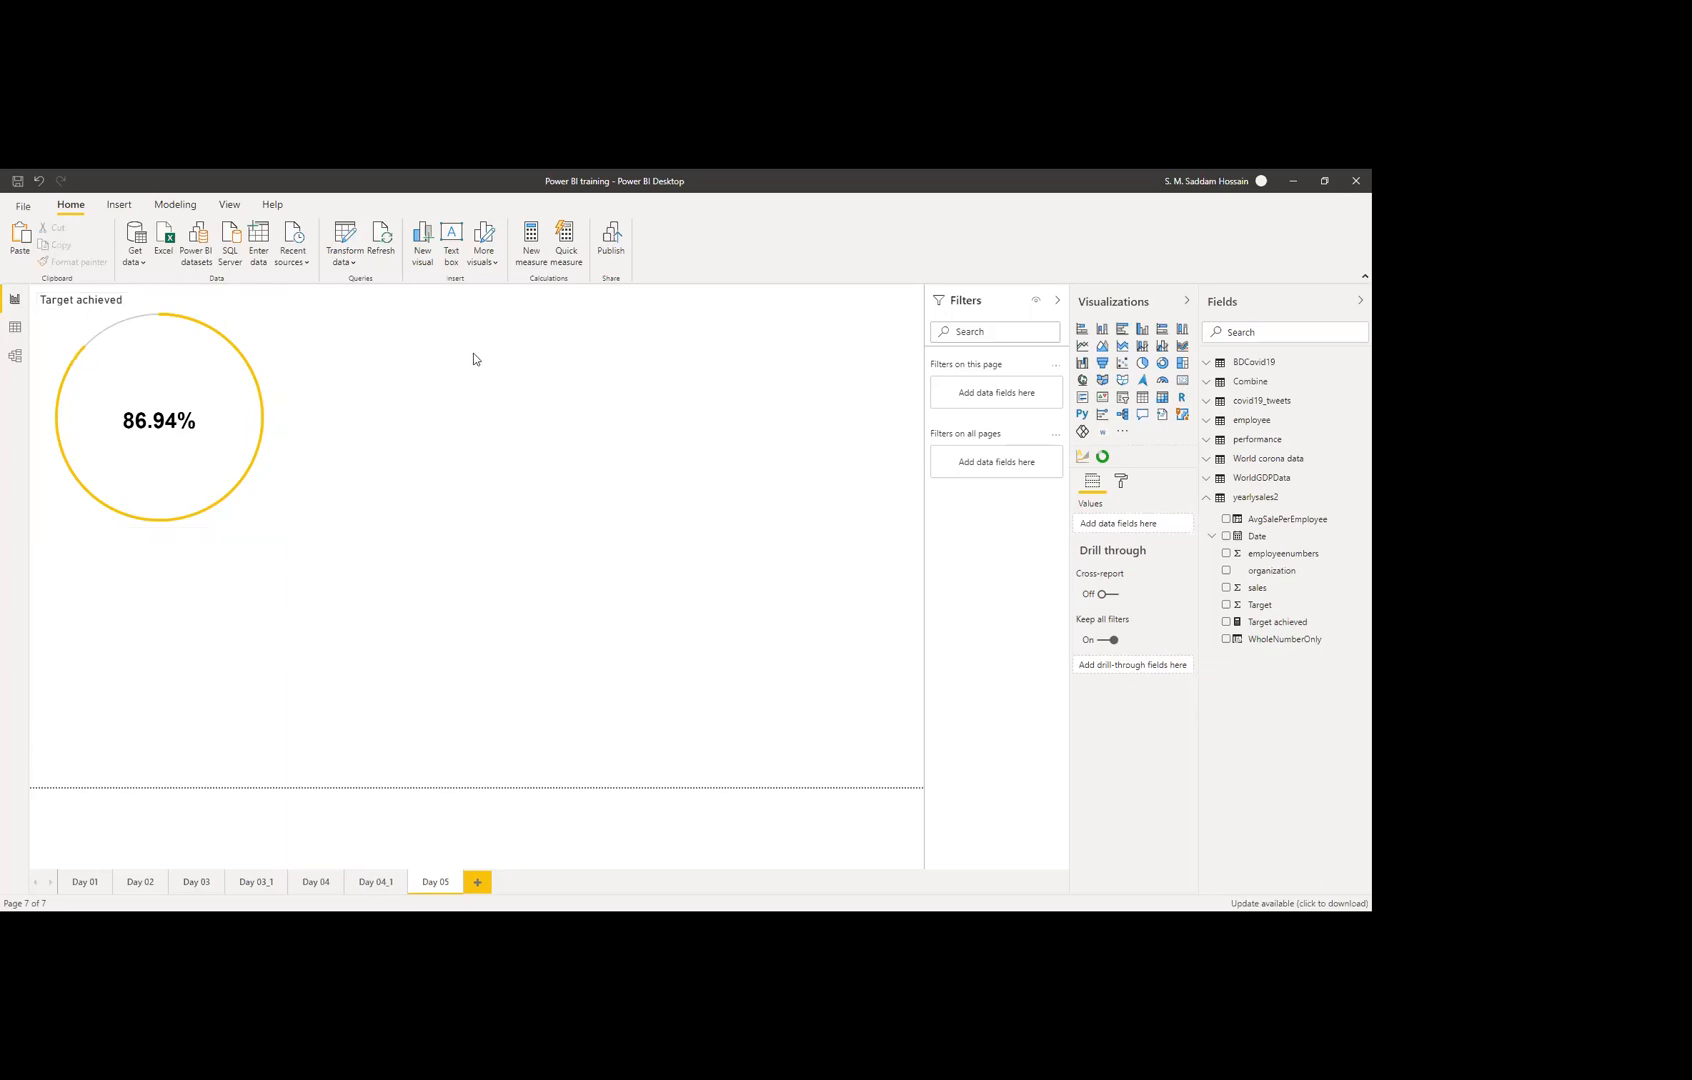
pyautogui.click(258, 345)
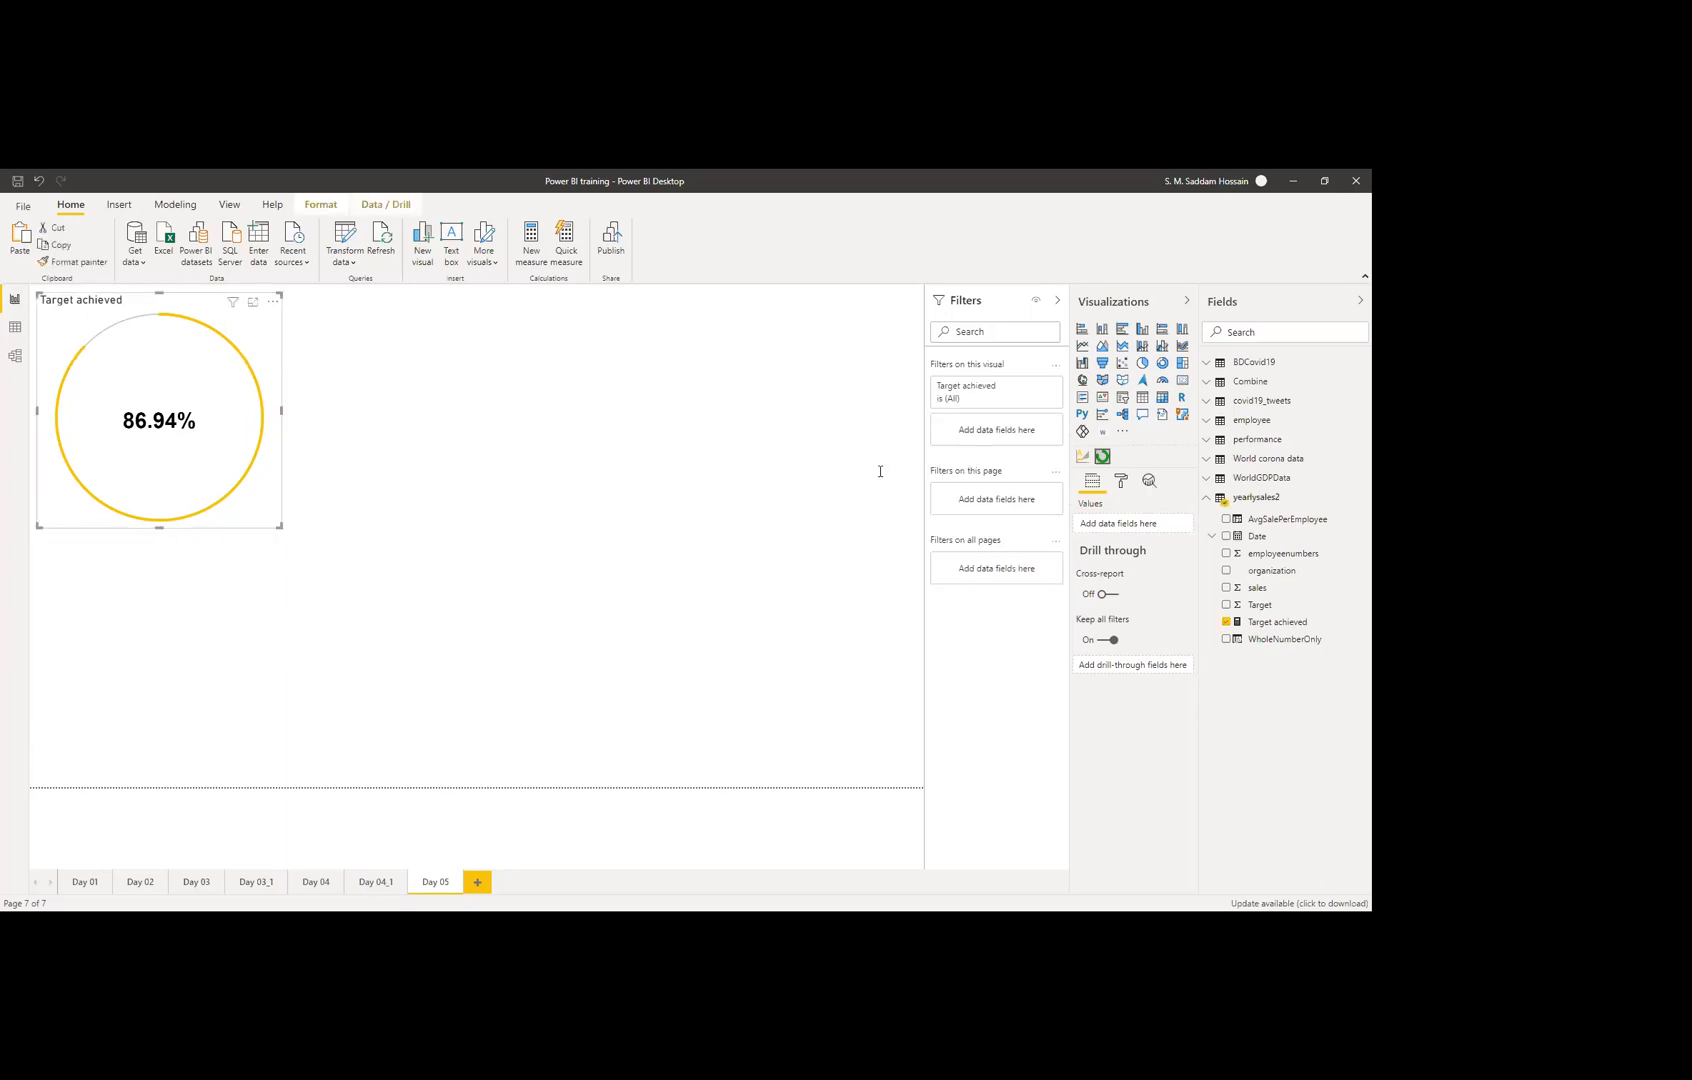
# Step: Add a border to the circle visual and keep its 86.94% label bold at default font size
pyautogui.click(1121, 484)
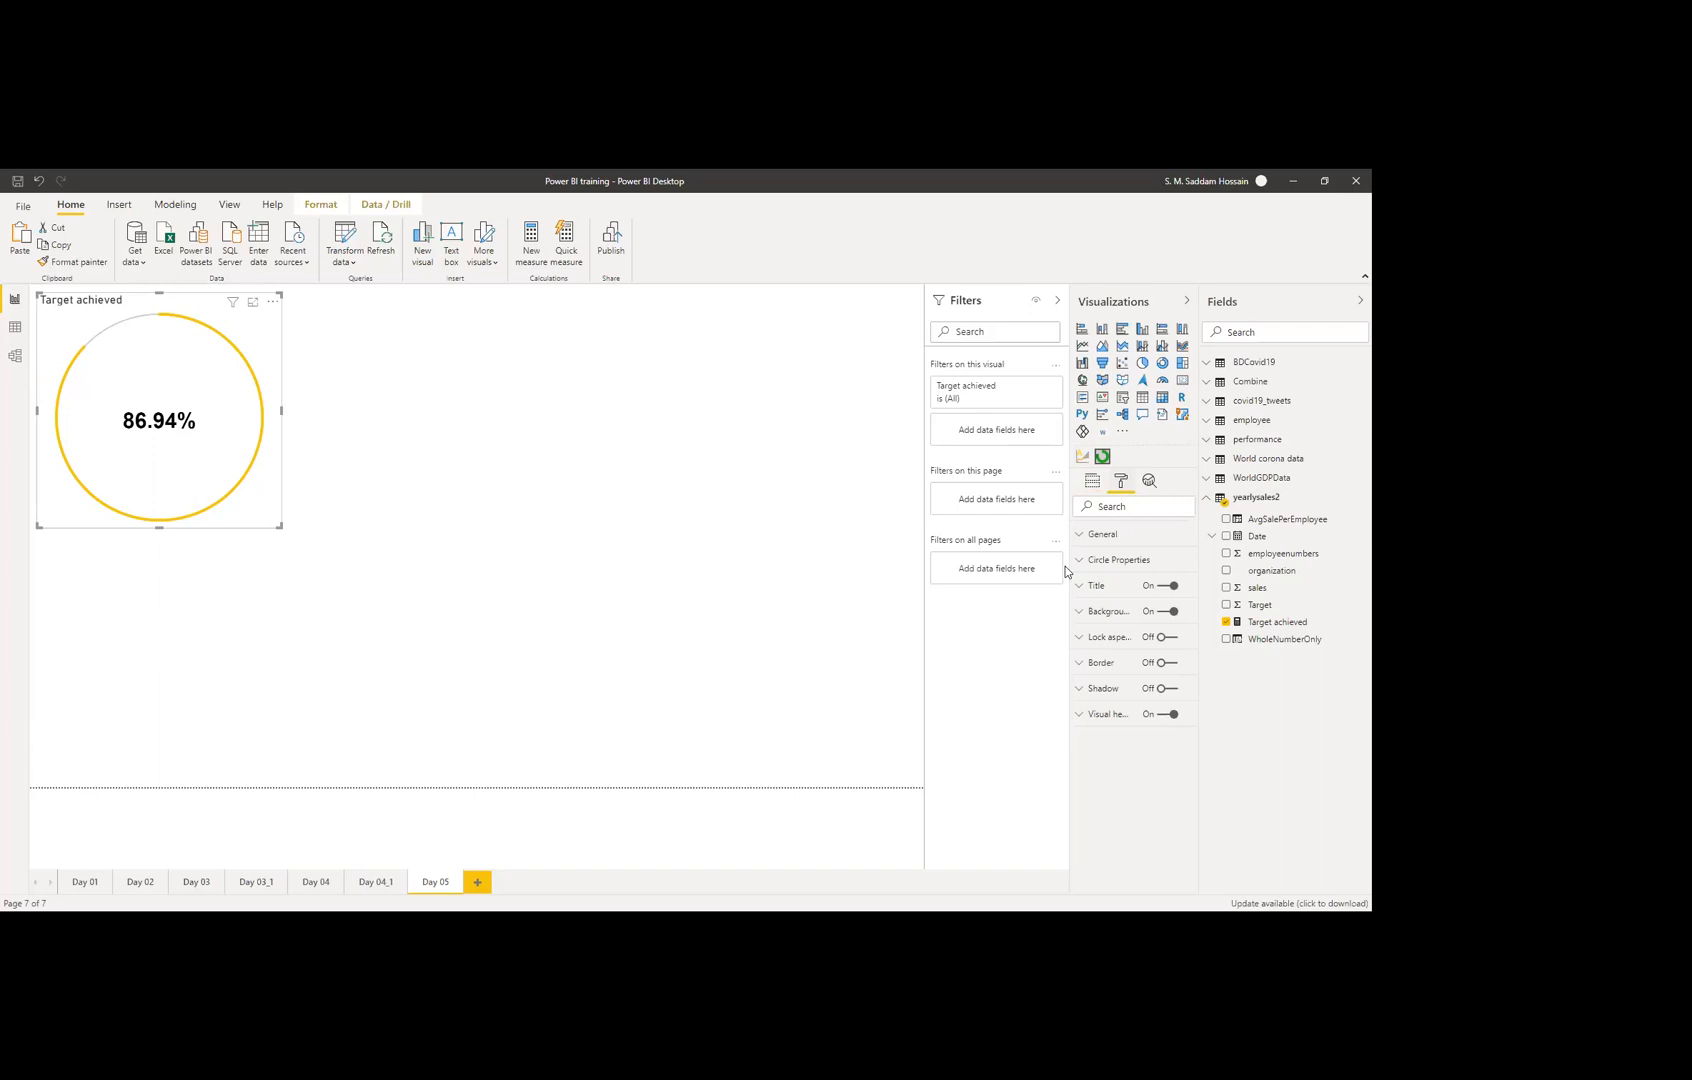
pyautogui.click(1161, 664)
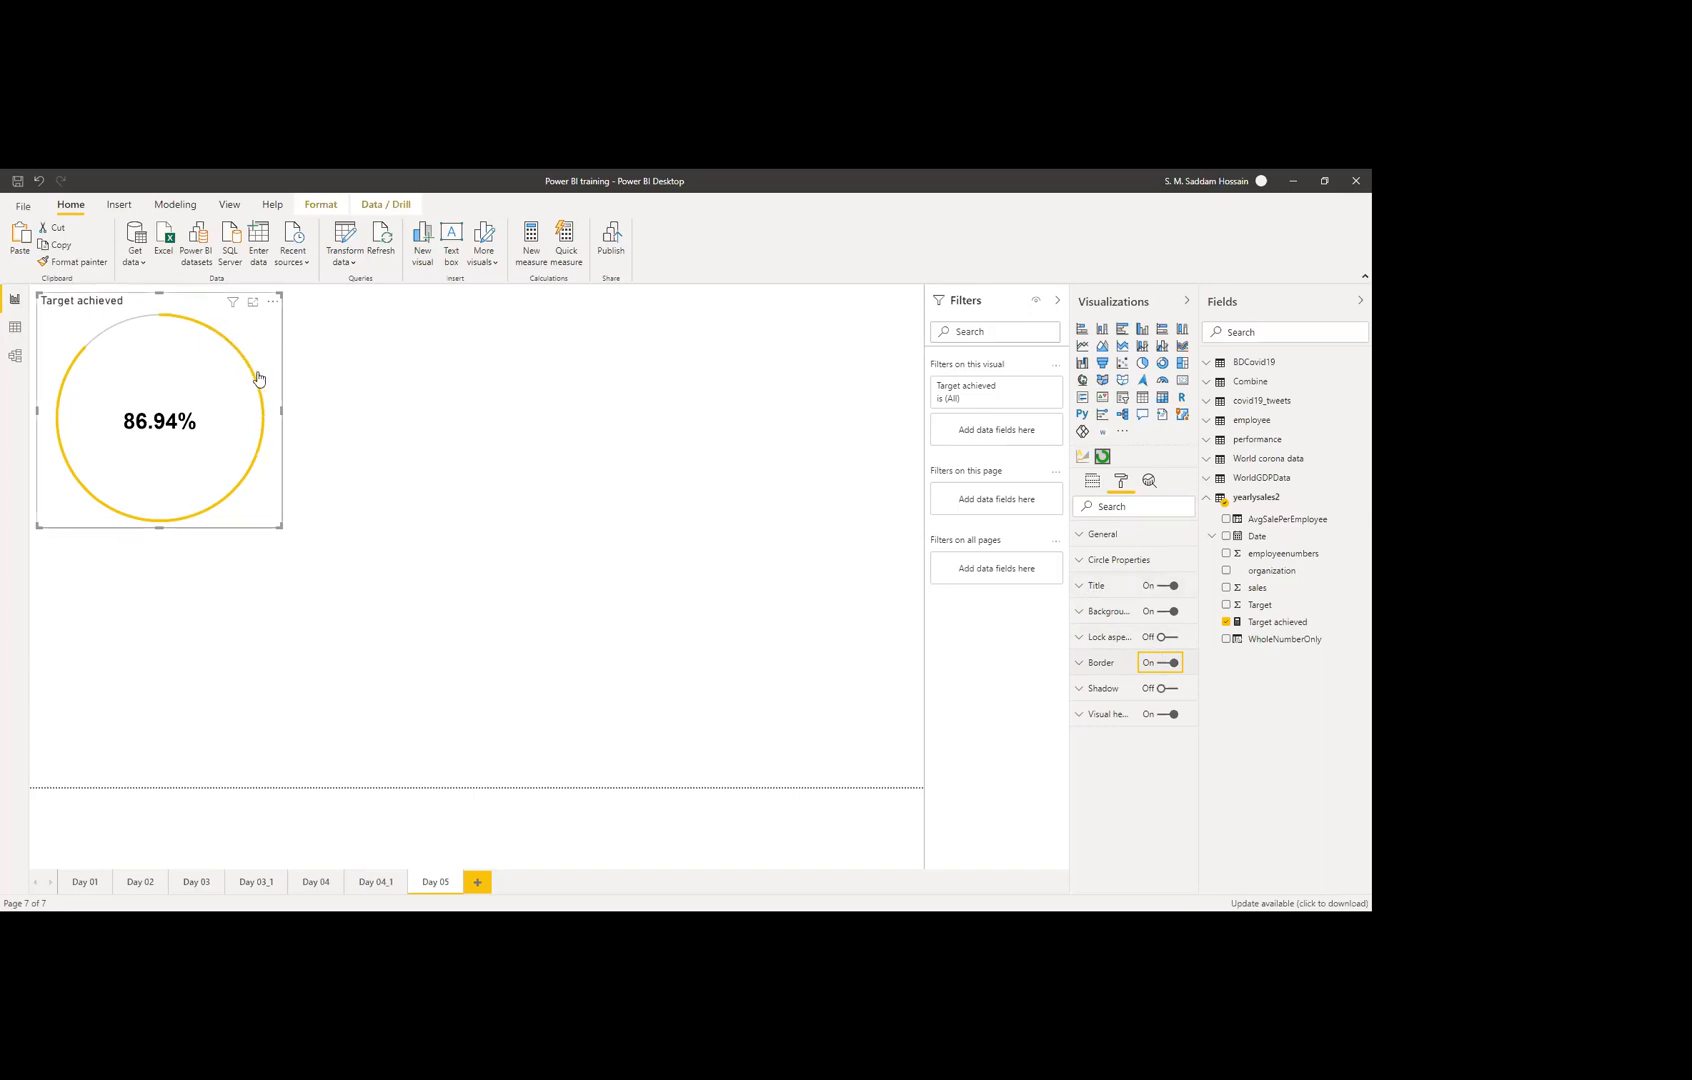
pyautogui.click(1100, 558)
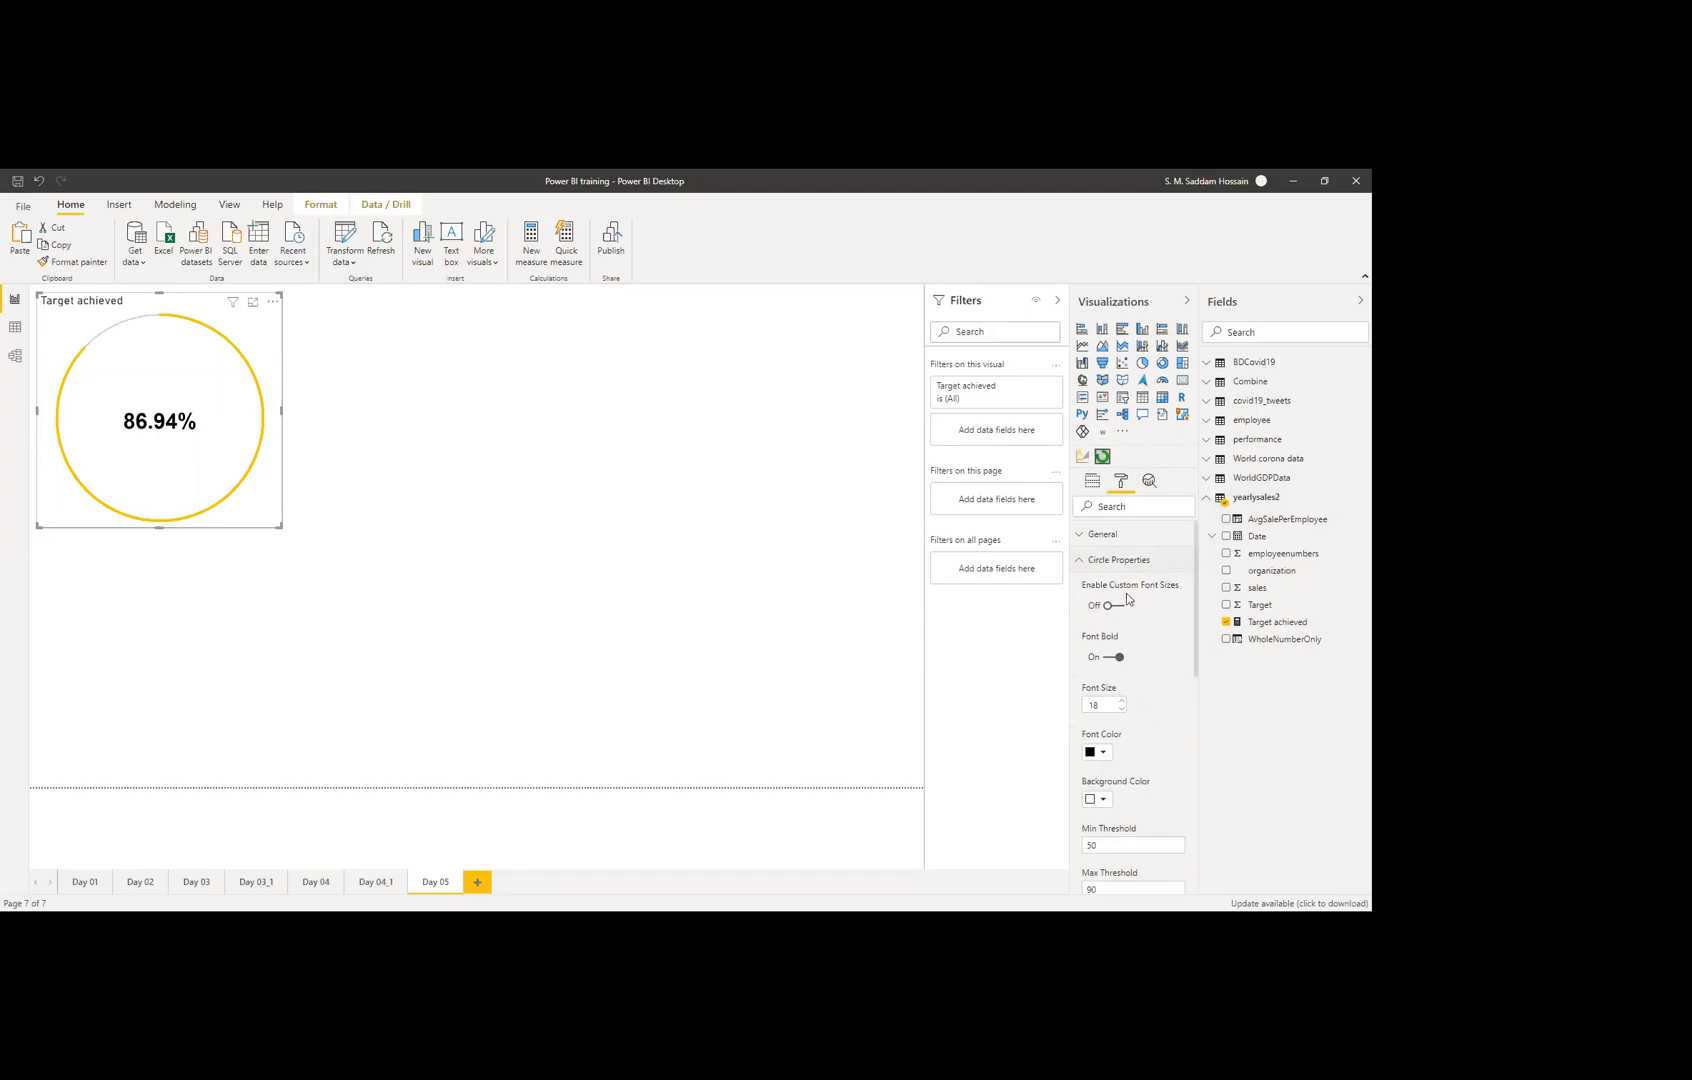
pyautogui.click(1114, 606)
pyautogui.click(1116, 607)
pyautogui.scroll(-1, 1139, 645)
pyautogui.click(1116, 589)
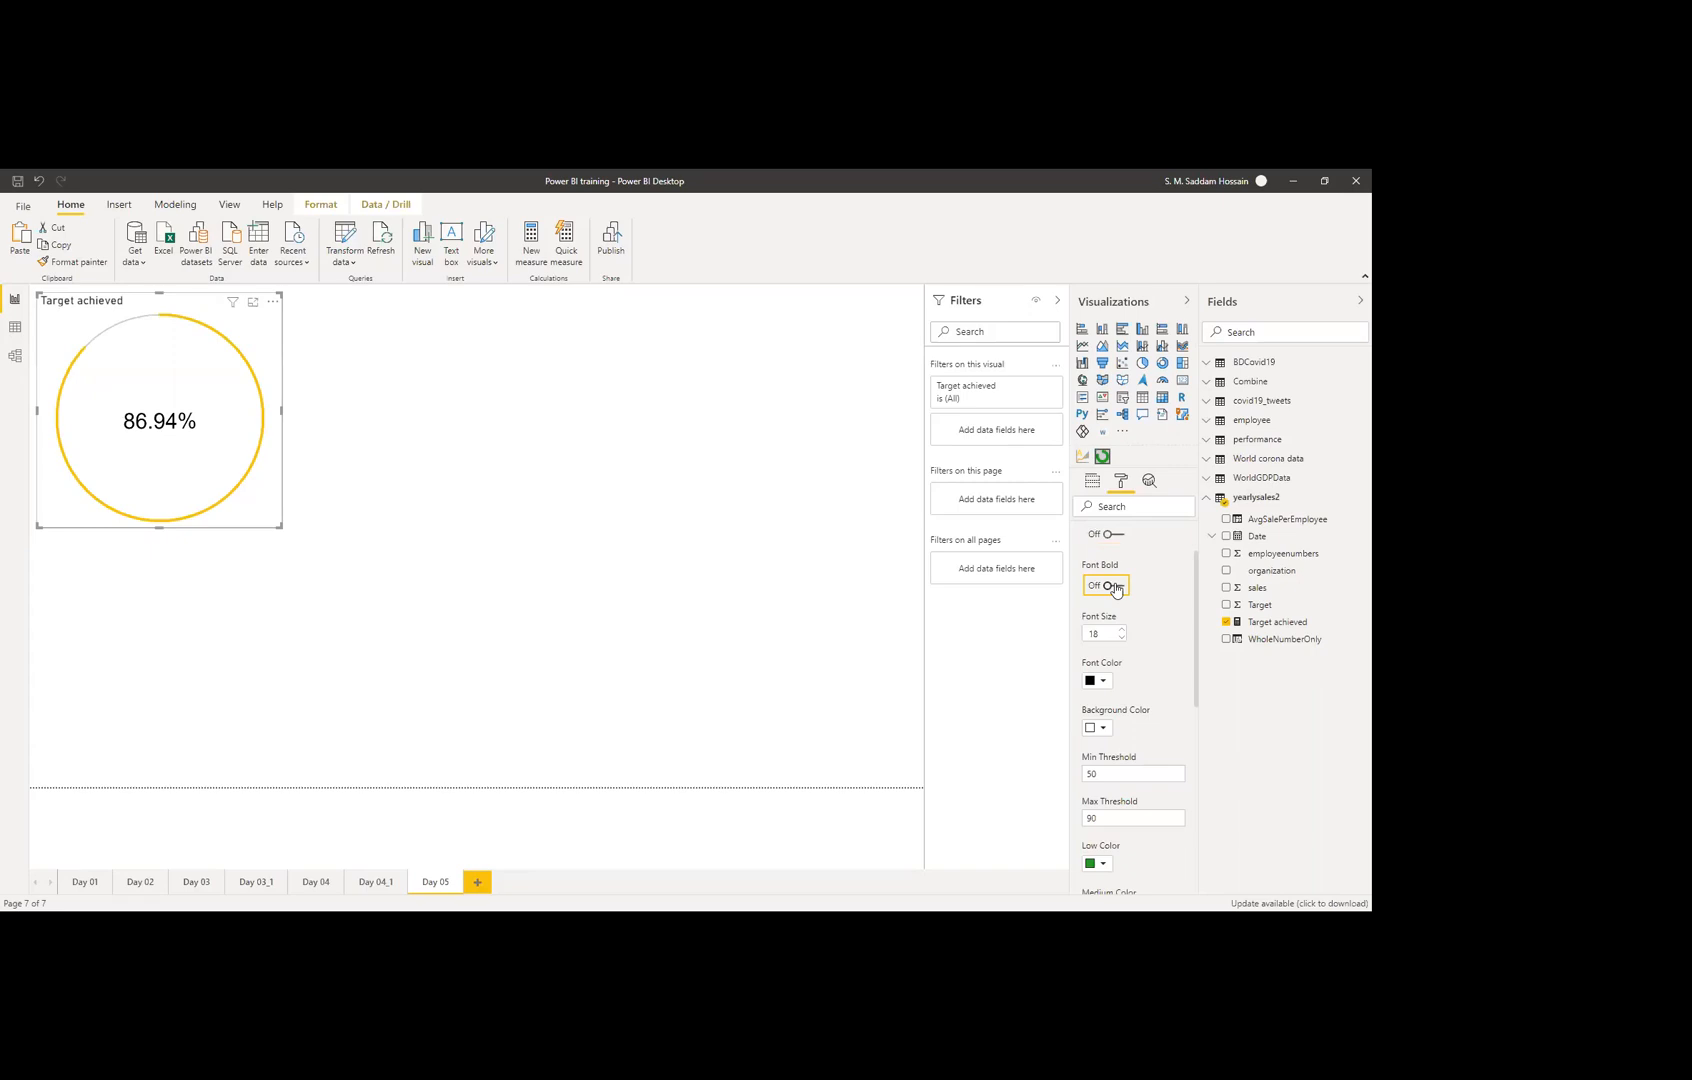
pyautogui.click(1116, 589)
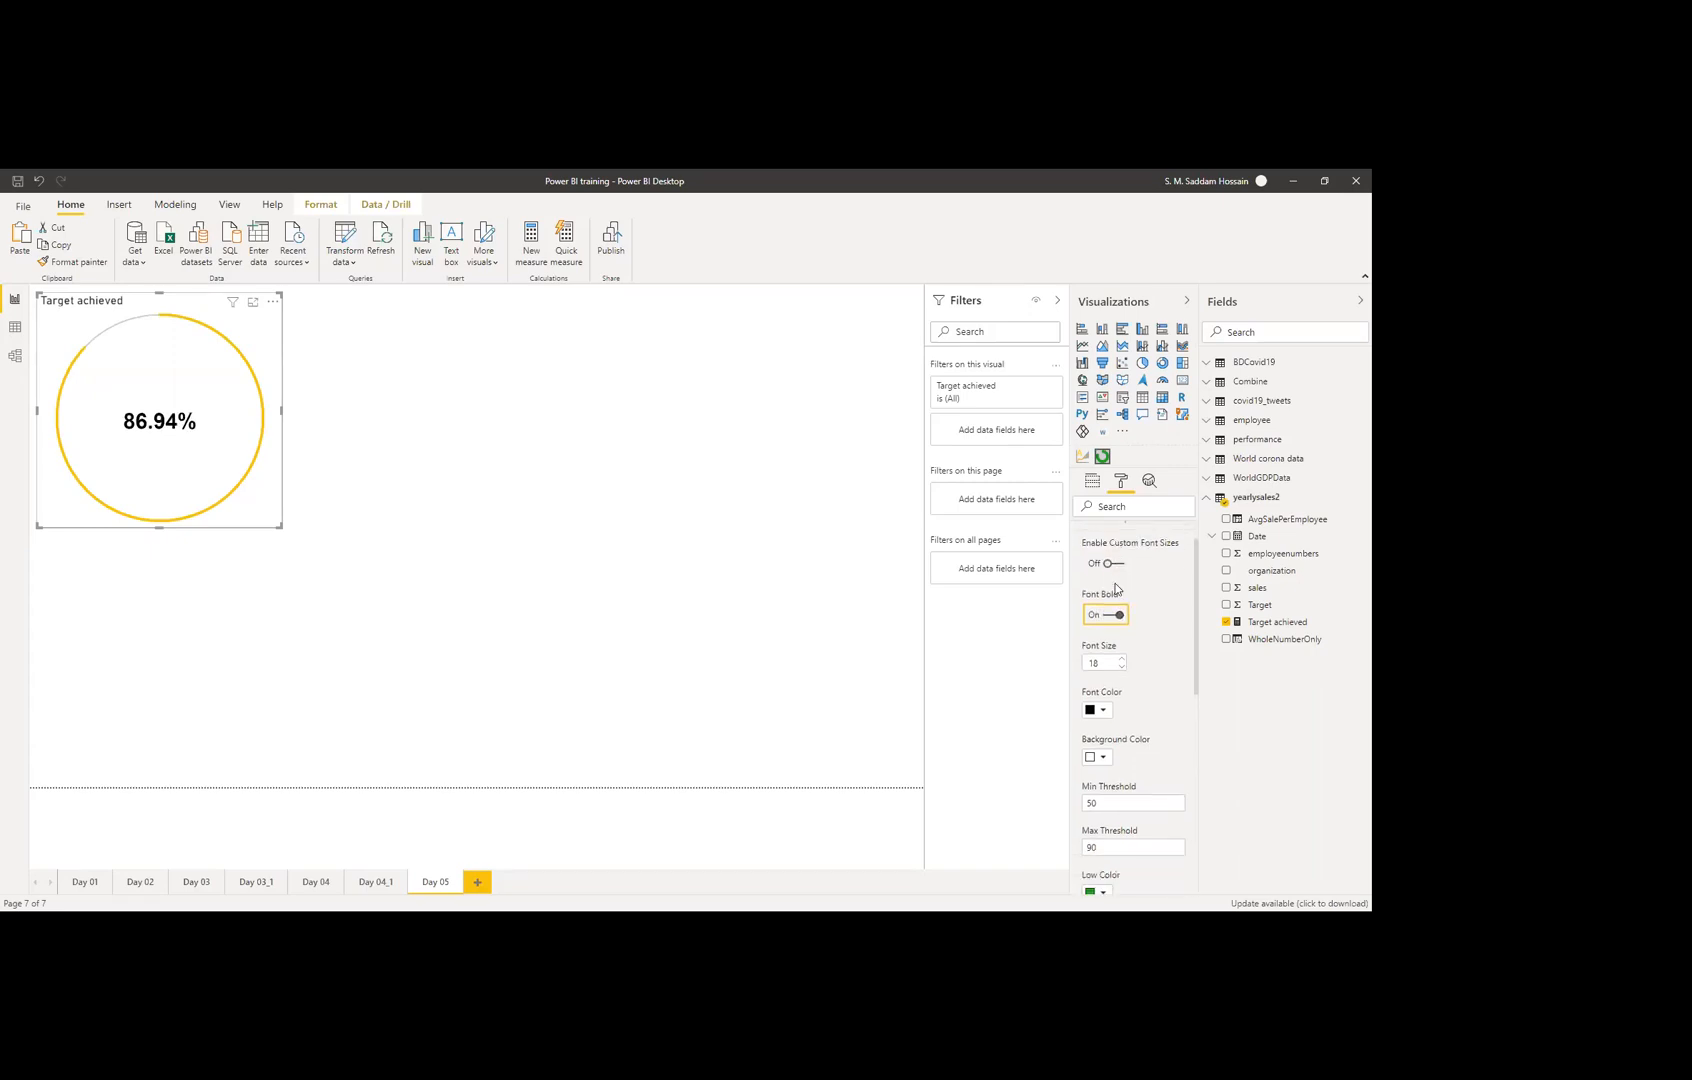
# Step: Set the 86.94% label's font colour to grey
pyautogui.click(1097, 688)
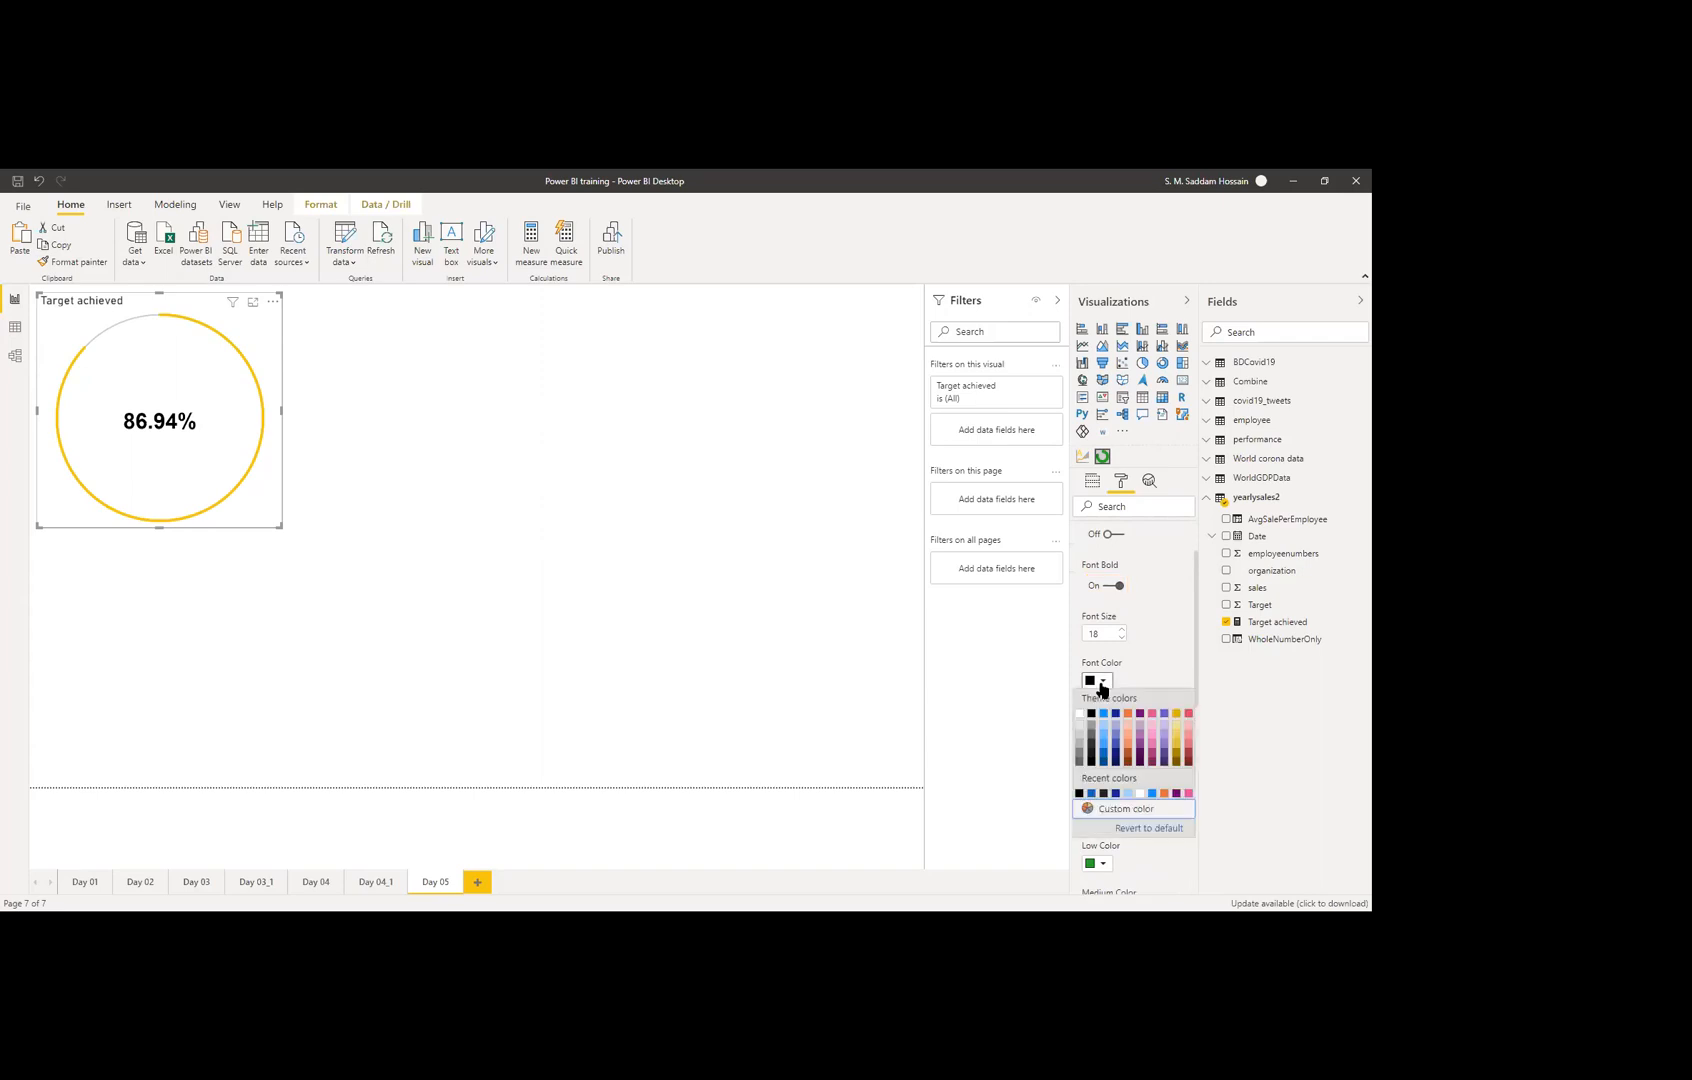
pyautogui.click(1091, 732)
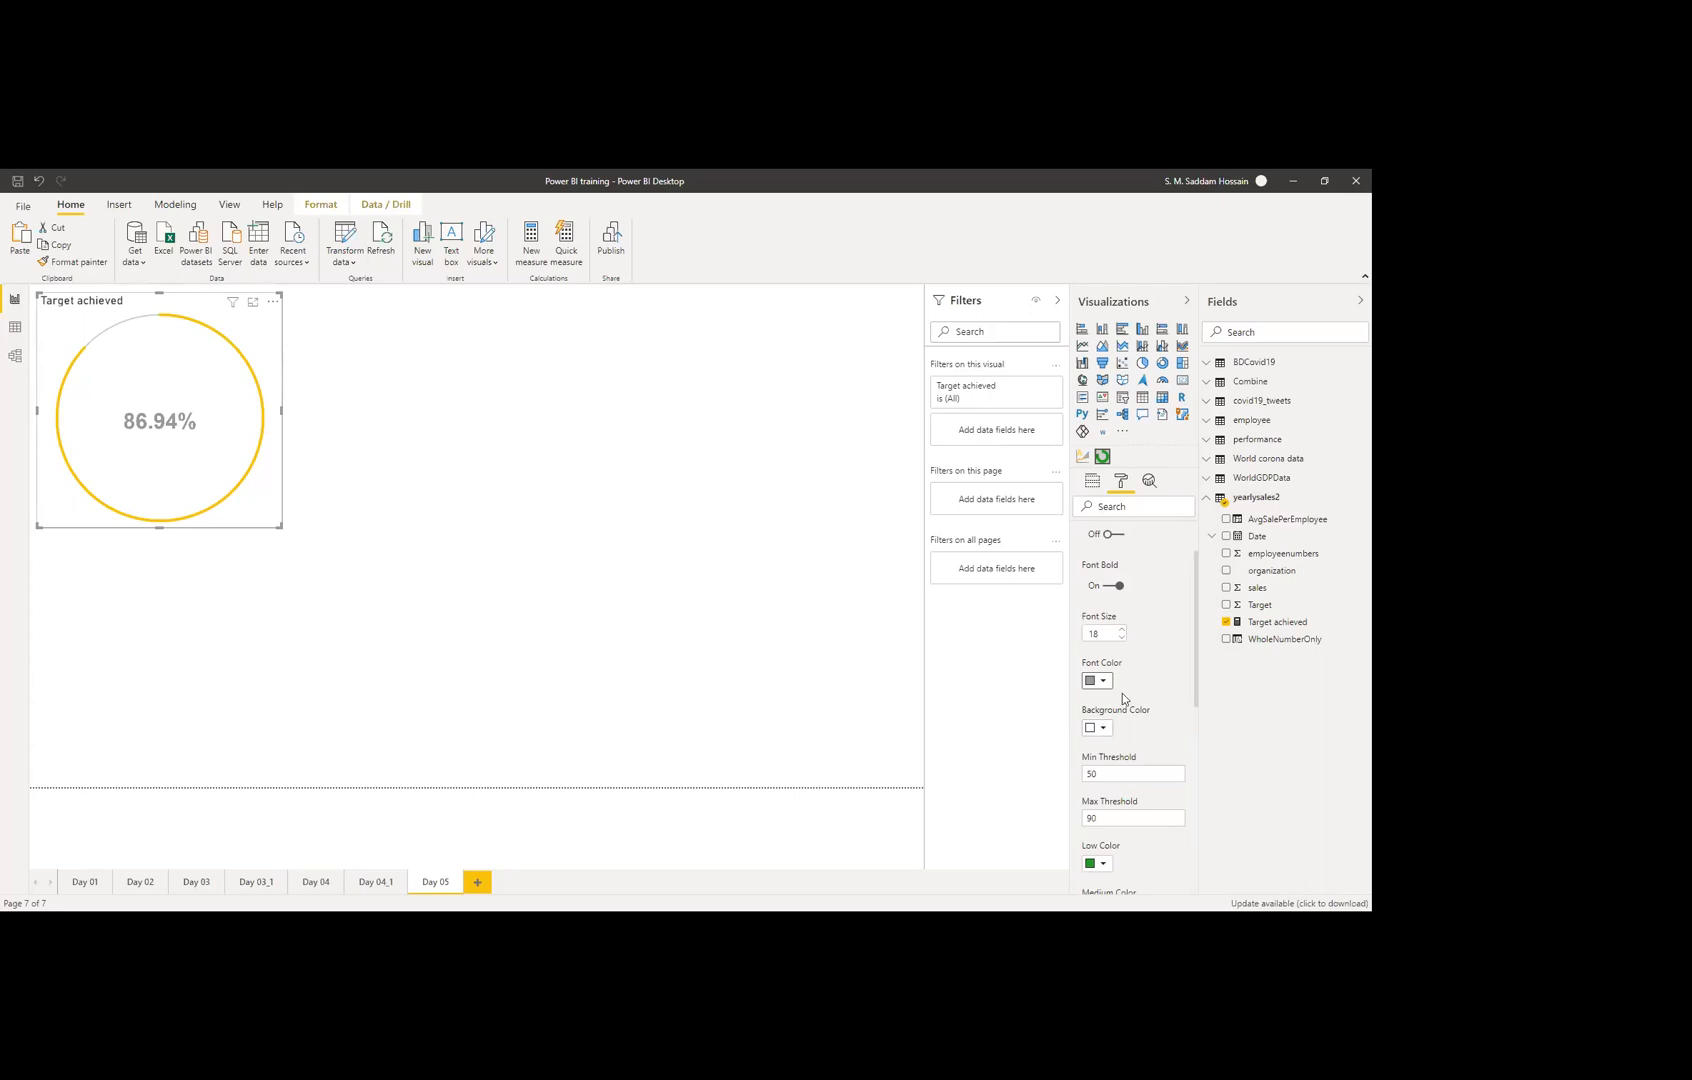
pyautogui.scroll(-1, 1143, 650)
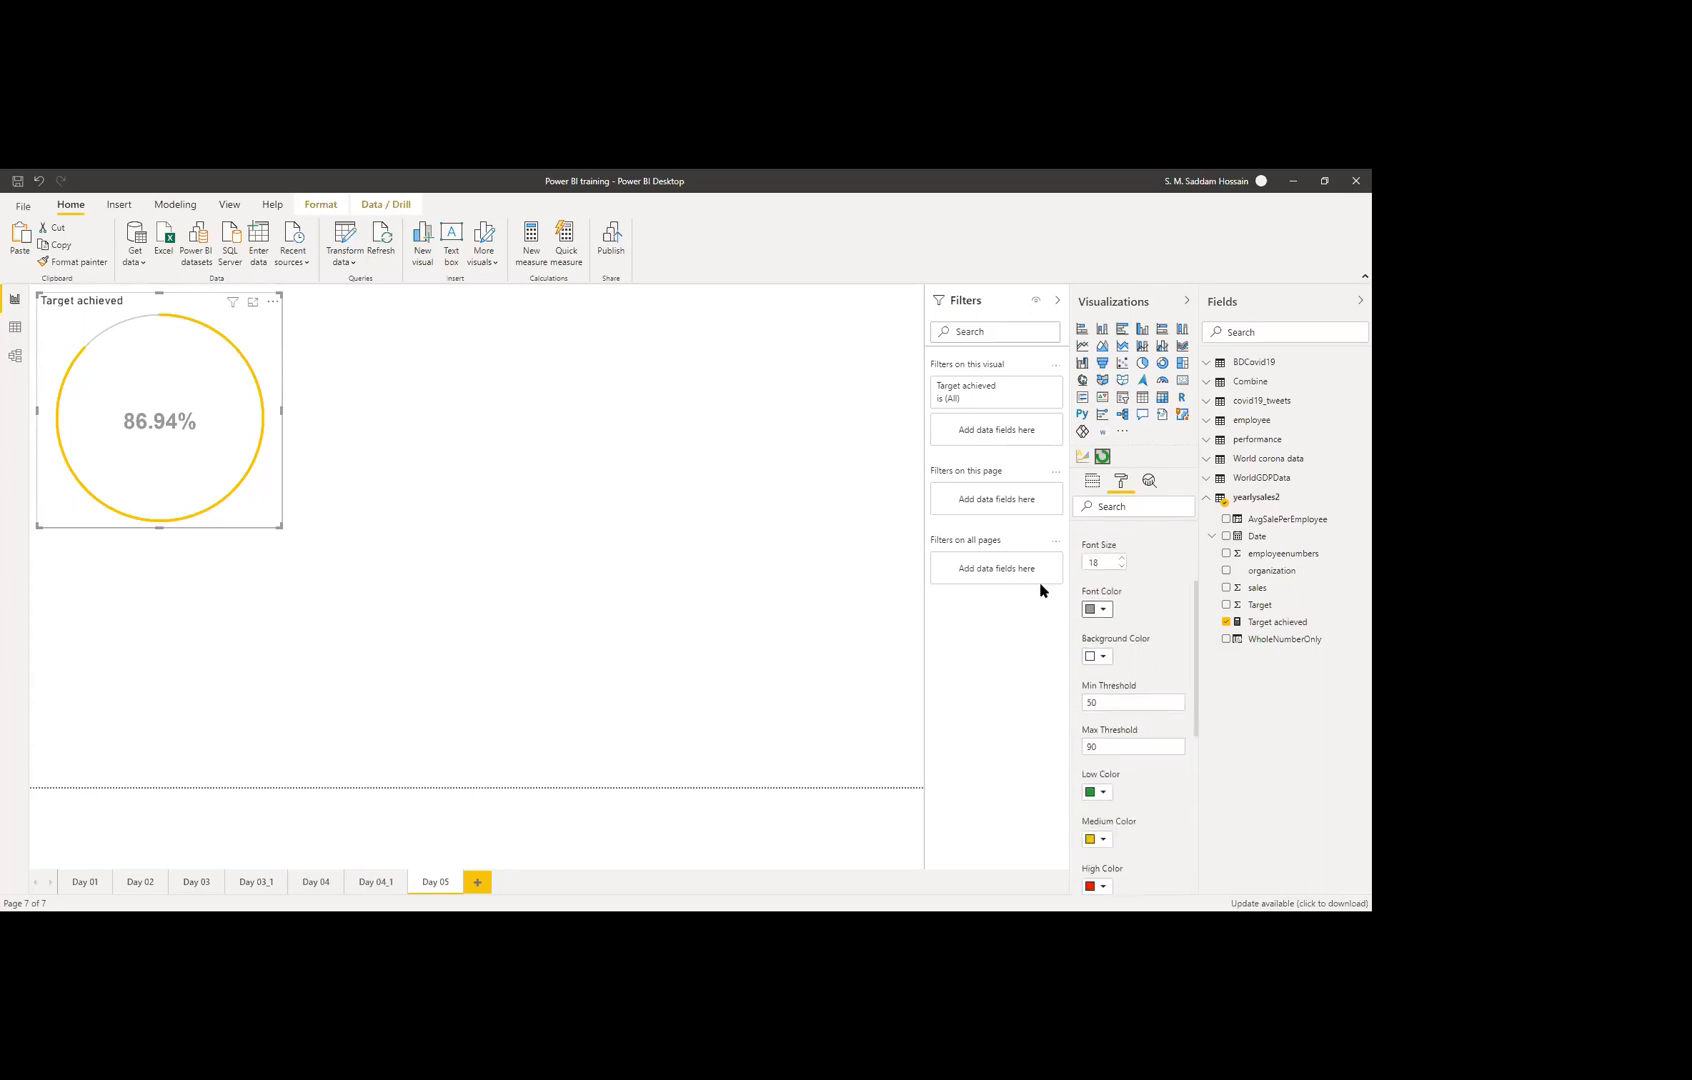
pyautogui.scroll(-1, 1126, 641)
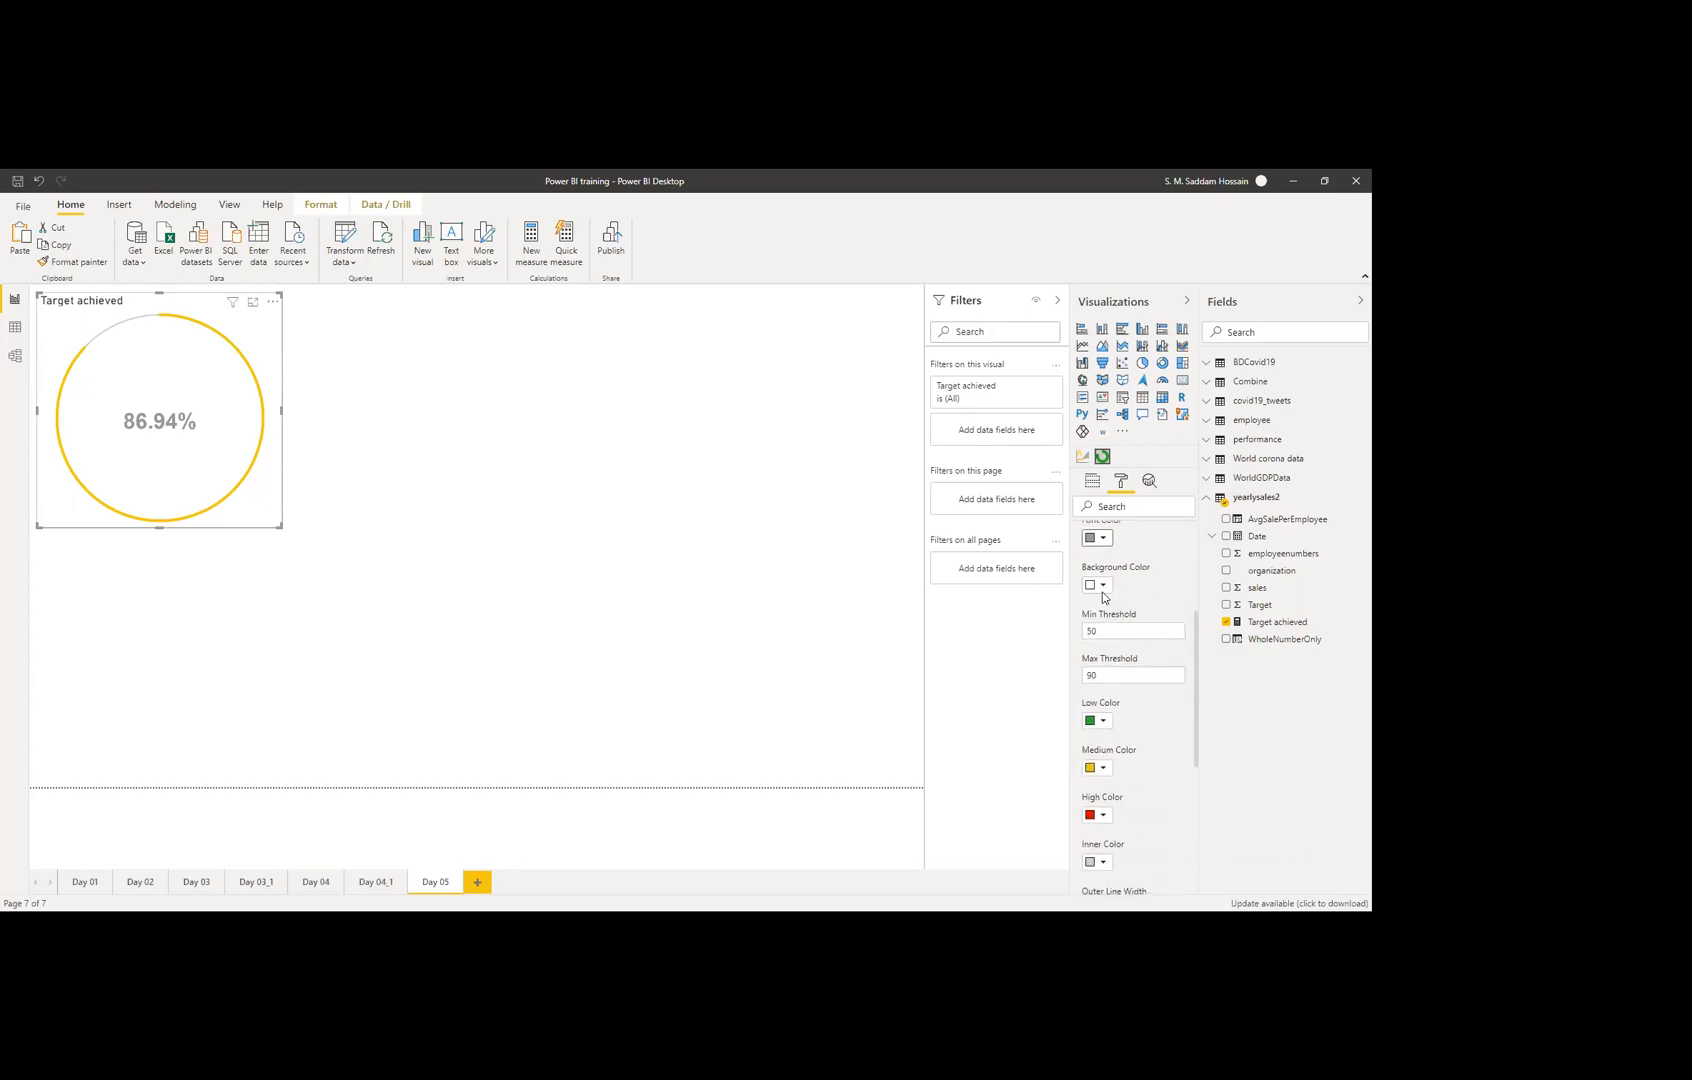
# Step: Try a light blue background, then revert the visual's background to default white
pyautogui.click(1102, 587)
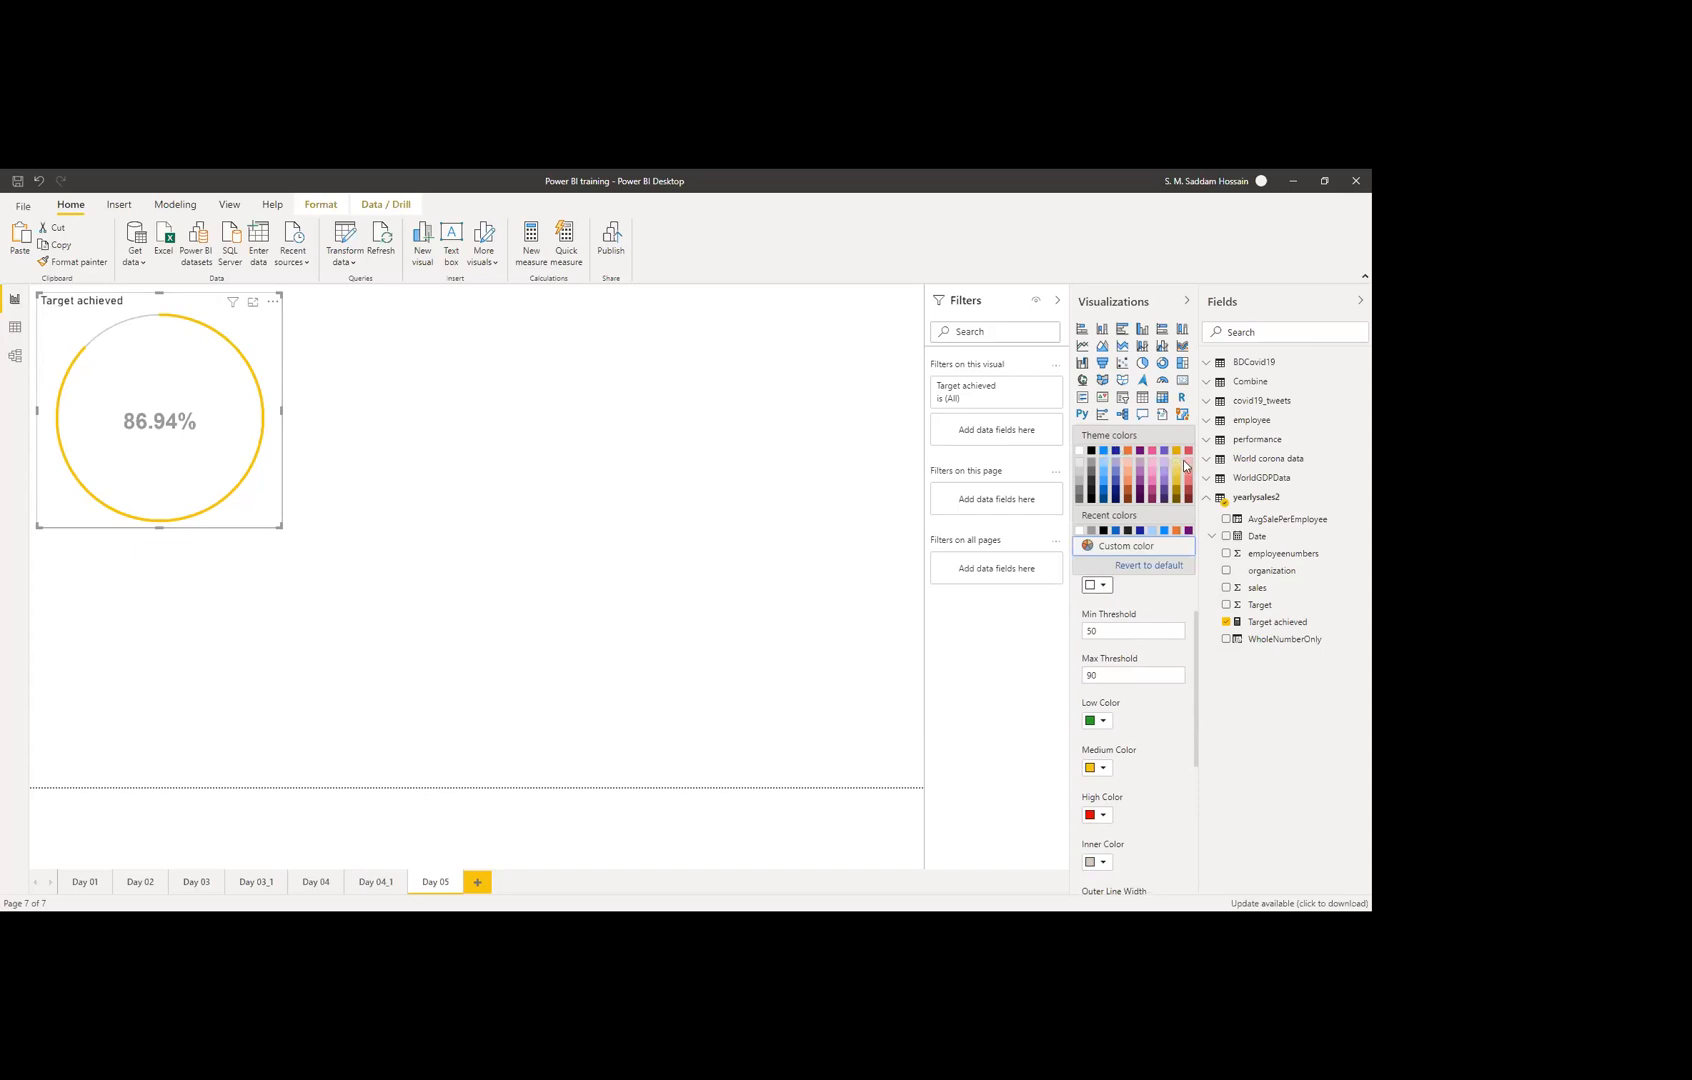
pyautogui.click(1103, 466)
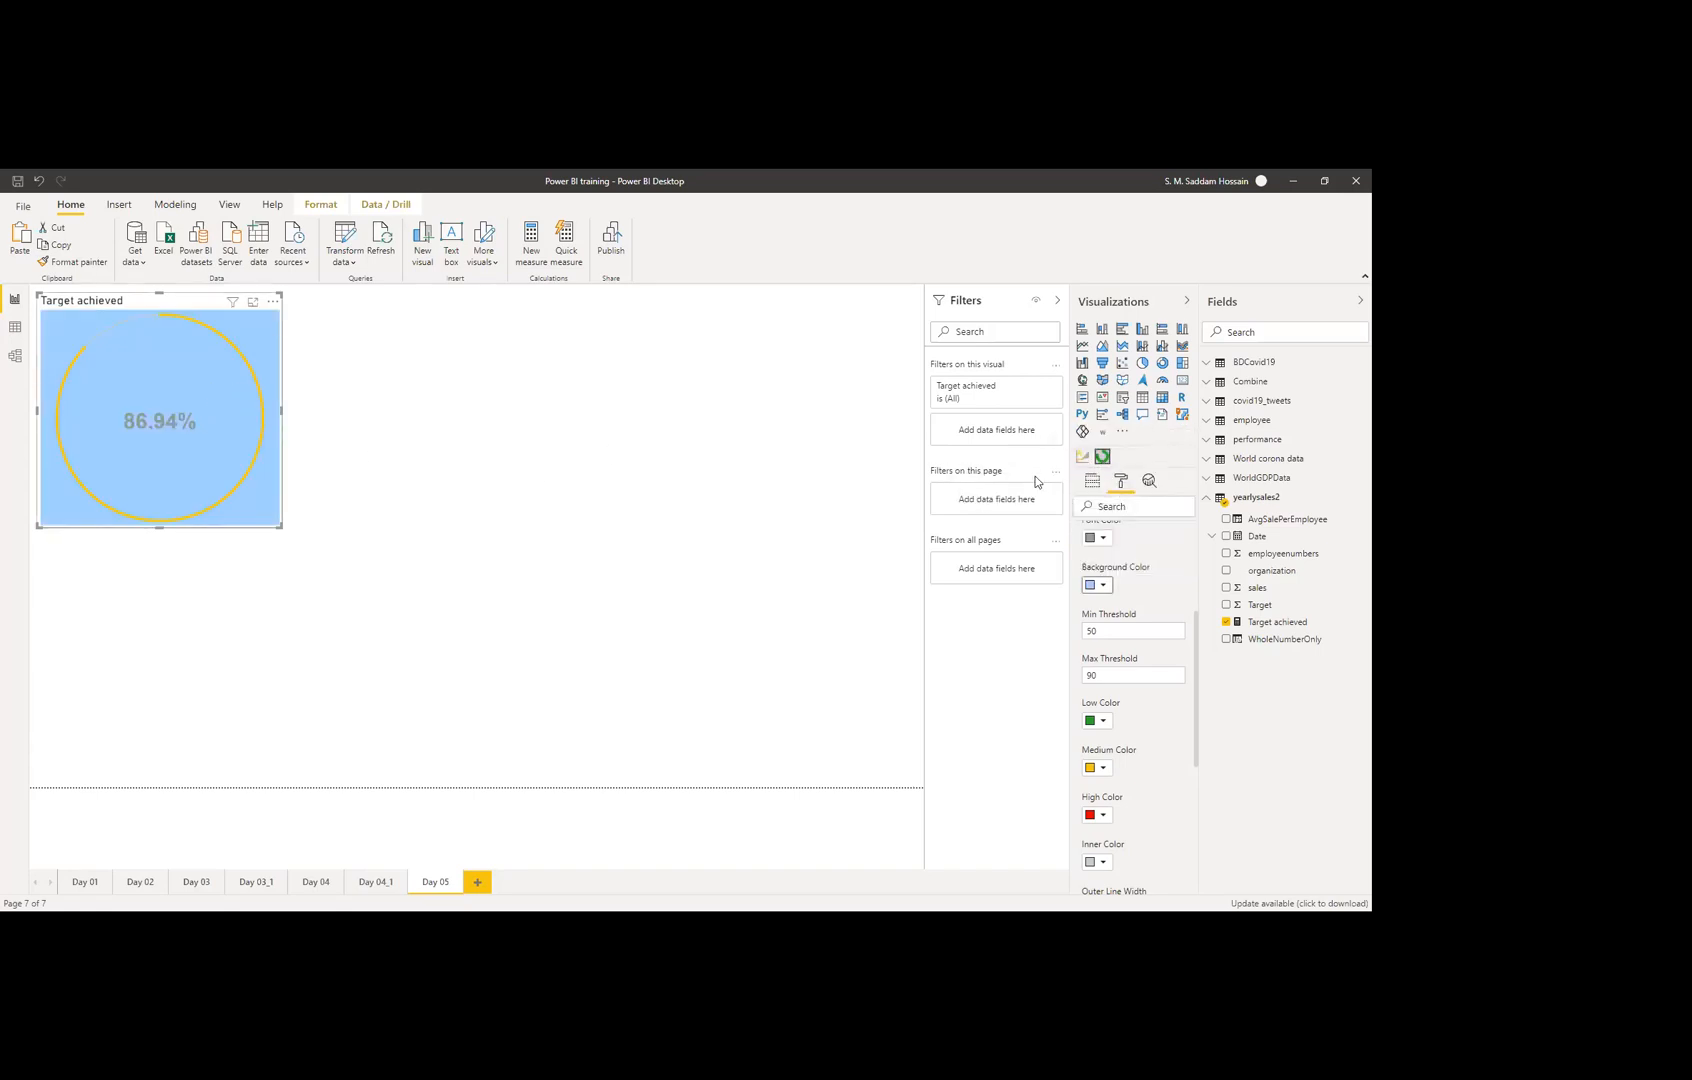
pyautogui.click(1104, 586)
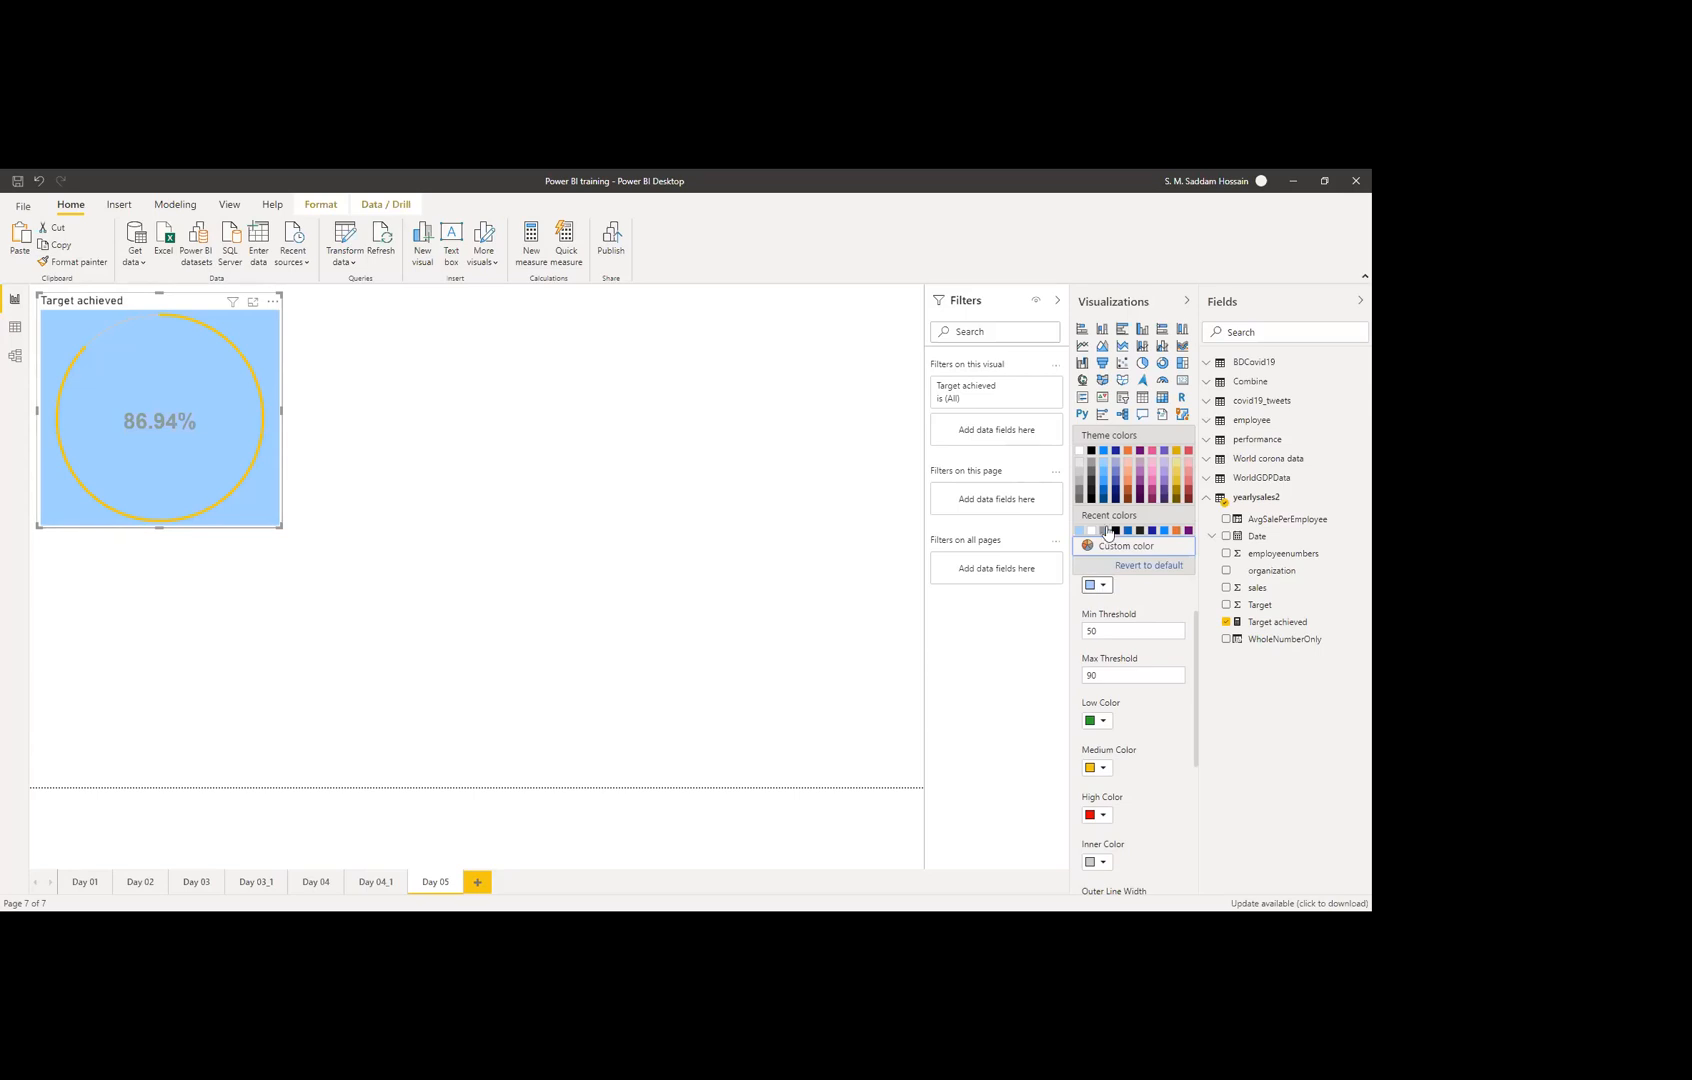
pyautogui.click(1115, 469)
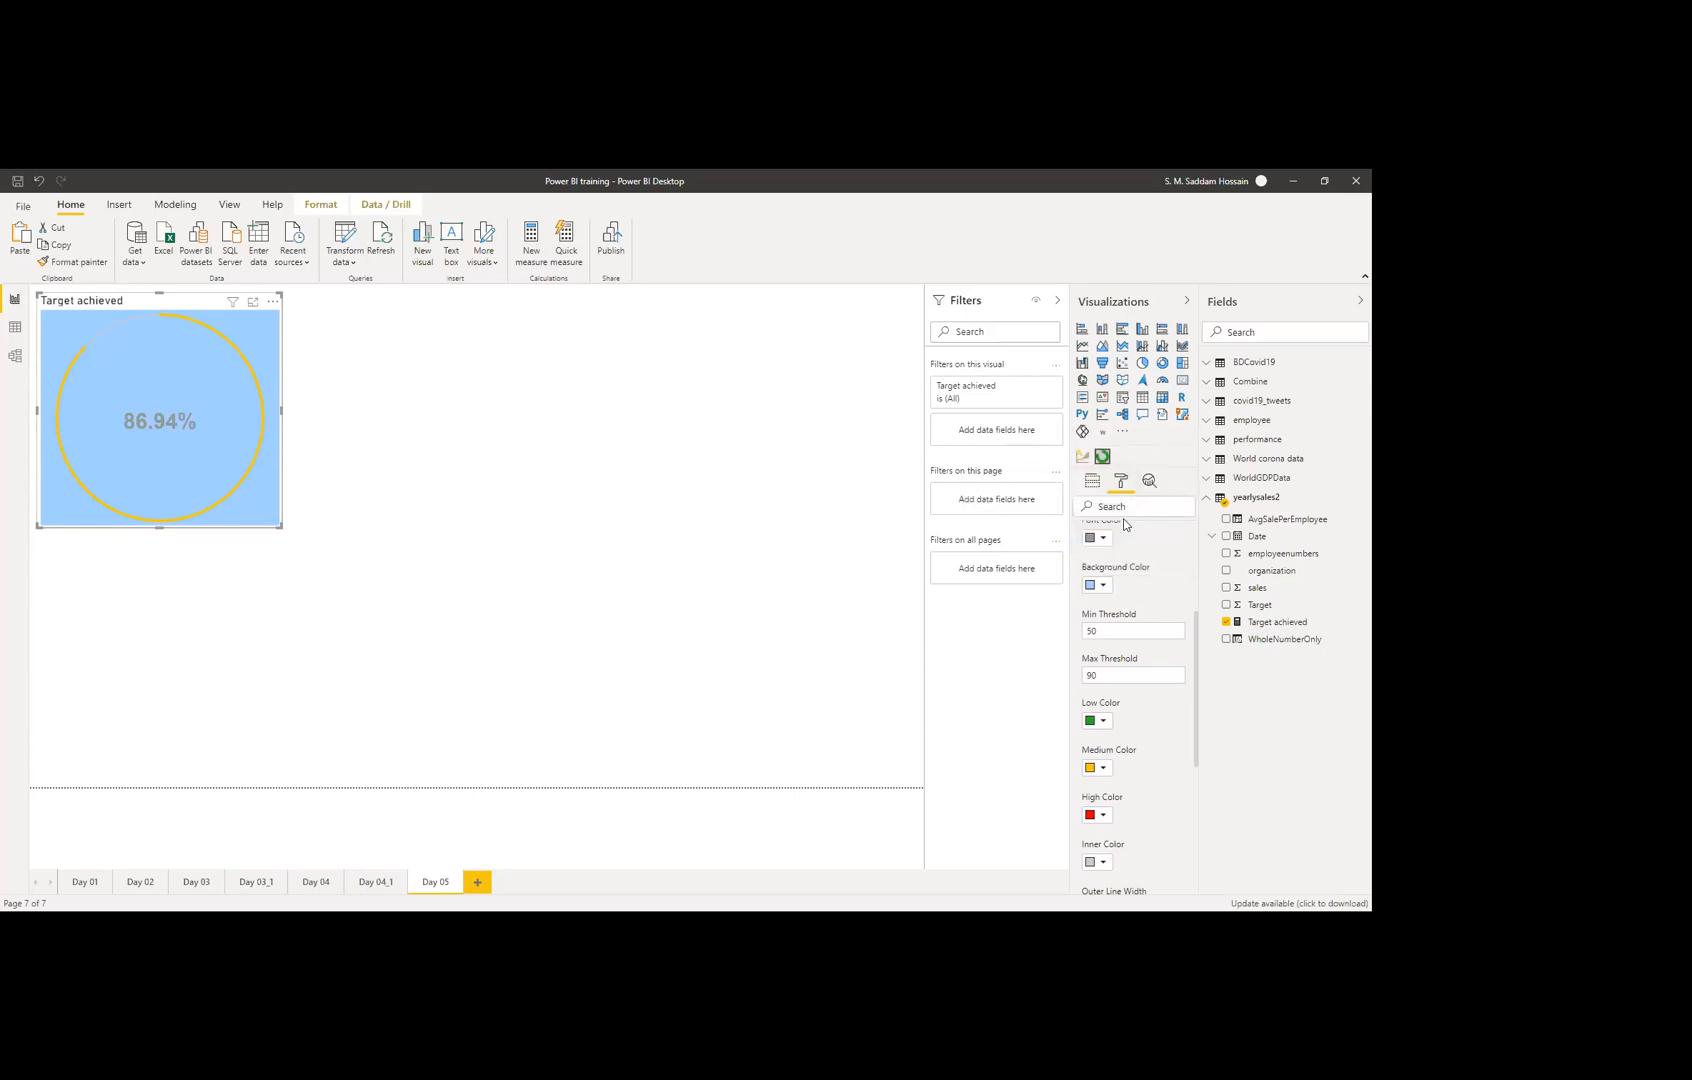
pyautogui.click(1104, 588)
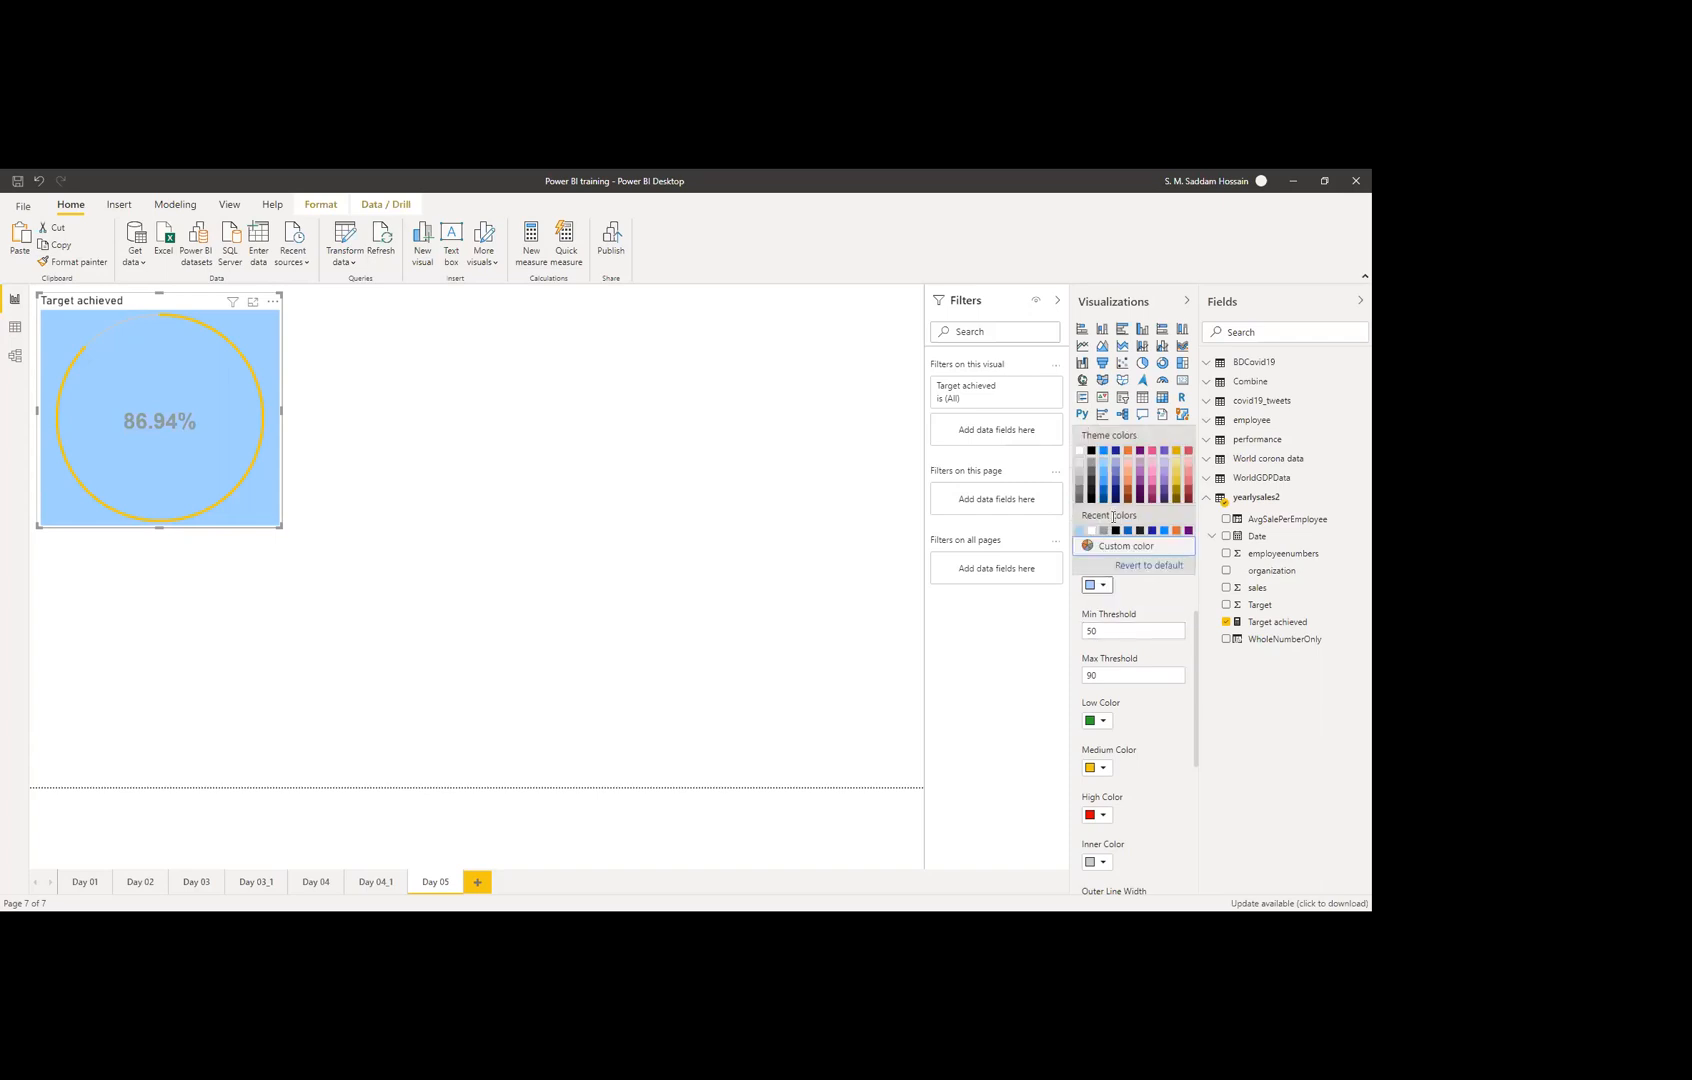
pyautogui.click(1143, 562)
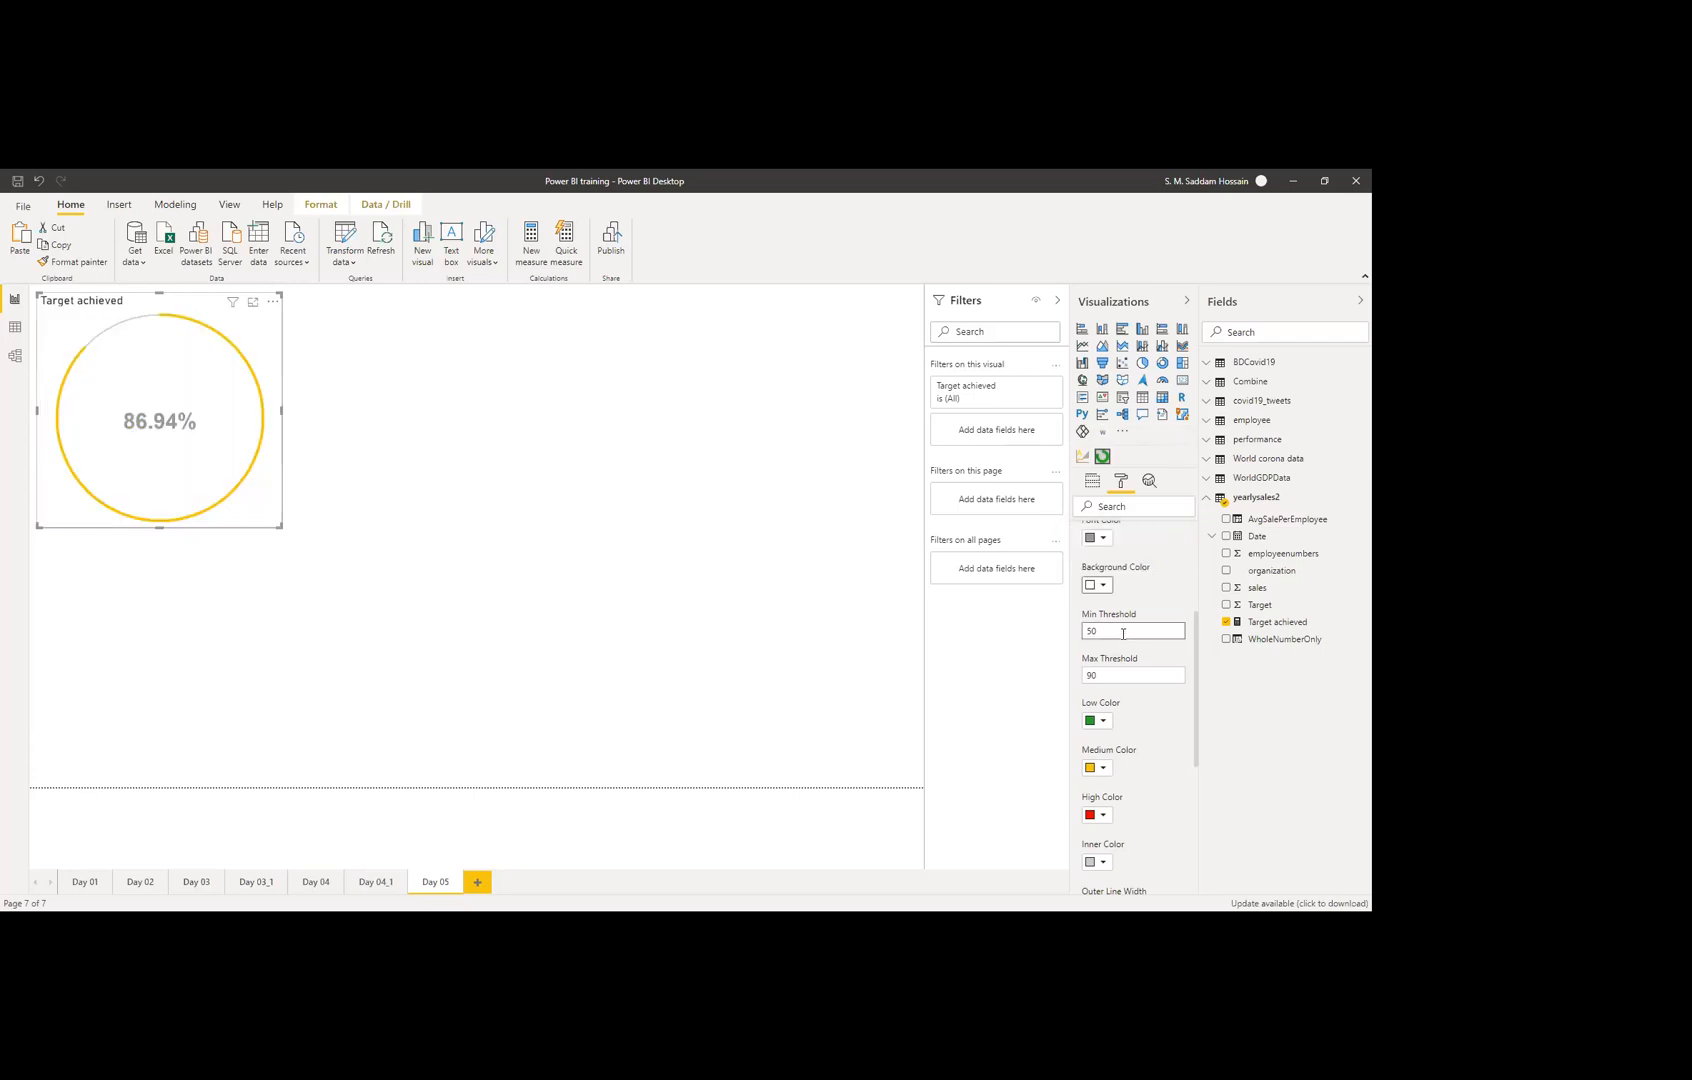
# Step: Change the Max Threshold from 90 to 80, keeping Min Threshold at 50
pyautogui.scroll(-1, 1133, 711)
pyautogui.scroll(1, 1133, 711)
pyautogui.click(1091, 630)
pyautogui.click(1096, 670)
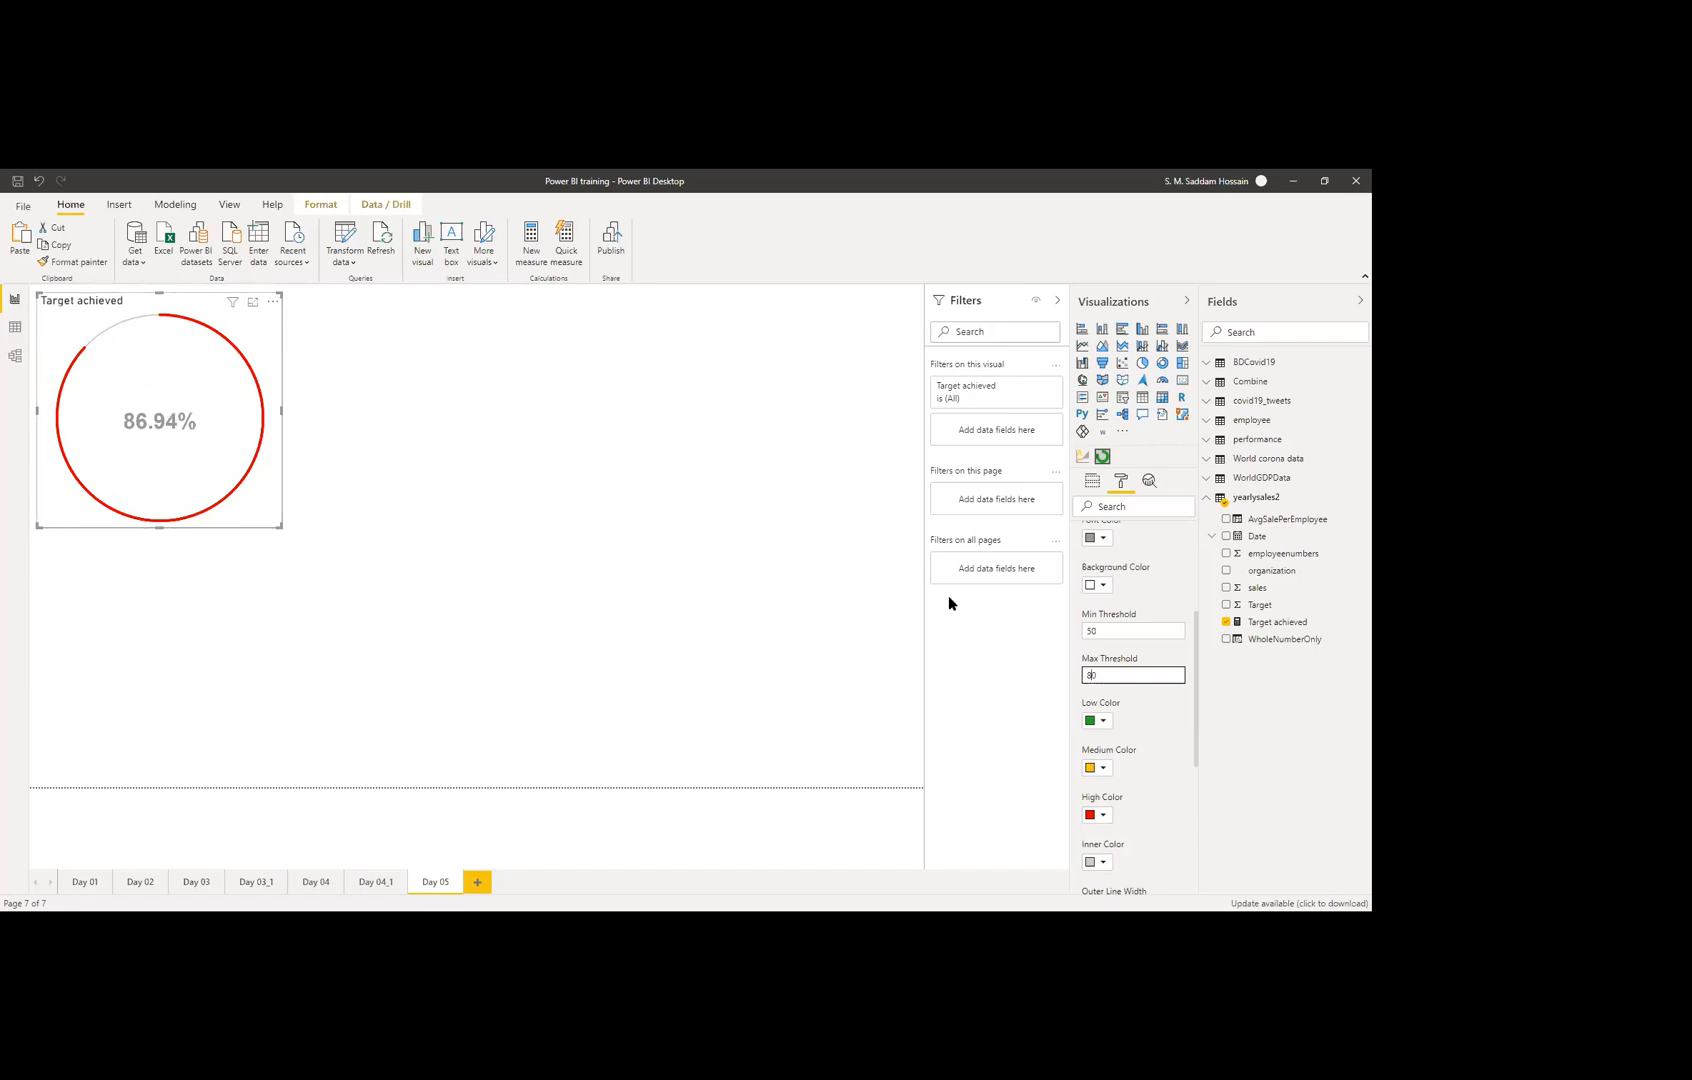
# Step: Set Low Color to red and High Color to green, turning the ring green
pyautogui.scroll(-1, 1135, 726)
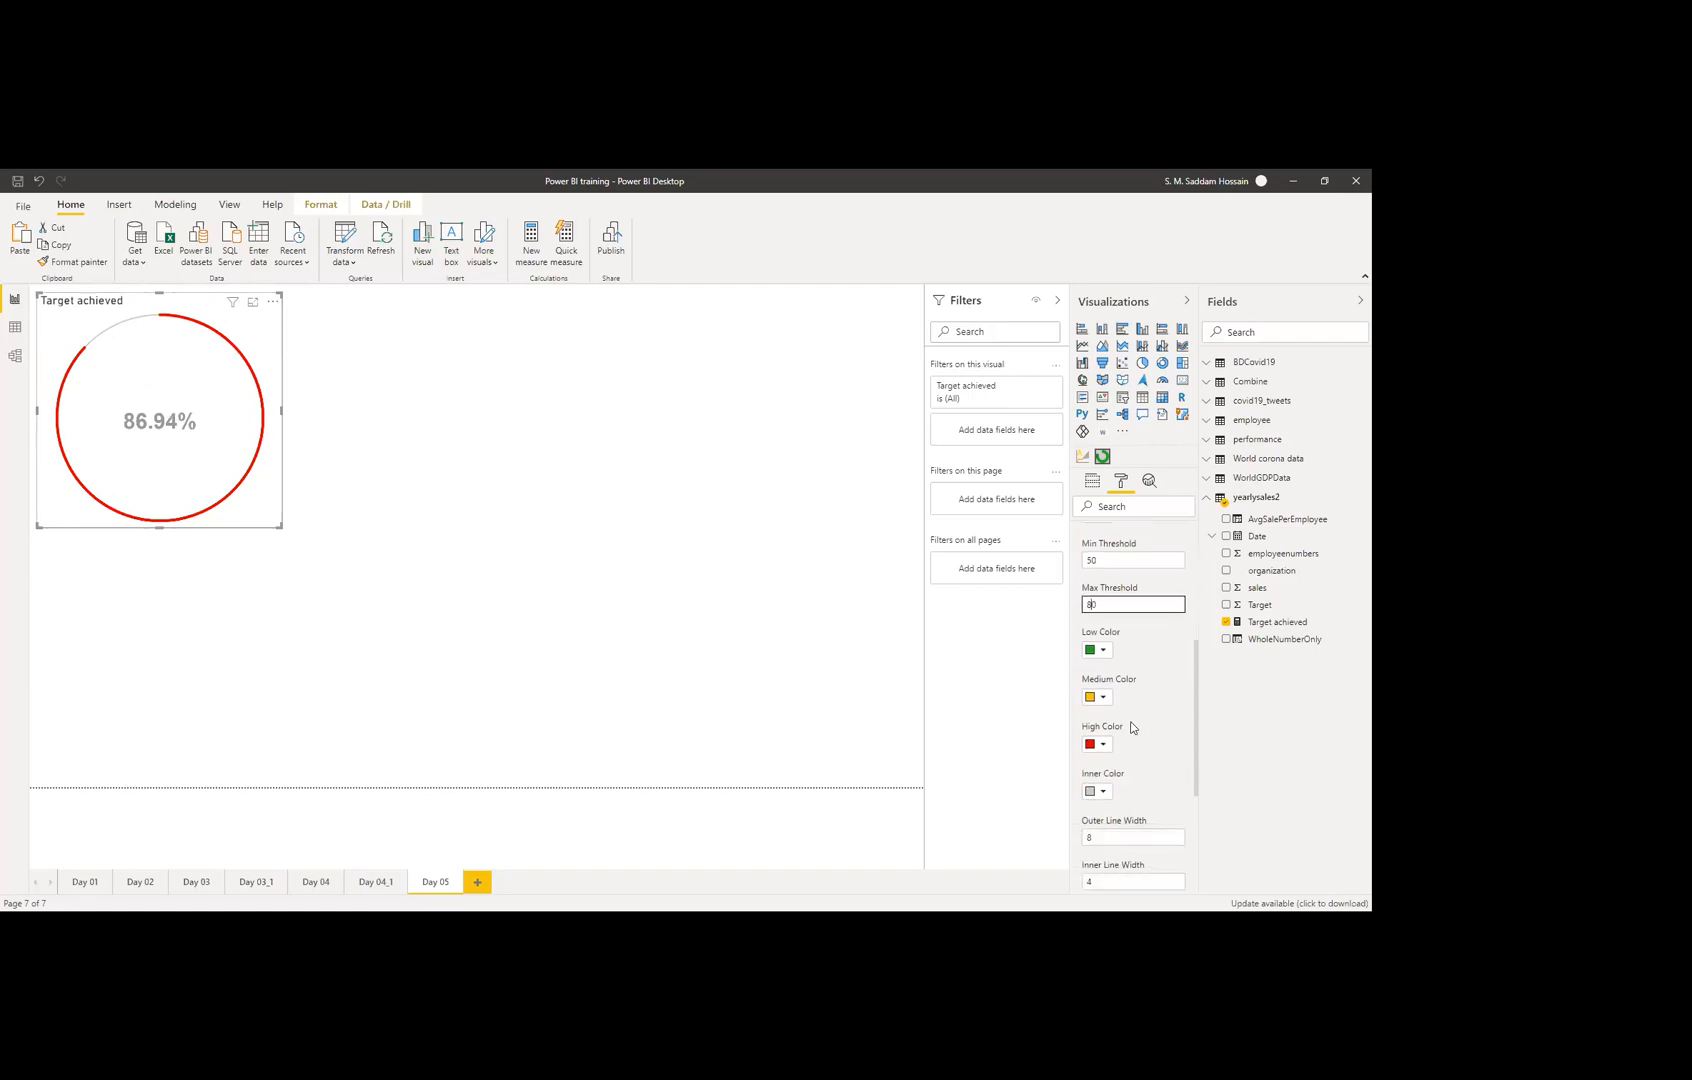
pyautogui.click(1101, 651)
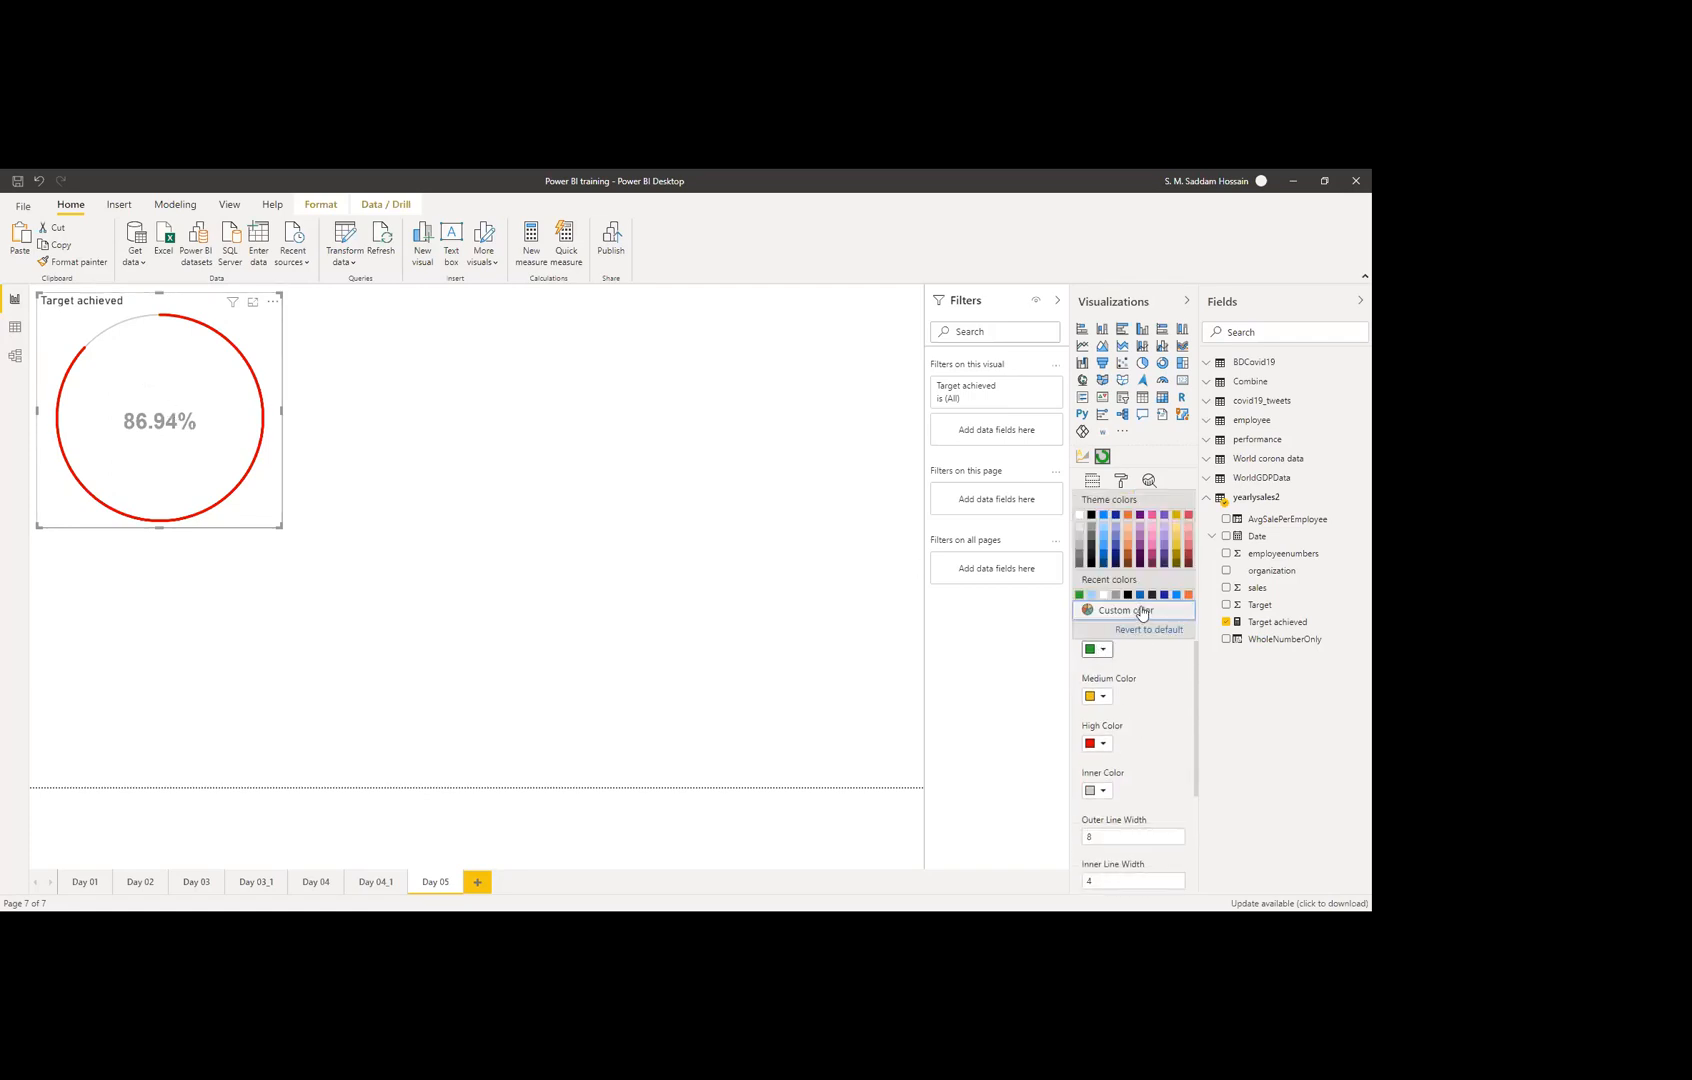
pyautogui.click(1188, 517)
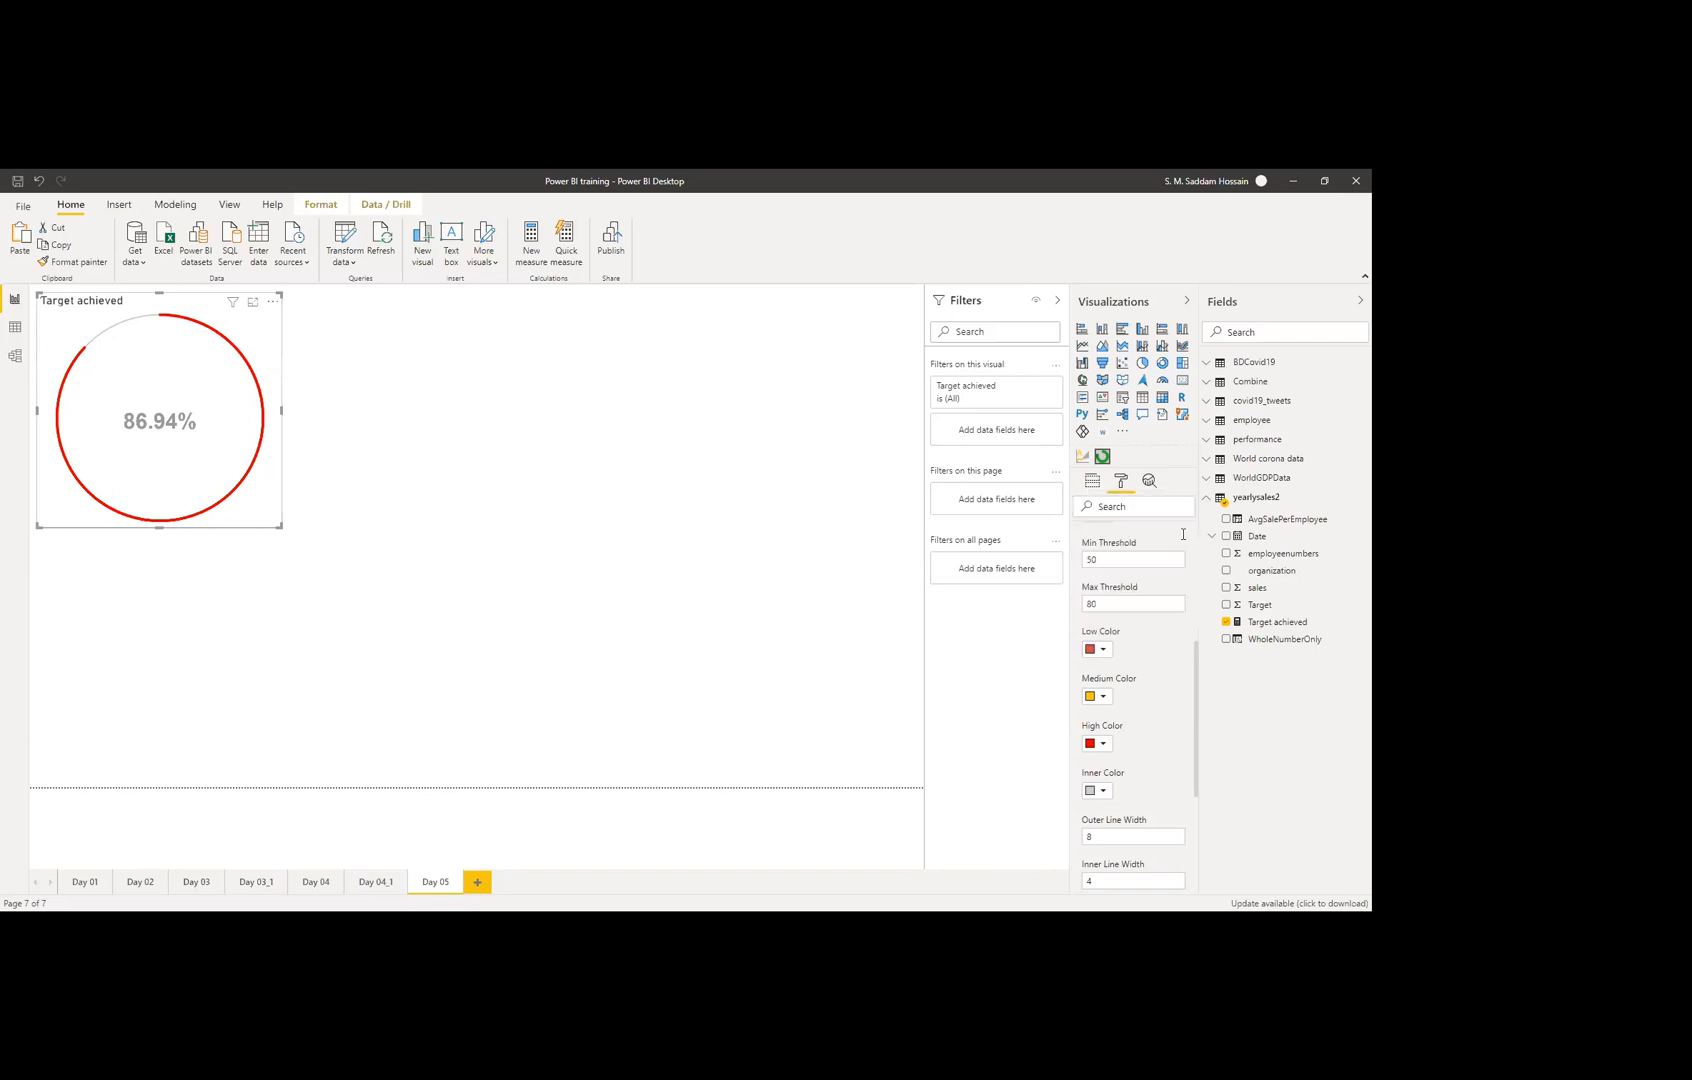
pyautogui.click(1104, 744)
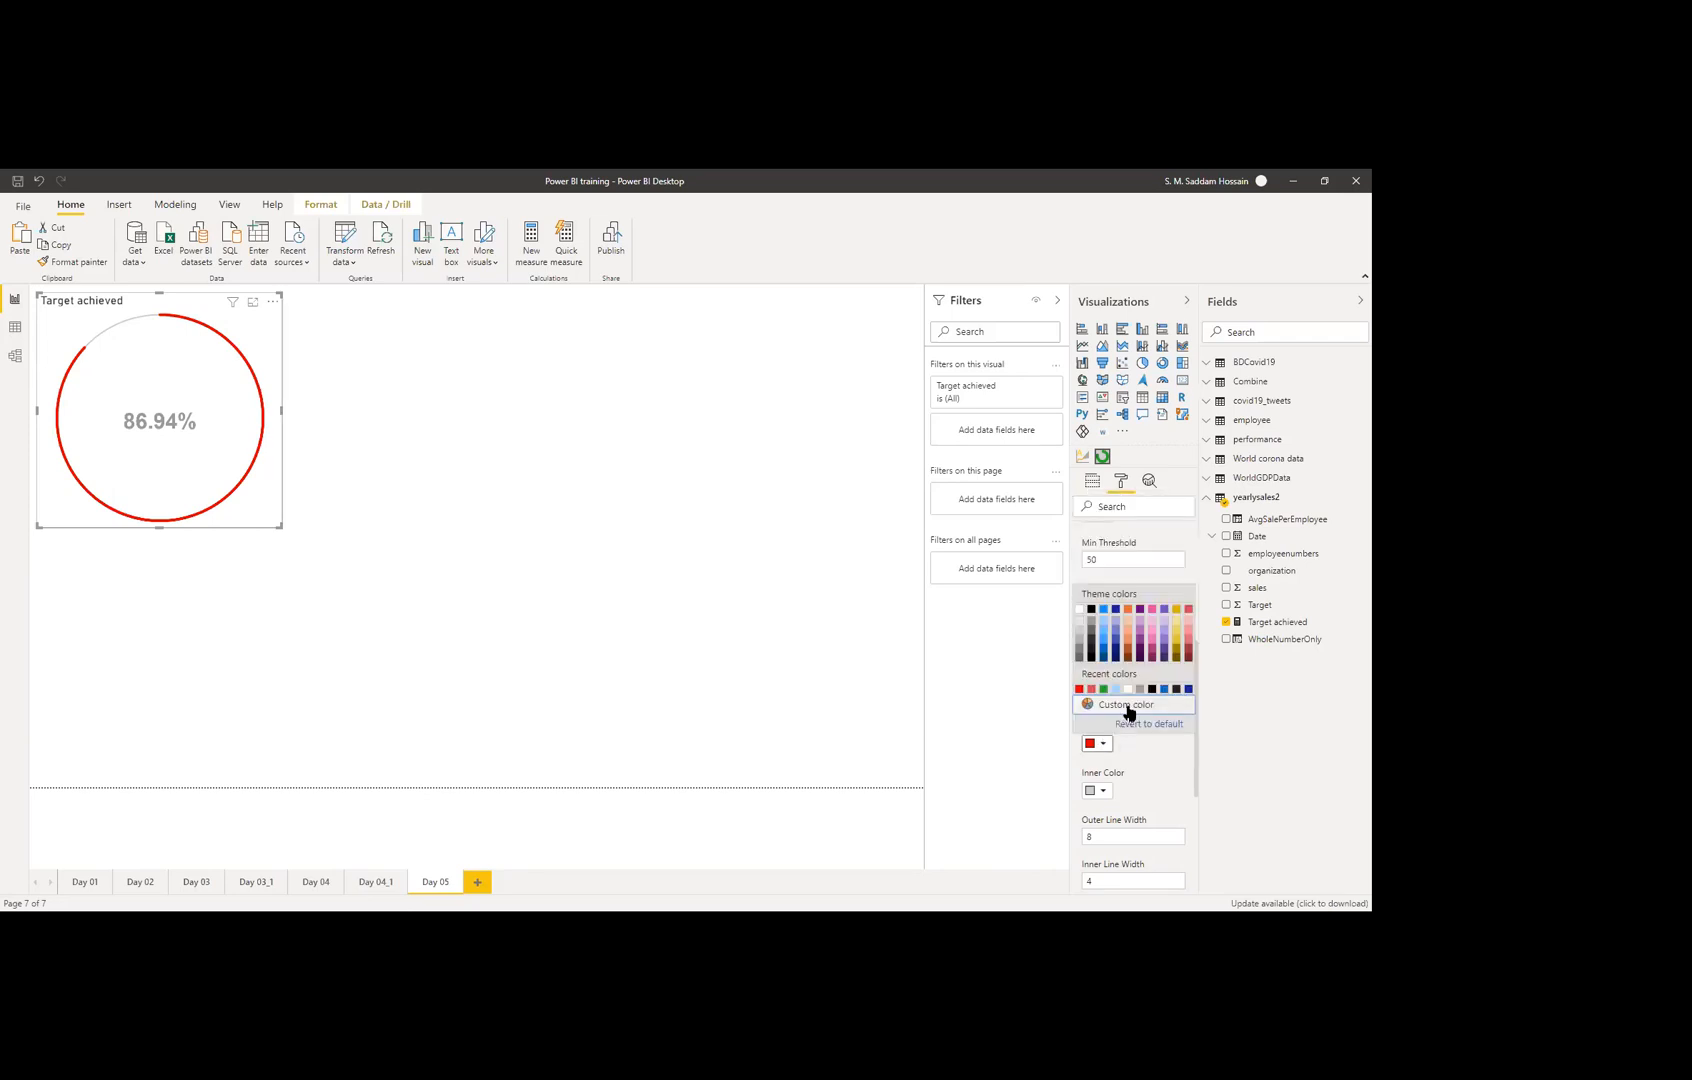
pyautogui.click(1105, 690)
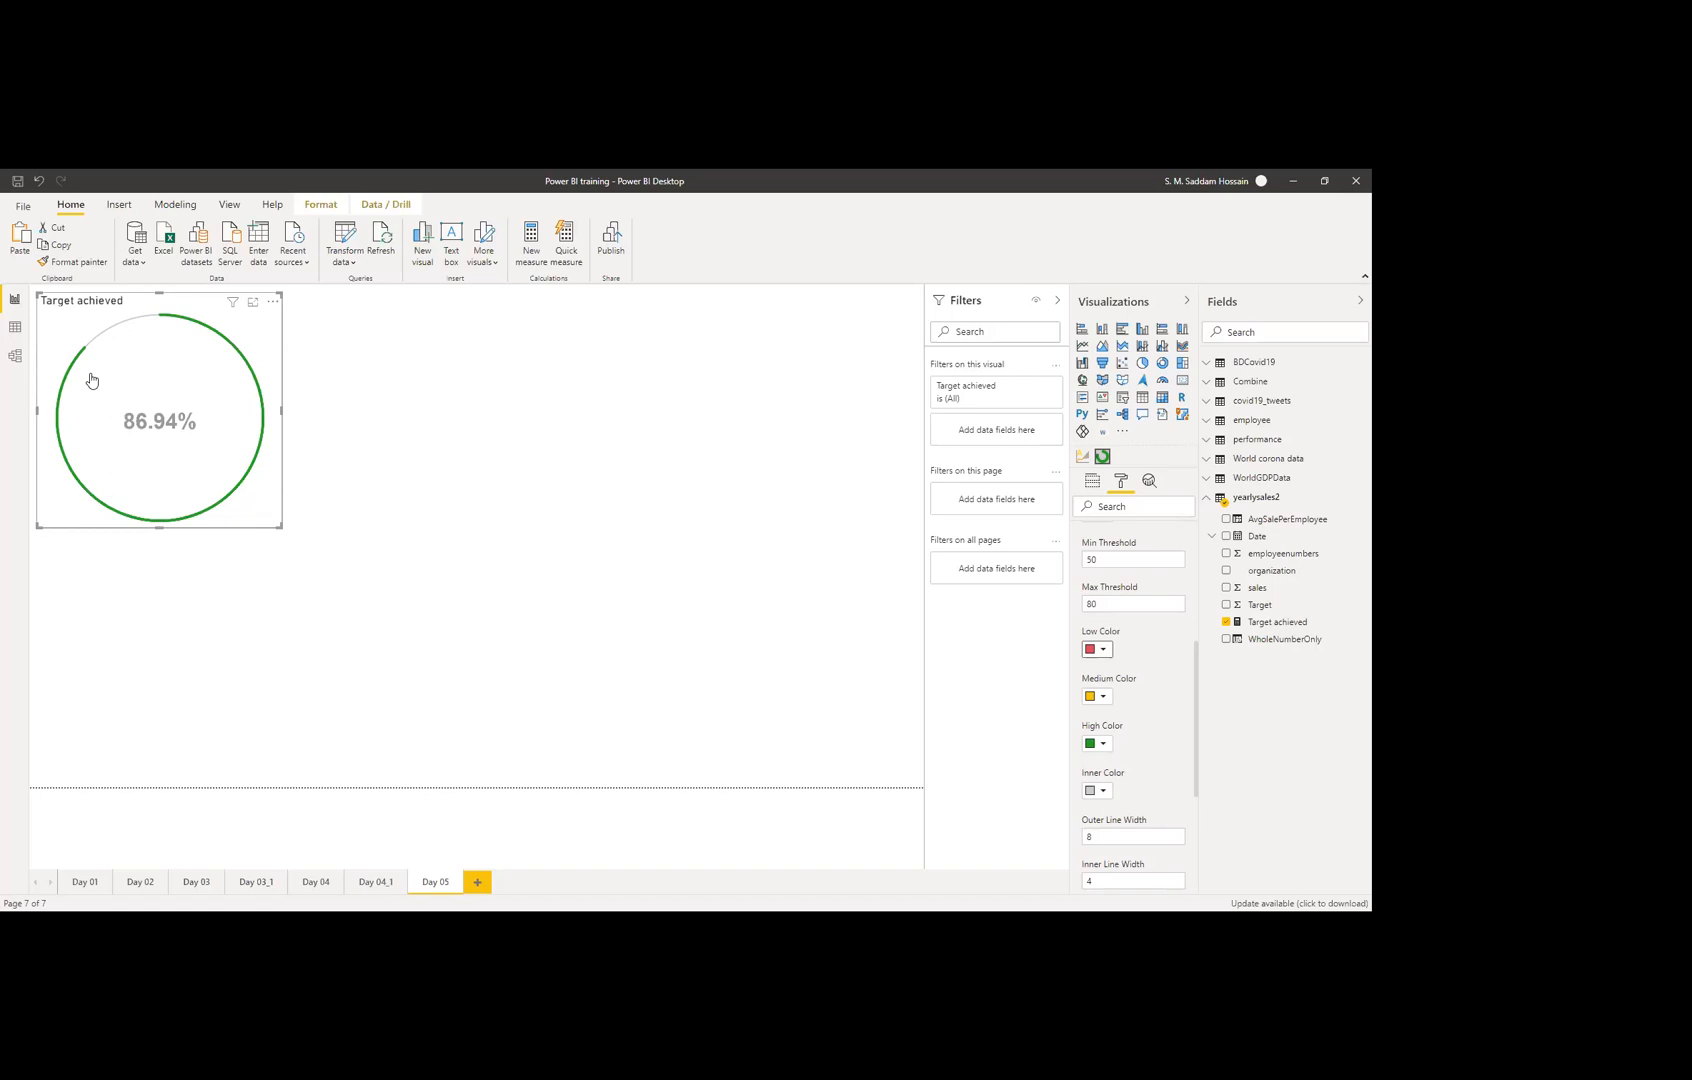
# Step: Locate the Outer Line Width field in the circle's format settings
pyautogui.scroll(2, 1186, 613)
pyautogui.scroll(-4, 1149, 647)
pyautogui.scroll(-2, 1149, 649)
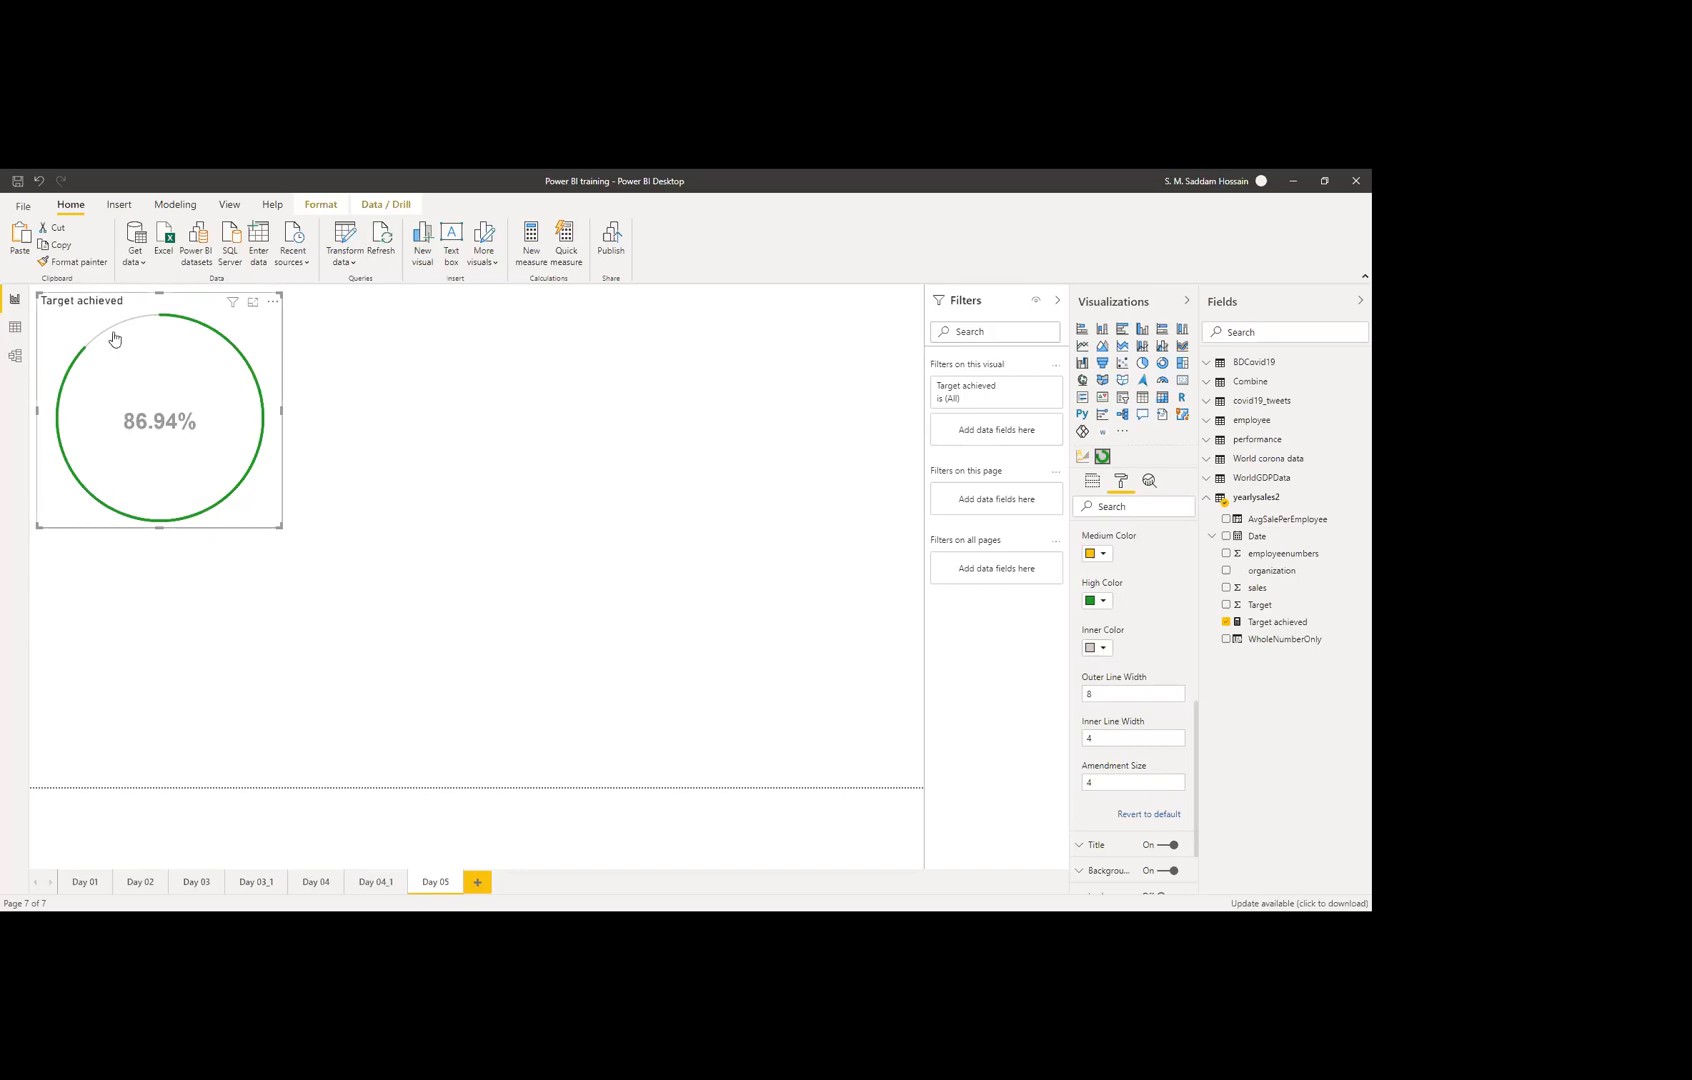
pyautogui.click(1119, 695)
pyautogui.scroll(1, 1129, 656)
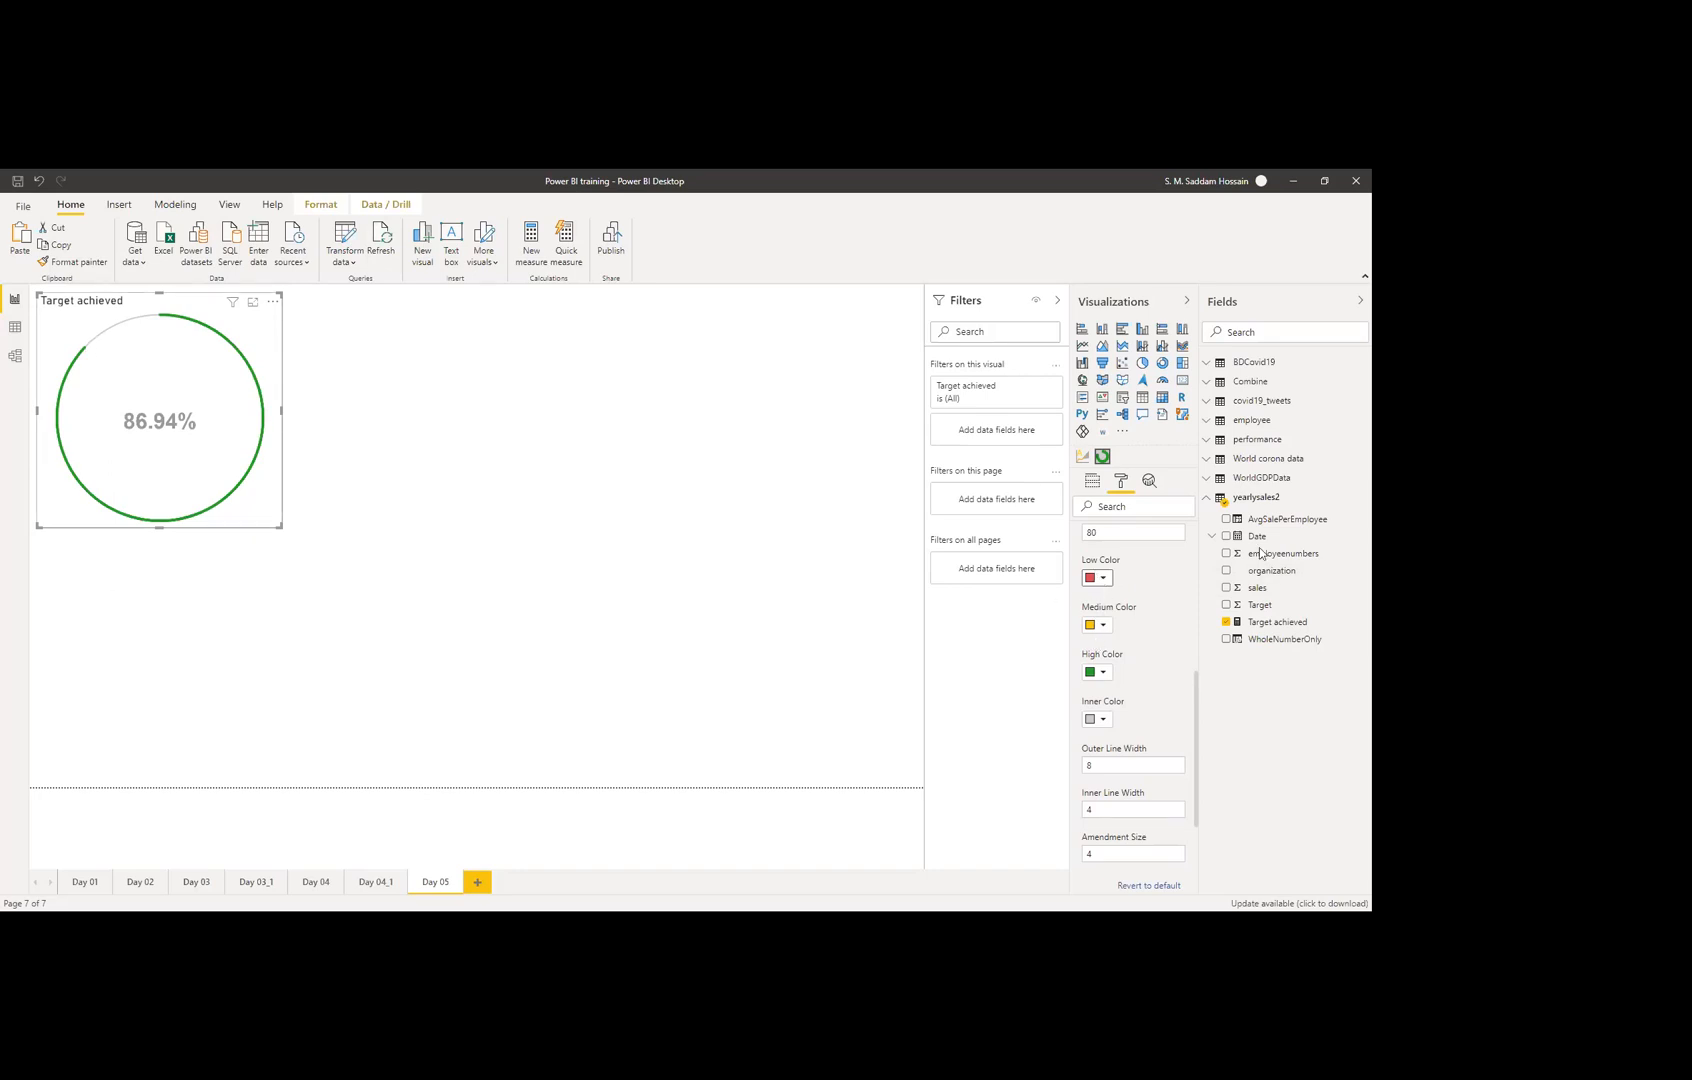
pyautogui.scroll(1, 1115, 636)
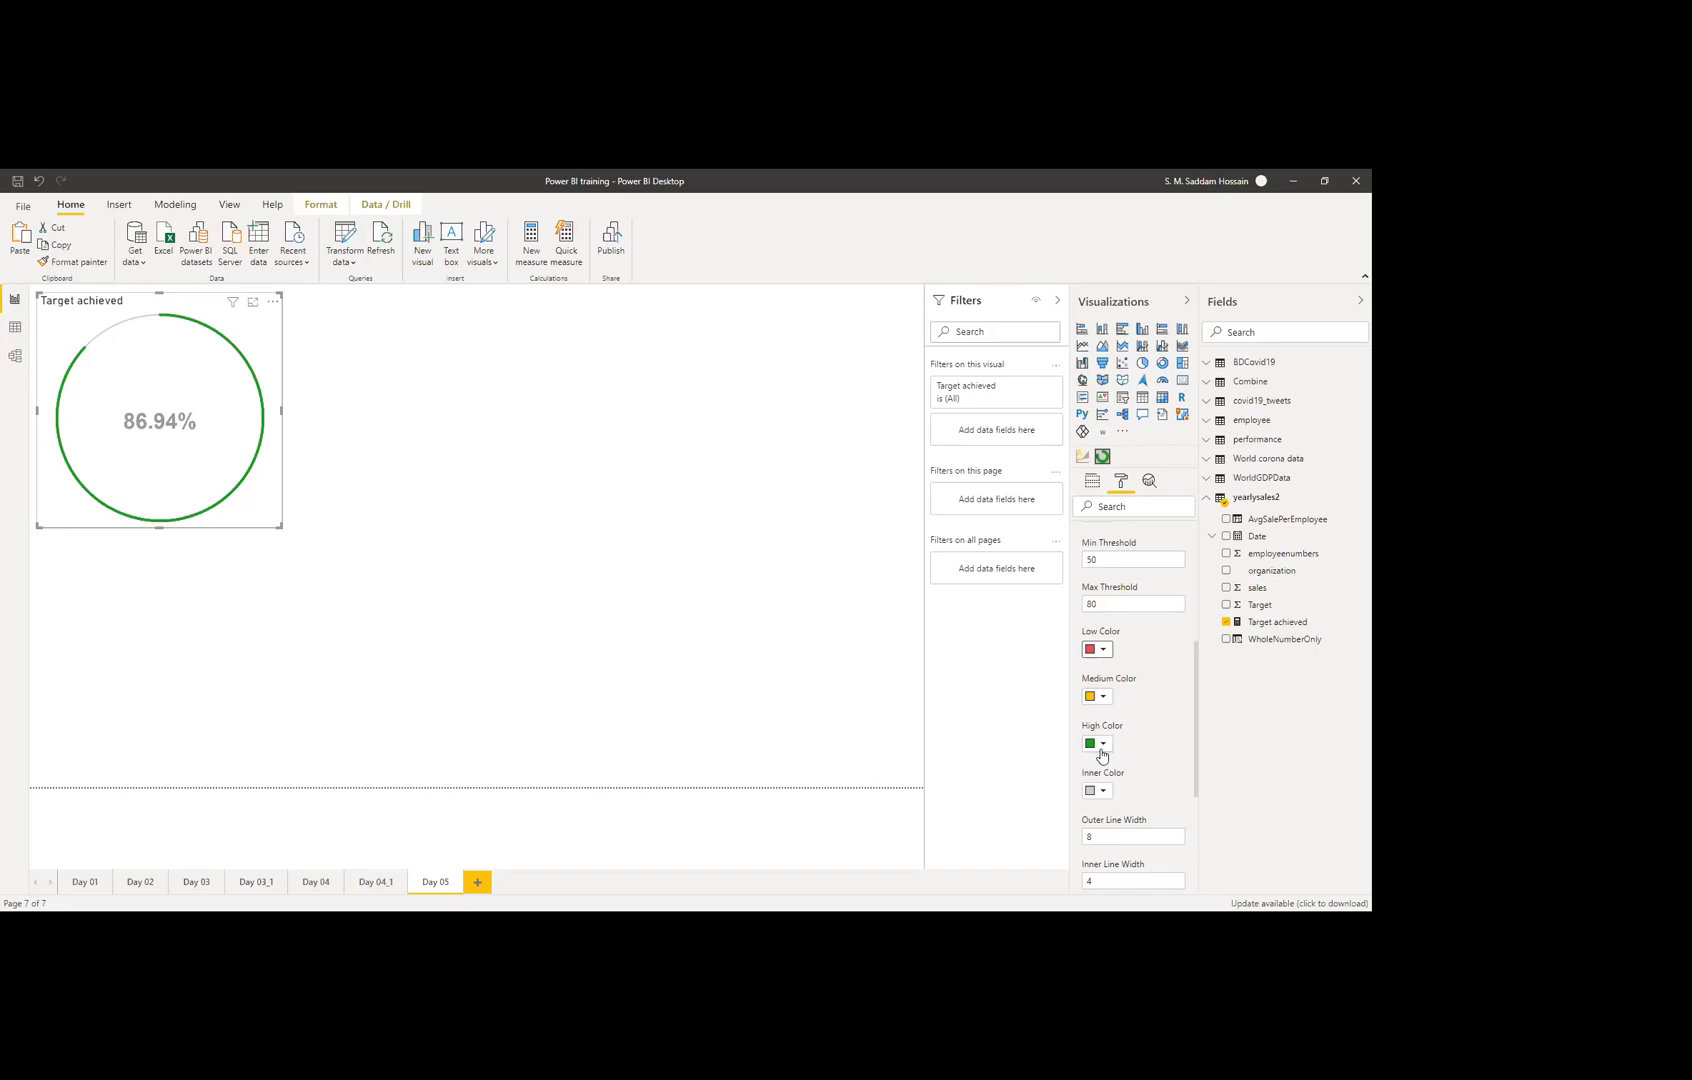
pyautogui.scroll(-2, 1124, 730)
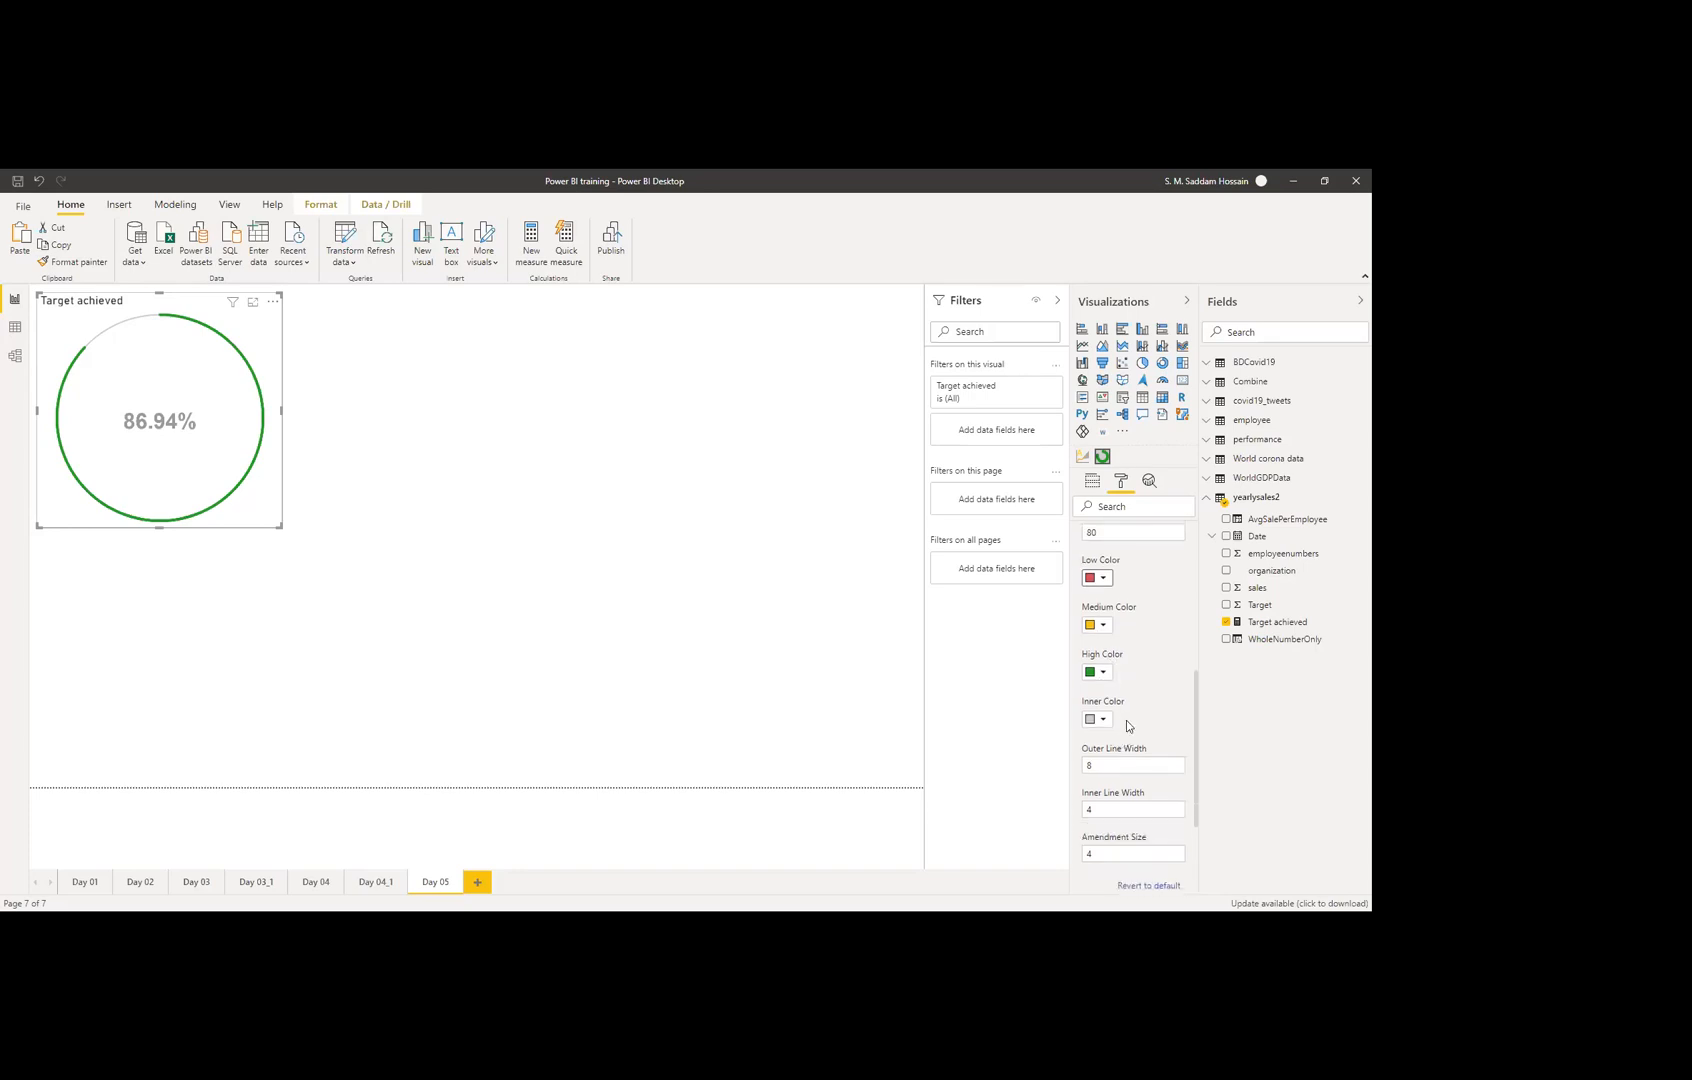
pyautogui.scroll(2, 1138, 680)
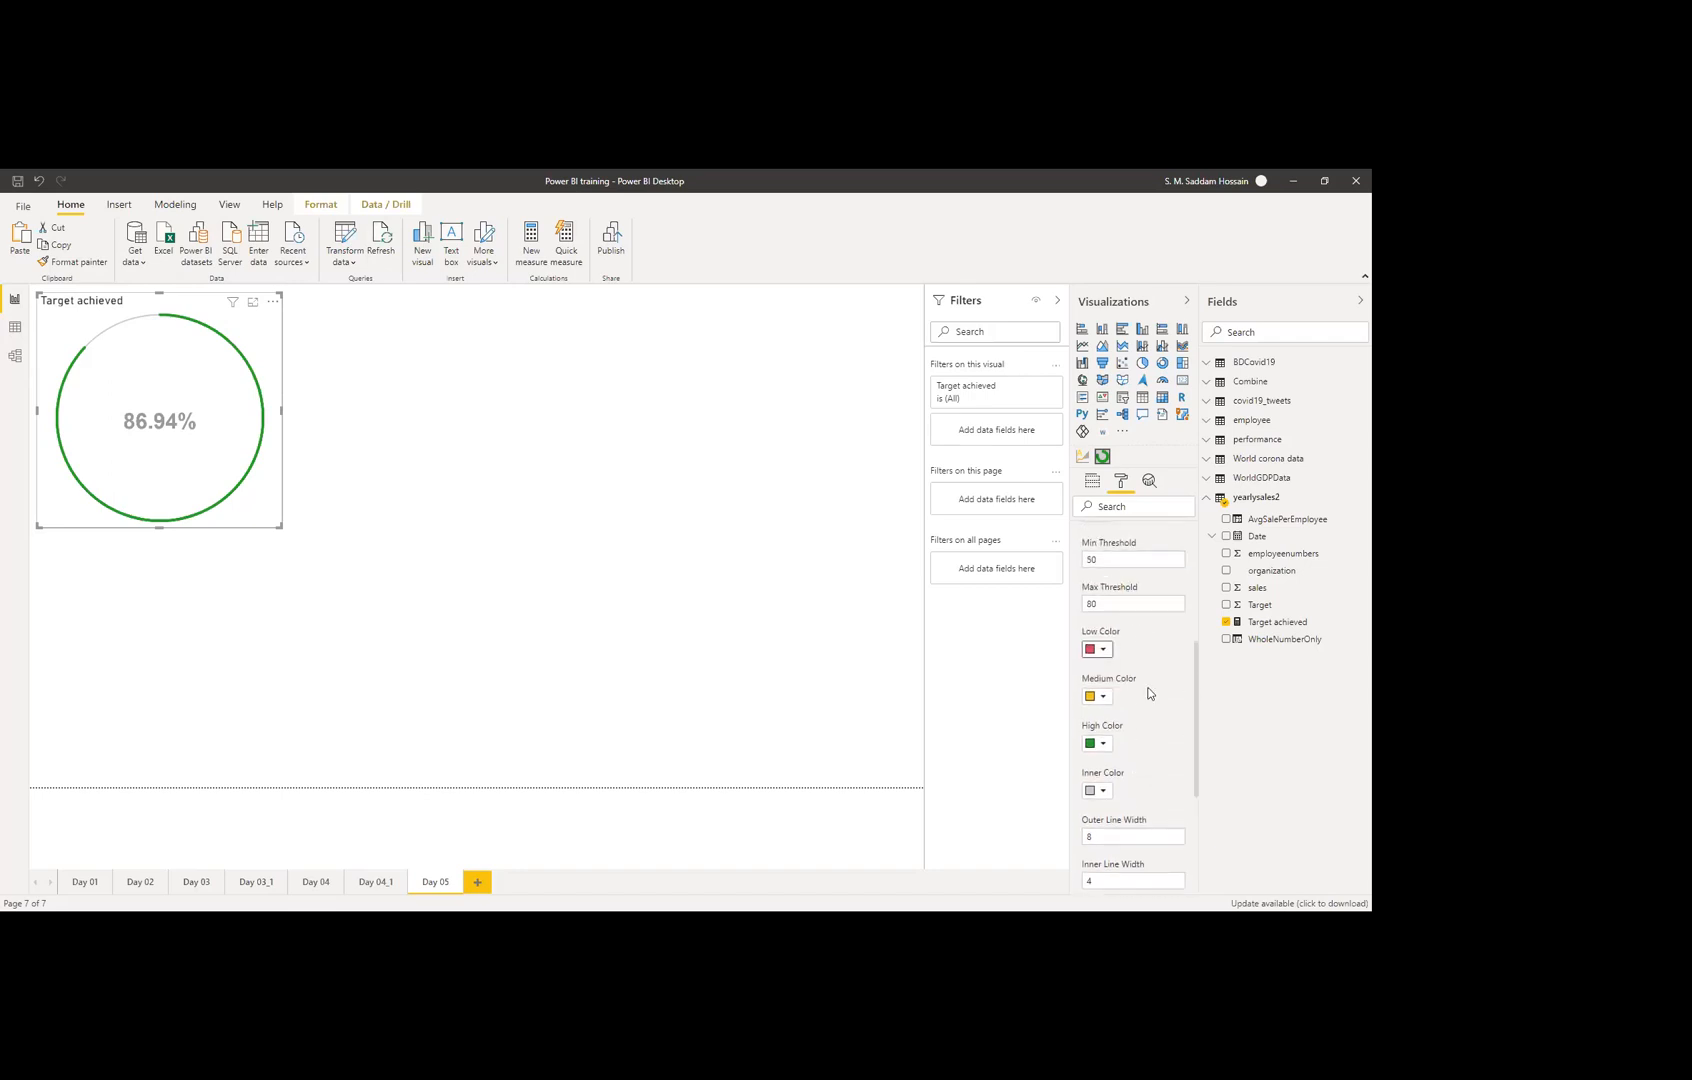
pyautogui.scroll(-3, 1158, 680)
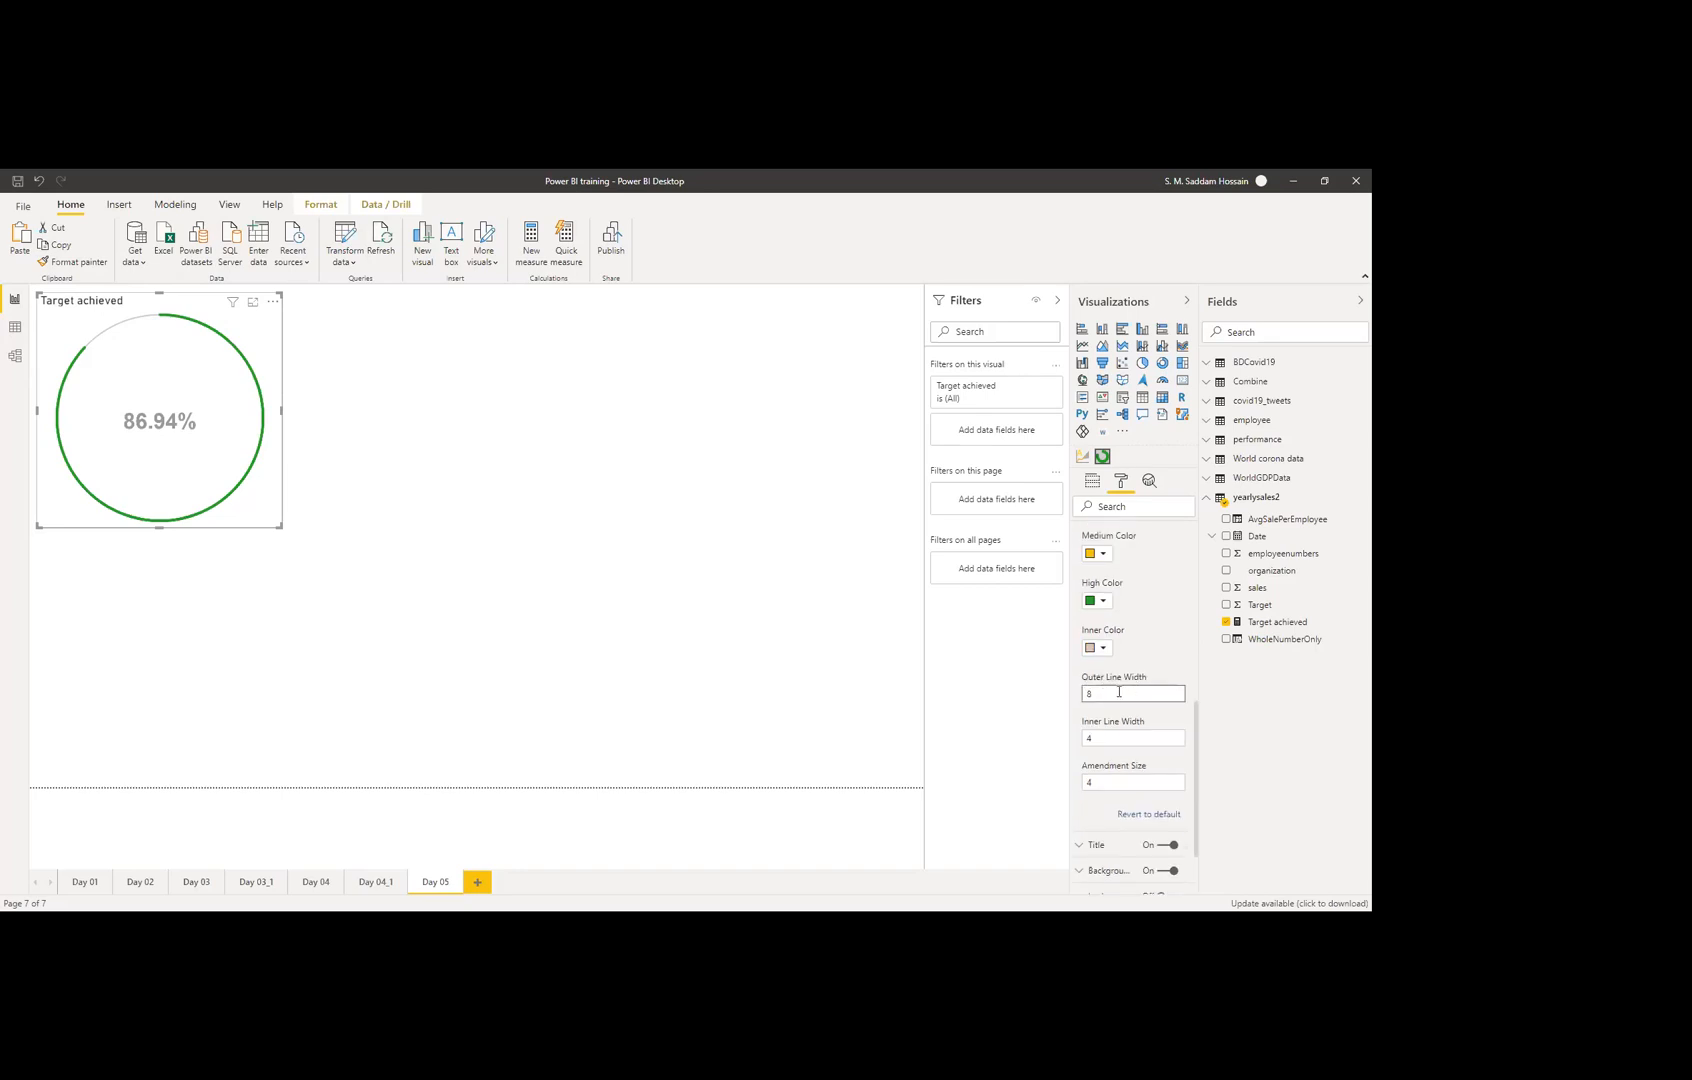
# Step: Enter outer width 20, inner width 12 and amendment size 8, then collapse Circle Properties
pyautogui.click(1119, 692)
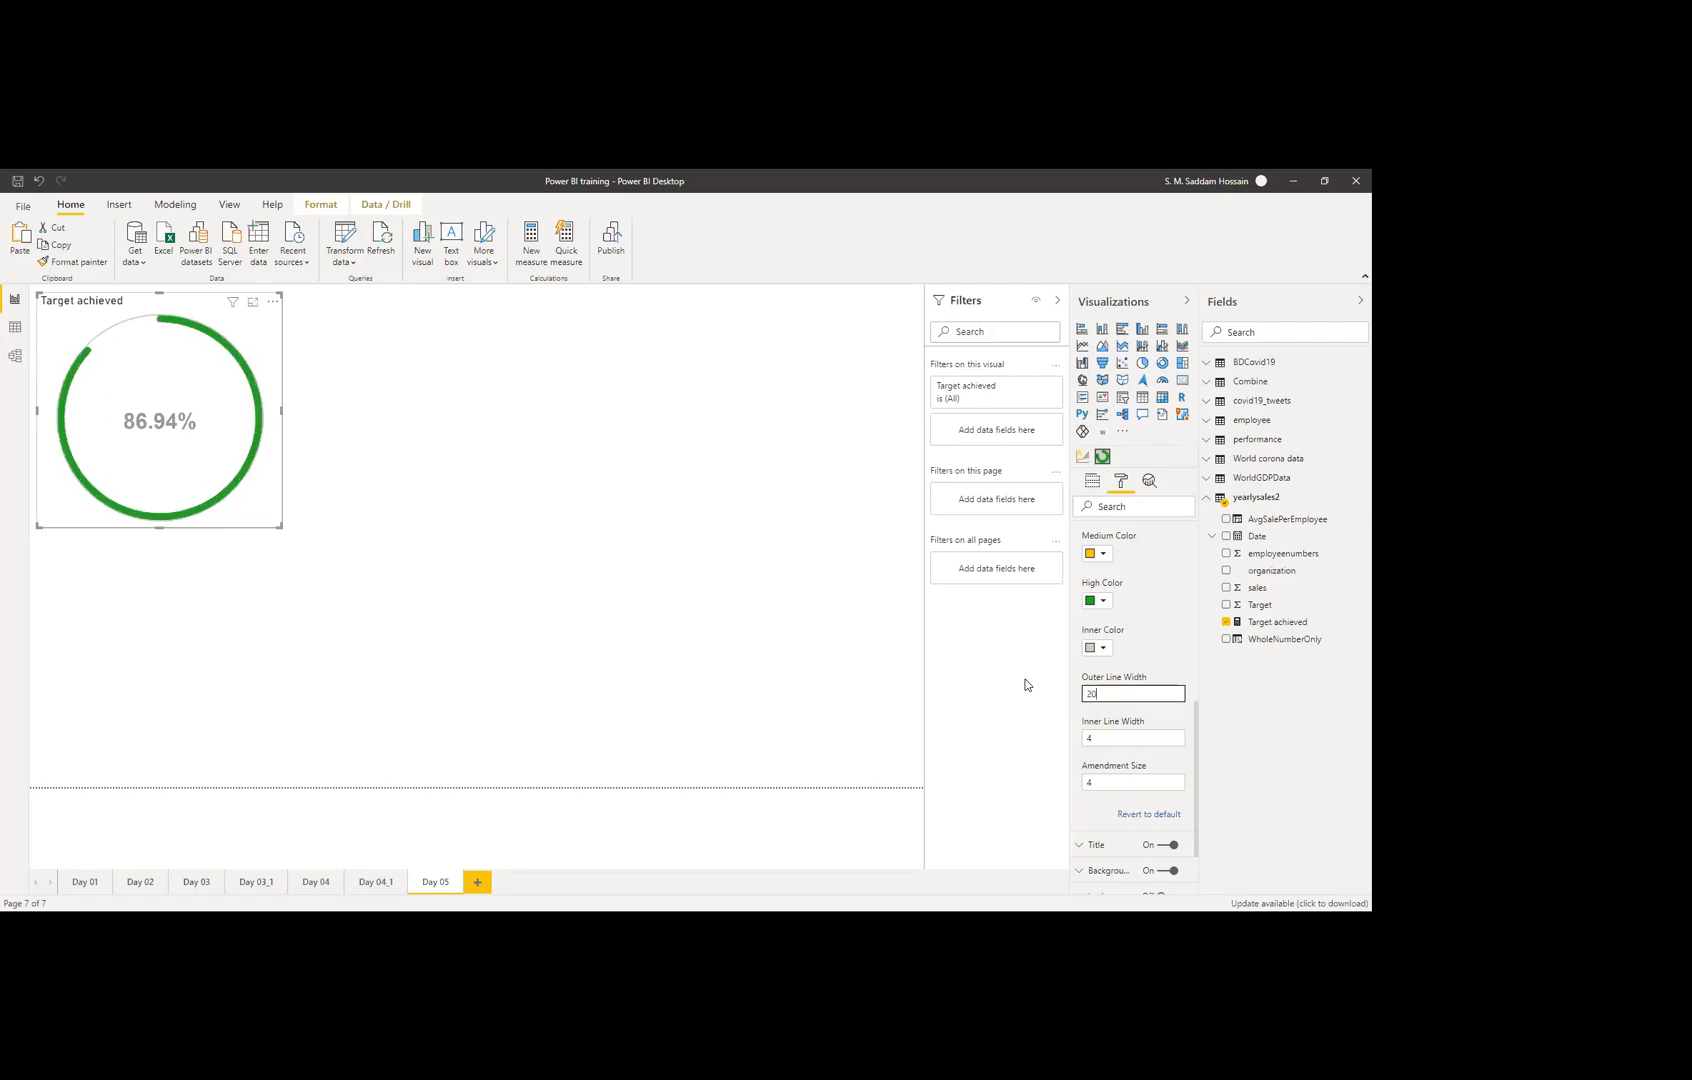
pyautogui.moveTo(1105, 742); pyautogui.dragTo(1080, 737)
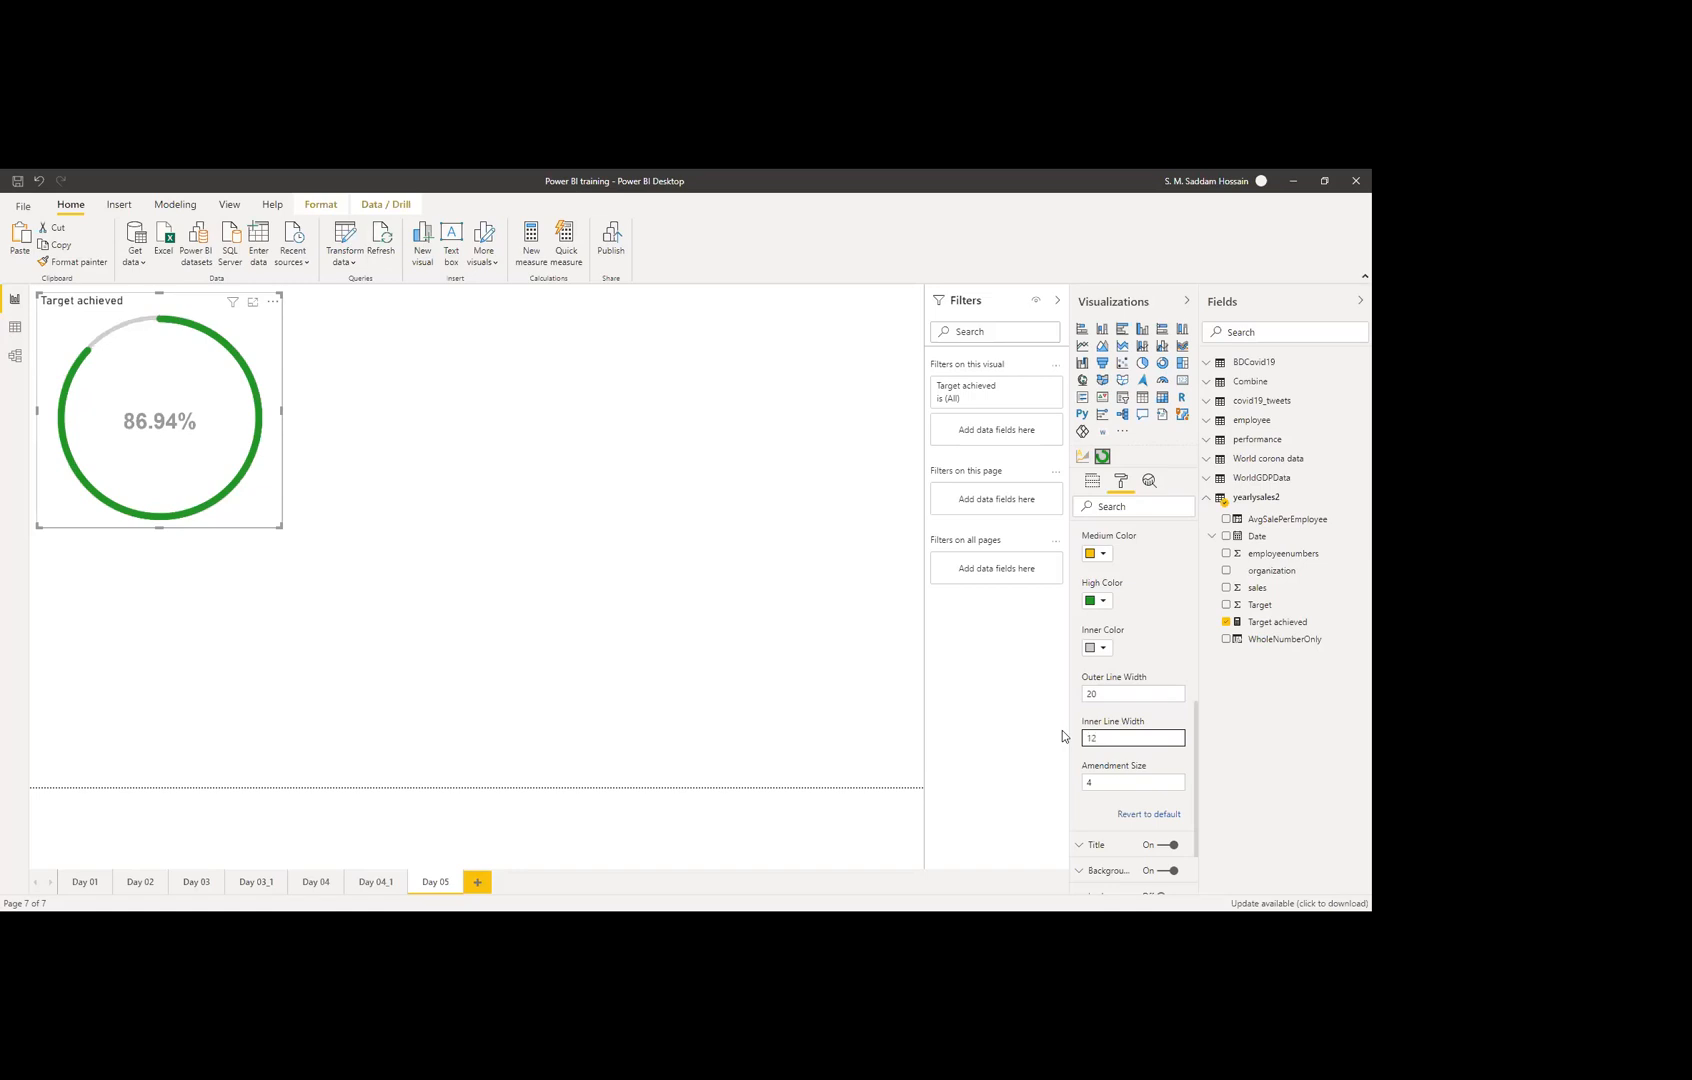
pyautogui.moveTo(1118, 780); pyautogui.dragTo(1069, 777)
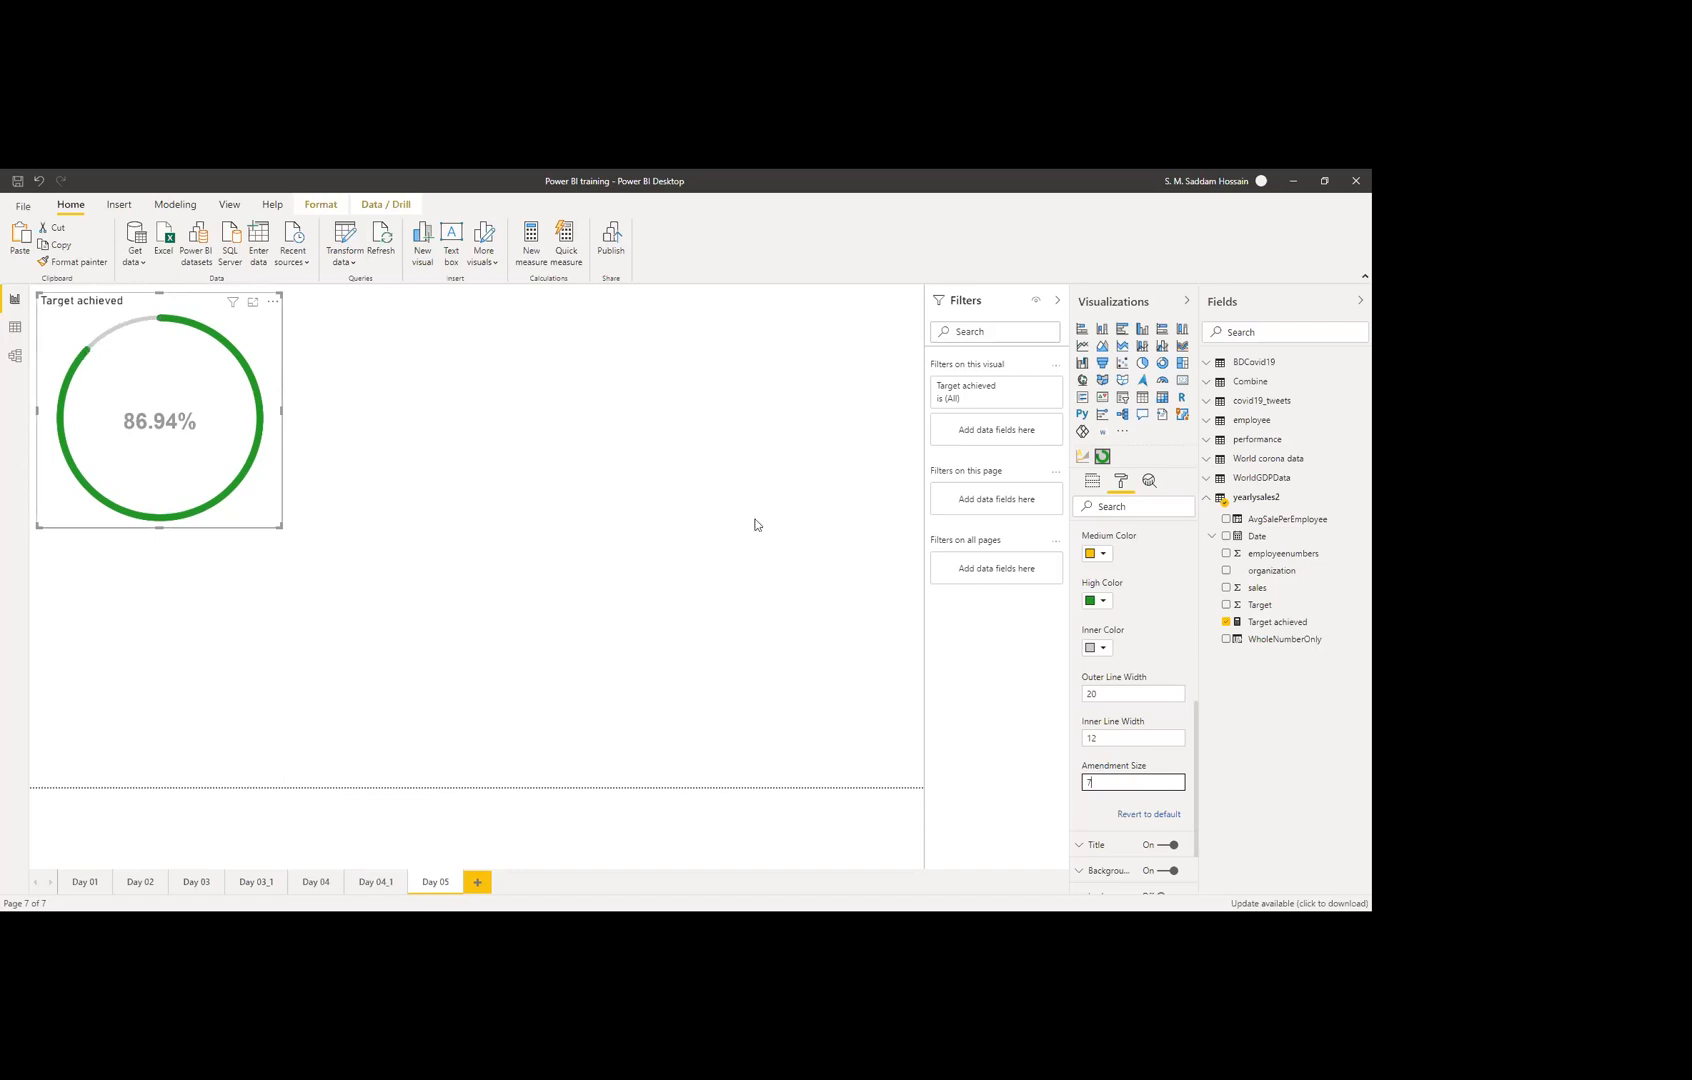
pyautogui.moveTo(1101, 782); pyautogui.dragTo(1075, 790)
pyautogui.scroll(3, 1124, 716)
pyautogui.scroll(-2, 1125, 716)
pyautogui.scroll(-2, 1125, 716)
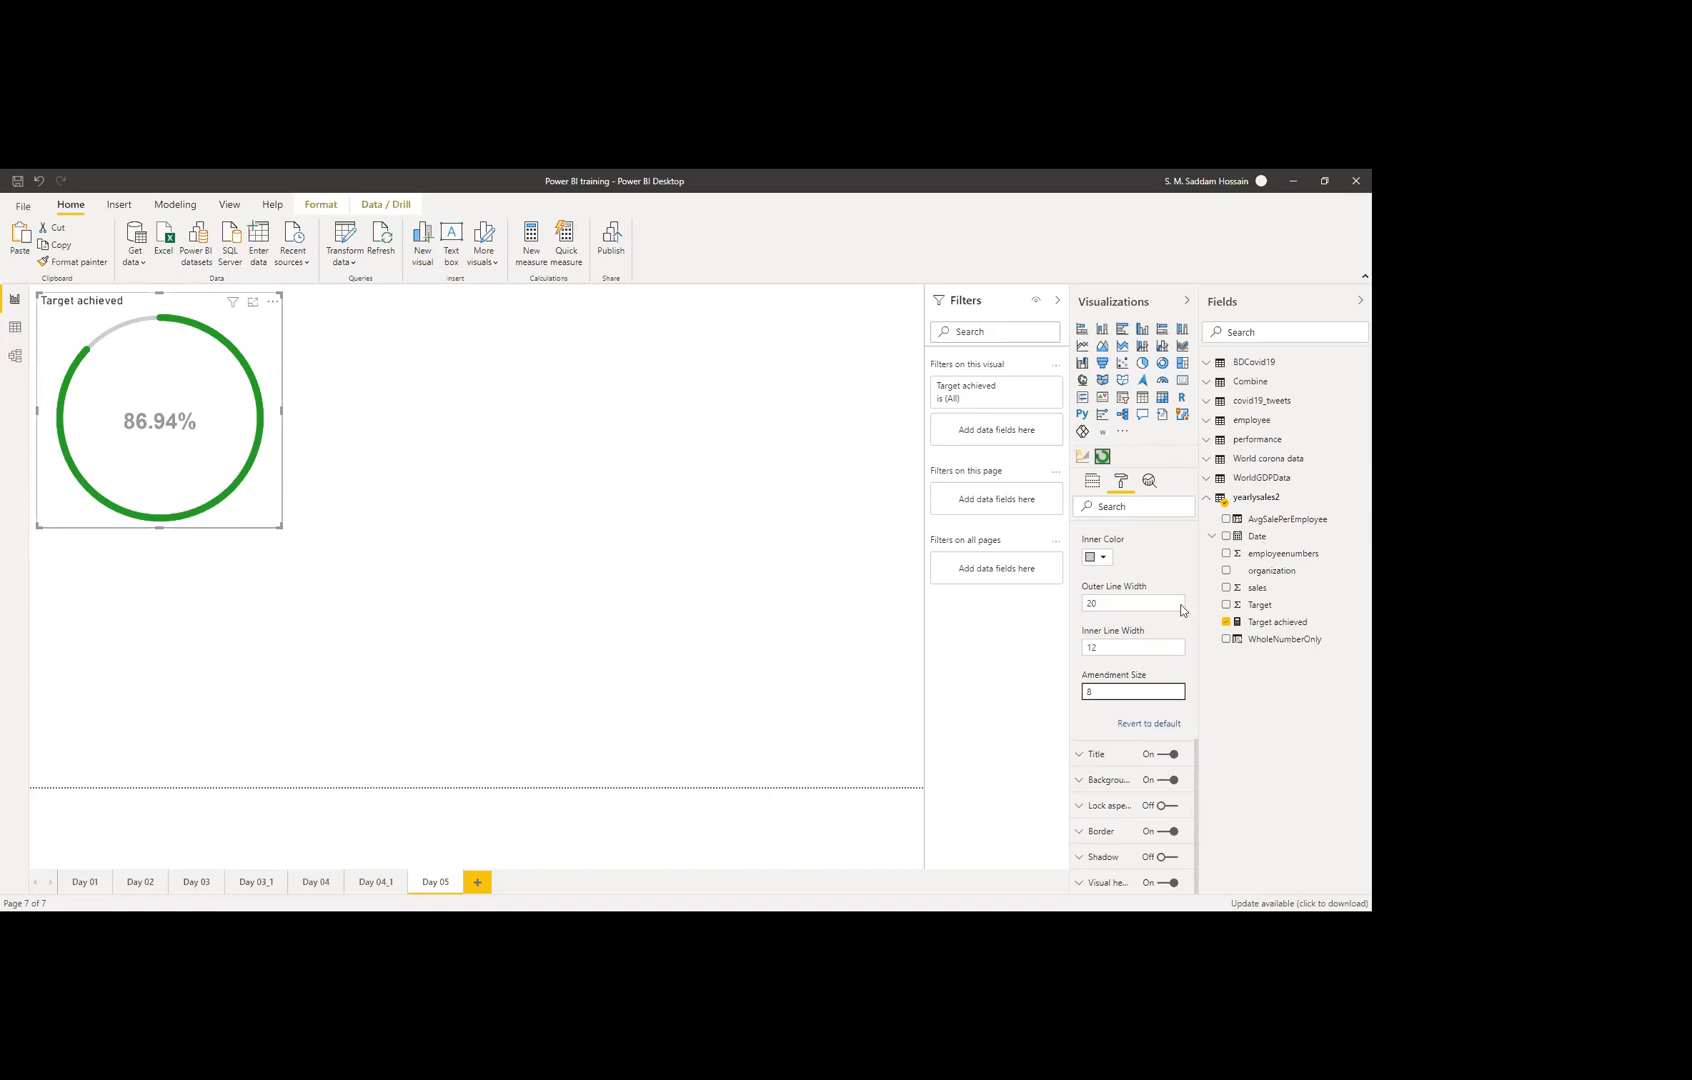
pyautogui.scroll(3, 1163, 650)
pyautogui.scroll(5, 1163, 650)
pyautogui.click(1088, 550)
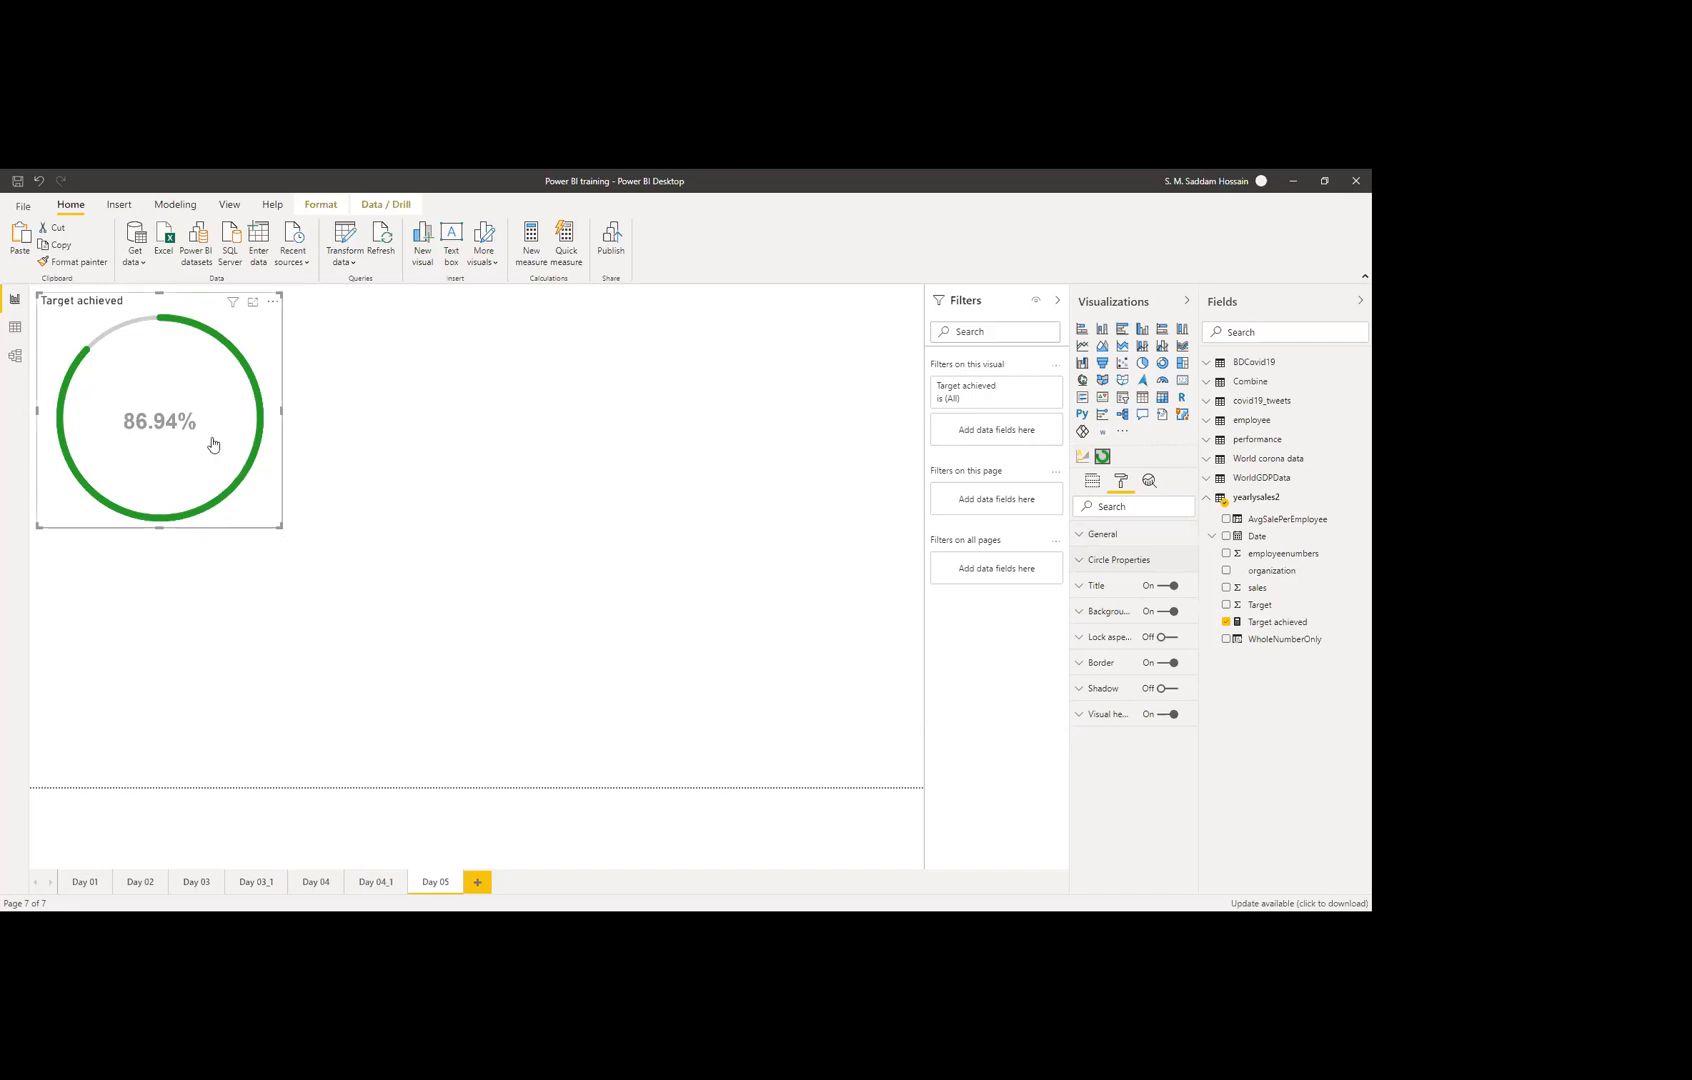
# Step: Enlarge the Target achieved gauge, then try adding a Forecasting with ARIMA visual
pyautogui.moveTo(283, 530); pyautogui.dragTo(290, 533)
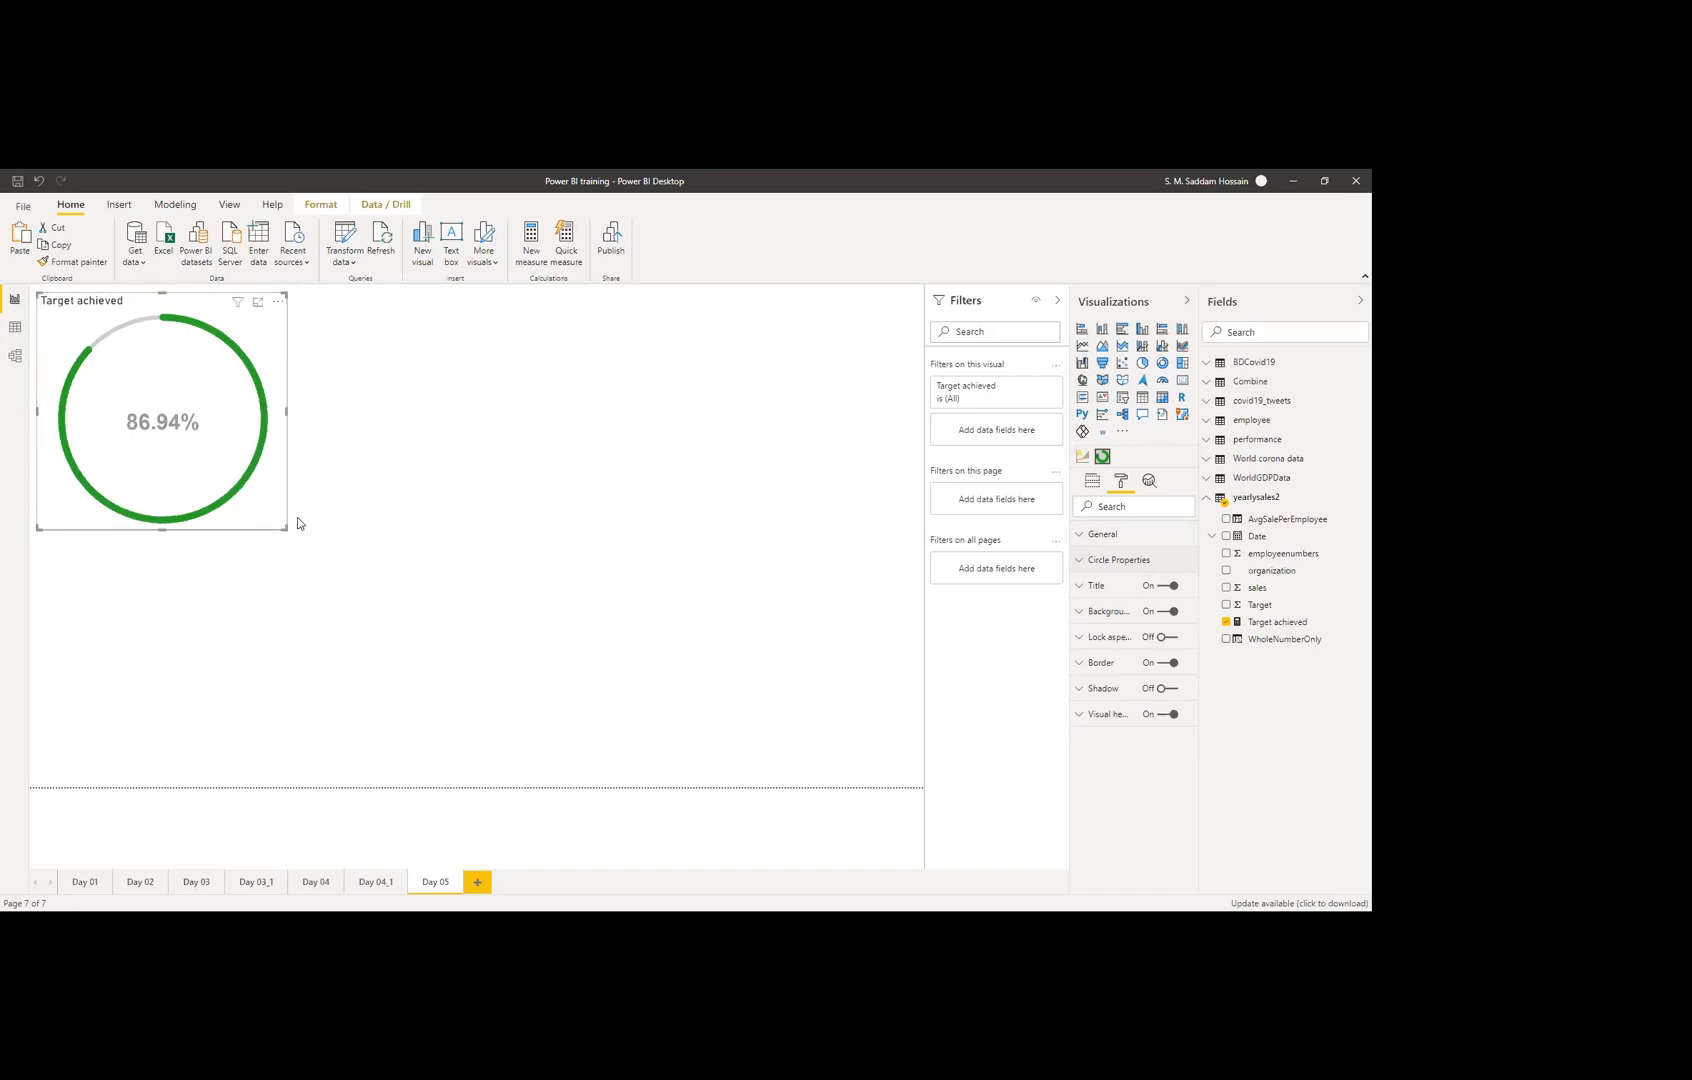
pyautogui.moveTo(287, 529); pyautogui.dragTo(253, 477)
pyautogui.click(365, 448)
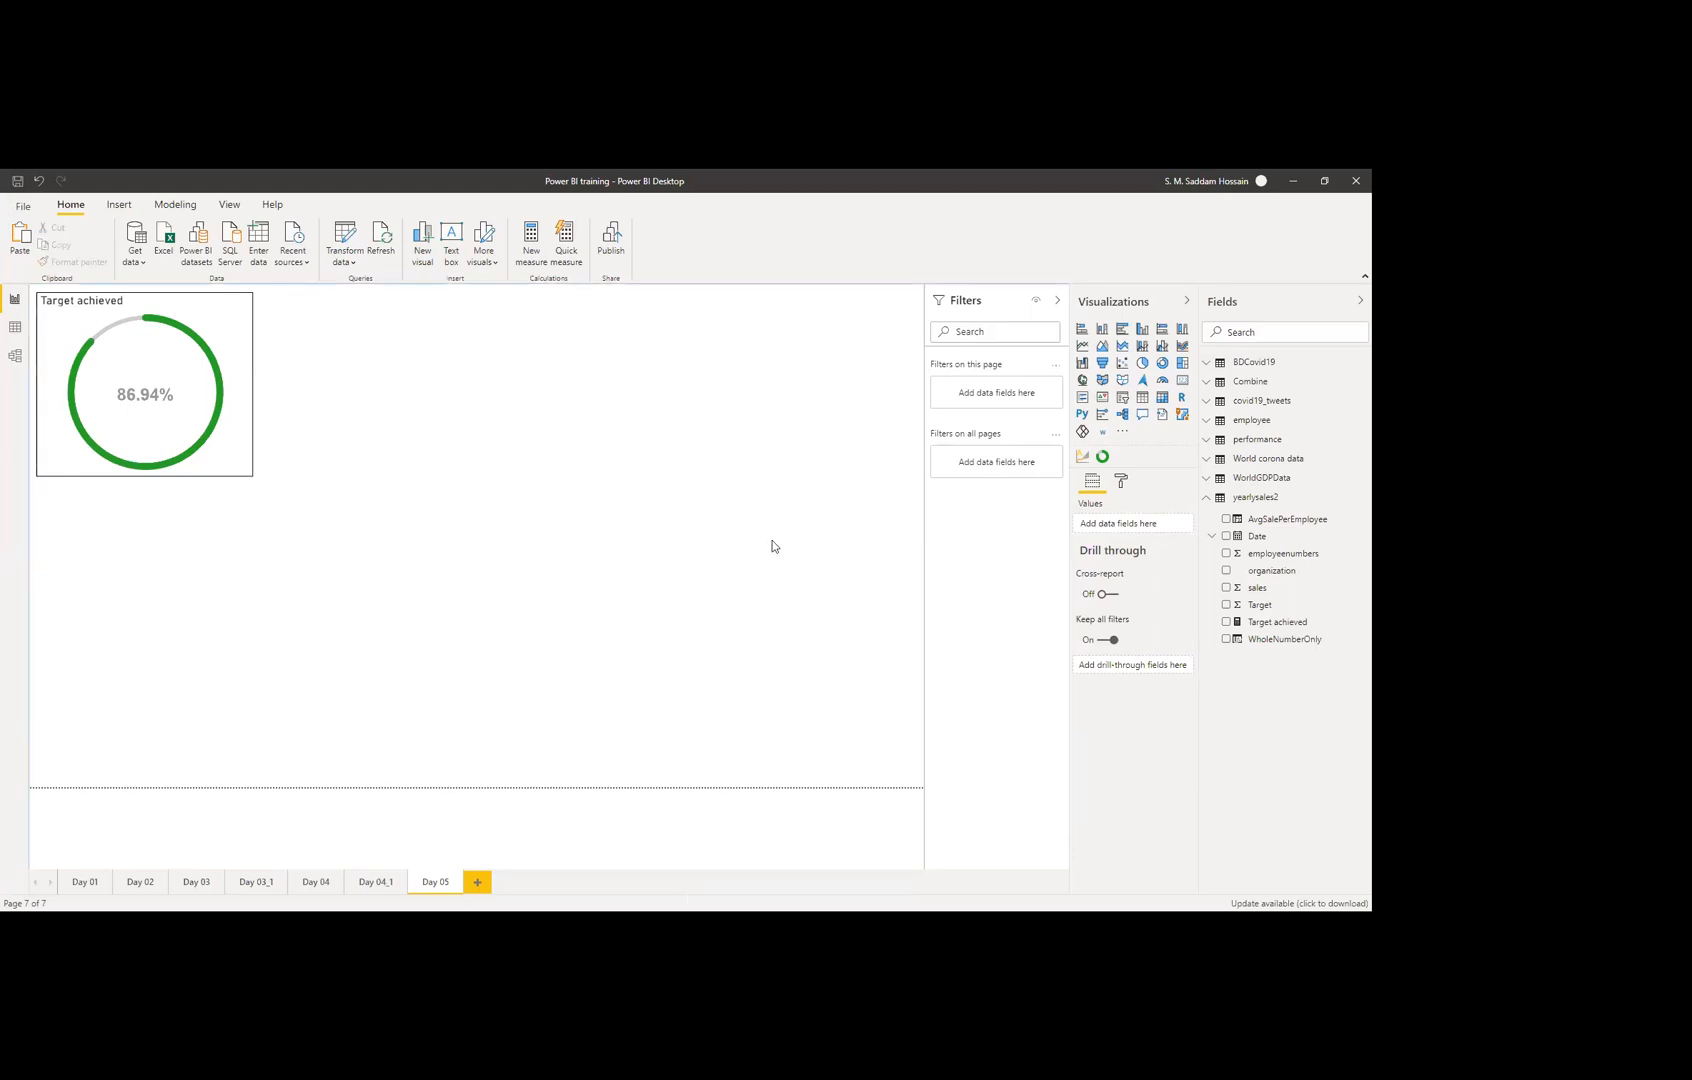
pyautogui.click(1083, 460)
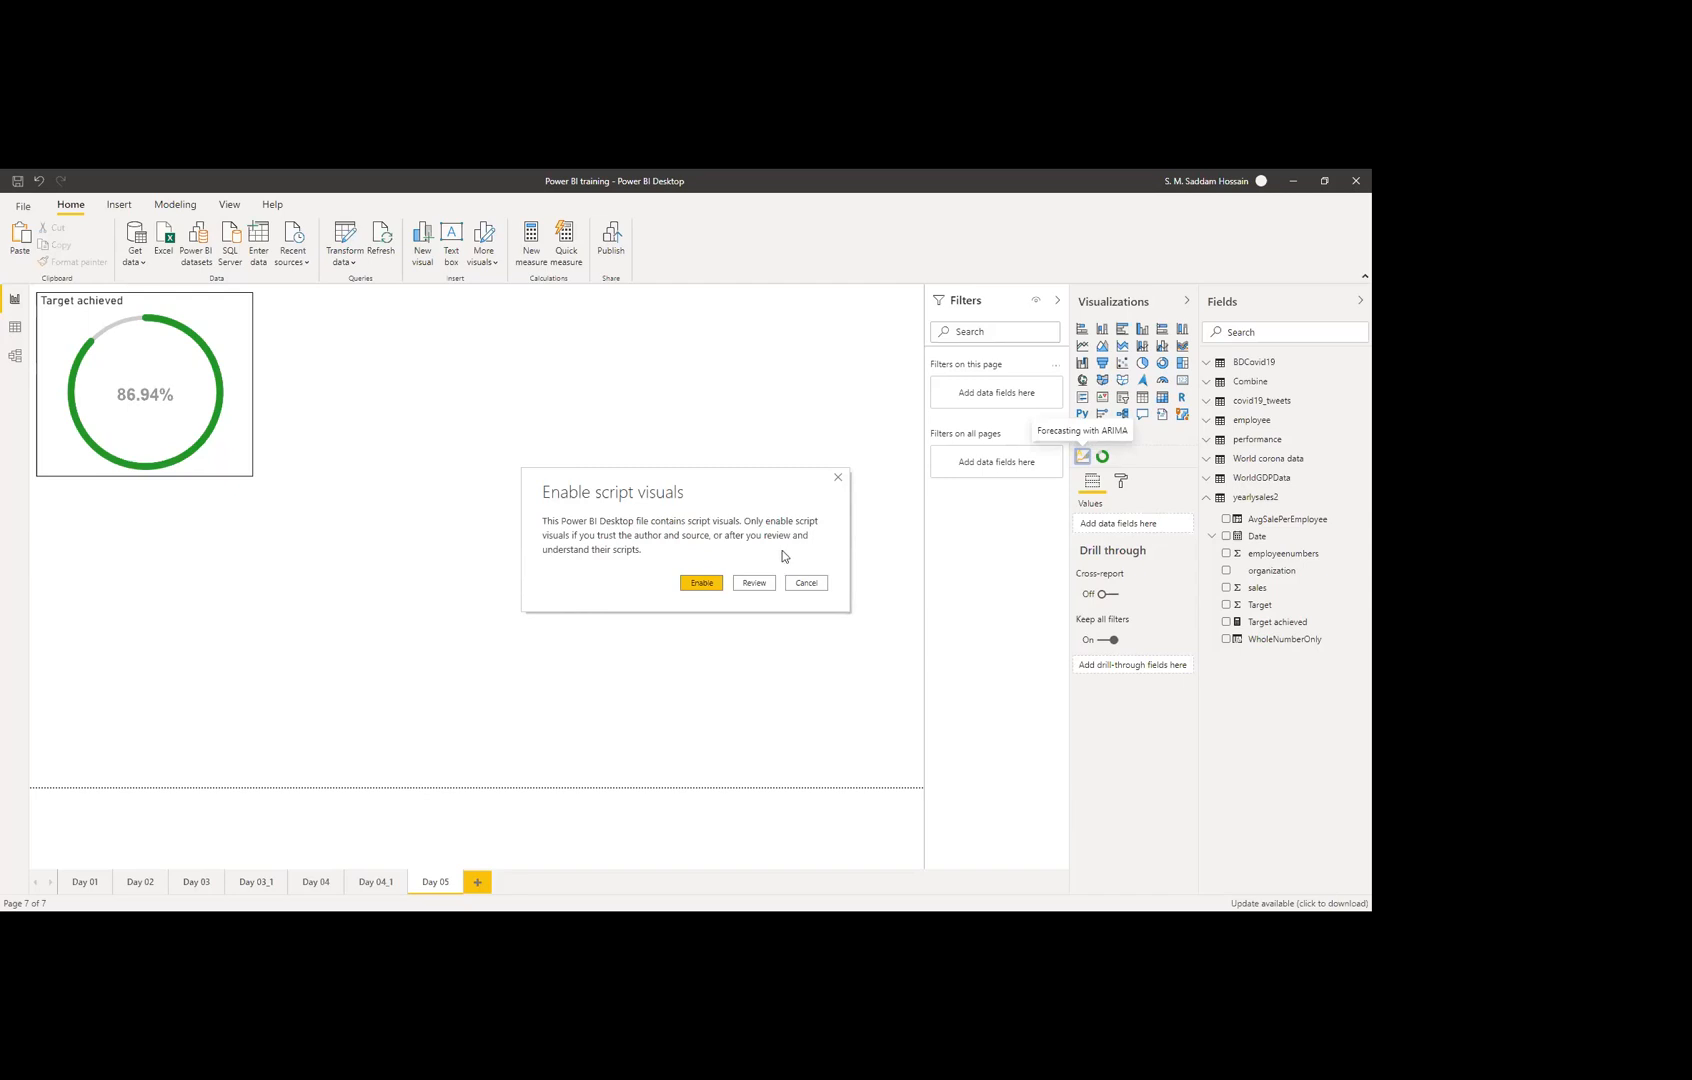
# Step: Allow script visuals and place the new ARIMA visual beside the Target achieved gauge
pyautogui.click(703, 583)
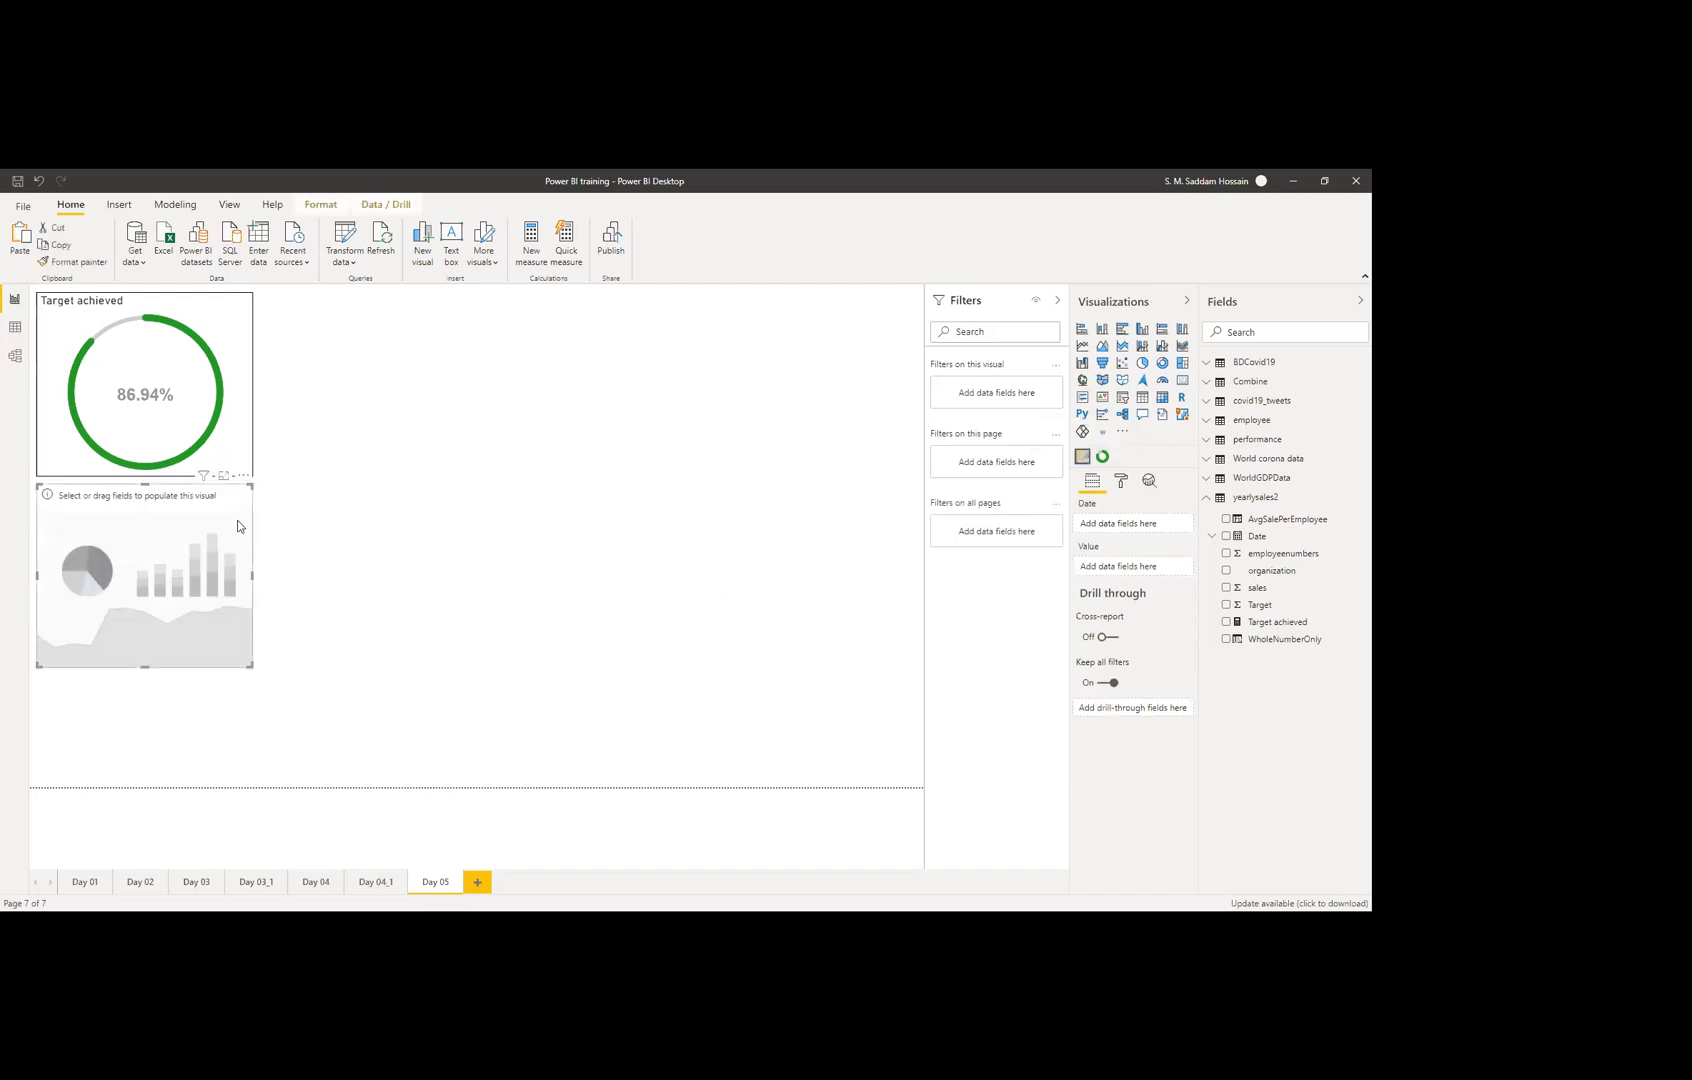
pyautogui.moveTo(242, 498); pyautogui.dragTo(460, 308)
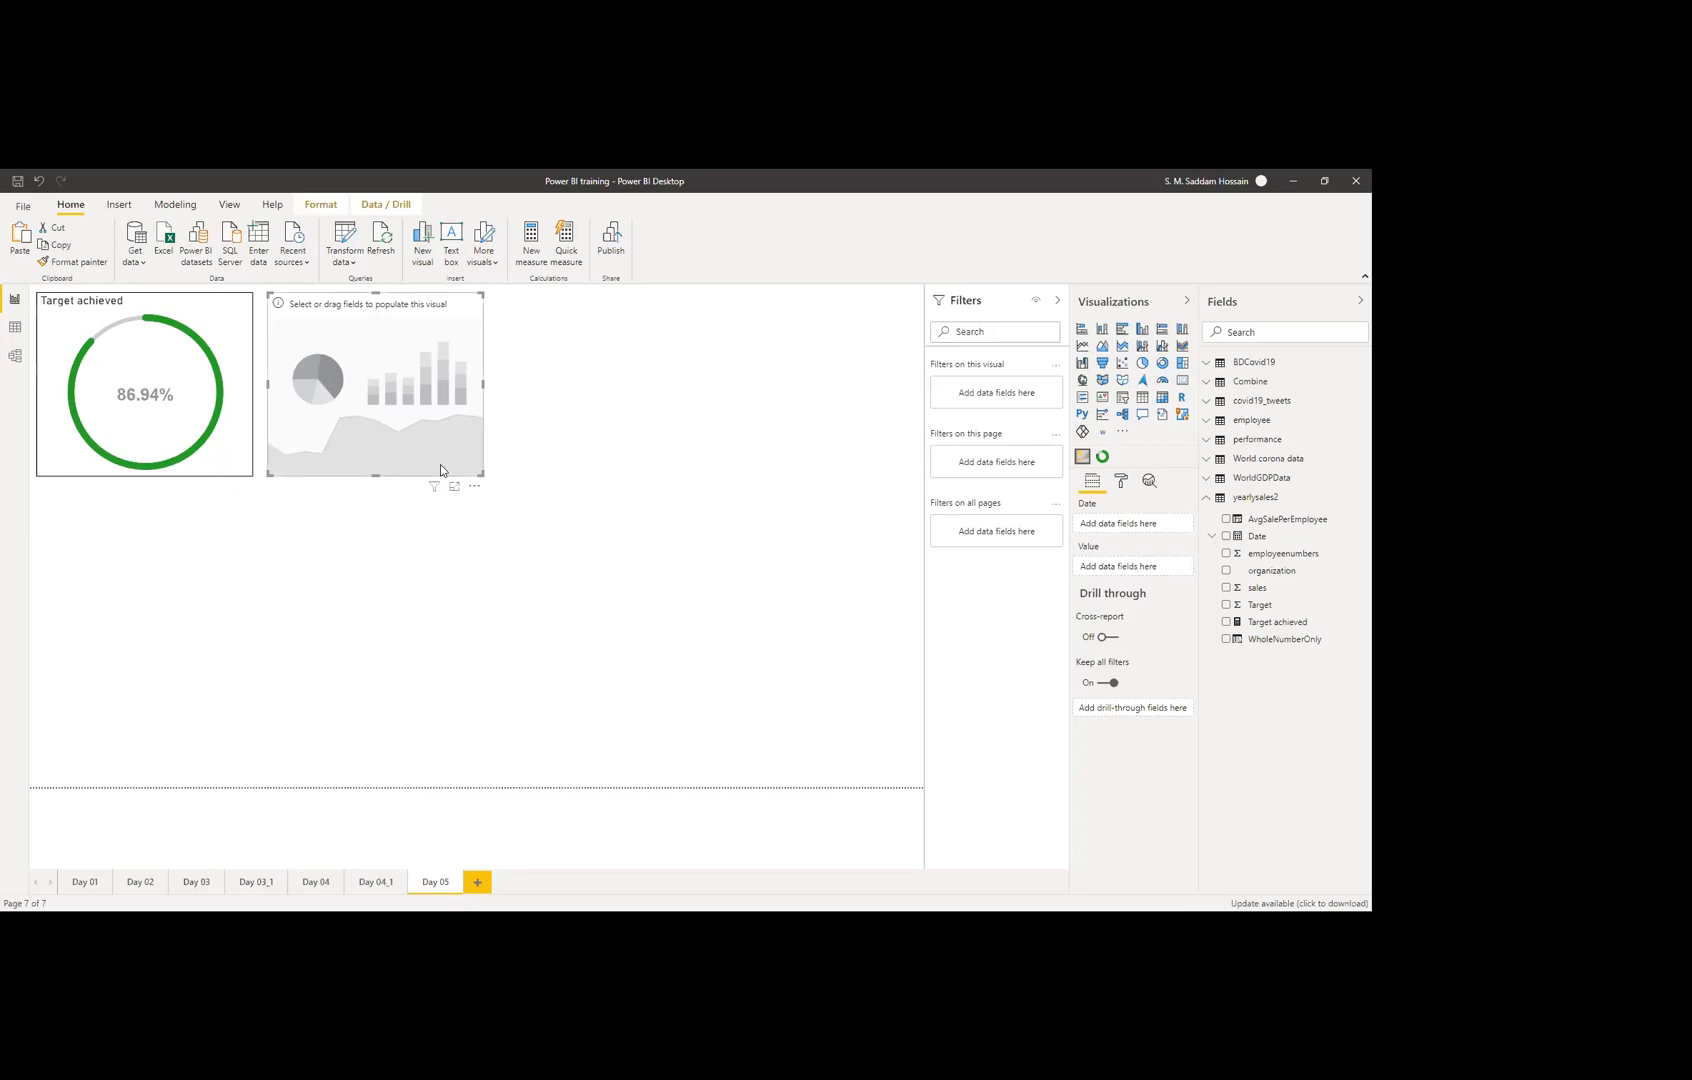
pyautogui.click(1208, 498)
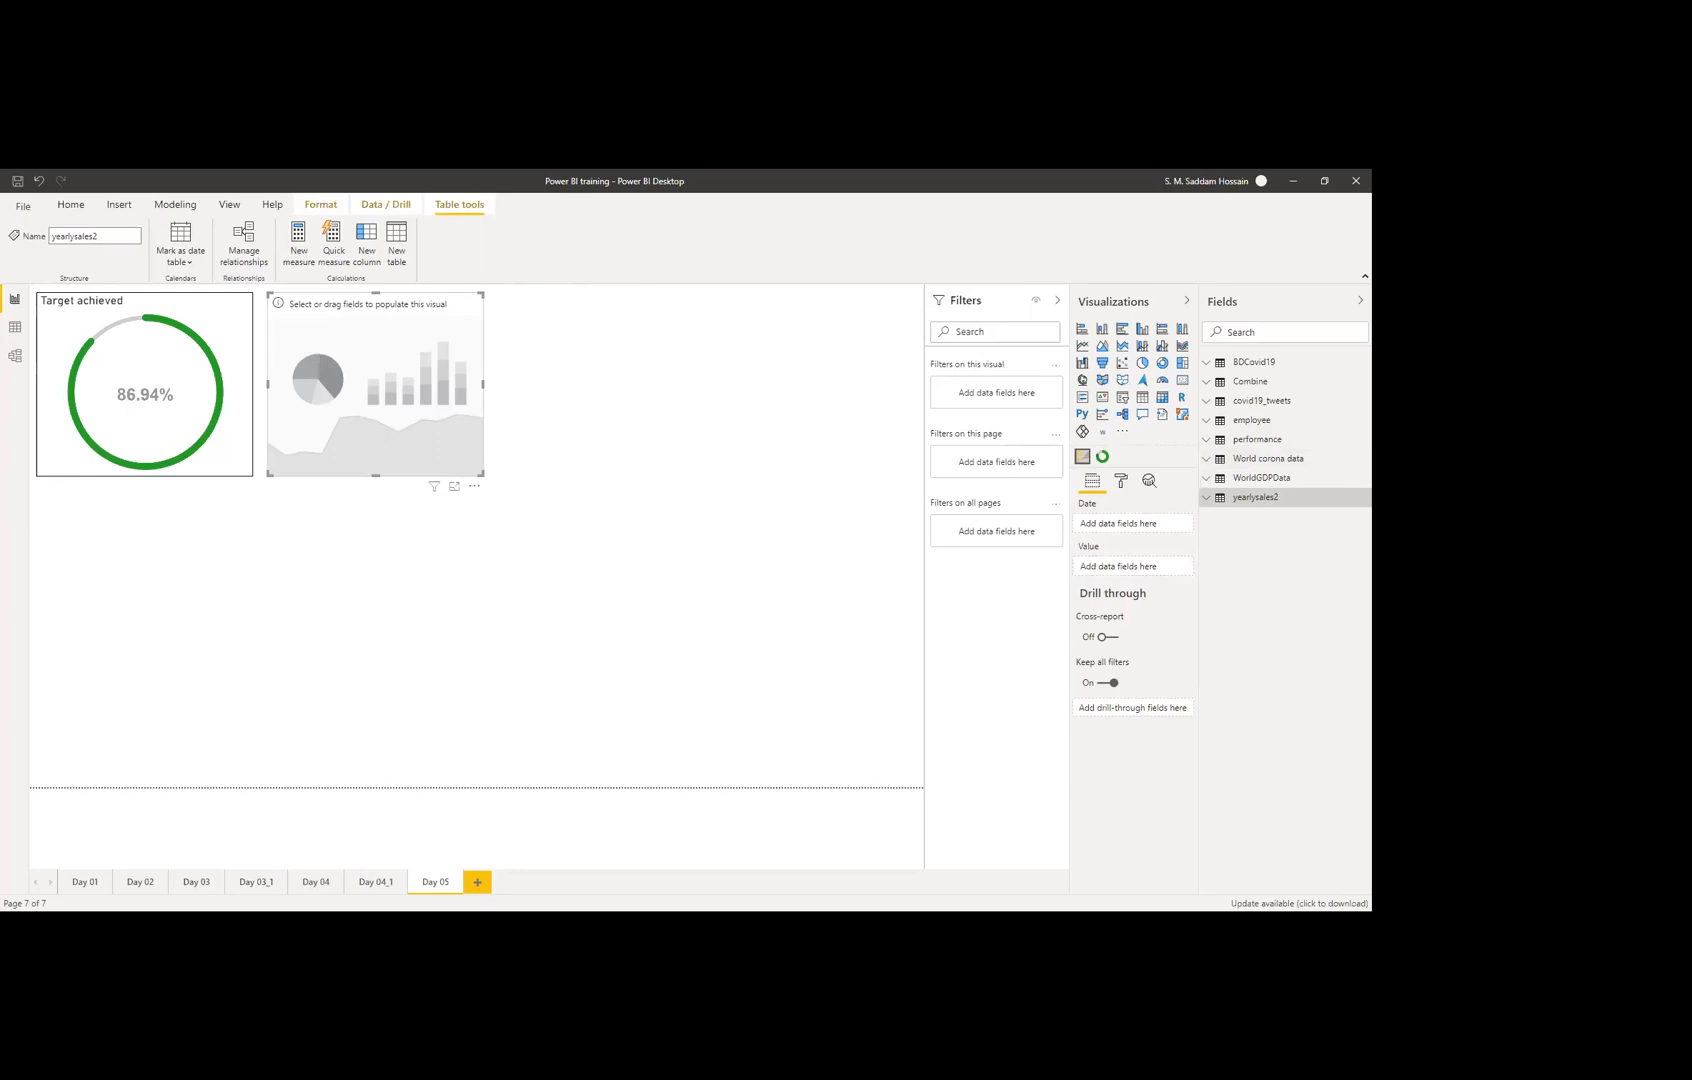
pyautogui.click(264, 884)
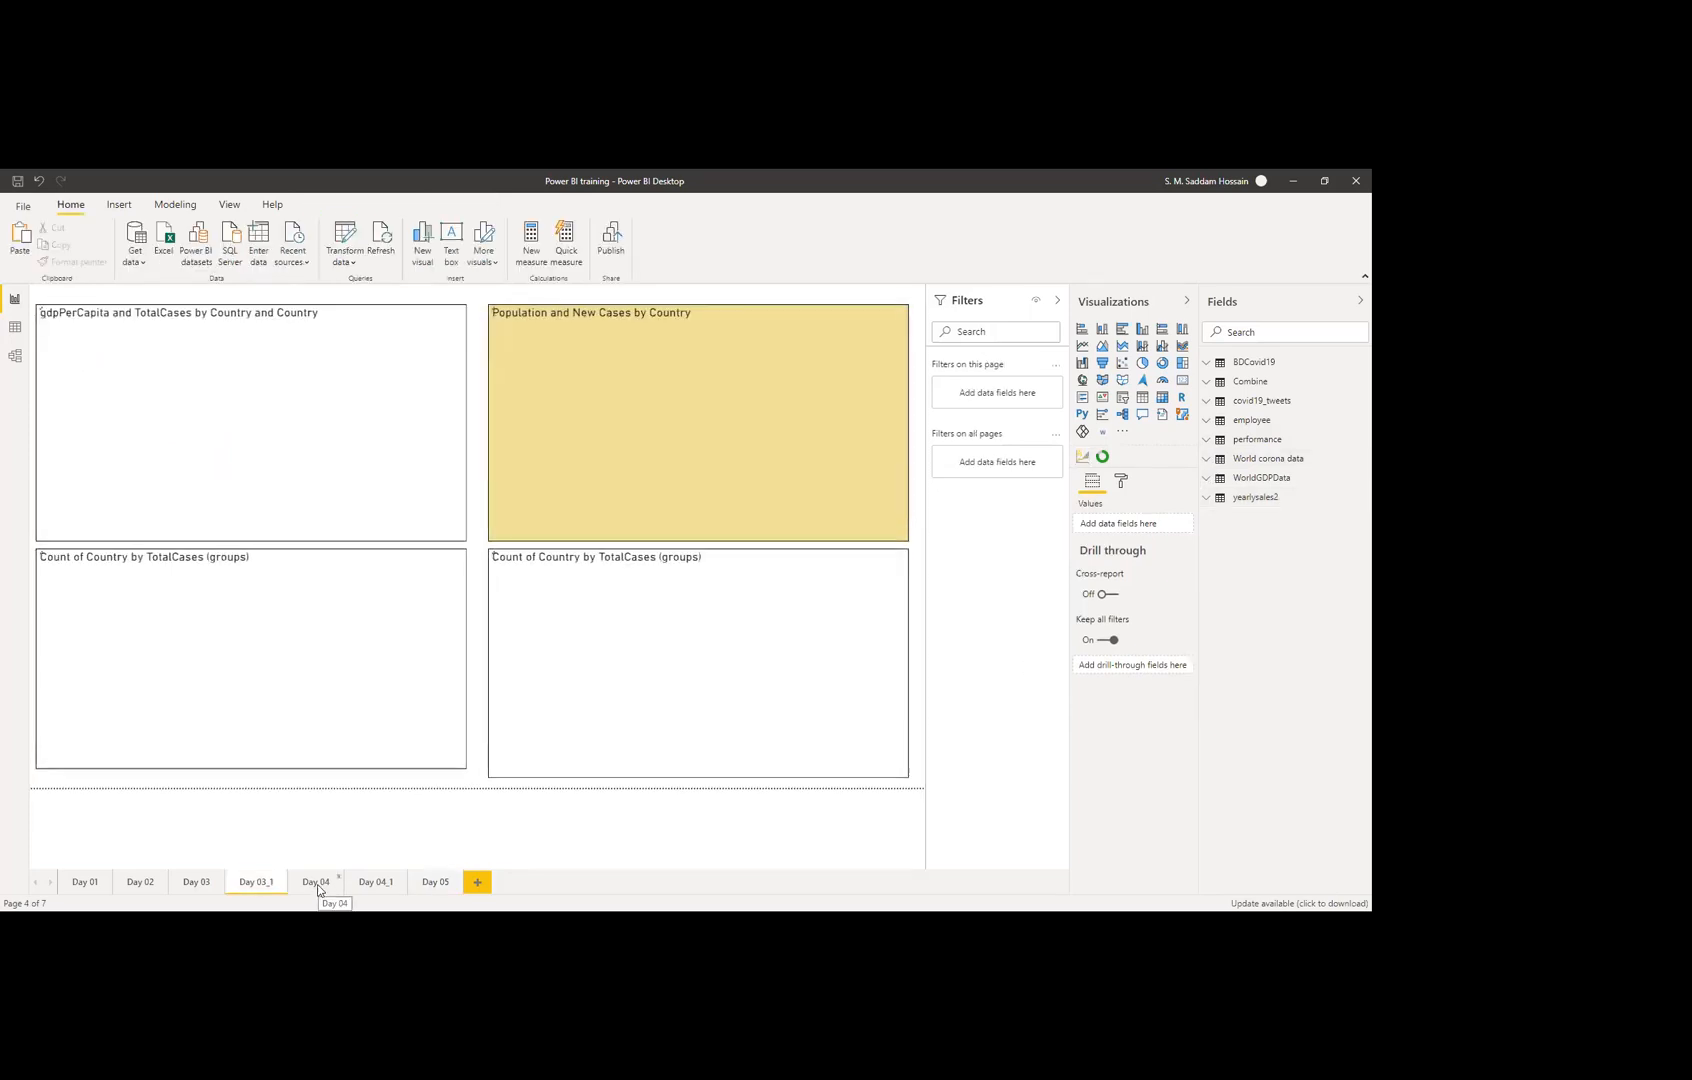
pyautogui.click(317, 884)
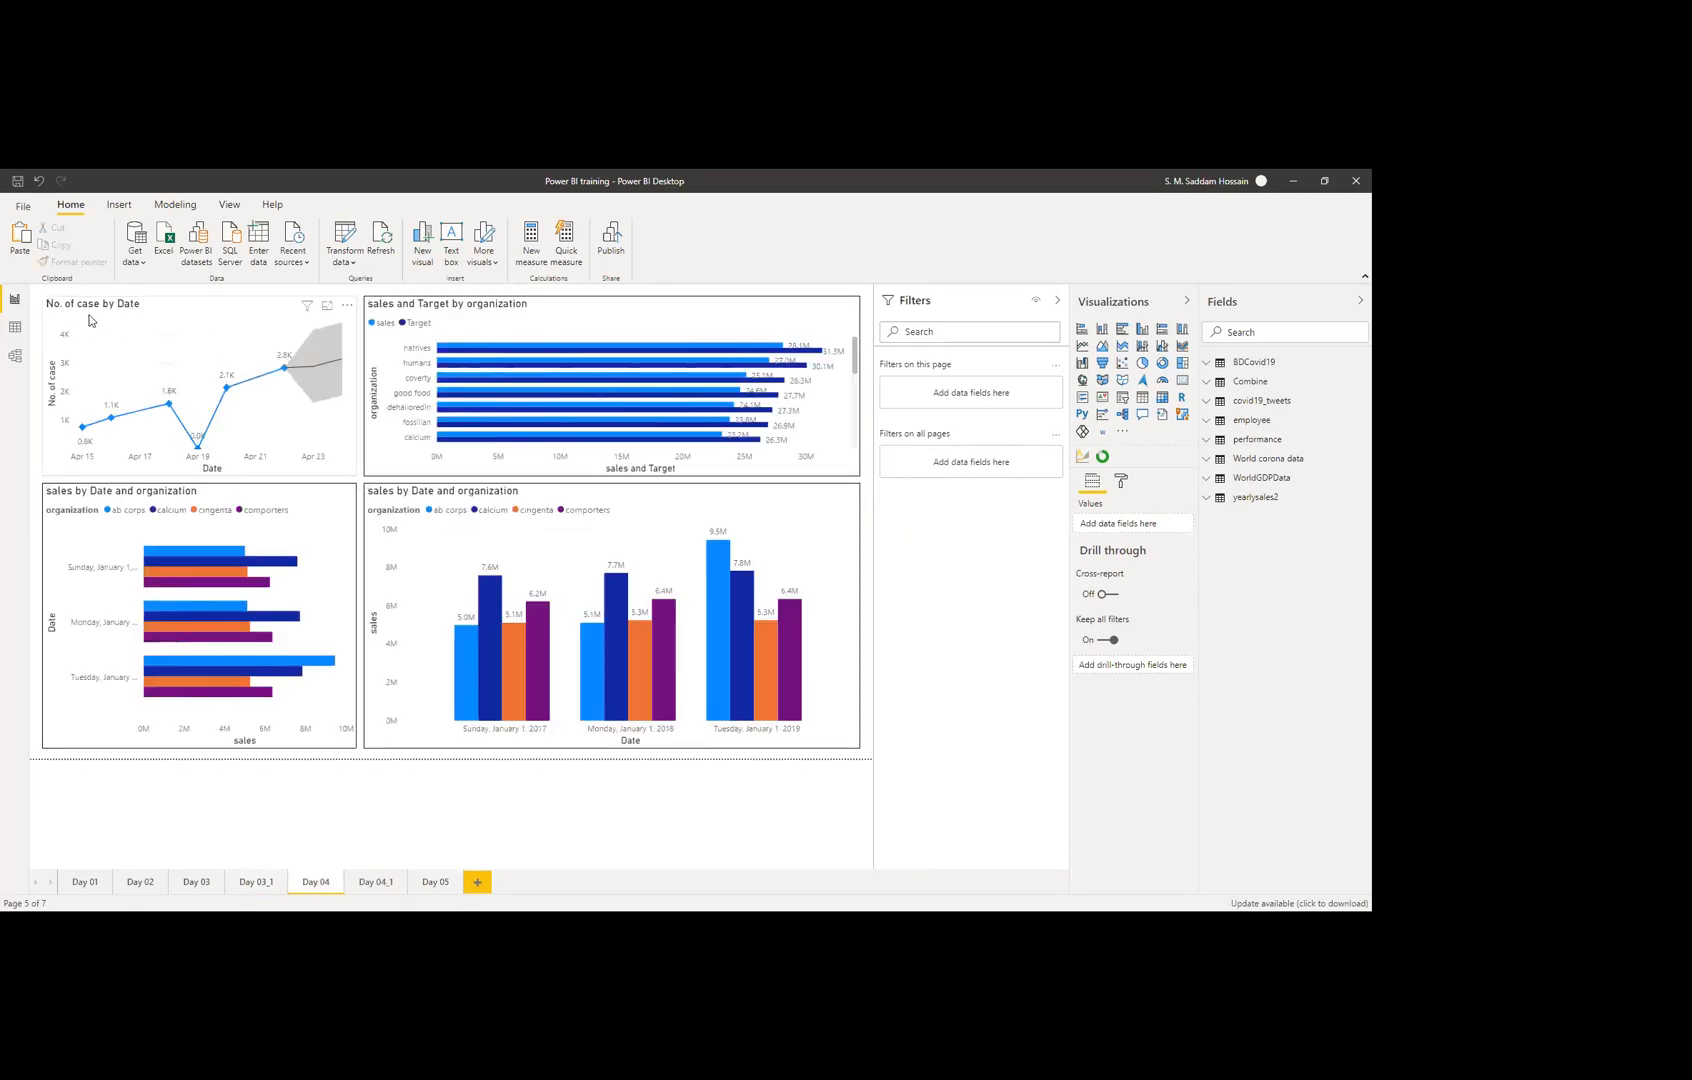
pyautogui.click(173, 307)
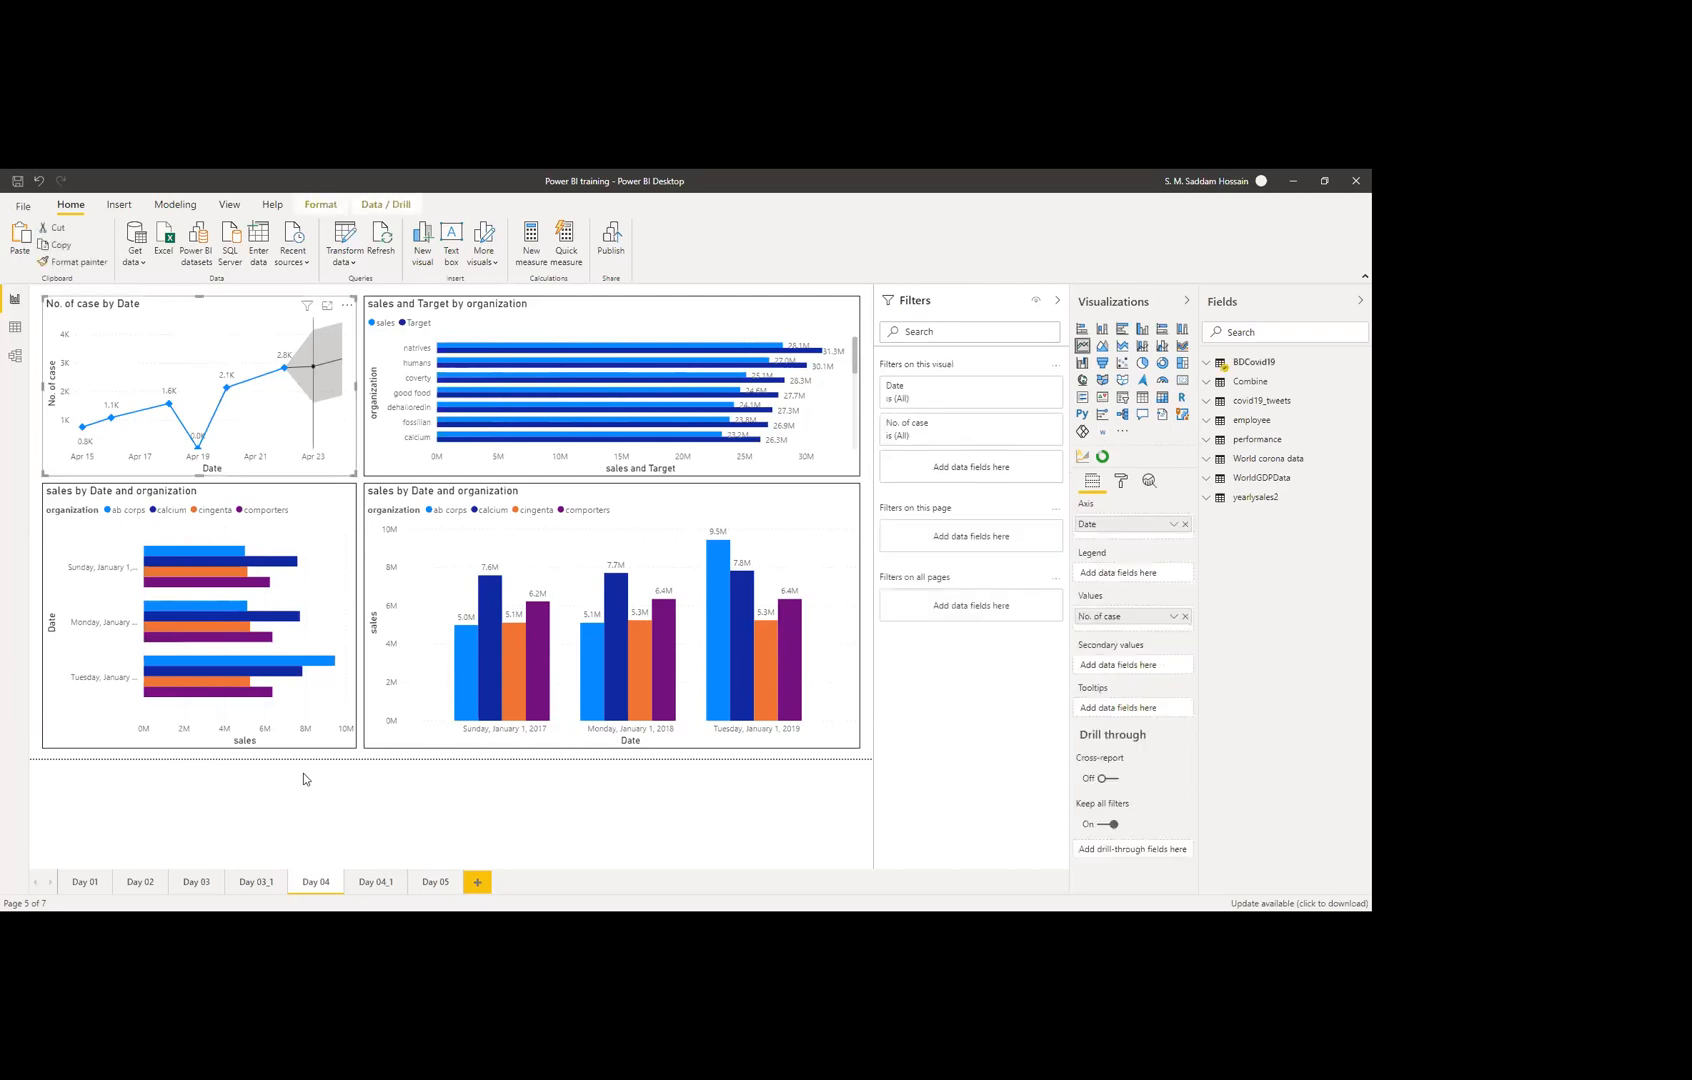
pyautogui.click(433, 882)
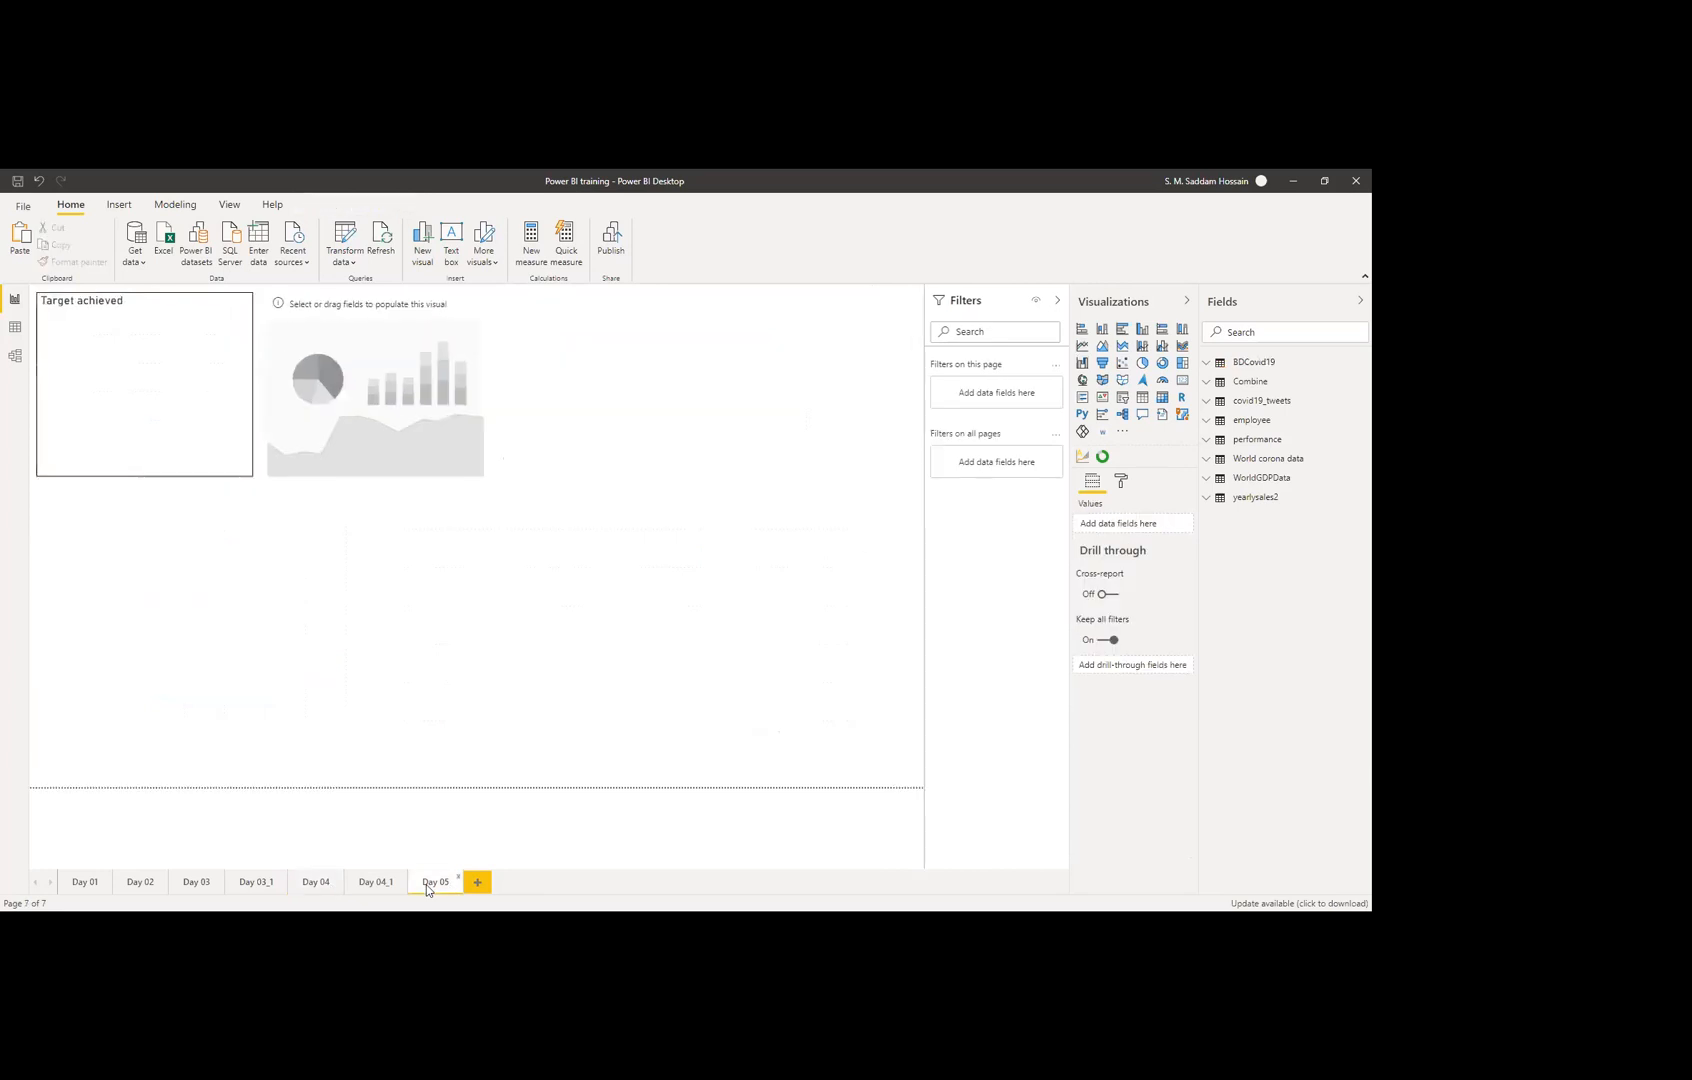
pyautogui.click(385, 311)
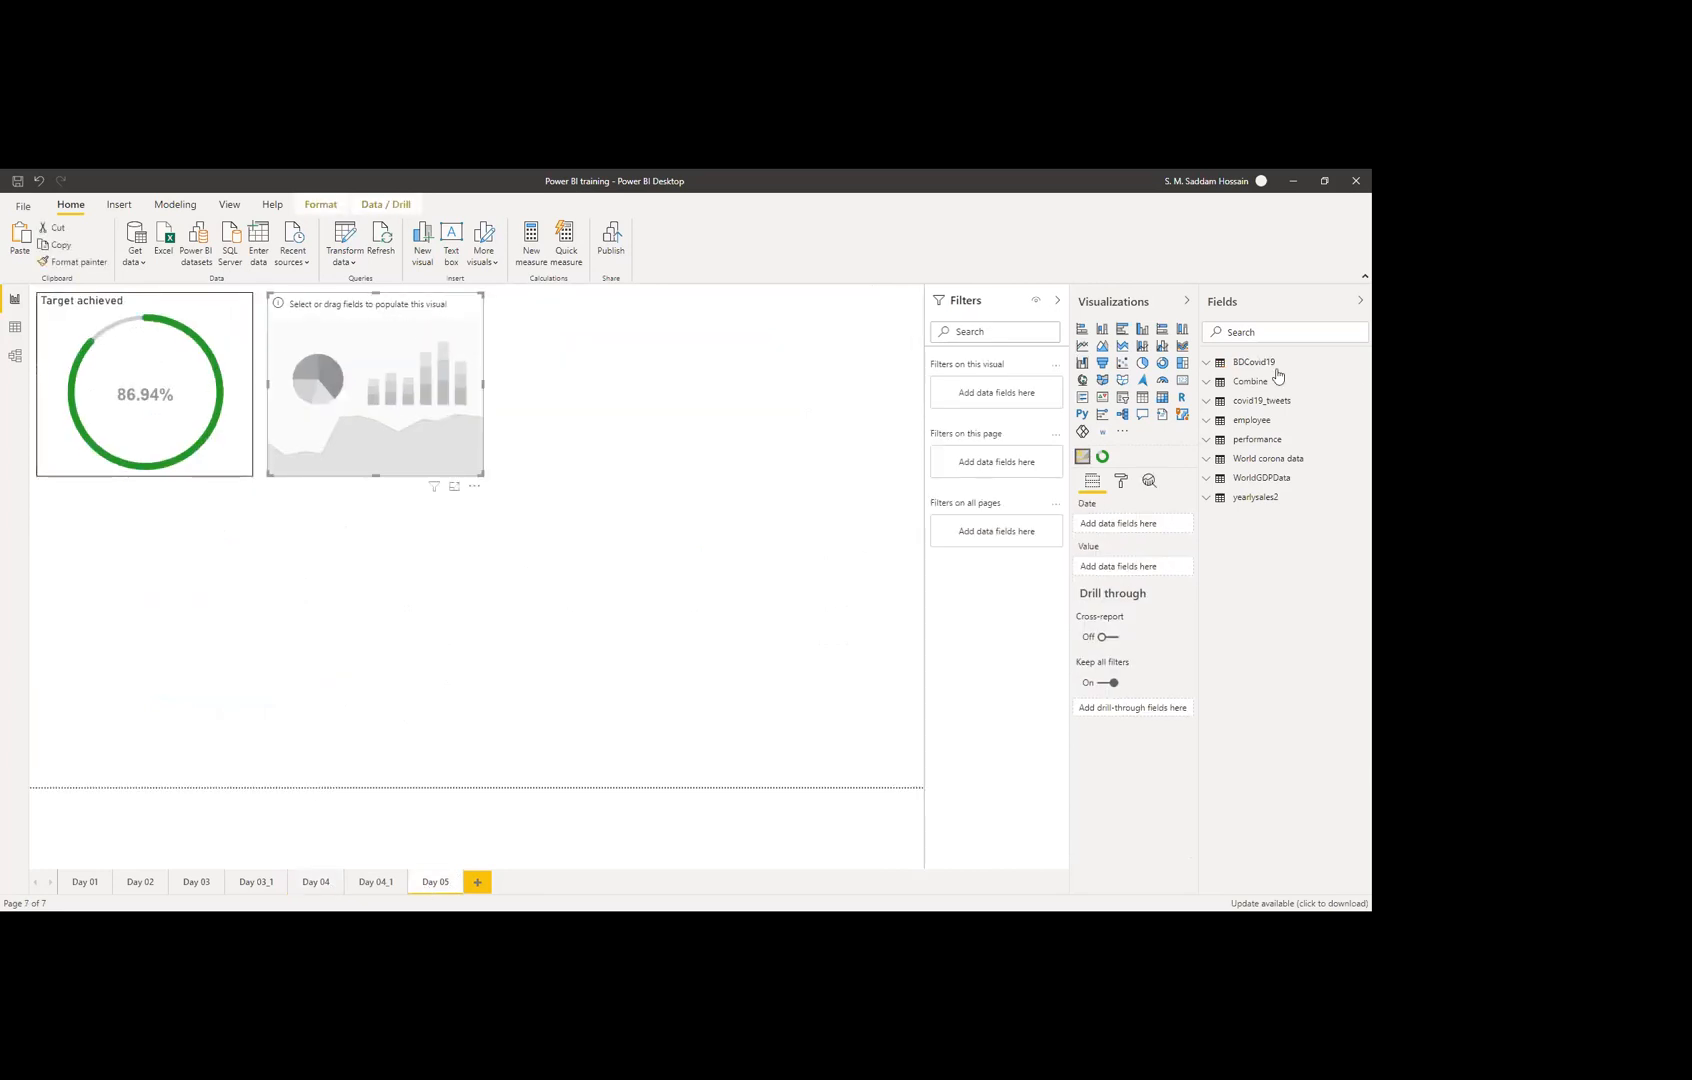
pyautogui.click(1210, 365)
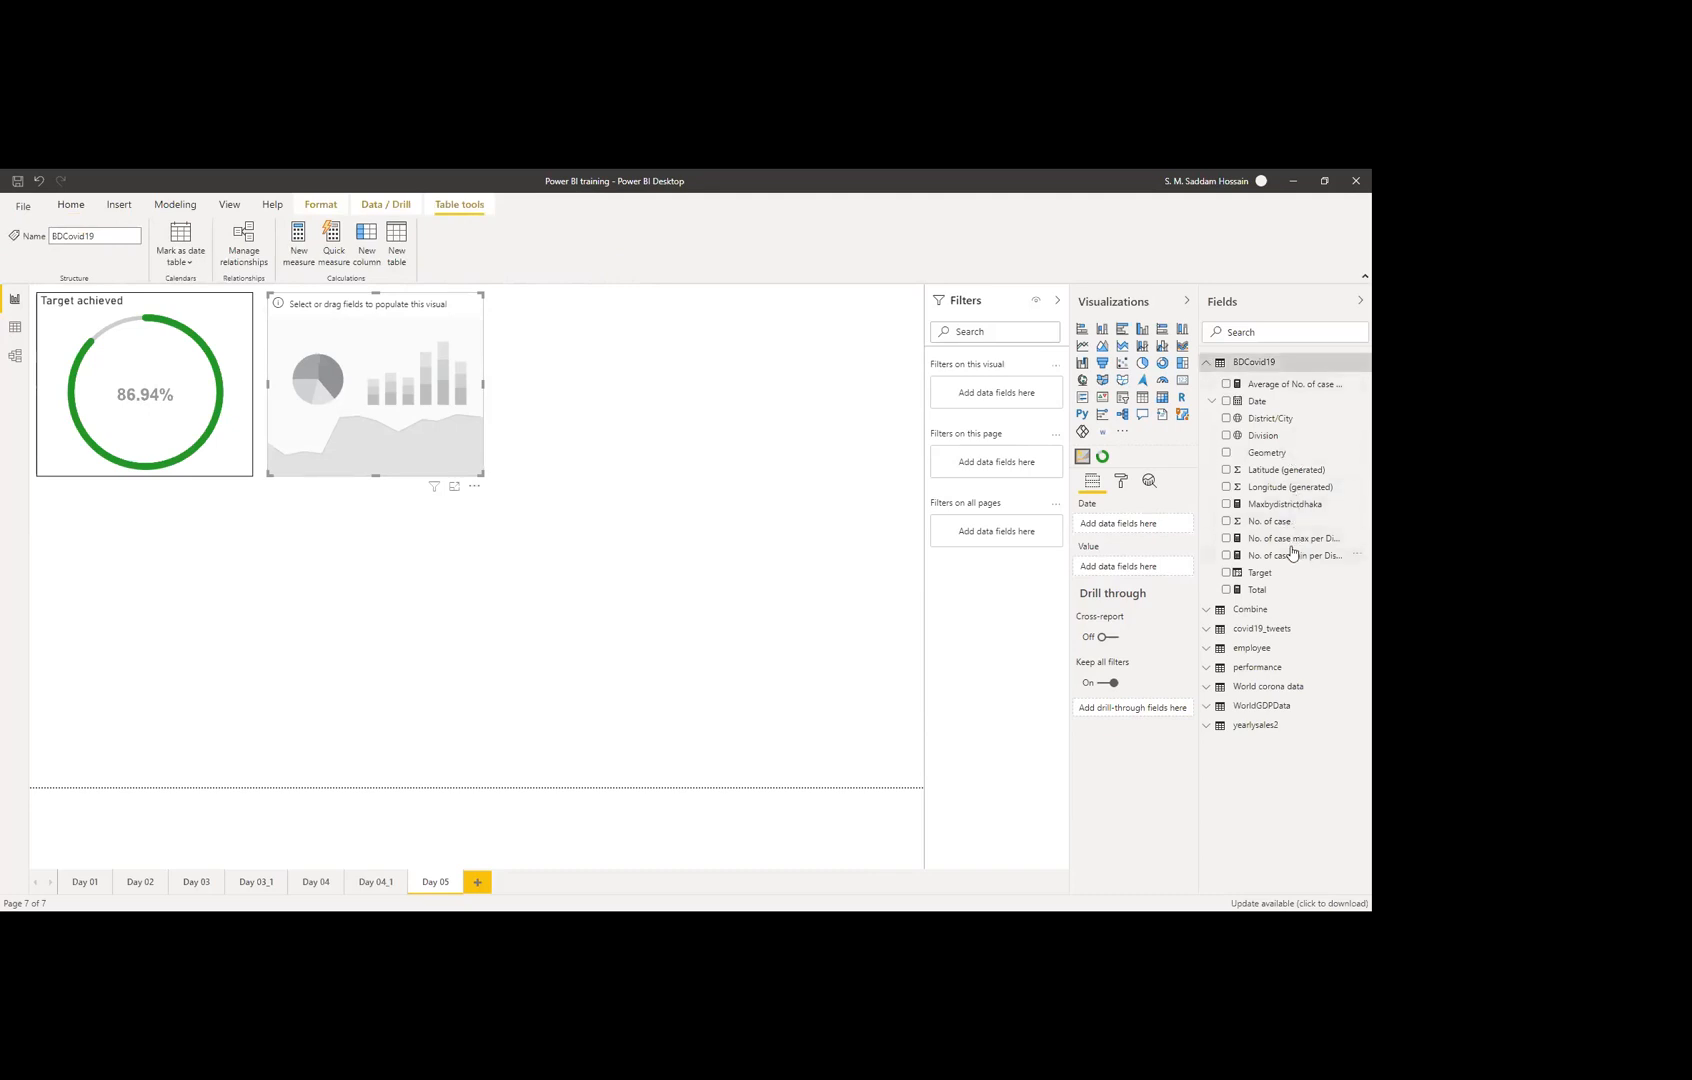
# Step: Put BDCovid19 Date and No. of case into the ARIMA visual and view its R script error
pyautogui.moveTo(1213, 452); pyautogui.dragTo(1135, 532)
pyautogui.moveTo(1135, 532); pyautogui.dragTo(1134, 530)
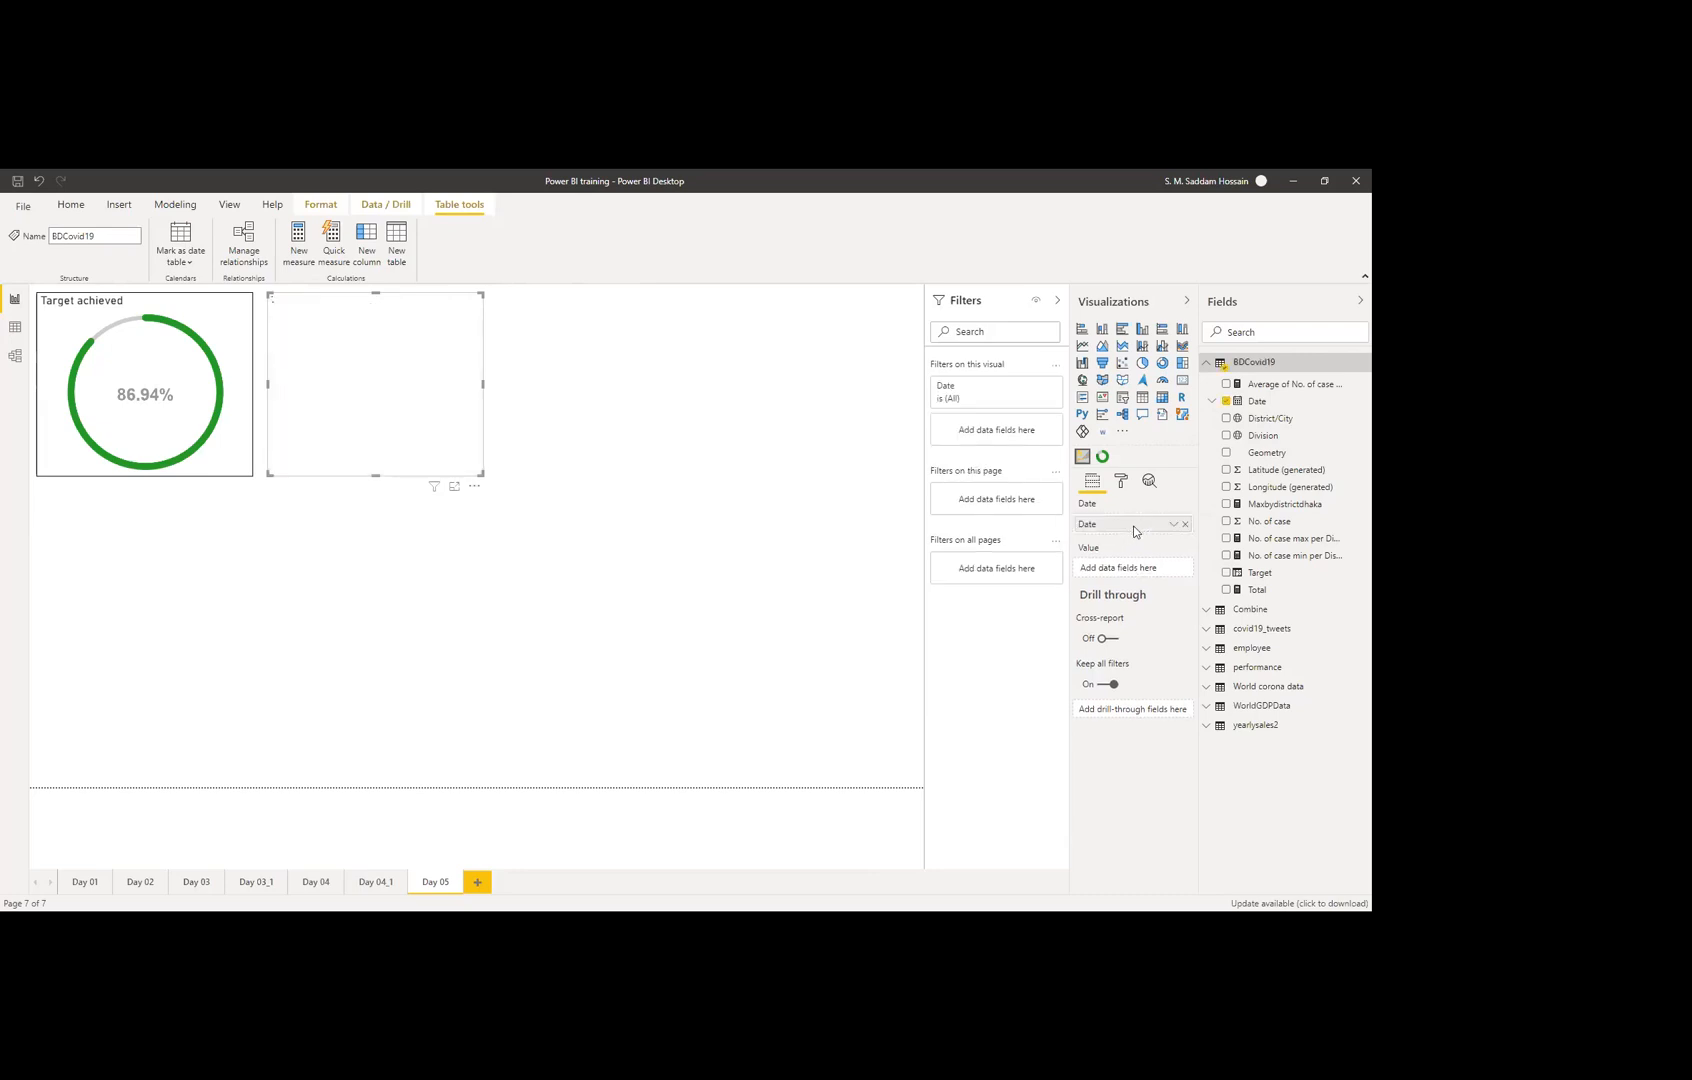
pyautogui.moveTo(1275, 522); pyautogui.dragTo(1123, 577)
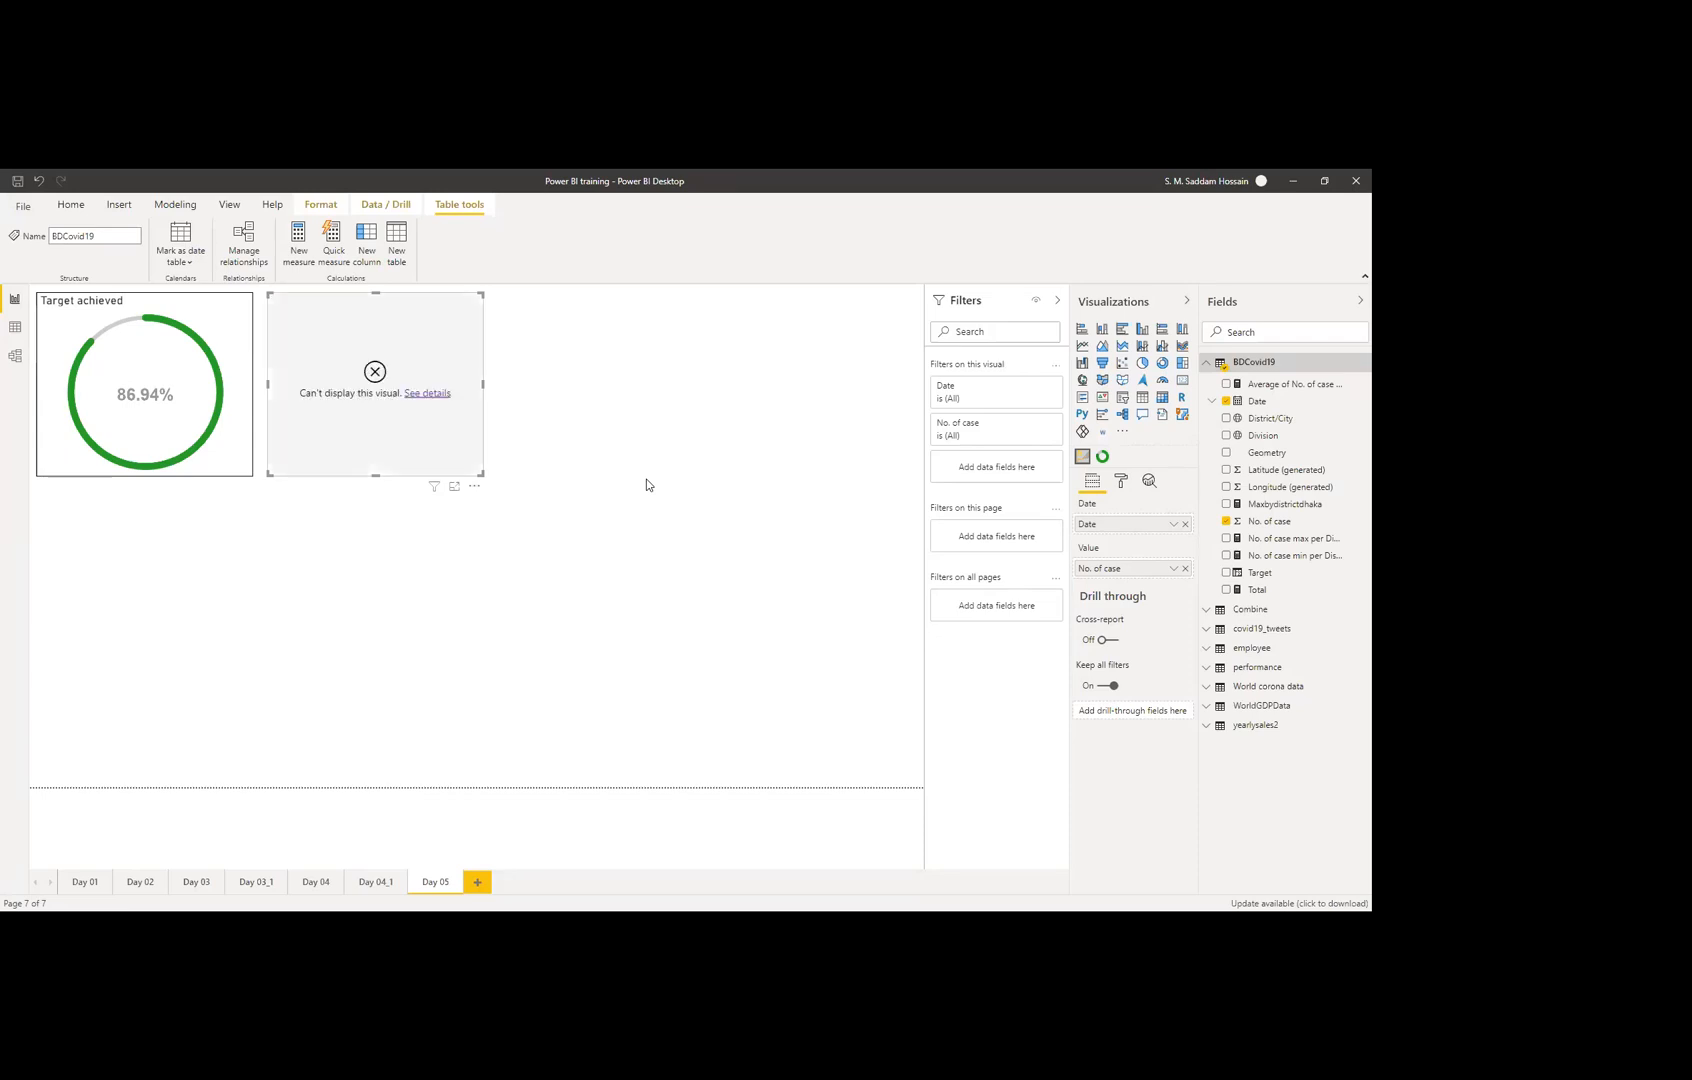
pyautogui.click(426, 395)
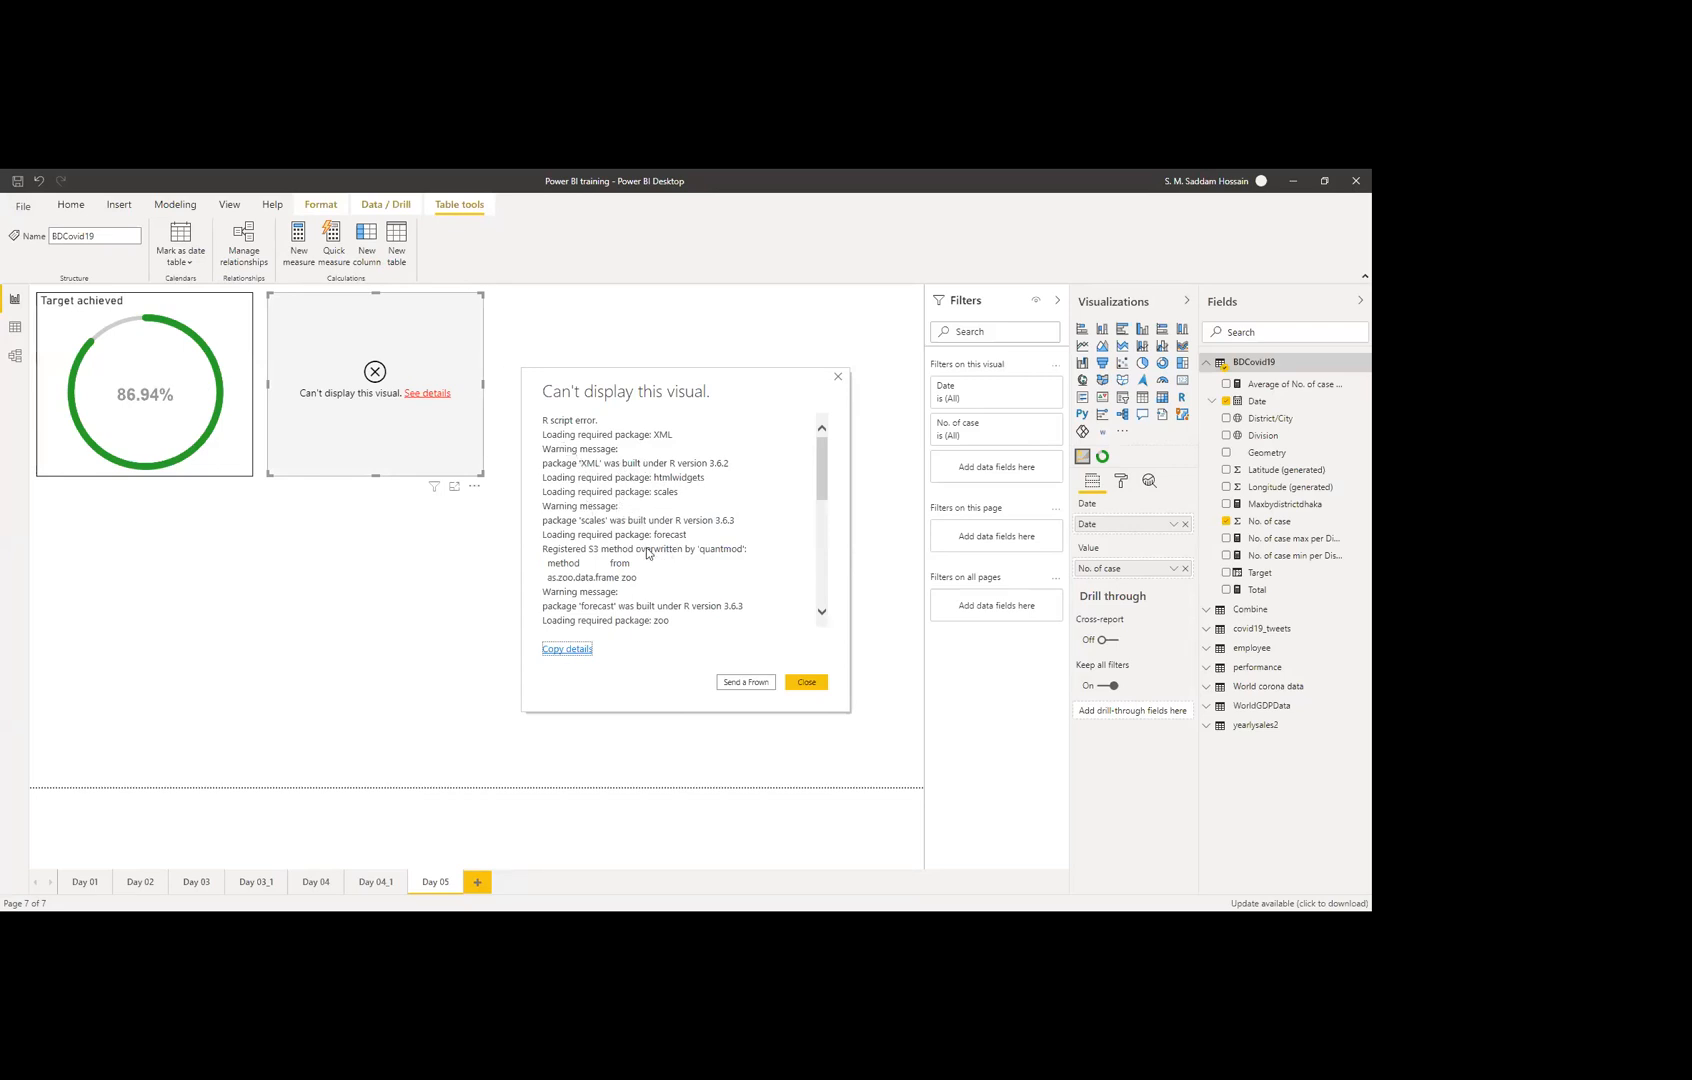
# Step: Read through the R script error text, close it, and delete the broken ARIMA visual
pyautogui.scroll(-1, 665, 548)
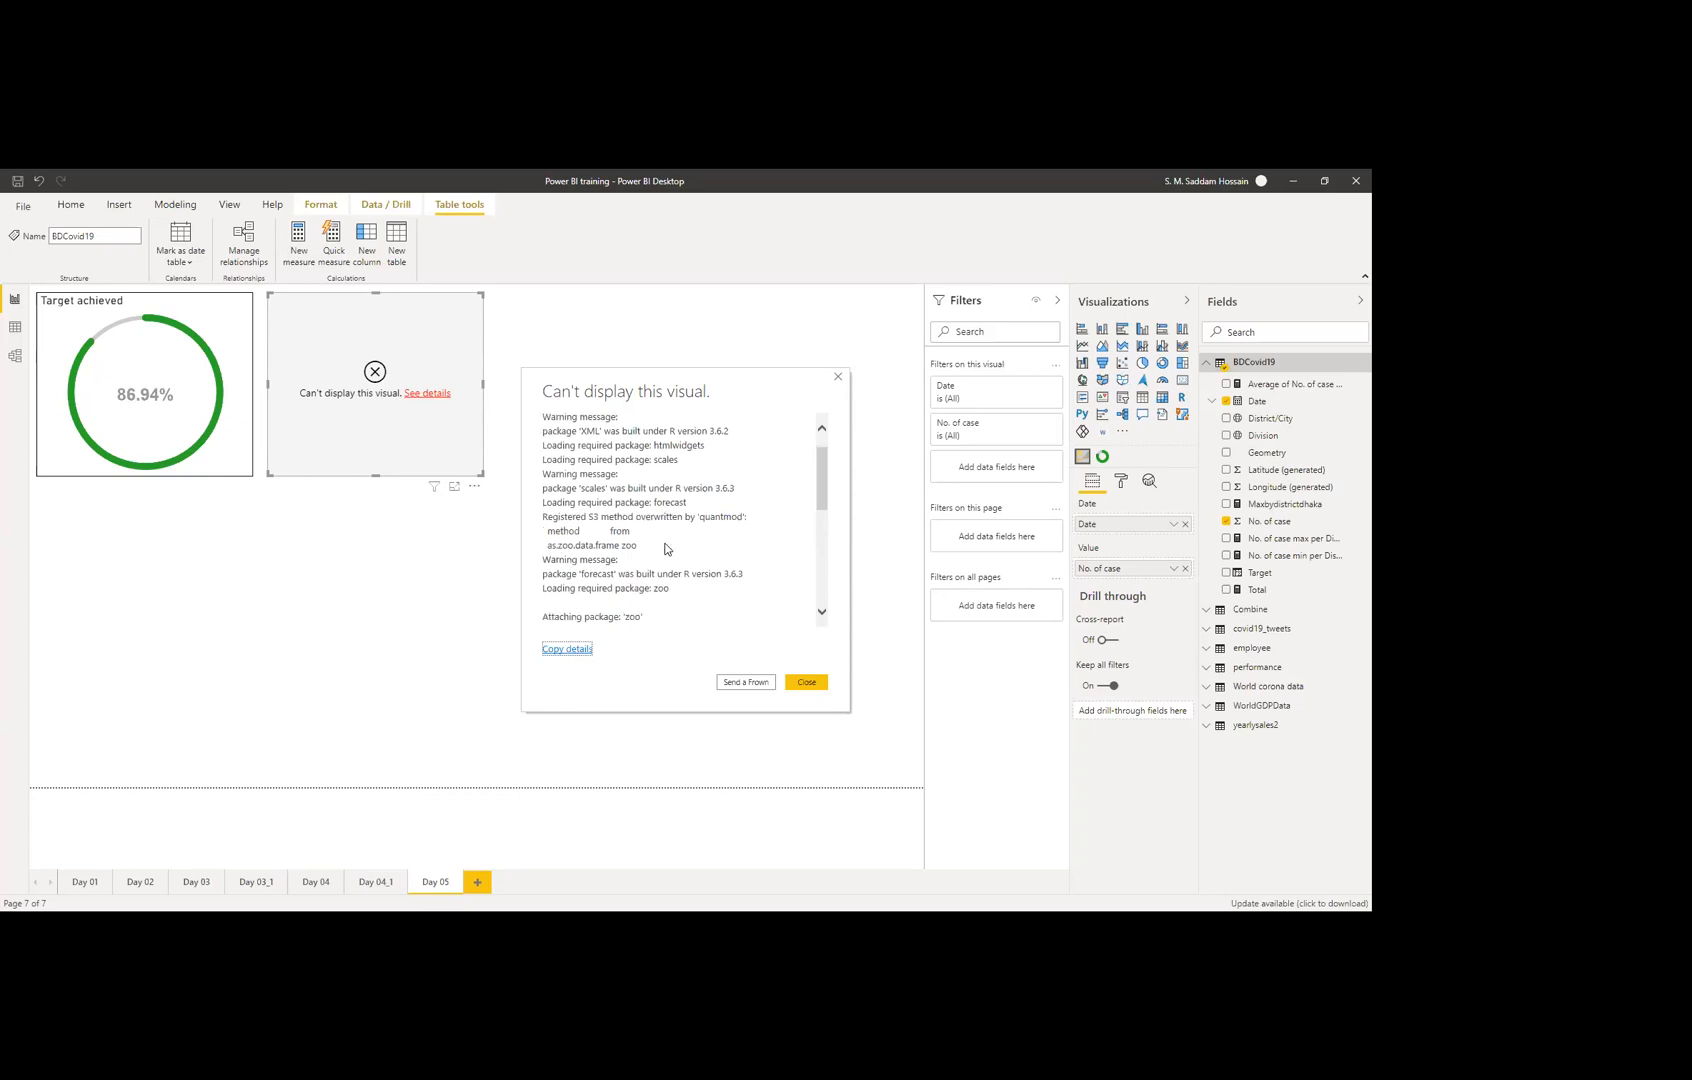
pyautogui.scroll(-10, 665, 548)
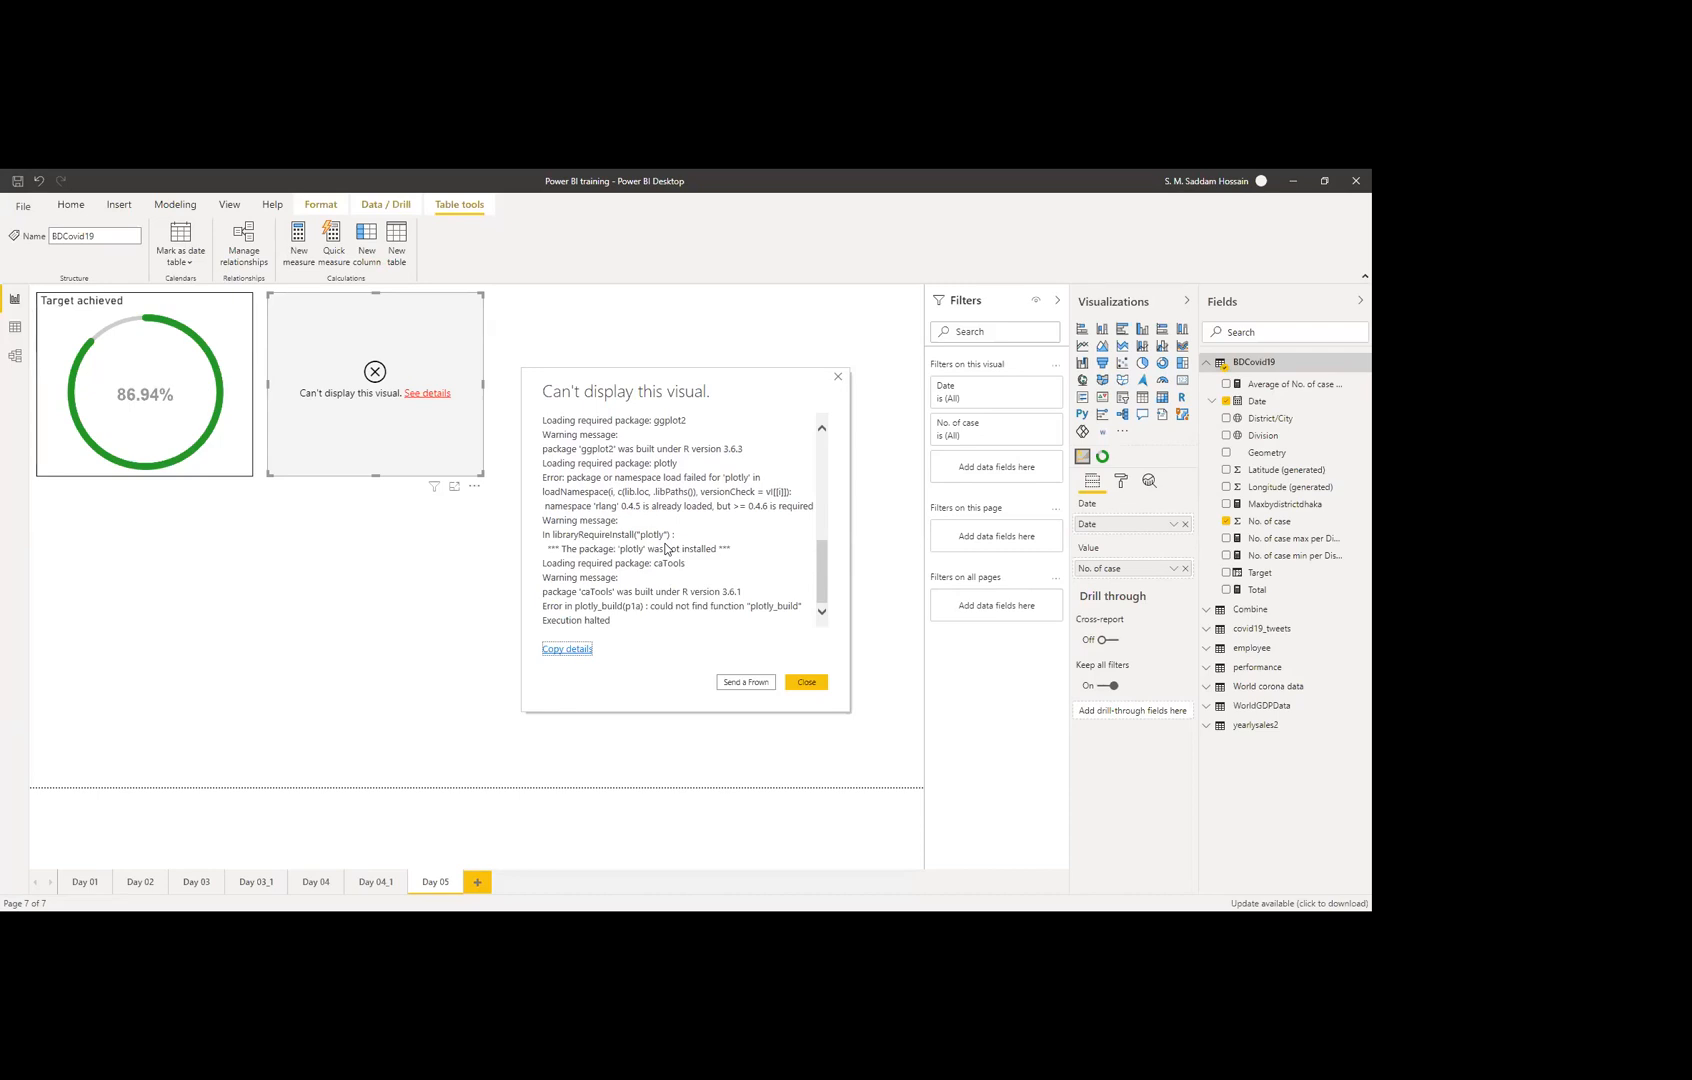
pyautogui.scroll(2, 665, 548)
pyautogui.scroll(5, 665, 548)
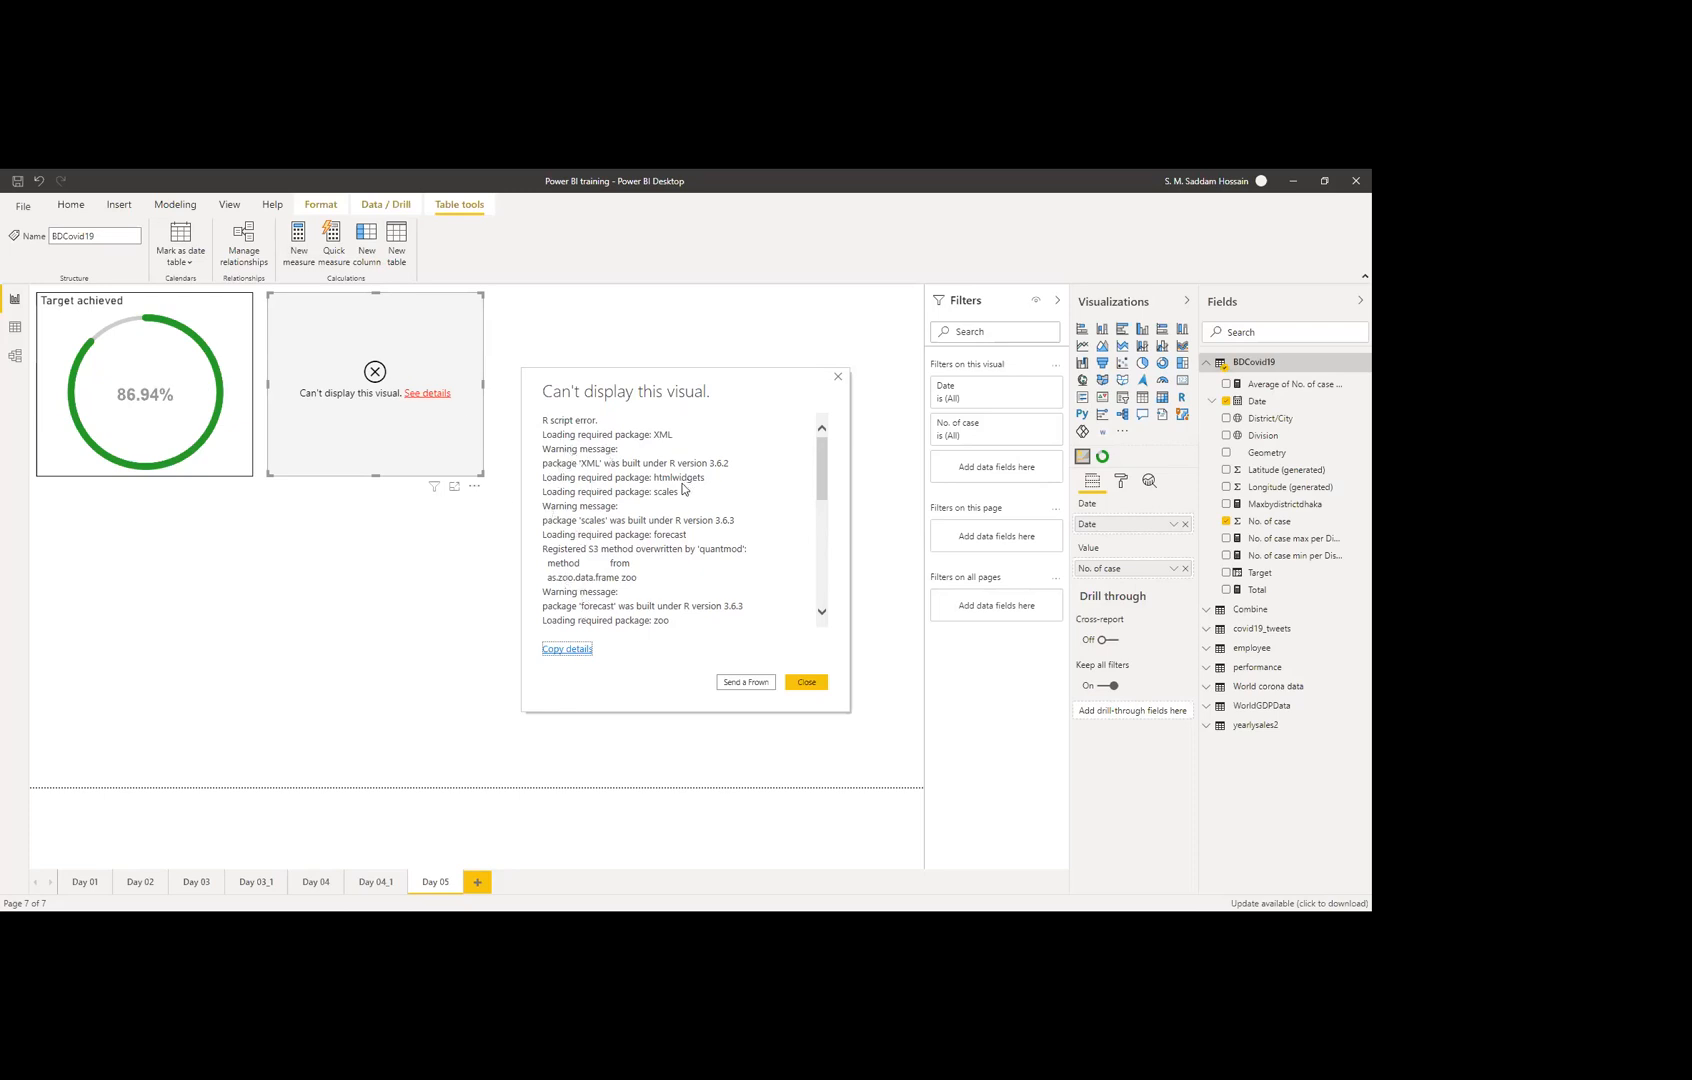
pyautogui.scroll(-8, 658, 573)
pyautogui.scroll(-2, 658, 573)
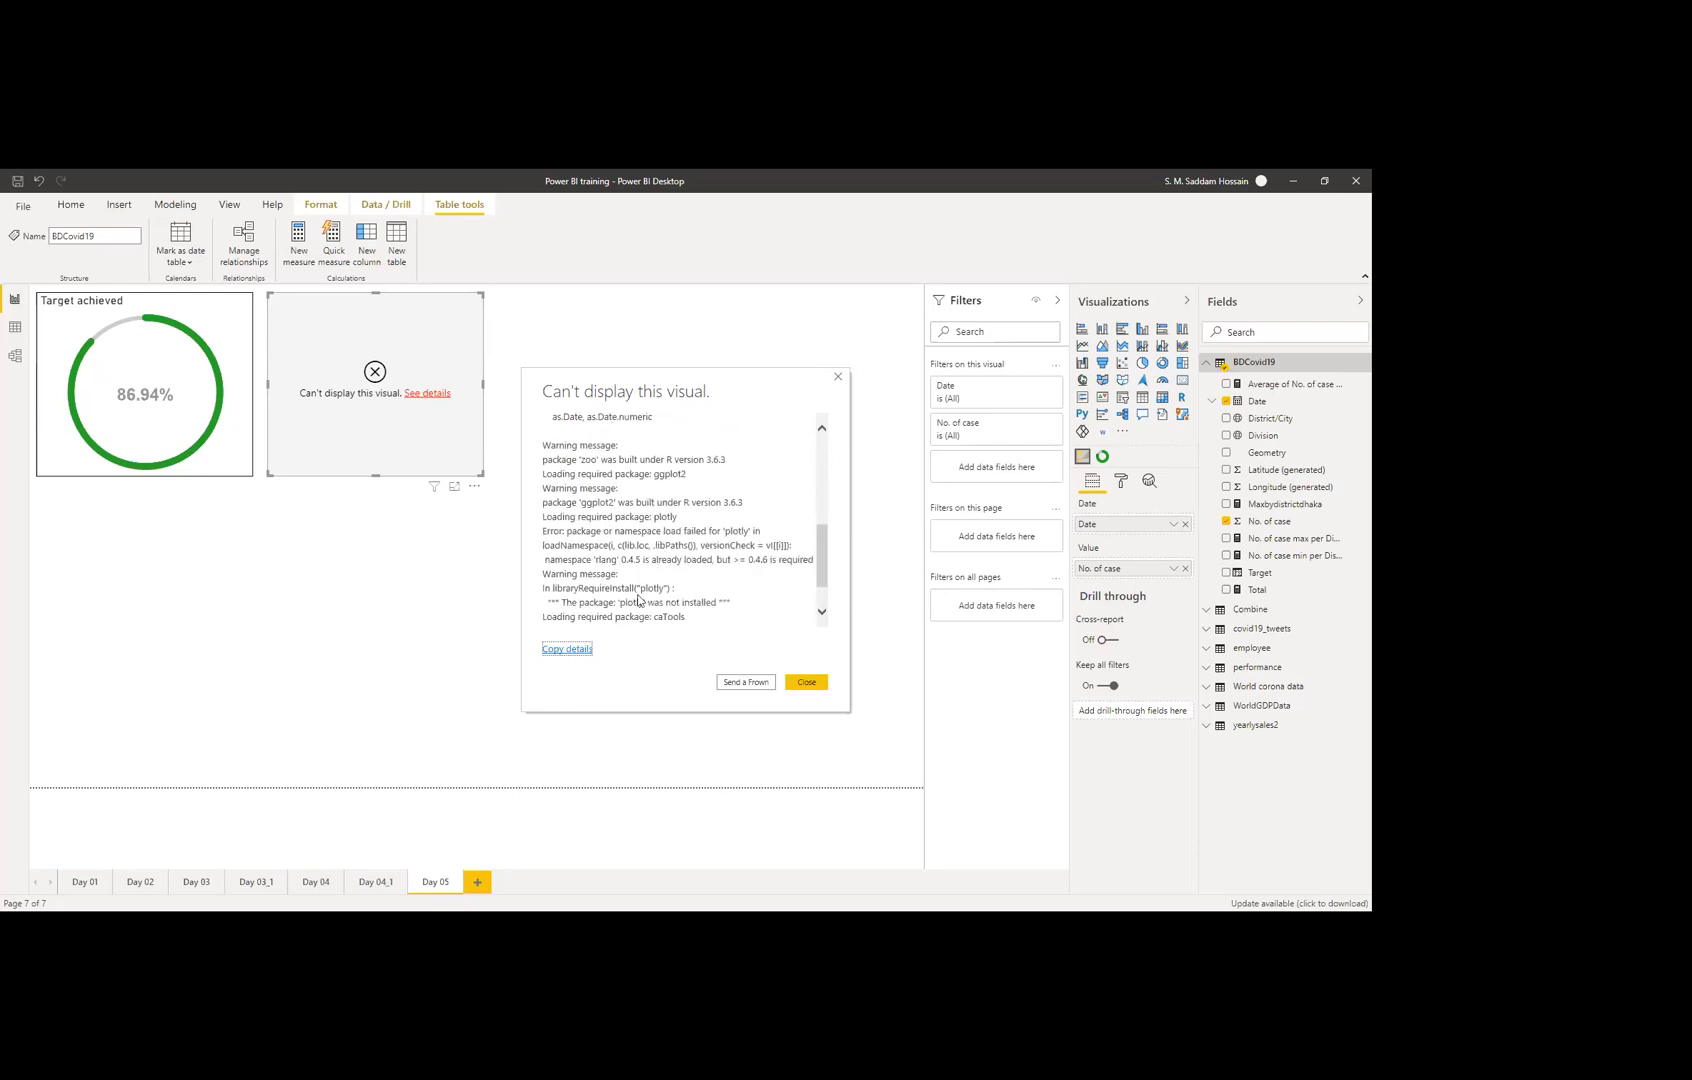
pyautogui.scroll(-2, 690, 598)
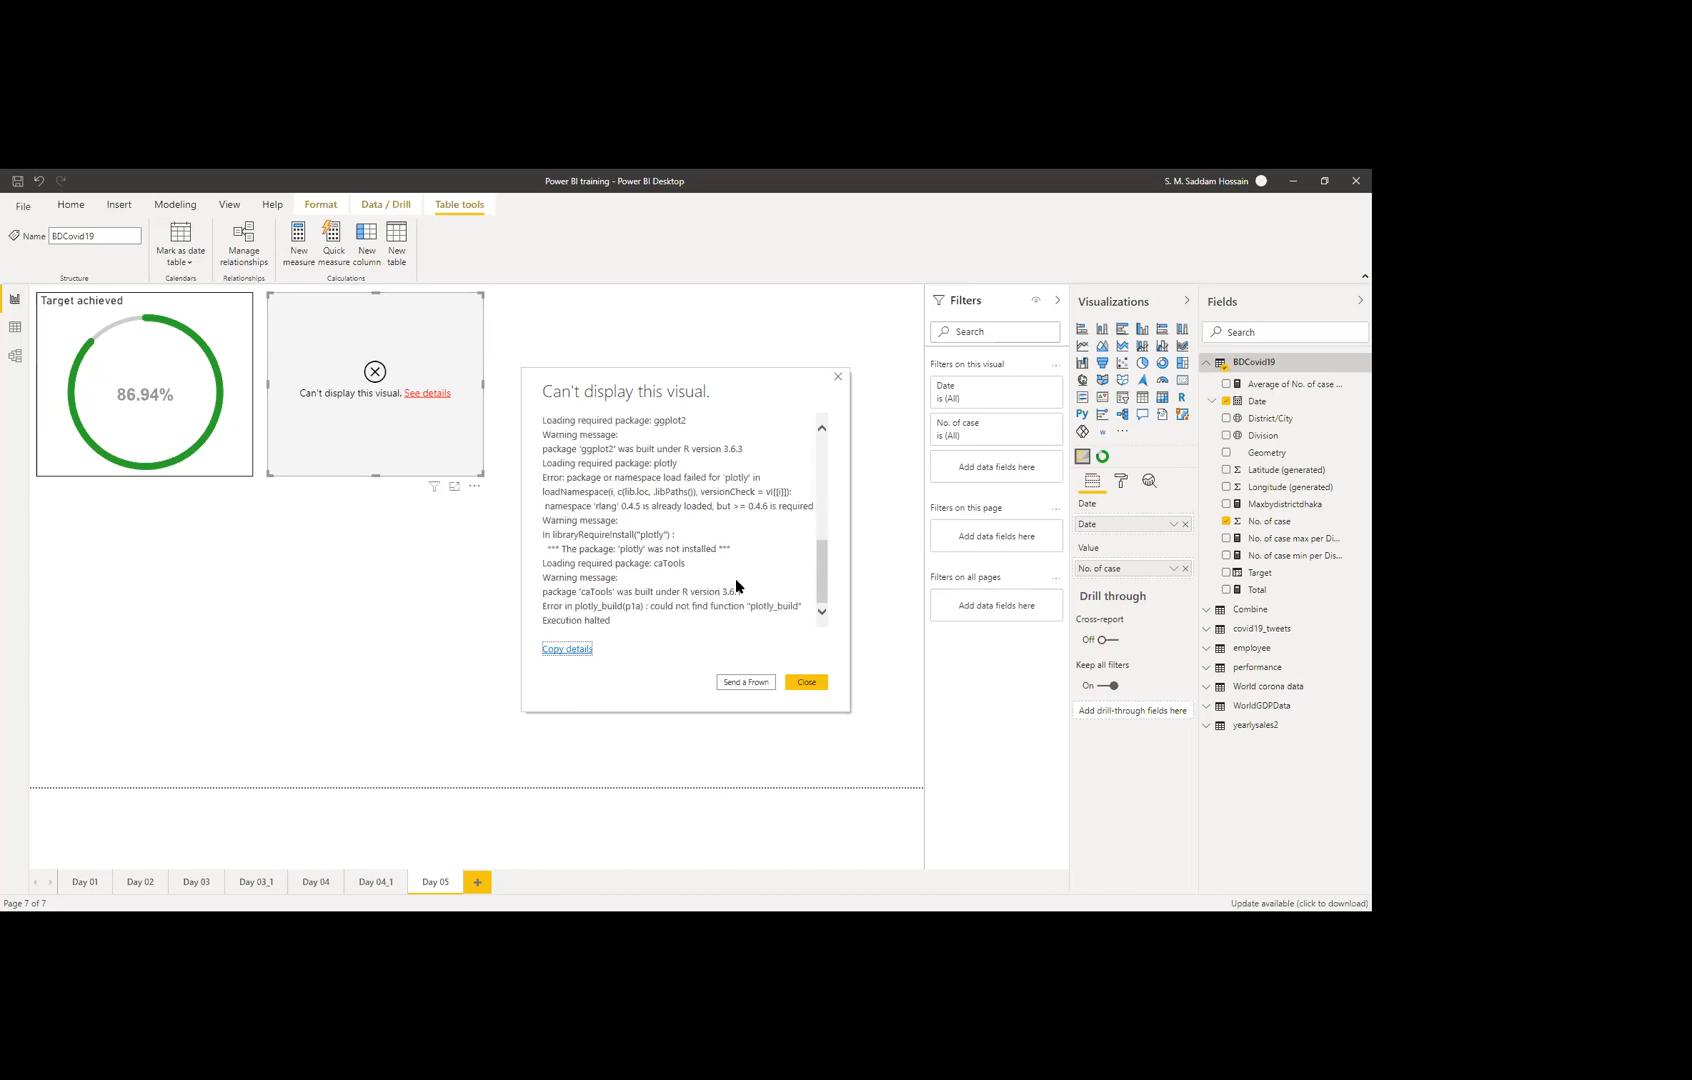
pyautogui.scroll(4, 735, 580)
pyautogui.scroll(3, 725, 585)
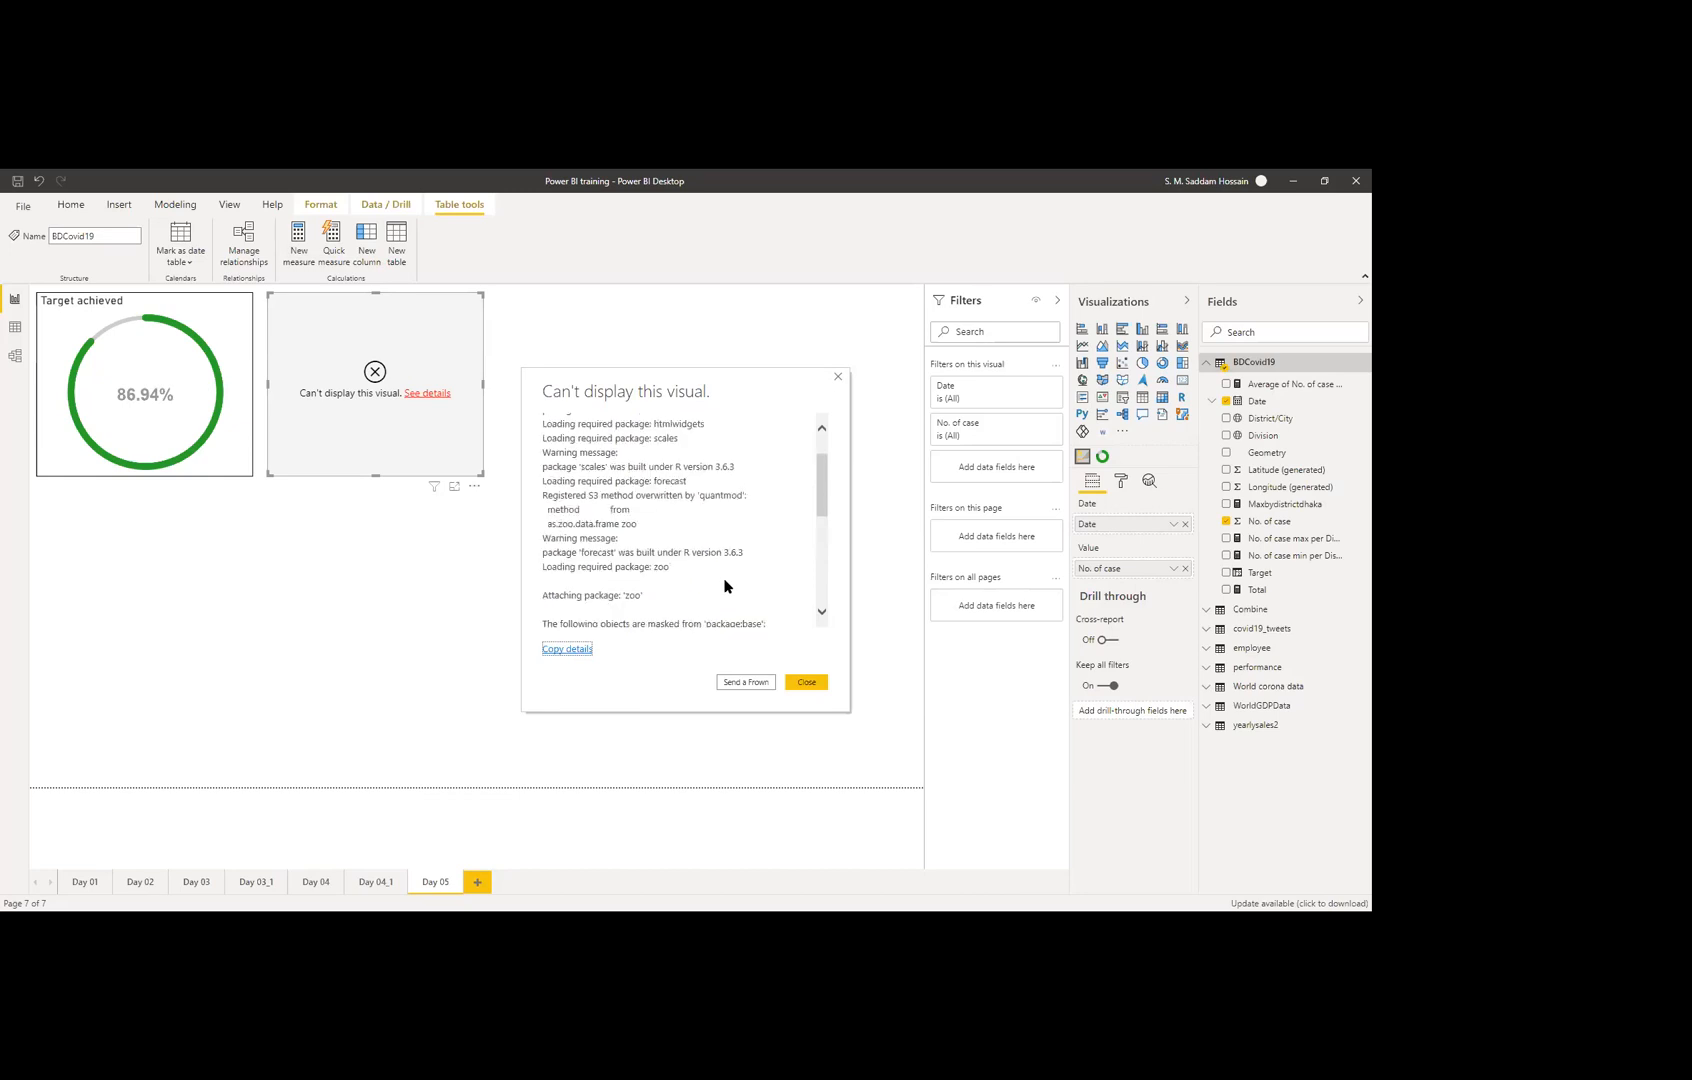
pyautogui.click(805, 683)
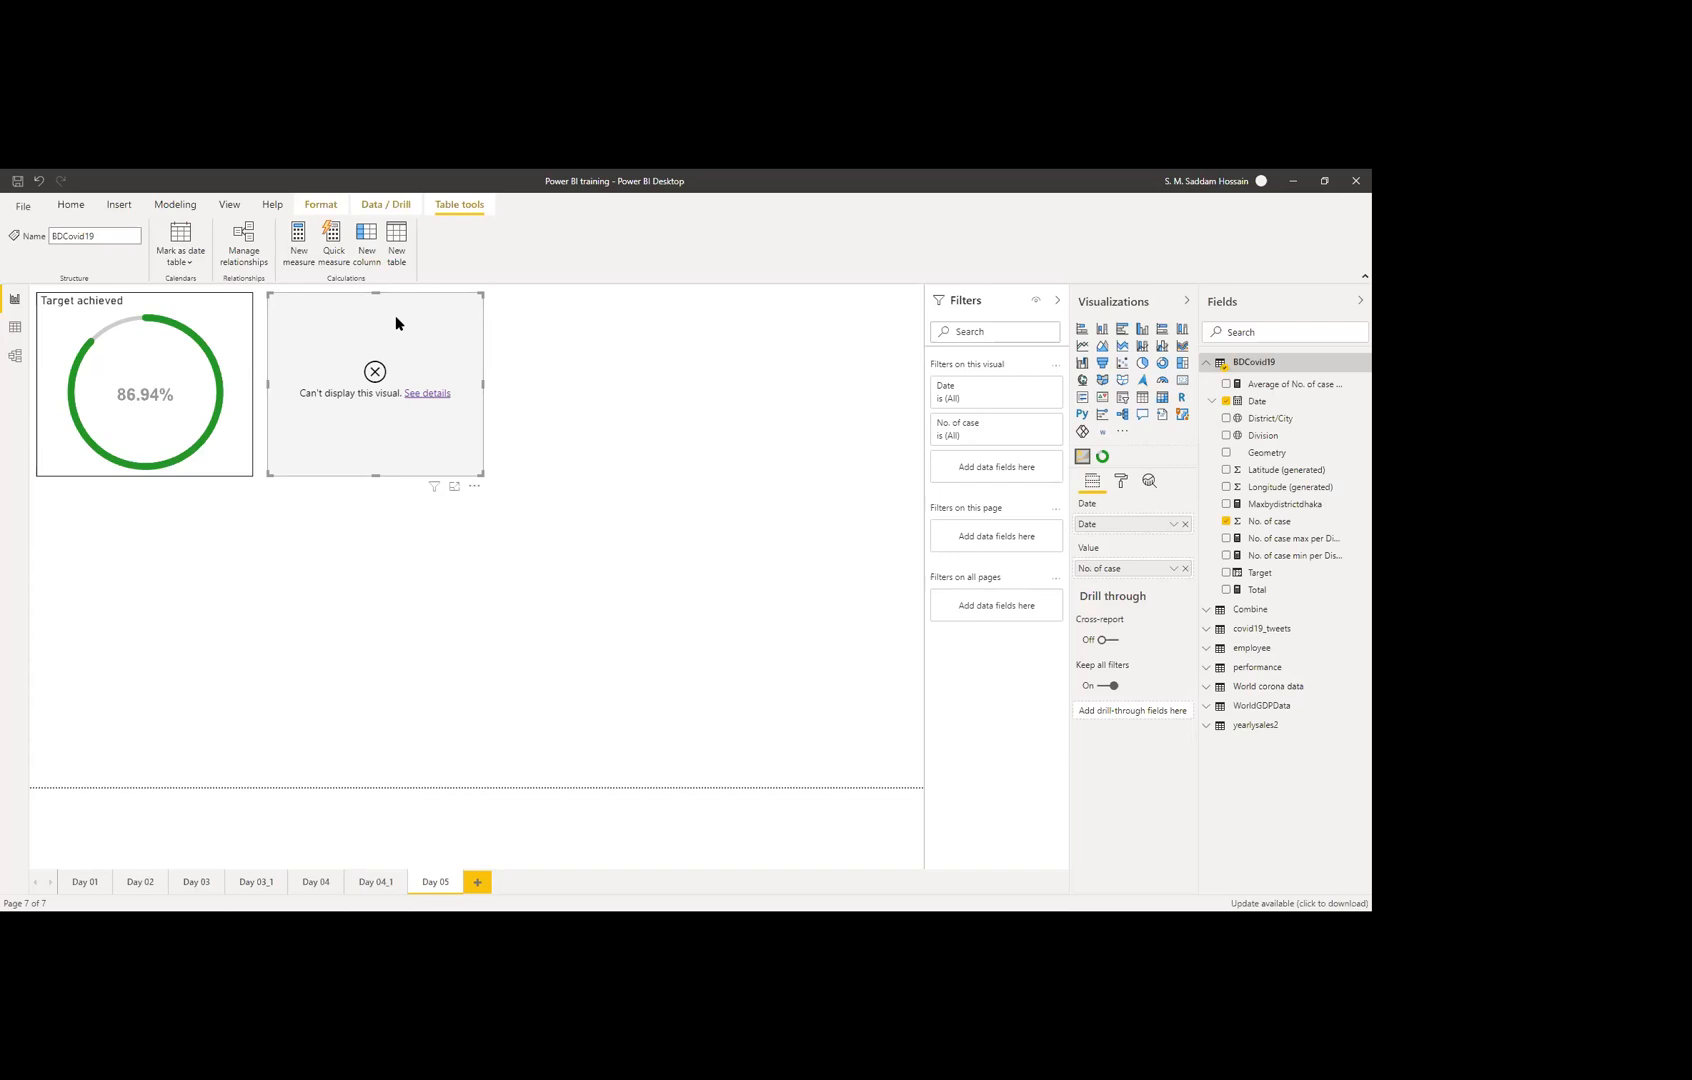
pyautogui.press('Delete')
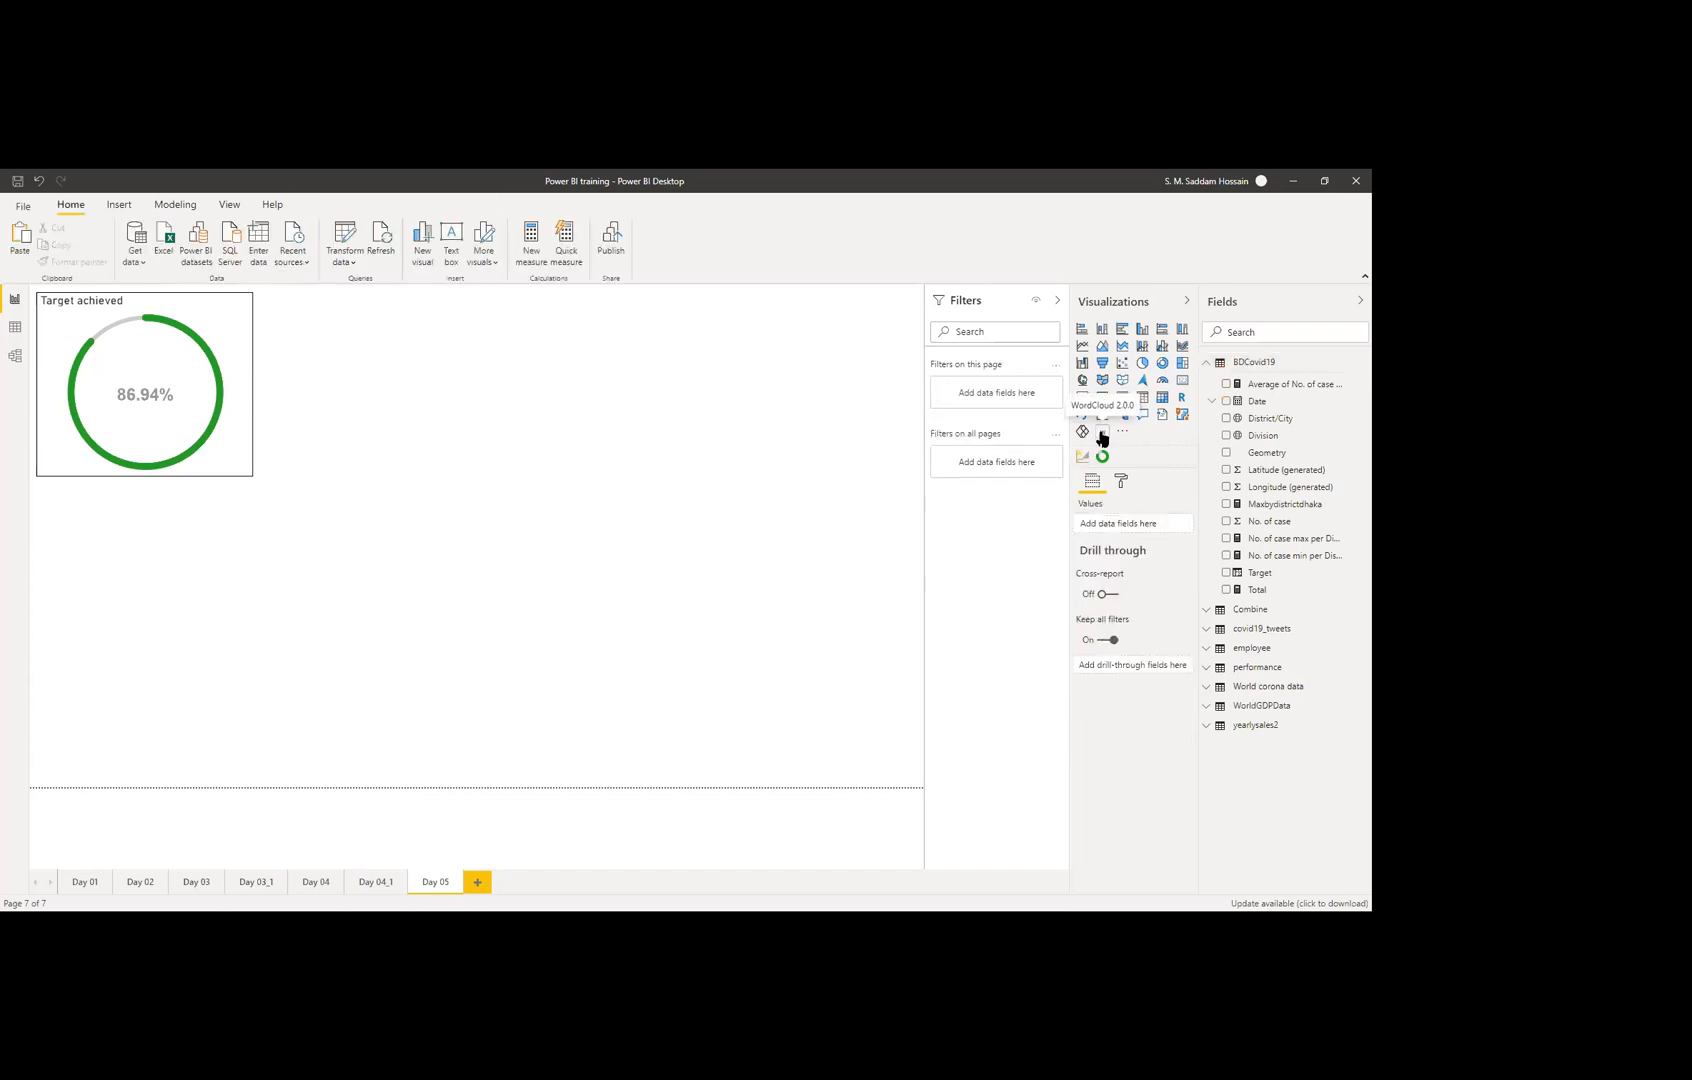
# Step: Add a WordCloud visual, expand covid19_tweets in Fields, and switch to Data view
pyautogui.click(1102, 433)
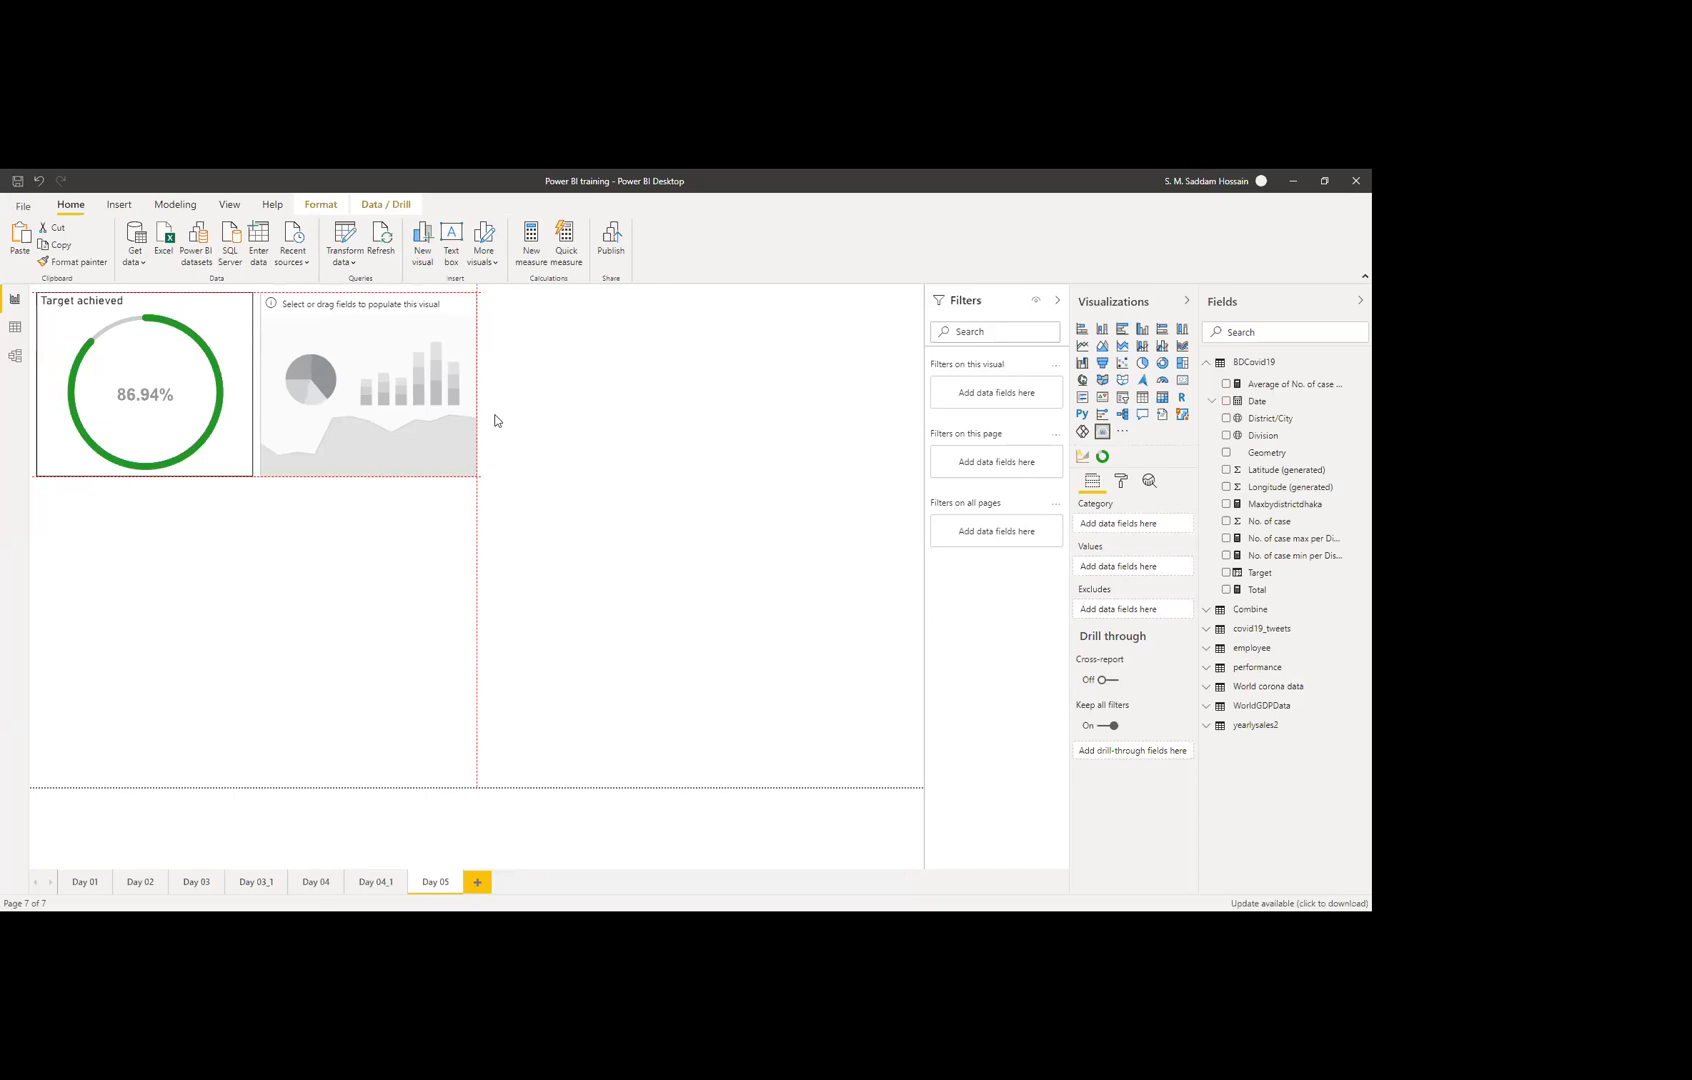
pyautogui.click(1208, 367)
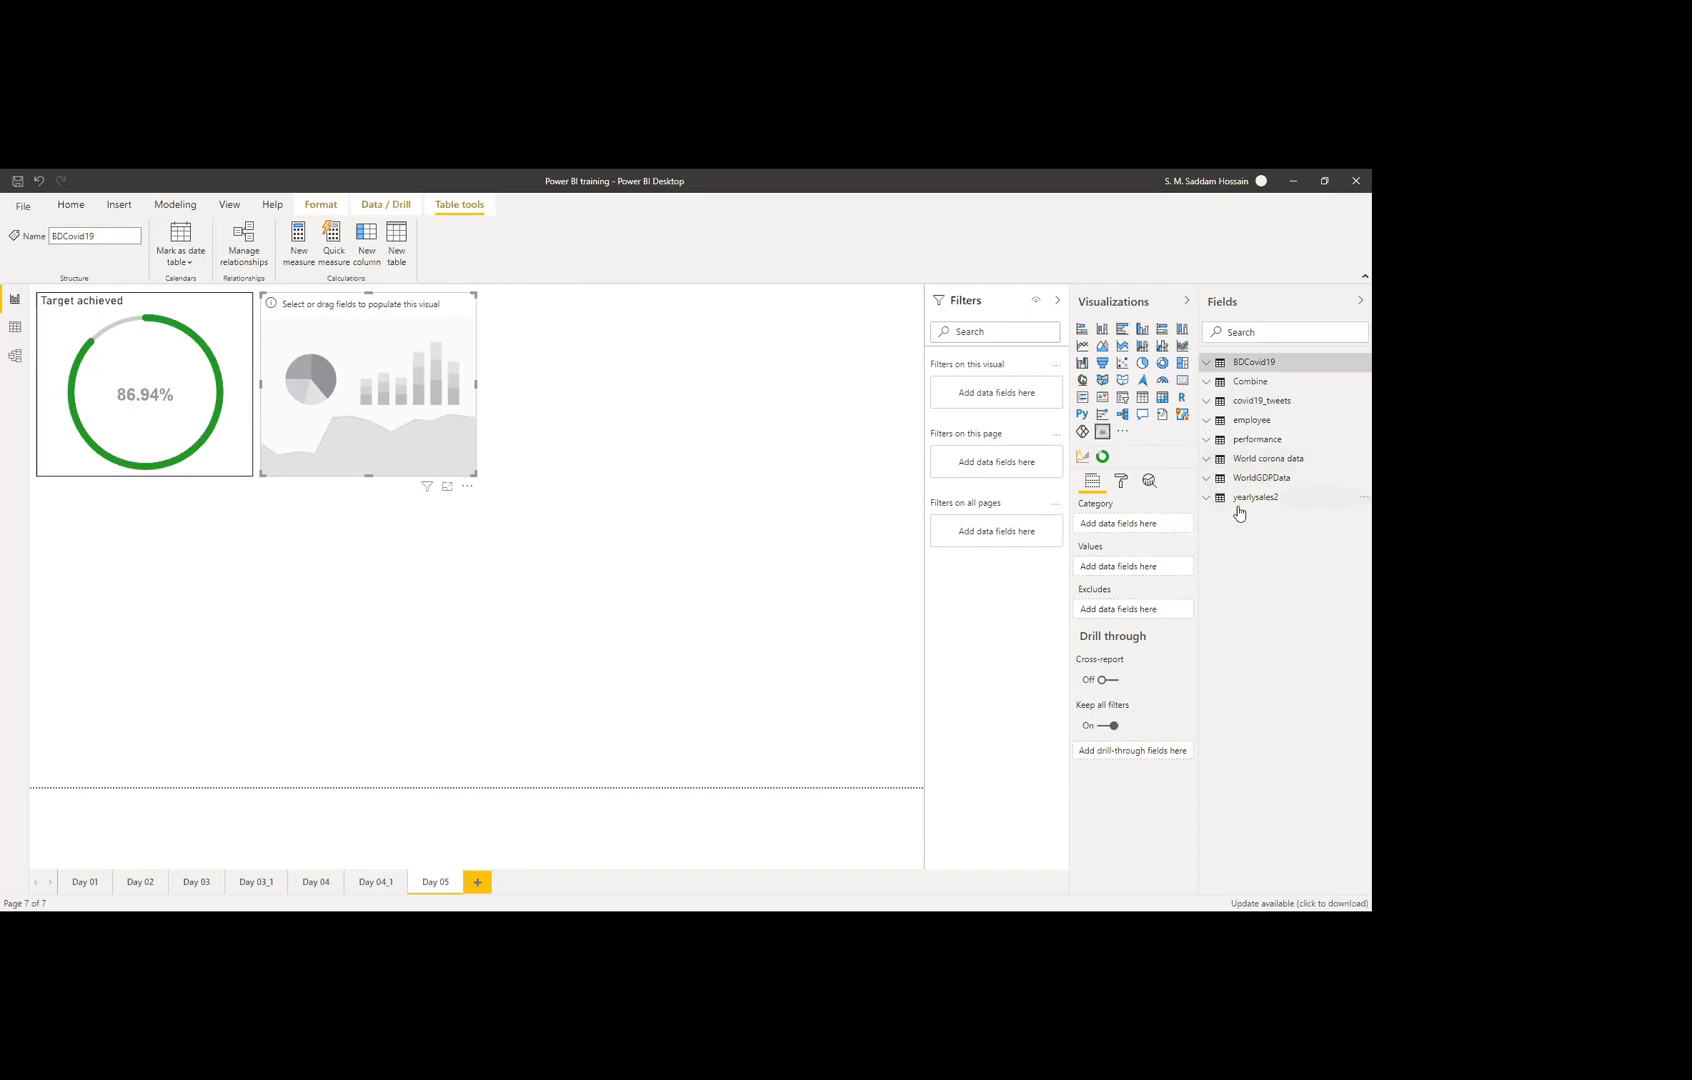
pyautogui.click(1208, 401)
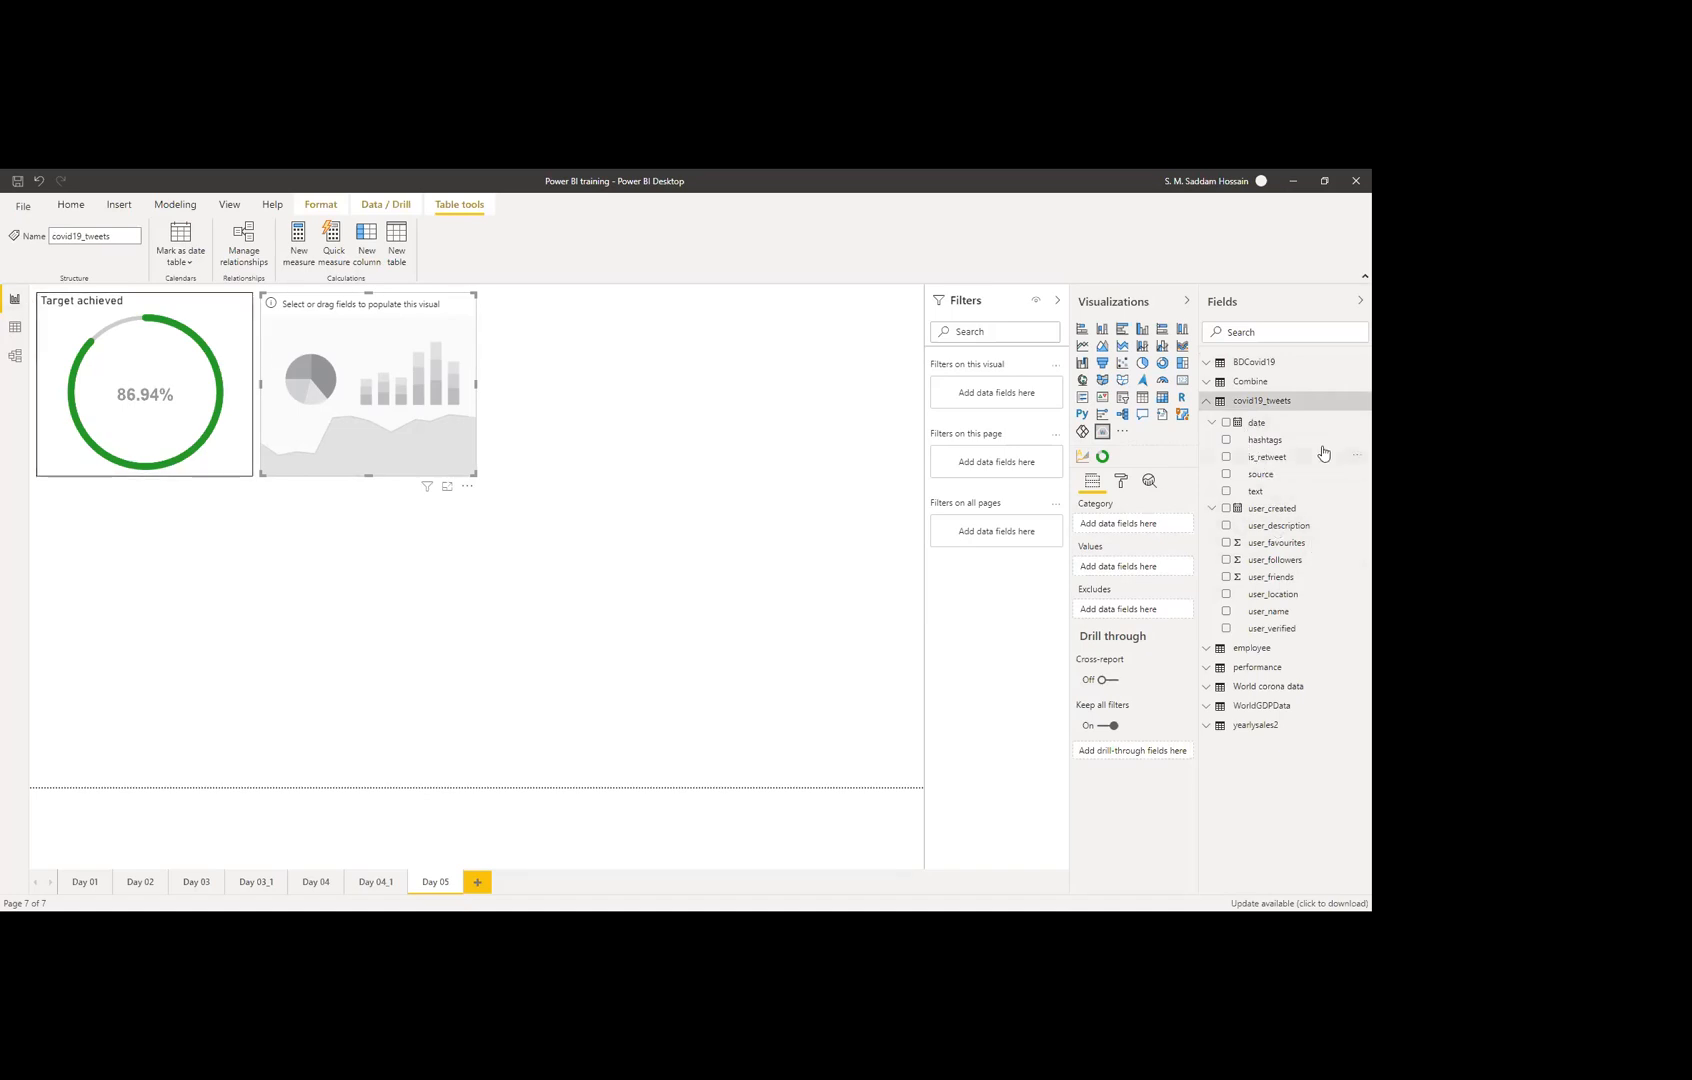
pyautogui.click(15, 328)
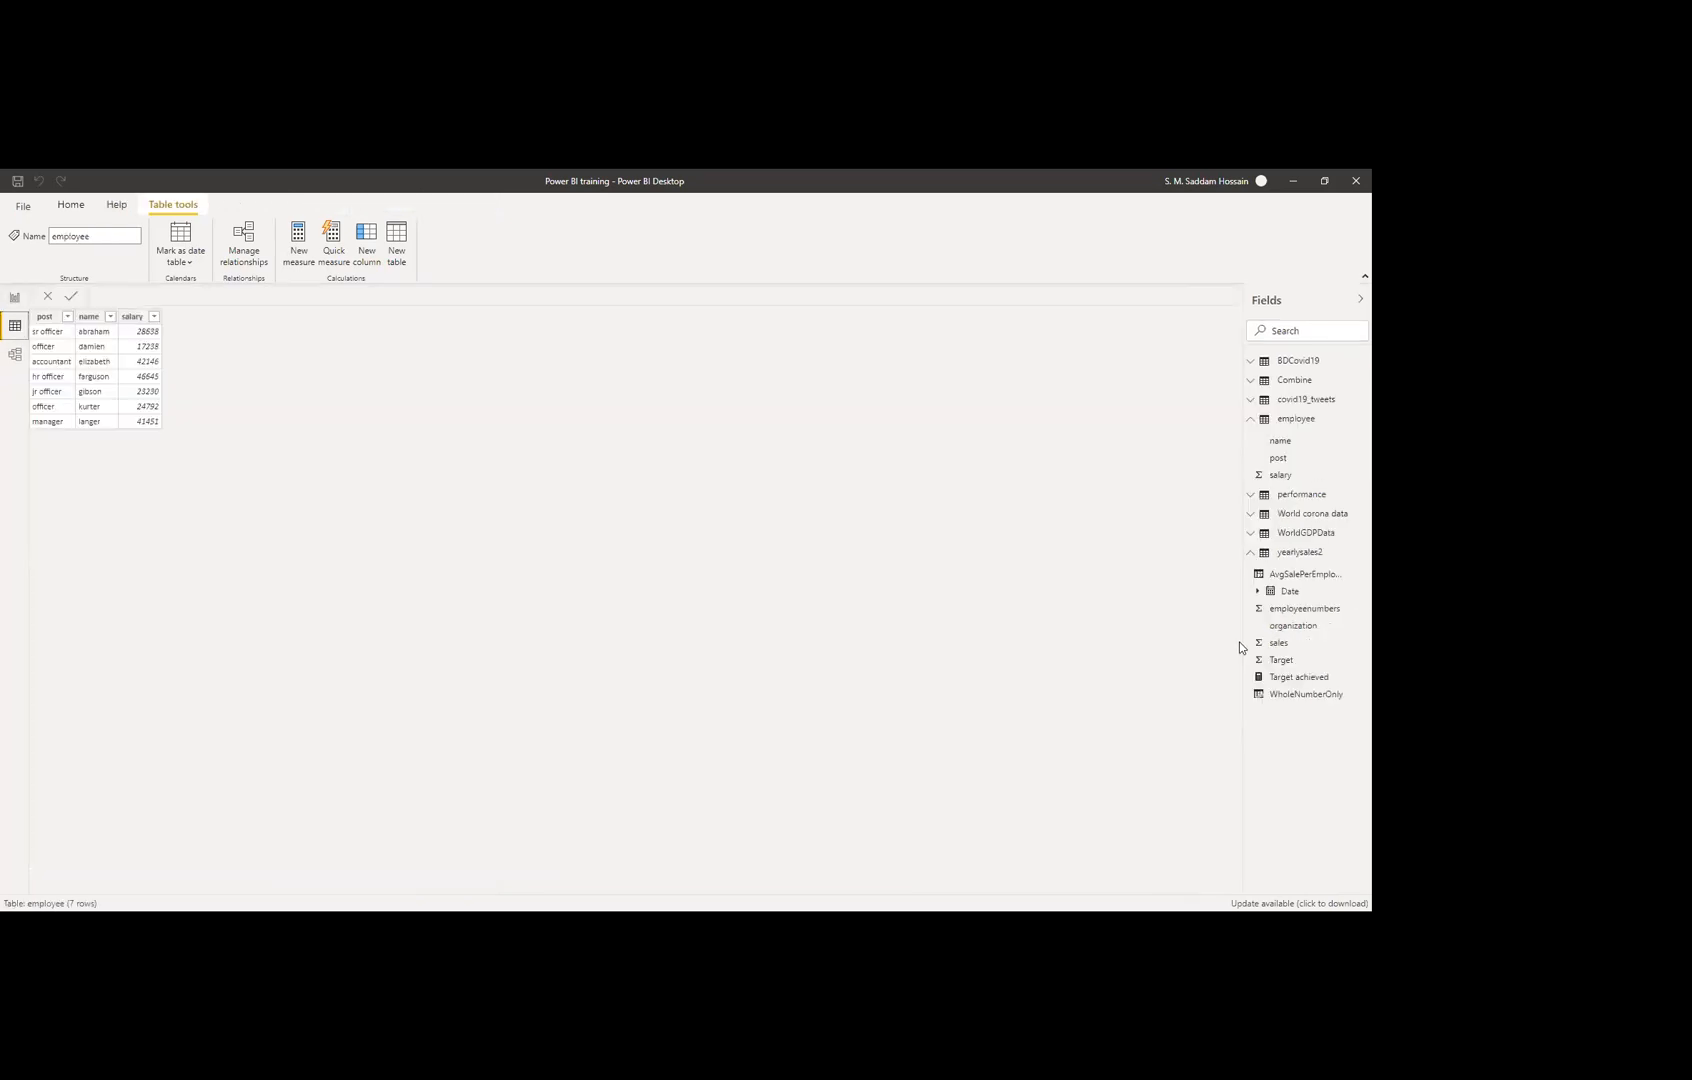
# Step: Show the covid19_tweets table in Data view and browse its user_location column
pyautogui.click(1302, 400)
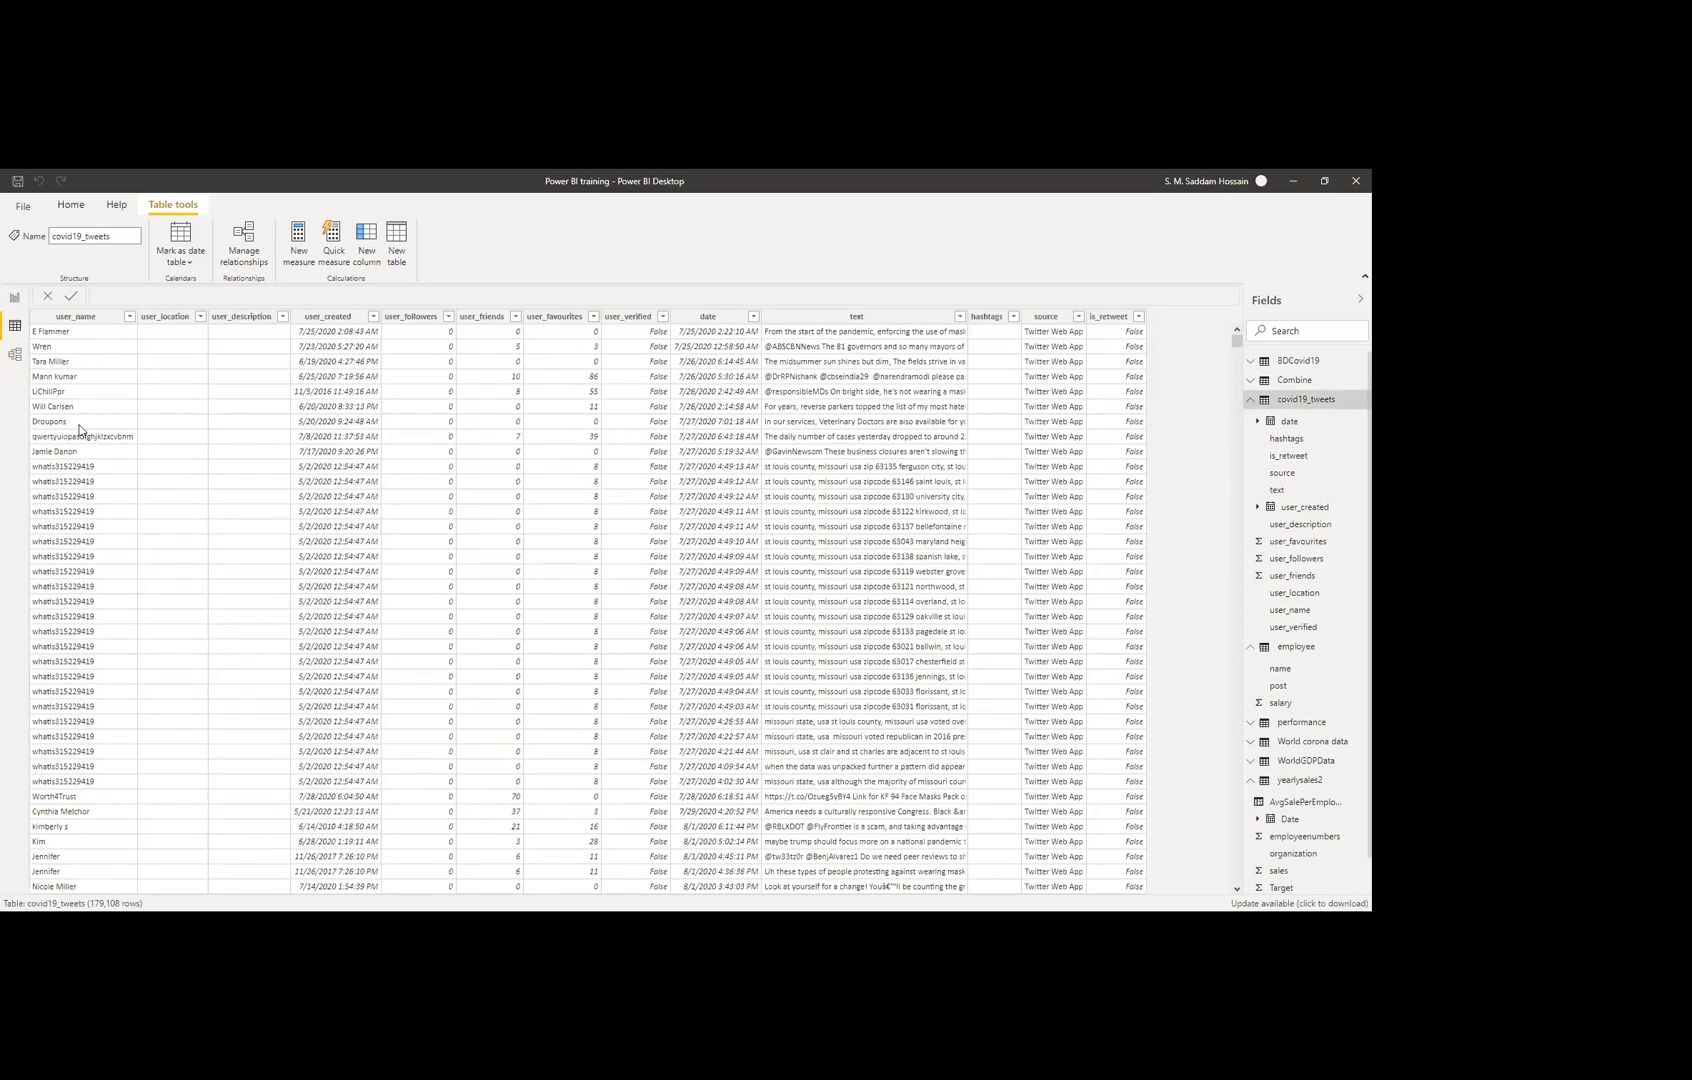
pyautogui.click(165, 317)
pyautogui.scroll(-2, 195, 532)
pyautogui.scroll(2, 346, 357)
pyautogui.scroll(-2, 1055, 480)
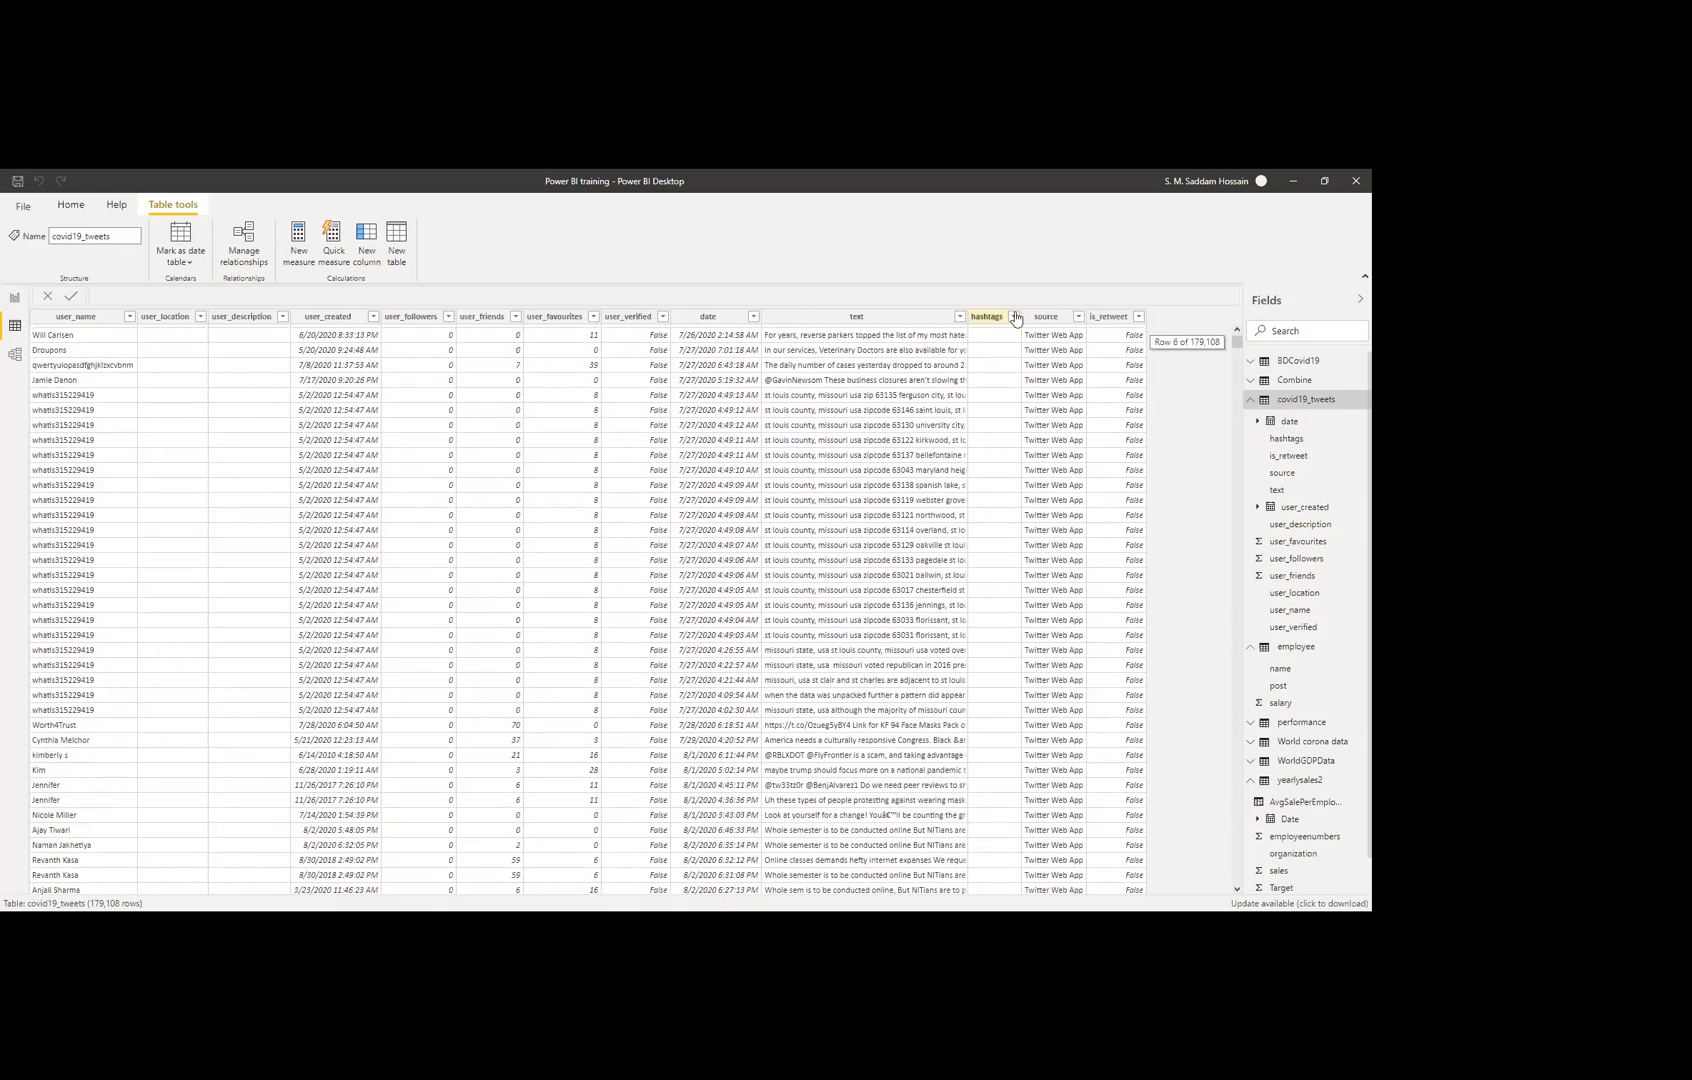
# Step: Look through the hashtags column's filter values, cancel without filtering, and return to Report view
pyautogui.click(1008, 317)
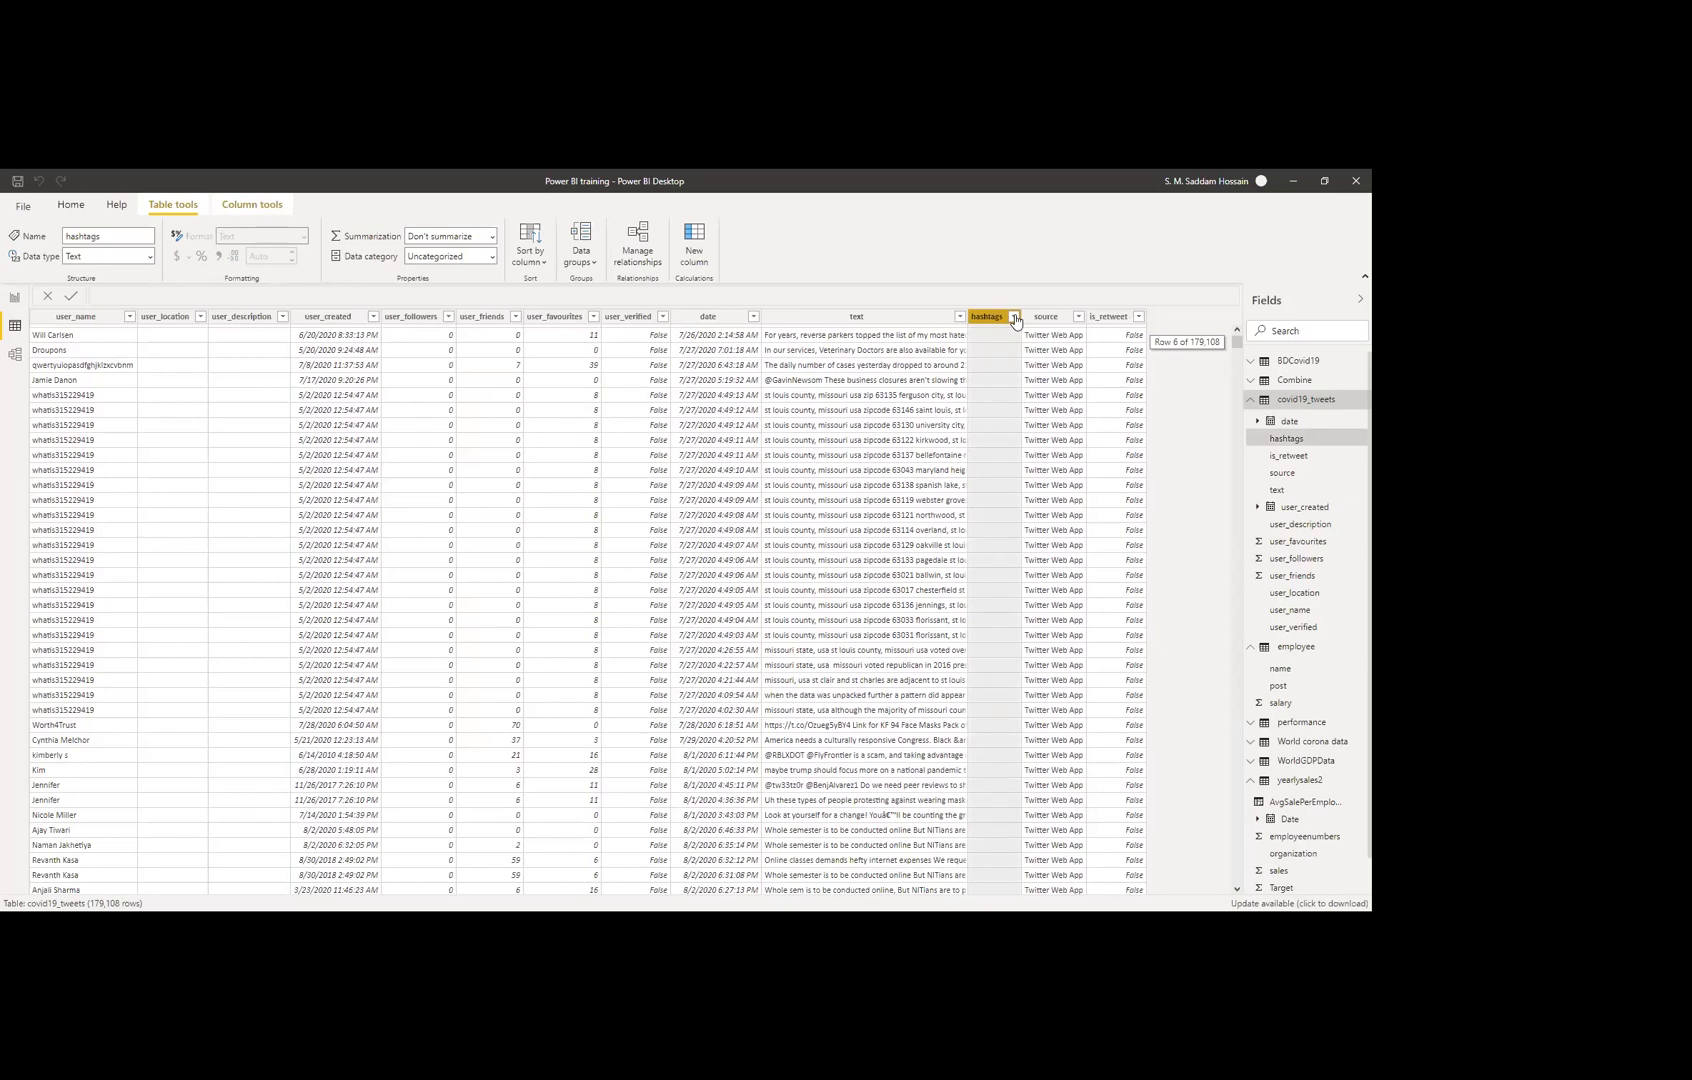
pyautogui.click(1014, 317)
pyautogui.scroll(-2, 1135, 600)
pyautogui.scroll(-10, 1135, 600)
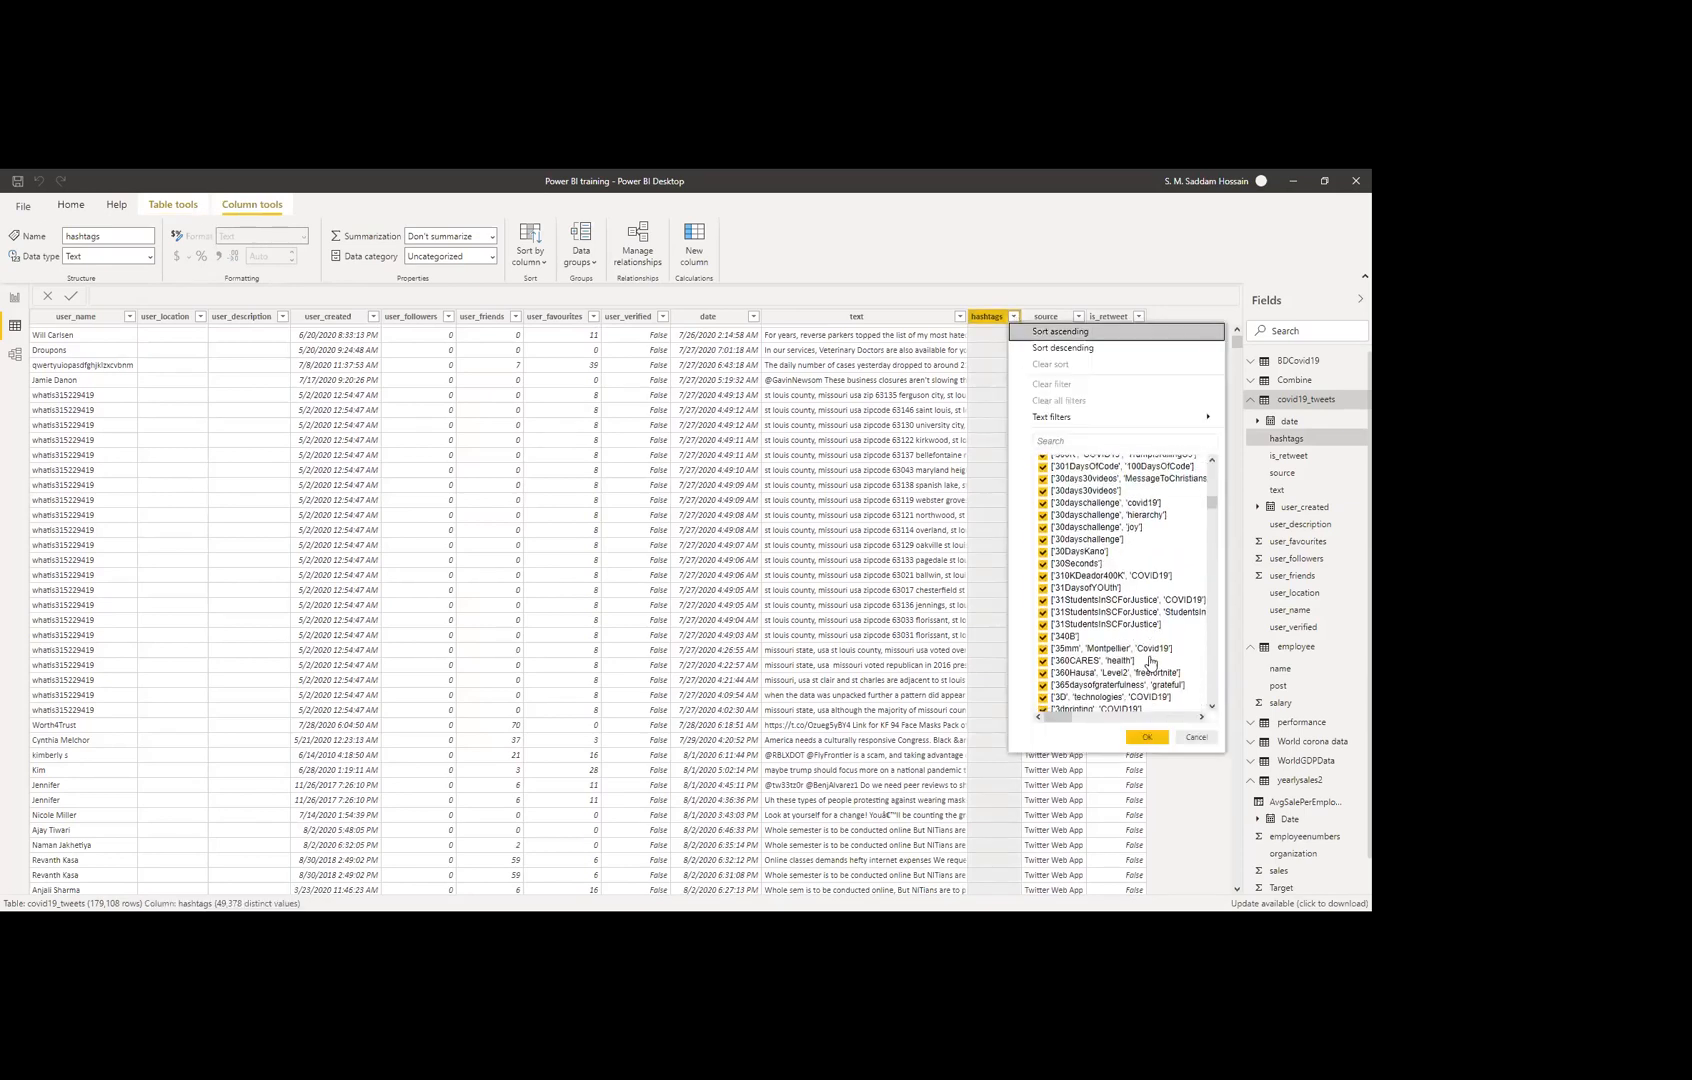
pyautogui.scroll(-5, 1150, 660)
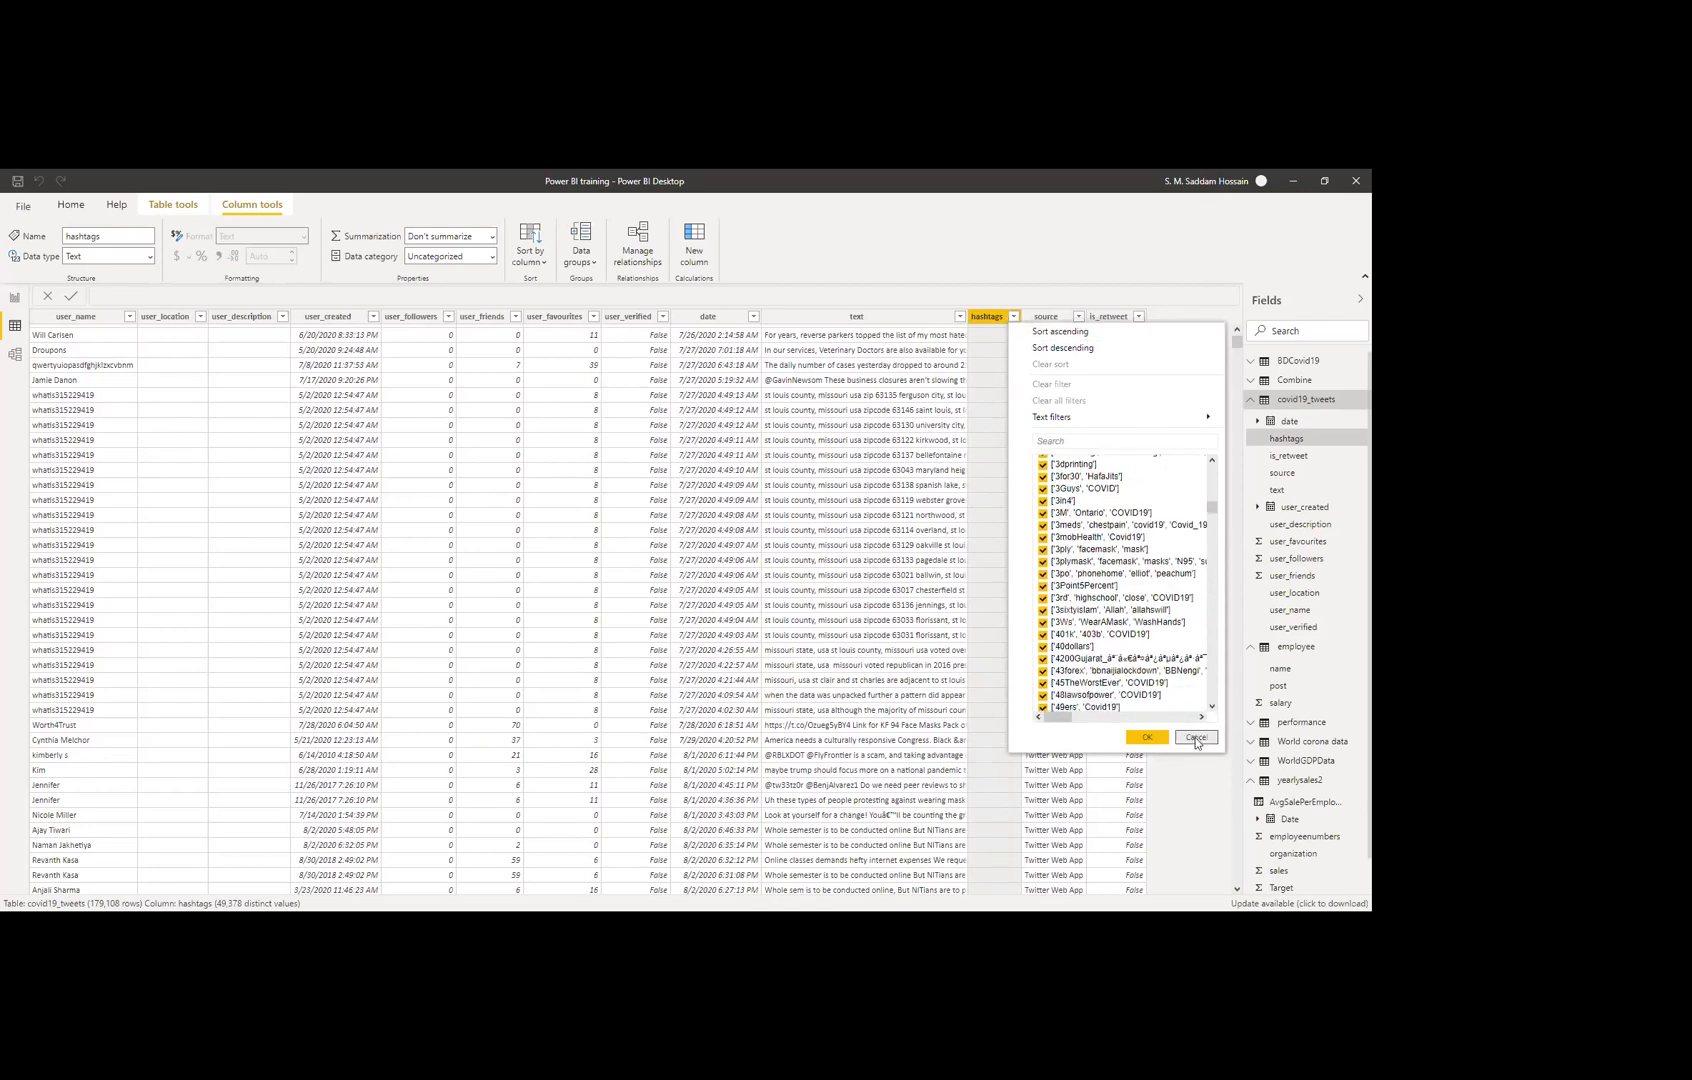
pyautogui.click(1136, 313)
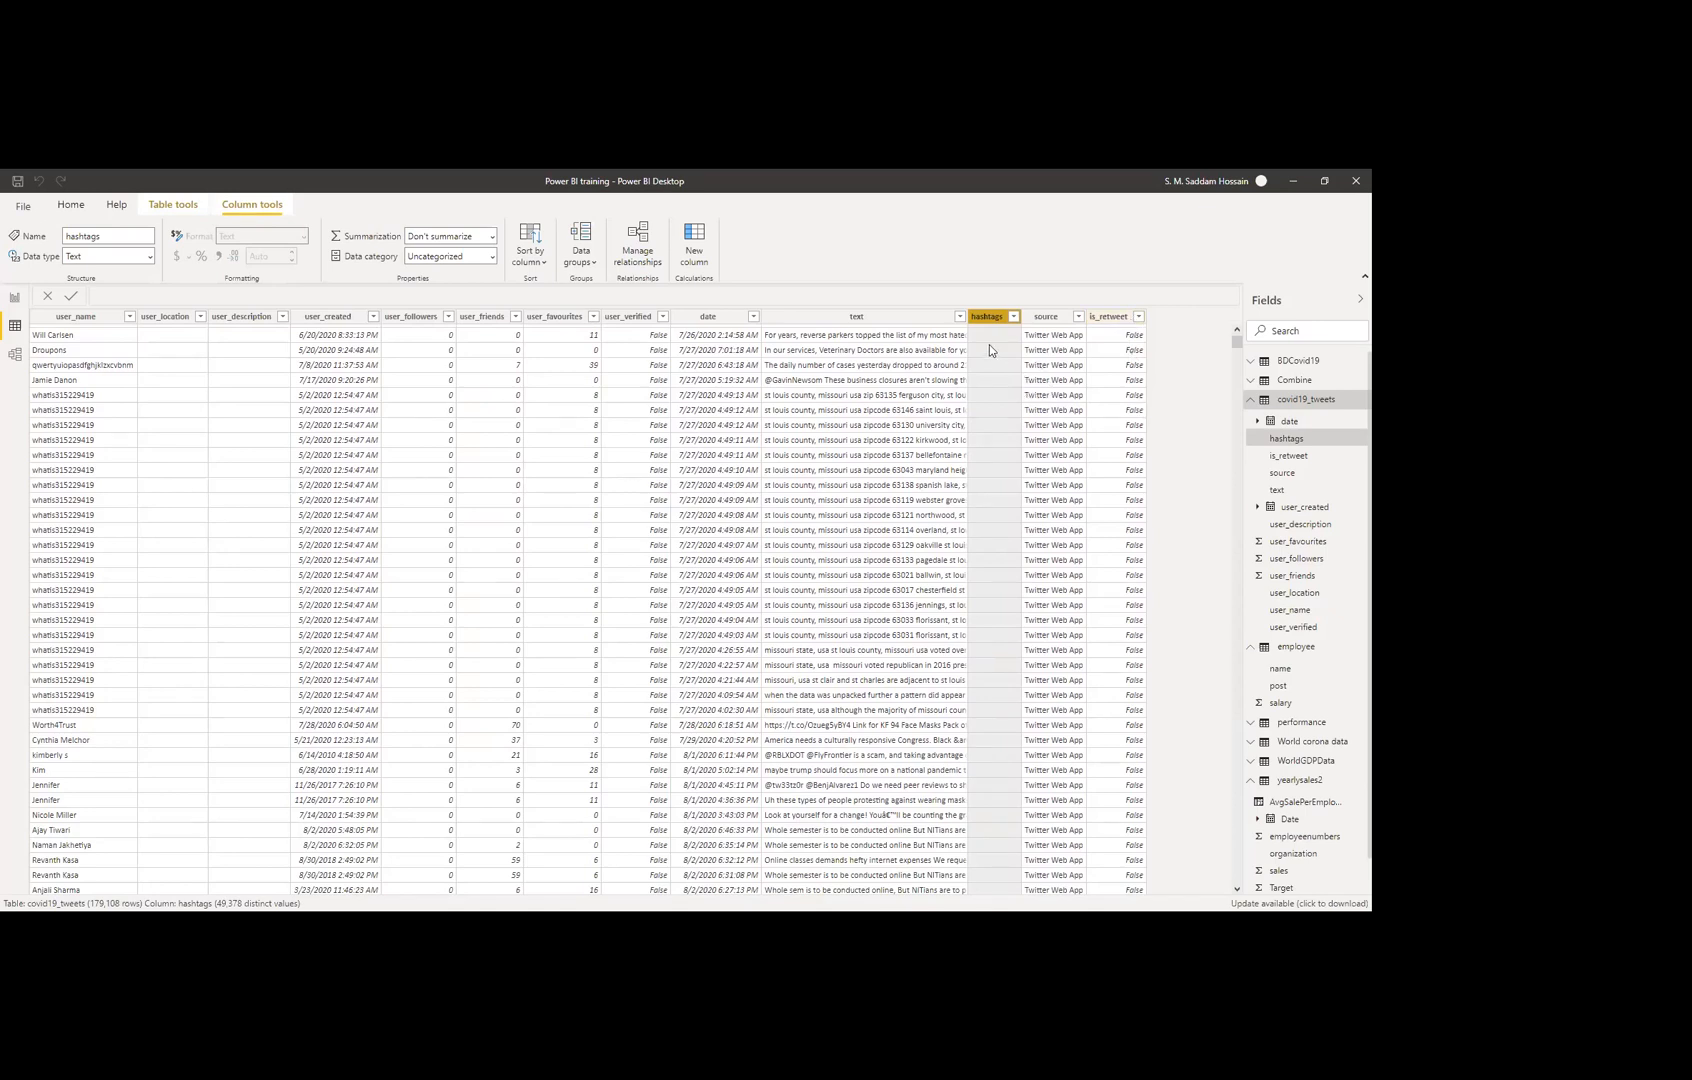
pyautogui.click(16, 301)
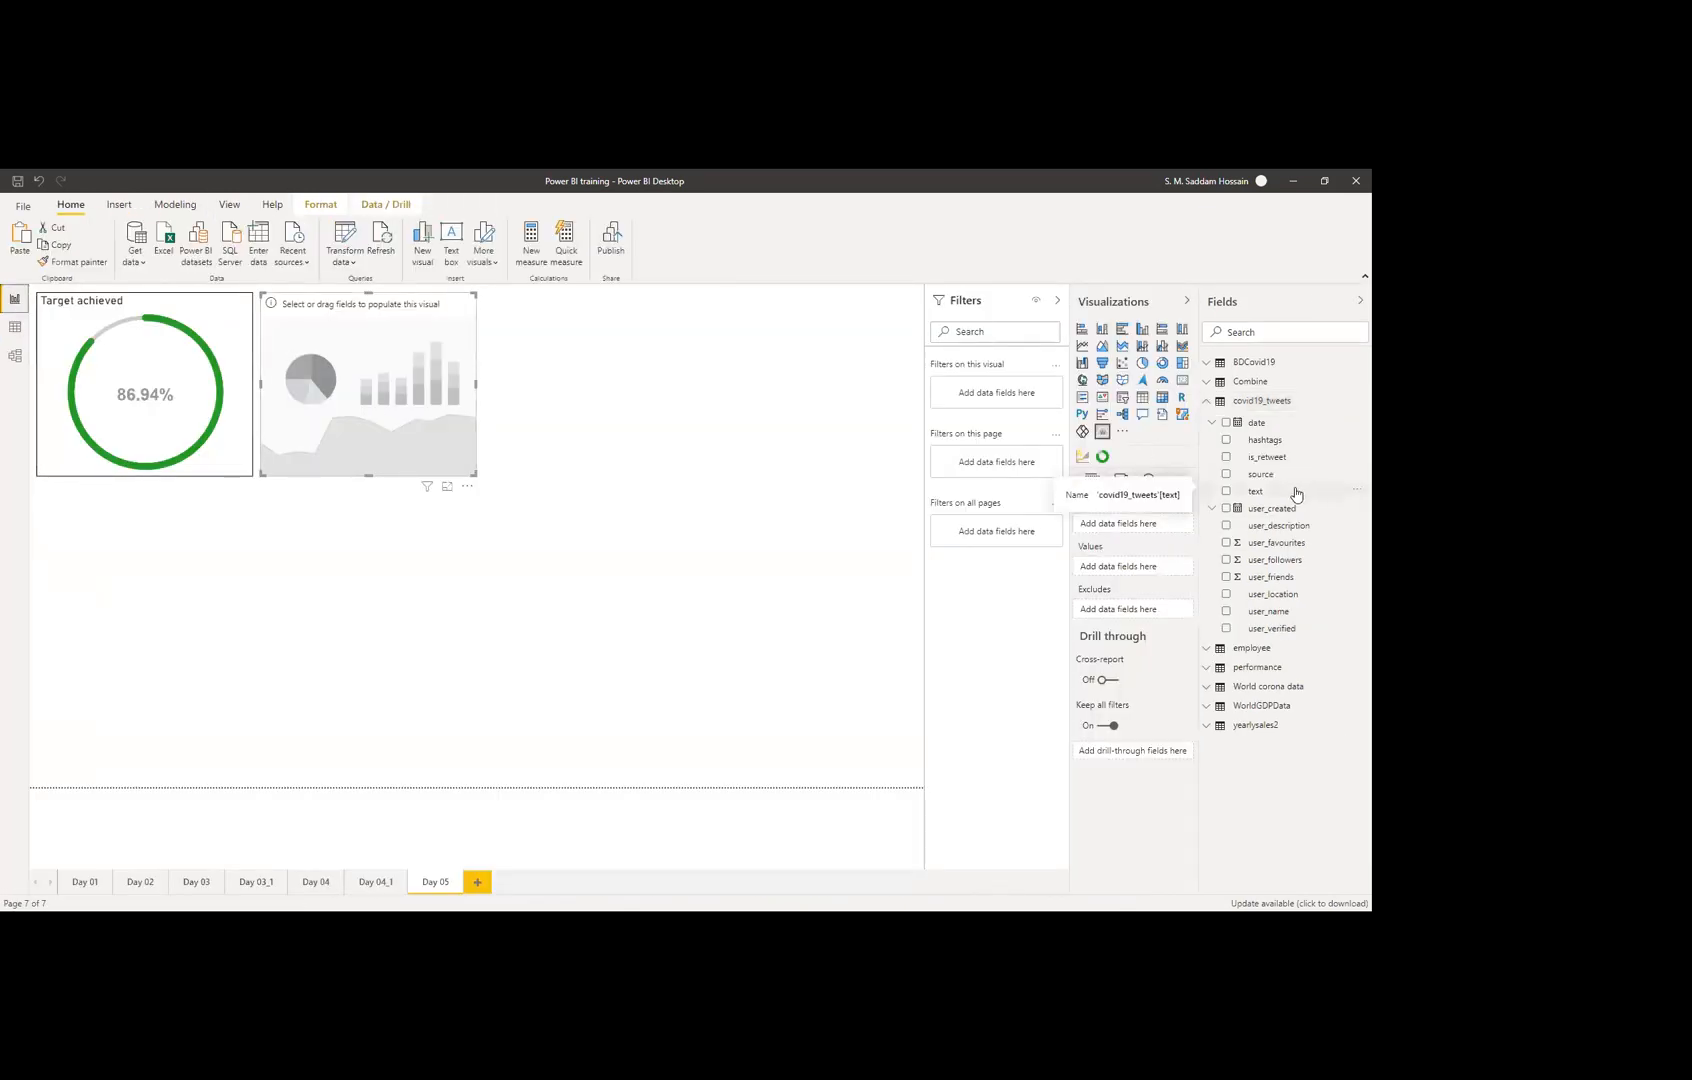
# Step: Add covid19_tweets text as the word cloud's Category, enlarge it, and remove First text from Values
pyautogui.moveTo(1296, 494); pyautogui.dragTo(1138, 568)
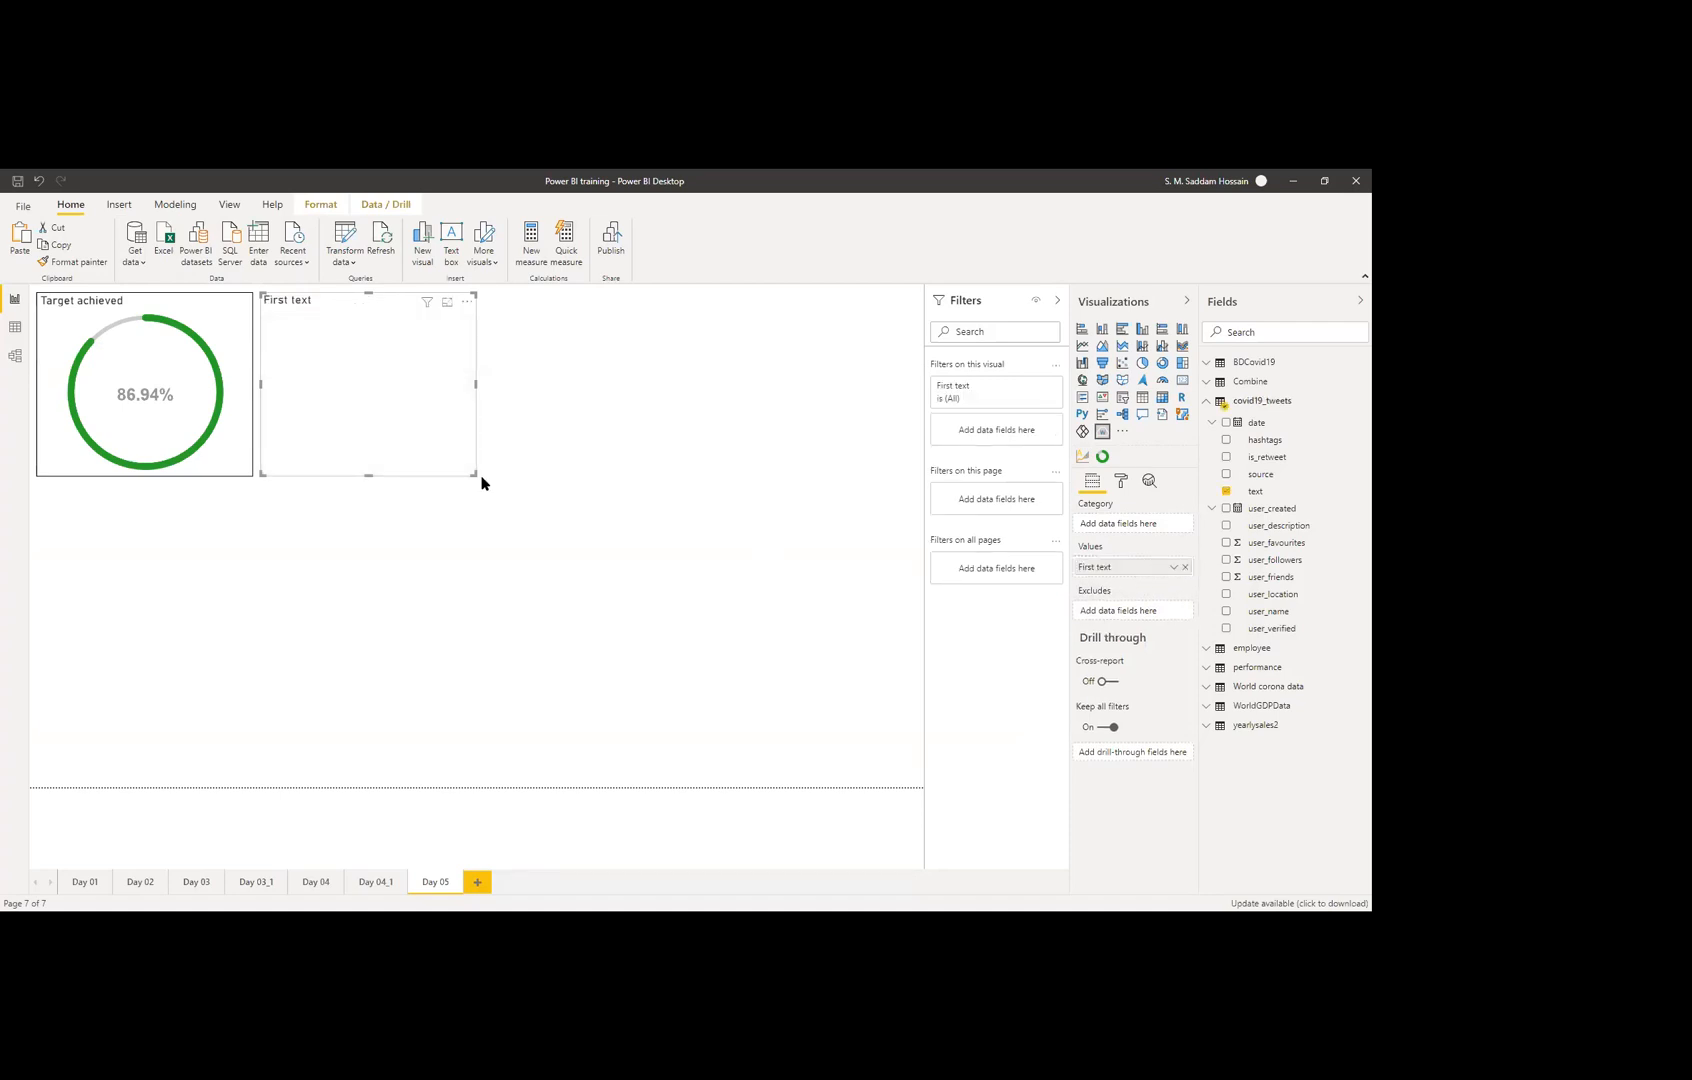
pyautogui.moveTo(475, 474); pyautogui.dragTo(736, 687)
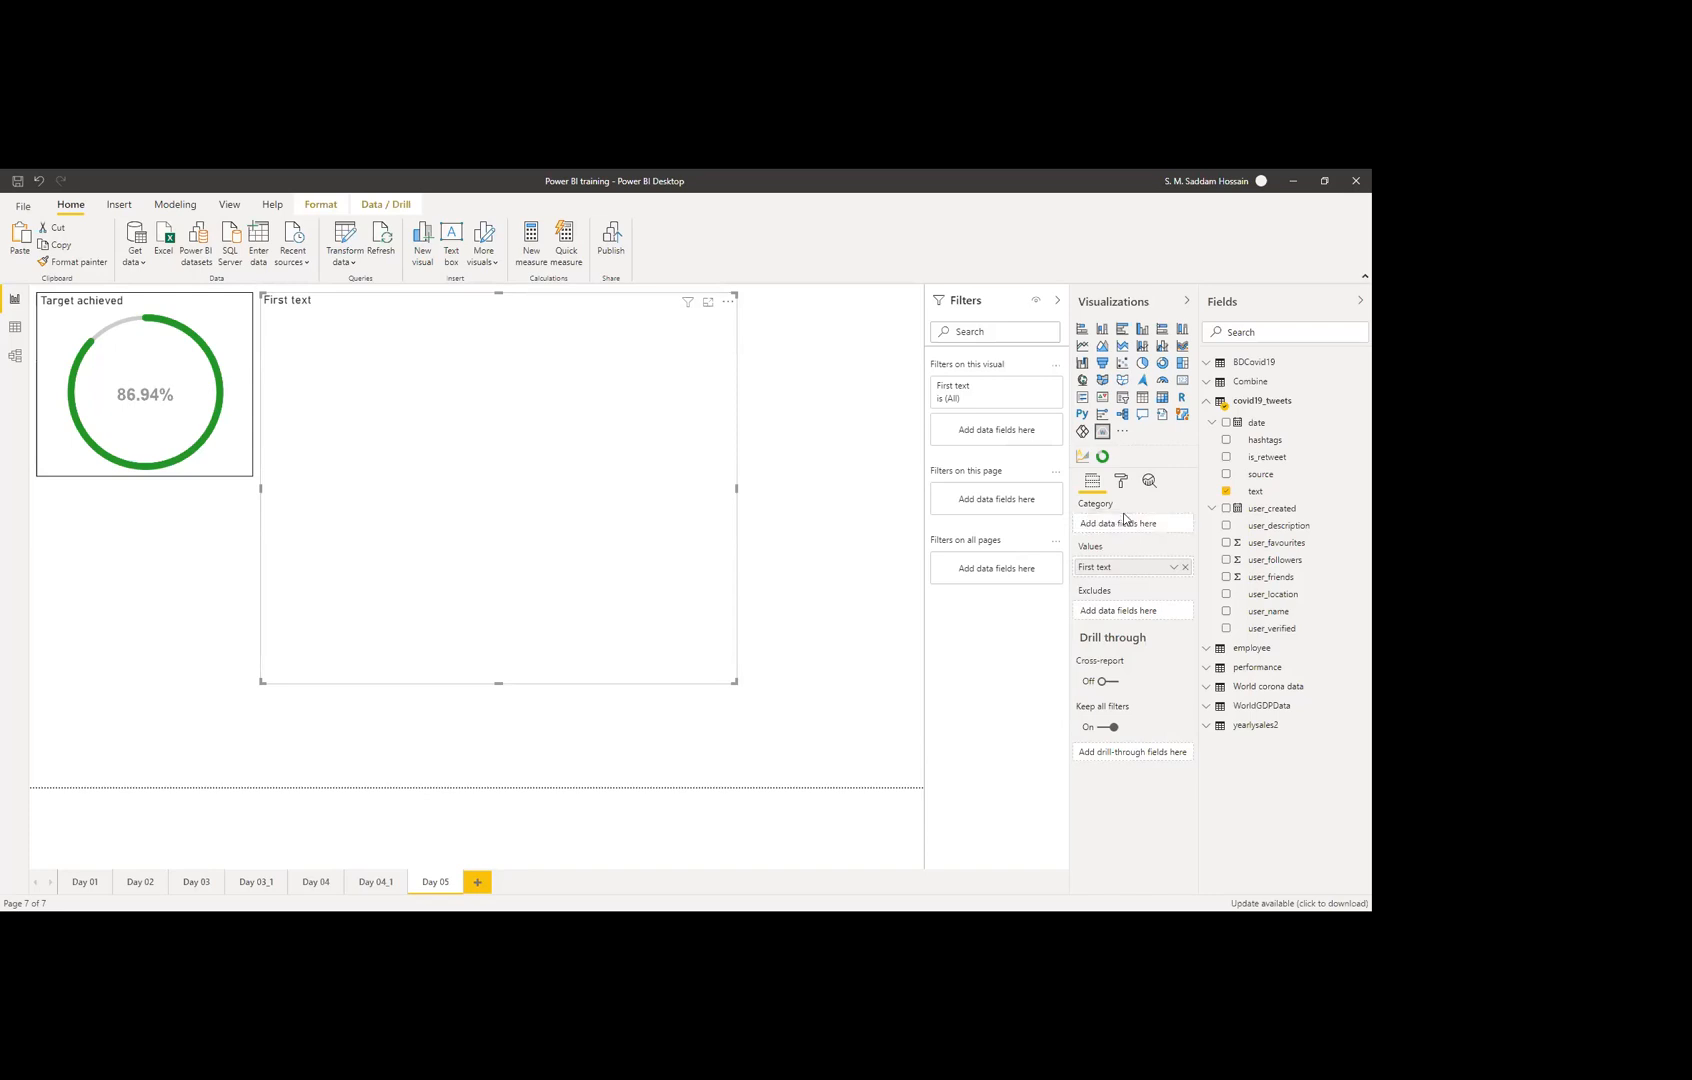
pyautogui.moveTo(1285, 499); pyautogui.dragTo(1132, 526)
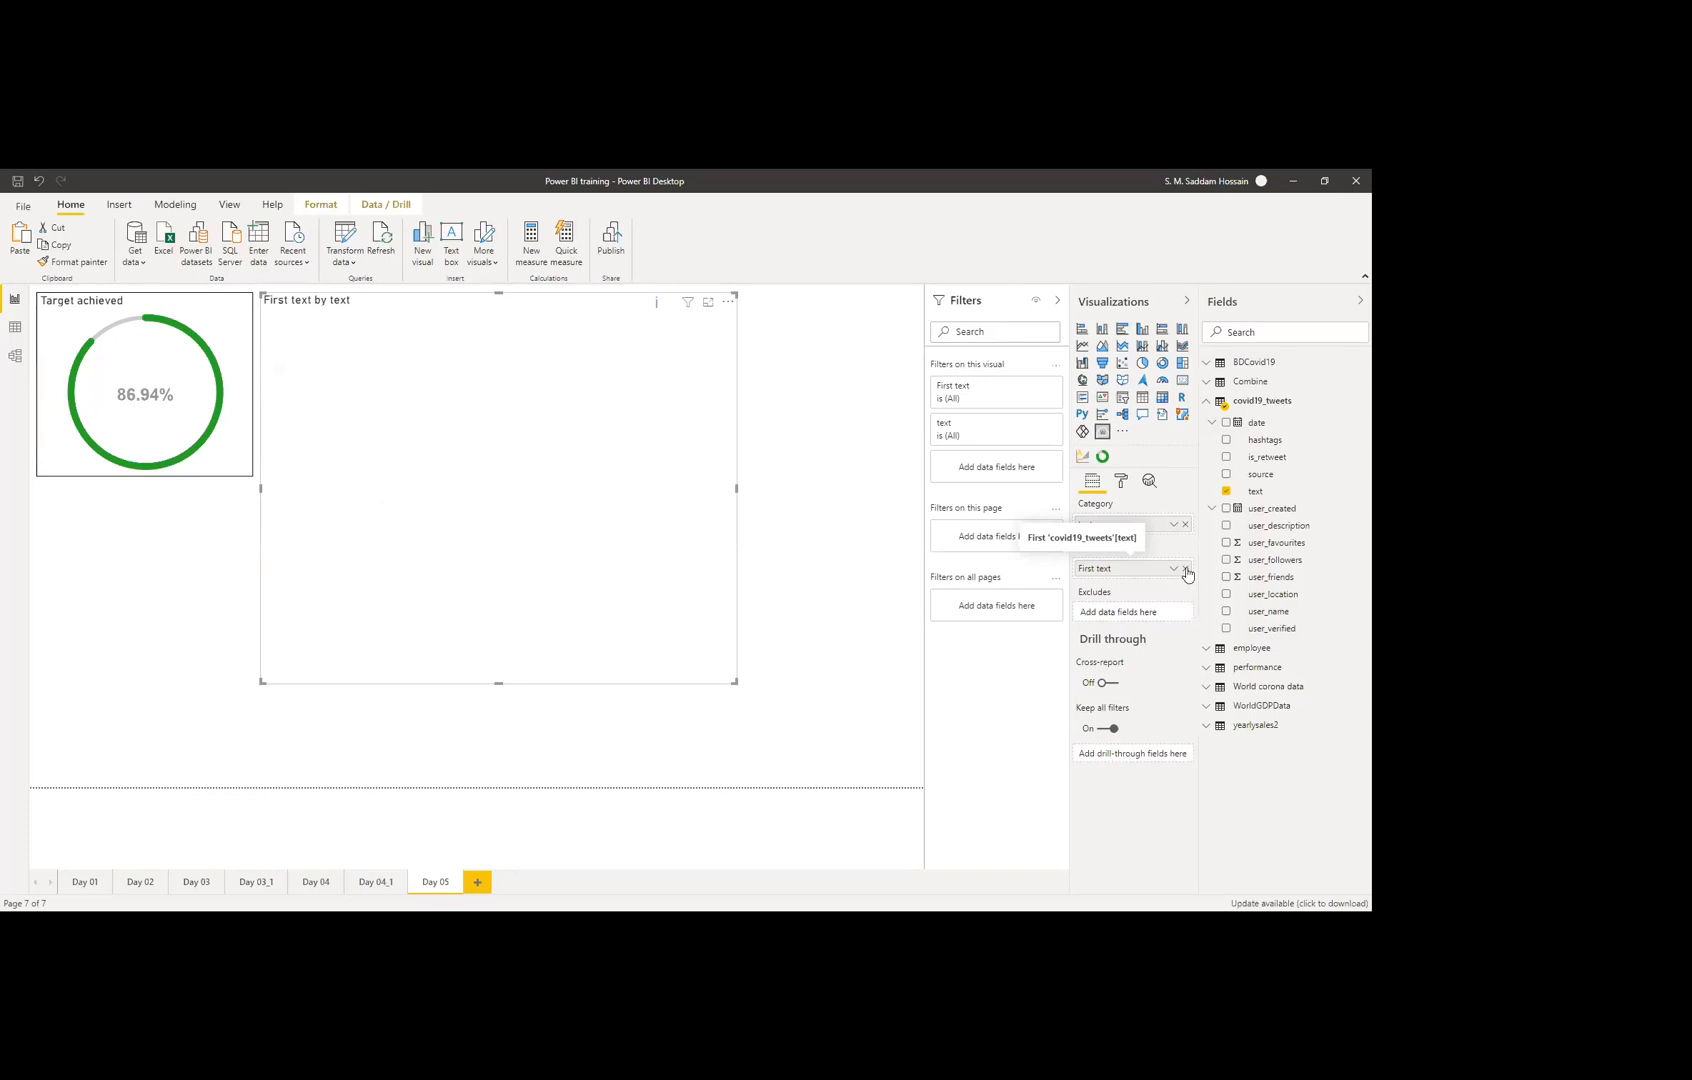
pyautogui.click(1186, 569)
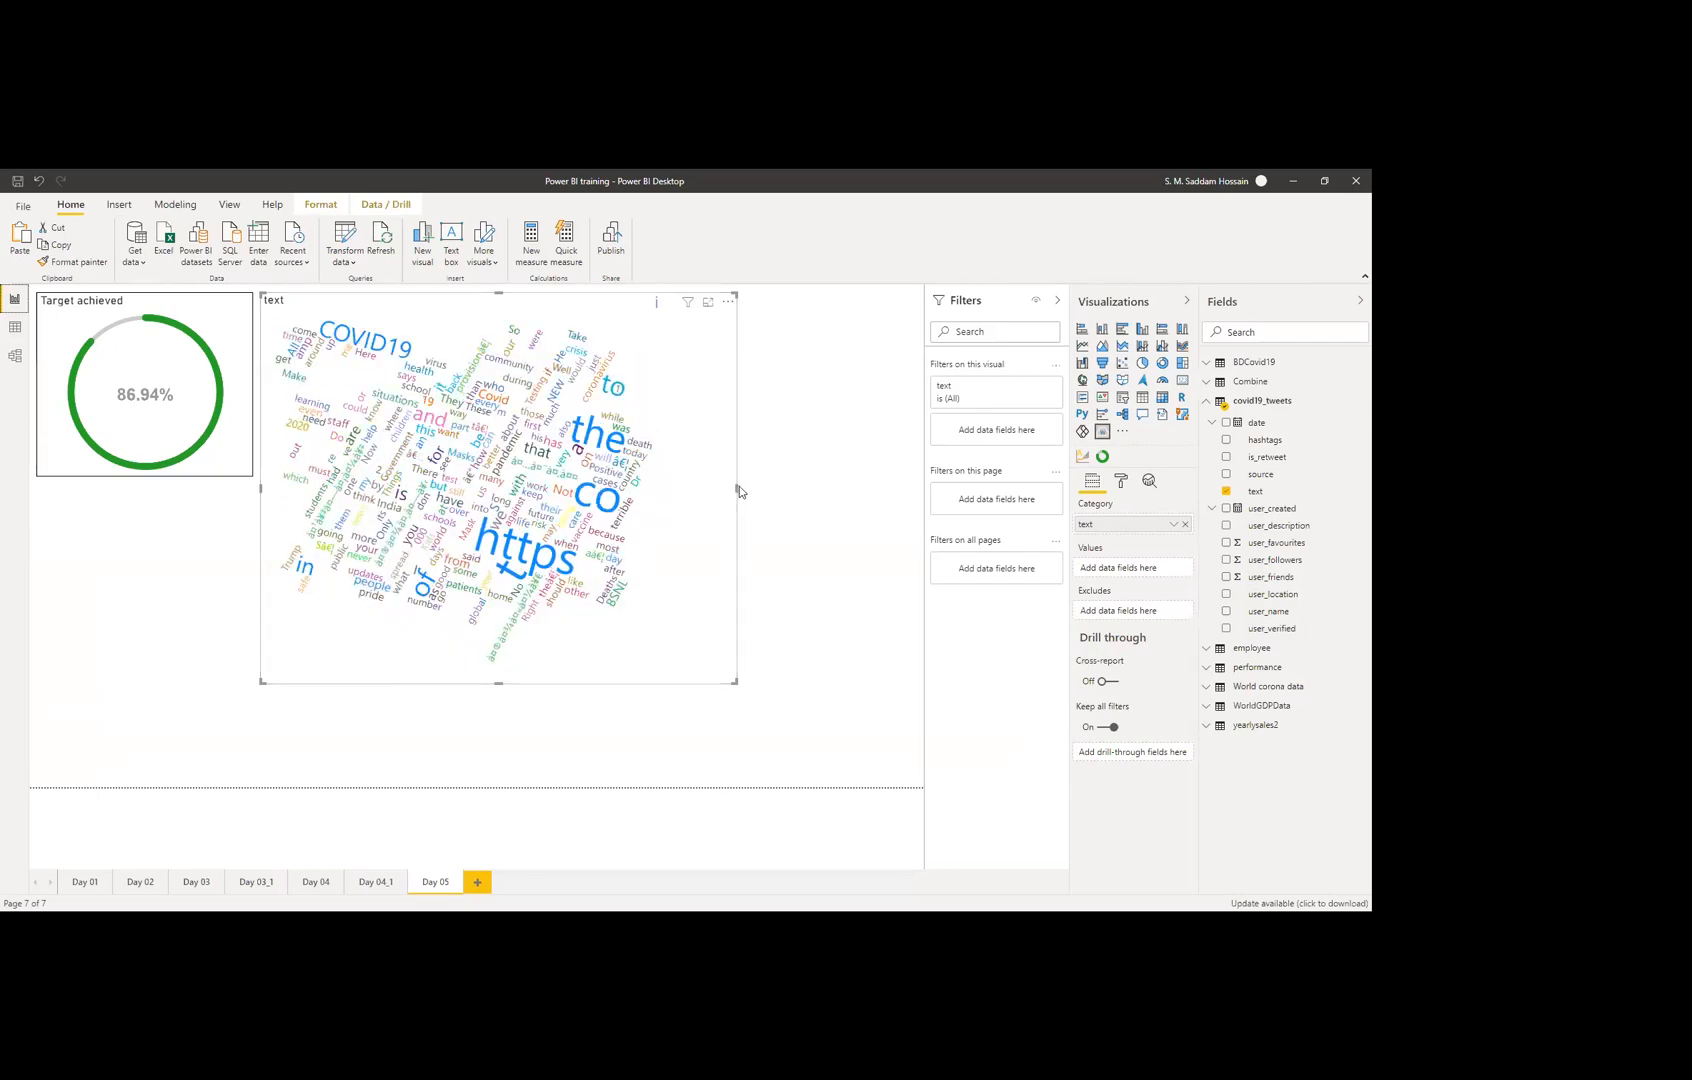
# Step: Widen the word cloud and switch Stop Words off in its format settings
pyautogui.moveTo(739, 486); pyautogui.dragTo(813, 500)
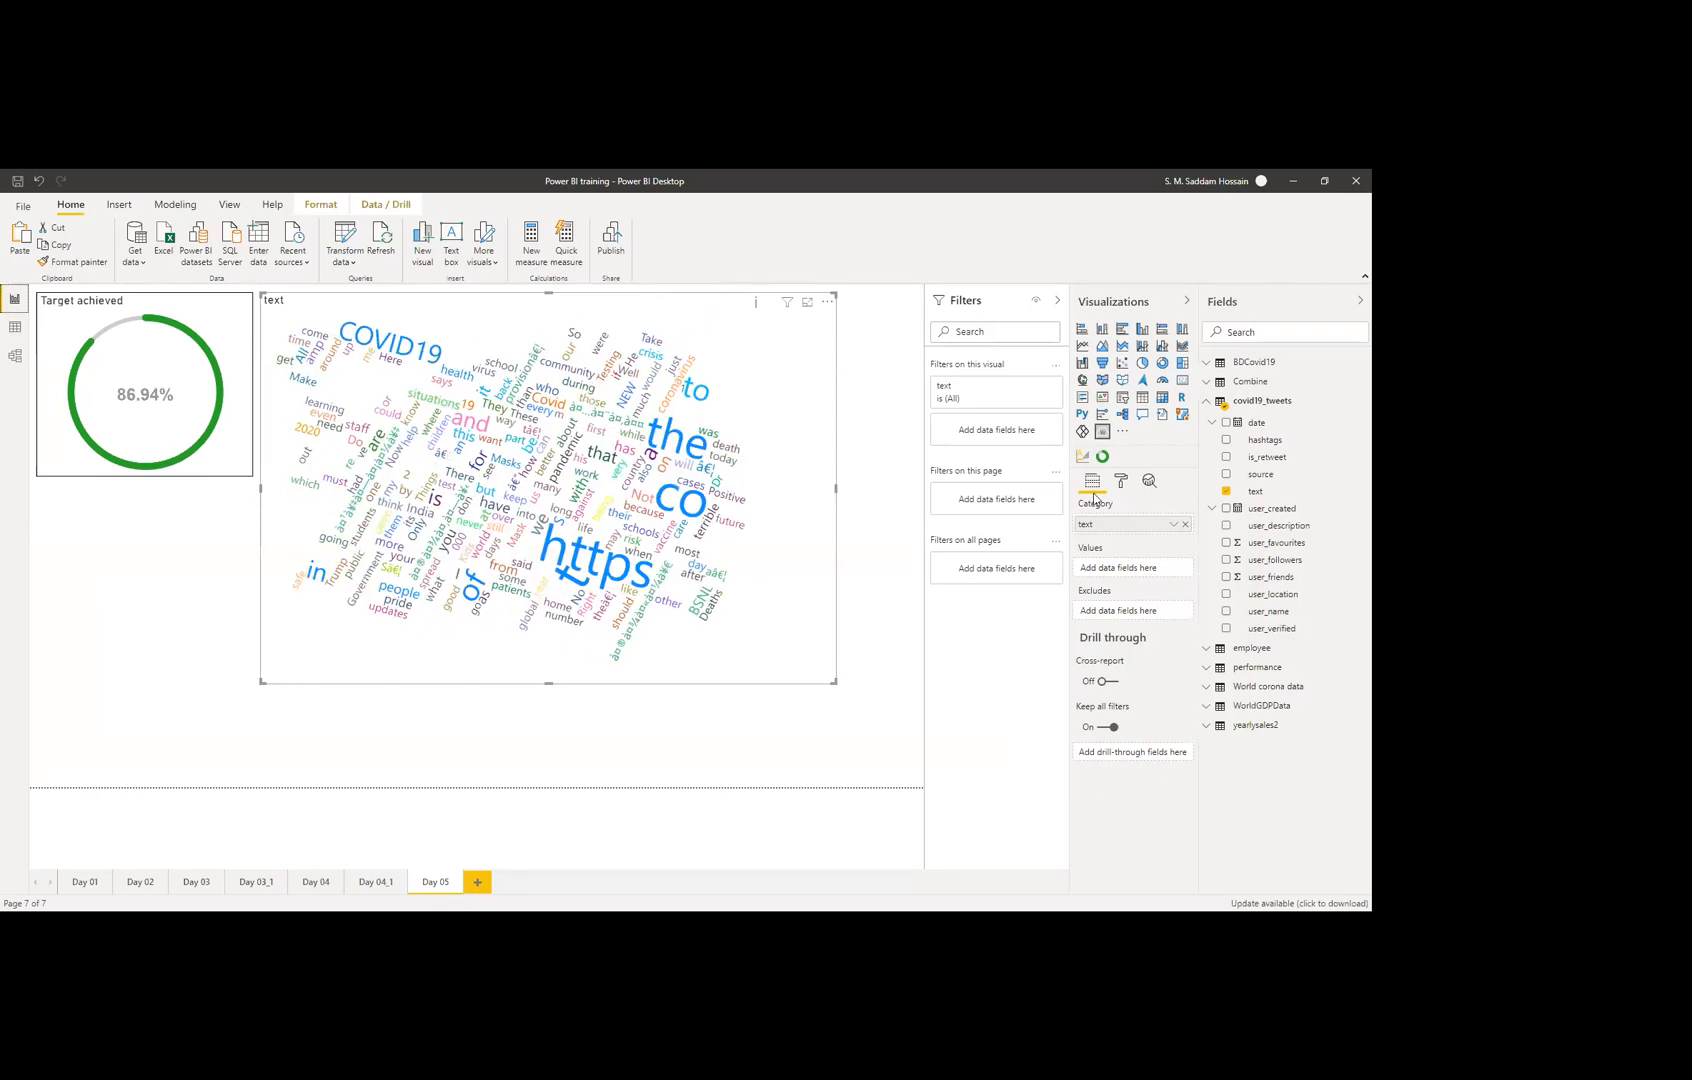
pyautogui.click(1121, 483)
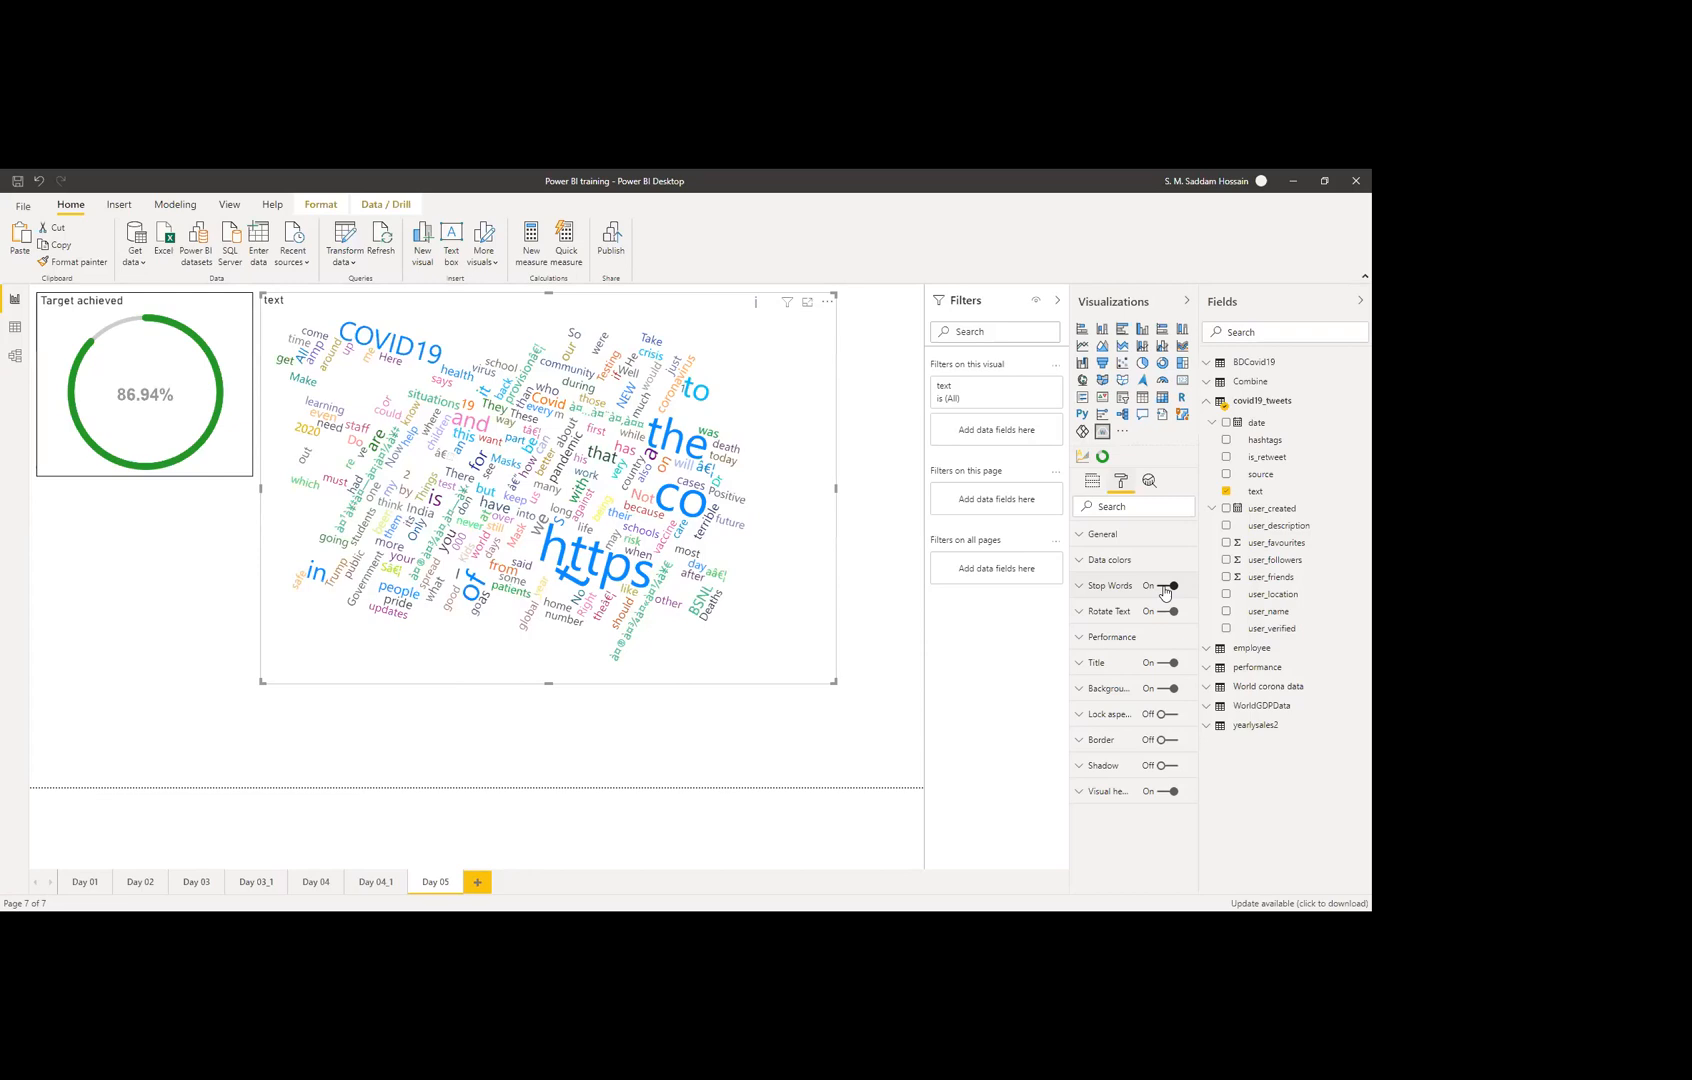
pyautogui.click(1165, 590)
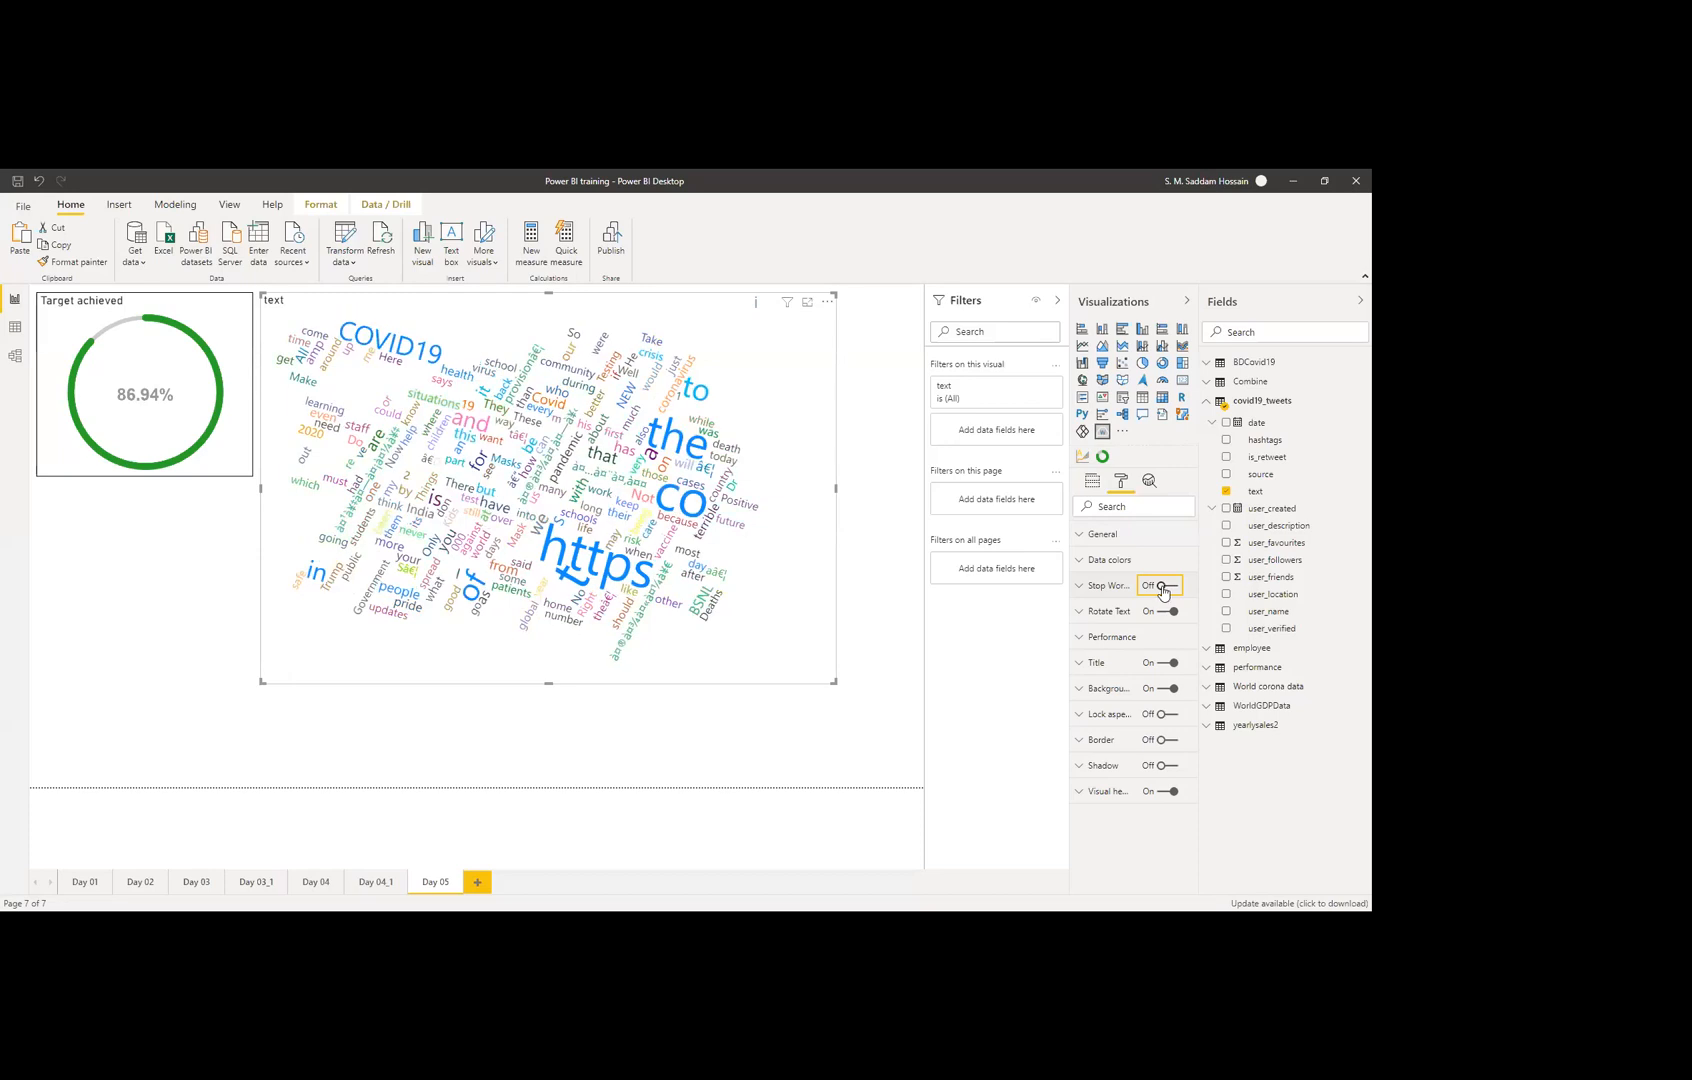
# Step: Turn Rotate Text off and toggle Performance's word-count pre-estimate on, then back off
pyautogui.moveTo(756, 306)
pyautogui.click(1103, 611)
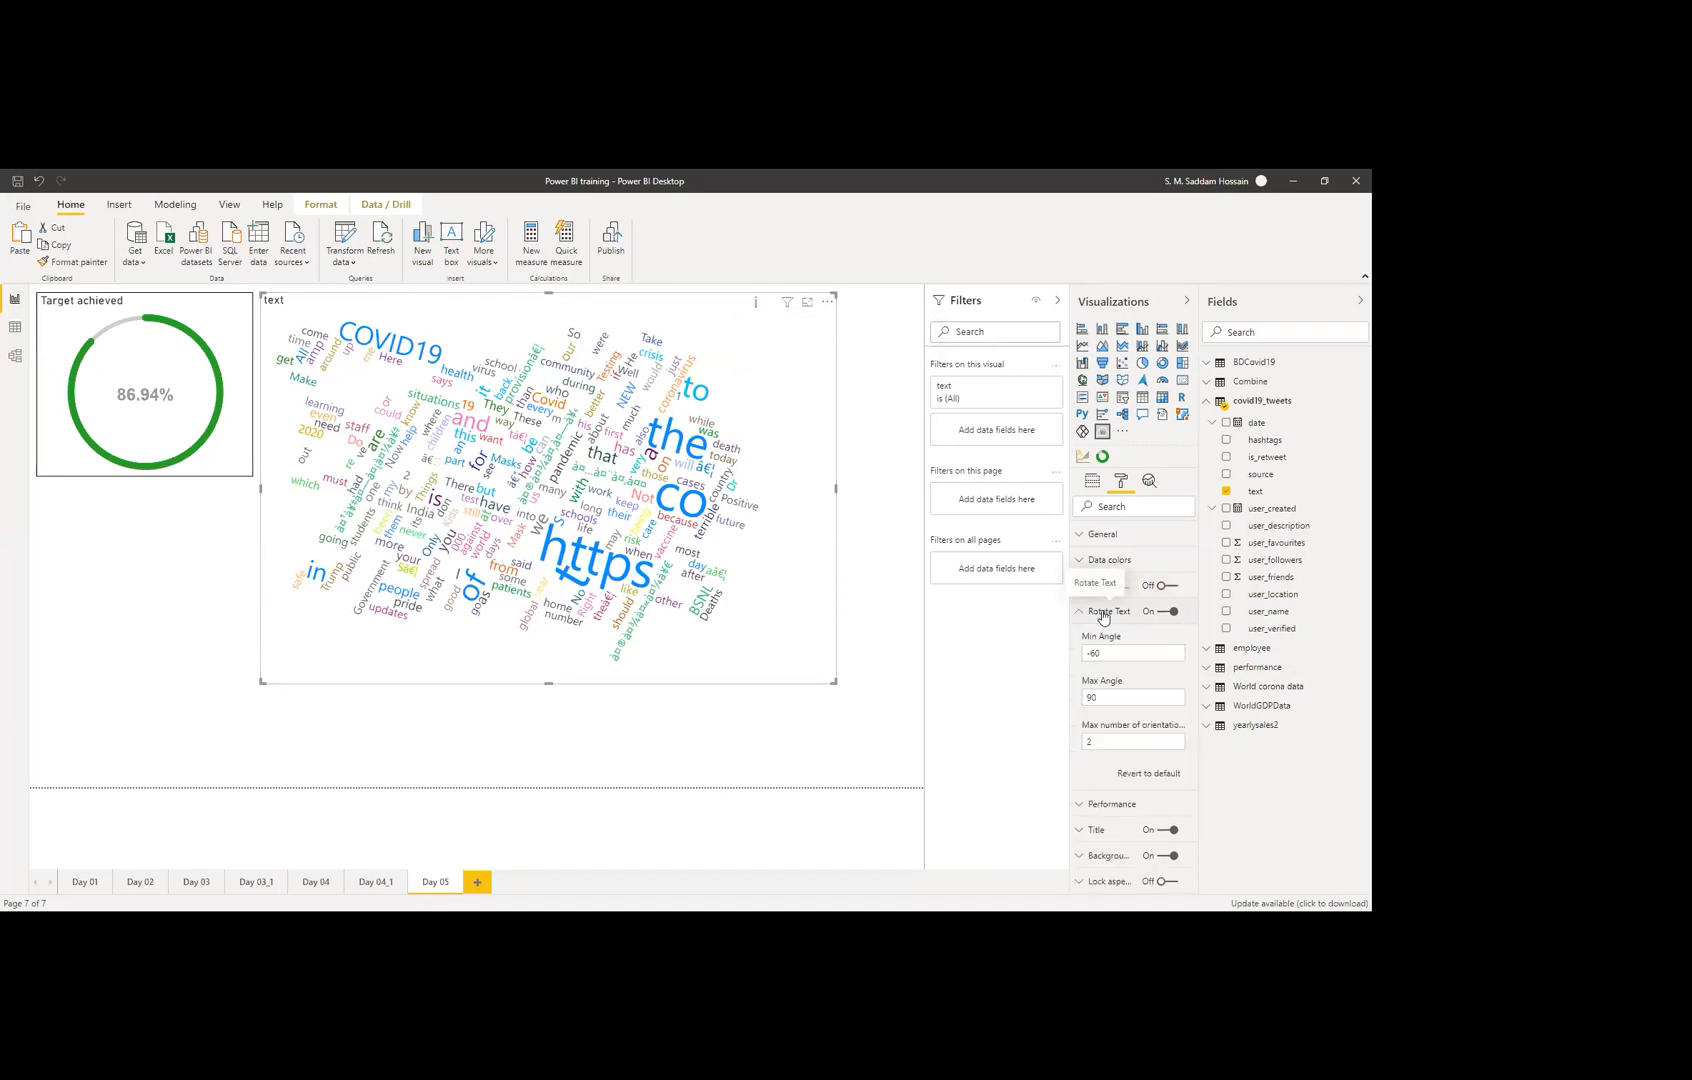
pyautogui.click(1103, 611)
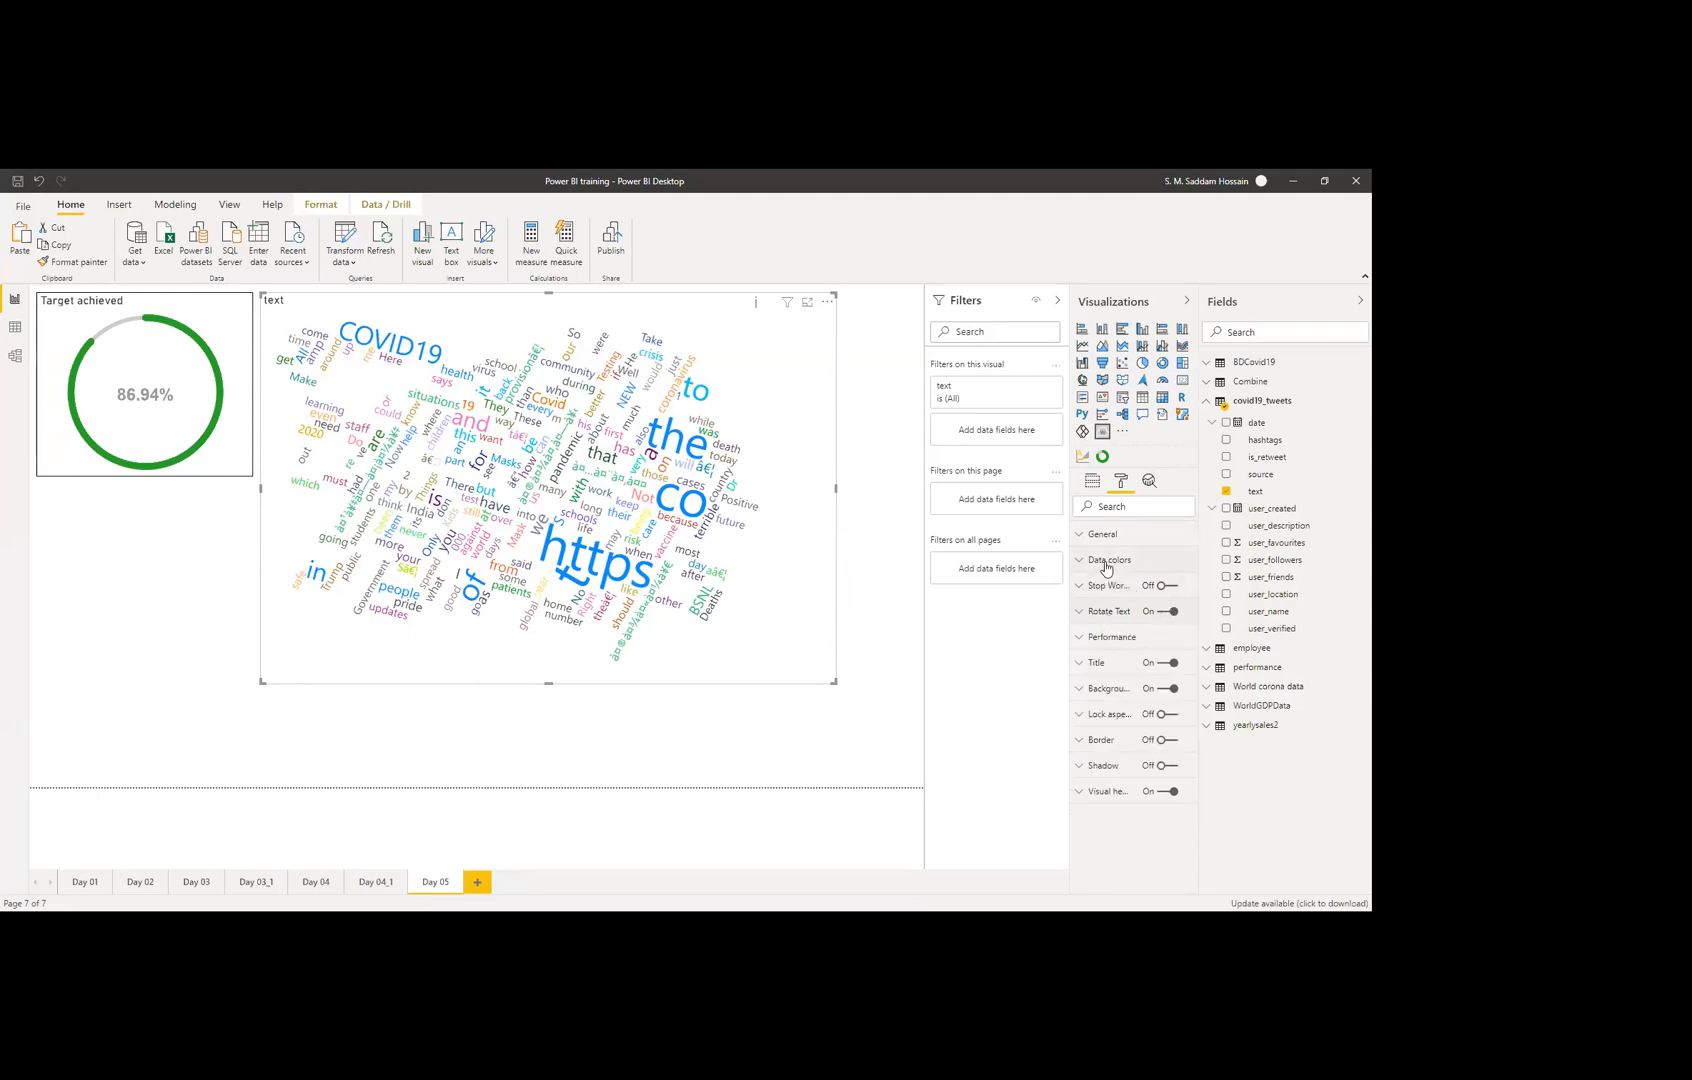
pyautogui.click(1165, 614)
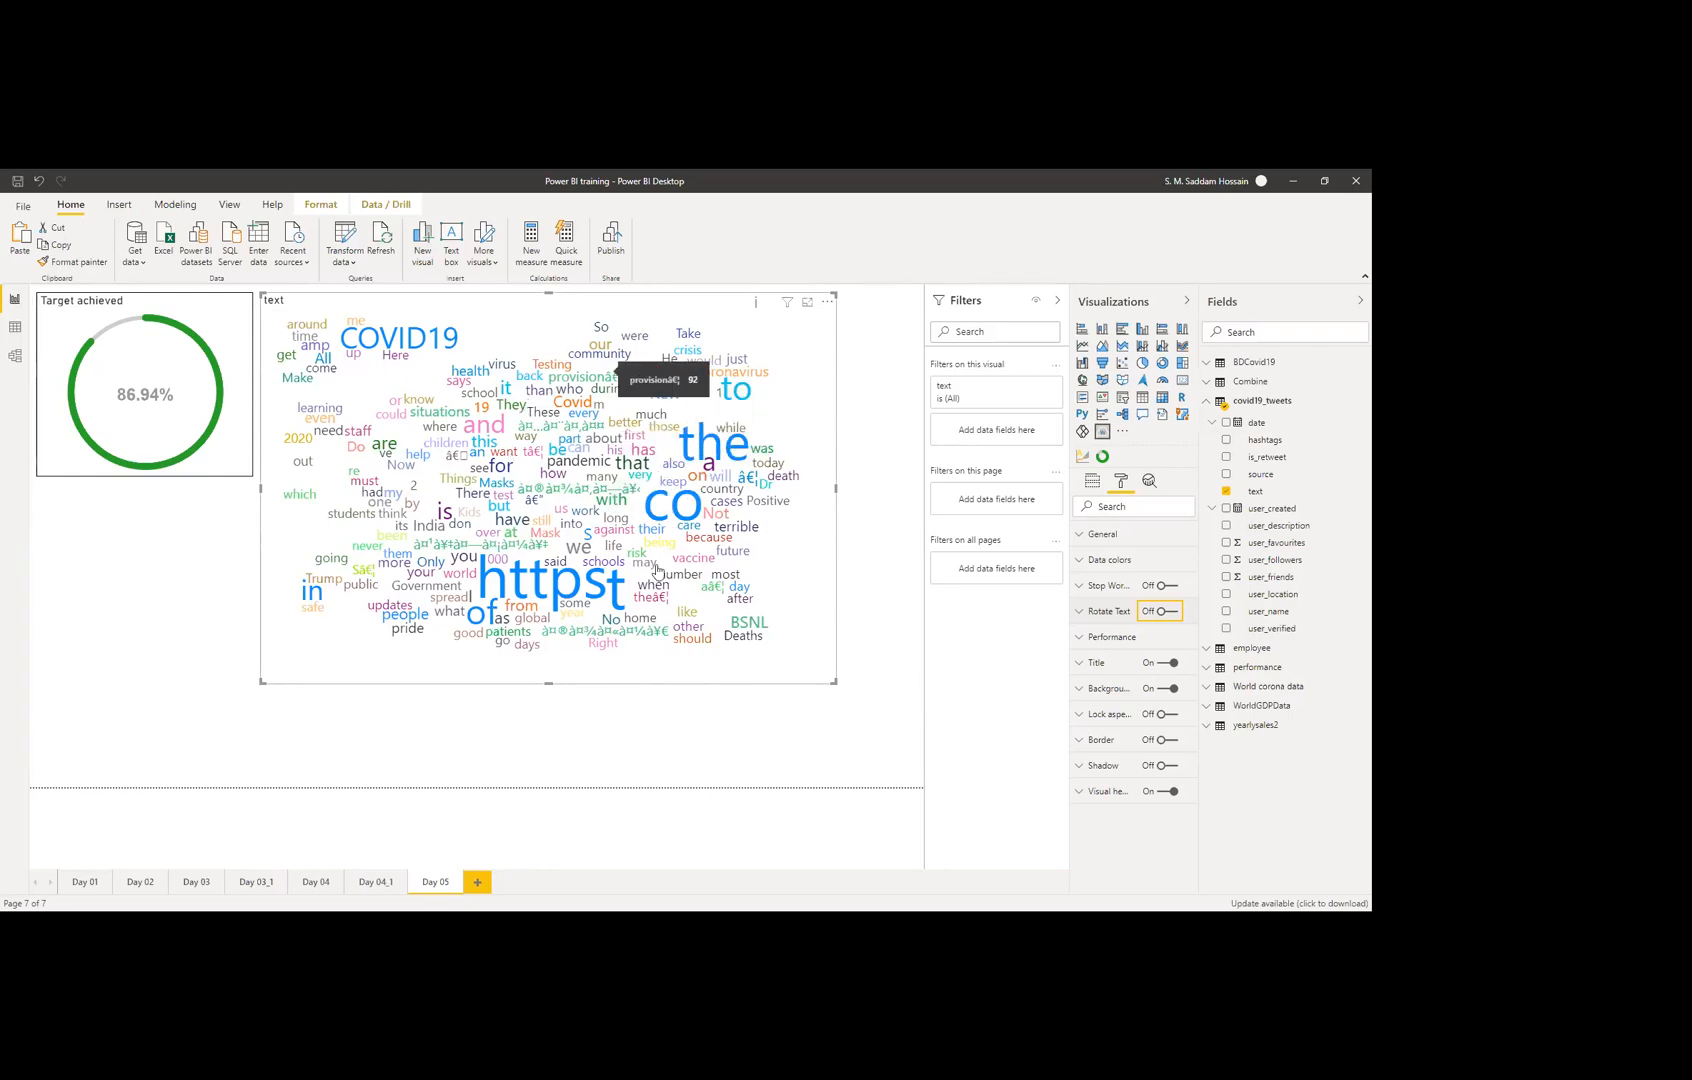
pyautogui.click(1099, 638)
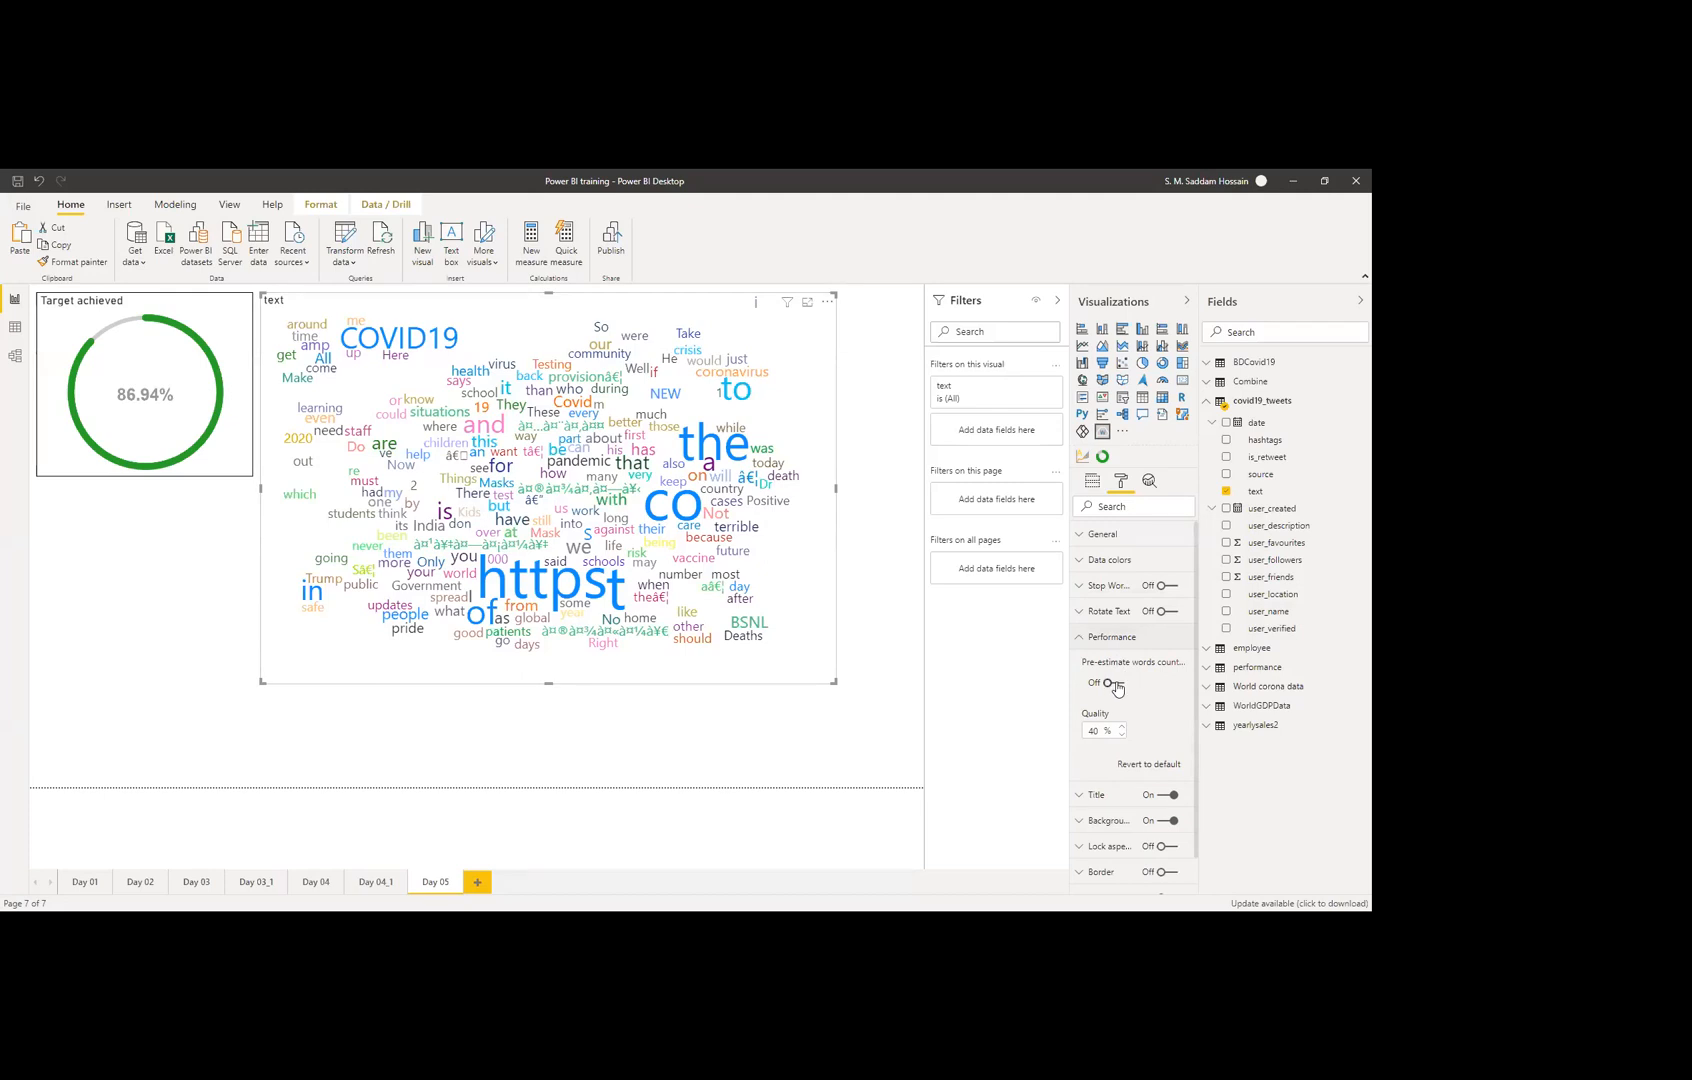
pyautogui.click(1115, 684)
pyautogui.click(1115, 684)
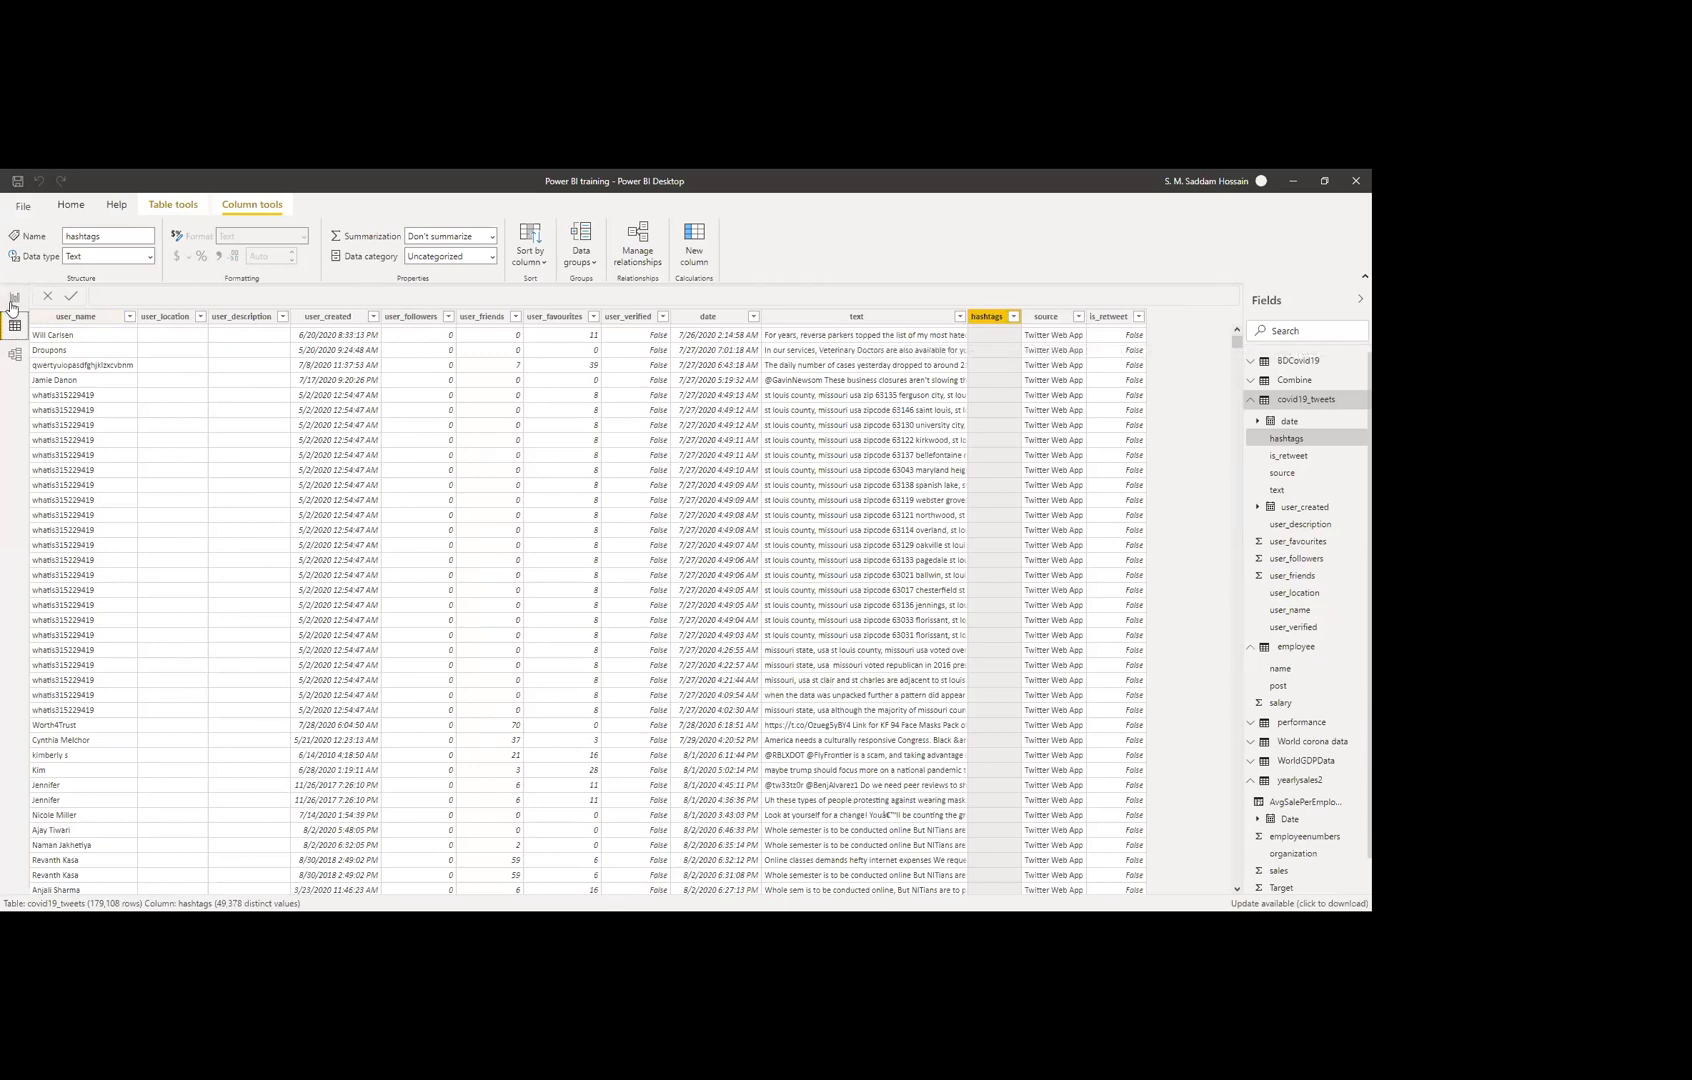
pyautogui.click(14, 300)
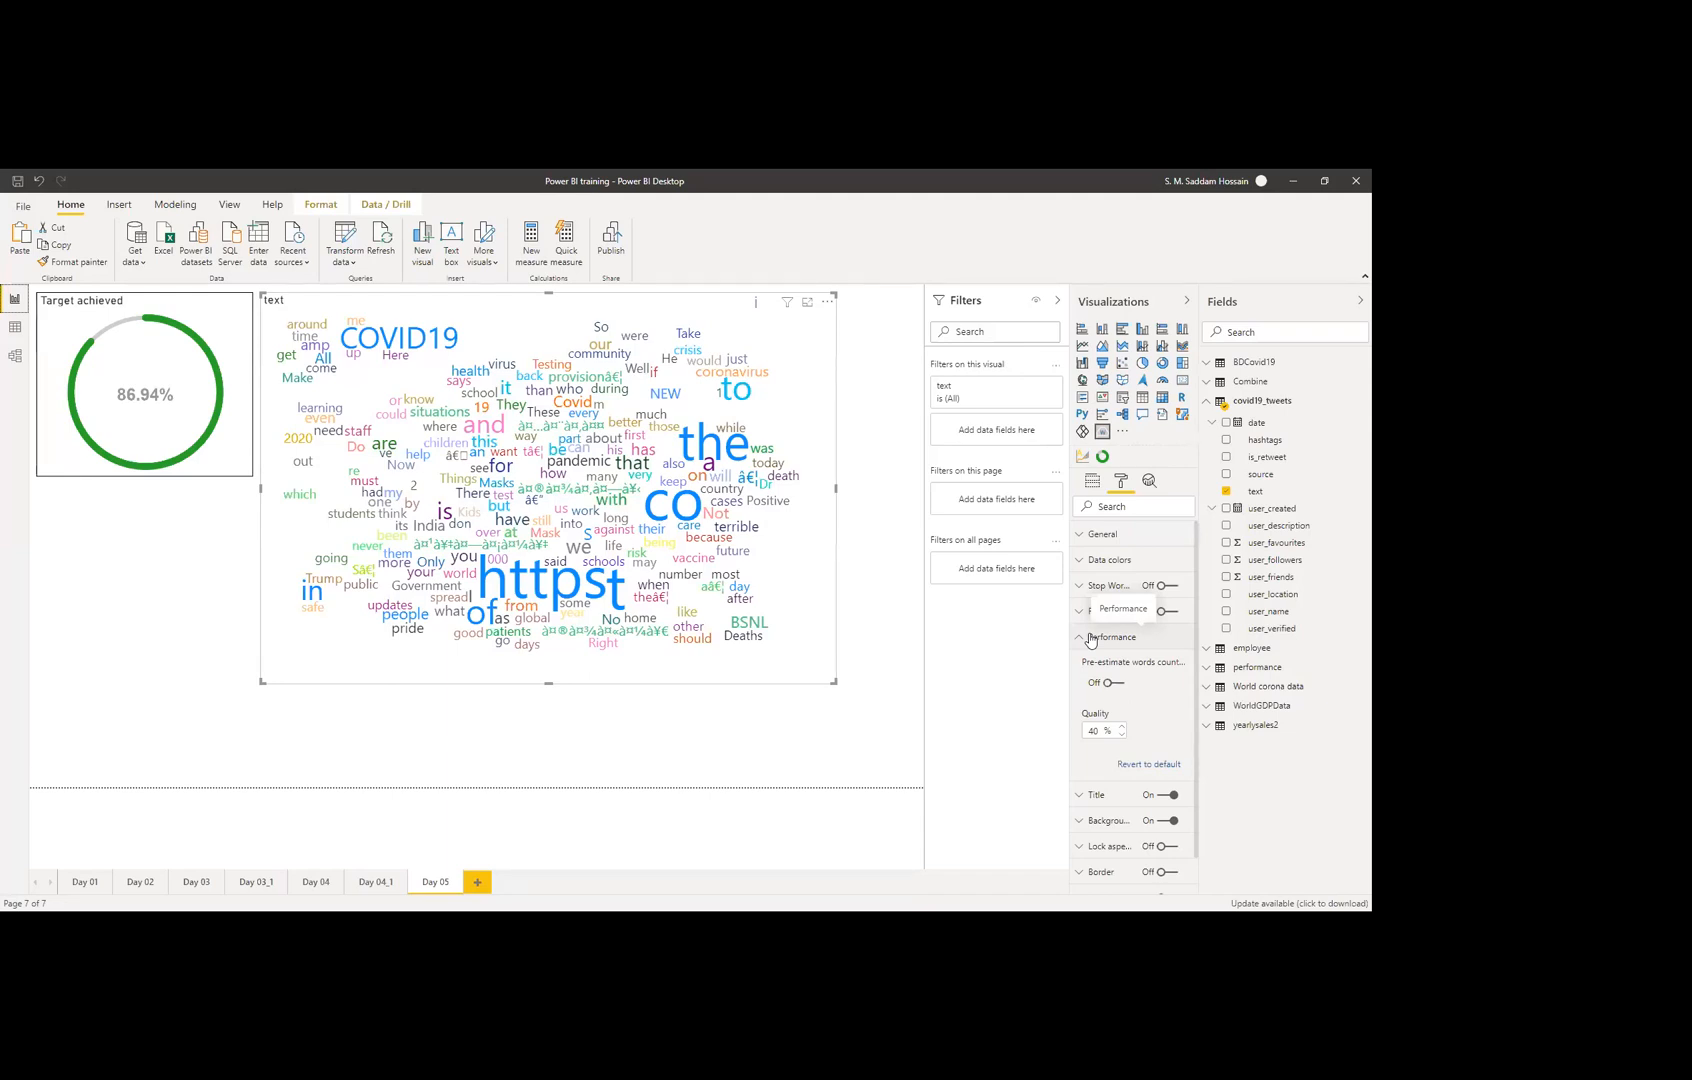
# Step: Switch the word cloud's Border on and collapse the Performance section
pyautogui.click(1166, 871)
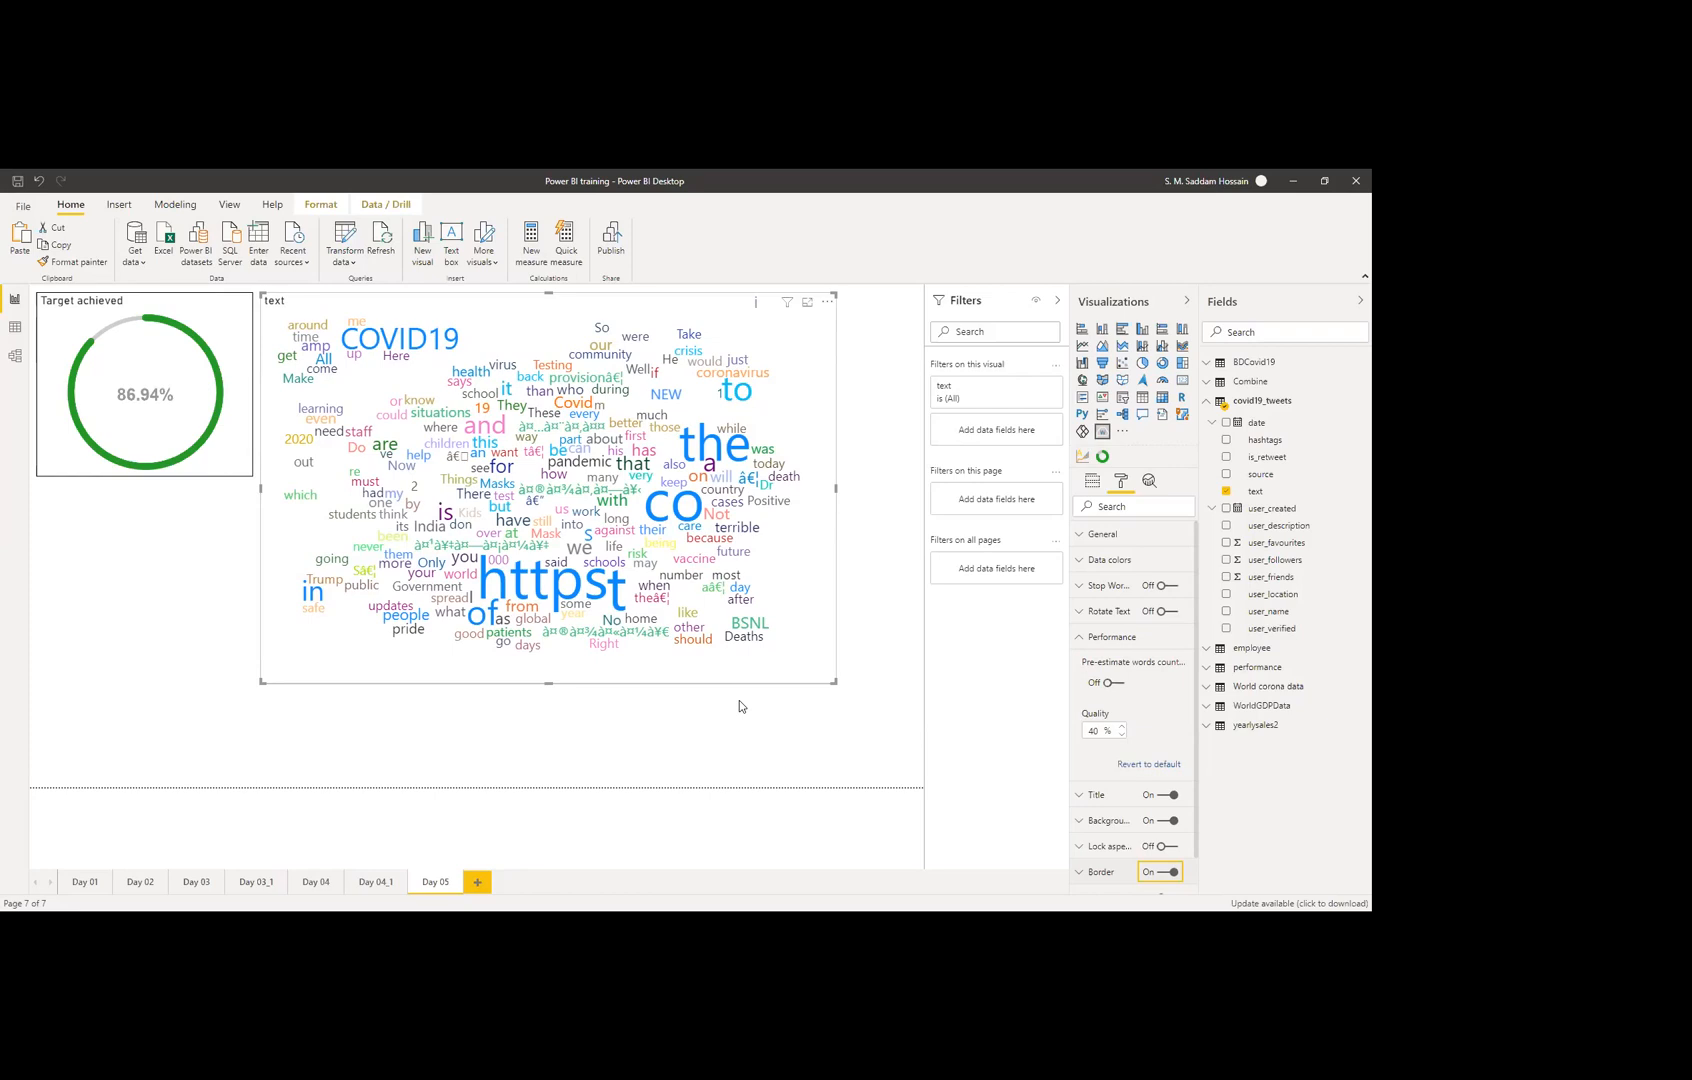
pyautogui.click(1106, 638)
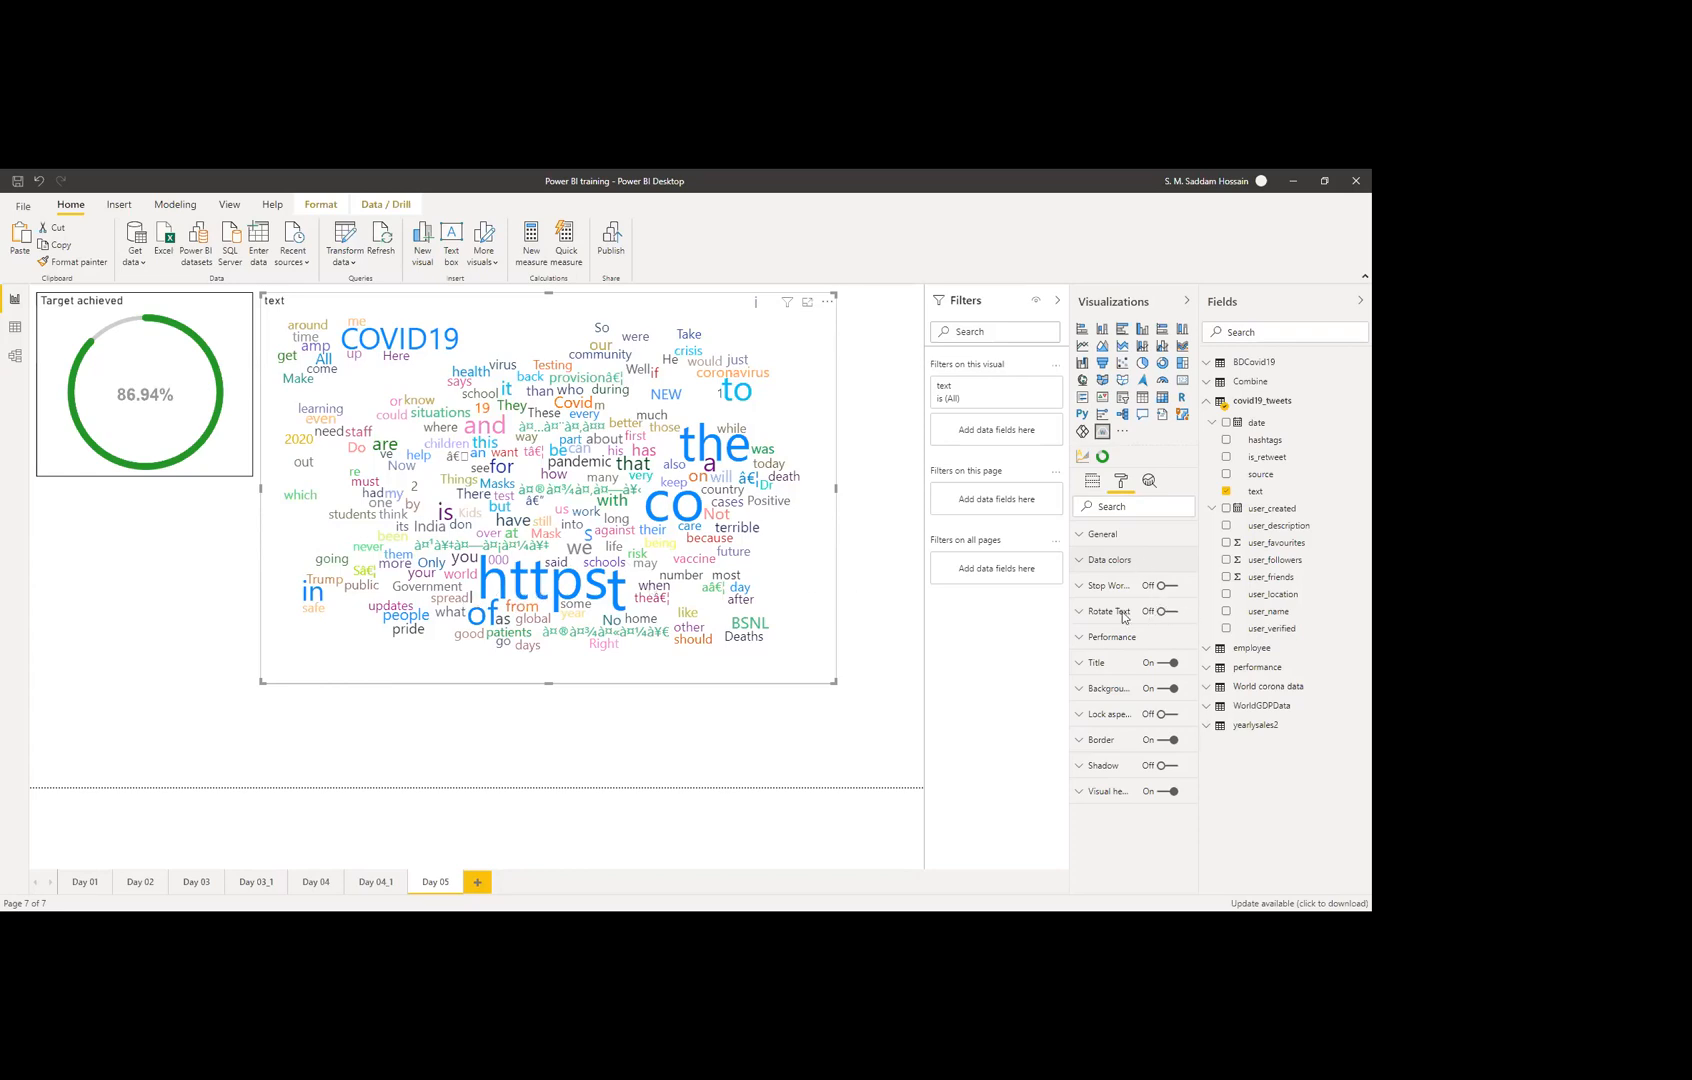
pyautogui.click(872, 299)
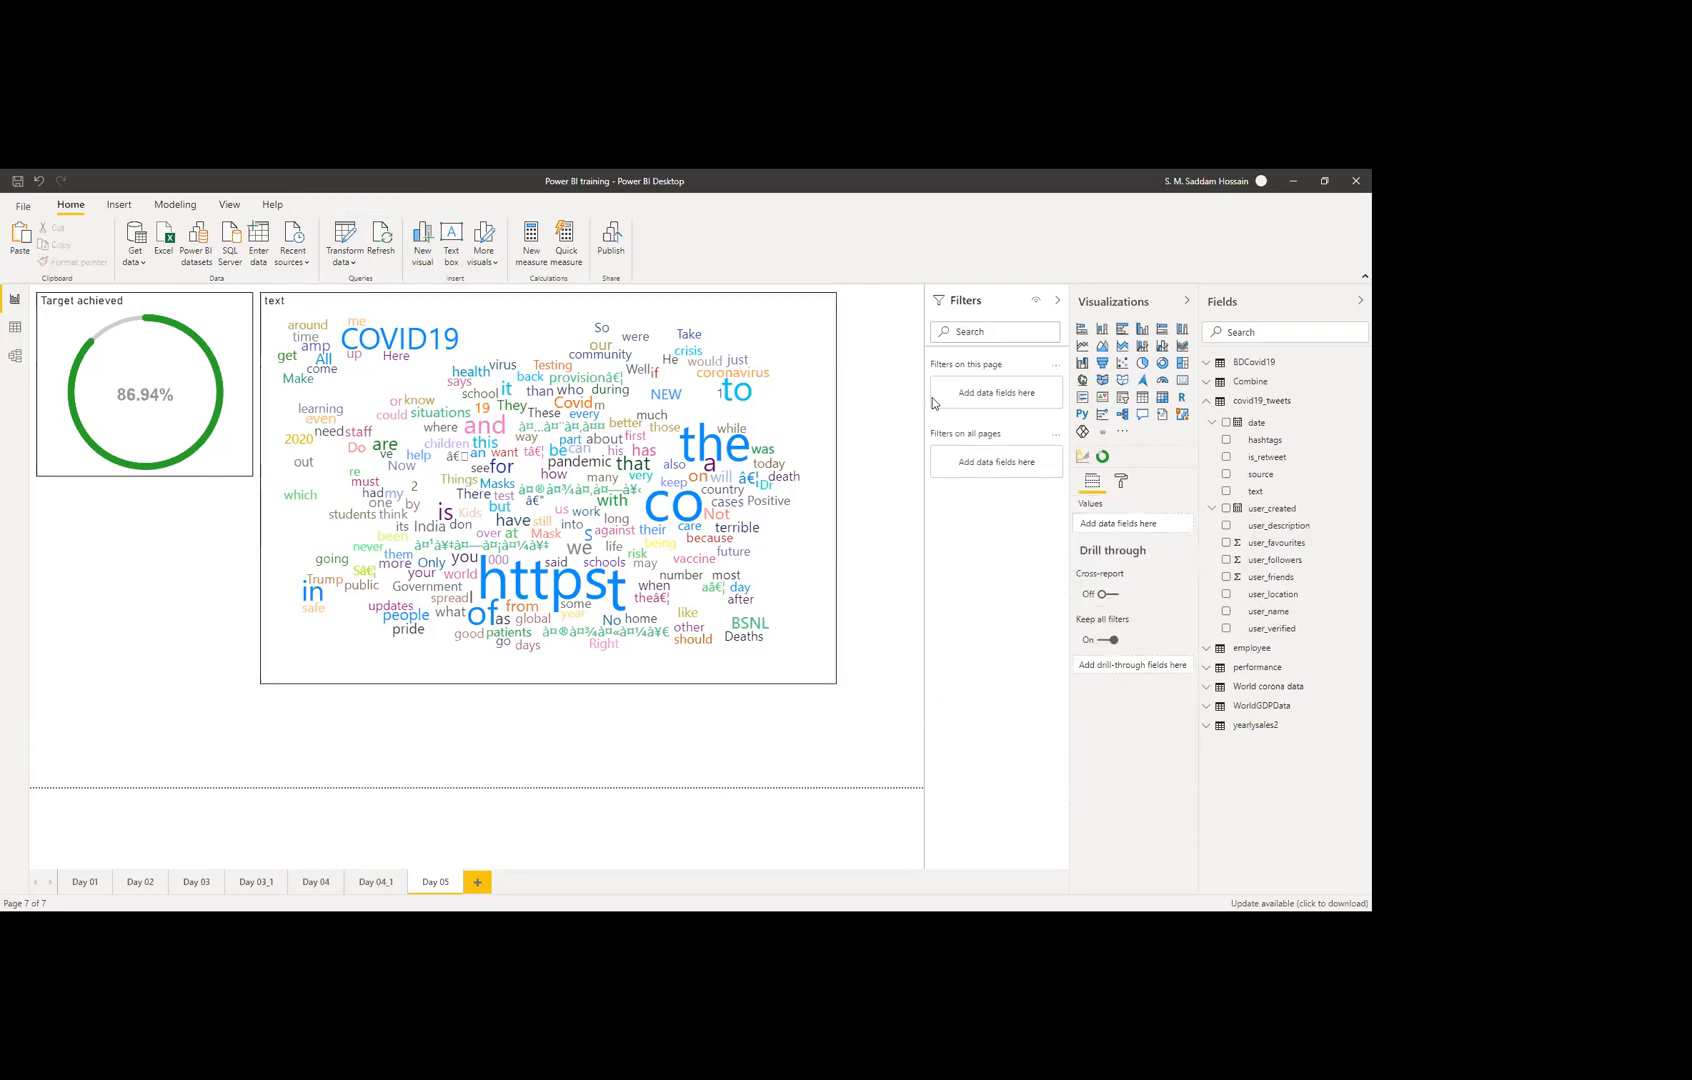
pyautogui.click(810, 333)
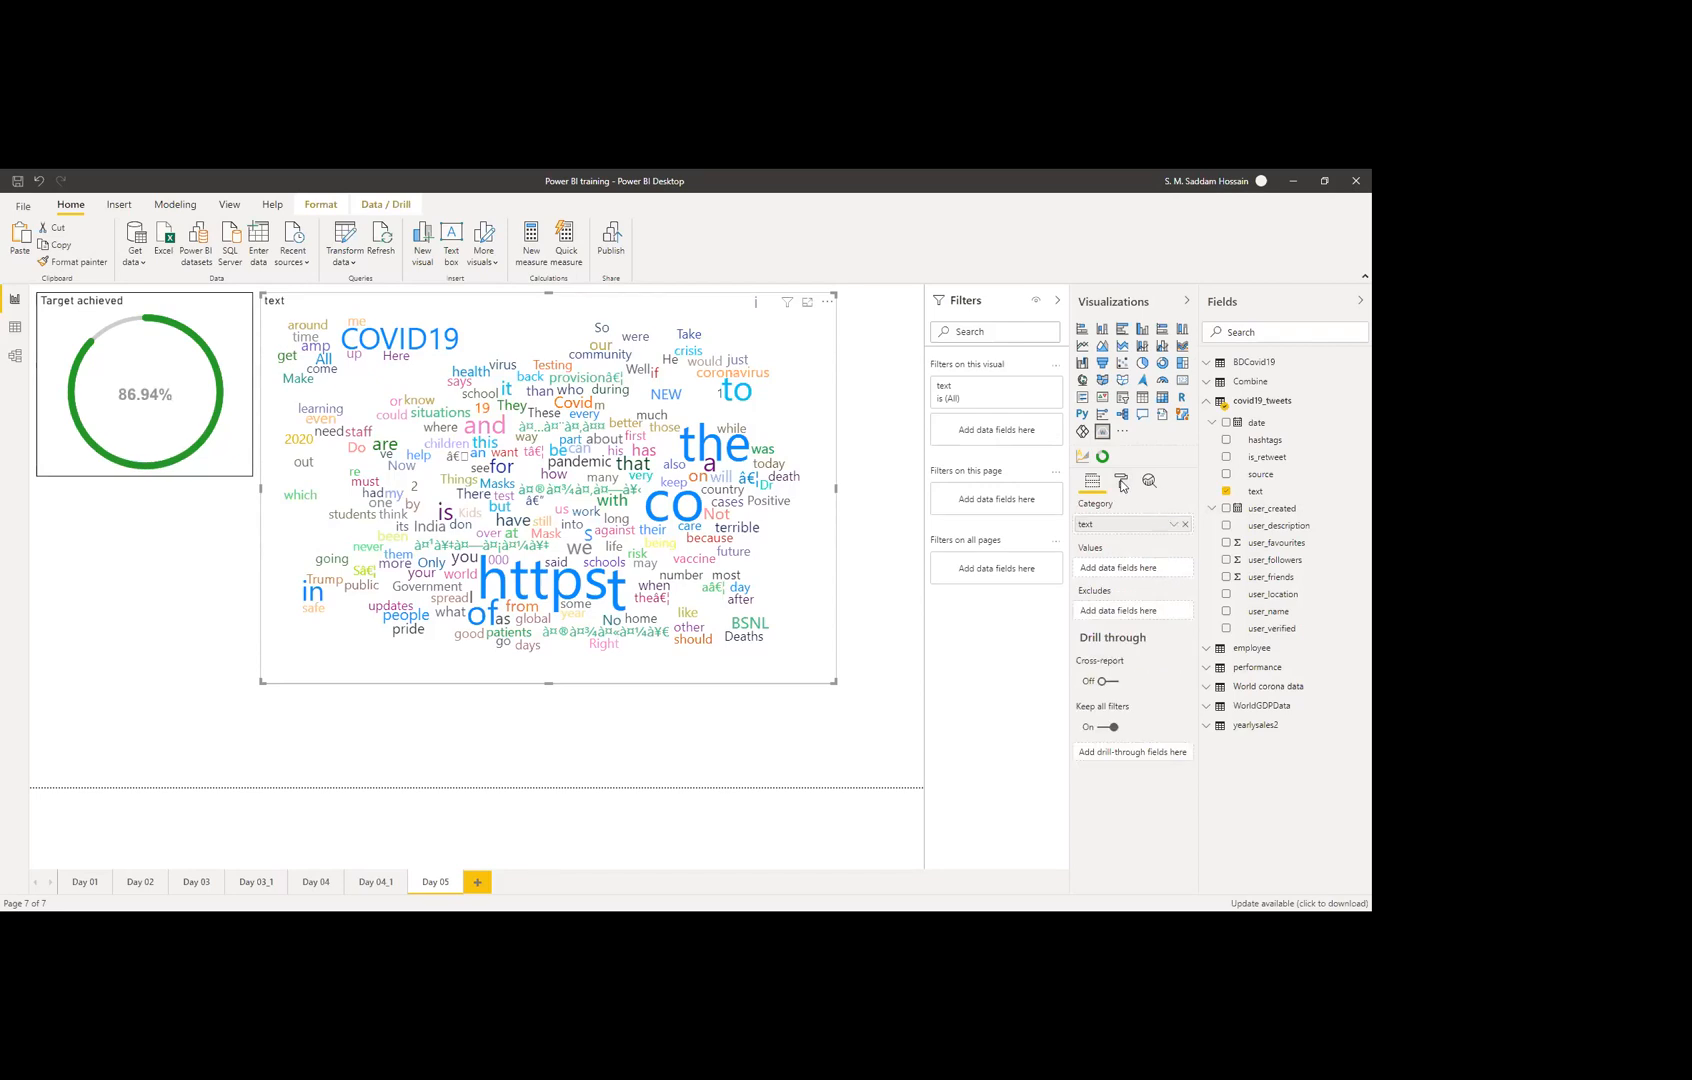
pyautogui.click(1121, 482)
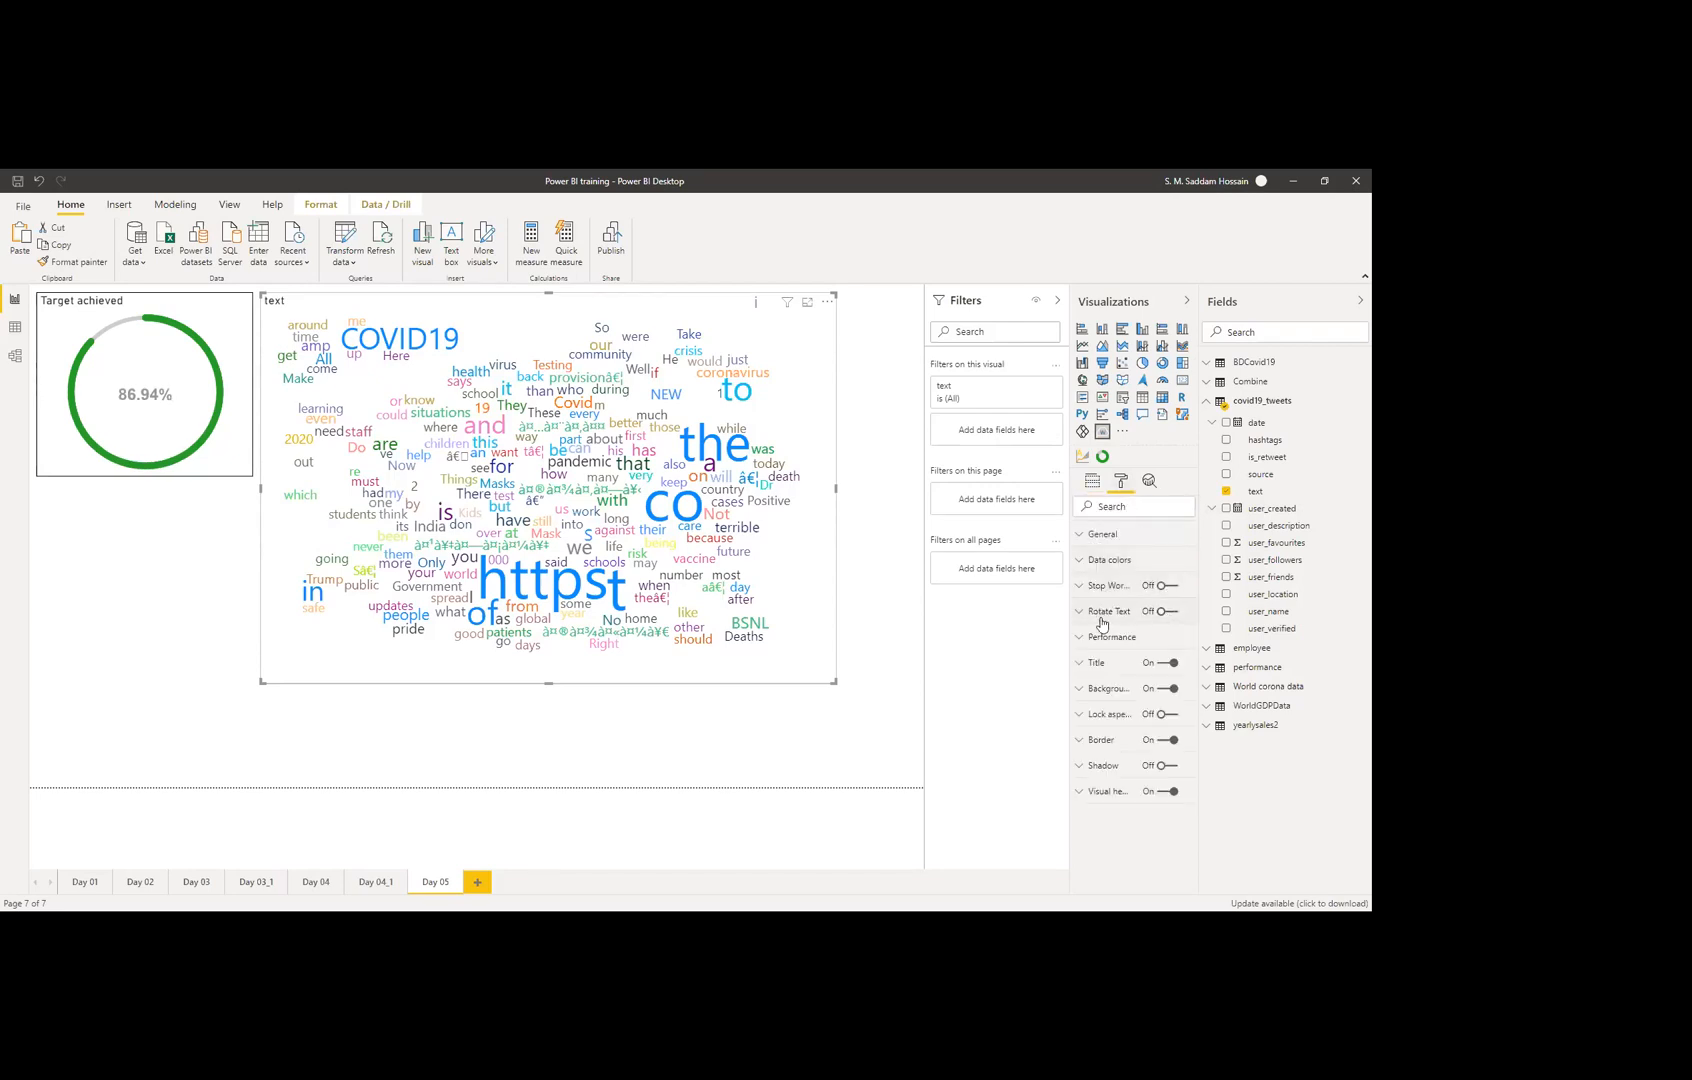
pyautogui.click(1098, 638)
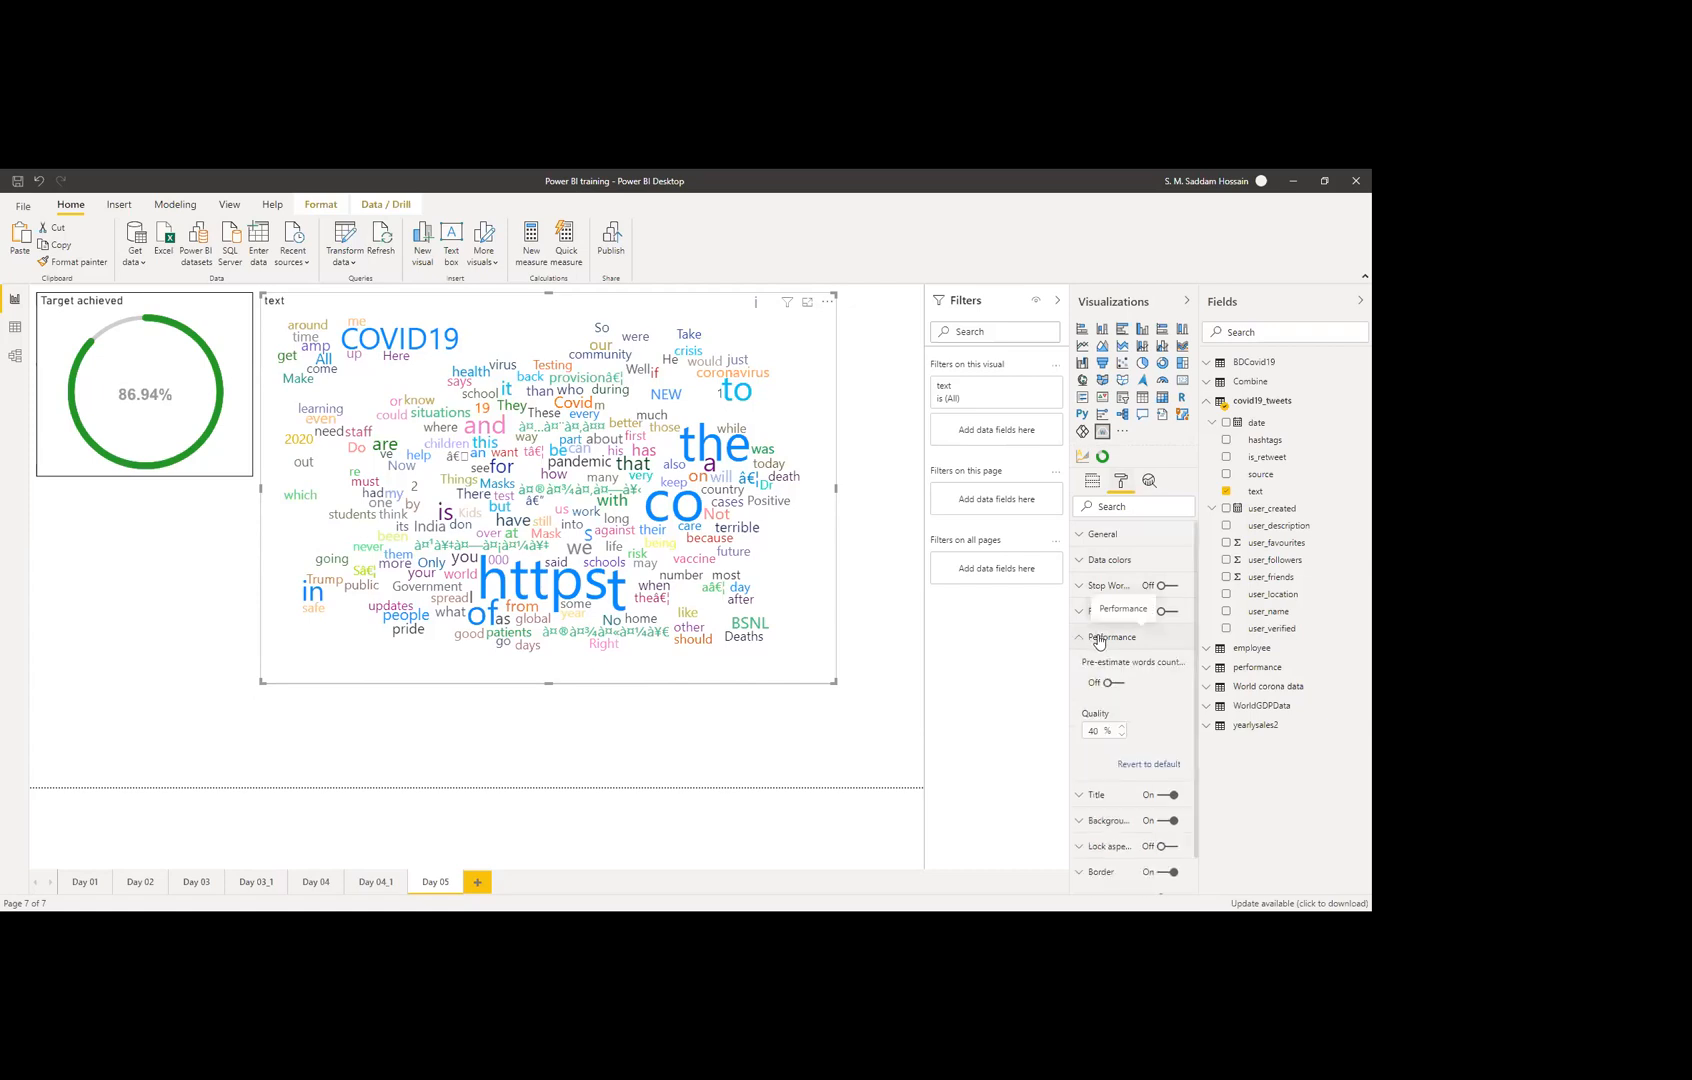
pyautogui.click(1098, 638)
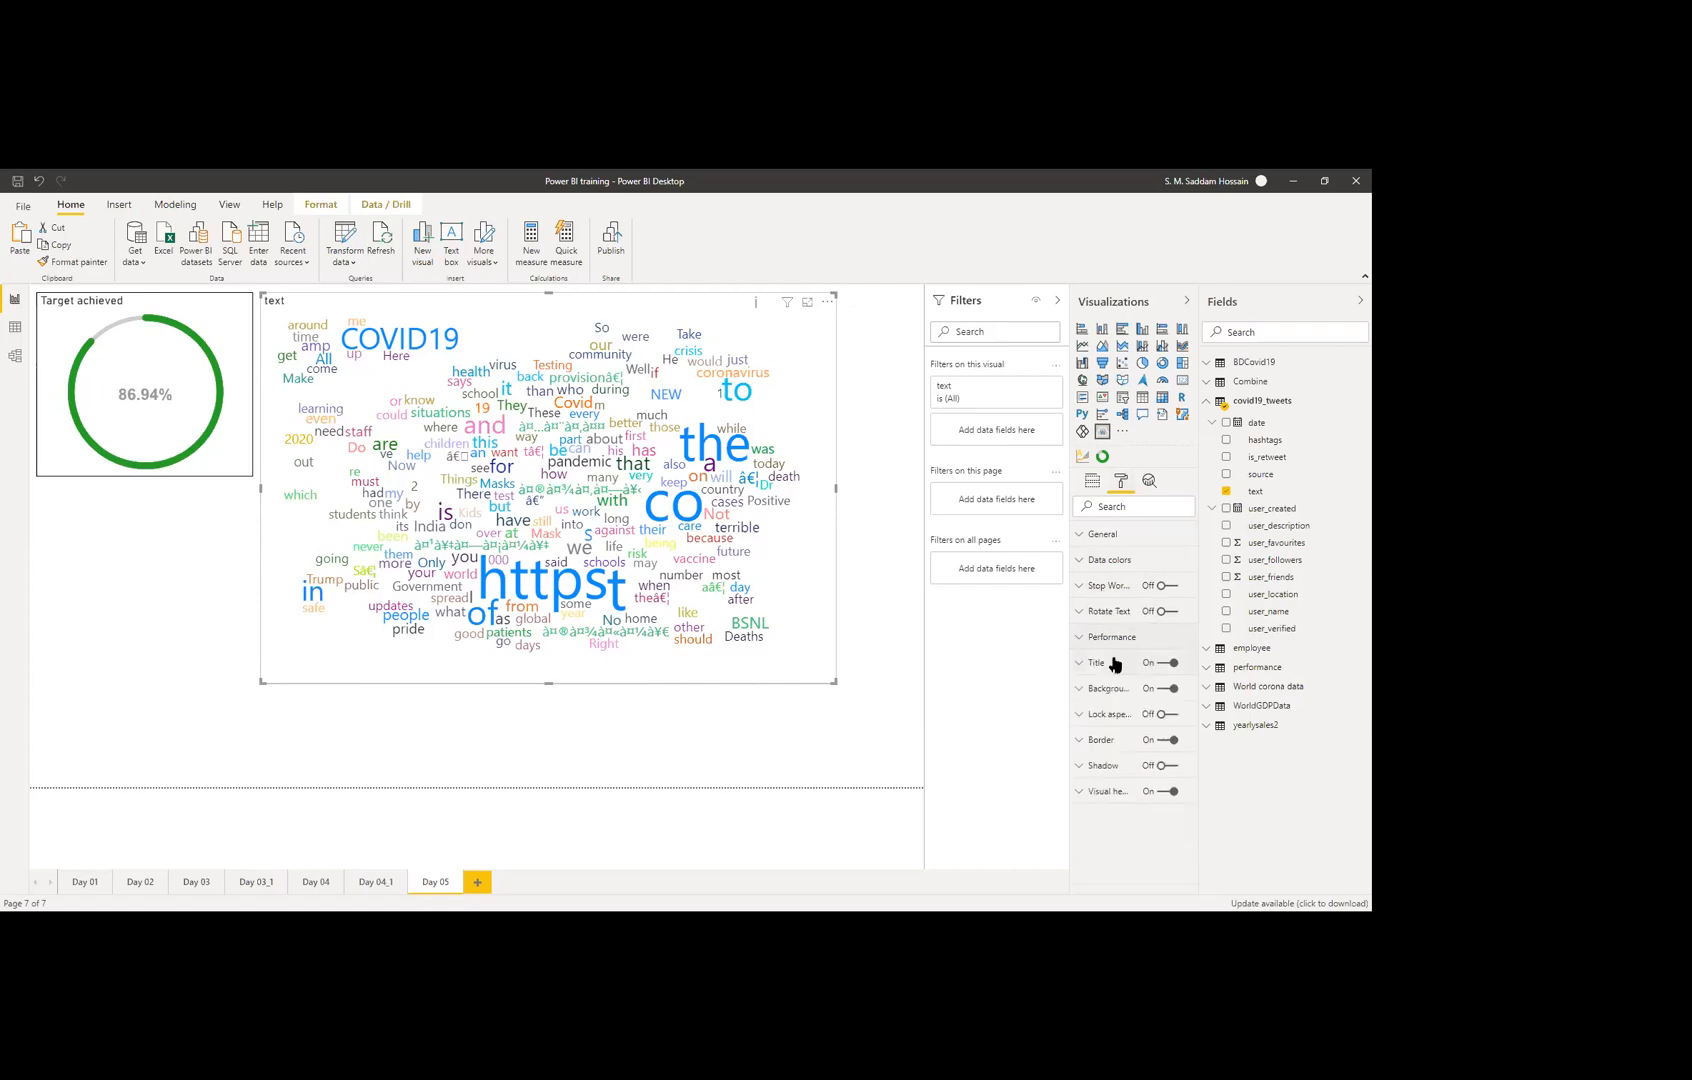
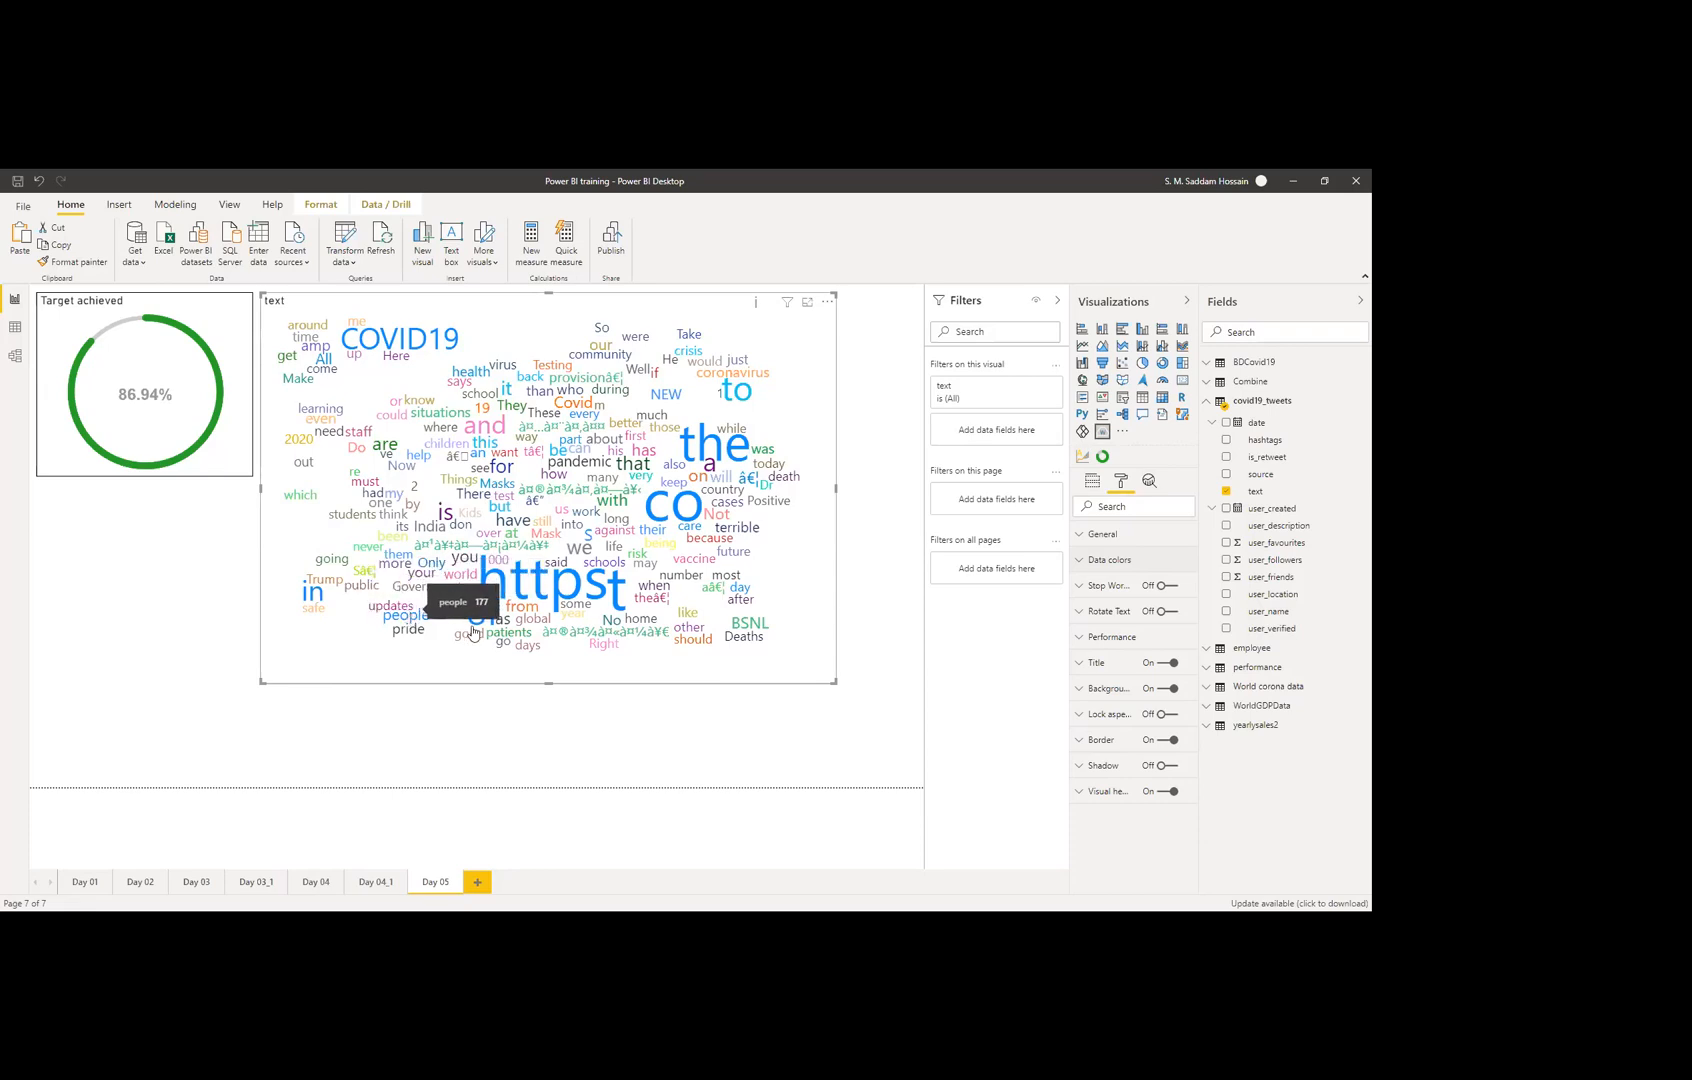
# Step: Switch the word cloud's Stop Words option on in its format settings
pyautogui.click(1163, 590)
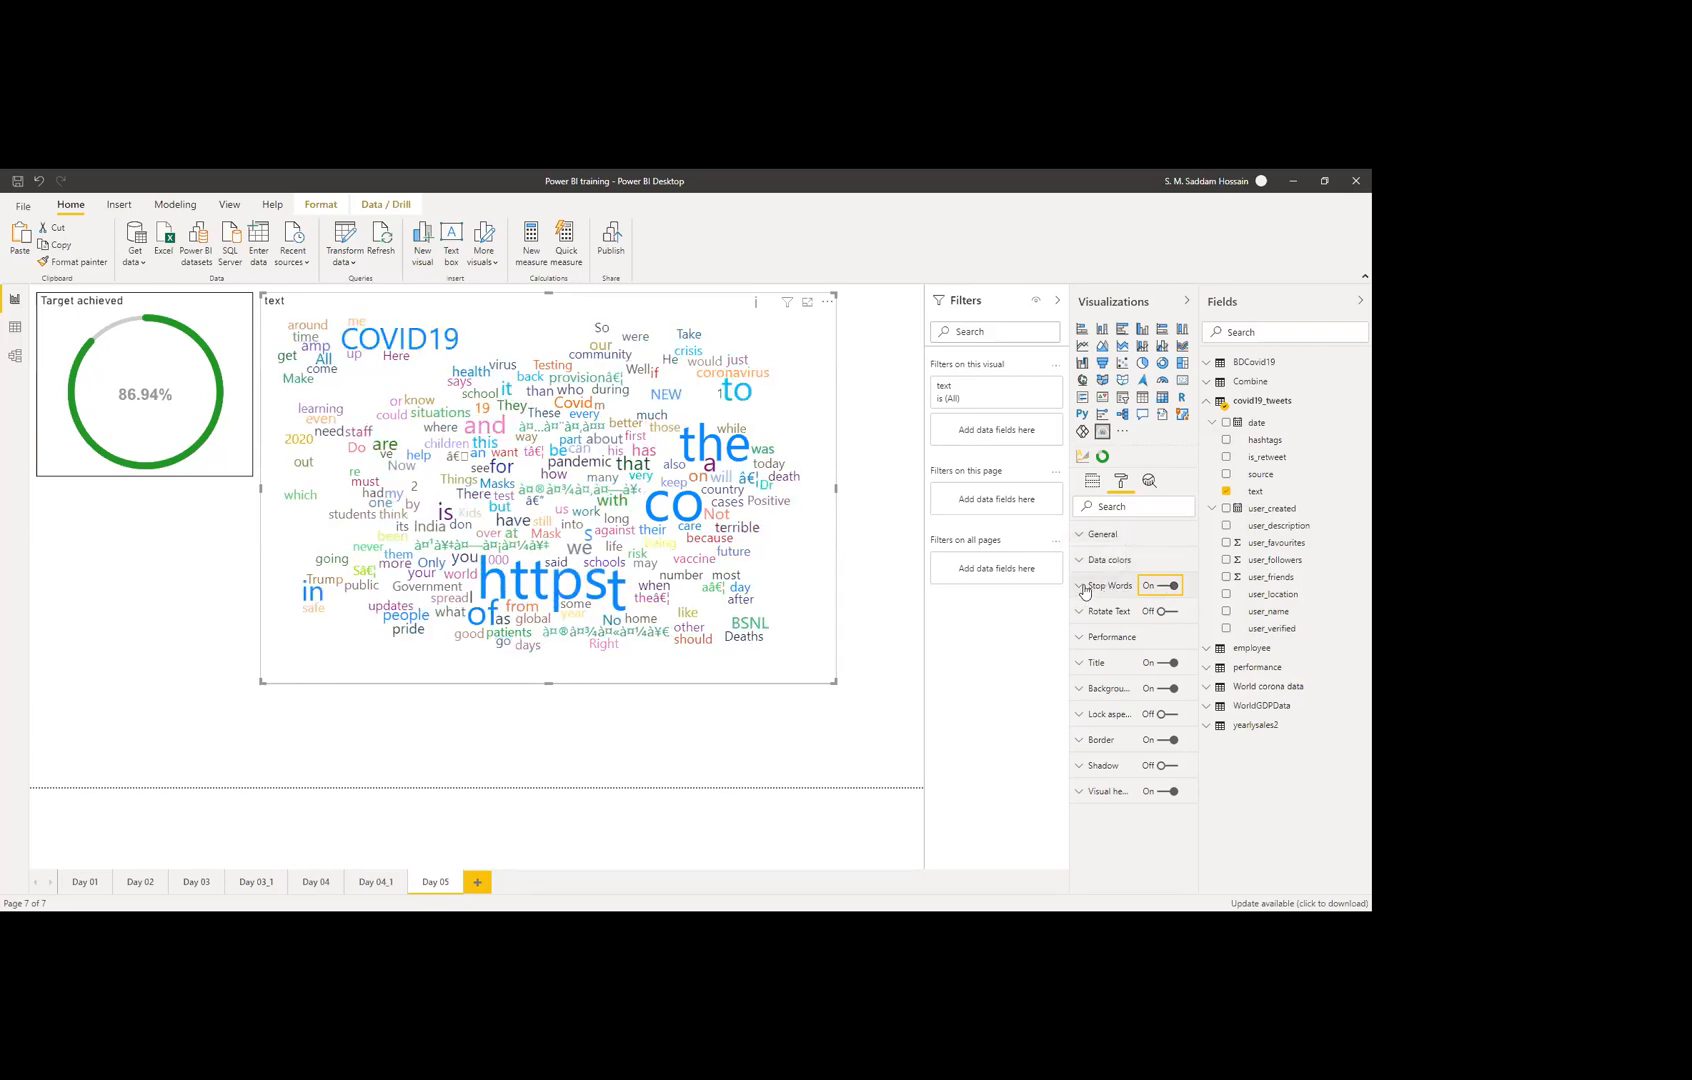
# Step: Add 'http' as a custom stop word and turn Default Stop Words on
pyautogui.click(1106, 588)
pyautogui.click(1106, 679)
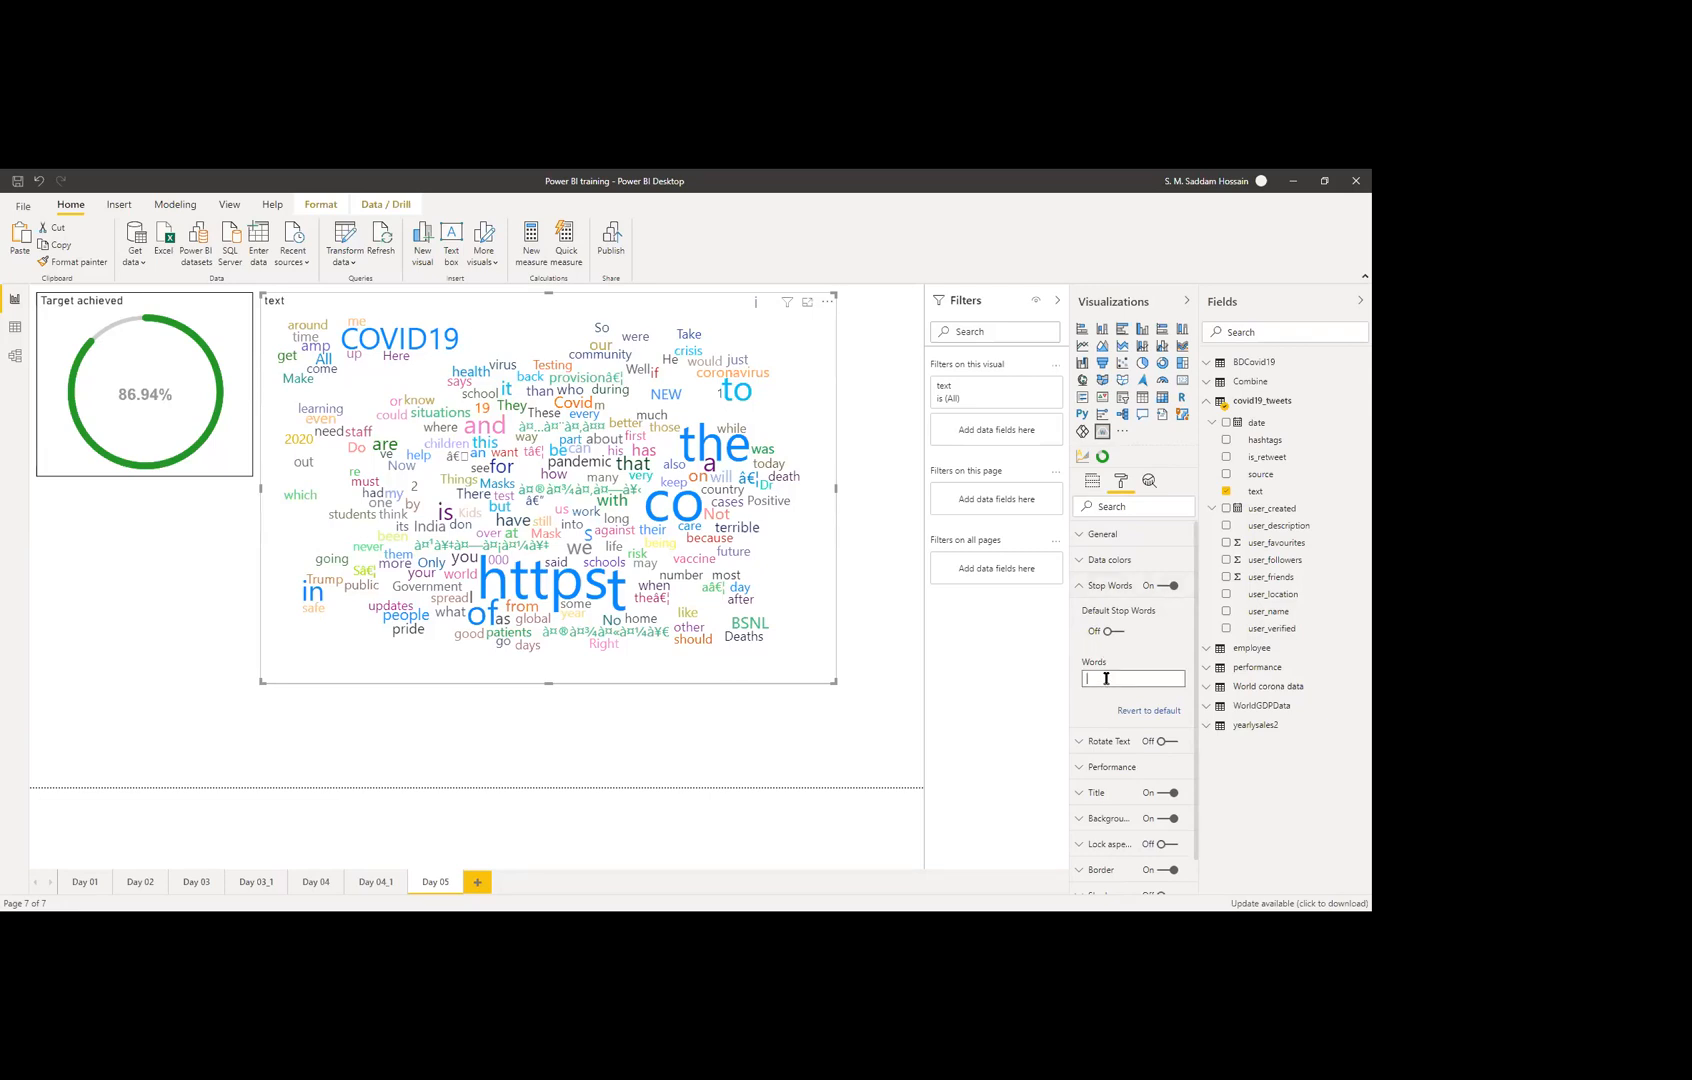
pyautogui.write('https')
pyautogui.press('BackSpace')
pyautogui.press('BackSpace')
pyautogui.press('BackSpace')
pyautogui.press('BackSpace')
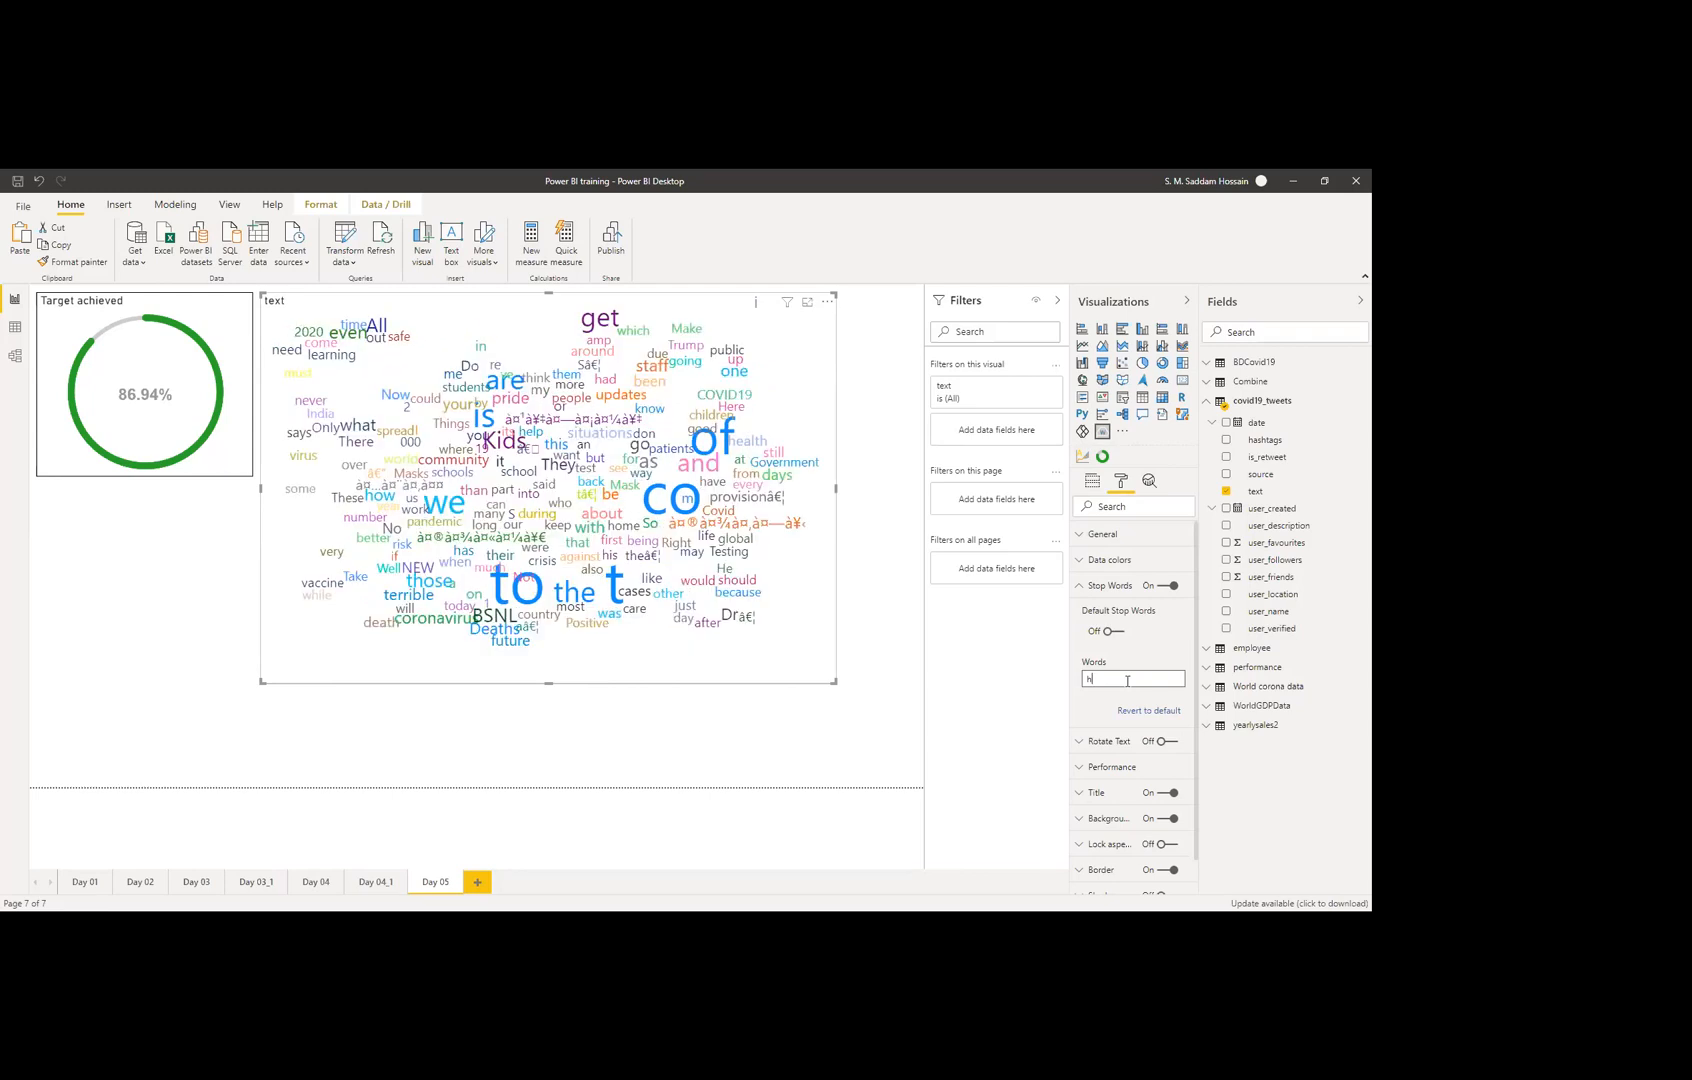
pyautogui.write('ttps')
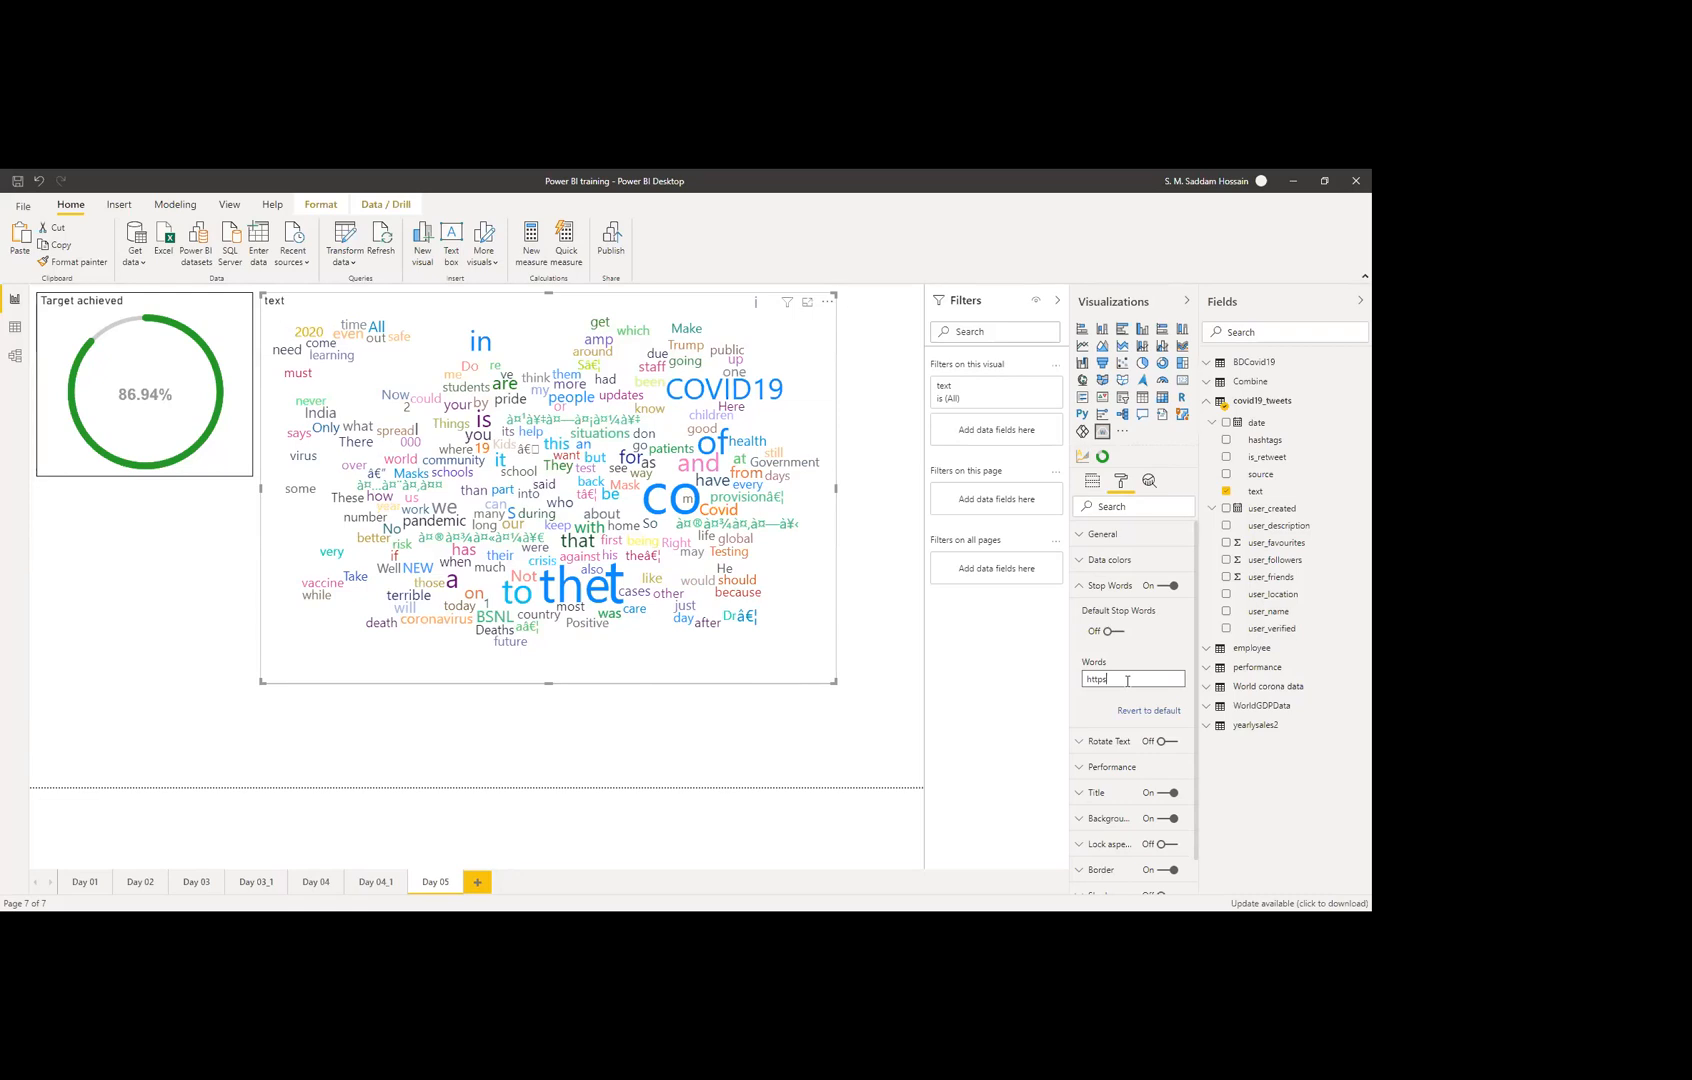
pyautogui.press('BackSpace')
pyautogui.press('BackSpace')
pyautogui.press('BackSpace')
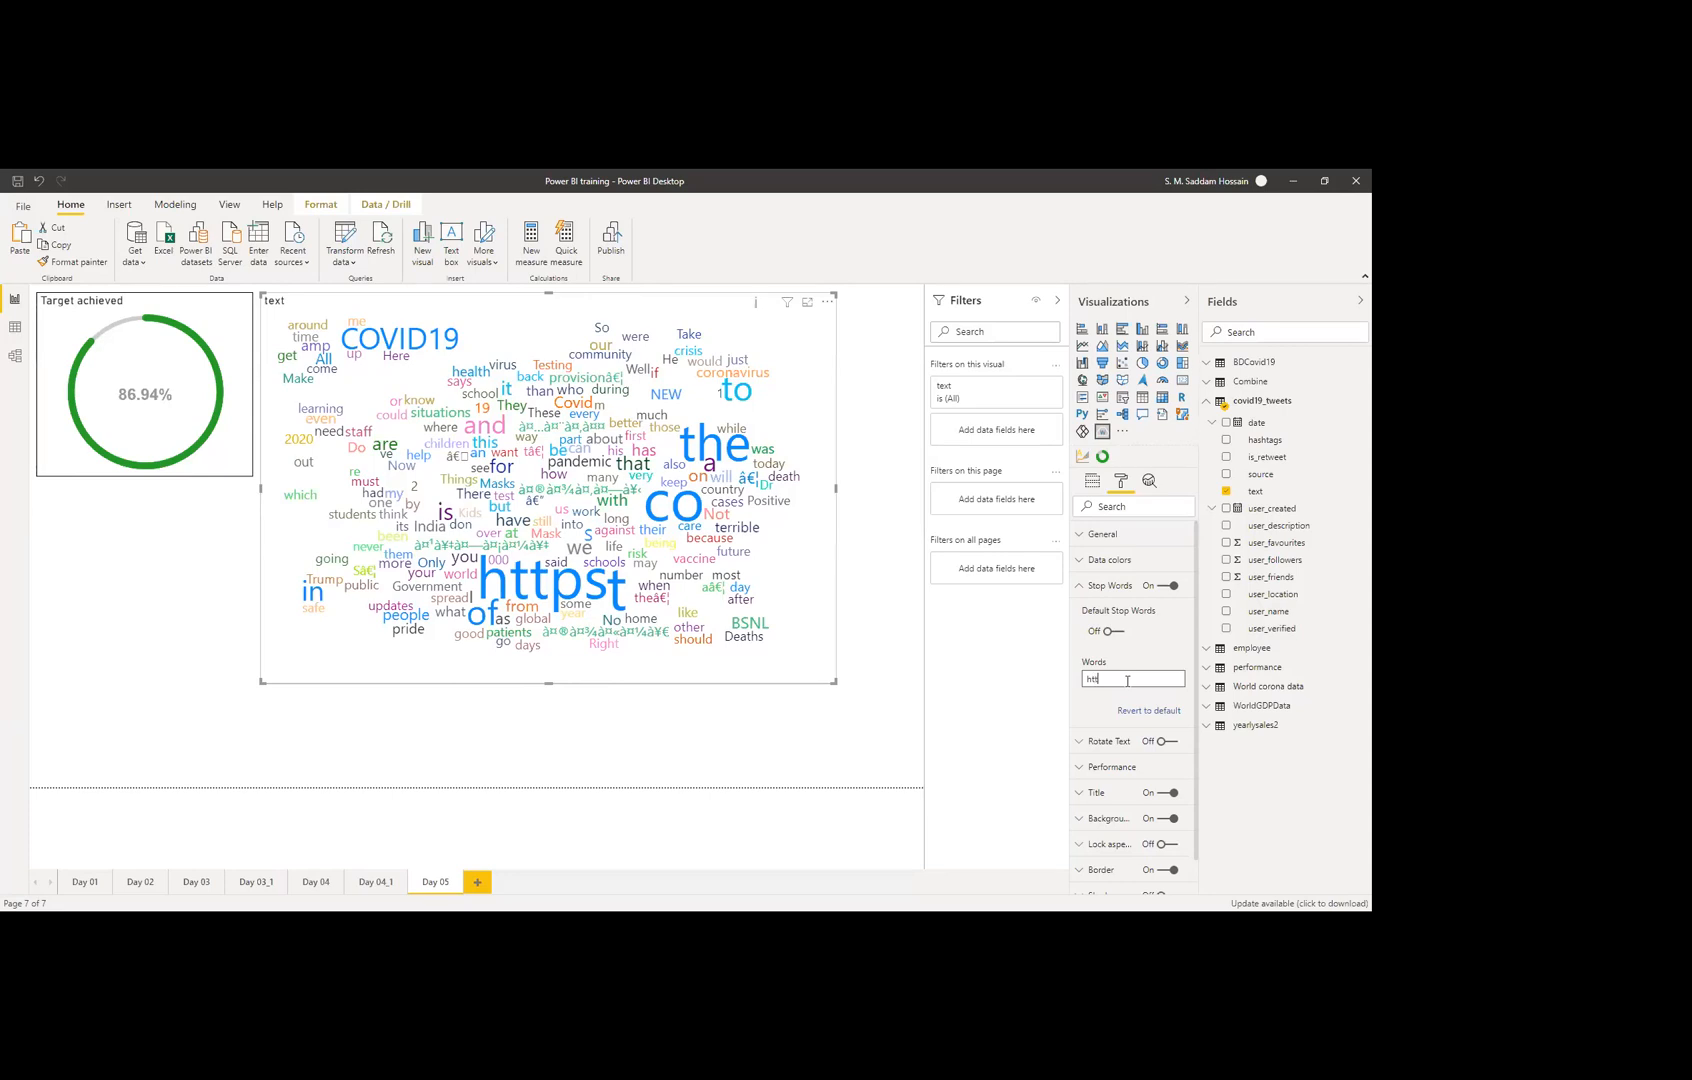
pyautogui.write('p')
pyautogui.click(1110, 632)
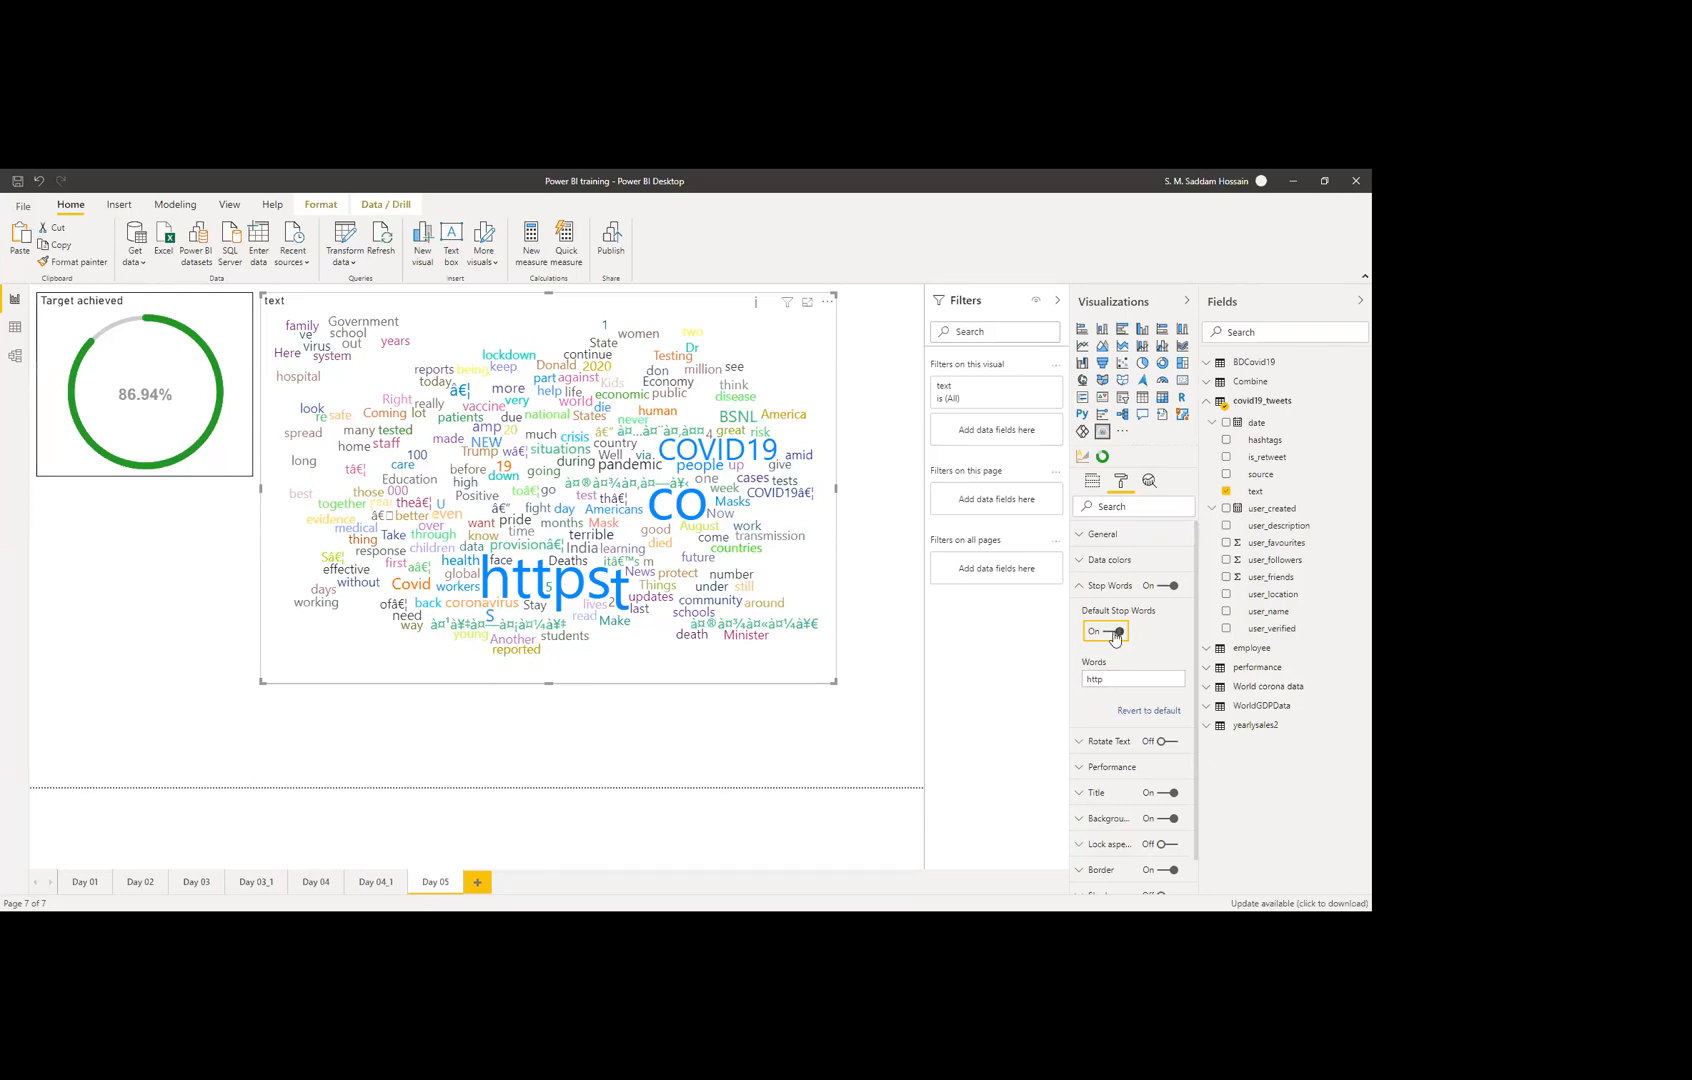
# Step: Edit the custom stop-word entry so it reads 'https, co'
pyautogui.click(1113, 679)
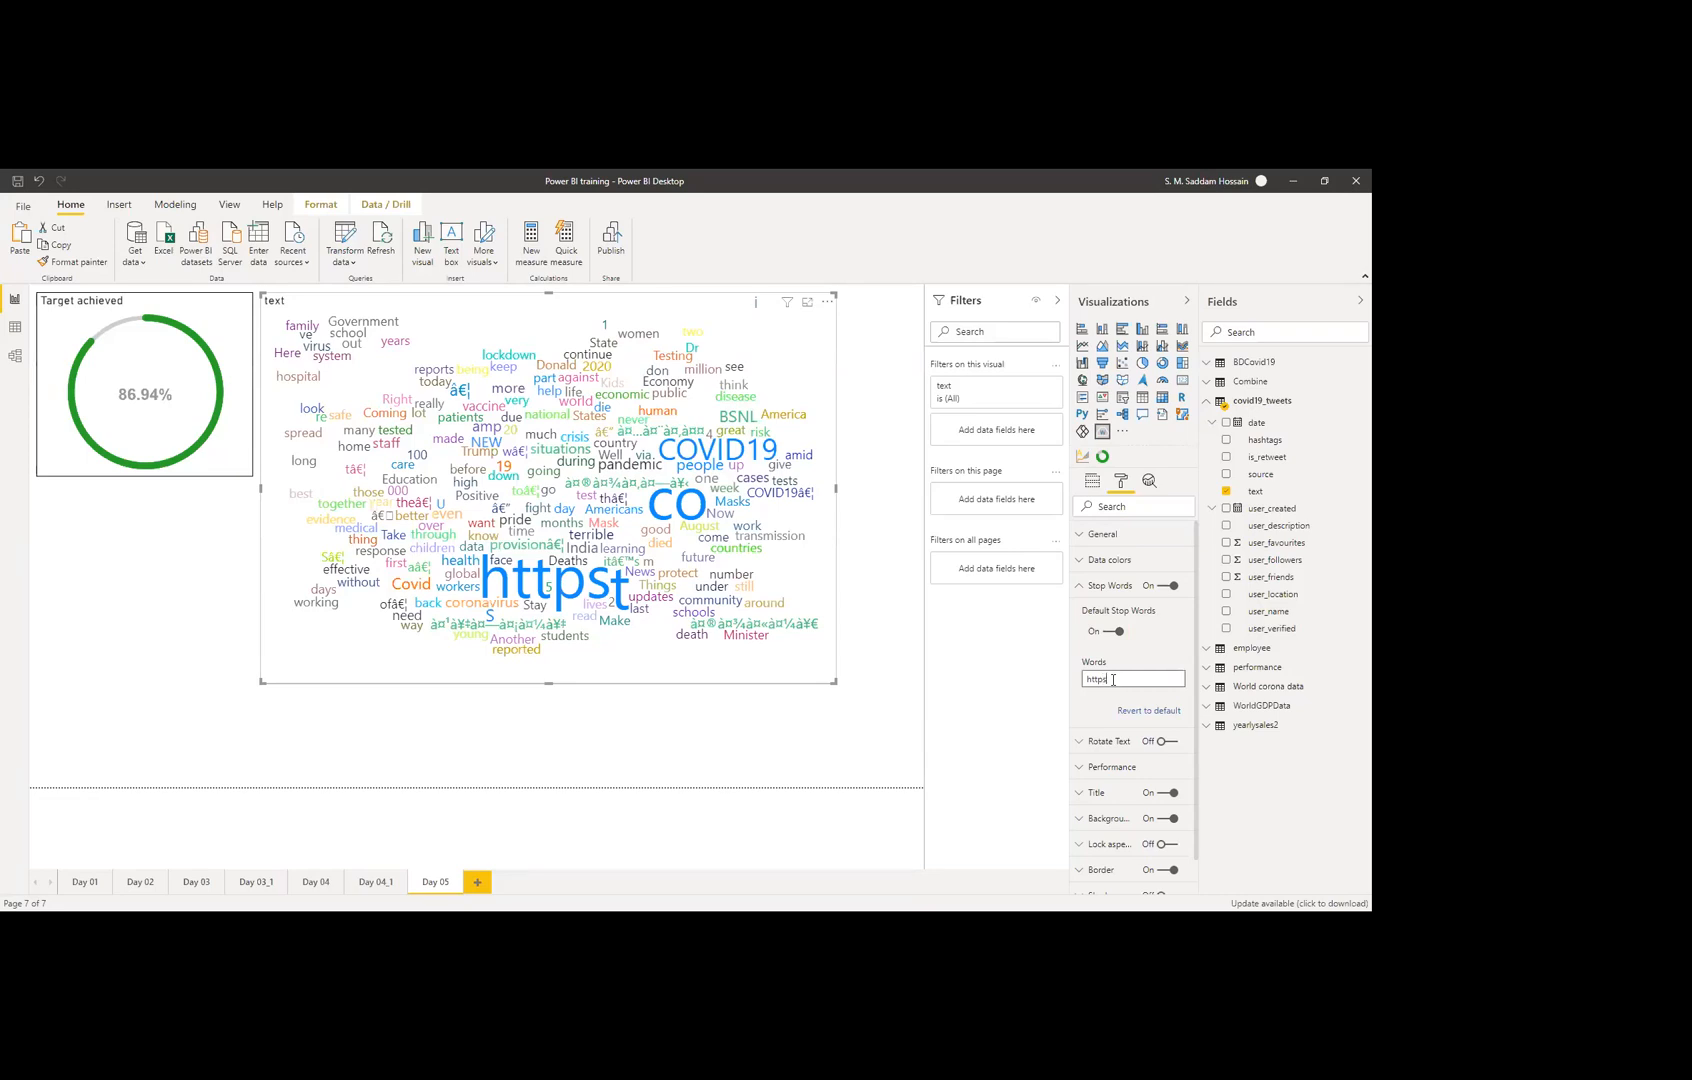
pyautogui.write('s')
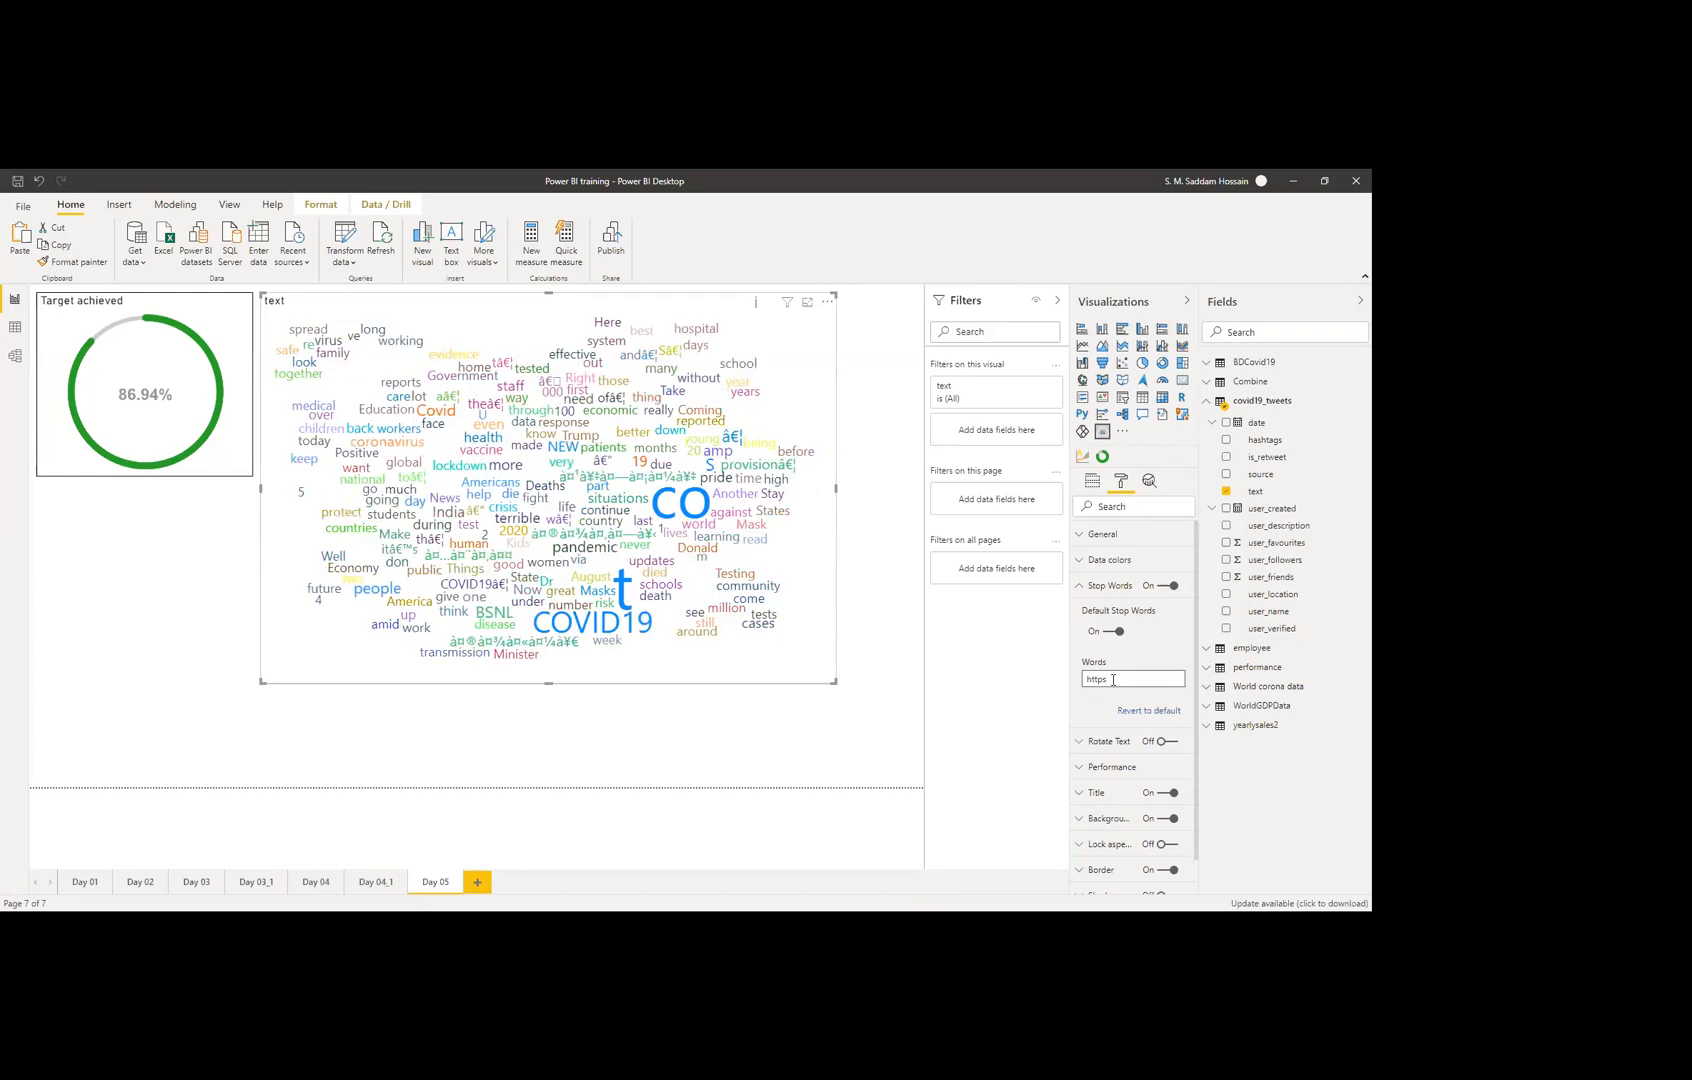
pyautogui.write(' t')
pyautogui.press('BackSpace')
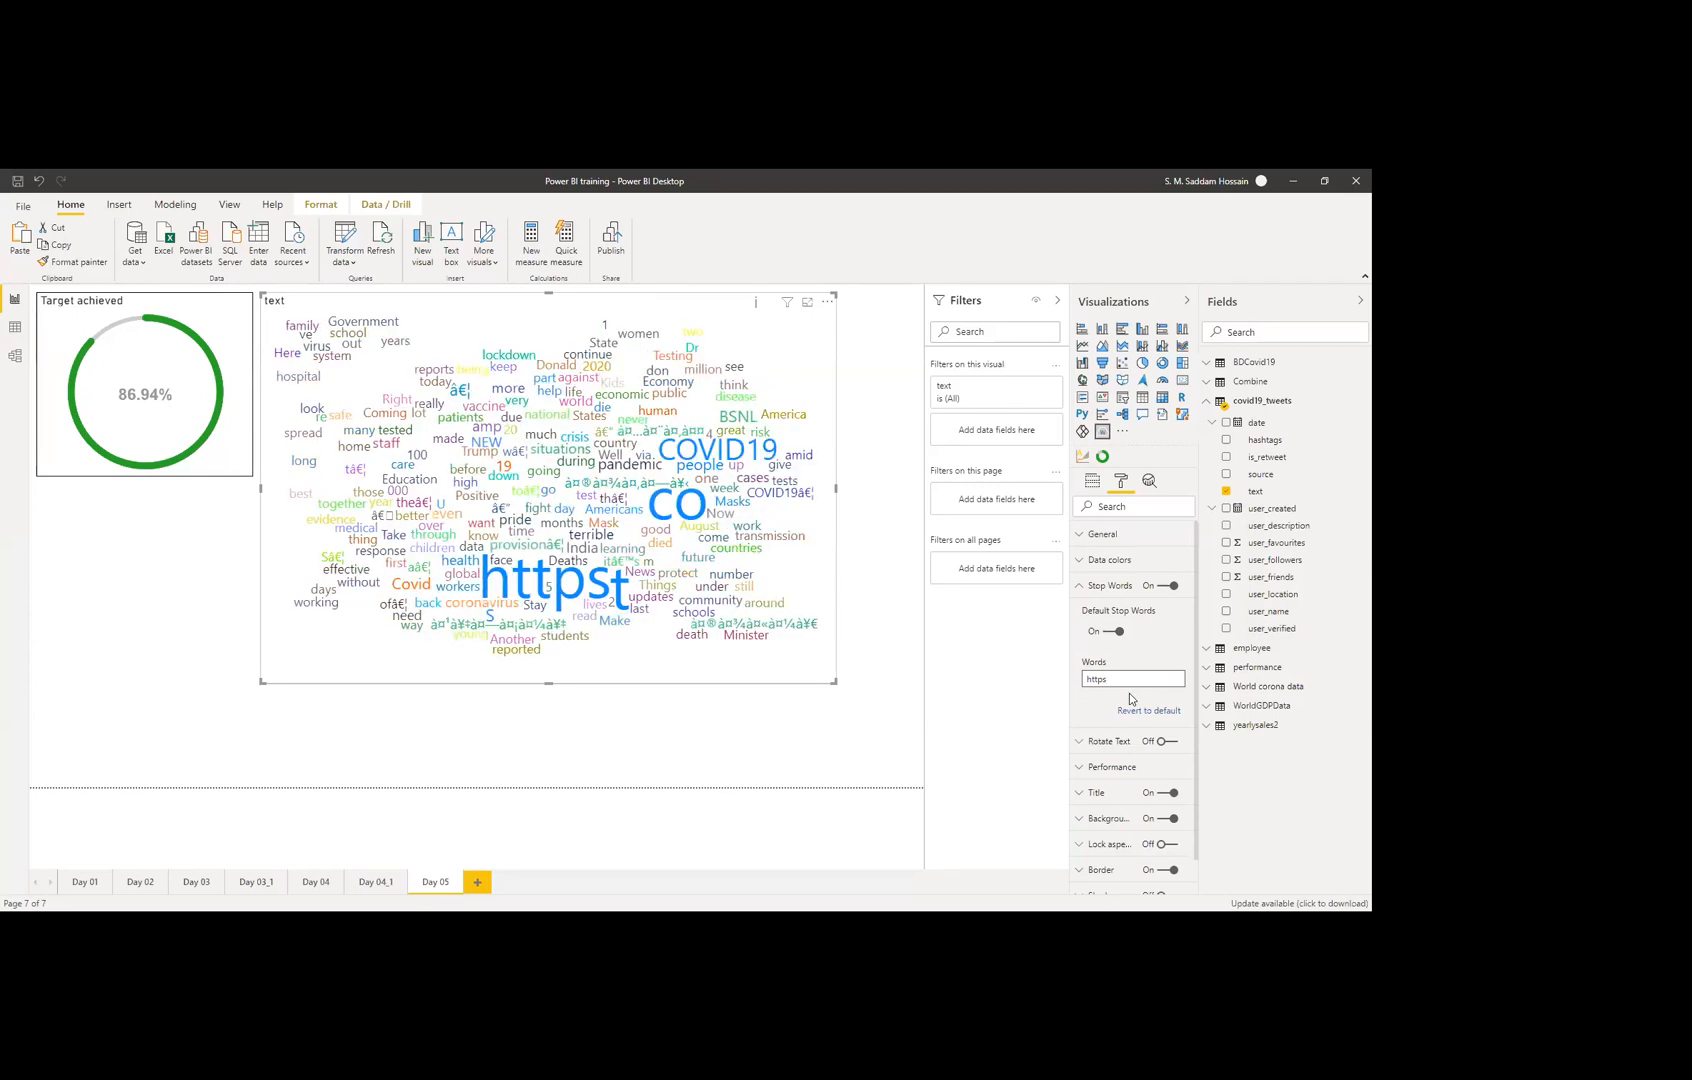
pyautogui.write('t')
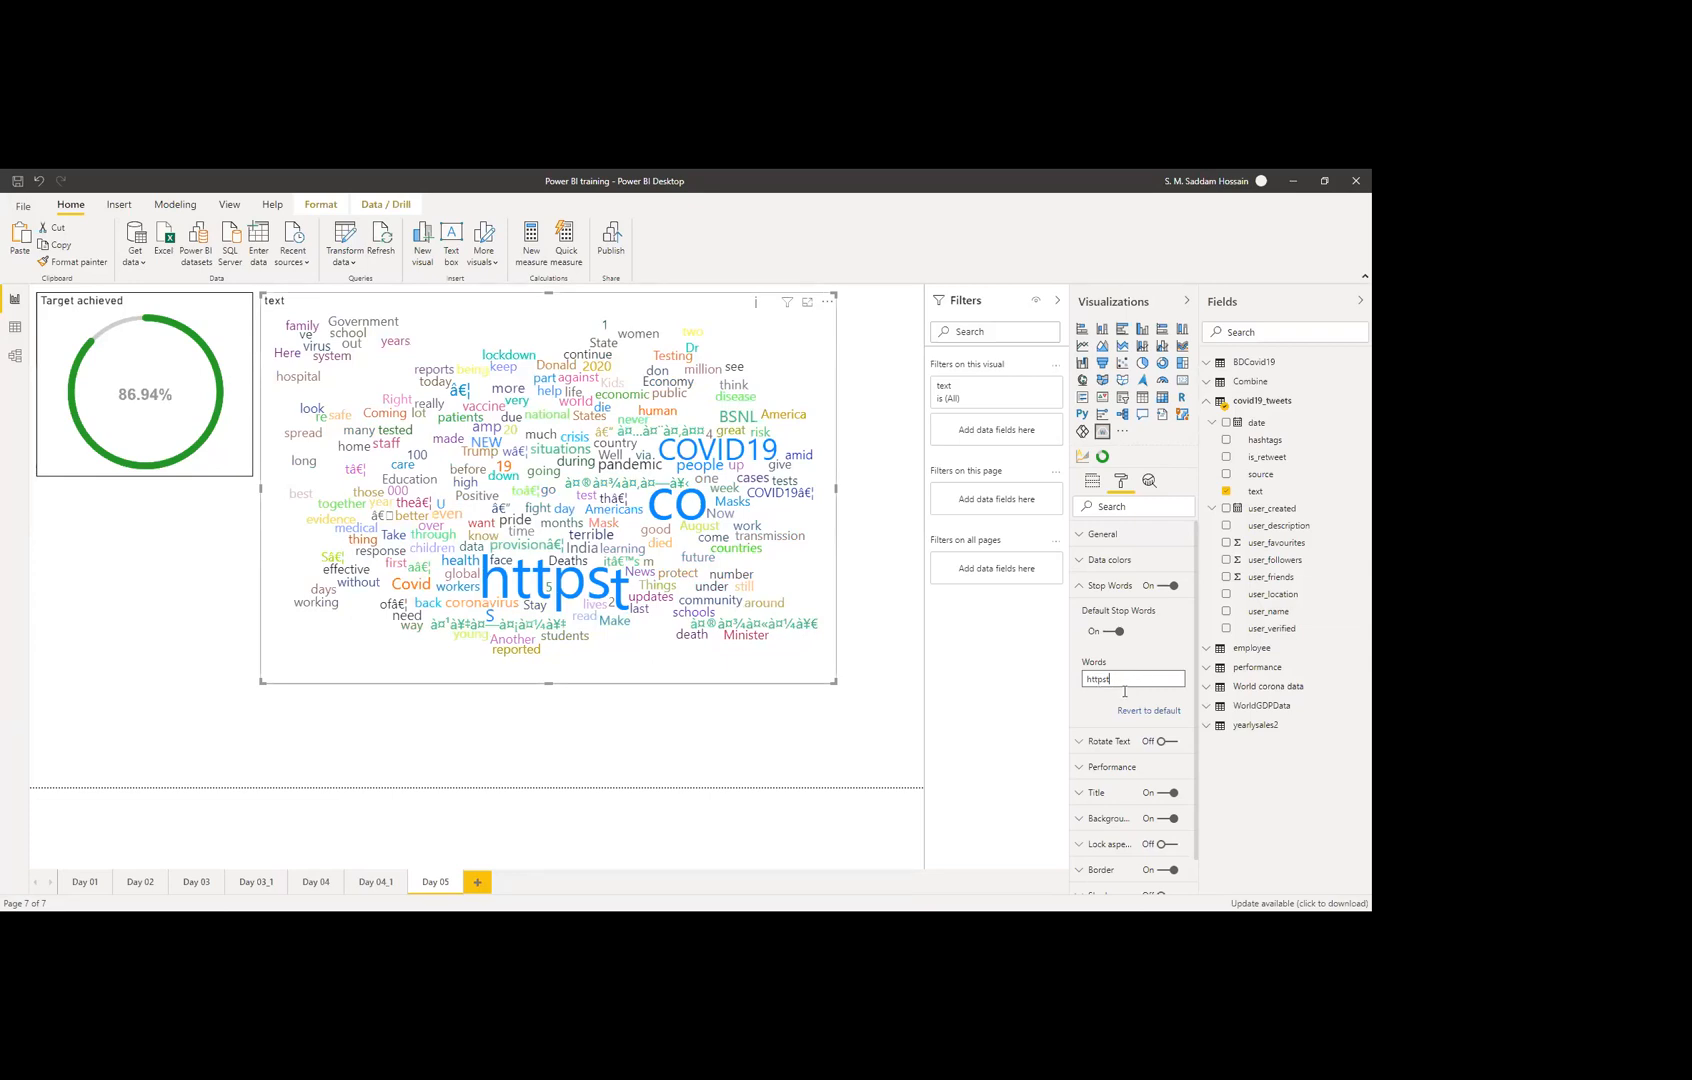
pyautogui.press('BackSpace')
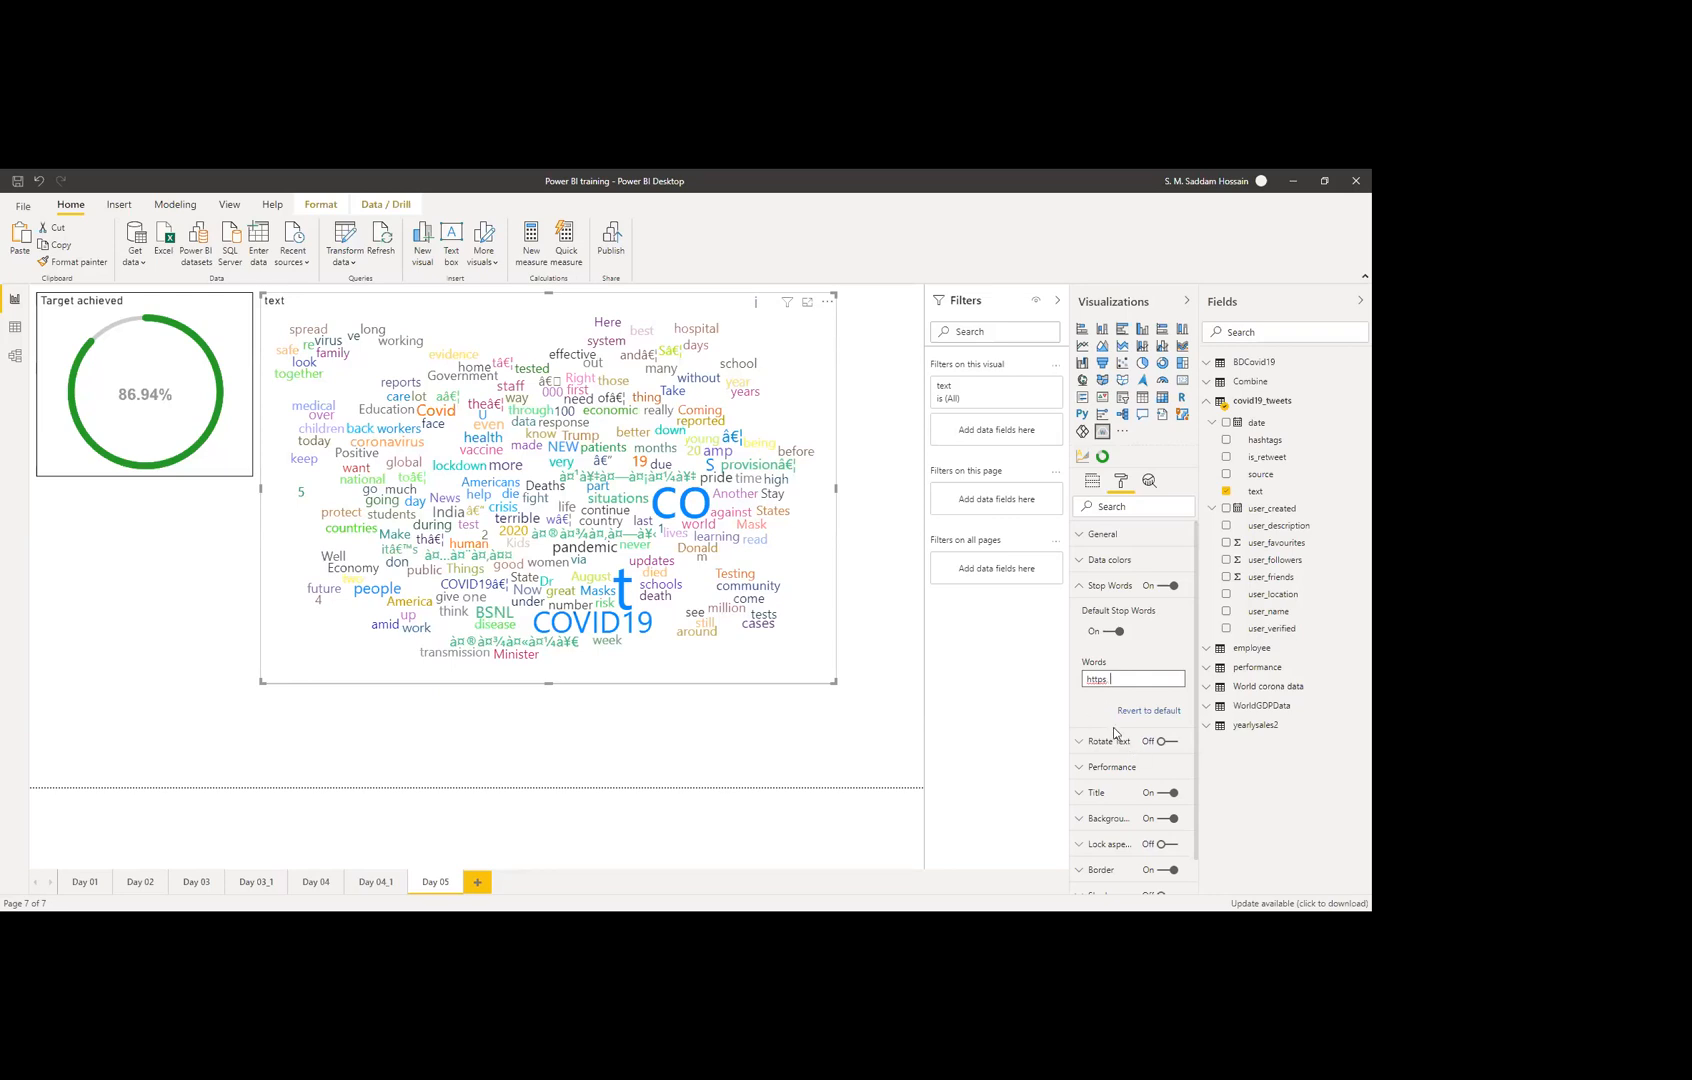
pyautogui.write('co')
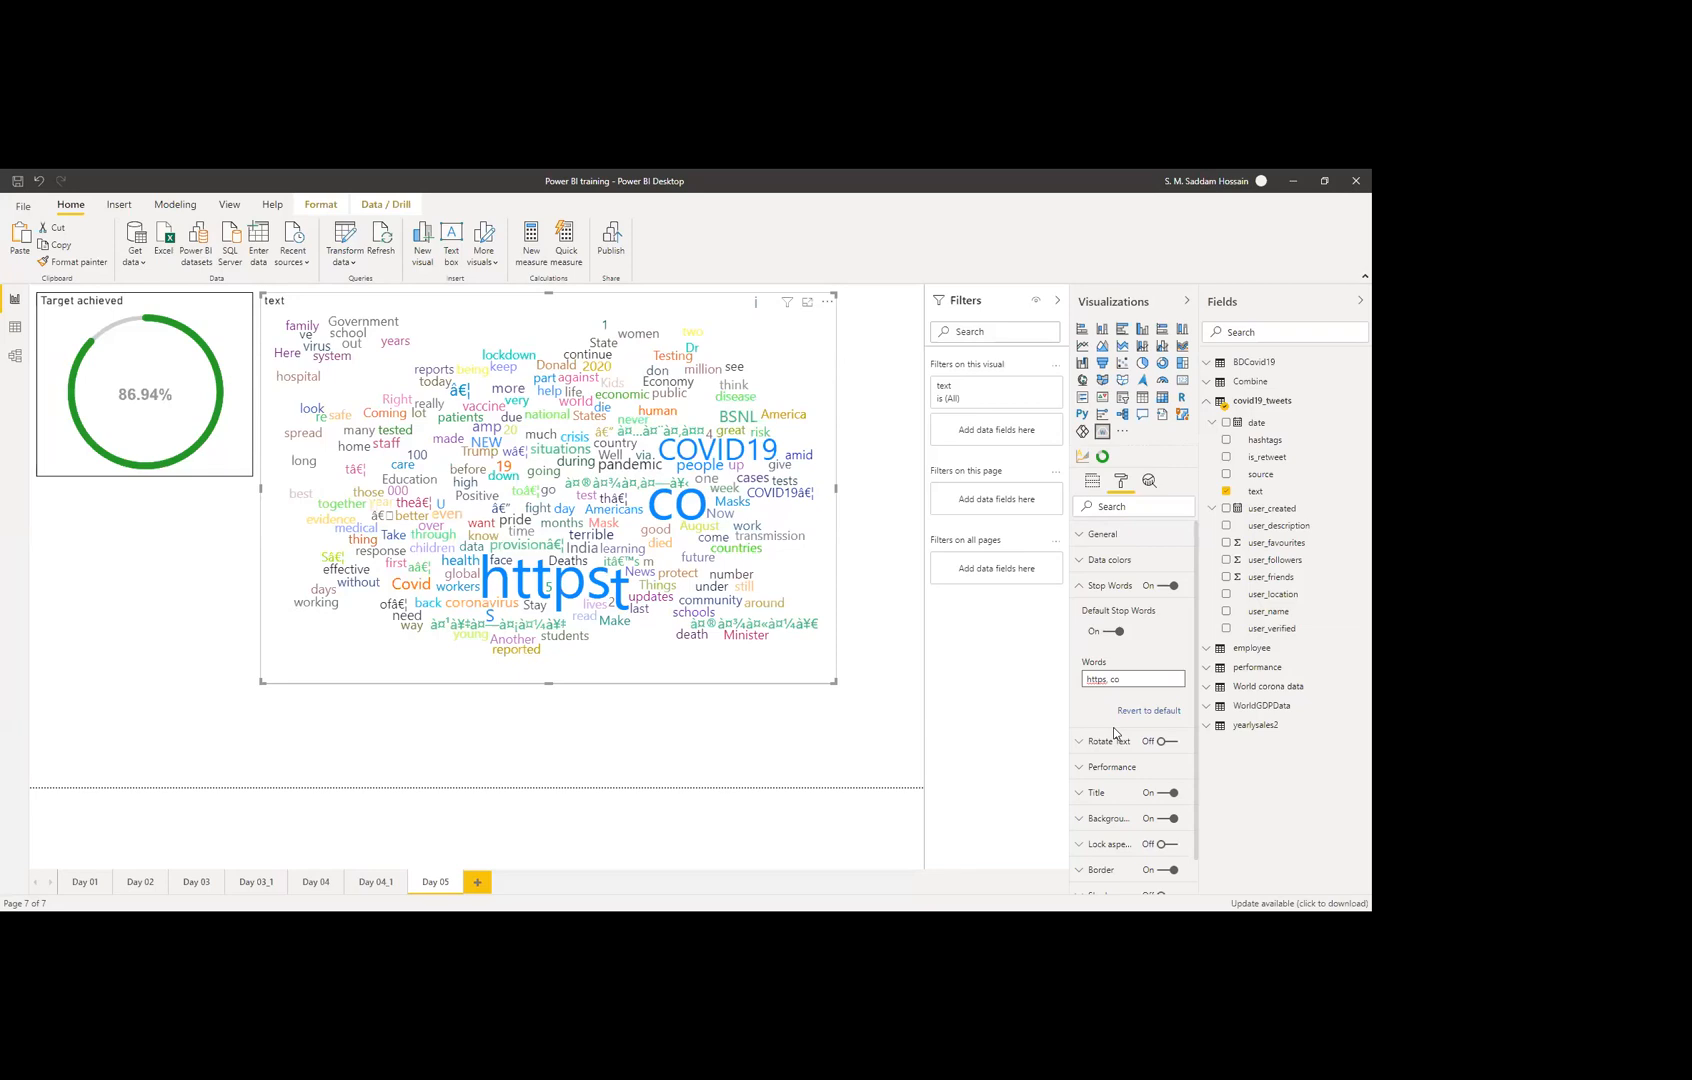
pyautogui.press('BackSpace')
pyautogui.press('BackSpace')
pyautogui.write('co')
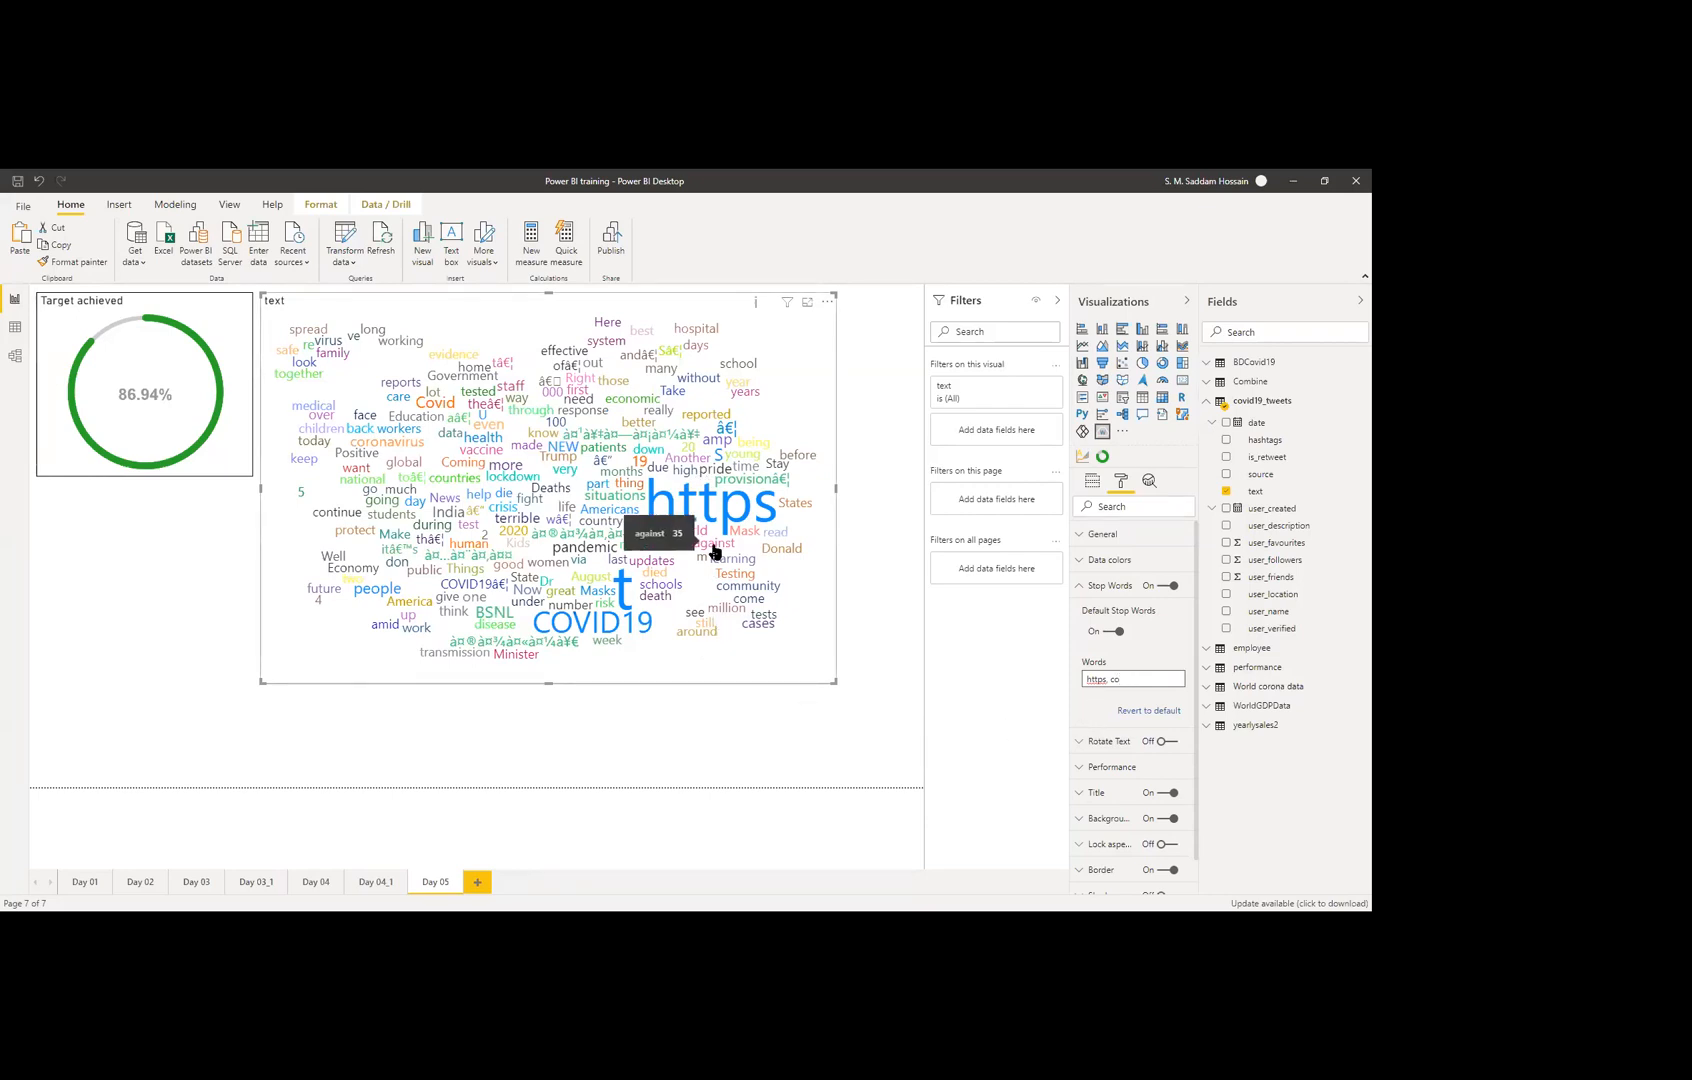
pyautogui.moveTo(742, 527)
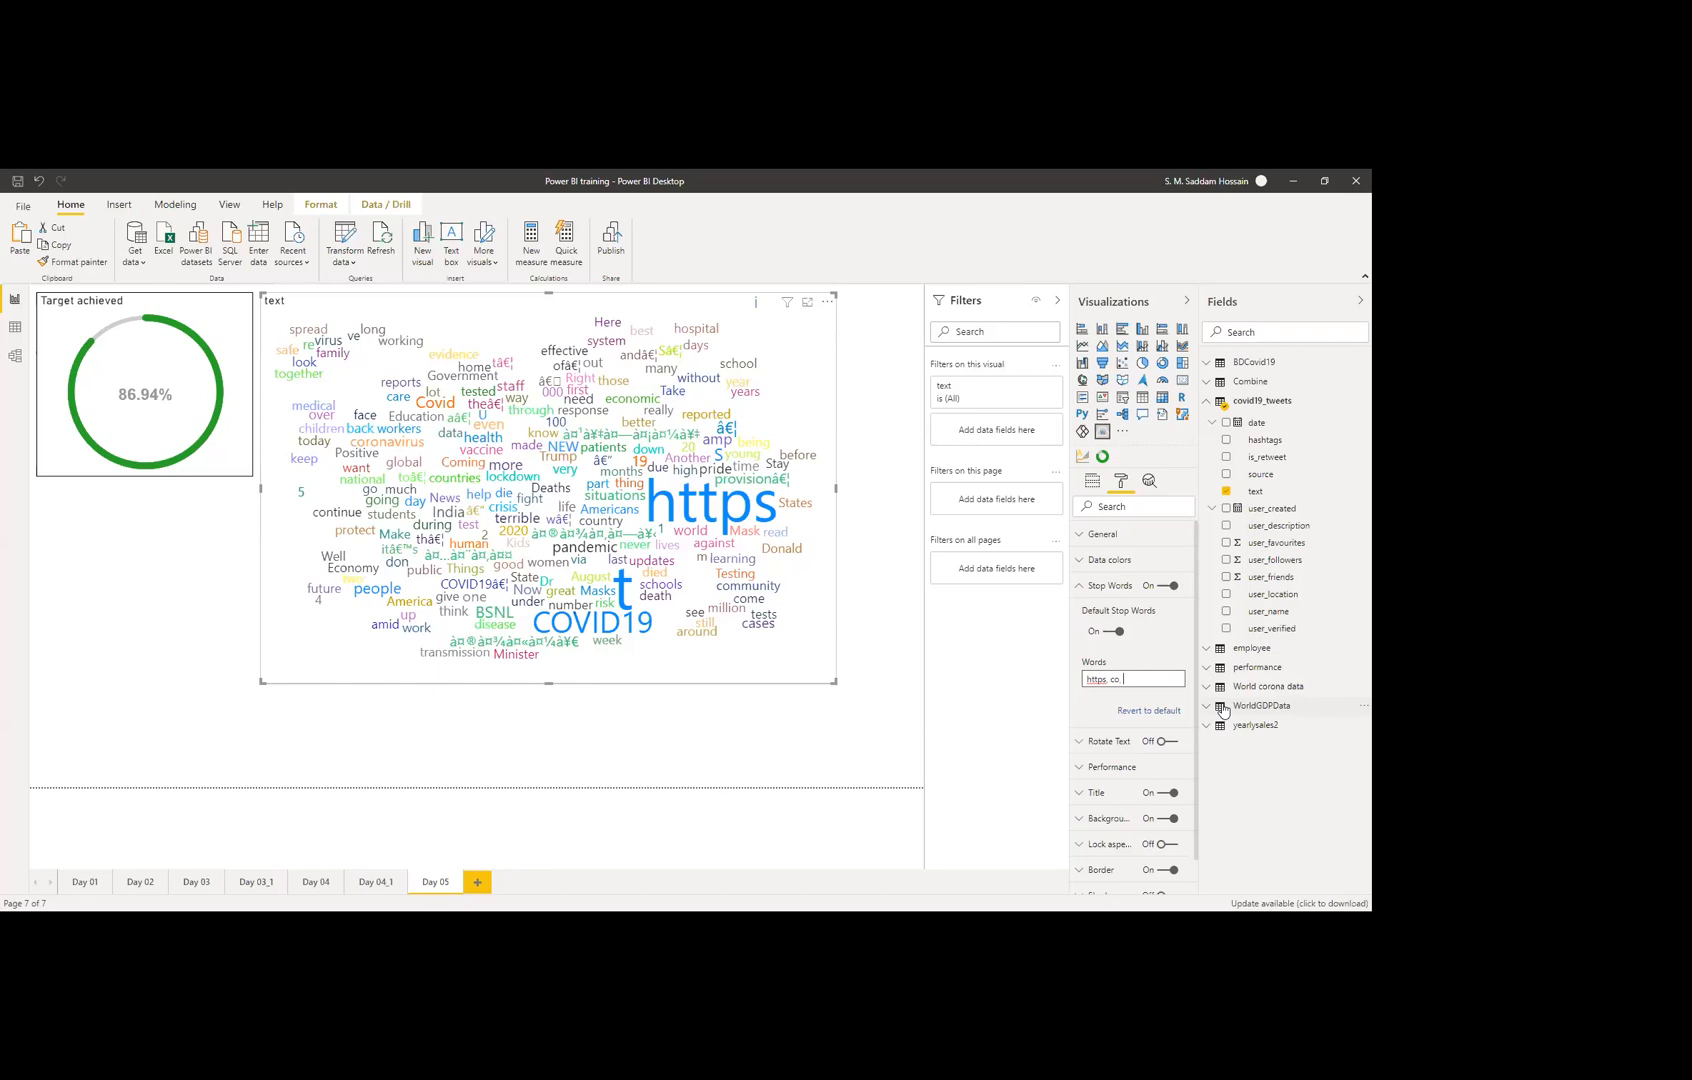
# Step: Change the custom stop words to 'https co t', making COVID19 the largest word, and show the Fields wells
pyautogui.write('t')
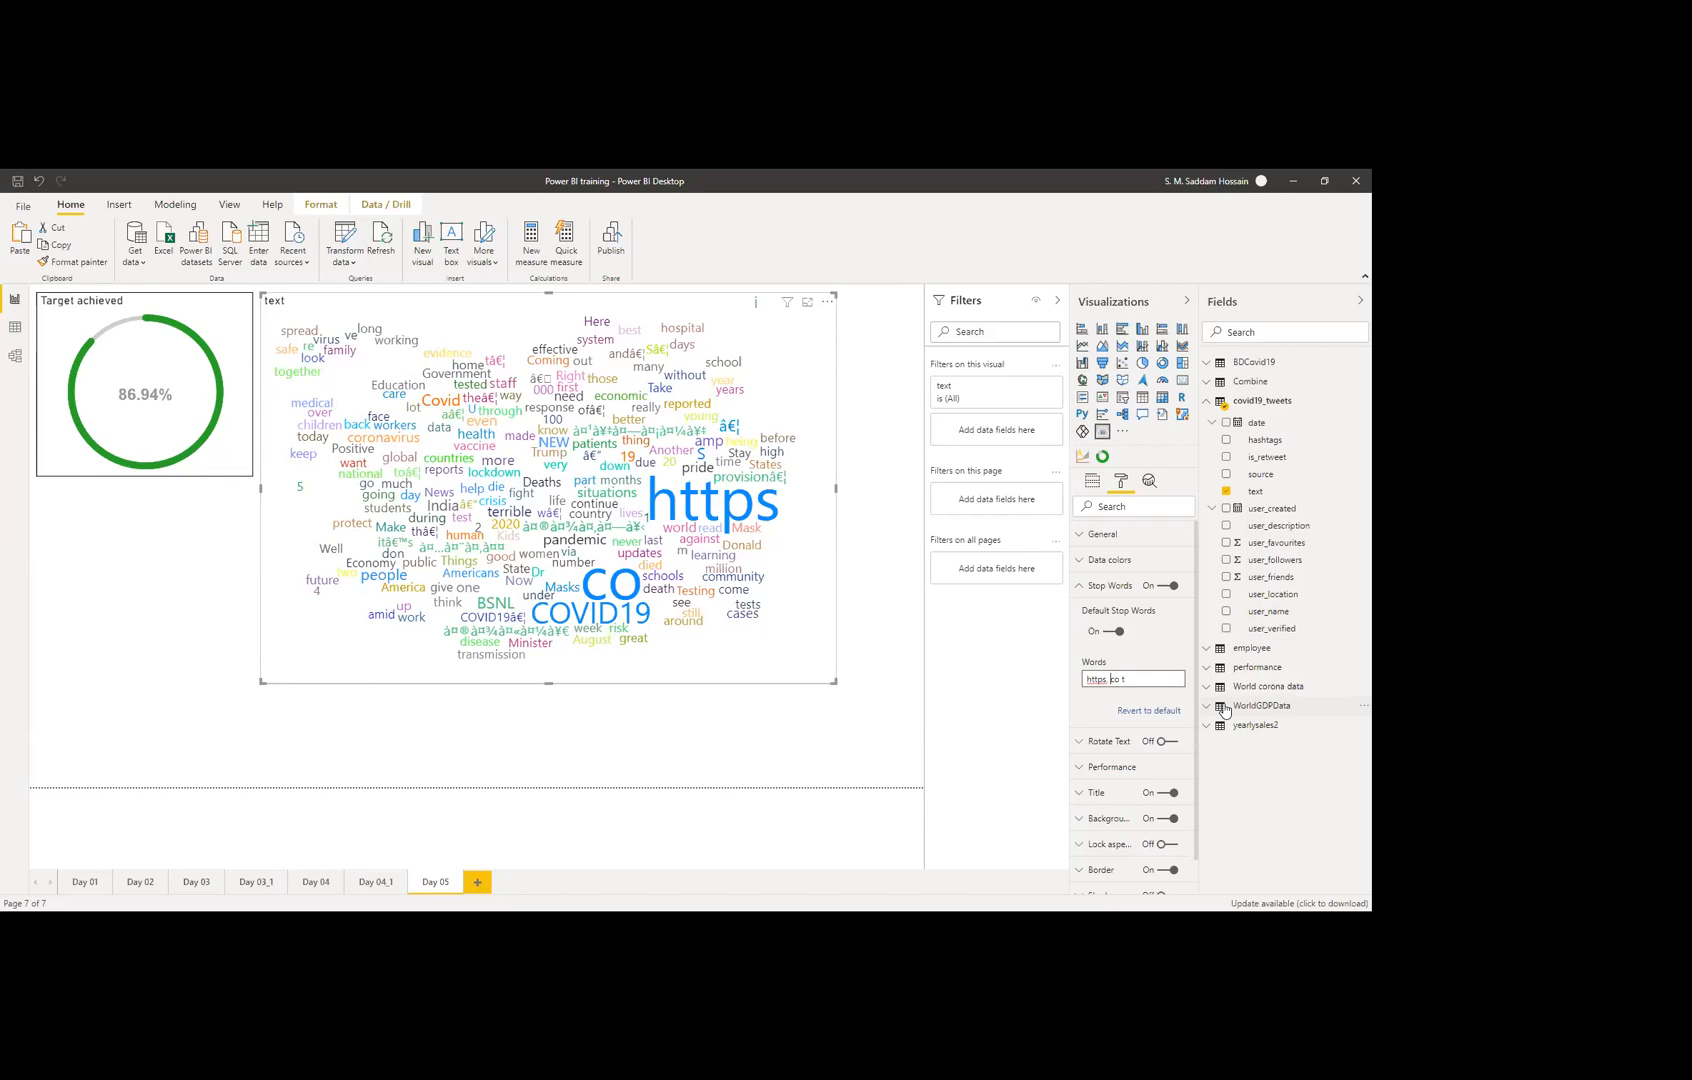
pyautogui.press('Left')
pyautogui.press('BackSpace')
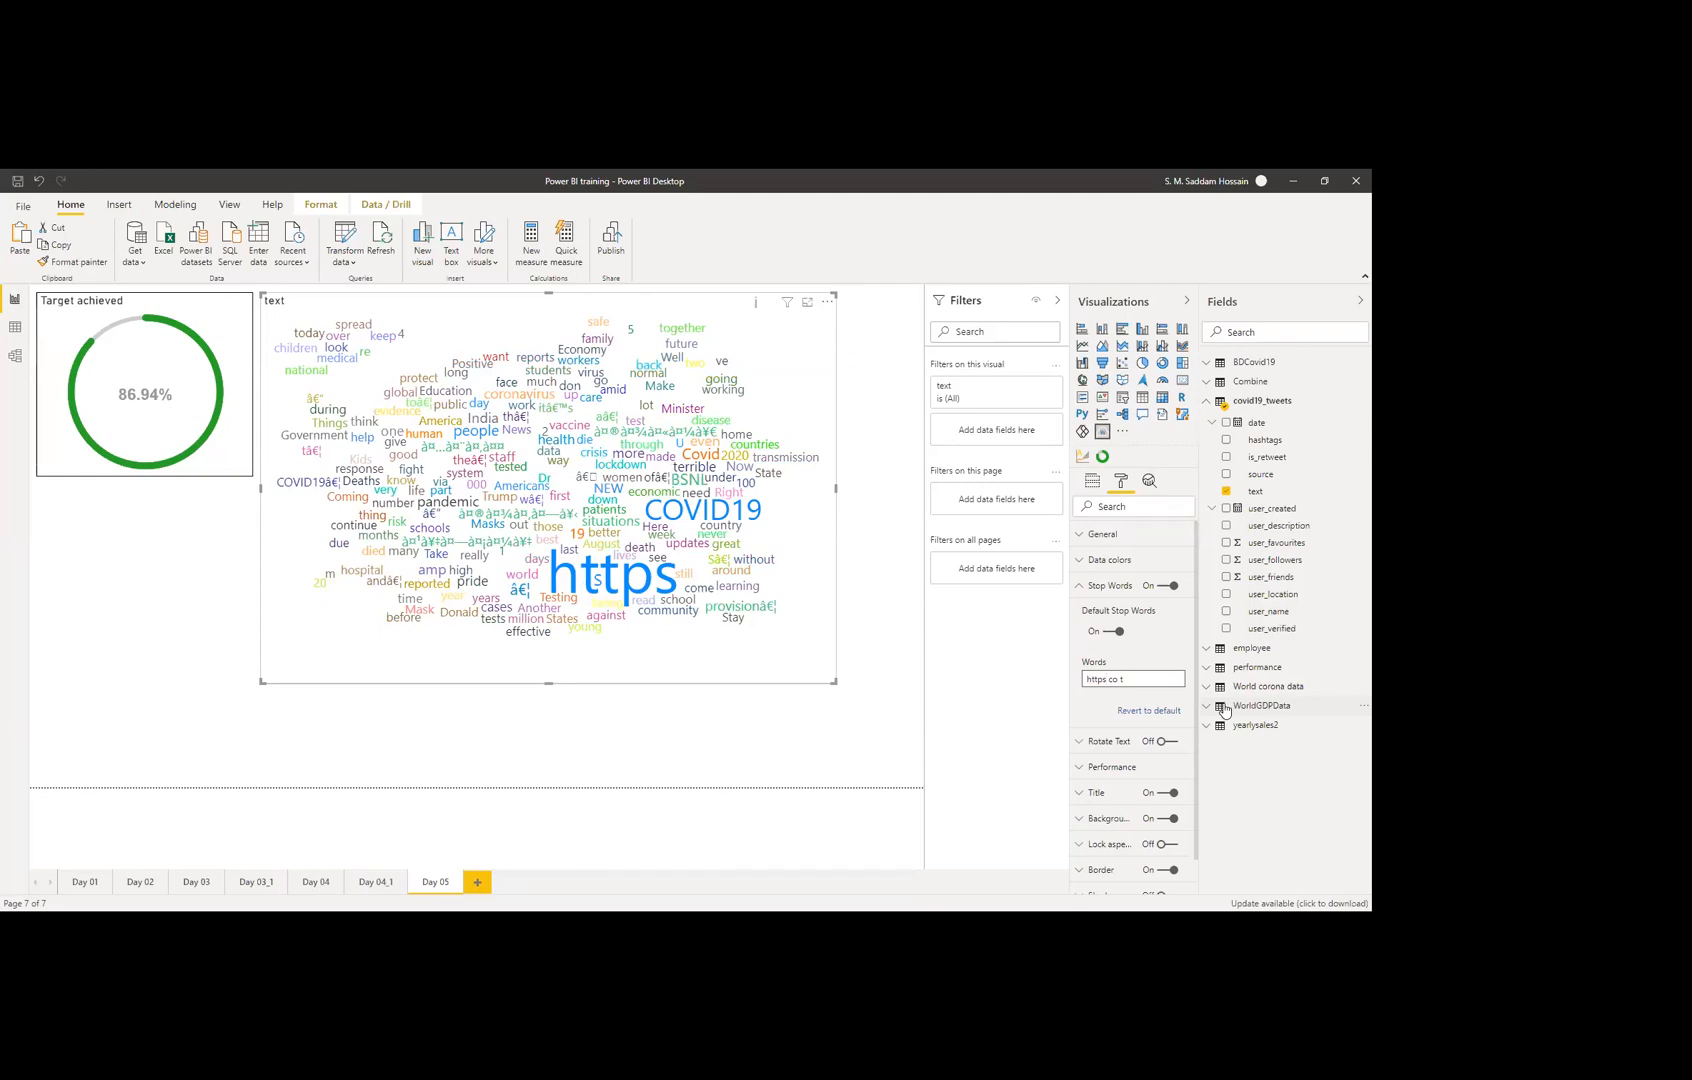
pyautogui.press('Return')
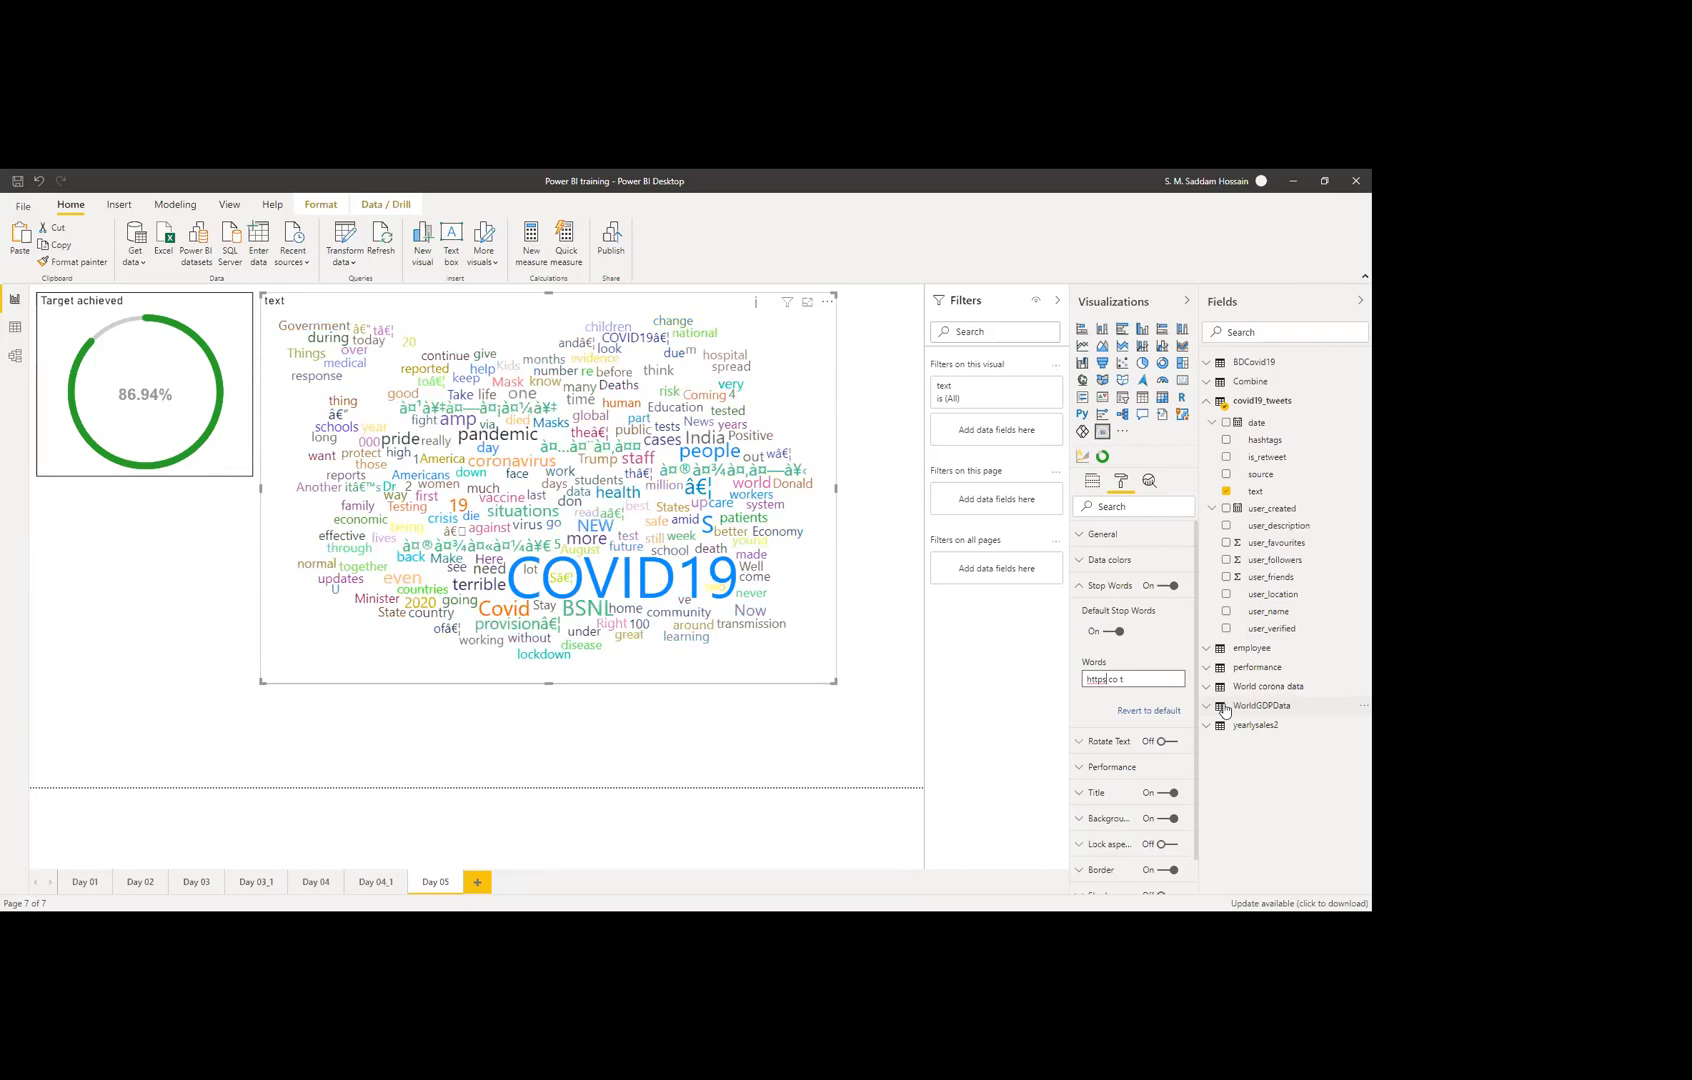
pyautogui.press('Right')
pyautogui.press('Right')
pyautogui.press('Right')
pyautogui.click(1092, 485)
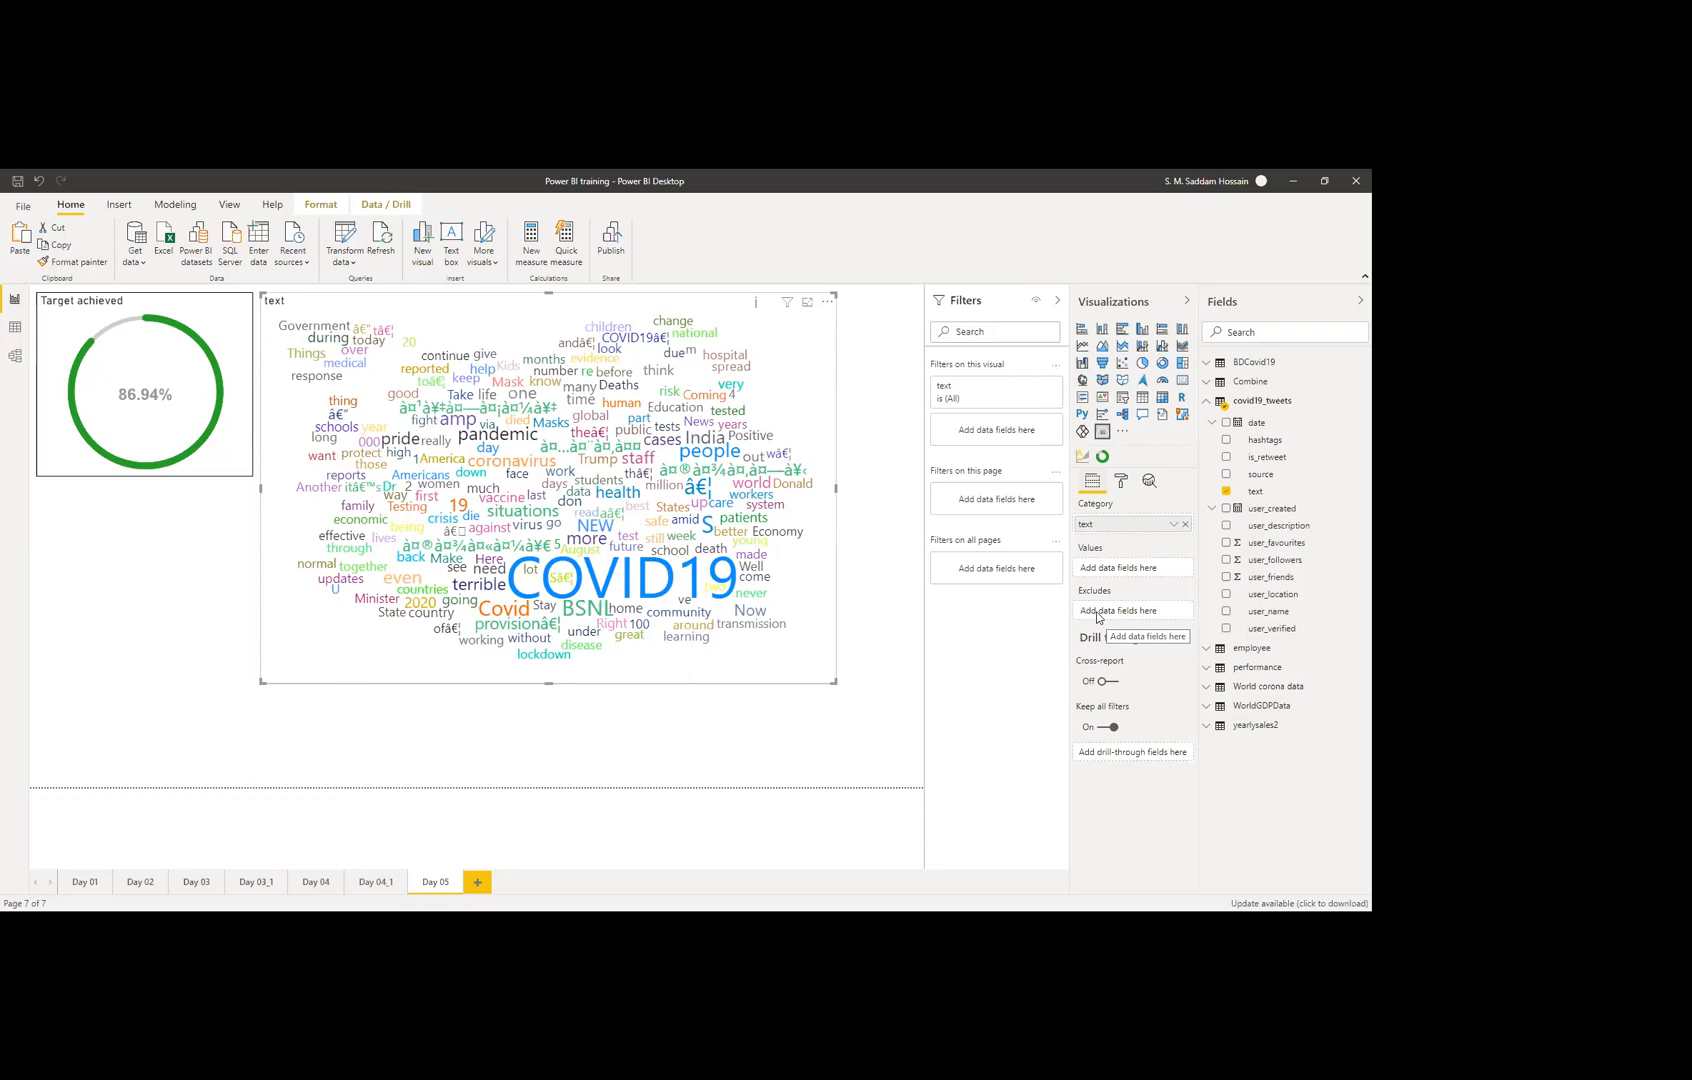
# Step: Append 's' to the custom stop words so the list reads 'https co t s'
pyautogui.click(1119, 484)
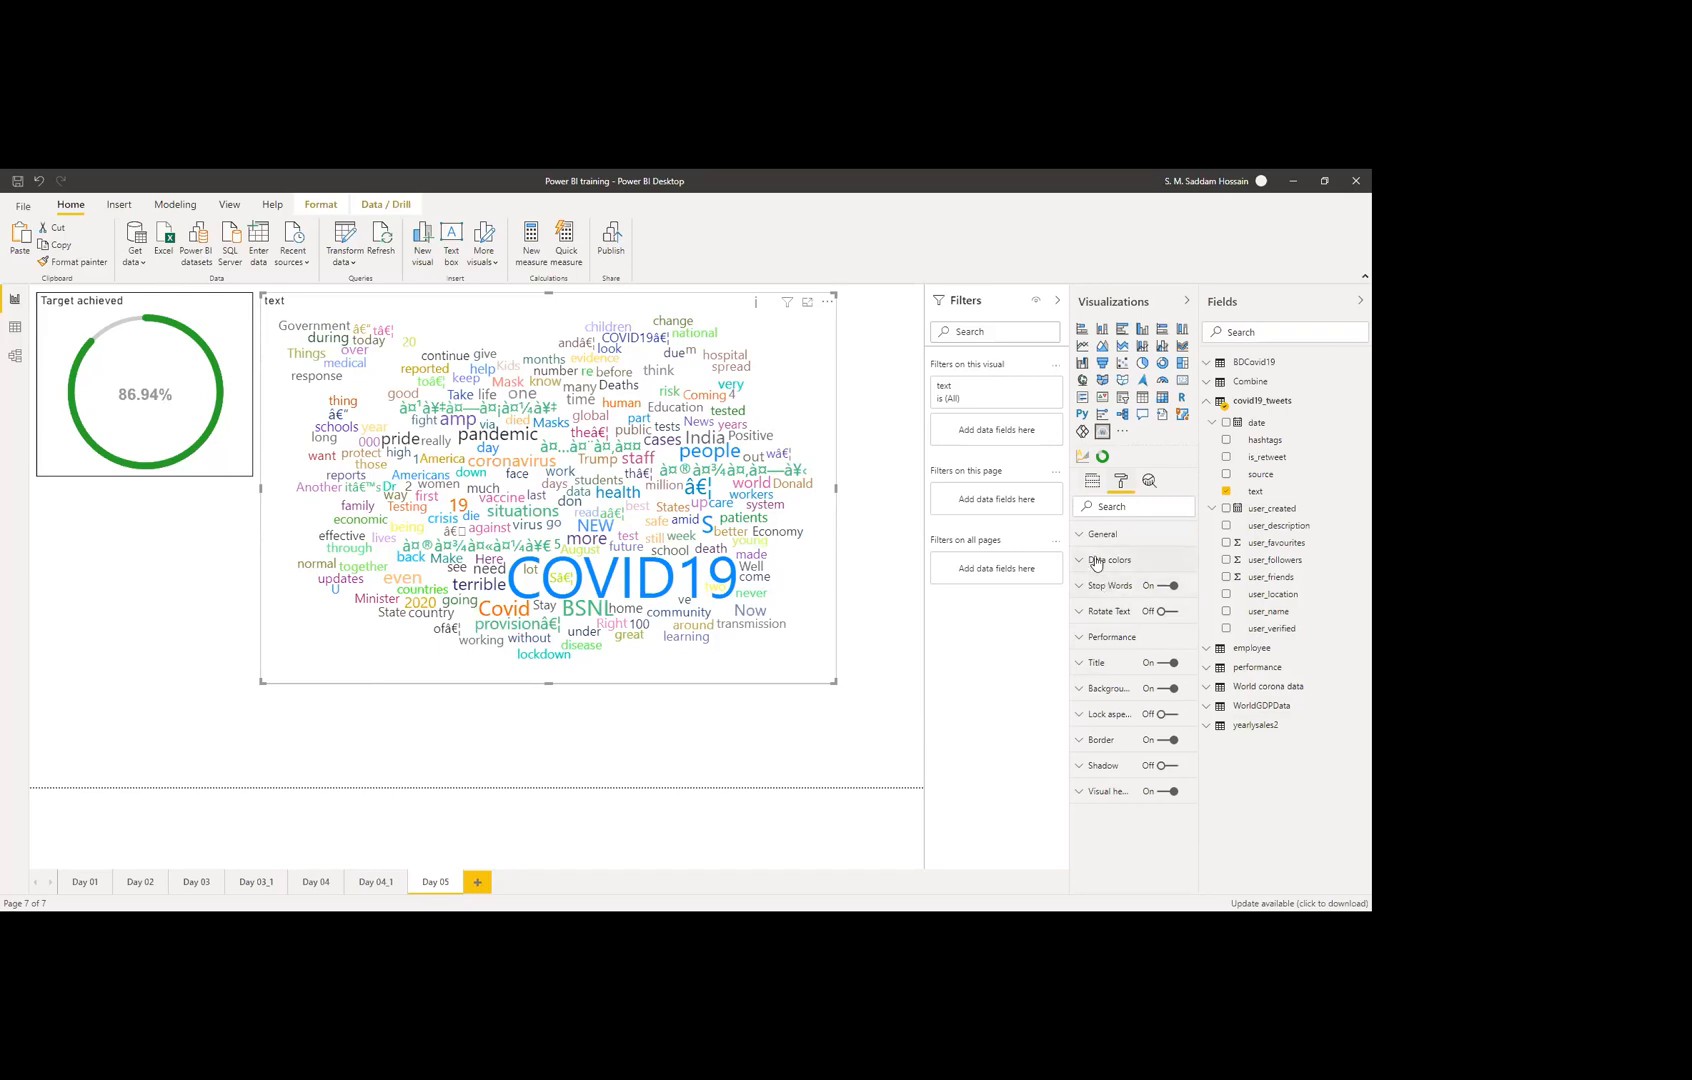
pyautogui.click(1100, 588)
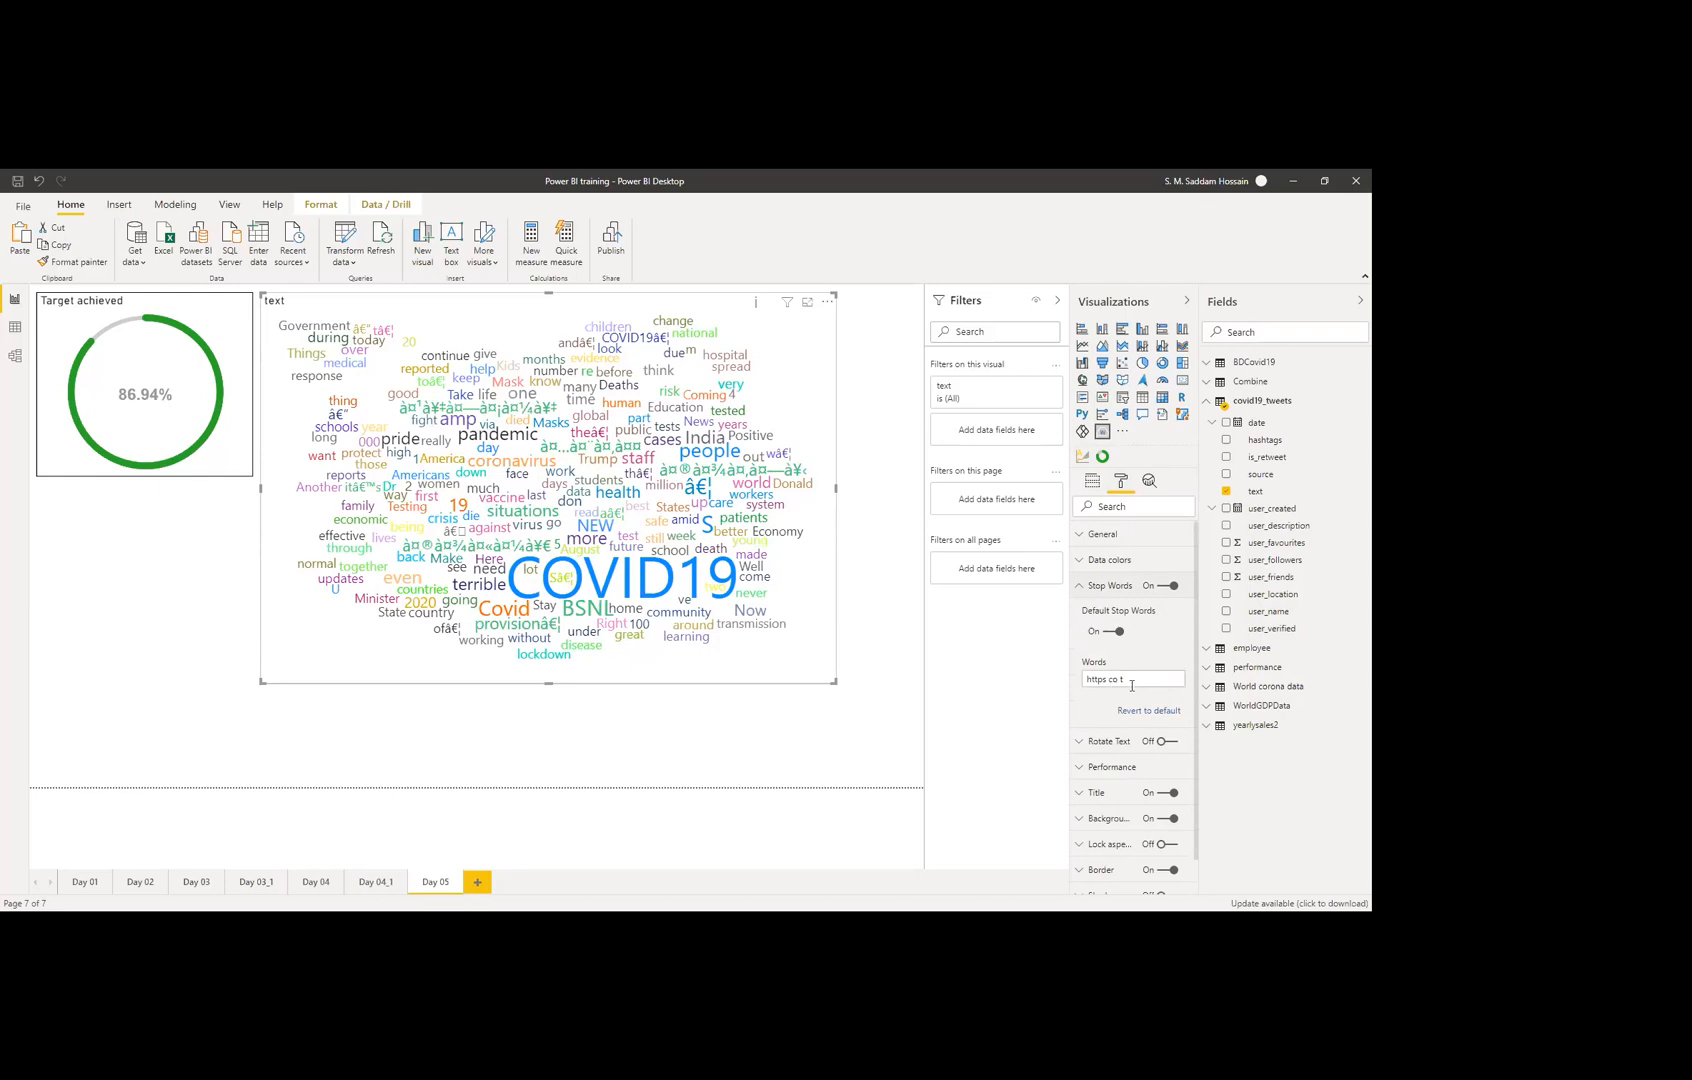
pyautogui.click(1134, 678)
pyautogui.write('s')
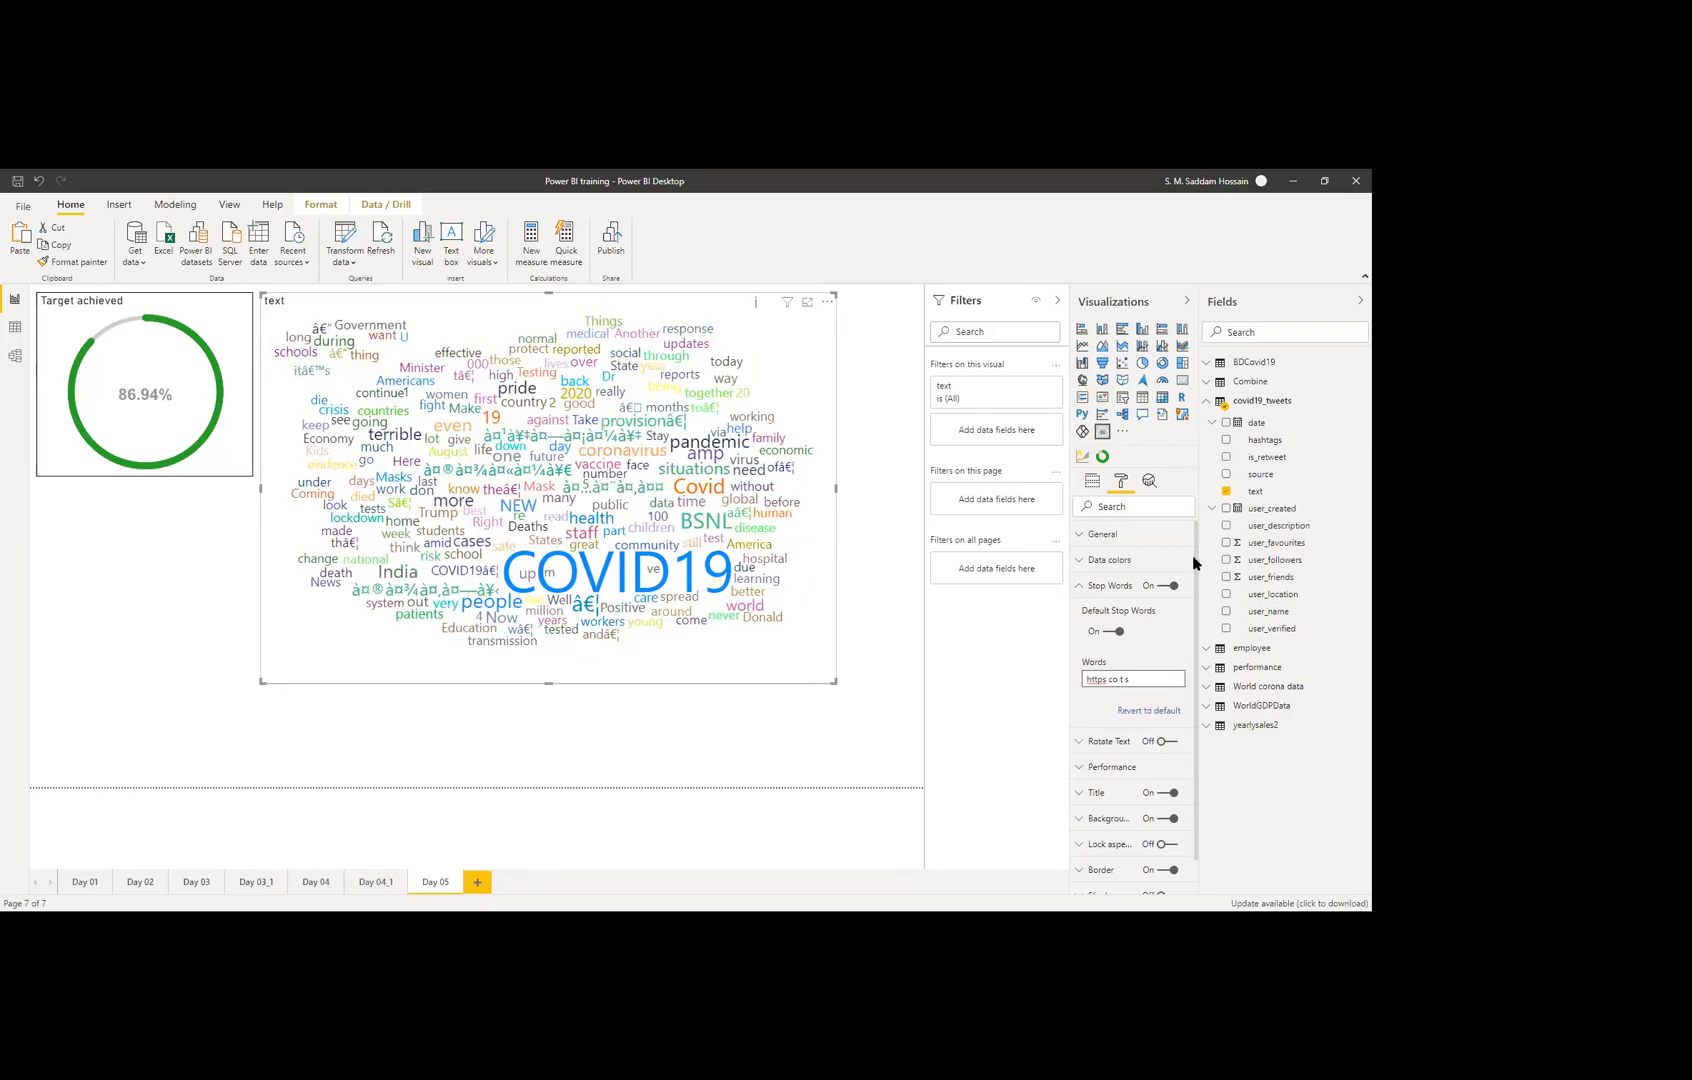
pyautogui.click(1080, 587)
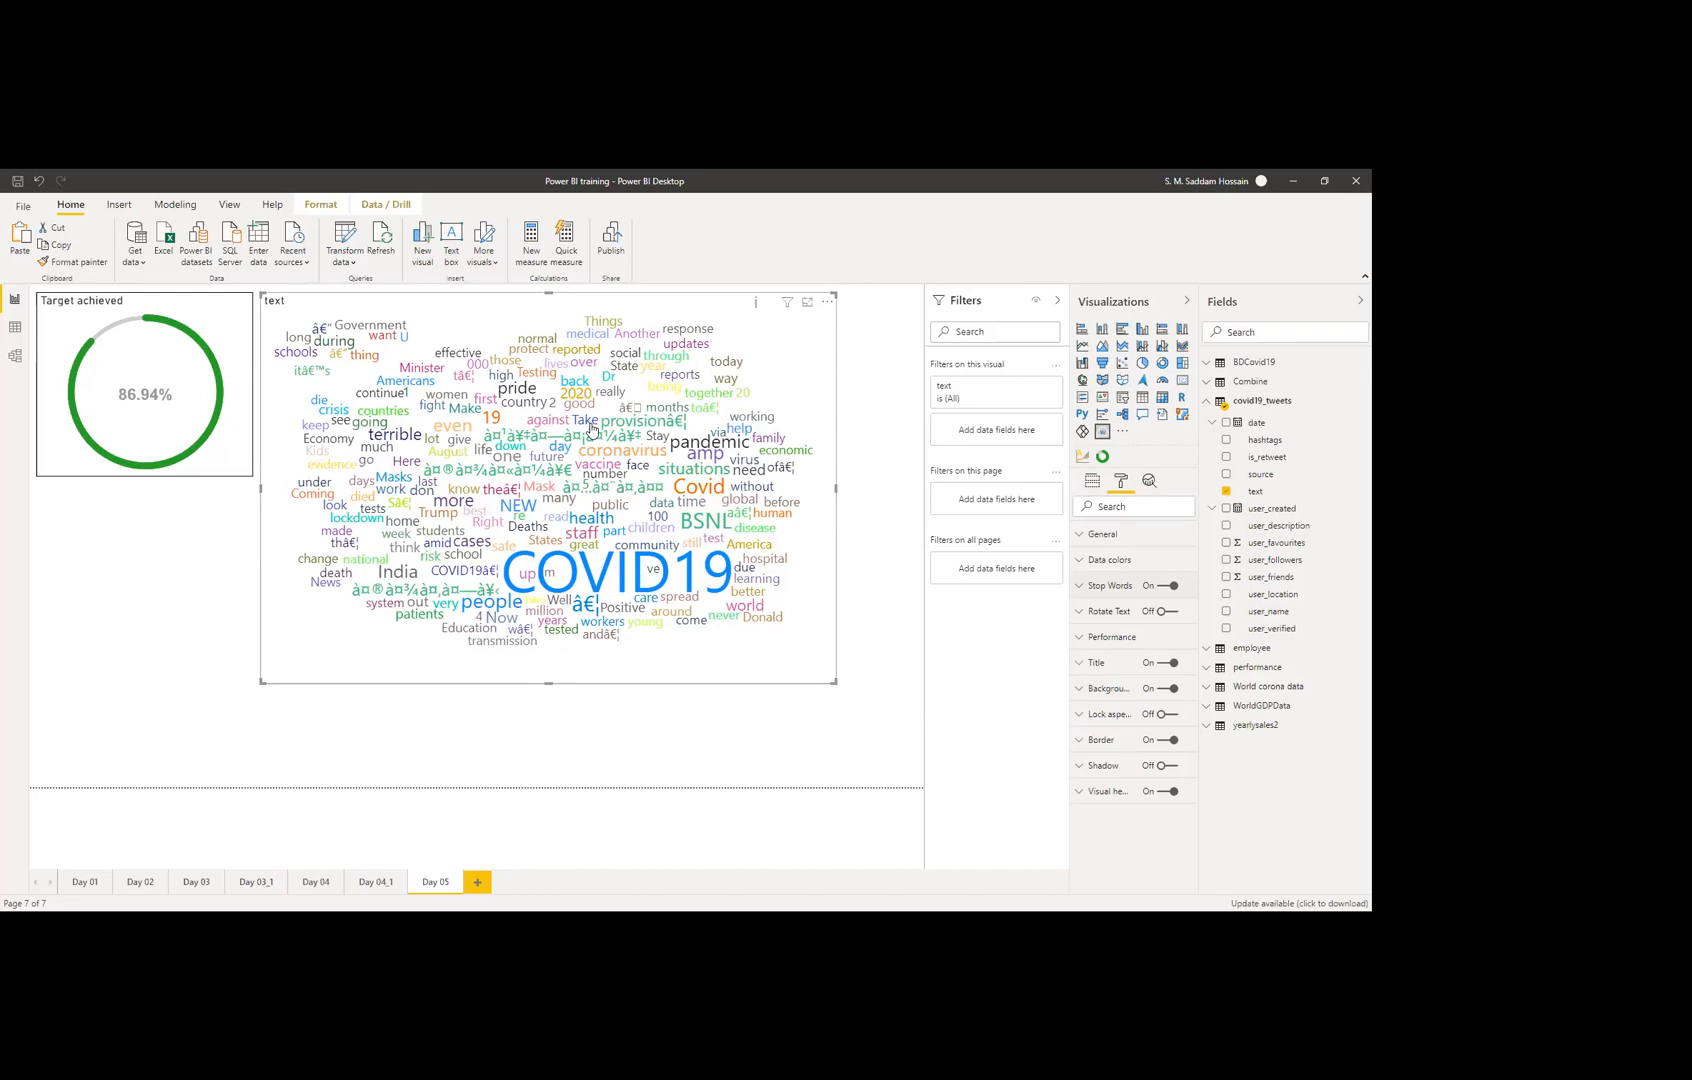
# Step: Resize the word cloud into a compact box beside the Target achieved gauge
pyautogui.moveTo(836, 684); pyautogui.dragTo(871, 618)
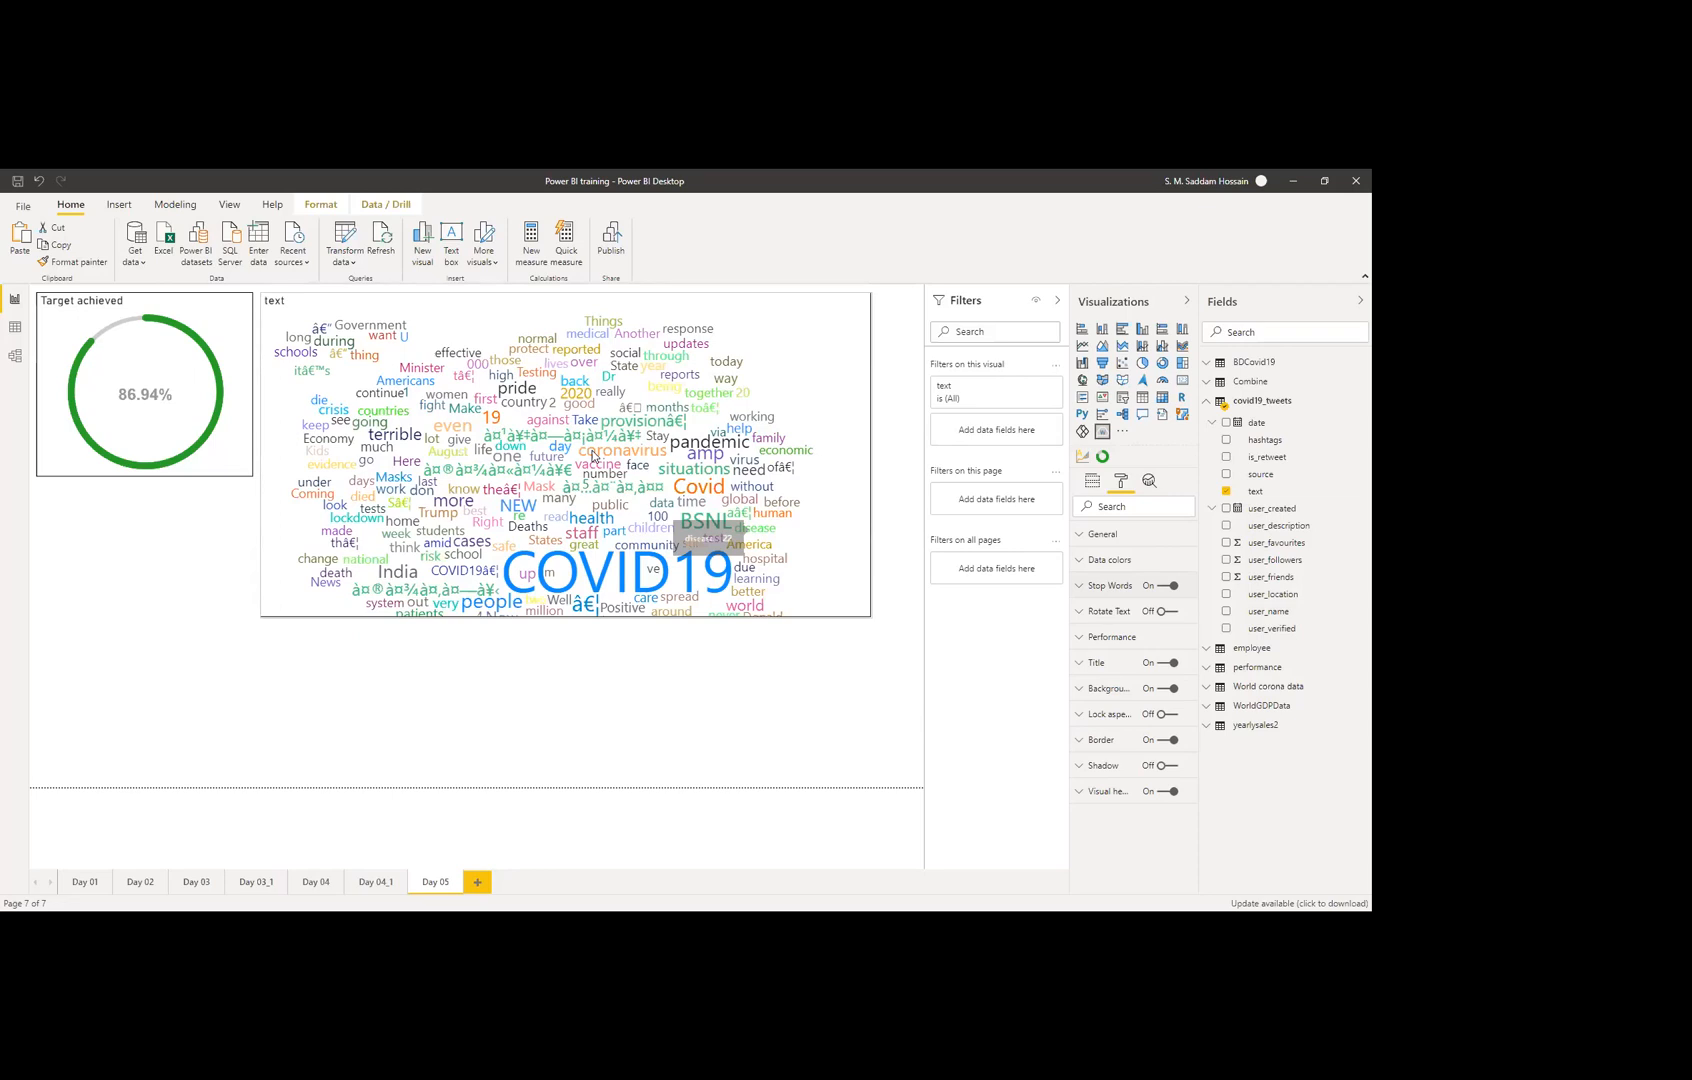
pyautogui.moveTo(593, 457); pyautogui.dragTo(593, 456)
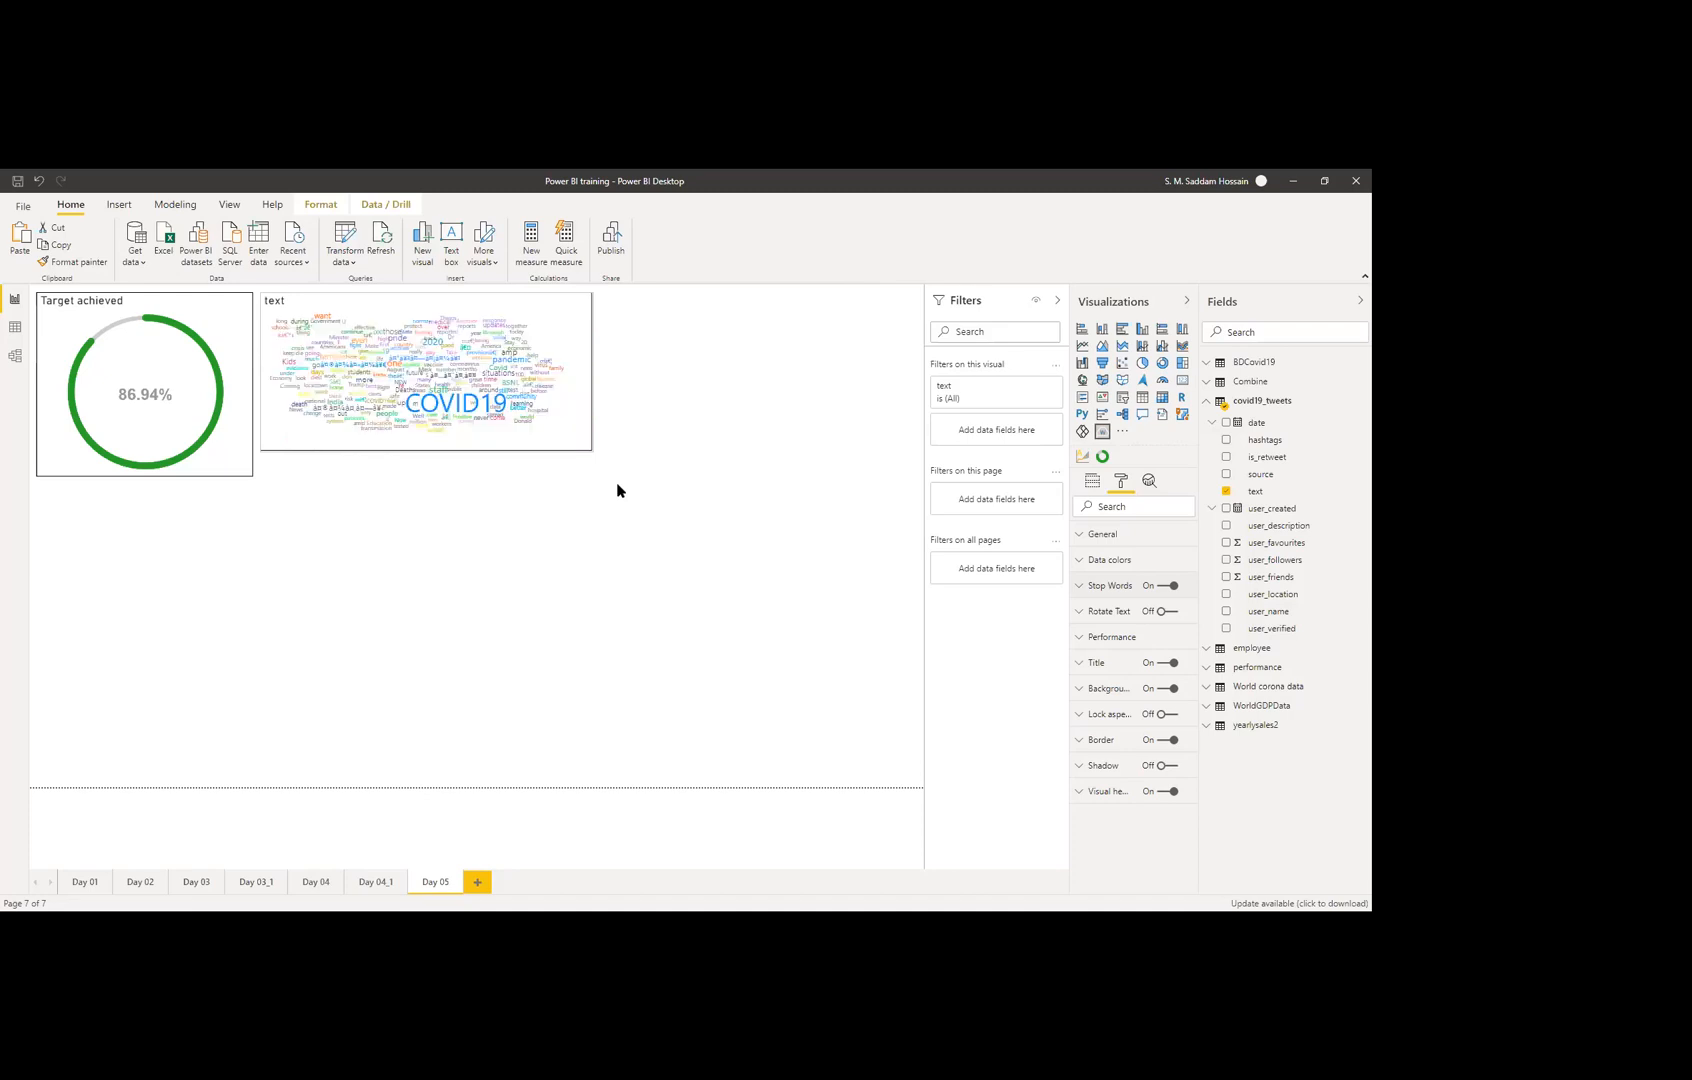
pyautogui.moveTo(591, 450); pyautogui.dragTo(617, 485)
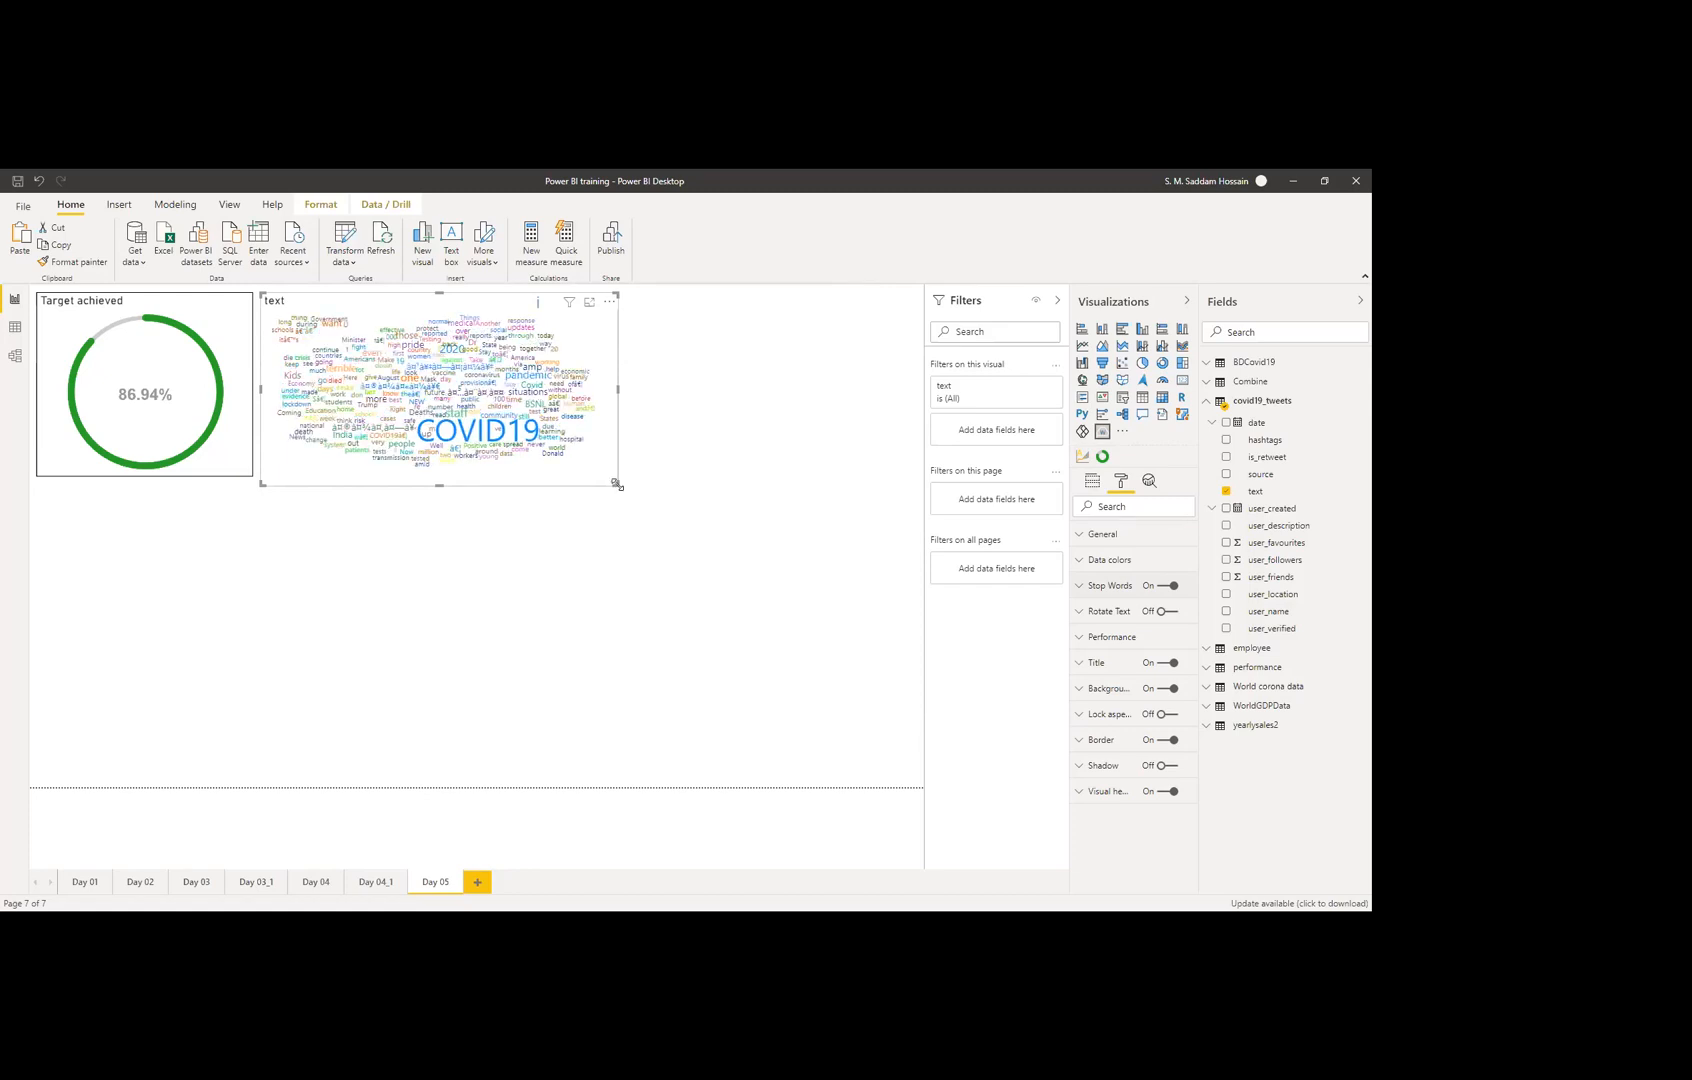
pyautogui.click(637, 483)
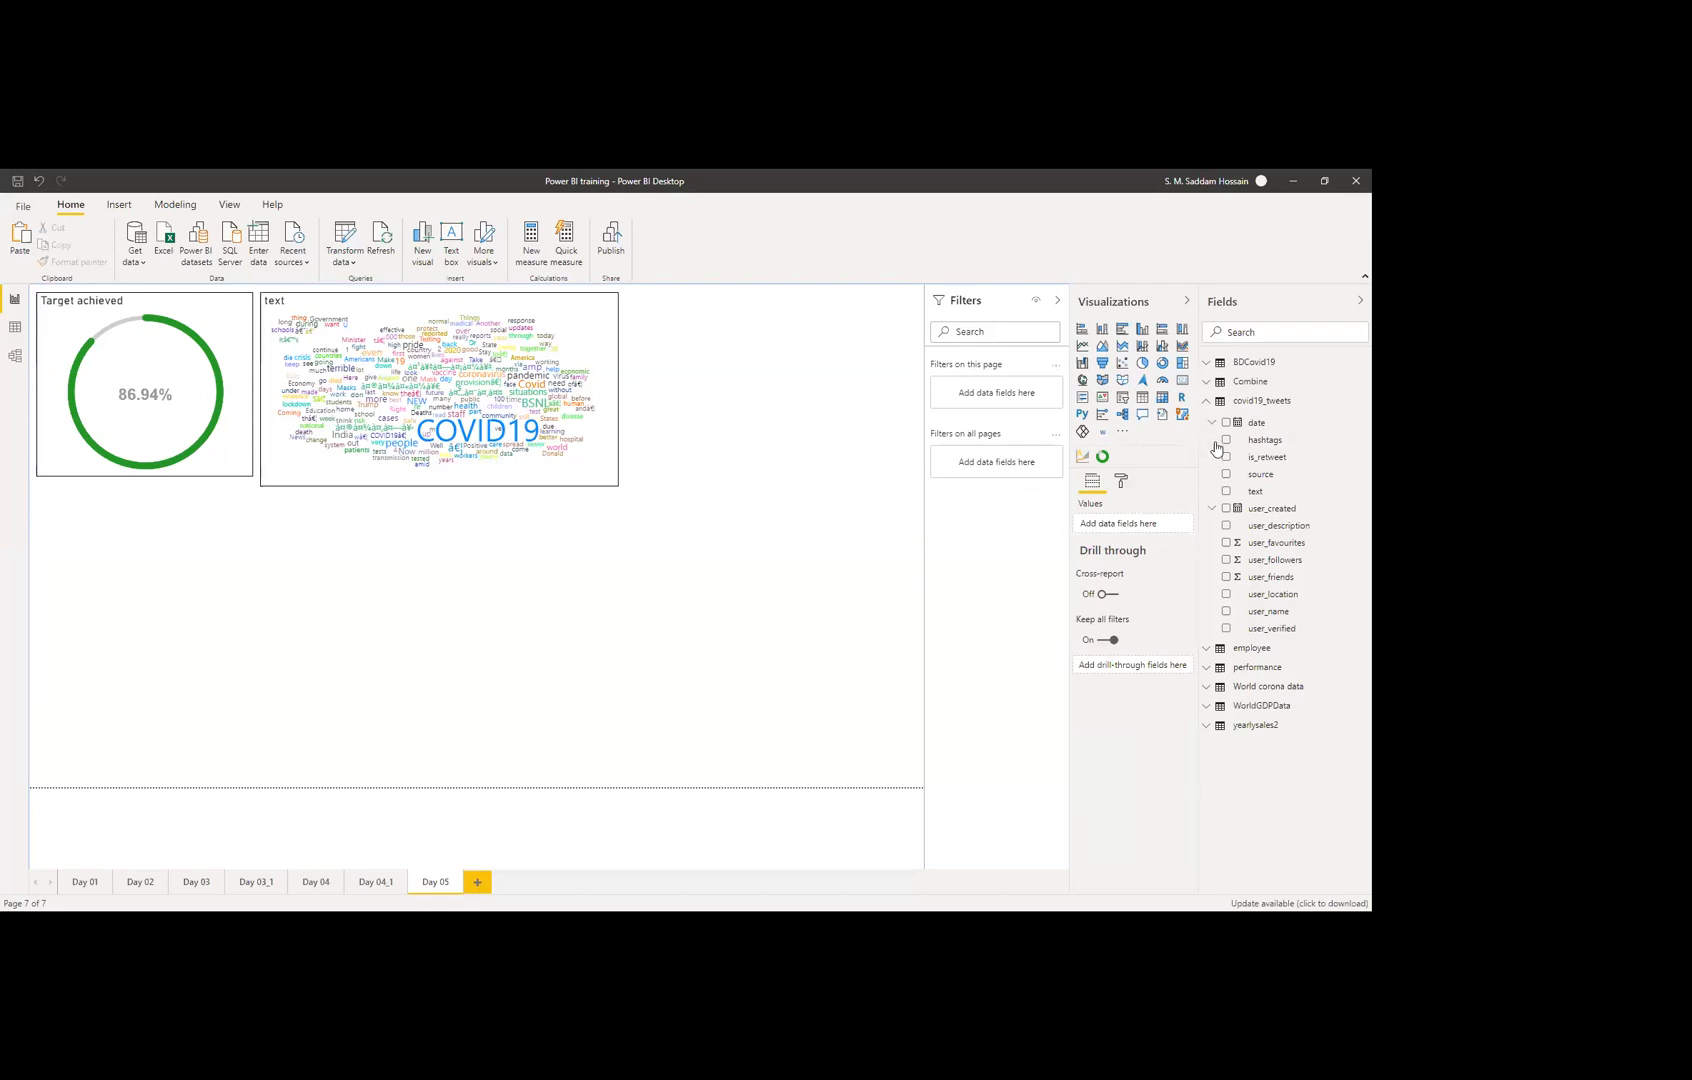
# Step: Keep only the top 1000 rows of the covid19_tweets query and apply the changes
pyautogui.click(1212, 404)
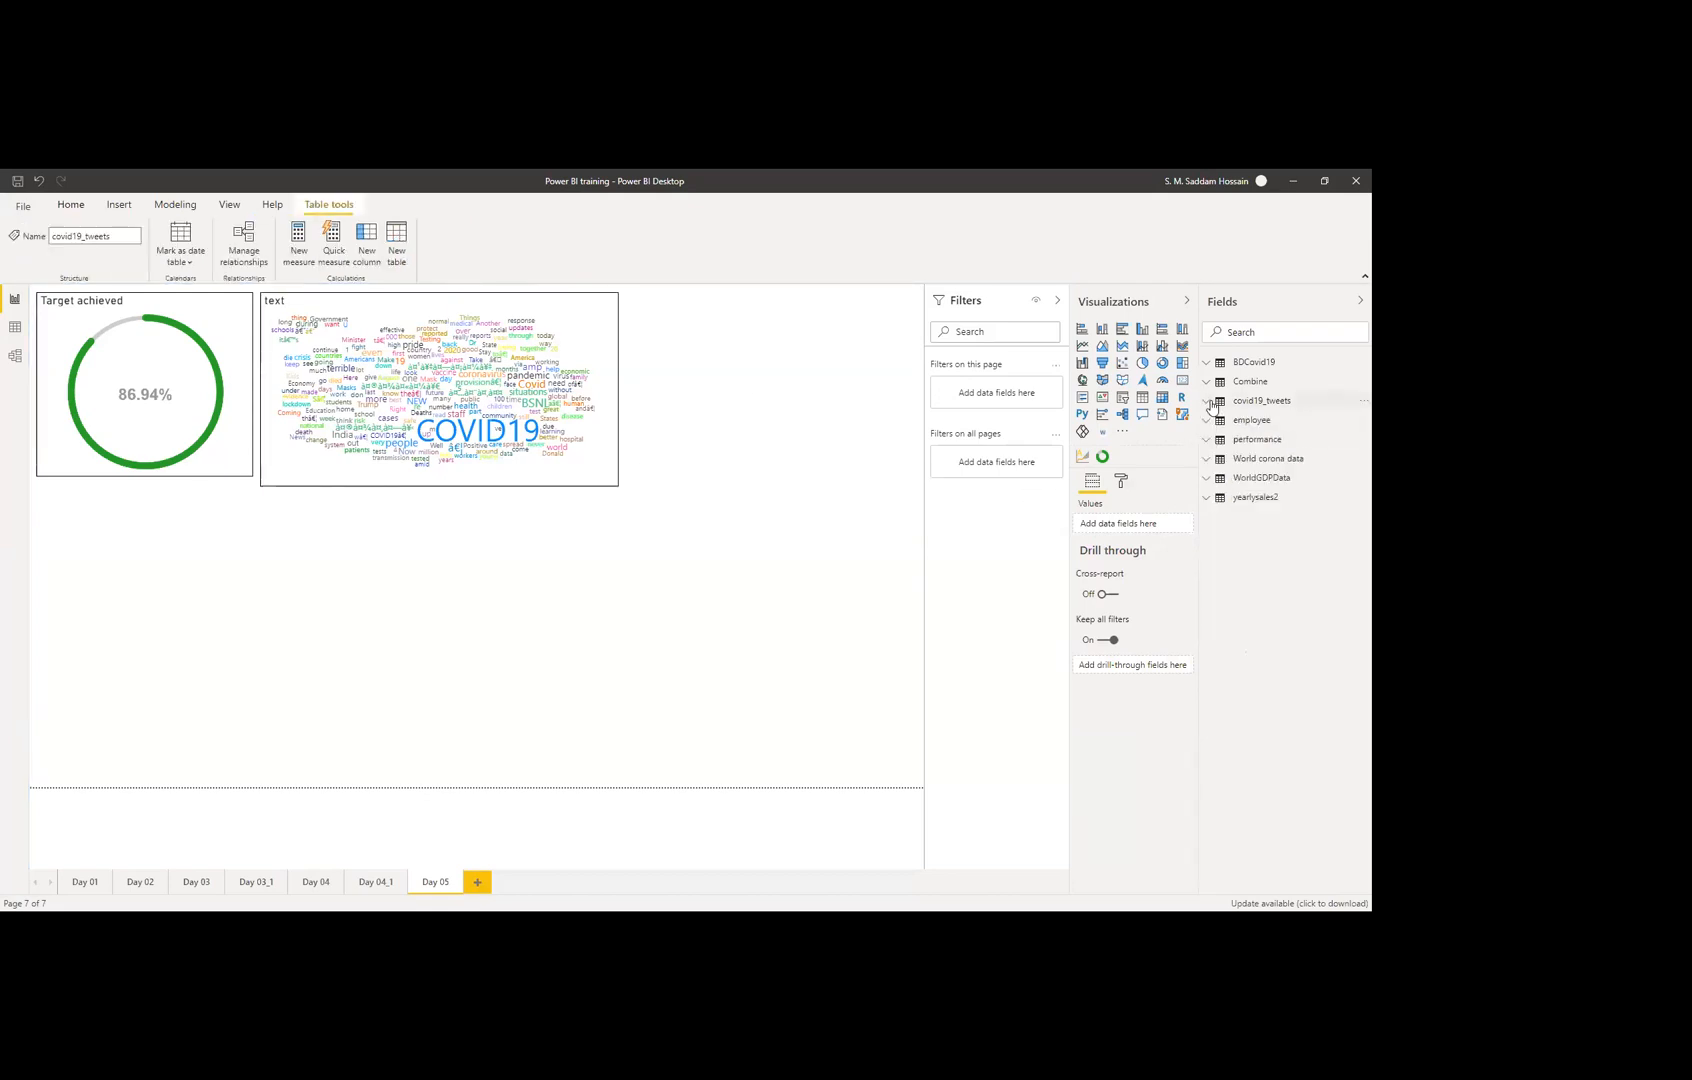
pyautogui.click(1360, 402)
pyautogui.click(1305, 484)
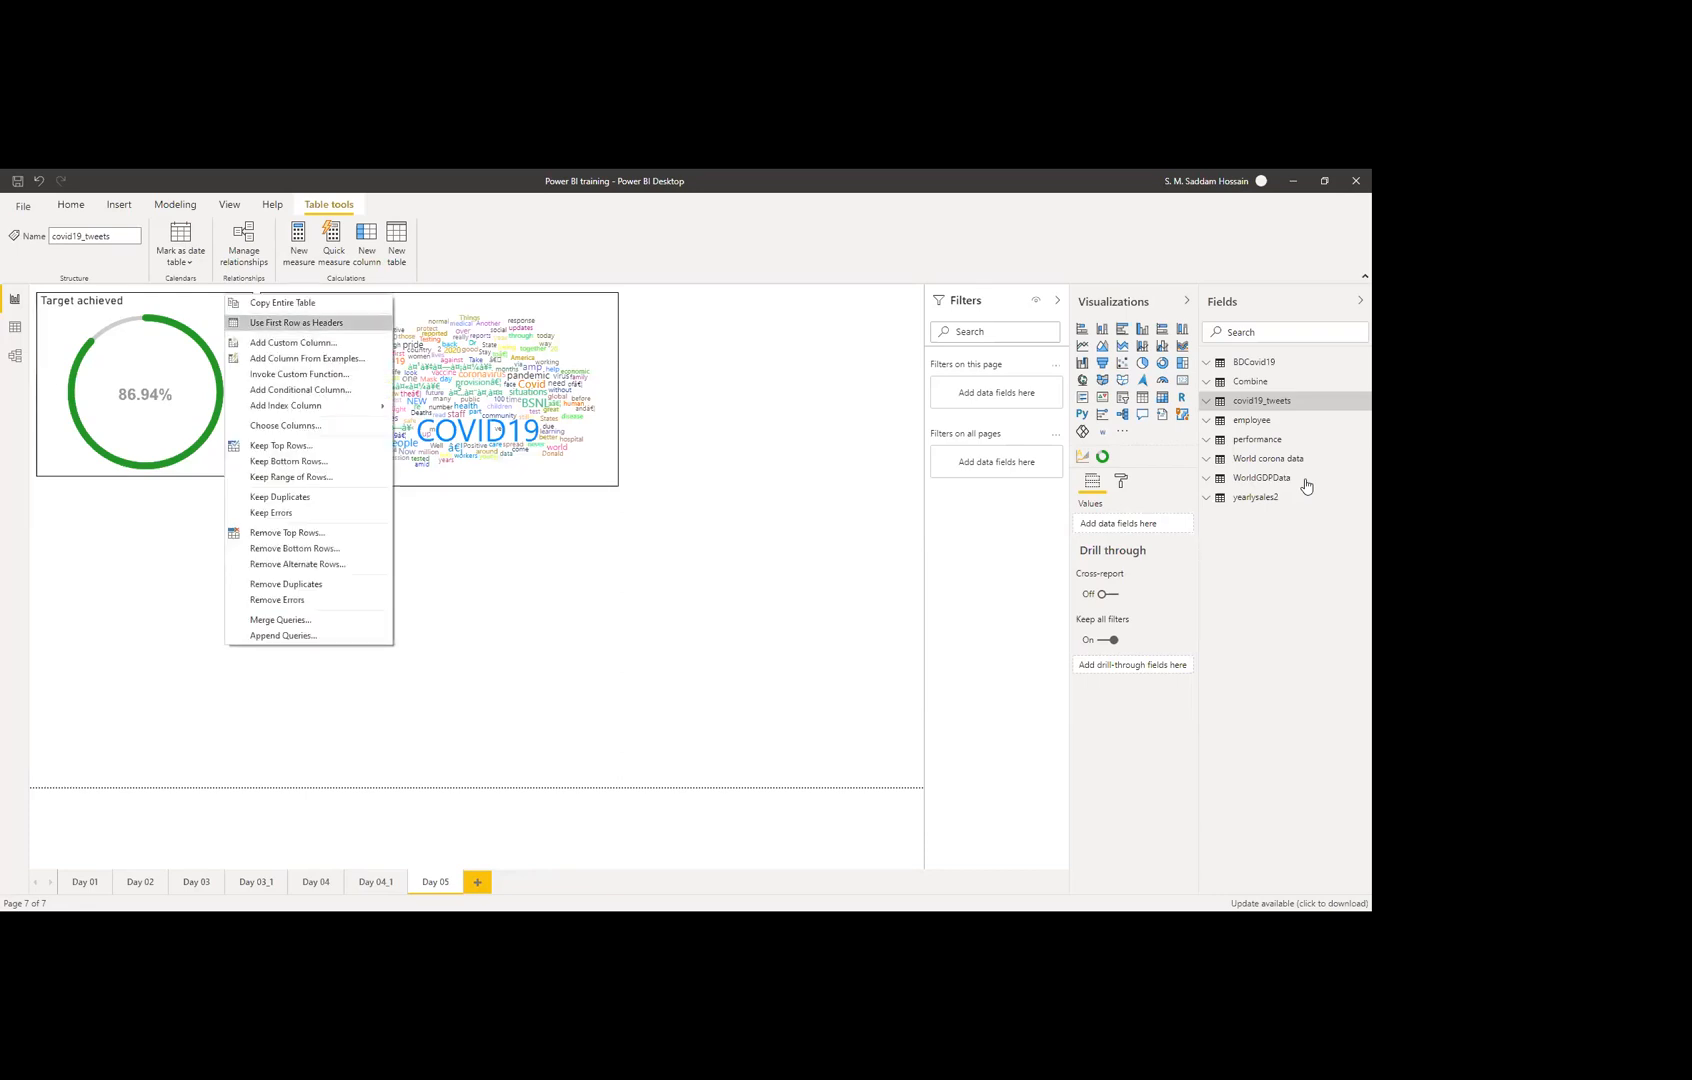
pyautogui.click(286, 426)
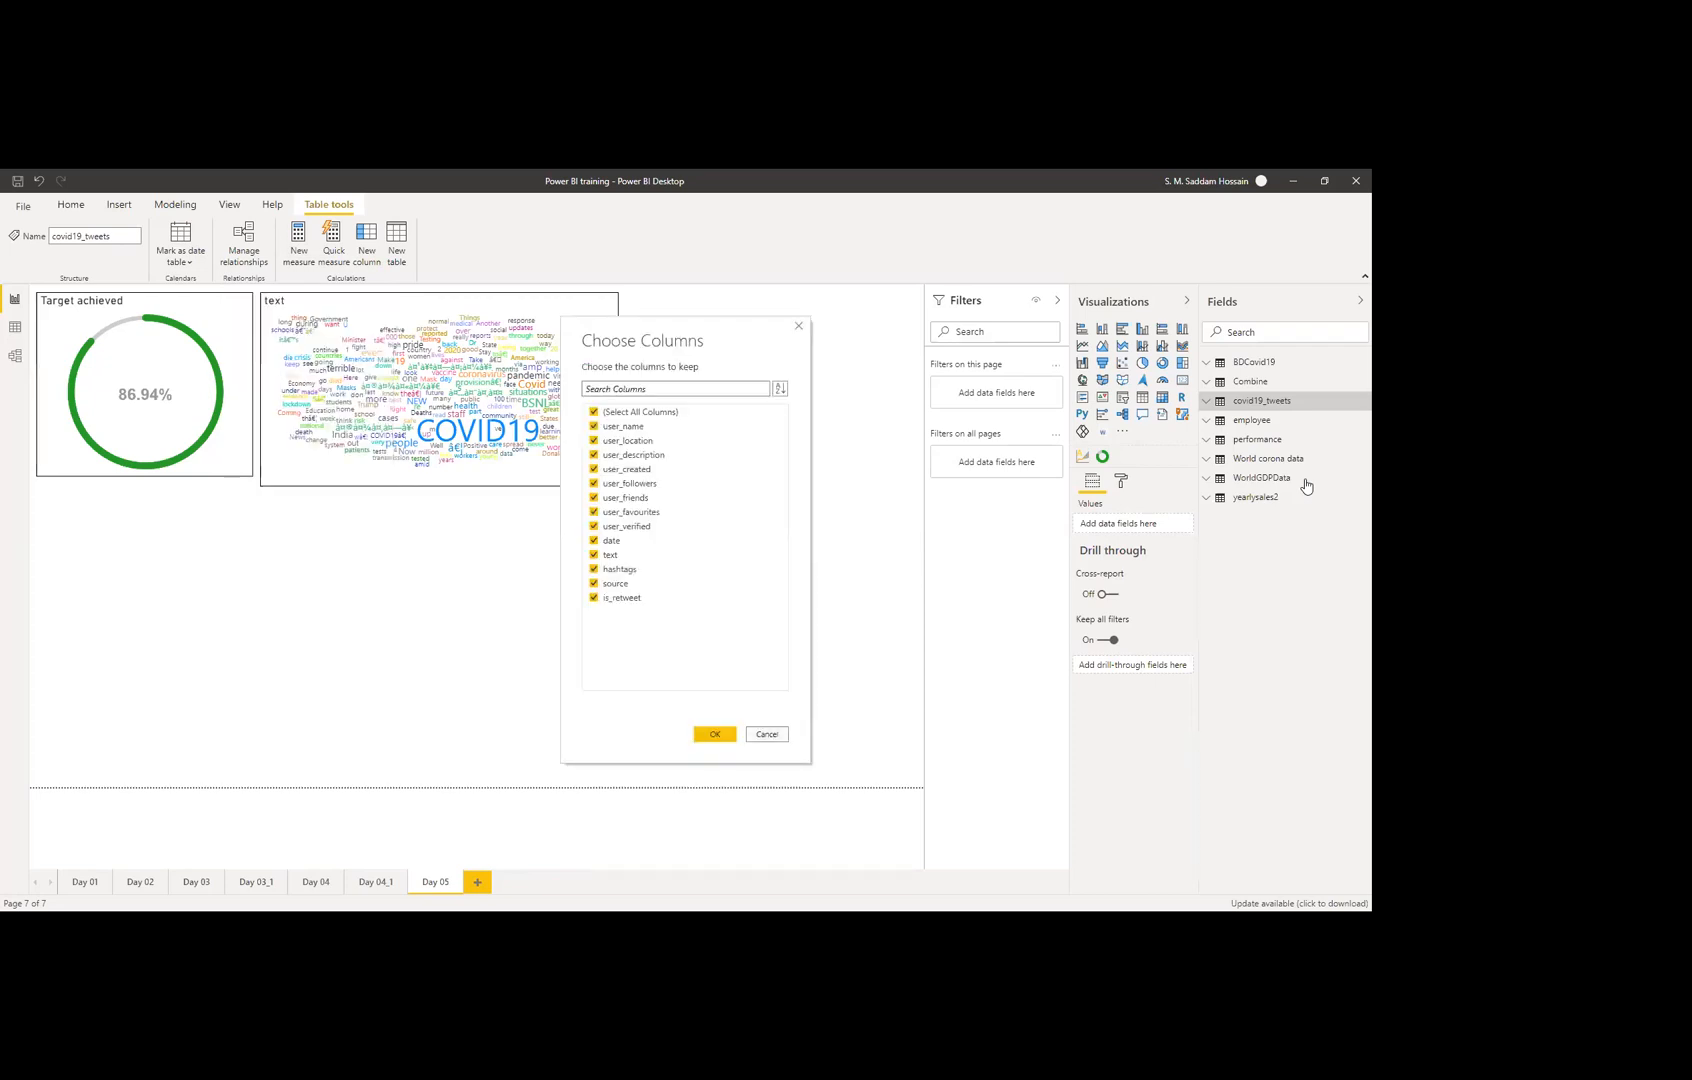
pyautogui.click(767, 734)
pyautogui.click(232, 287)
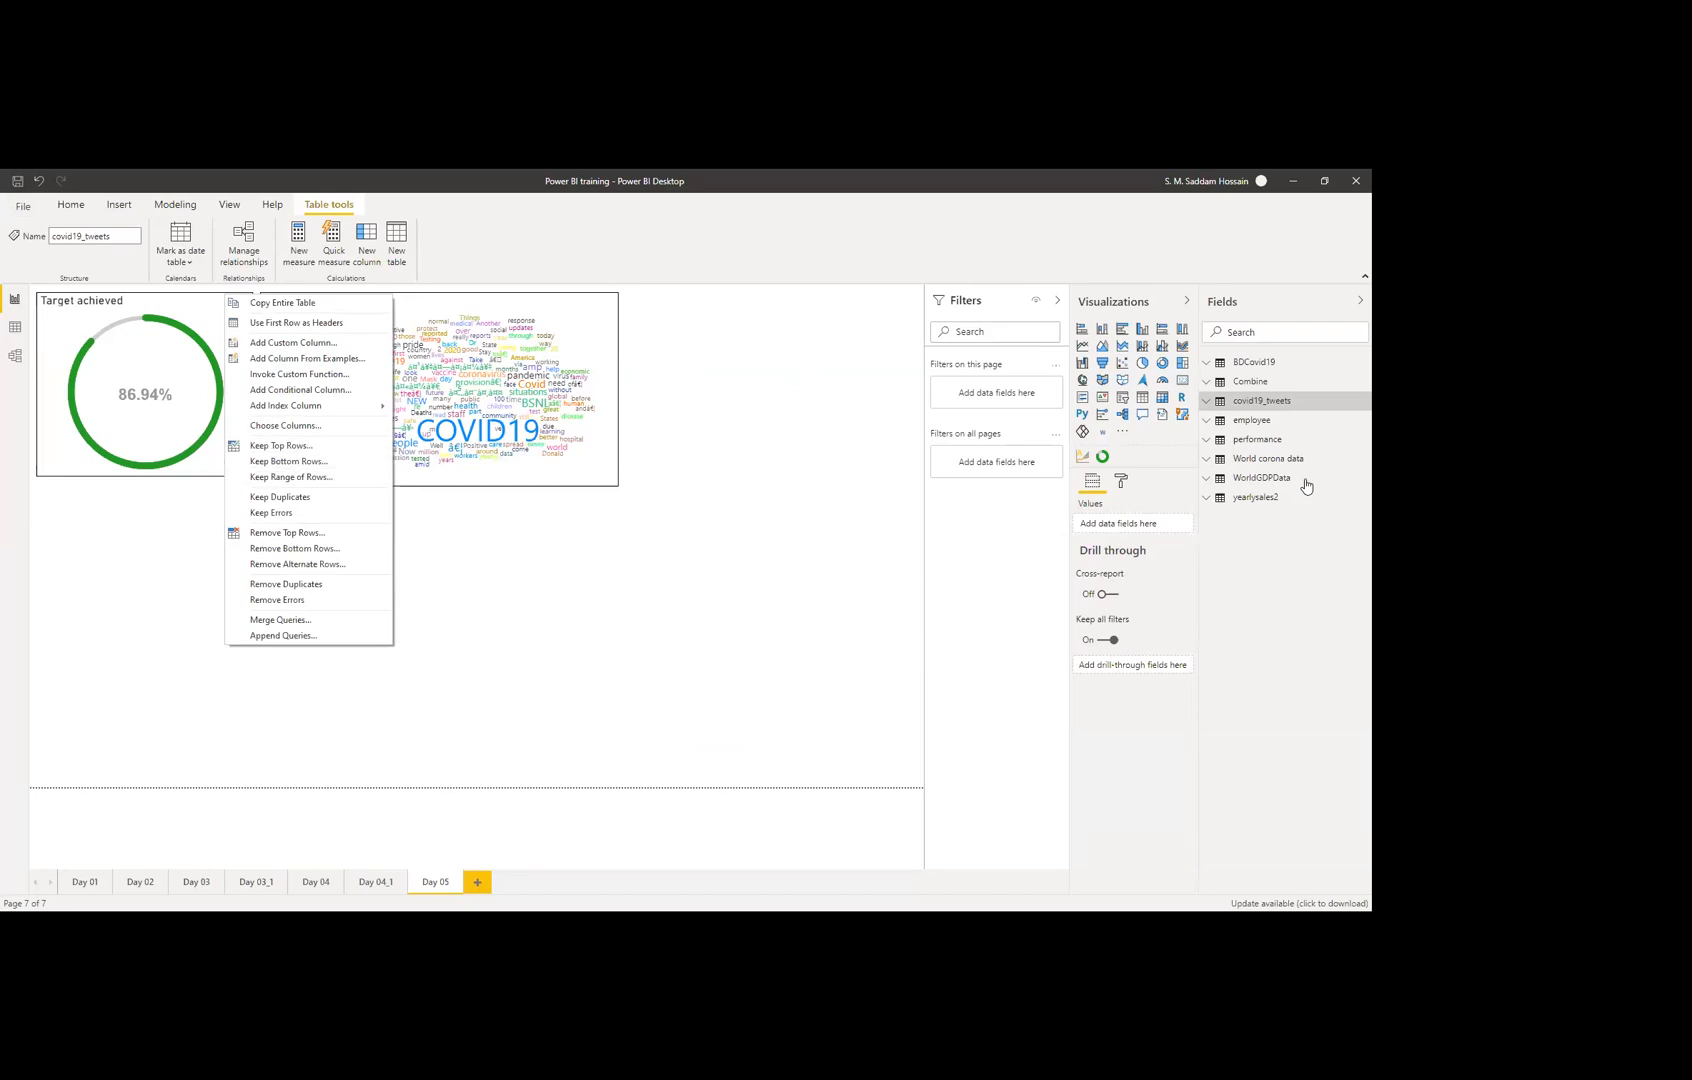
pyautogui.press('Escape')
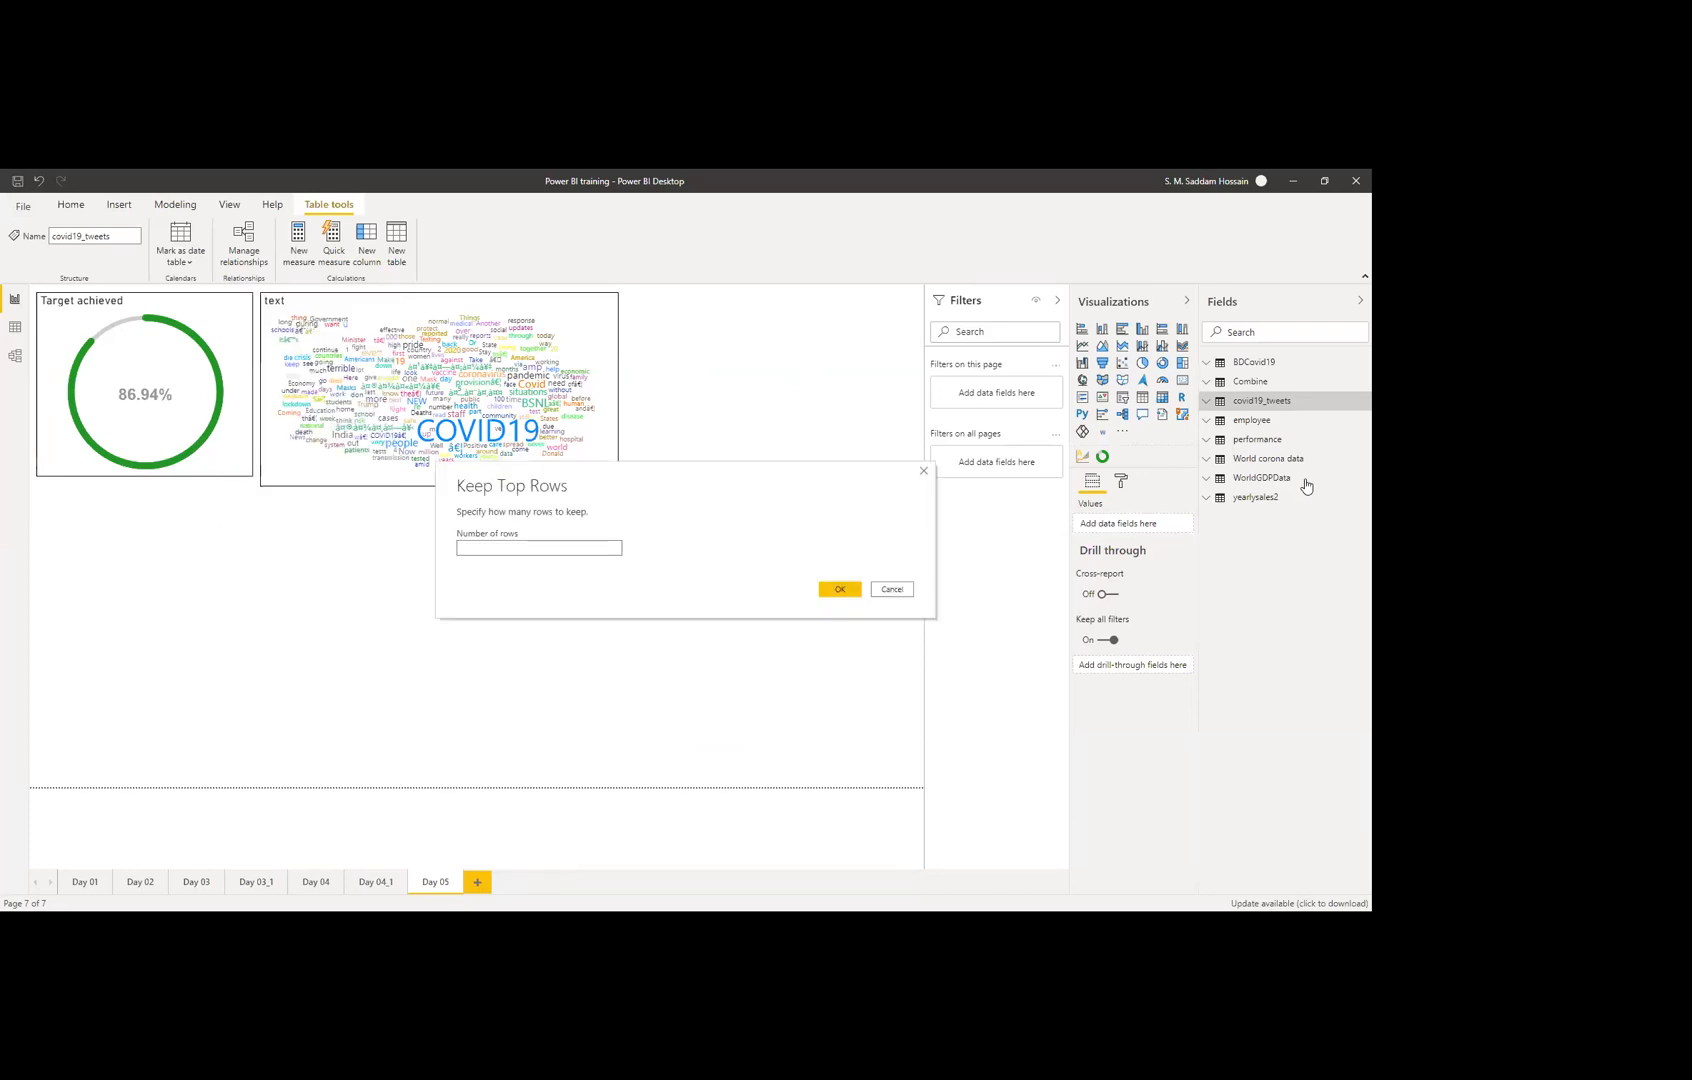
pyautogui.write('1000')
pyautogui.click(838, 590)
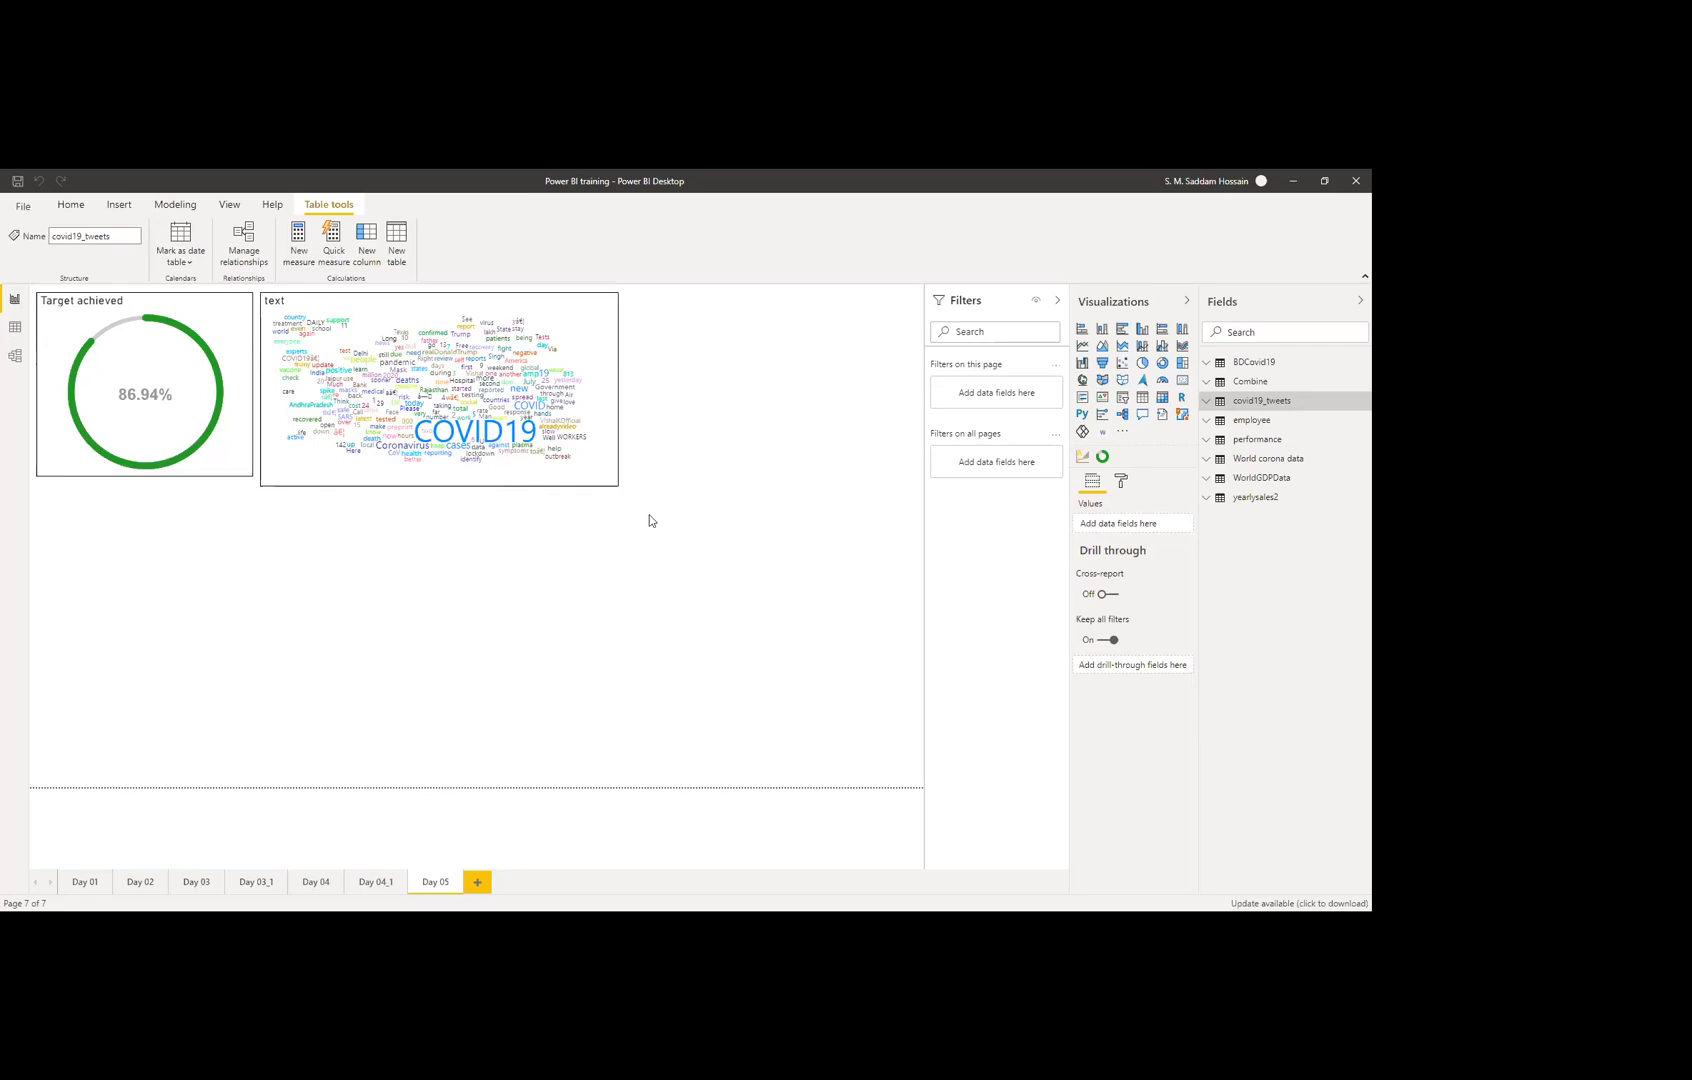
pyautogui.click(372, 348)
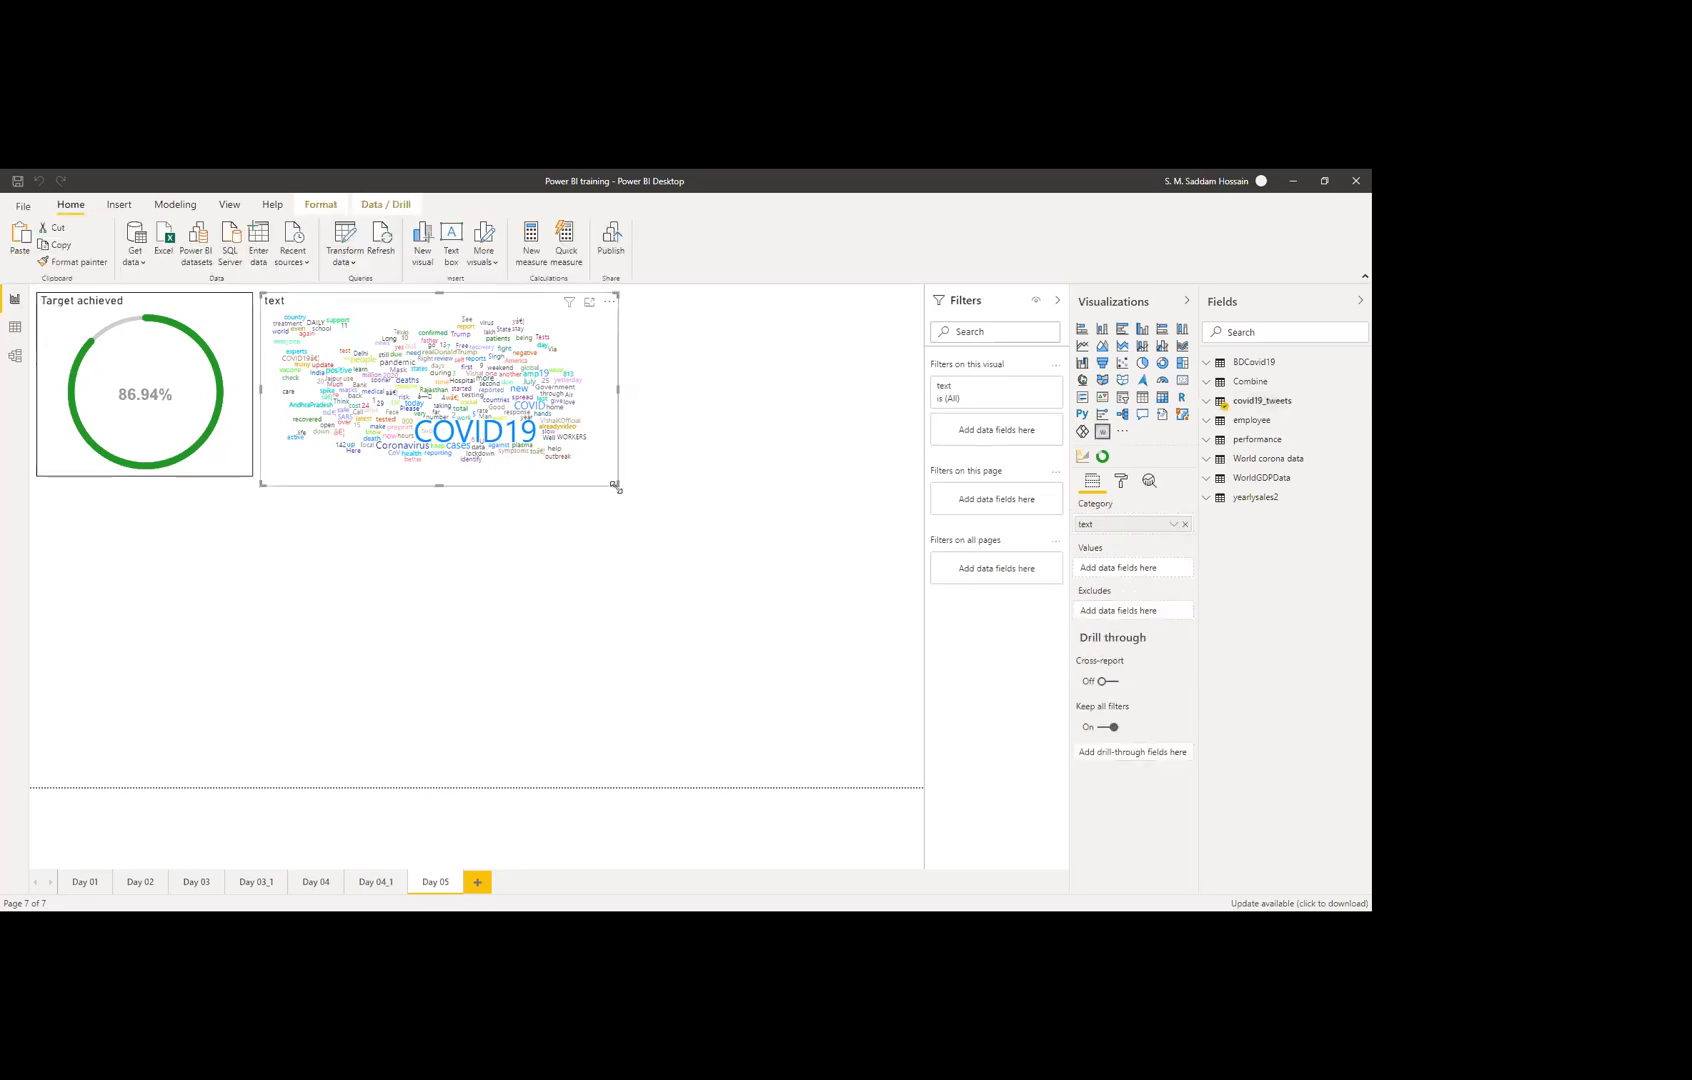
# Step: Widen the word cloud to a moderate height and begin resizing the Target achieved gauge
pyautogui.moveTo(617, 485); pyautogui.dragTo(679, 607)
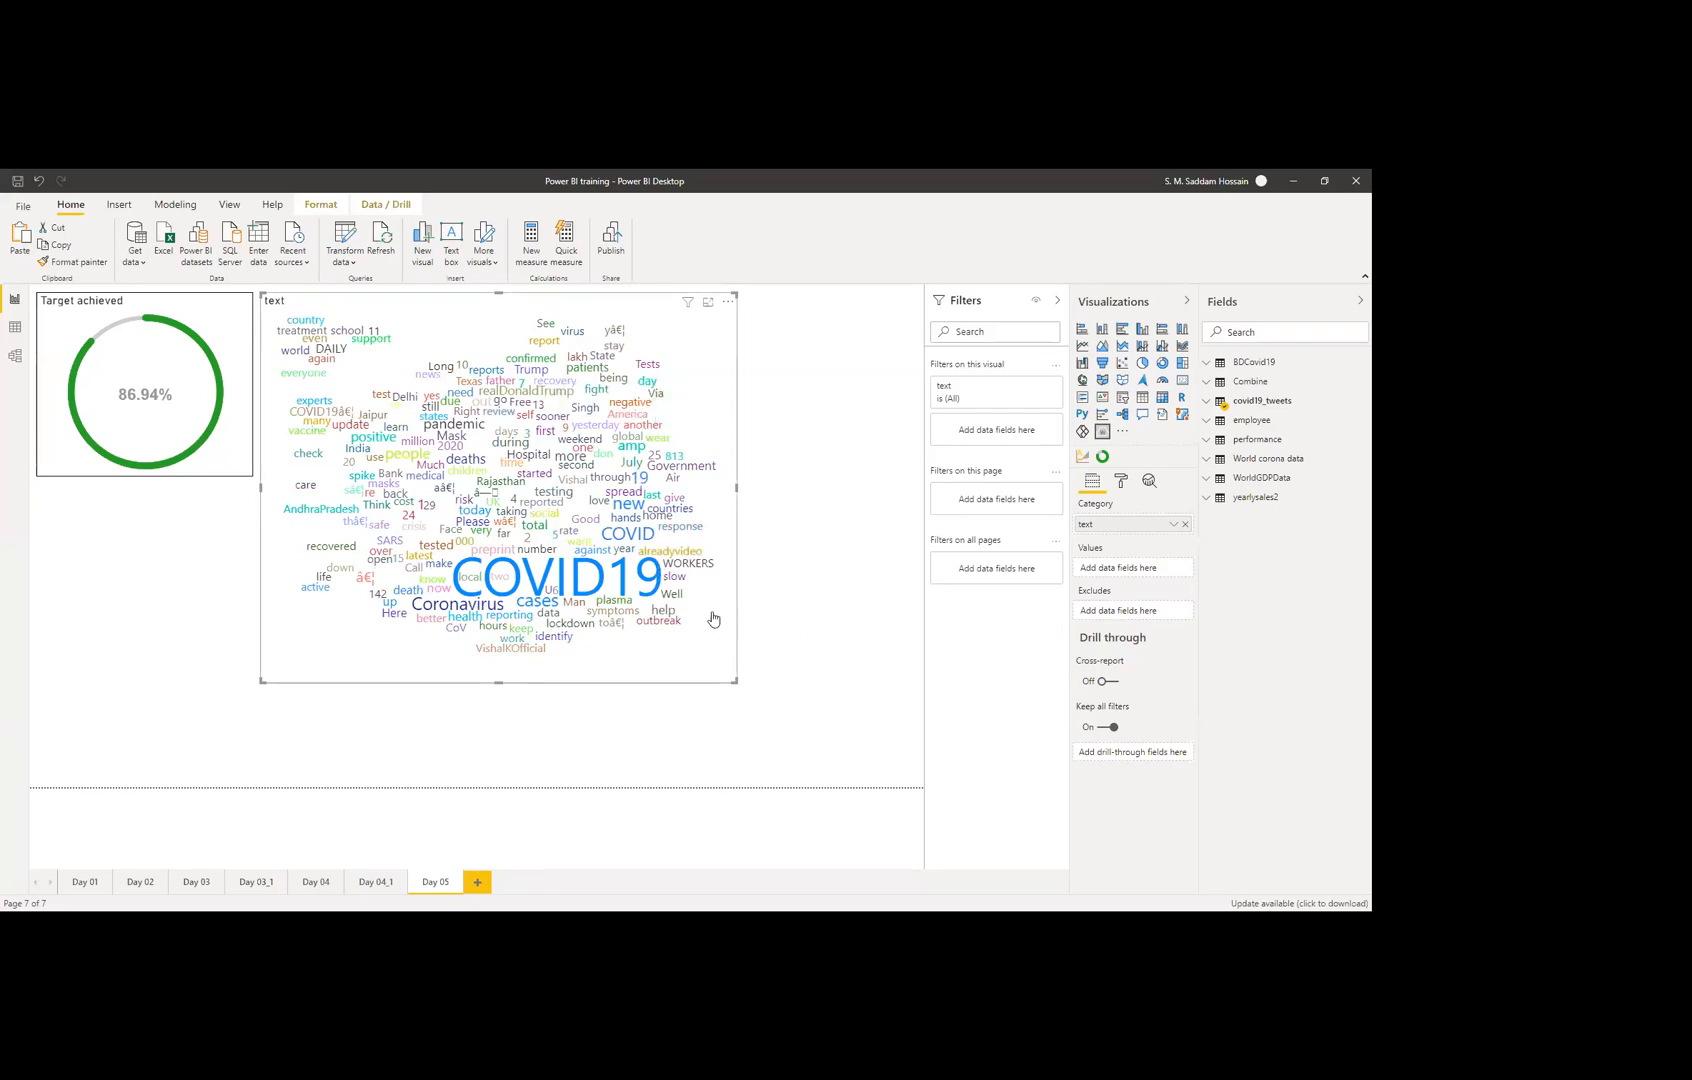
pyautogui.moveTo(580, 598)
pyautogui.moveTo(737, 683); pyautogui.dragTo(778, 480)
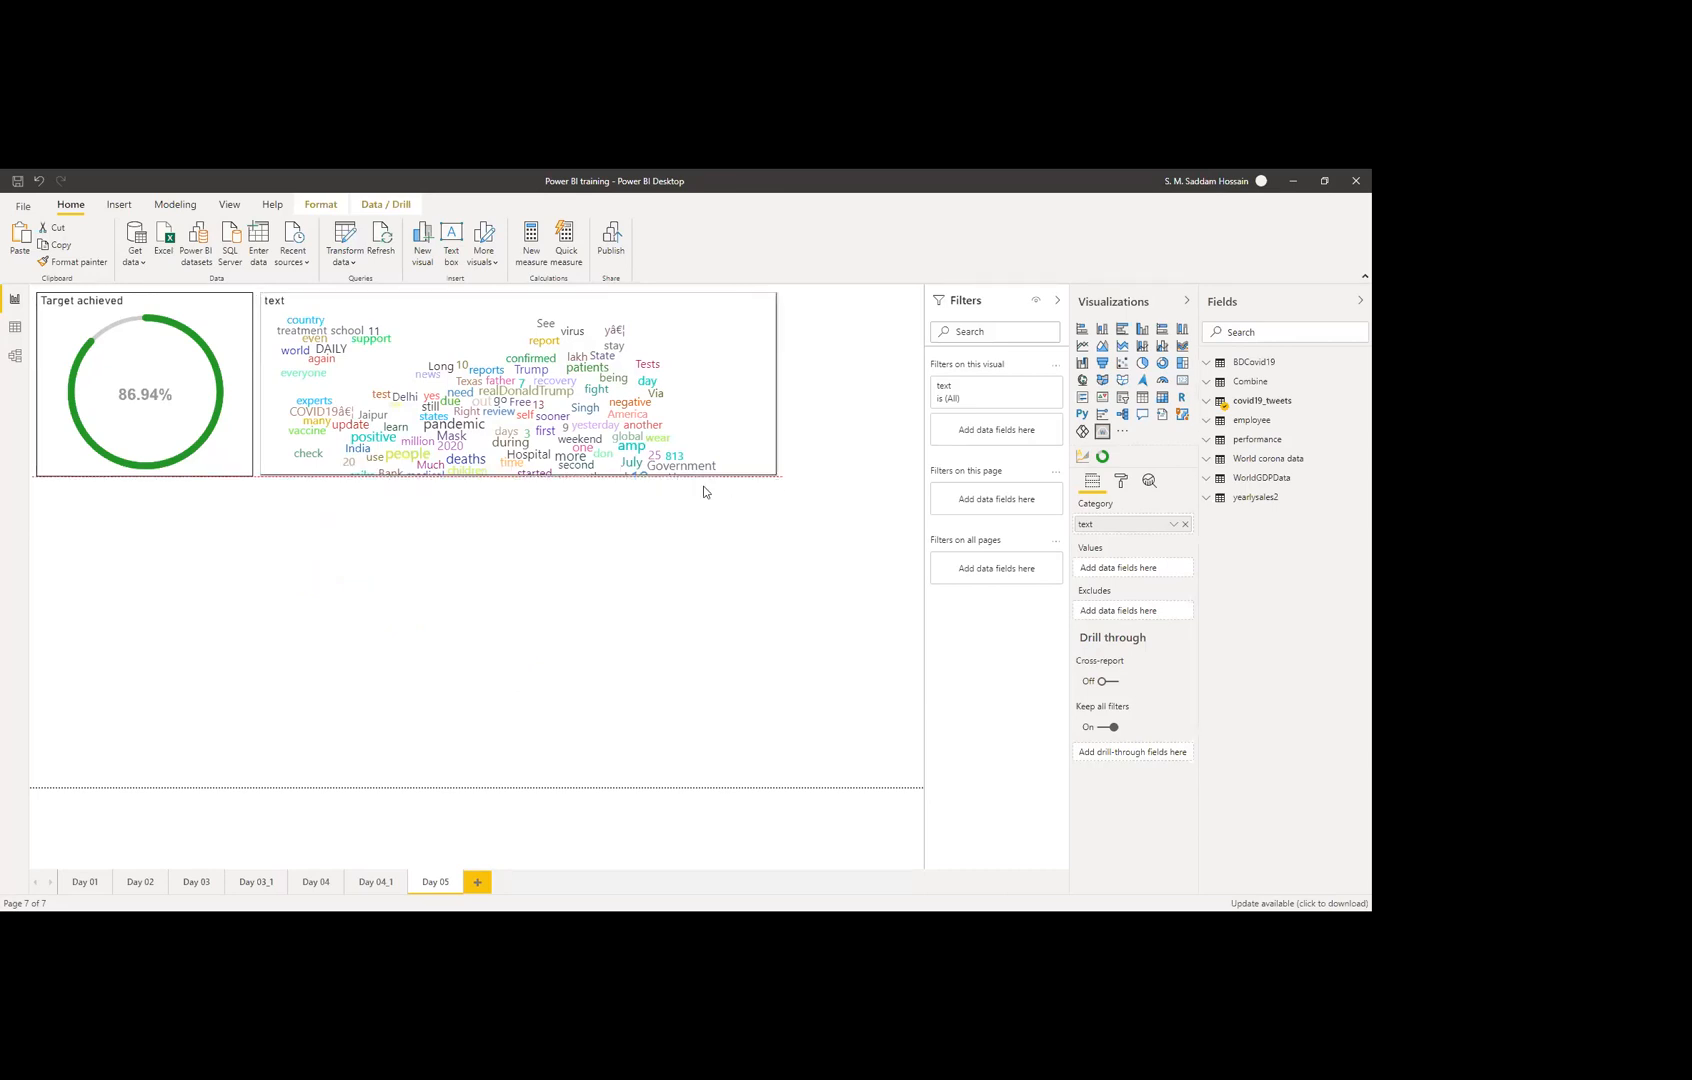
pyautogui.moveTo(703, 491); pyautogui.dragTo(706, 487)
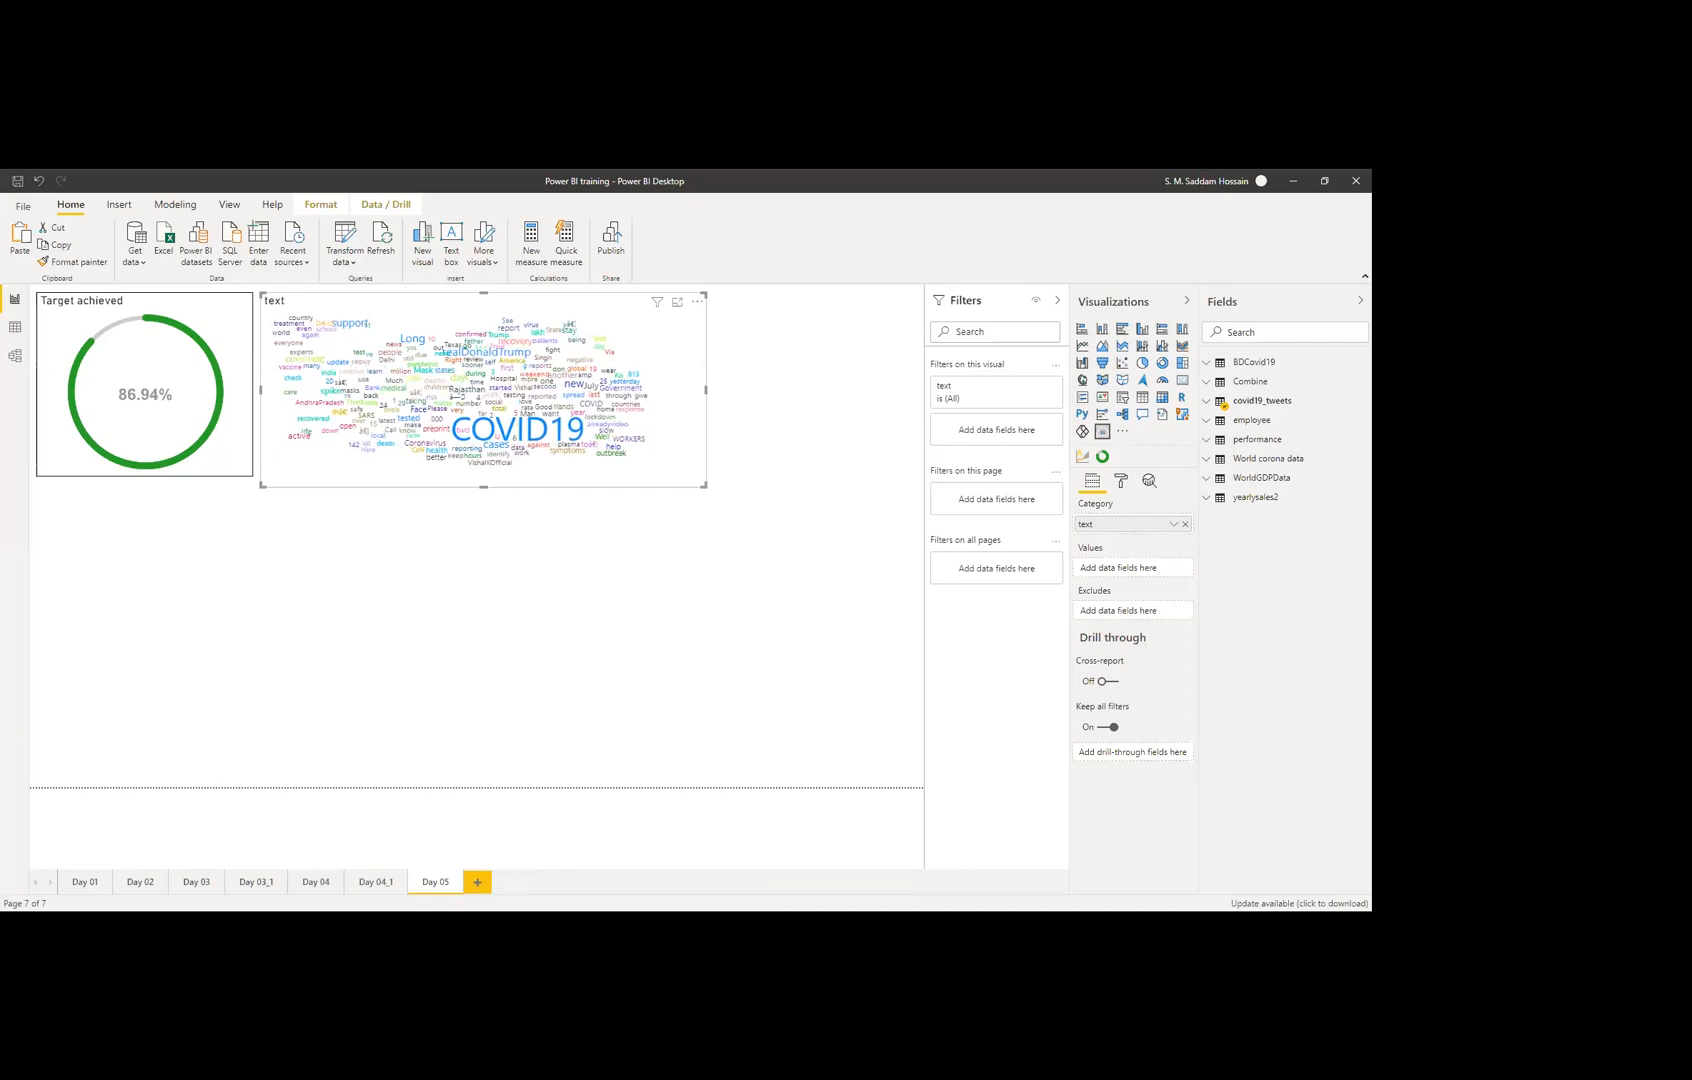
pyautogui.click(855, 681)
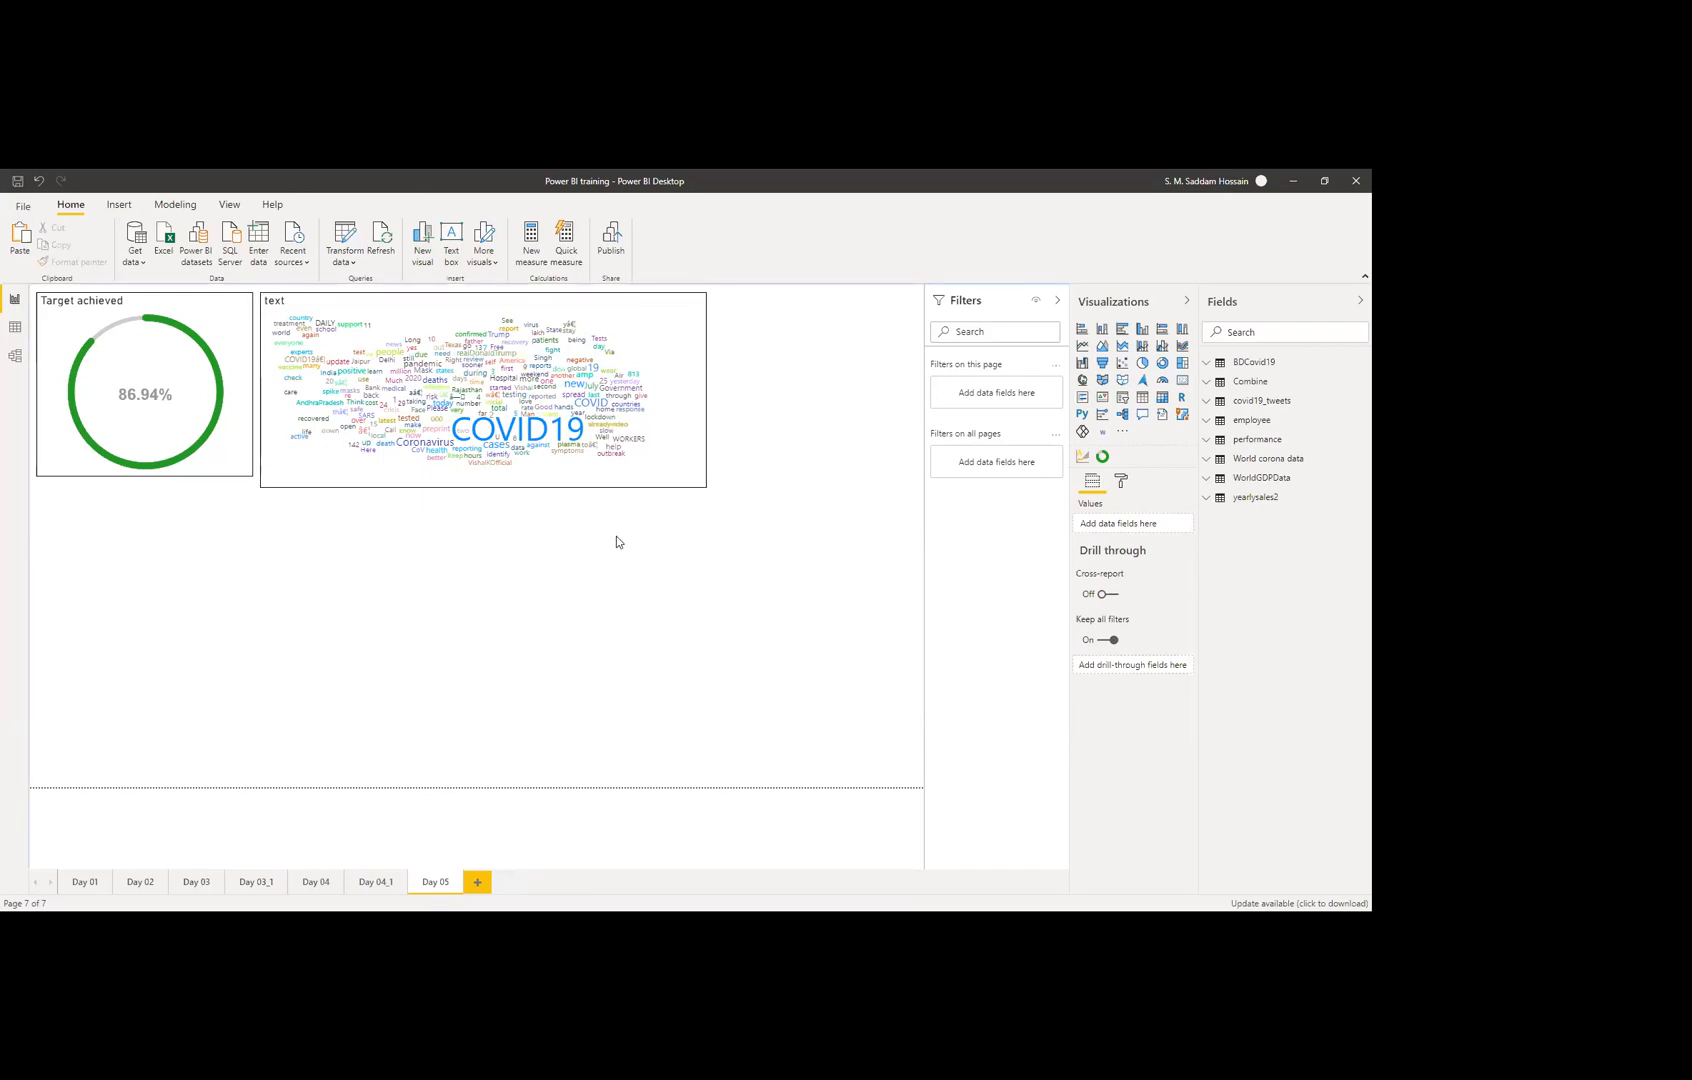
pyautogui.moveTo(140, 481); pyautogui.dragTo(144, 490)
# Step: Finish adjusting the Target achieved gauge and view covid19_tweets' 1,000 rows in Data view
pyautogui.click(251, 532)
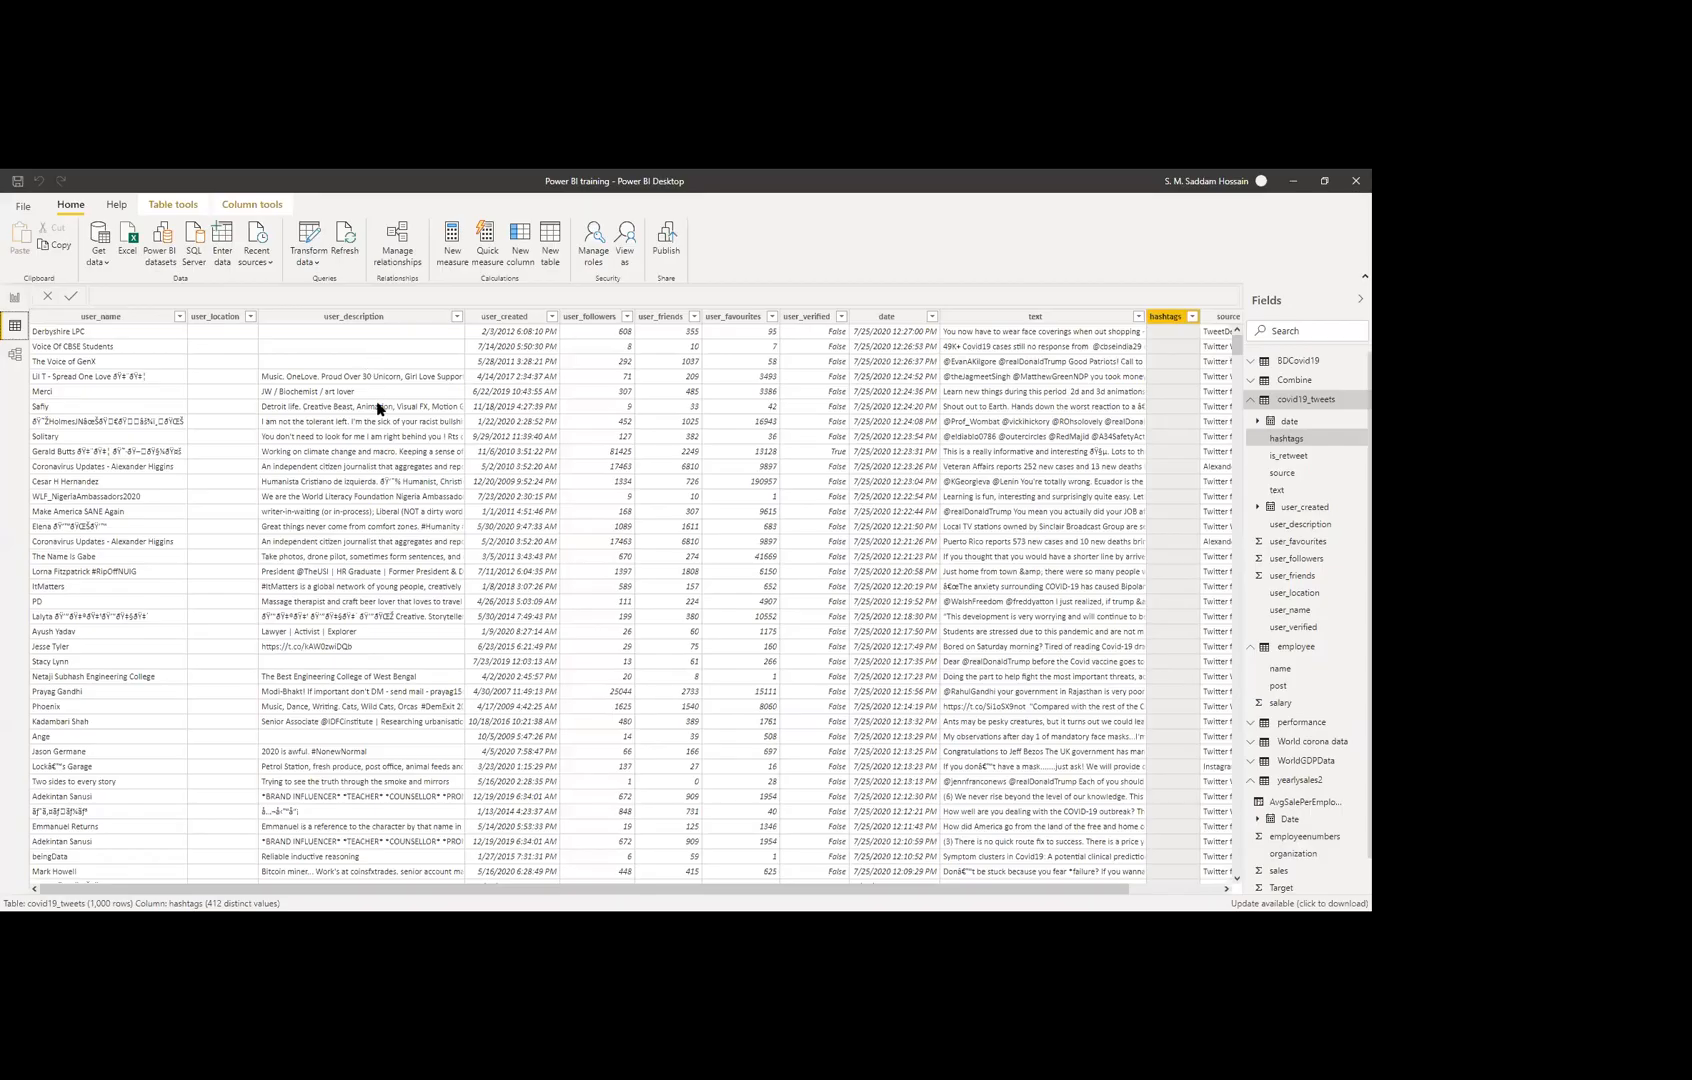
# Step: Browse the covid19_tweets table, then return to the Day 05 report page
pyautogui.scroll(-3, 340, 519)
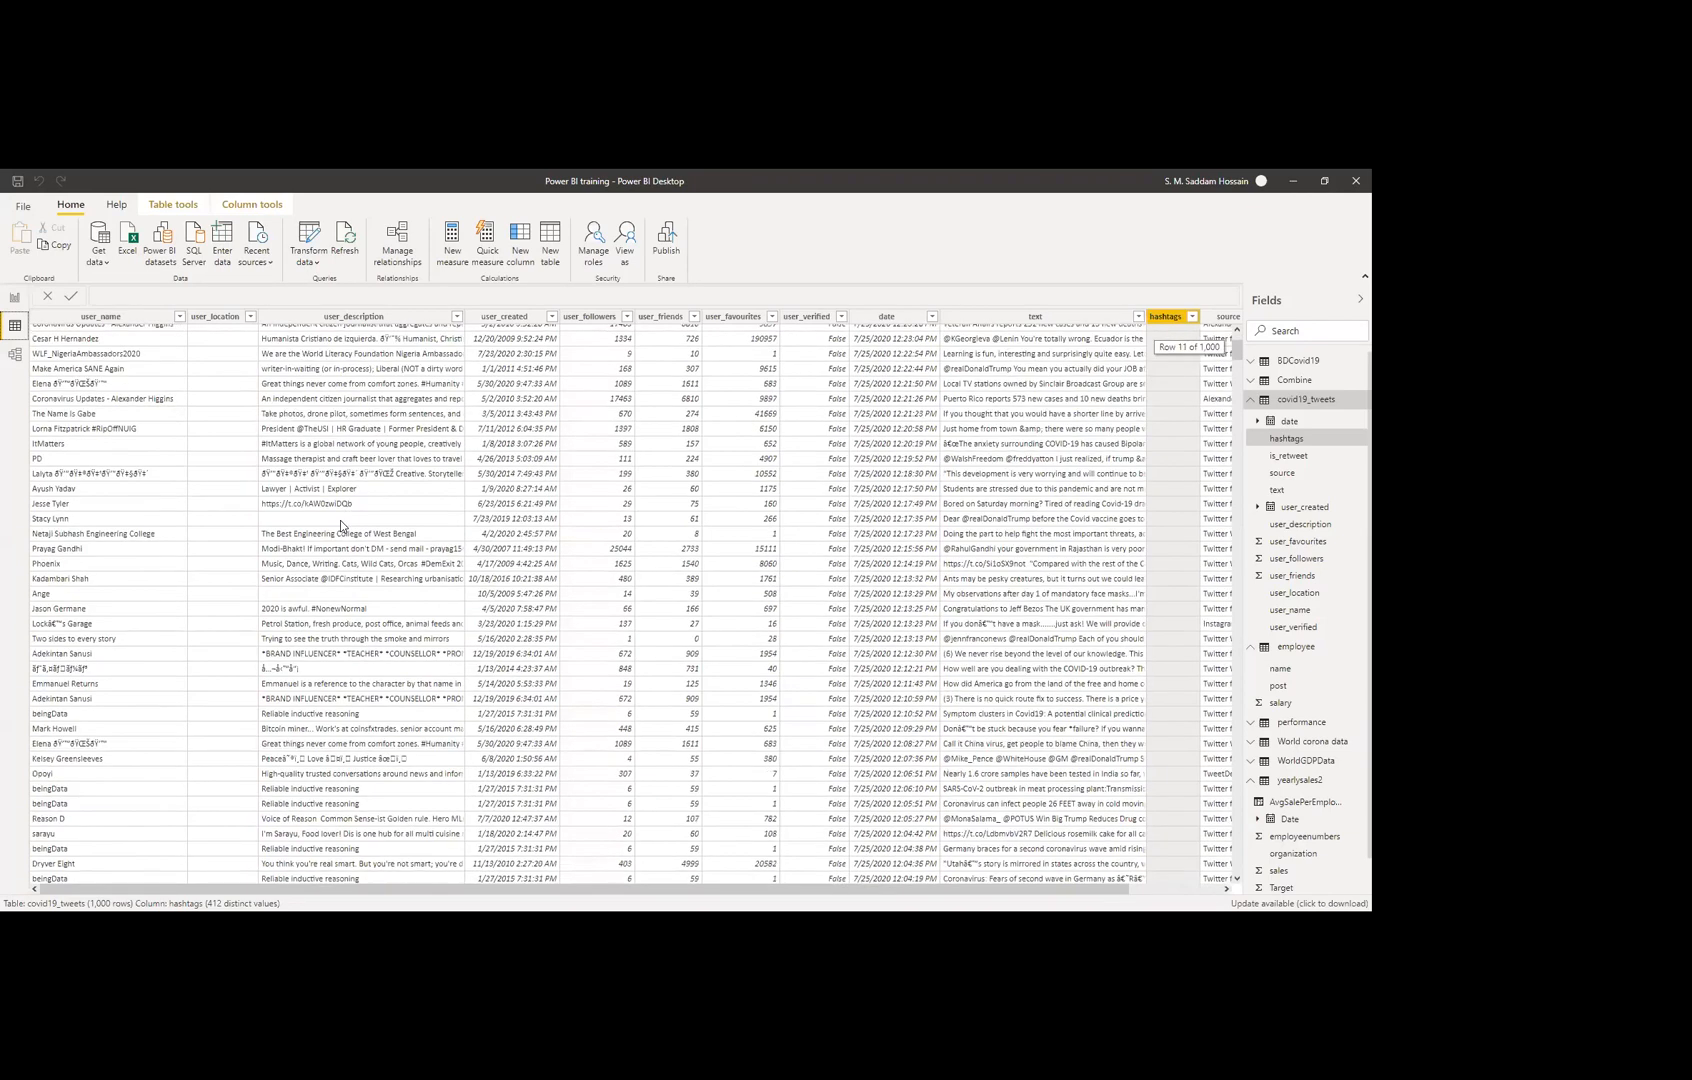
pyautogui.scroll(3, 340, 519)
pyautogui.scroll(-5, 340, 519)
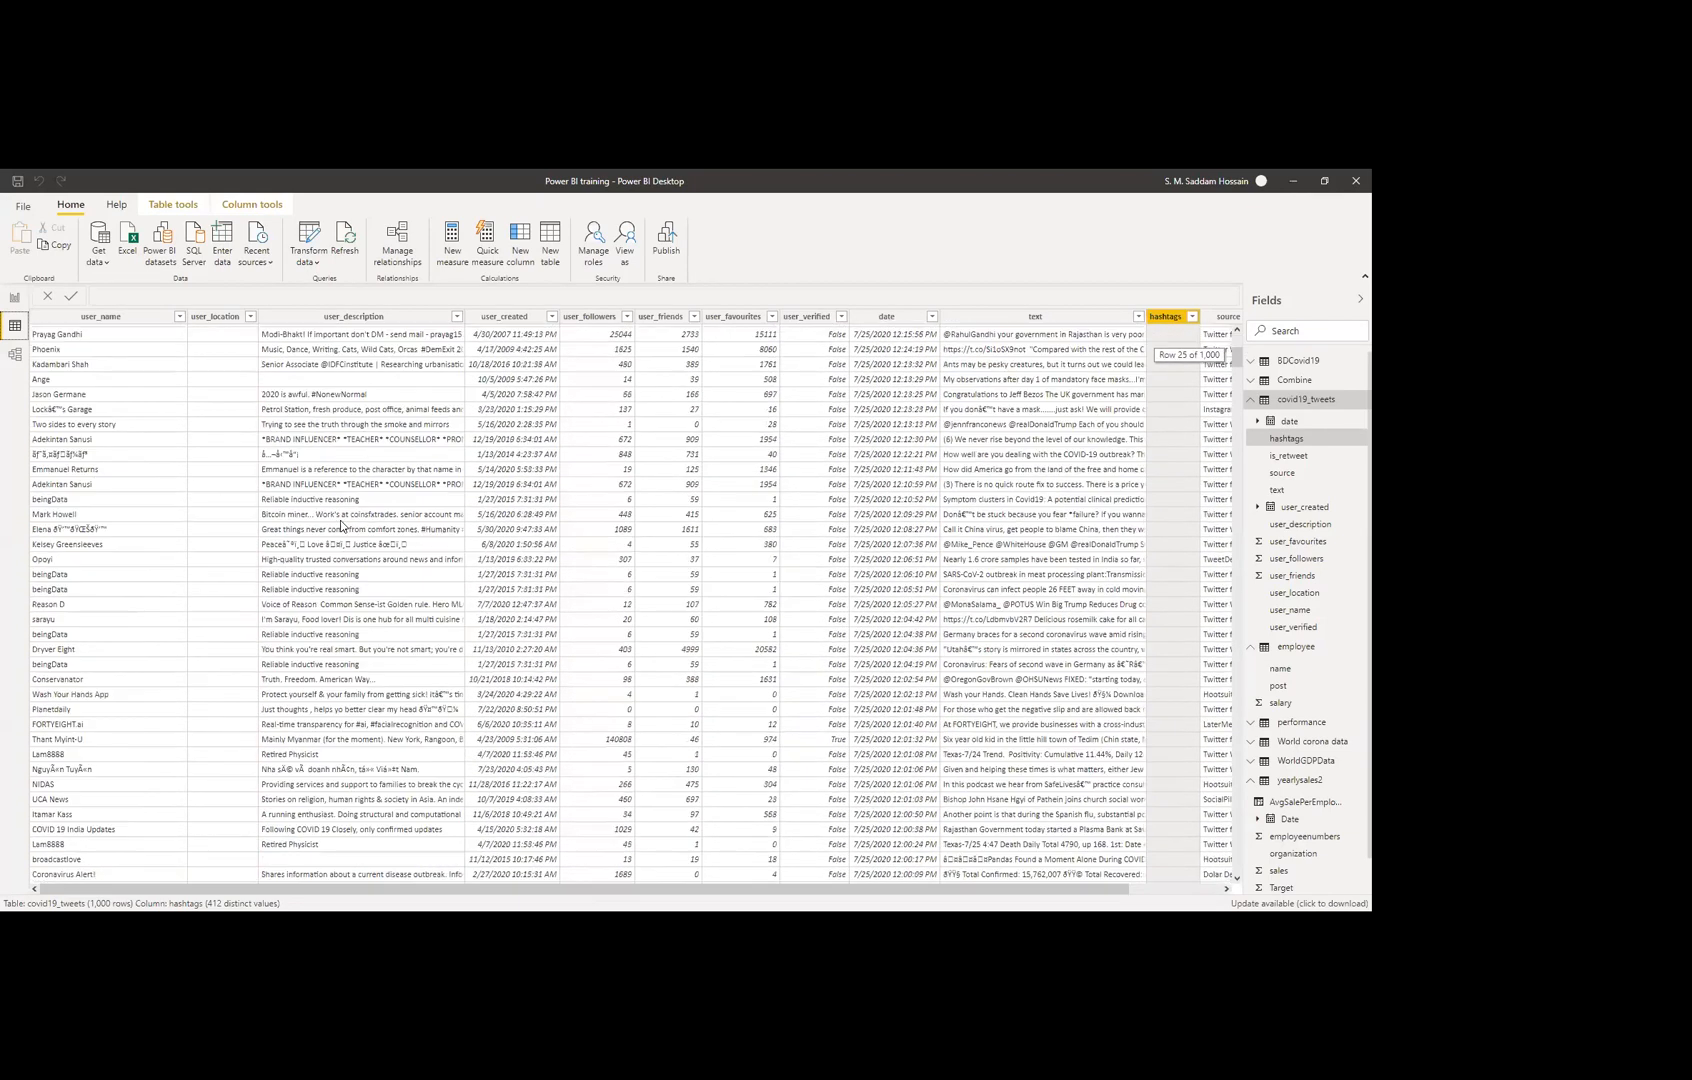
pyautogui.scroll(5, 340, 519)
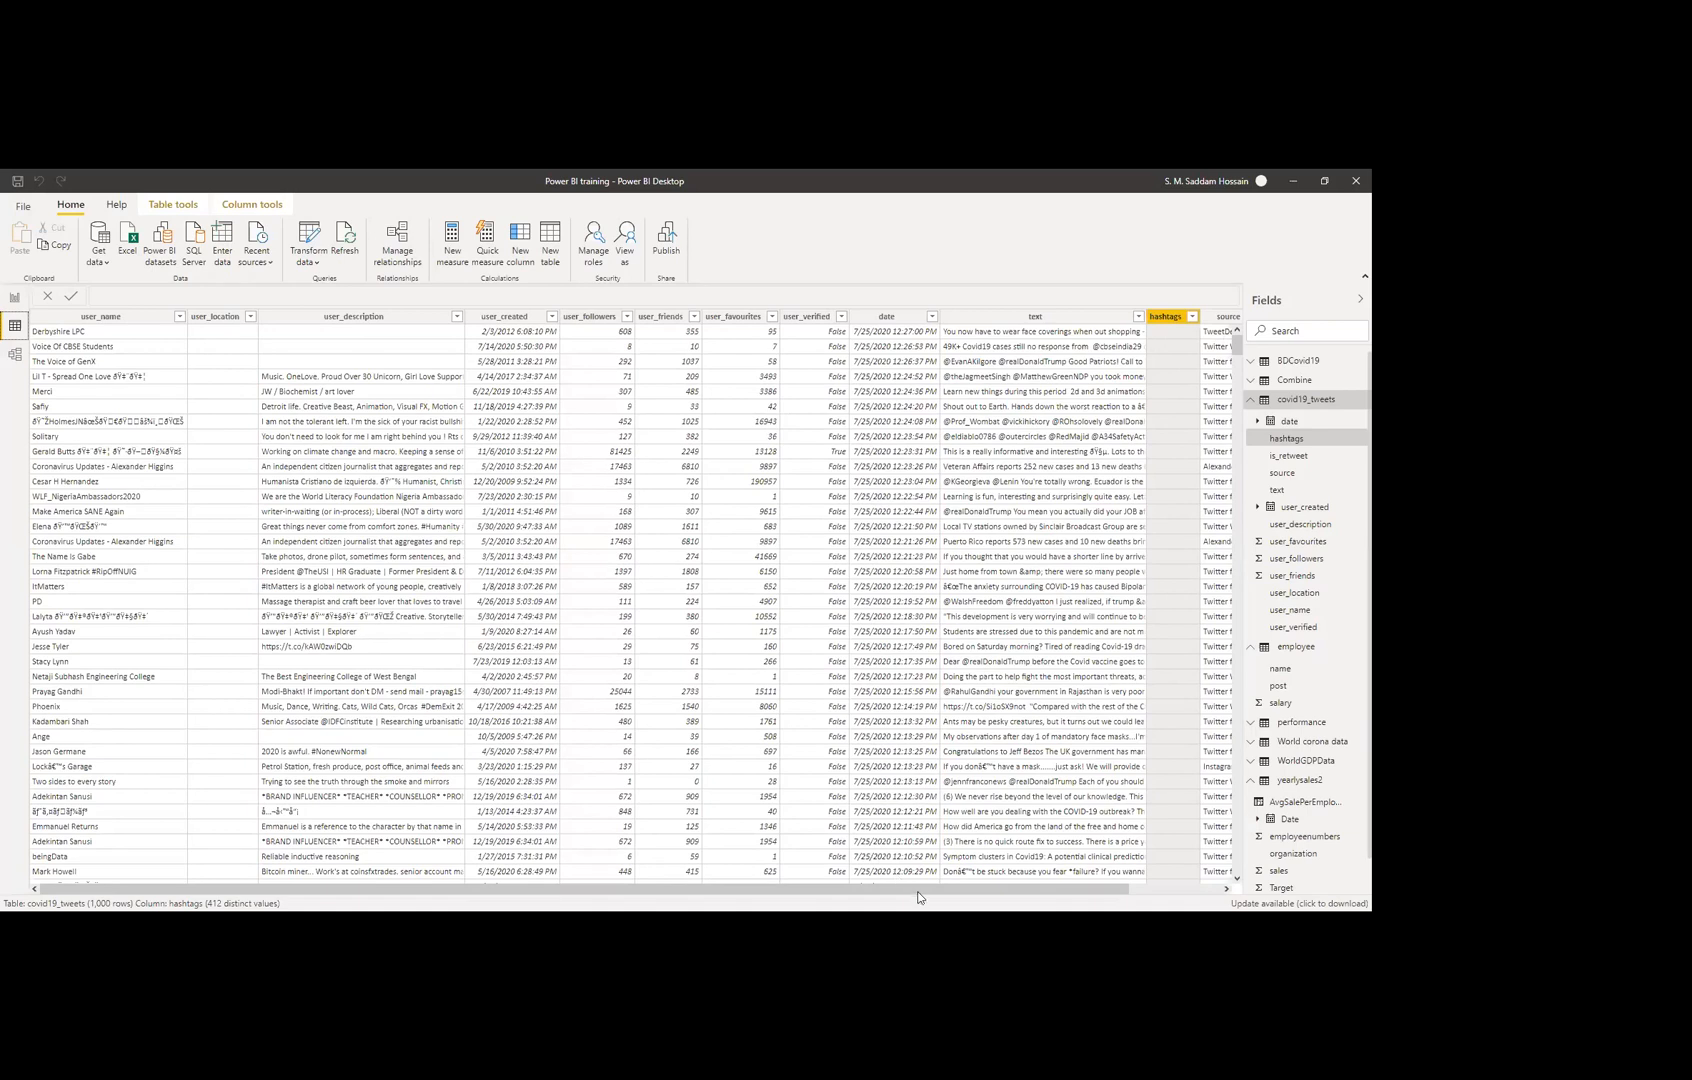
pyautogui.moveTo(994, 891); pyautogui.dragTo(1078, 893)
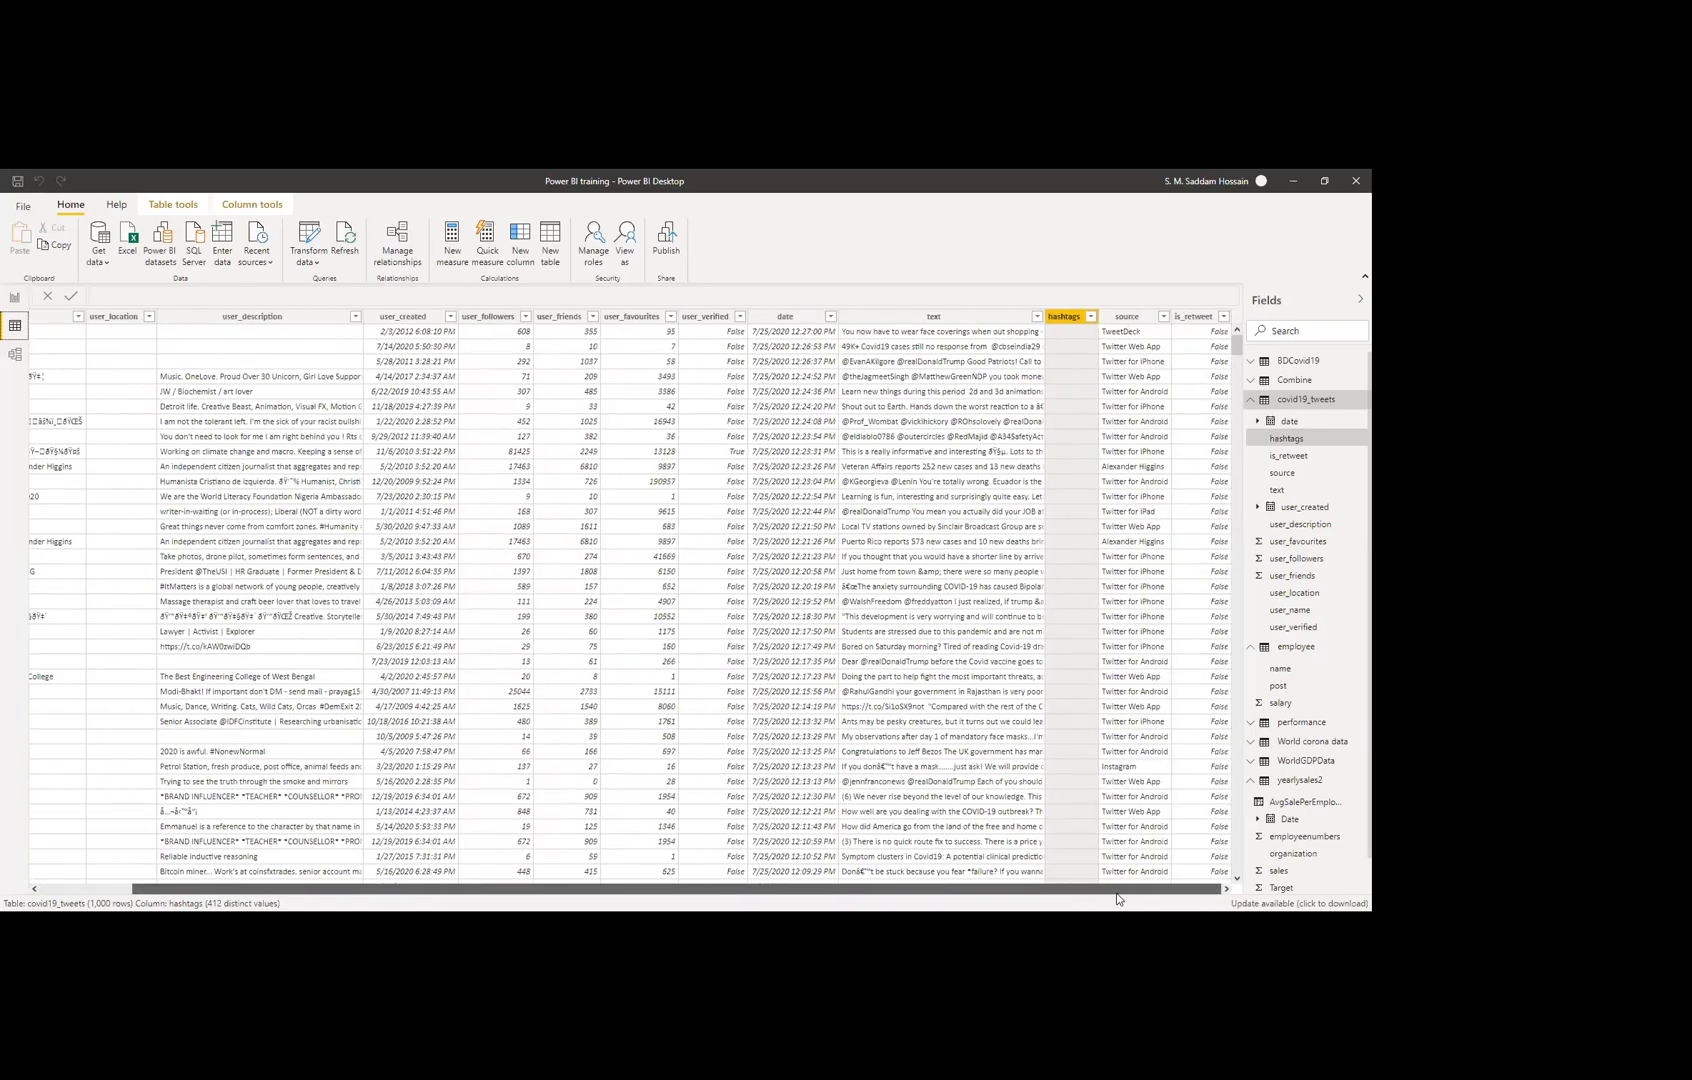
pyautogui.moveTo(1072, 896); pyautogui.dragTo(464, 863)
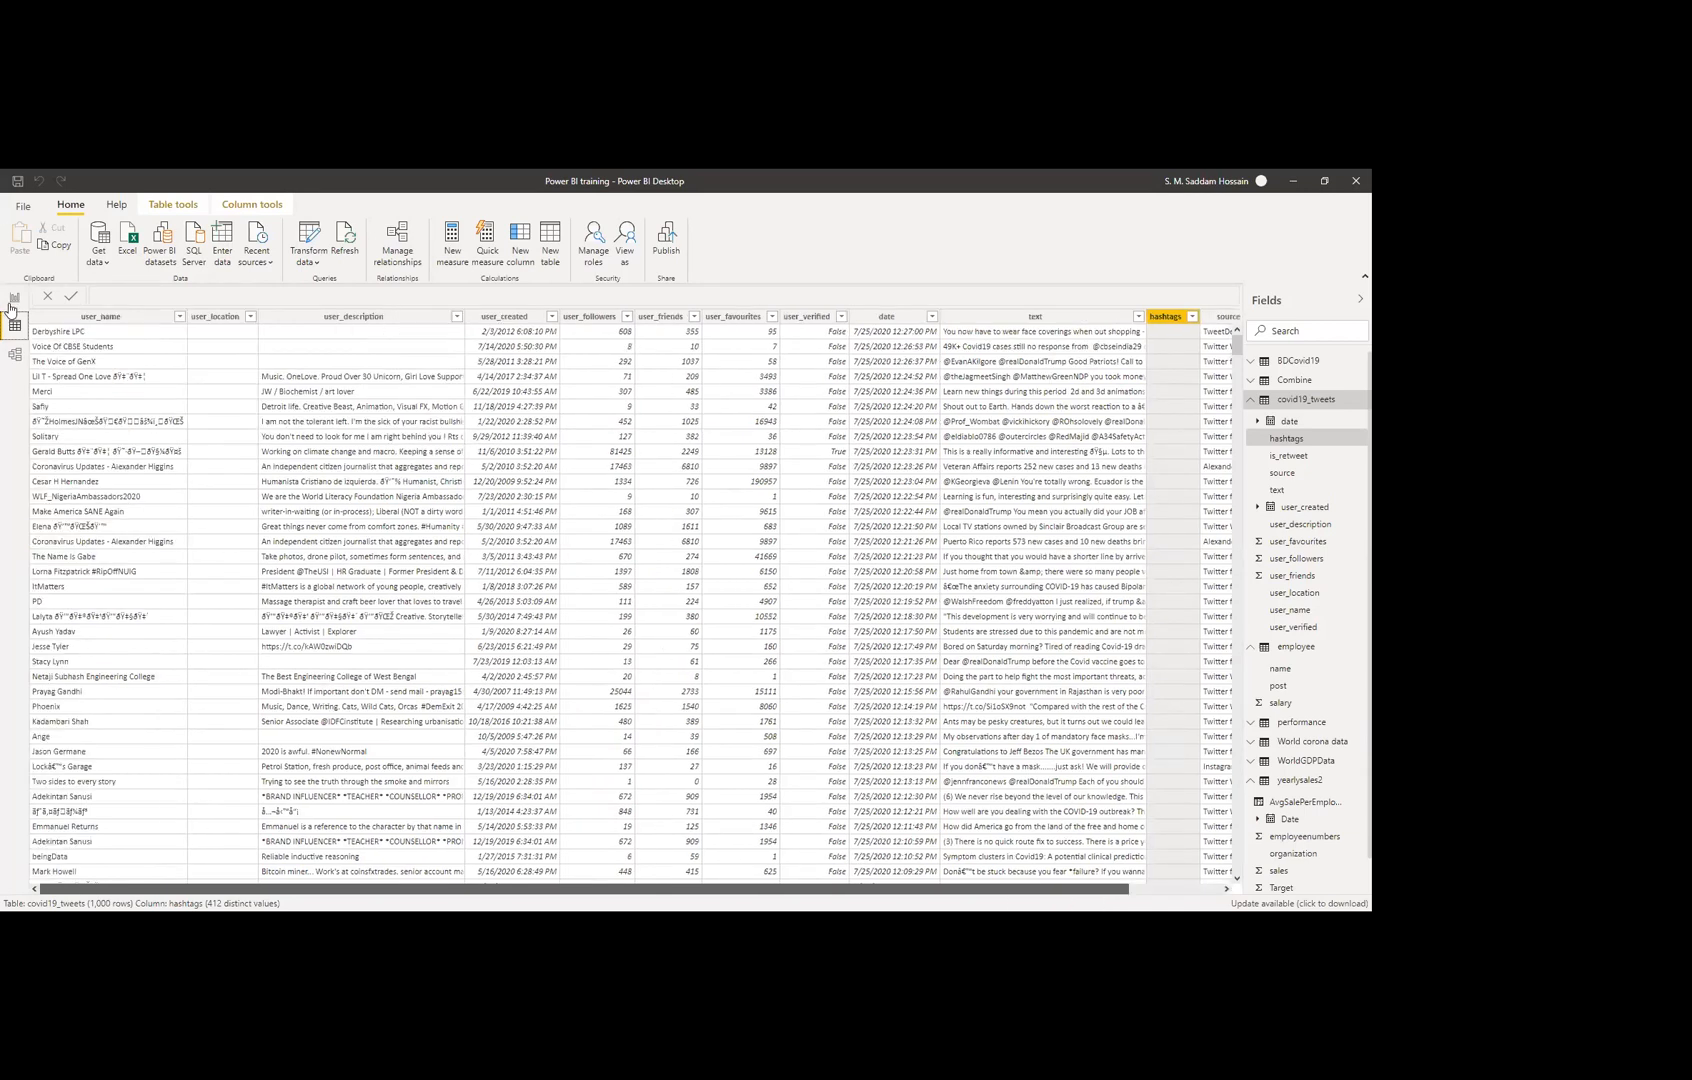
pyautogui.click(12, 300)
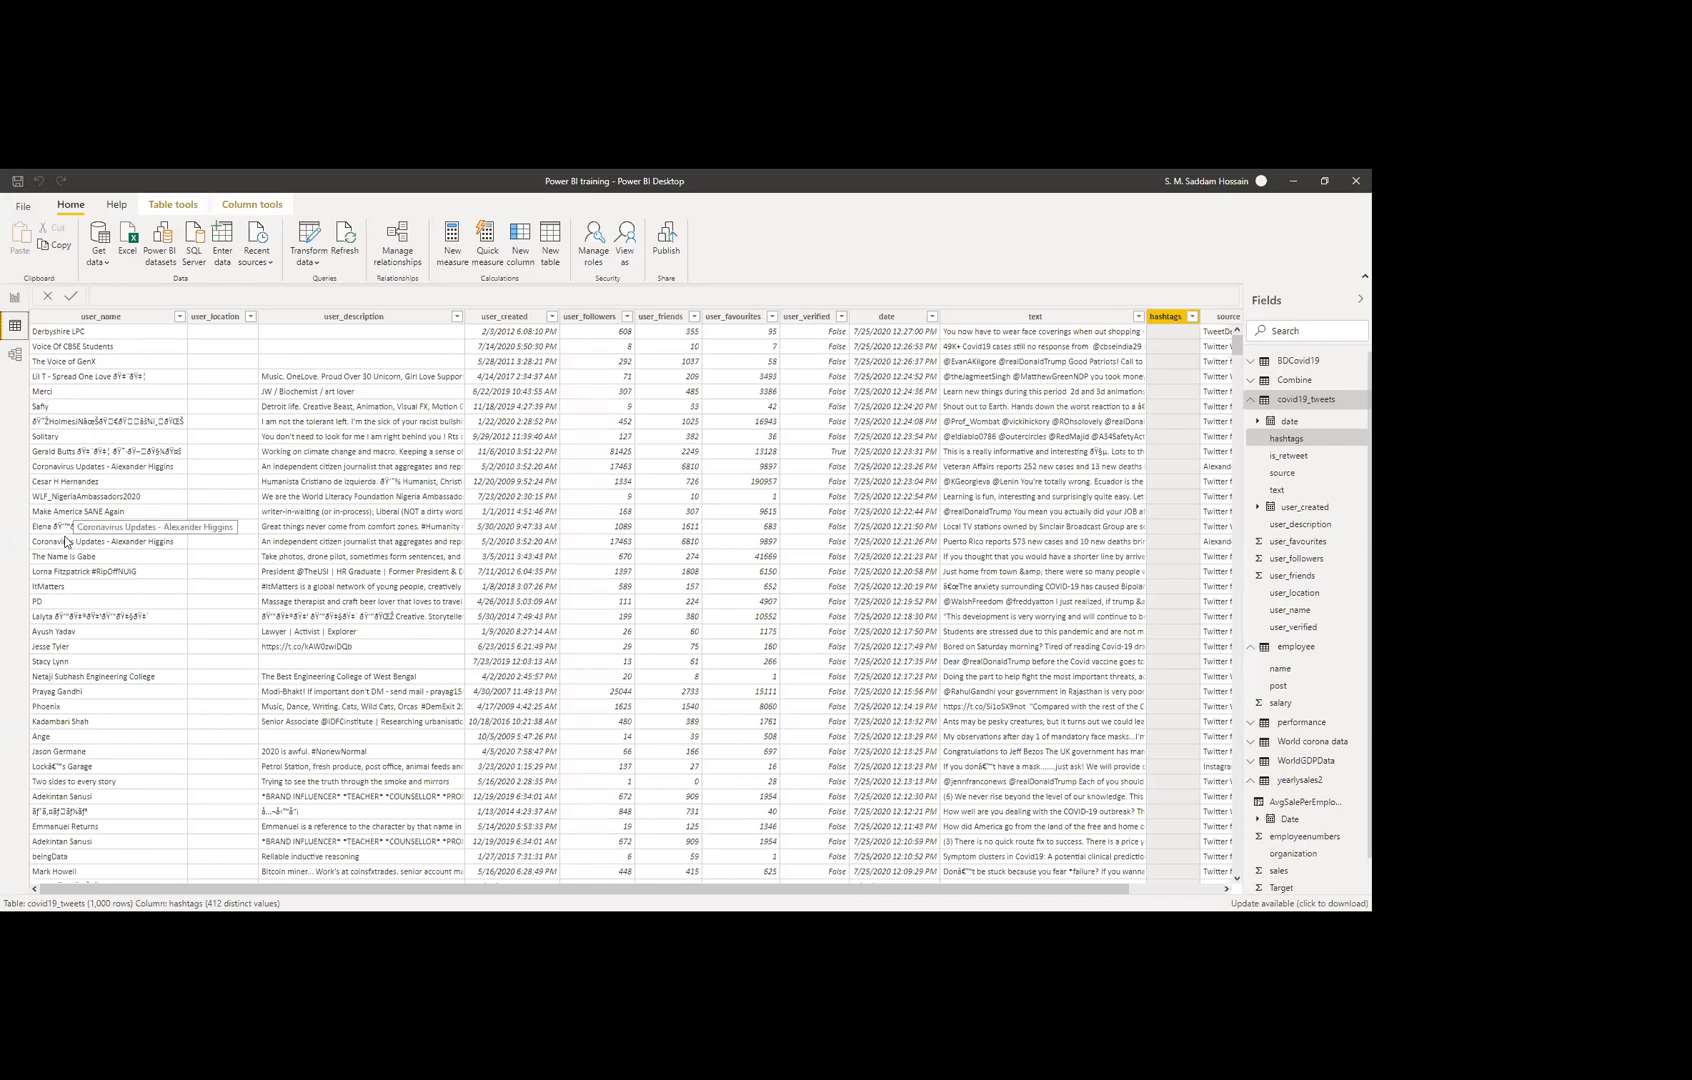
pyautogui.click(15, 297)
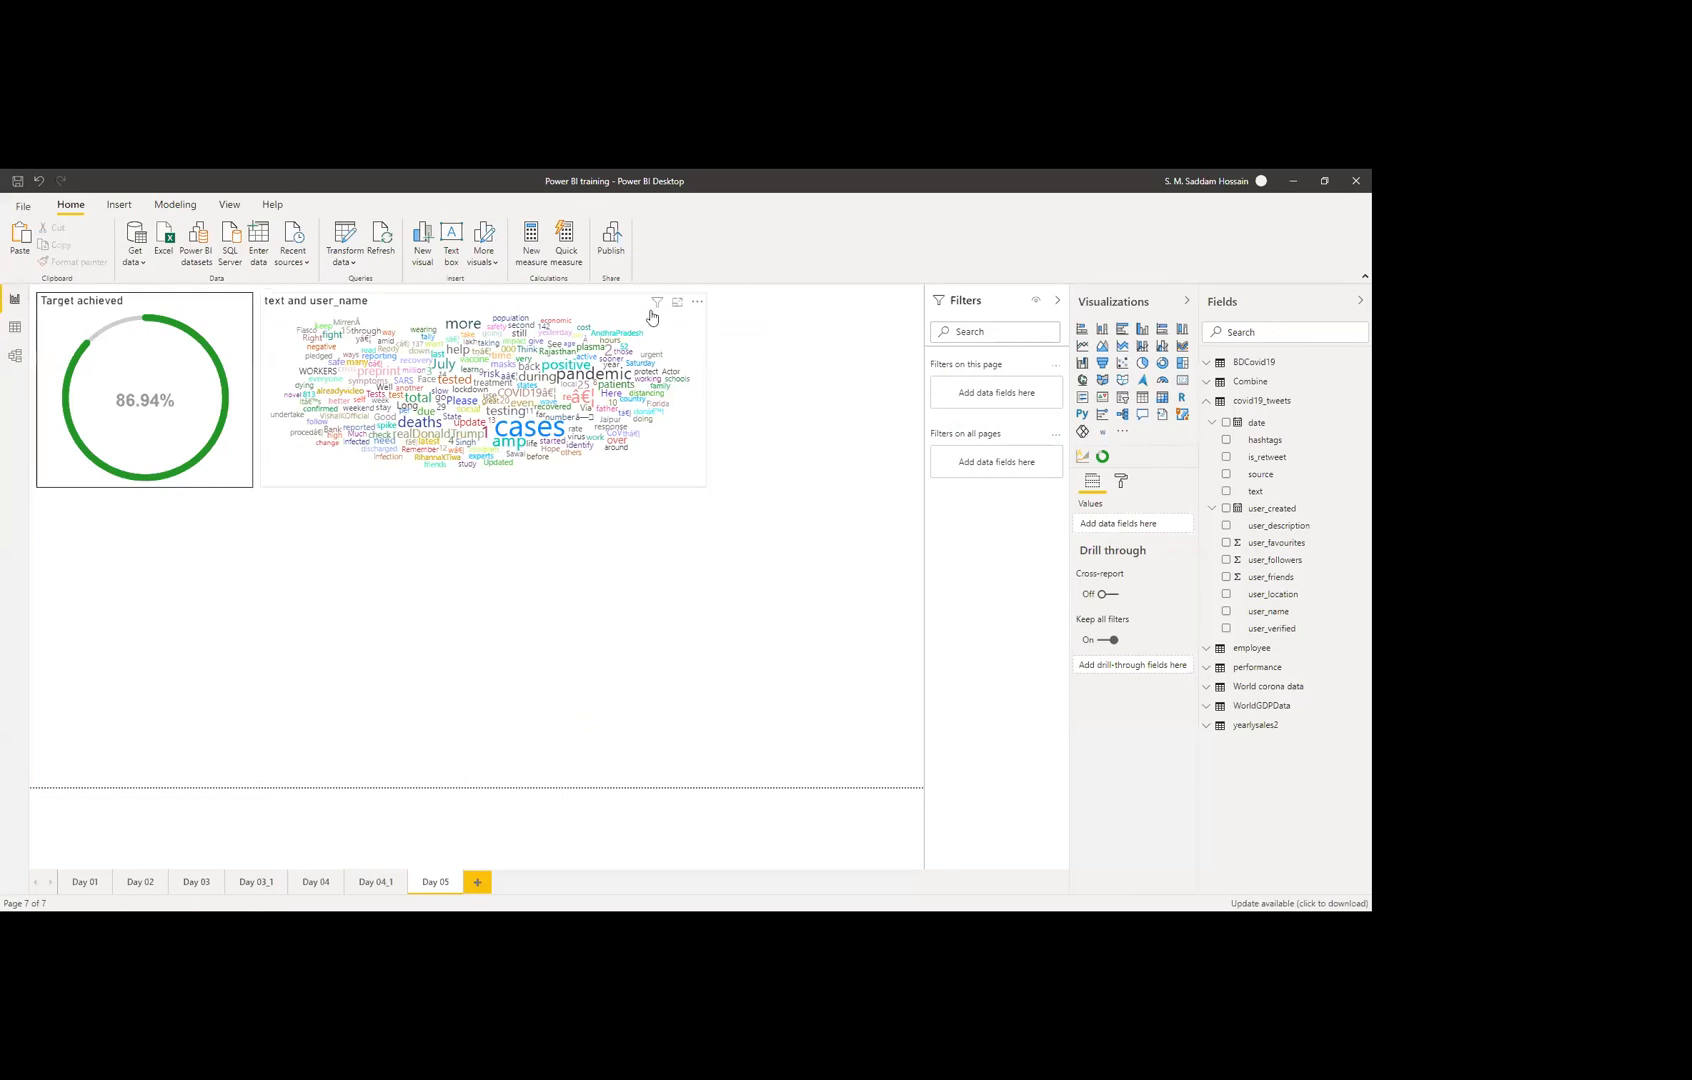
# Step: Select the word cloud and remove user_name from its Excludes well
pyautogui.click(620, 334)
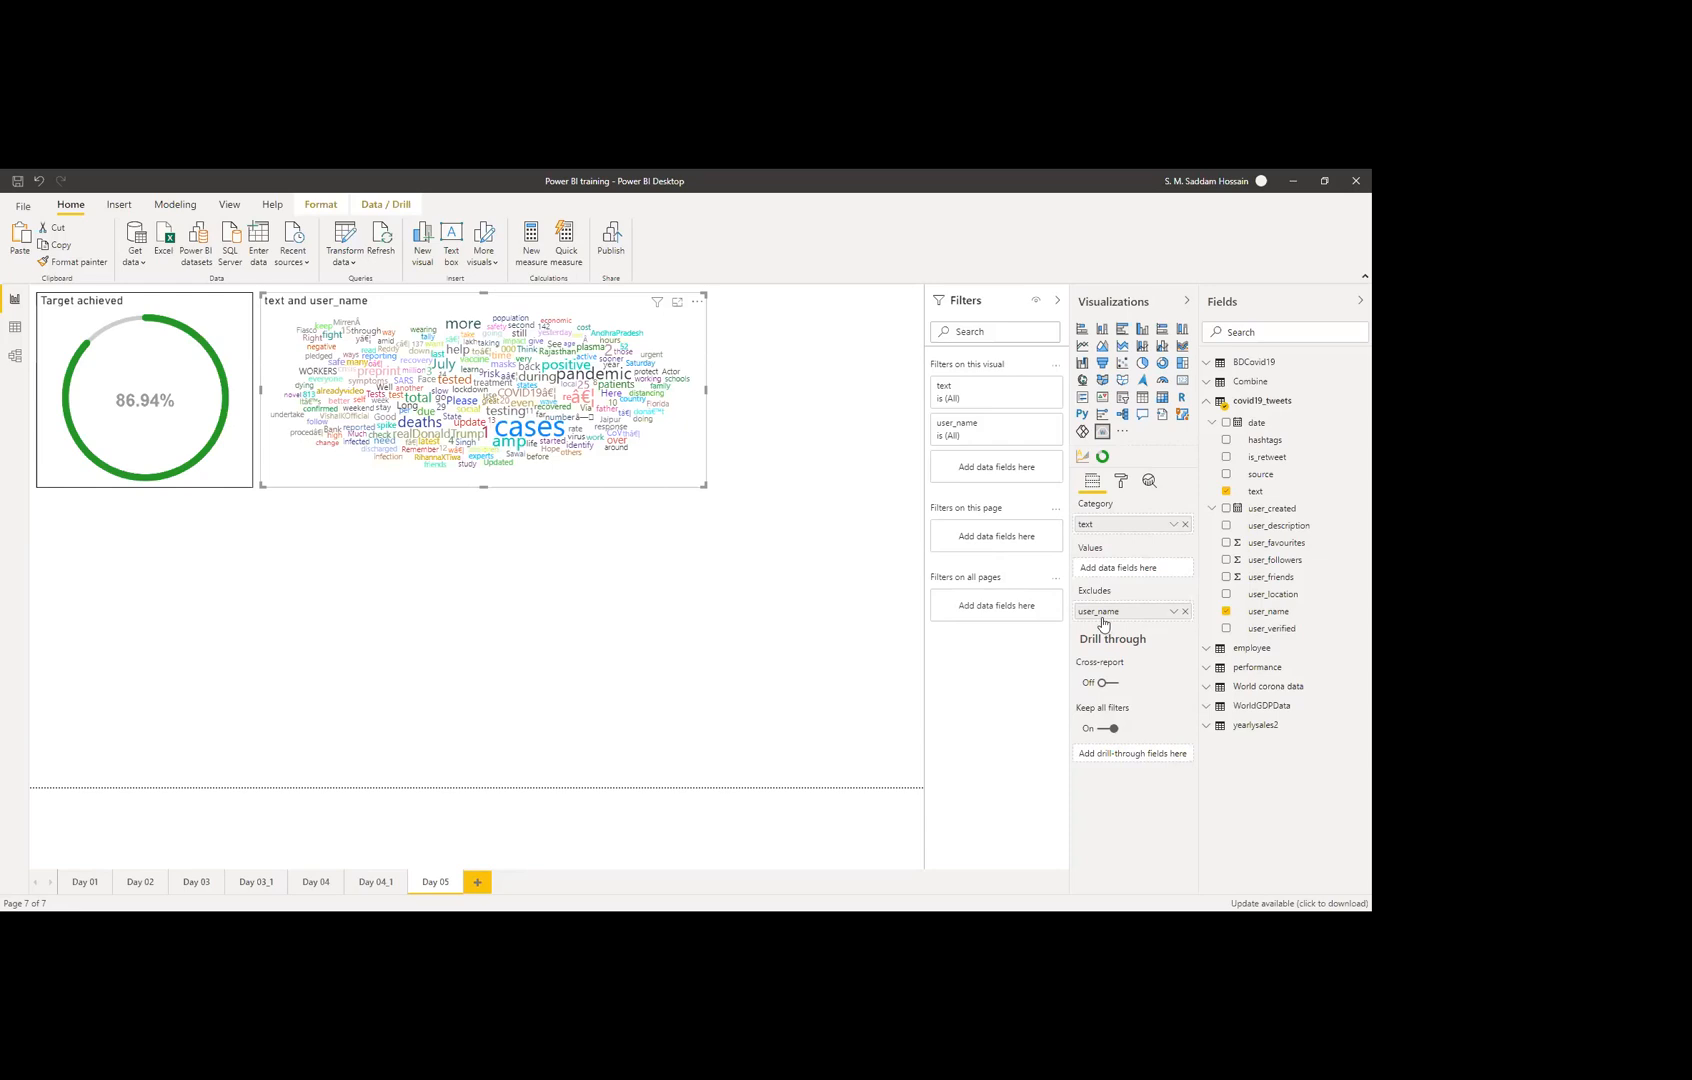
pyautogui.click(1185, 611)
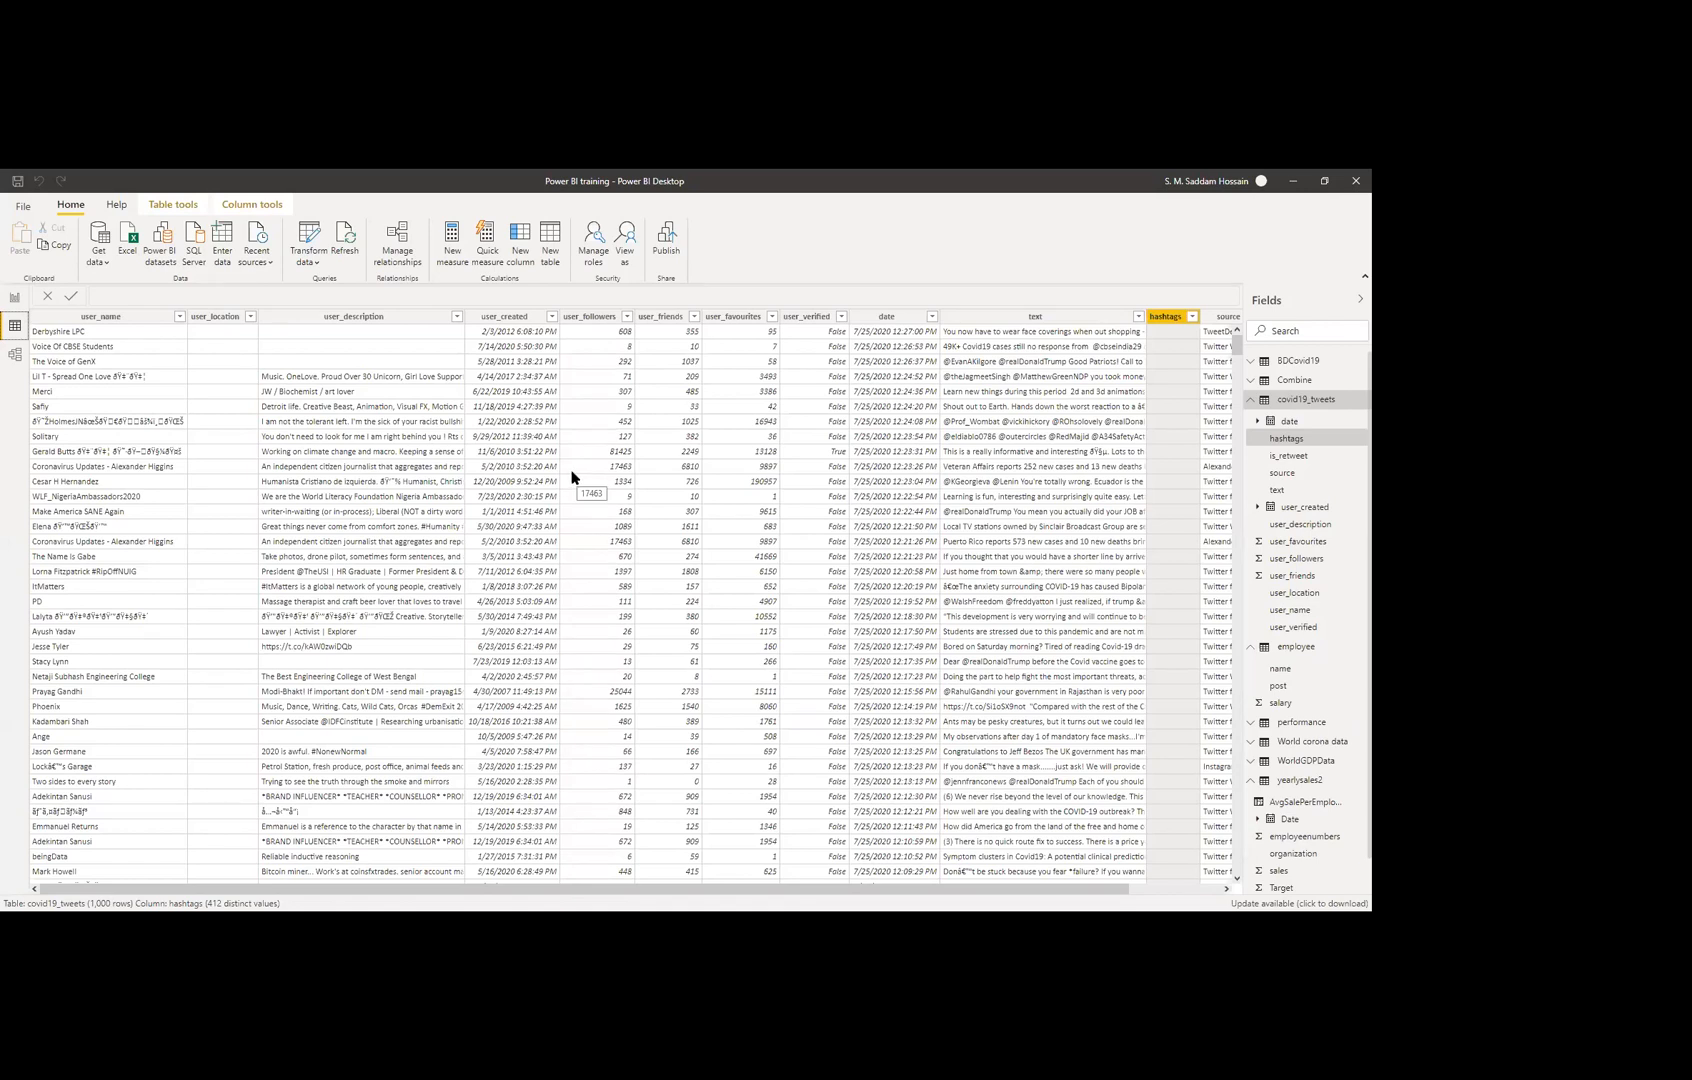
pyautogui.click(1035, 320)
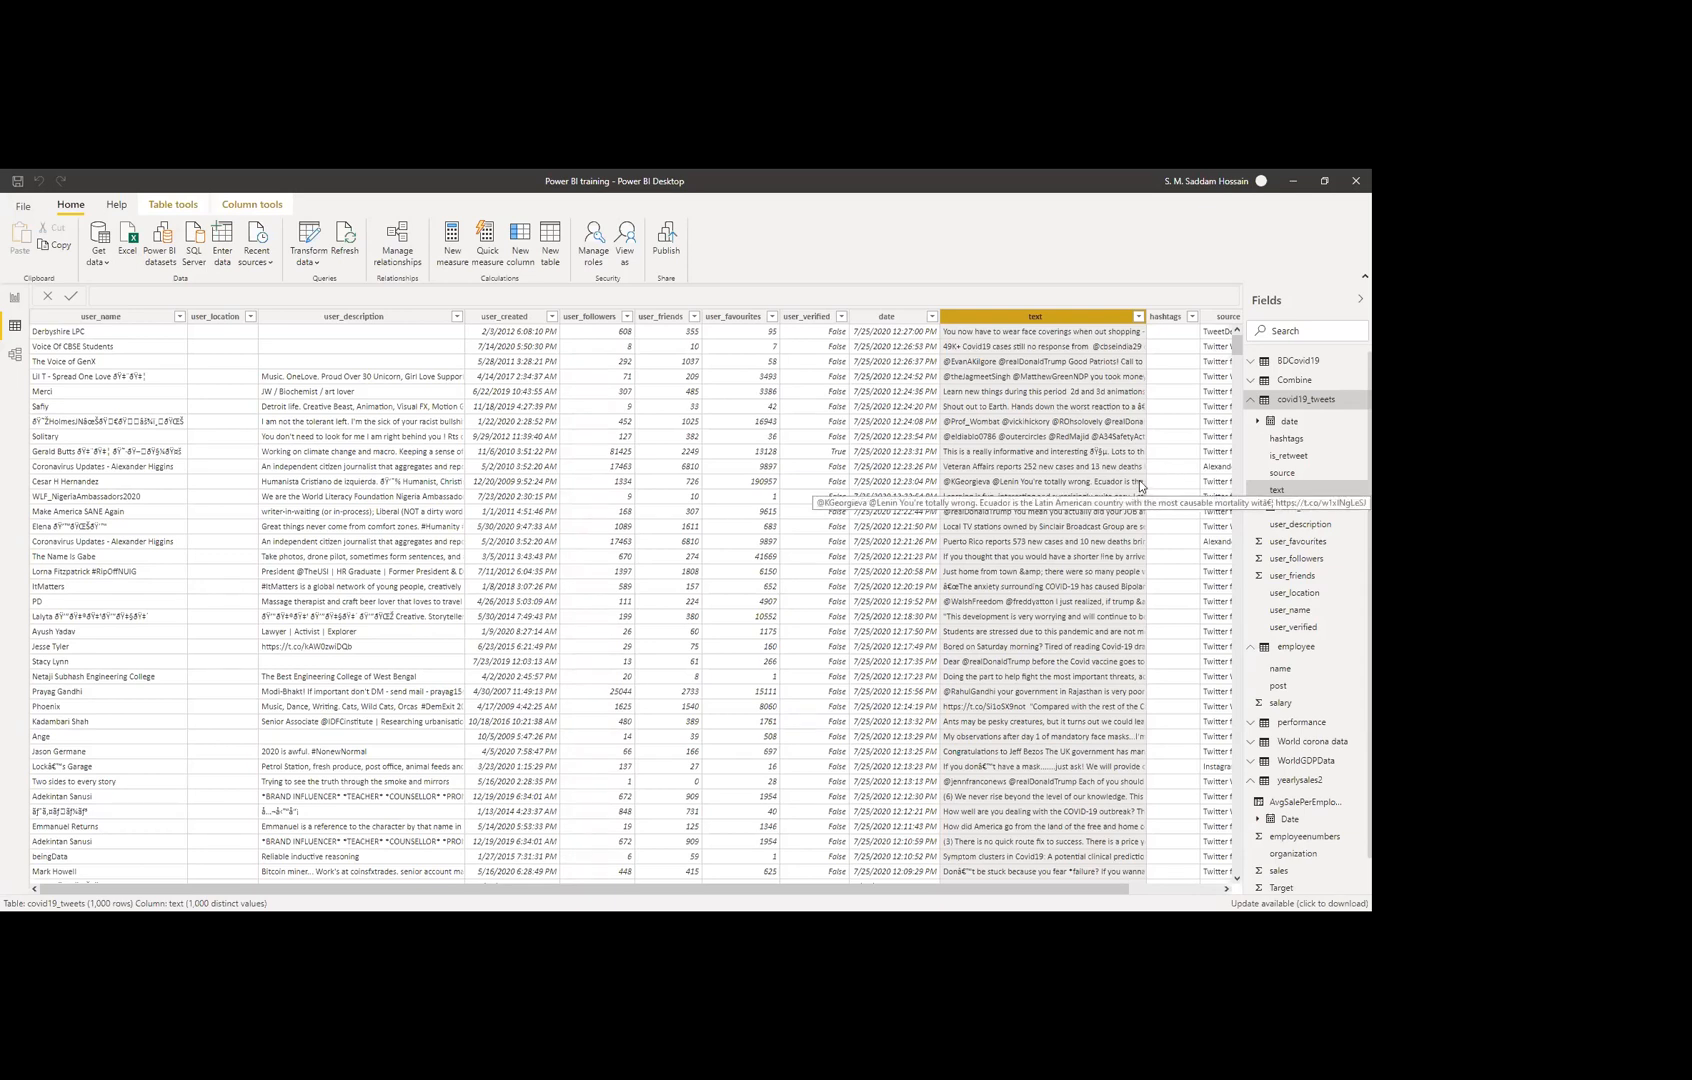
pyautogui.moveTo(1056, 891); pyautogui.dragTo(1276, 893)
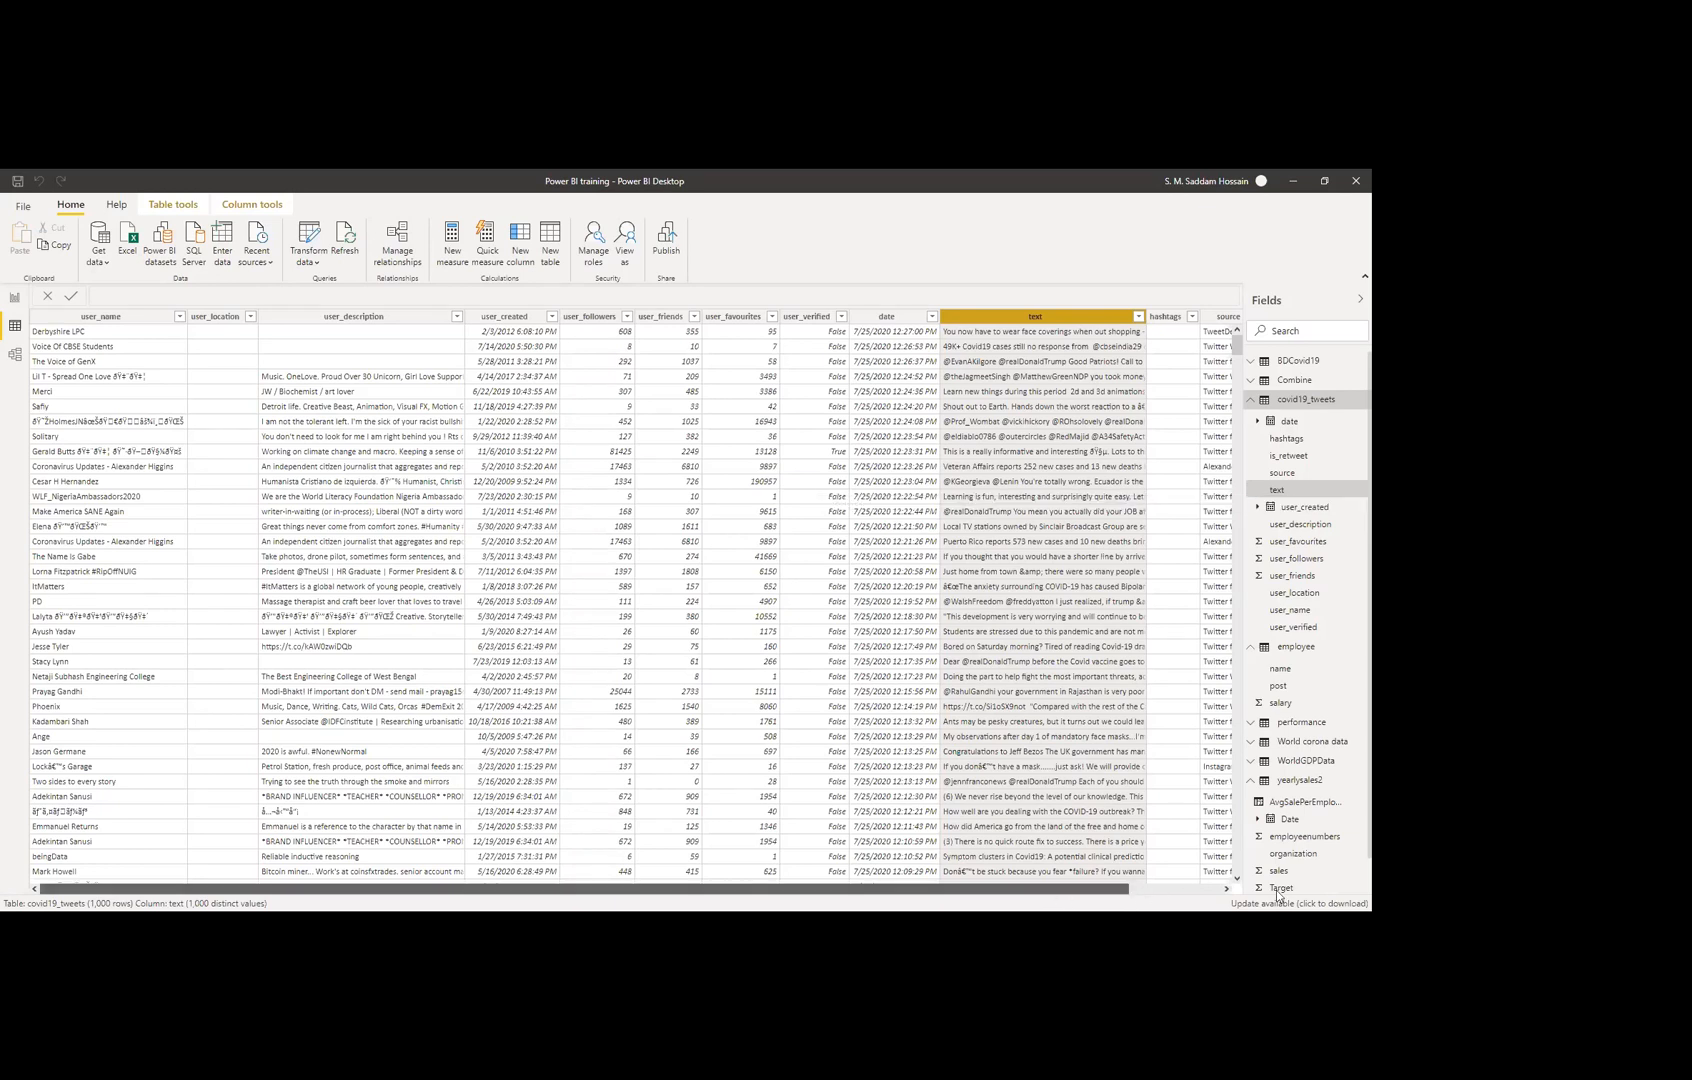
pyautogui.moveTo(1045, 316); pyautogui.dragTo(1114, 376)
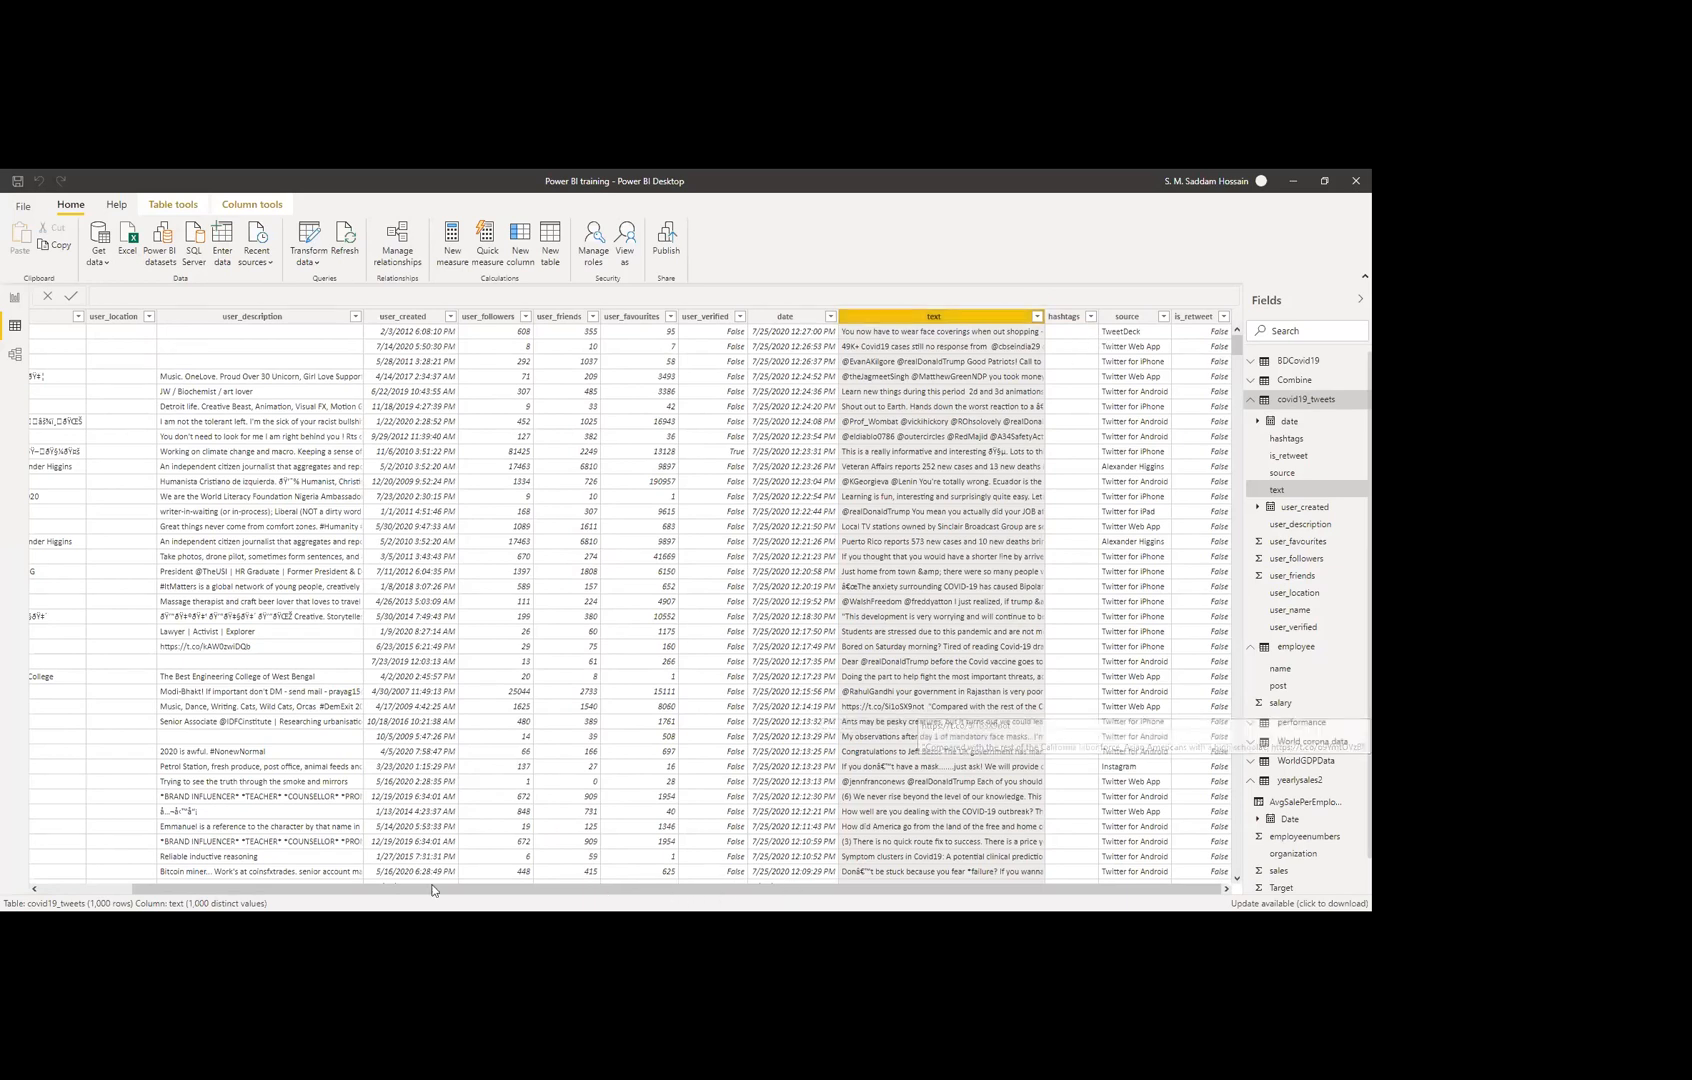
pyautogui.hscroll(-1, 87, 340)
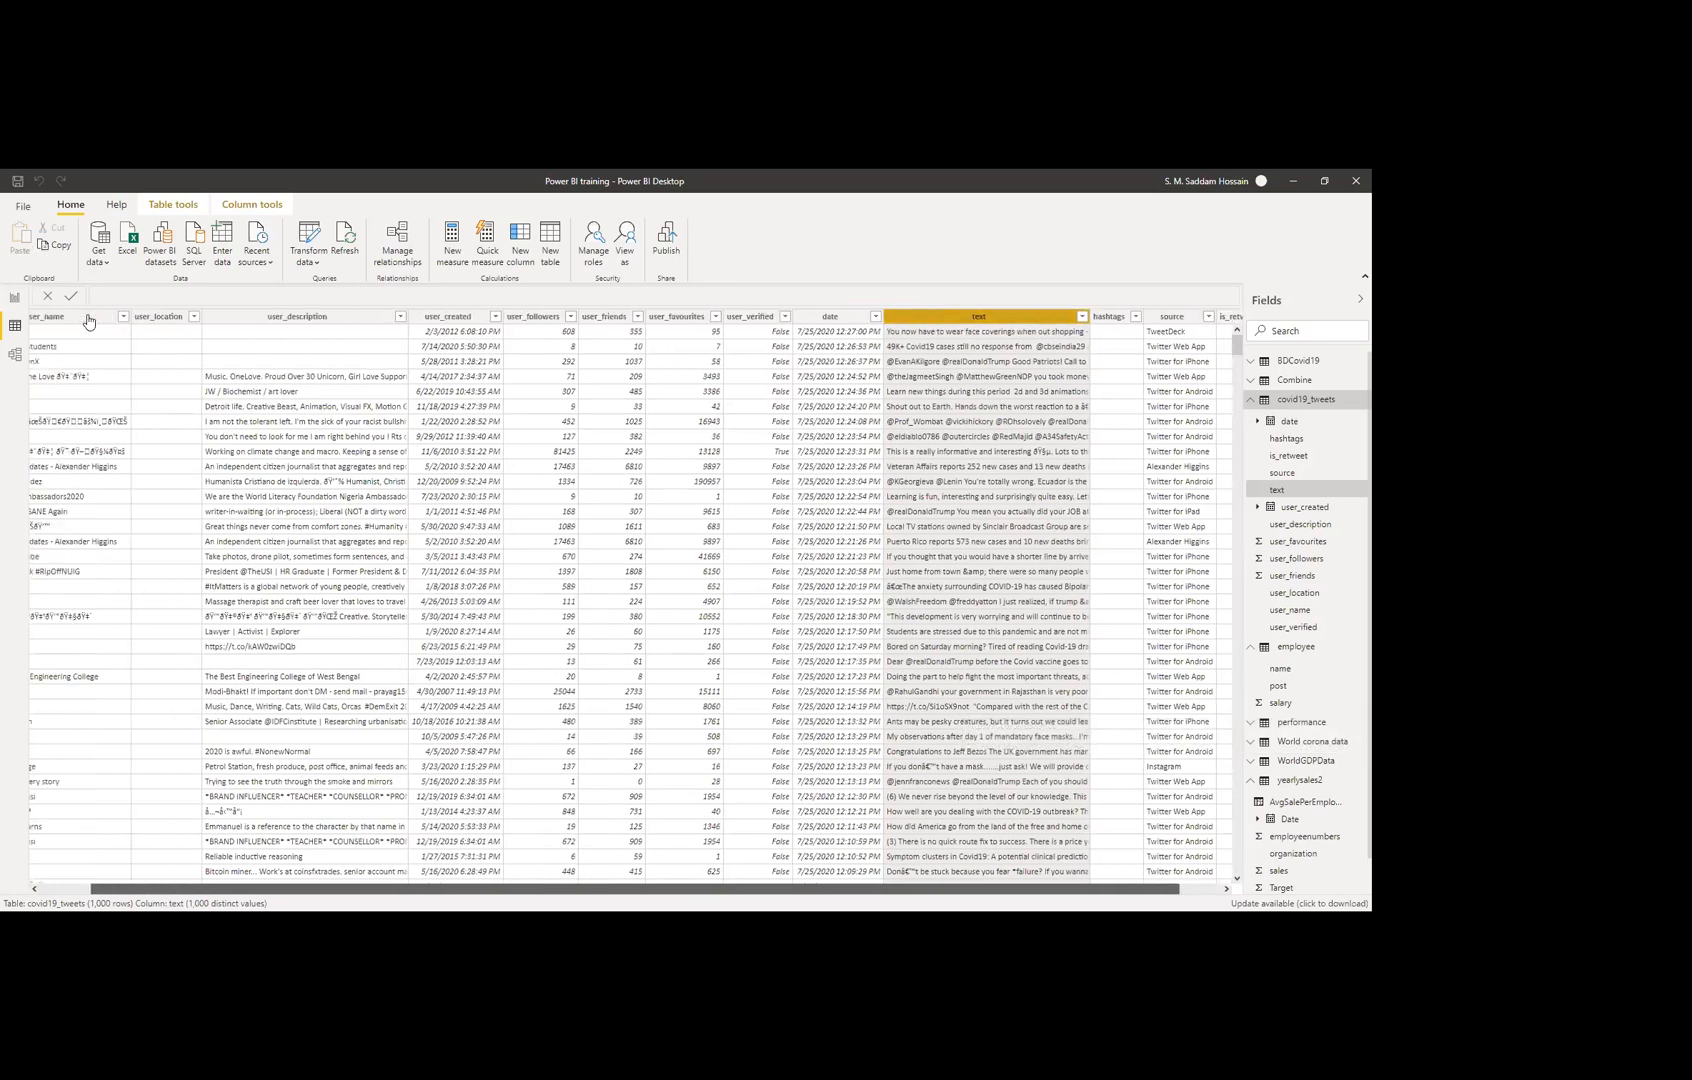
pyautogui.hscroll(-1, 87, 322)
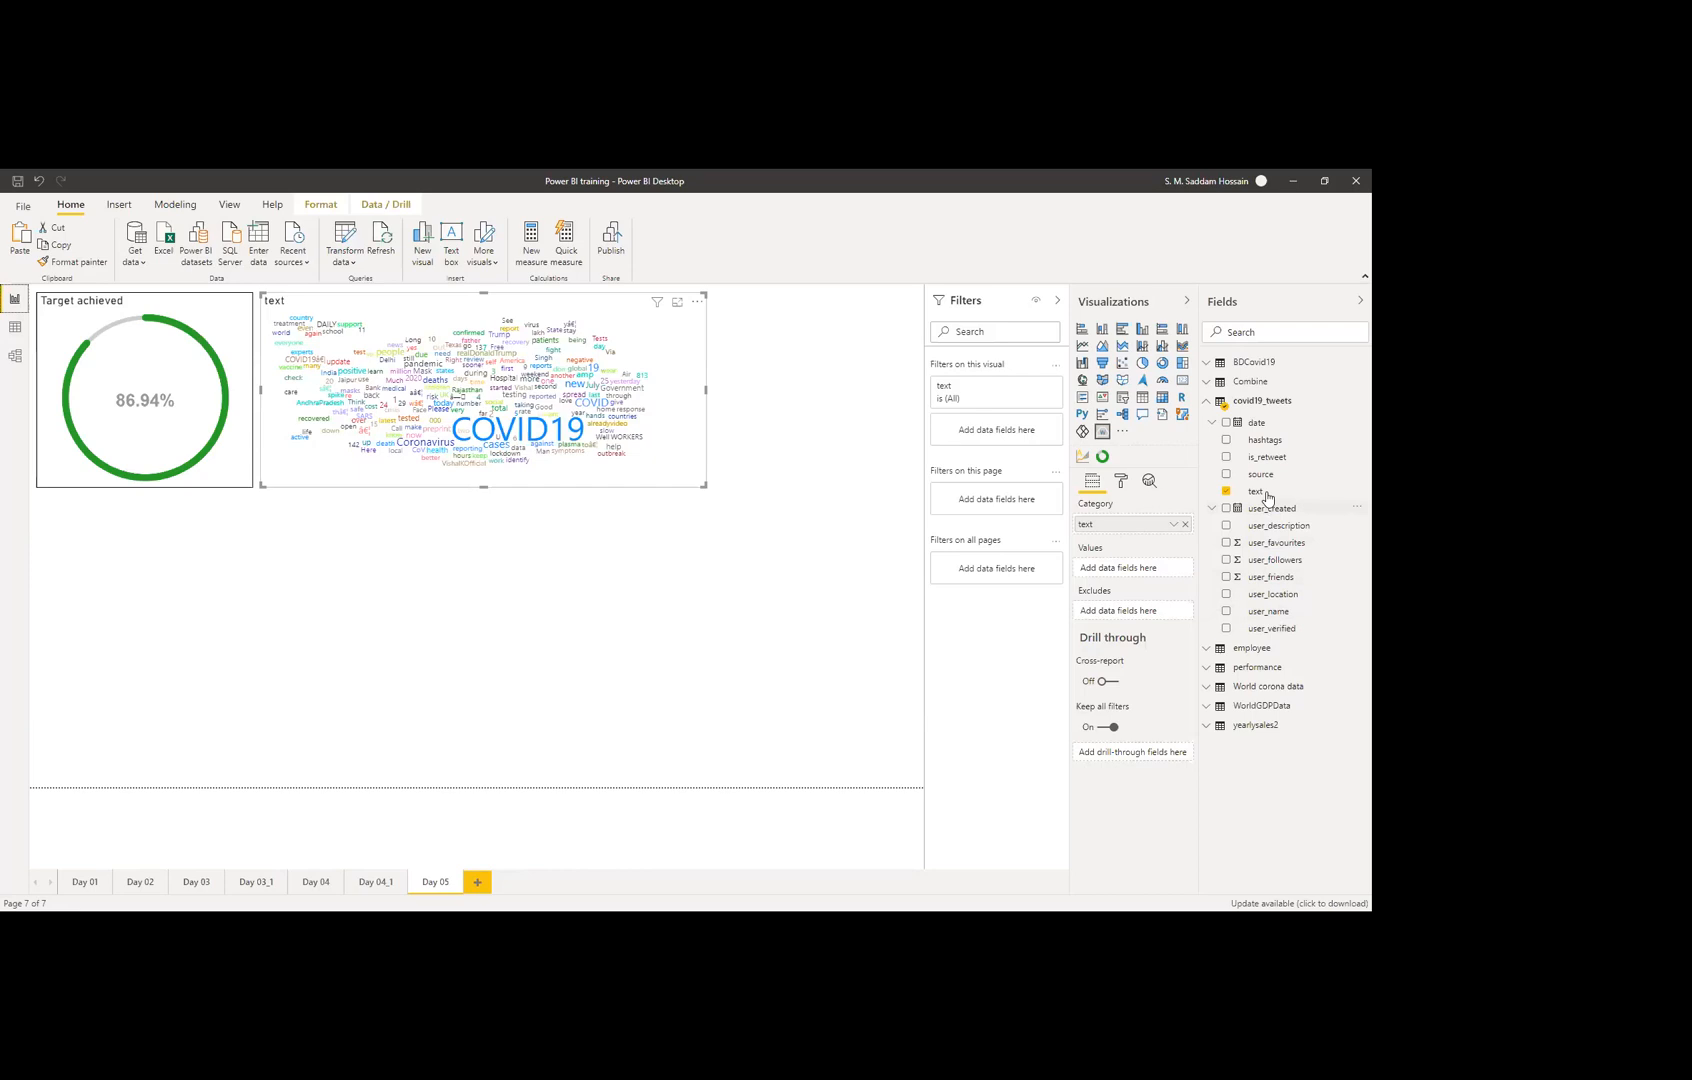
# Step: Drag user_name into the word cloud's Excludes well, then deselect the visual
pyautogui.moveTo(1285, 614); pyautogui.dragTo(1140, 615)
pyautogui.moveTo(1140, 614); pyautogui.dragTo(1140, 614)
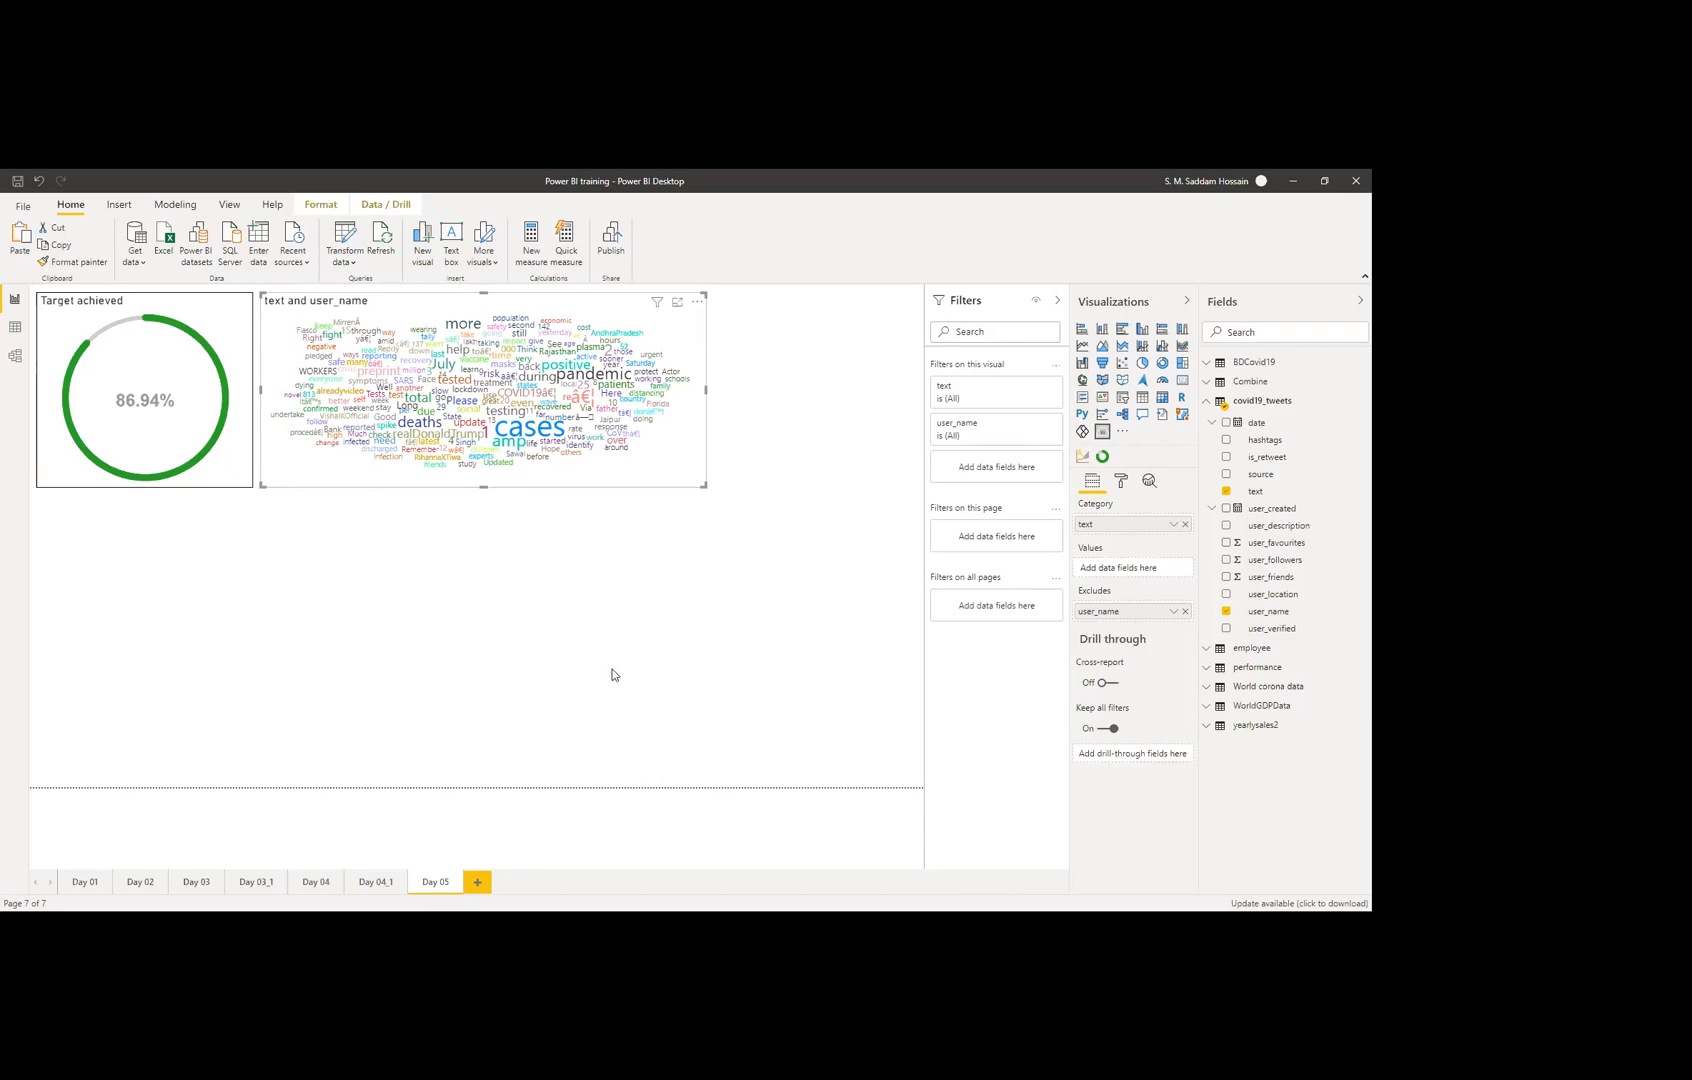
pyautogui.click(859, 543)
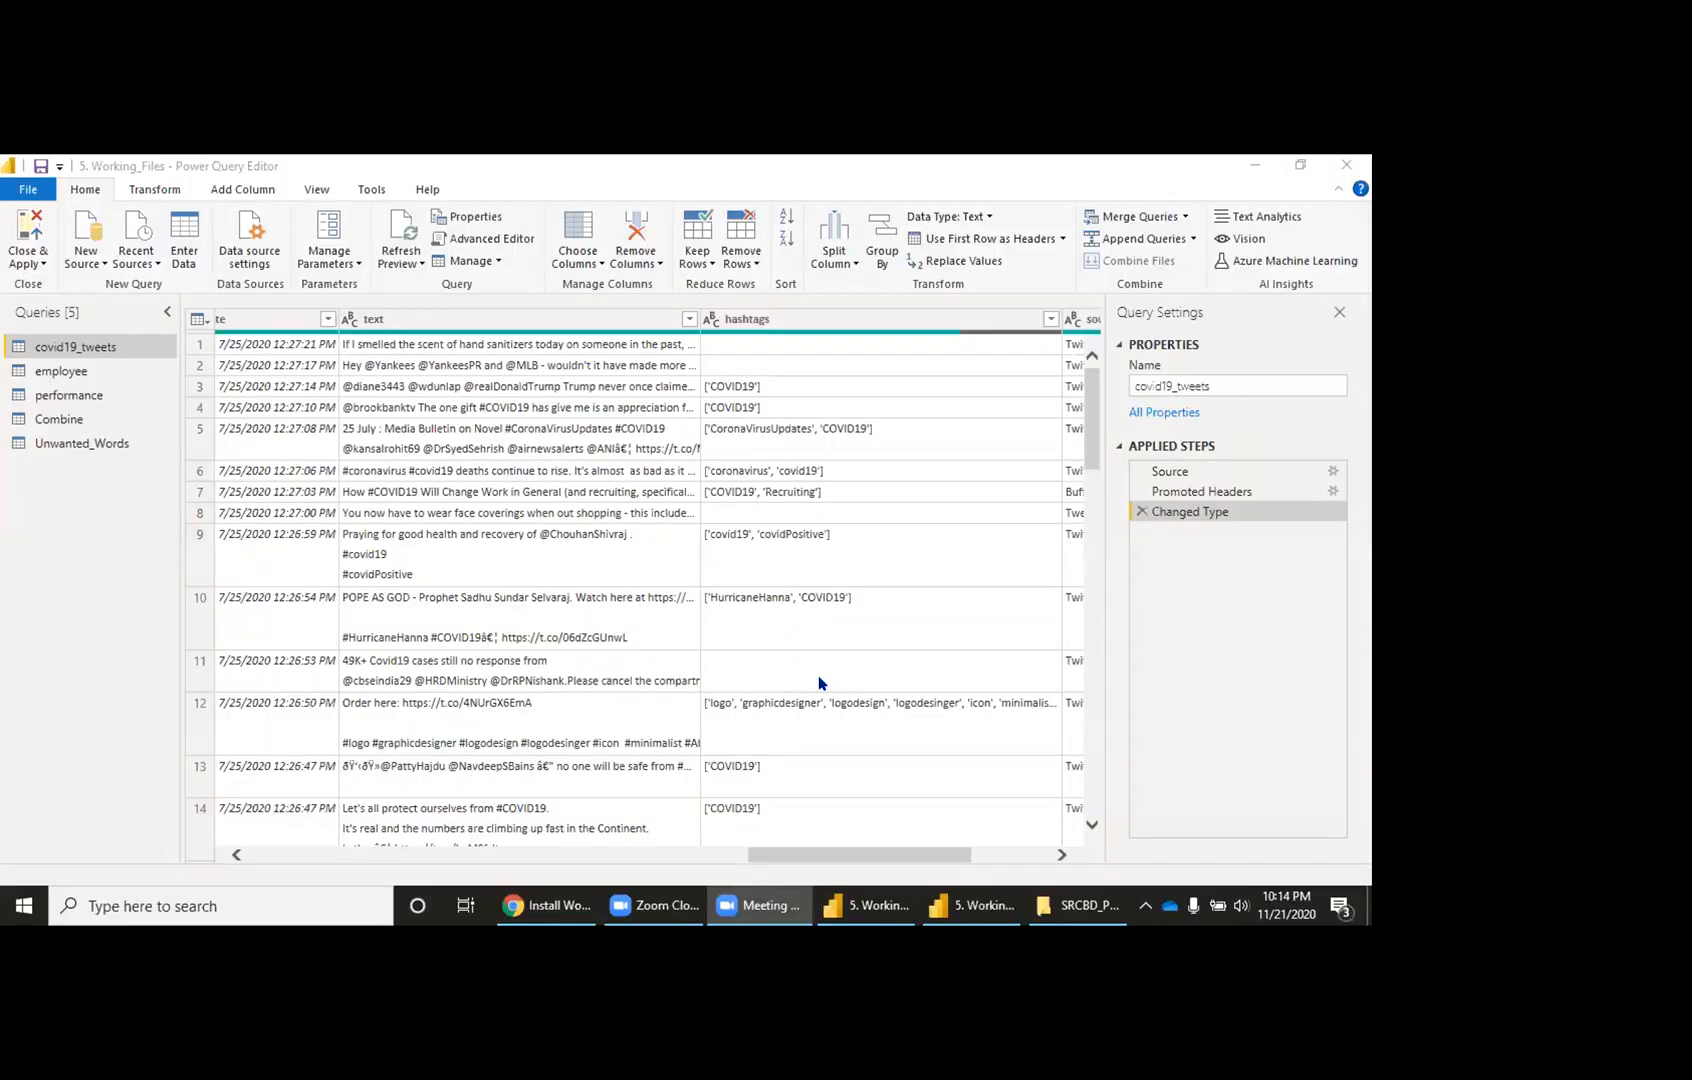
# Step: In Power Query Editor, view the Unwanted_Words query's listed words
pyautogui.click(1012, 906)
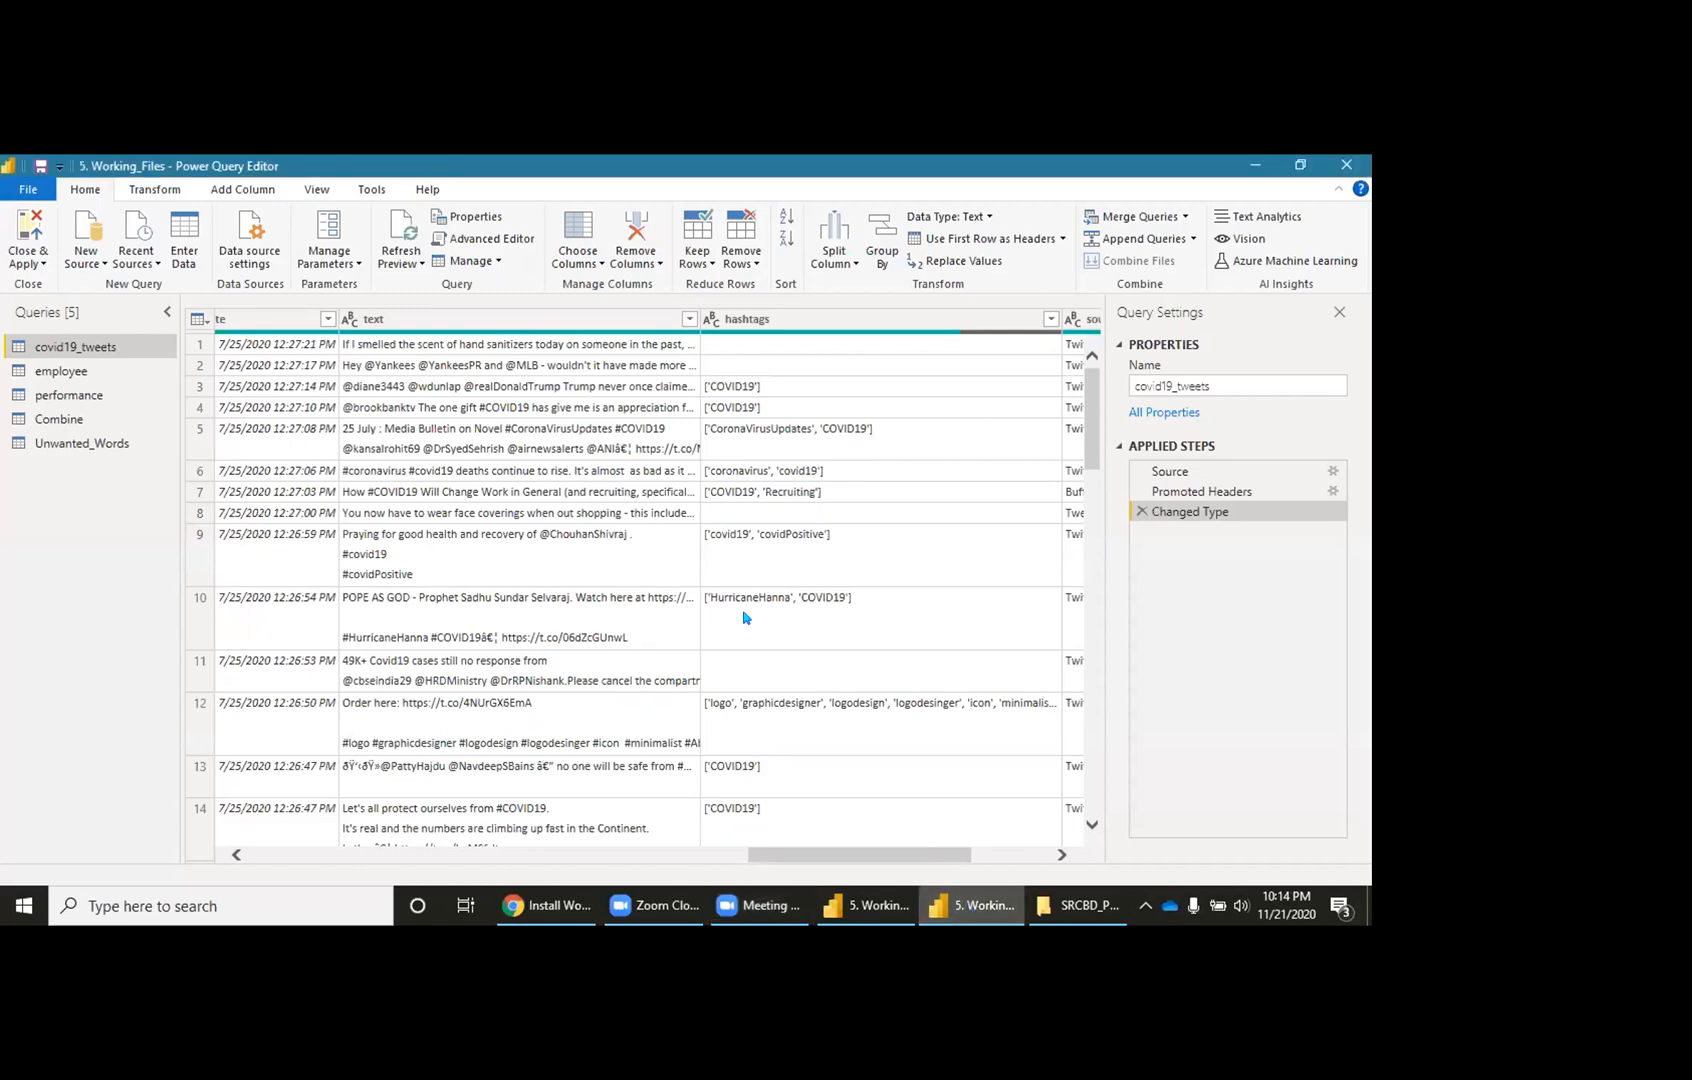
pyautogui.hscroll(5, 568, 465)
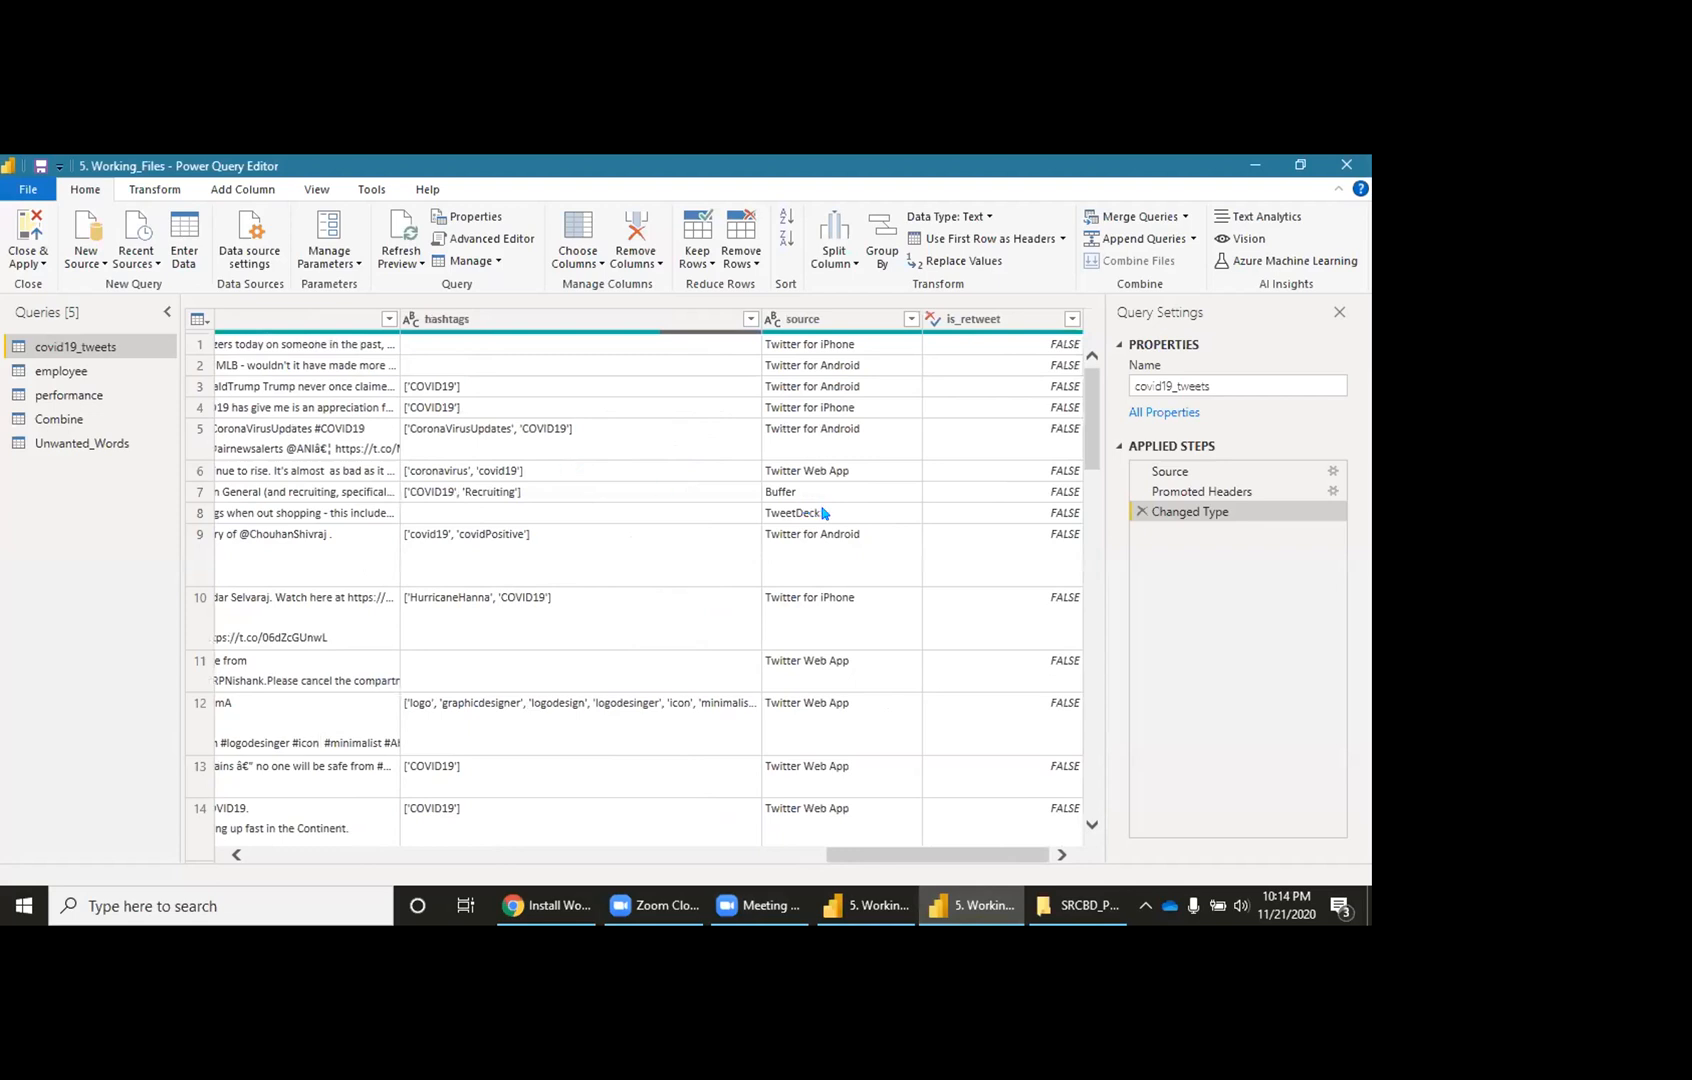
pyautogui.click(91, 442)
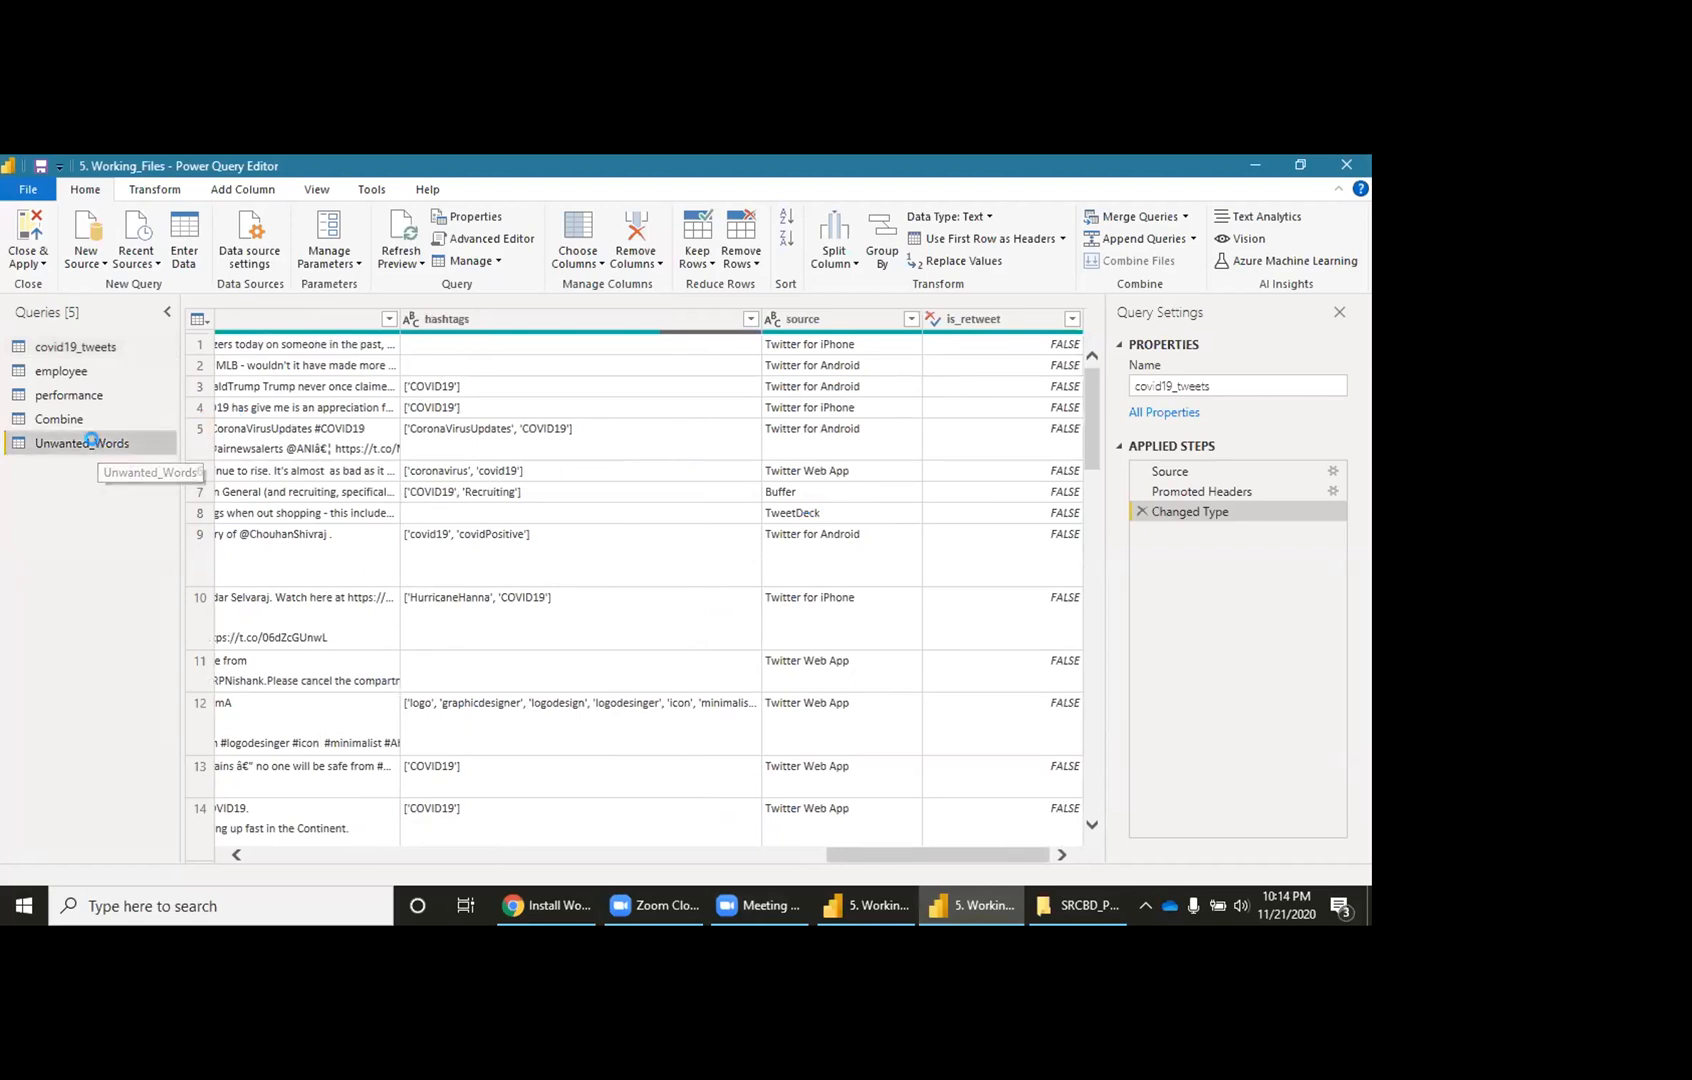
pyautogui.doubleClick(91, 442)
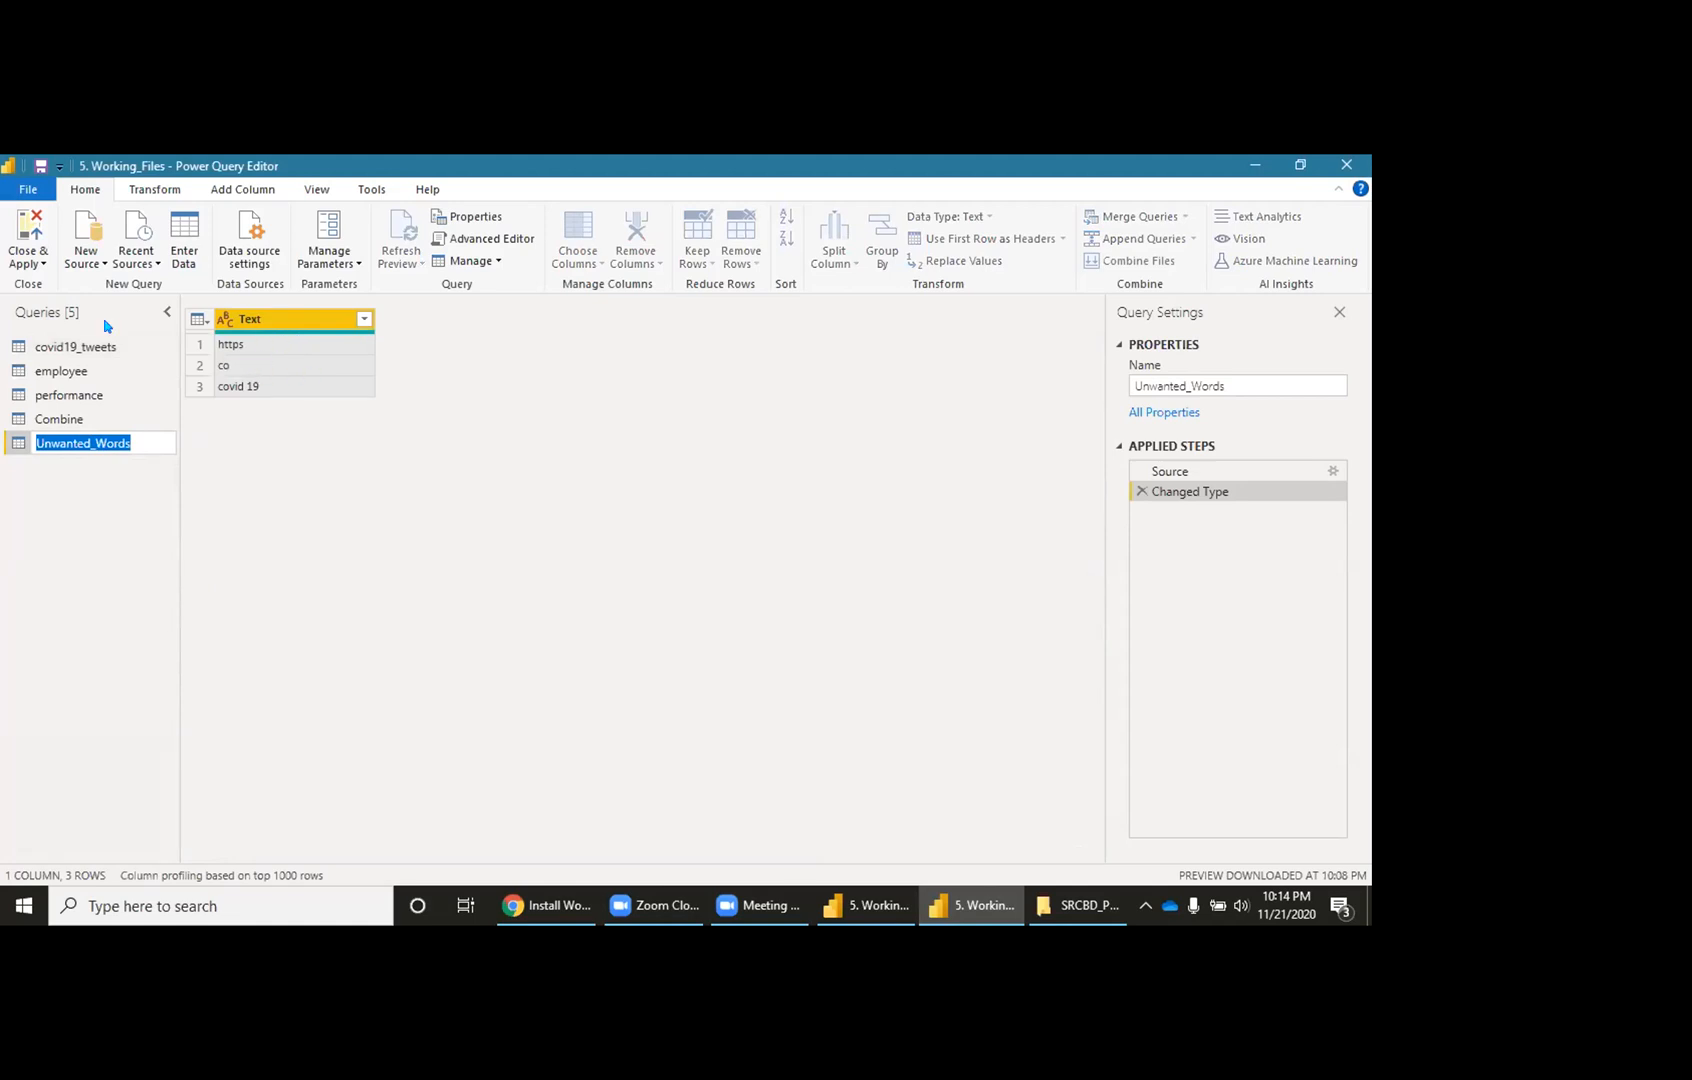
# Step: Go back to the covid19_tweets query and select its text column
pyautogui.click(79, 342)
pyautogui.doubleClick(77, 344)
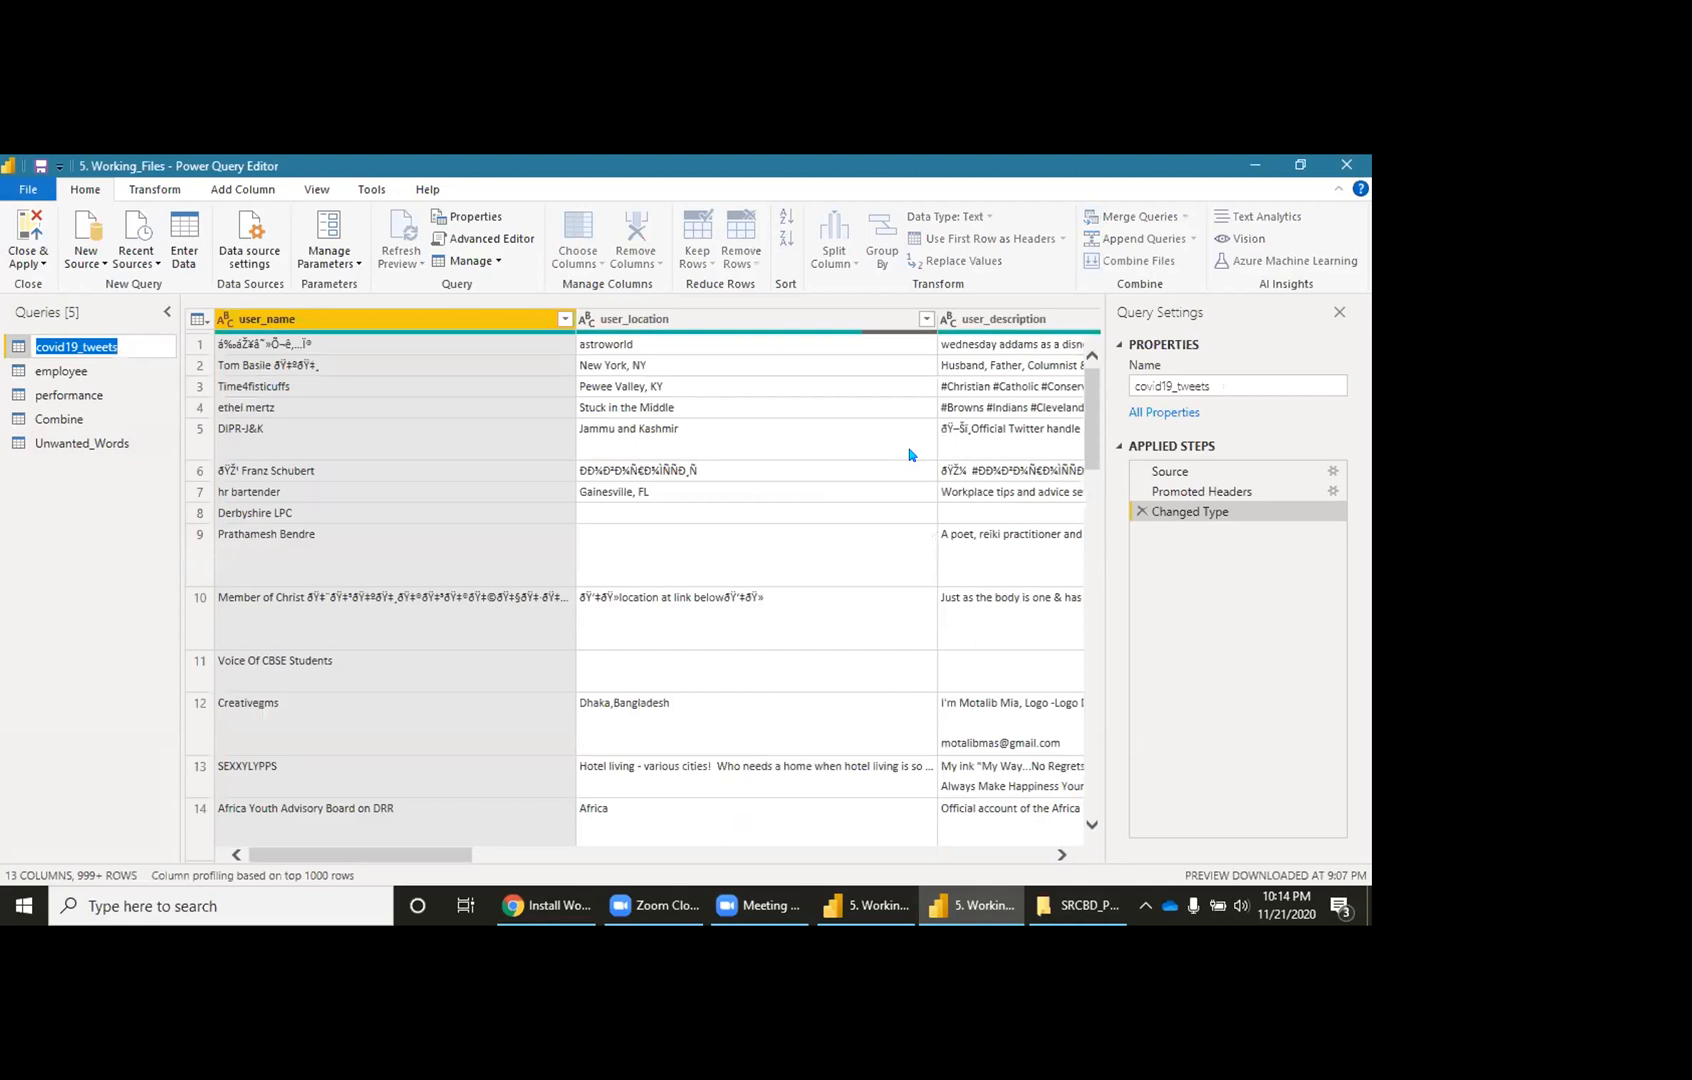
pyautogui.click(757, 518)
pyautogui.hscroll(15, 757, 518)
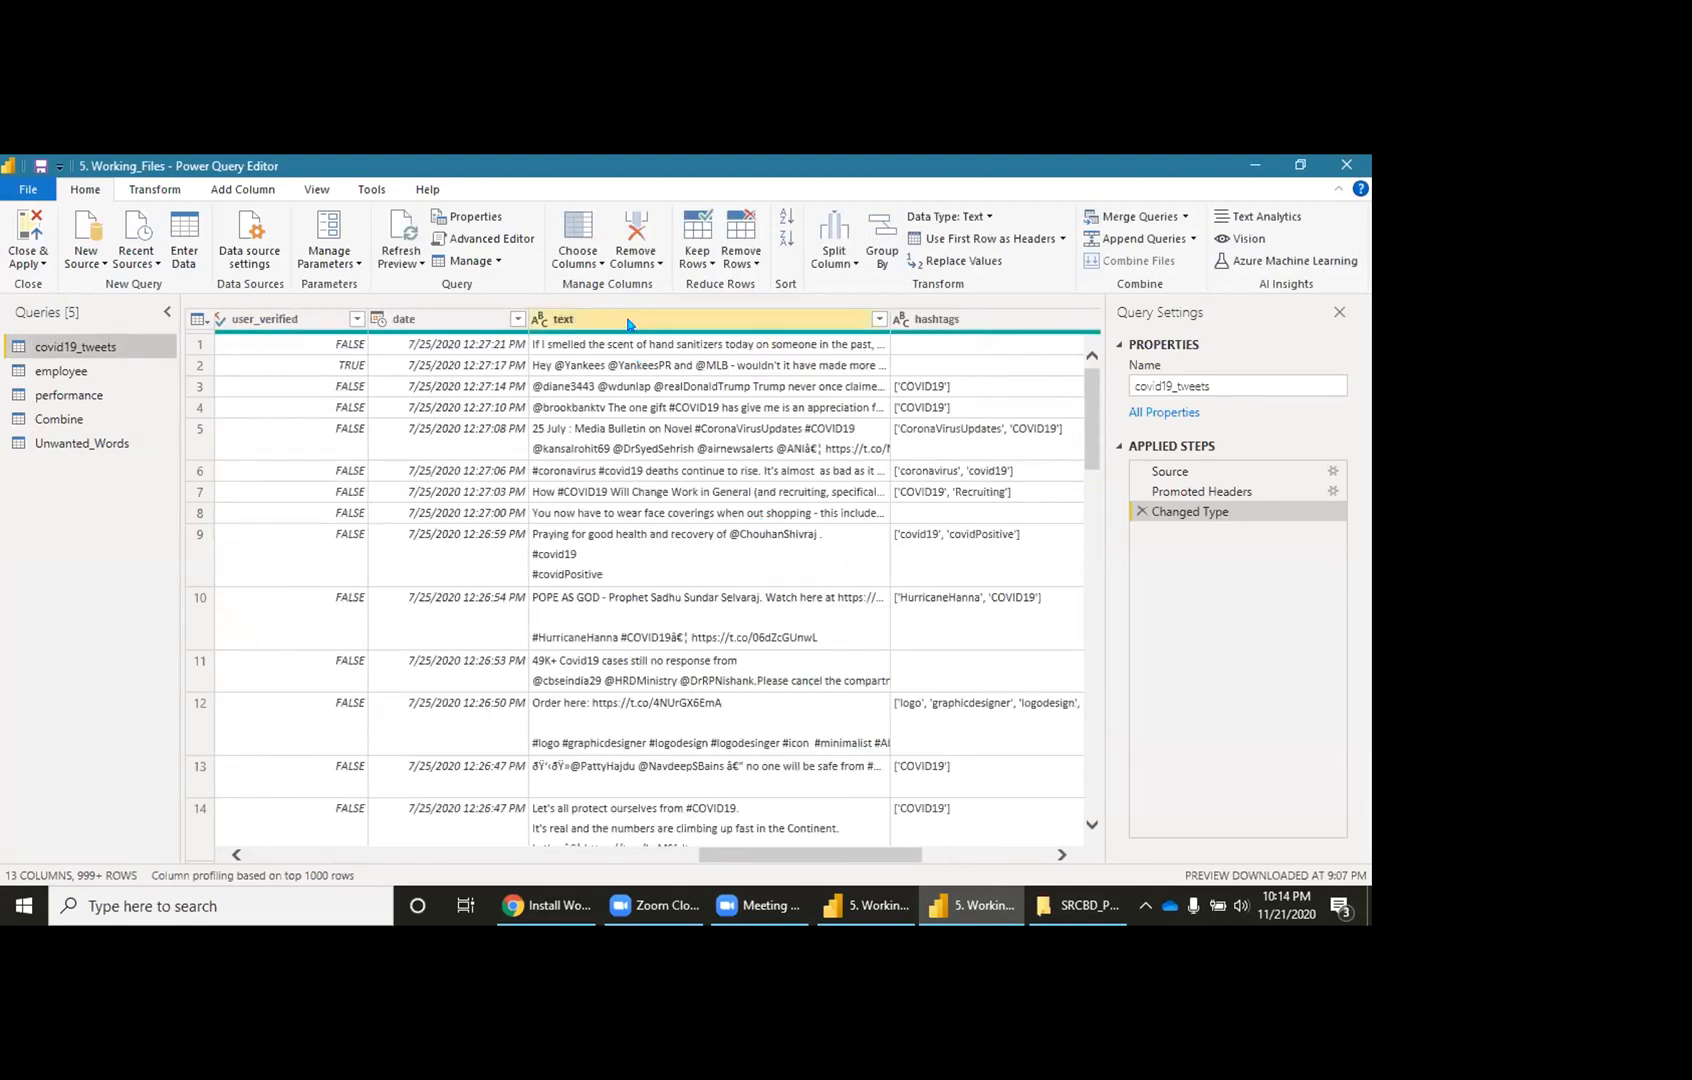
pyautogui.click(622, 322)
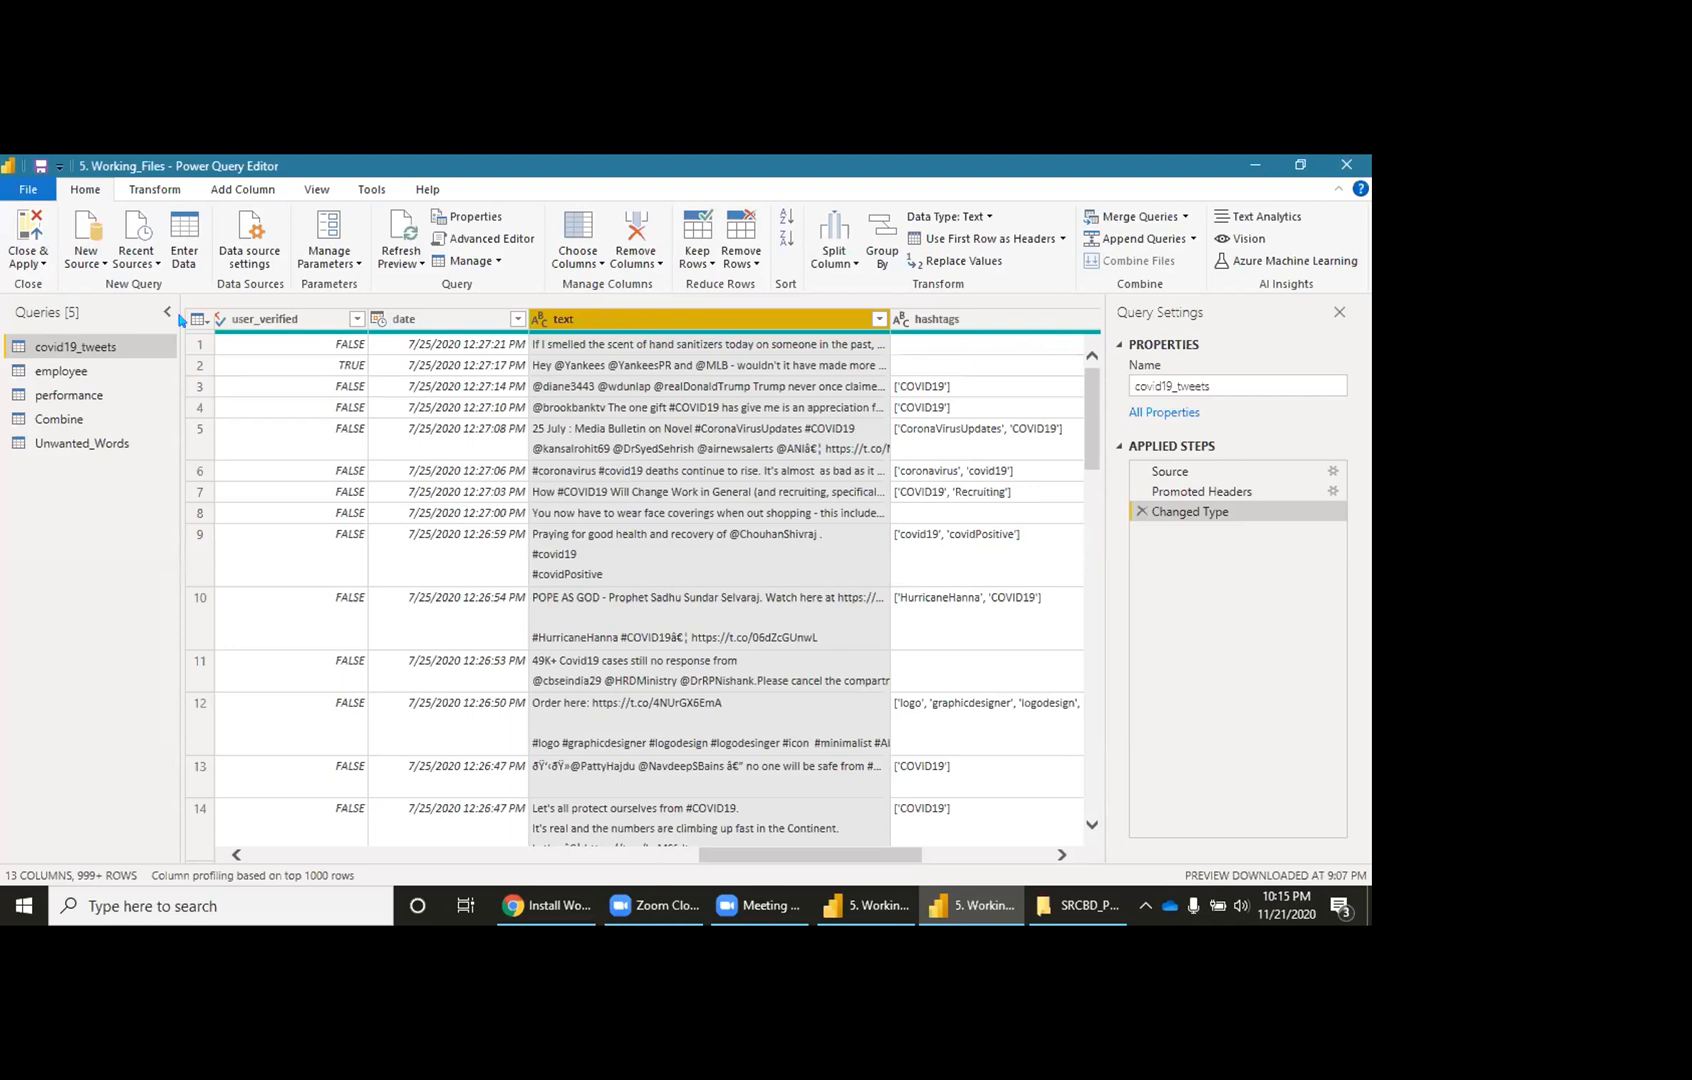
pyautogui.click(34, 262)
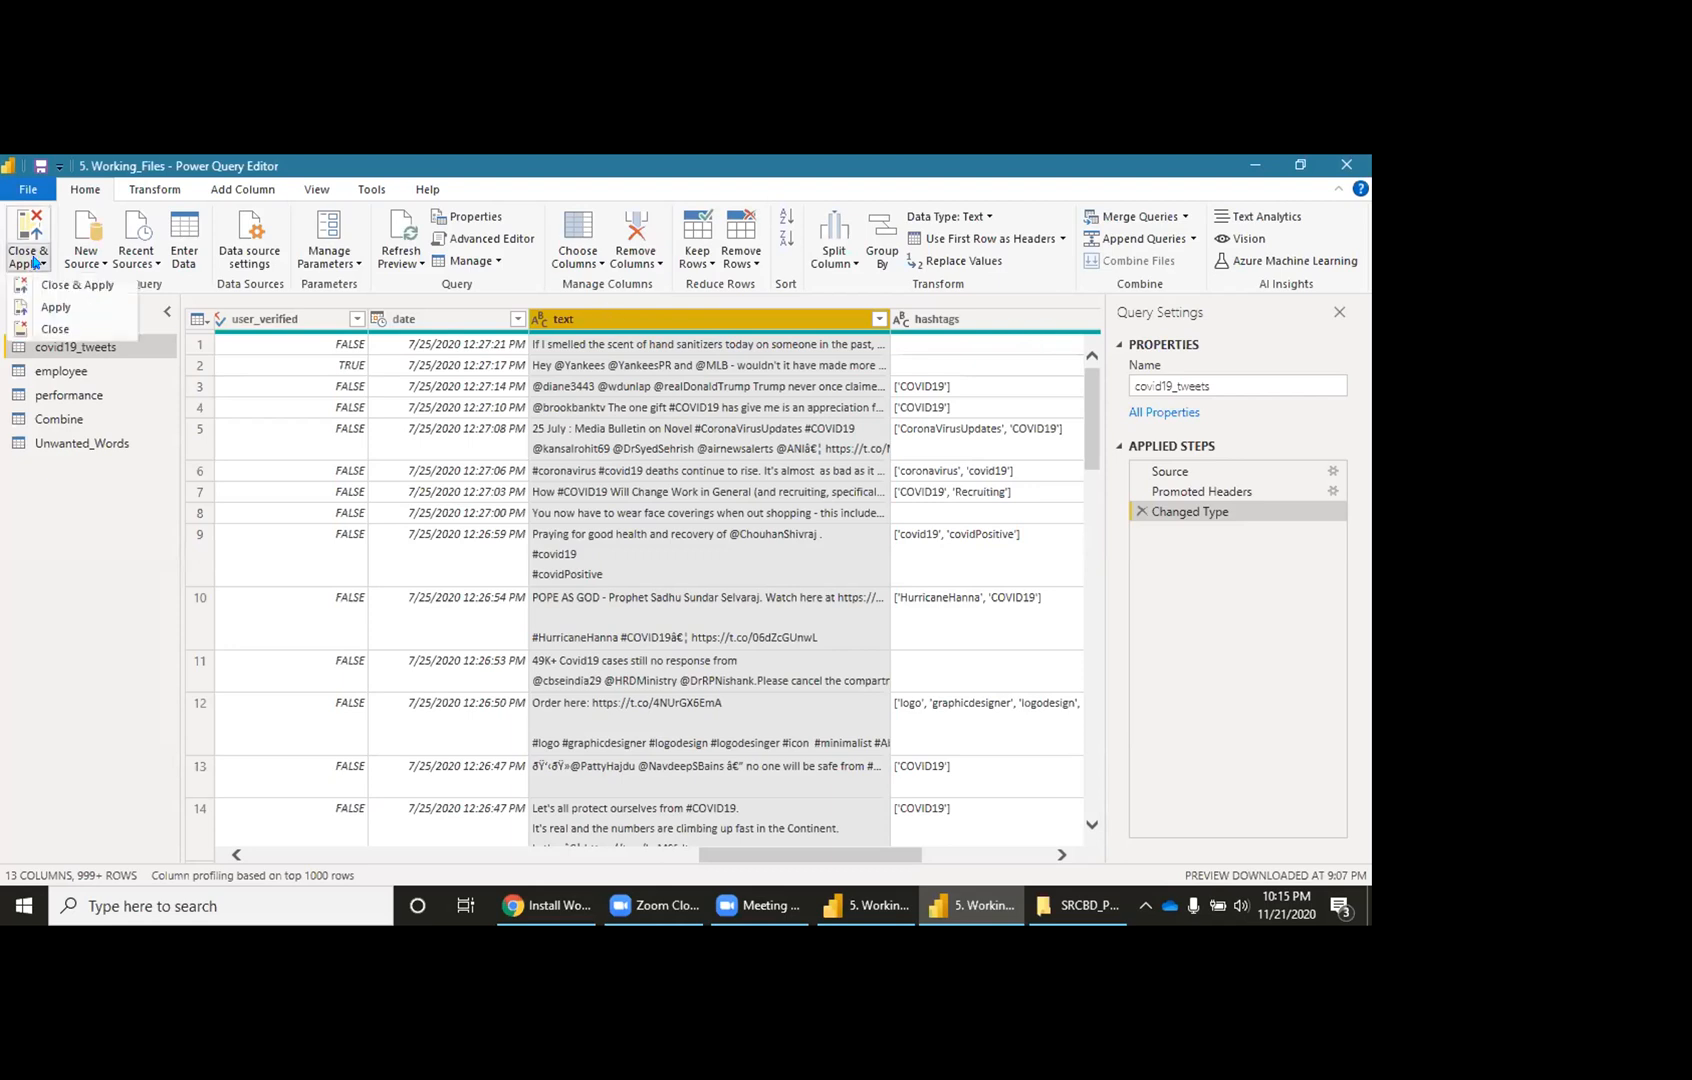
# Step: Close Power Query Editor without applying and switch to the Model view
pyautogui.click(54, 328)
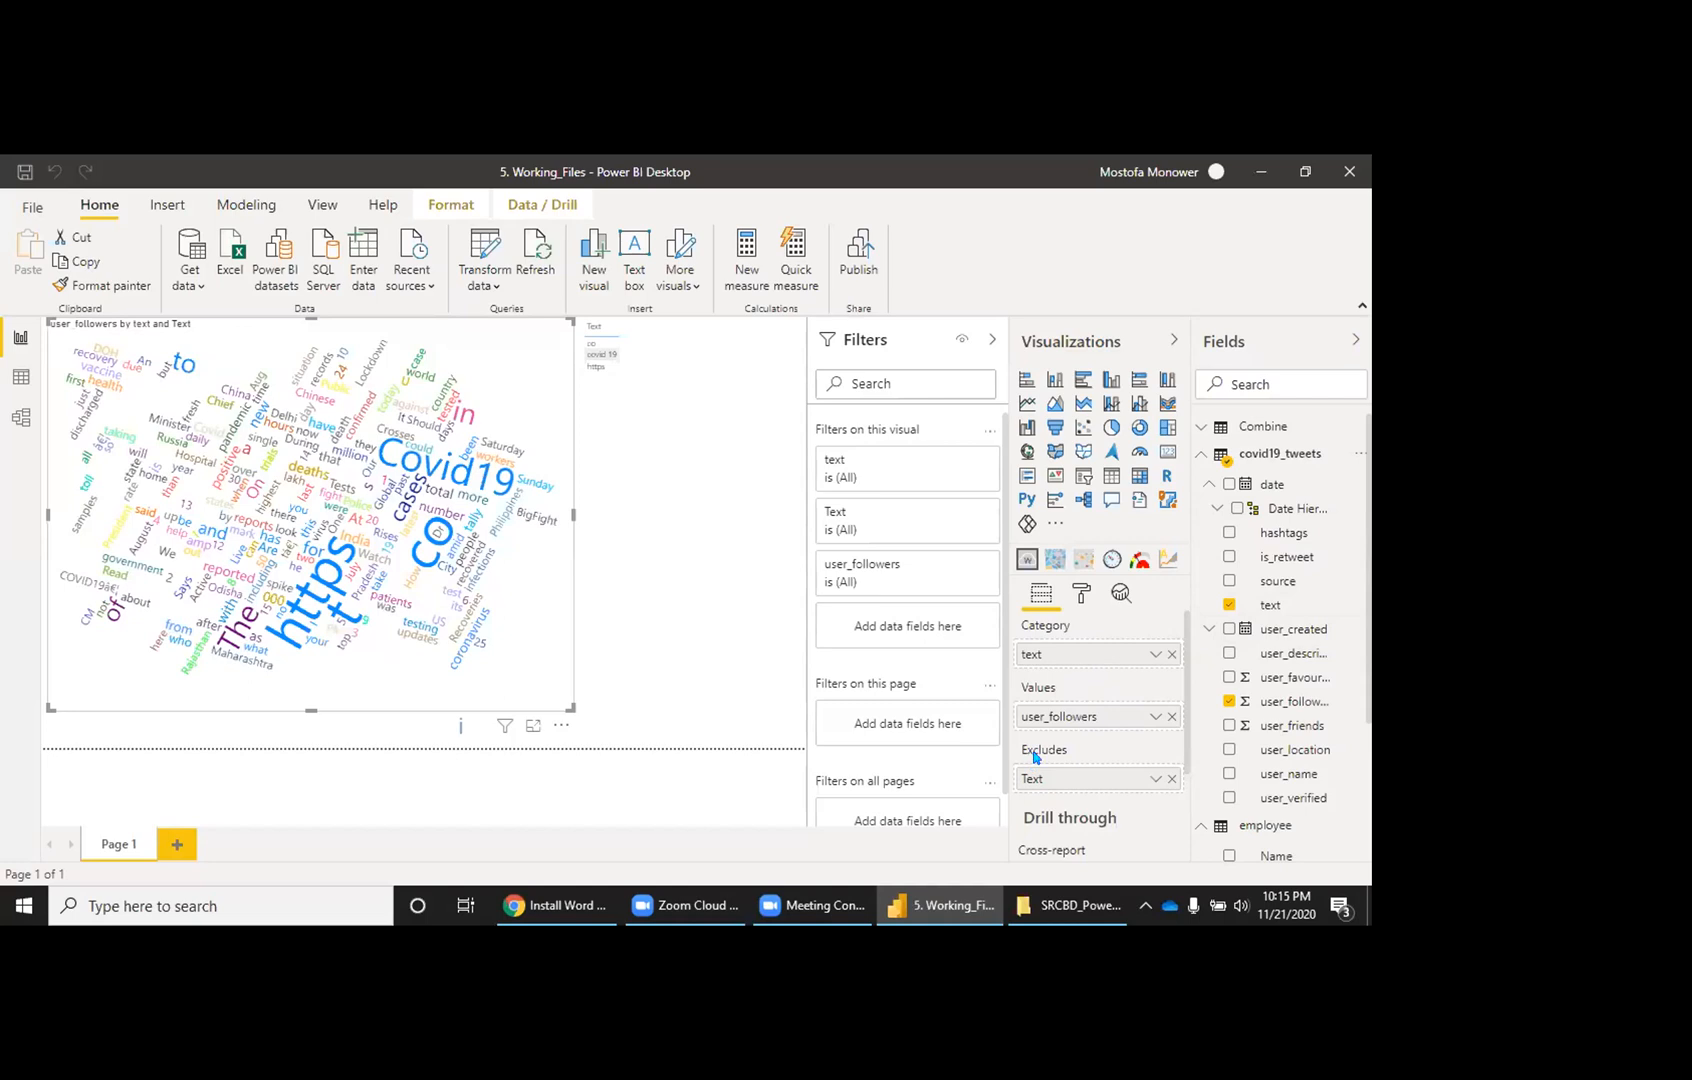
pyautogui.scroll(-3, 1250, 820)
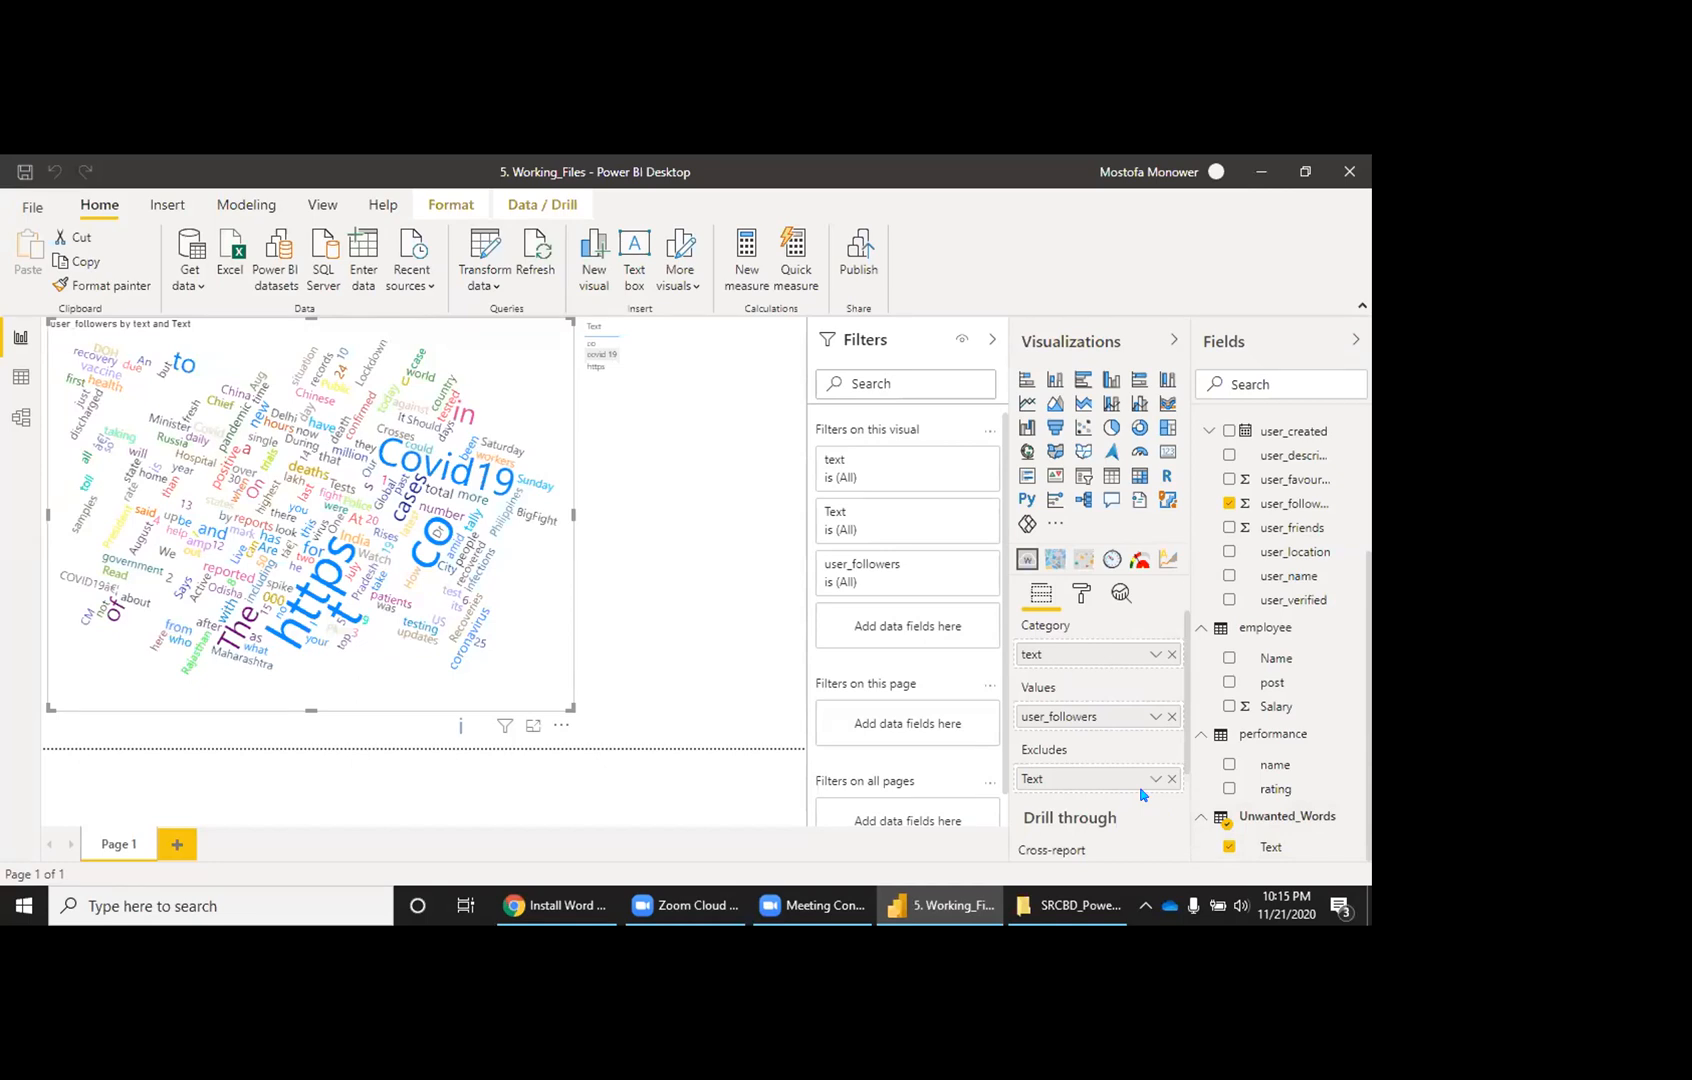
pyautogui.click(21, 417)
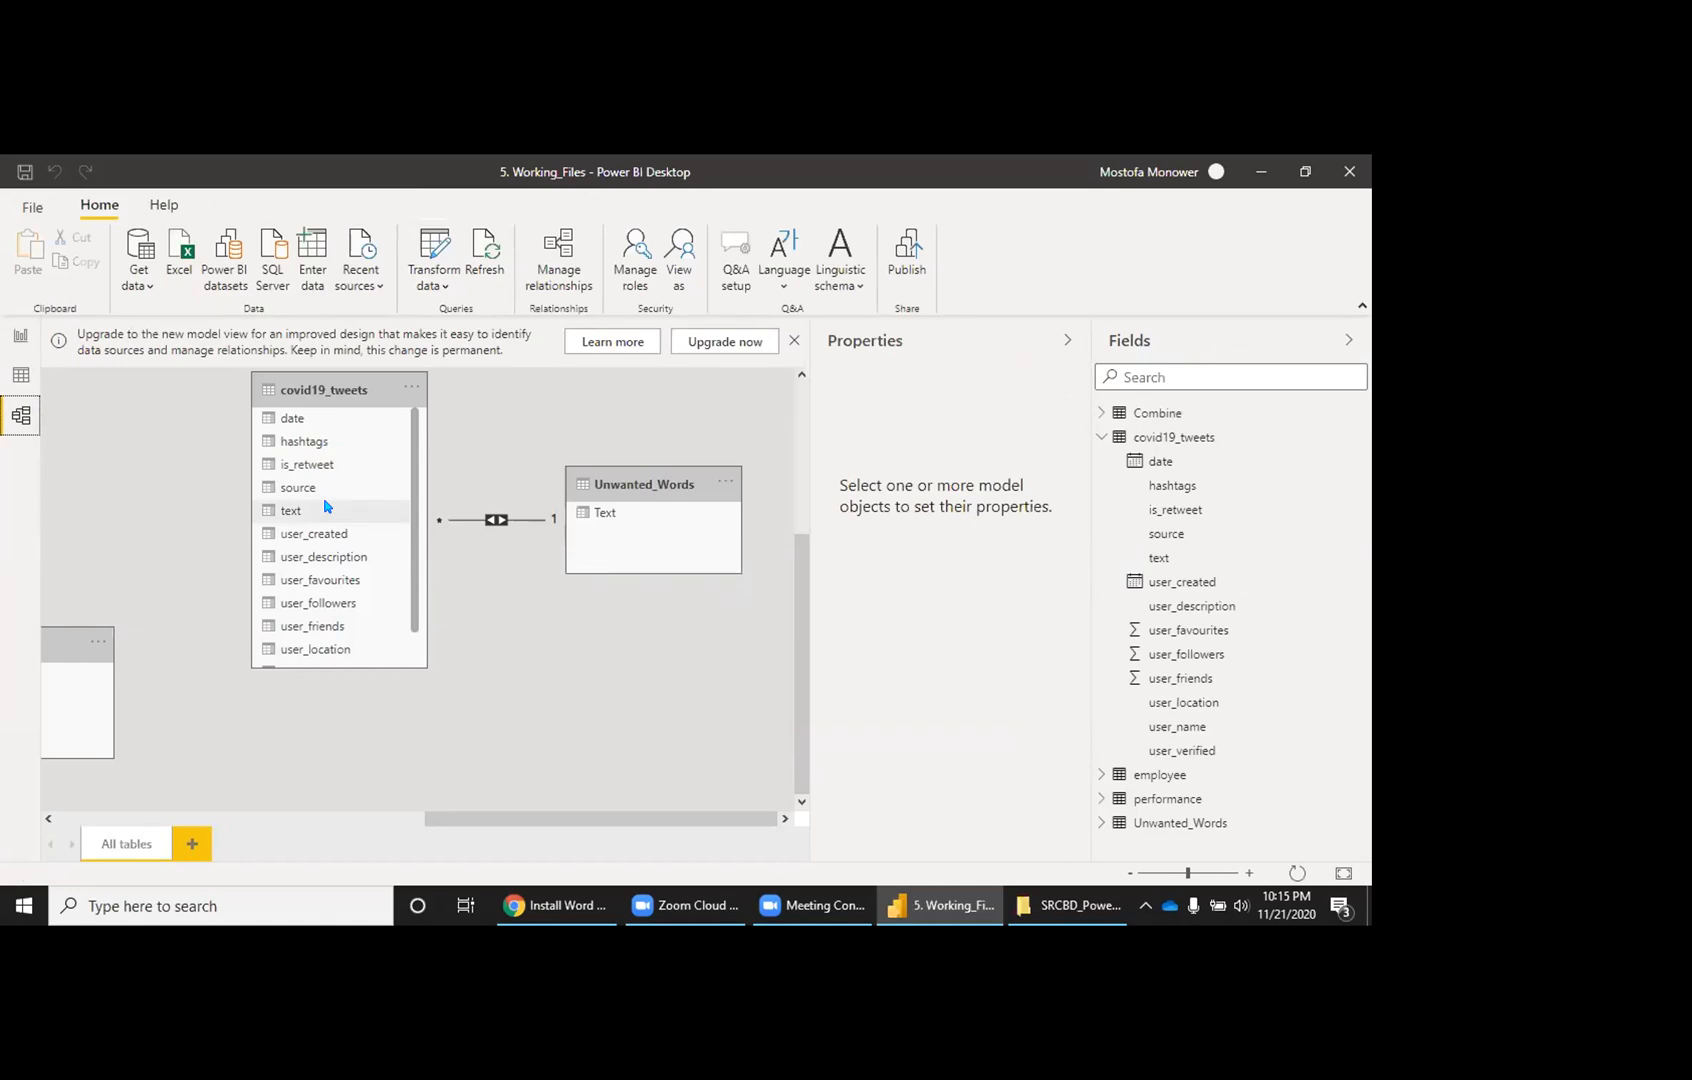
# Step: Inspect the covid19_tweets–Unwanted_Words relationship without changes, then switch to Data view
pyautogui.click(493, 520)
pyautogui.doubleClick(493, 520)
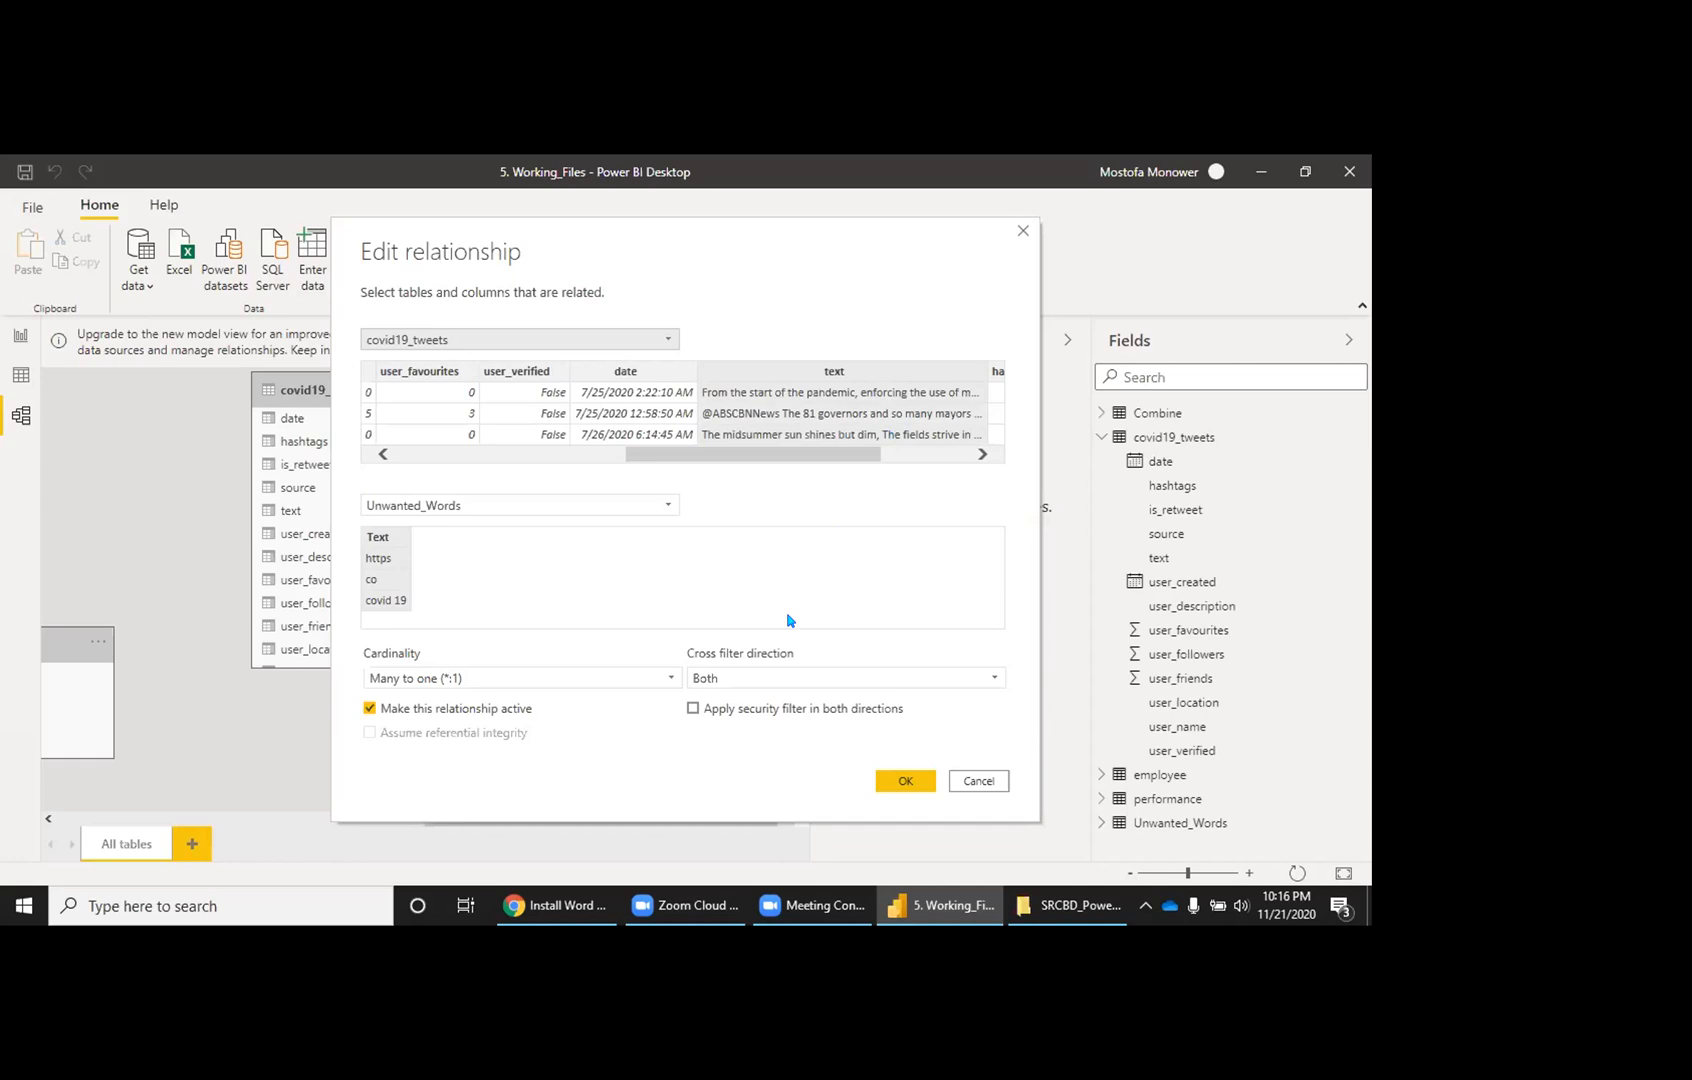
pyautogui.click(977, 781)
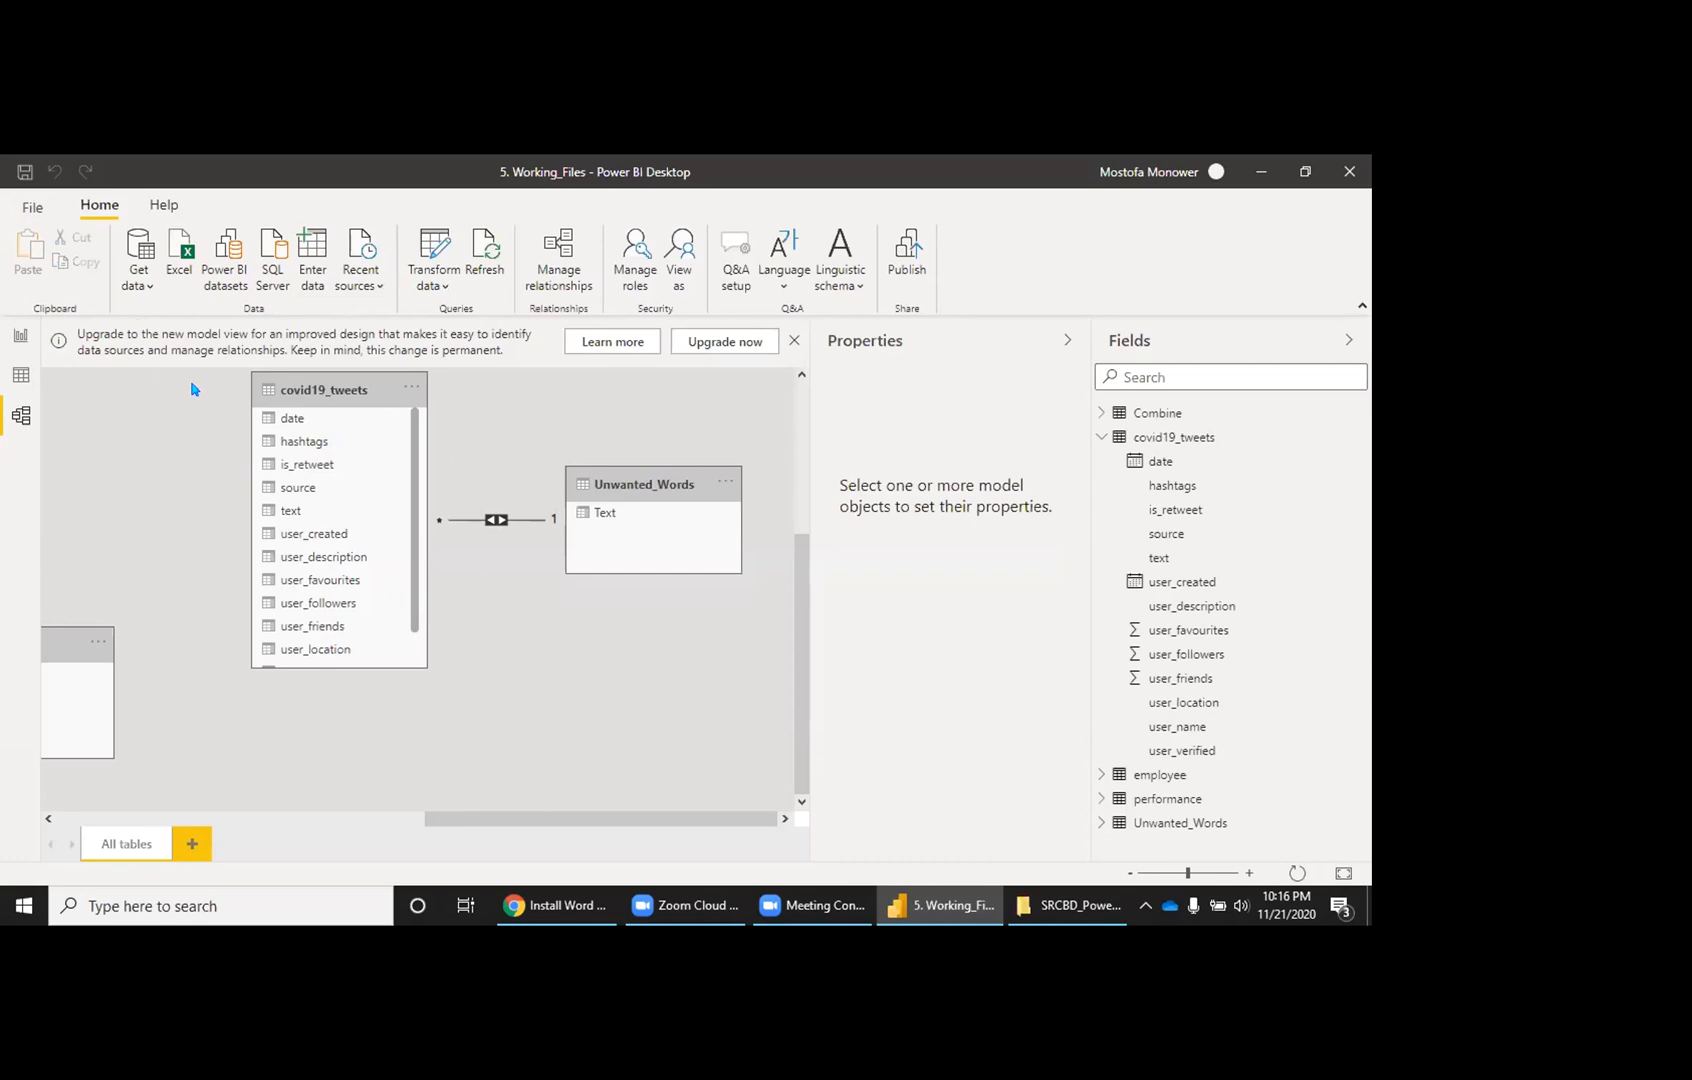
pyautogui.click(24, 375)
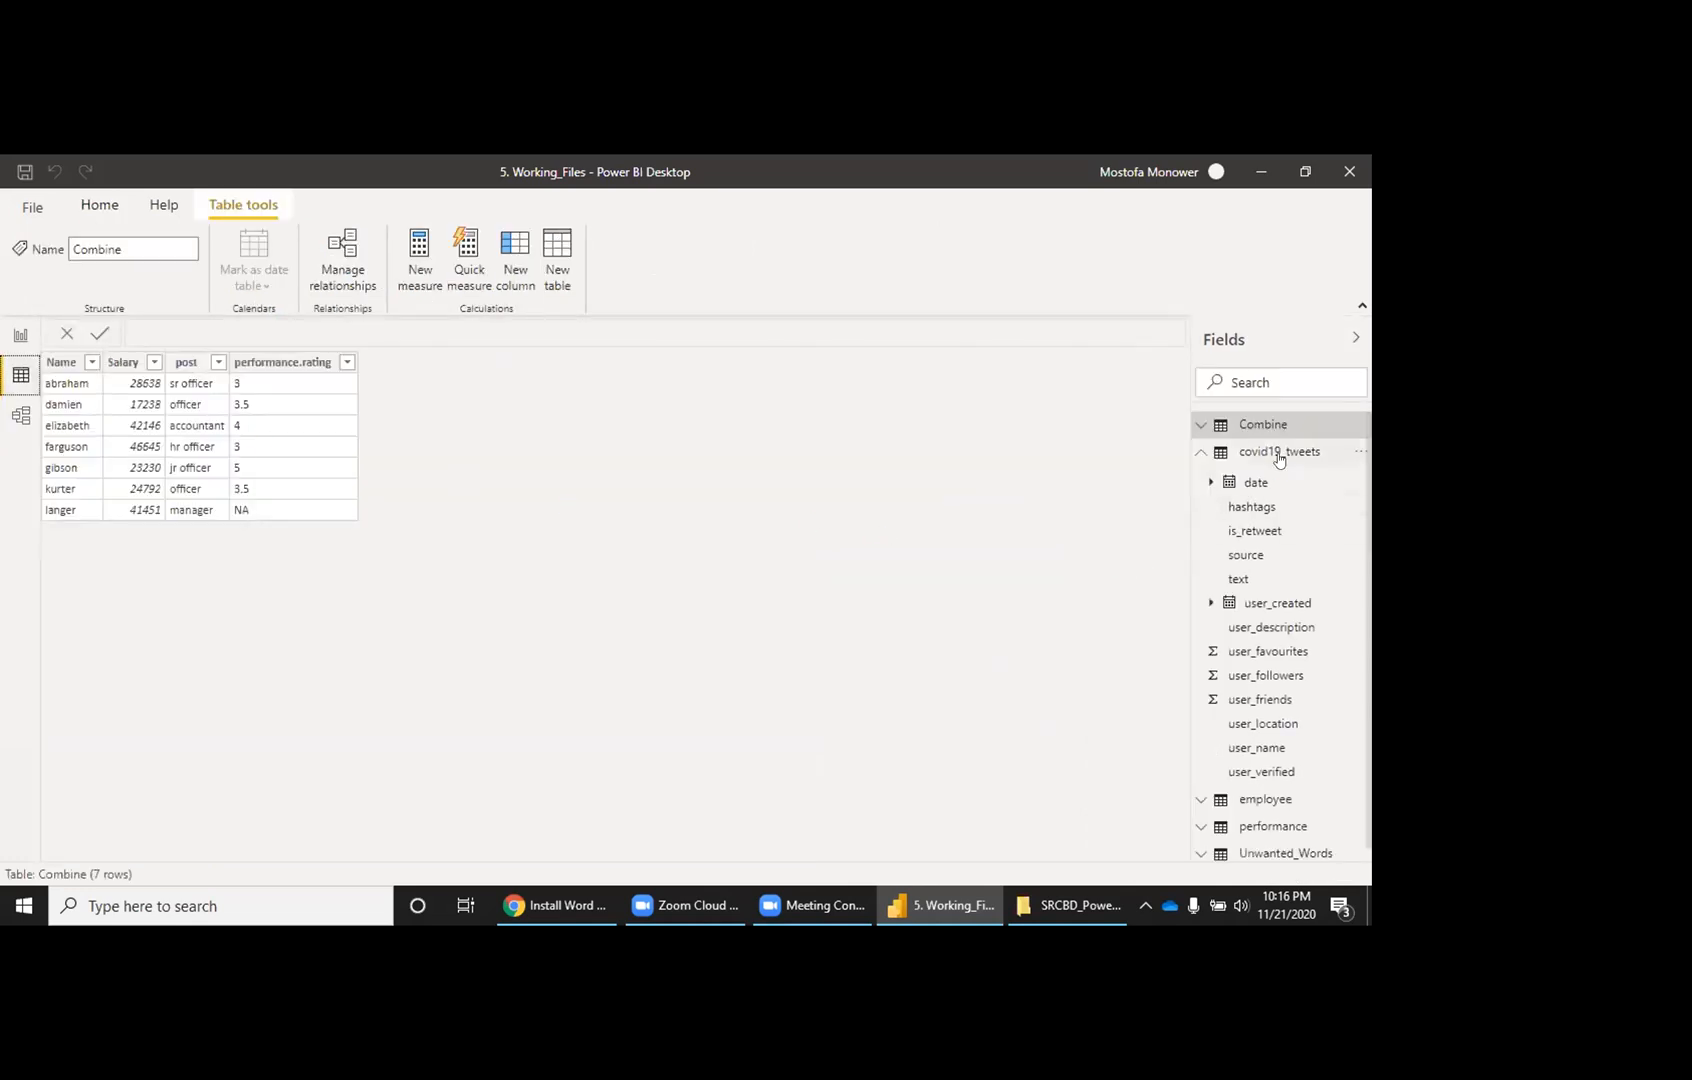
# Step: Open covid19_tweets with Edit query, then close the editor without applying changes
pyautogui.click(1358, 452)
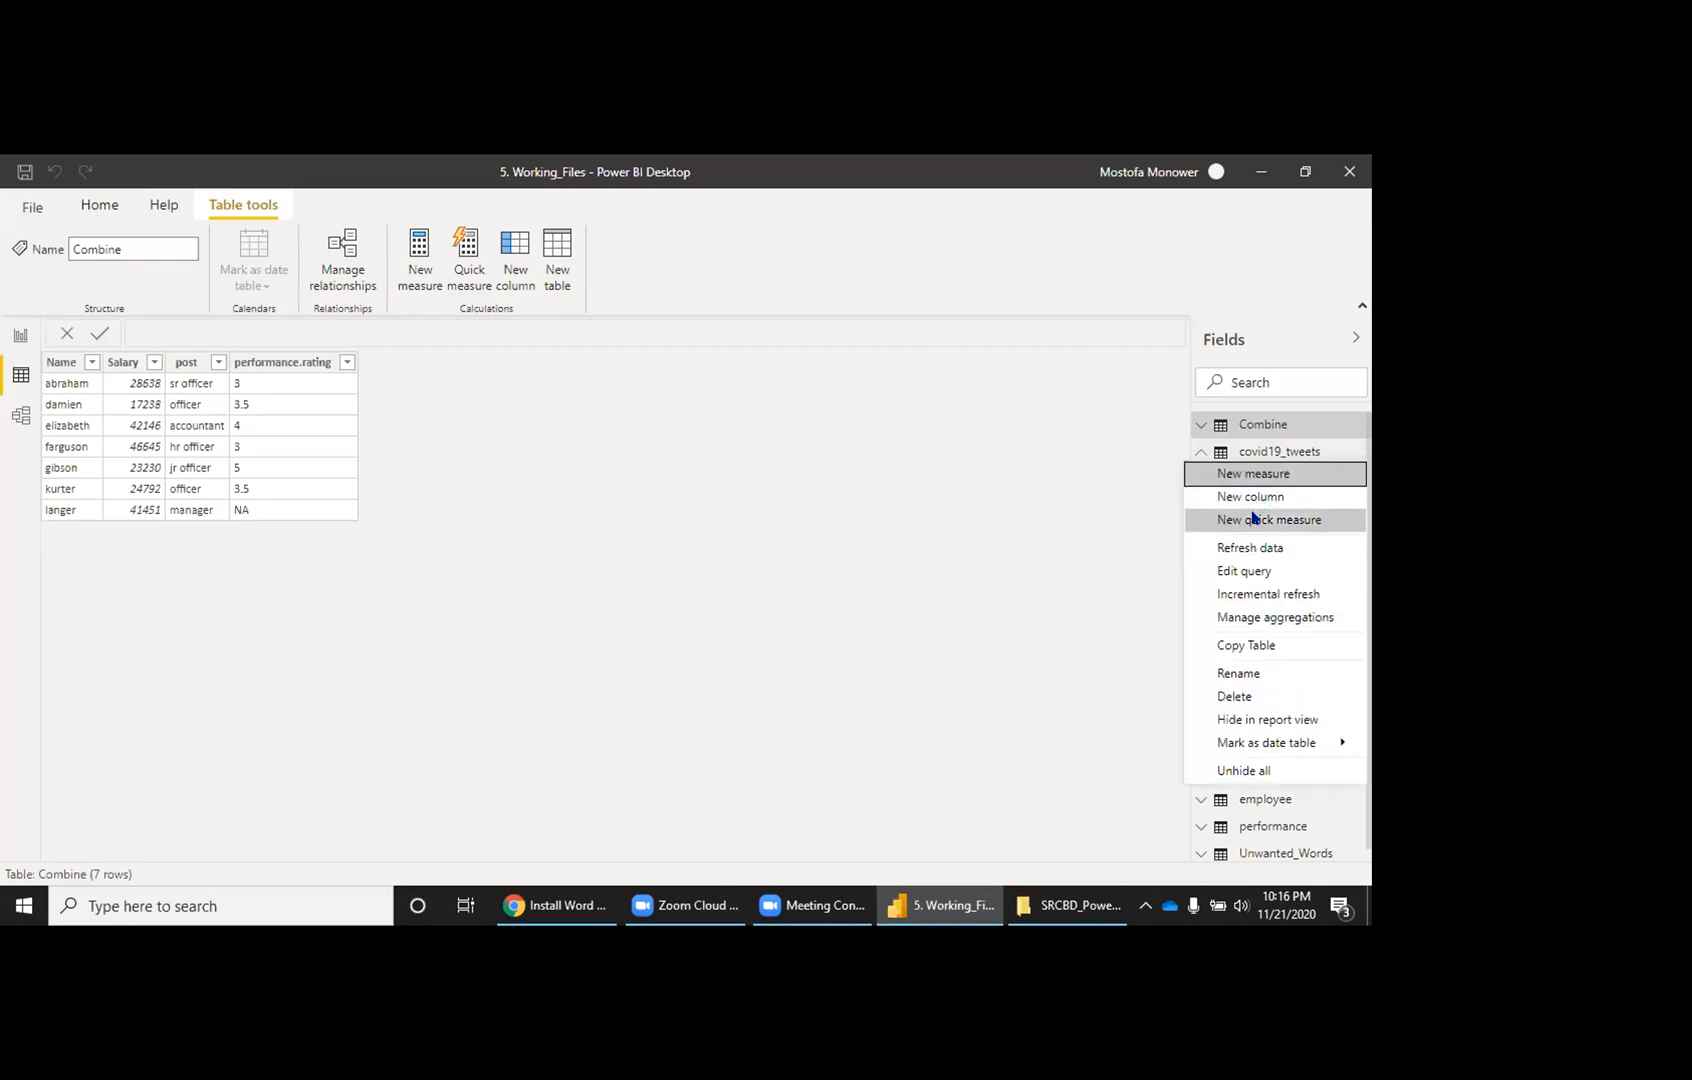
pyautogui.click(1240, 570)
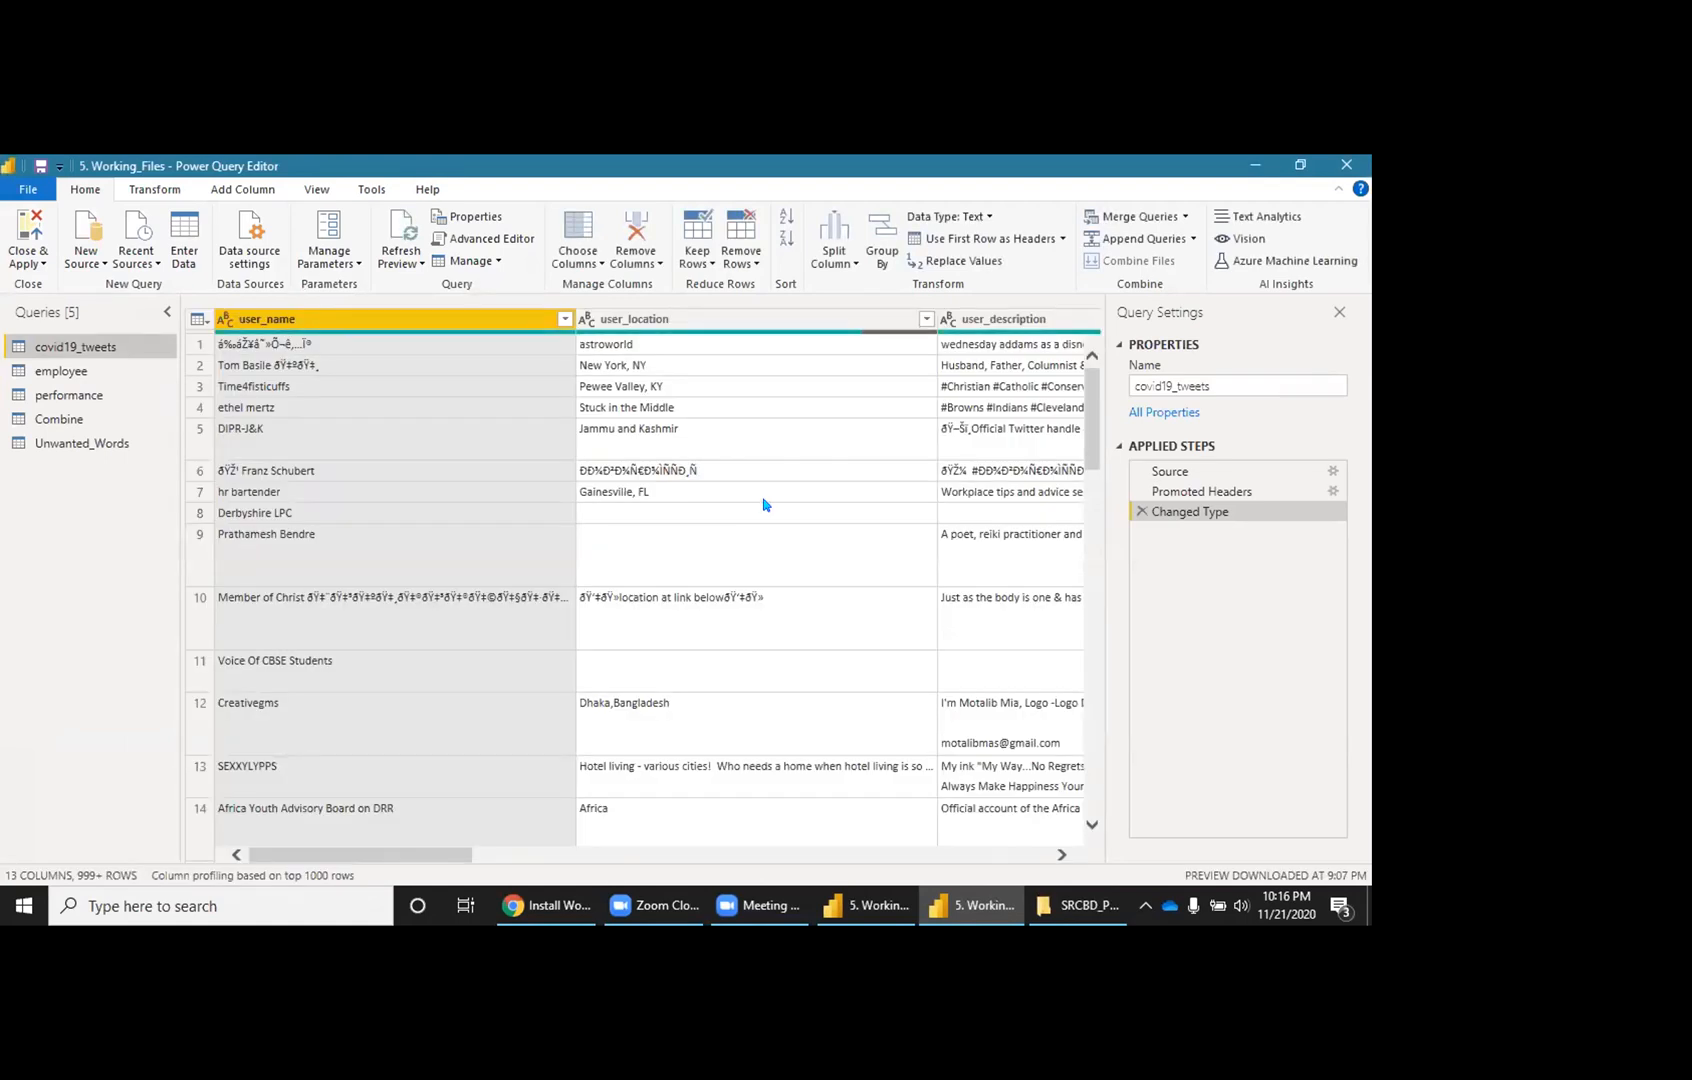
pyautogui.hscroll(10, 763, 503)
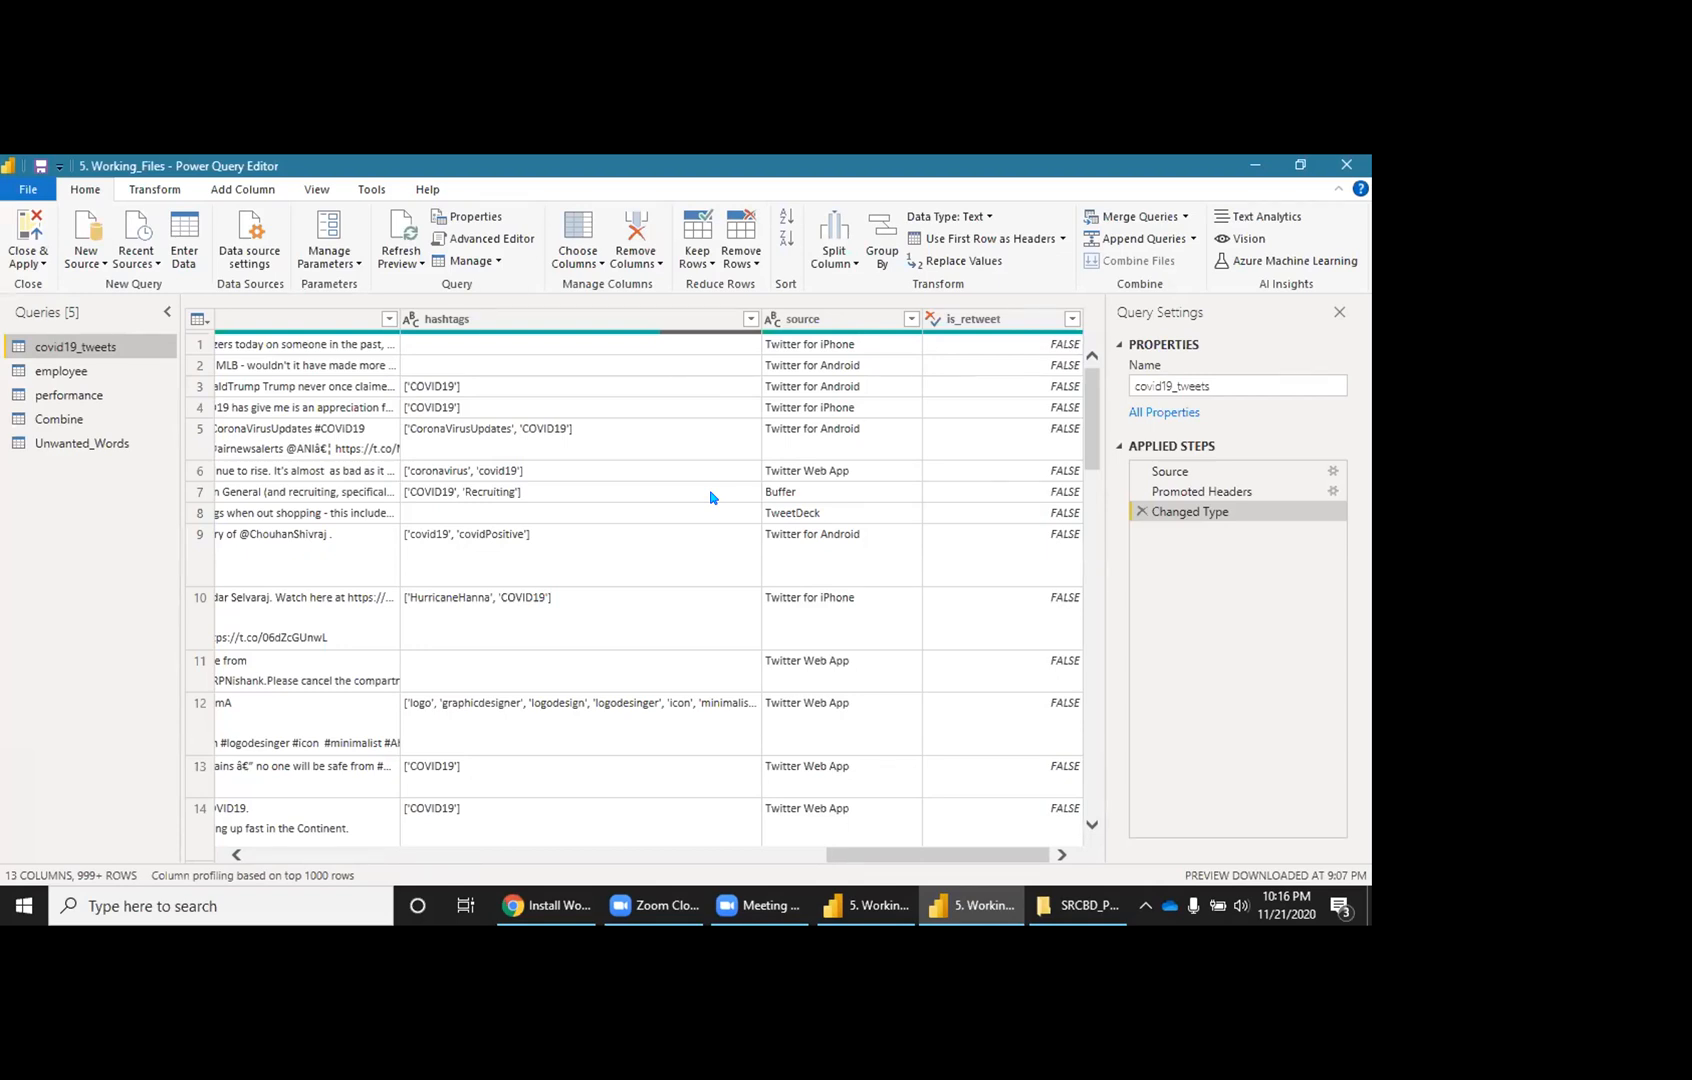
pyautogui.click(35, 262)
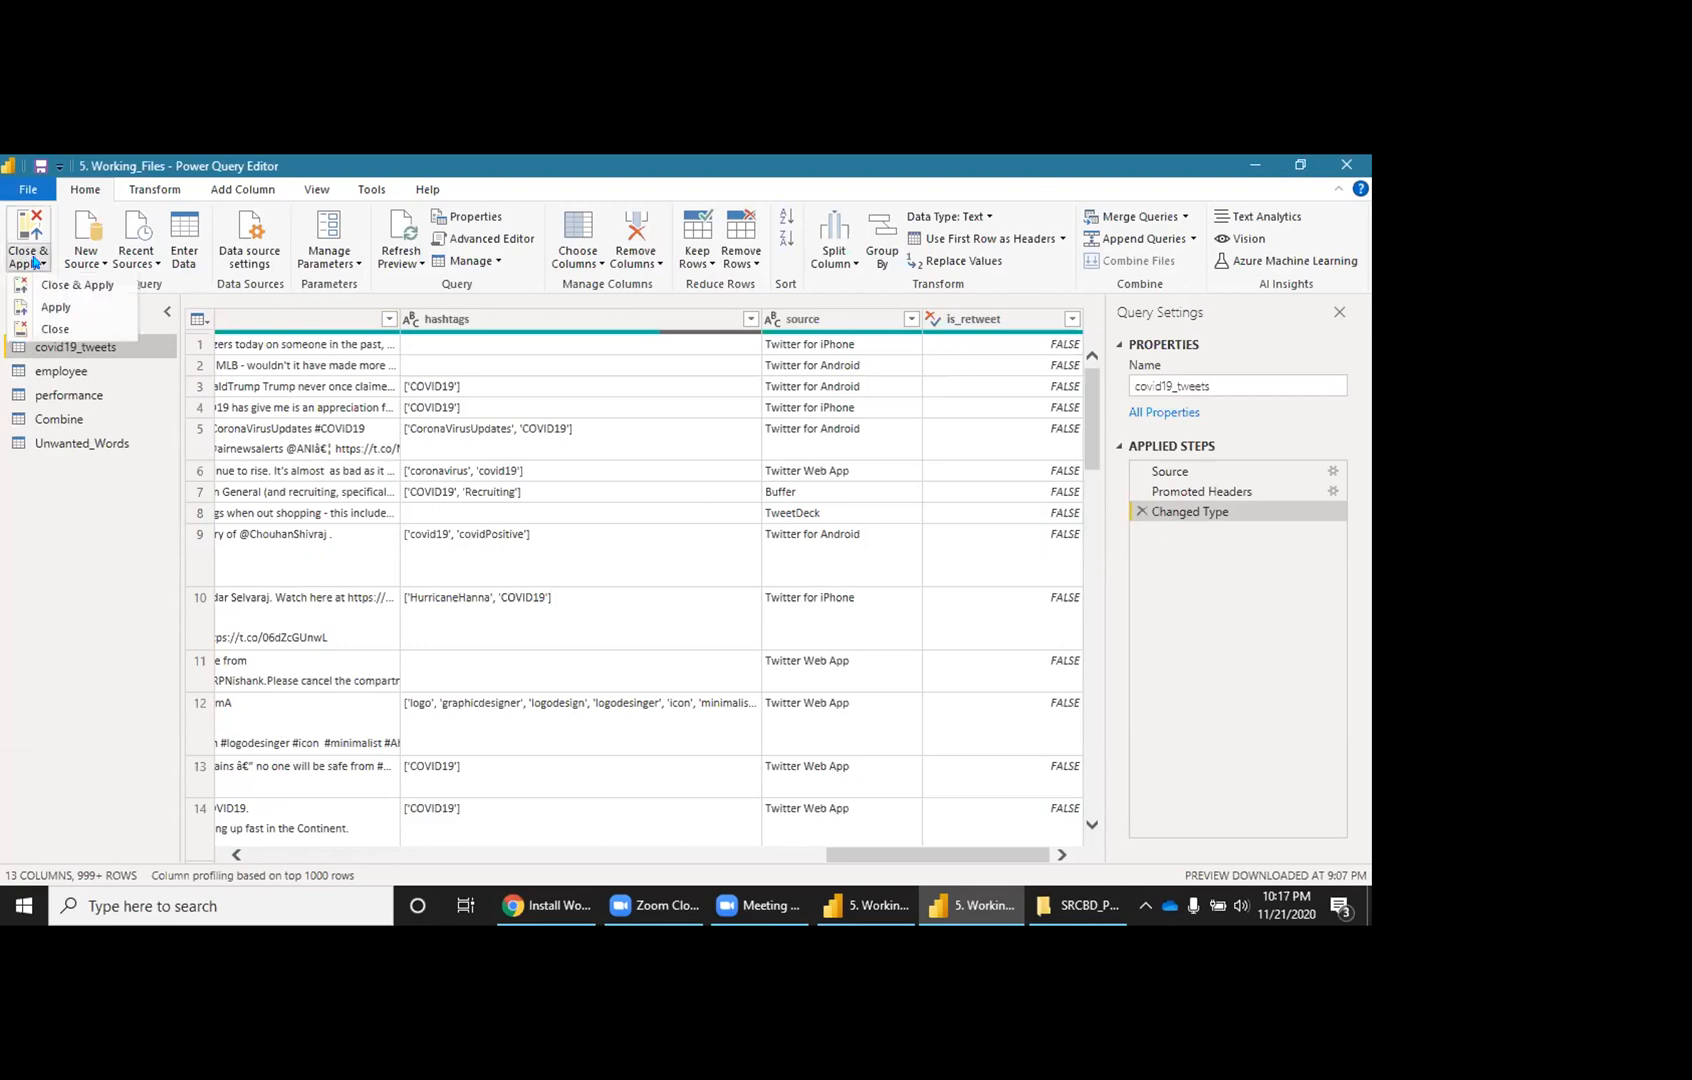
pyautogui.click(55, 326)
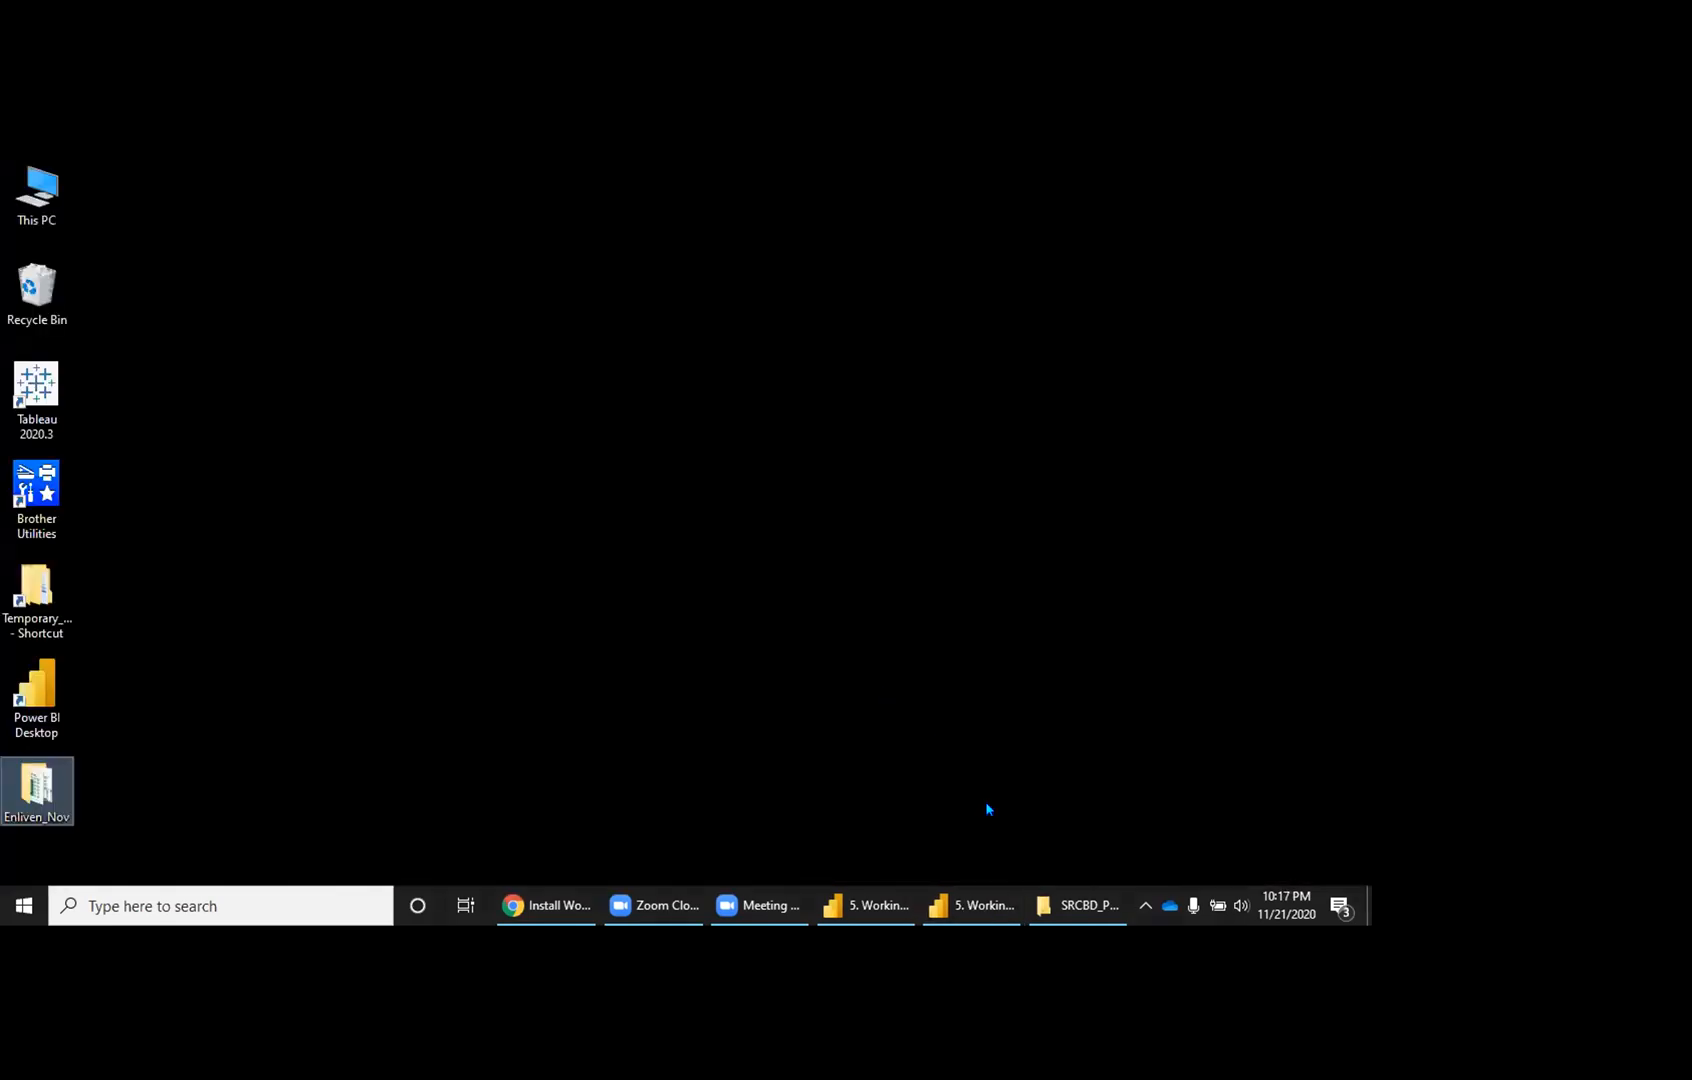
# Step: Open covid19_tweets in Excel from the 5. Class_Five_Working_Files folder
pyautogui.click(1087, 905)
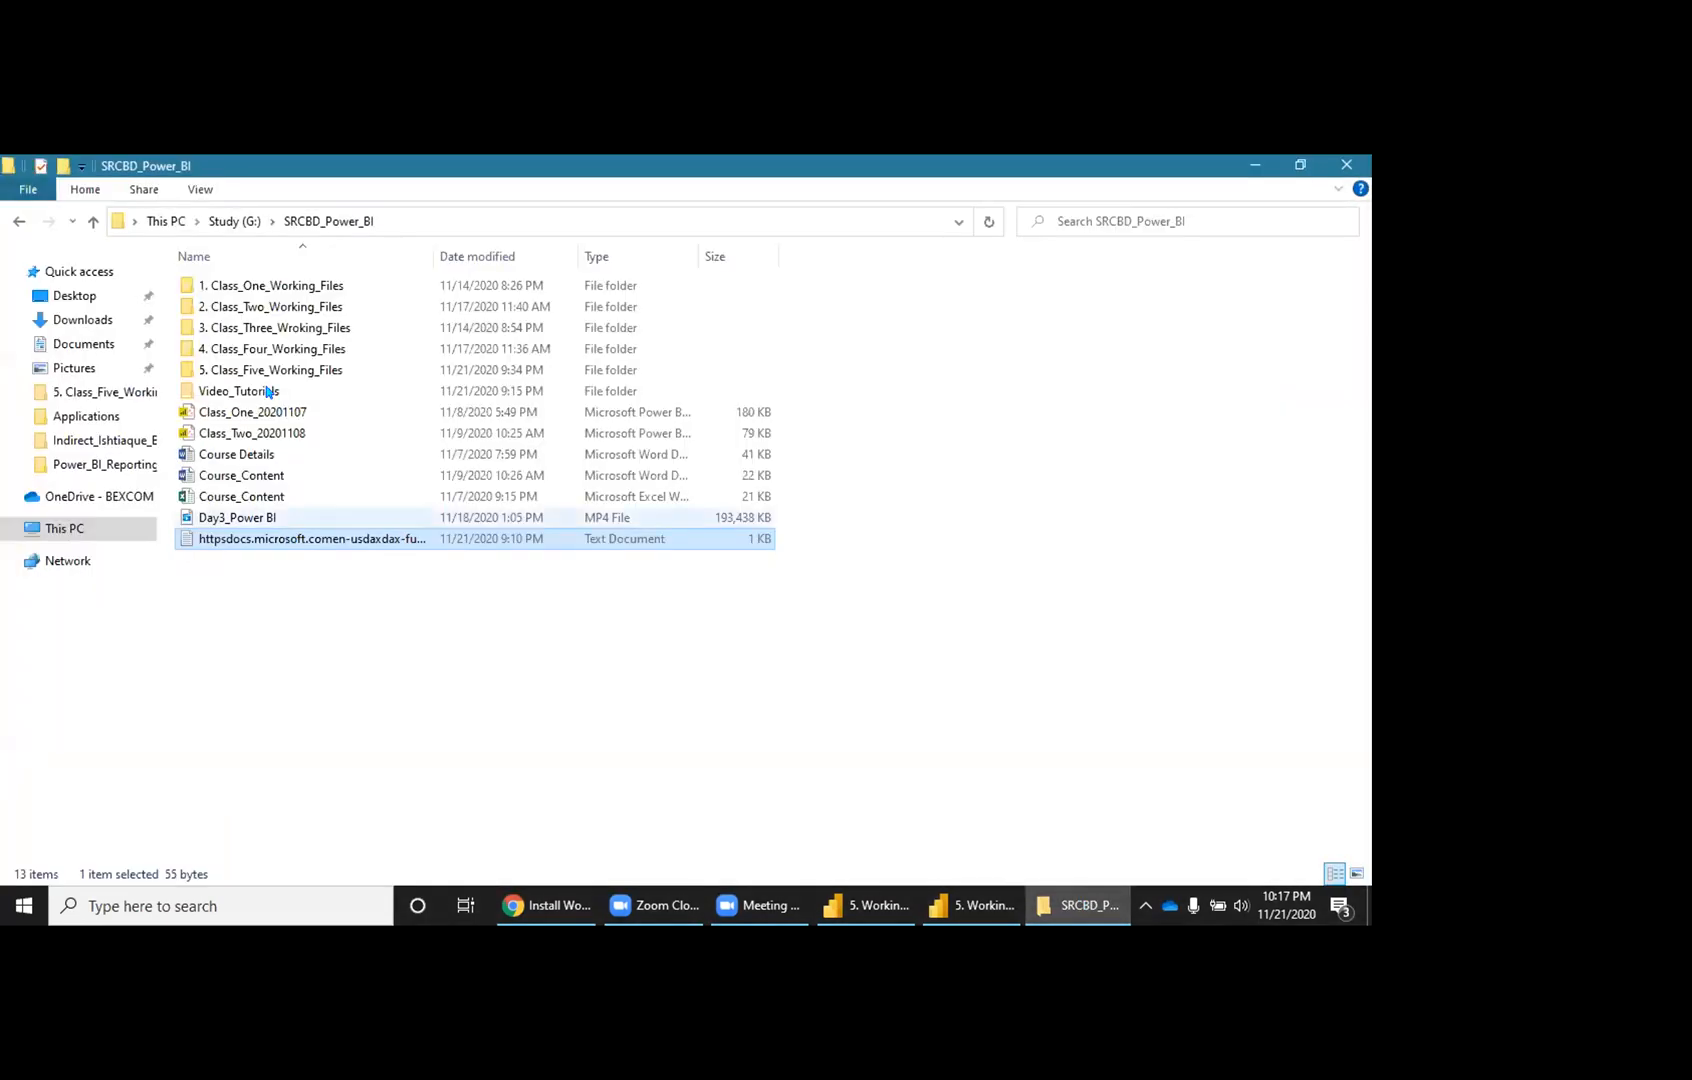
pyautogui.doubleClick(274, 371)
pyautogui.doubleClick(242, 309)
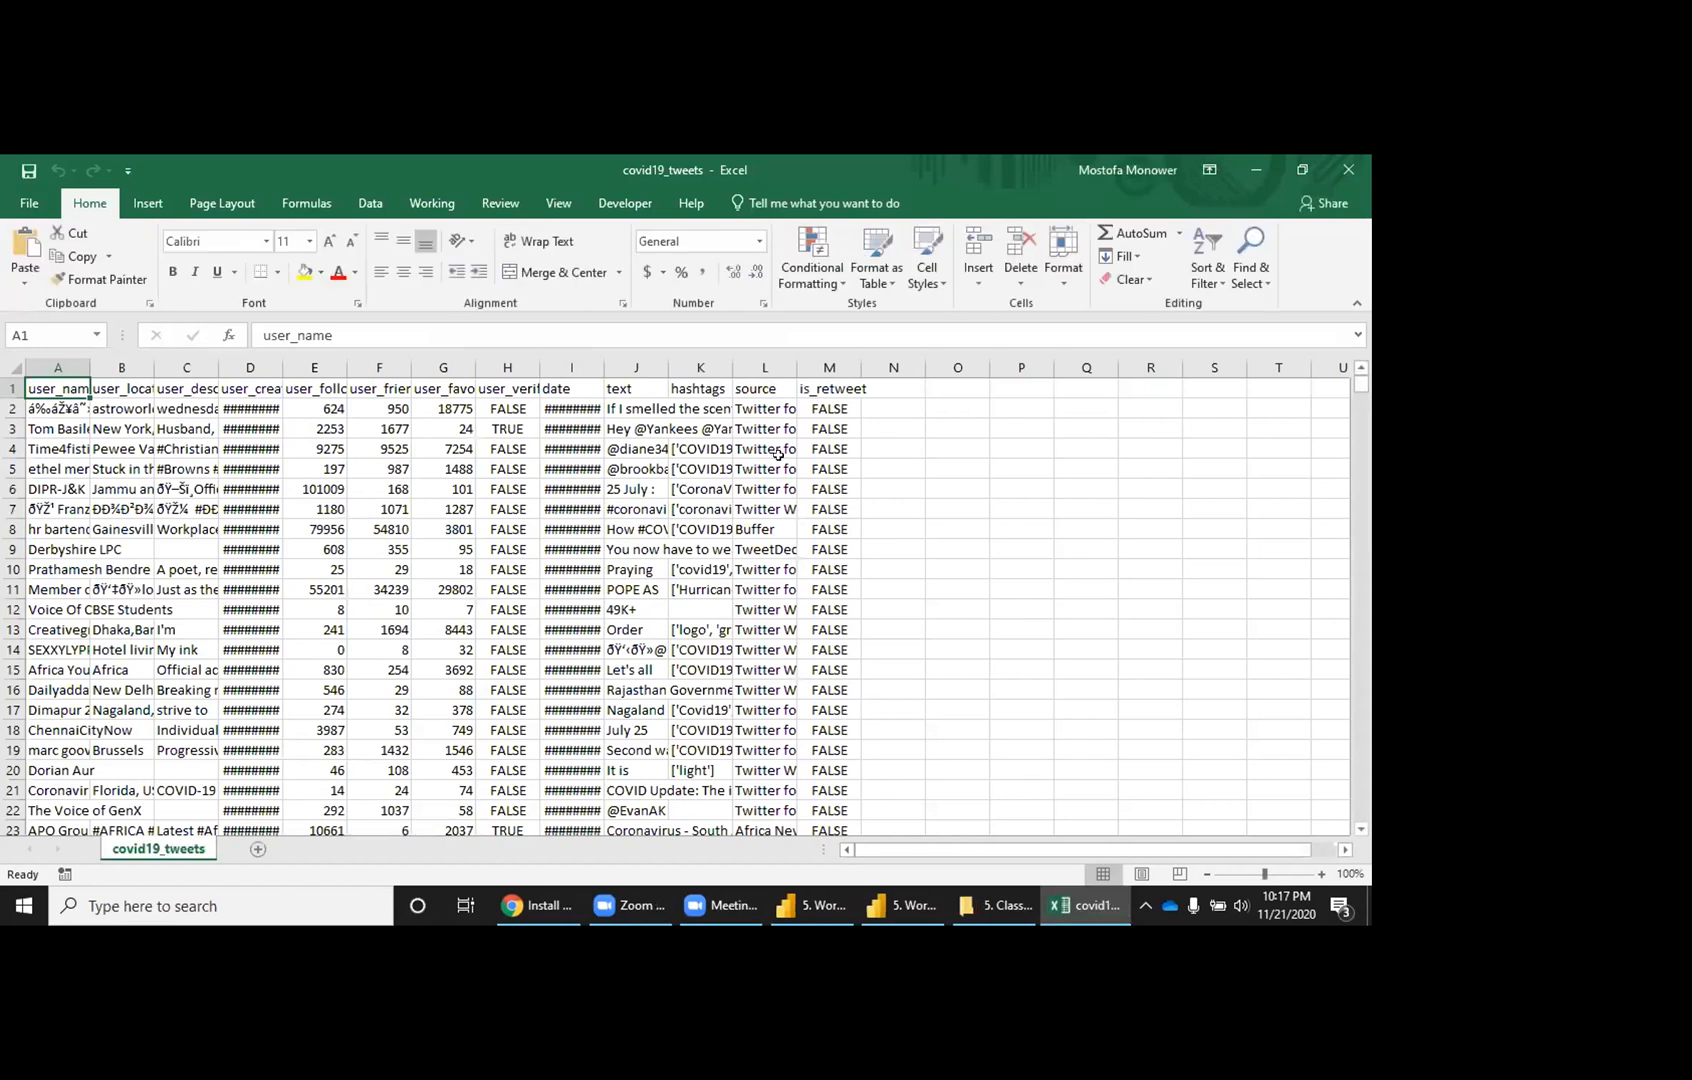
# Step: Add an Excludes header in N1 with Covid19 and covid below, undoing the Flash Fill
pyautogui.click(800, 464)
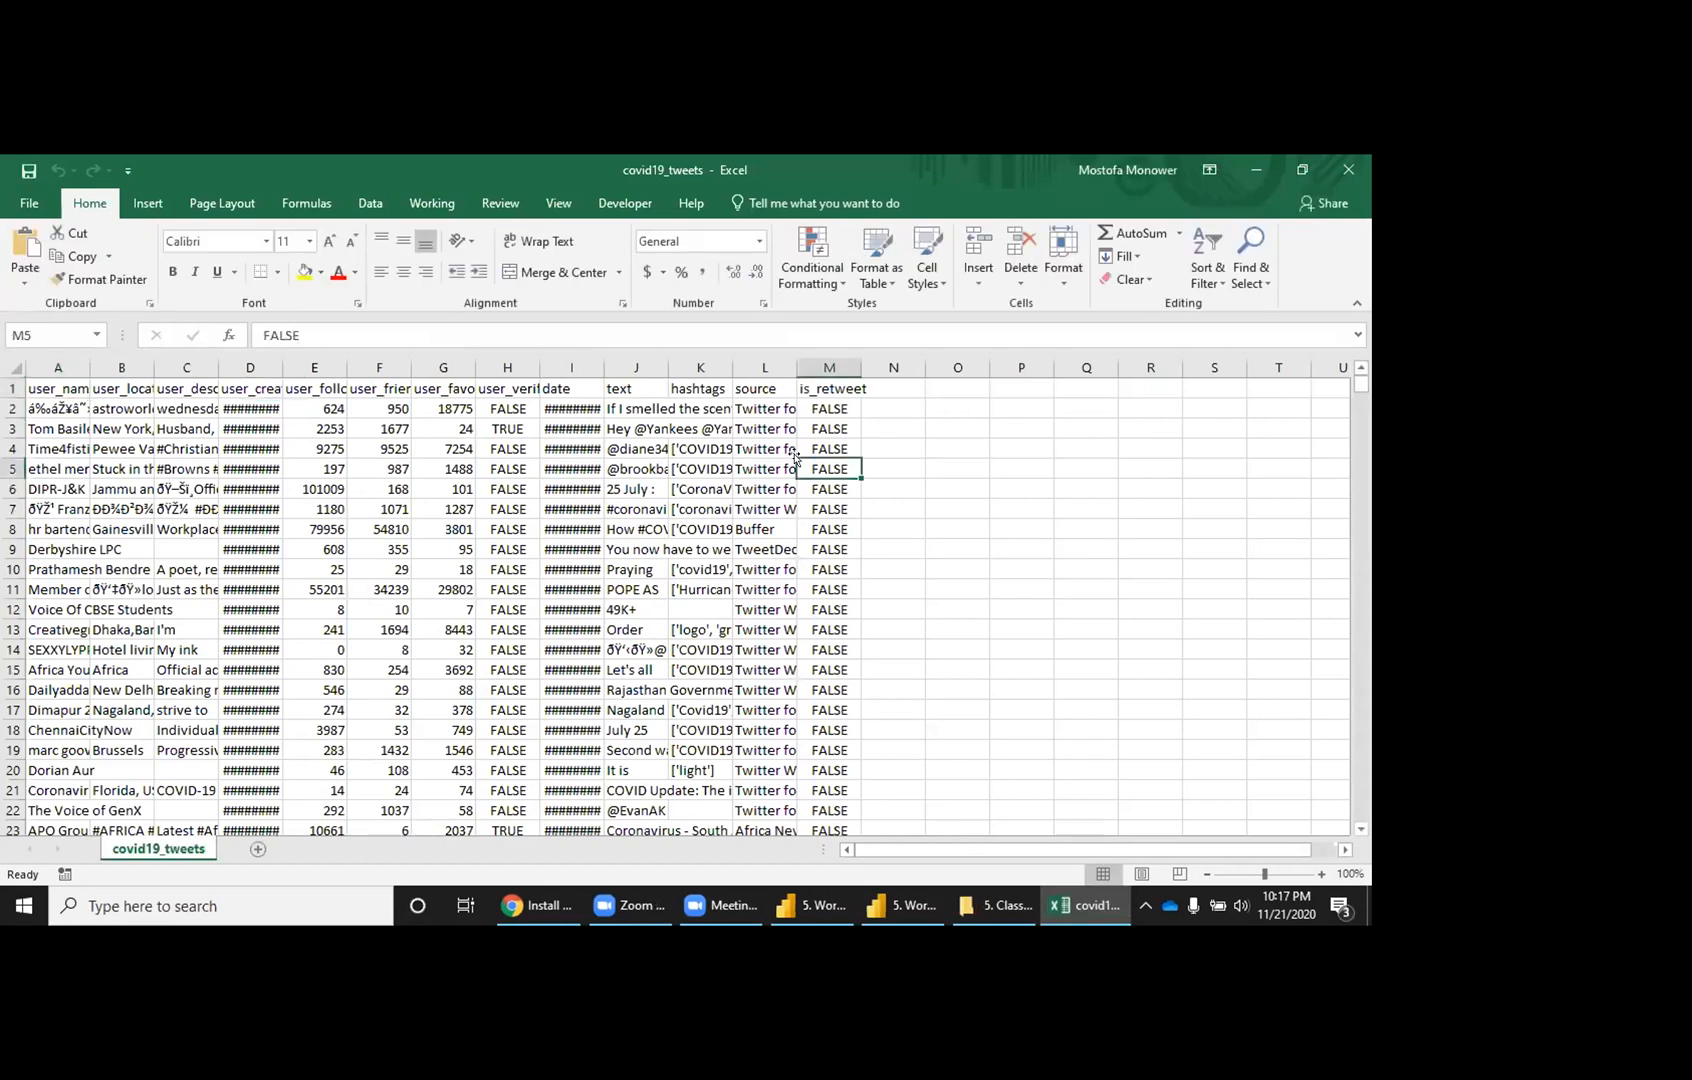
pyautogui.press('Up')
pyautogui.press('Up')
pyautogui.press('Up')
pyautogui.press('Up')
pyautogui.press('Right')
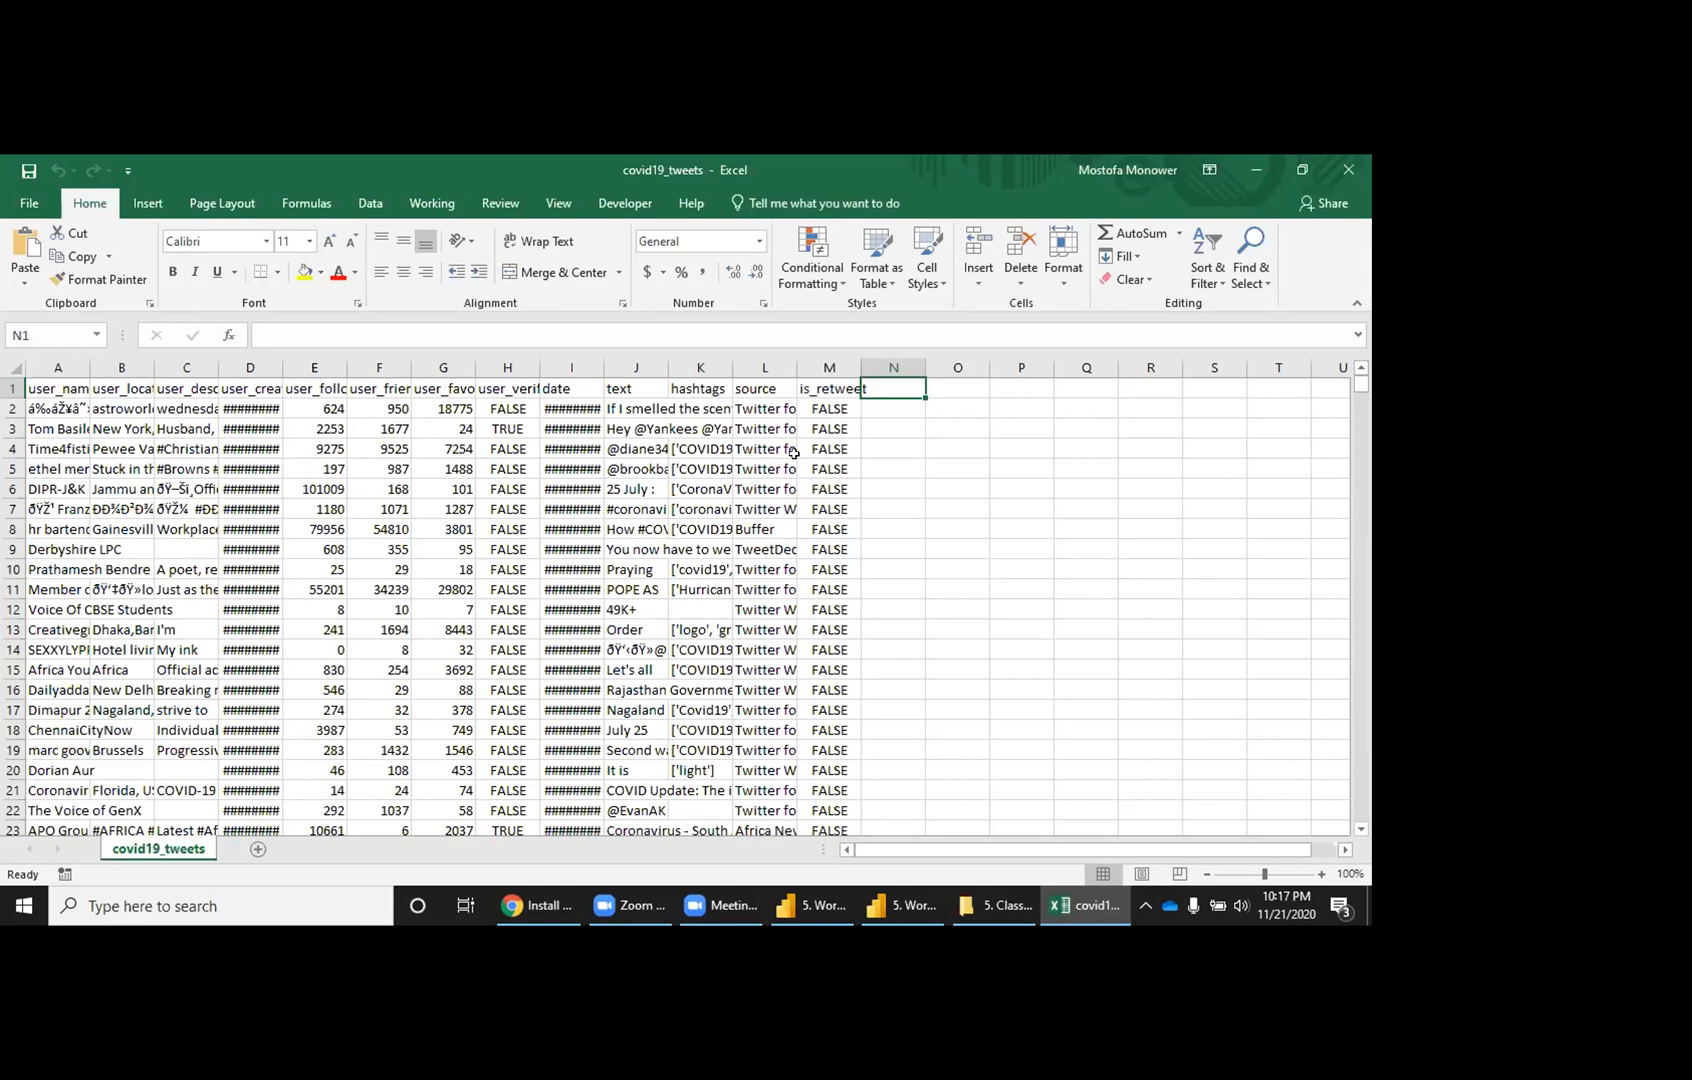
pyautogui.write('Excludes')
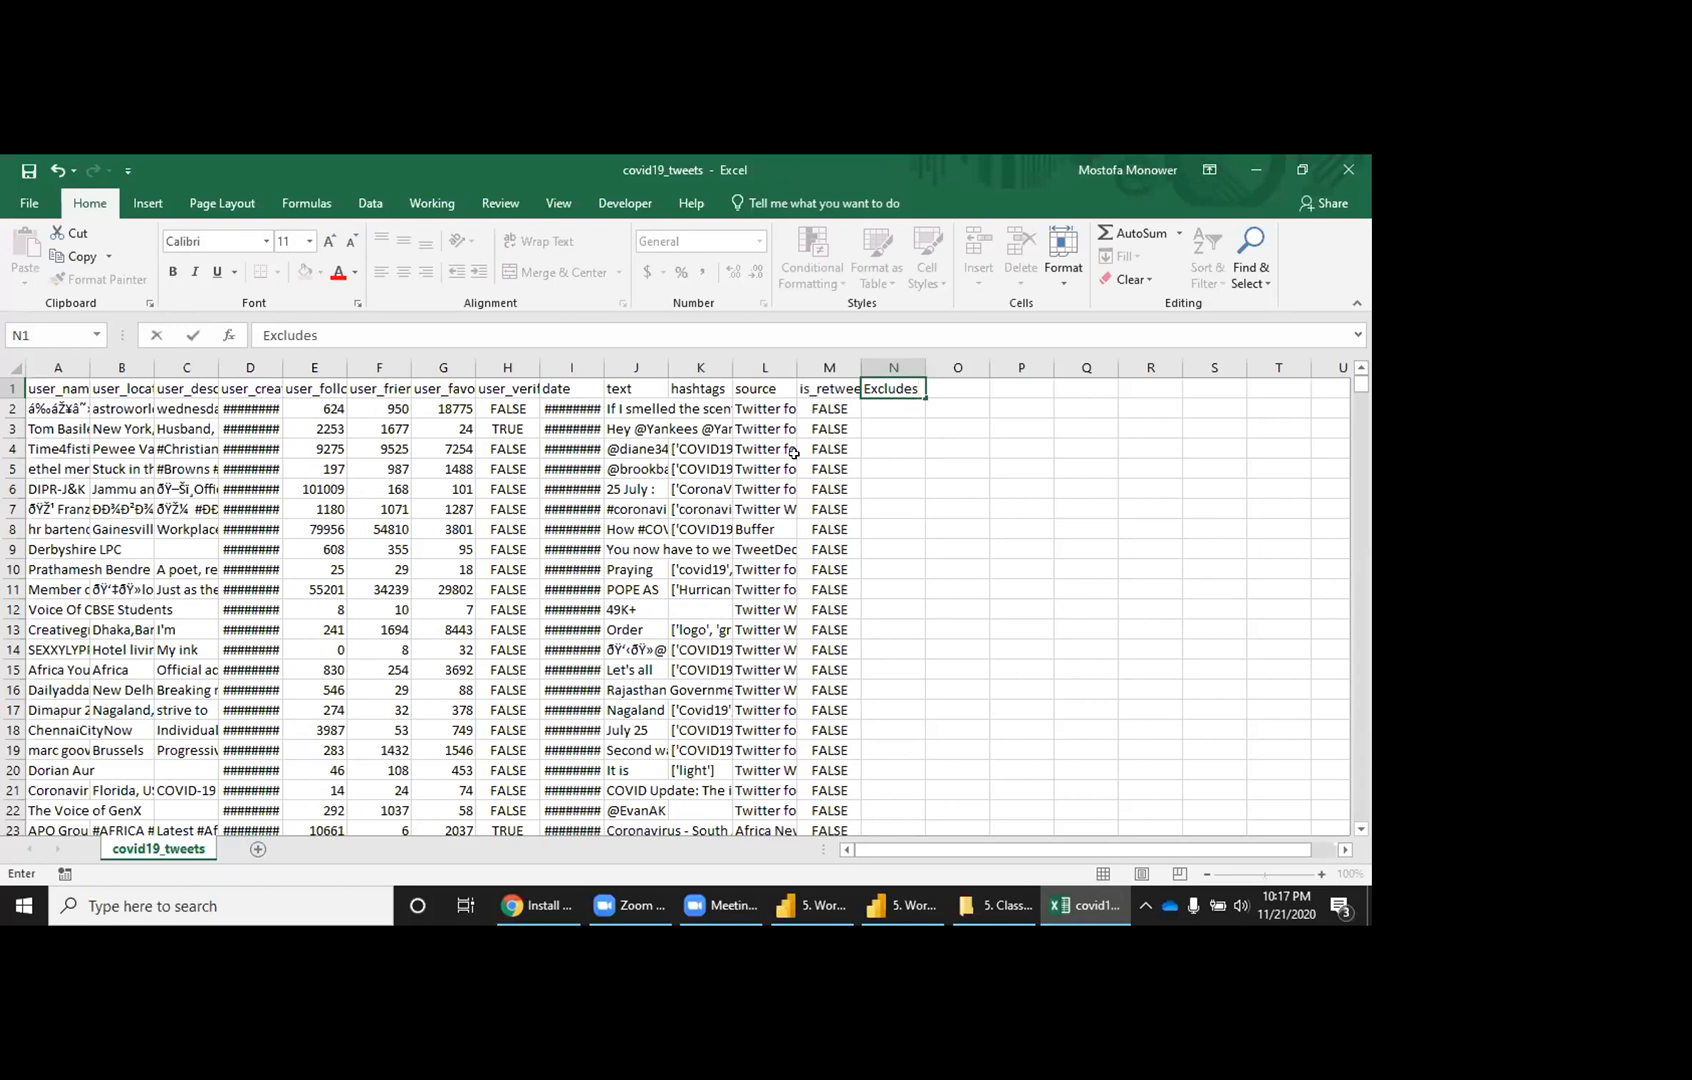
pyautogui.press('Return')
pyautogui.write('Covid19')
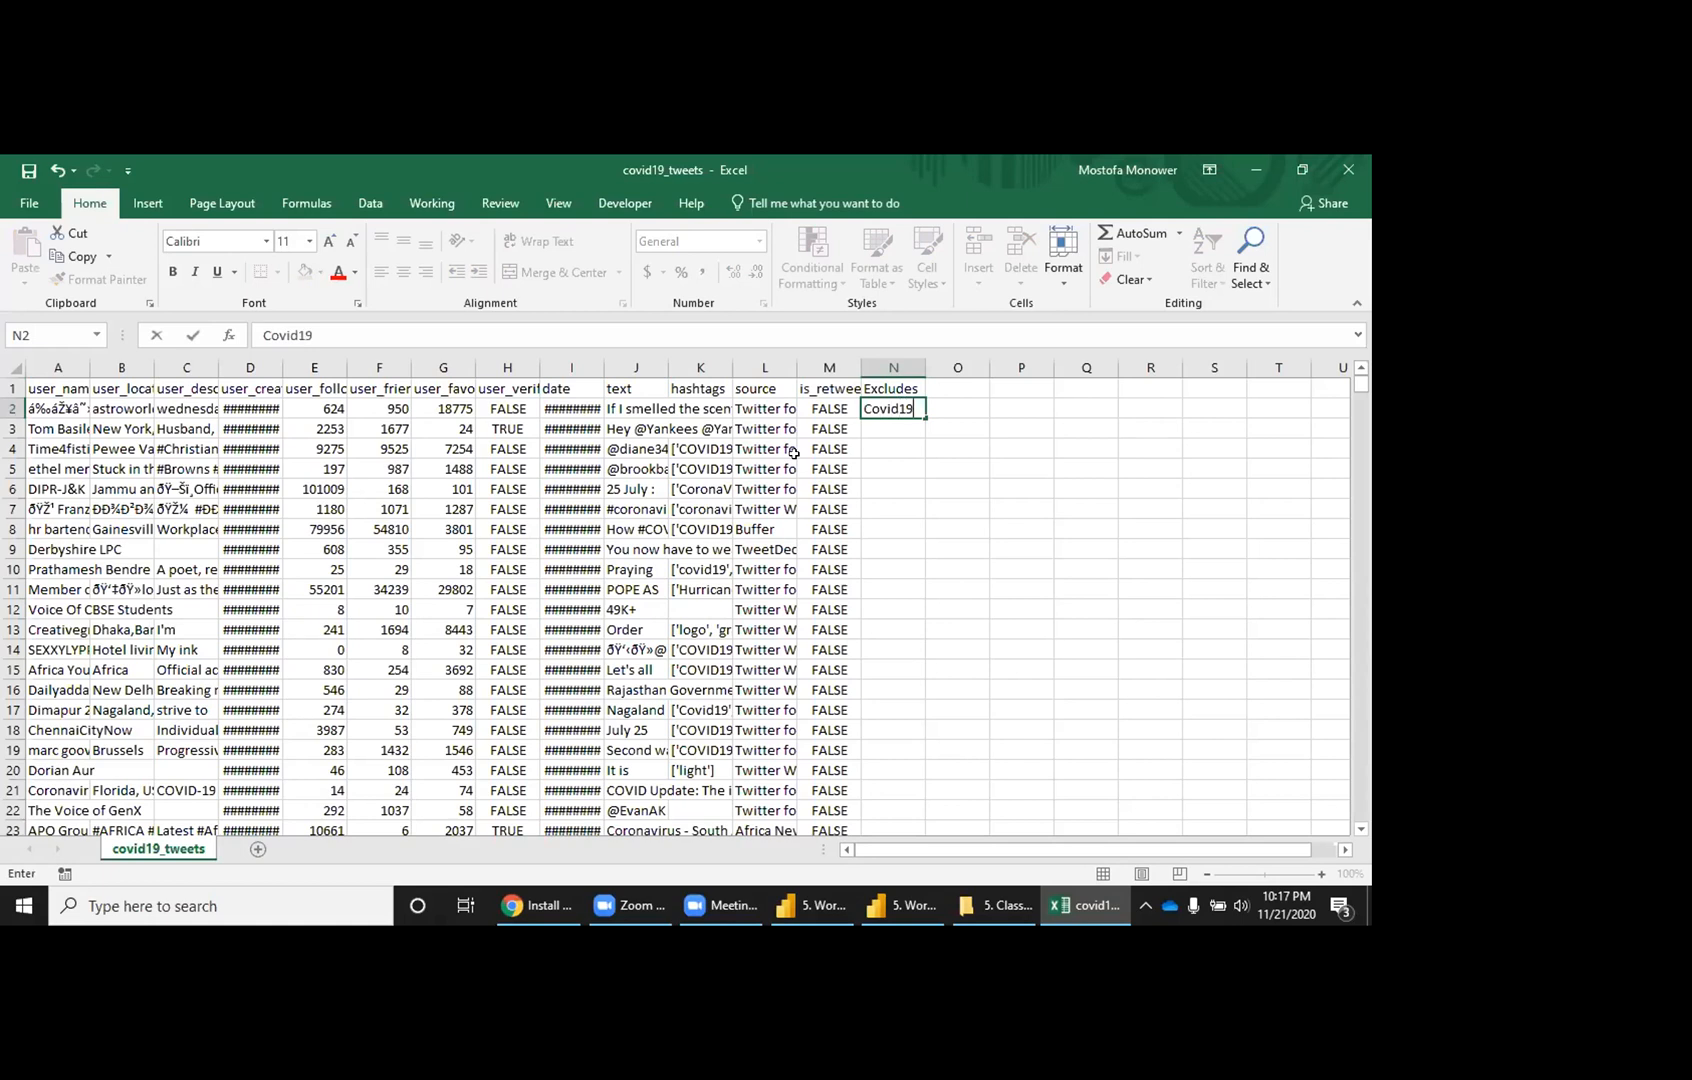
pyautogui.press('Return')
pyautogui.write('covid19')
pyautogui.write('vid')
pyautogui.press('Delete')
pyautogui.press('Return')
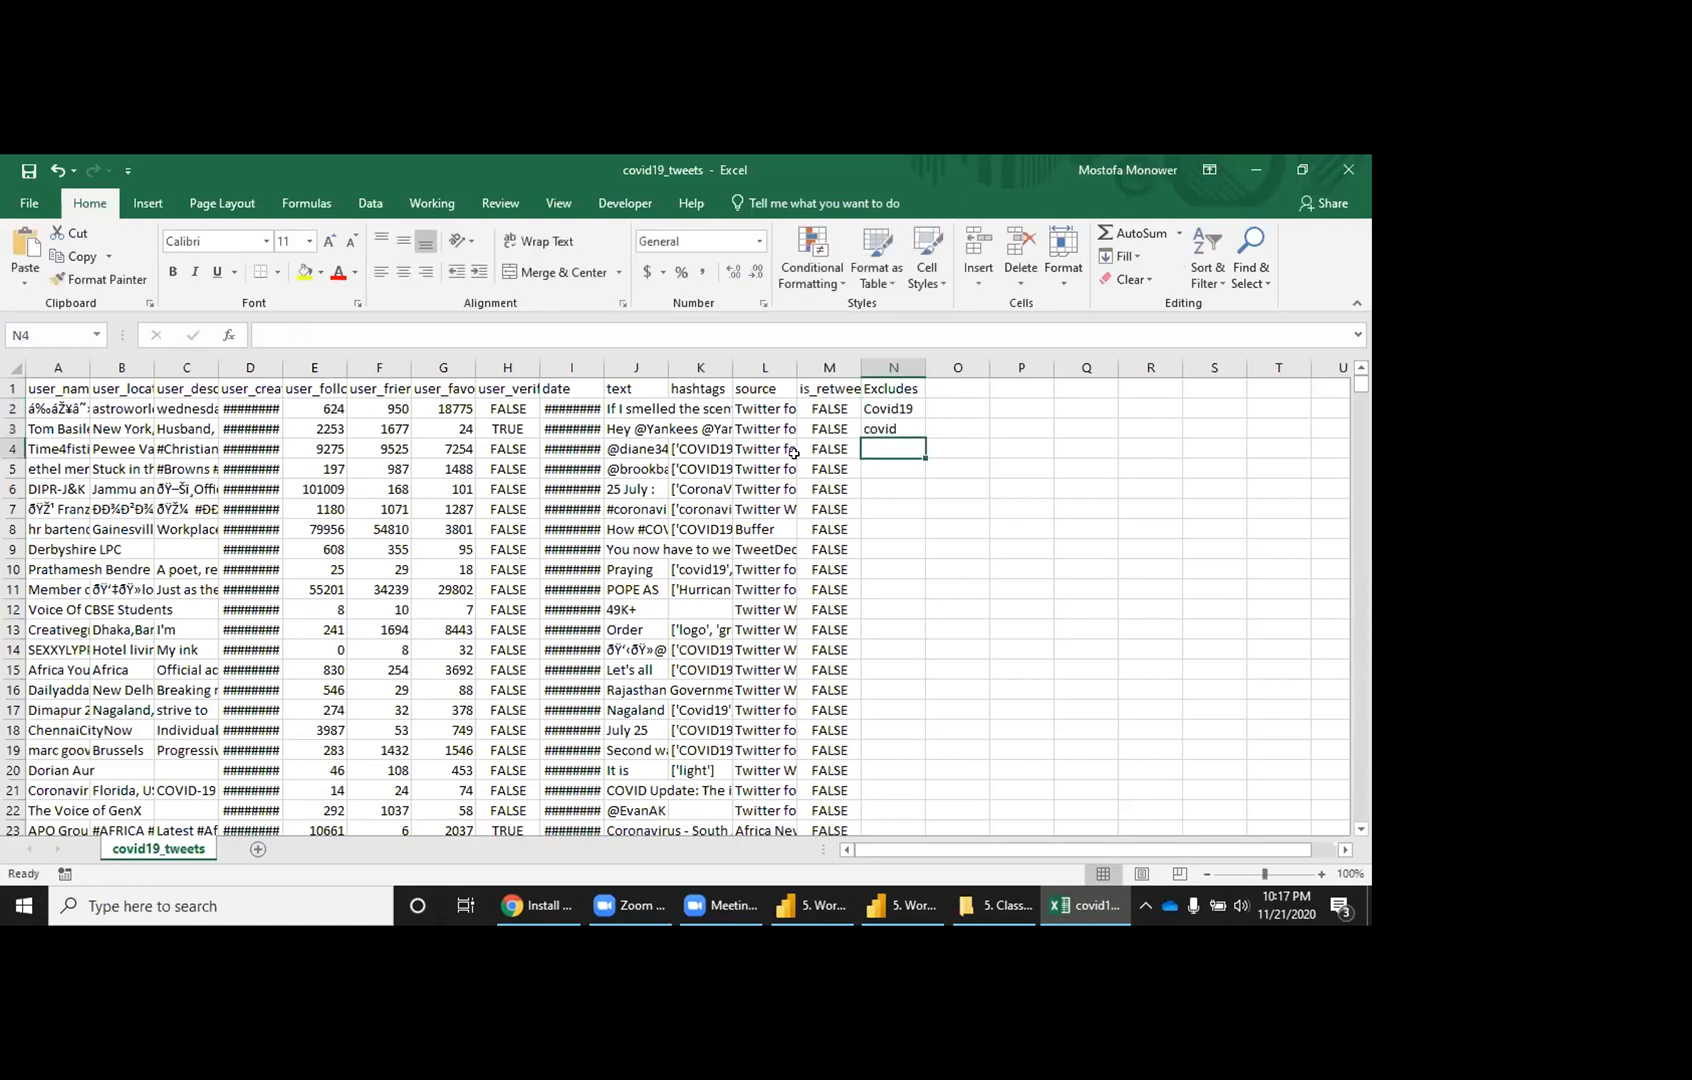
pyautogui.hotkey('ctrl', 'e')
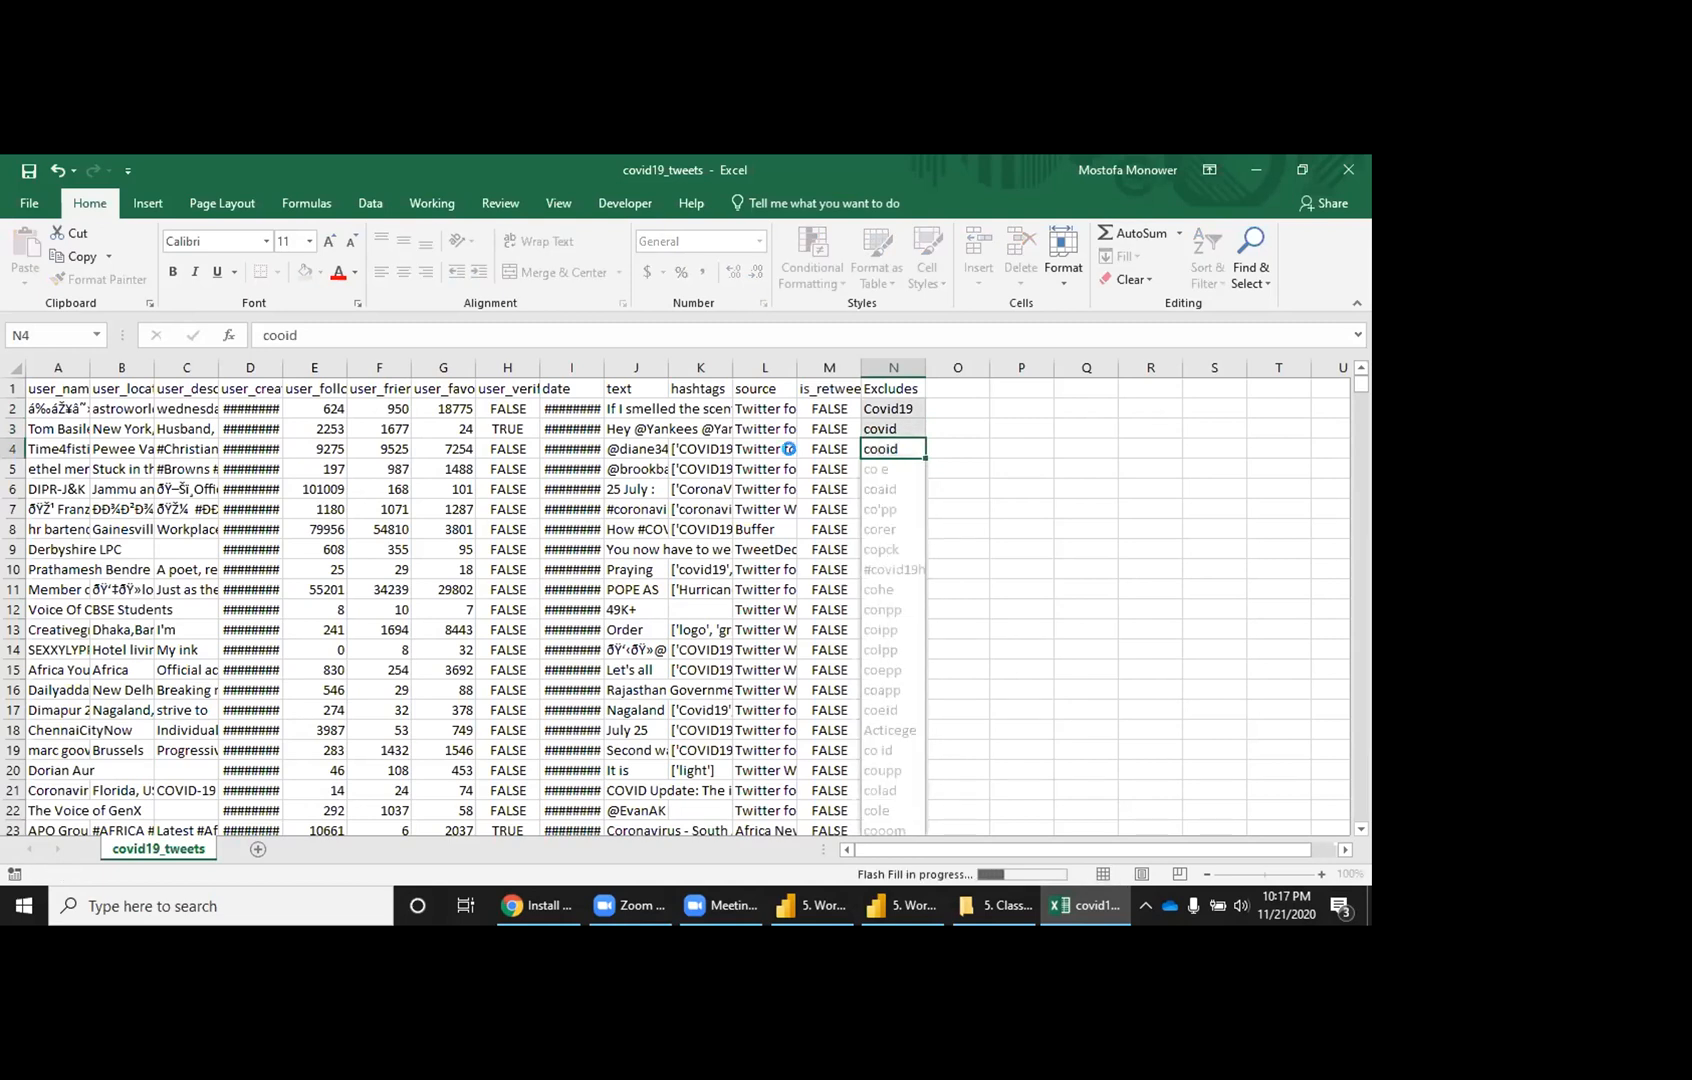
pyautogui.press('Return')
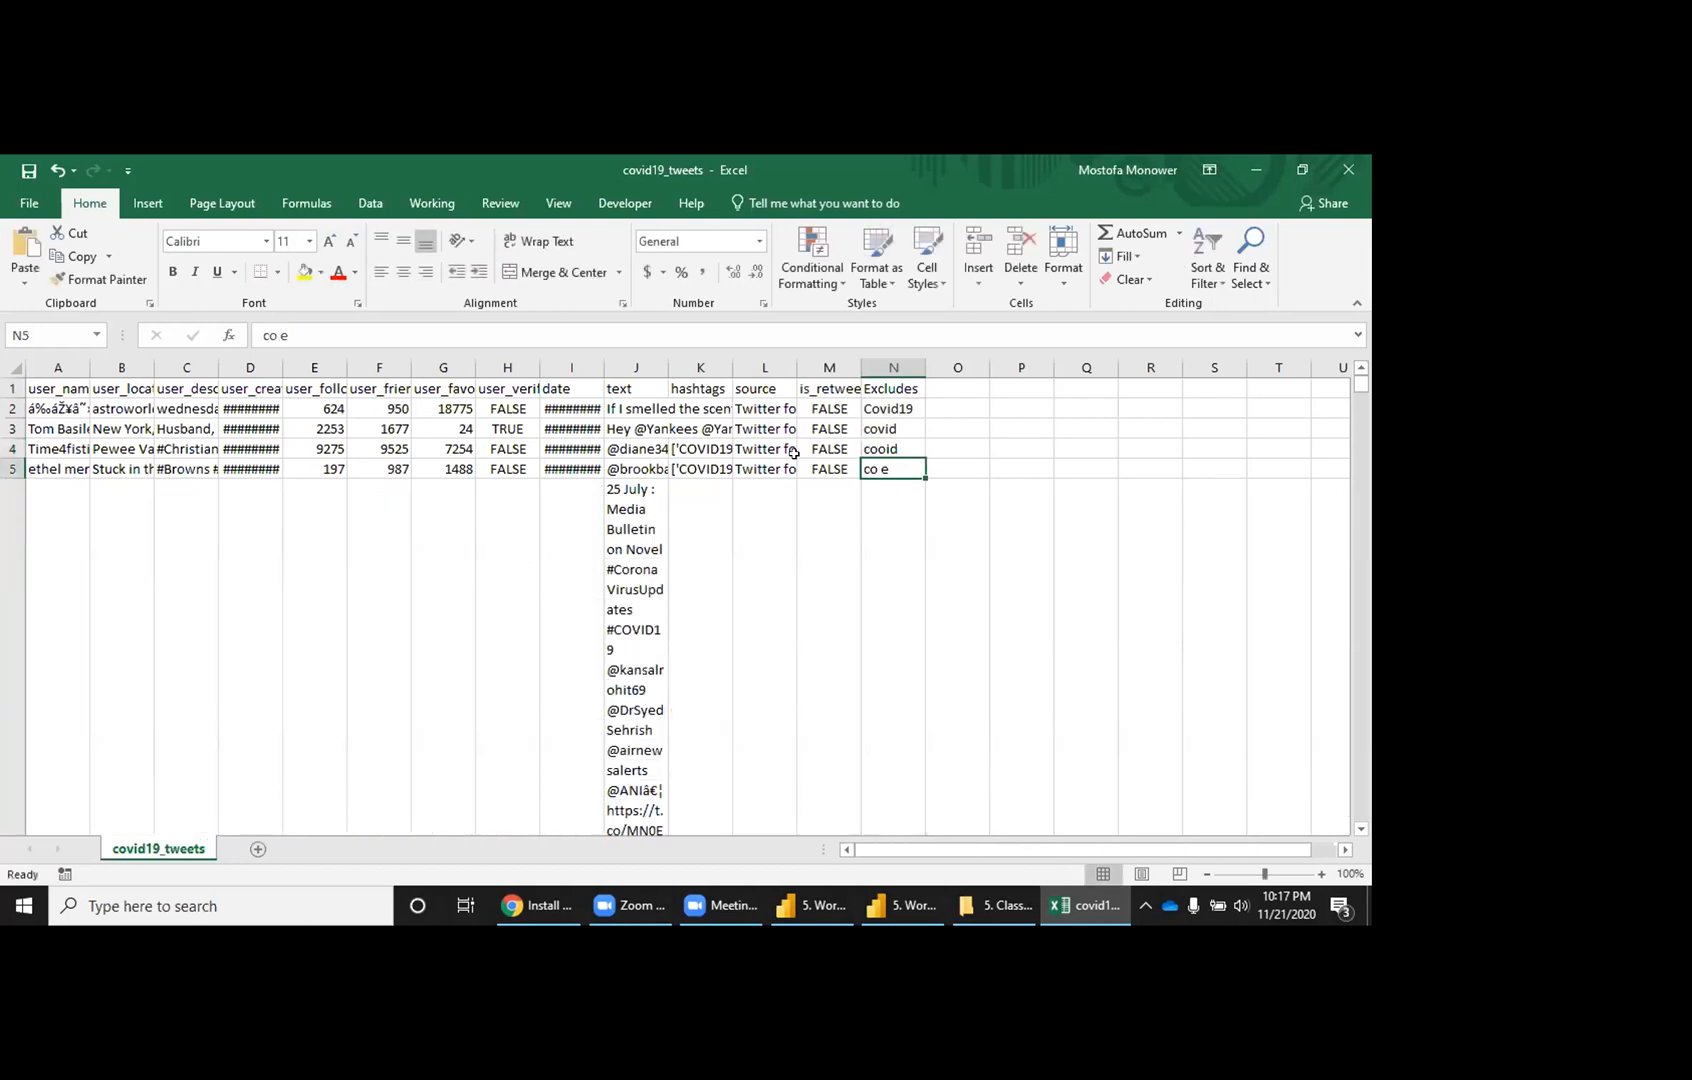
pyautogui.hotkey('ctrl', 'z')
# Step: Enter co and https in cells N4 and N5
pyautogui.scroll(-1, 793, 453)
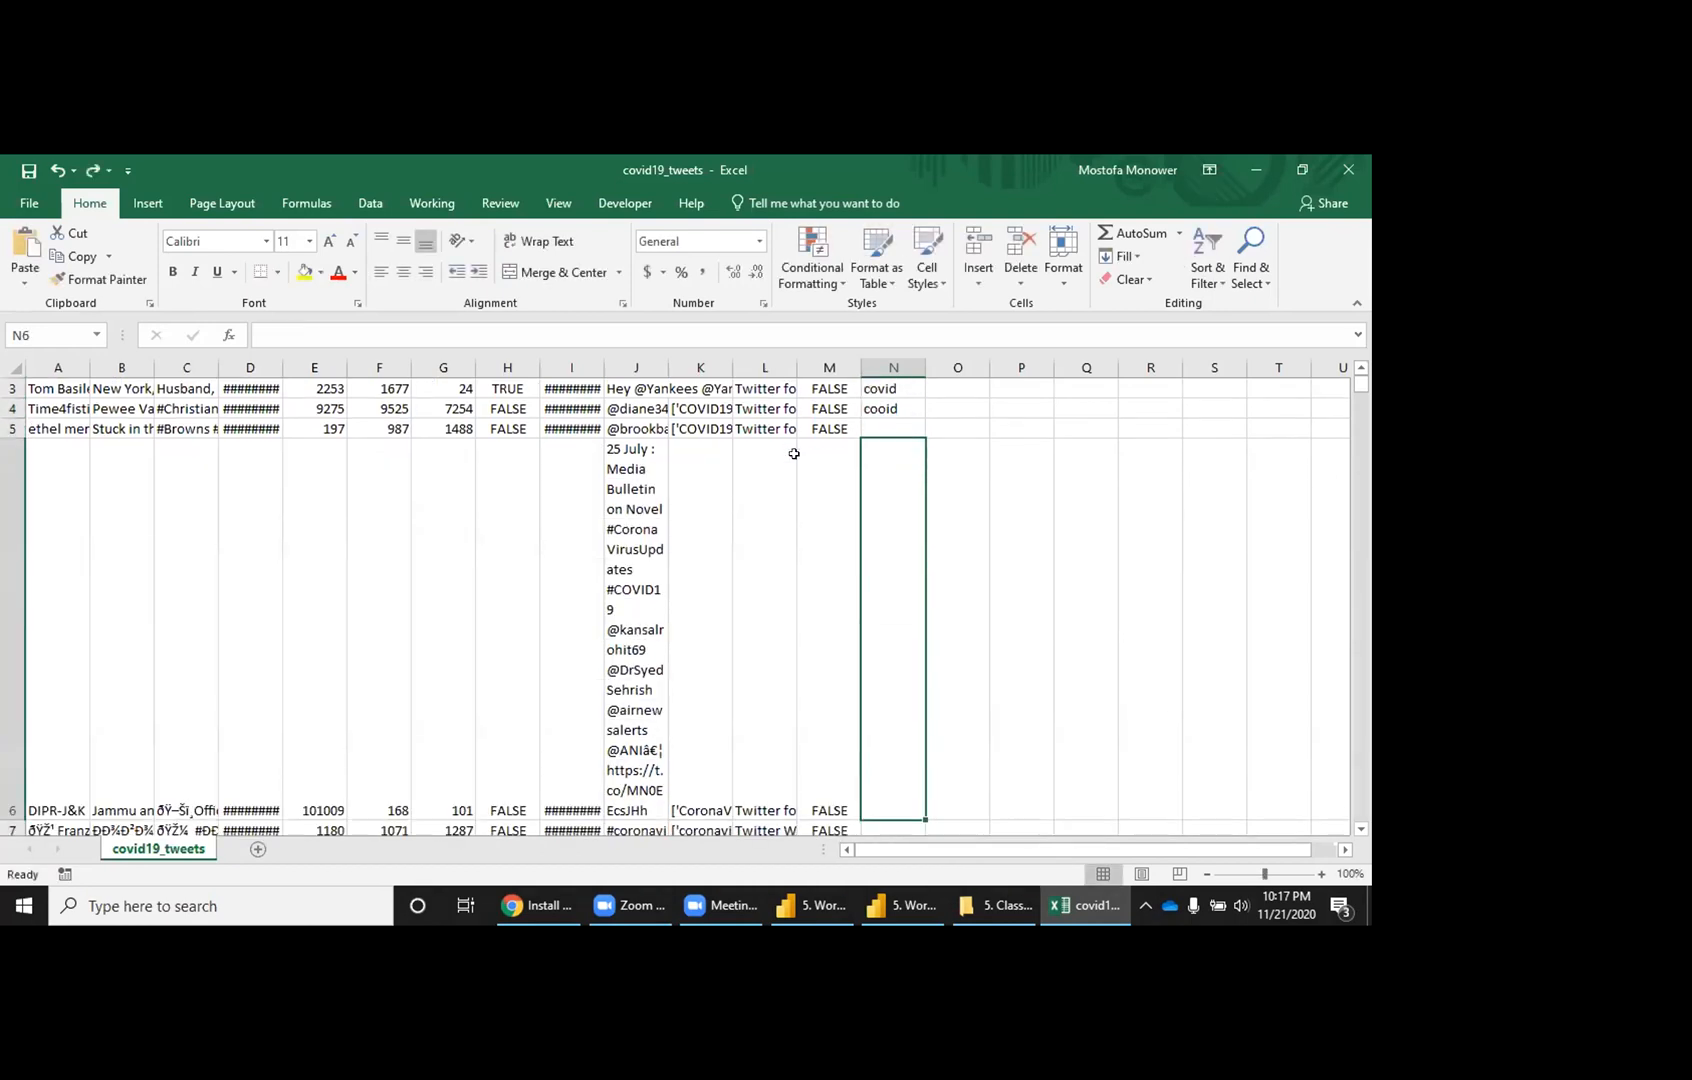
pyautogui.press('Down')
pyautogui.press('Up')
pyautogui.write('co')
pyautogui.press('Return')
pyautogui.write('https')
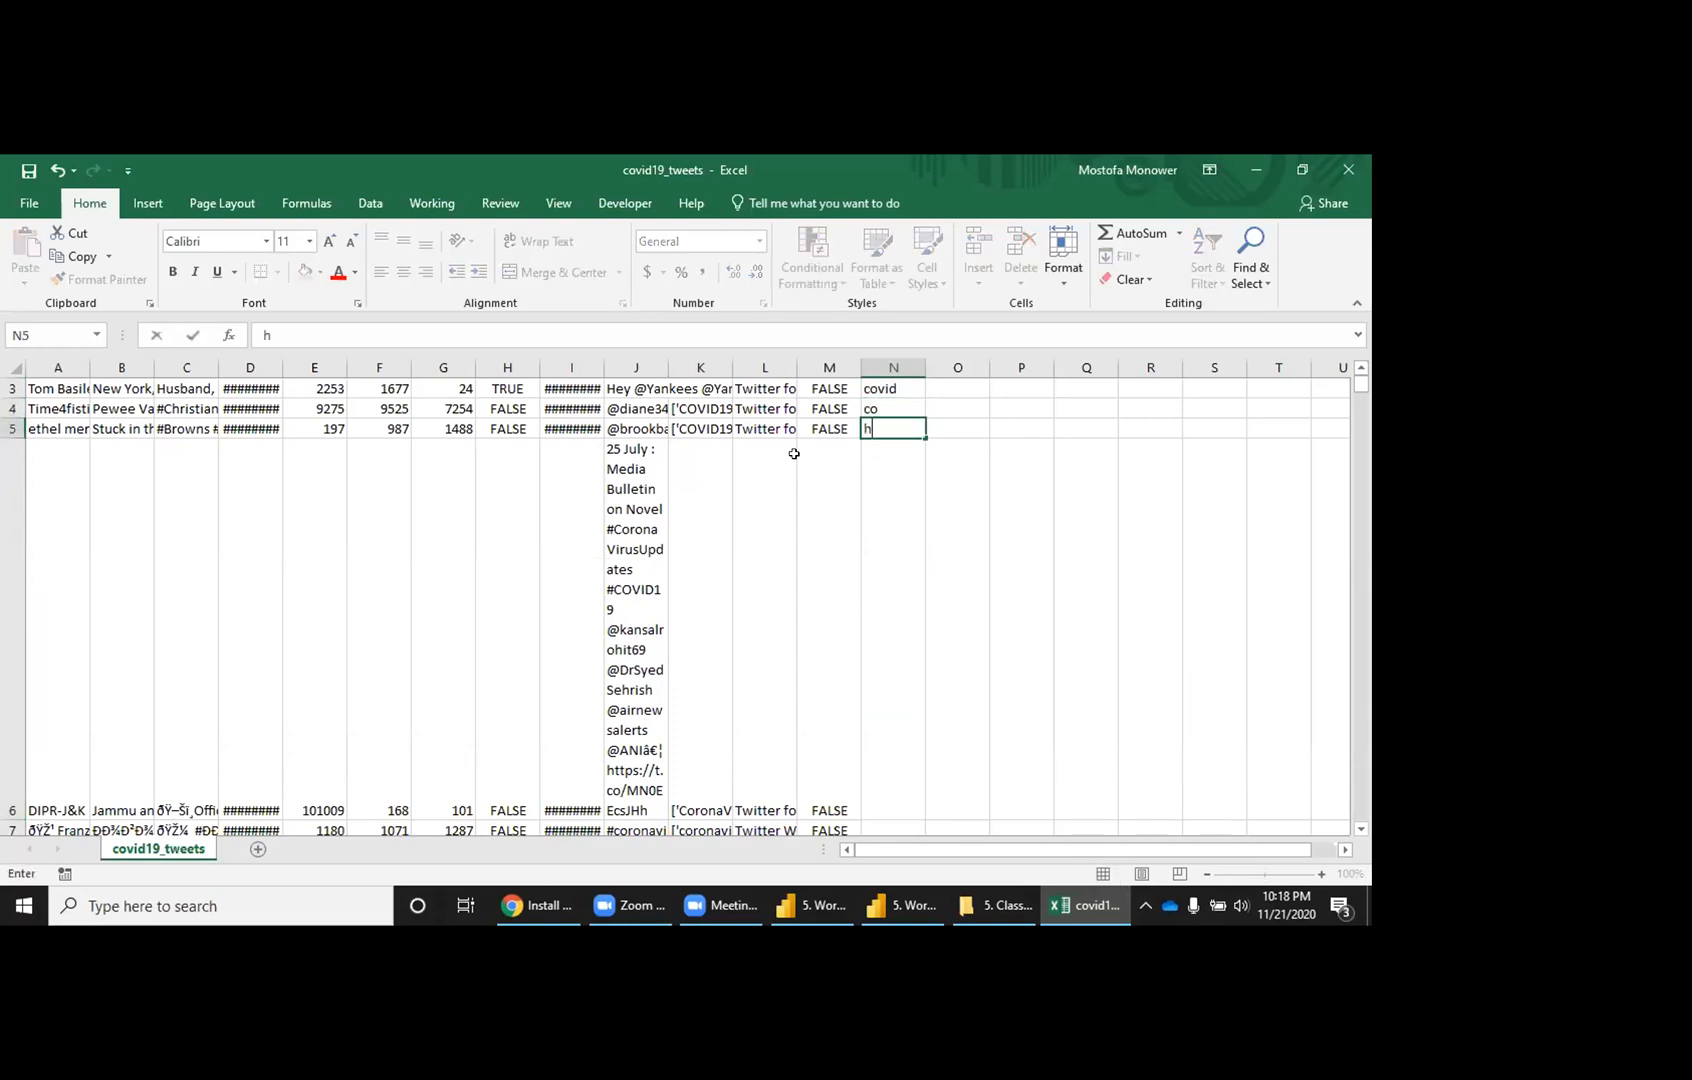
pyautogui.press('Return')
# Step: Save the file keeping CSV format and close the workbook
pyautogui.hotkey('ctrl', 's')
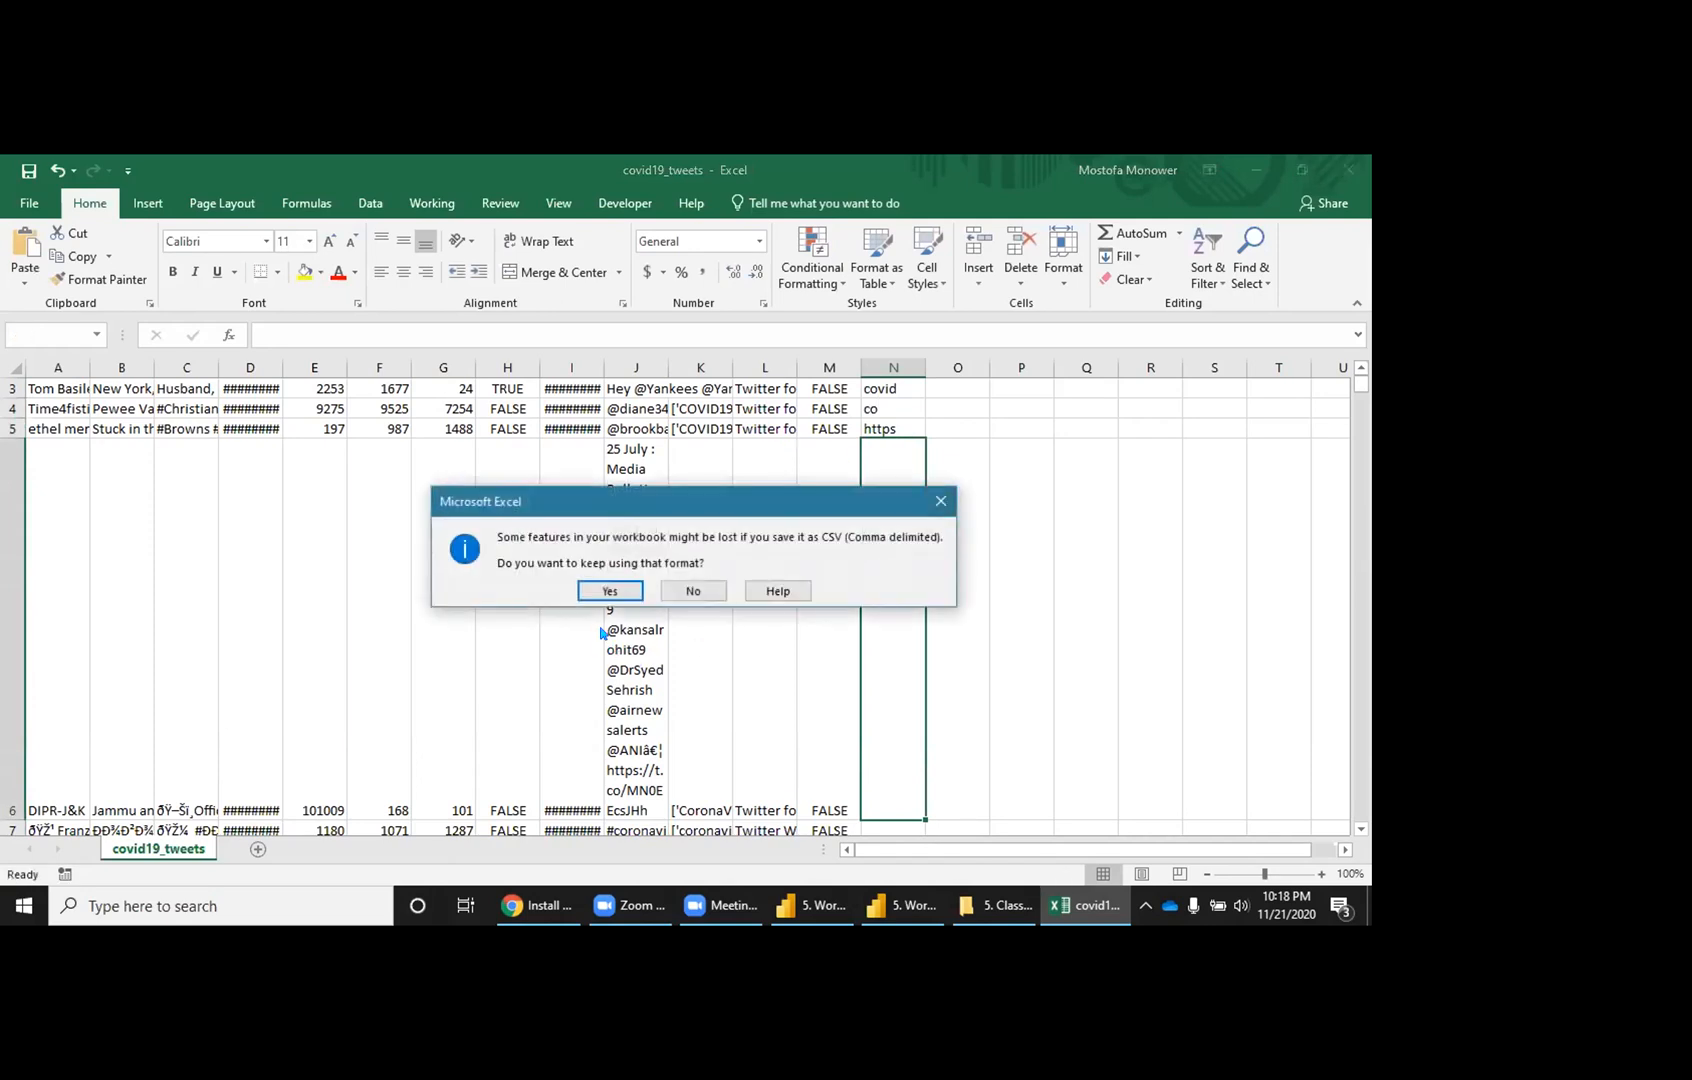
pyautogui.click(604, 592)
pyautogui.click(1348, 169)
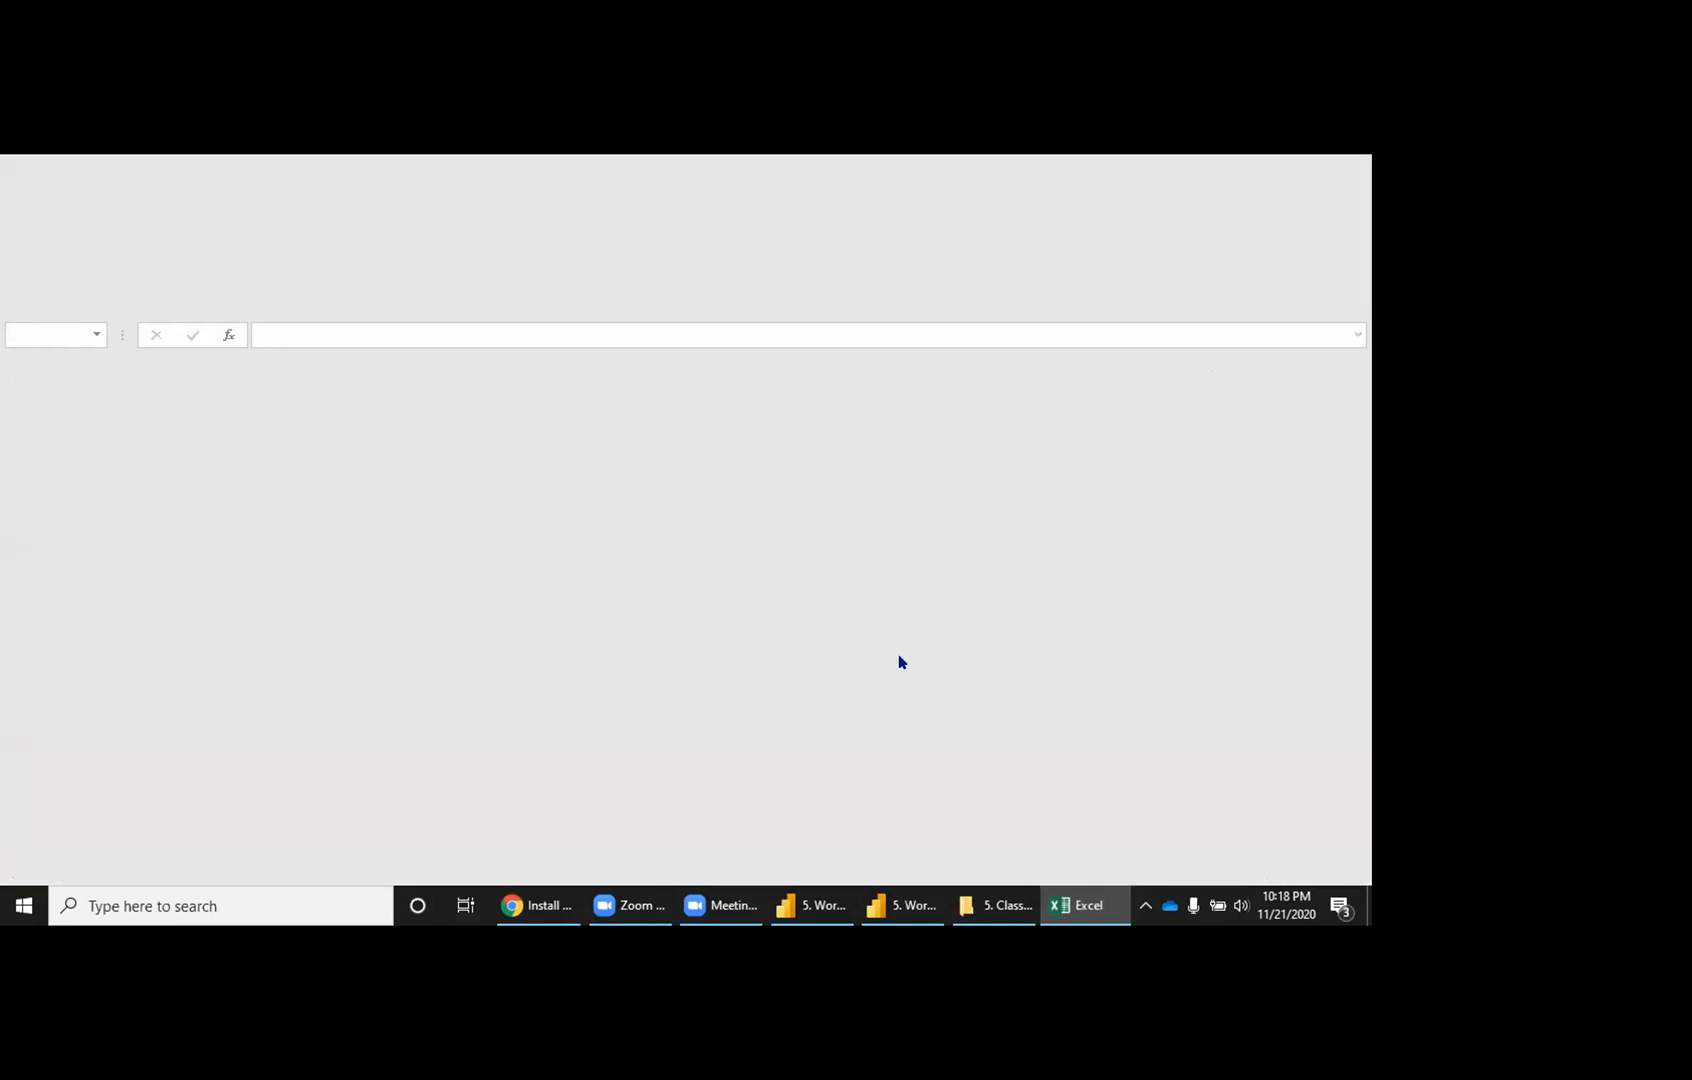
pyautogui.click(970, 906)
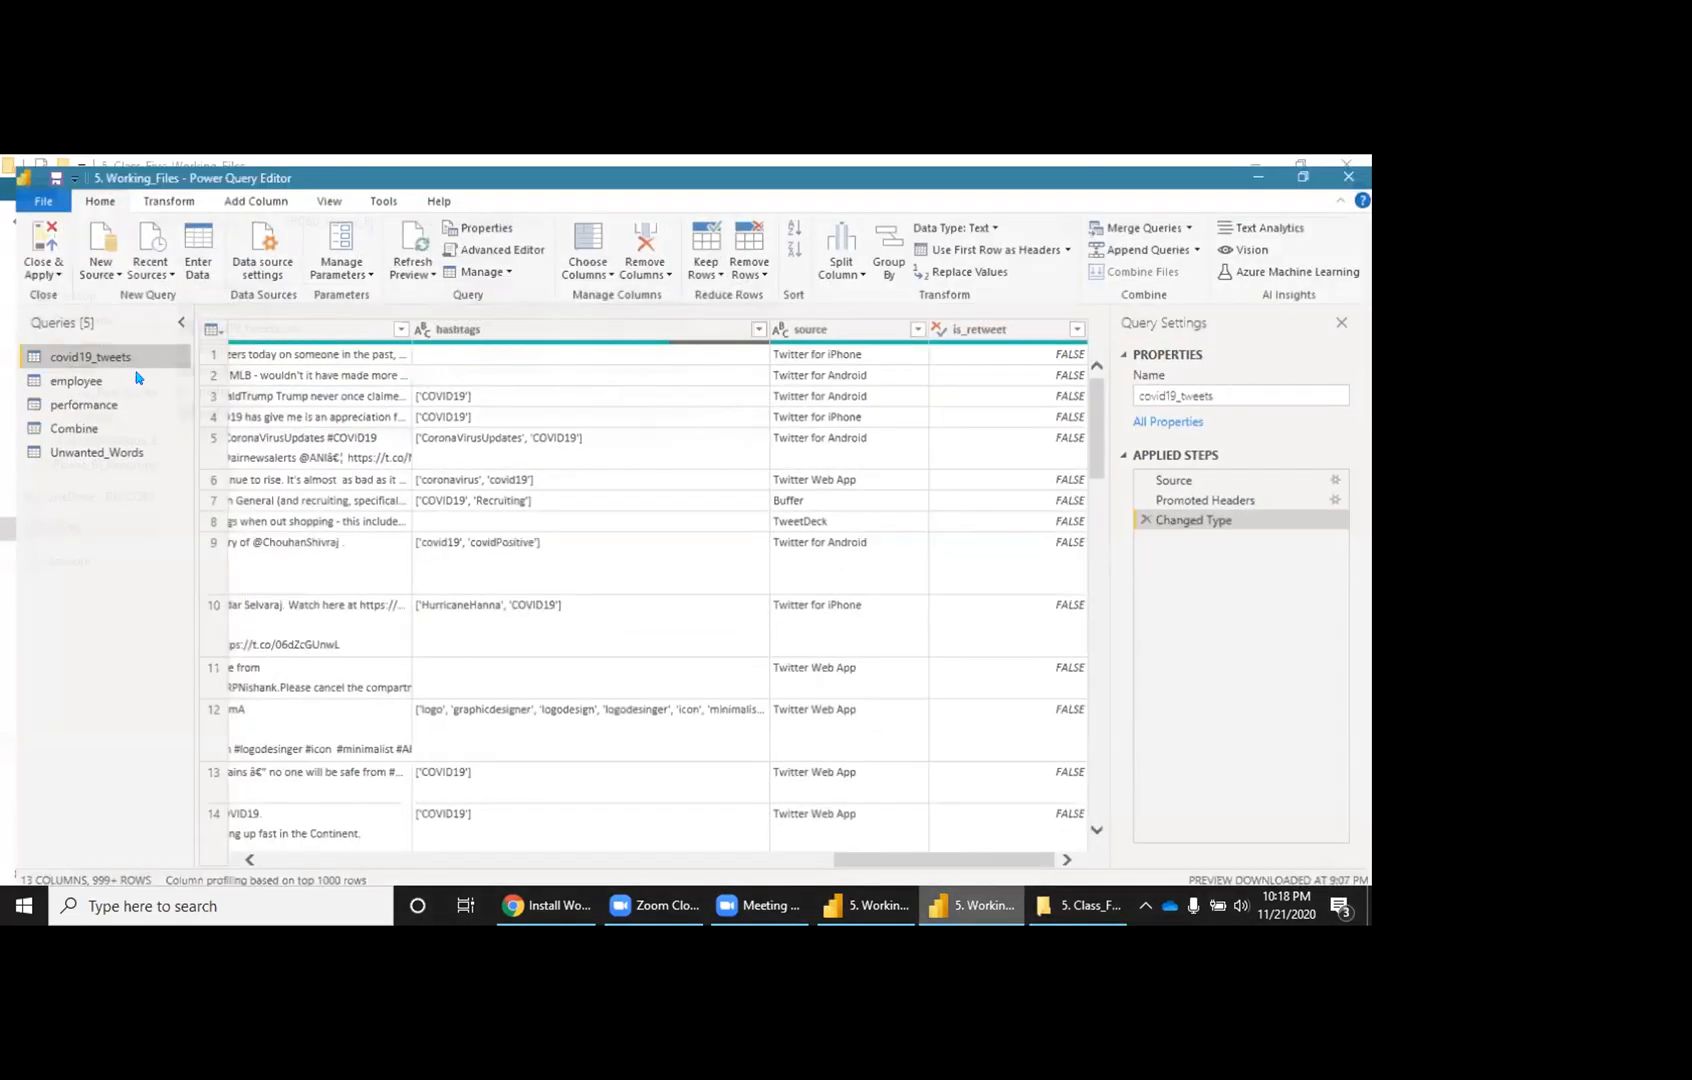
# Step: Close the query editor and remove Unwanted_Words' Text field from the word cloud's Excludes
pyautogui.click(28, 262)
pyautogui.click(56, 330)
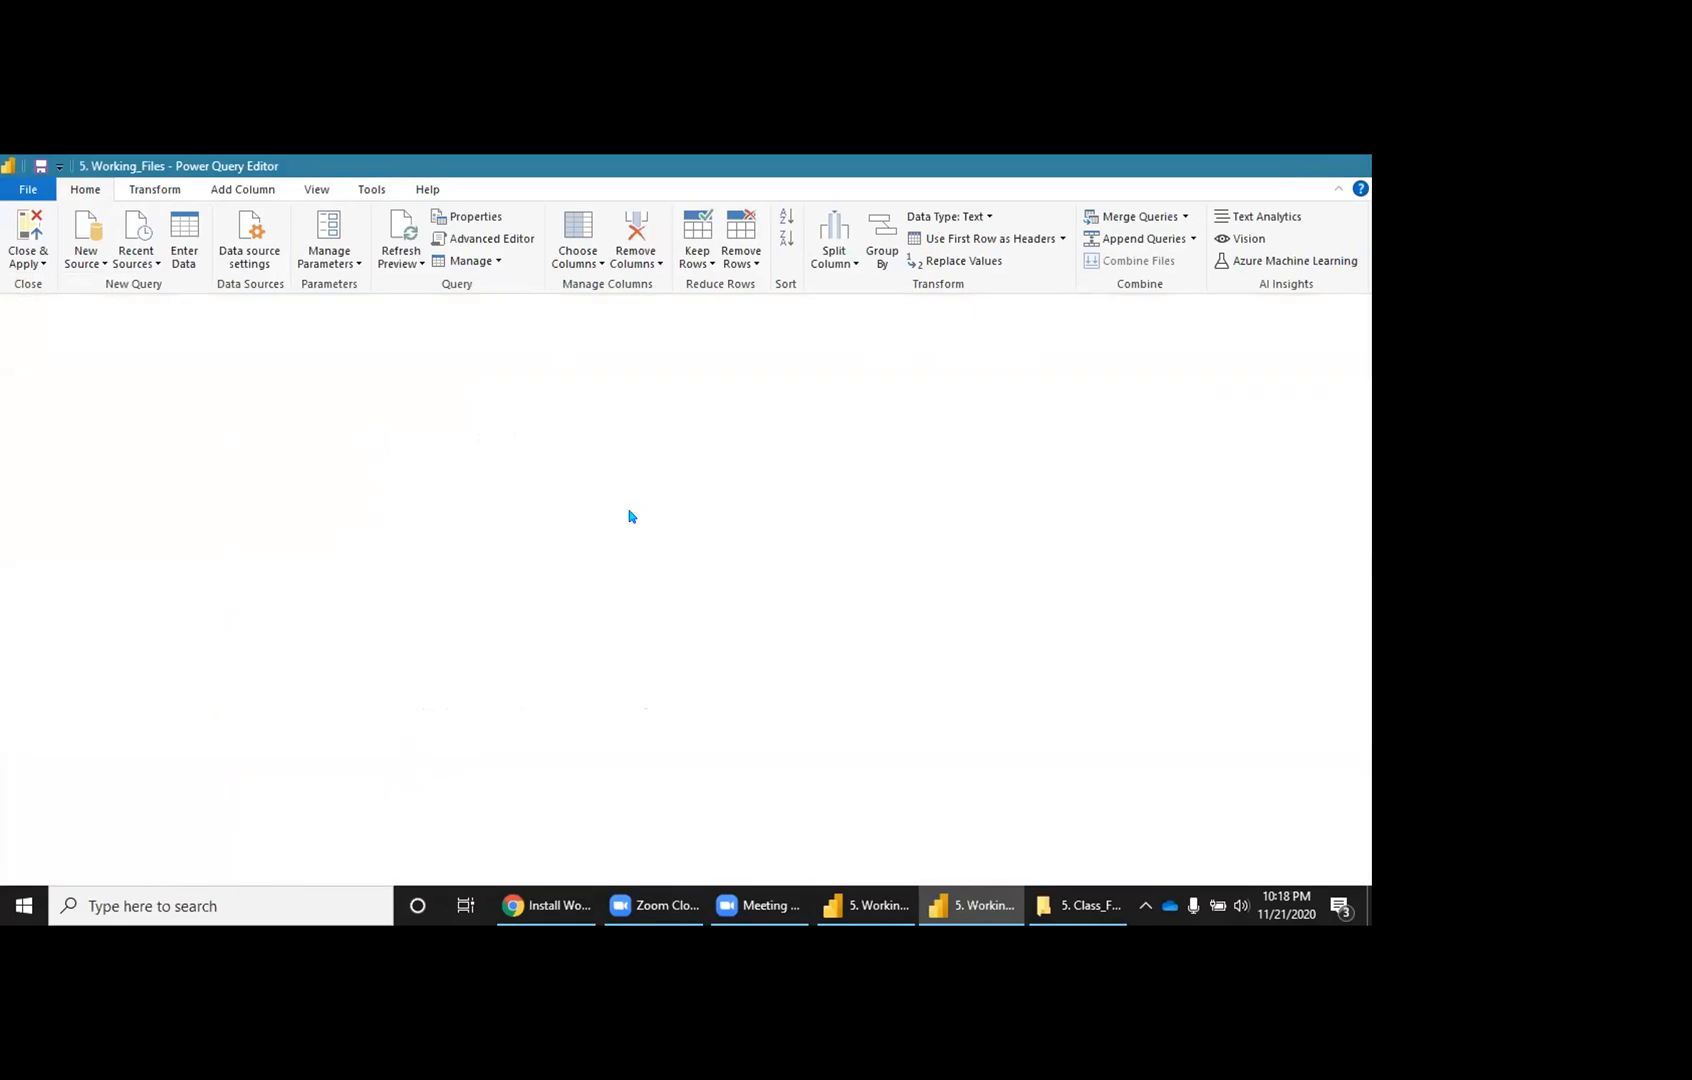
pyautogui.click(940, 906)
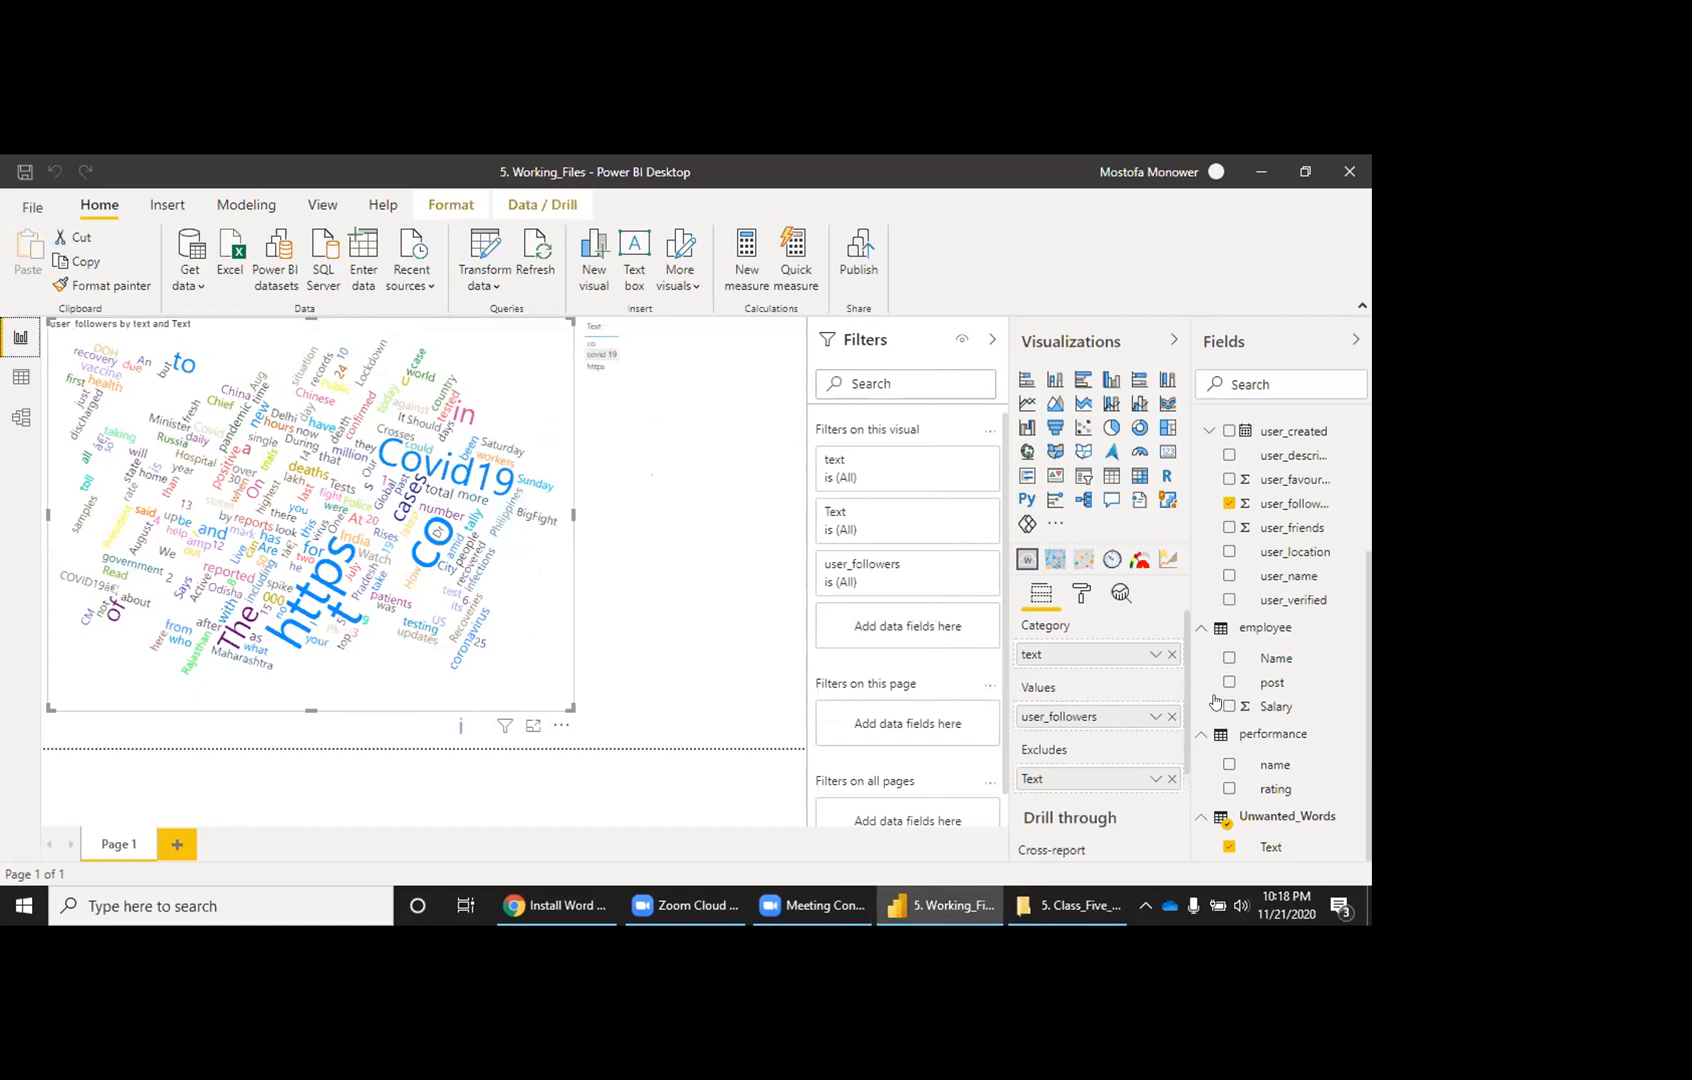
pyautogui.click(1172, 778)
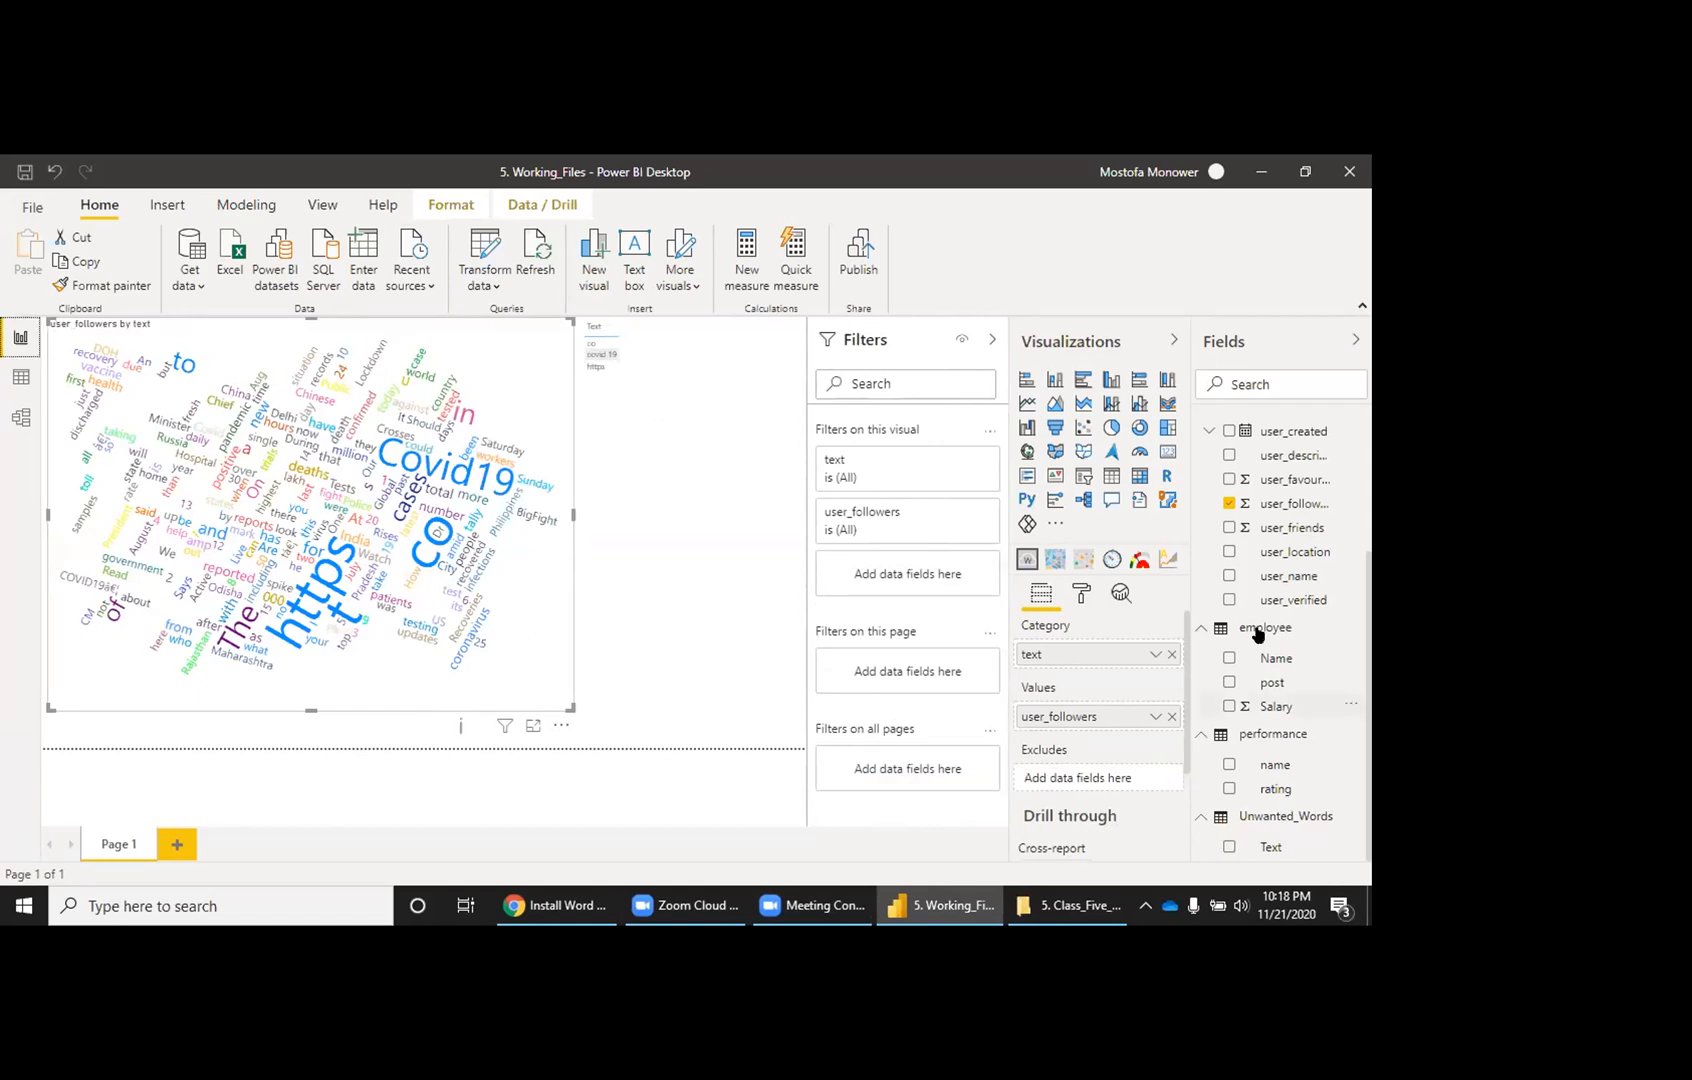
# Step: Refresh all report tables from their source files
pyautogui.scroll(3, 1284, 507)
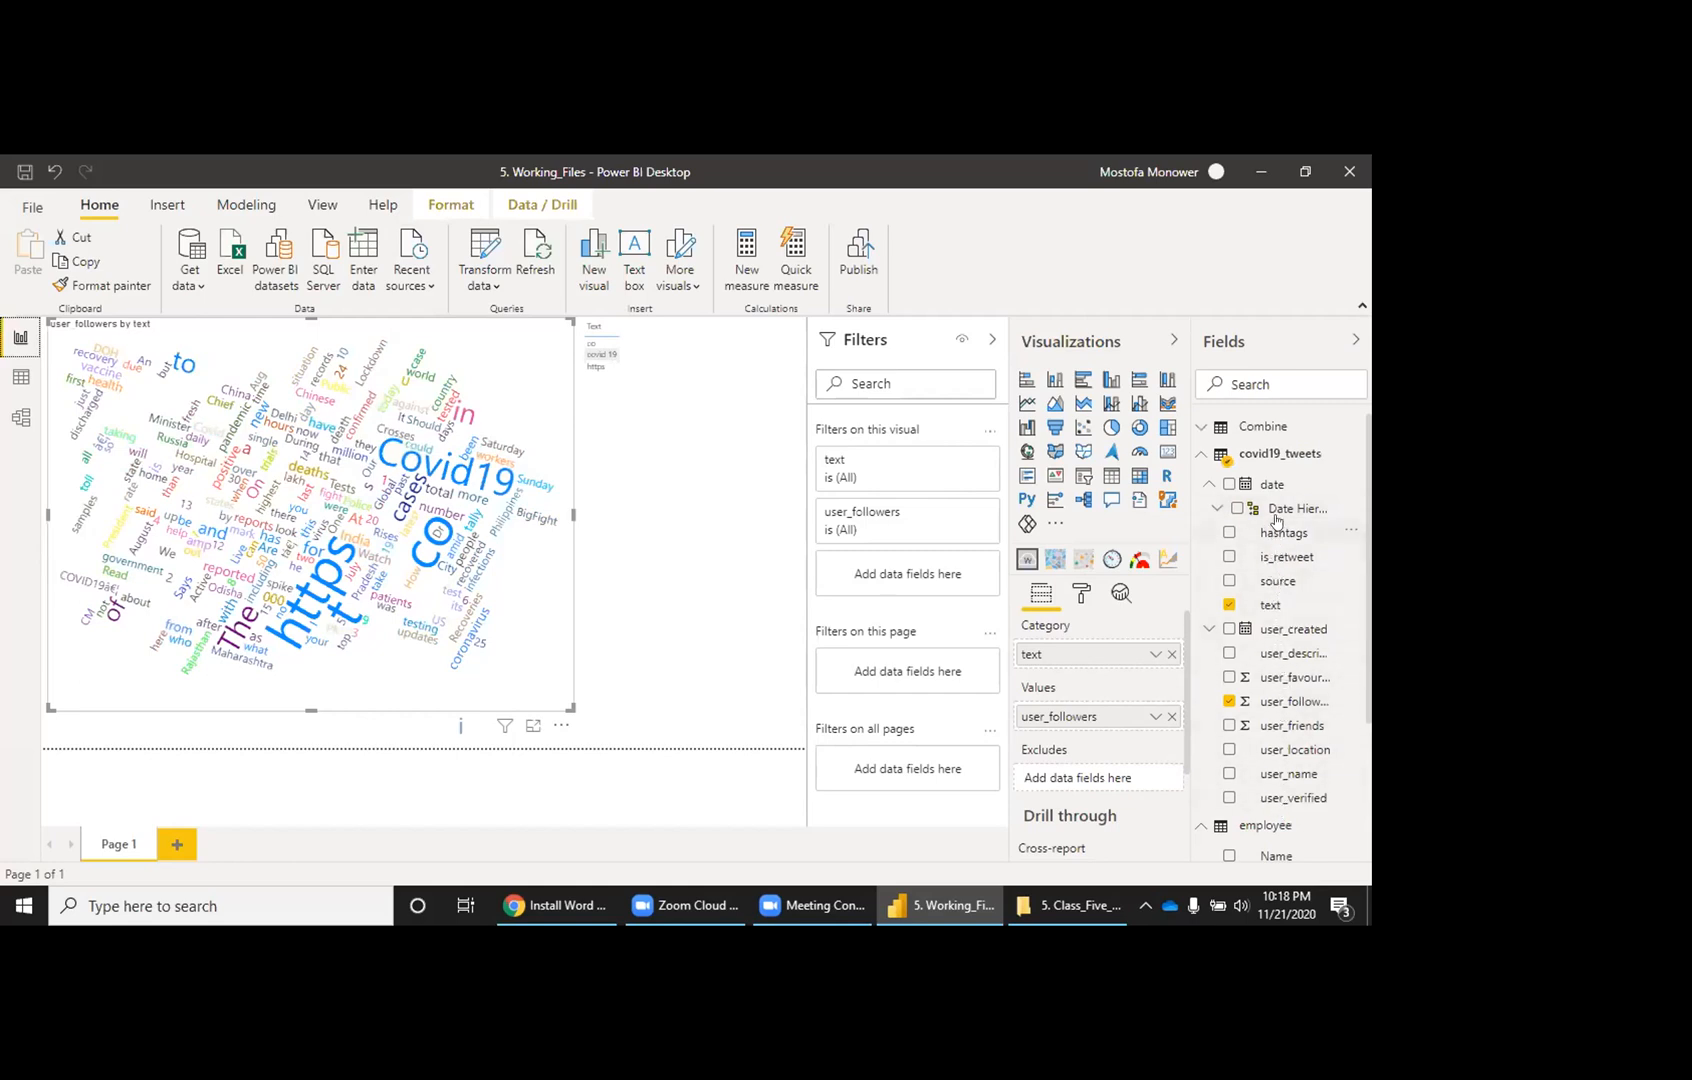
pyautogui.scroll(-2, 1297, 695)
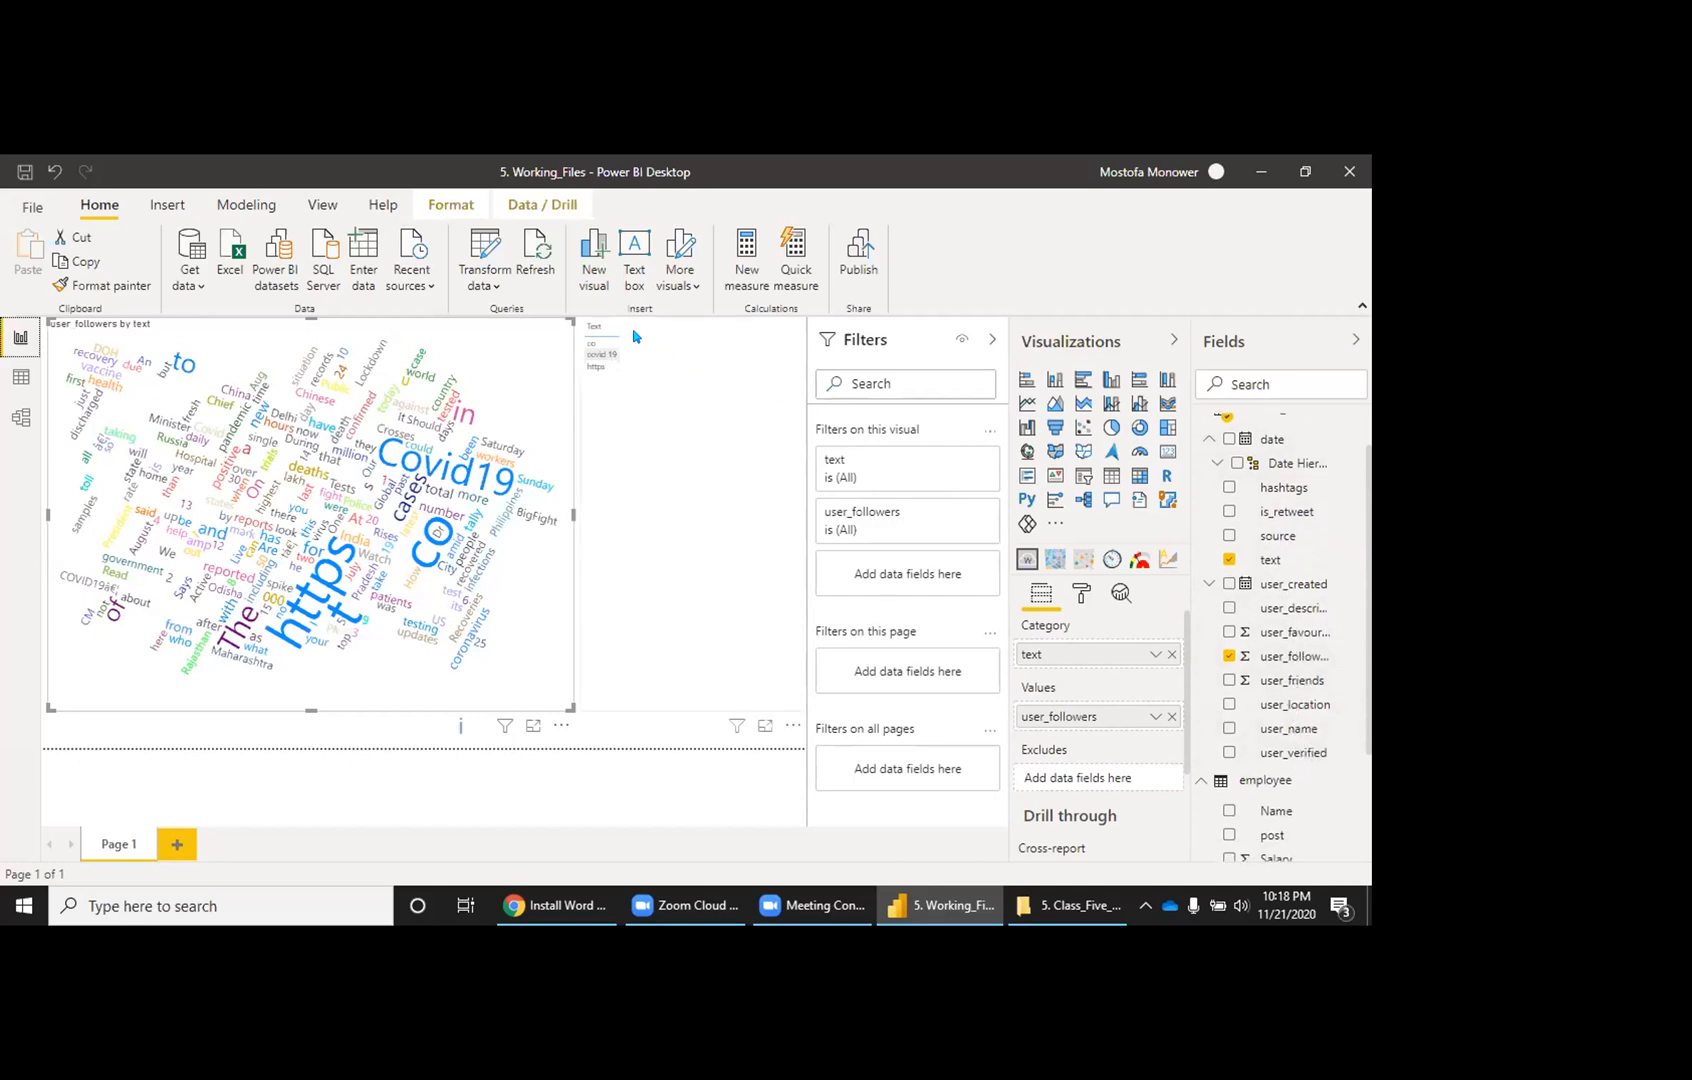
pyautogui.click(536, 255)
# Step: Reopen covid19_tweets in Excel to confirm the Excludes column in N1, then close it
pyautogui.scroll(1, 1278, 453)
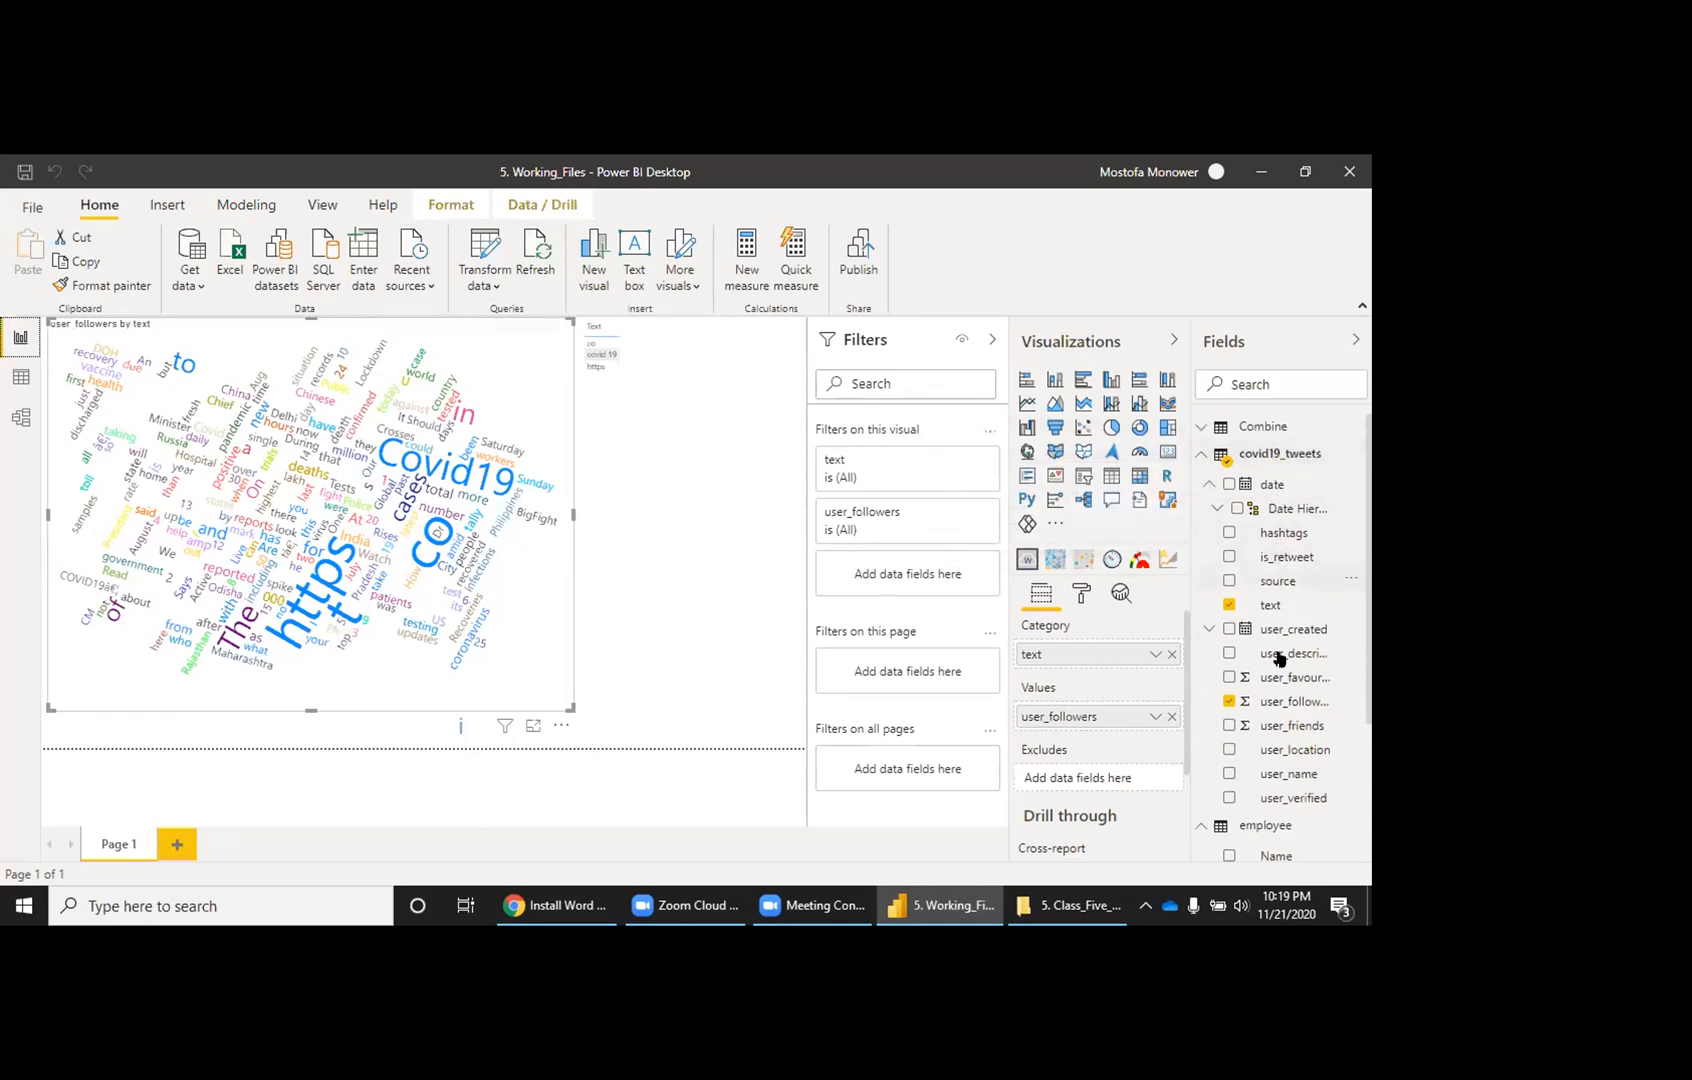
pyautogui.click(1065, 906)
pyautogui.doubleClick(315, 308)
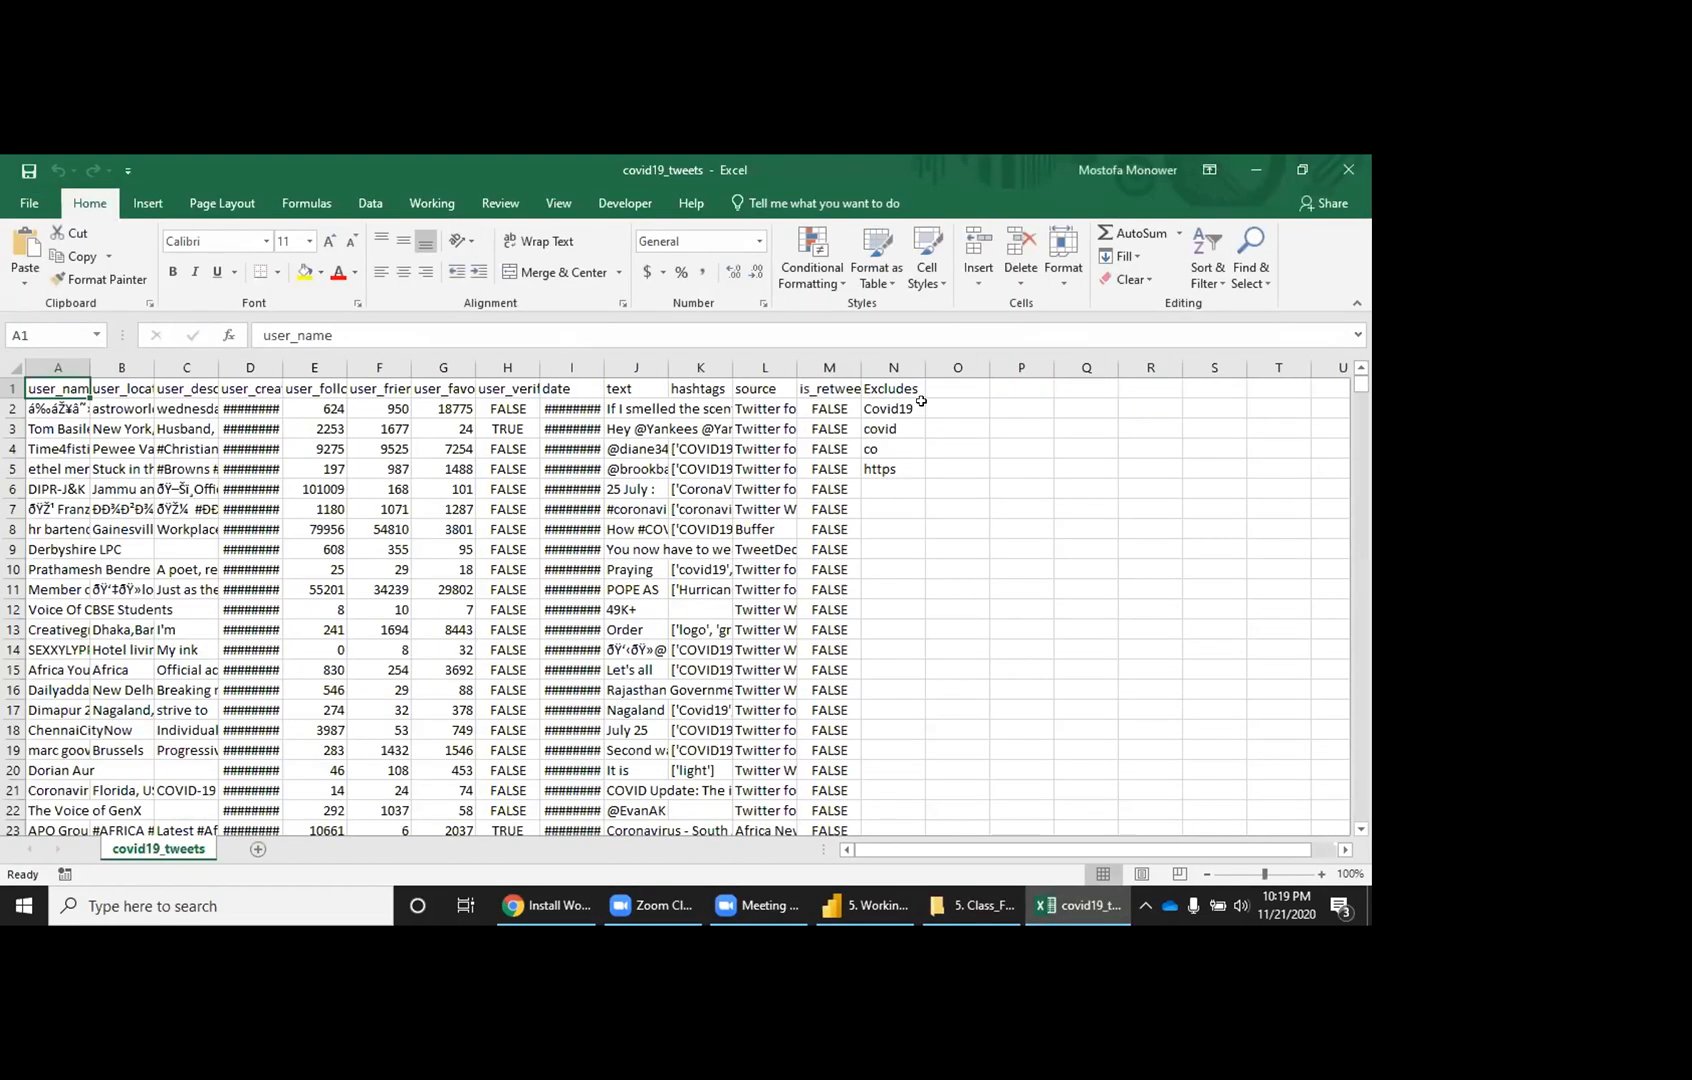
pyautogui.click(907, 388)
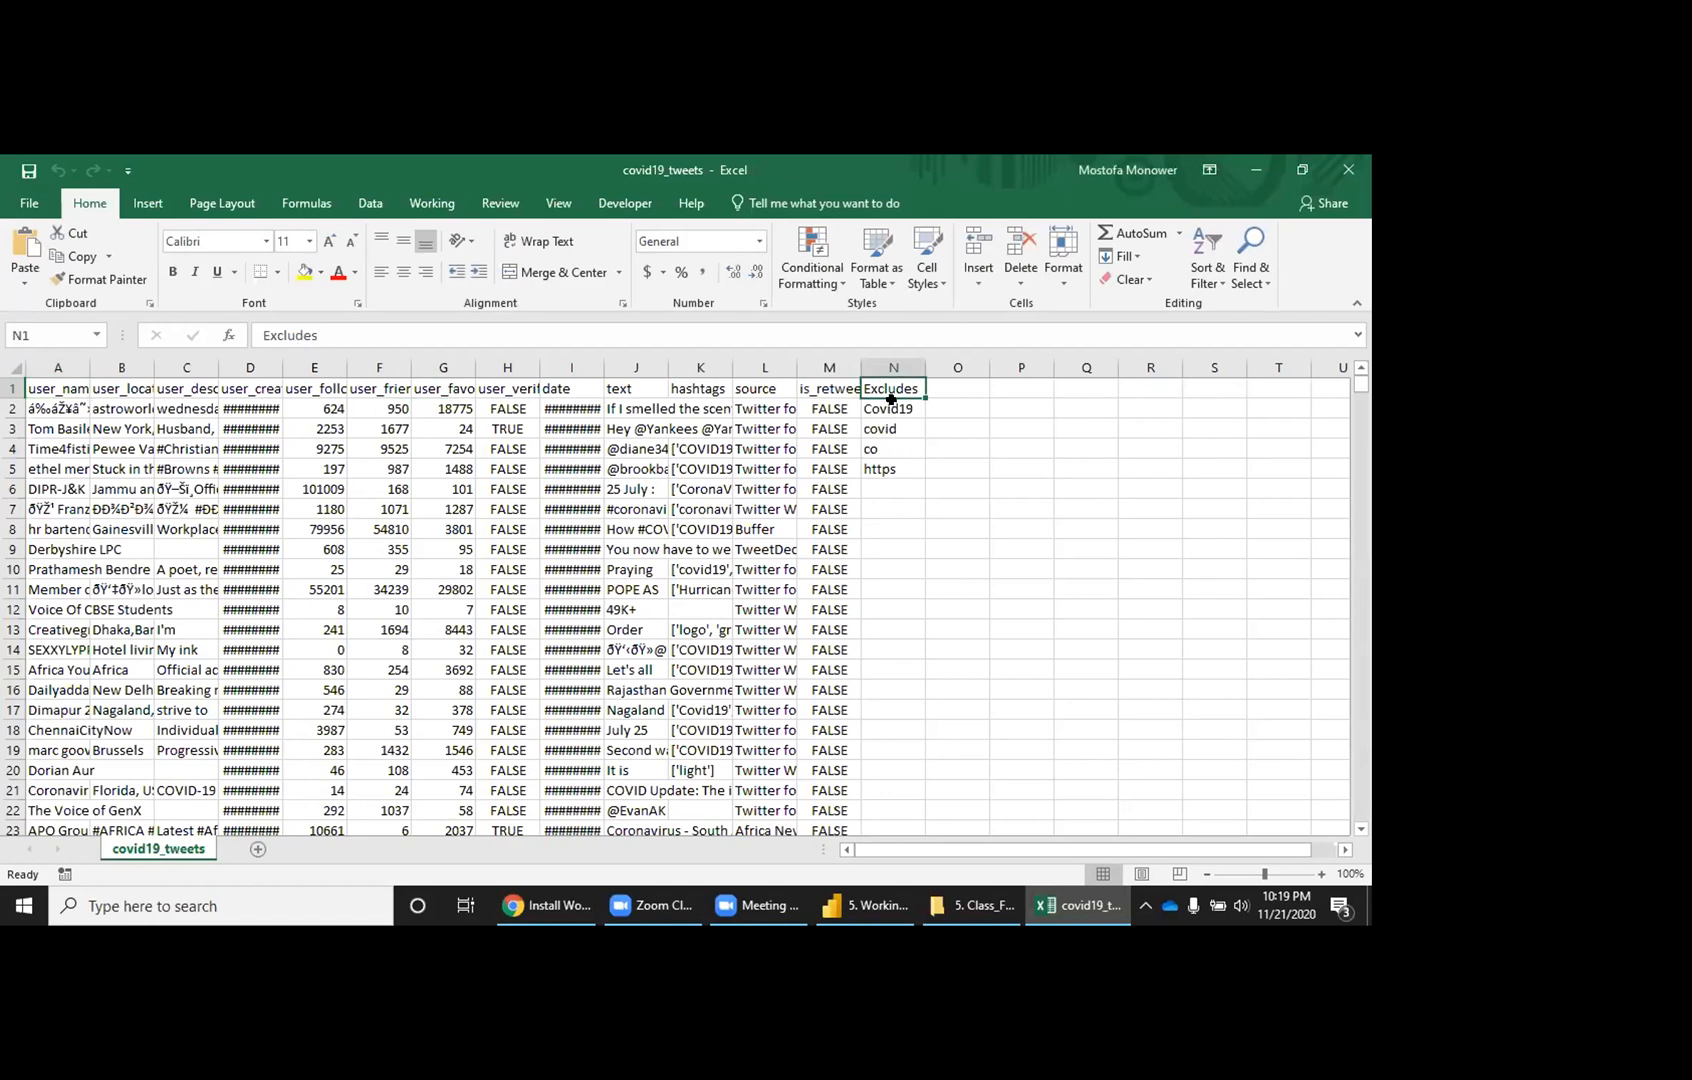
pyautogui.hotkey('alt', 'F4')
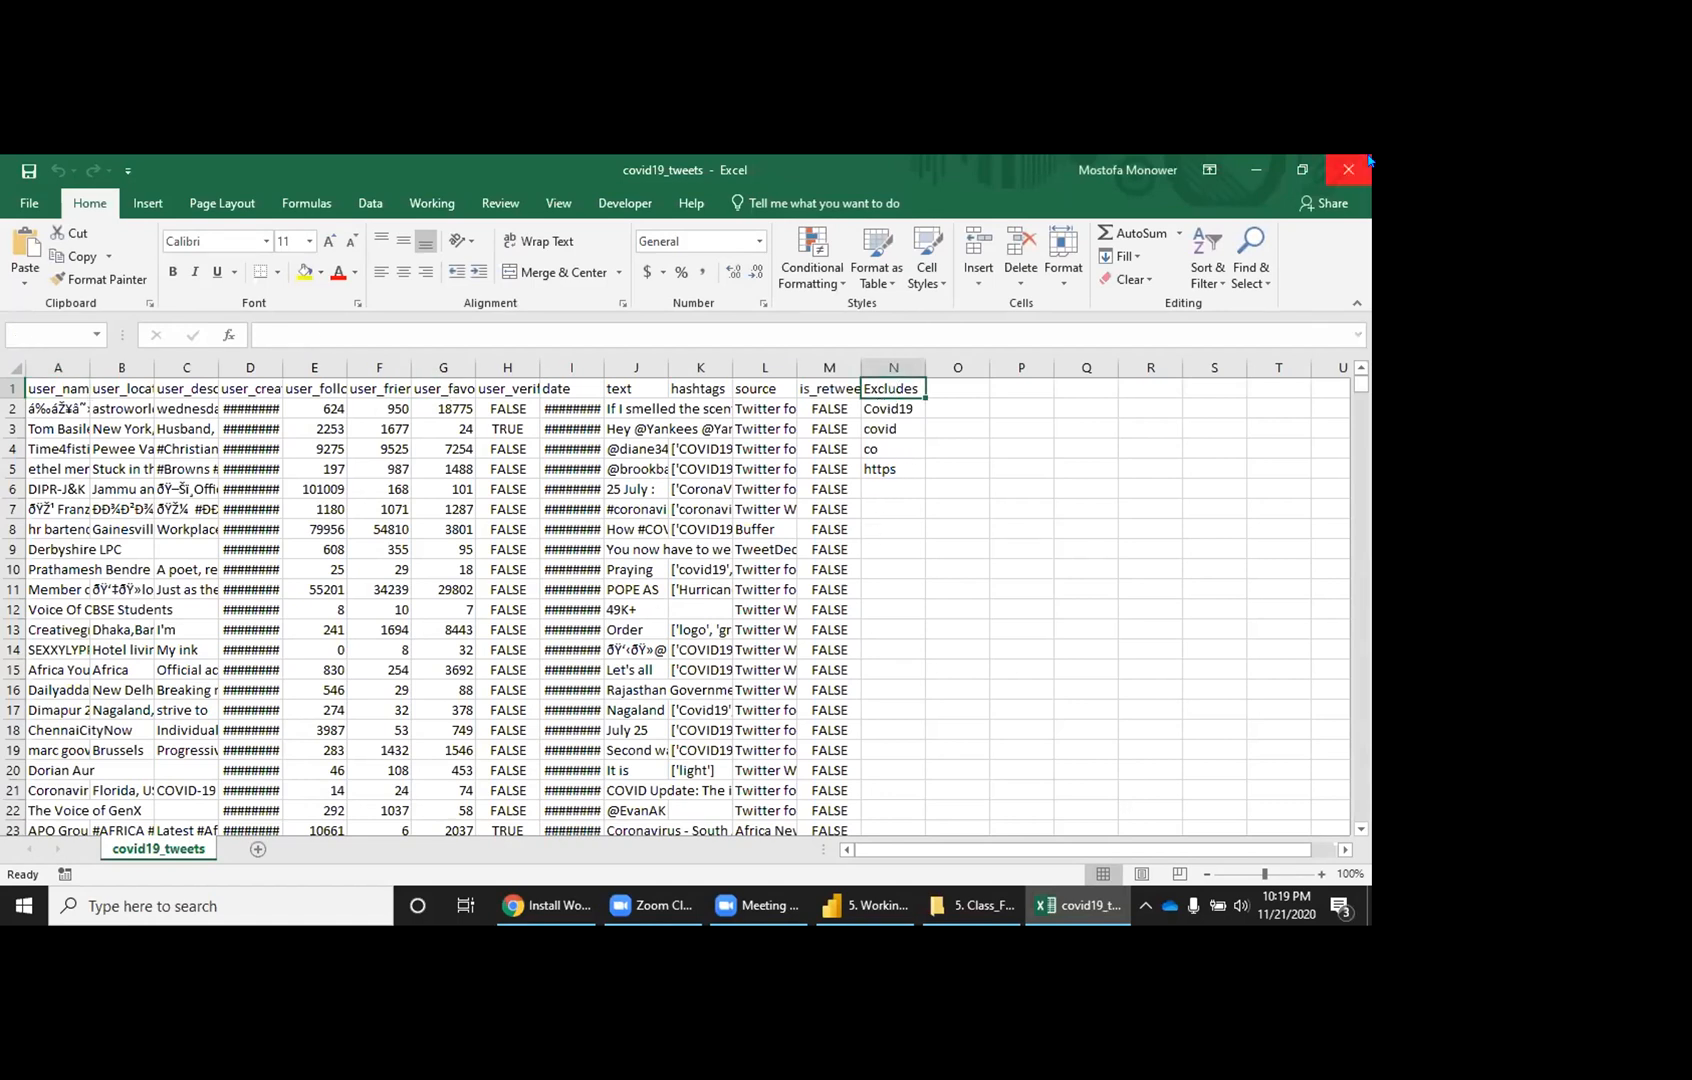
pyautogui.click(927, 904)
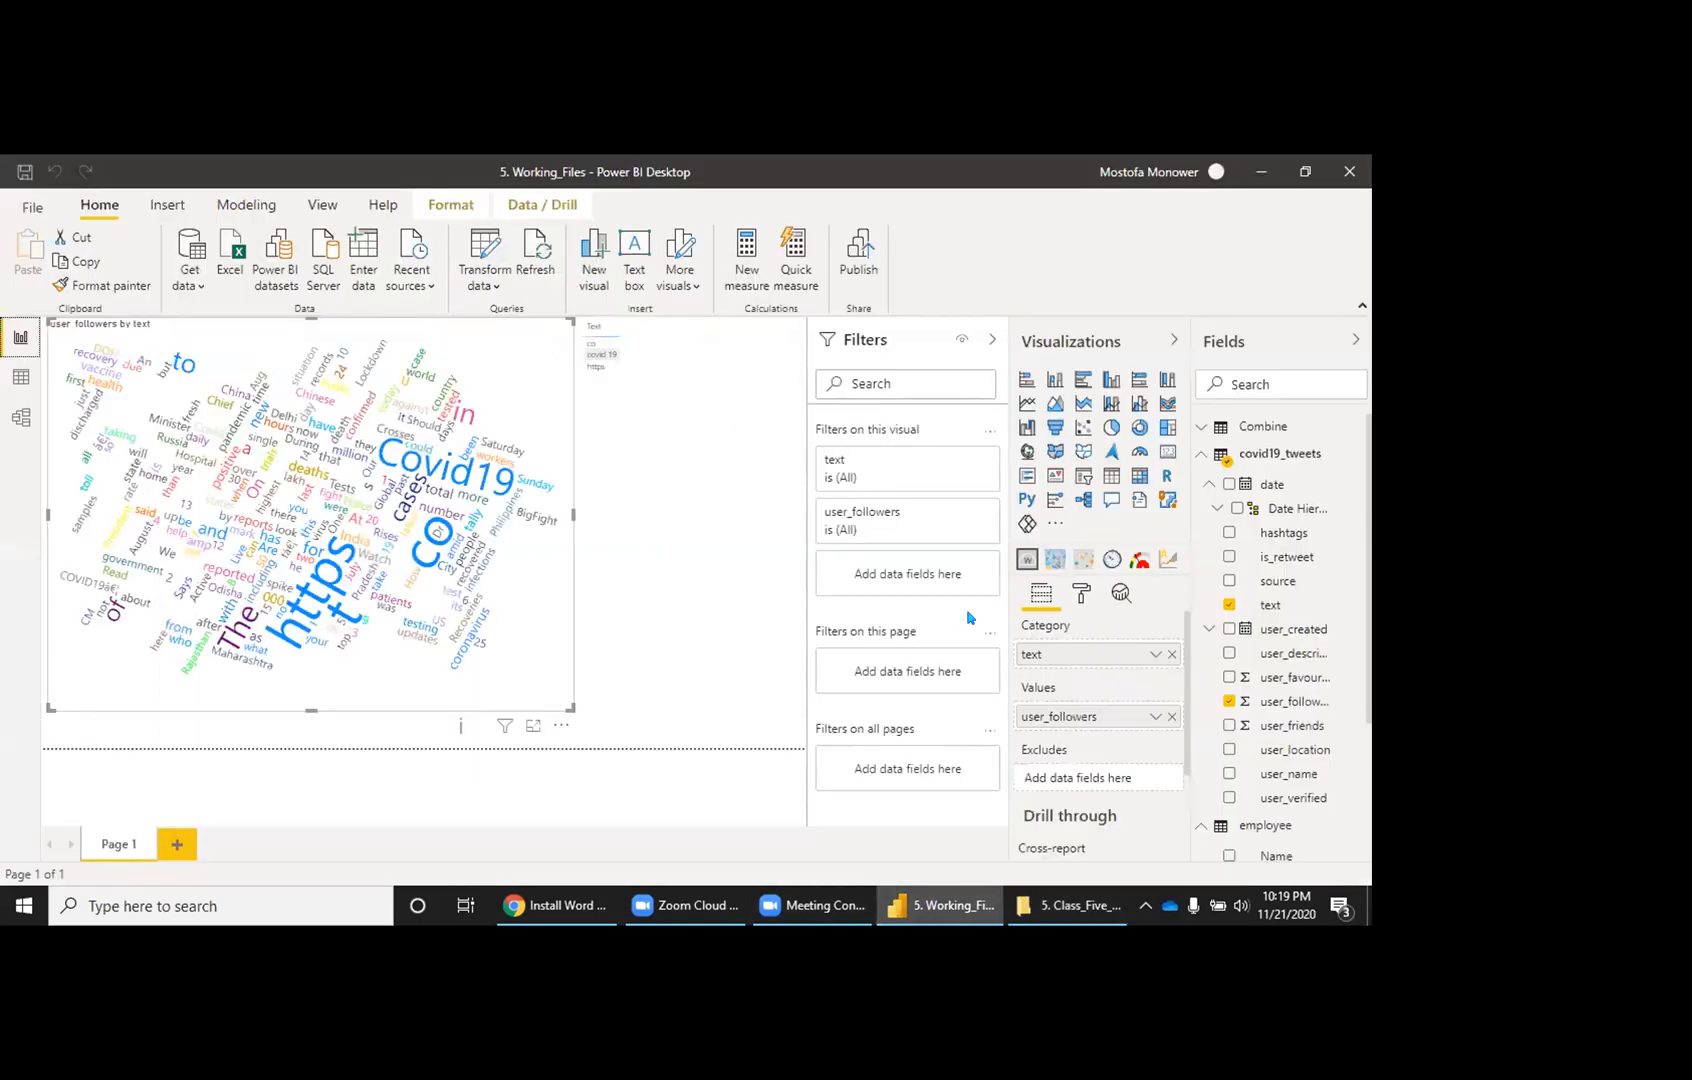
# Step: Open the covid19_tweets query in Power Query Editor from its Fields pane menu
pyautogui.scroll(-1, 1221, 535)
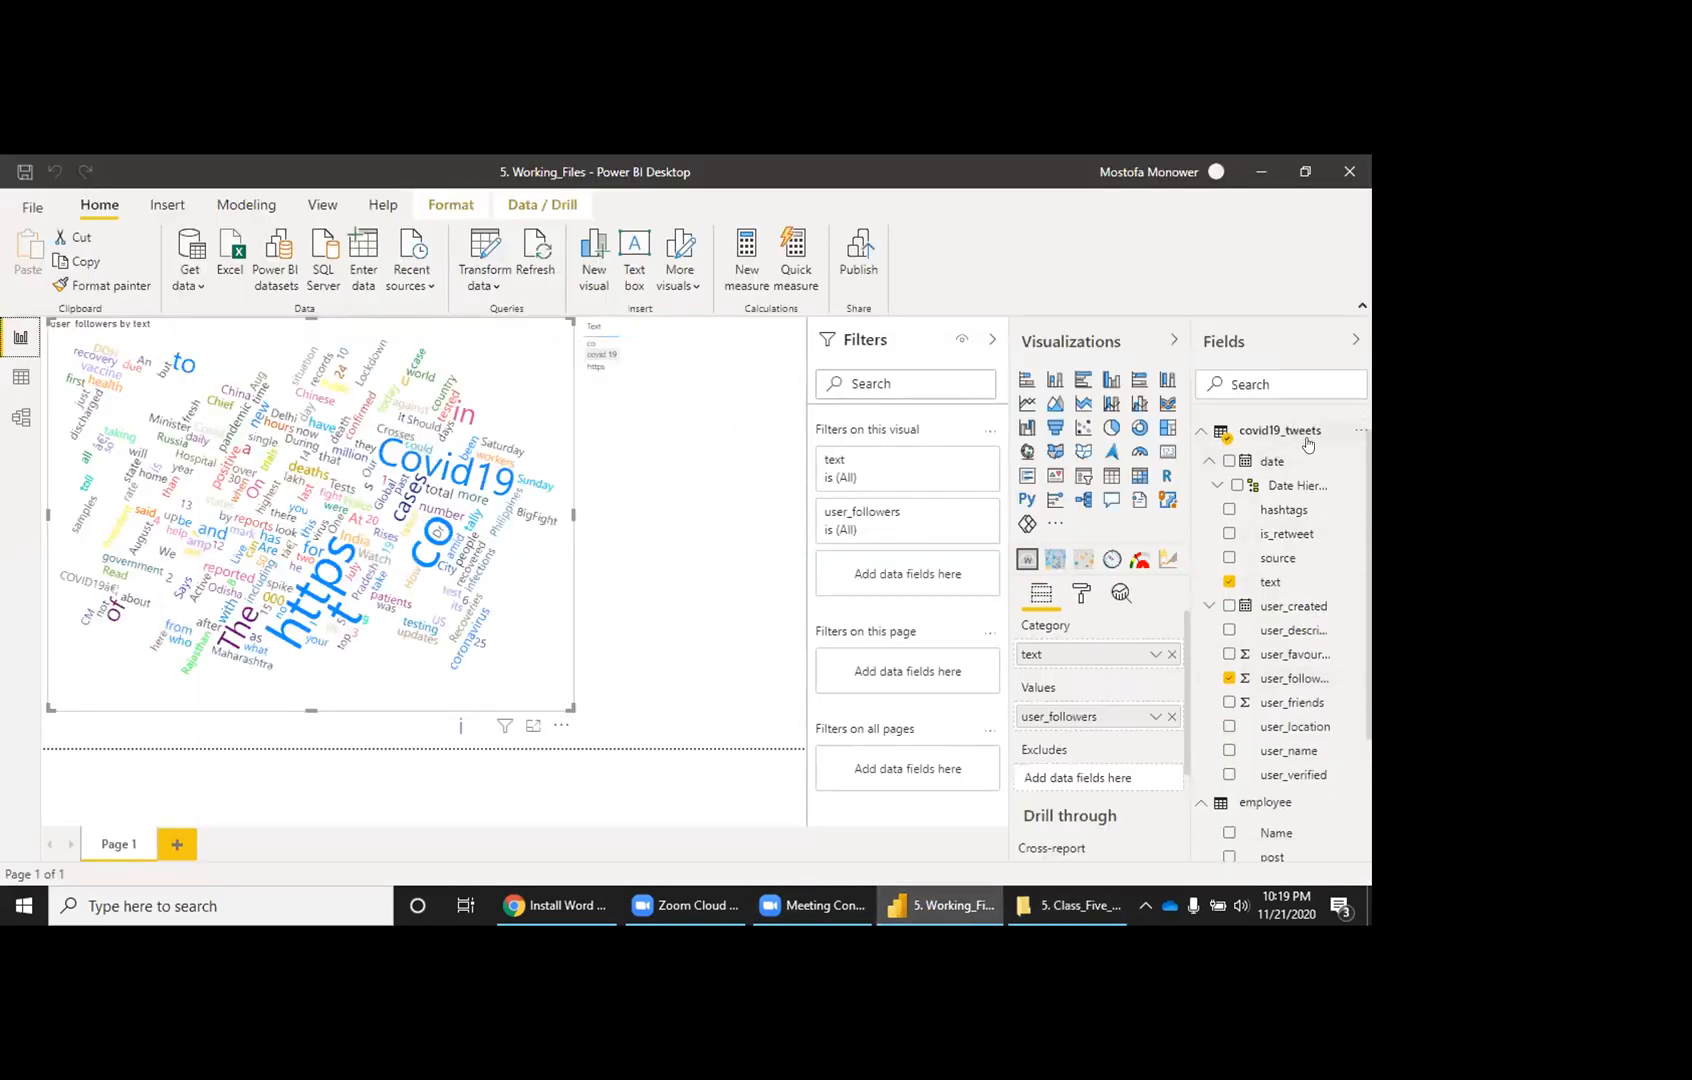
pyautogui.rightClick(1348, 459)
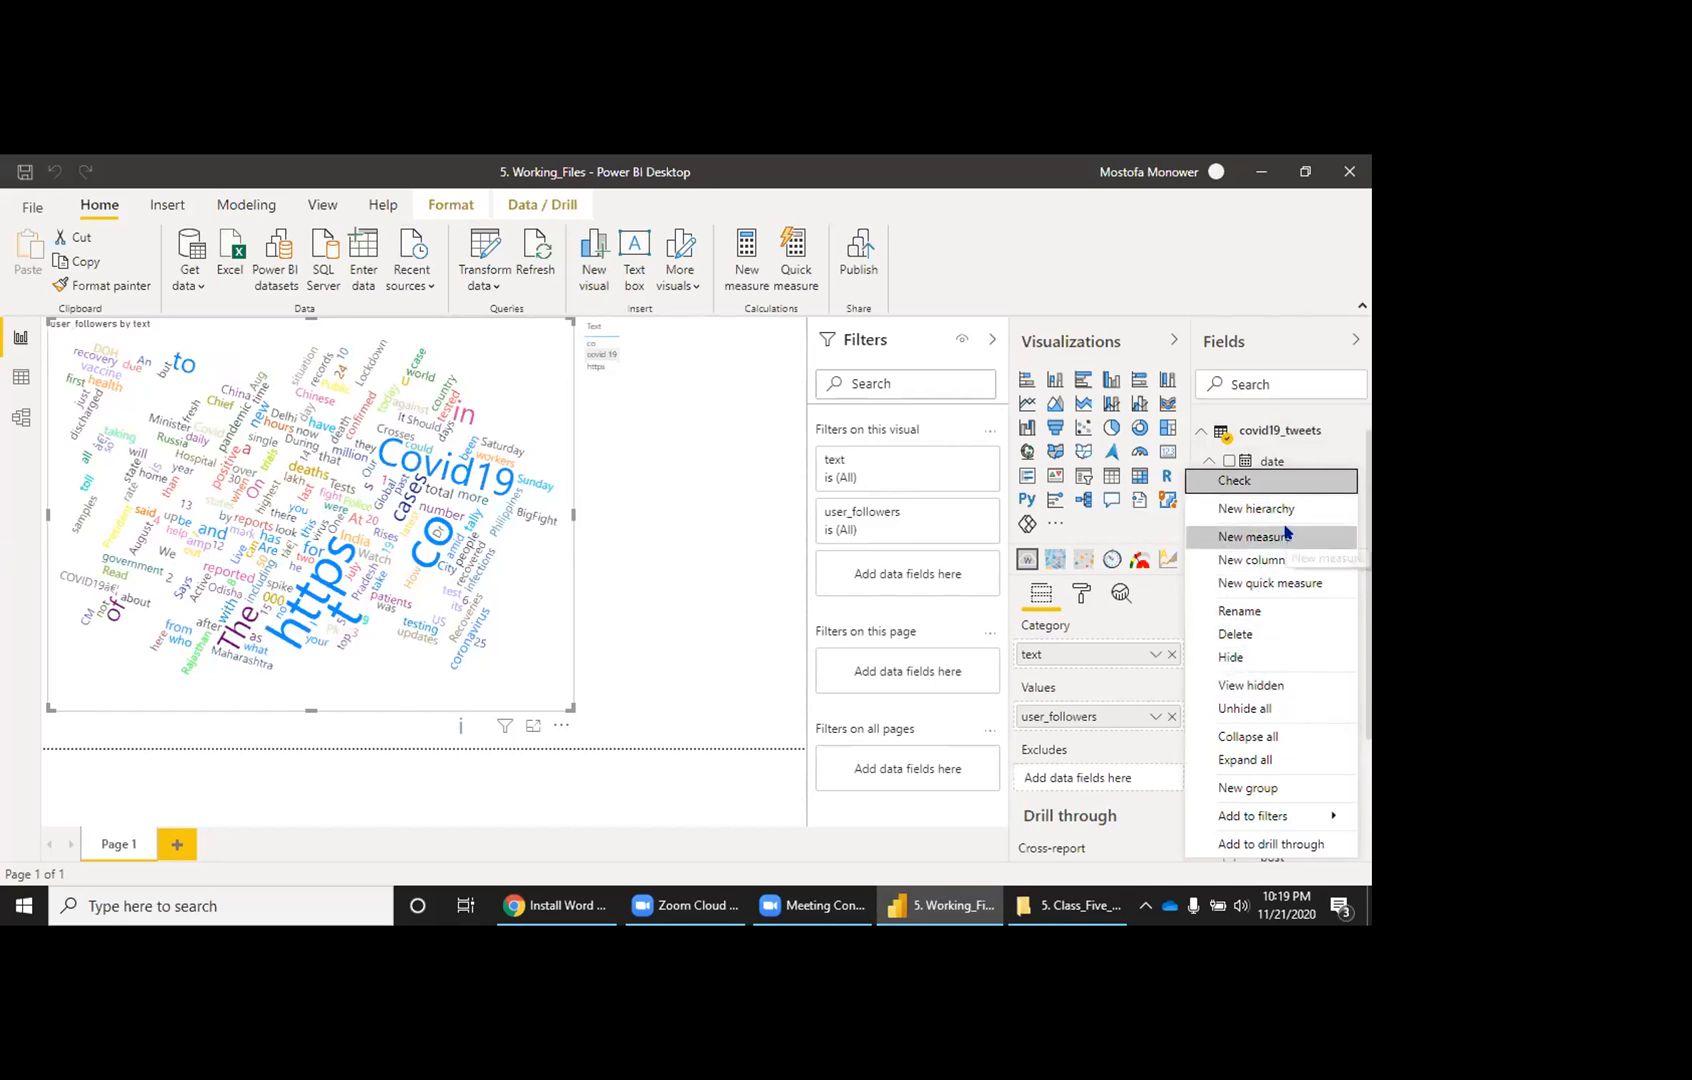
pyautogui.click(1295, 463)
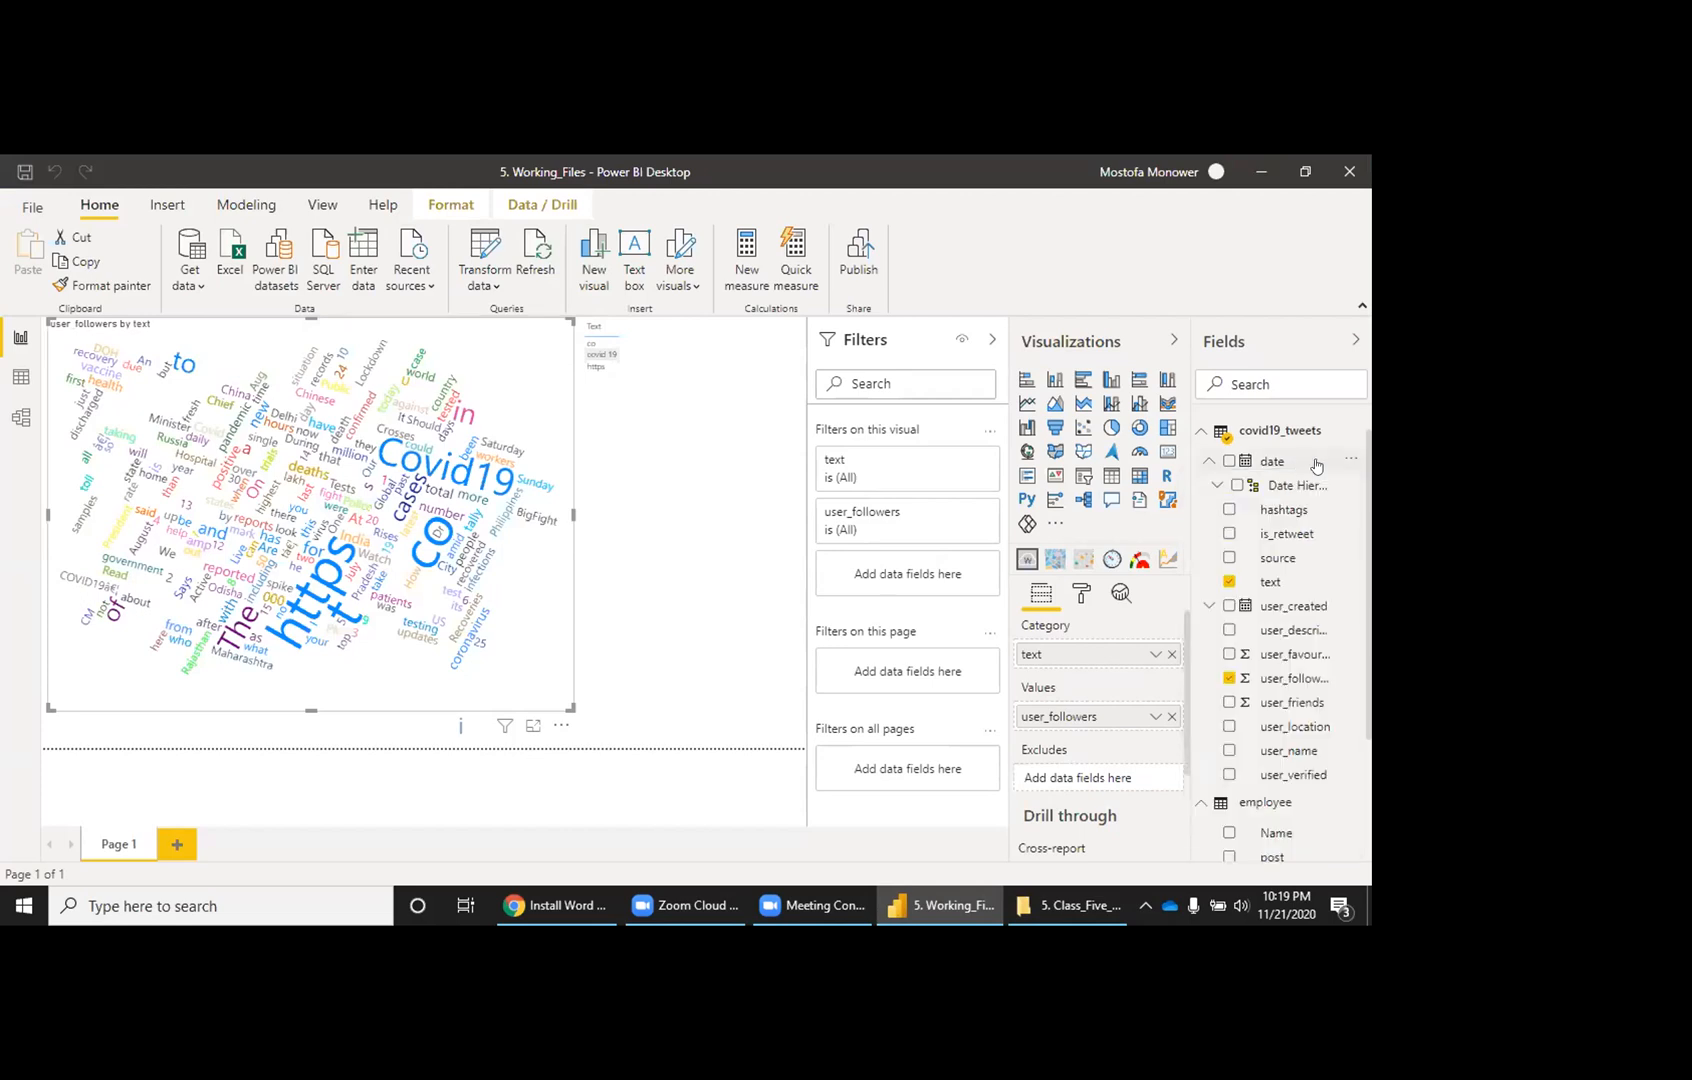
pyautogui.click(1356, 434)
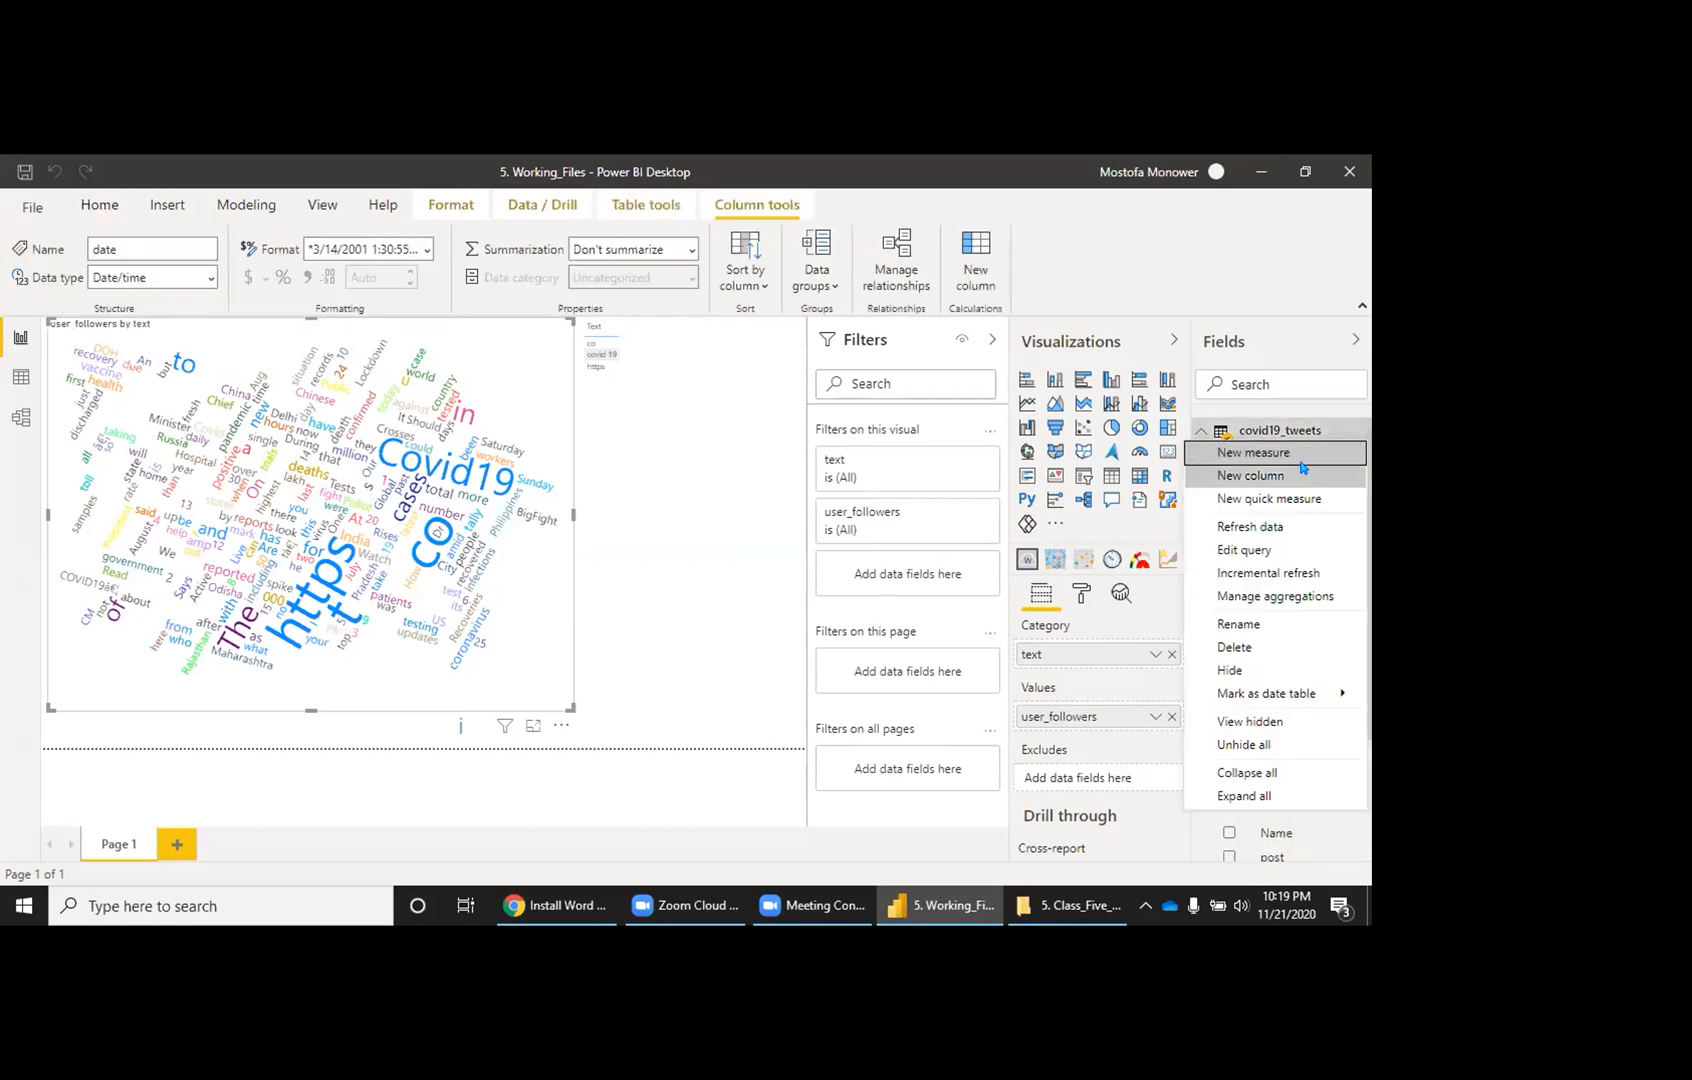
pyautogui.click(1245, 550)
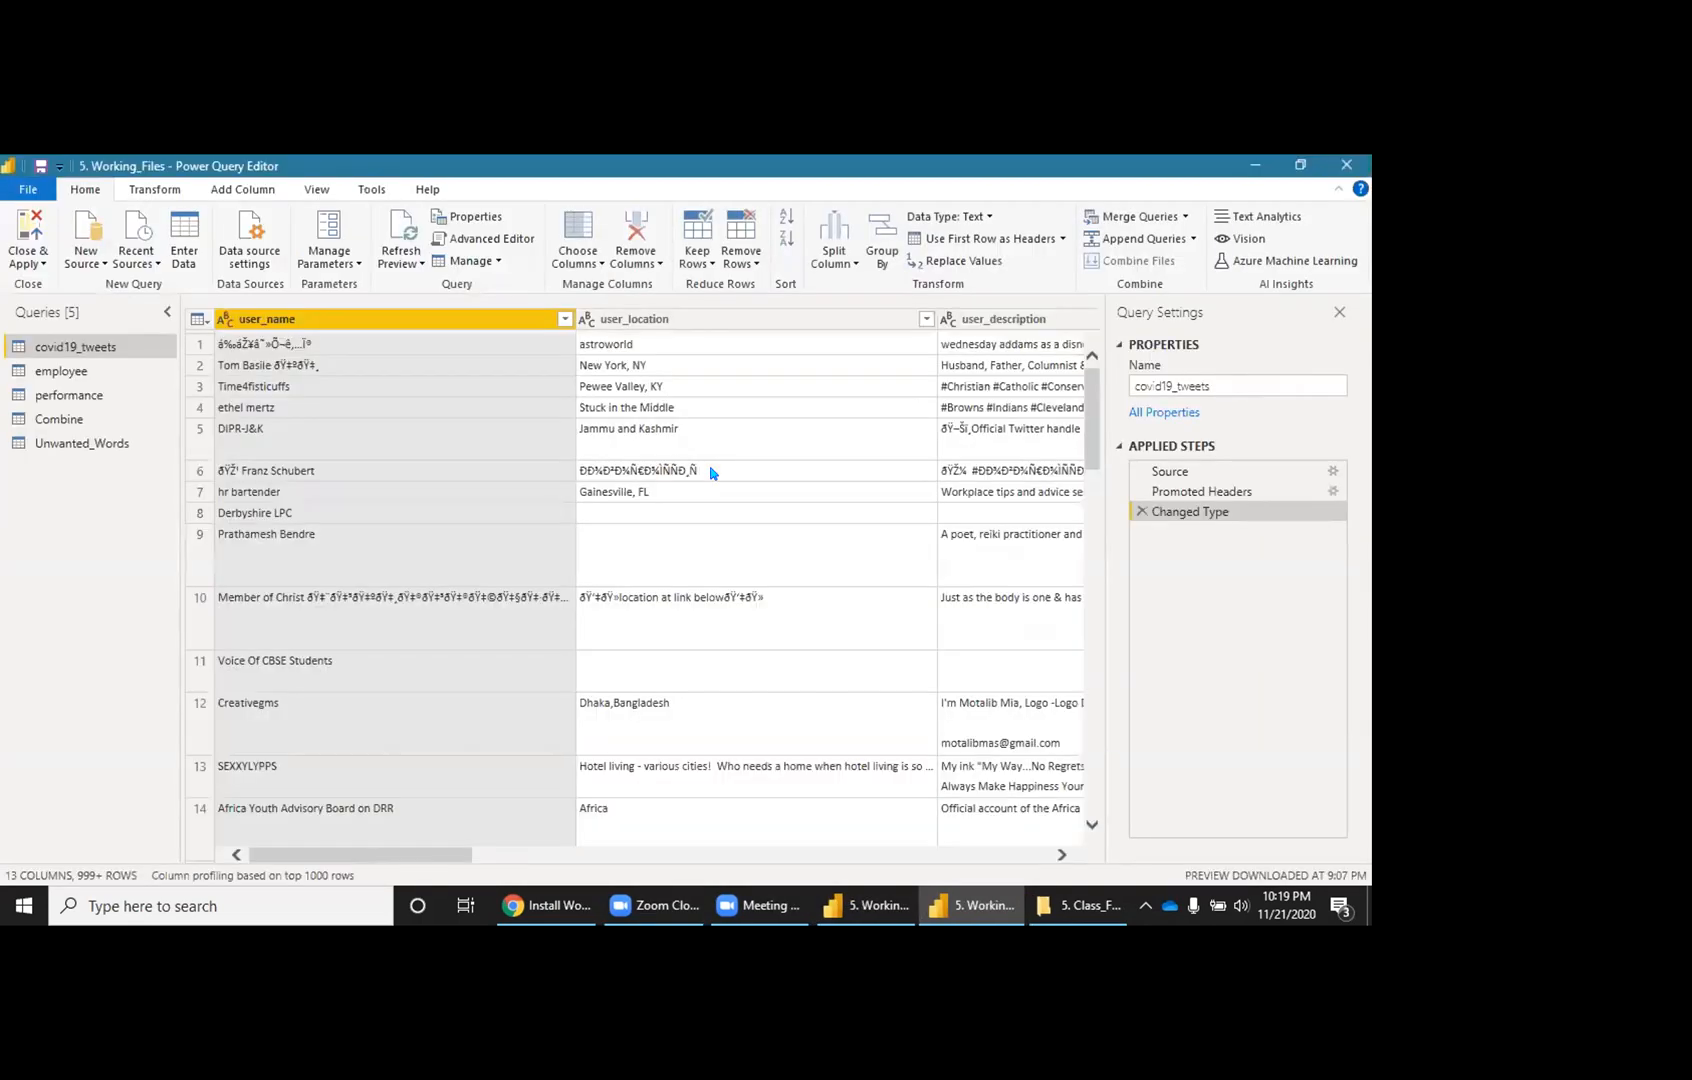
# Step: Refresh the previews of all queries, then refresh the covid19_tweets preview
pyautogui.hscroll(10, 750, 489)
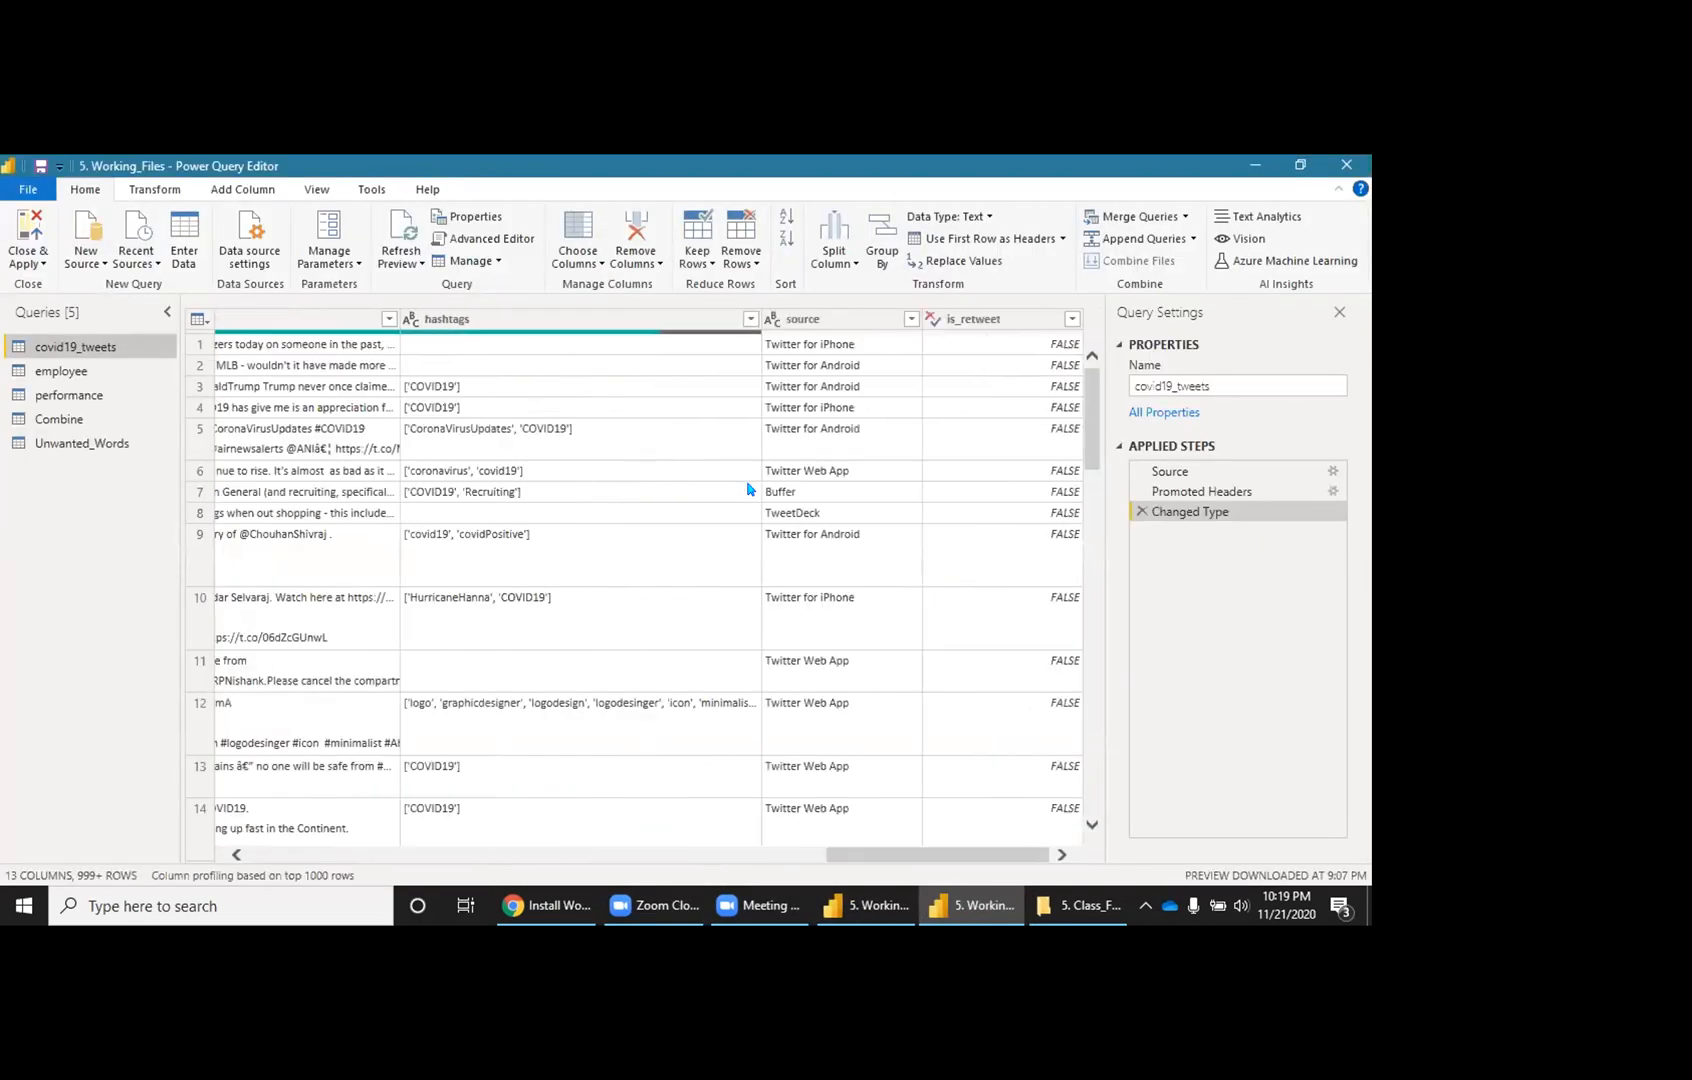
pyautogui.click(407, 257)
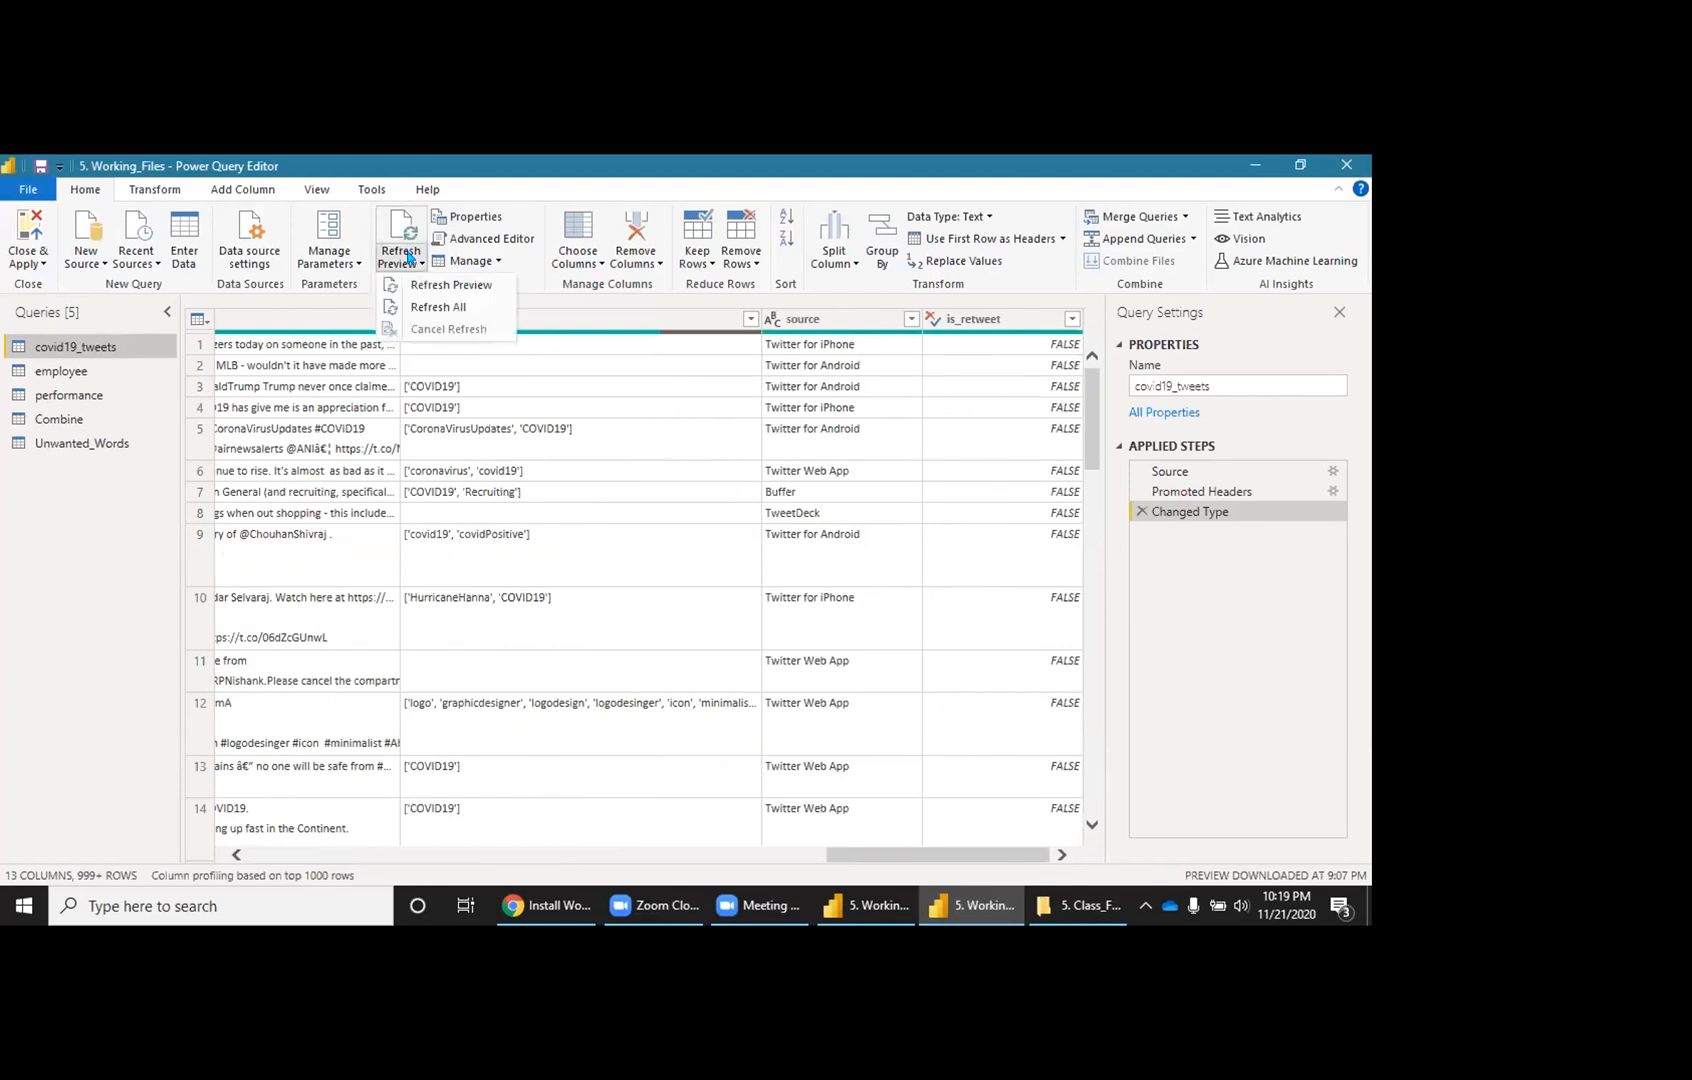
pyautogui.click(413, 307)
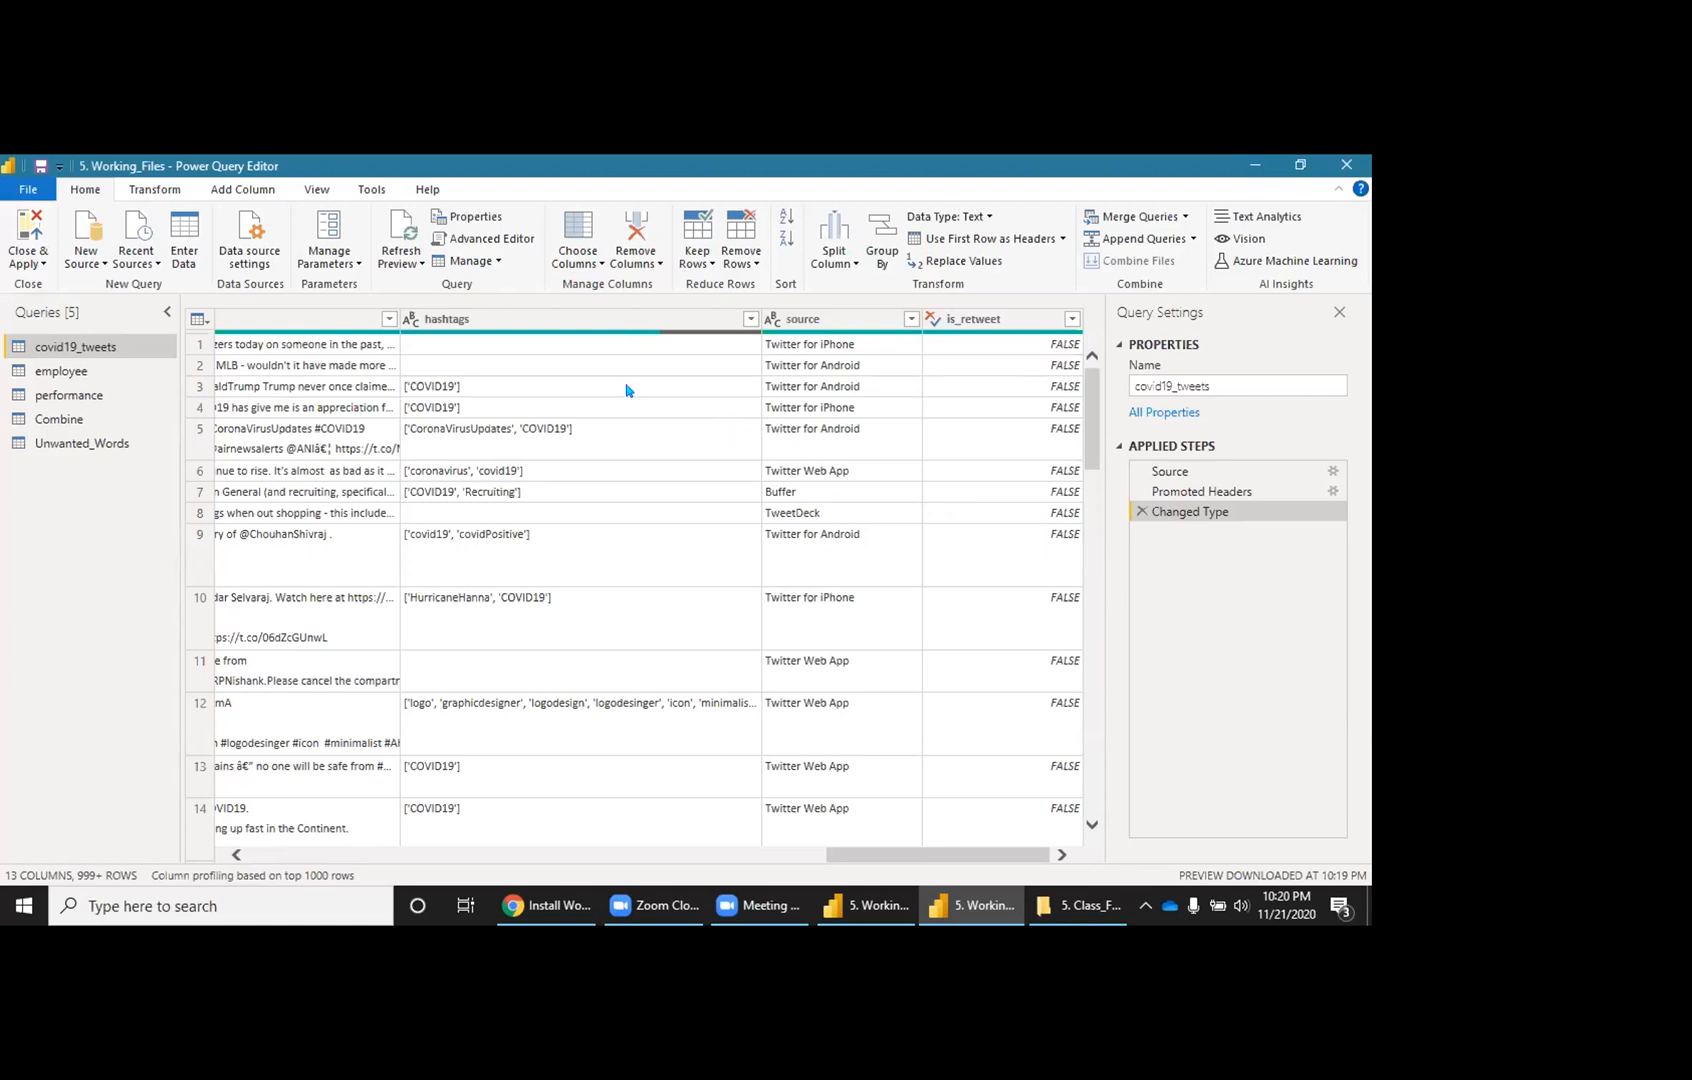
pyautogui.click(421, 263)
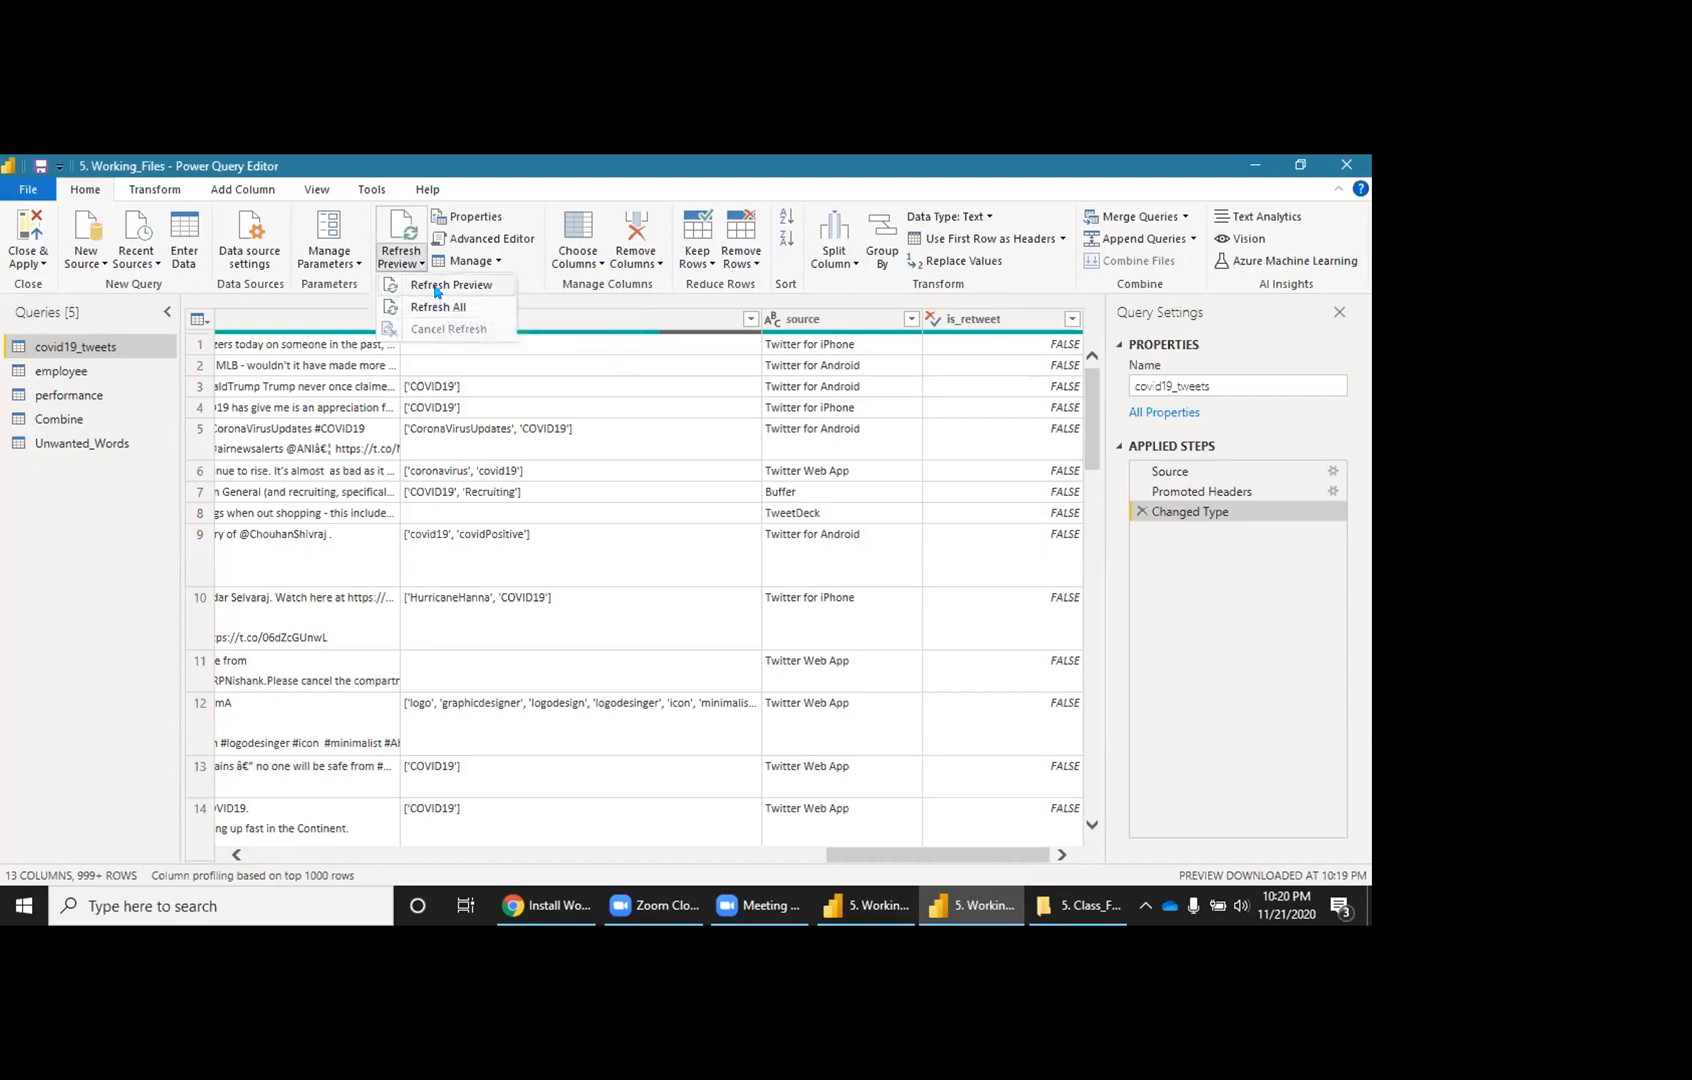
pyautogui.click(436, 288)
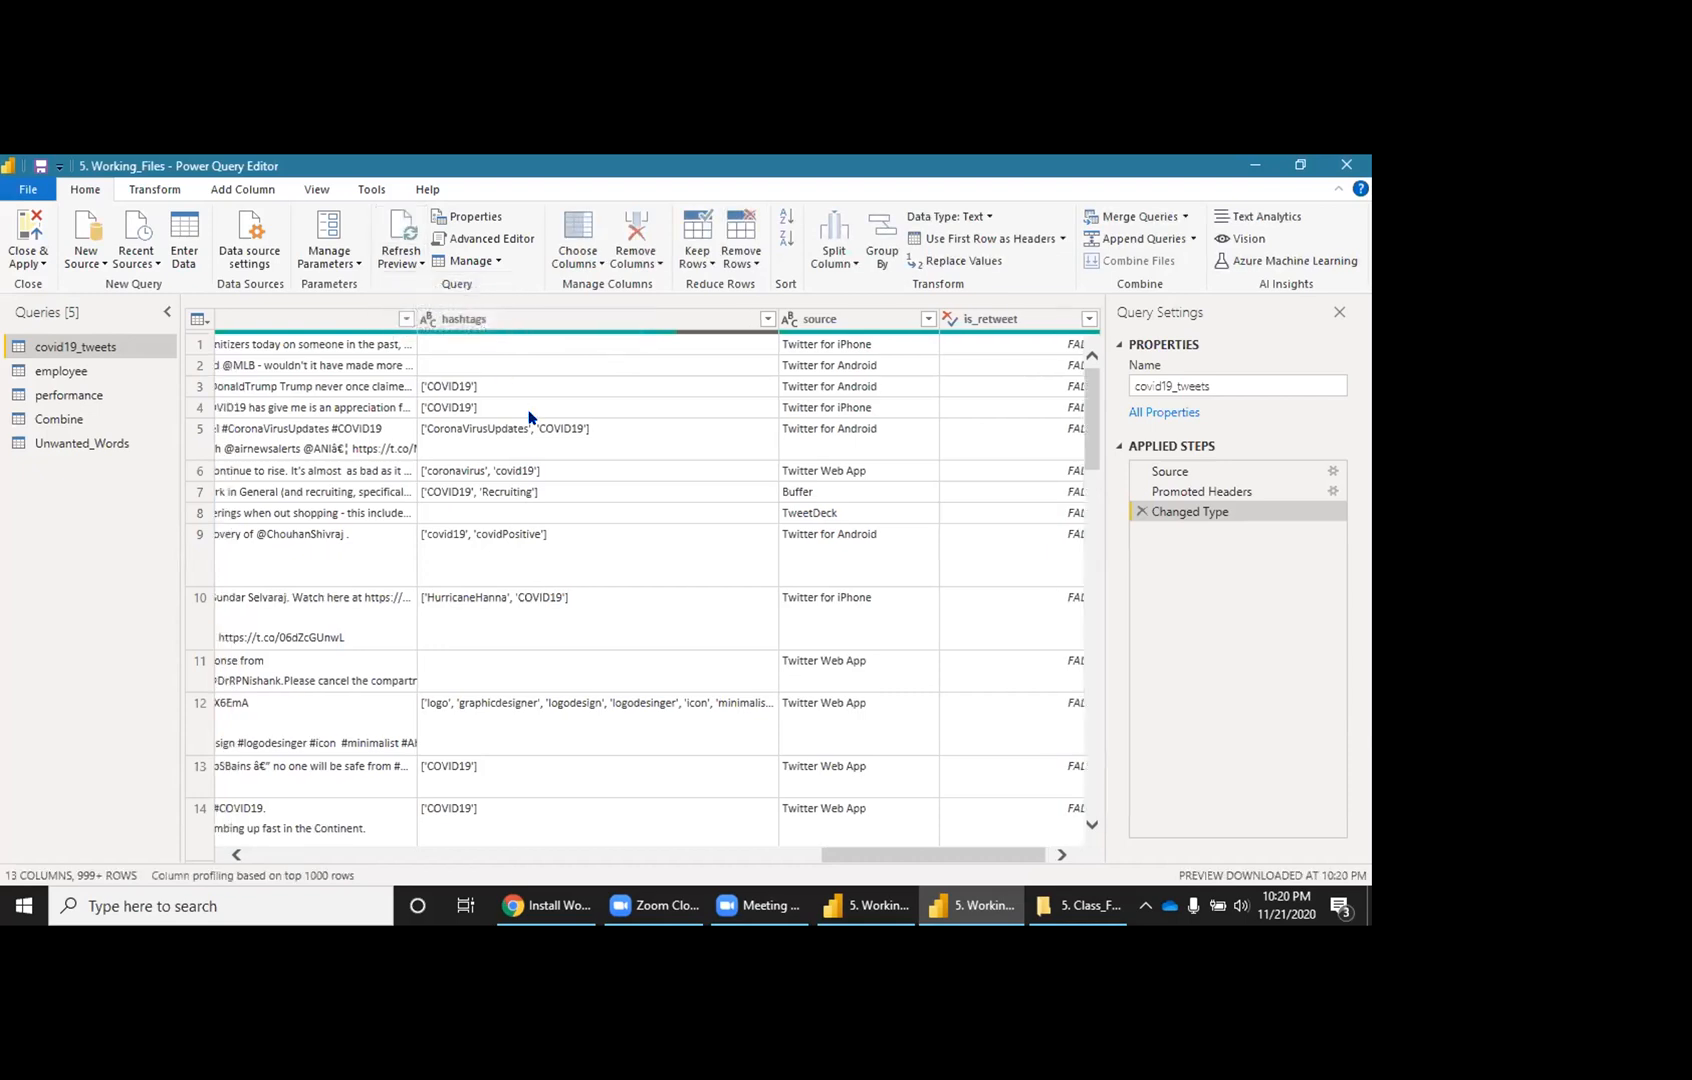
# Step: Refresh all query previews a second time, then bring up the Close & Apply options
pyautogui.click(1063, 855)
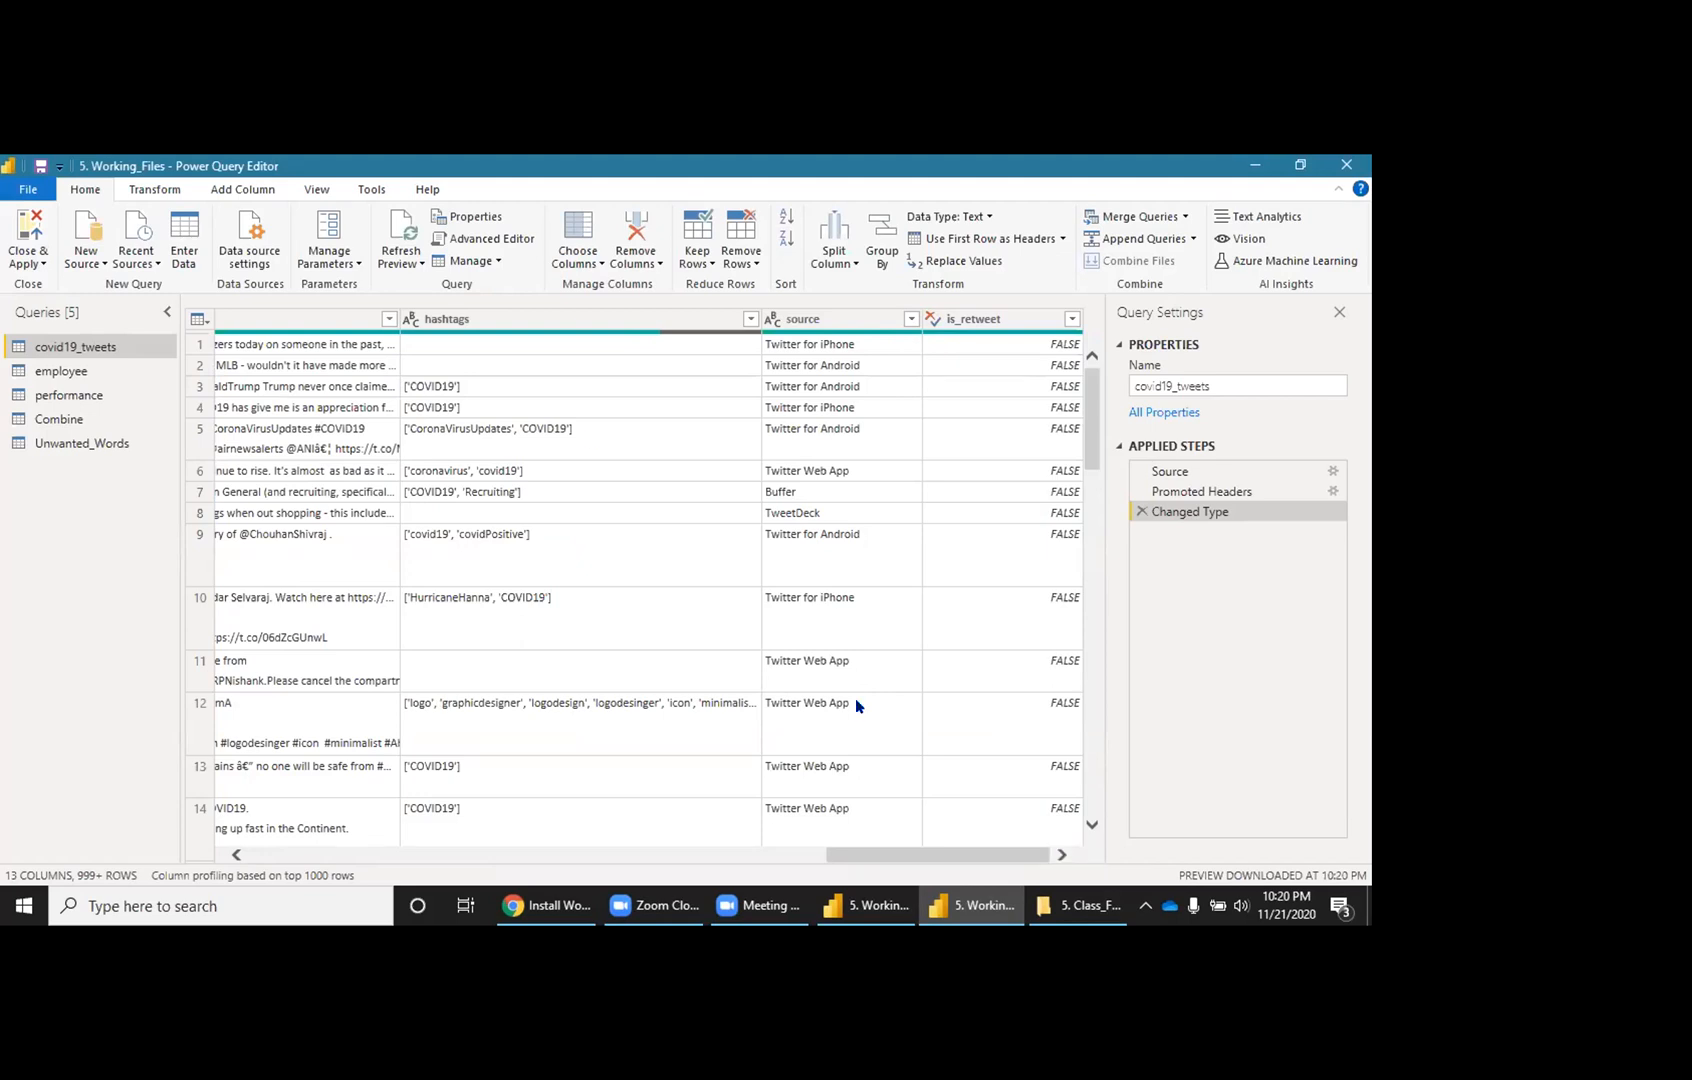
pyautogui.click(410, 263)
pyautogui.click(420, 303)
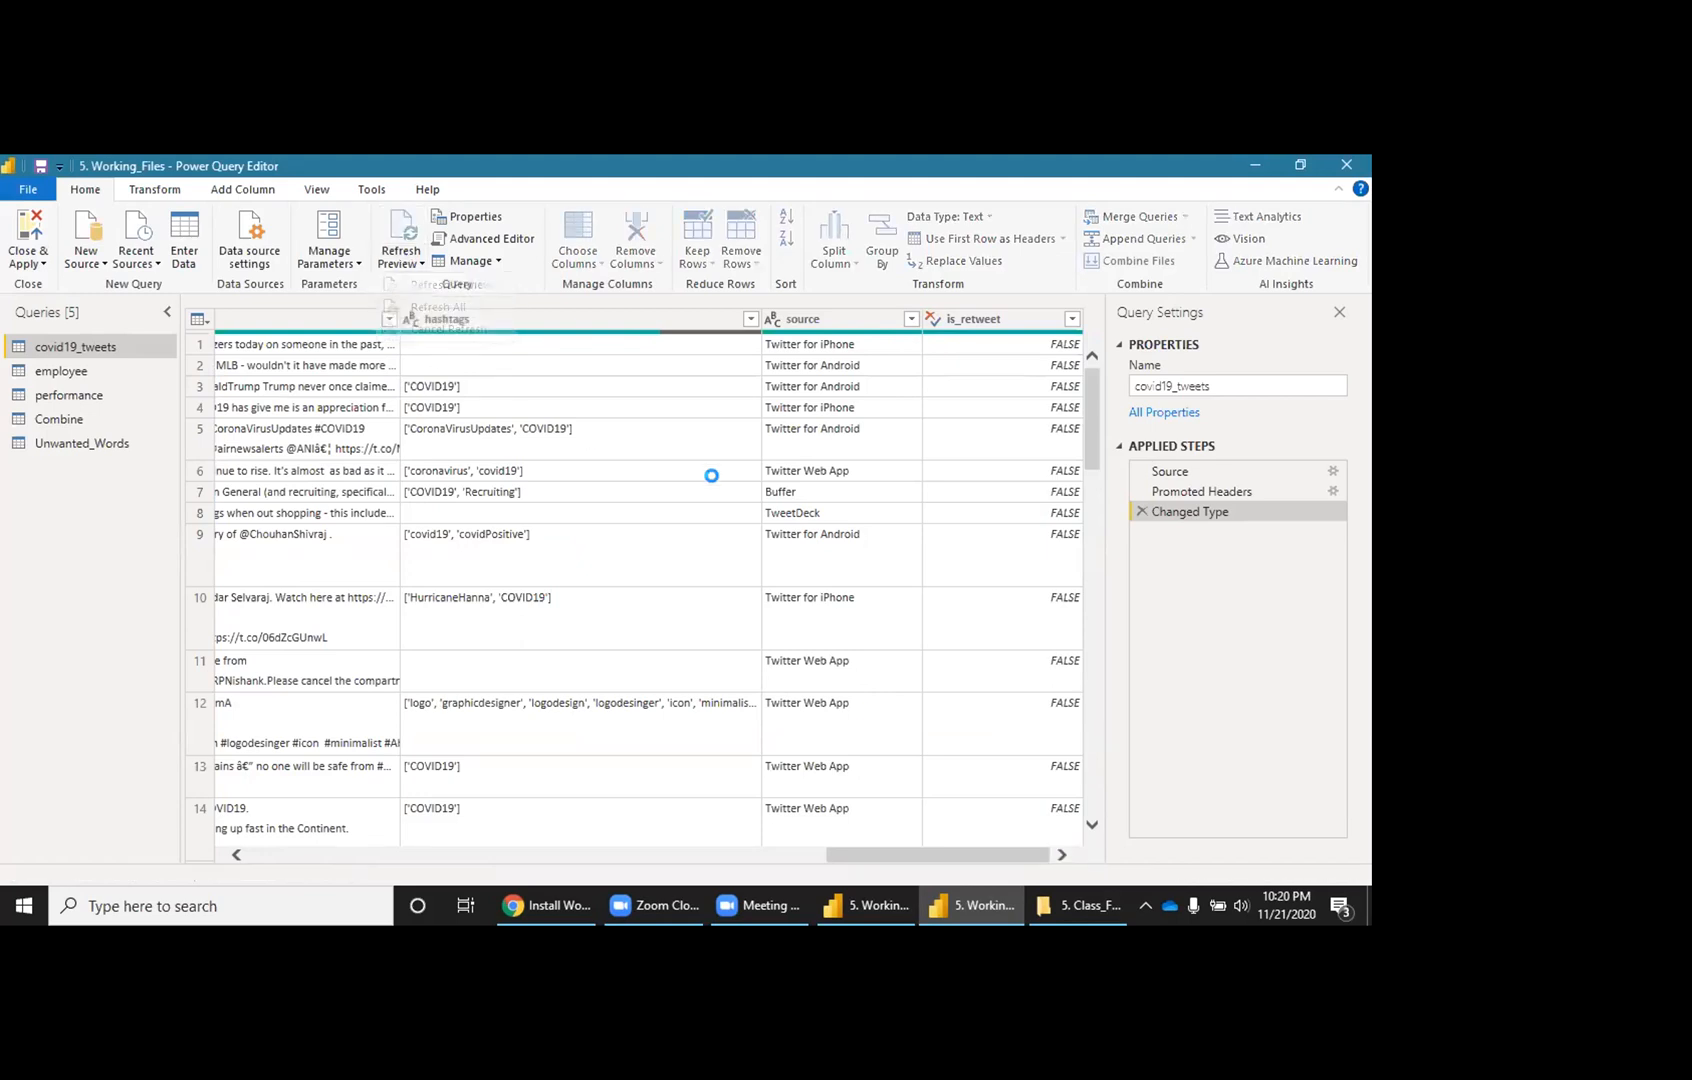
pyautogui.click(1063, 855)
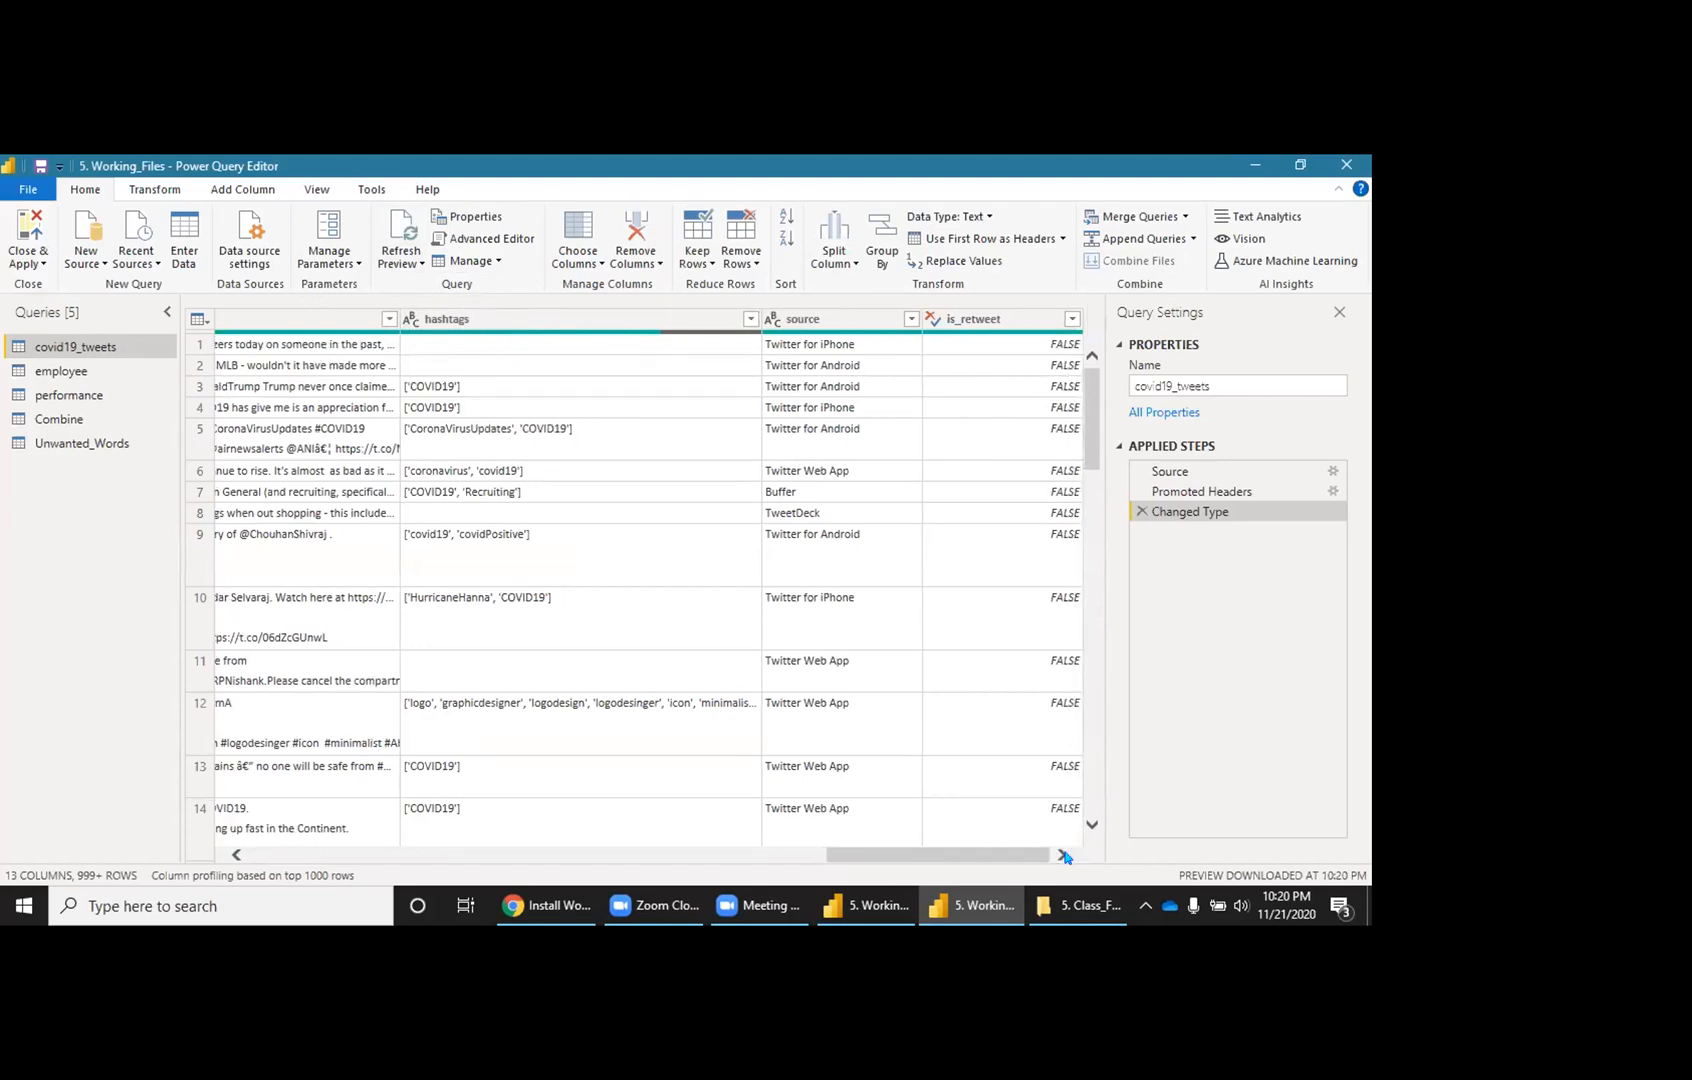
pyautogui.moveTo(863, 858); pyautogui.dragTo(610, 857)
pyautogui.moveTo(484, 808); pyautogui.dragTo(1015, 866)
pyautogui.click(47, 272)
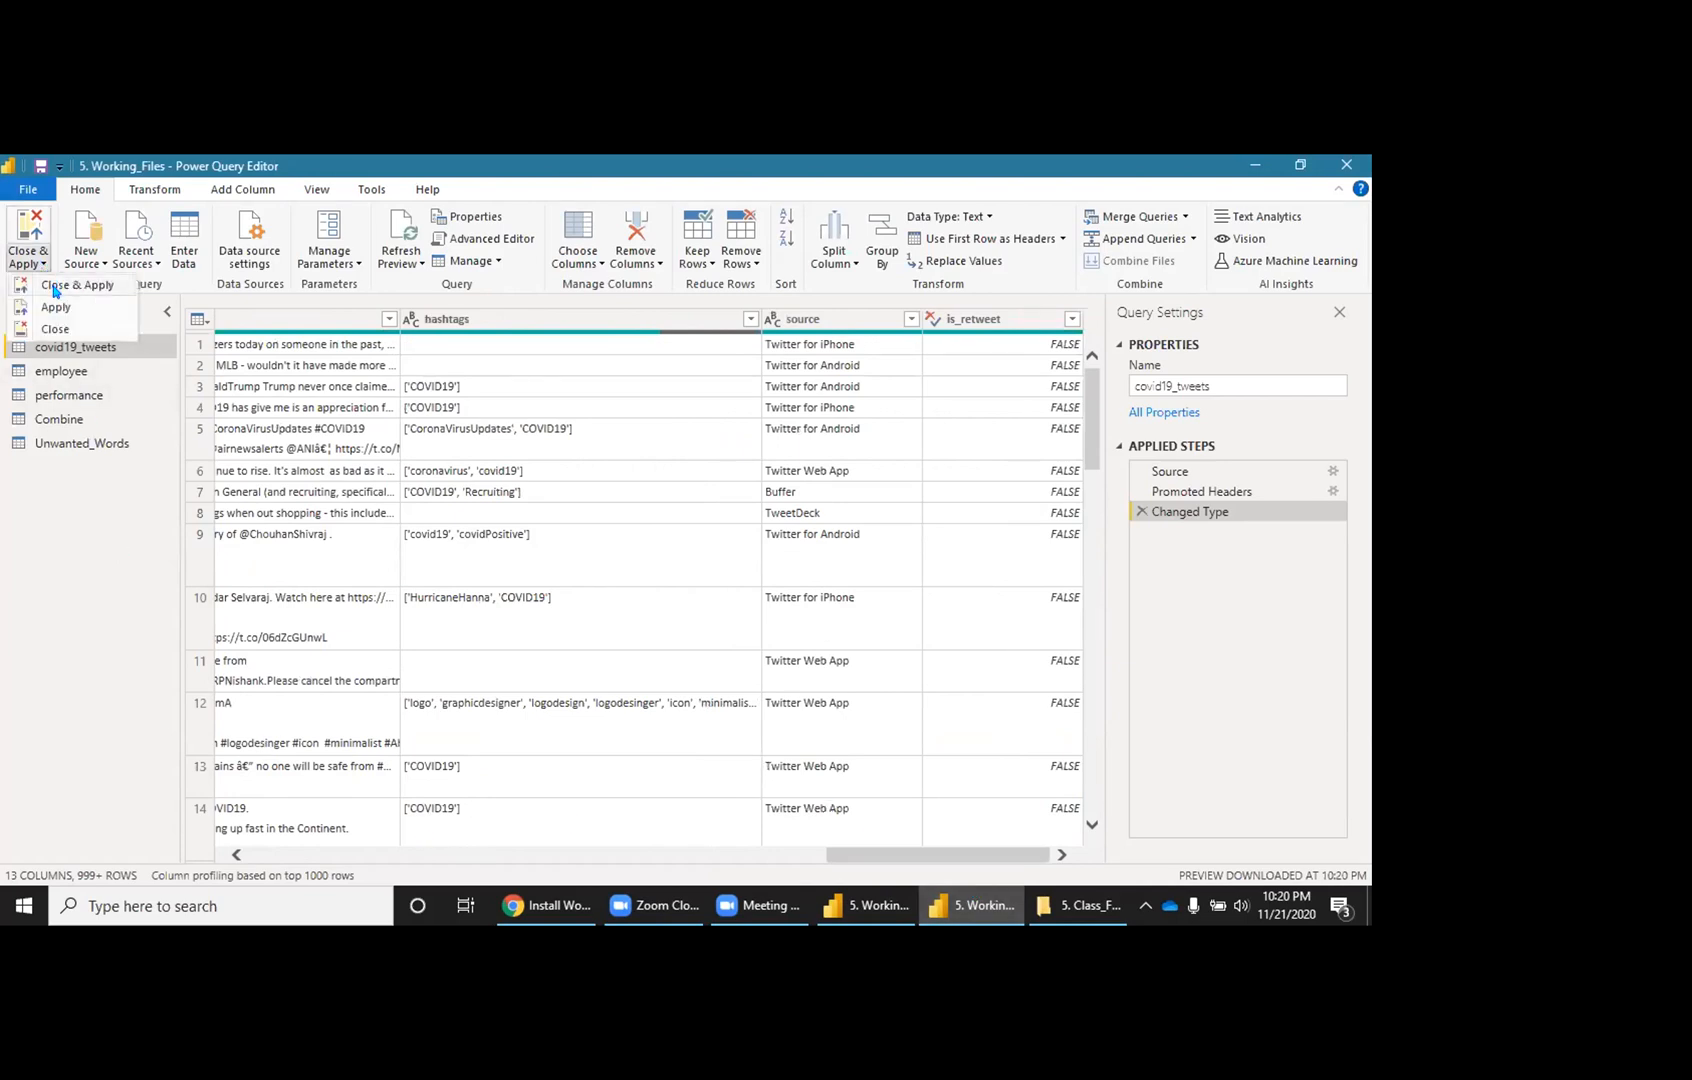
# Step: Close & Apply the query edits, then refresh all tables from the Home tab
pyautogui.click(196, 356)
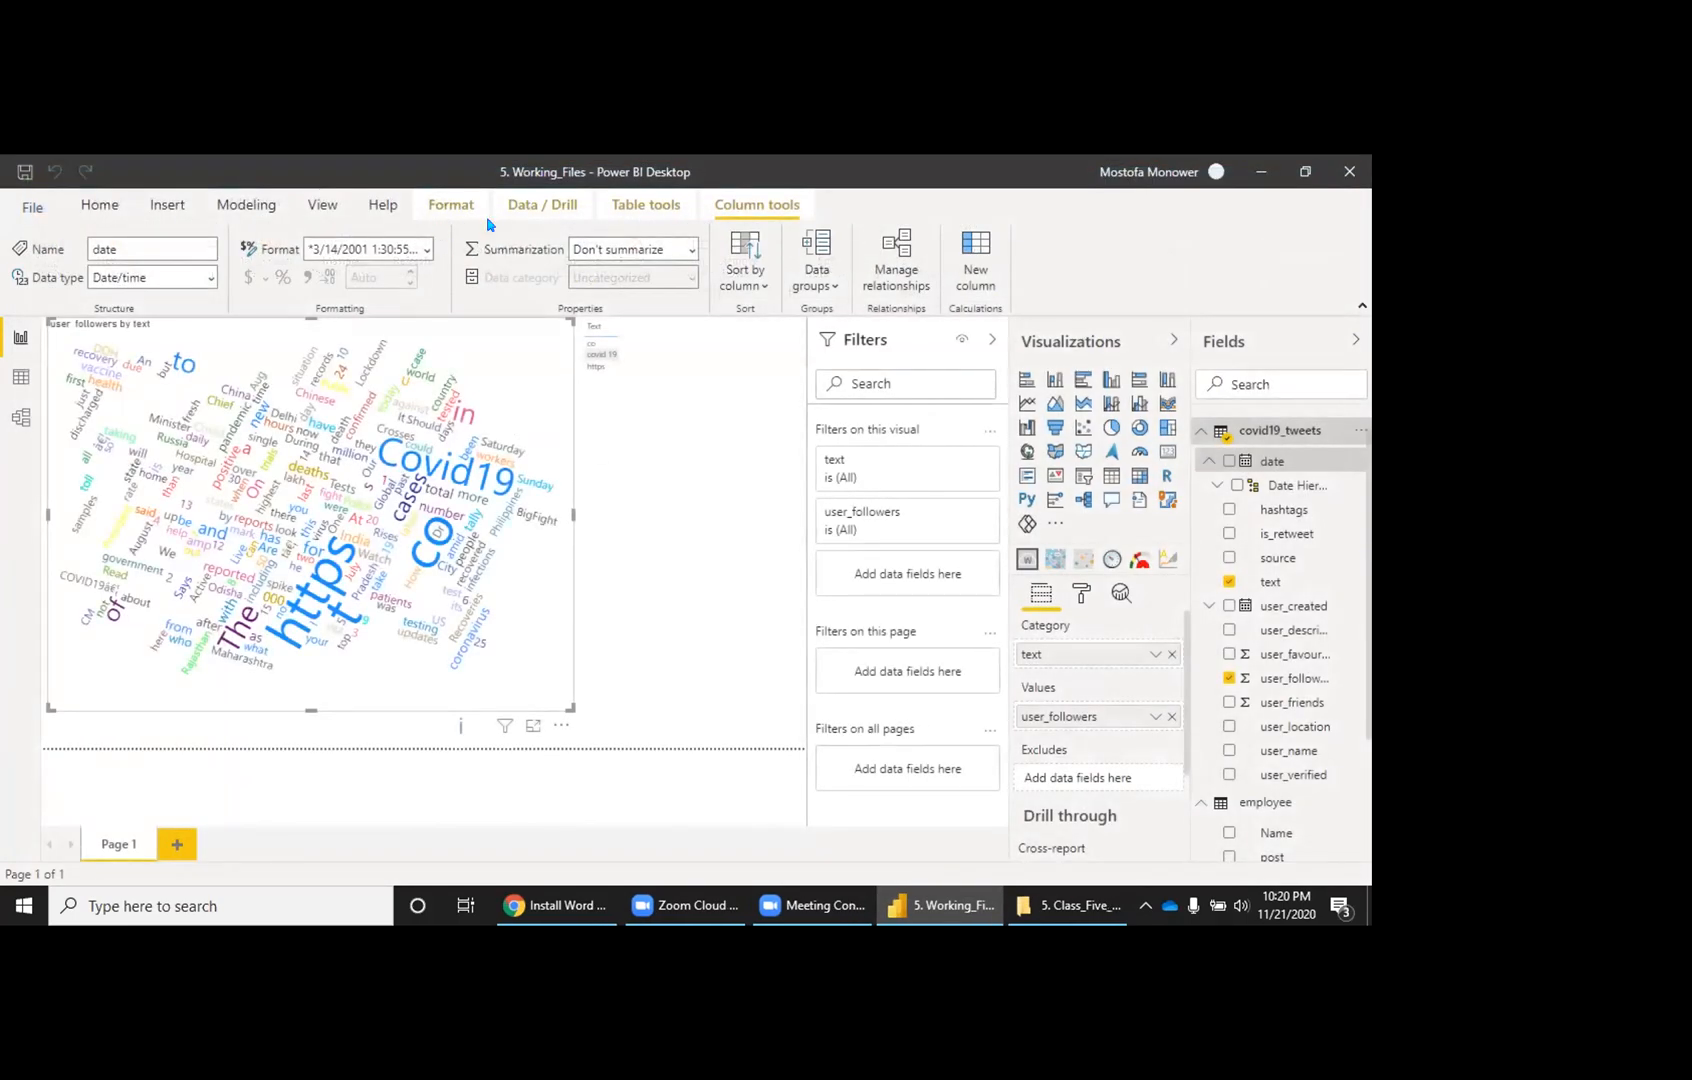
pyautogui.click(105, 207)
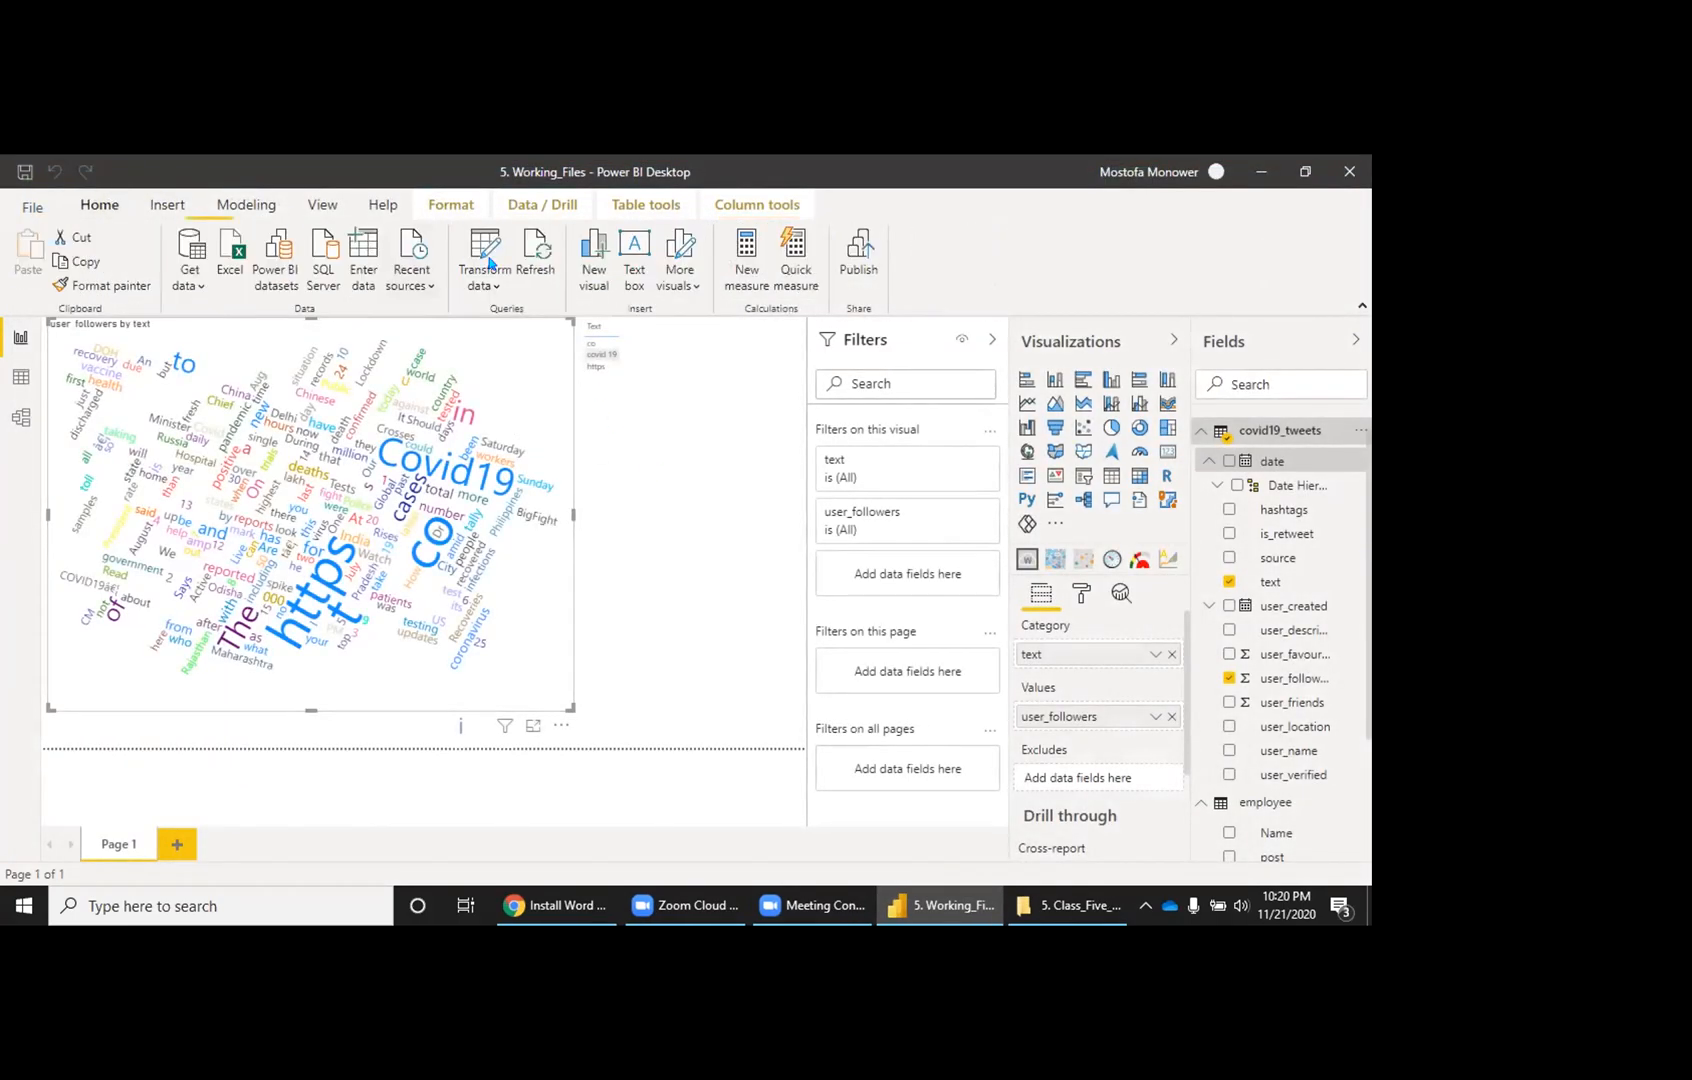
pyautogui.click(533, 256)
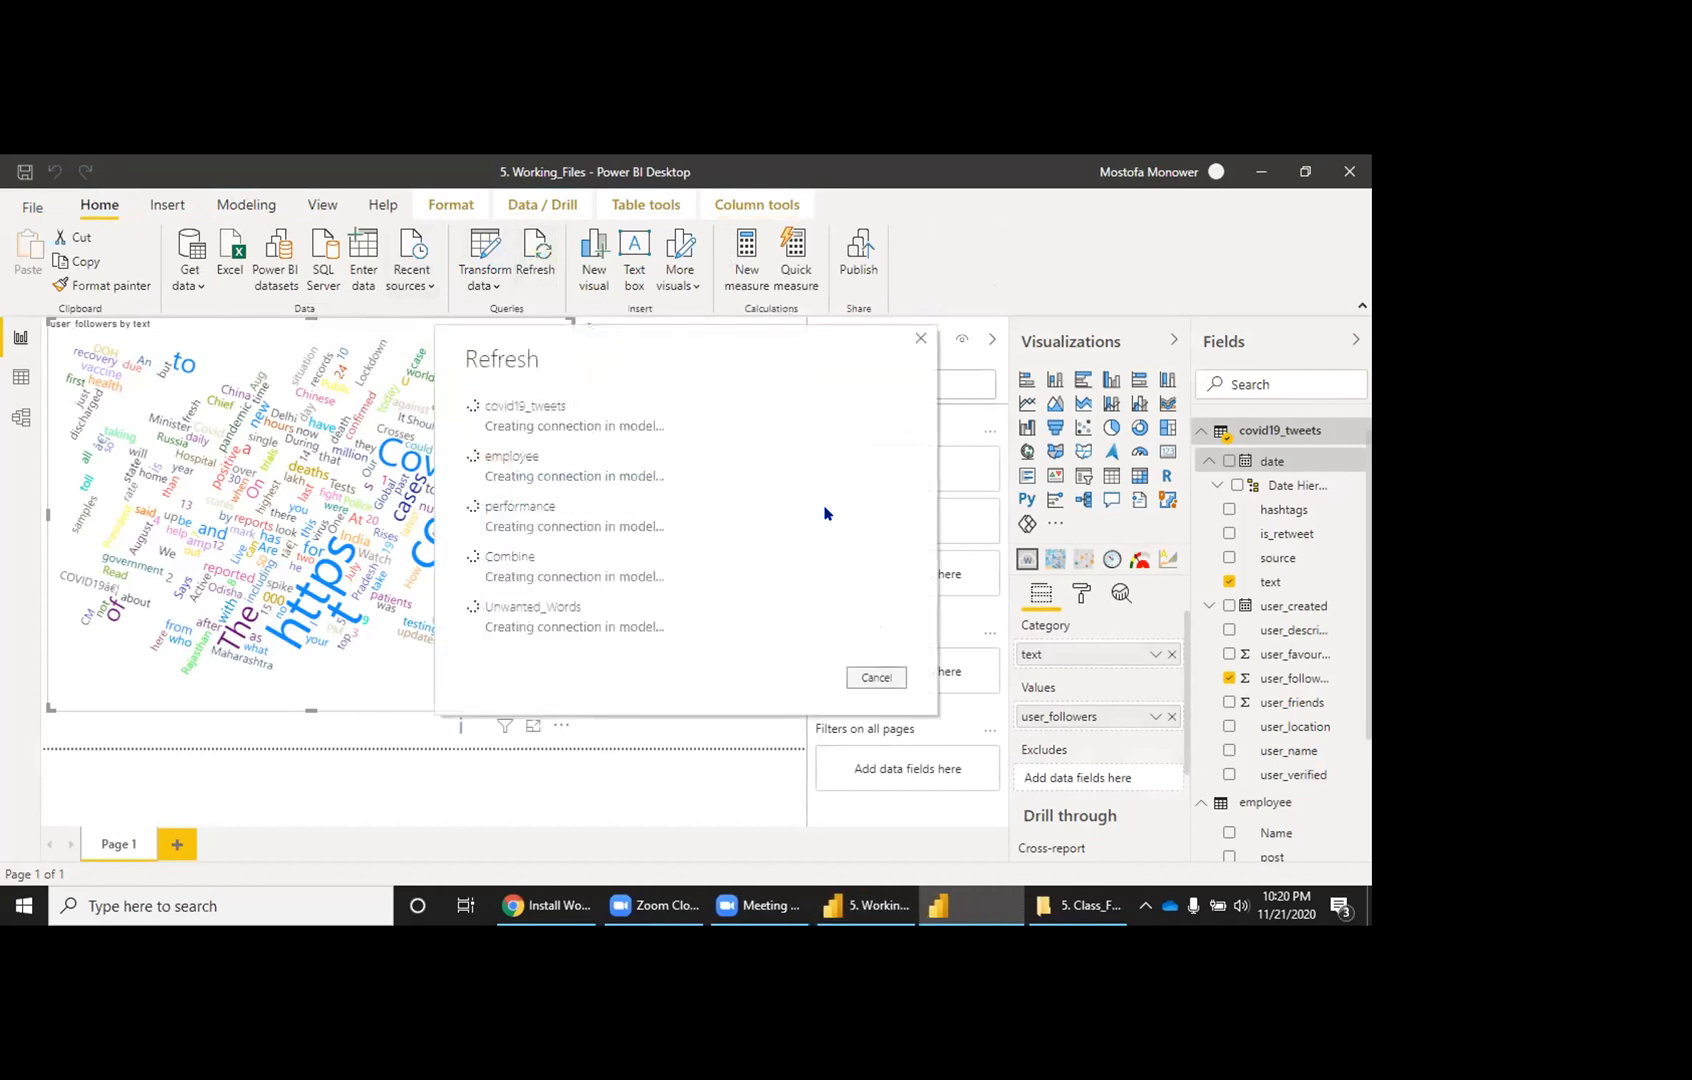
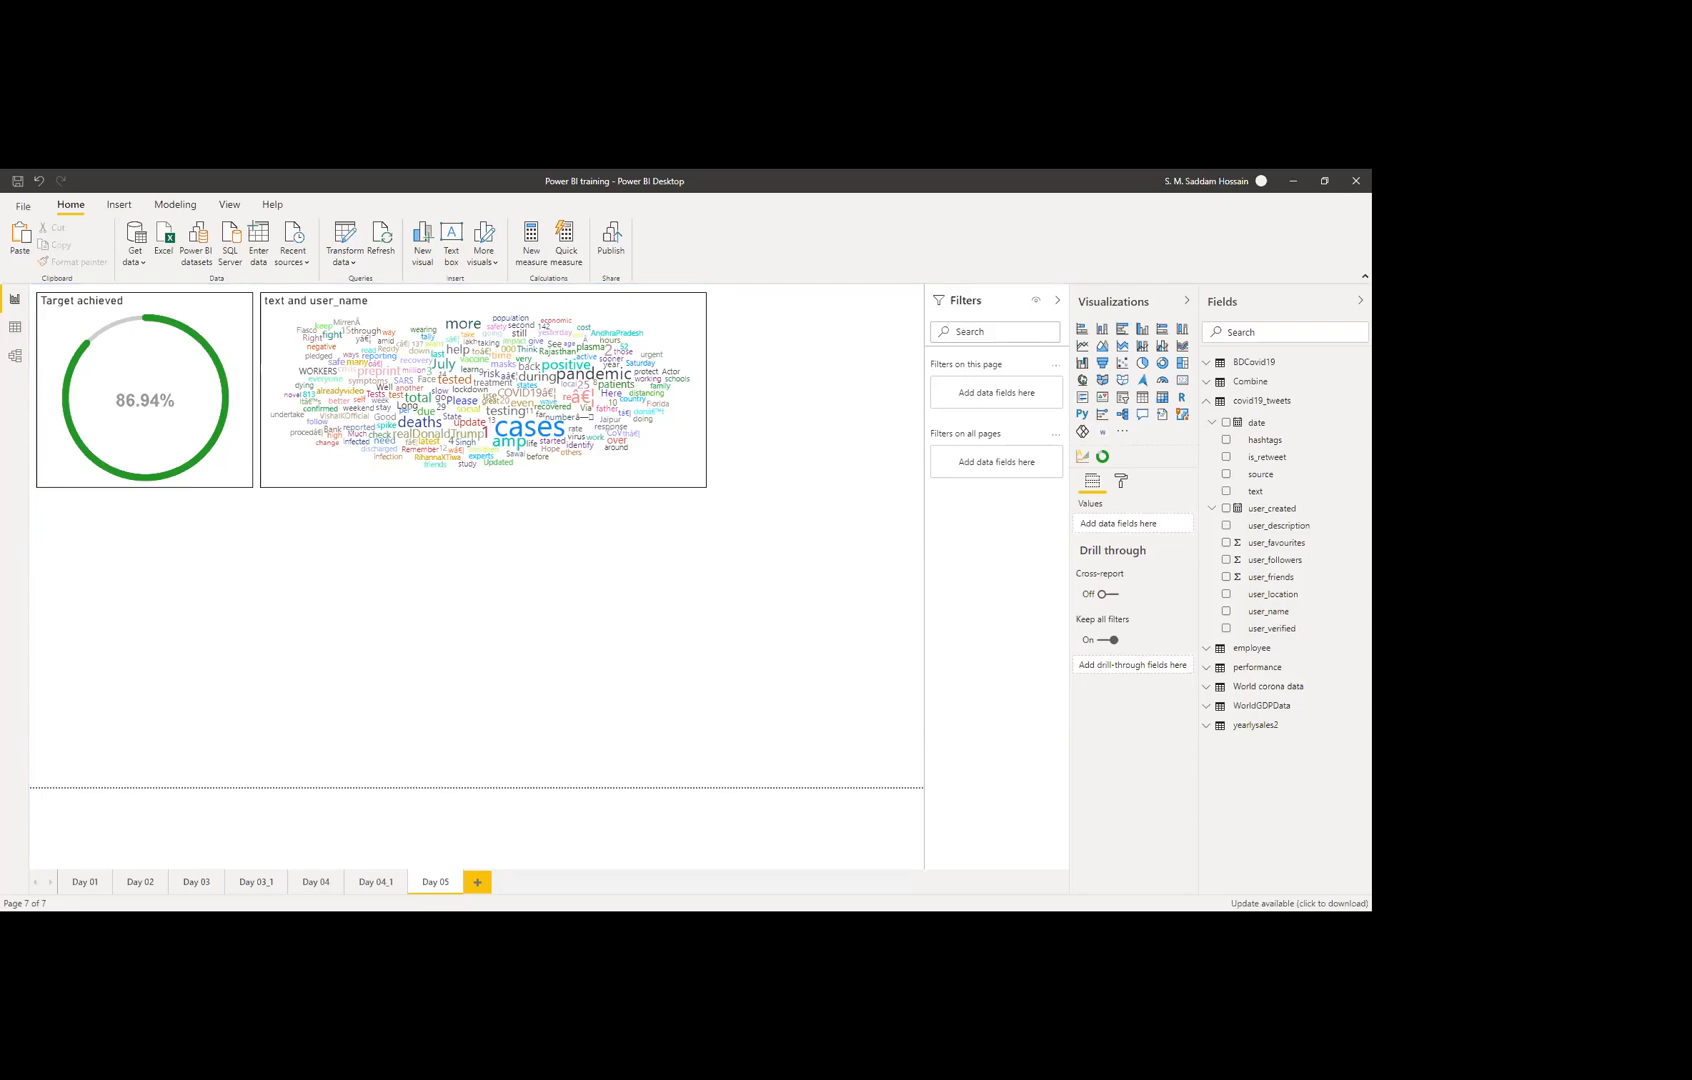
# Step: Insert a ribbon chart of yearlysales2 sales by Date, with organization as the legend
pyautogui.click(1183, 347)
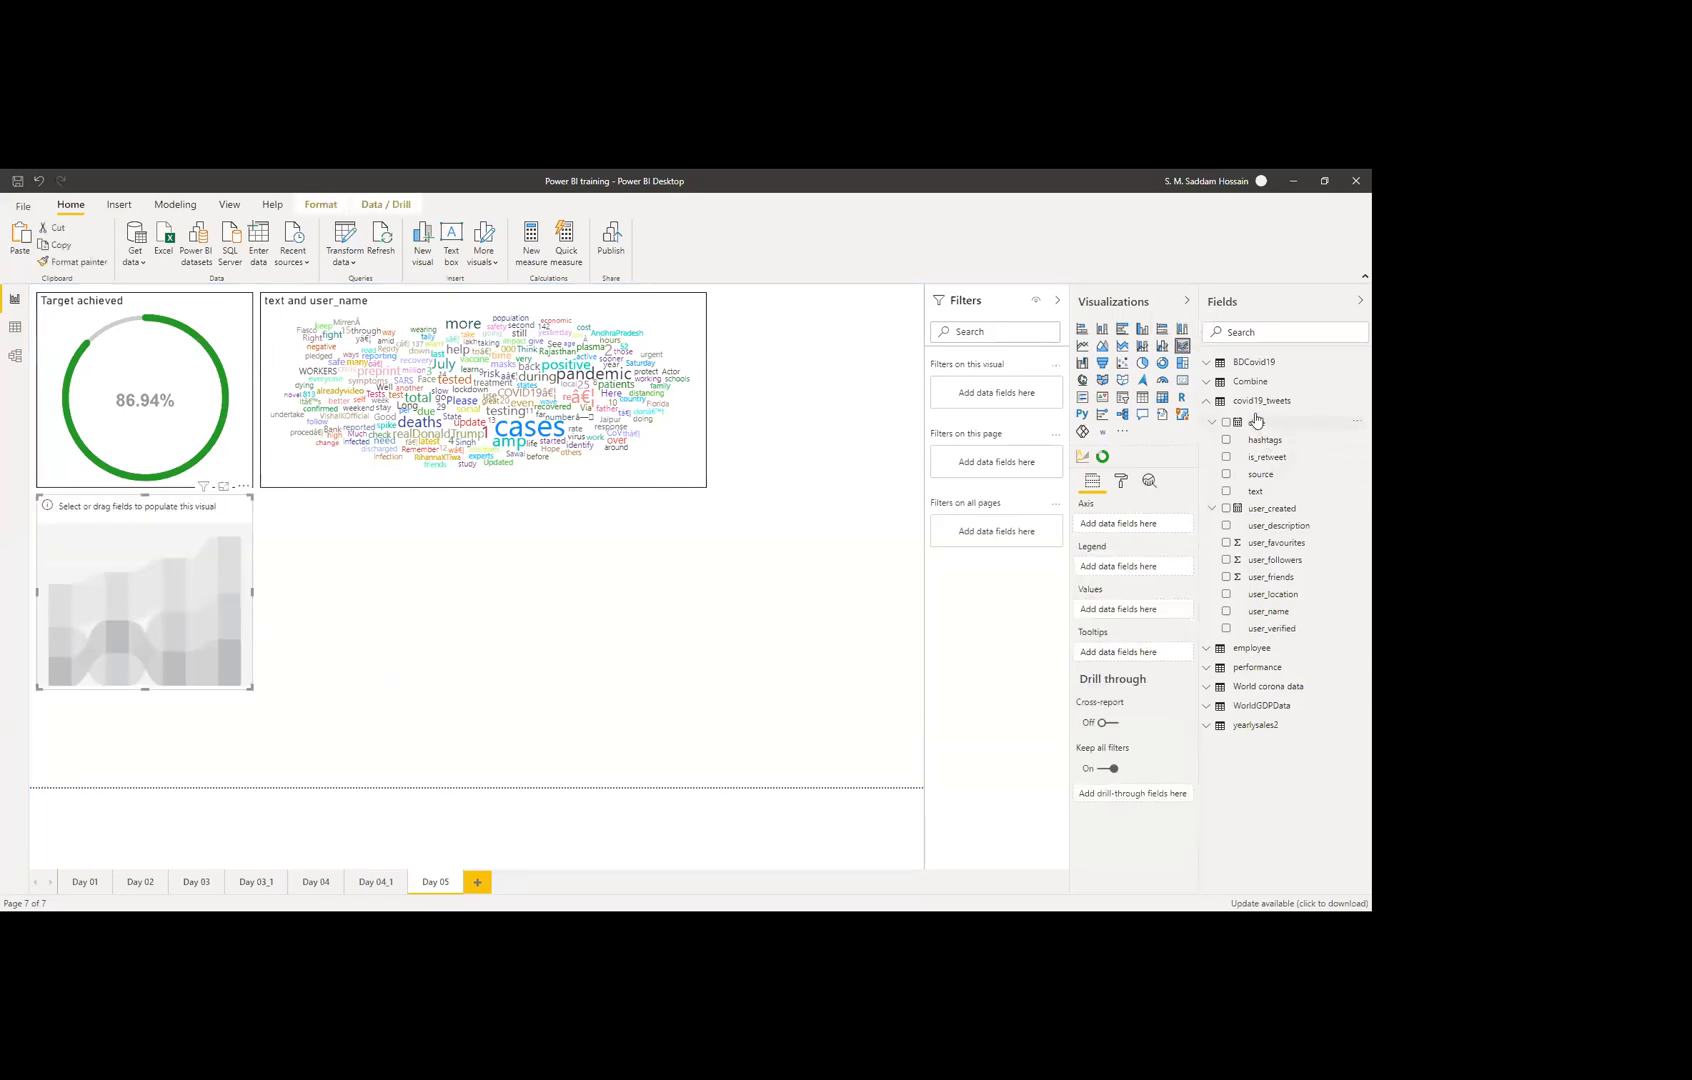
pyautogui.click(1206, 402)
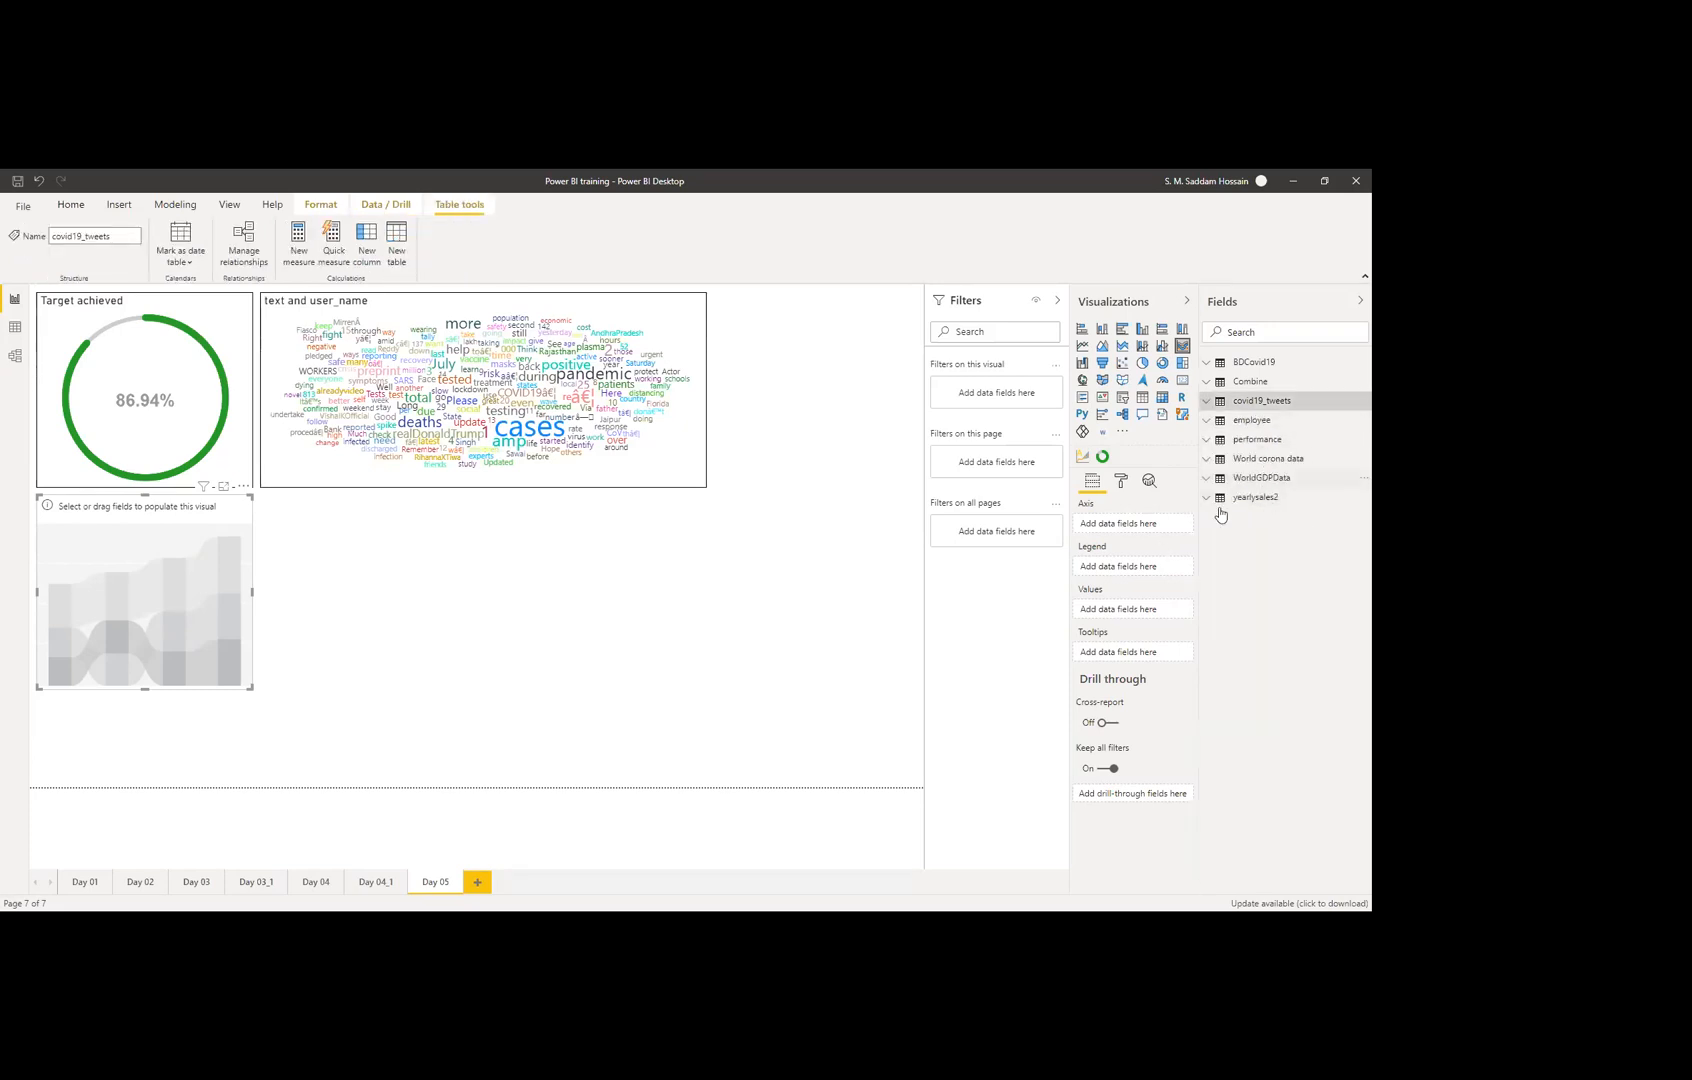
pyautogui.click(1208, 498)
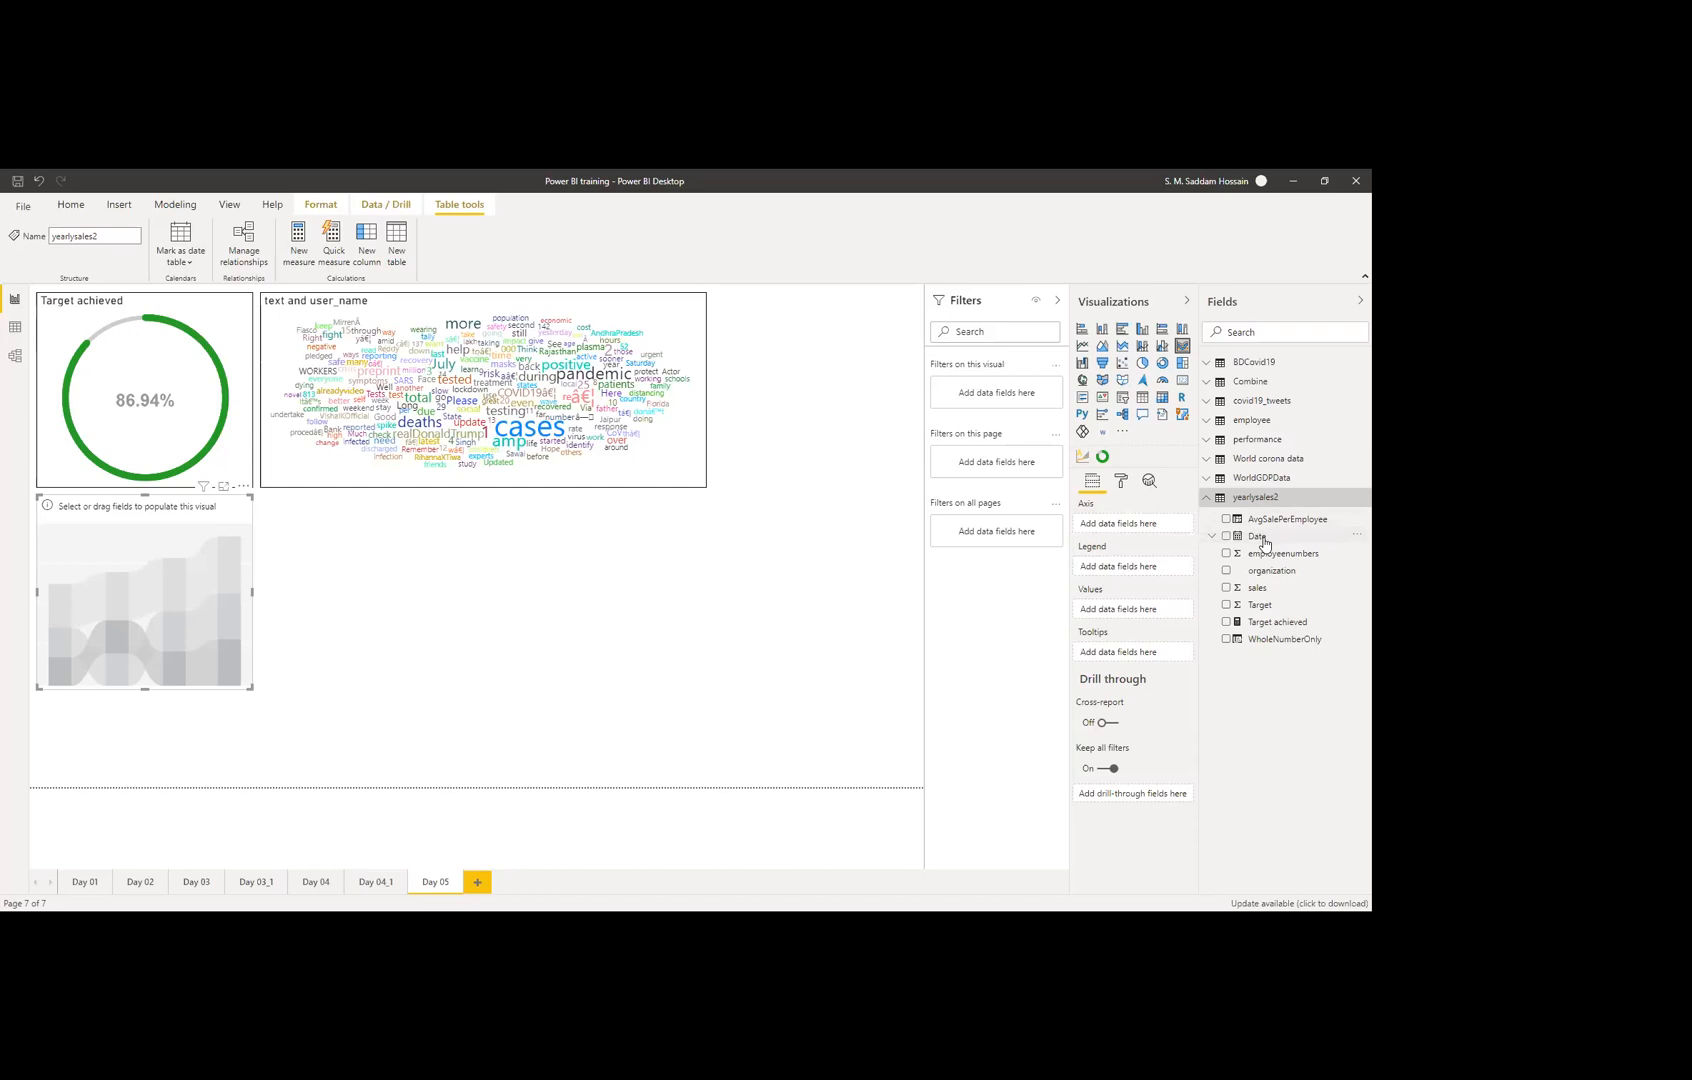
pyautogui.moveTo(1117, 527); pyautogui.dragTo(1118, 527)
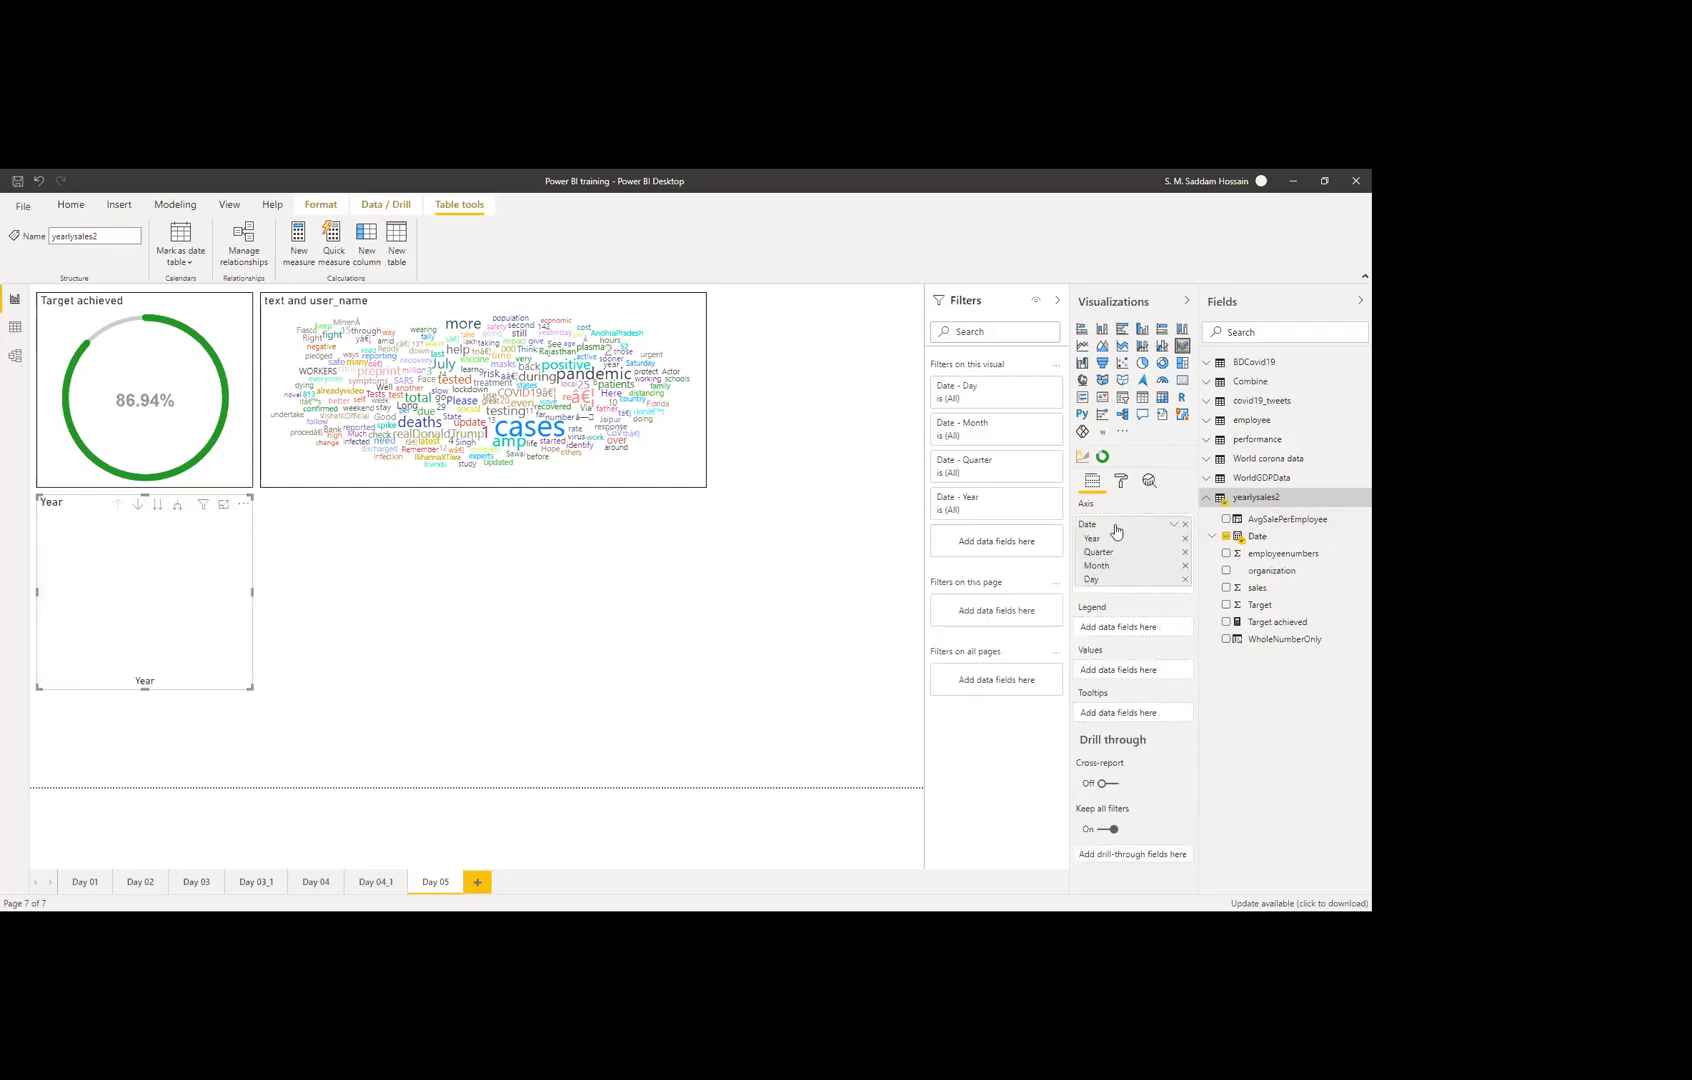
pyautogui.moveTo(1293, 578); pyautogui.dragTo(1126, 630)
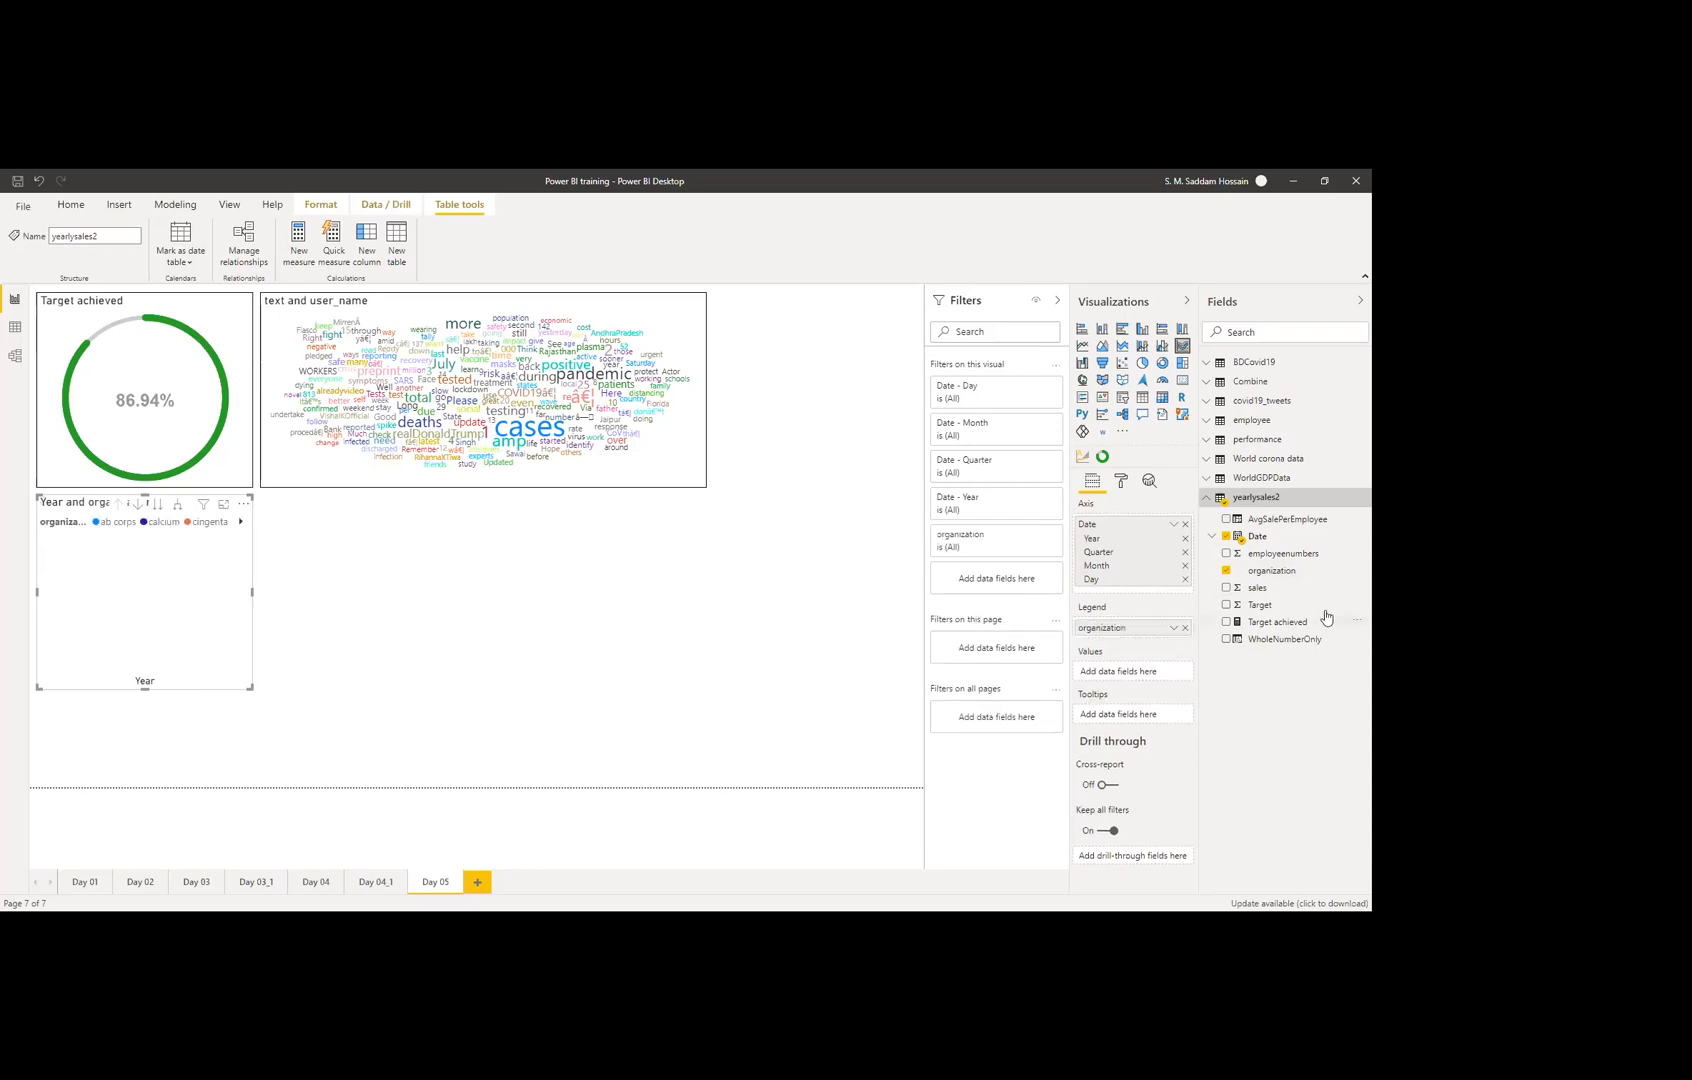
pyautogui.moveTo(1240, 605); pyautogui.dragTo(1127, 684)
pyautogui.moveTo(1256, 588); pyautogui.dragTo(1106, 674)
# Step: Widen the ribbon chart to the word cloud's right edge and make it taller
pyautogui.click(250, 591)
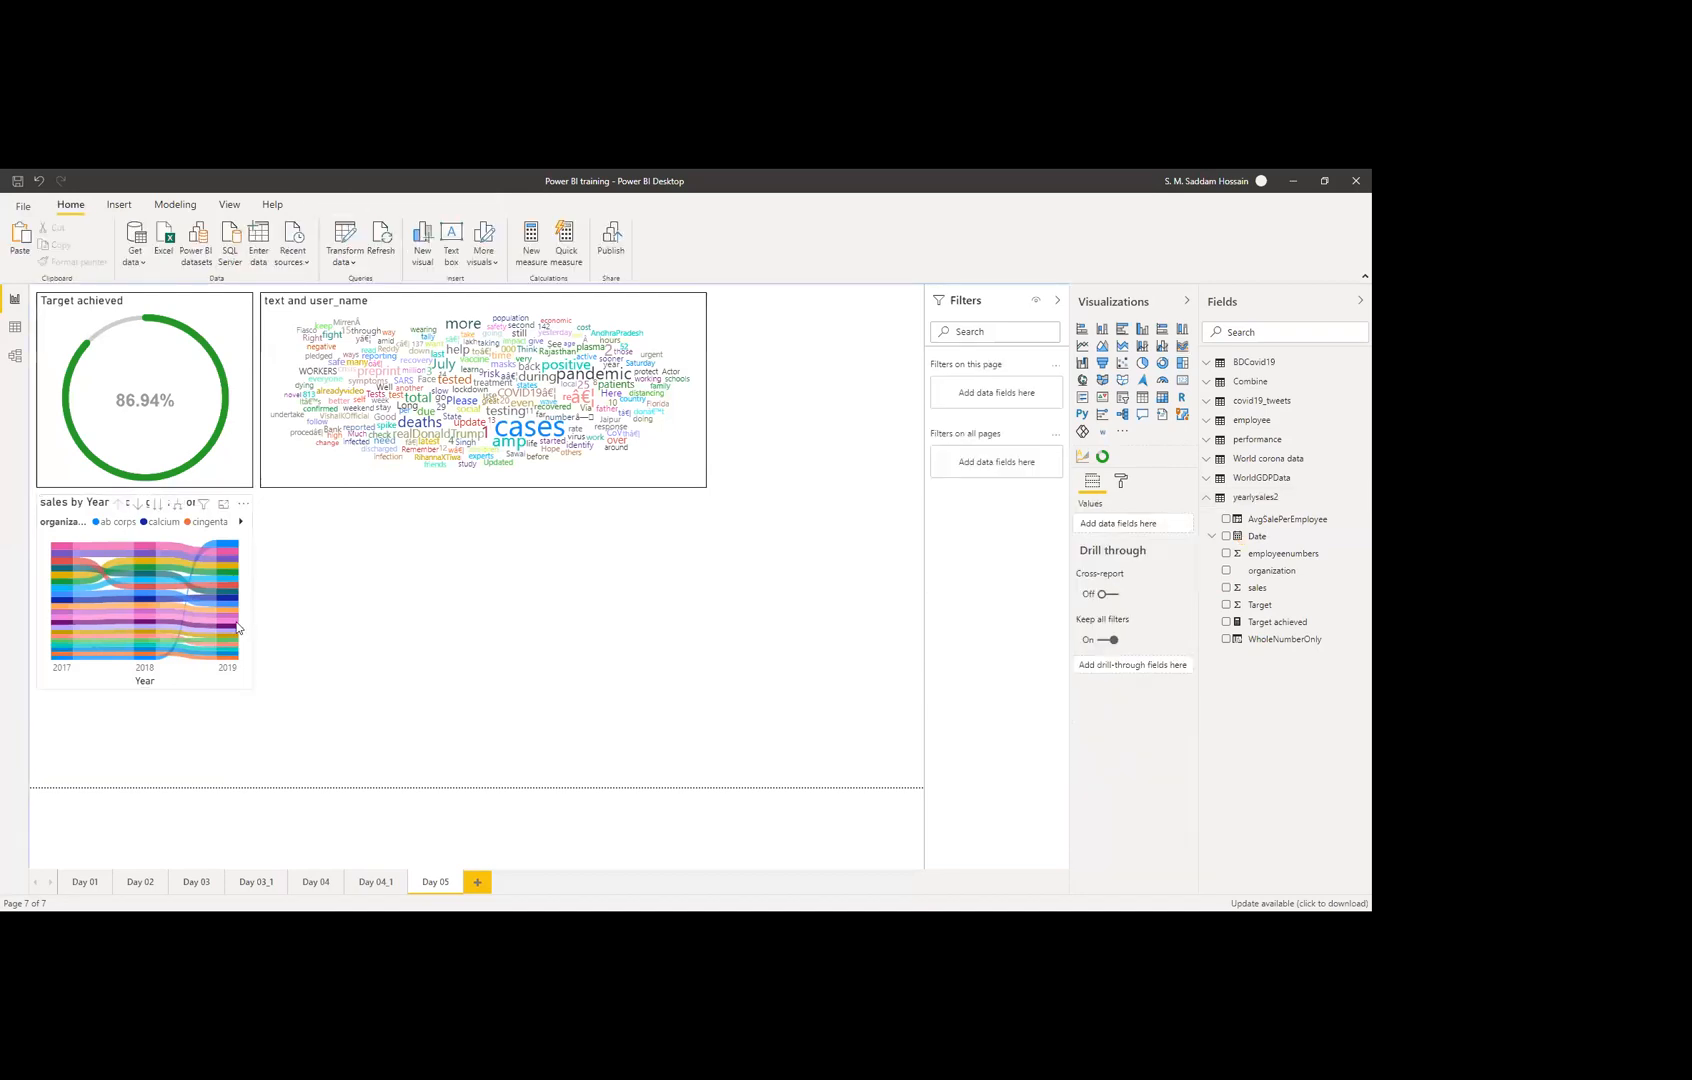
pyautogui.click(250, 682)
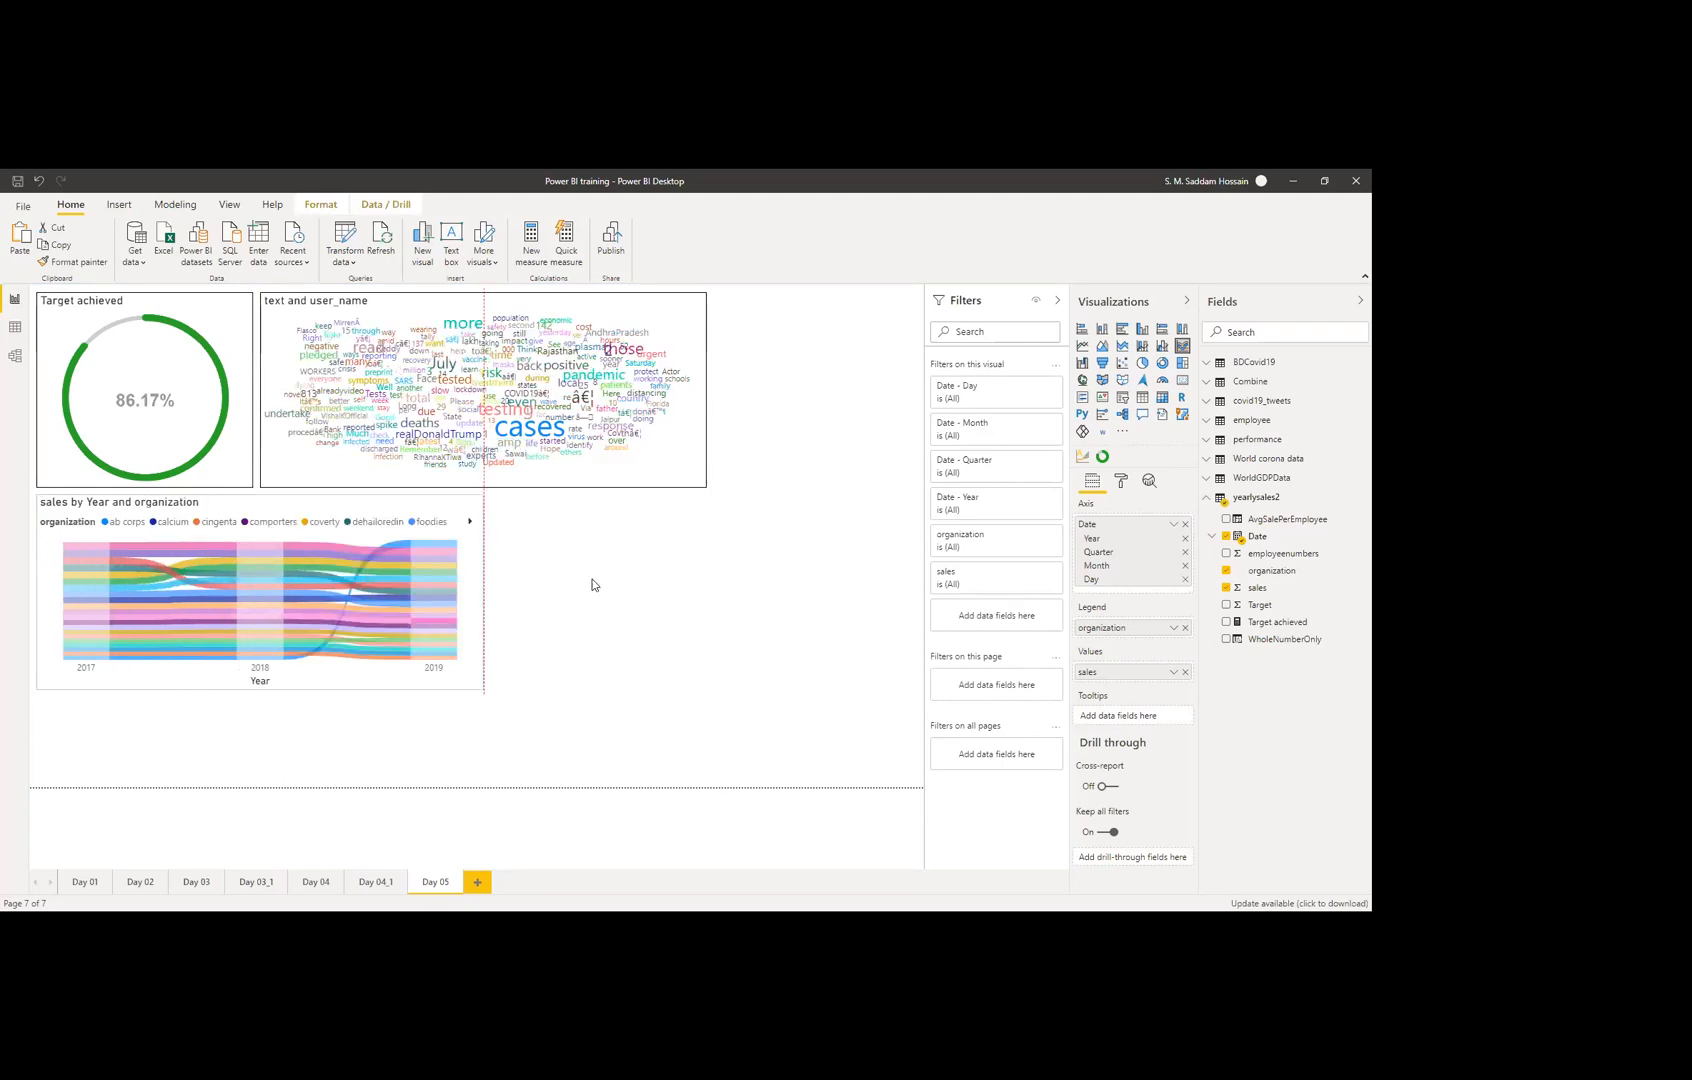
pyautogui.click(594, 666)
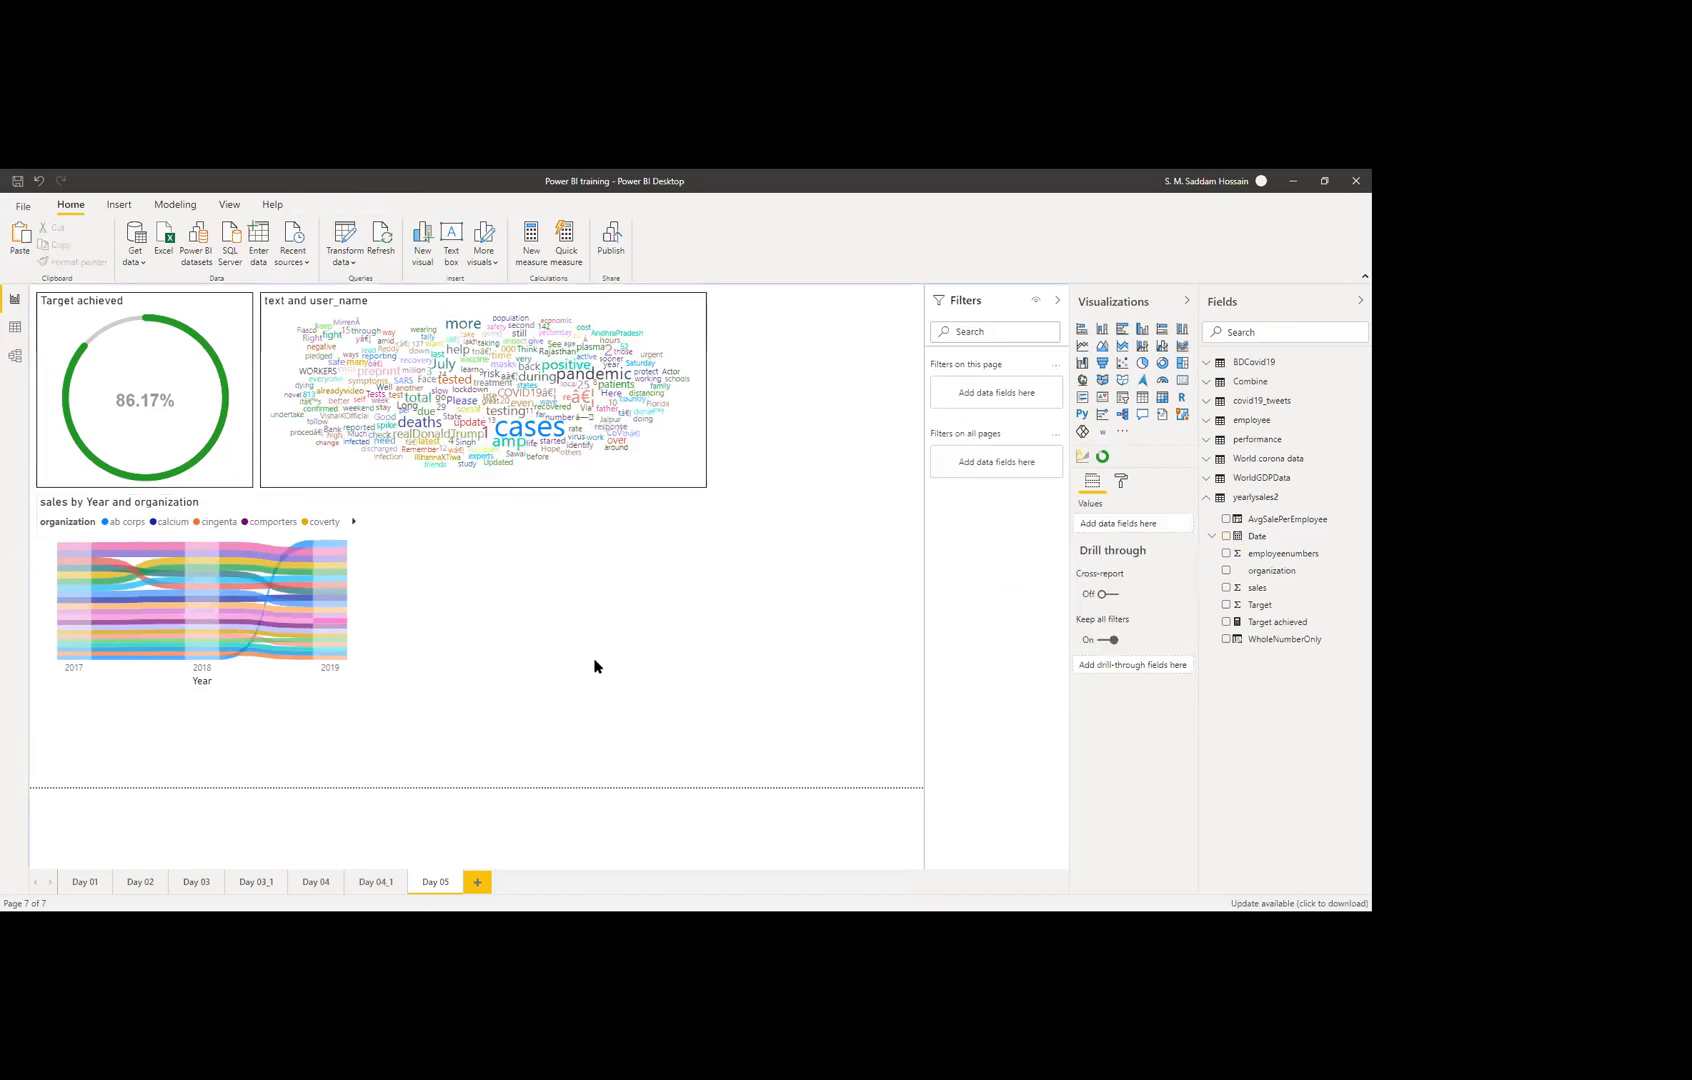
pyautogui.click(366, 622)
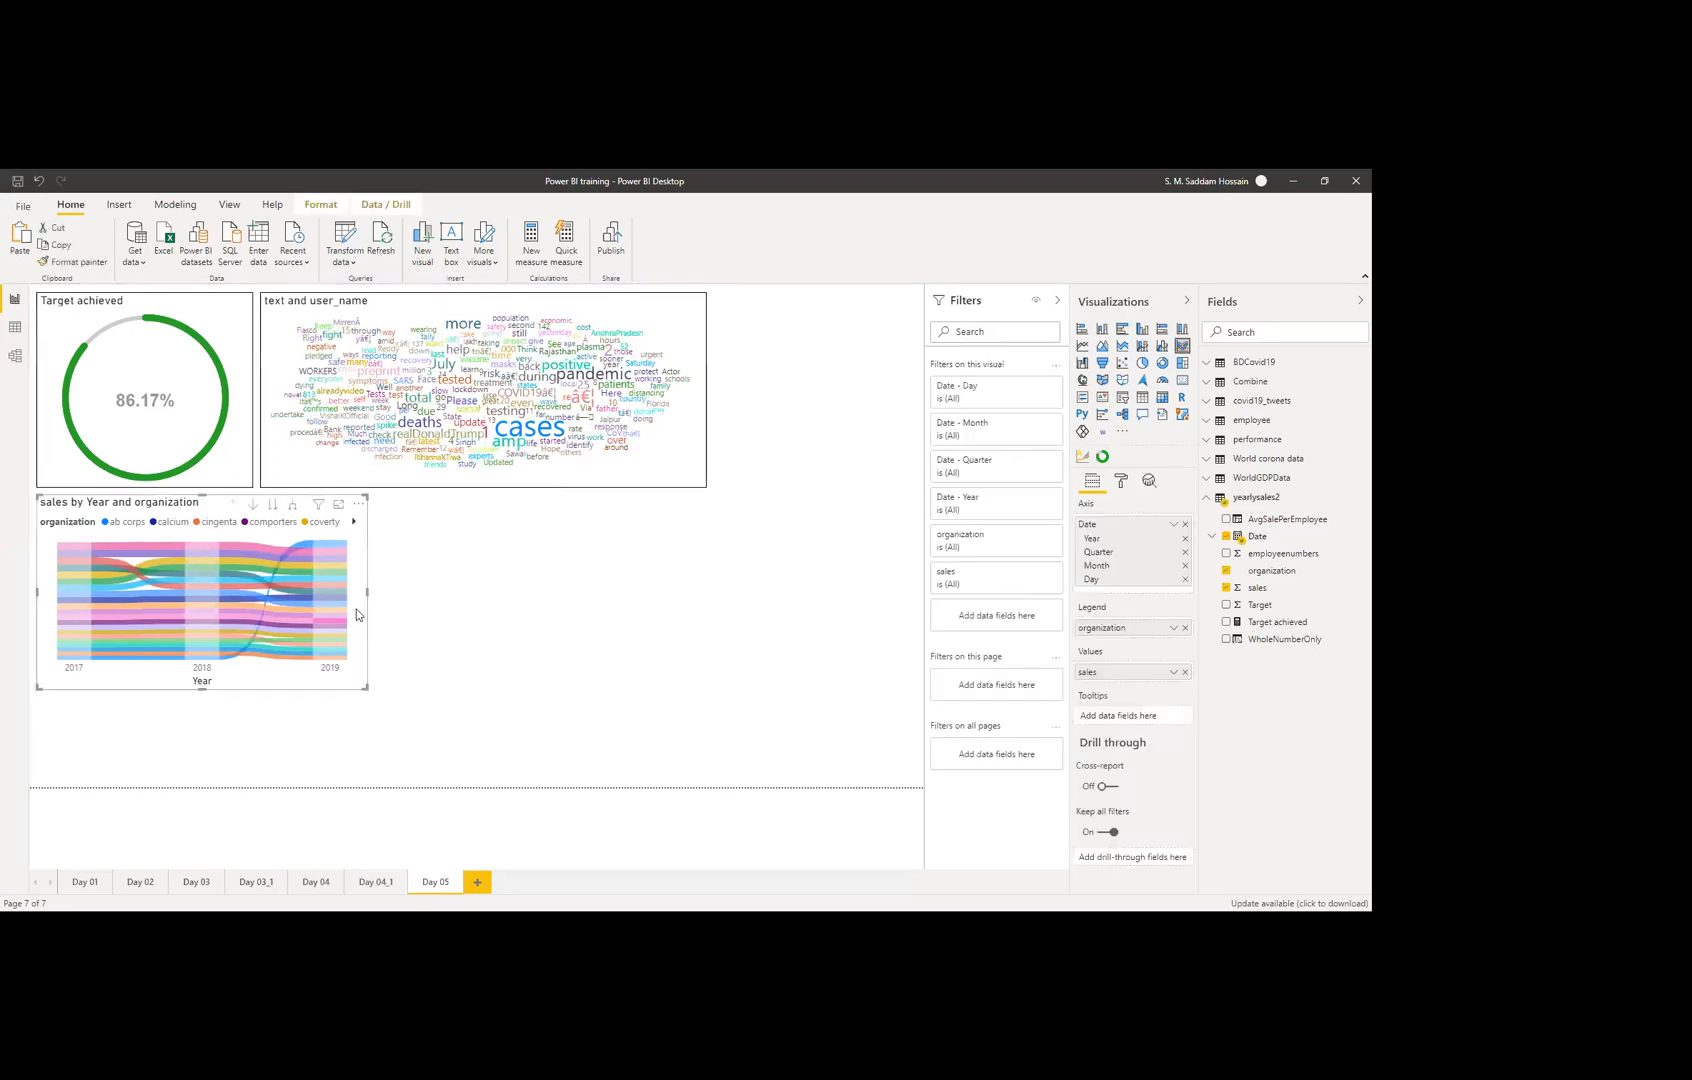
pyautogui.moveTo(368, 596); pyautogui.dragTo(707, 598)
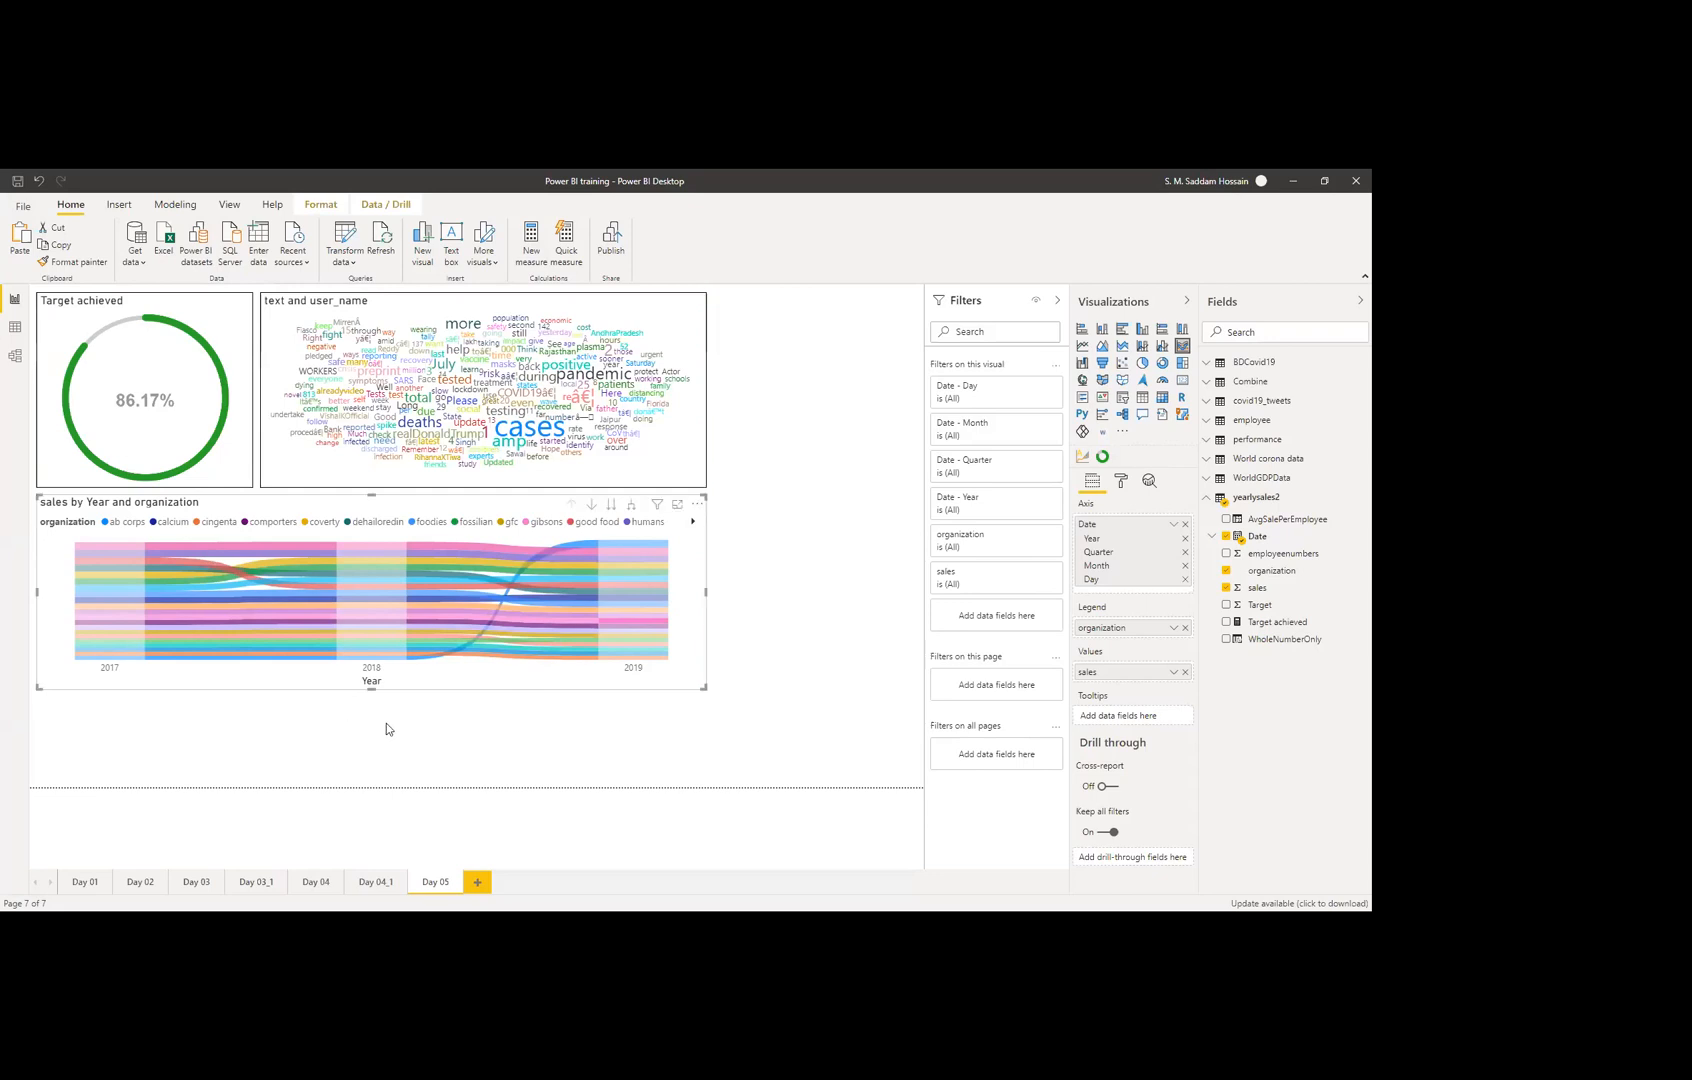
pyautogui.moveTo(365, 724); pyautogui.dragTo(366, 777)
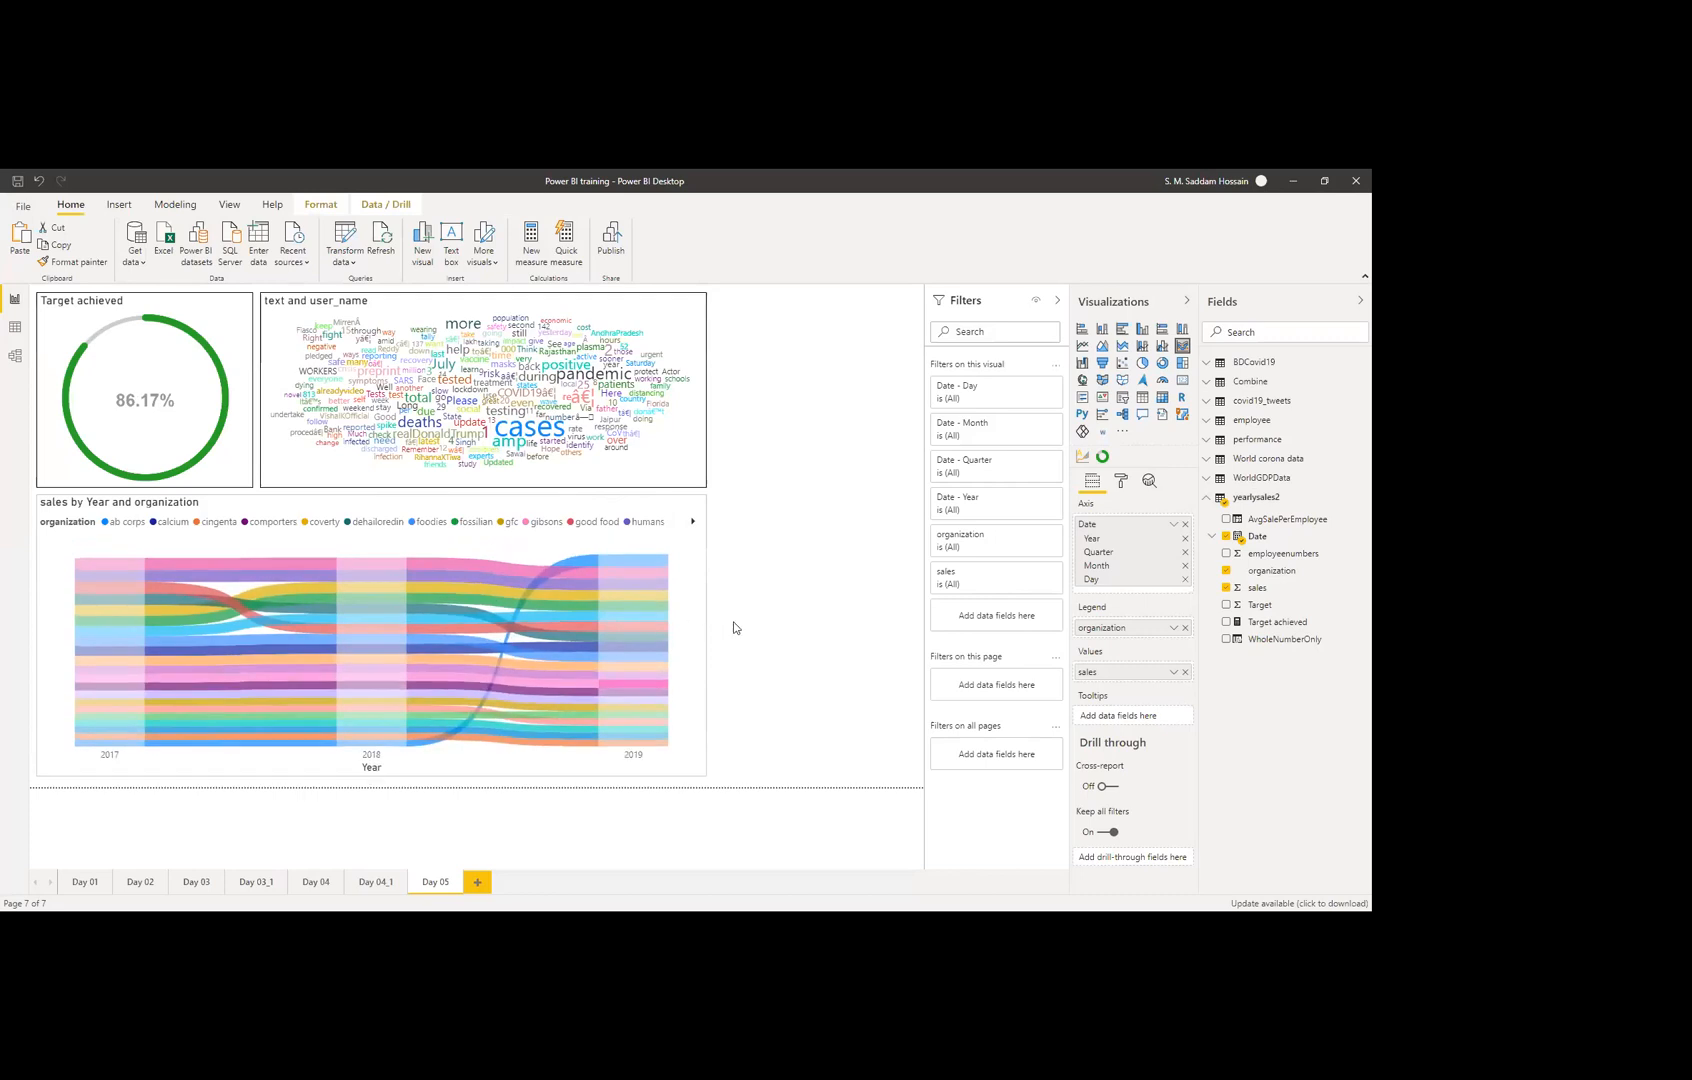
pyautogui.click(765, 616)
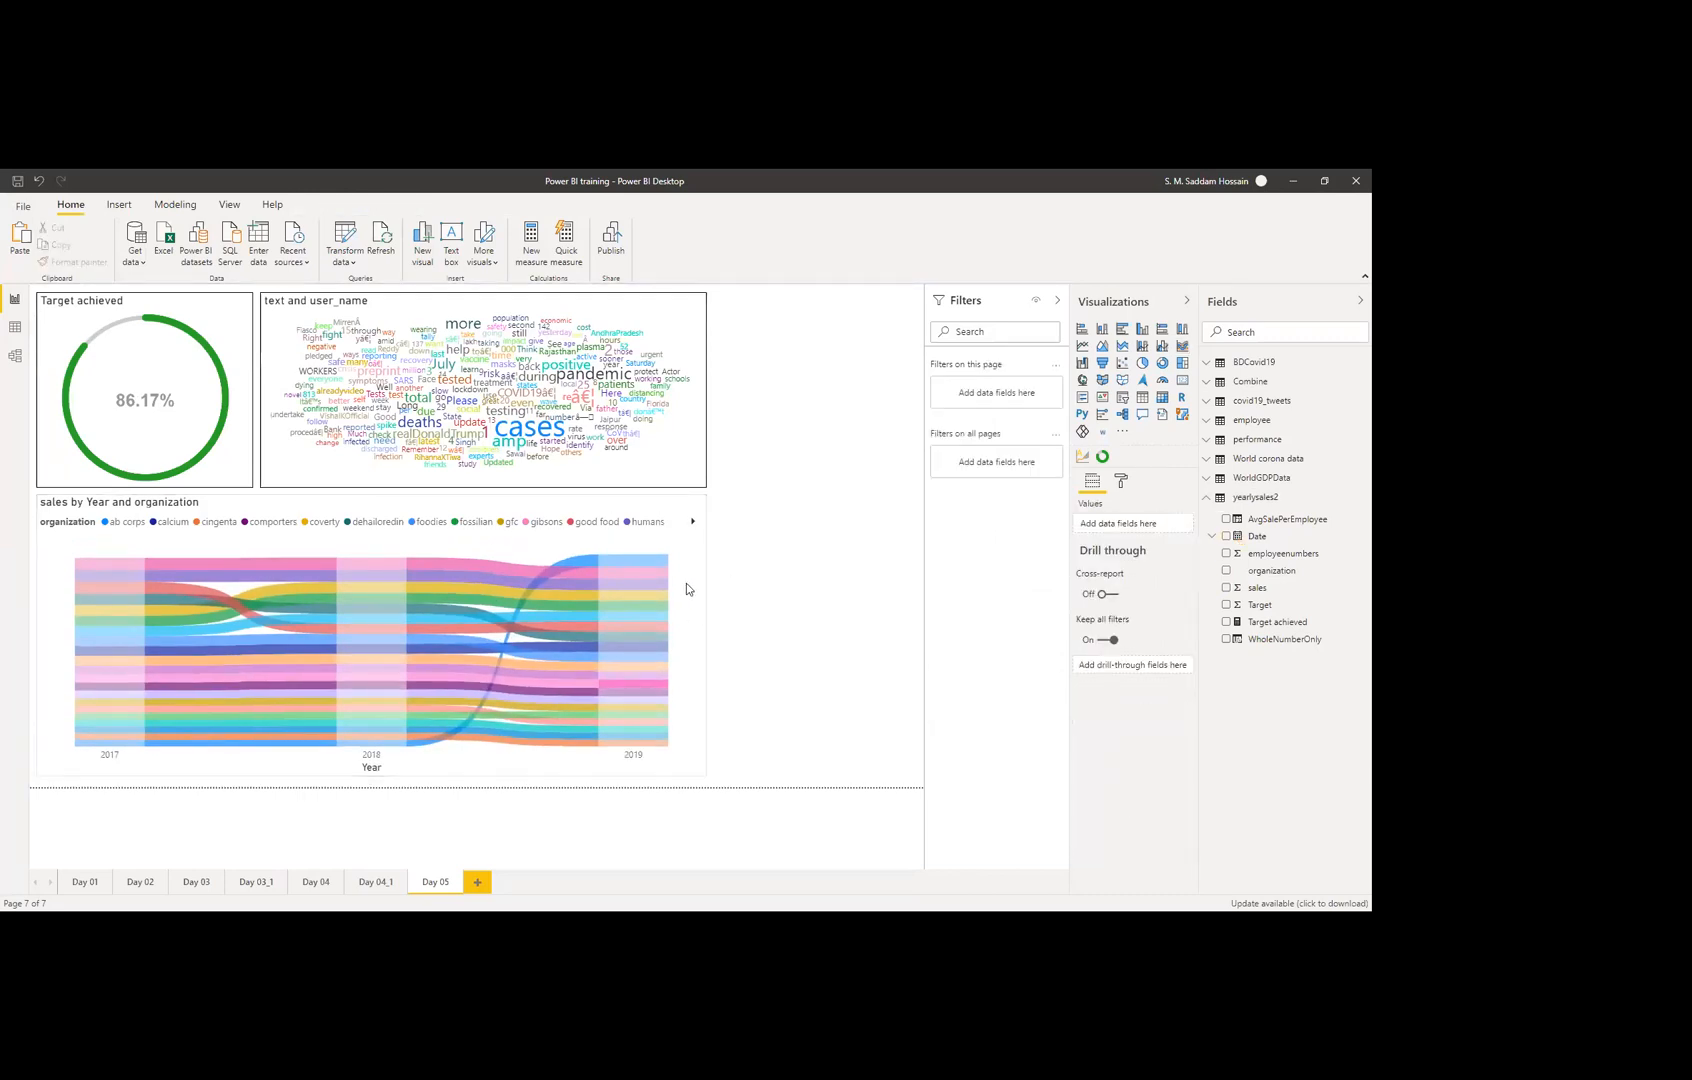
pyautogui.click(686, 585)
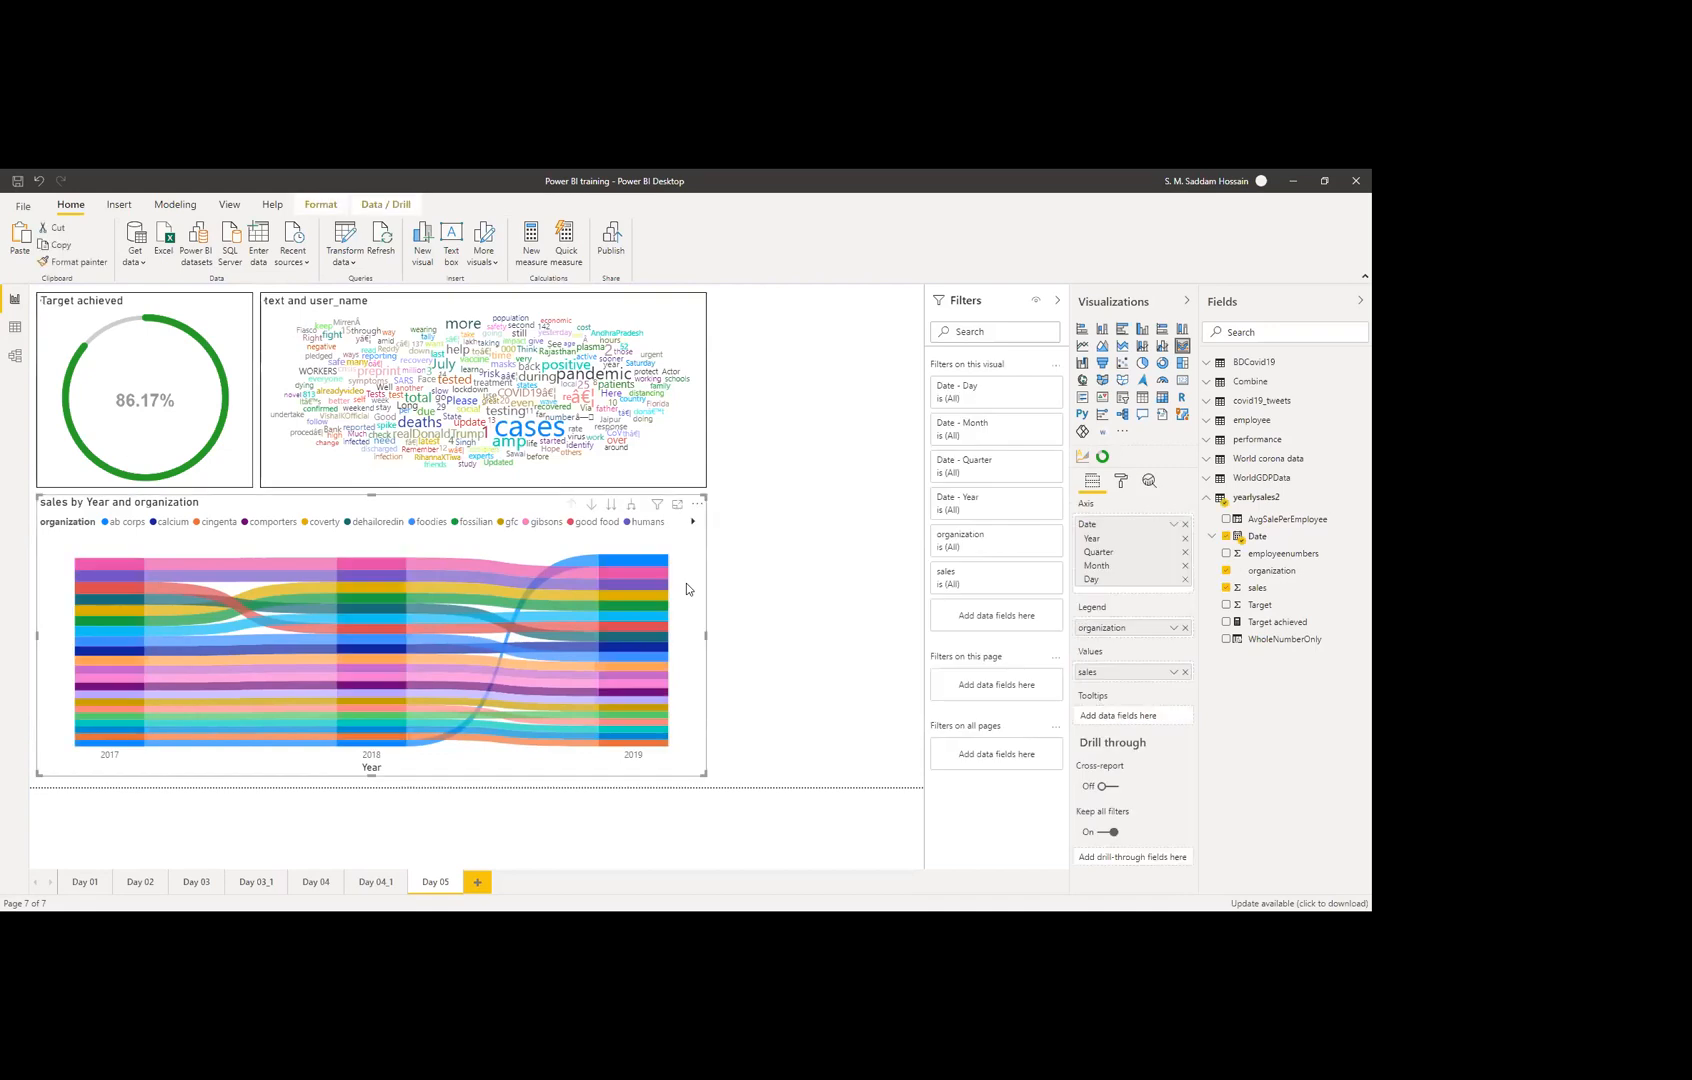
# Step: Change the ribbon chart's tooltip setting and turn its border on in the Format pane
pyautogui.click(1121, 486)
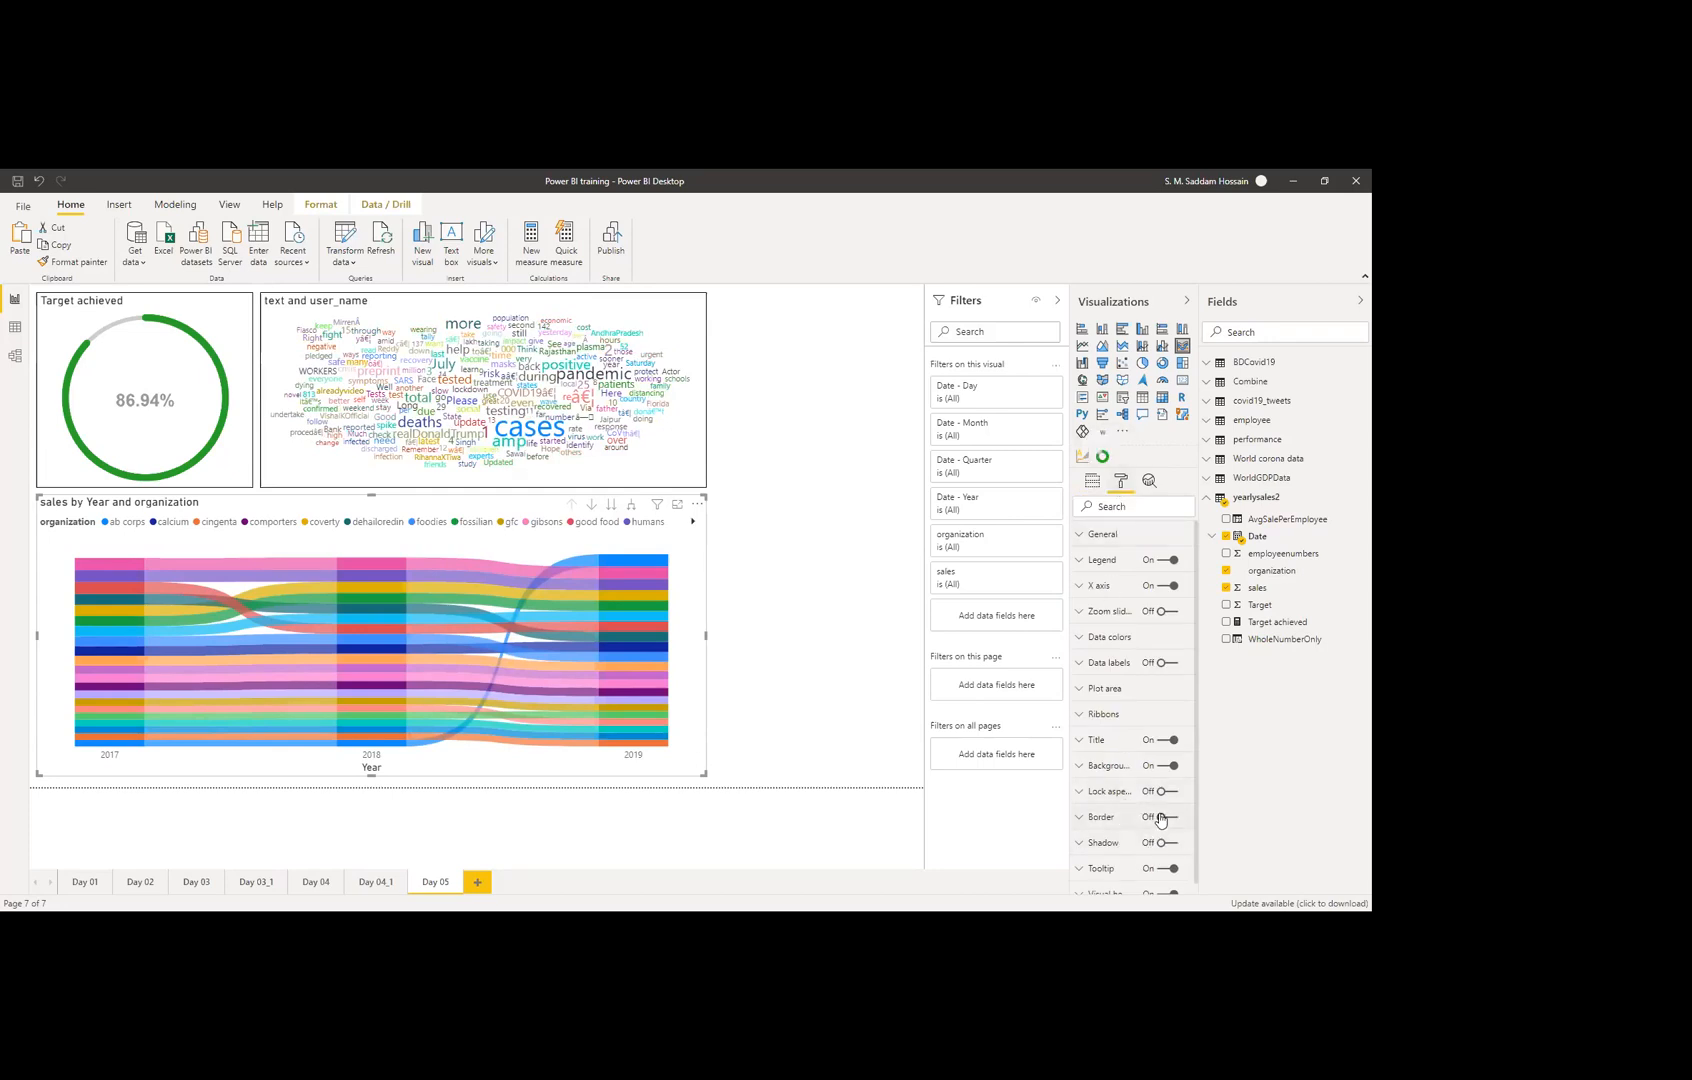
pyautogui.scroll(-1, 1158, 820)
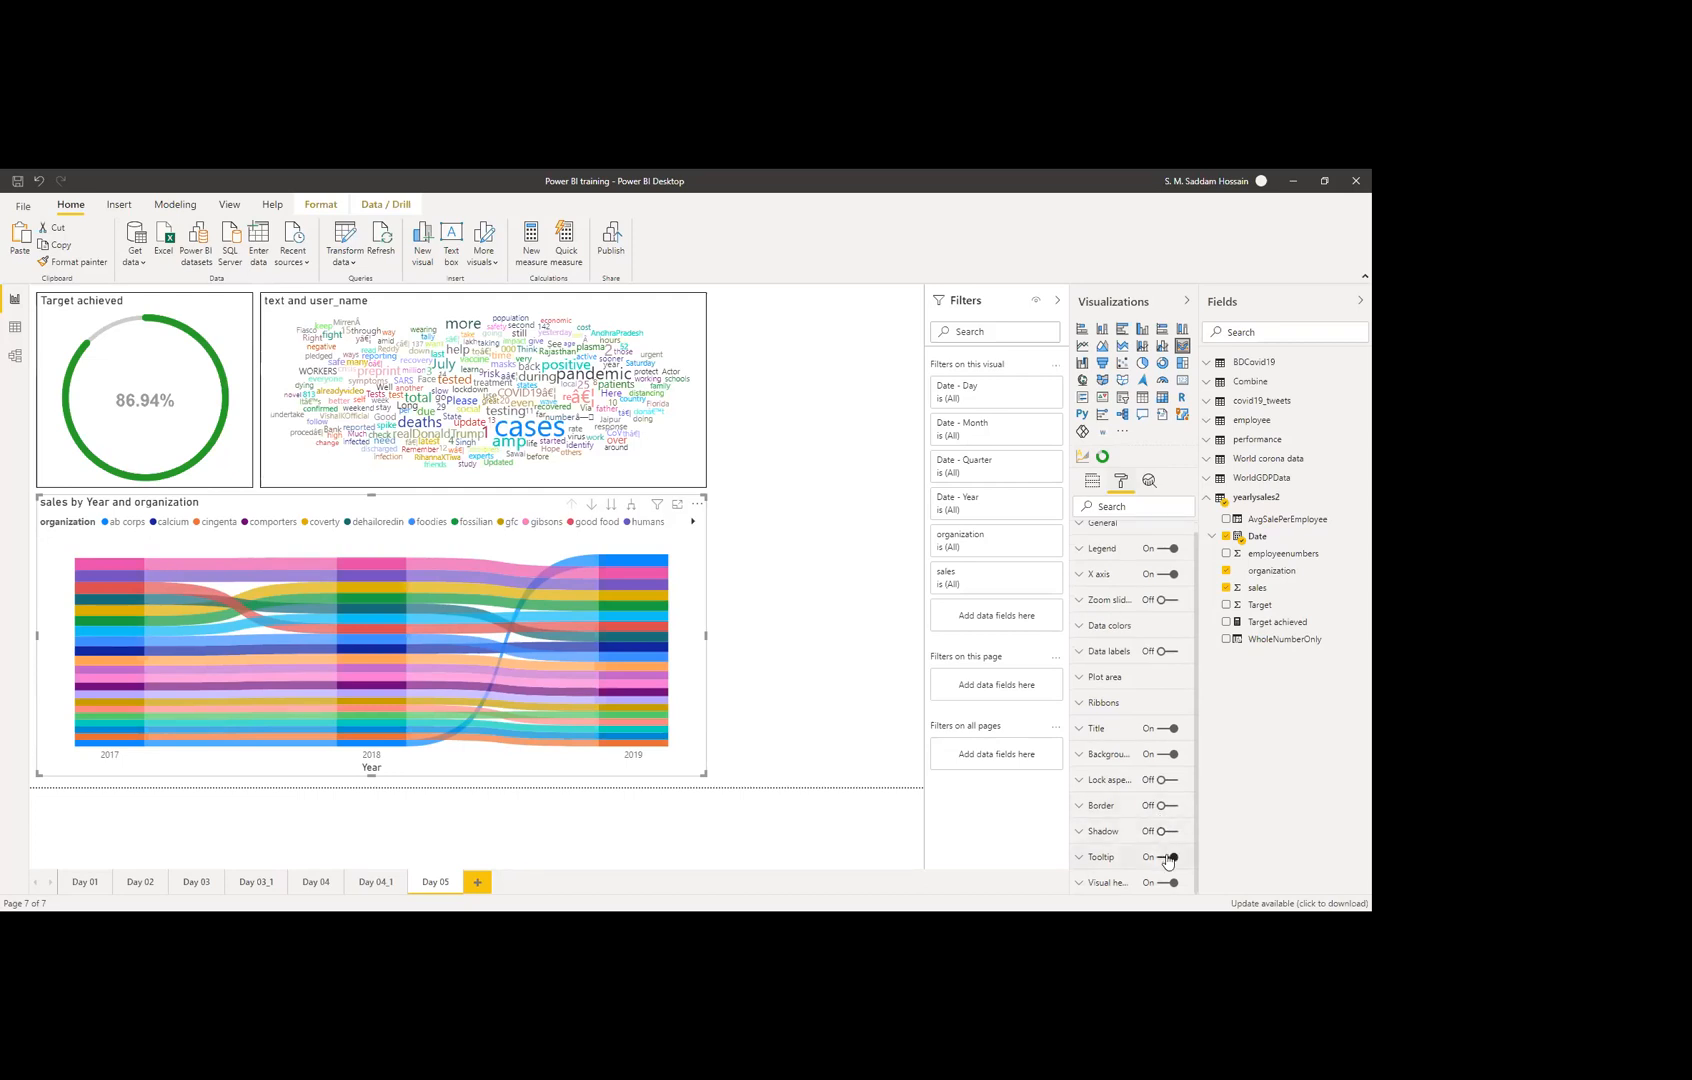
pyautogui.click(1166, 858)
pyautogui.click(1165, 806)
pyautogui.click(752, 692)
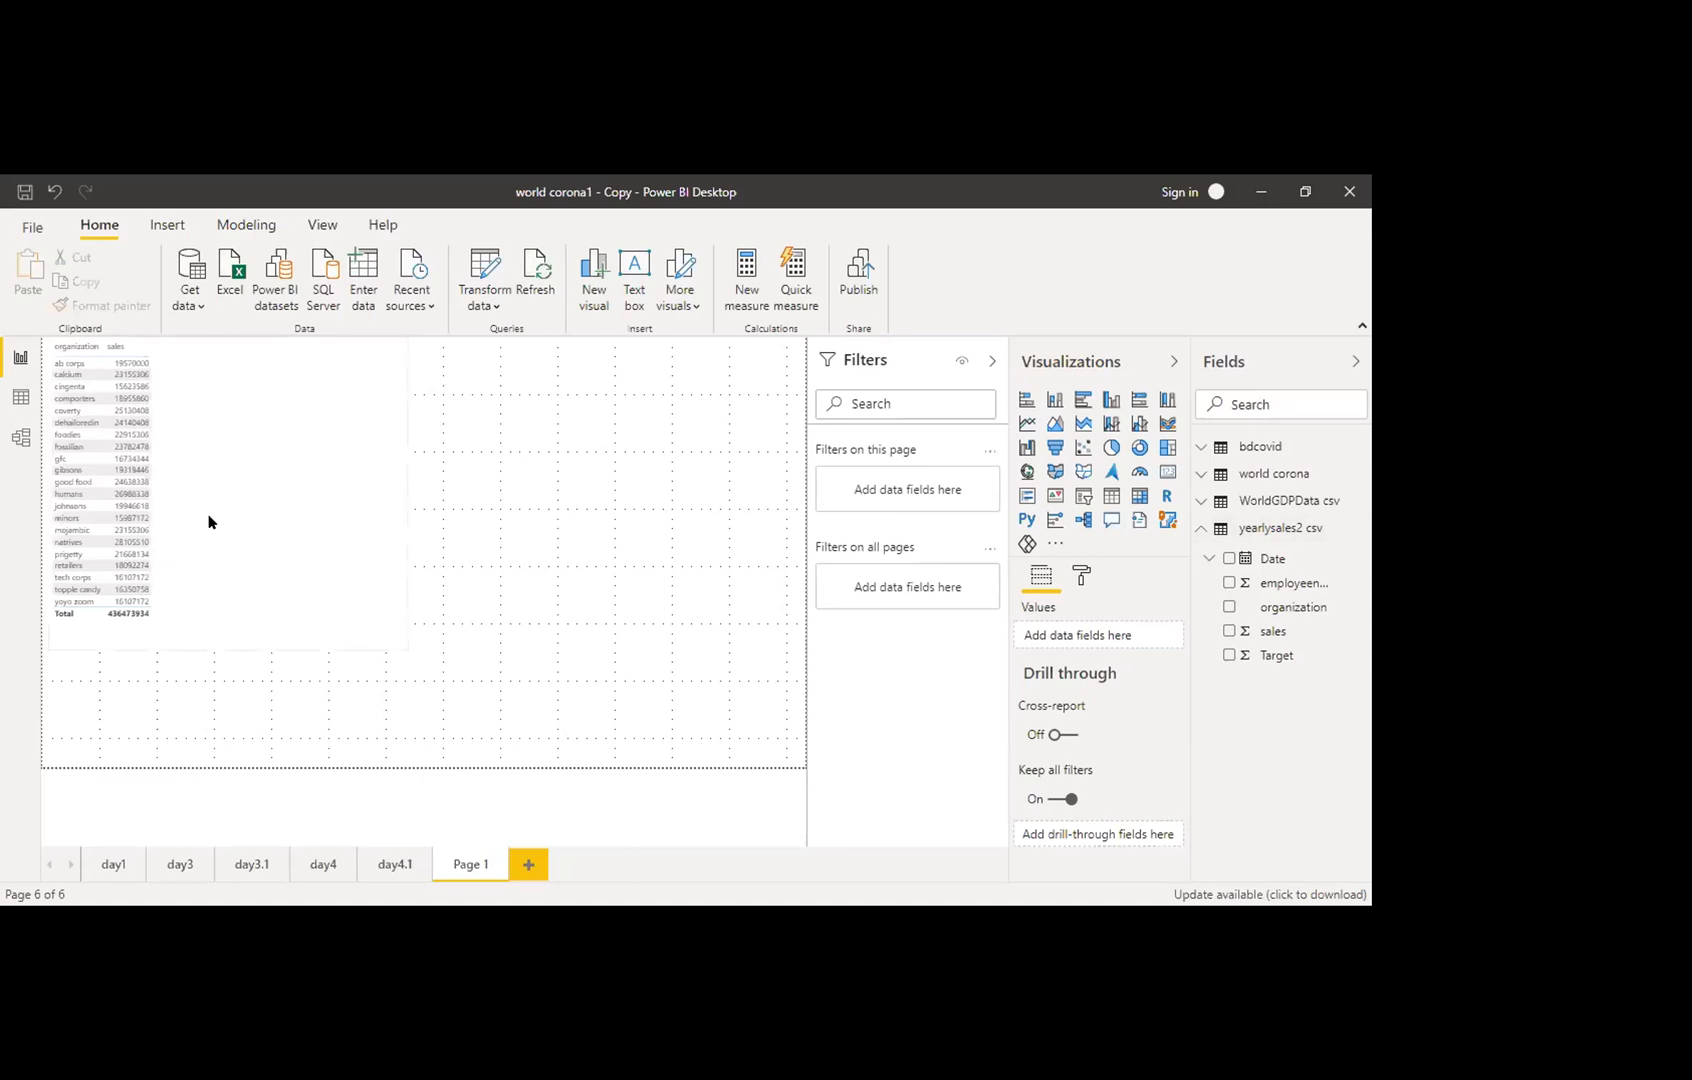
# Step: Filter the organization table to the Top 5 organizations ranked by sales
pyautogui.click(228, 533)
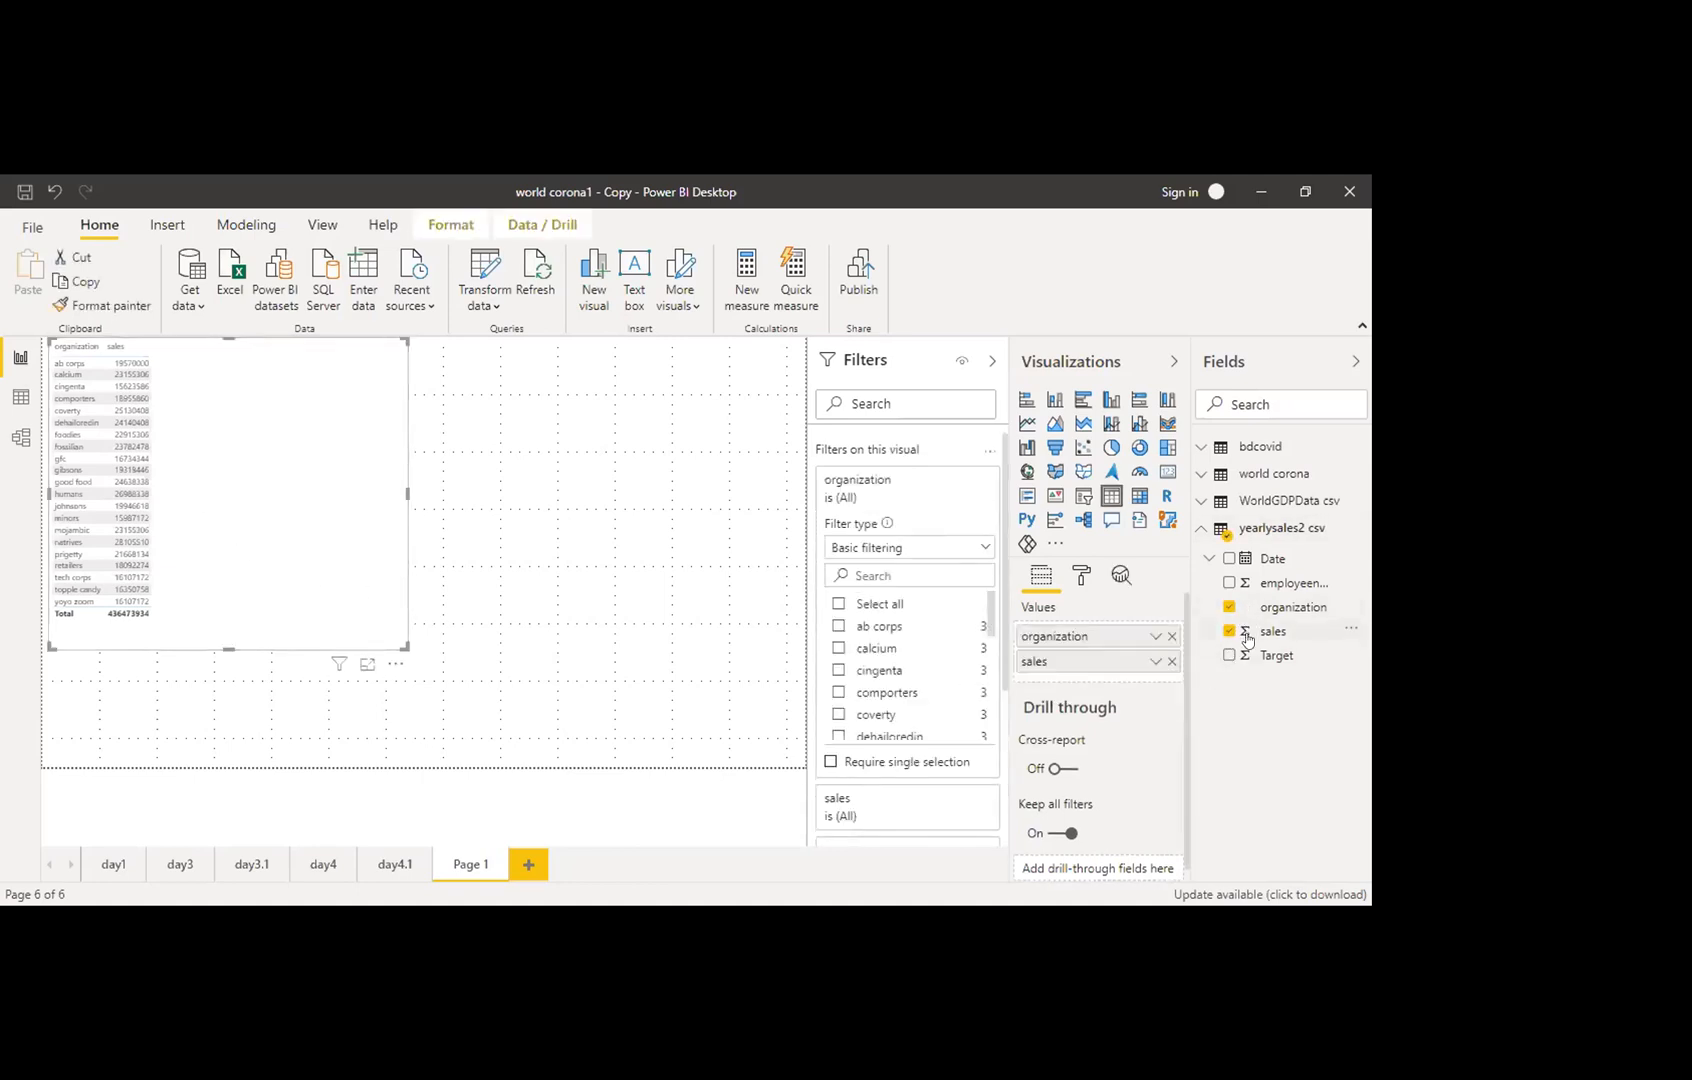
pyautogui.click(976, 553)
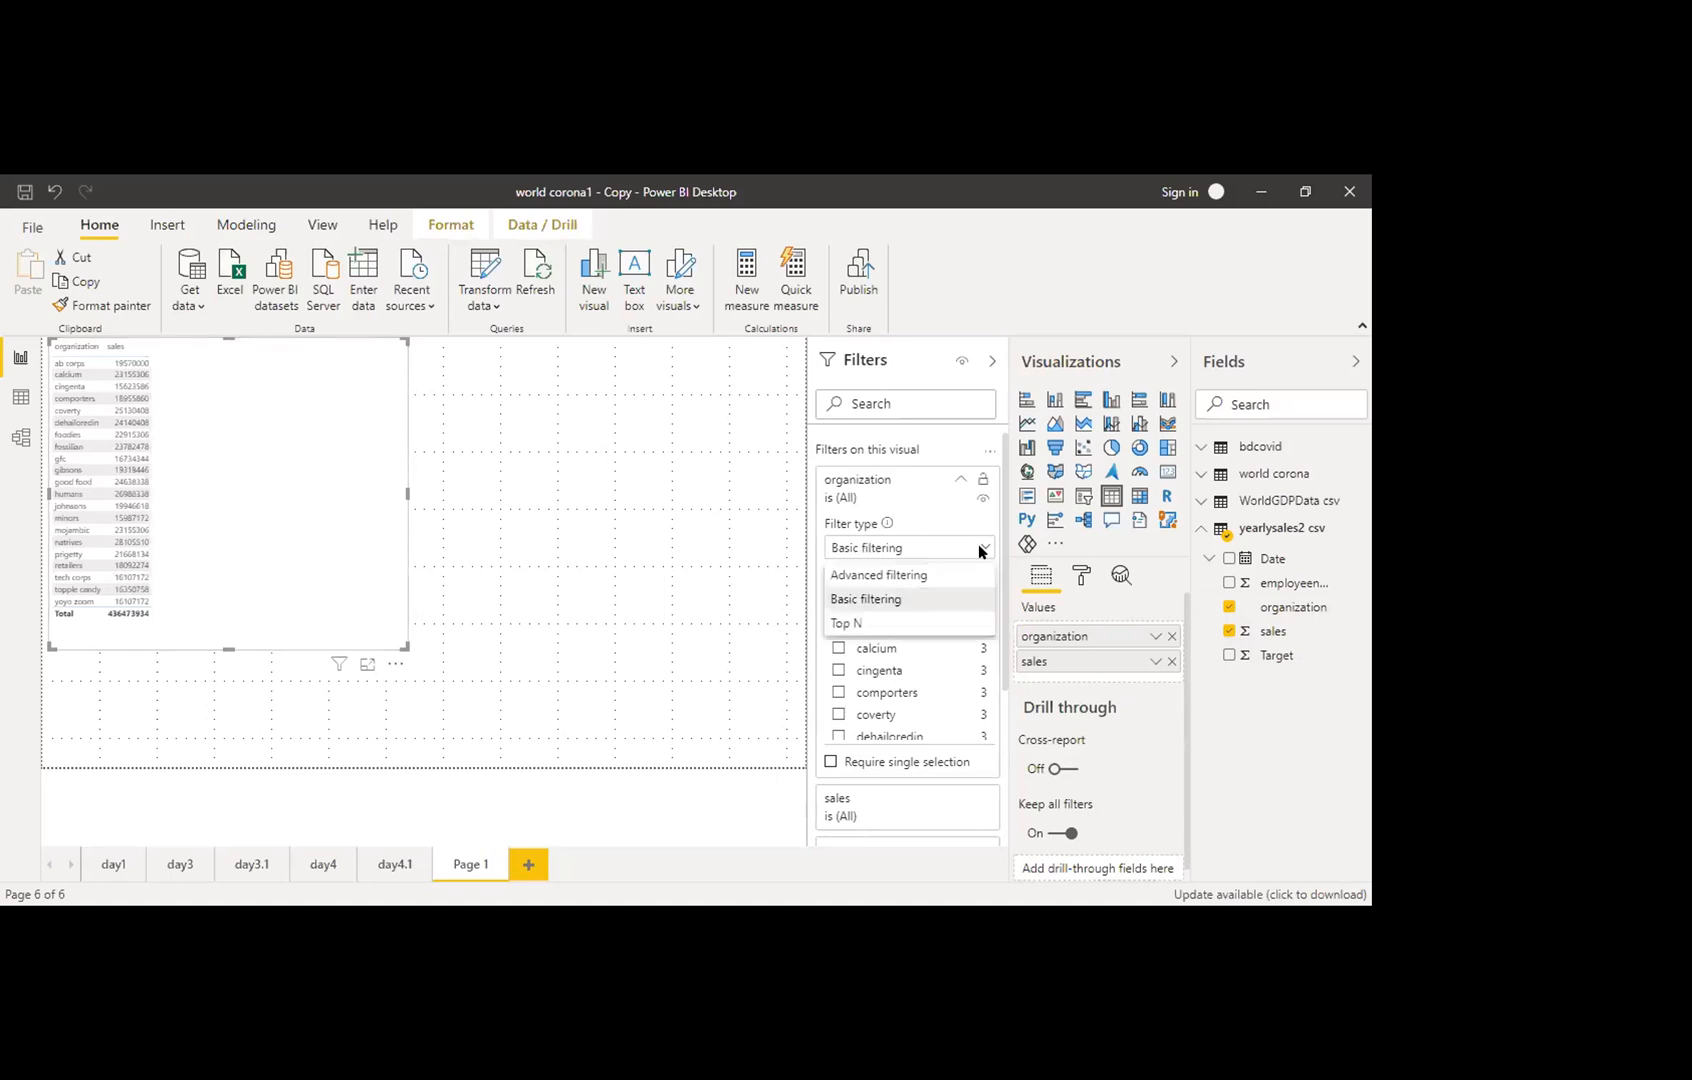
pyautogui.click(876, 624)
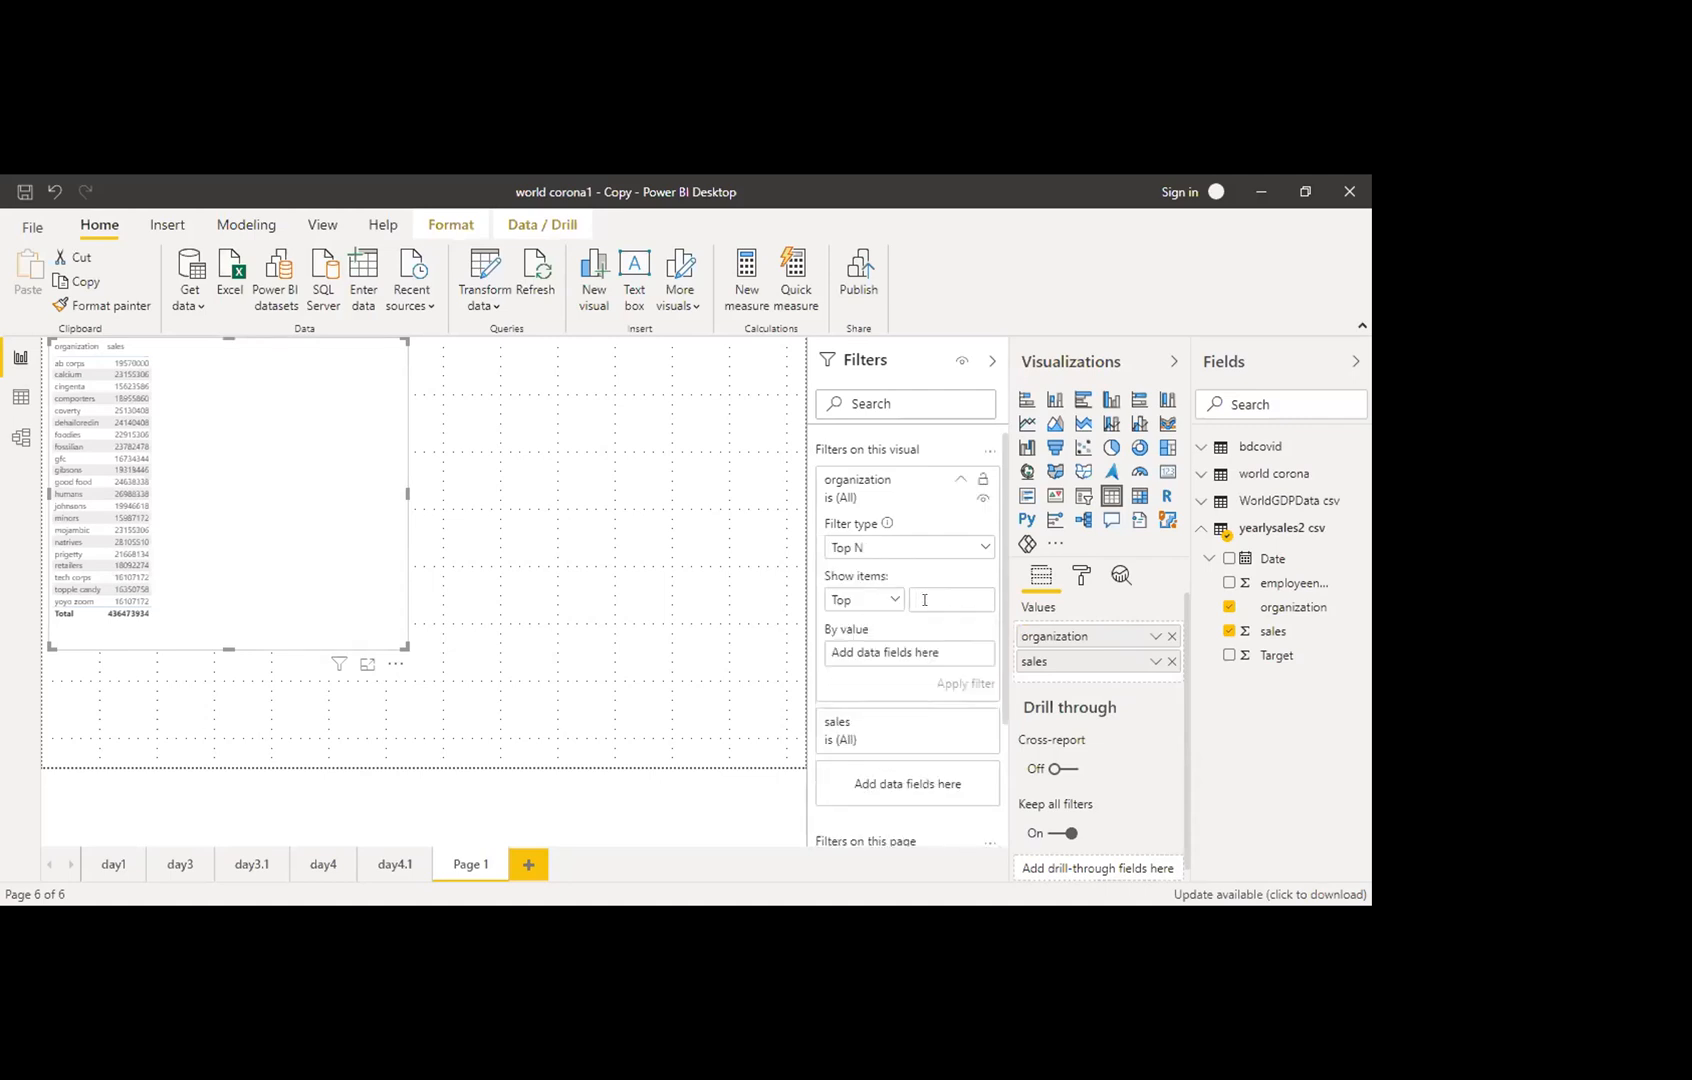
pyautogui.click(924, 600)
pyautogui.write('5')
pyautogui.moveTo(1137, 650); pyautogui.dragTo(917, 653)
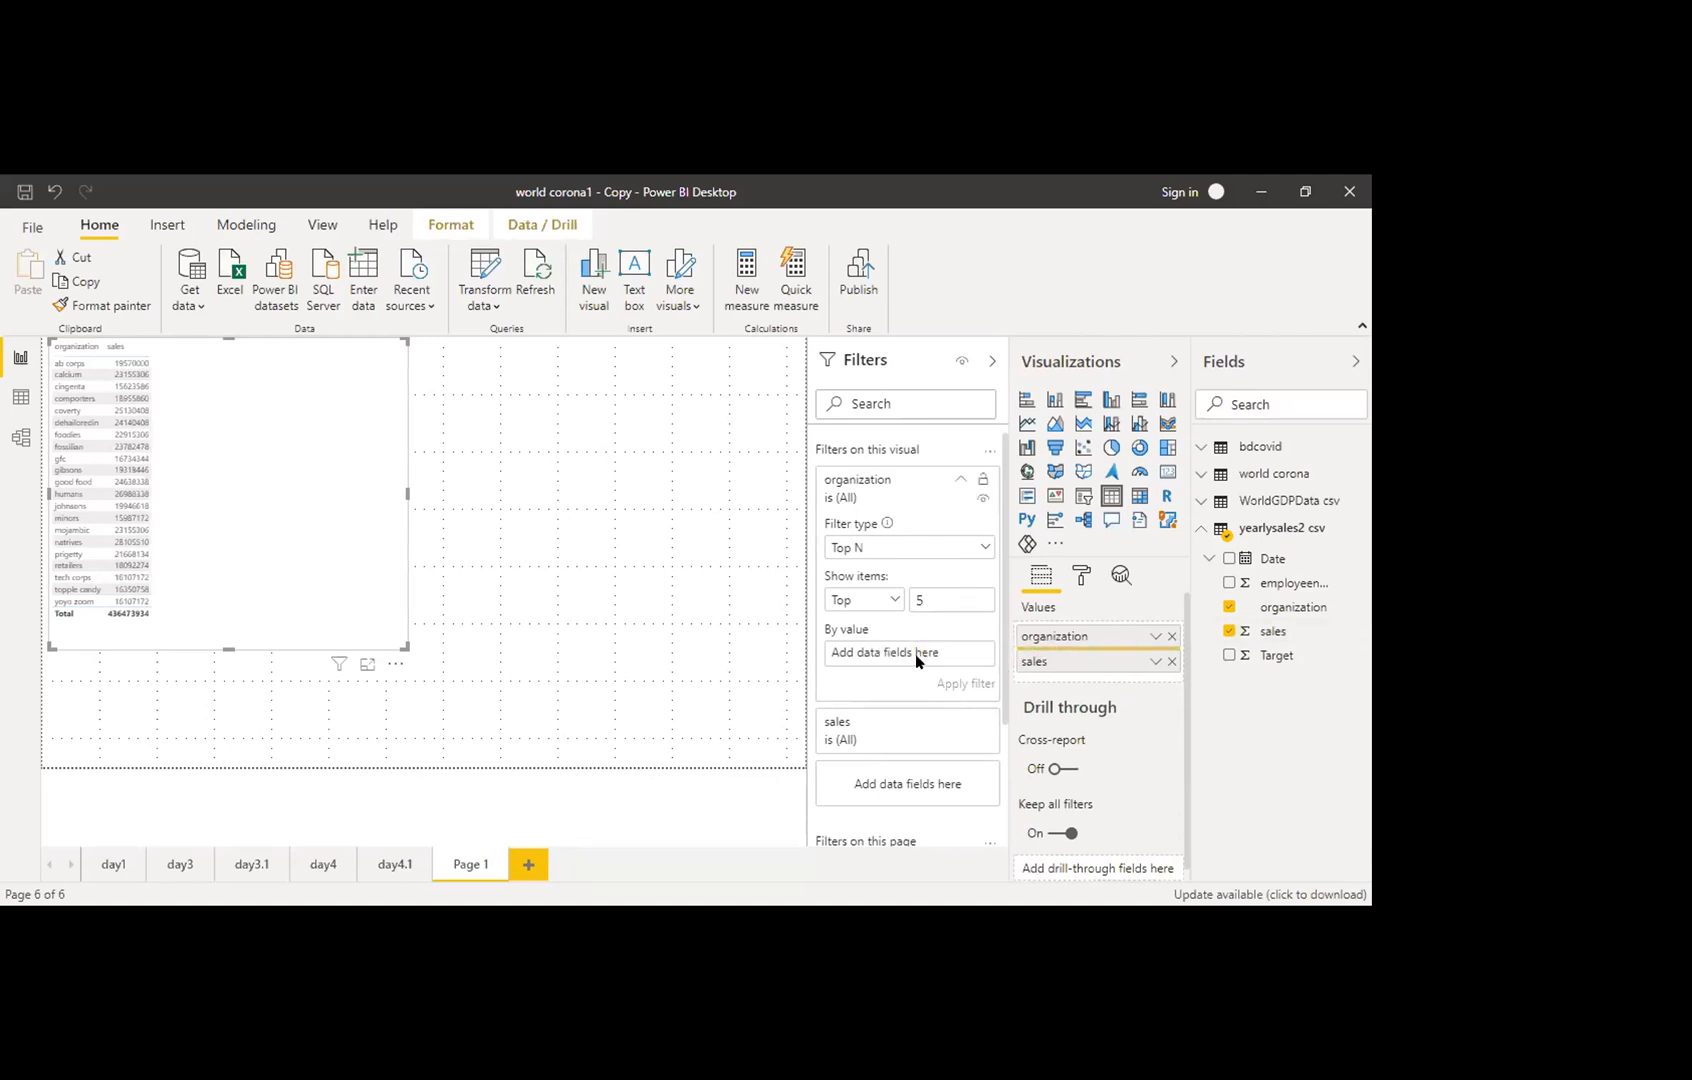
pyautogui.moveTo(913, 654); pyautogui.dragTo(855, 652)
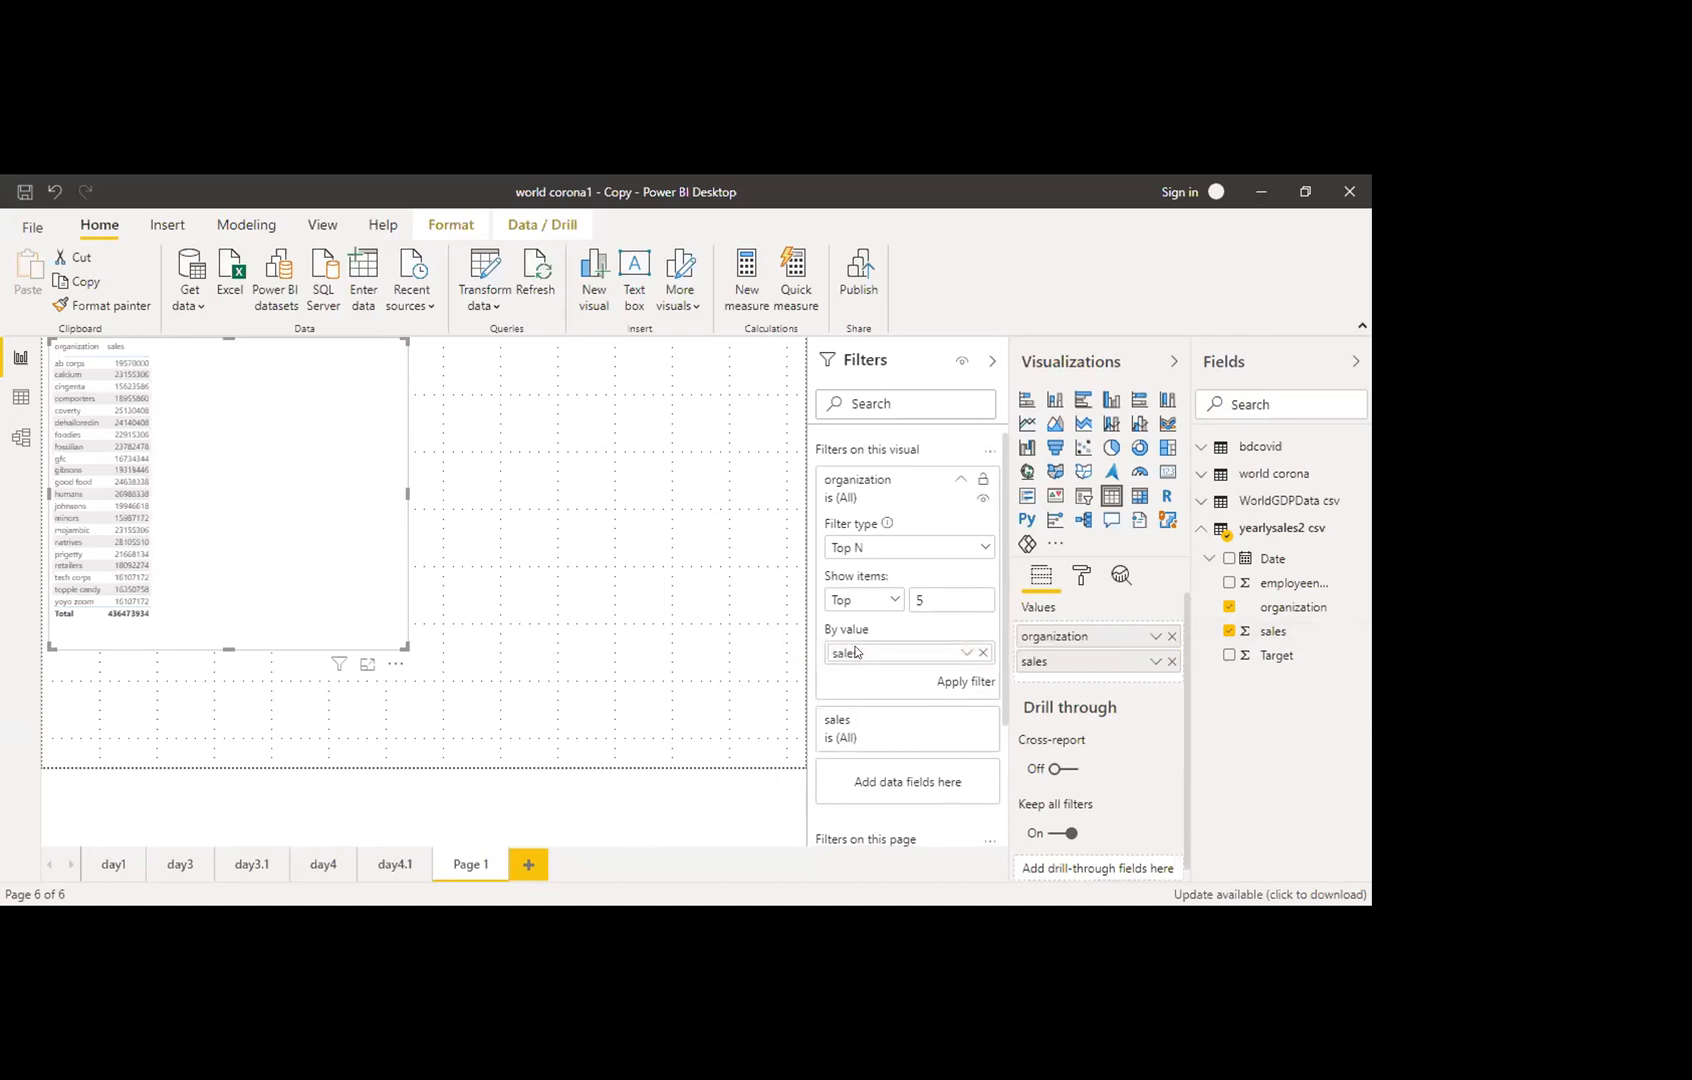
pyautogui.click(966, 682)
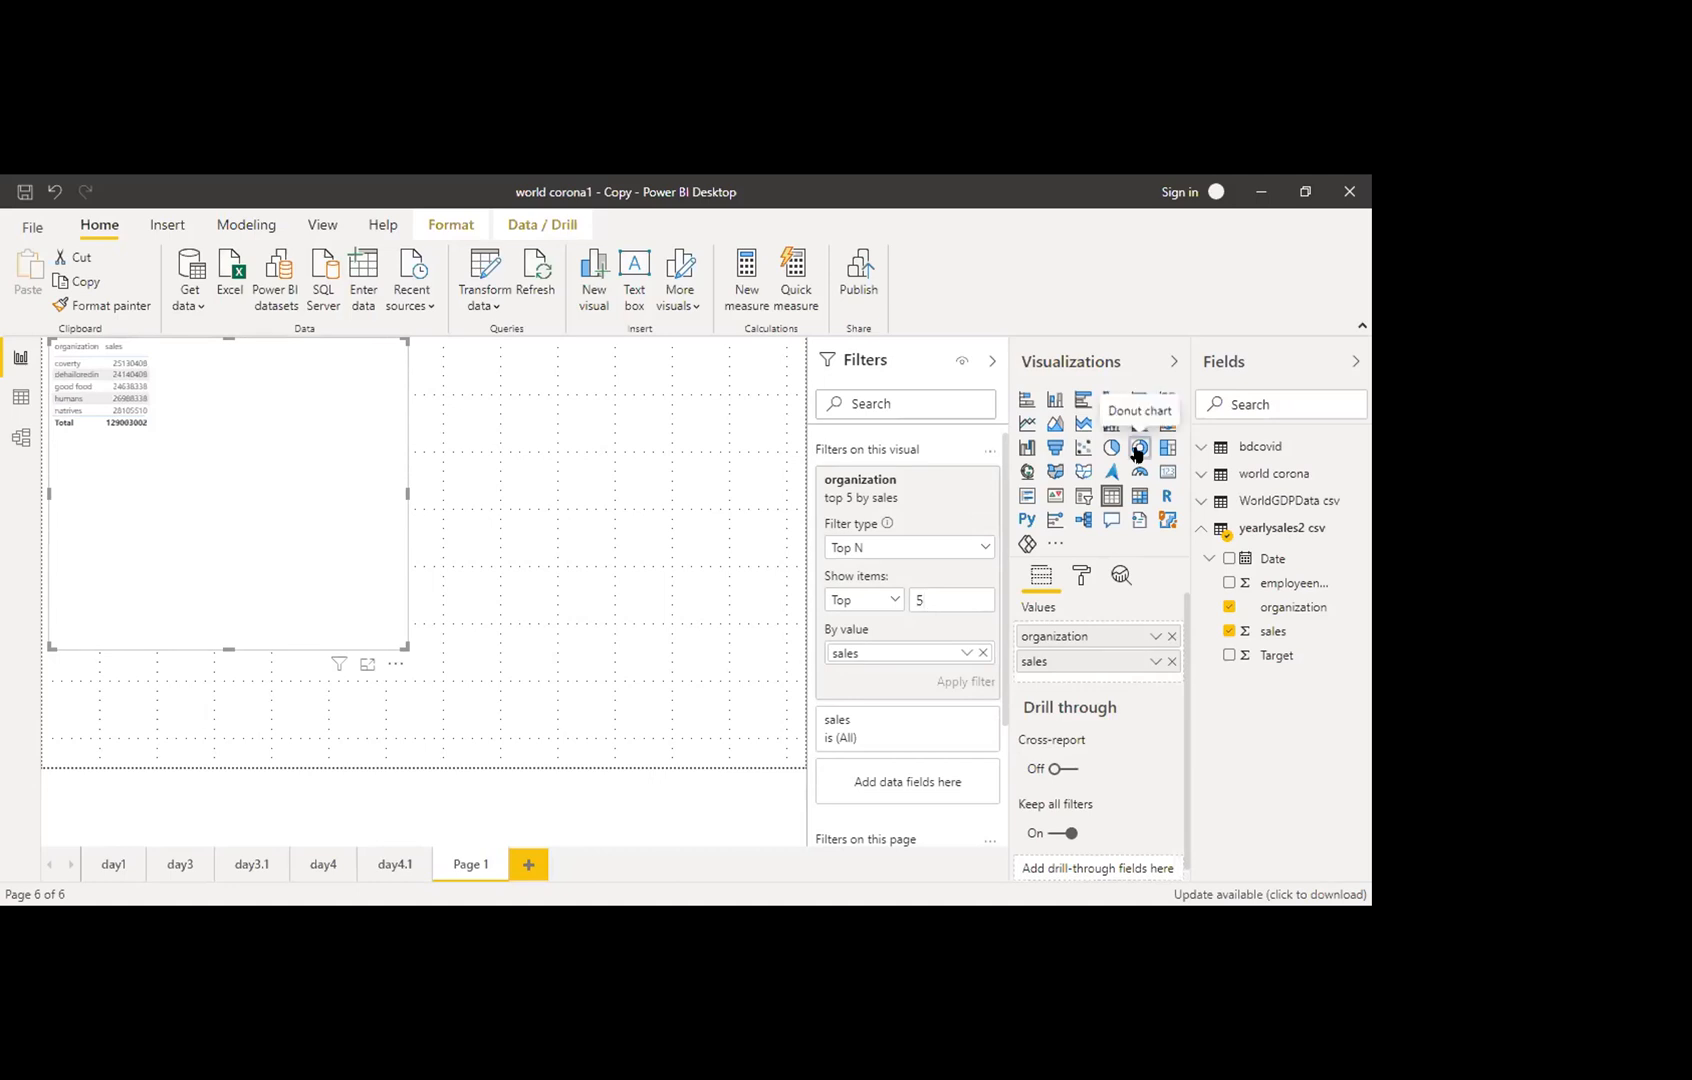
# Step: Convert the top-5 organization sales table into a donut chart
pyautogui.click(1137, 449)
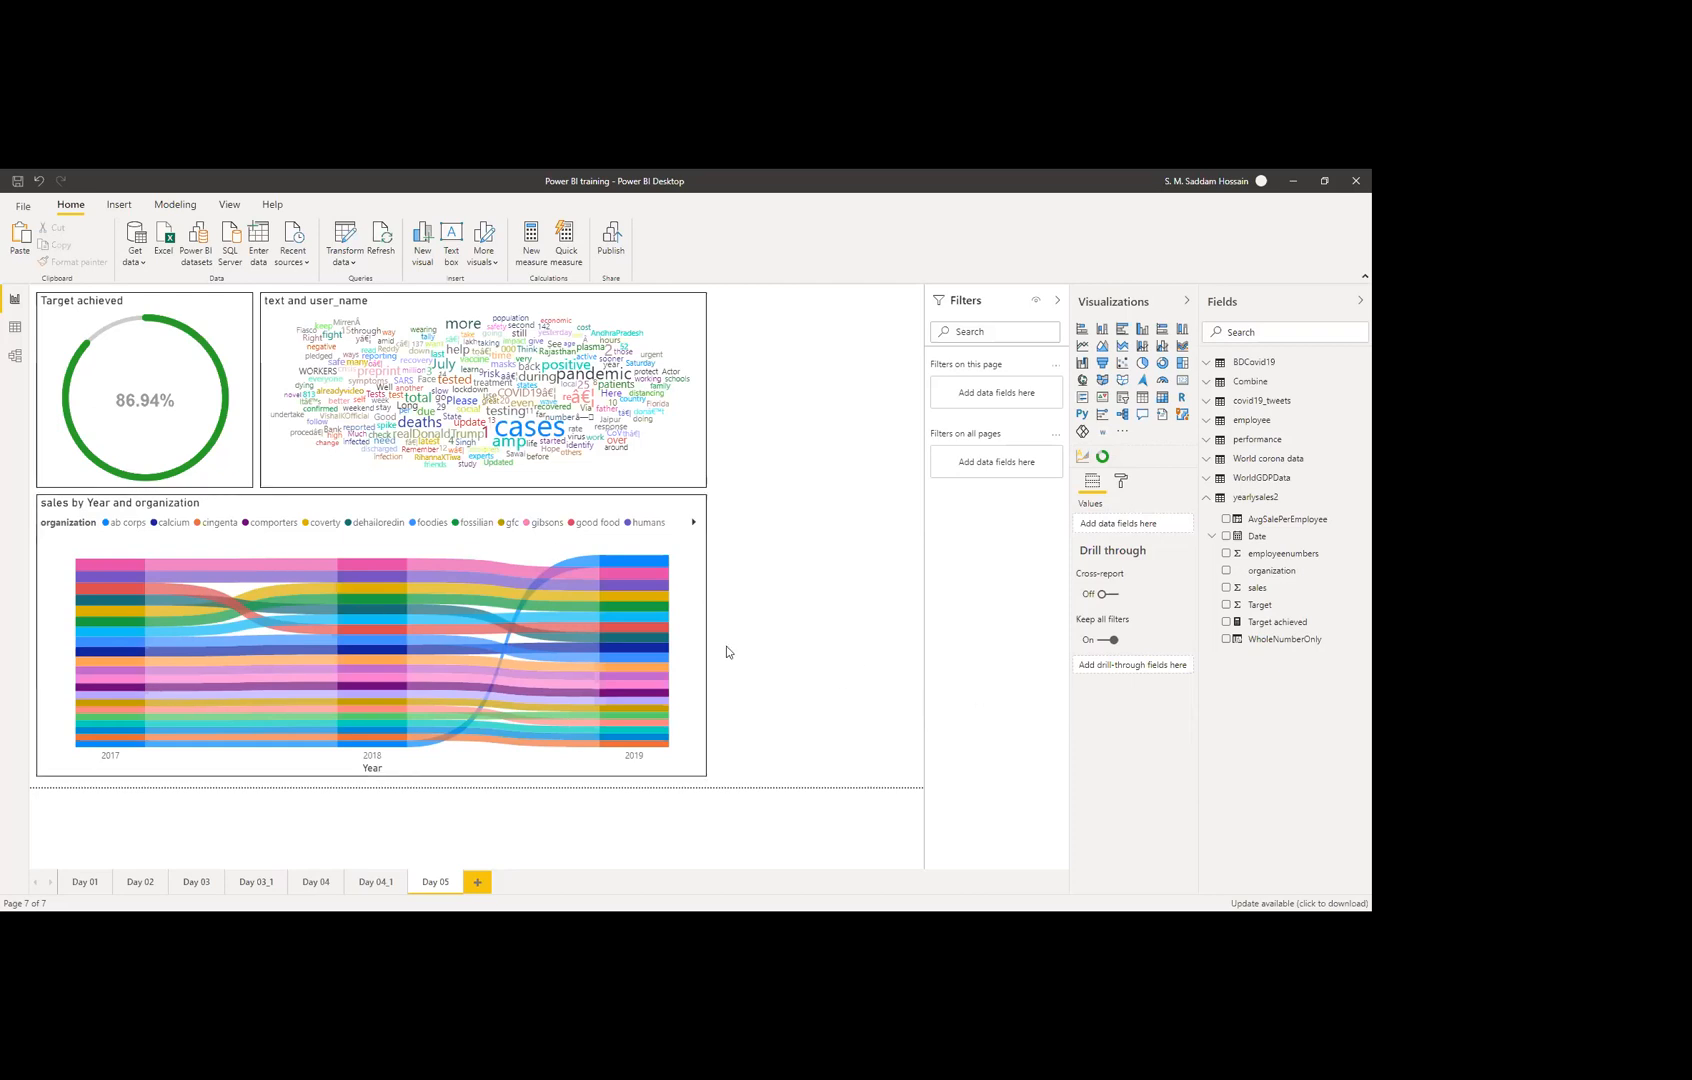
# Step: Turn on the ribbon chart's zoom slider and zoom into 2017 through 2018
pyautogui.click(691, 622)
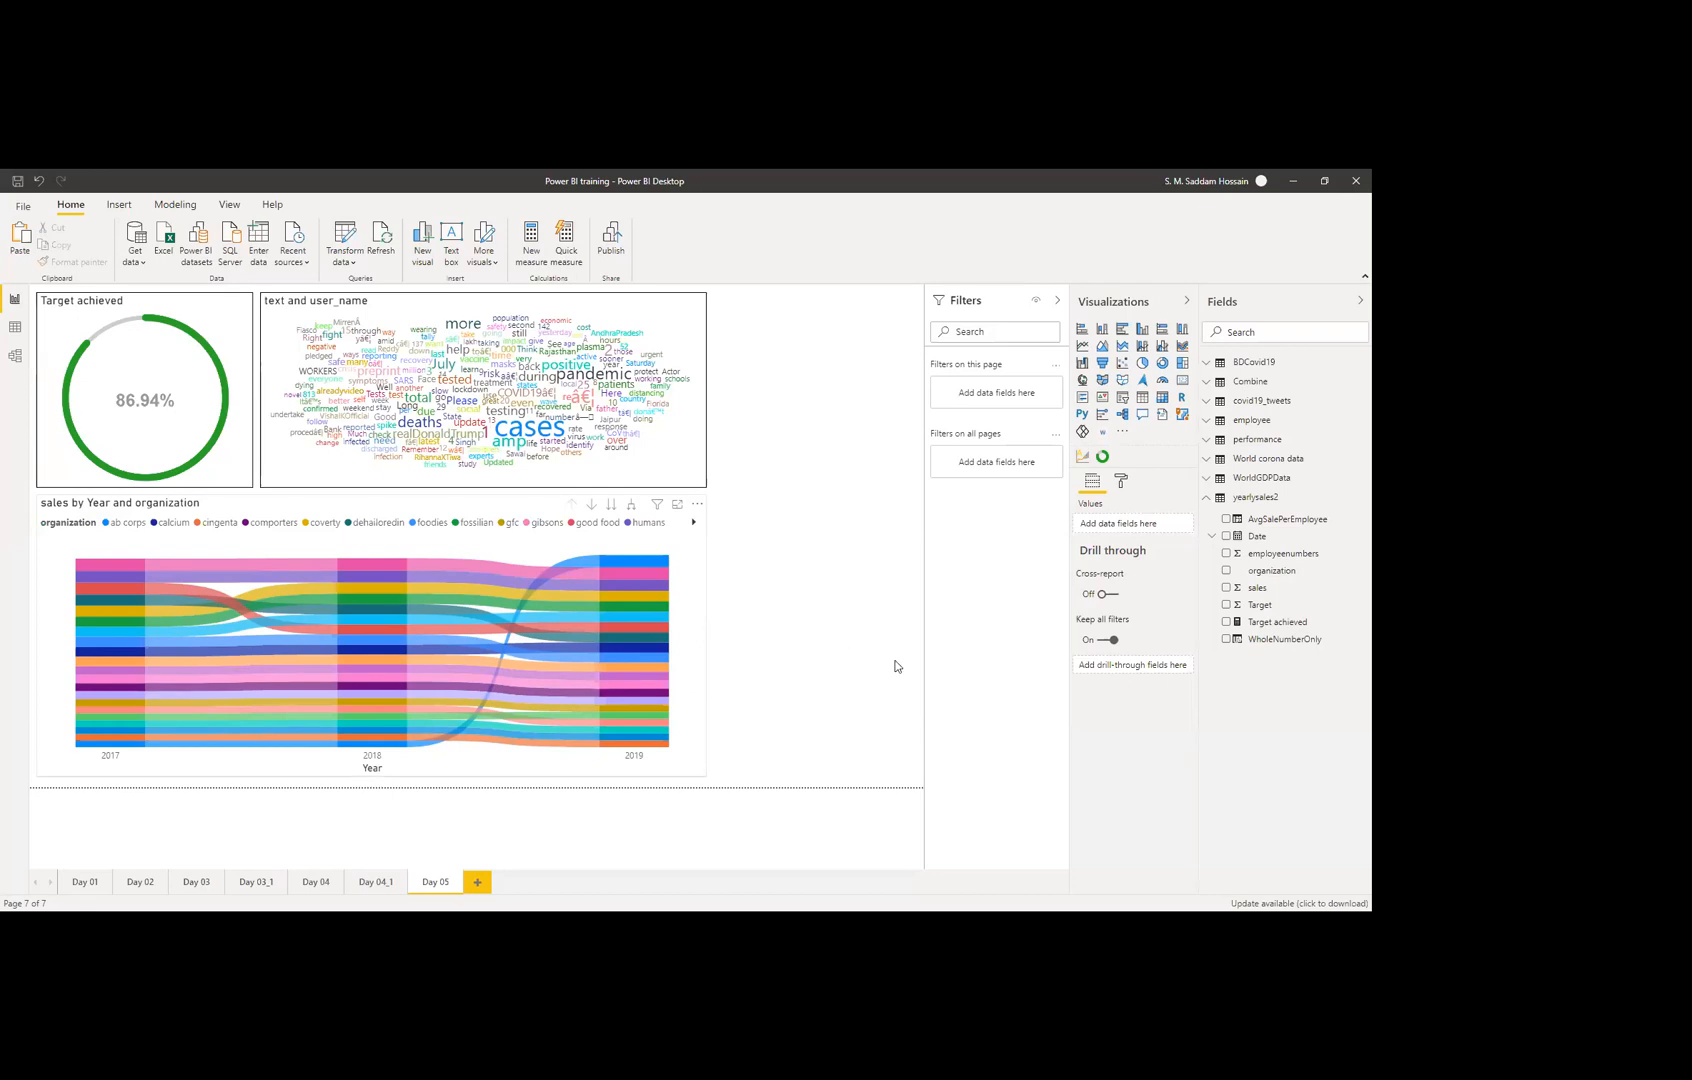
pyautogui.click(1121, 482)
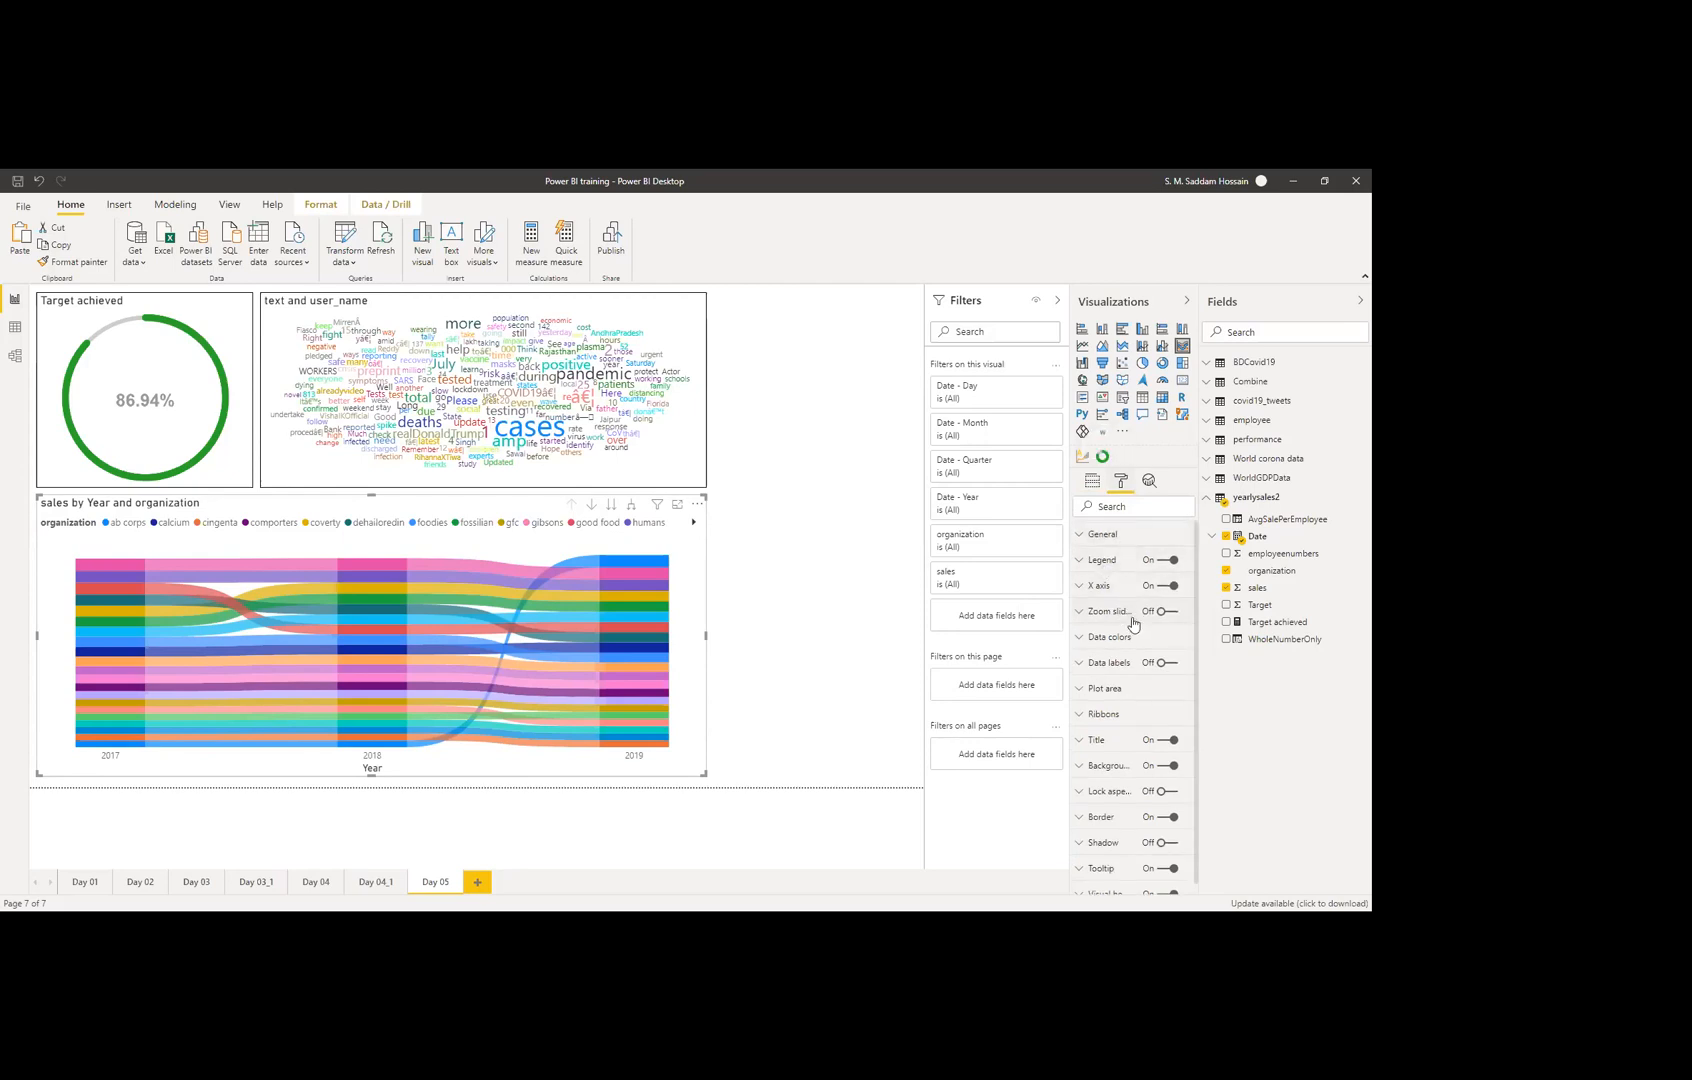
pyautogui.click(1164, 612)
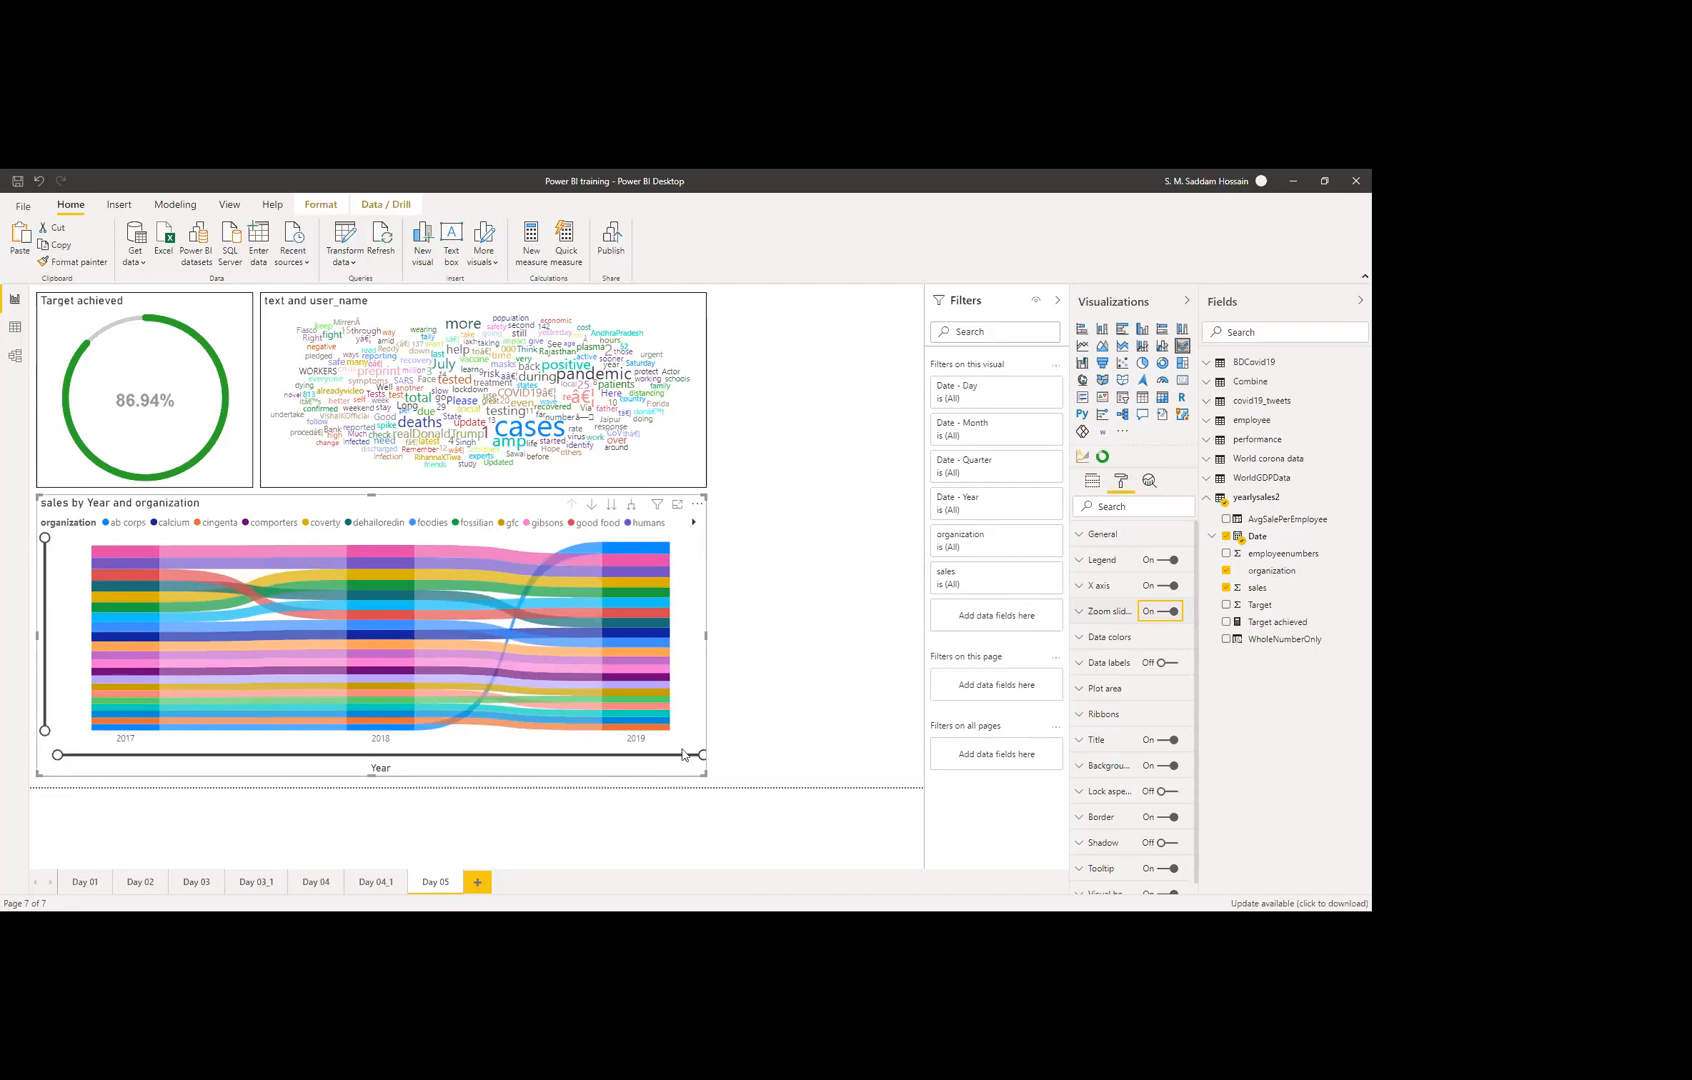
pyautogui.moveTo(703, 754)
pyautogui.mouseDown()
pyautogui.moveTo(429, 761)
pyautogui.moveTo(716, 766)
pyautogui.mouseUp()
pyautogui.moveTo(127, 557)
pyautogui.moveTo(44, 540)
pyautogui.mouseDown()
pyautogui.moveTo(44, 668)
pyautogui.moveTo(48, 539)
pyautogui.mouseUp()
# Step: Toggle the vertical zoom slider off and on, then switch the zoom slider off
pyautogui.click(1102, 611)
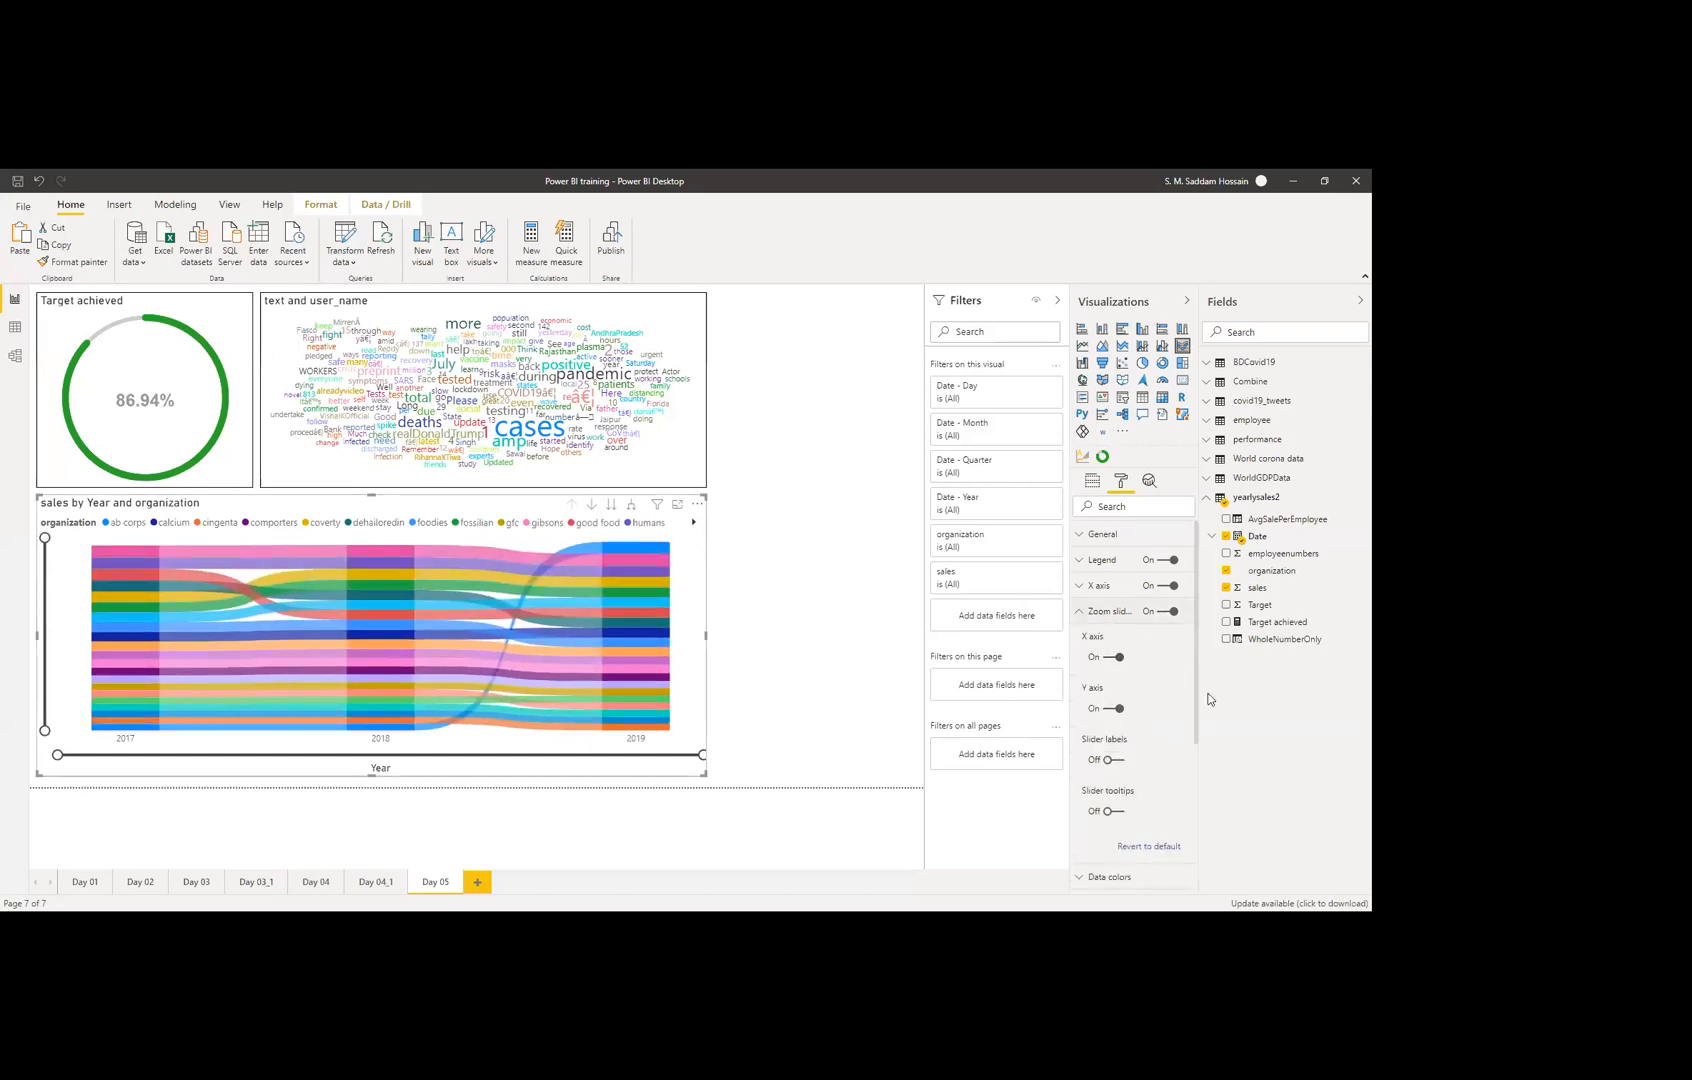
pyautogui.click(1119, 709)
pyautogui.click(1115, 709)
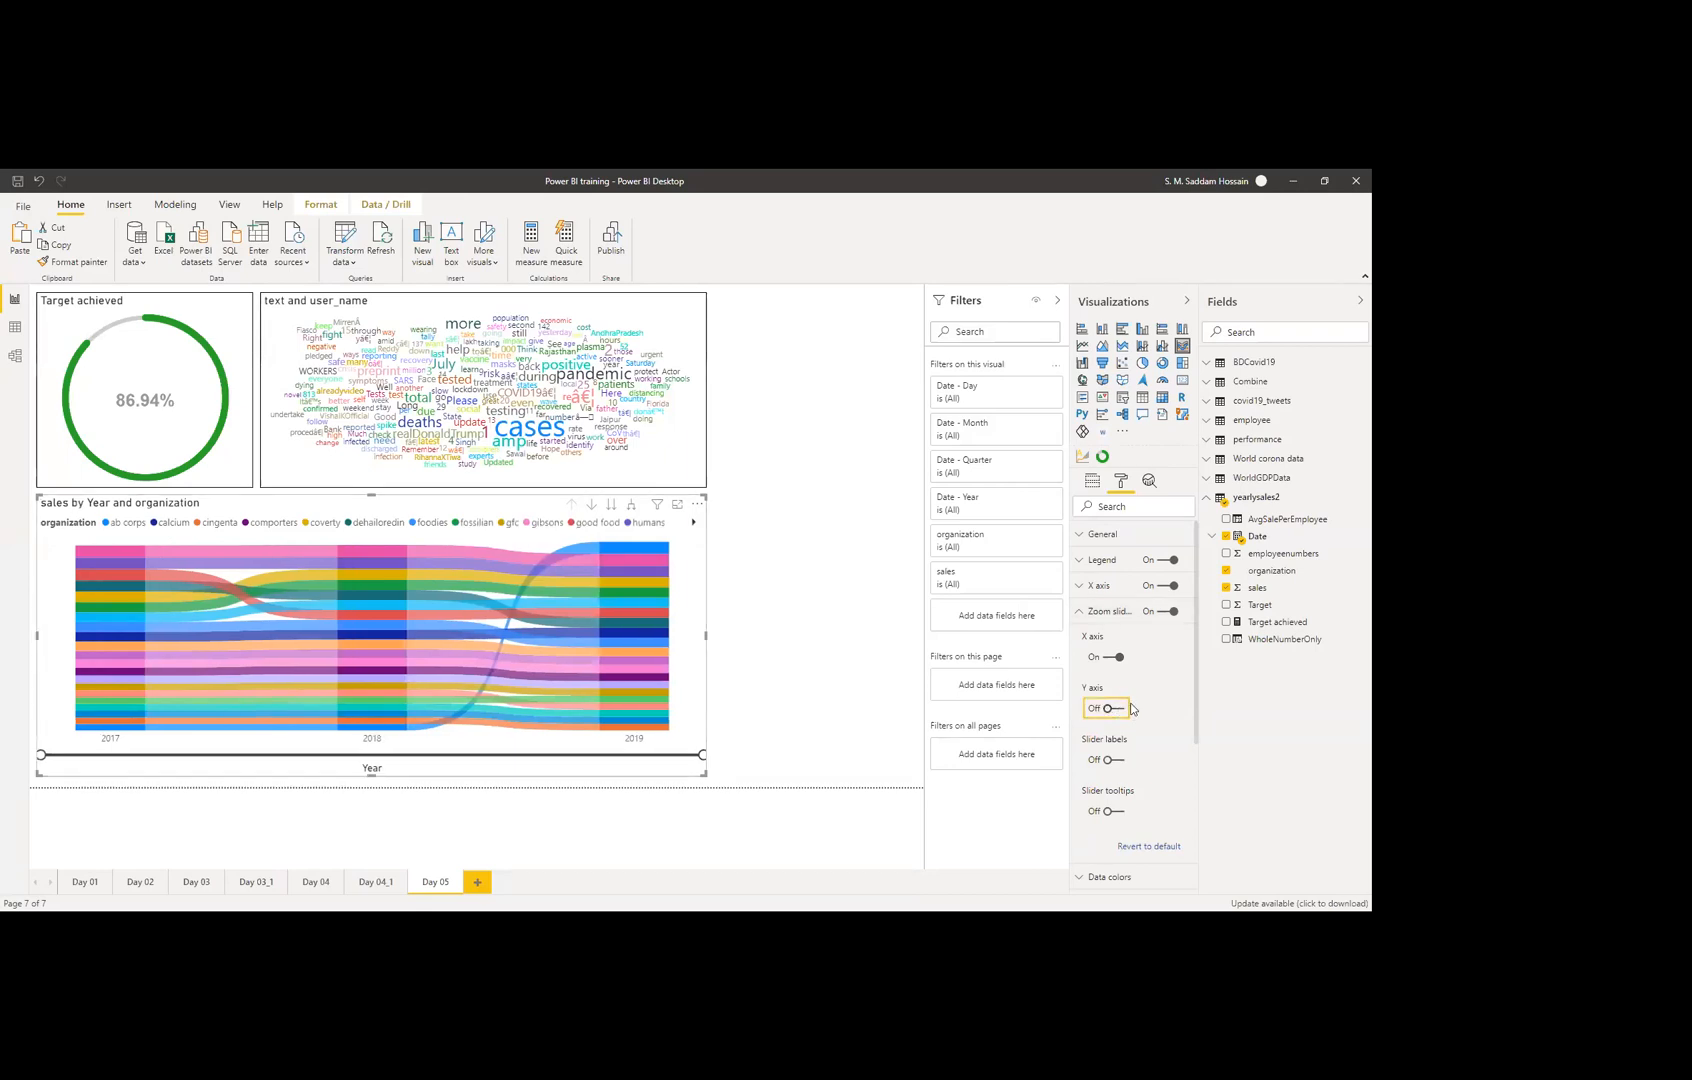
pyautogui.click(1167, 613)
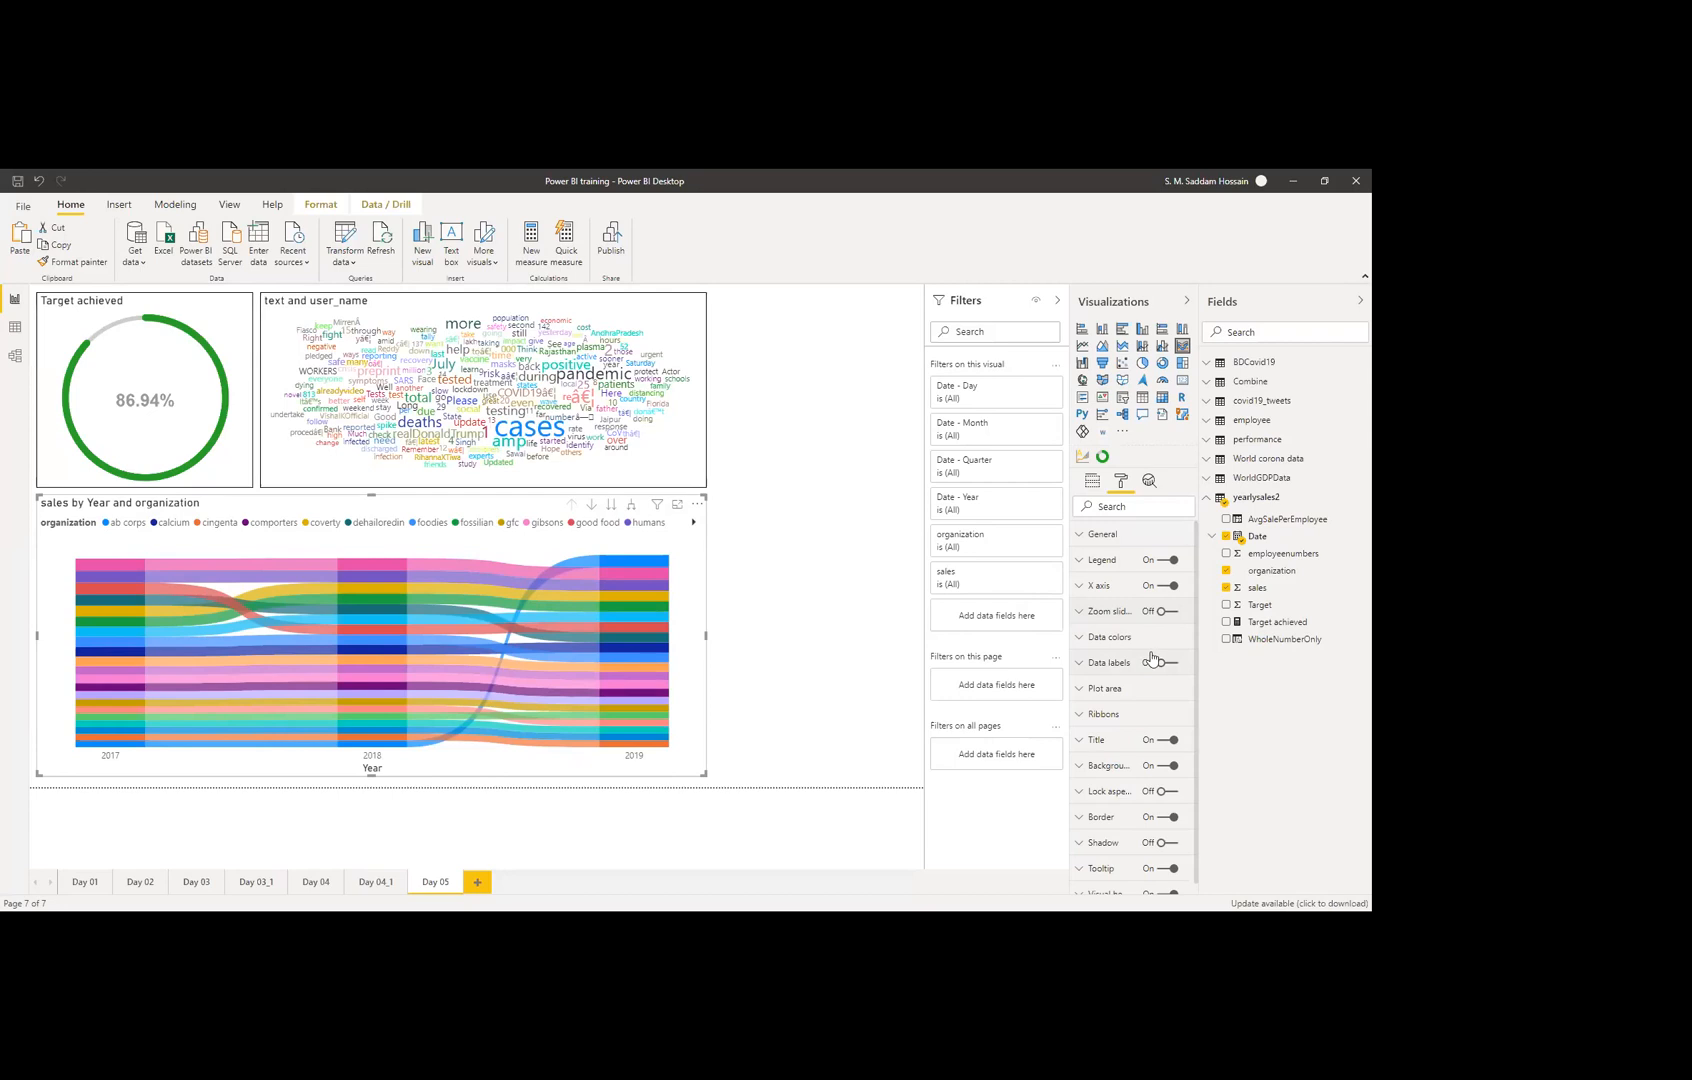
# Step: Turn on data labels for the sales ribbon chart
pyautogui.scroll(-1, 1117, 735)
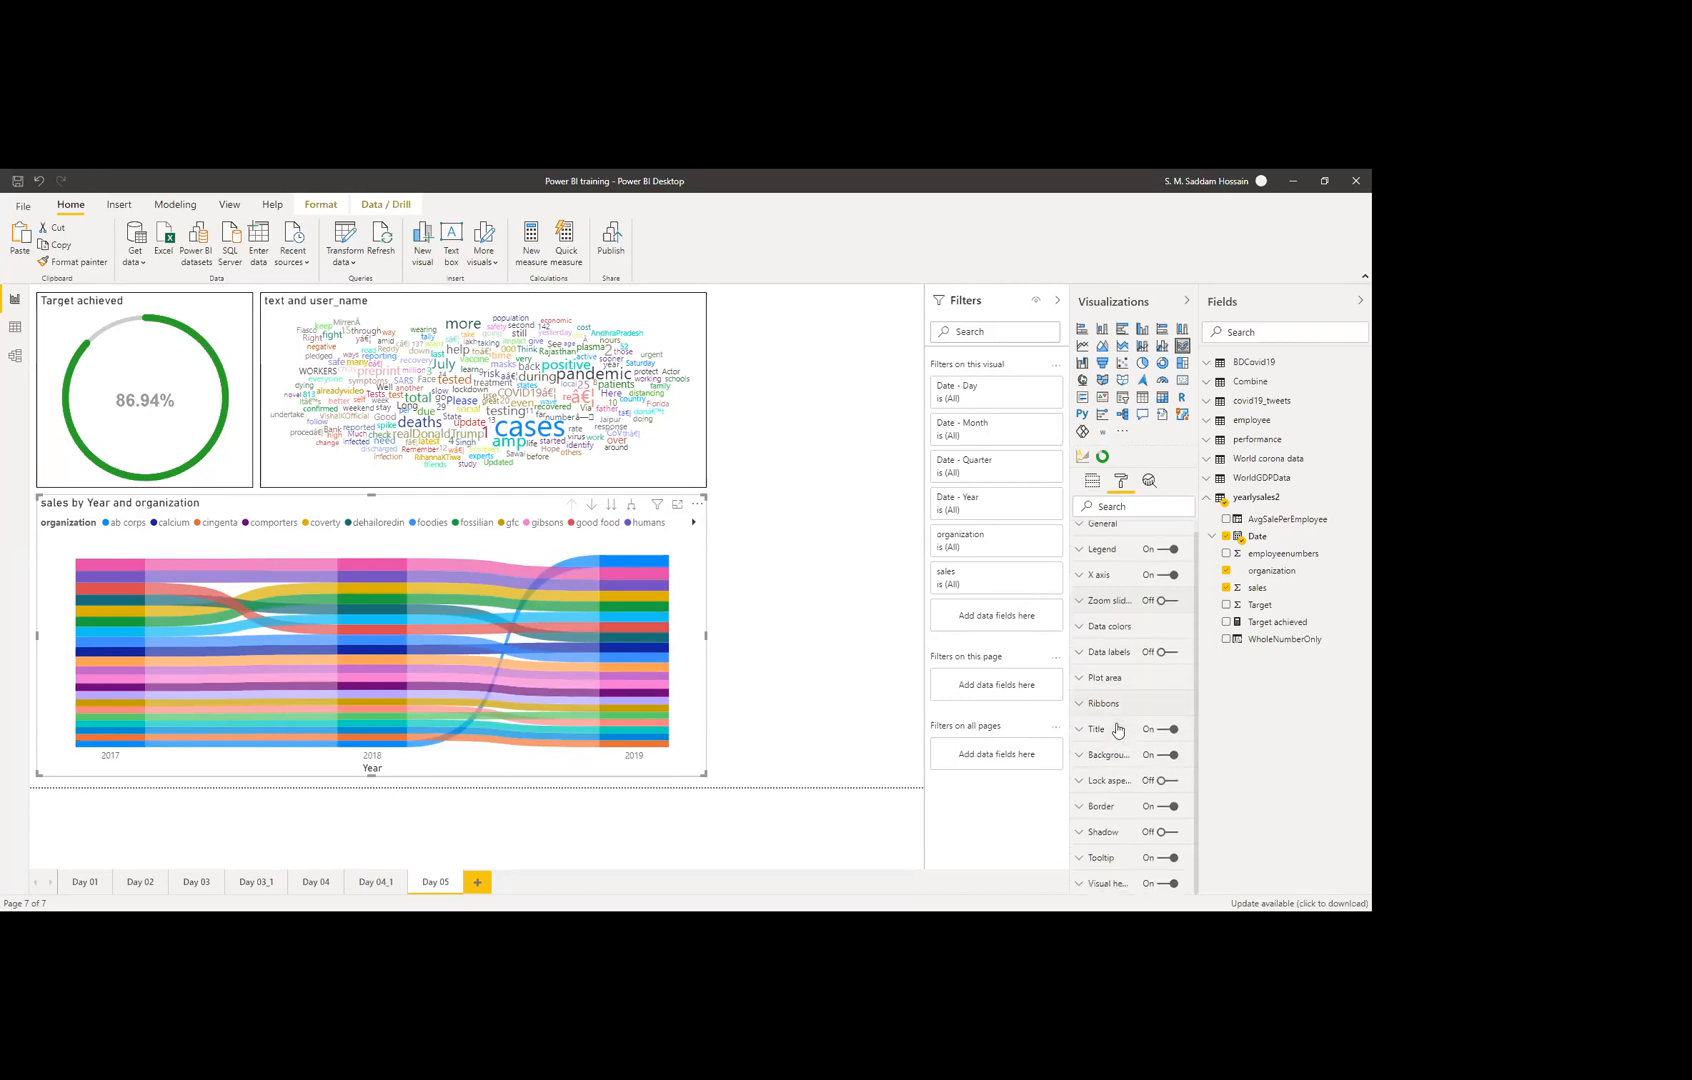
pyautogui.click(1160, 653)
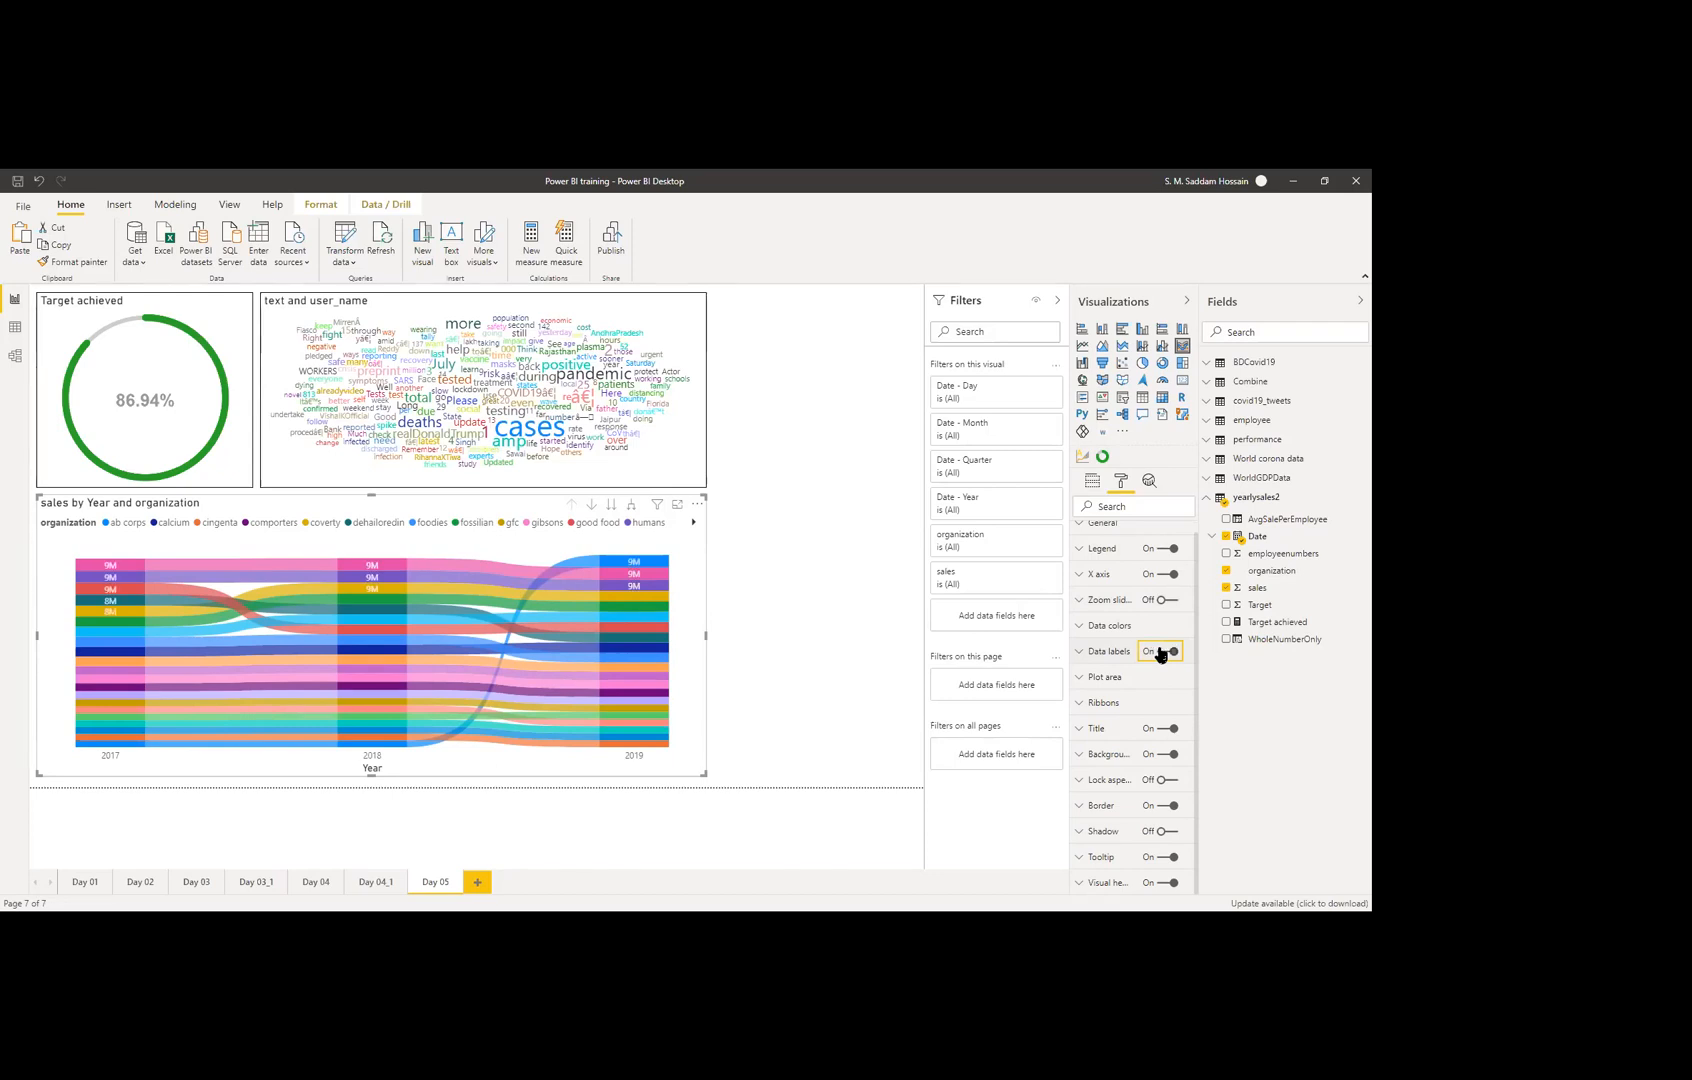
pyautogui.click(1160, 654)
pyautogui.click(1160, 654)
pyautogui.click(1111, 656)
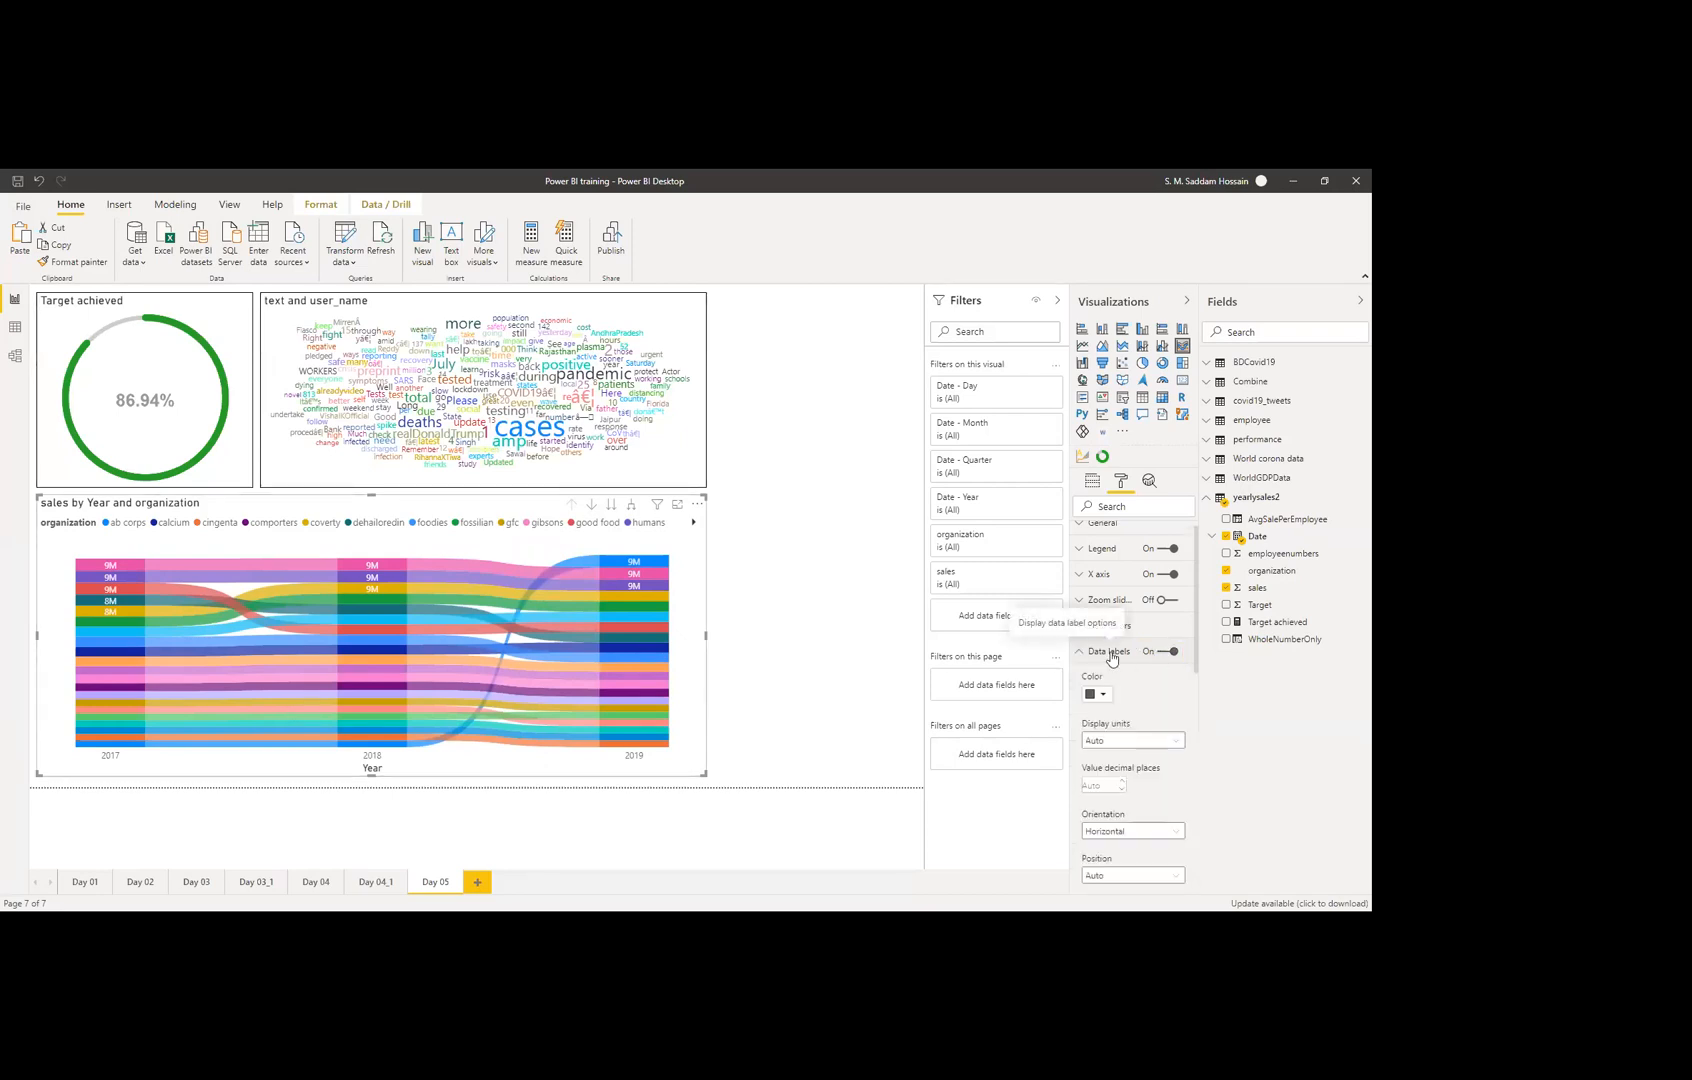
pyautogui.click(1111, 654)
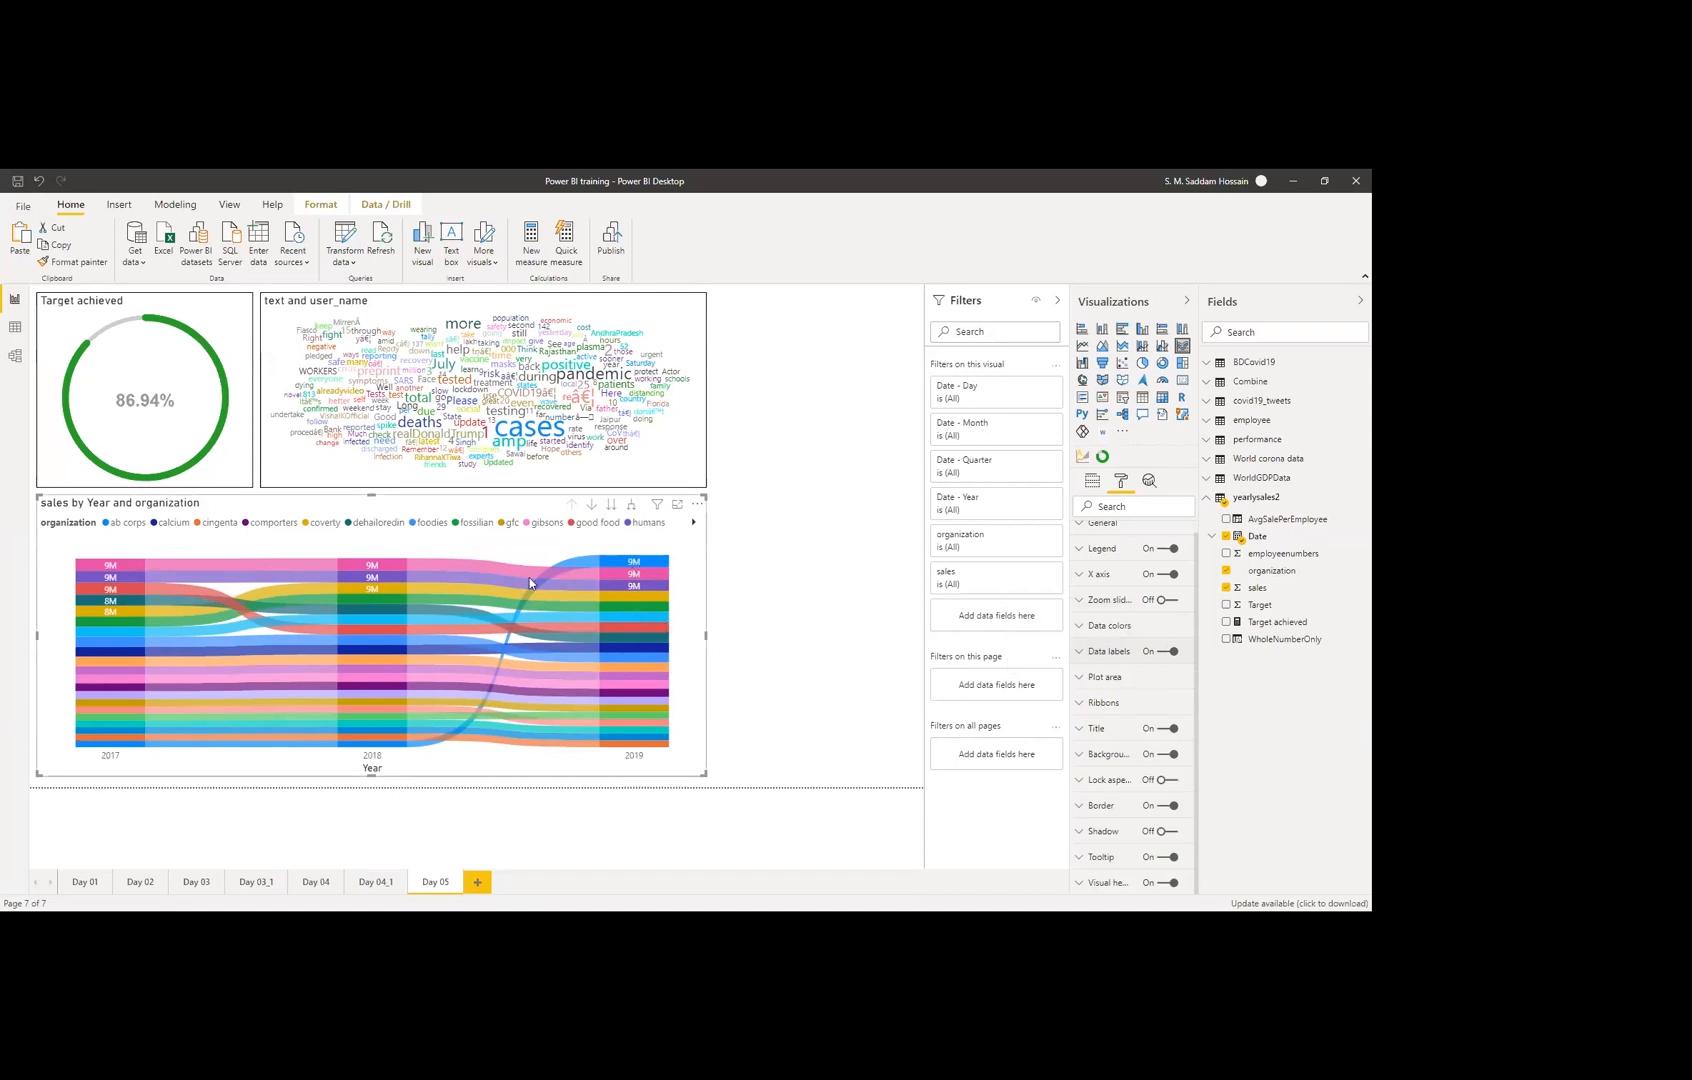
pyautogui.click(1118, 658)
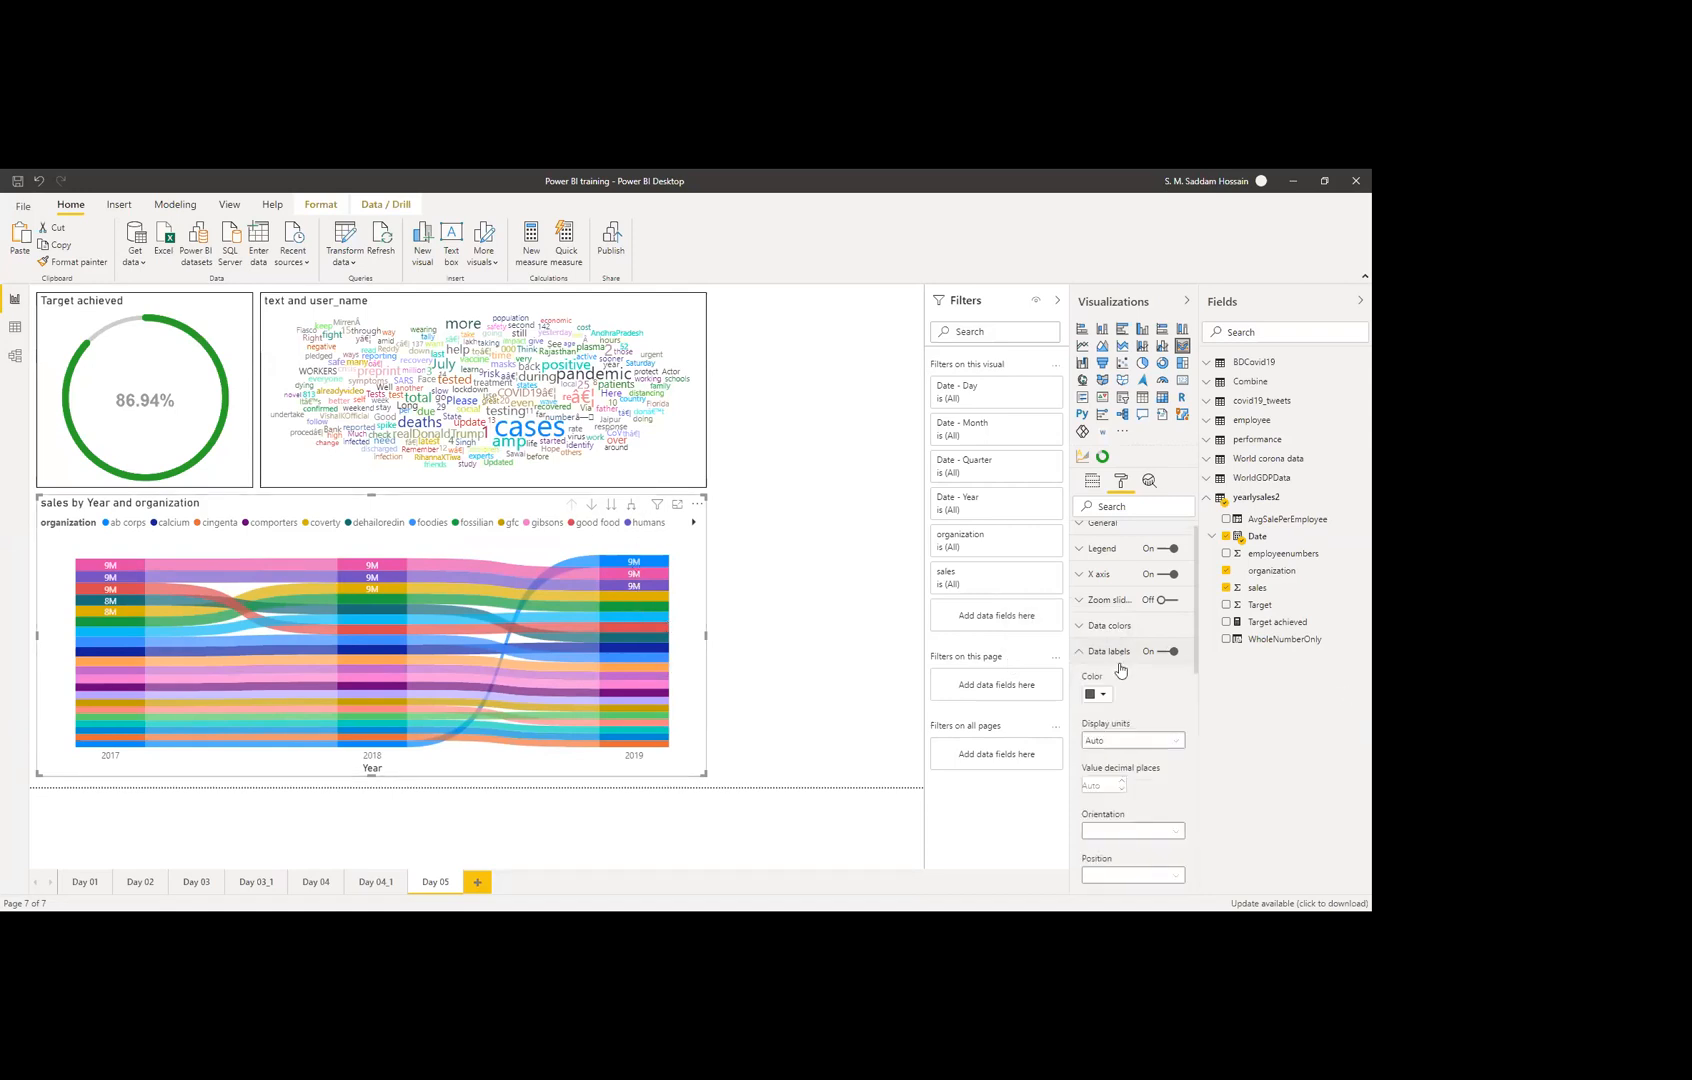
# Step: Set the data labels to Horizontal orientation and Auto position after trying other options
pyautogui.scroll(-2, 1146, 750)
pyautogui.click(1129, 689)
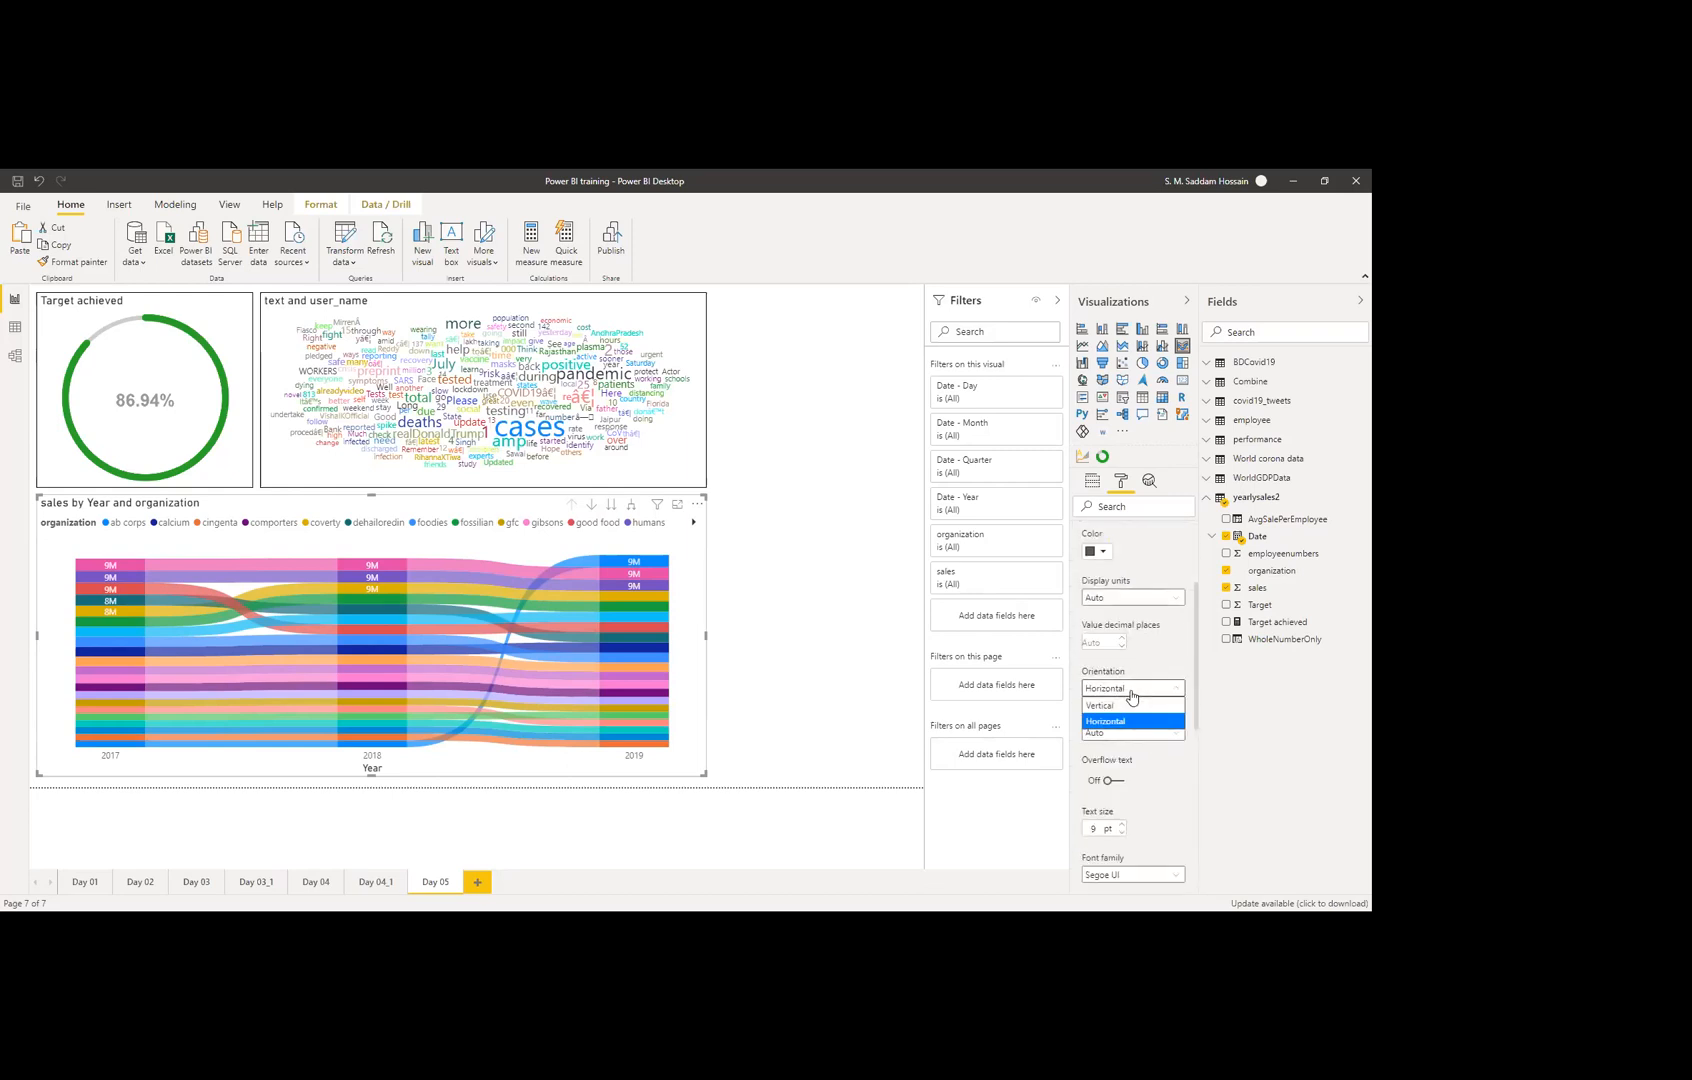
pyautogui.click(1124, 706)
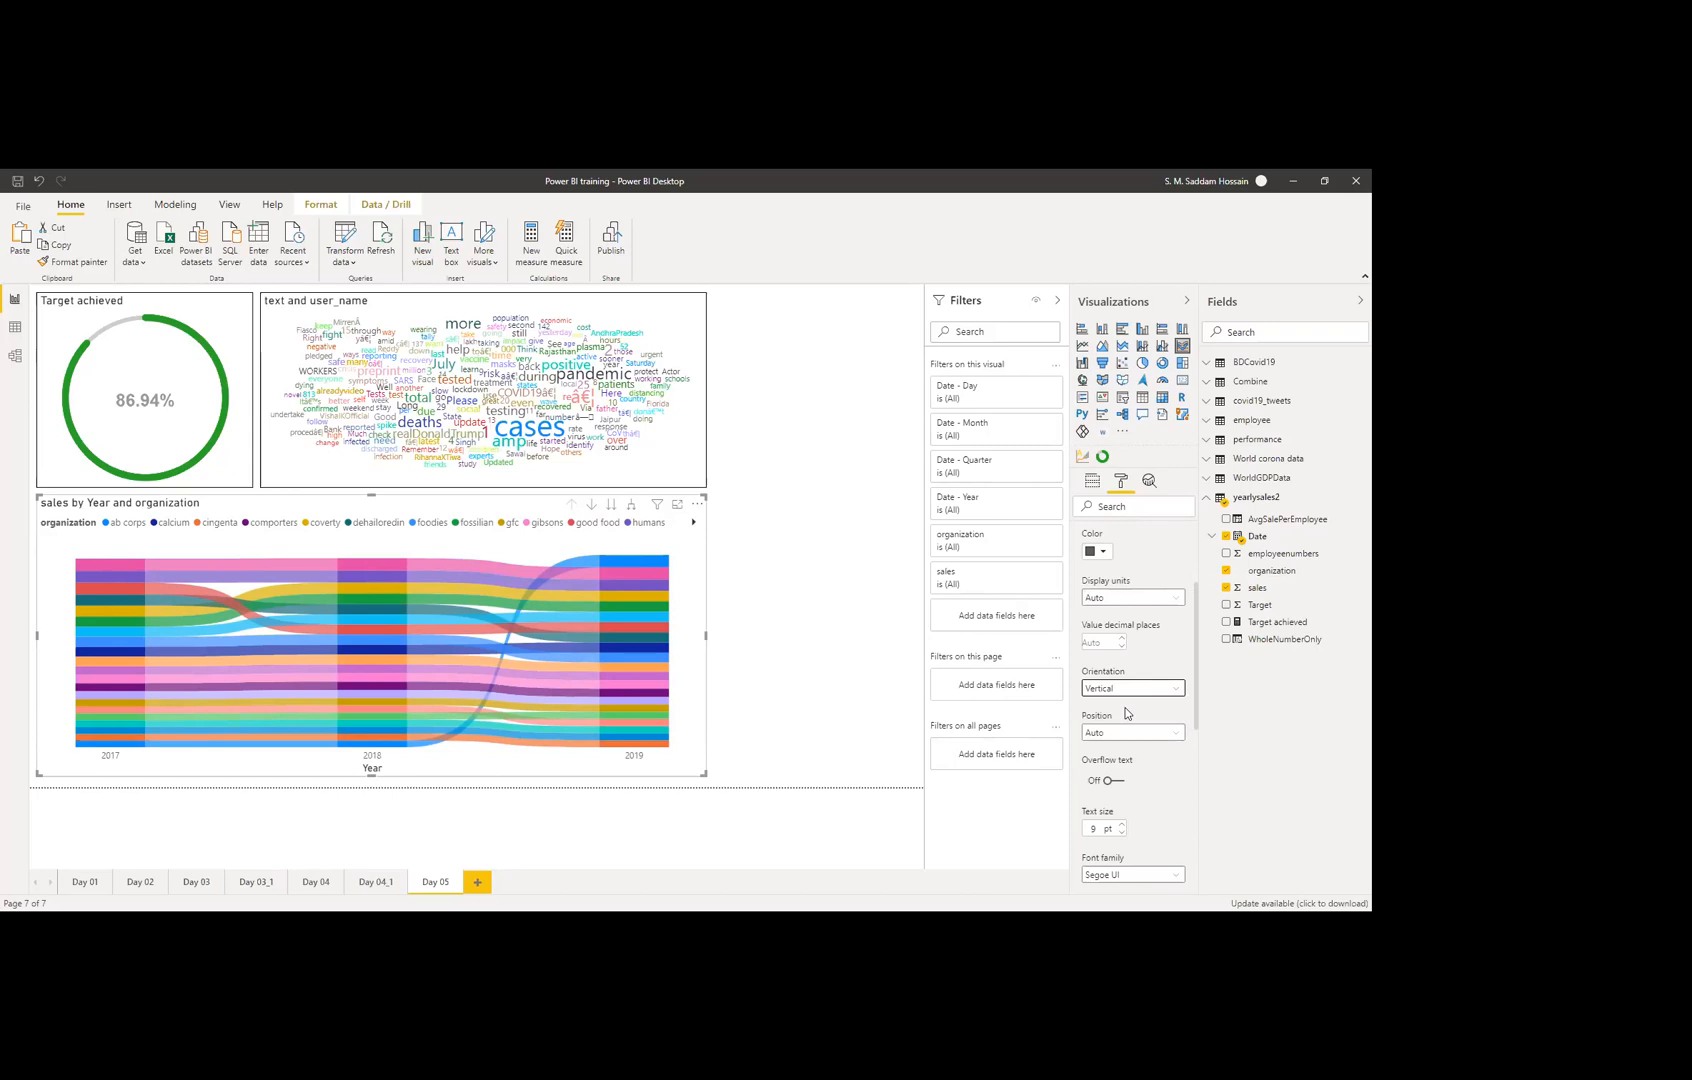
pyautogui.click(1120, 689)
pyautogui.click(1113, 722)
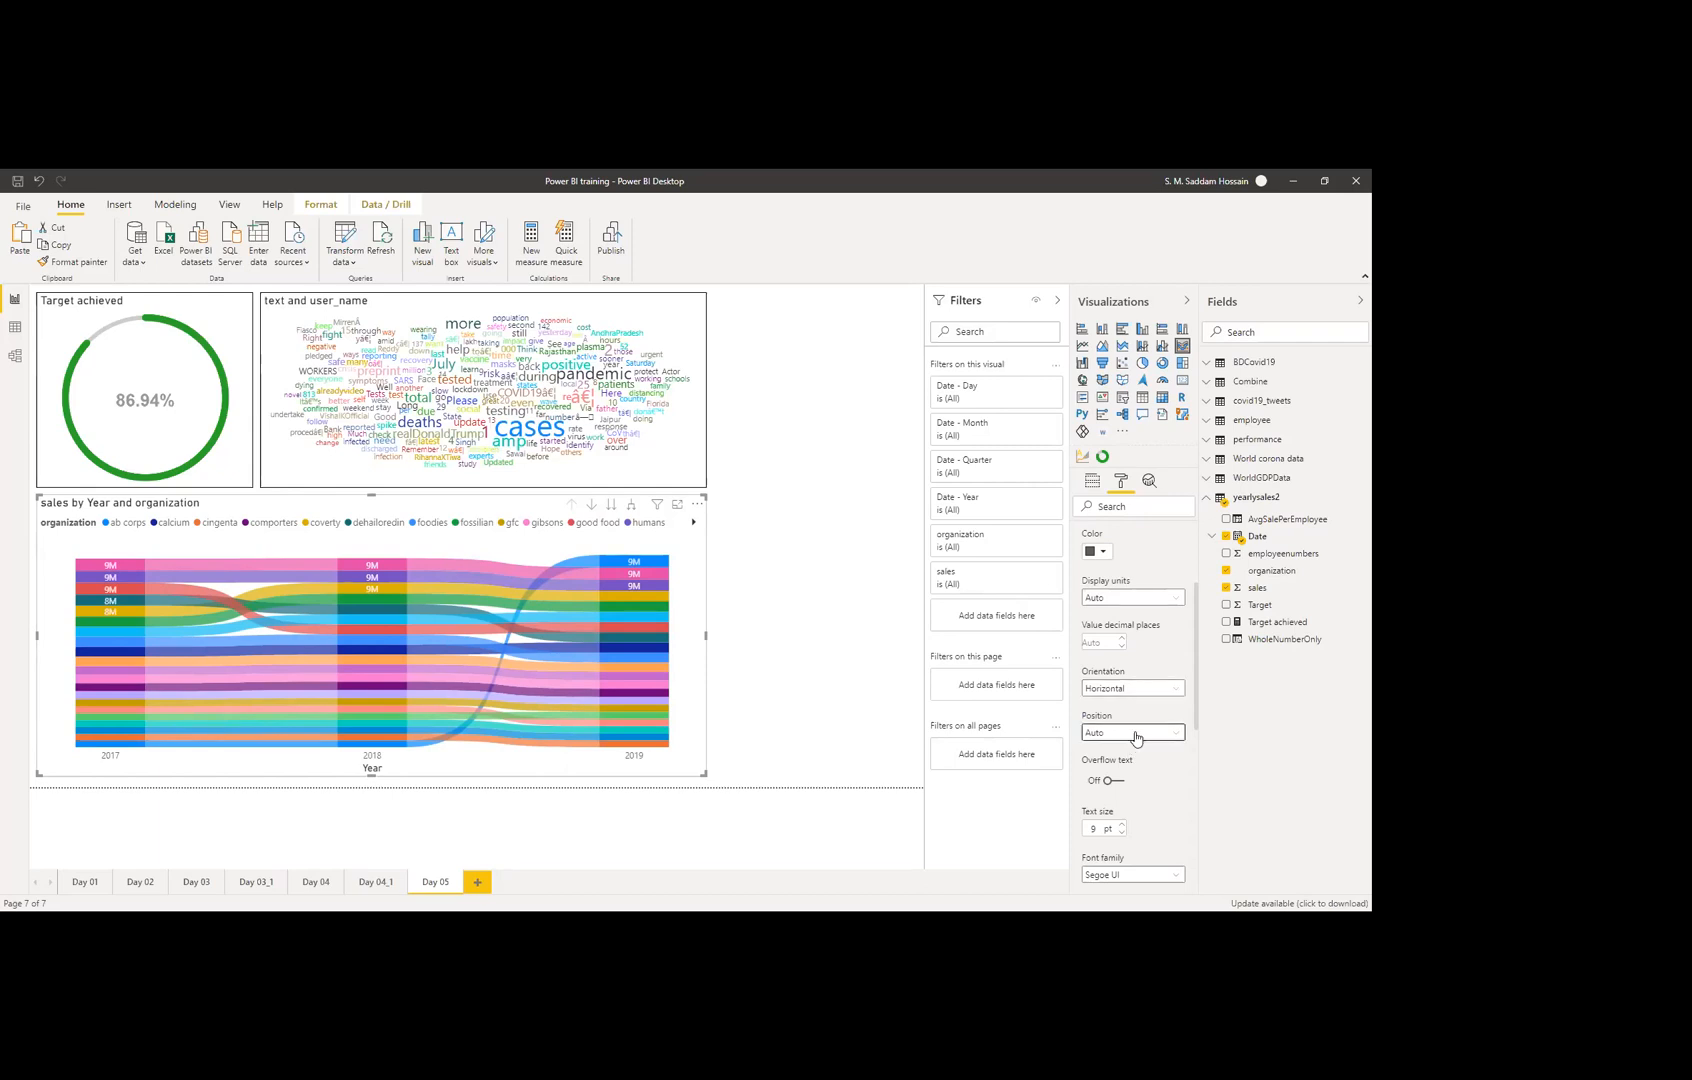
pyautogui.click(1133, 736)
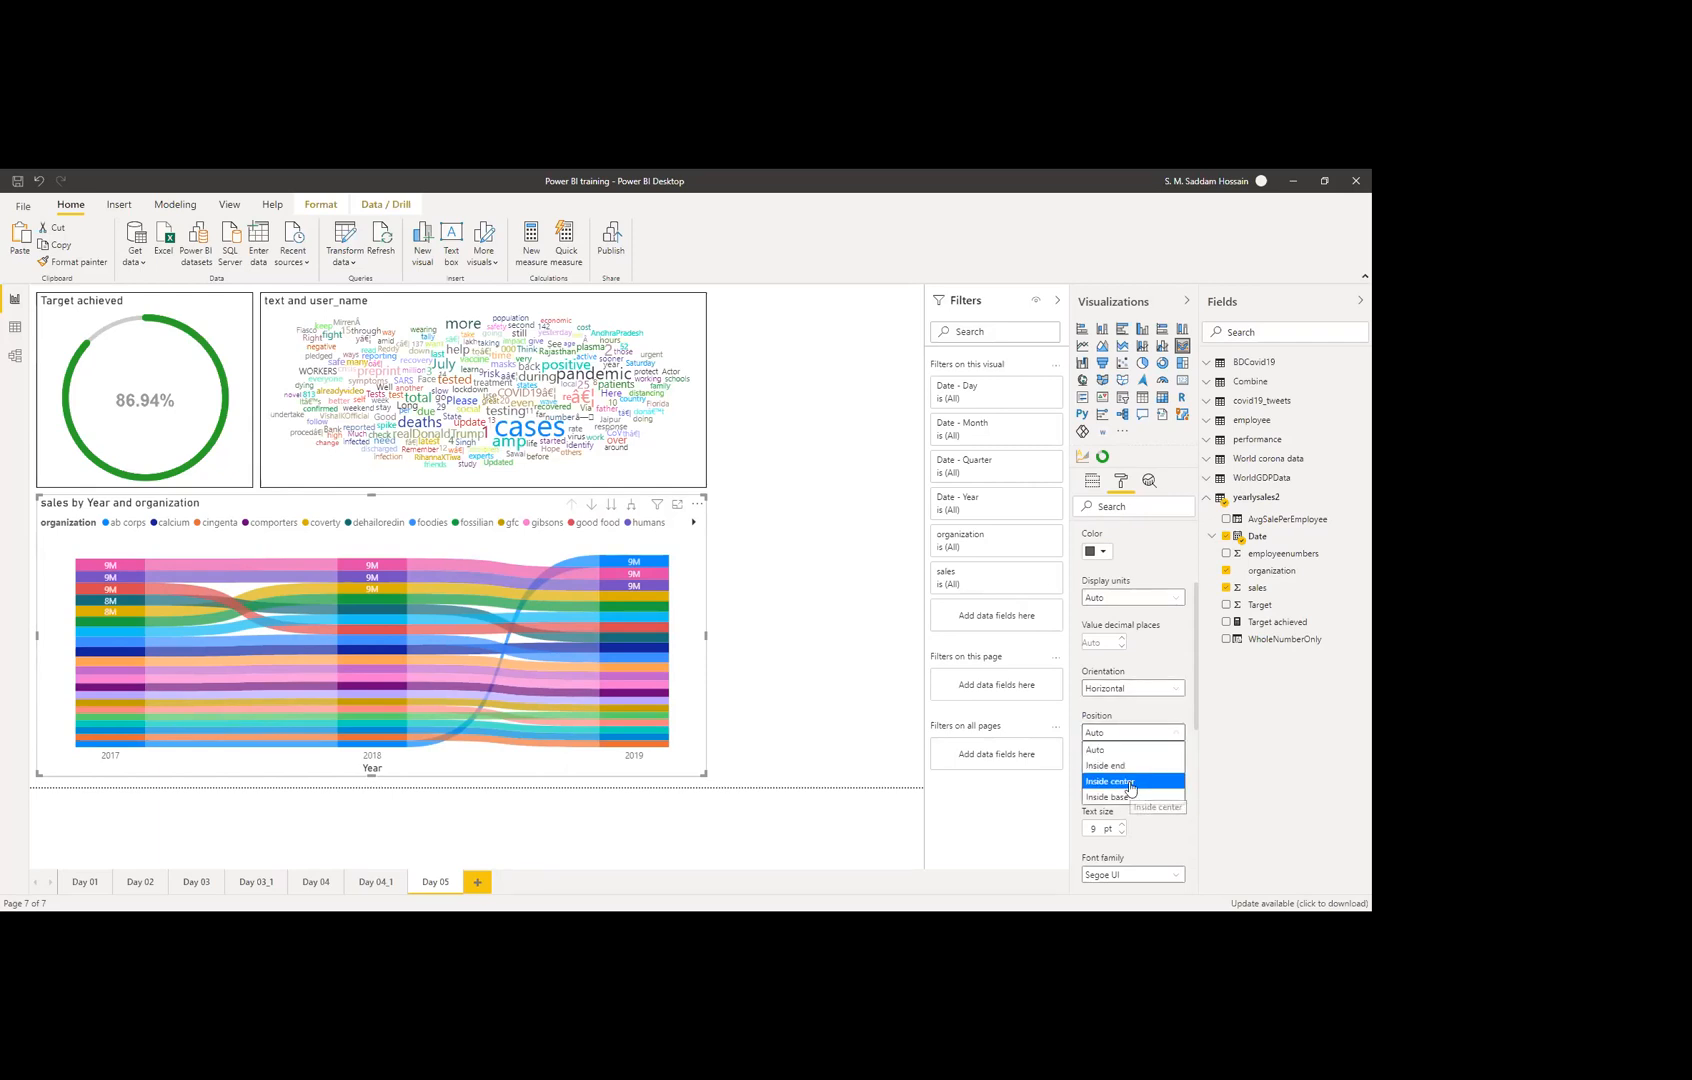
pyautogui.click(1129, 782)
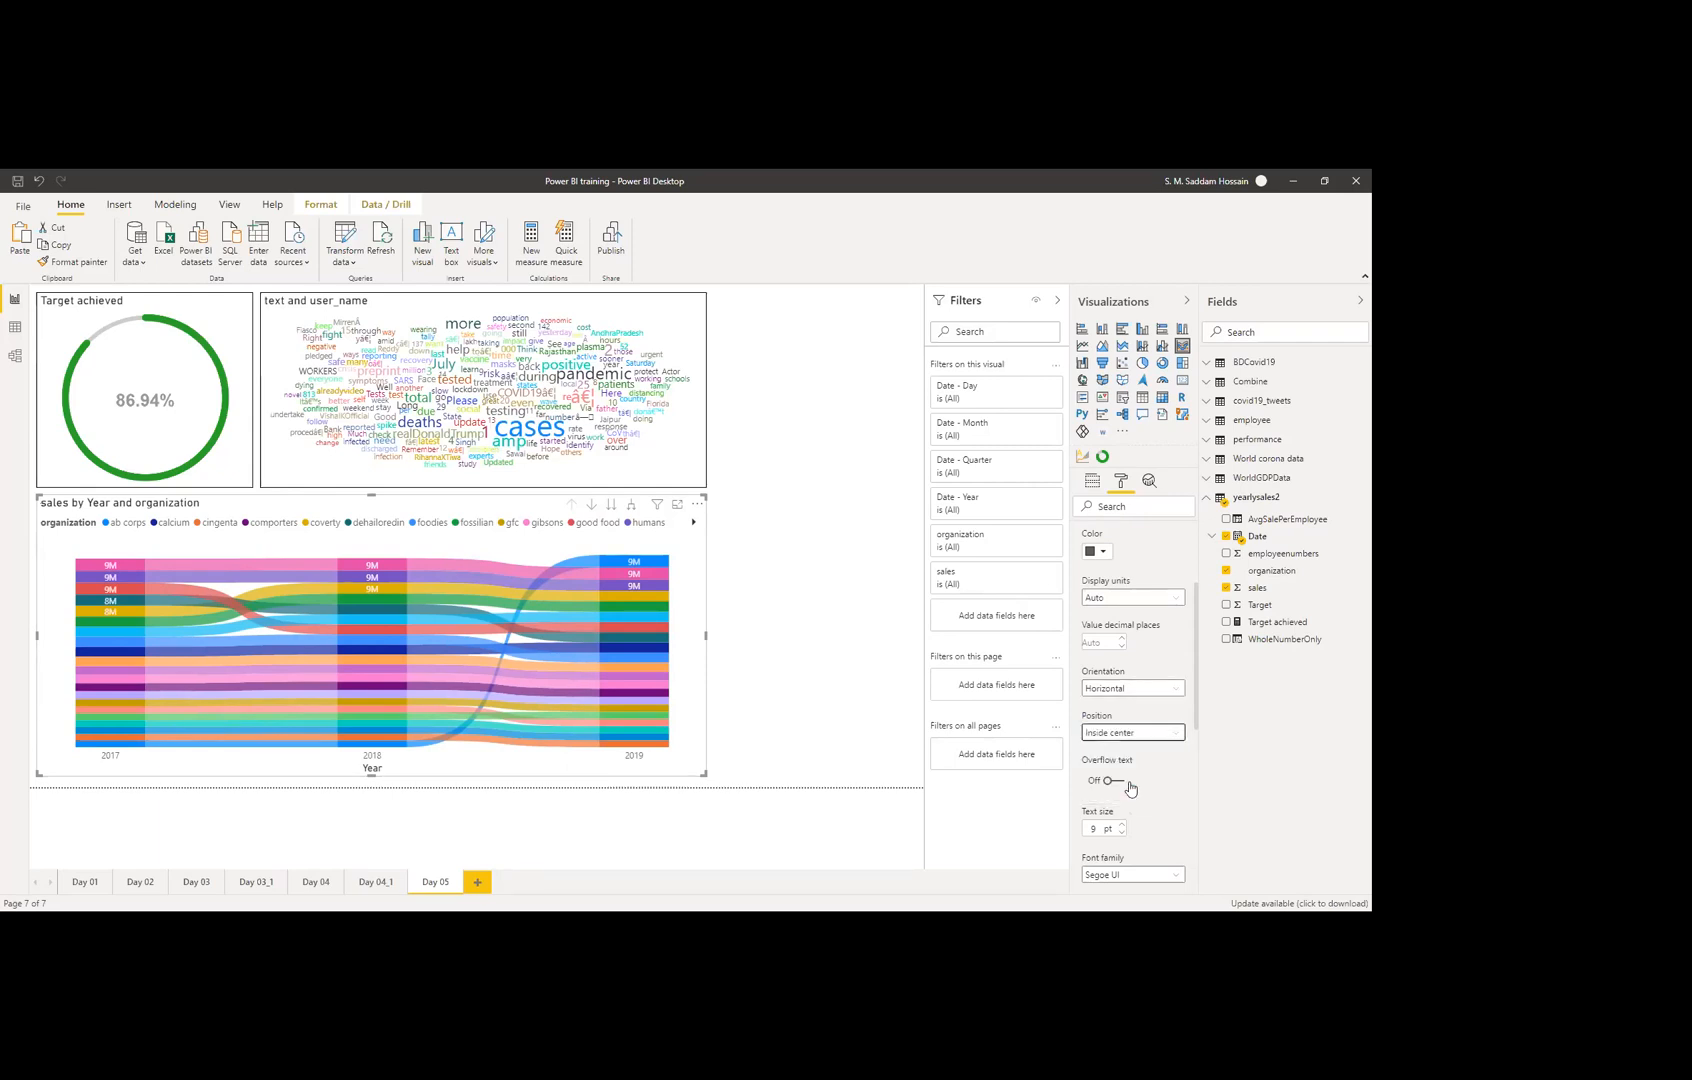
pyautogui.click(1131, 736)
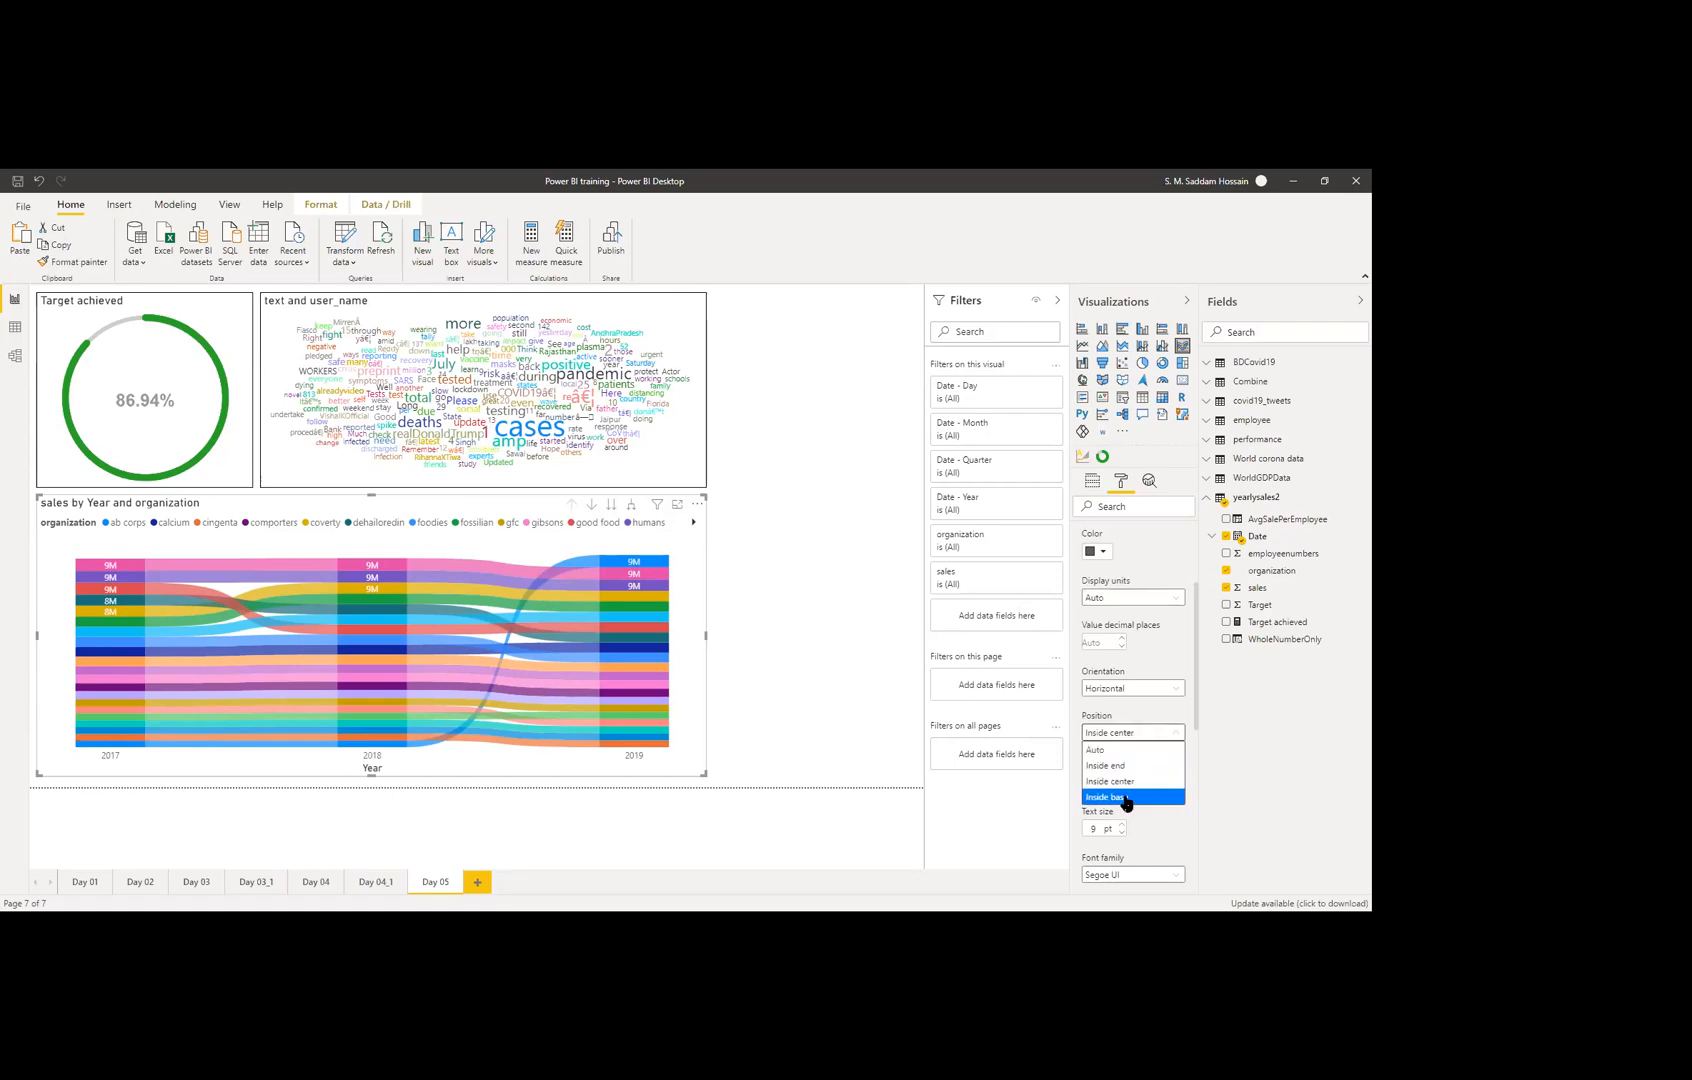
pyautogui.click(1126, 798)
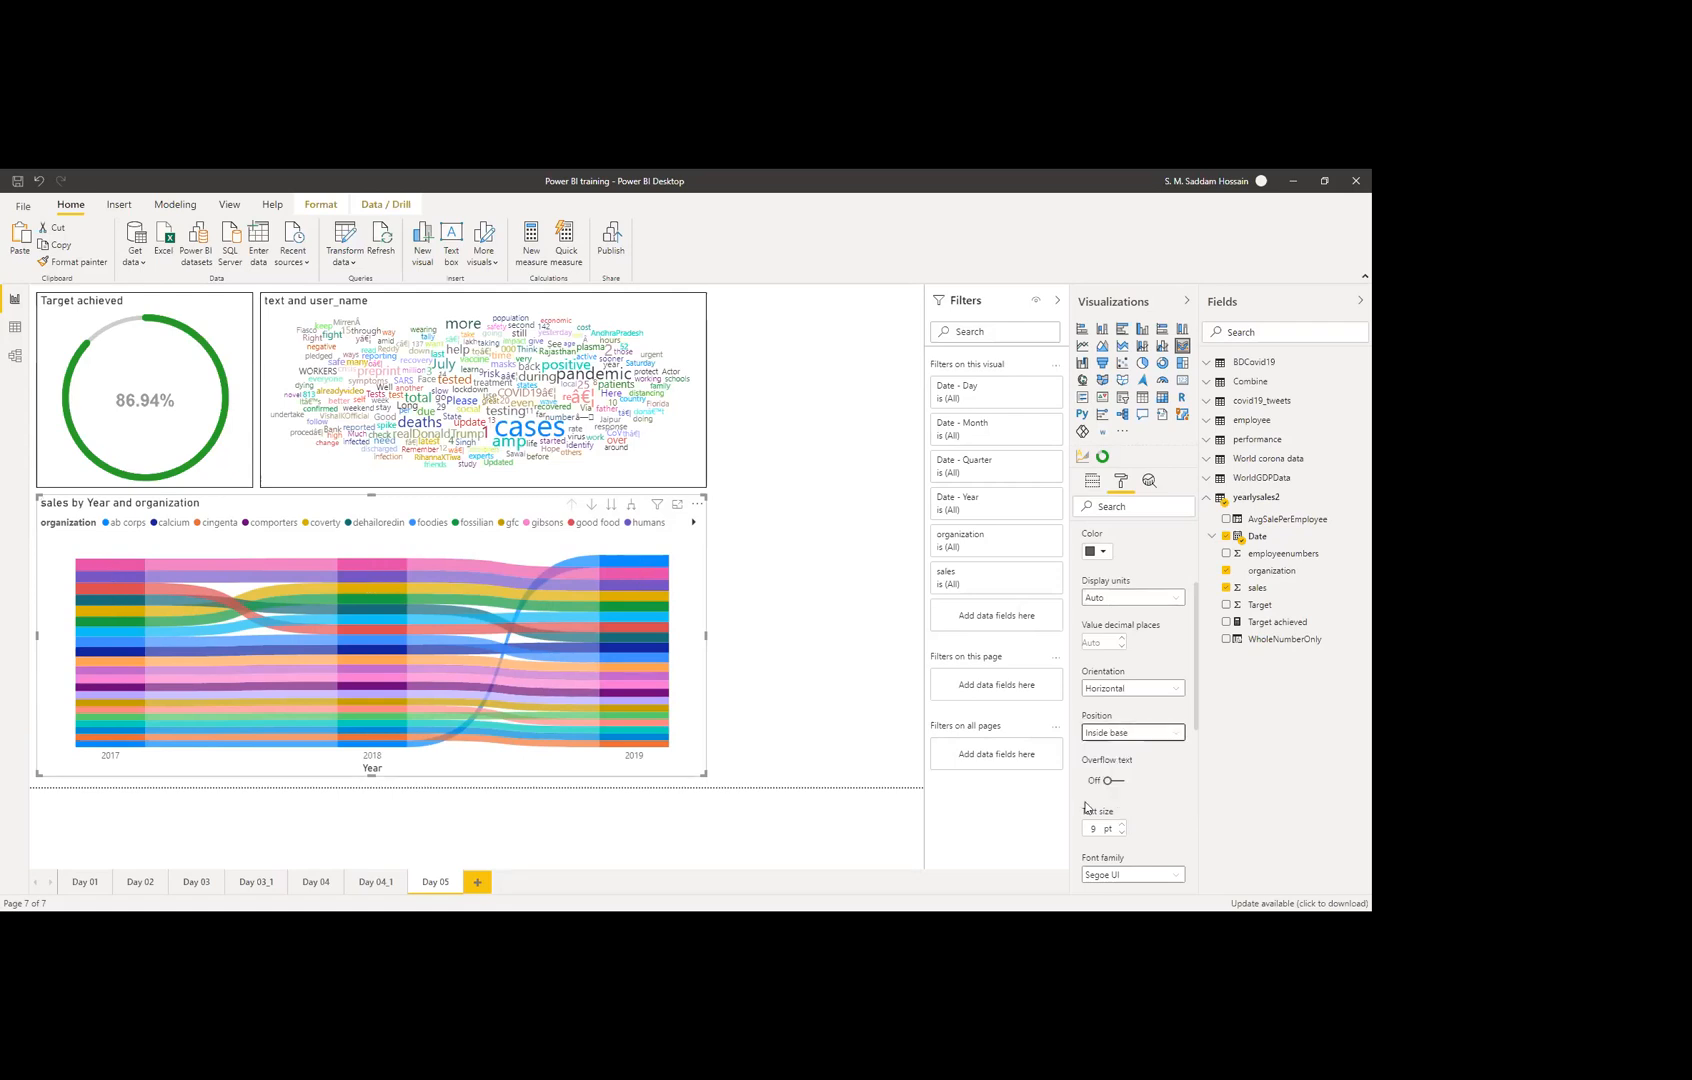
pyautogui.click(1114, 736)
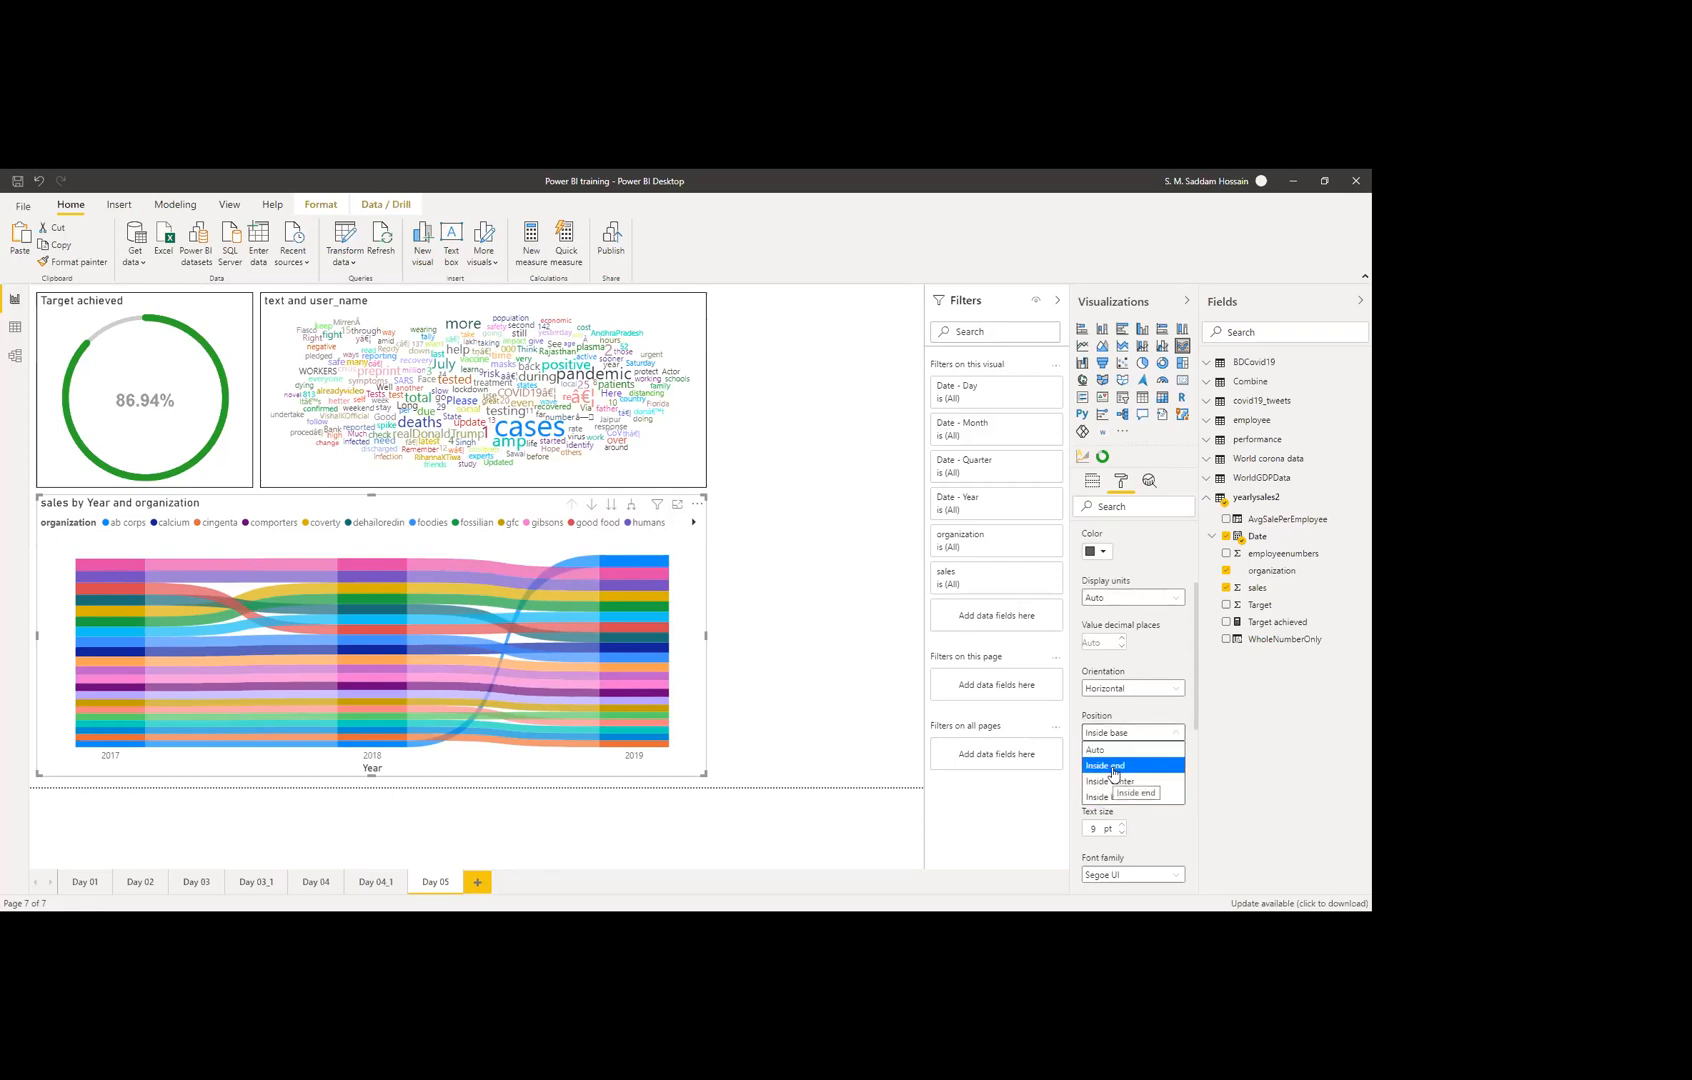
pyautogui.click(1110, 751)
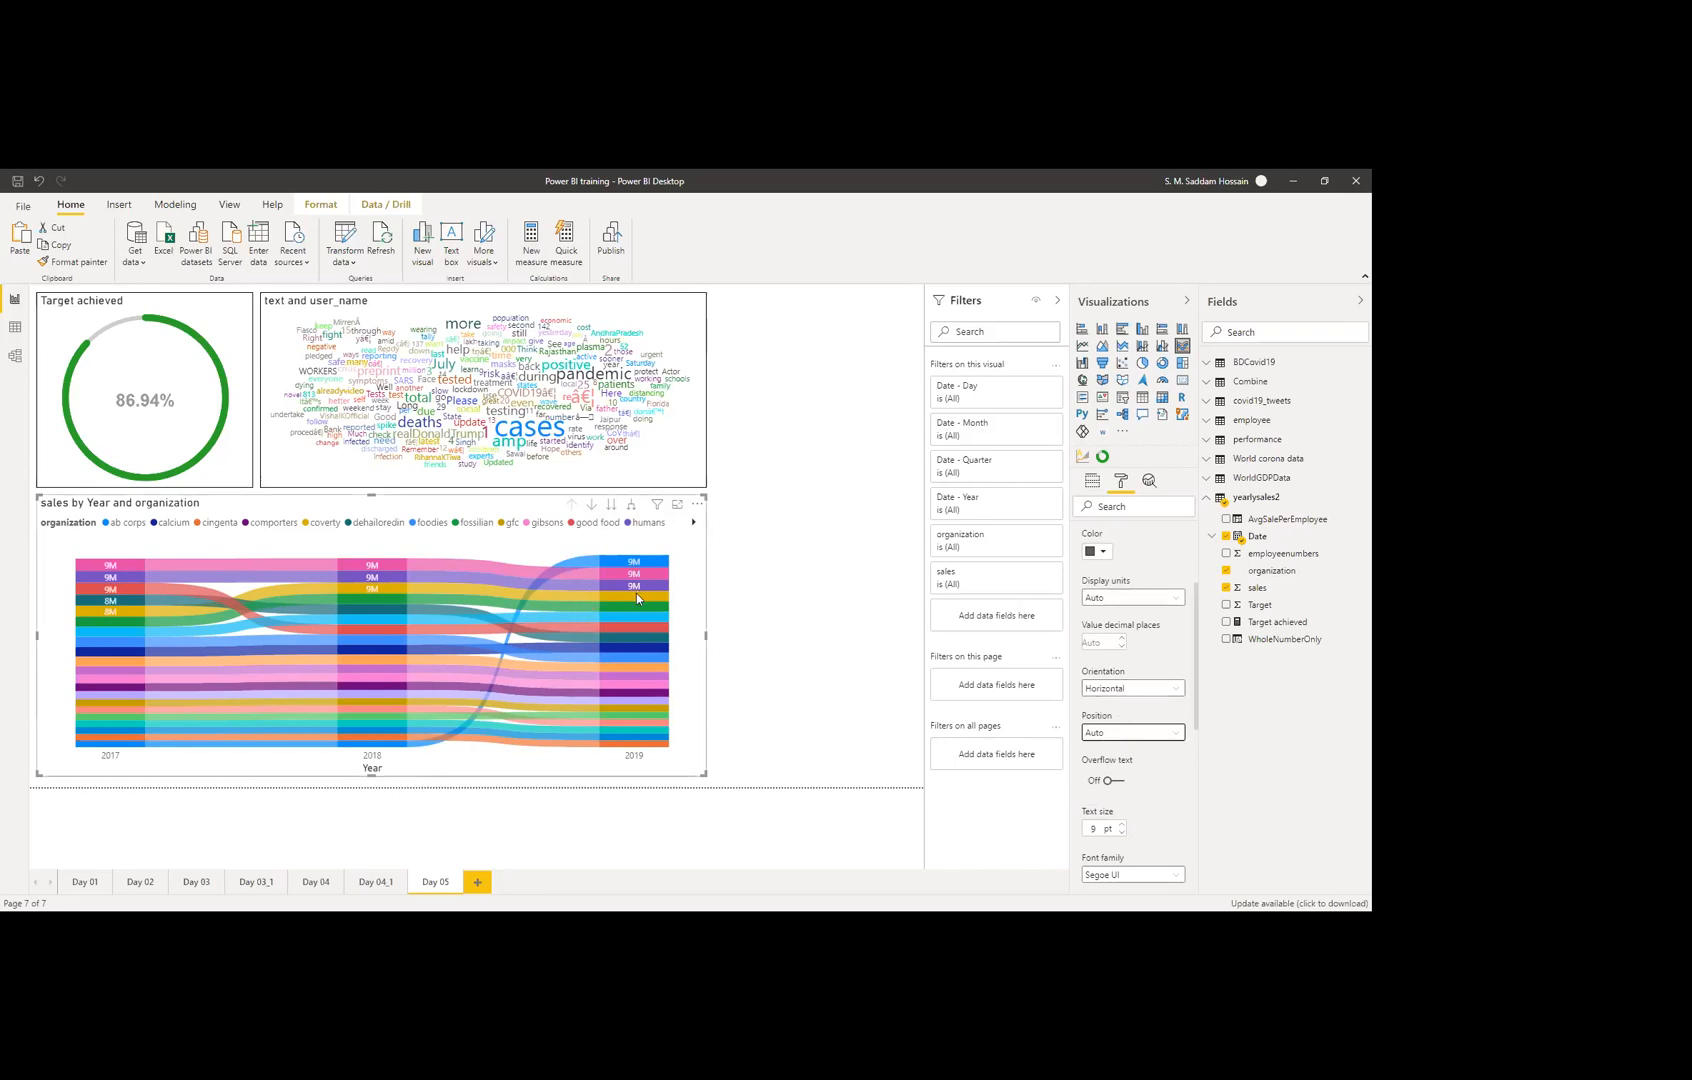
pyautogui.scroll(3, 1130, 660)
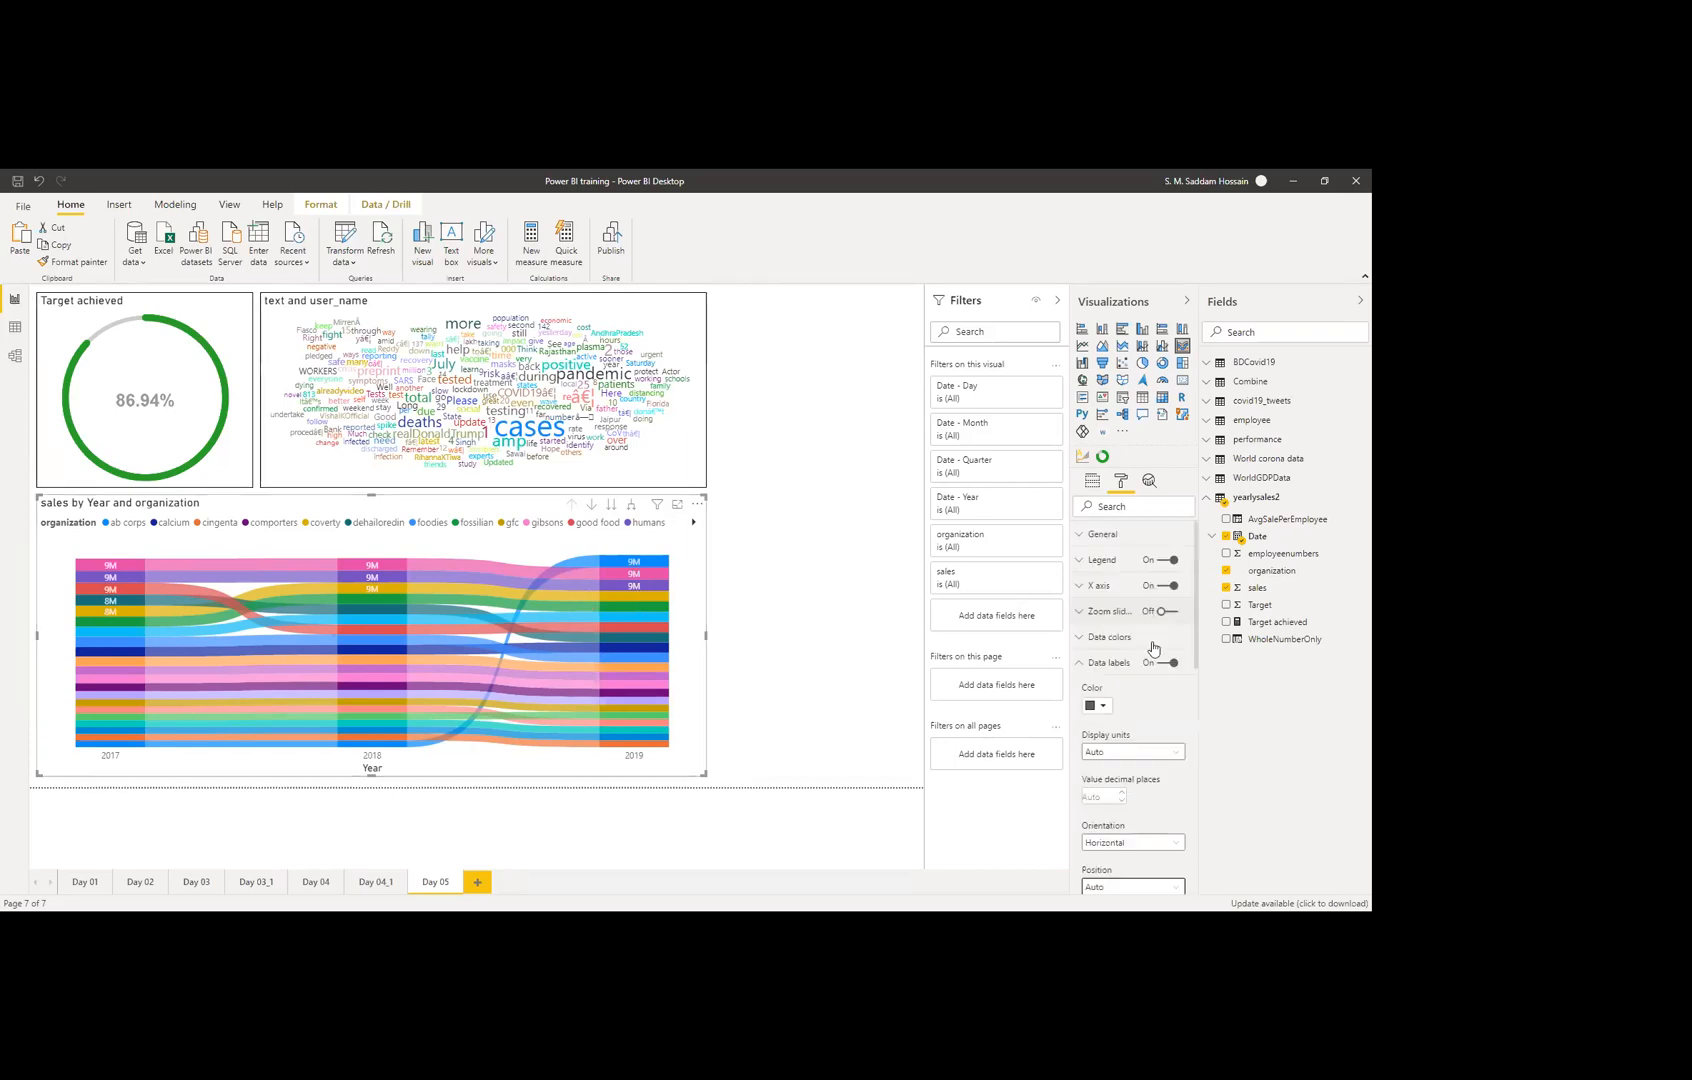
pyautogui.click(1164, 664)
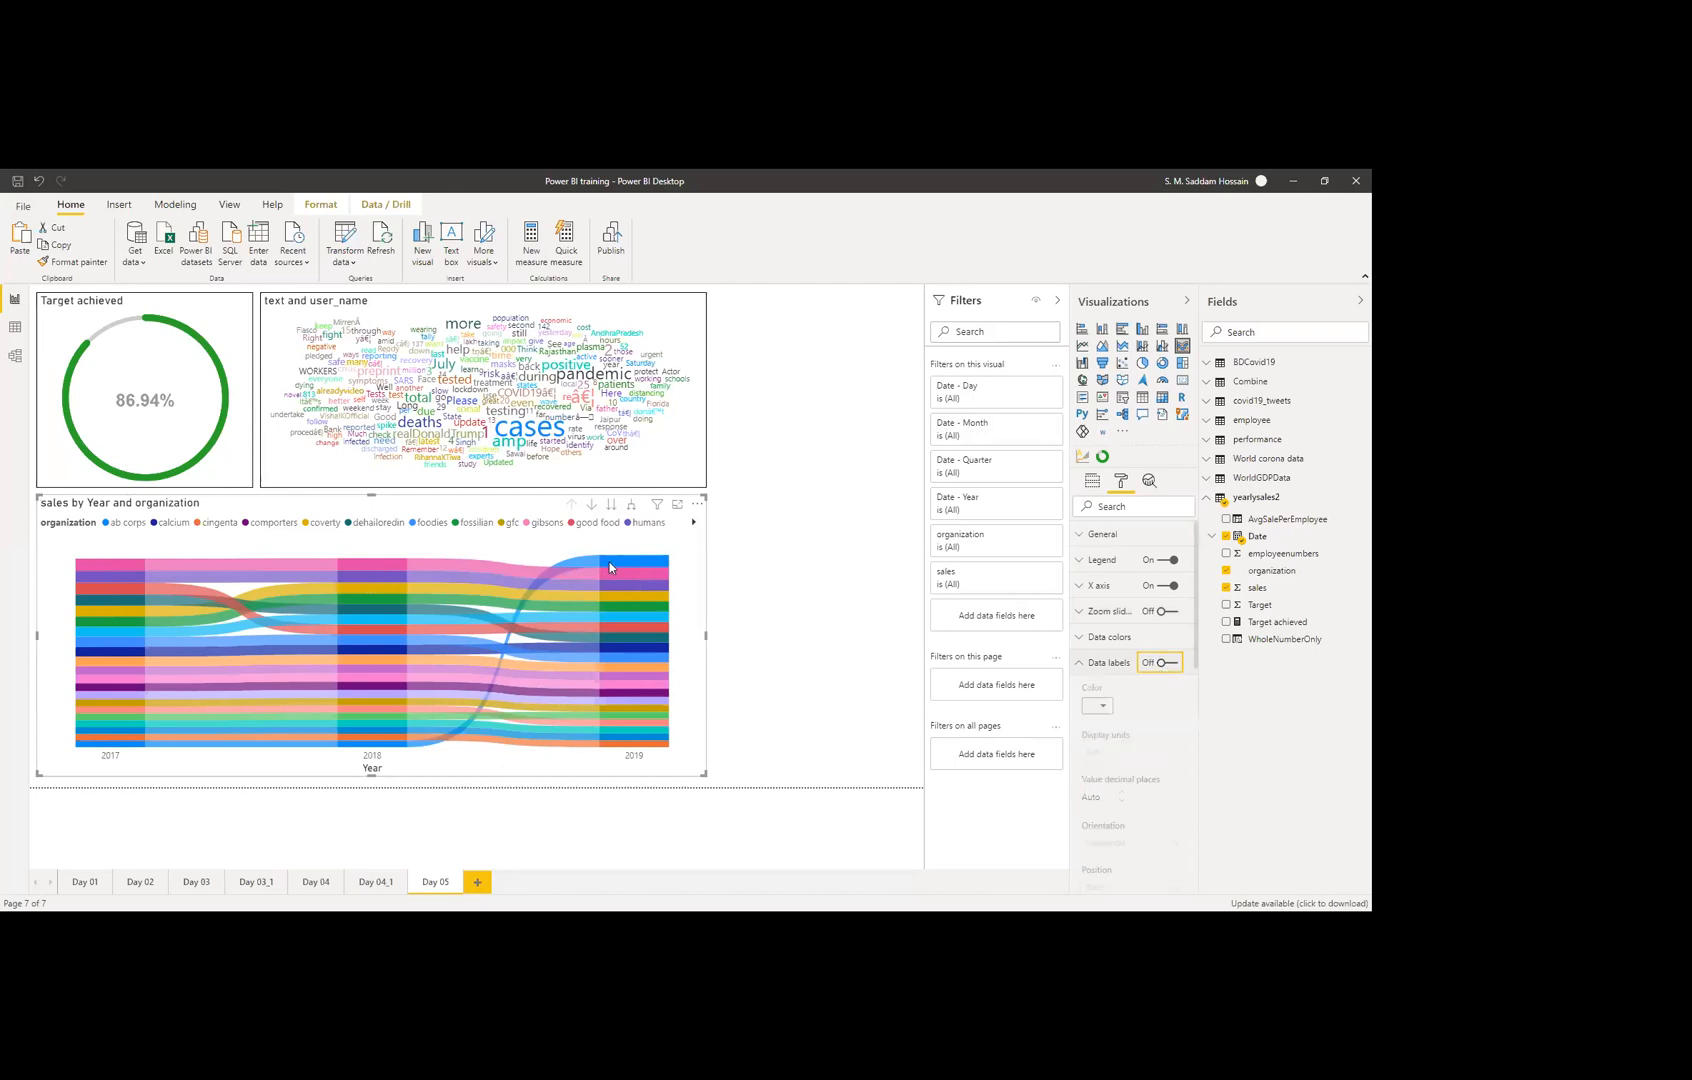
pyautogui.moveTo(624, 563)
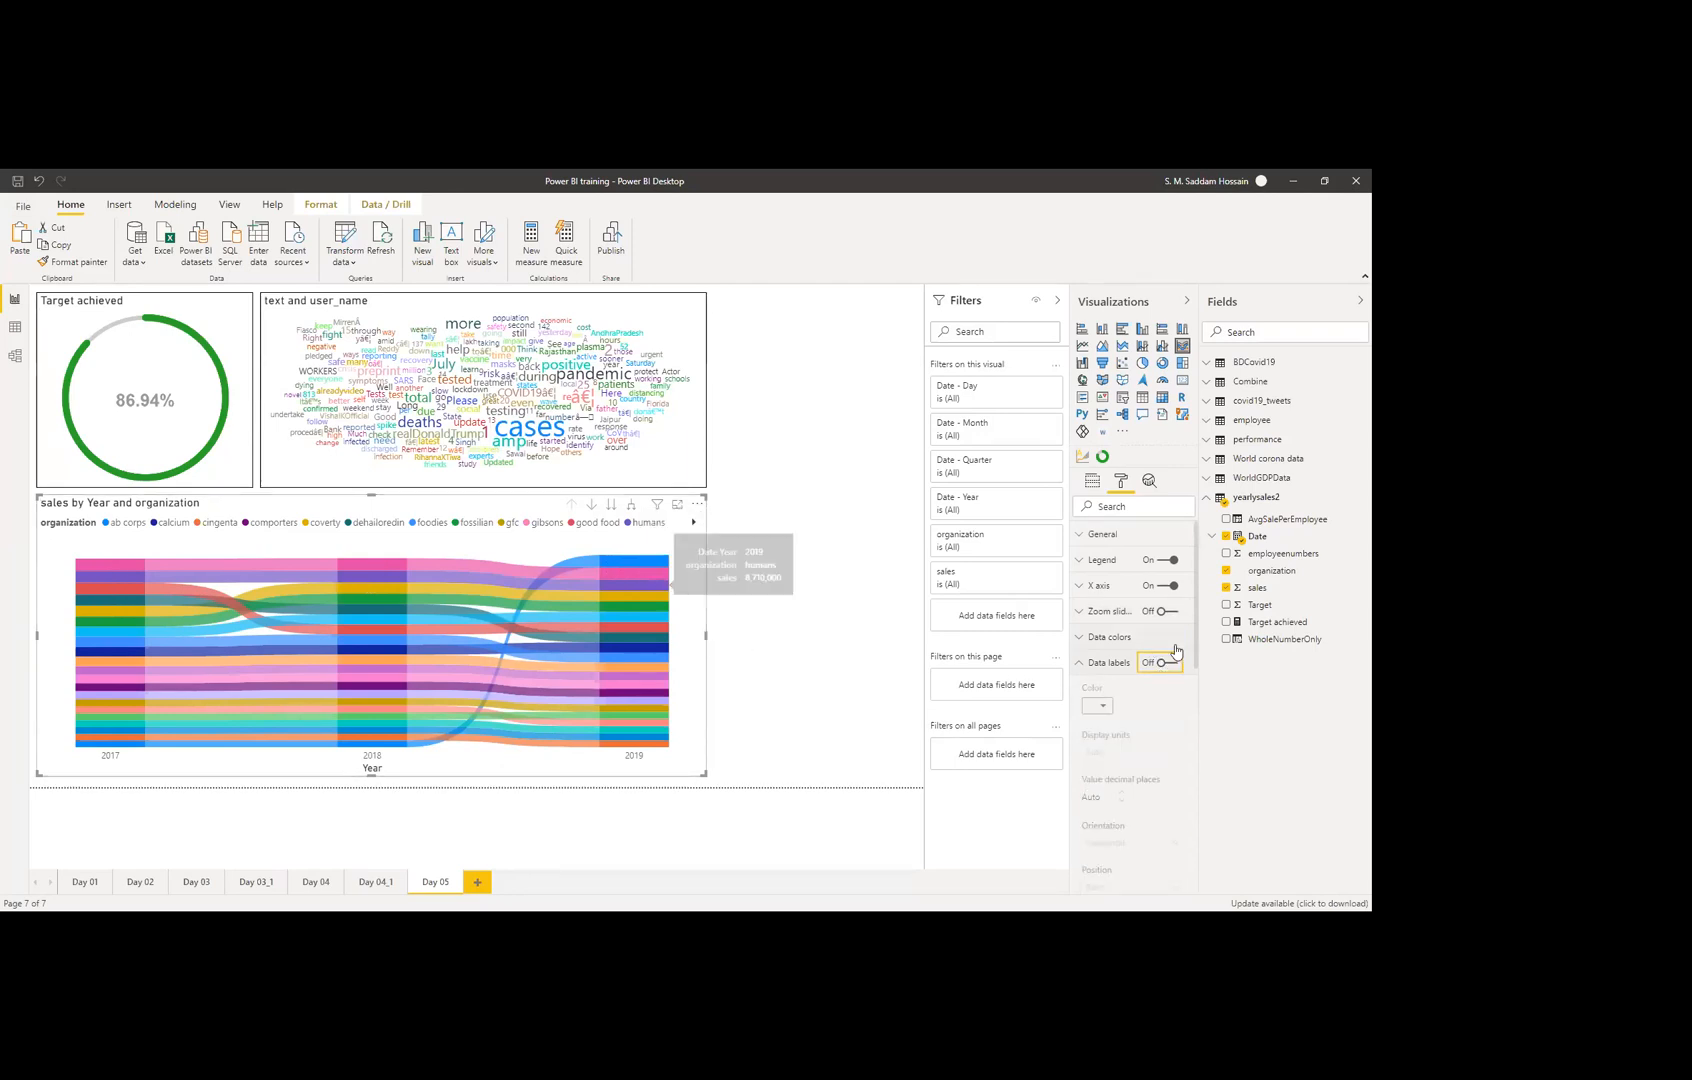
pyautogui.click(1099, 670)
pyautogui.click(1096, 690)
pyautogui.click(1096, 690)
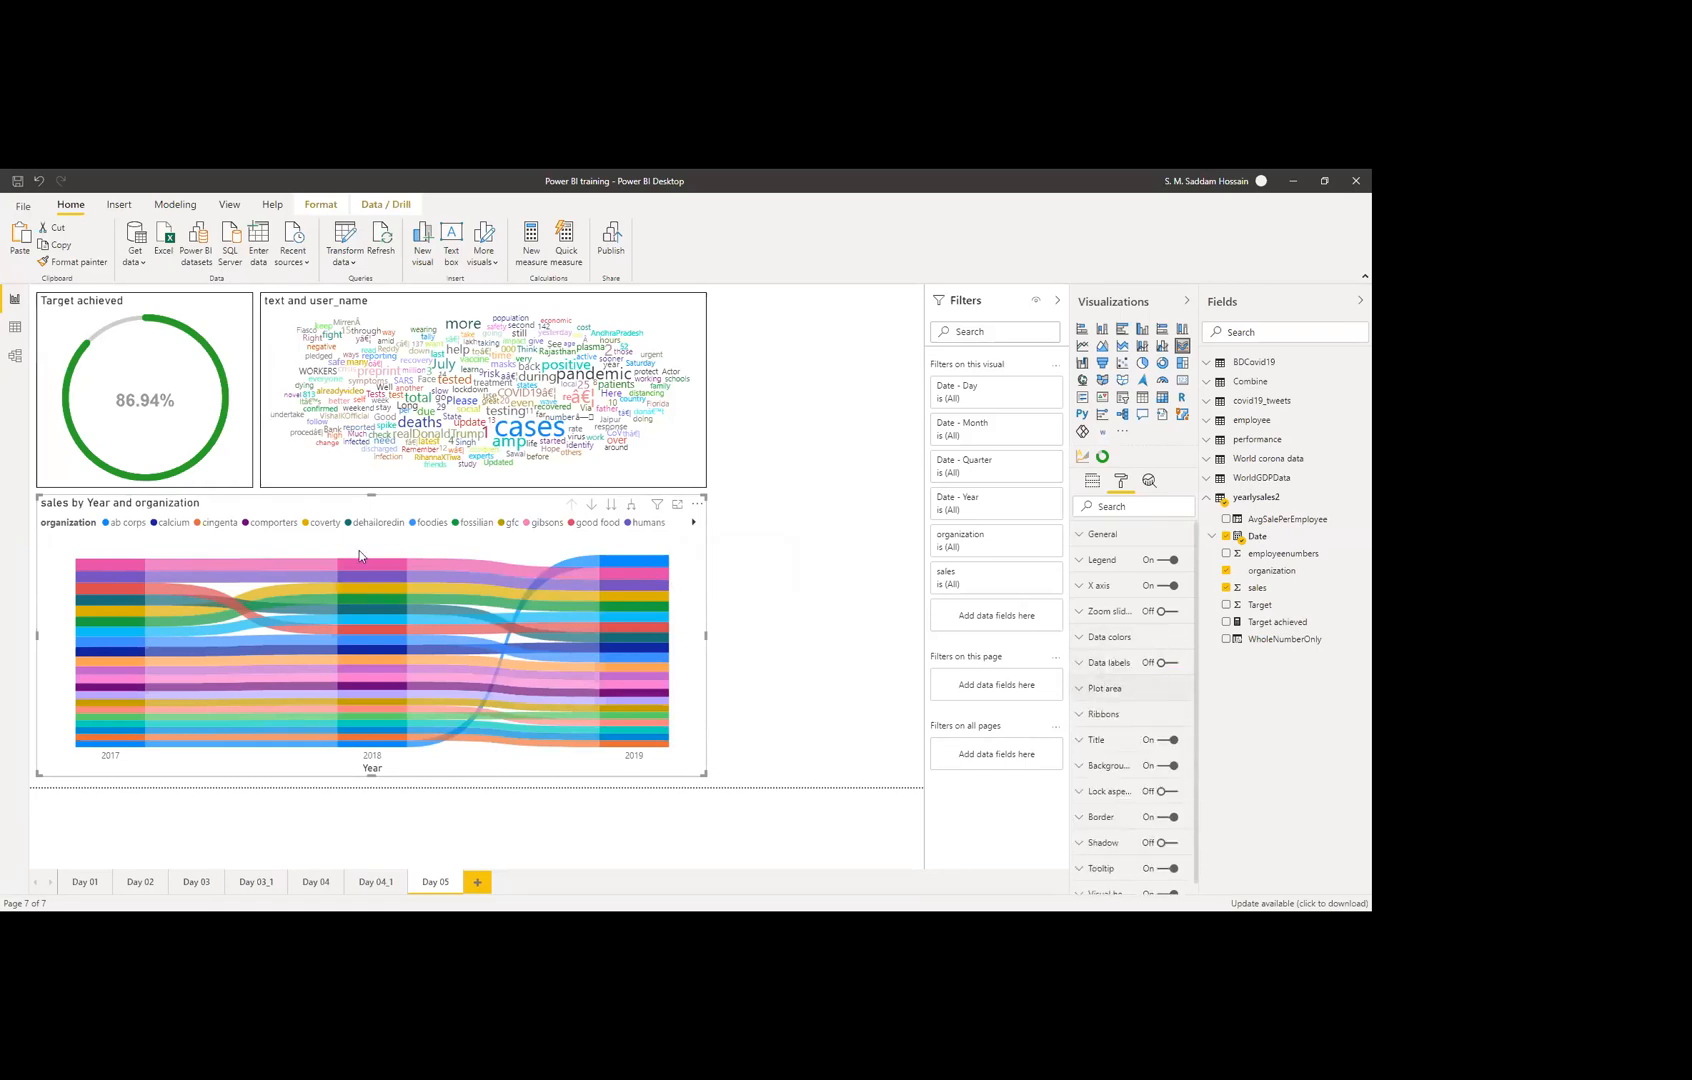
pyautogui.moveTo(371, 495); pyautogui.dragTo(590, 327)
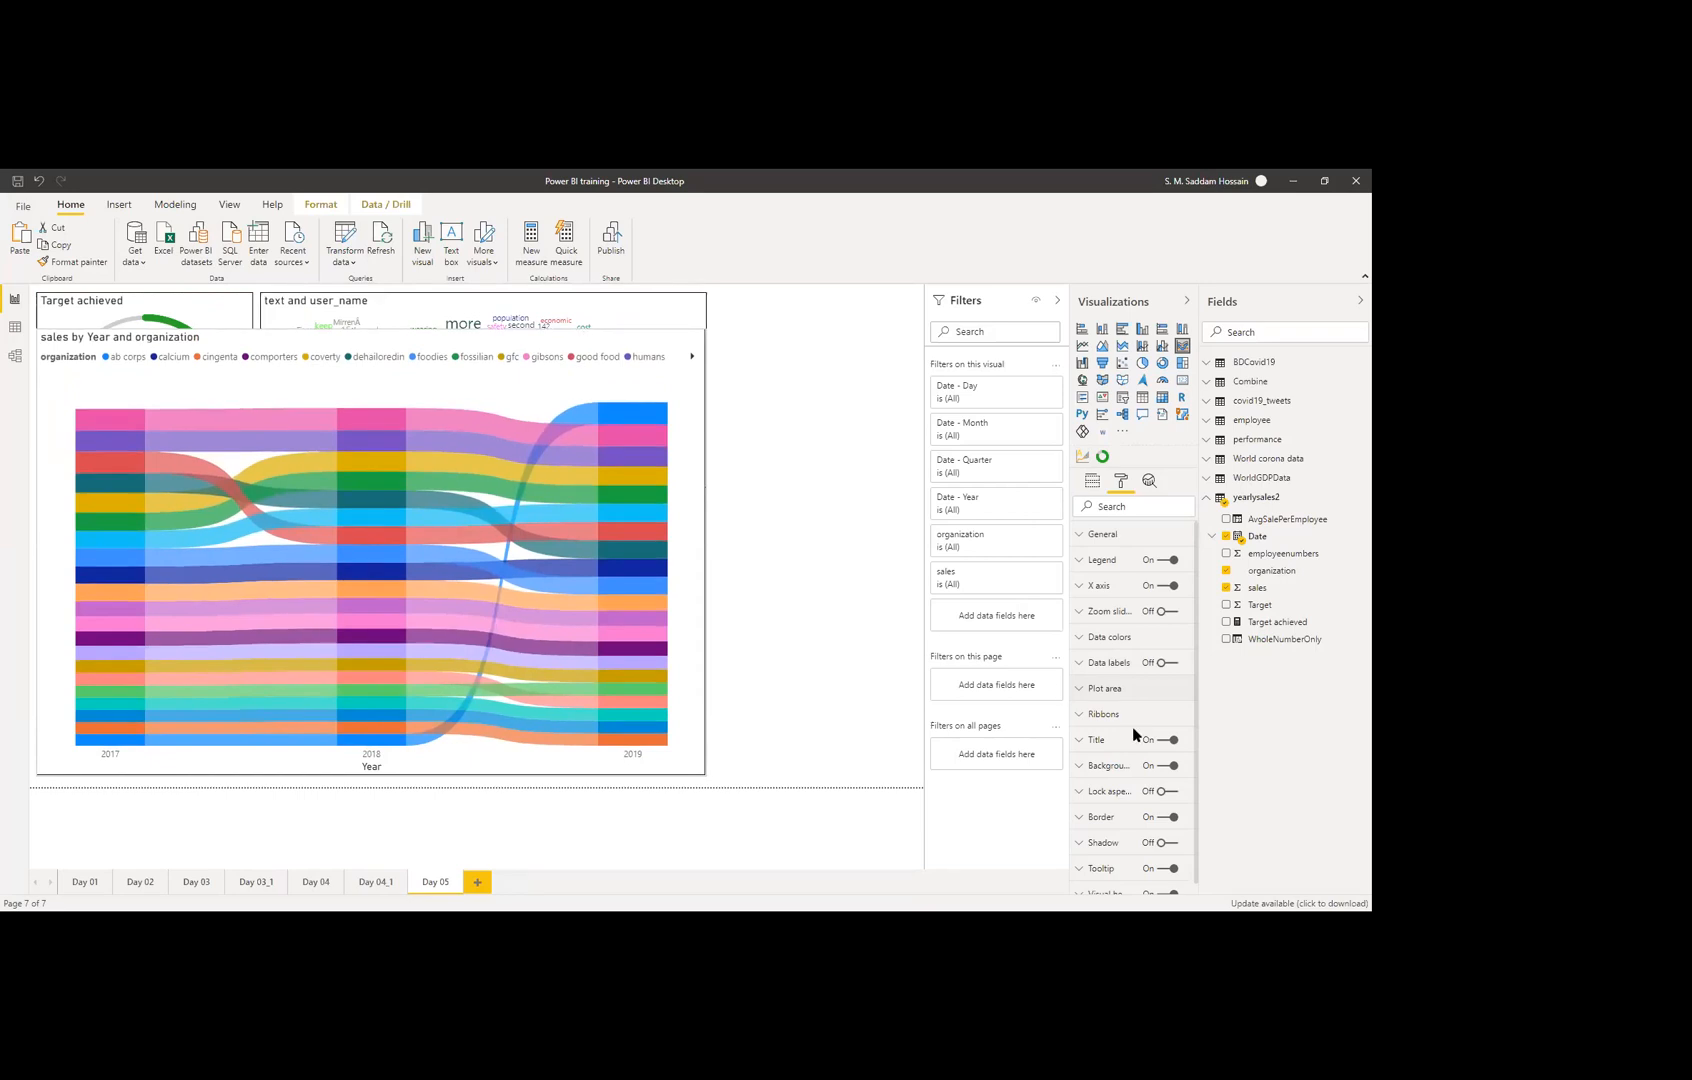
pyautogui.press('Delete')
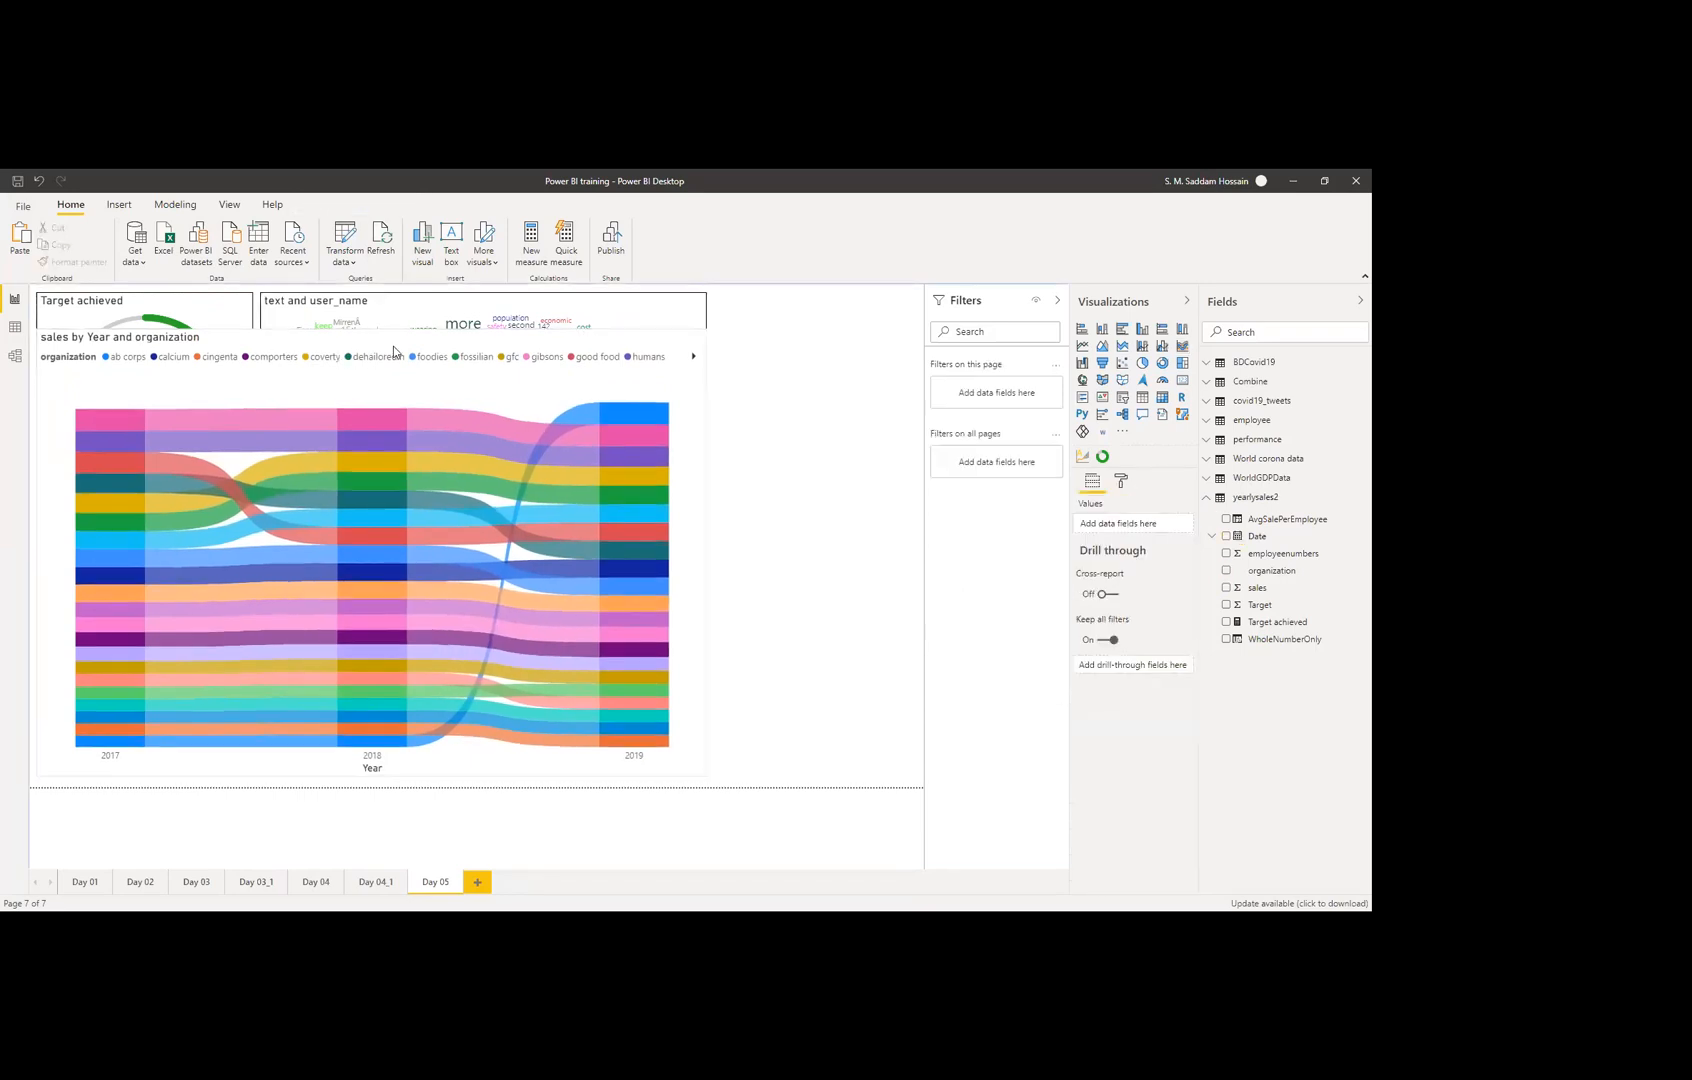
pyautogui.click(698, 436)
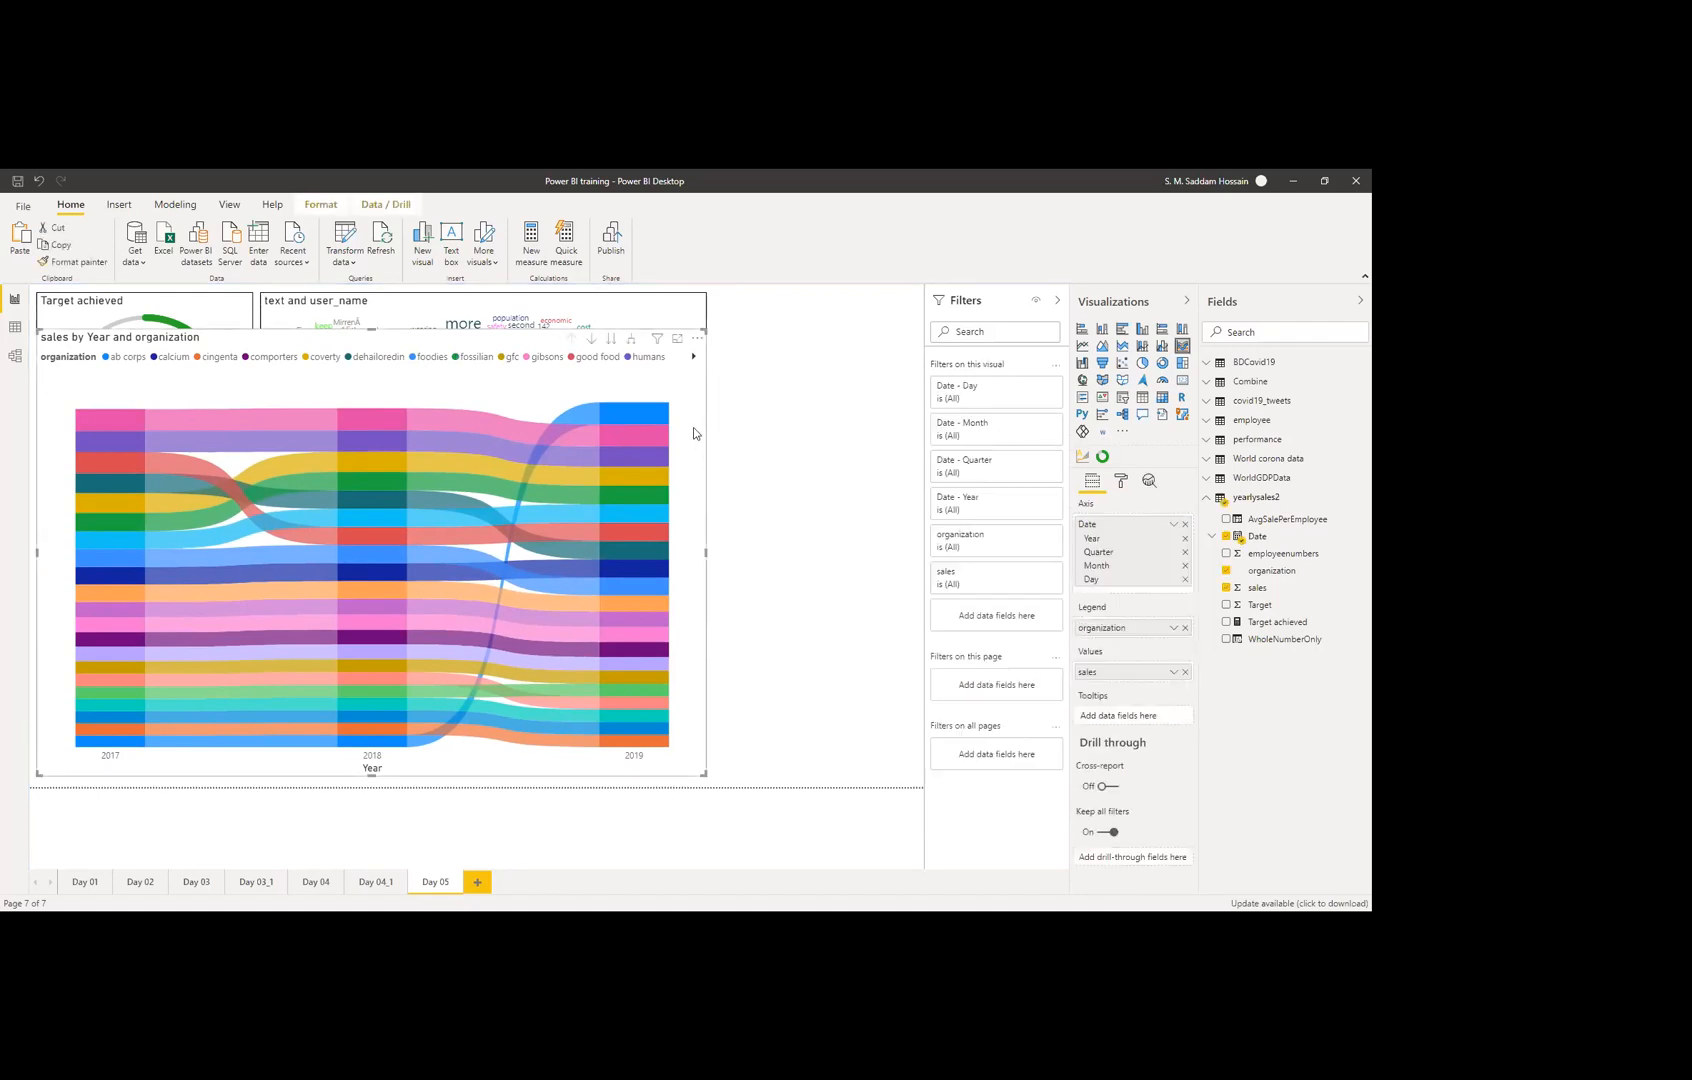
pyautogui.click(1121, 482)
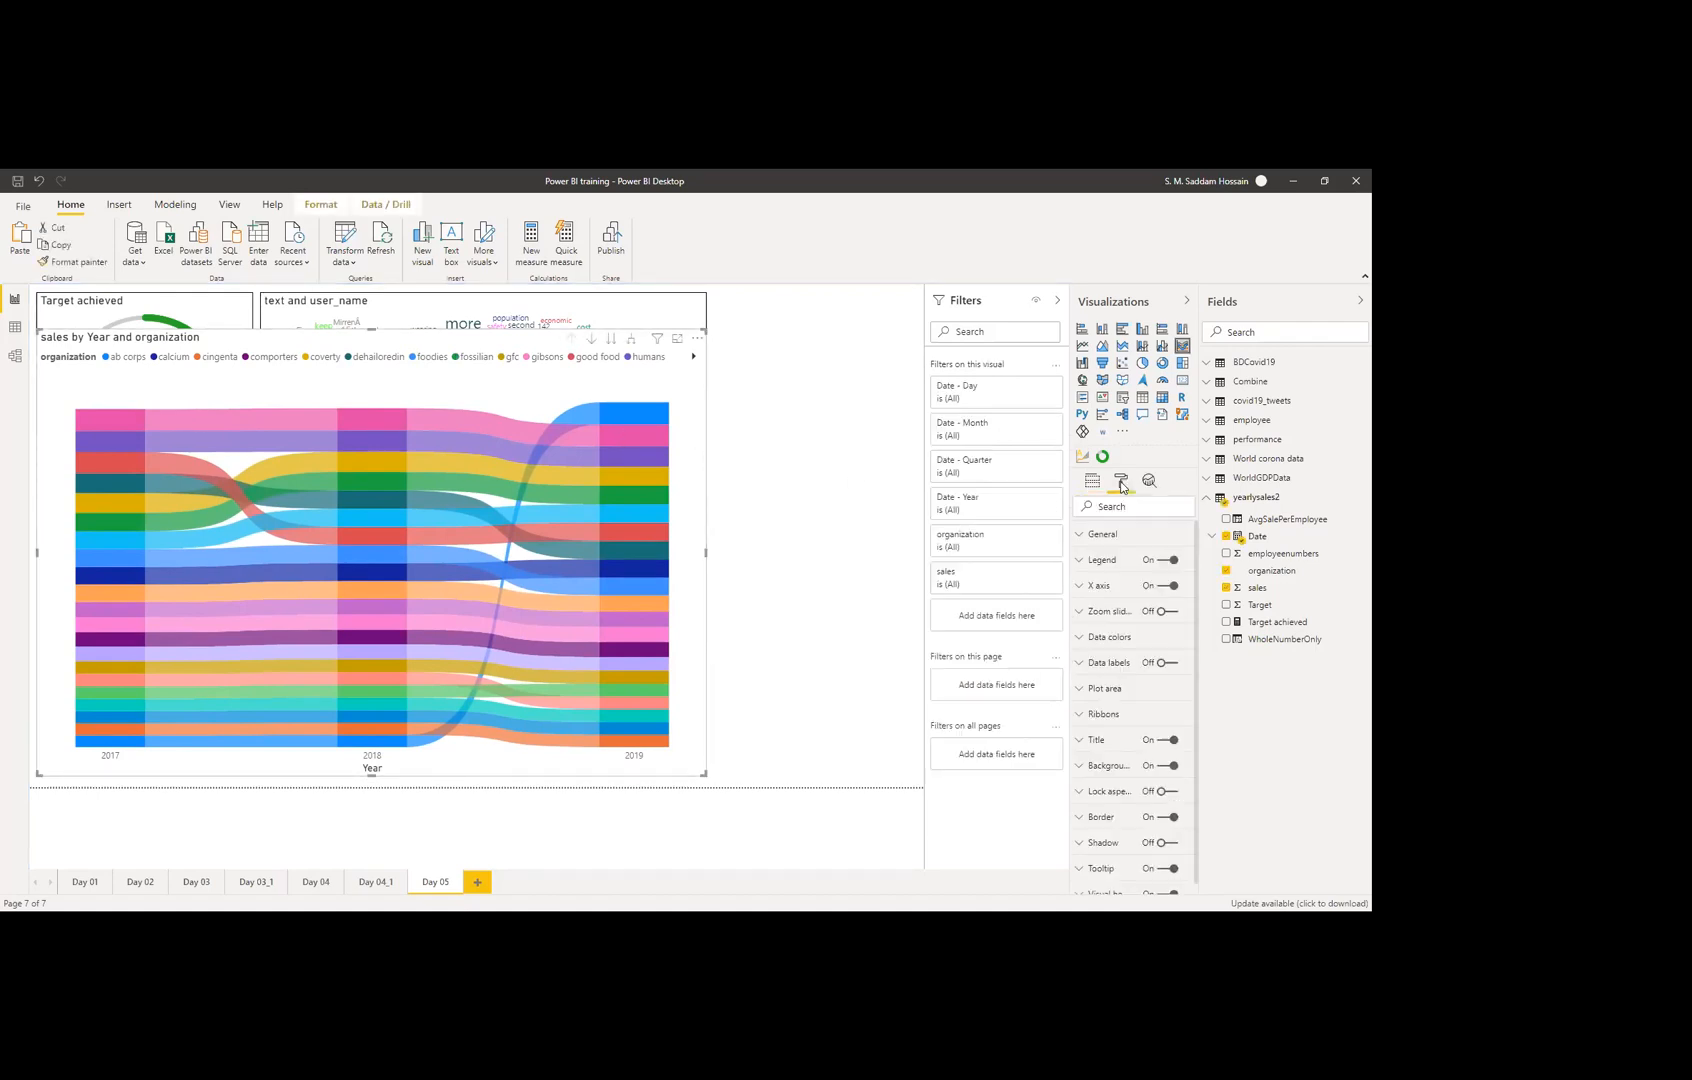
pyautogui.click(1170, 666)
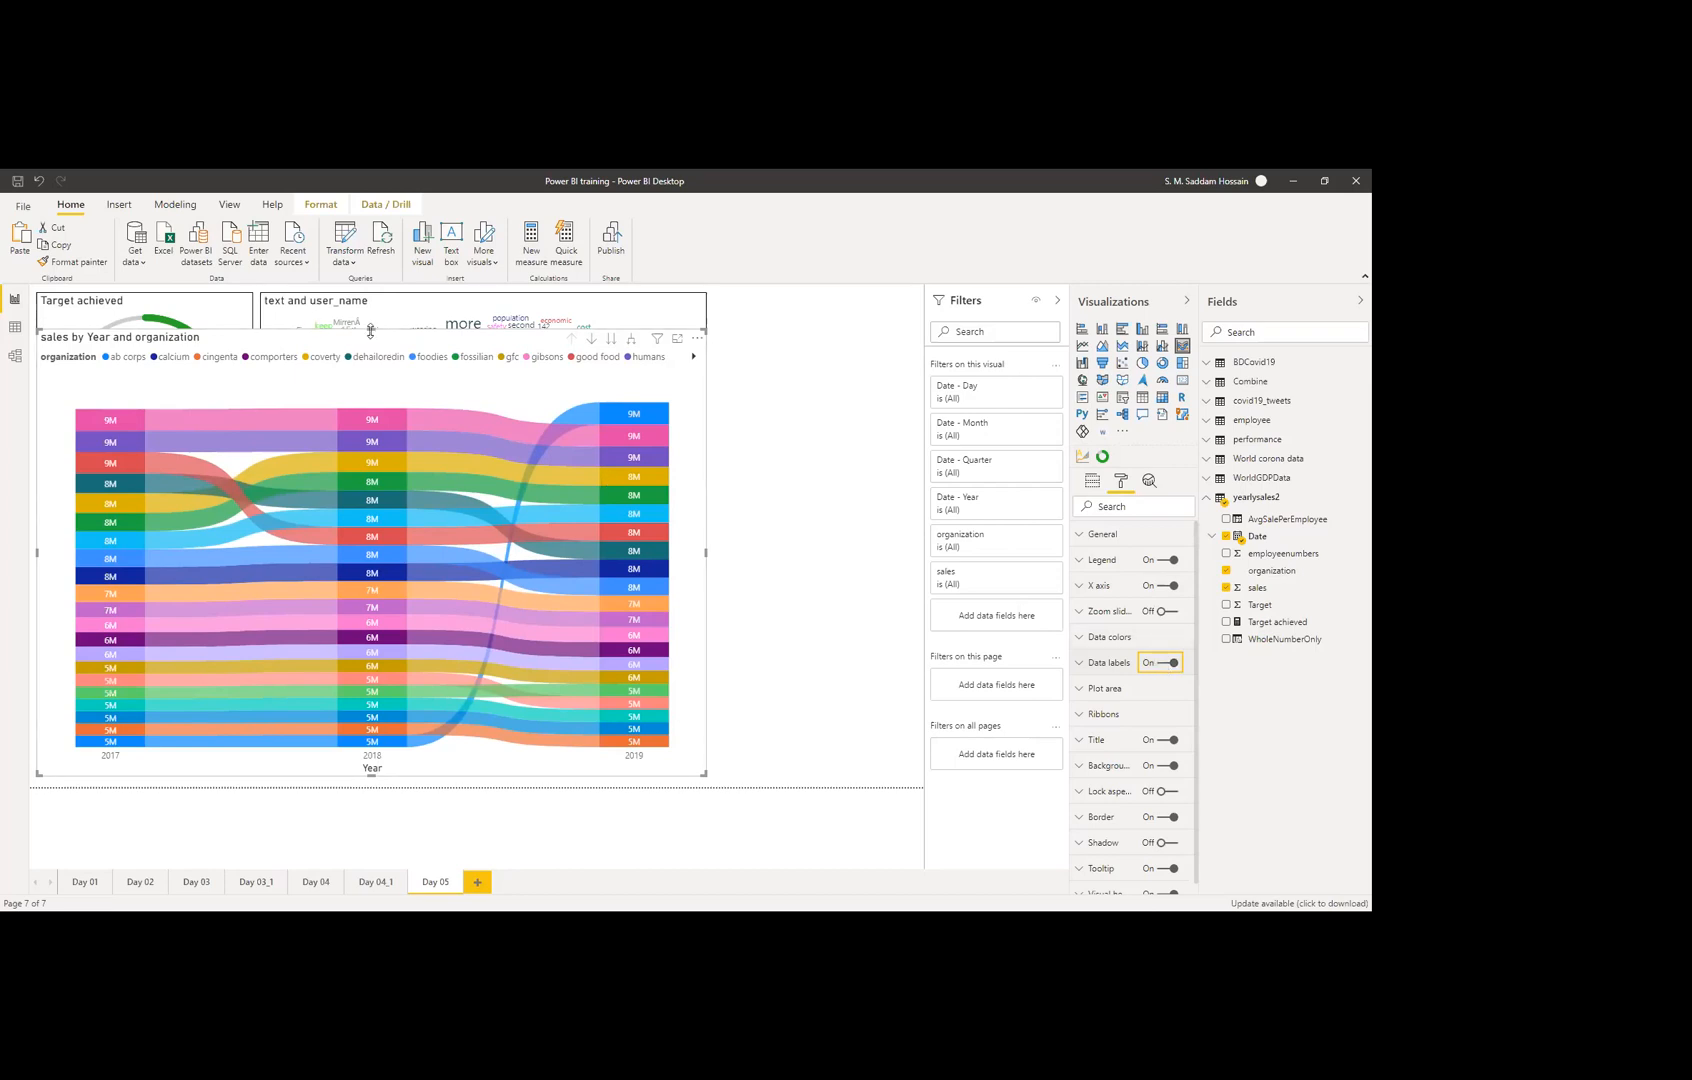
pyautogui.moveTo(371, 331); pyautogui.dragTo(354, 502)
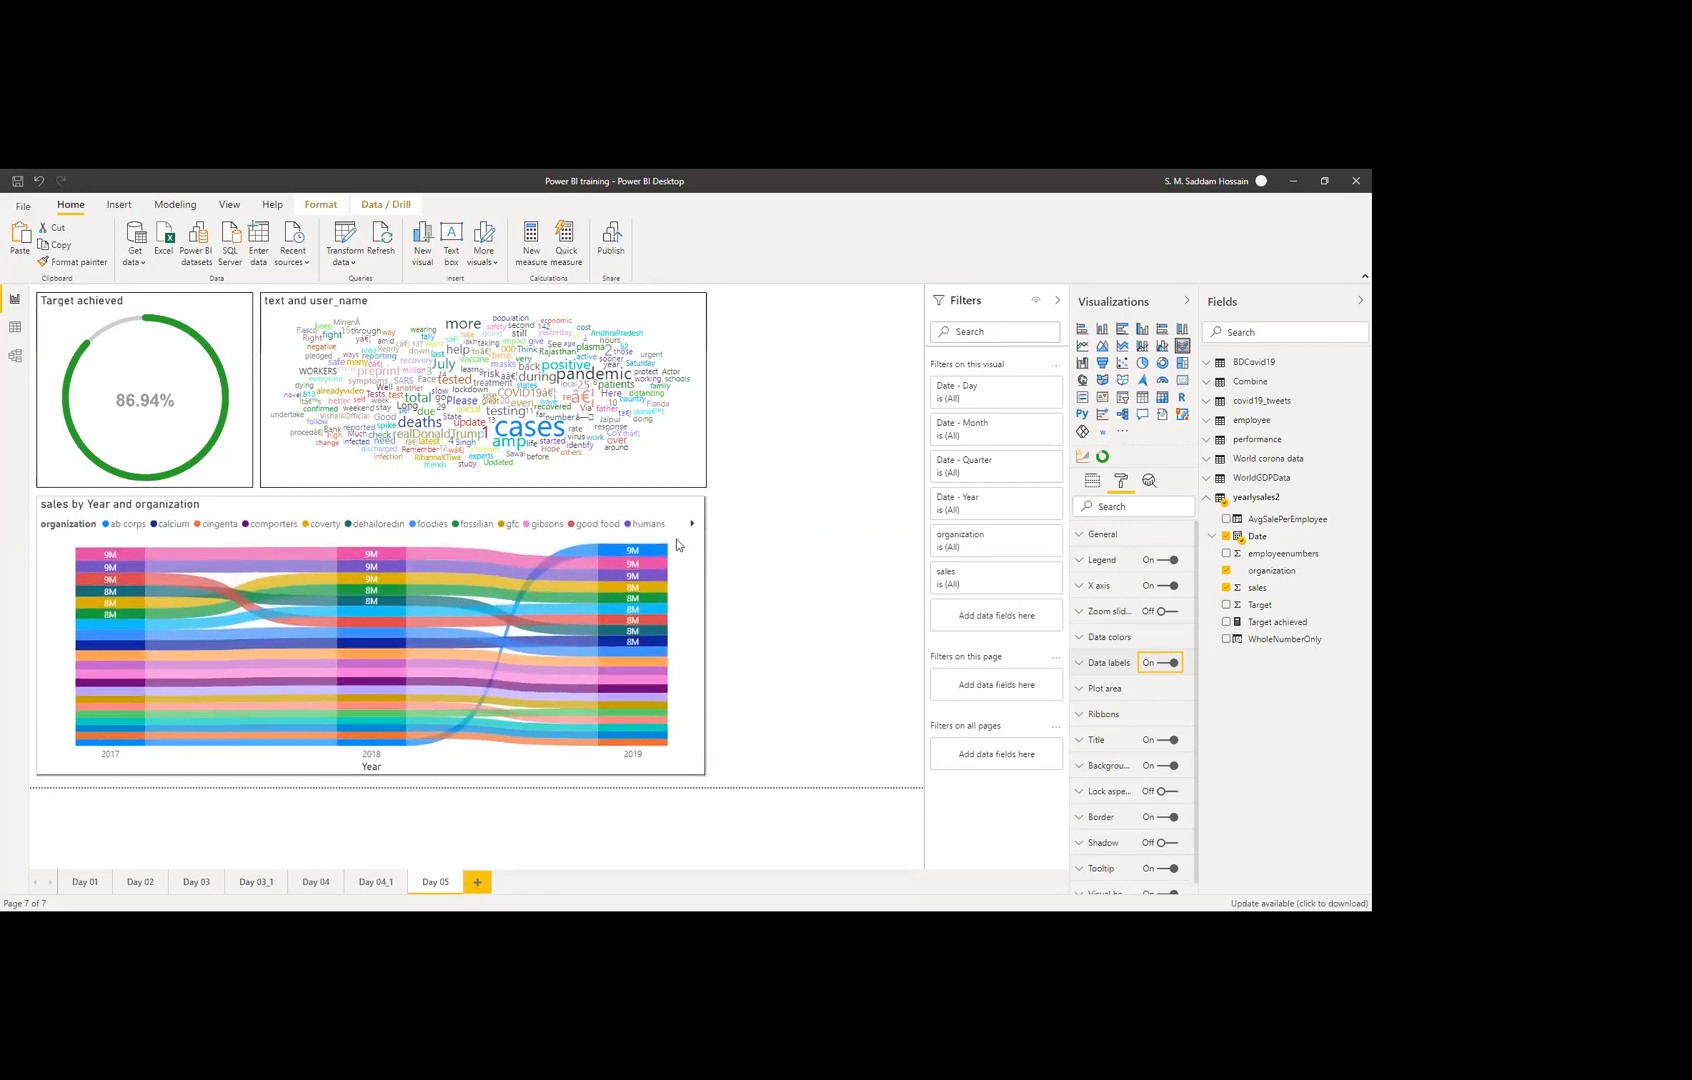
# Step: Set the ribbon spacing to 12 in the ribbon settings
pyautogui.click(1100, 666)
pyautogui.click(1102, 664)
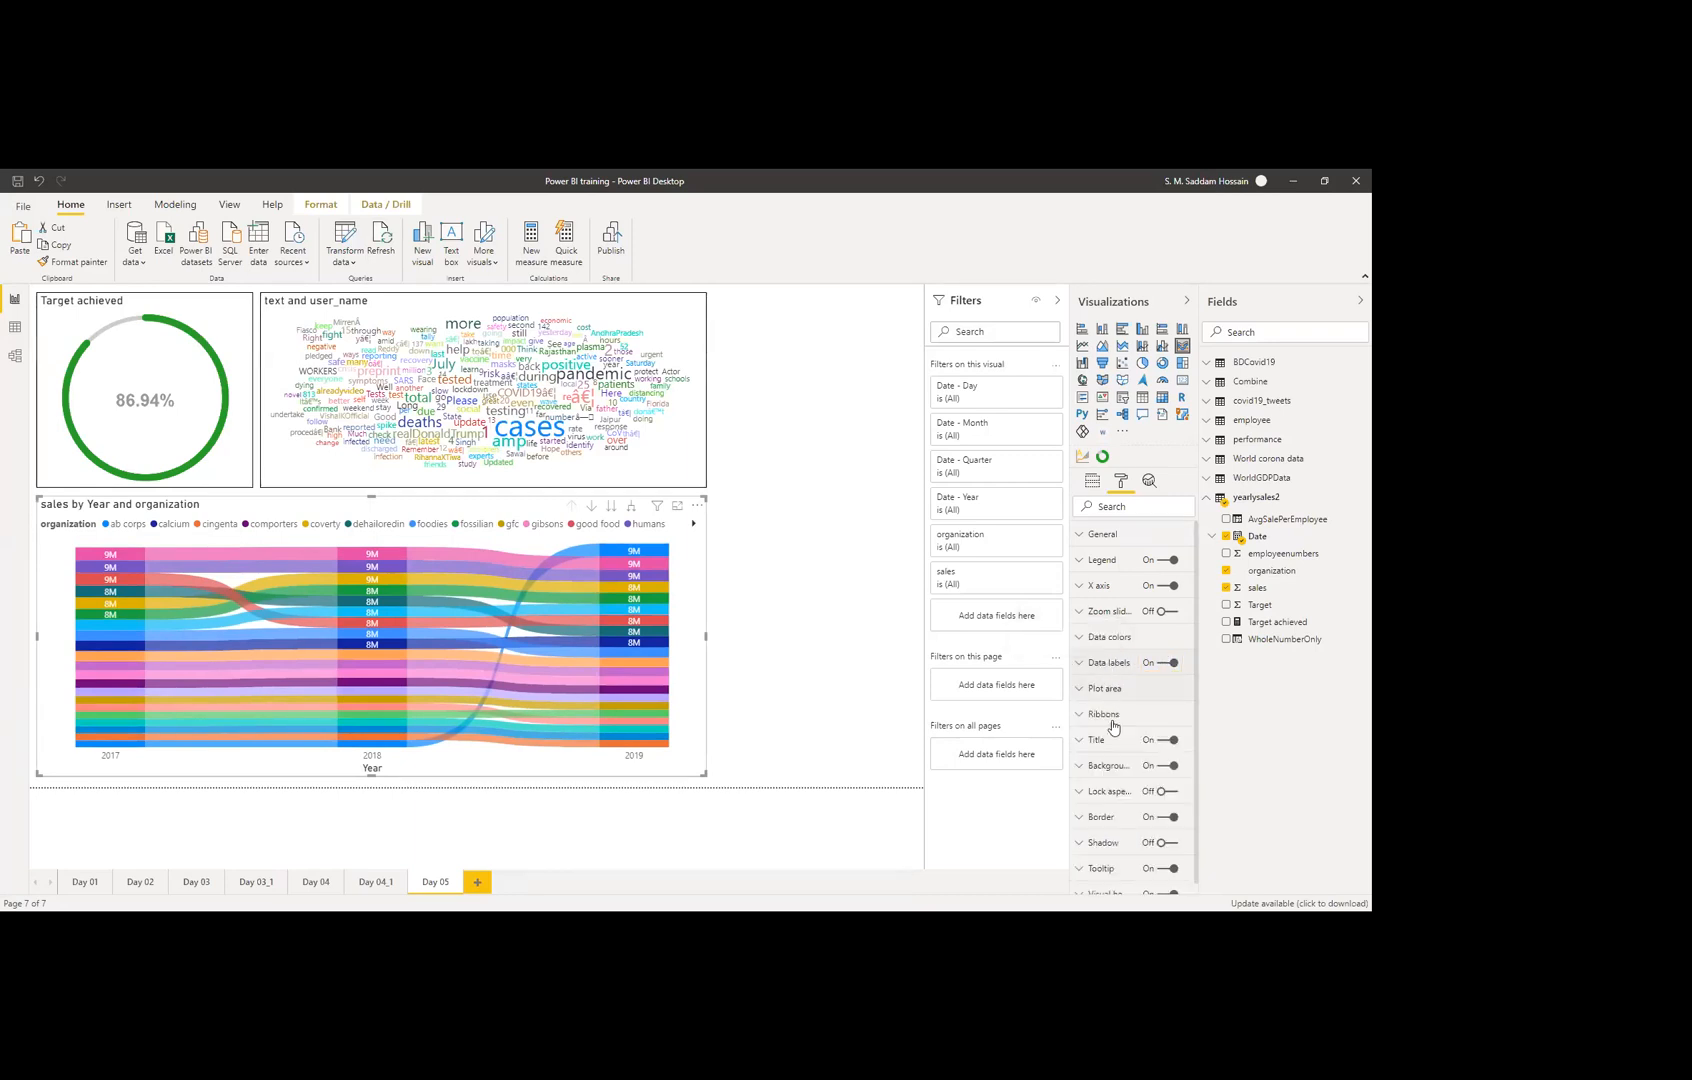
pyautogui.click(1103, 713)
pyautogui.scroll(-1, 1153, 738)
pyautogui.scroll(-2, 1150, 730)
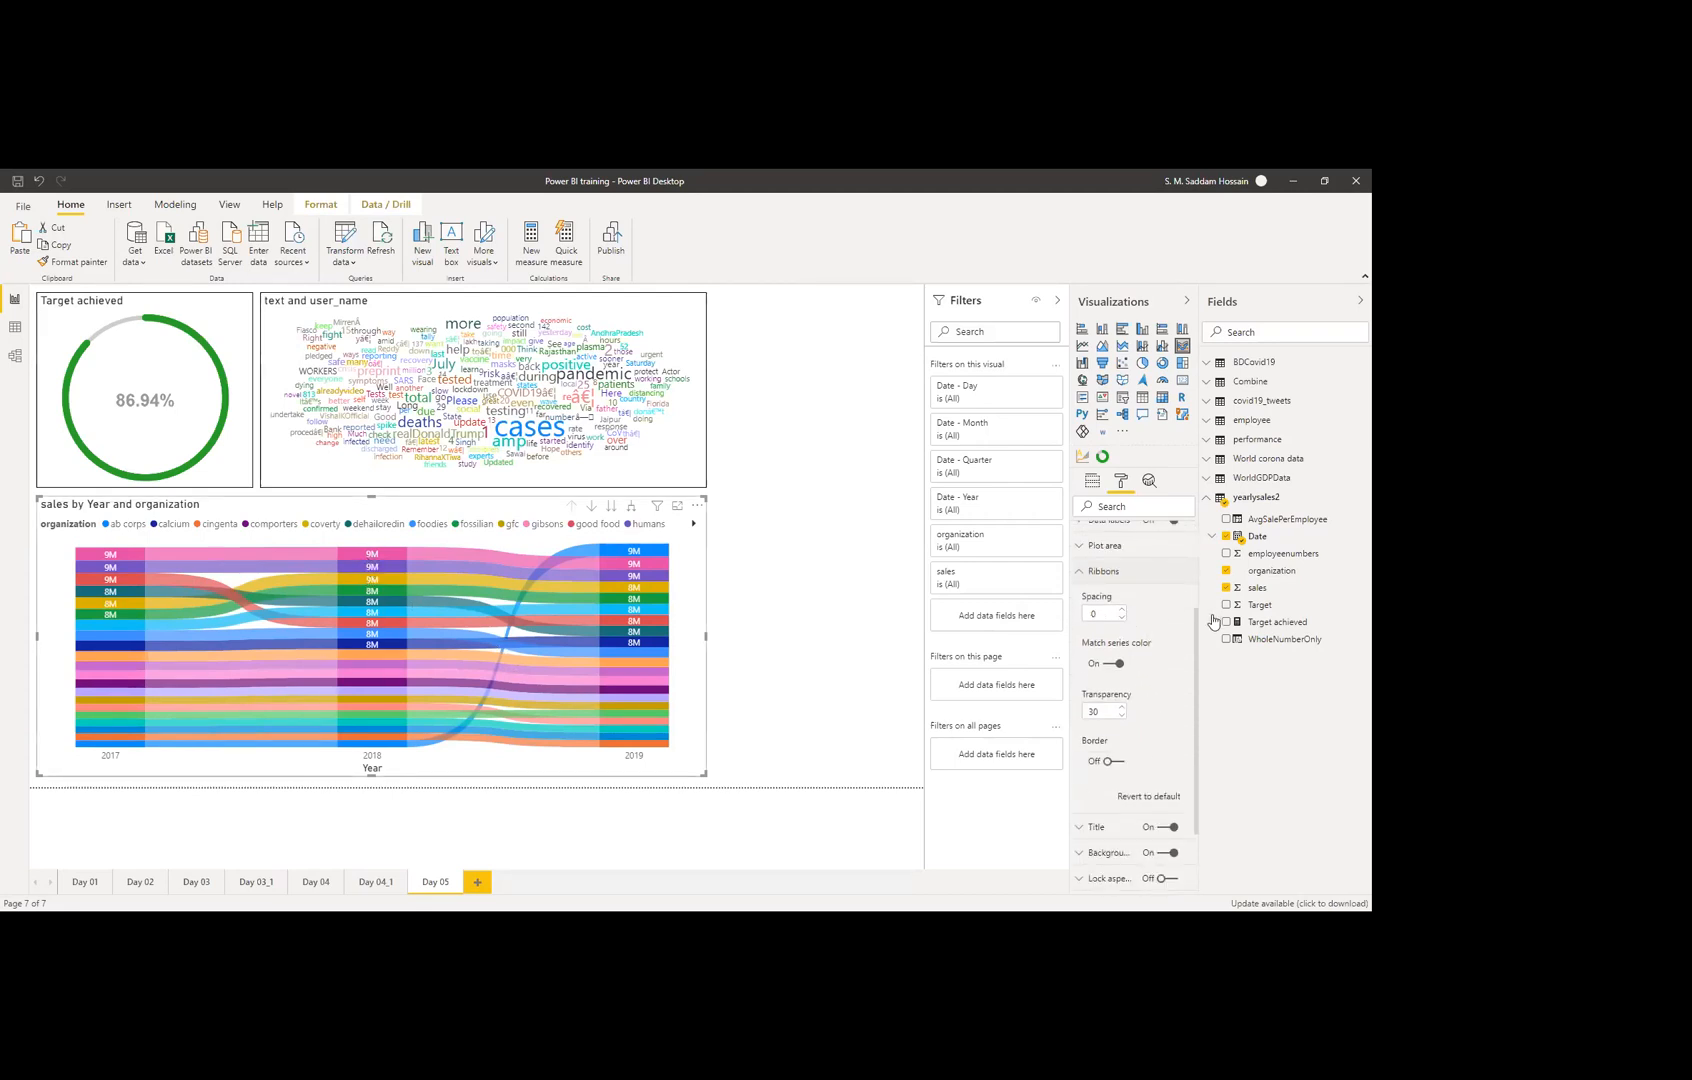
pyautogui.moveTo(1090, 612); pyautogui.dragTo(1081, 613)
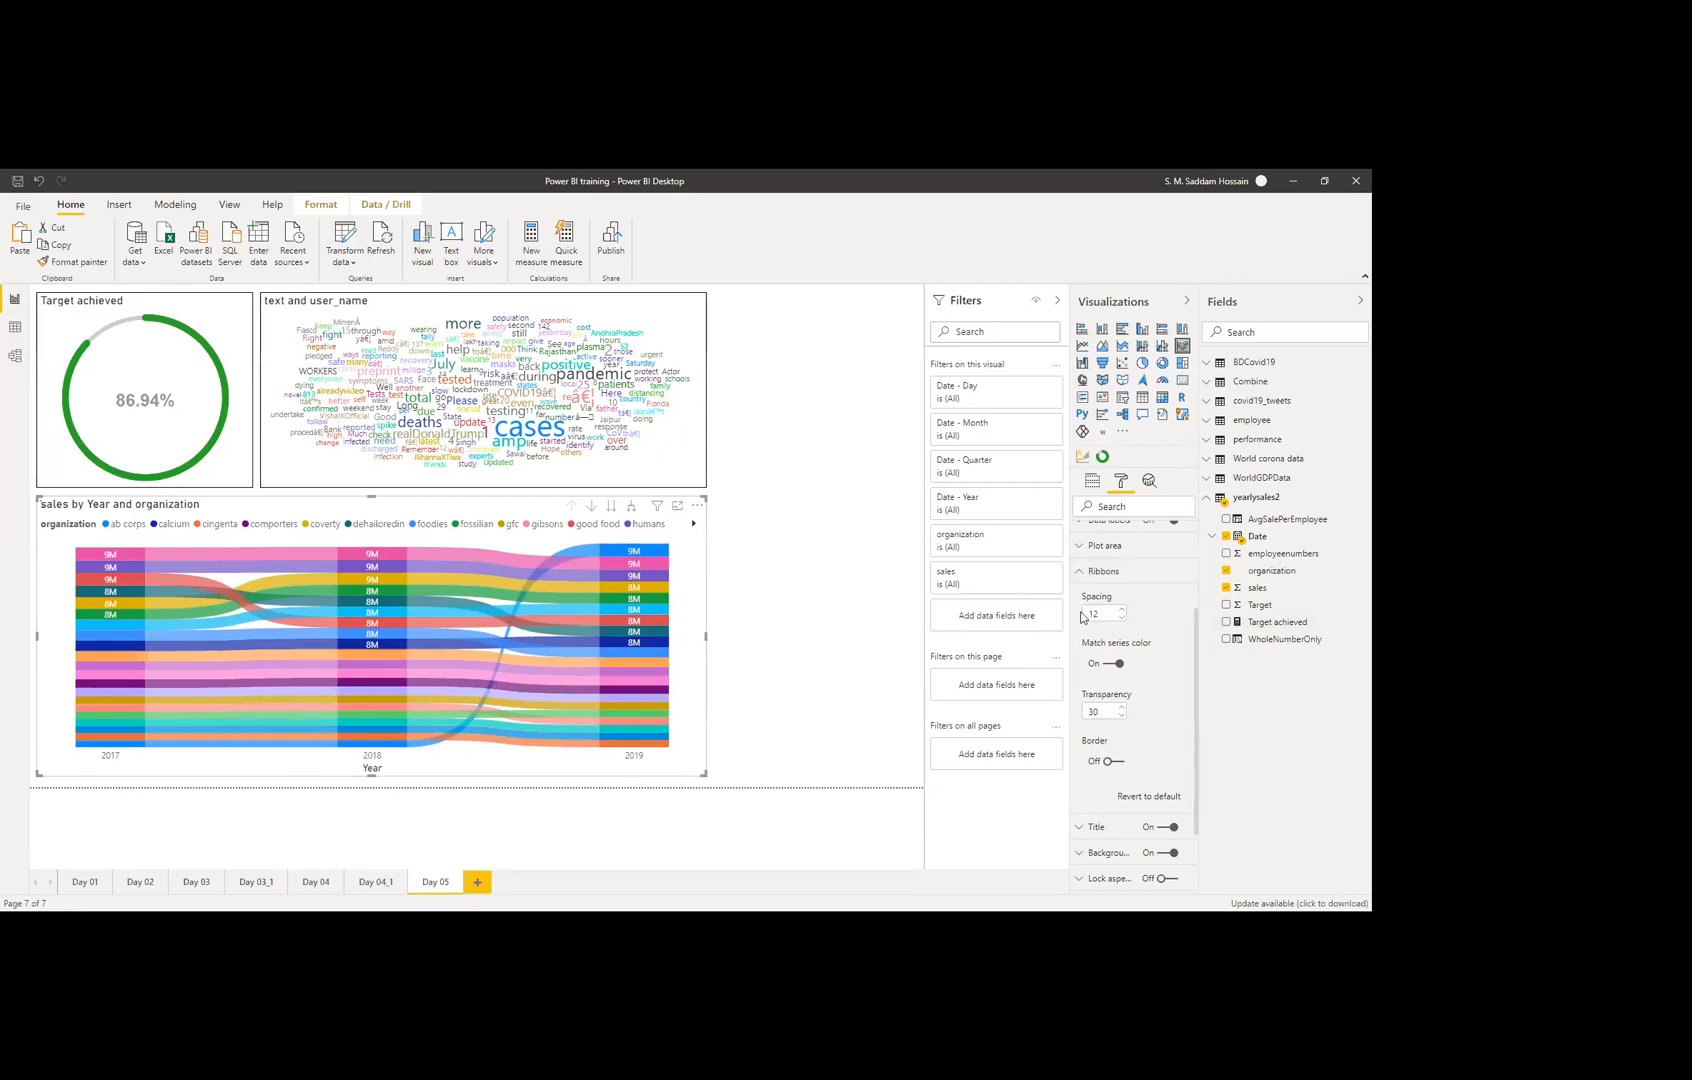
pyautogui.write('12')
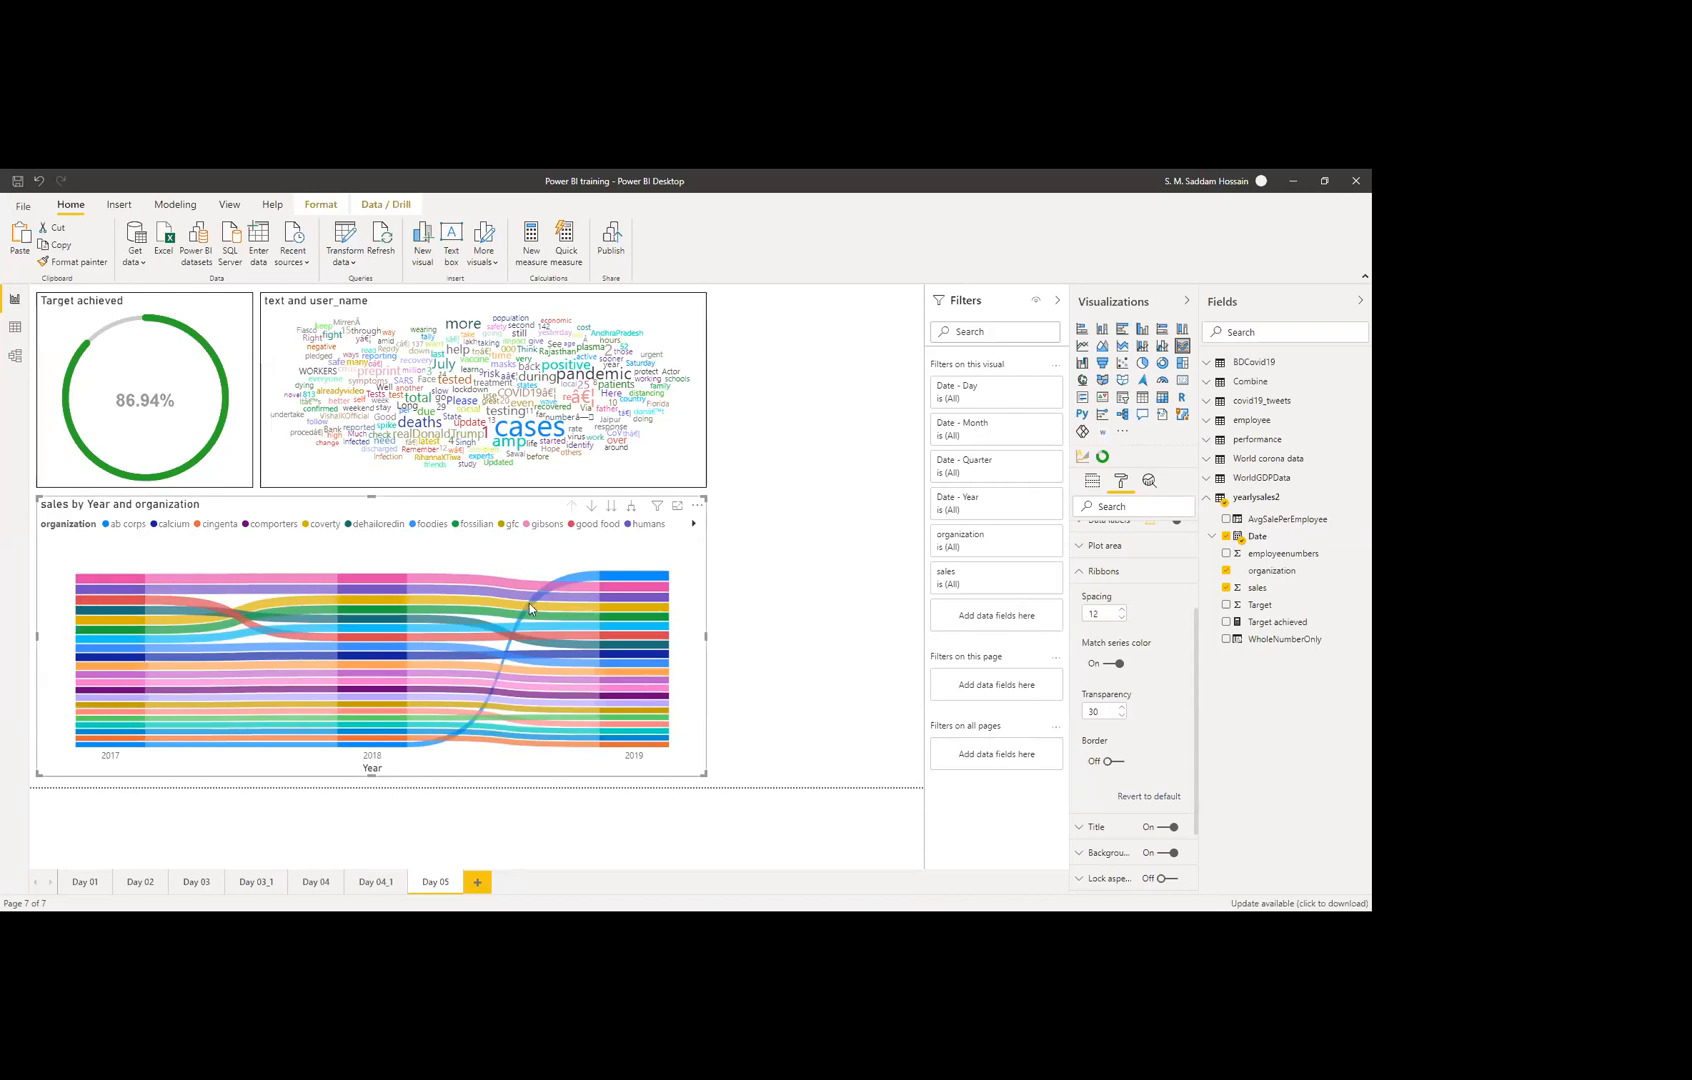
# Step: Turn on Match series color for the ribbons and set their transparency to 50
pyautogui.click(1115, 664)
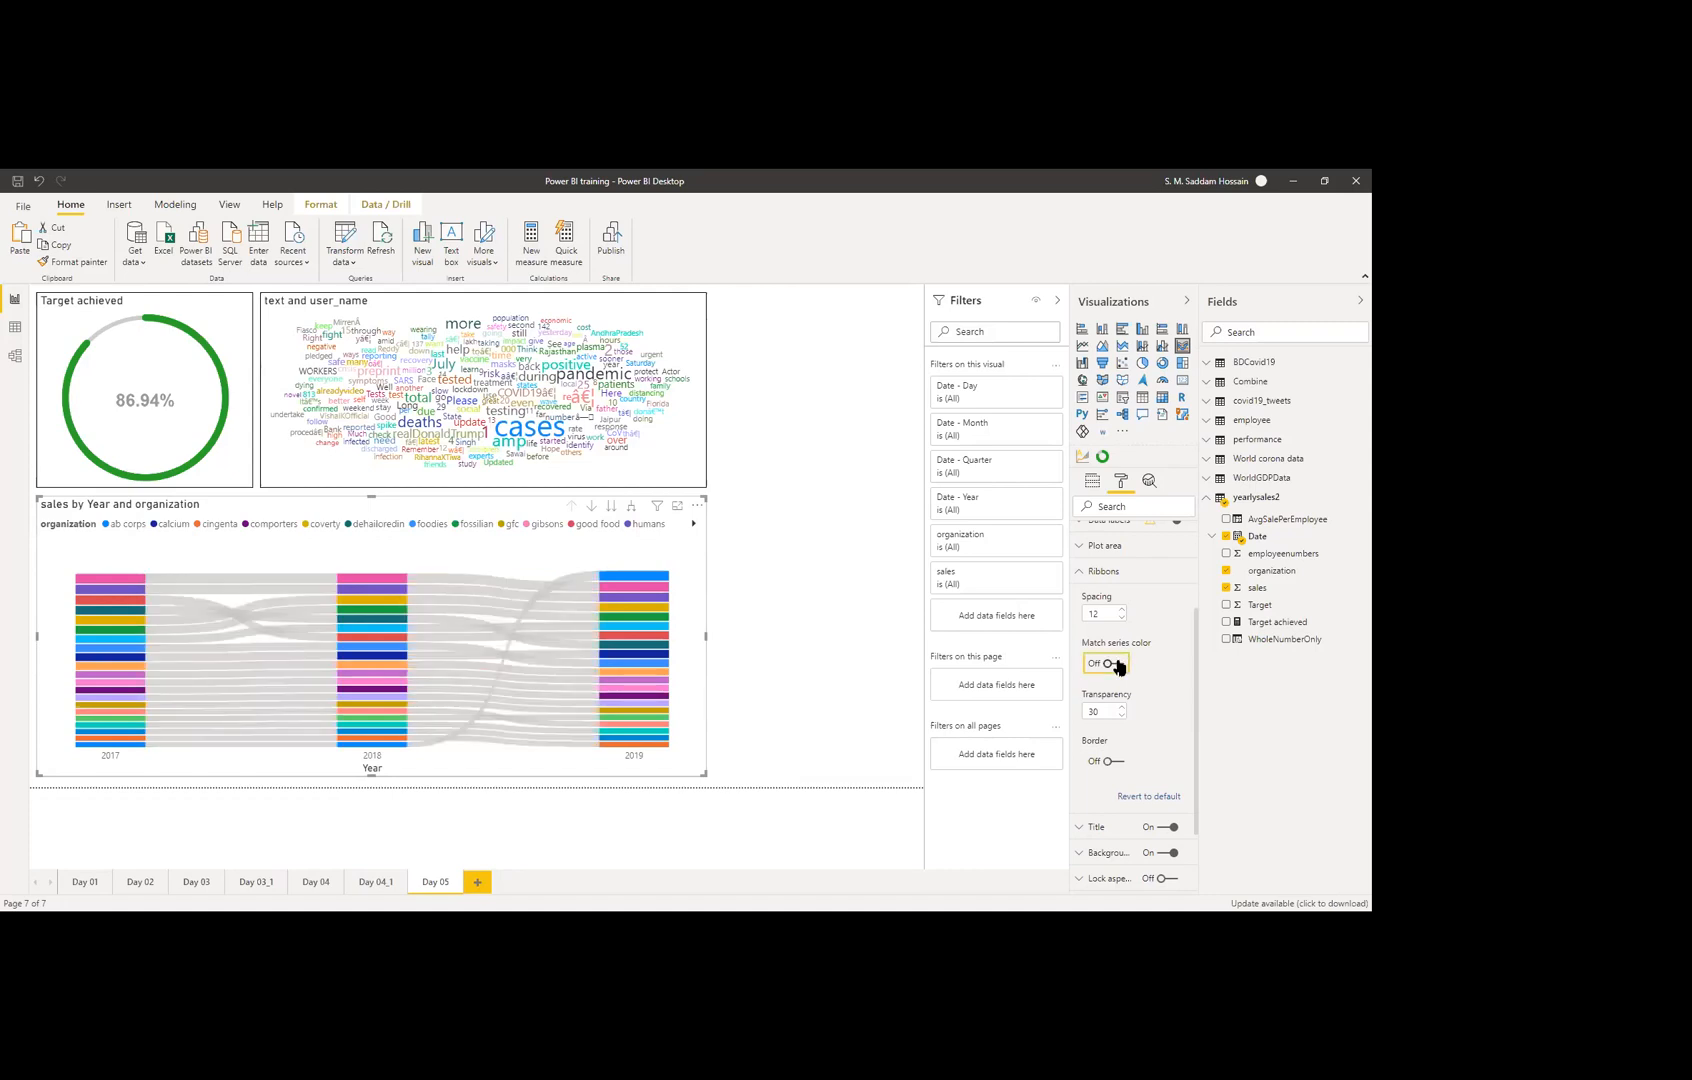
pyautogui.click(1118, 666)
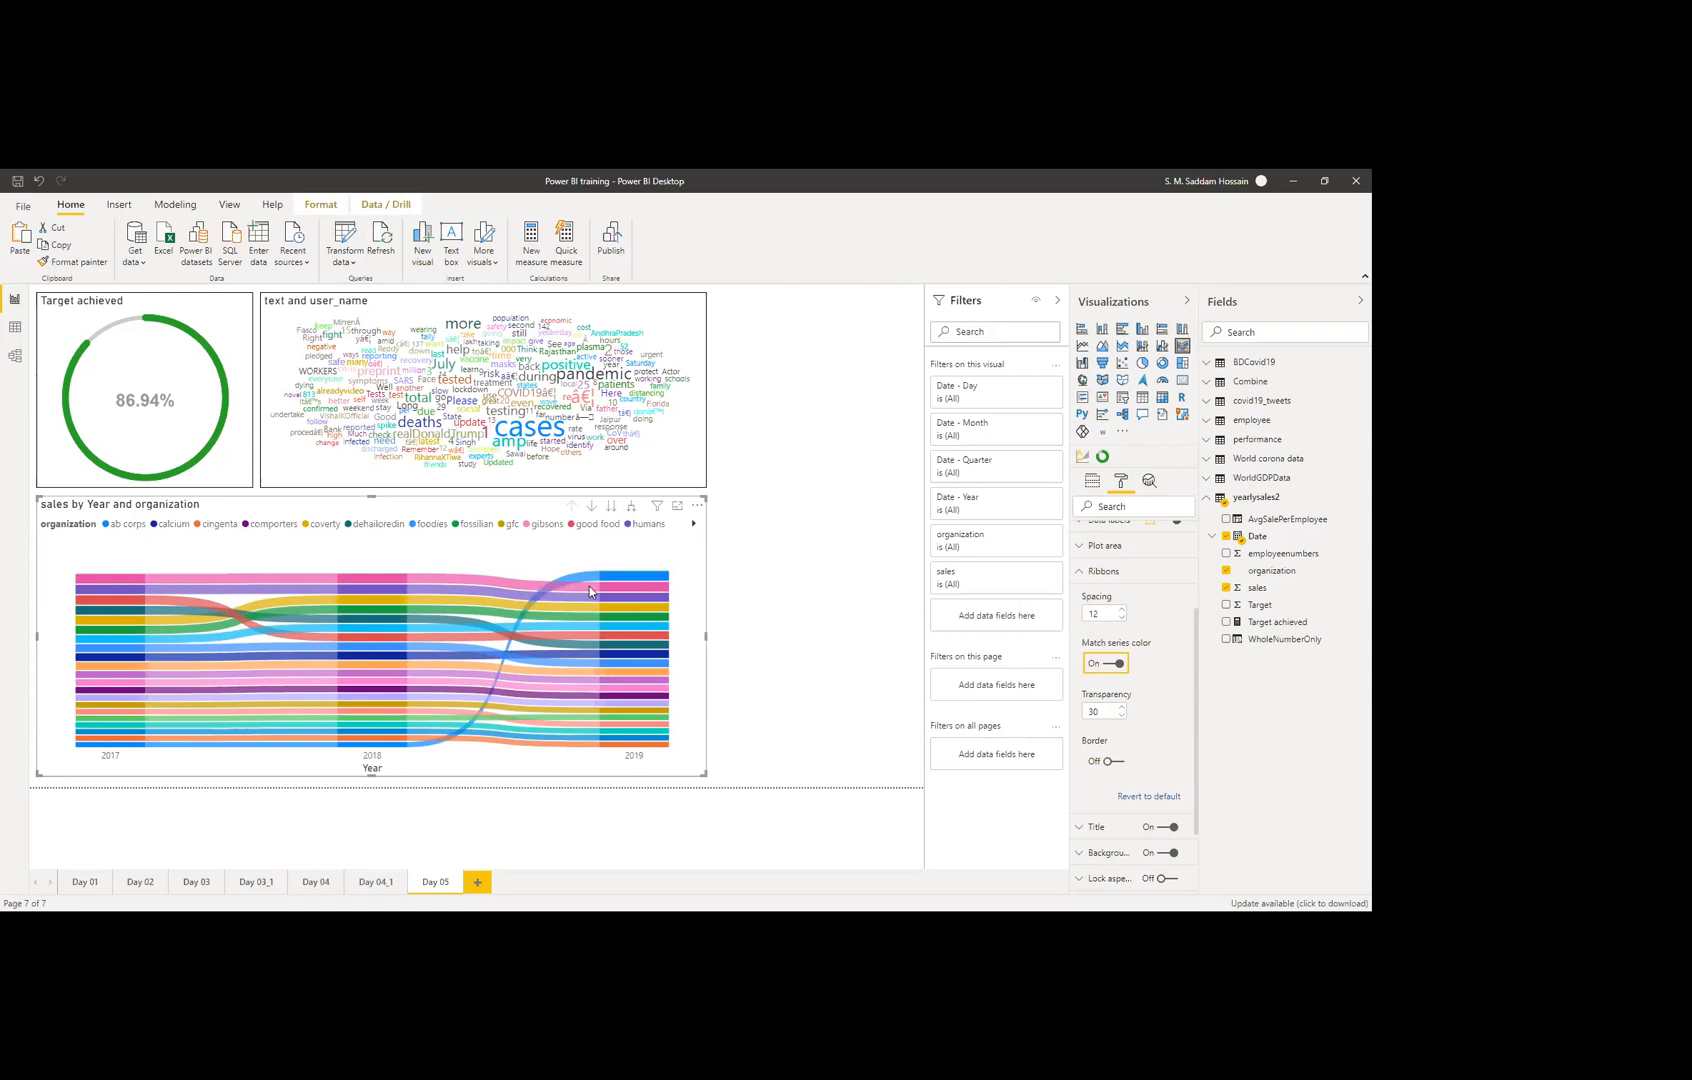
pyautogui.click(1113, 664)
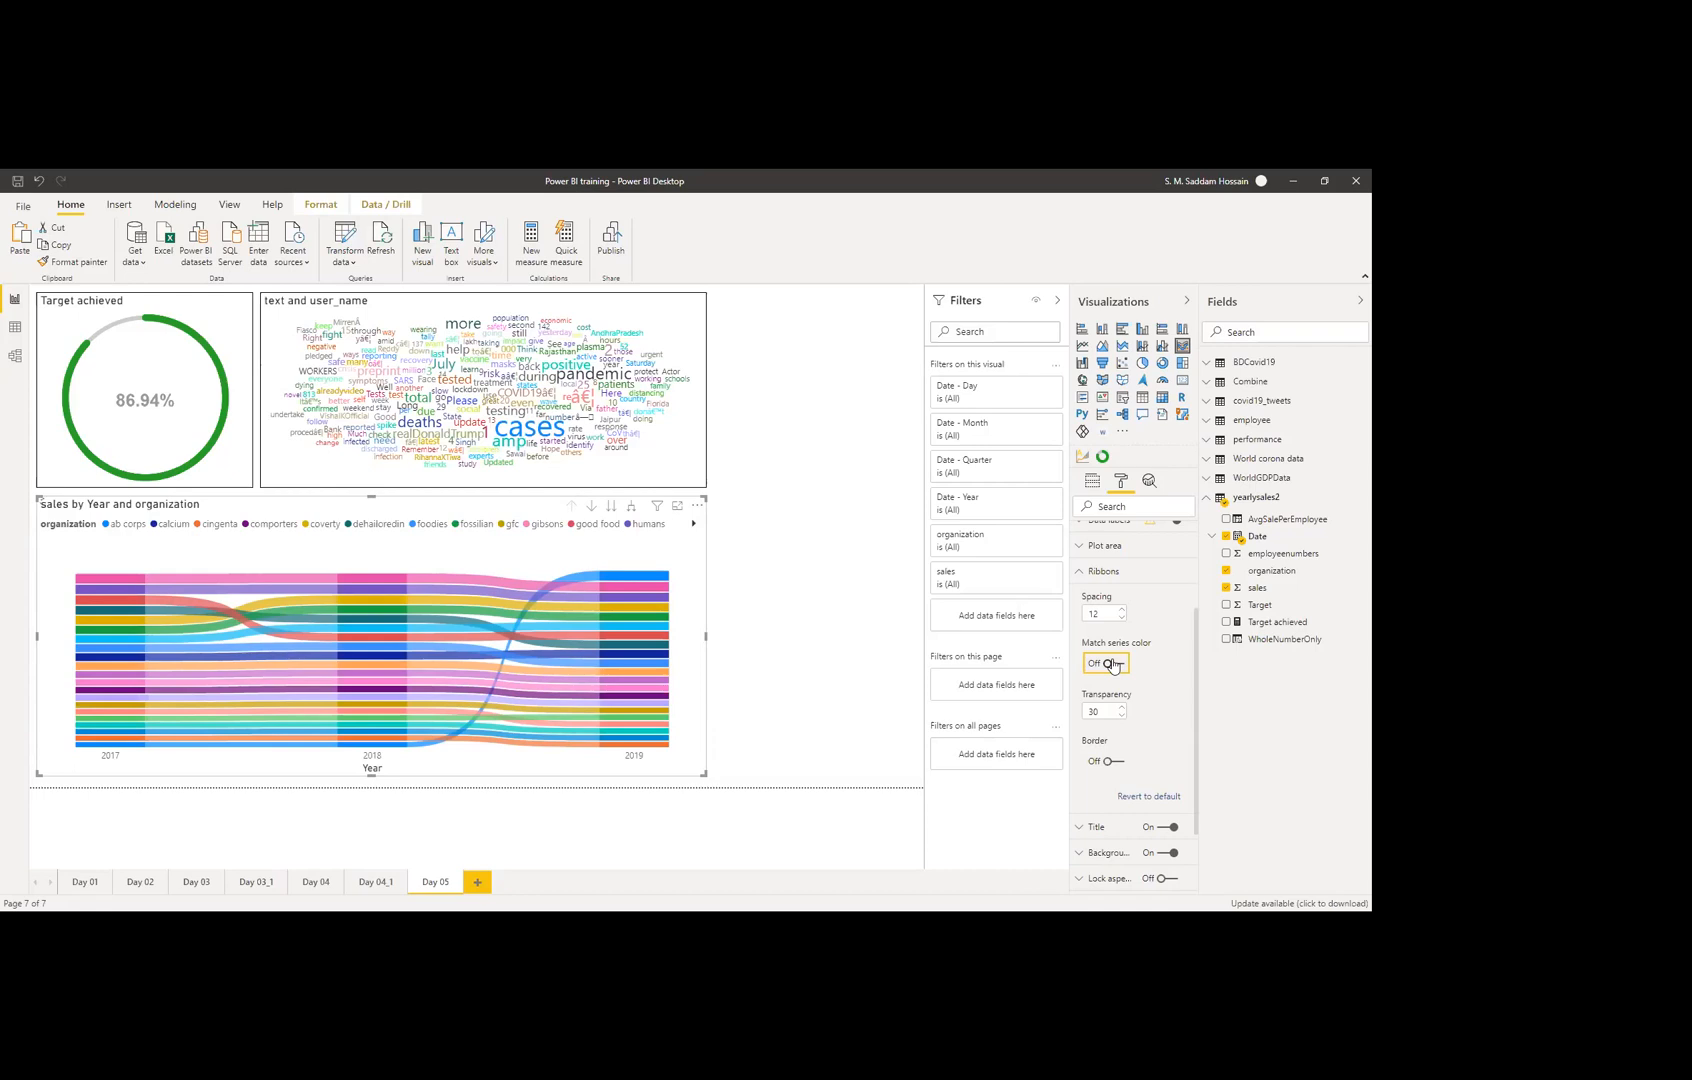
pyautogui.click(1113, 665)
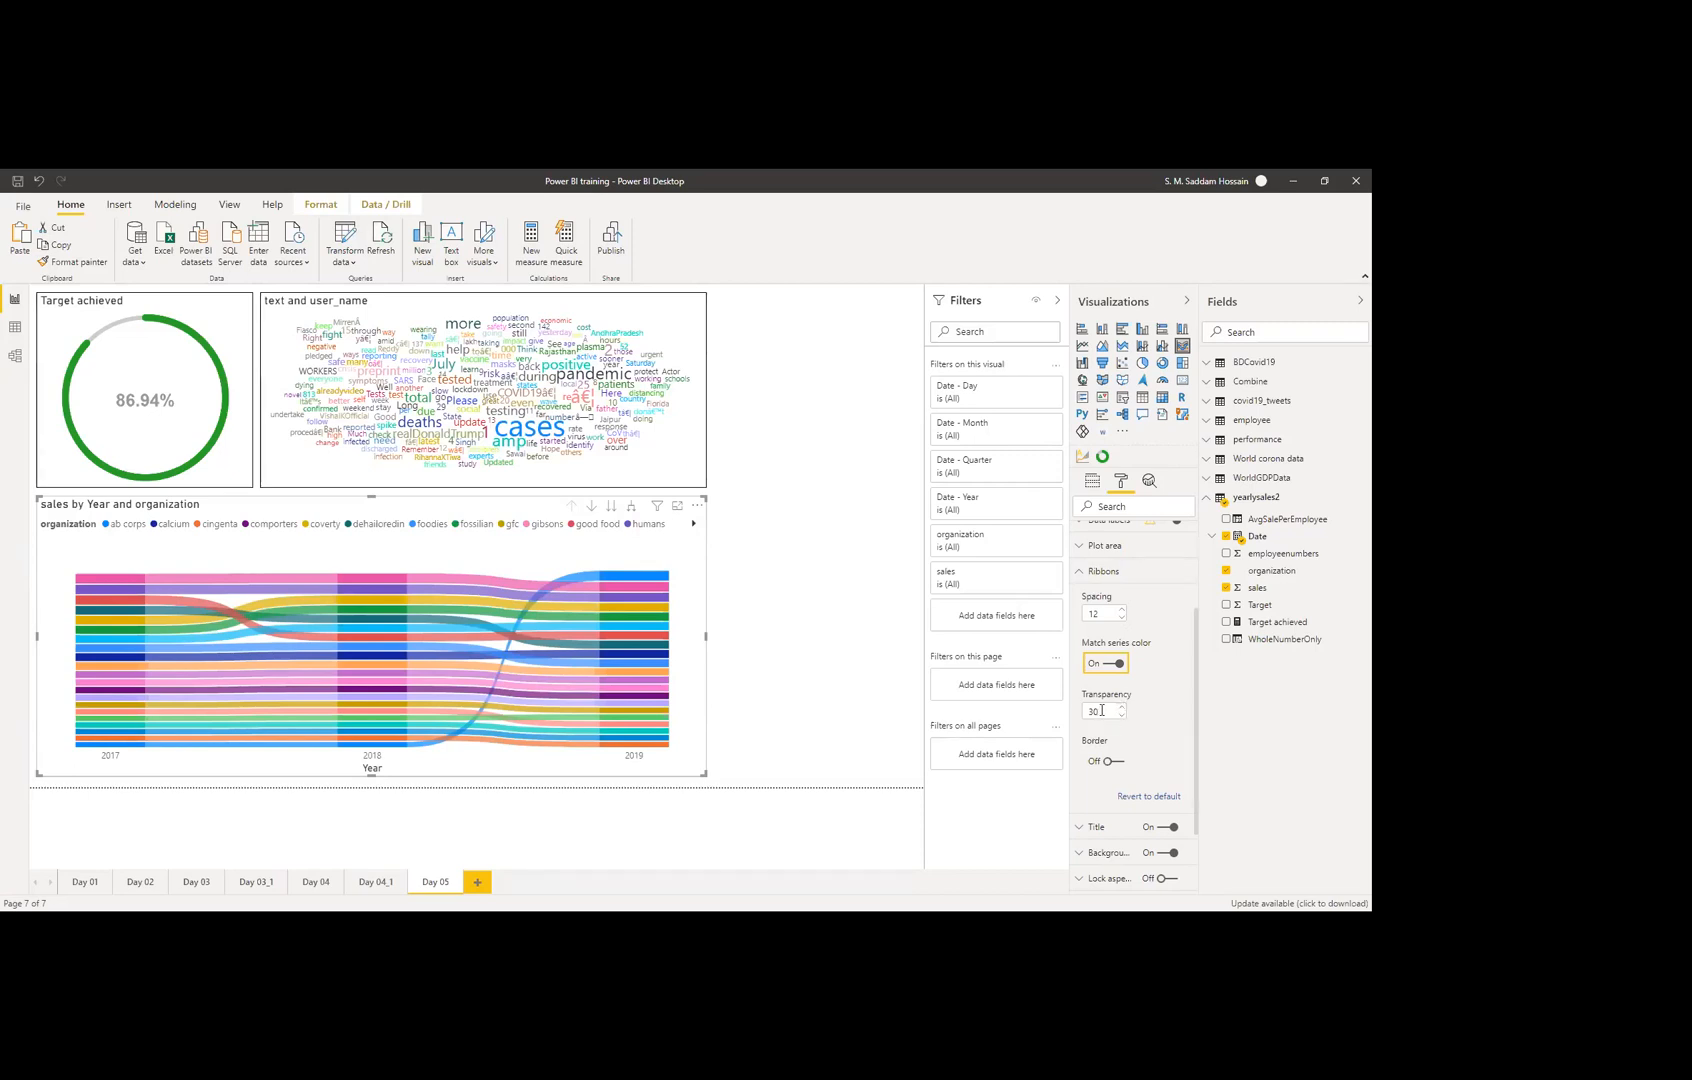
pyautogui.moveTo(1101, 711); pyautogui.dragTo(1078, 714)
pyautogui.write('50')
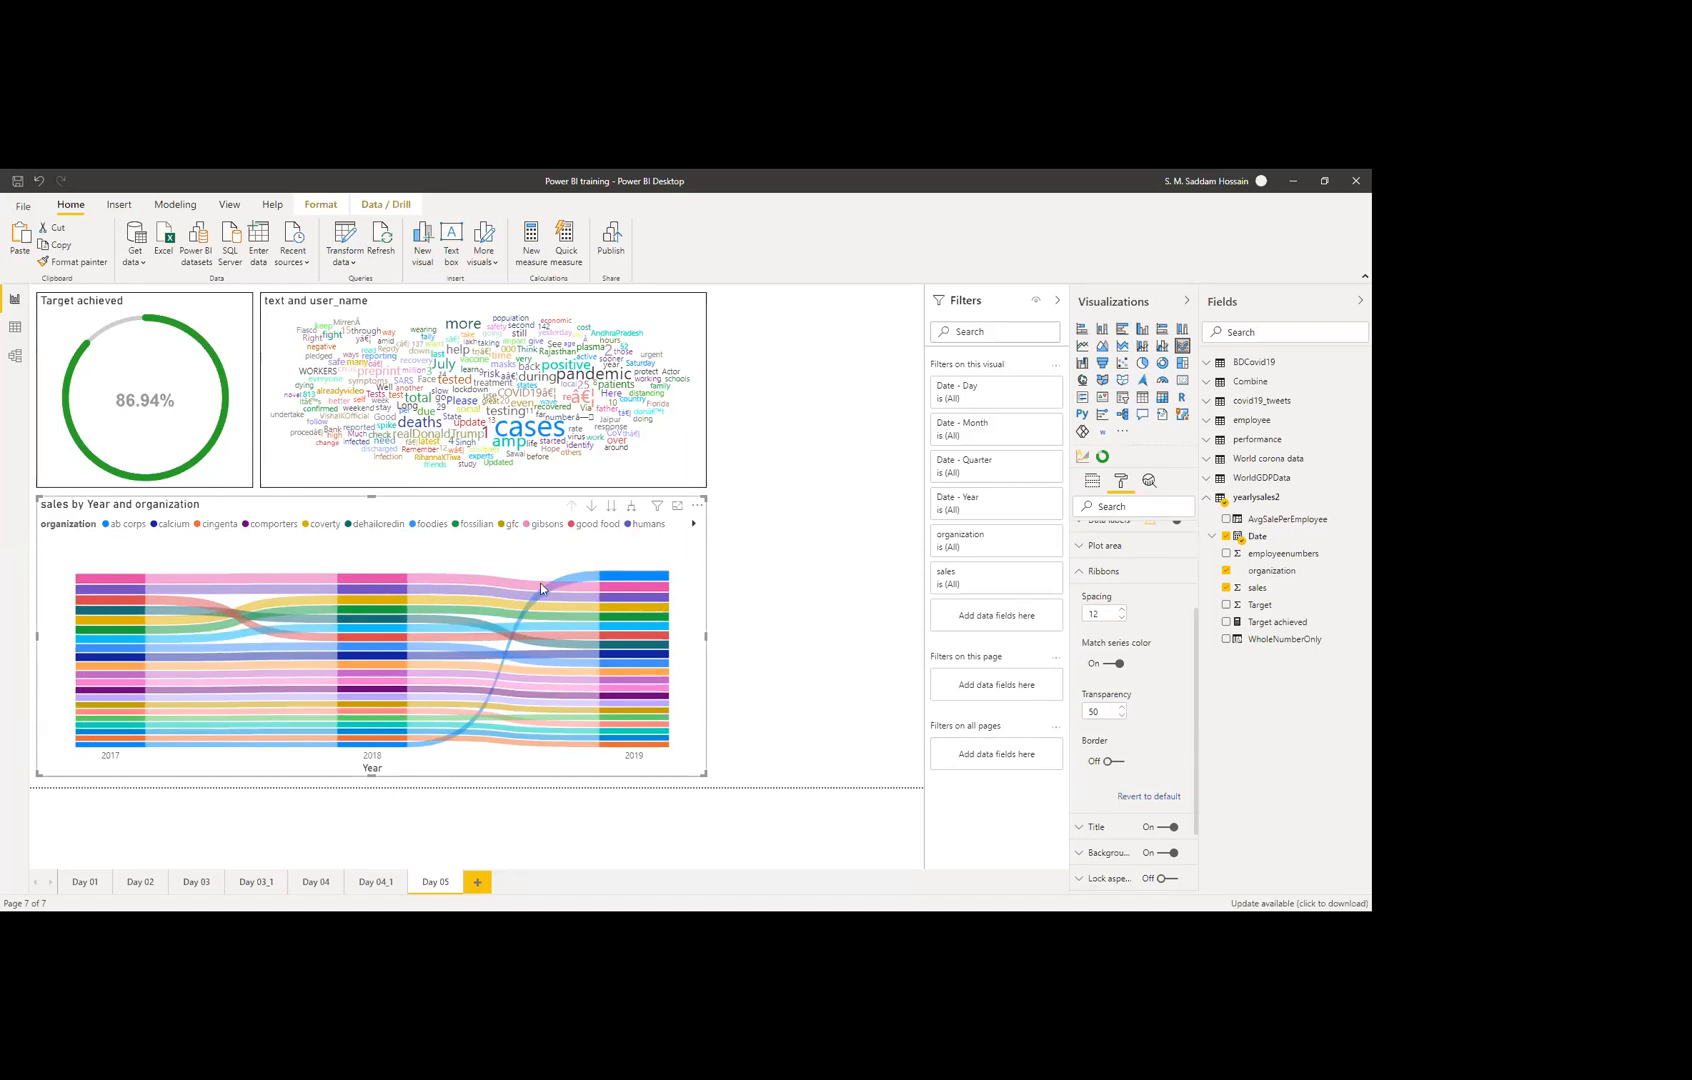
# Step: Turn on ribbon borders and switch off data labels on the sales ribbon chart
pyautogui.click(1109, 762)
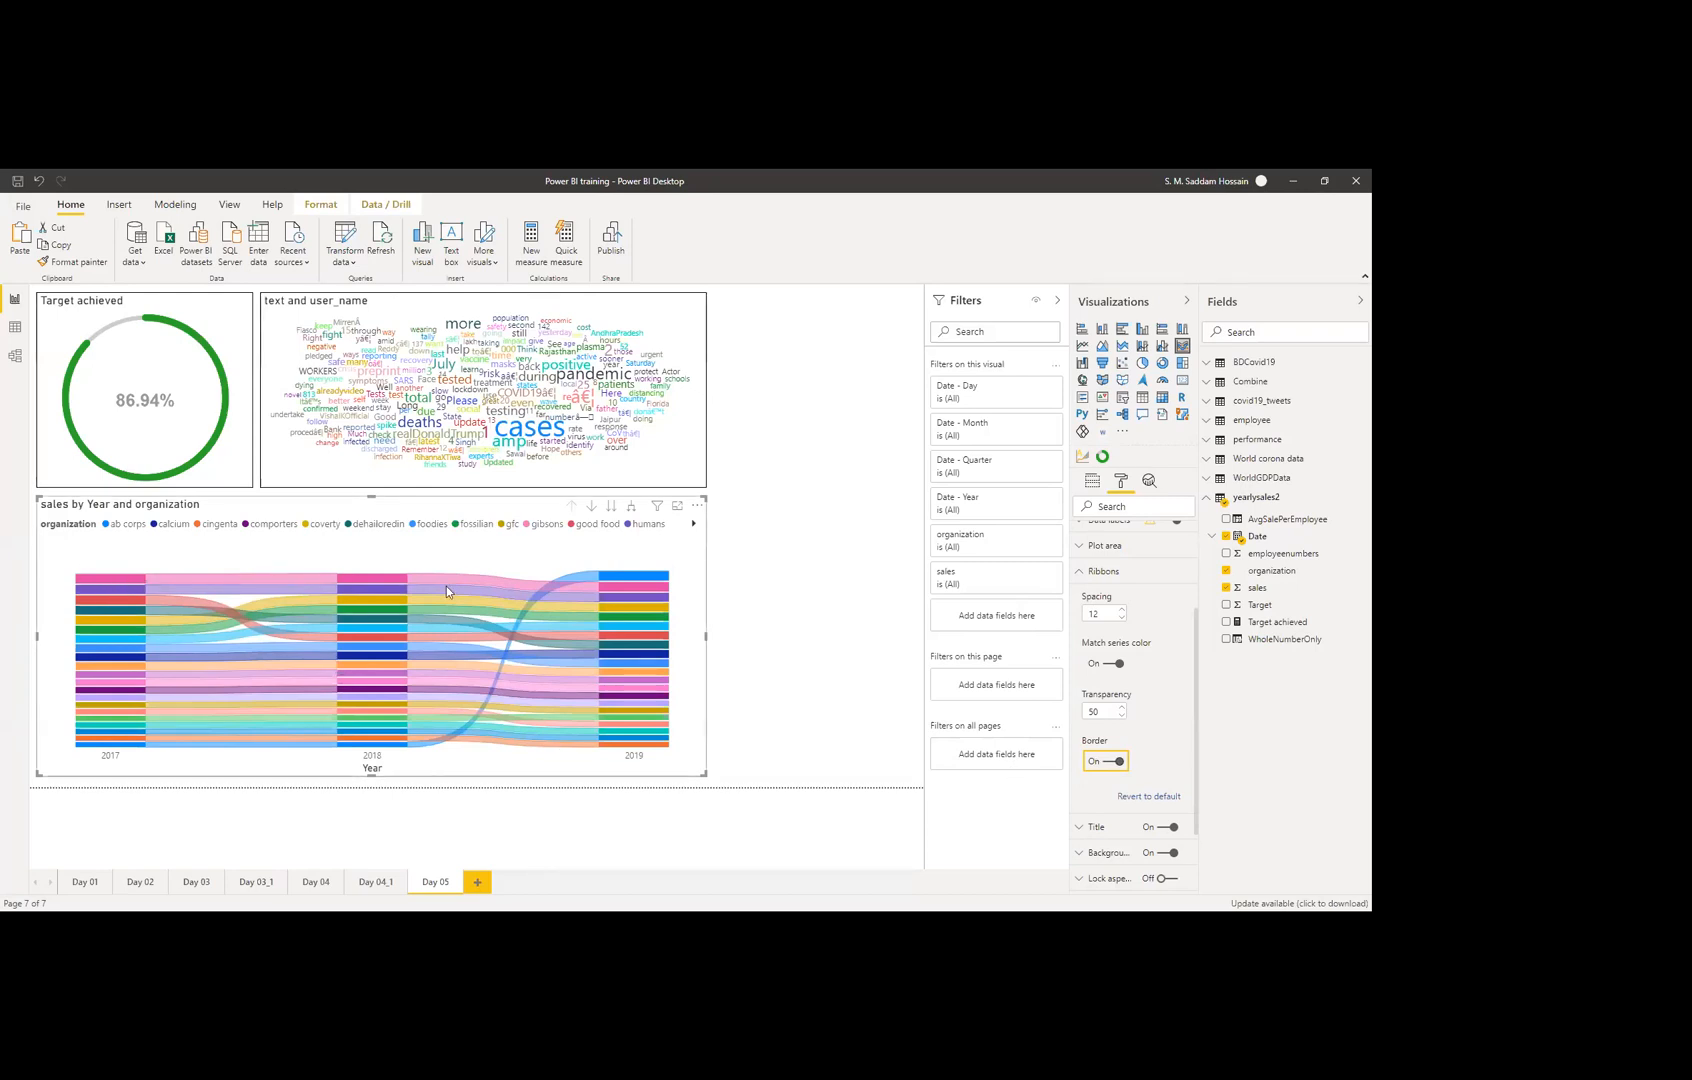
pyautogui.click(1097, 573)
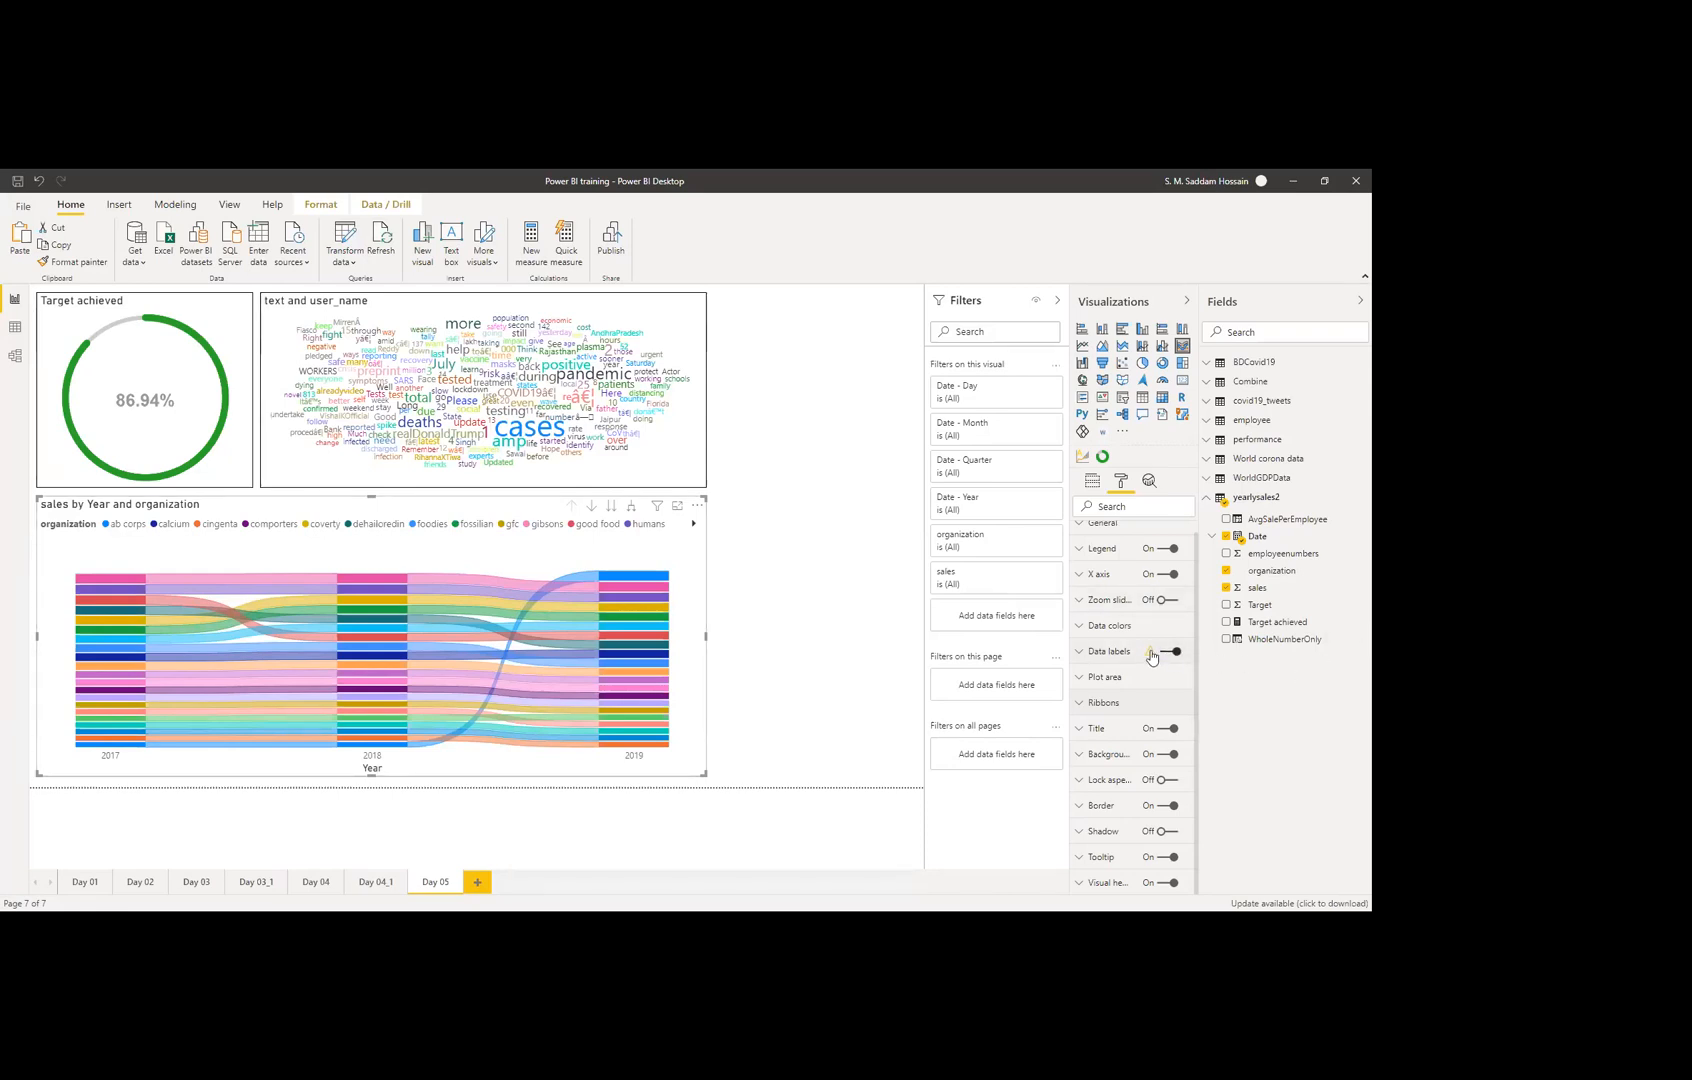
pyautogui.moveTo(1151, 656)
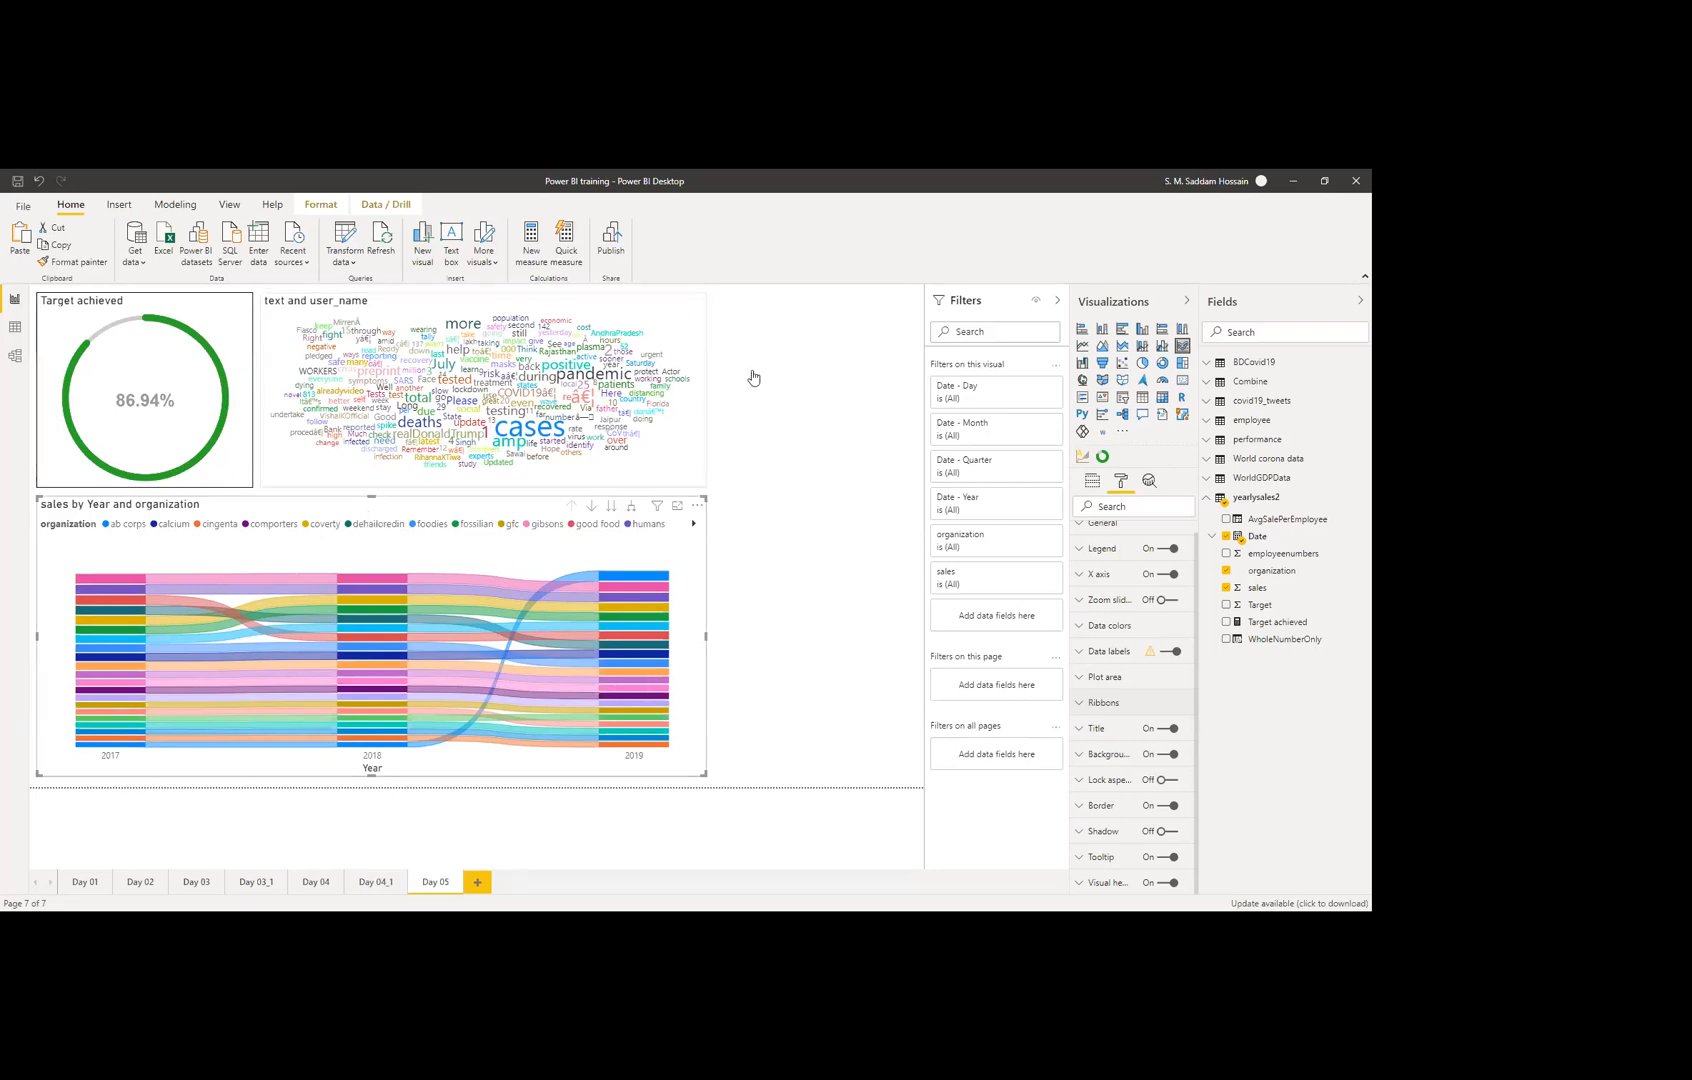
pyautogui.click(1174, 653)
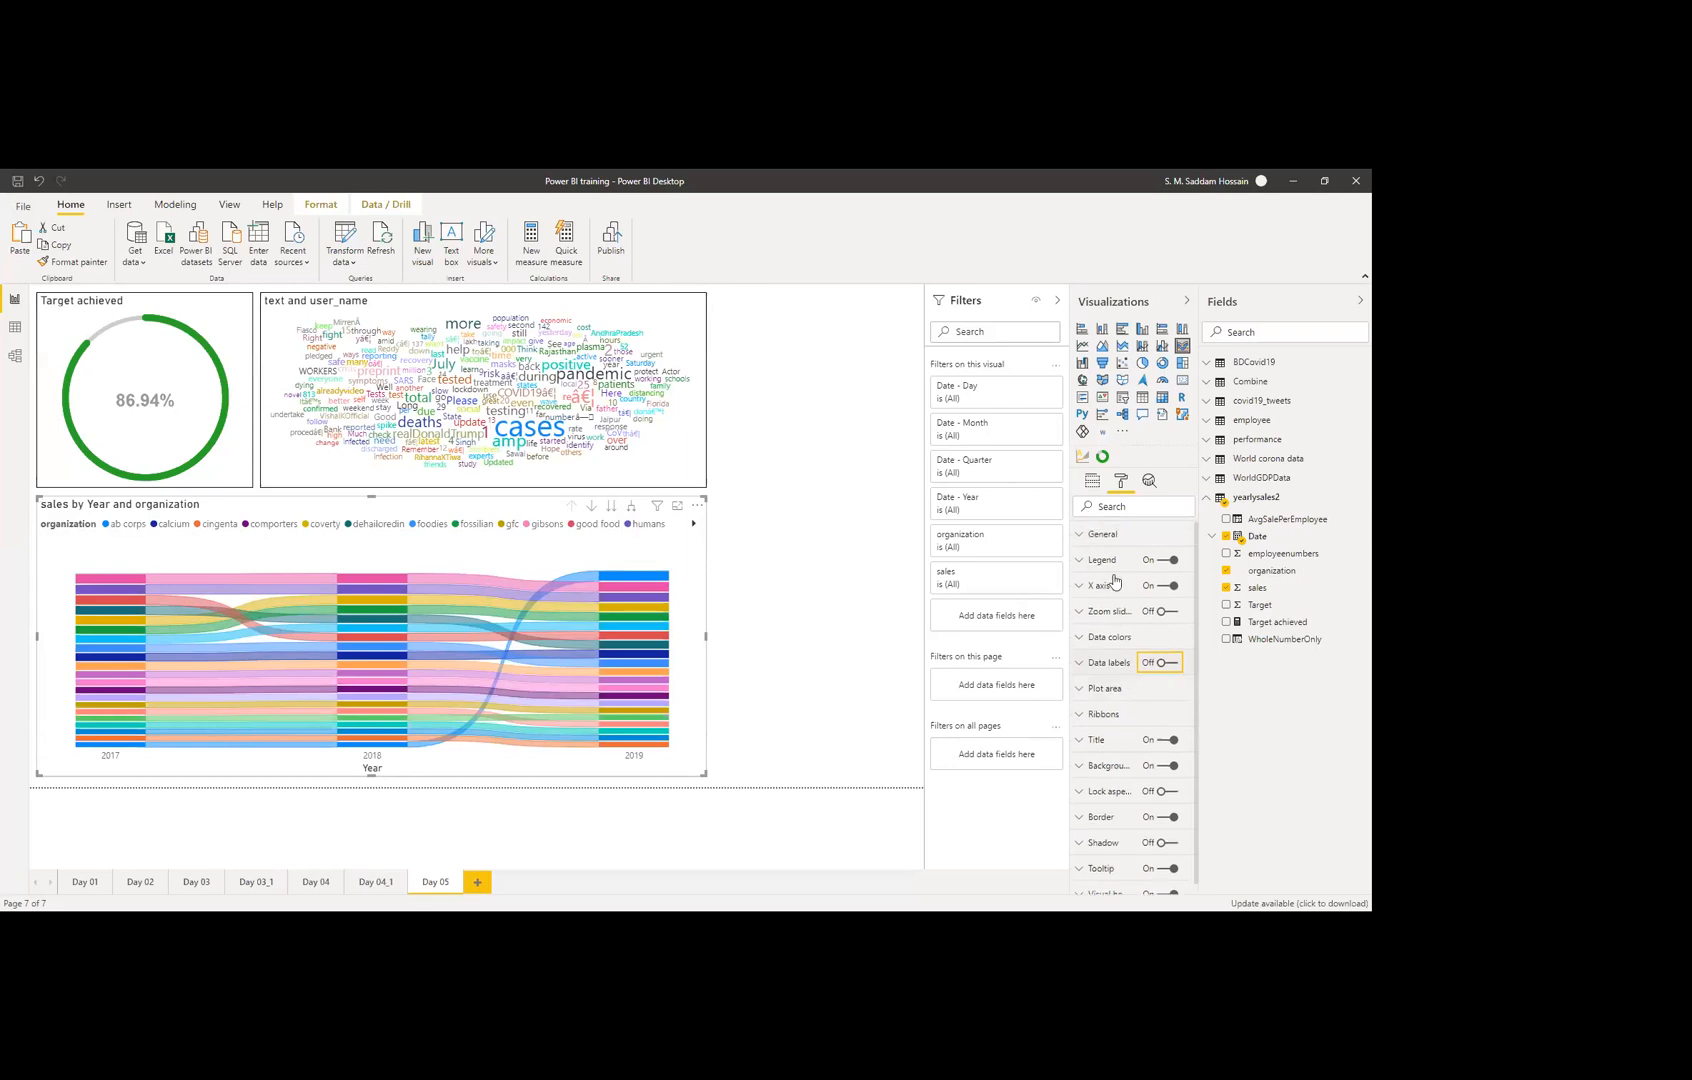
pyautogui.click(790, 606)
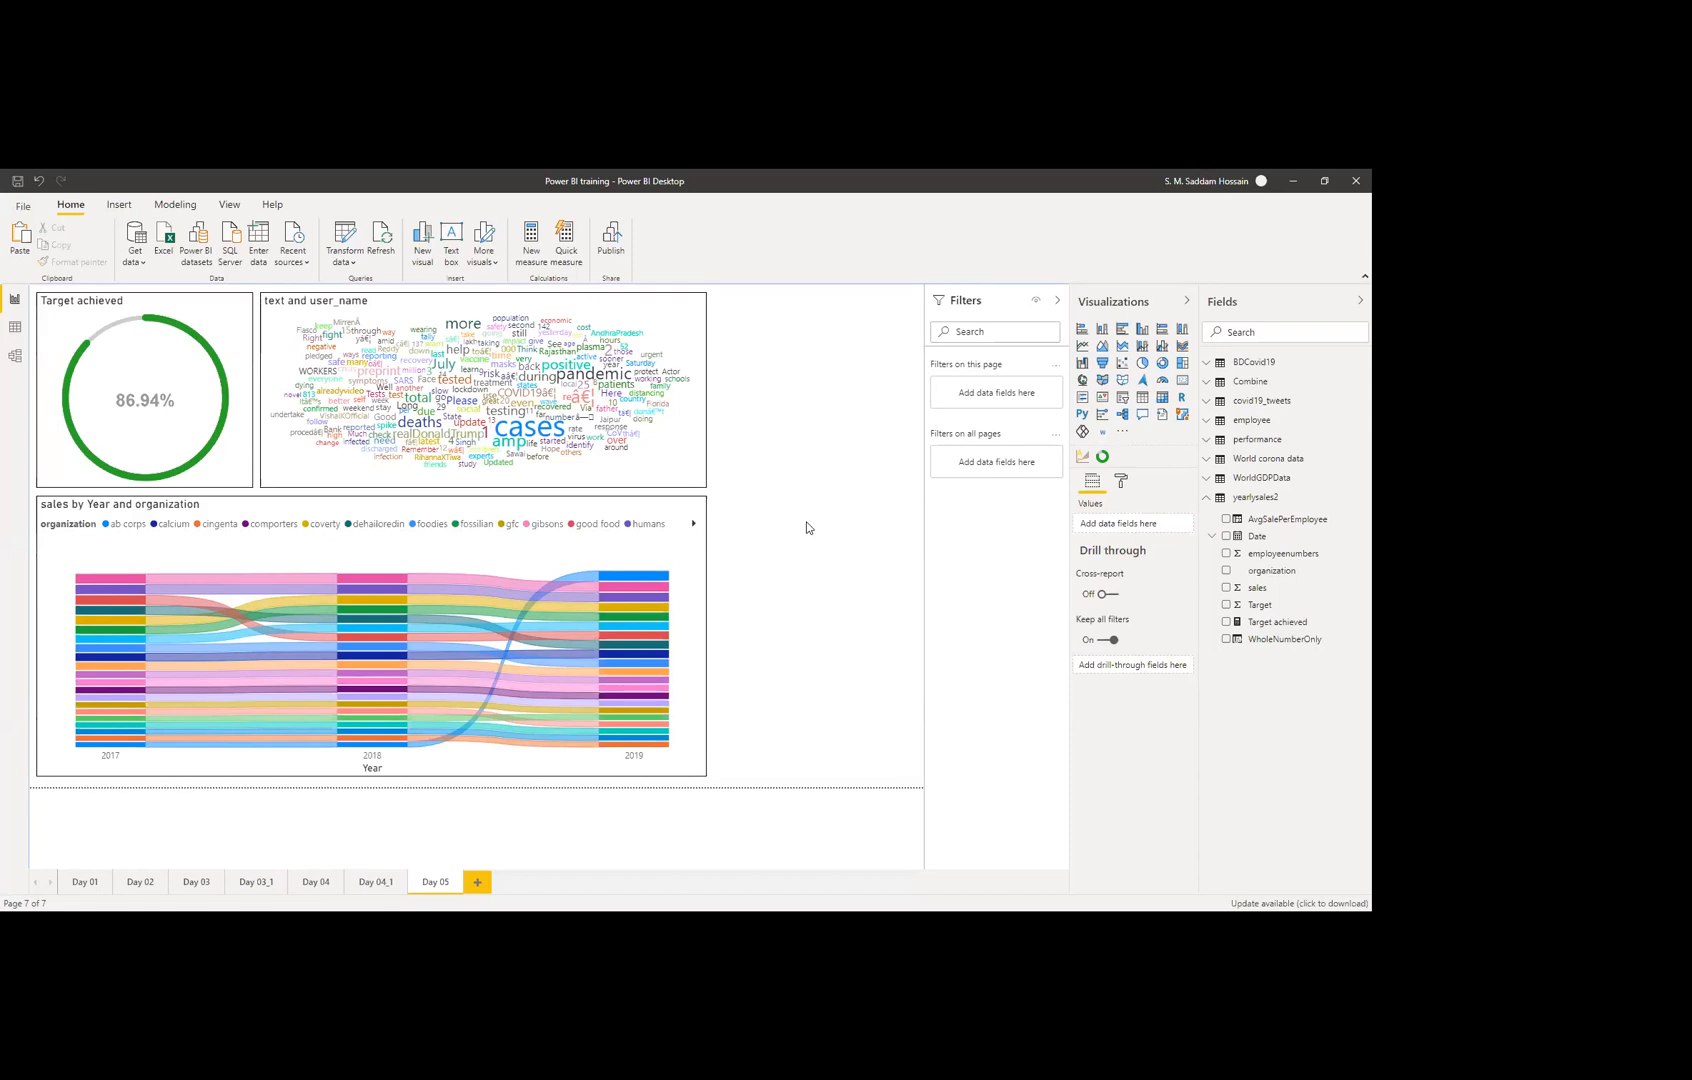
# Step: Insert a funnel chart of sales grouped by organization
pyautogui.click(1103, 364)
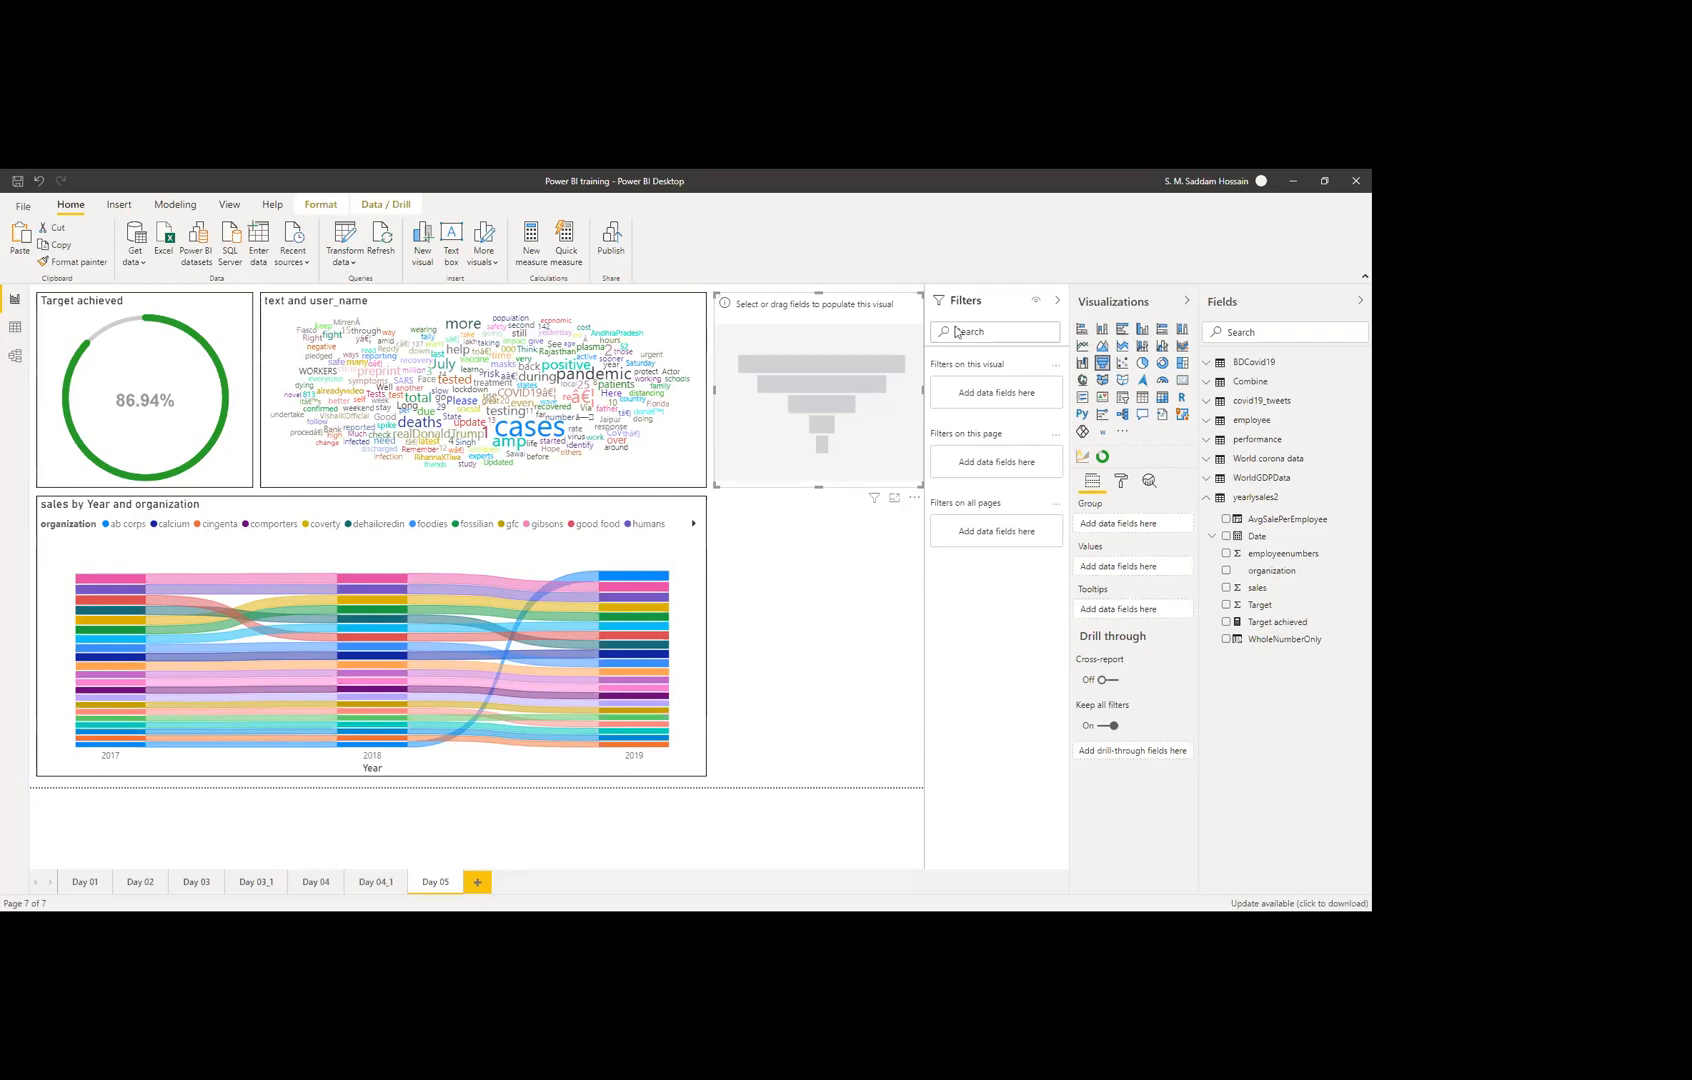
pyautogui.moveTo(921, 389); pyautogui.dragTo(932, 387)
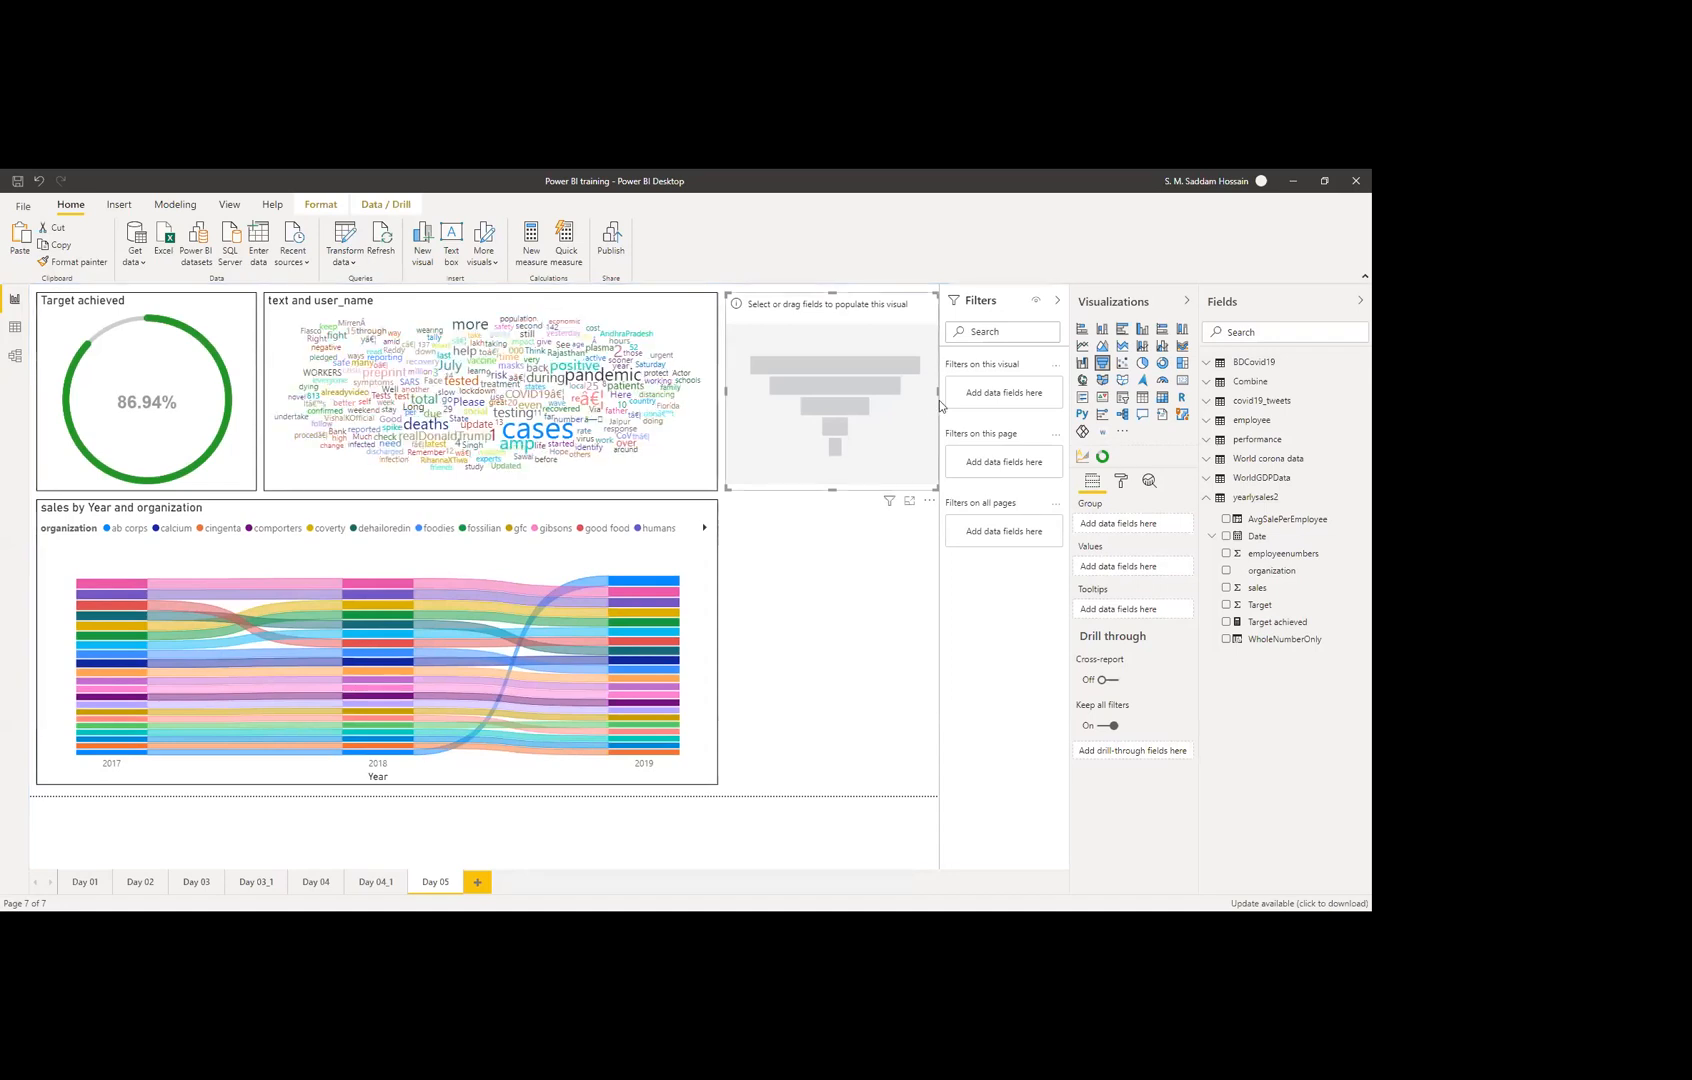
pyautogui.moveTo(938, 396); pyautogui.dragTo(933, 390)
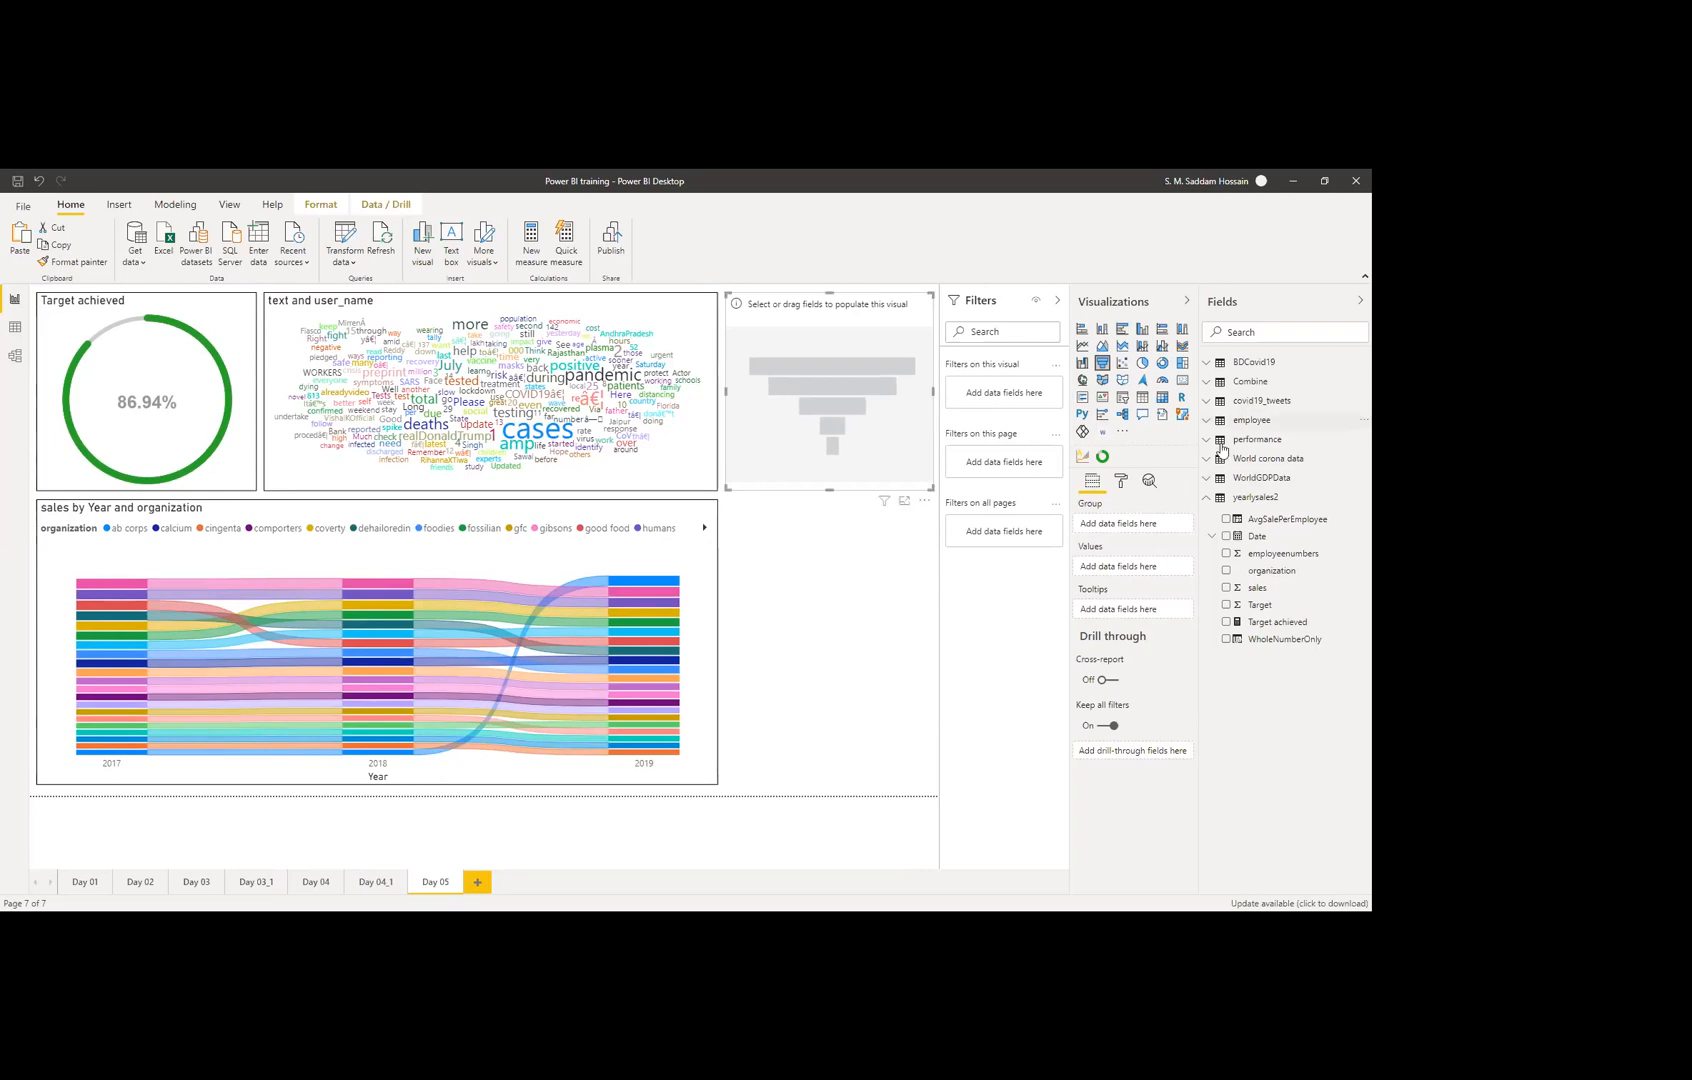
pyautogui.moveTo(1285, 578); pyautogui.dragTo(1119, 528)
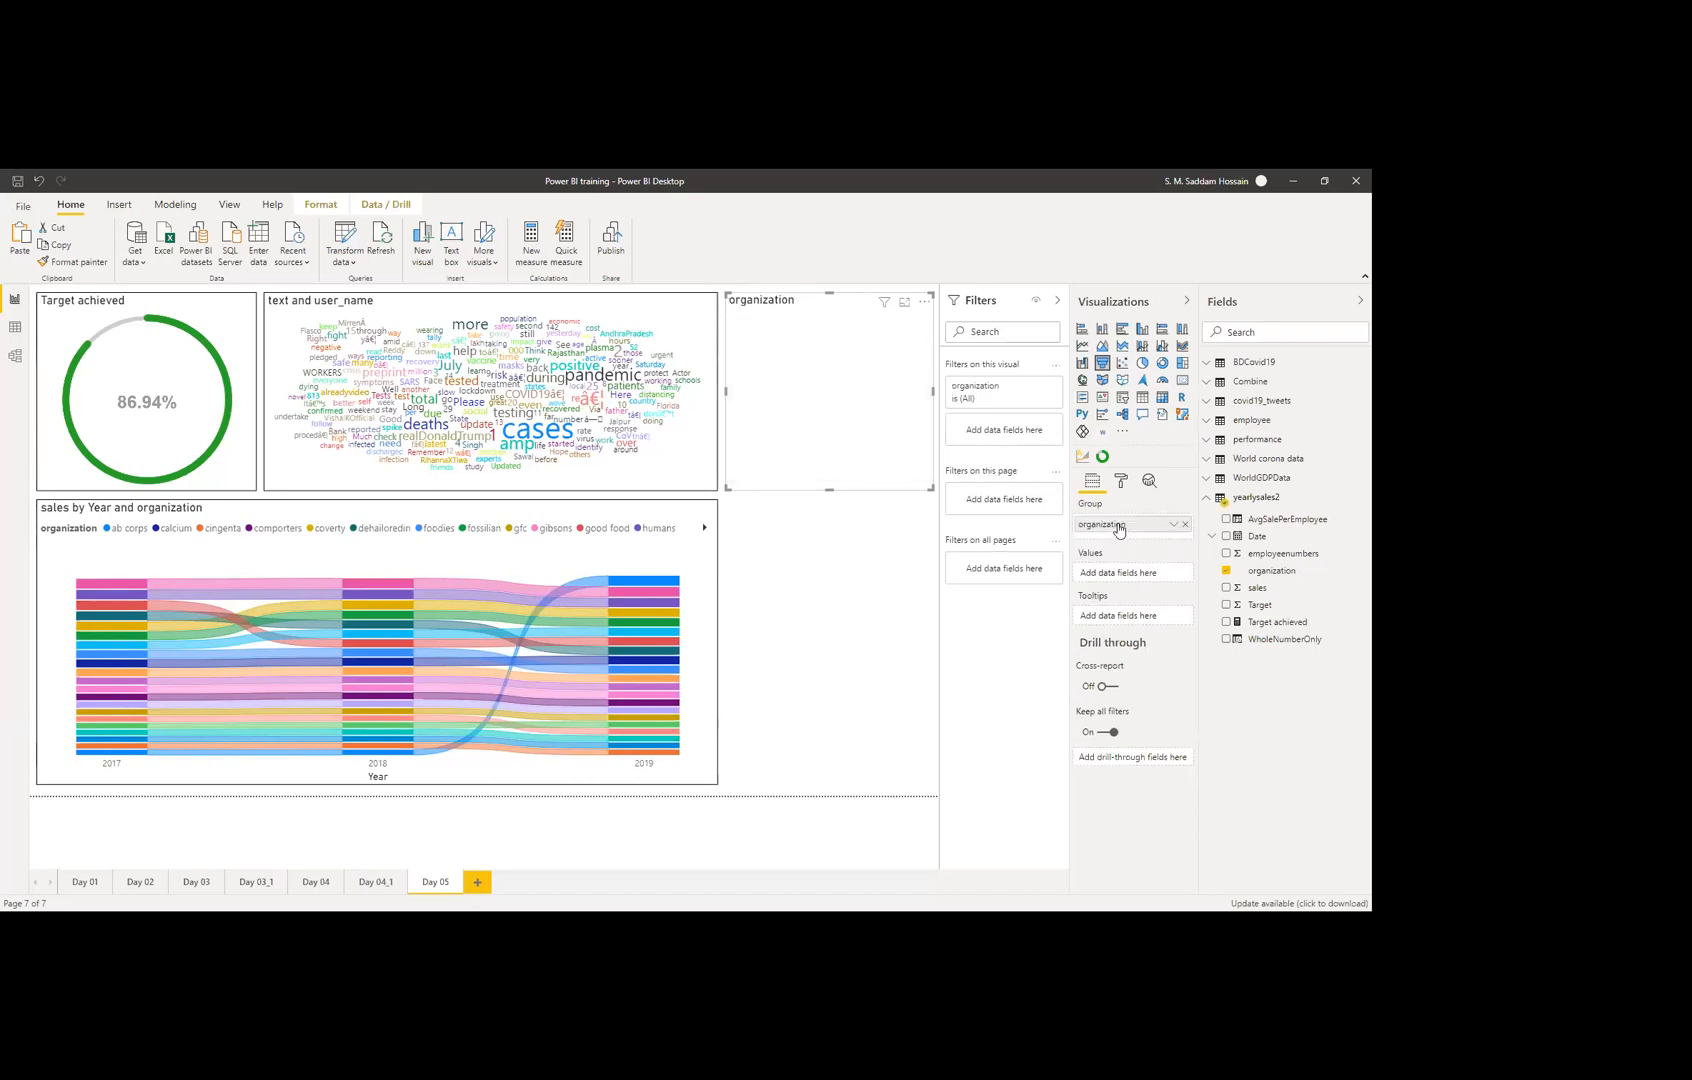
pyautogui.moveTo(1265, 595); pyautogui.dragTo(1122, 573)
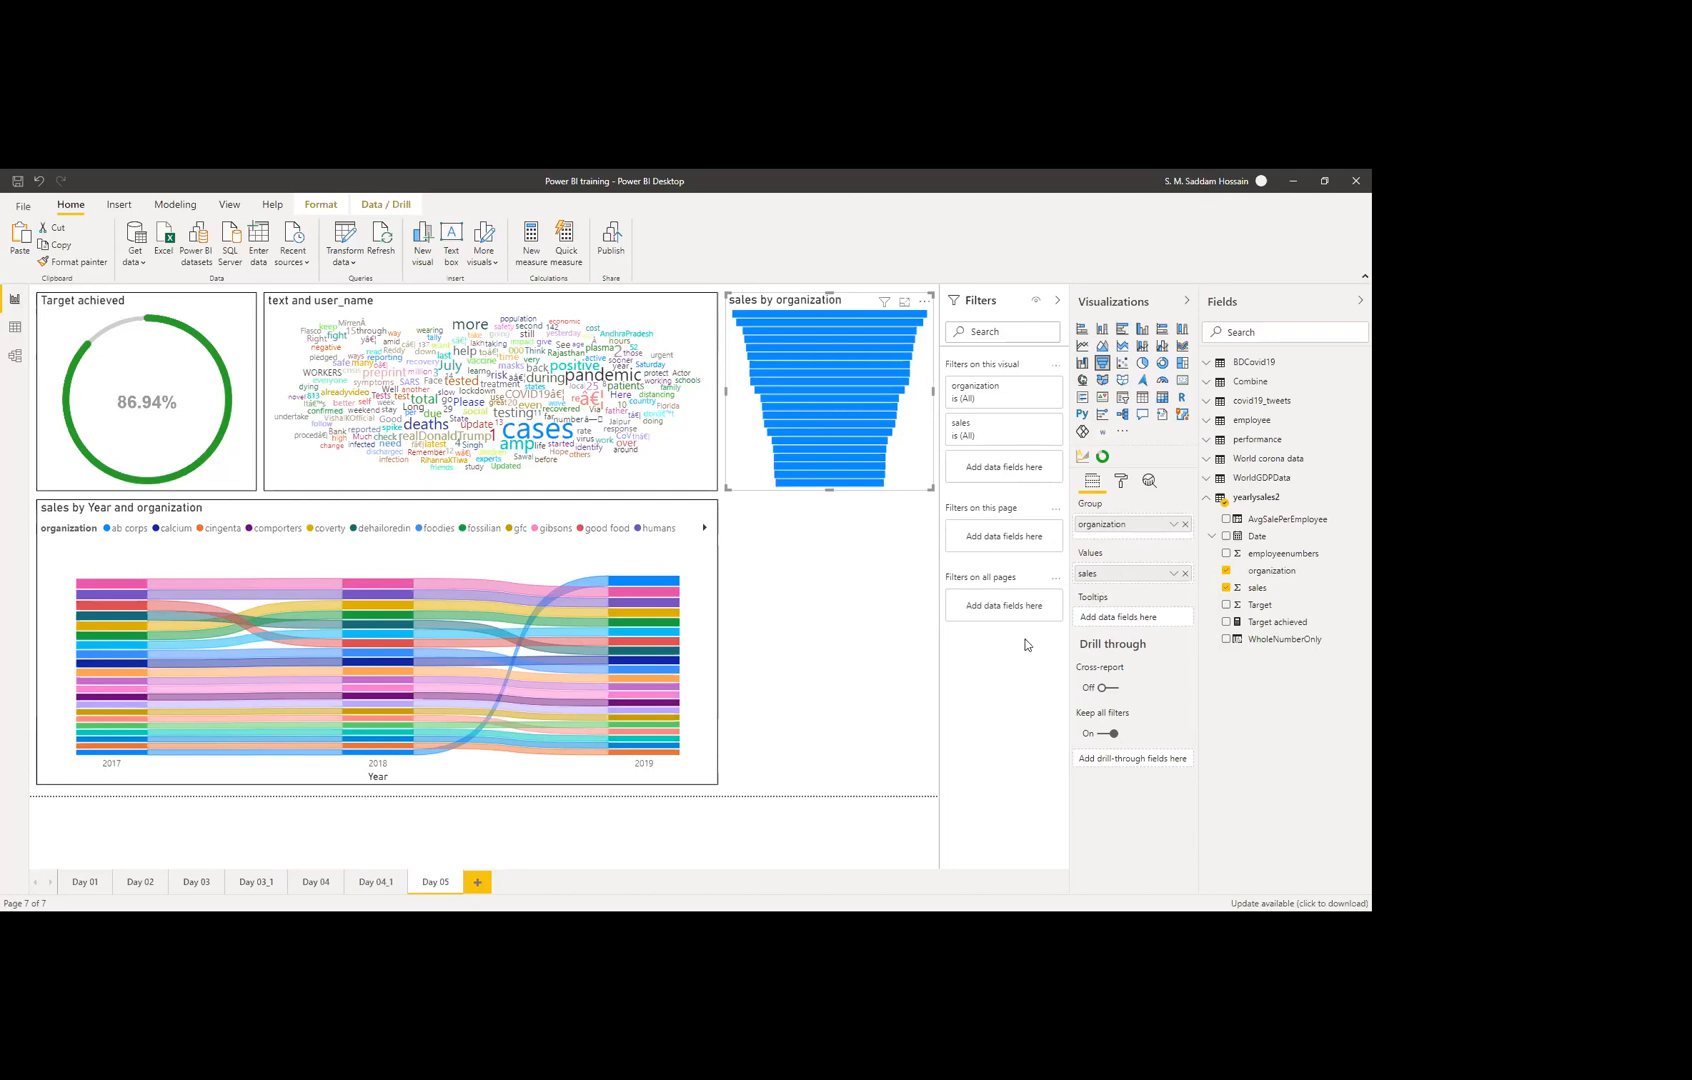
# Step: Shrink the ribbon chart to about half width and place the widened funnel beside it
pyautogui.click(629, 557)
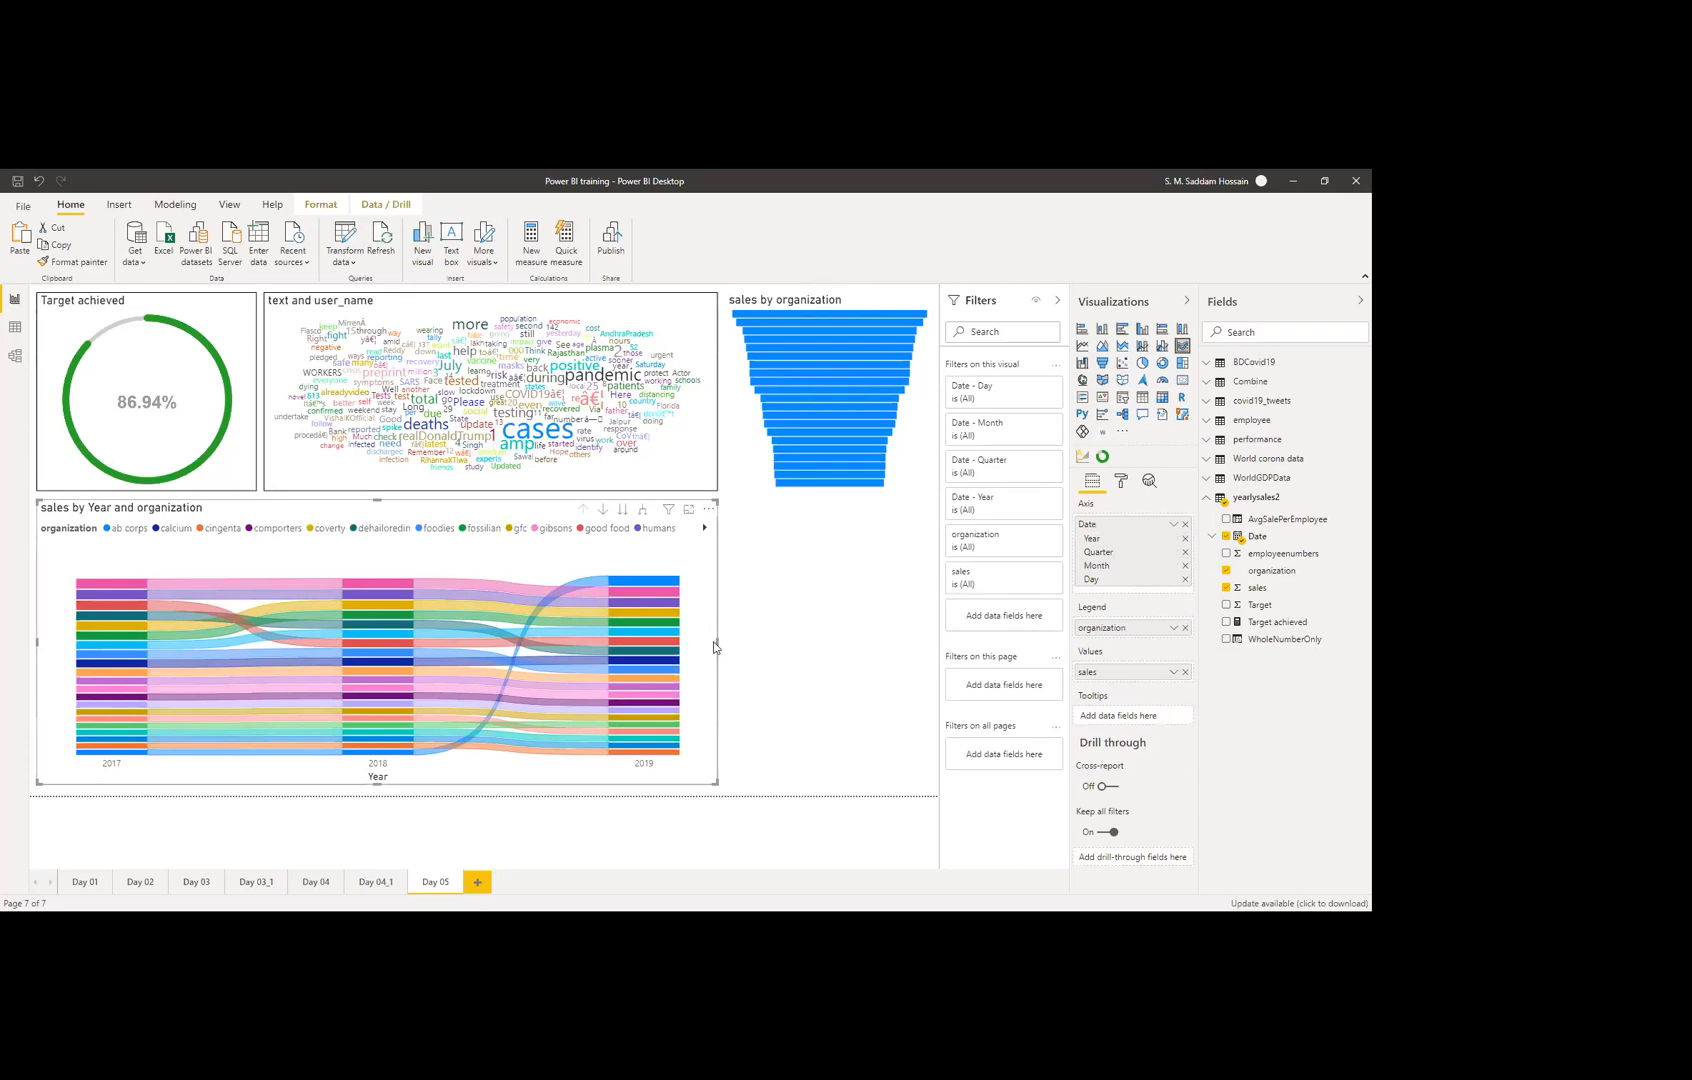
pyautogui.moveTo(717, 642); pyautogui.dragTo(406, 588)
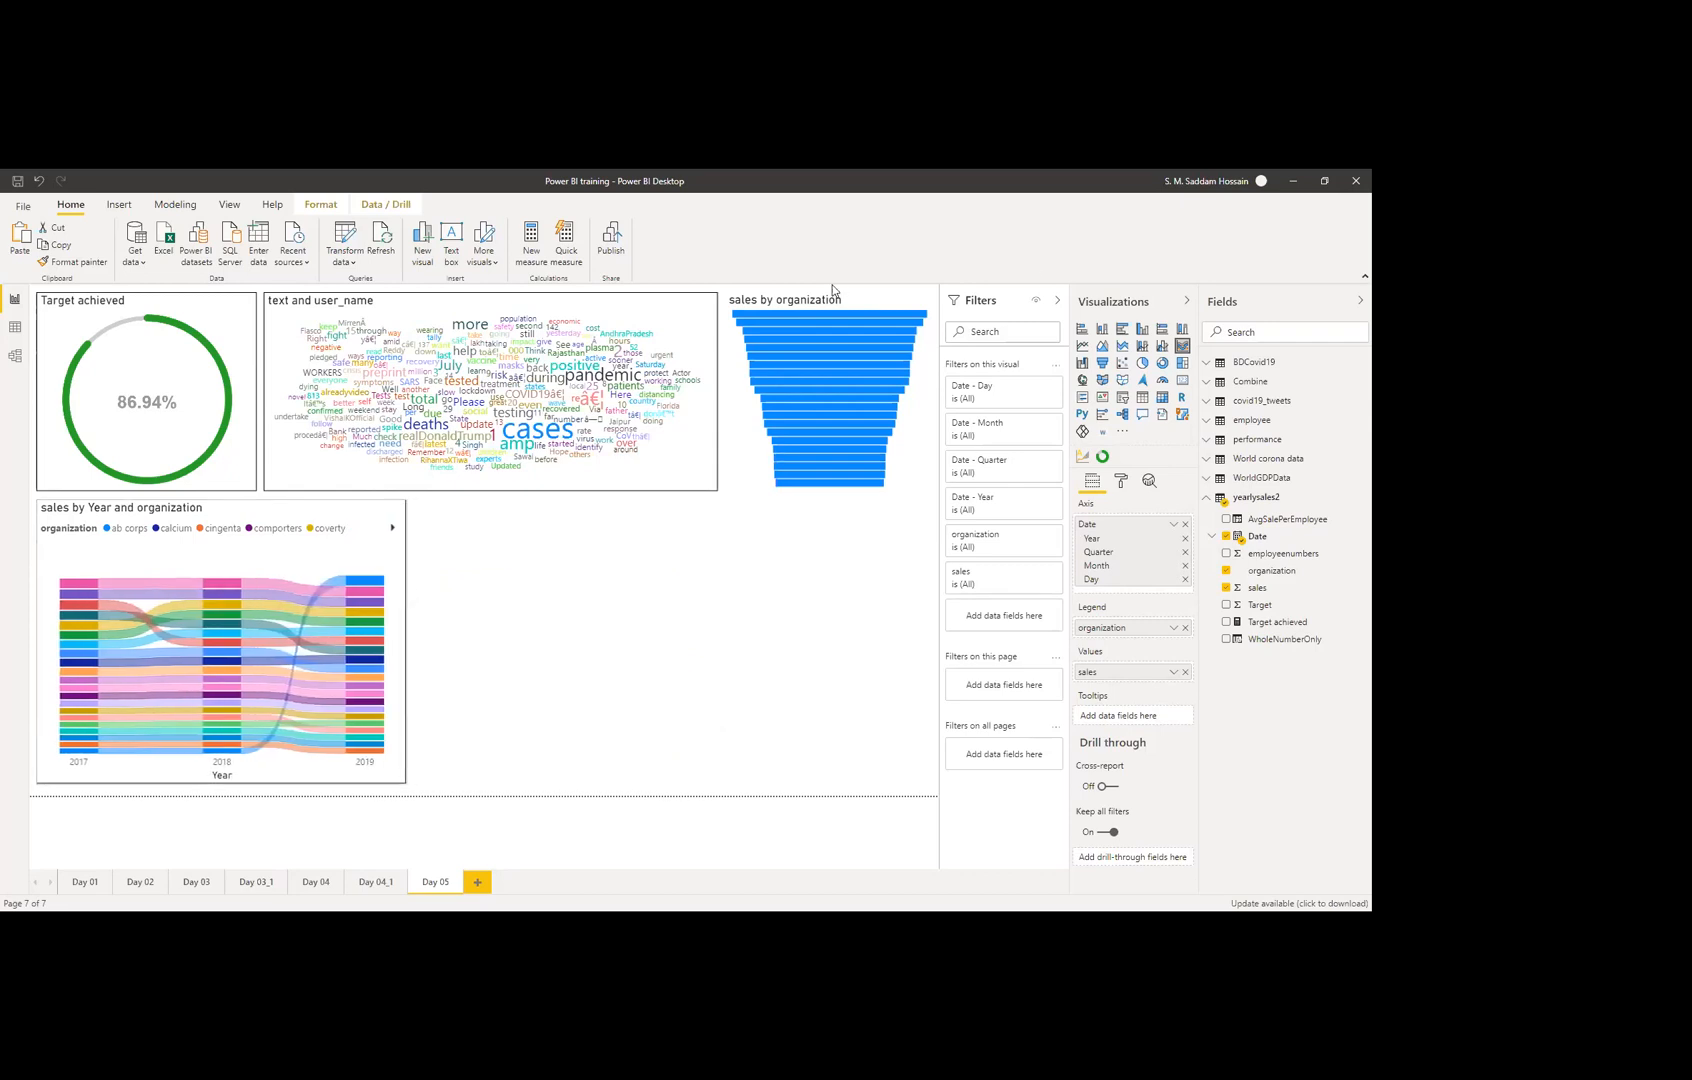
pyautogui.click(876, 291)
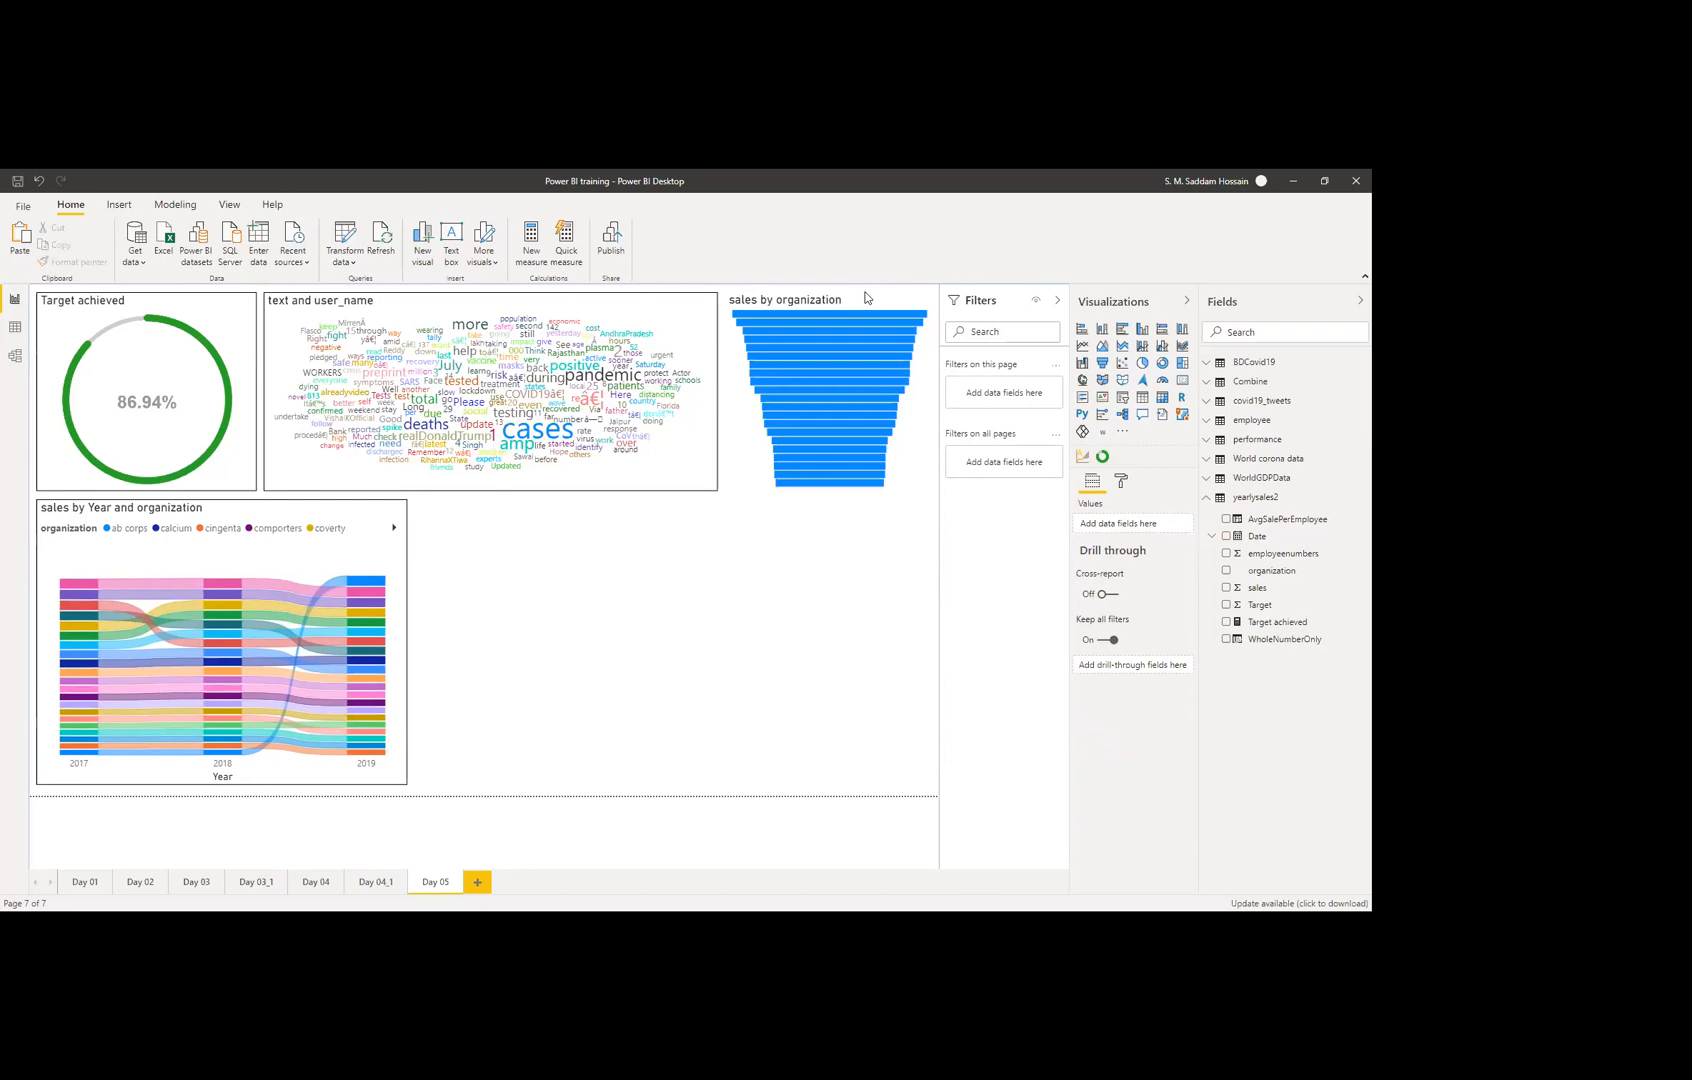
pyautogui.moveTo(848, 304); pyautogui.dragTo(530, 510)
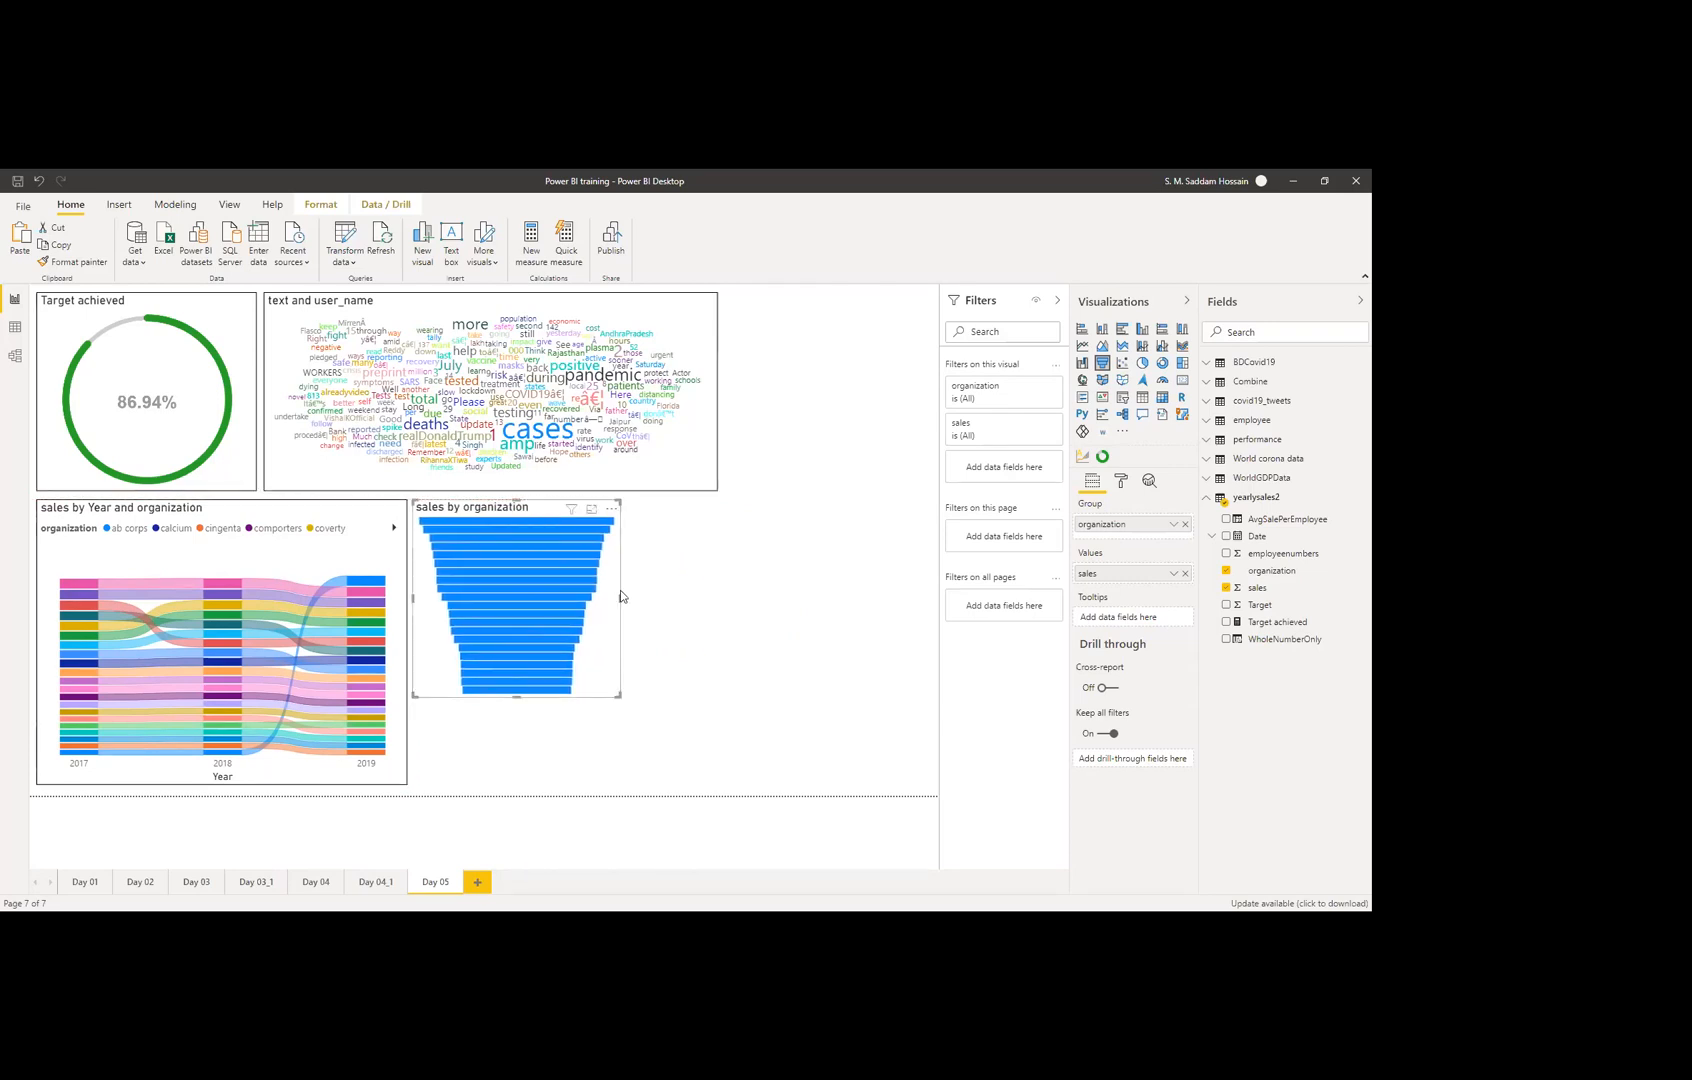
pyautogui.moveTo(618, 597); pyautogui.dragTo(920, 610)
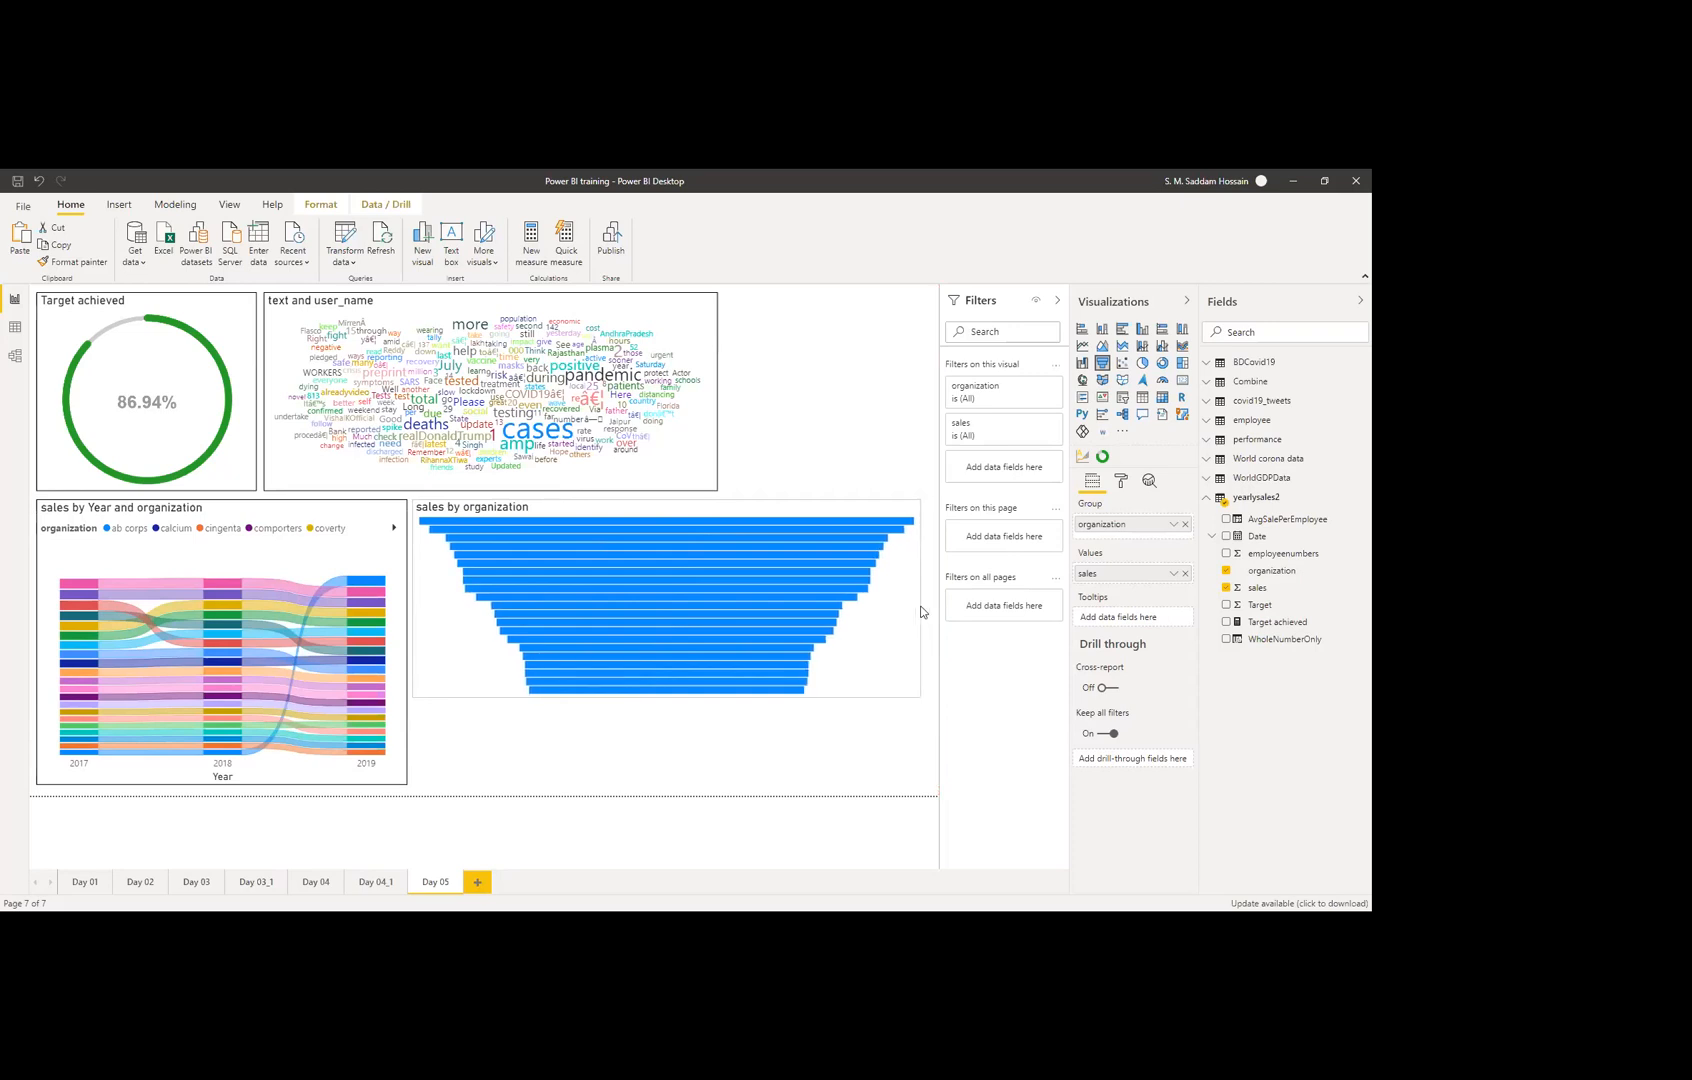
# Step: Resize the funnel taller and wider to the canvas's right edge so its labels show, then turn Border on
pyautogui.click(1121, 480)
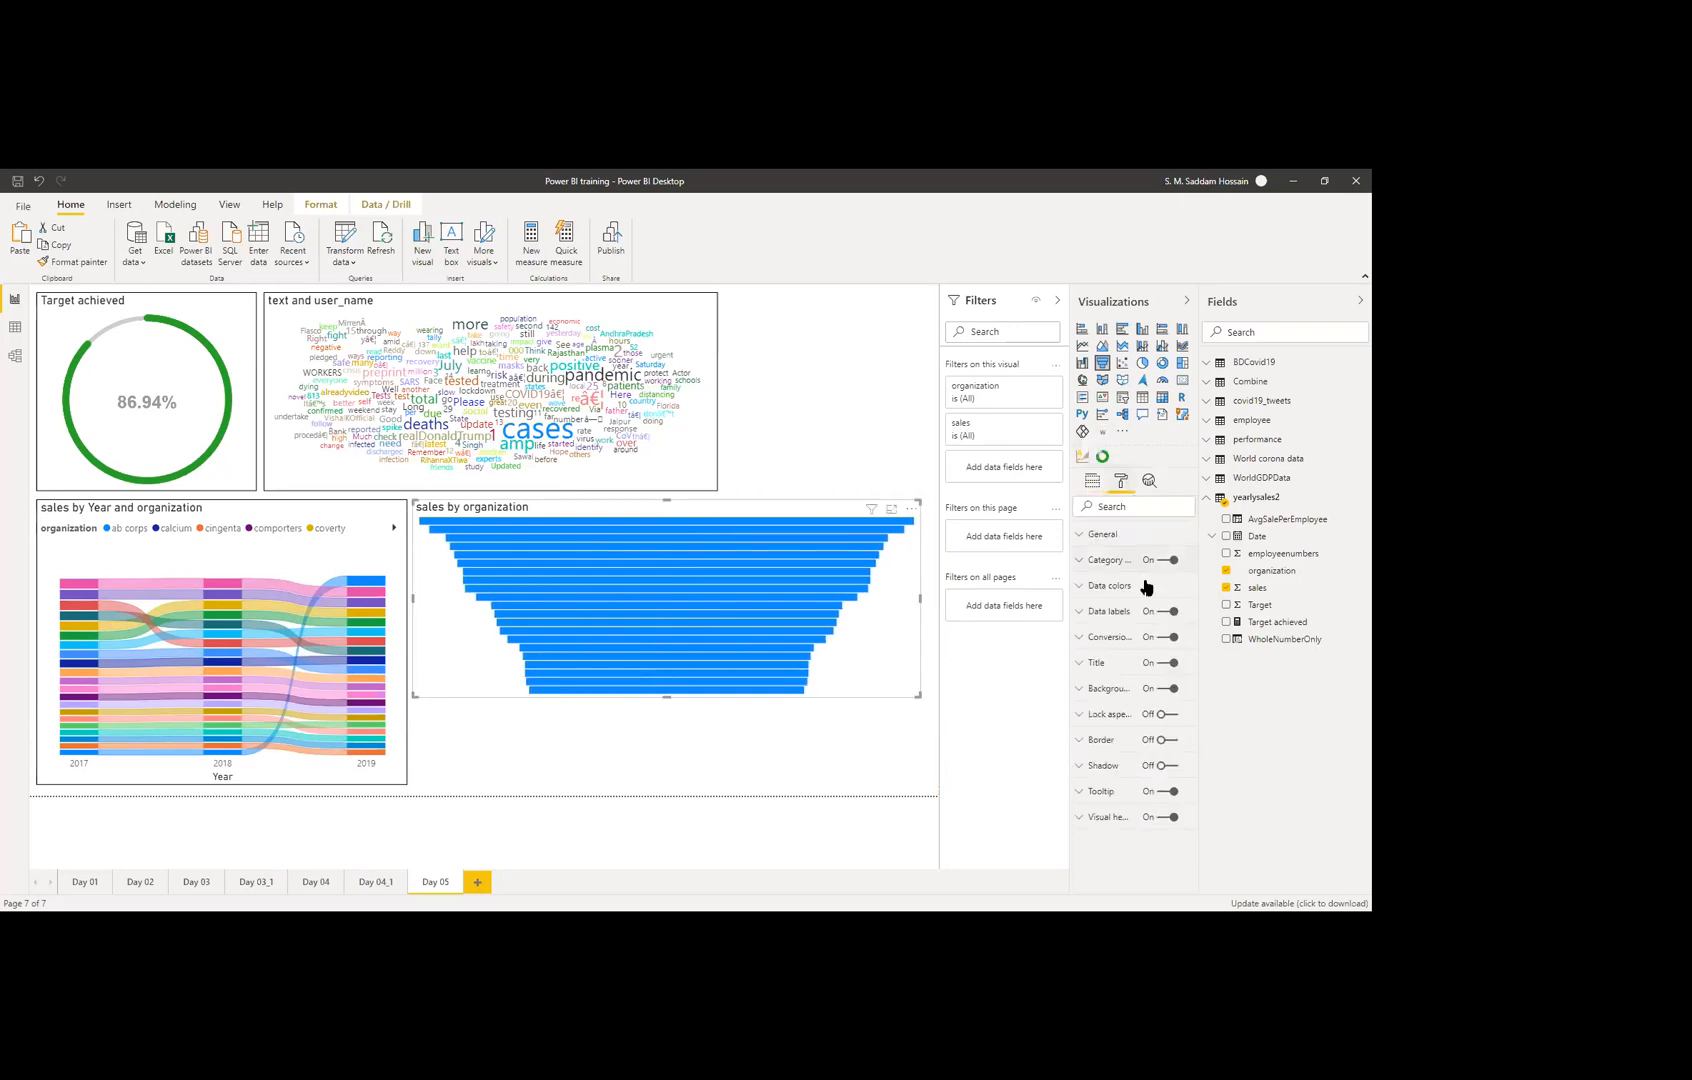
pyautogui.click(1102, 561)
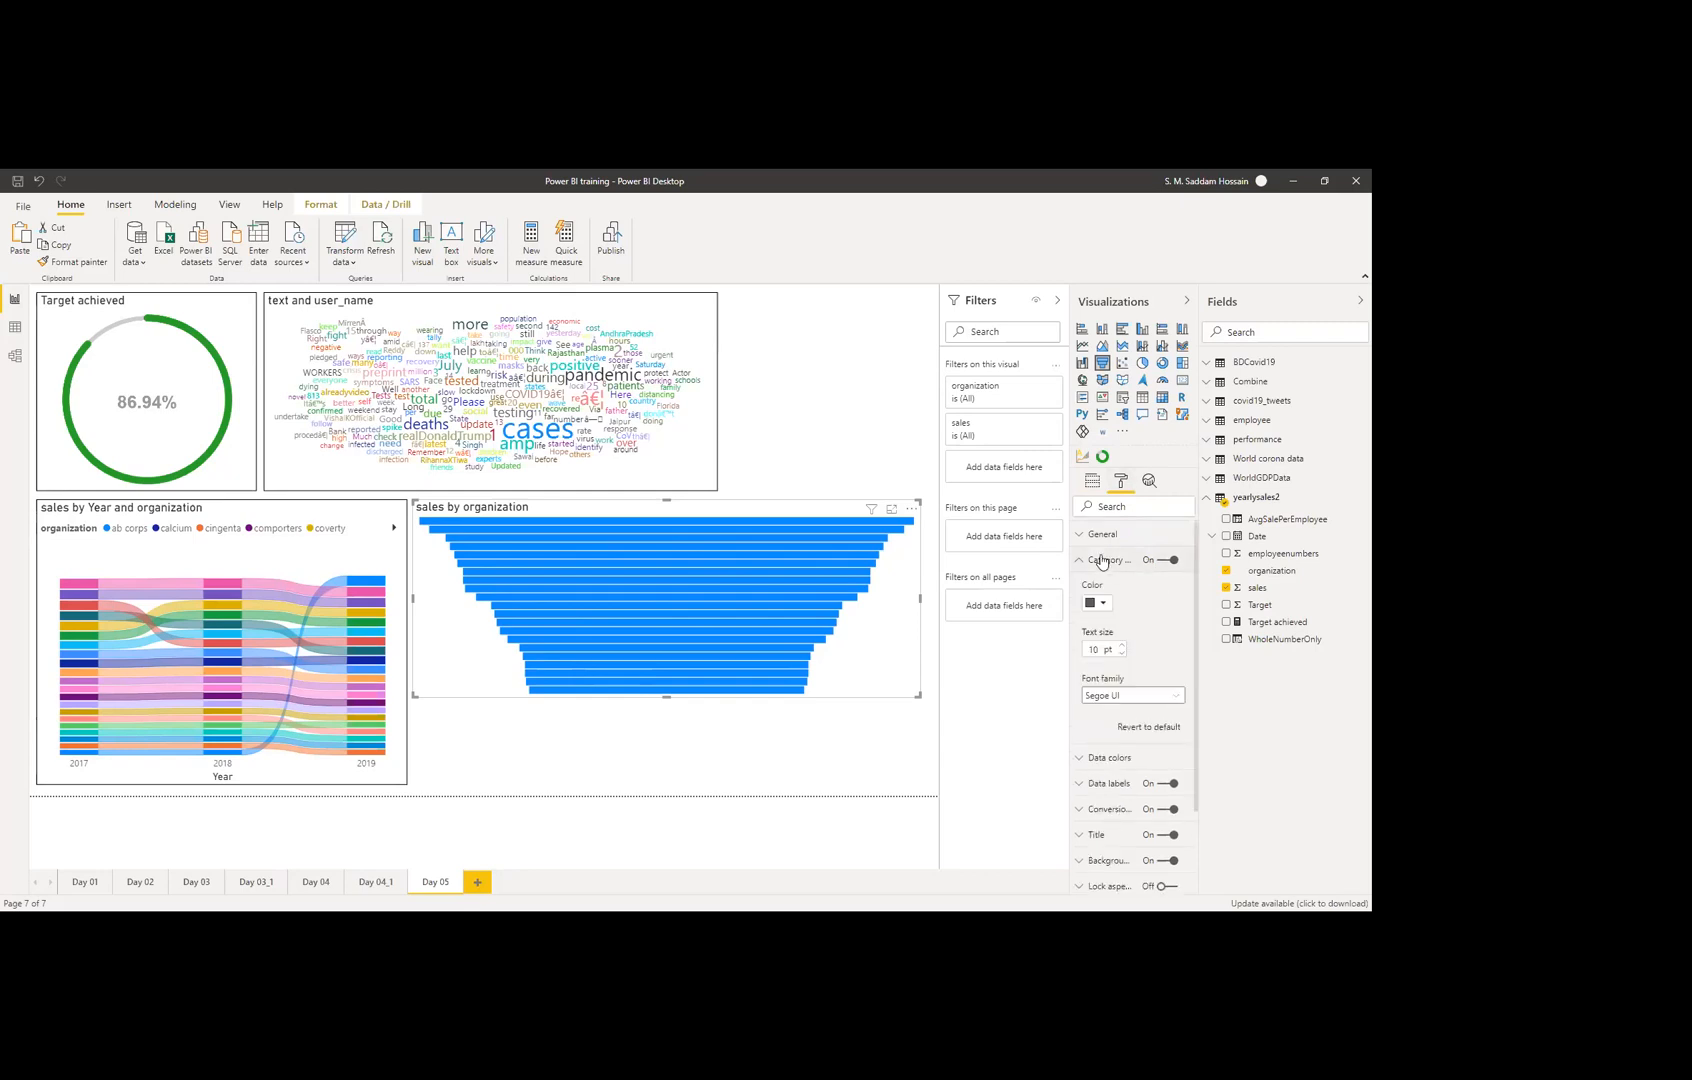
pyautogui.click(1102, 561)
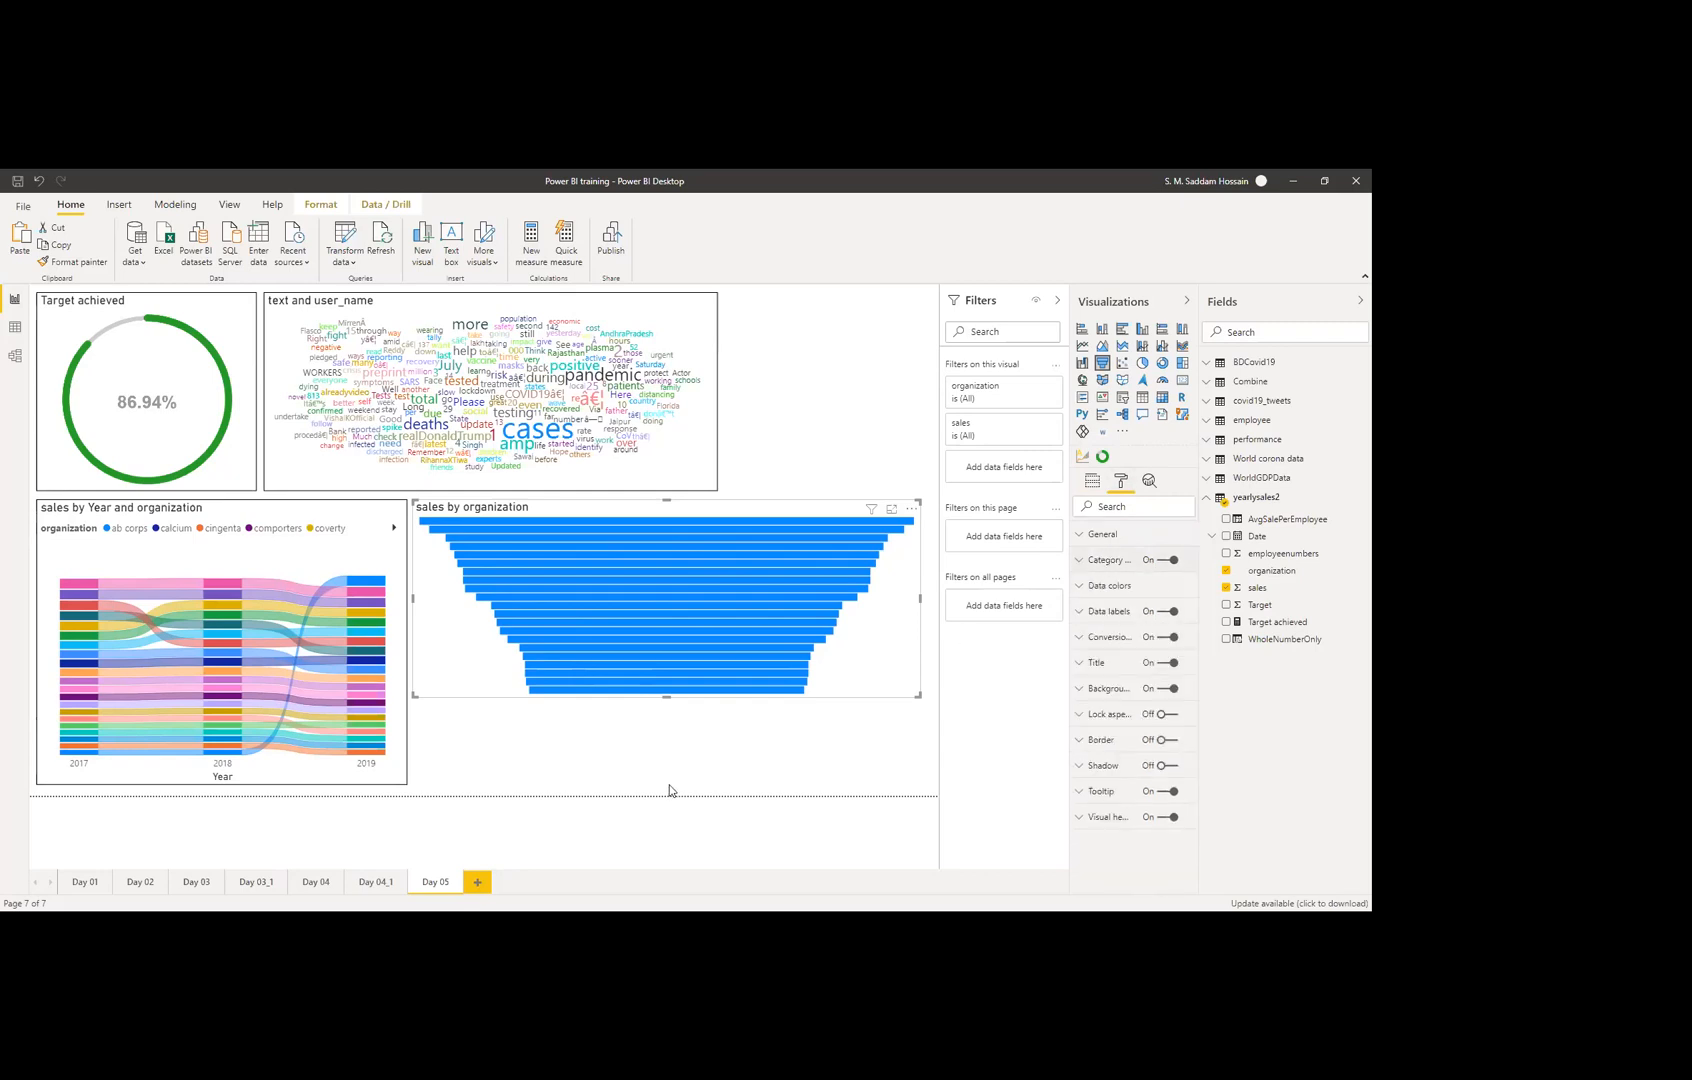
pyautogui.moveTo(665, 694); pyautogui.dragTo(660, 786)
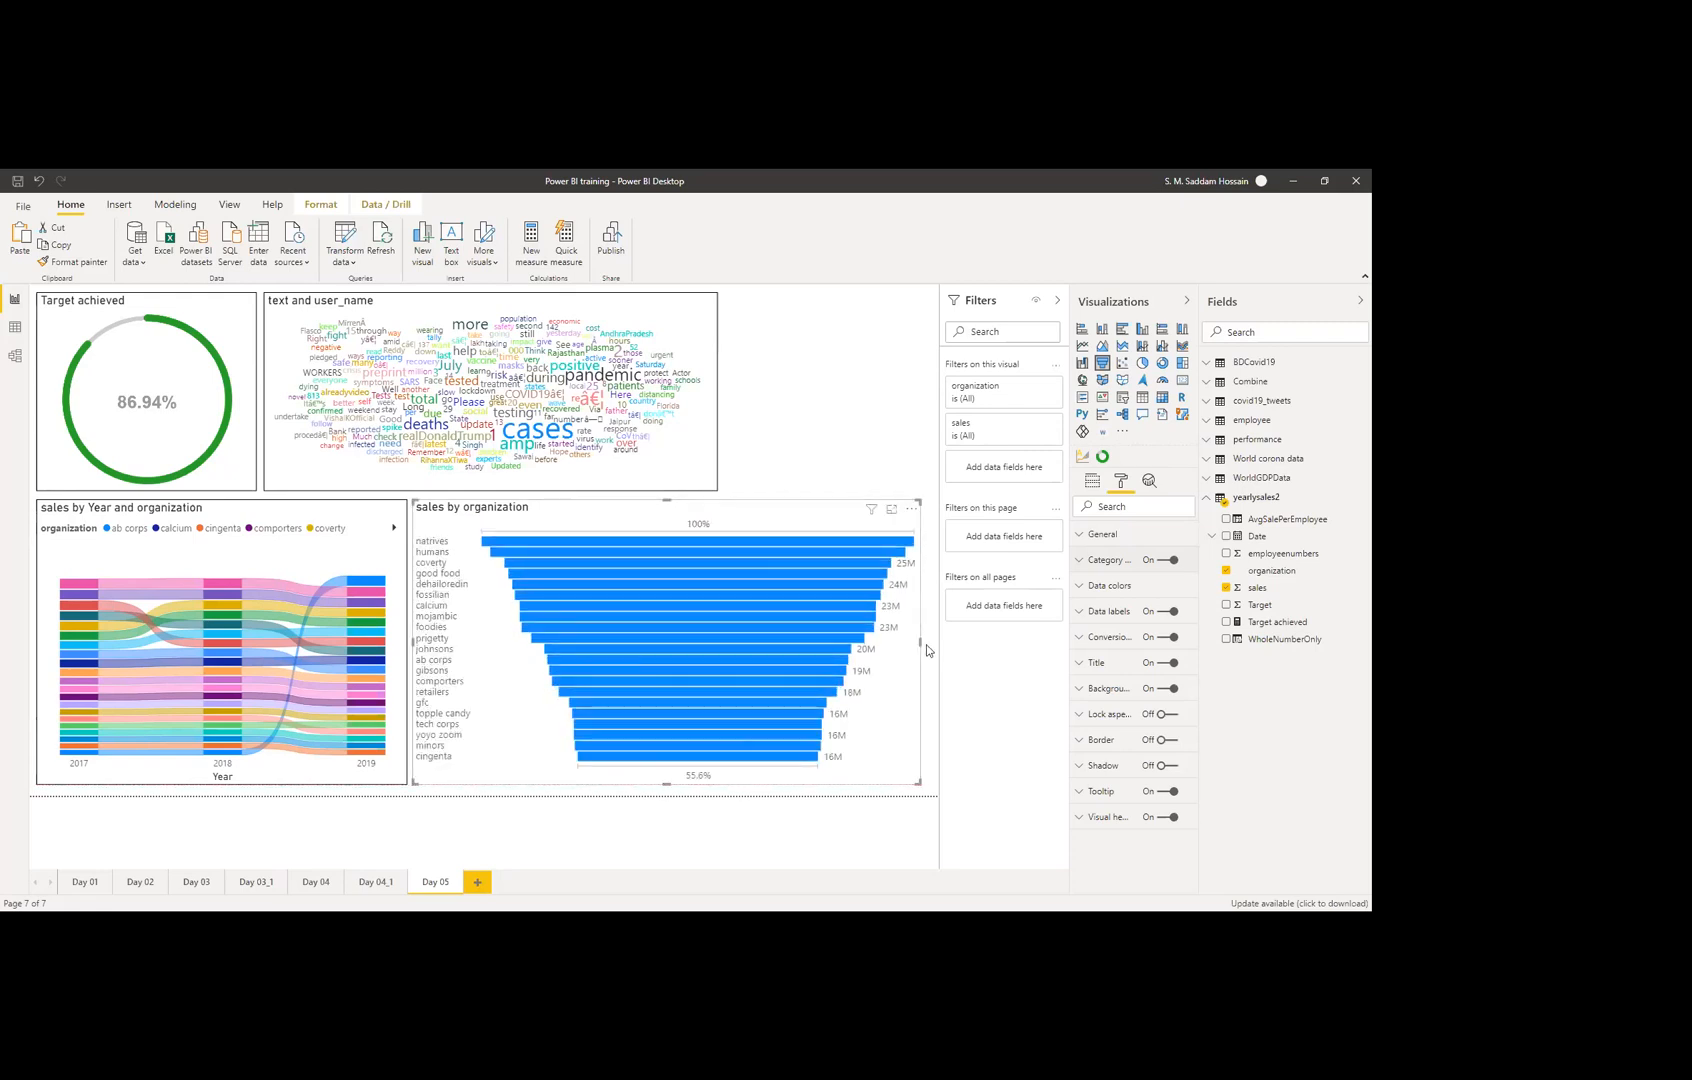
pyautogui.moveTo(918, 640); pyautogui.dragTo(710, 586)
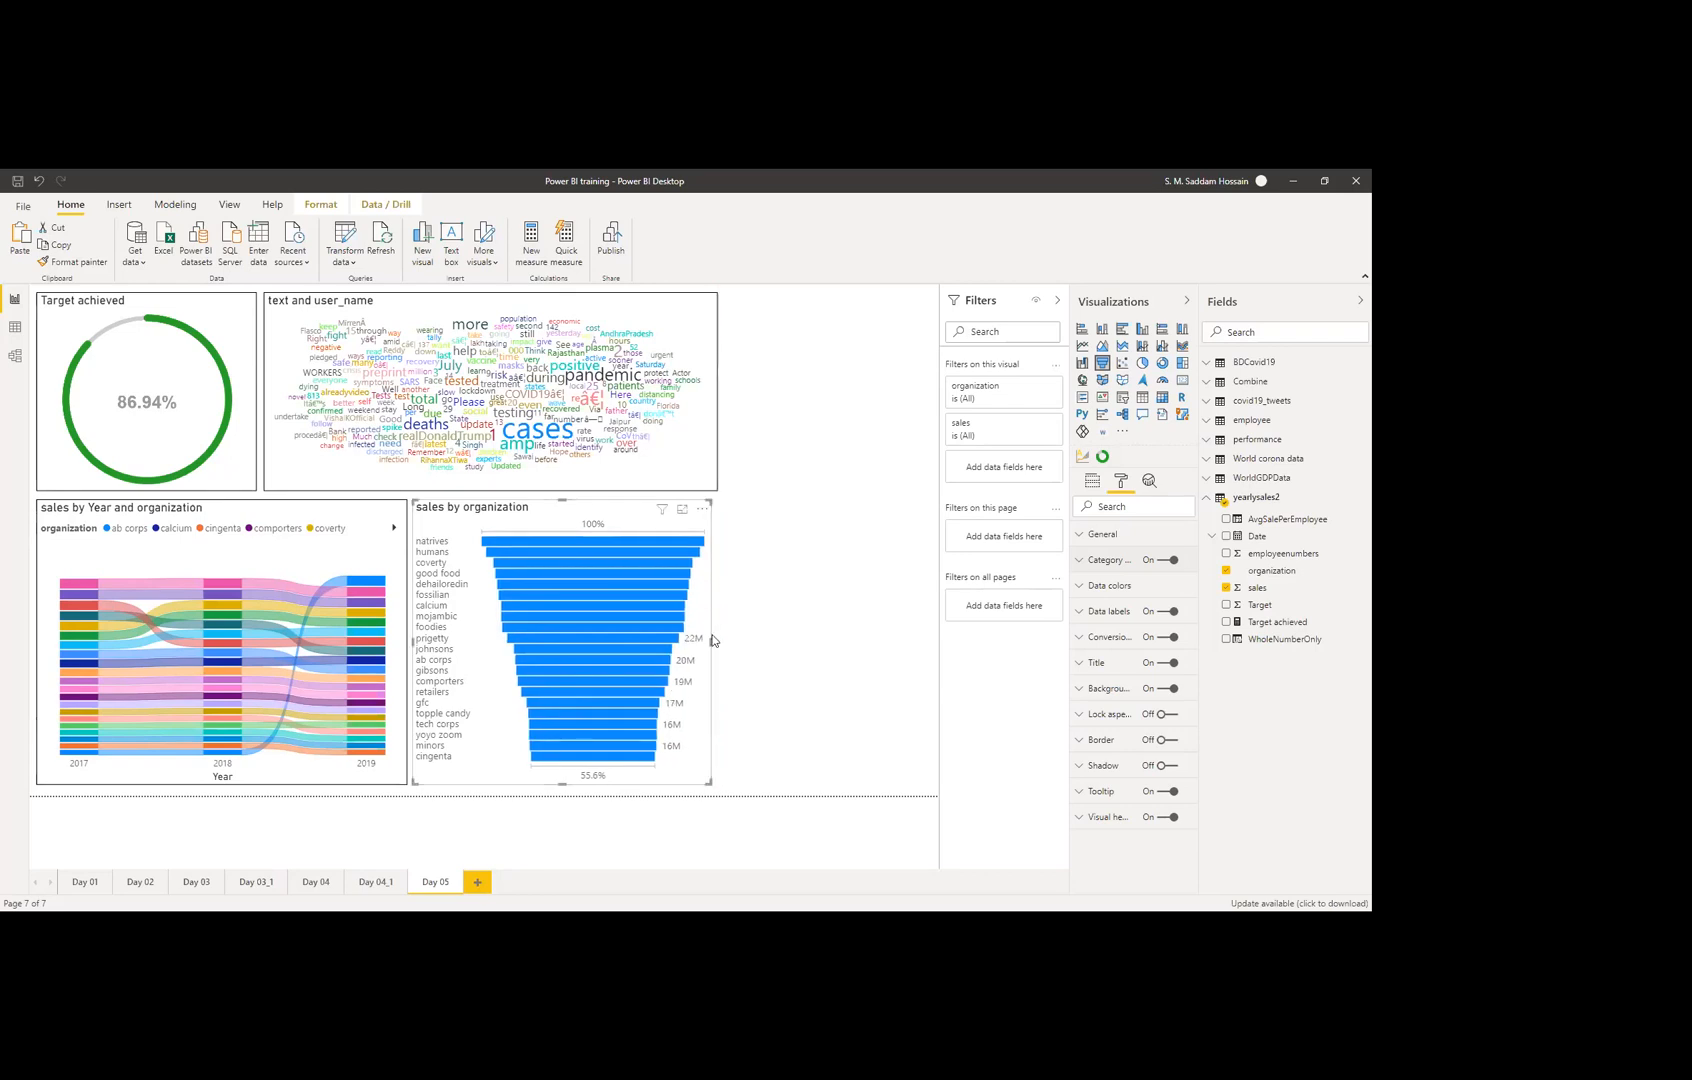
pyautogui.moveTo(716, 646); pyautogui.dragTo(756, 642)
pyautogui.moveTo(912, 651); pyautogui.dragTo(929, 654)
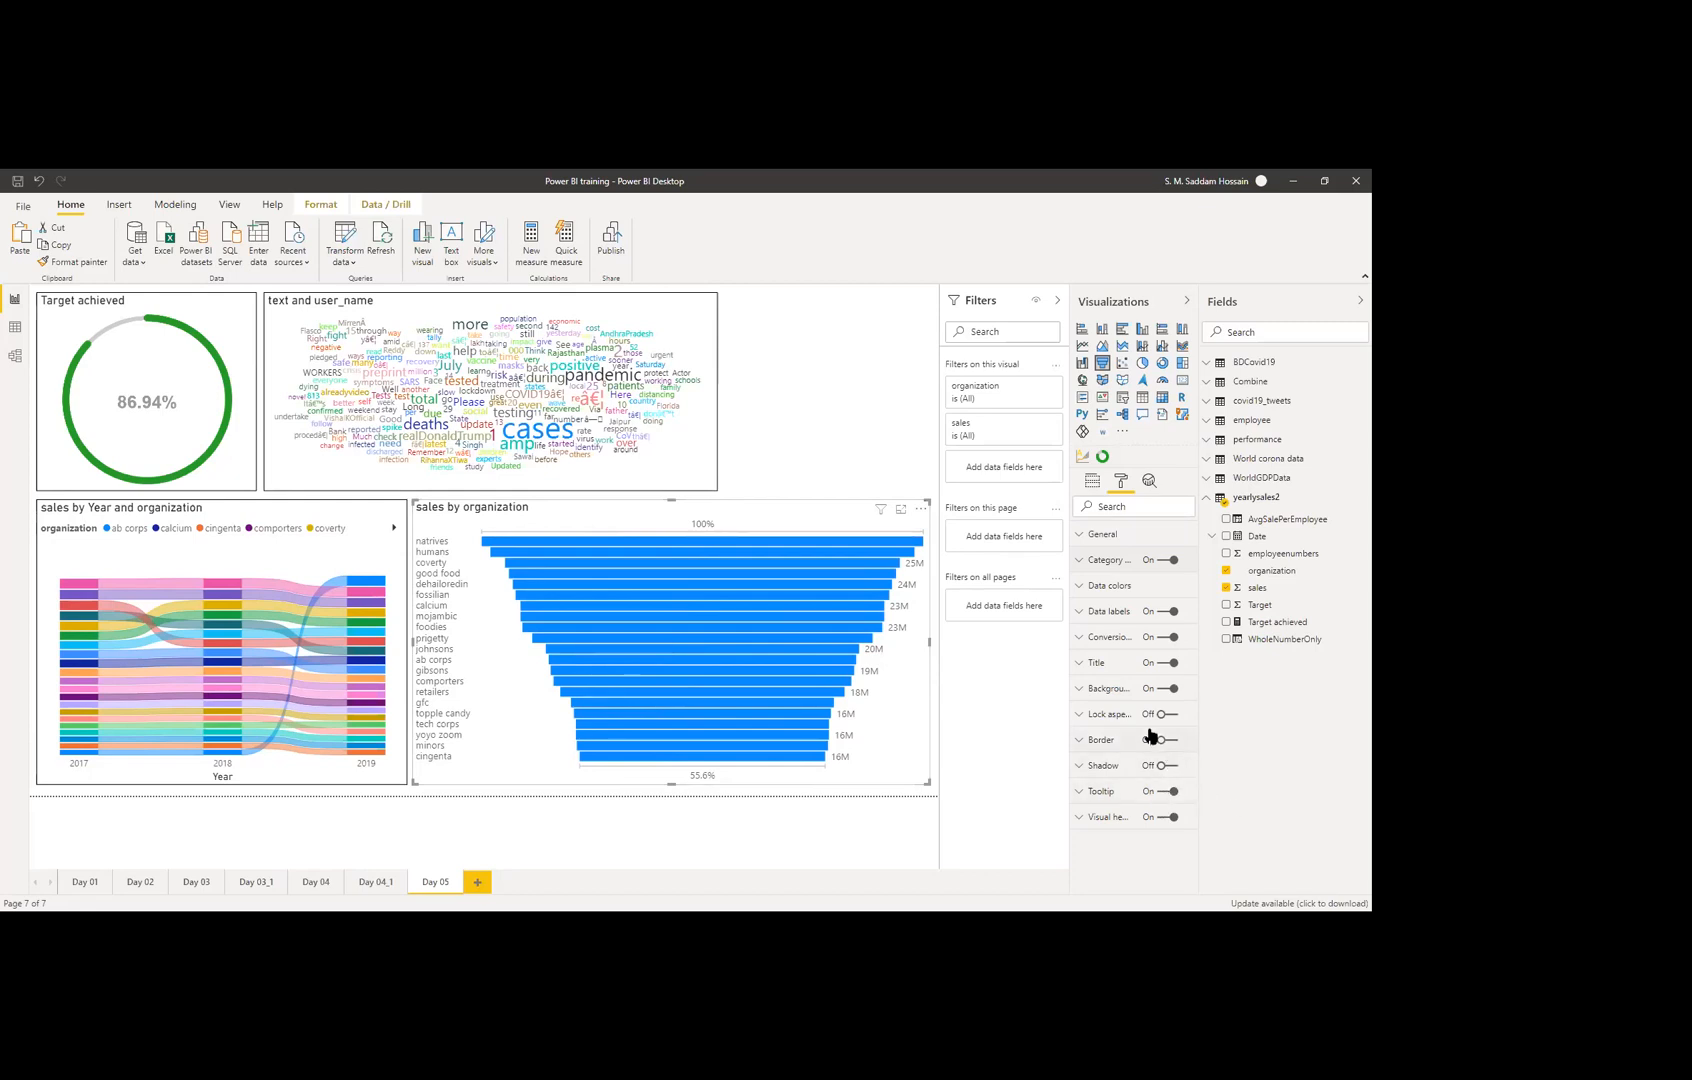
pyautogui.click(1166, 740)
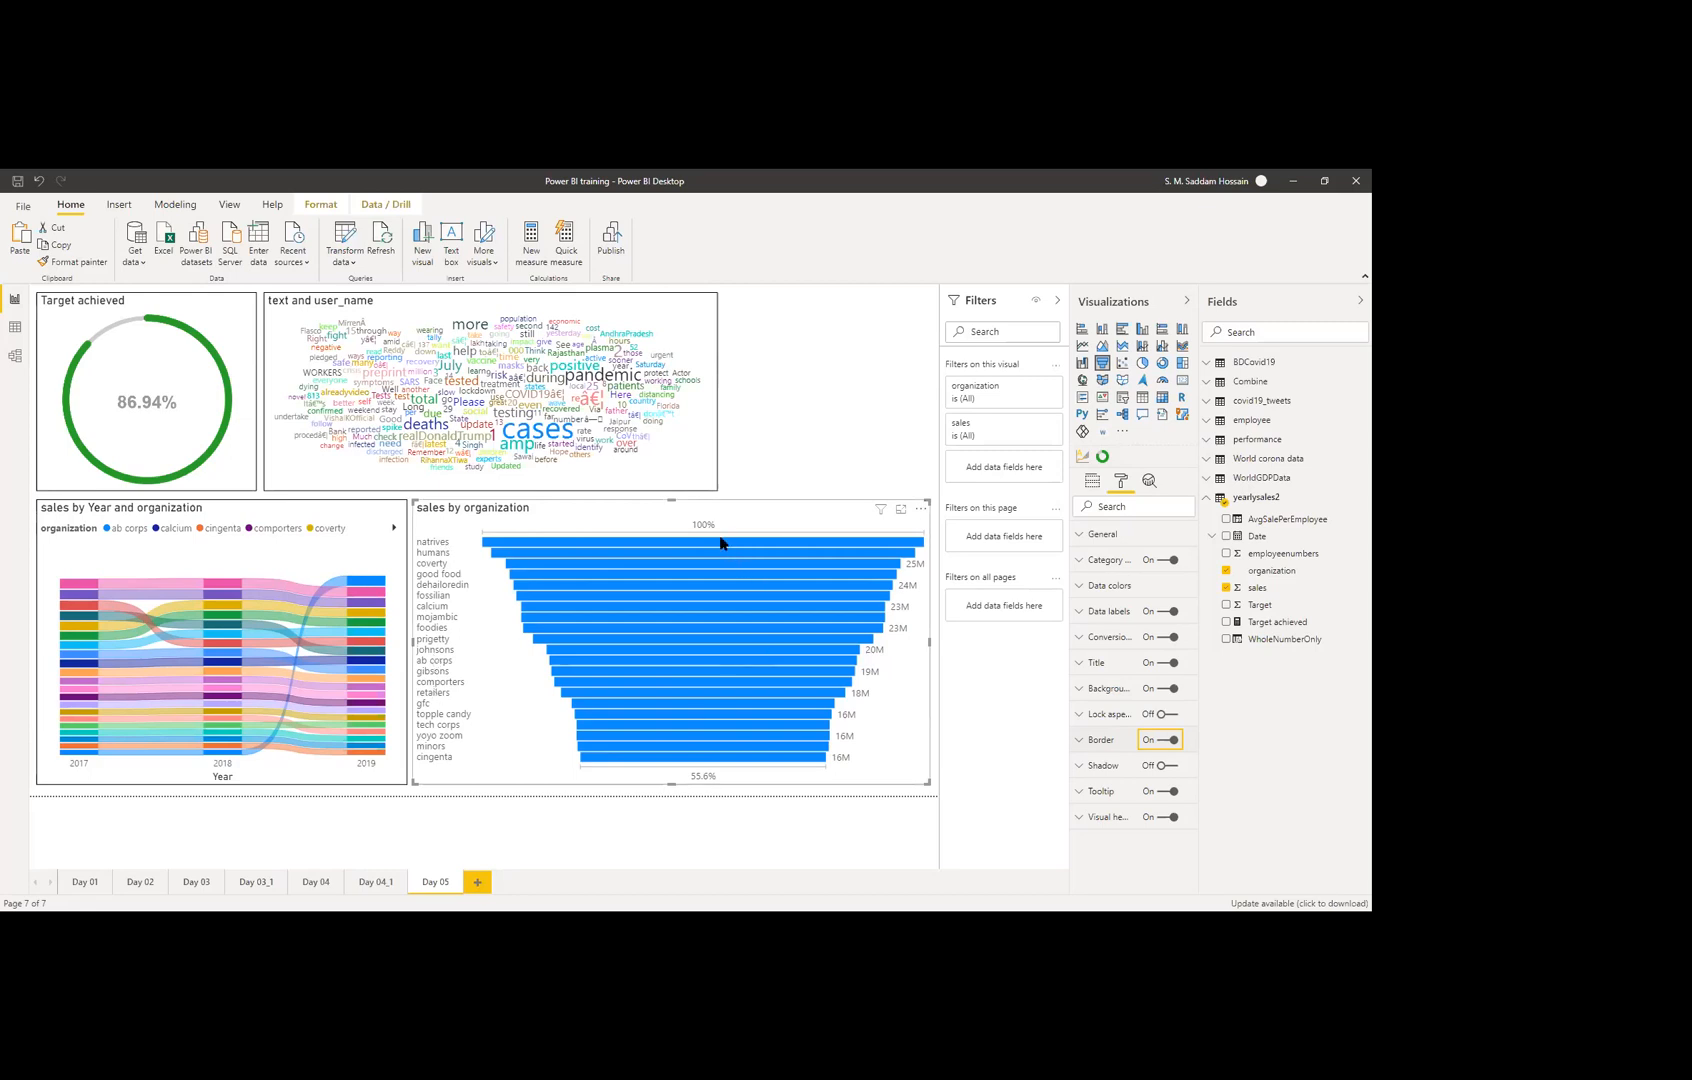
# Step: Turn the funnel's conversion rate labels off and then back on
pyautogui.moveTo(724, 545)
pyautogui.moveTo(823, 762)
pyautogui.moveTo(683, 765)
pyautogui.click(1101, 638)
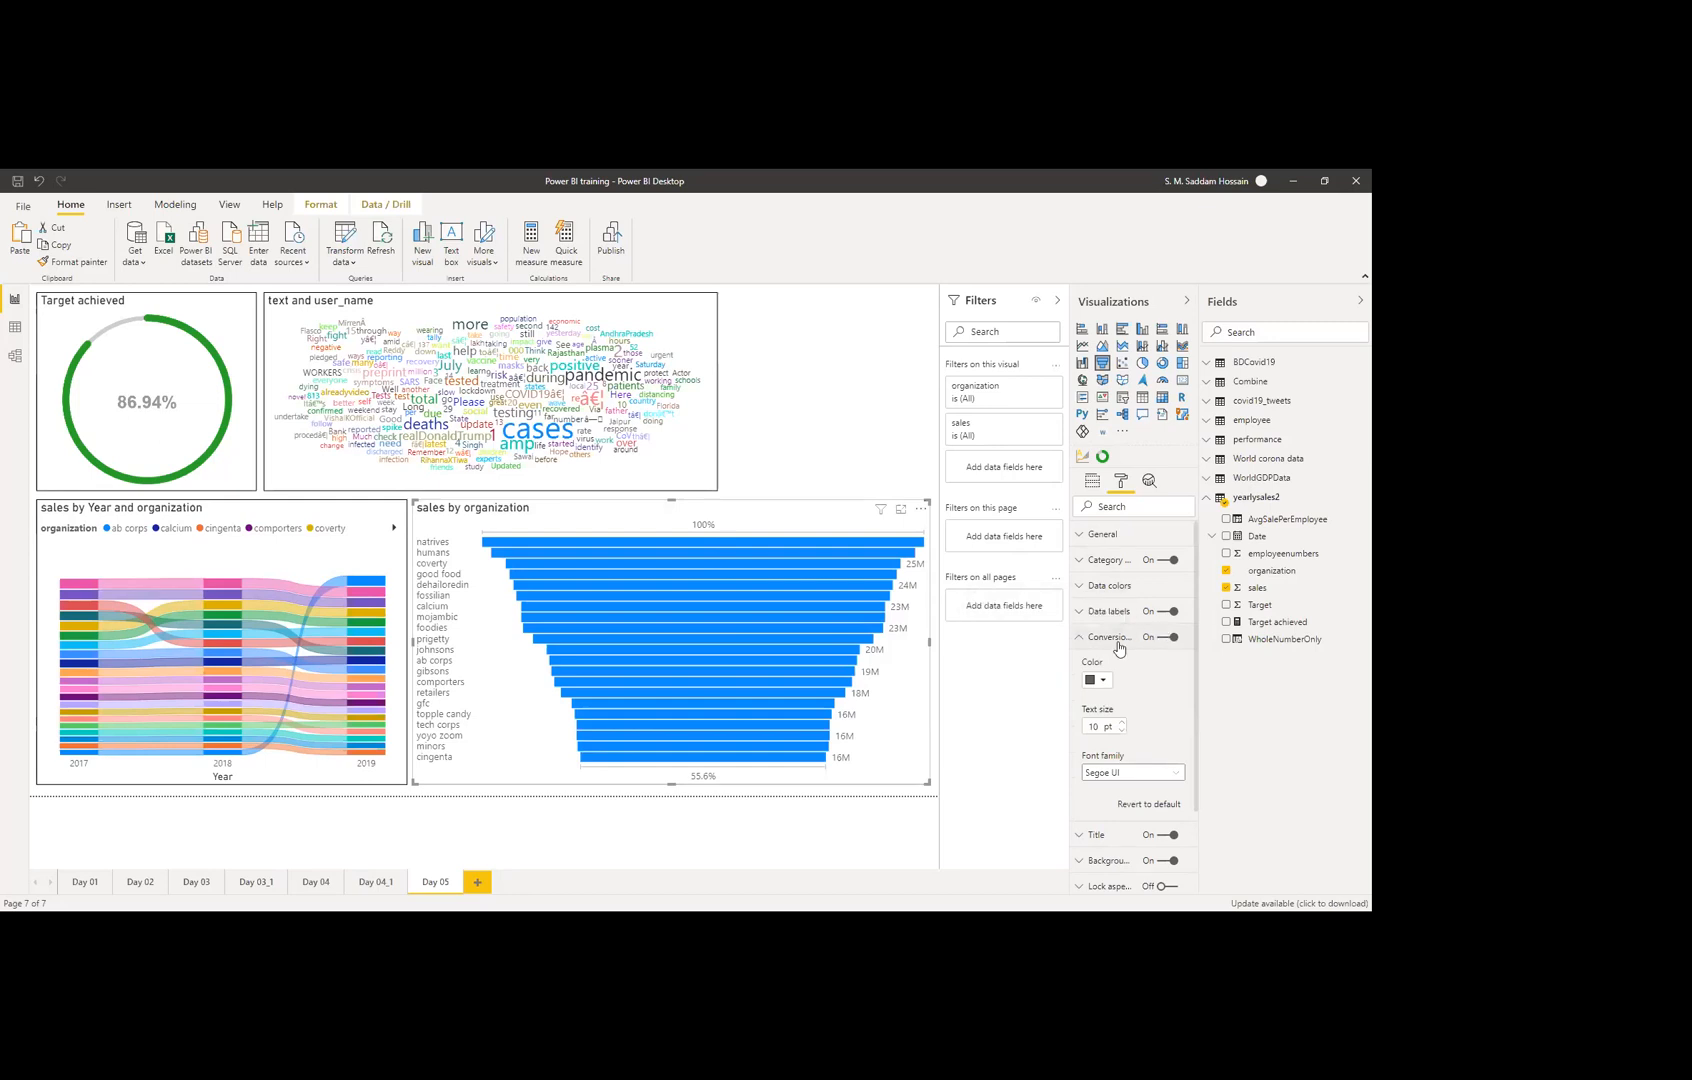
pyautogui.click(1094, 638)
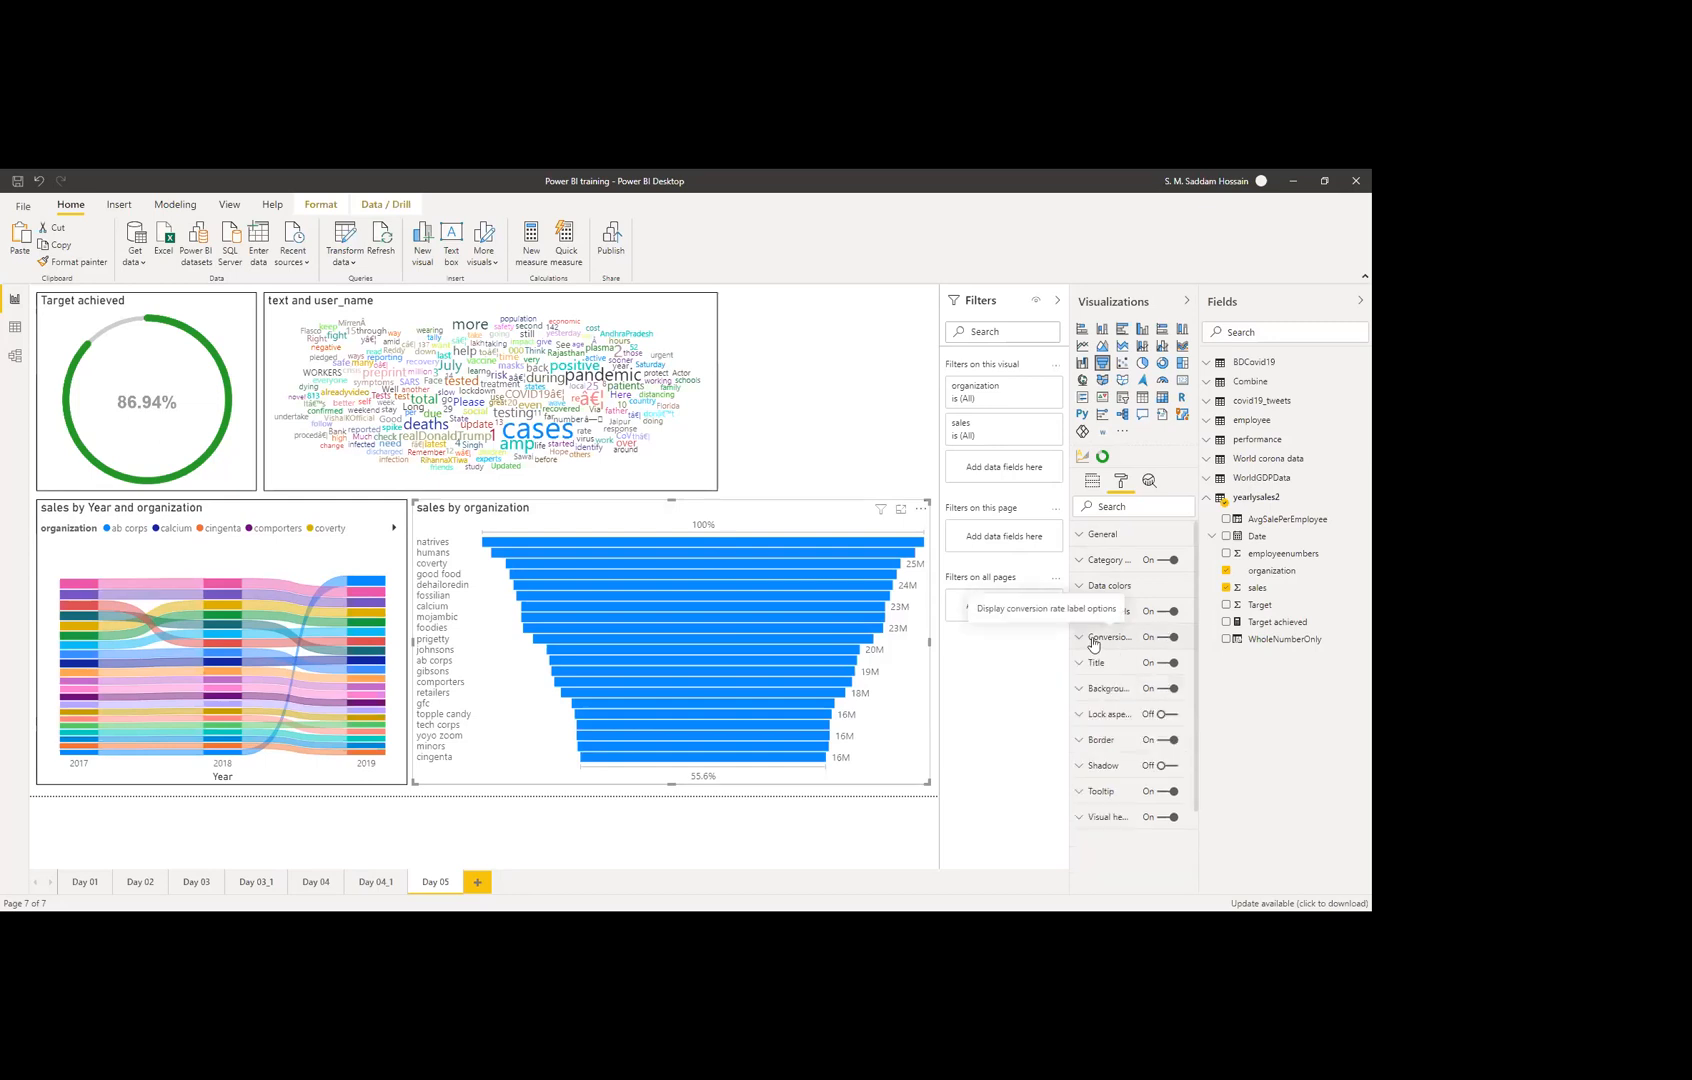
pyautogui.click(1168, 637)
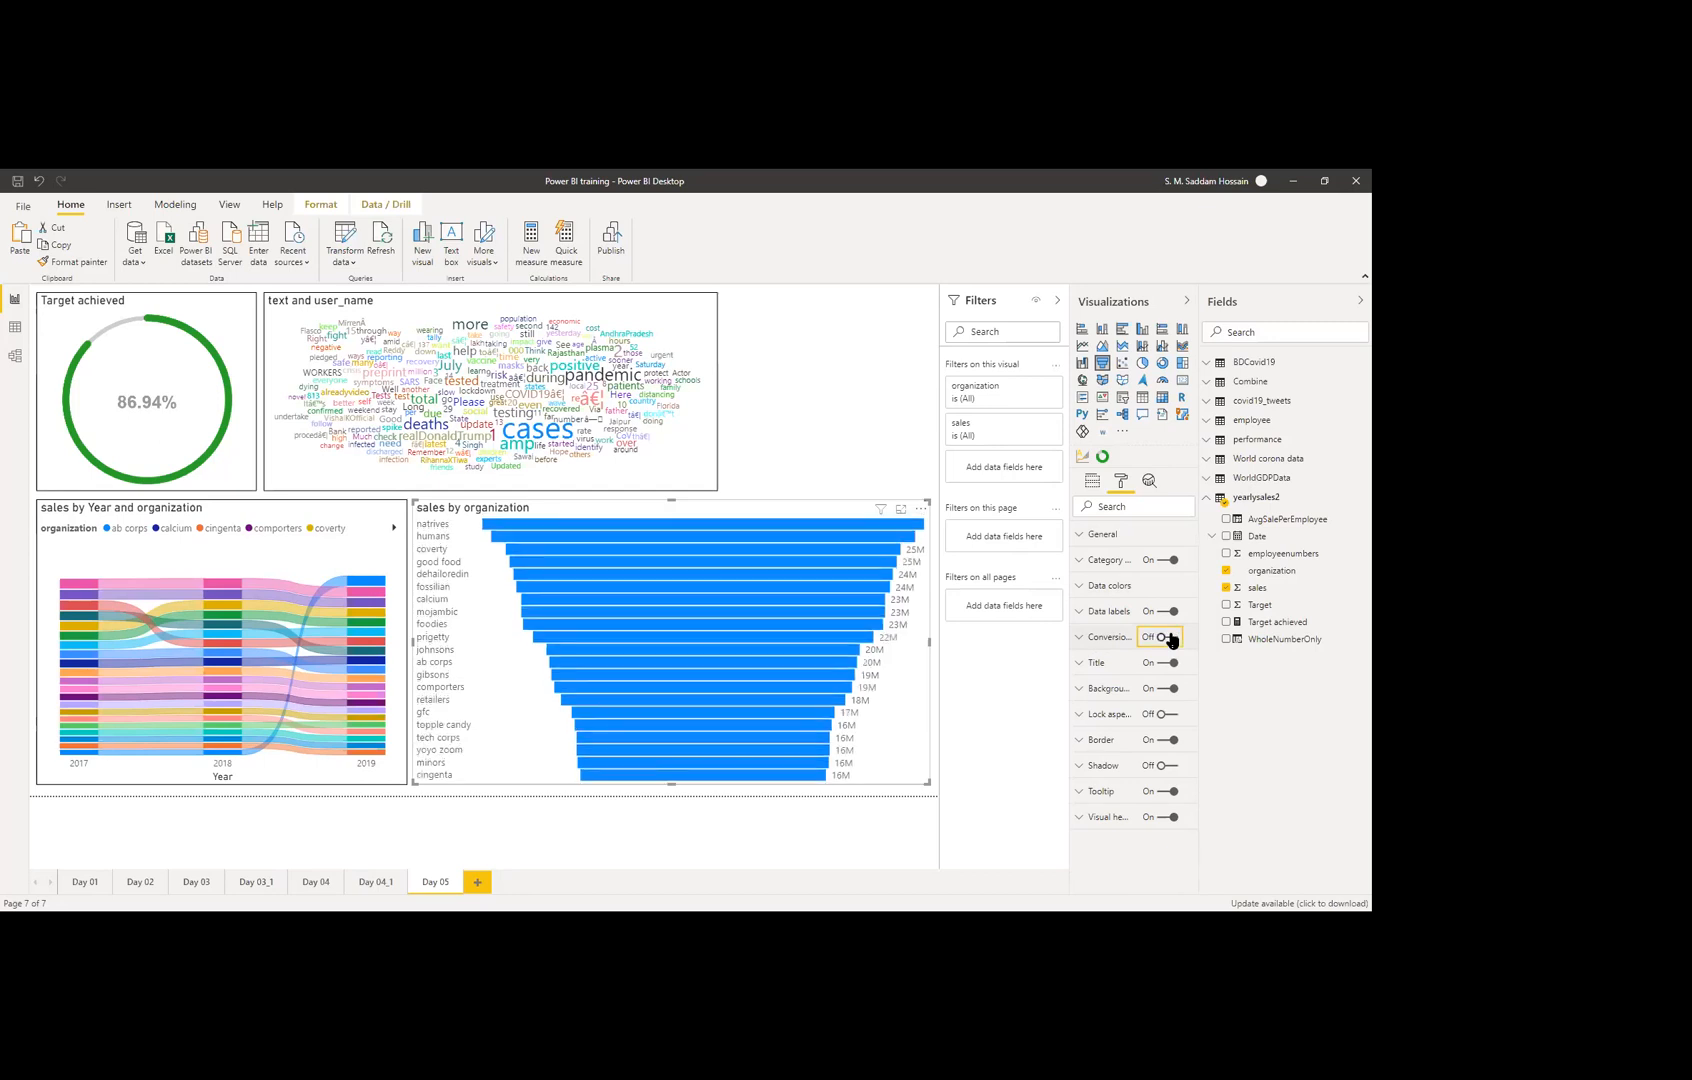
pyautogui.click(1170, 638)
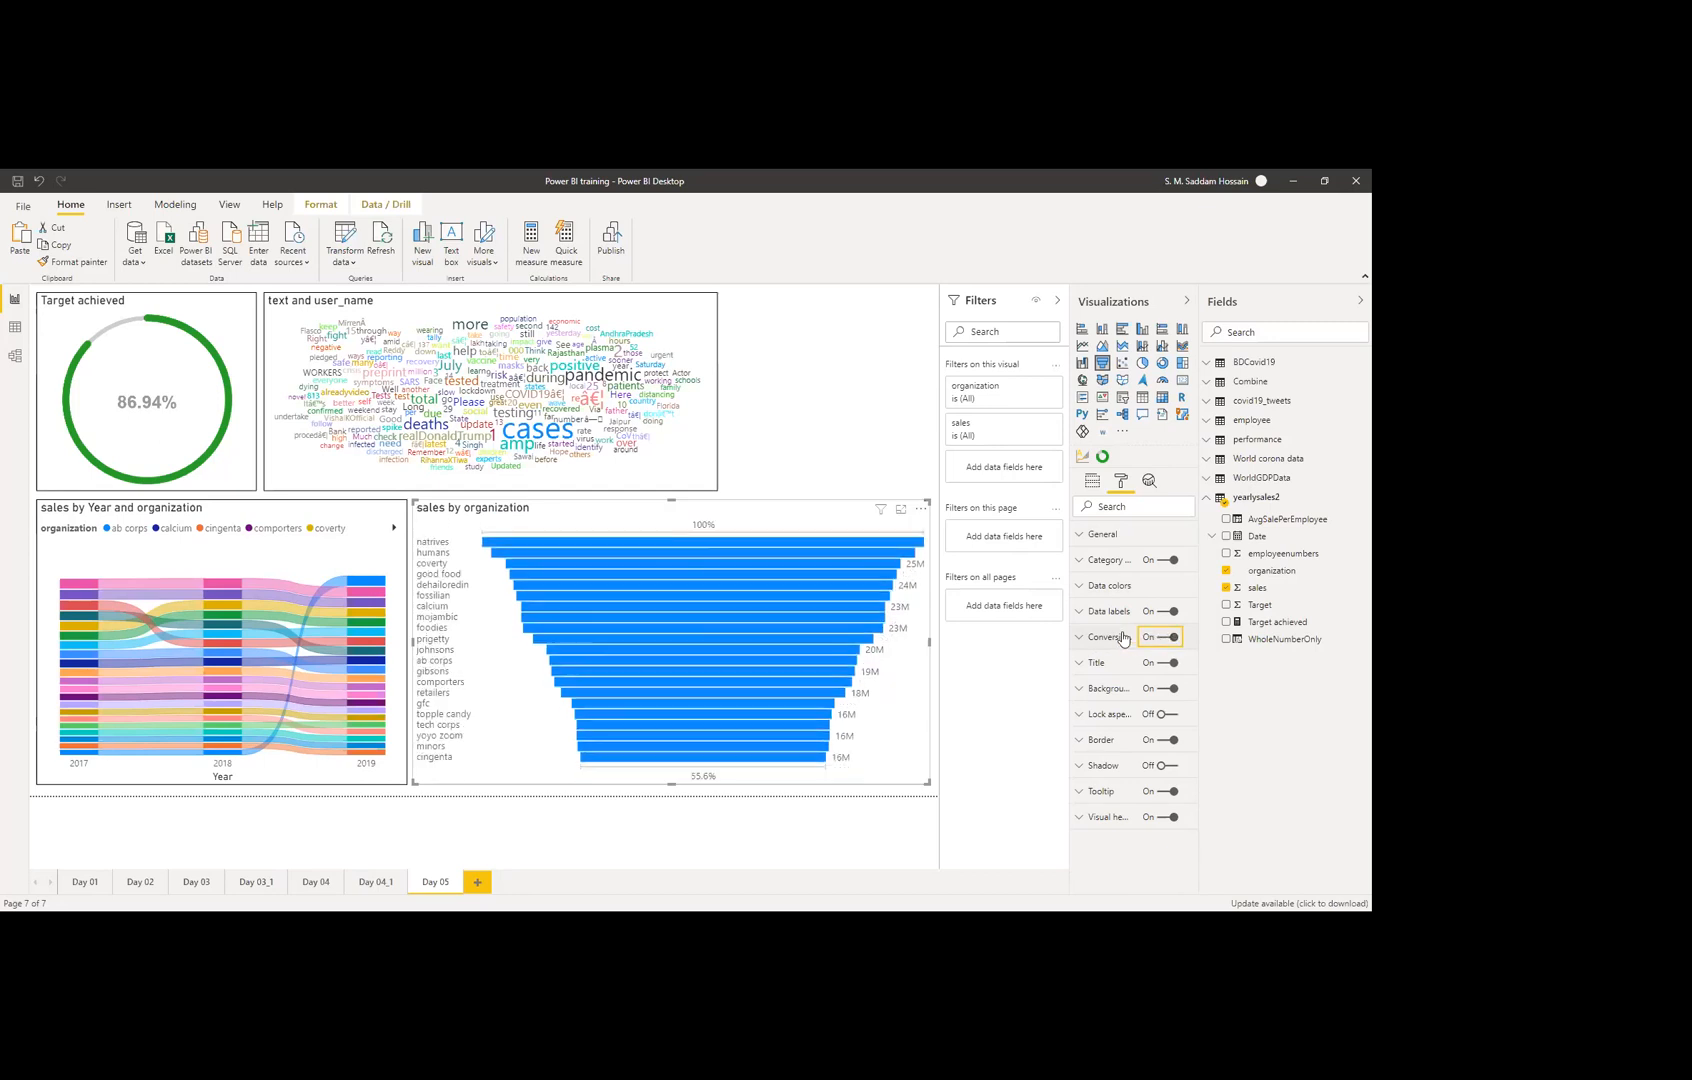
# Step: Apply a colour scale to the bars based on Sum of sales: red at minimum, dark blue at maximum
pyautogui.click(1102, 592)
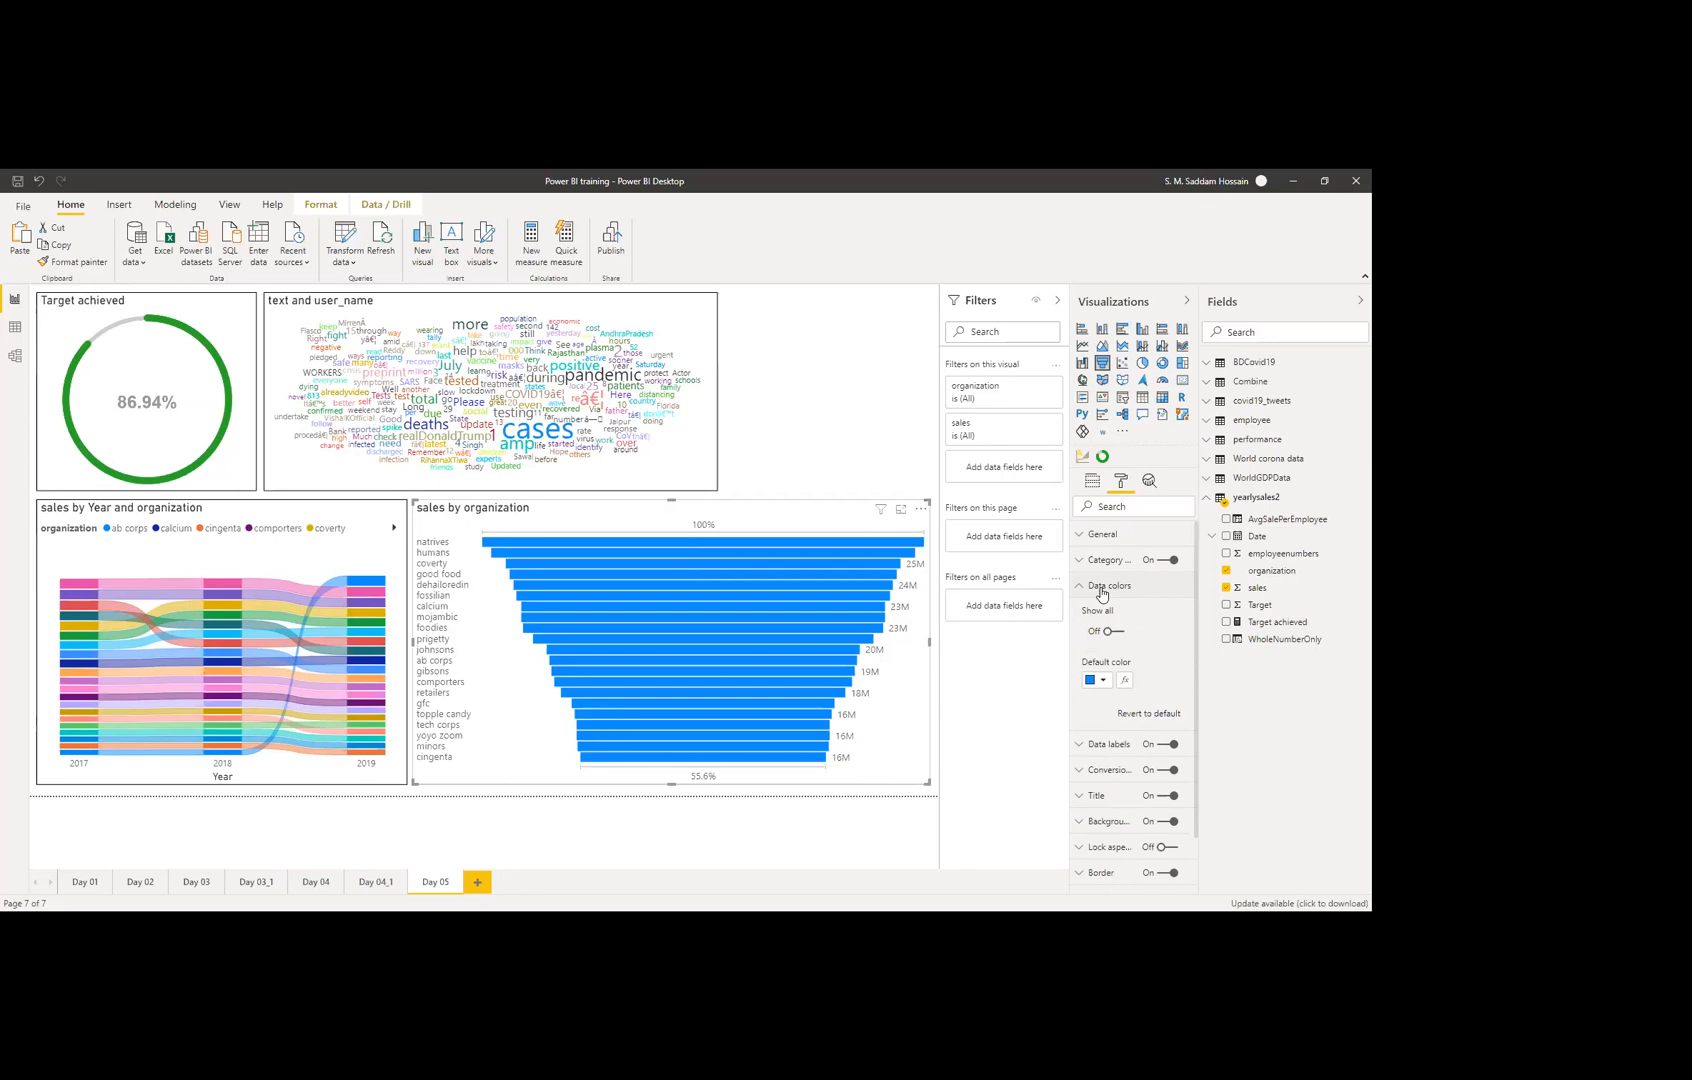
pyautogui.click(1122, 681)
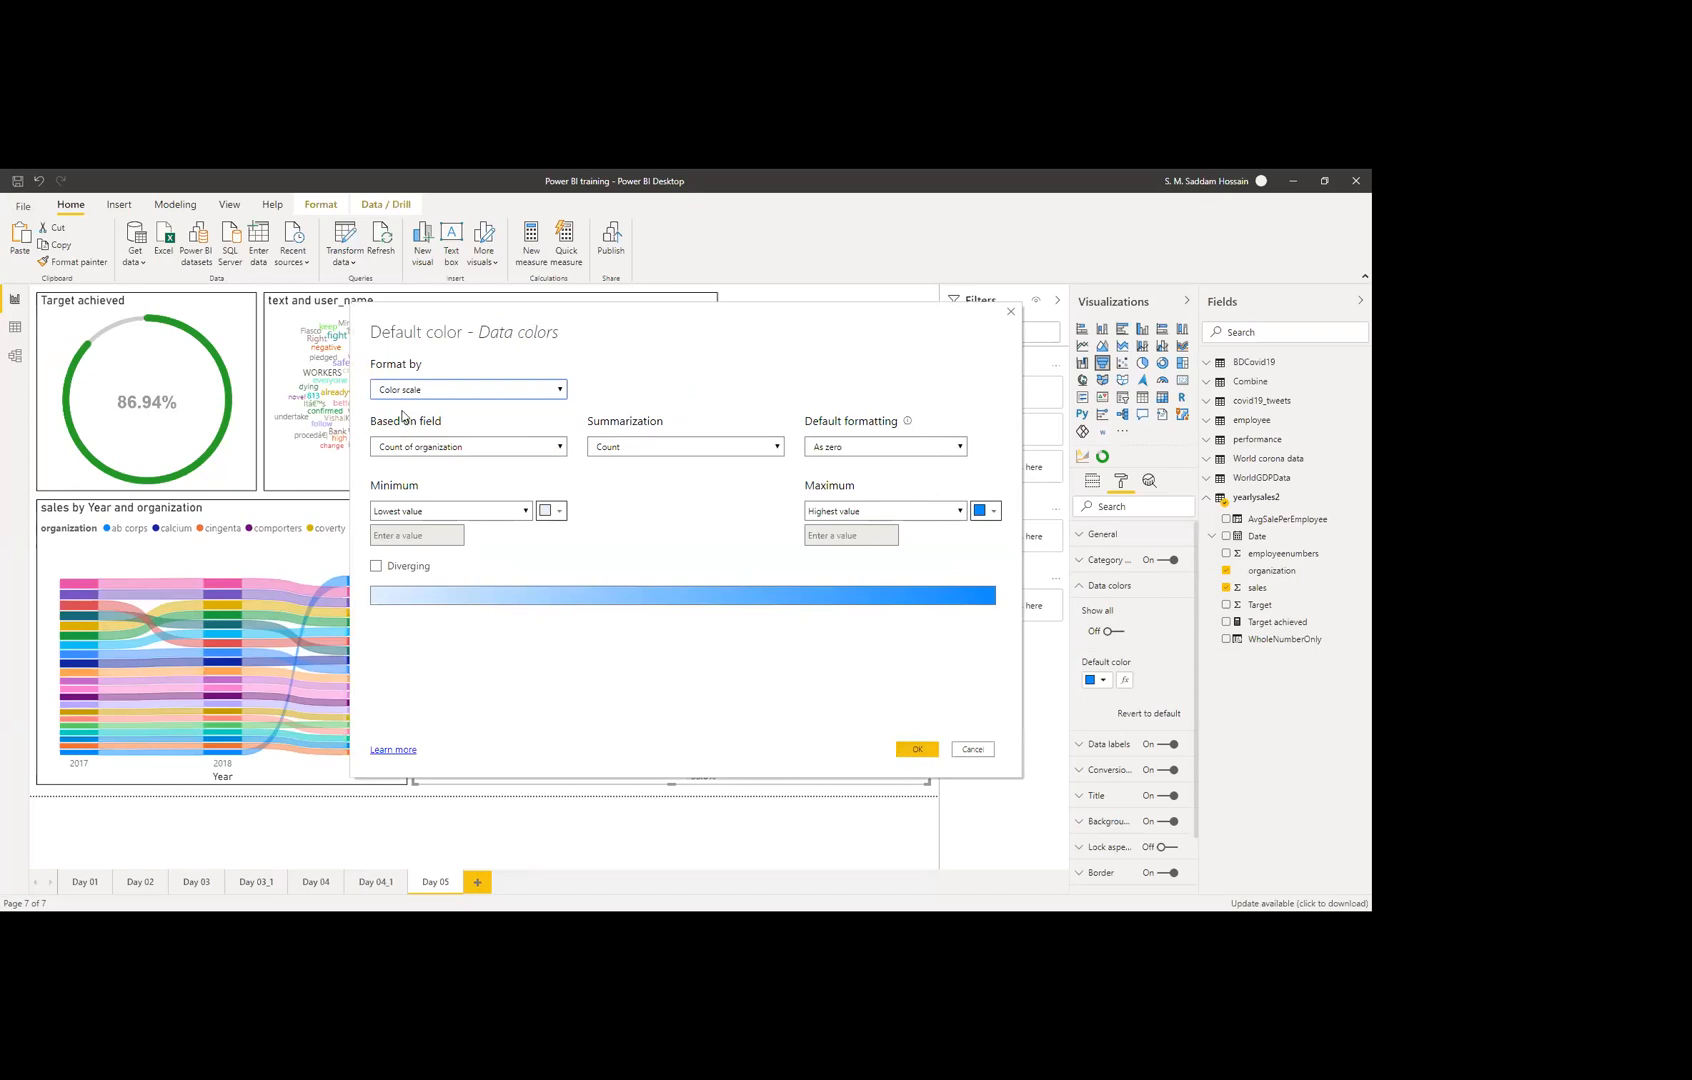
pyautogui.click(498, 450)
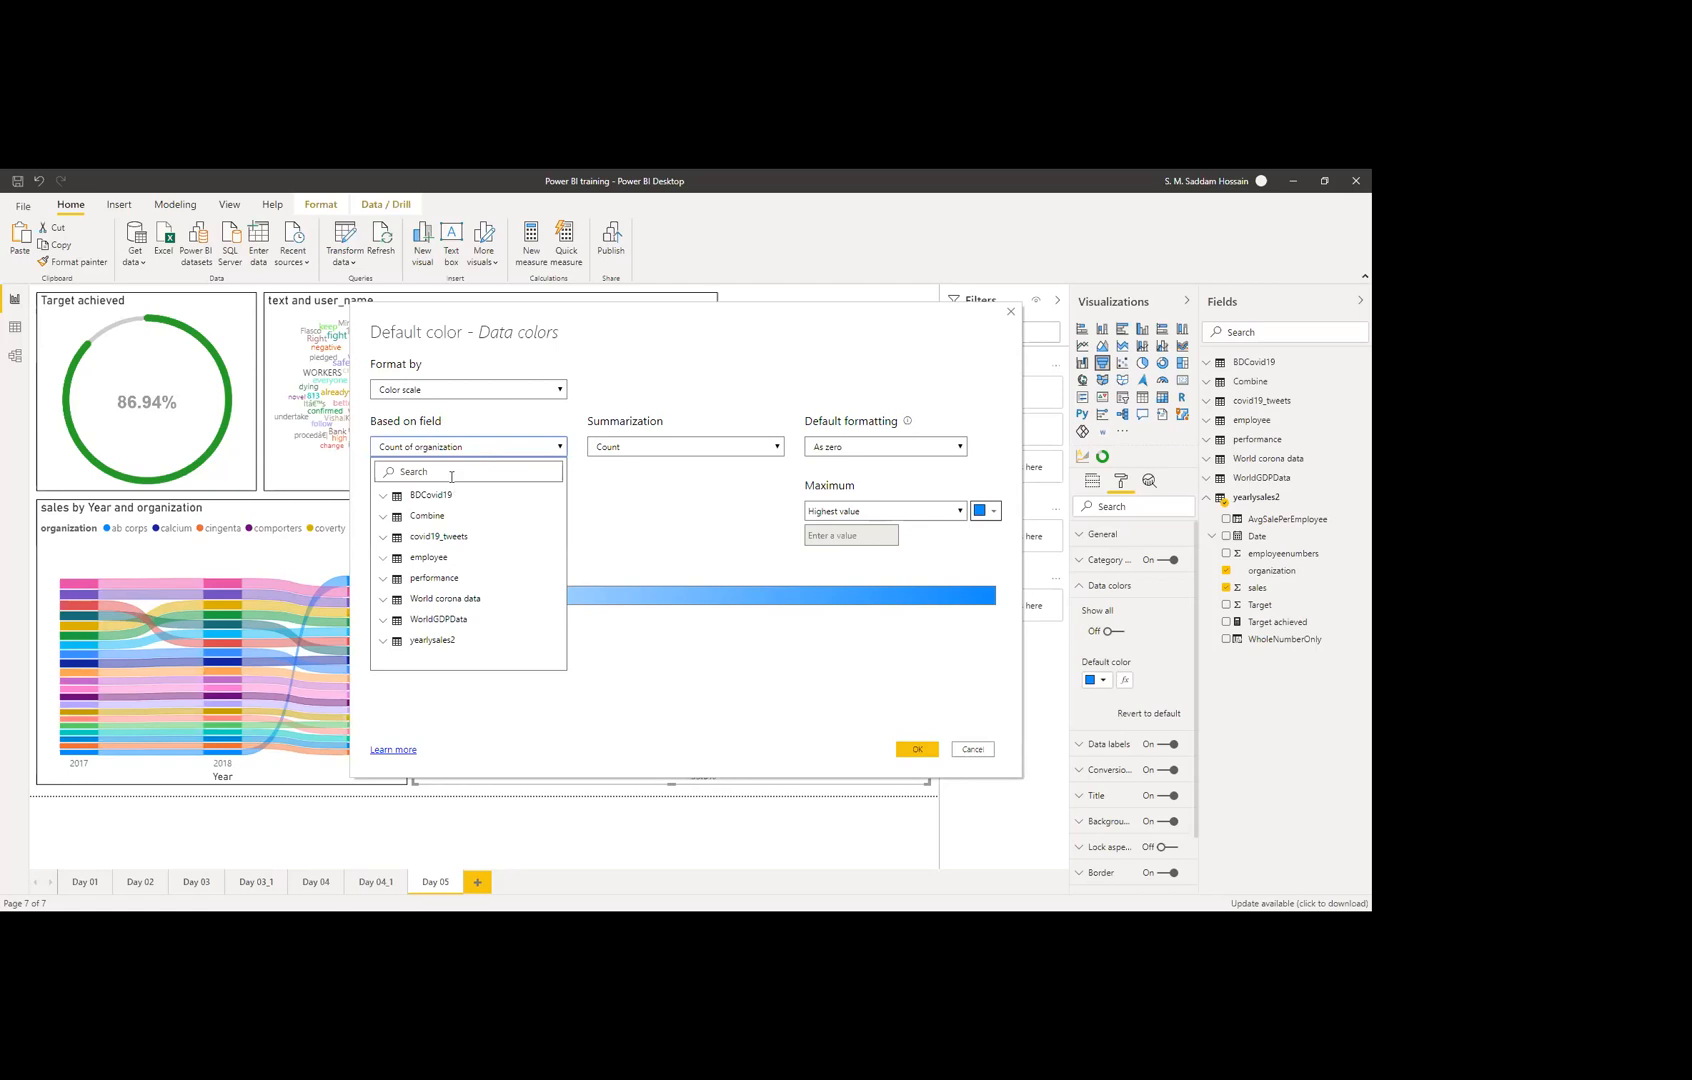
pyautogui.write('sales')
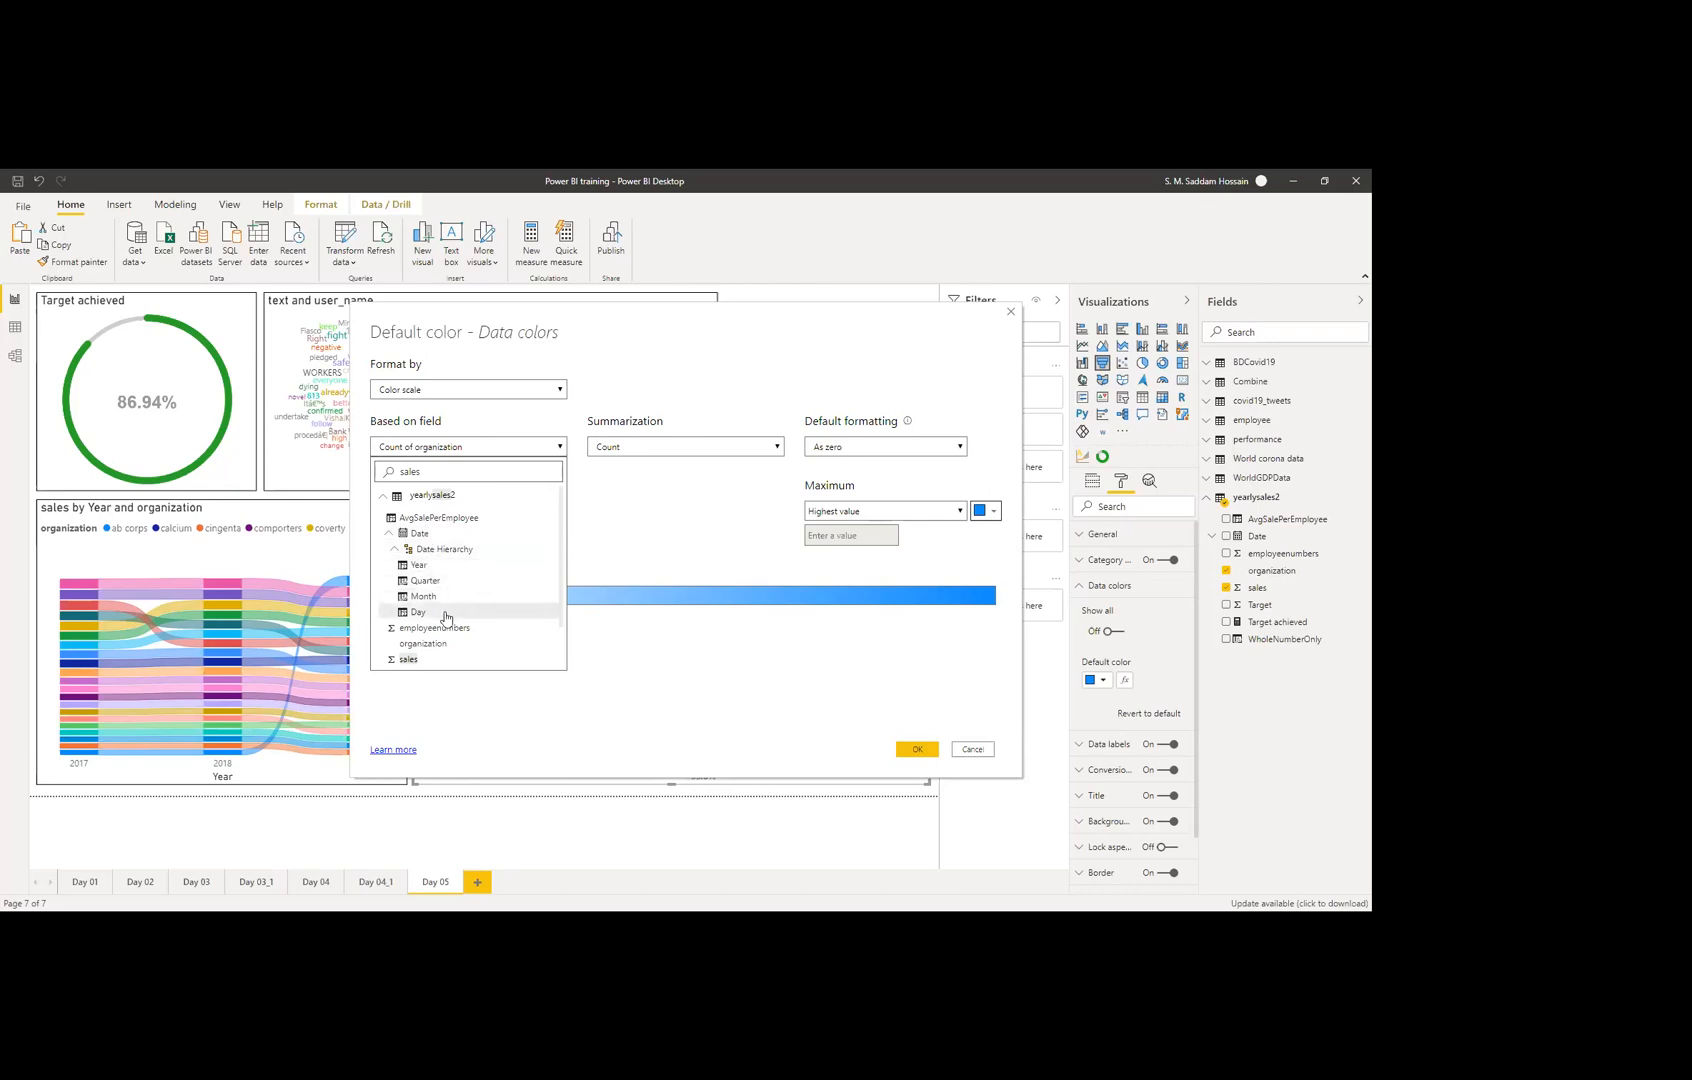
pyautogui.click(414, 659)
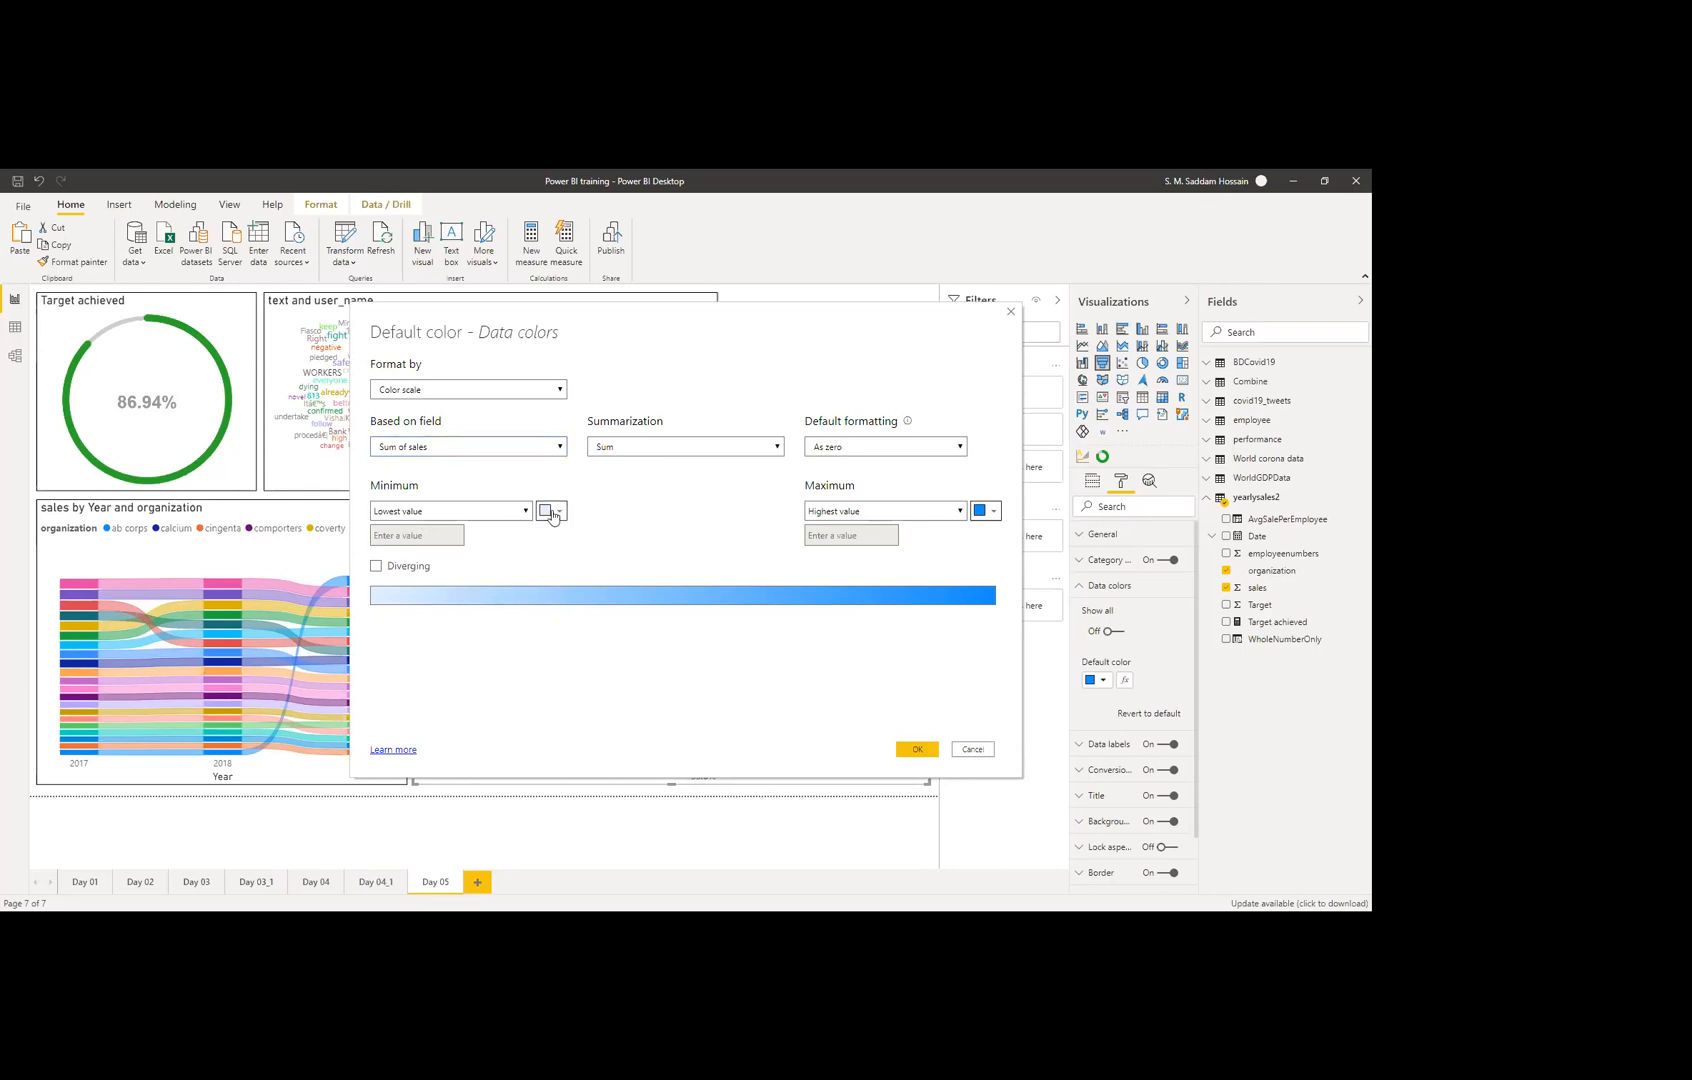
pyautogui.click(560, 512)
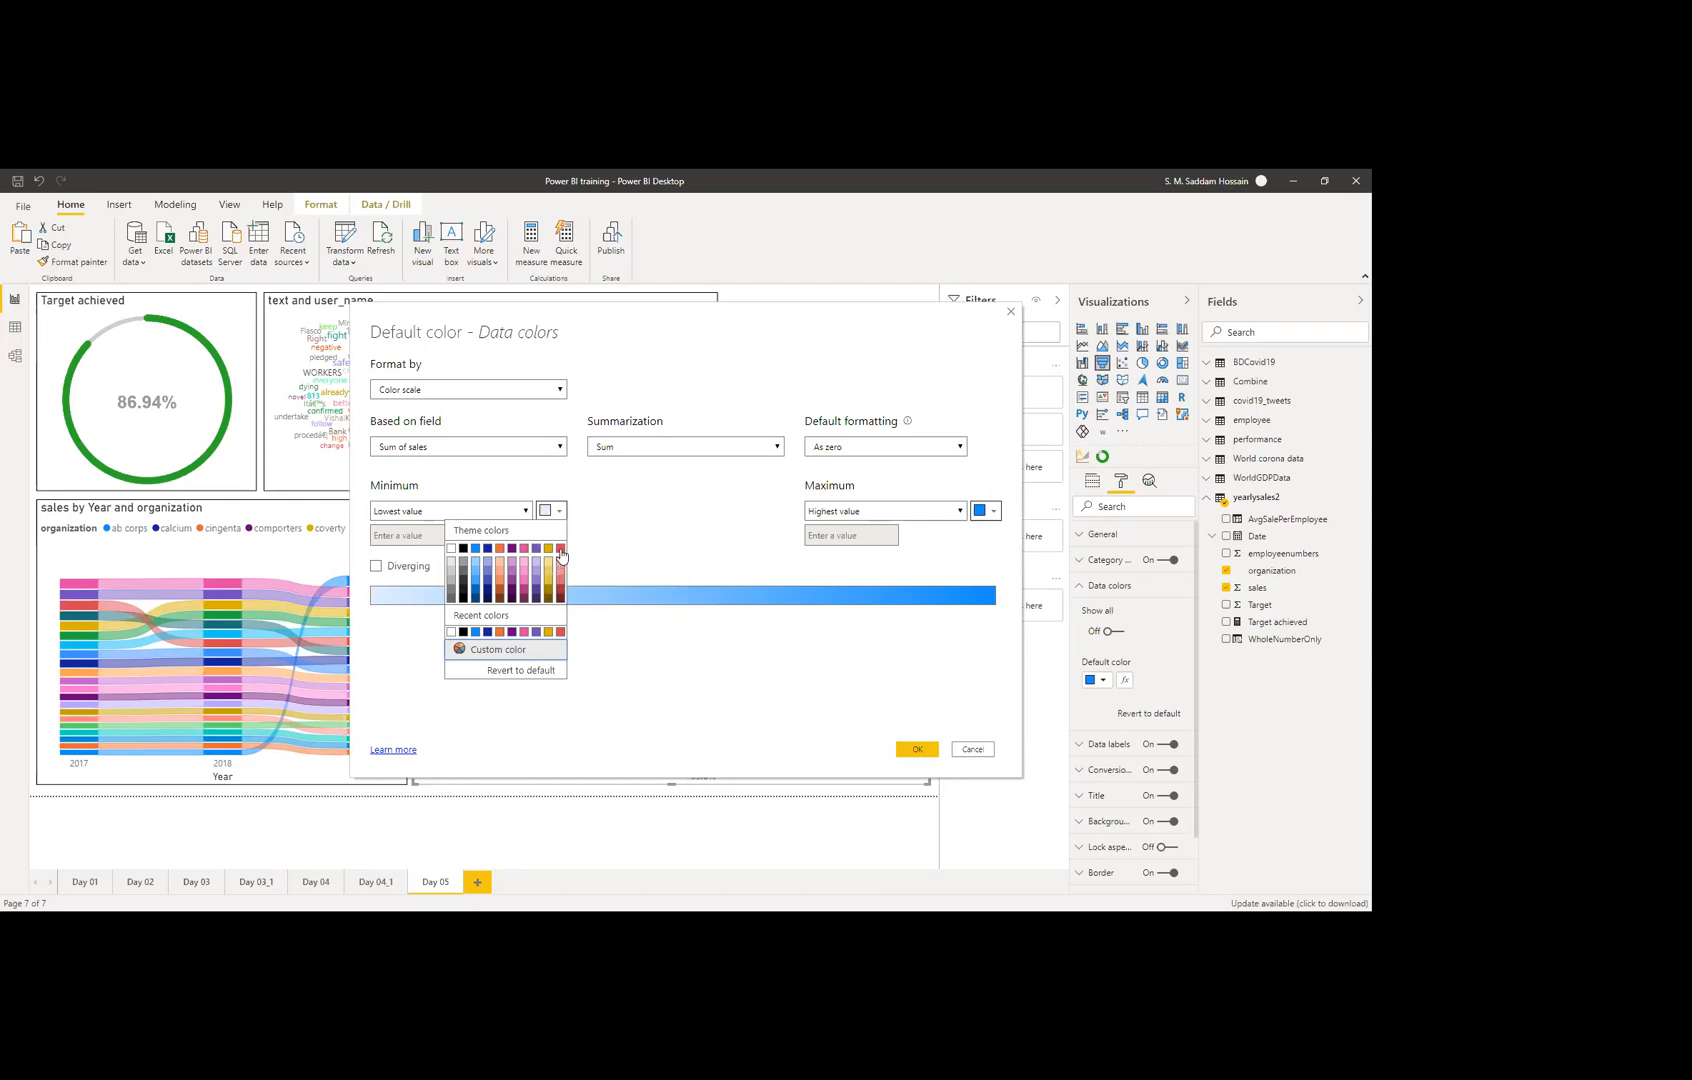
pyautogui.click(560, 551)
pyautogui.click(988, 512)
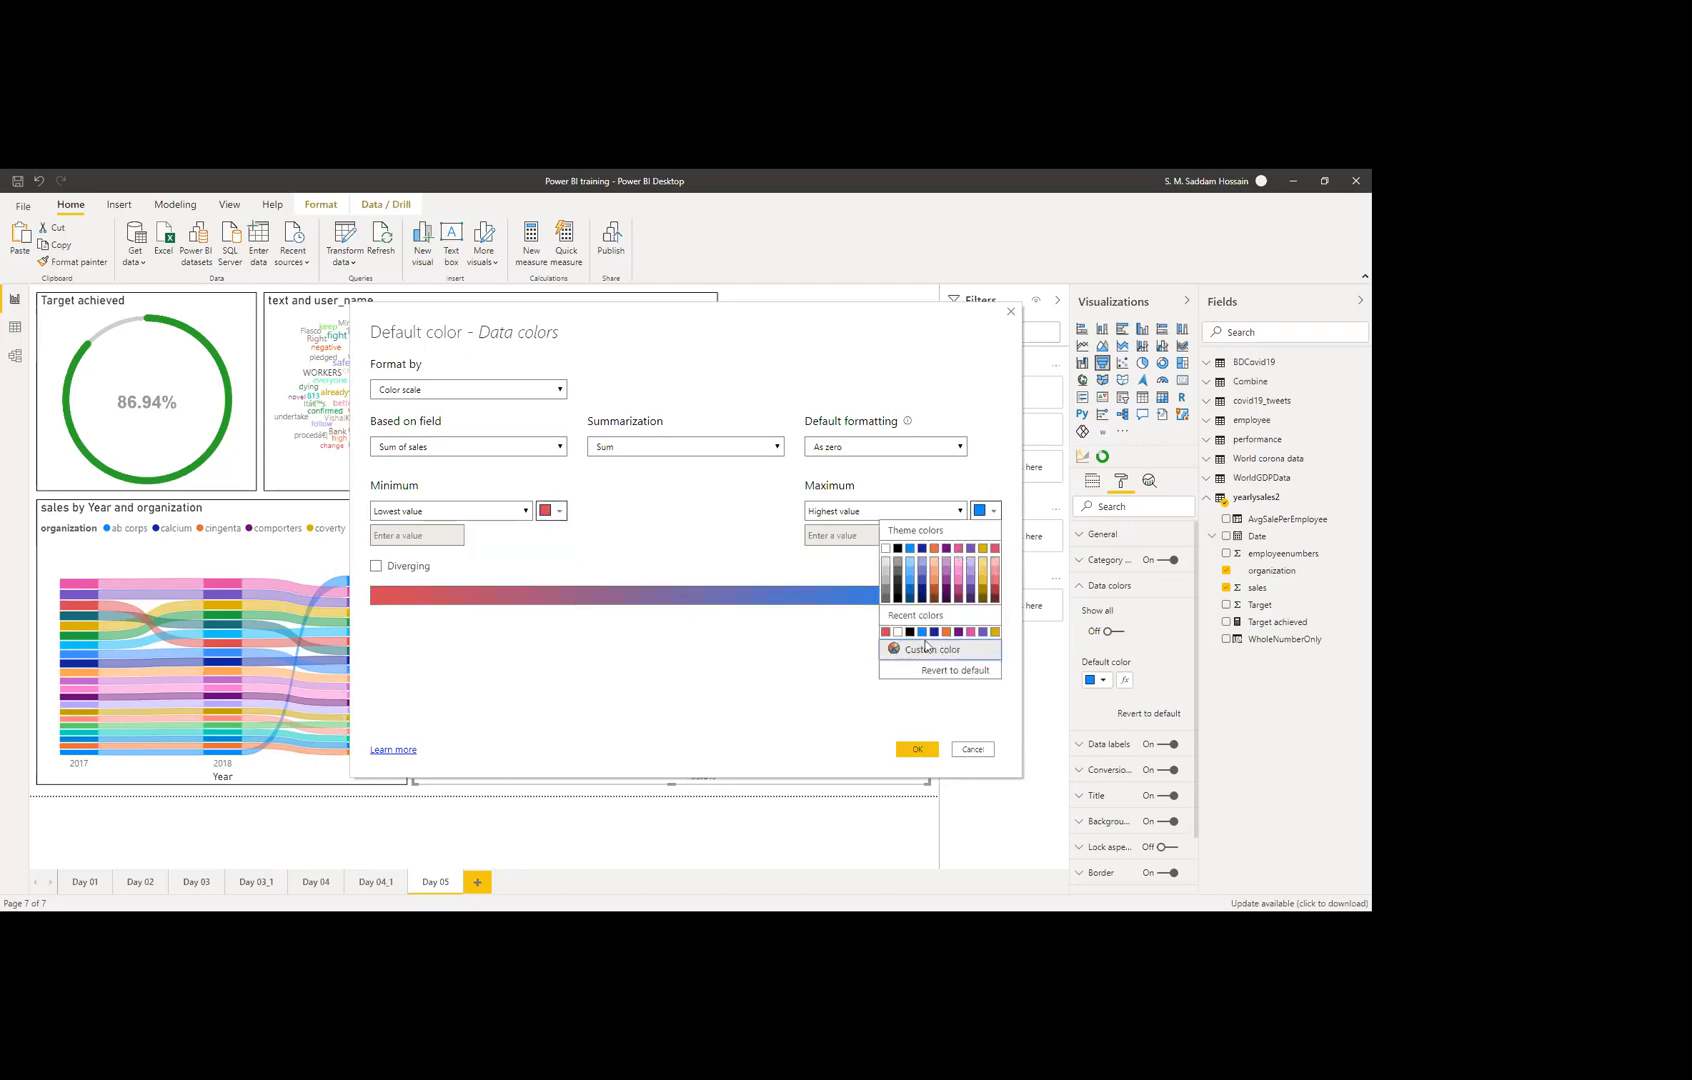
pyautogui.click(935, 637)
pyautogui.click(916, 749)
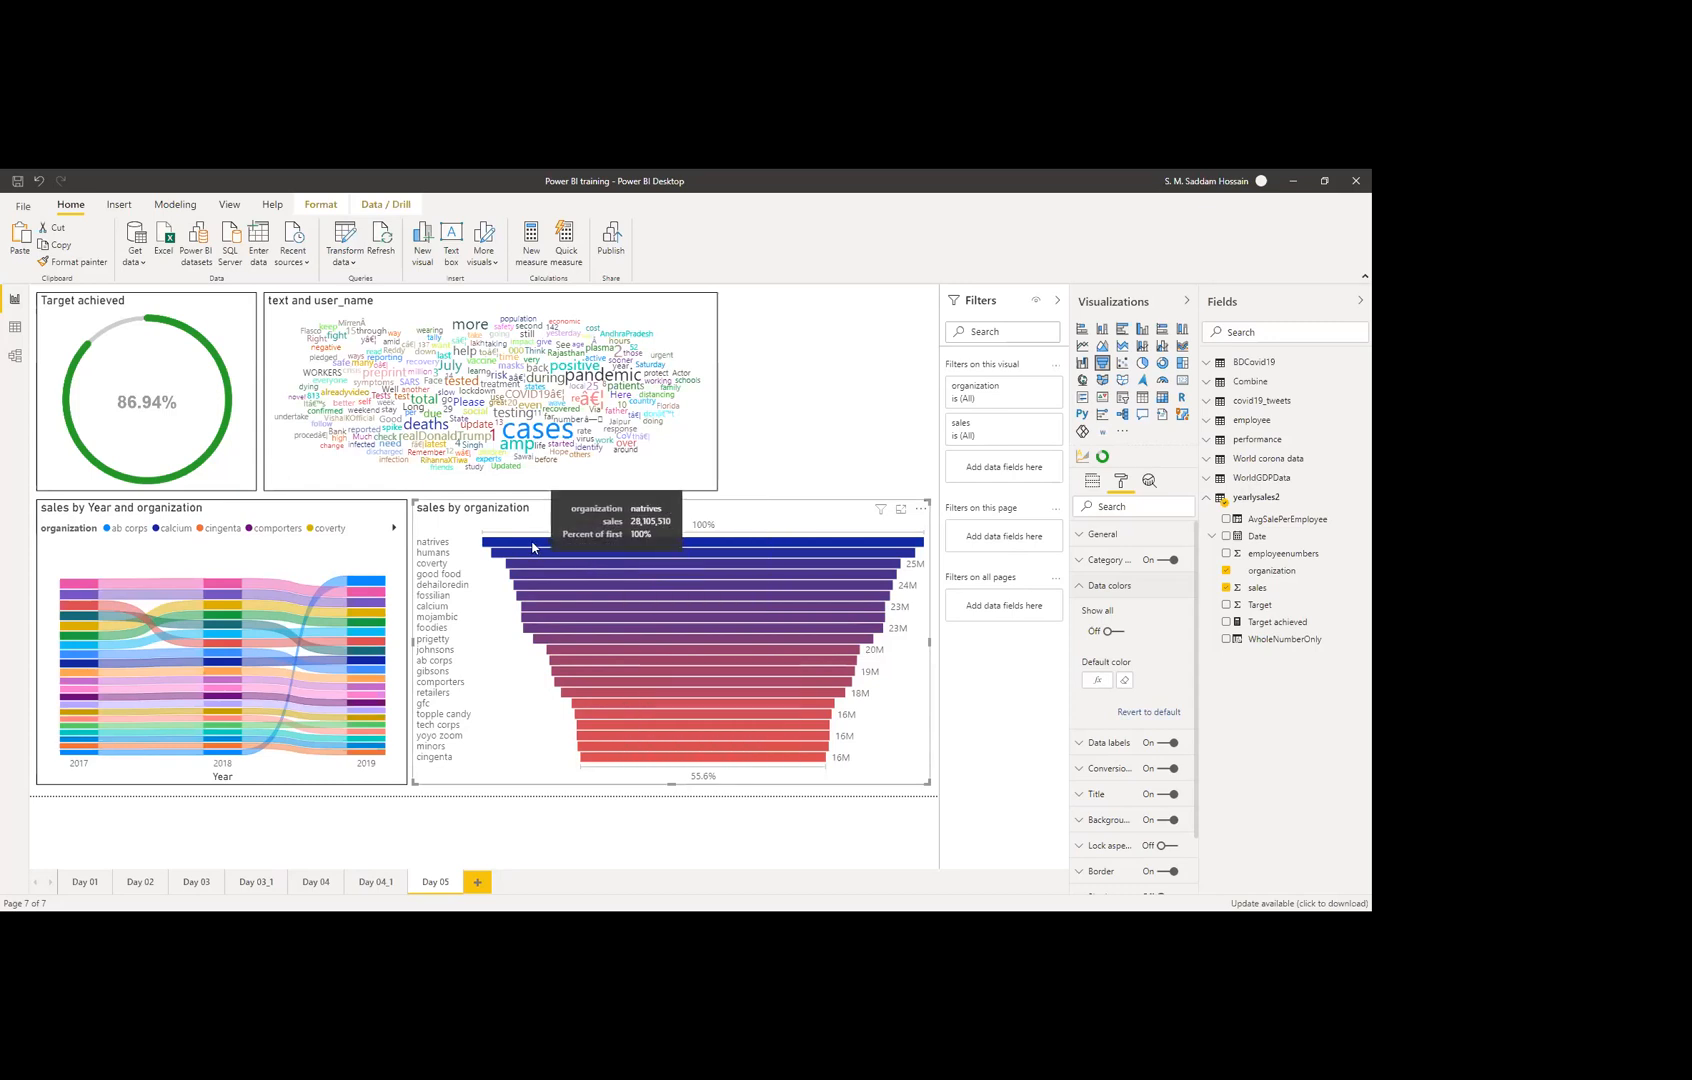
pyautogui.click(841, 404)
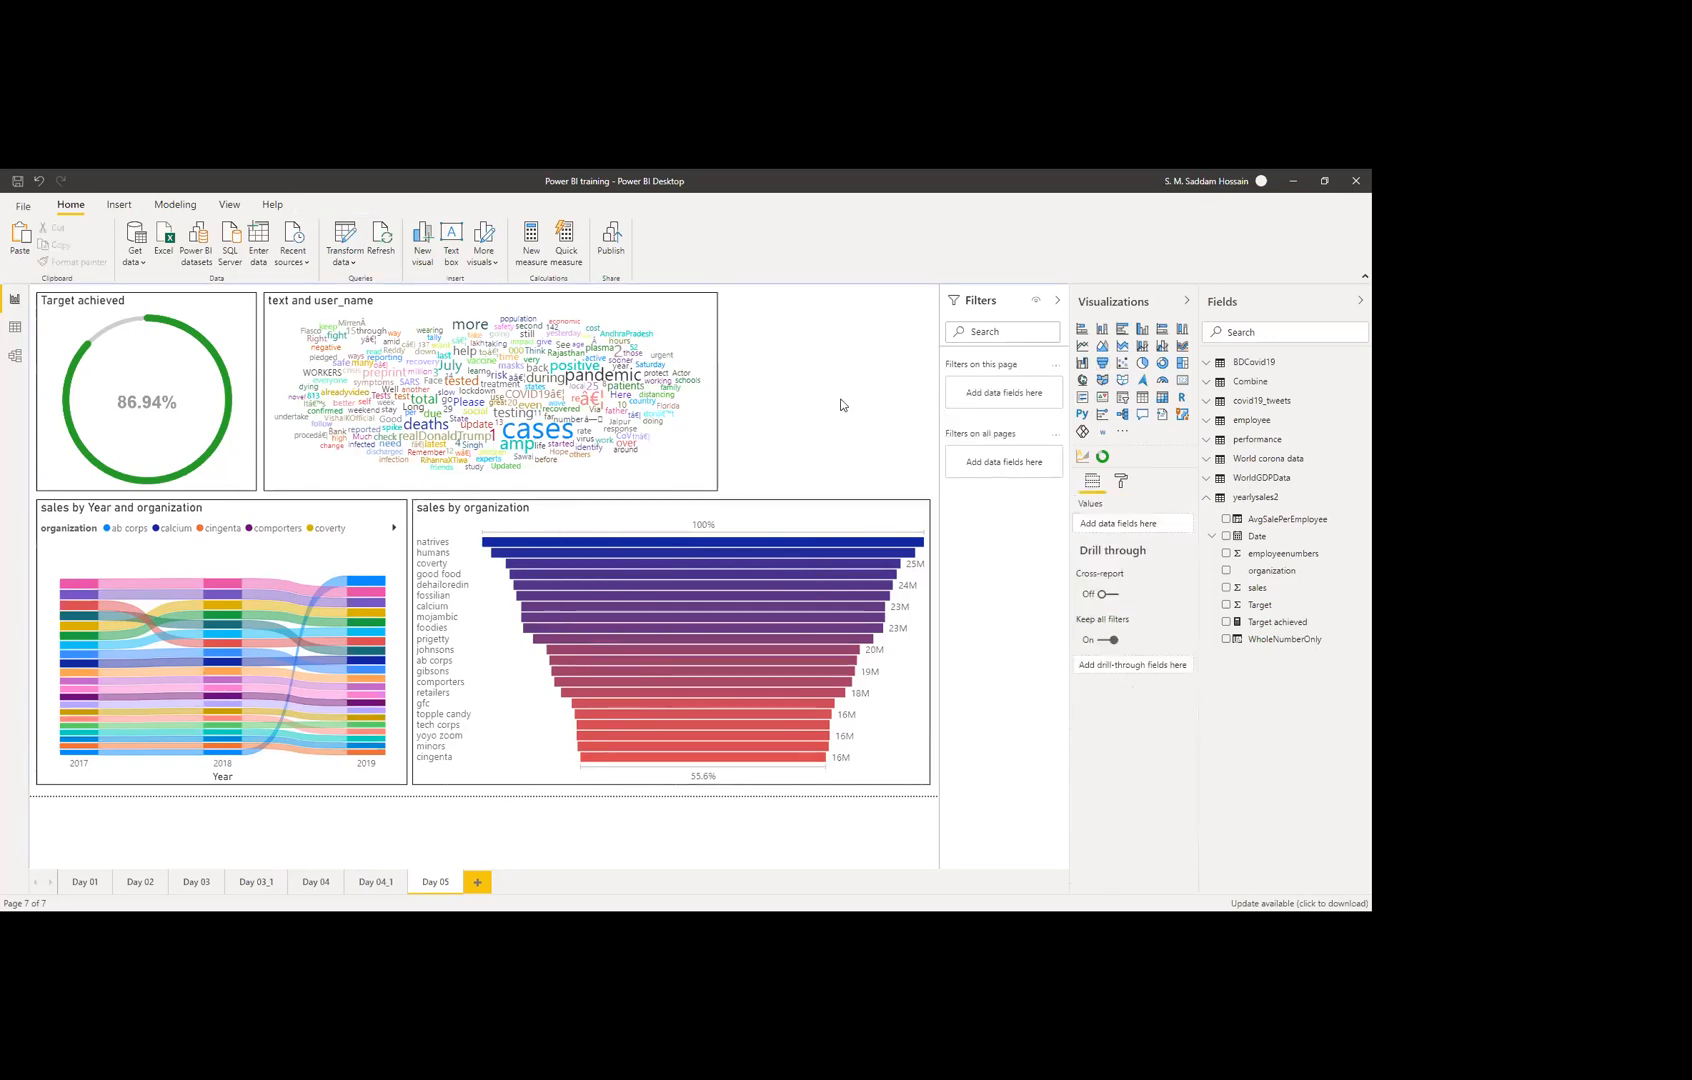
pyautogui.click(812, 519)
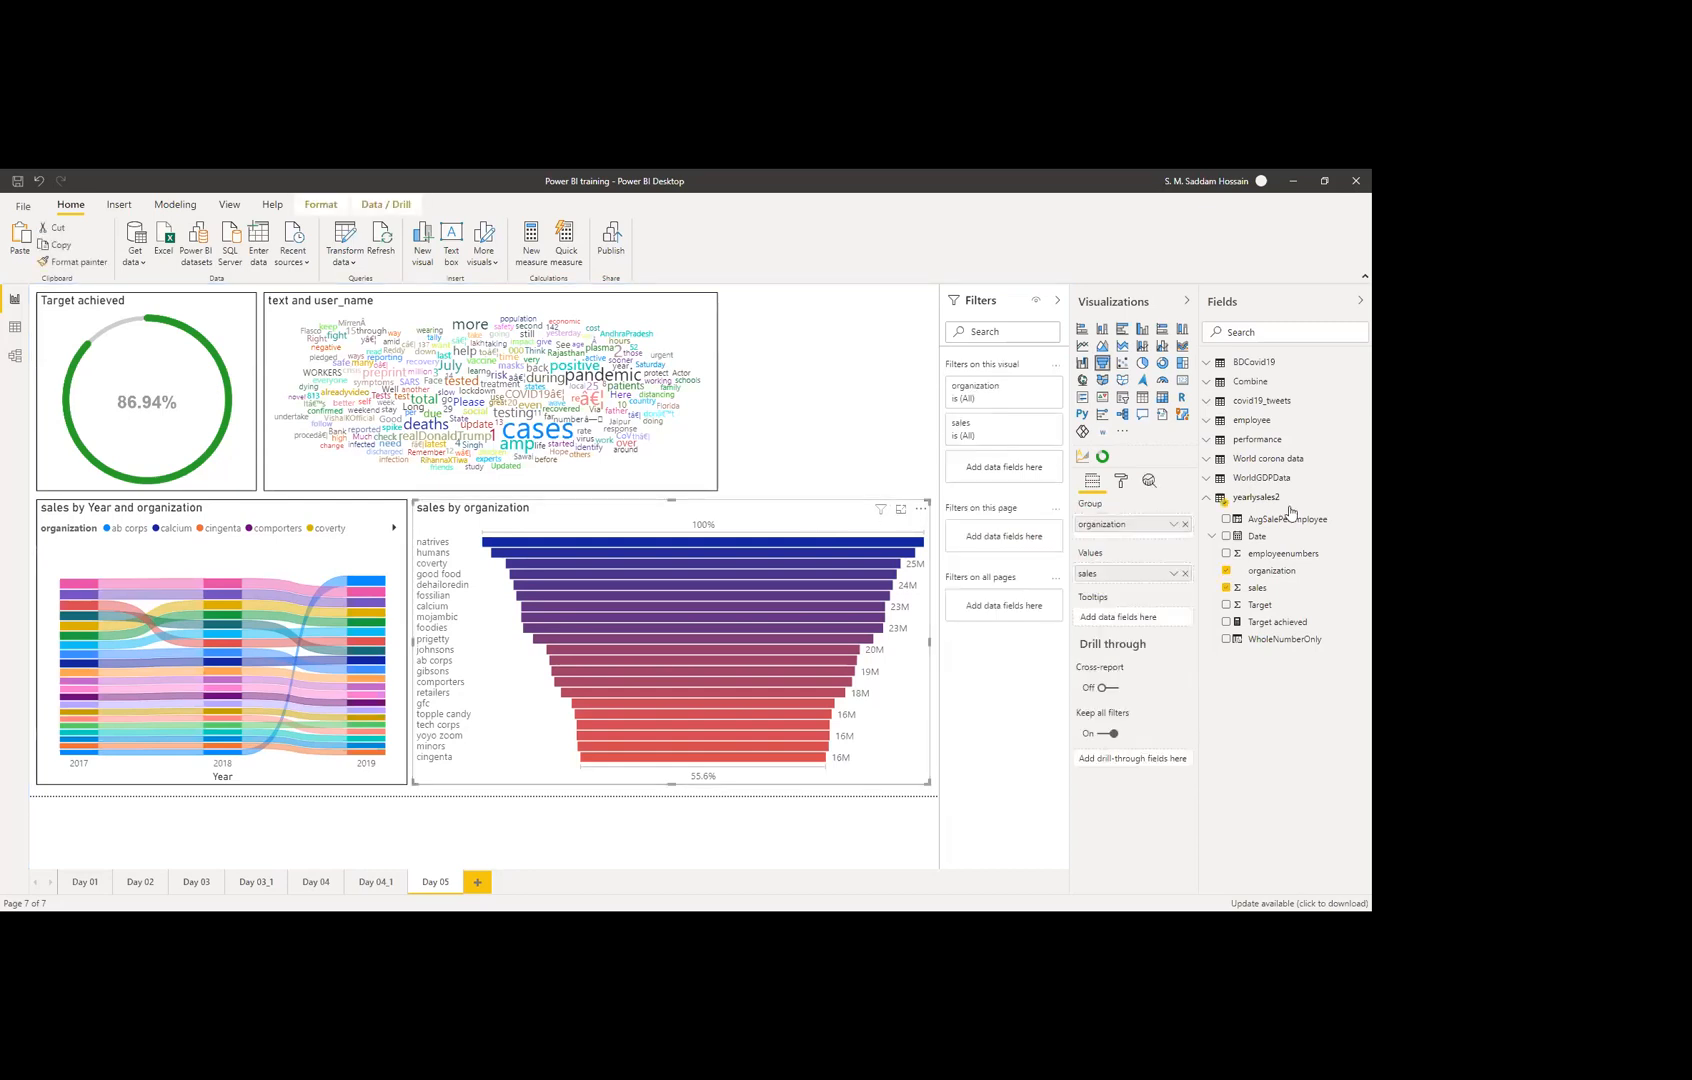
pyautogui.click(1121, 481)
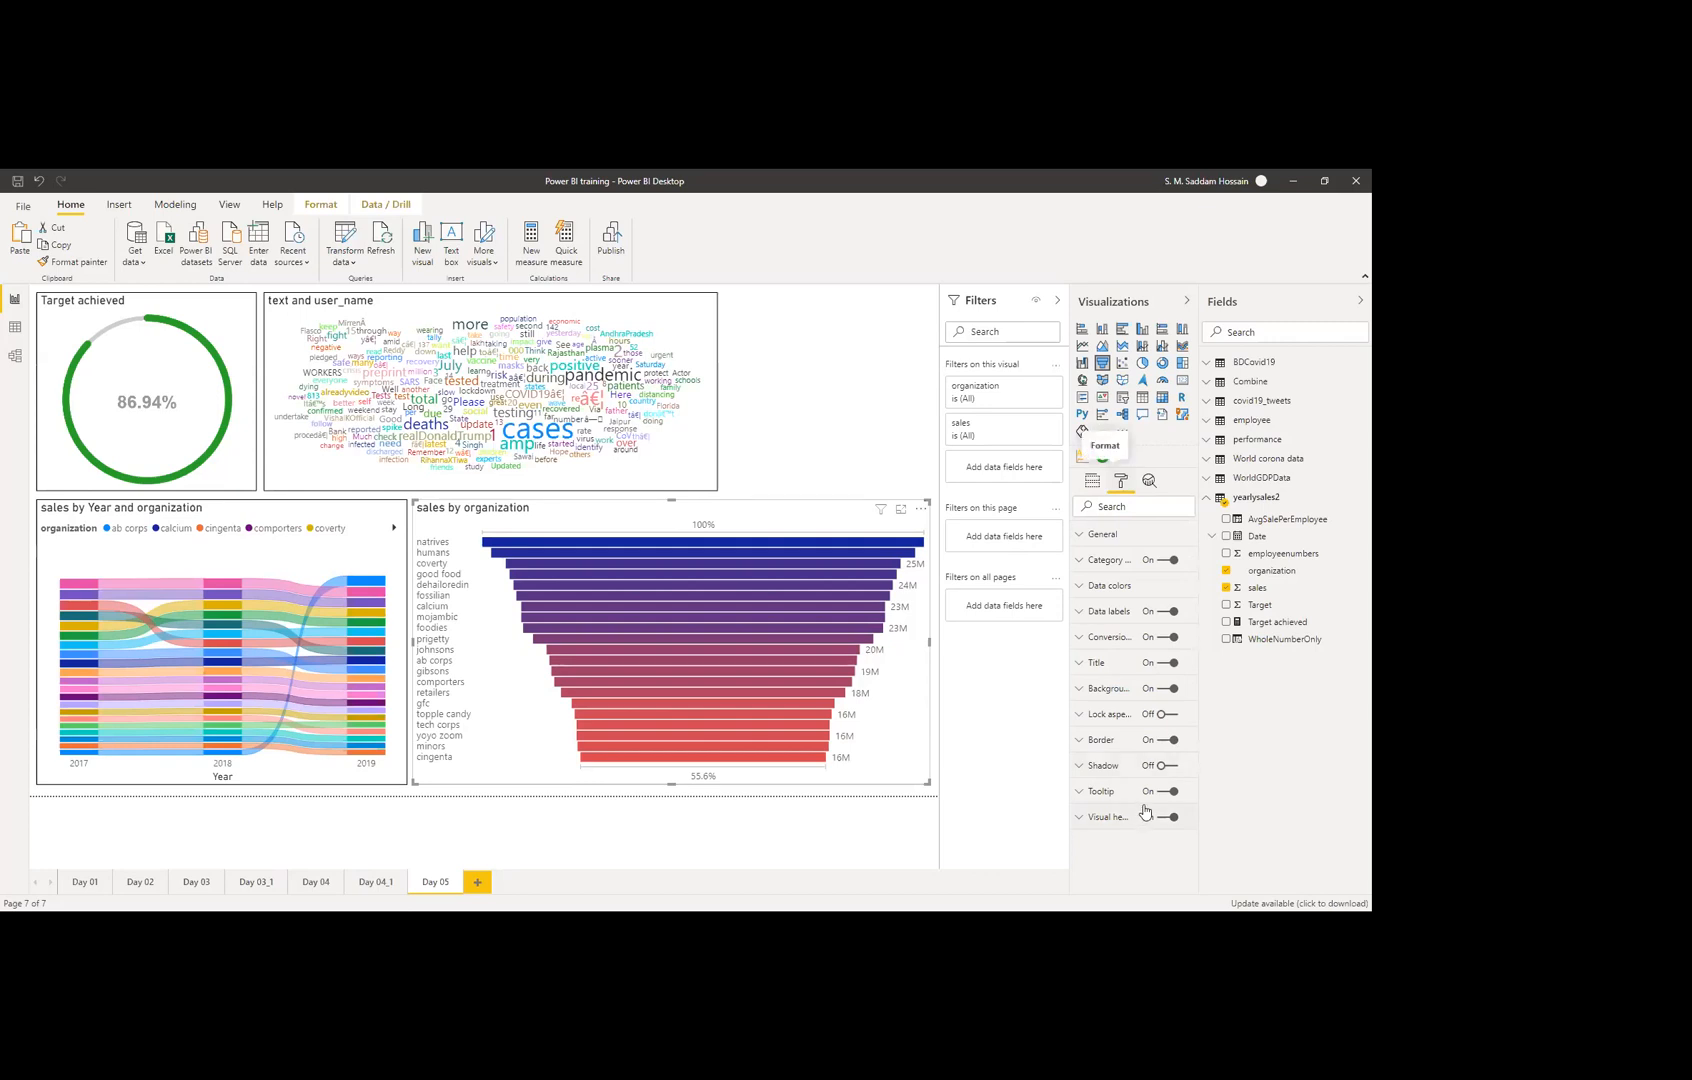
pyautogui.click(790, 419)
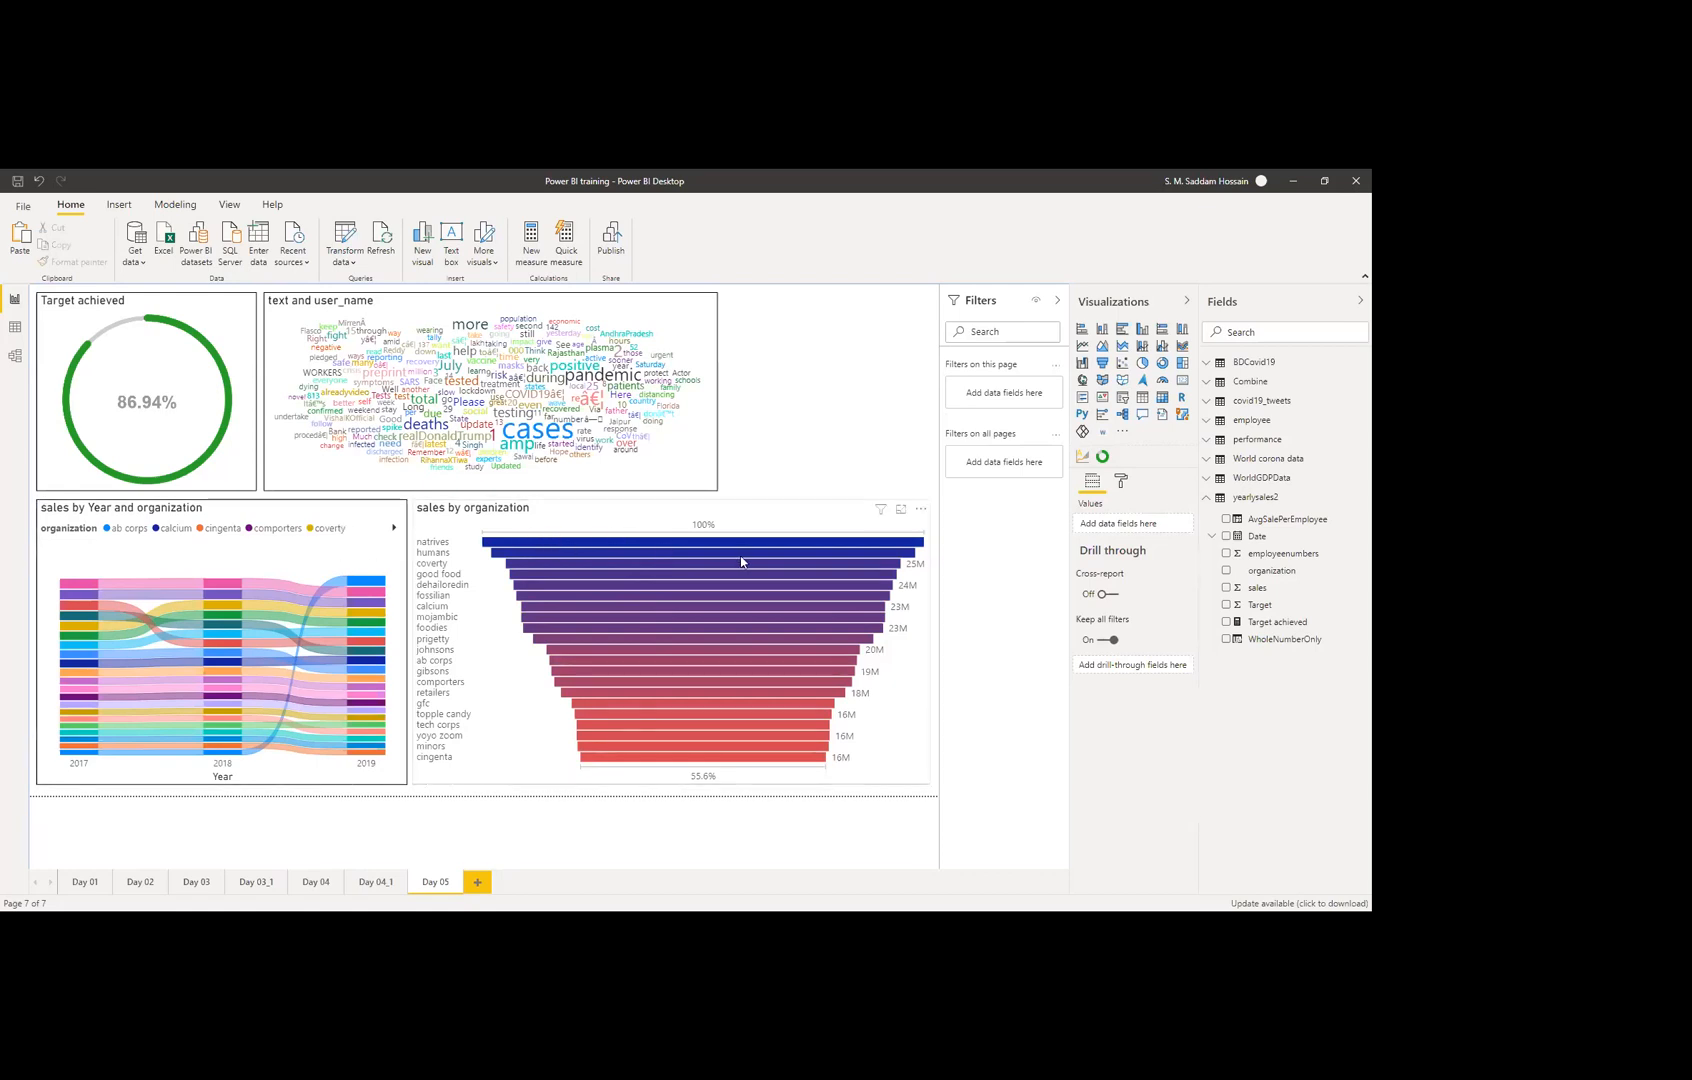
pyautogui.moveTo(741, 562)
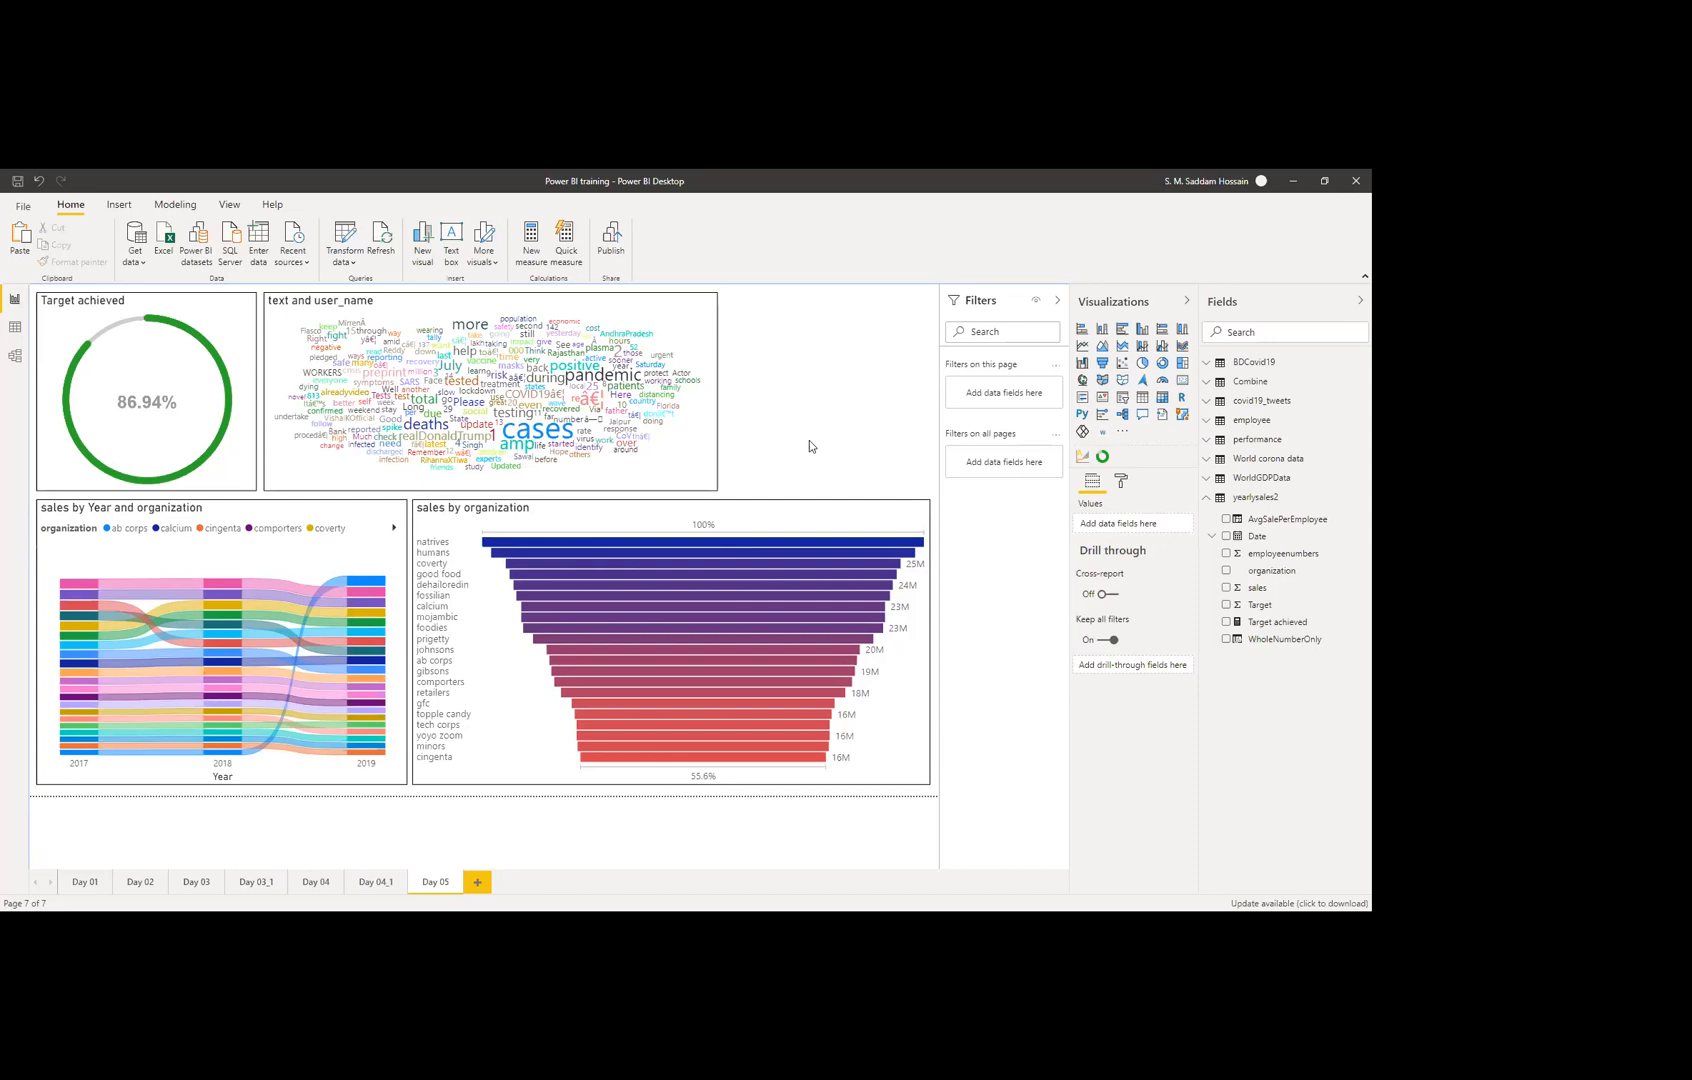
pyautogui.click(780, 515)
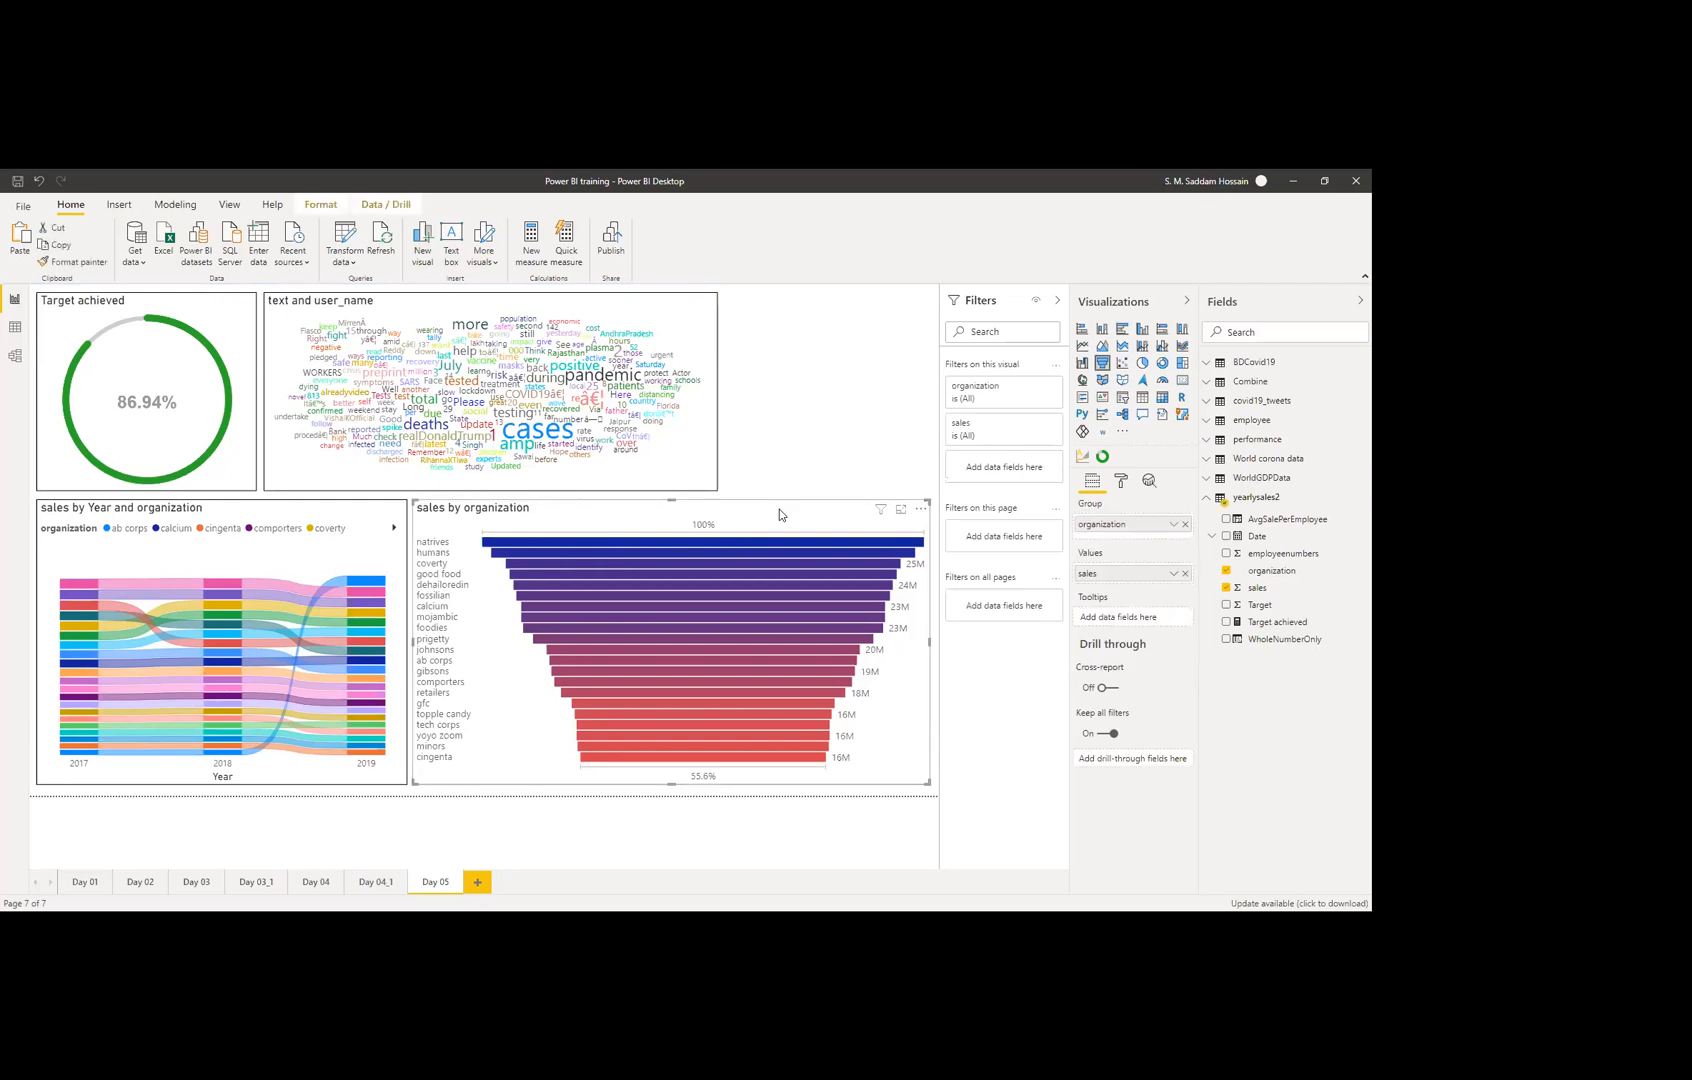
pyautogui.click(1035, 386)
pyautogui.click(998, 438)
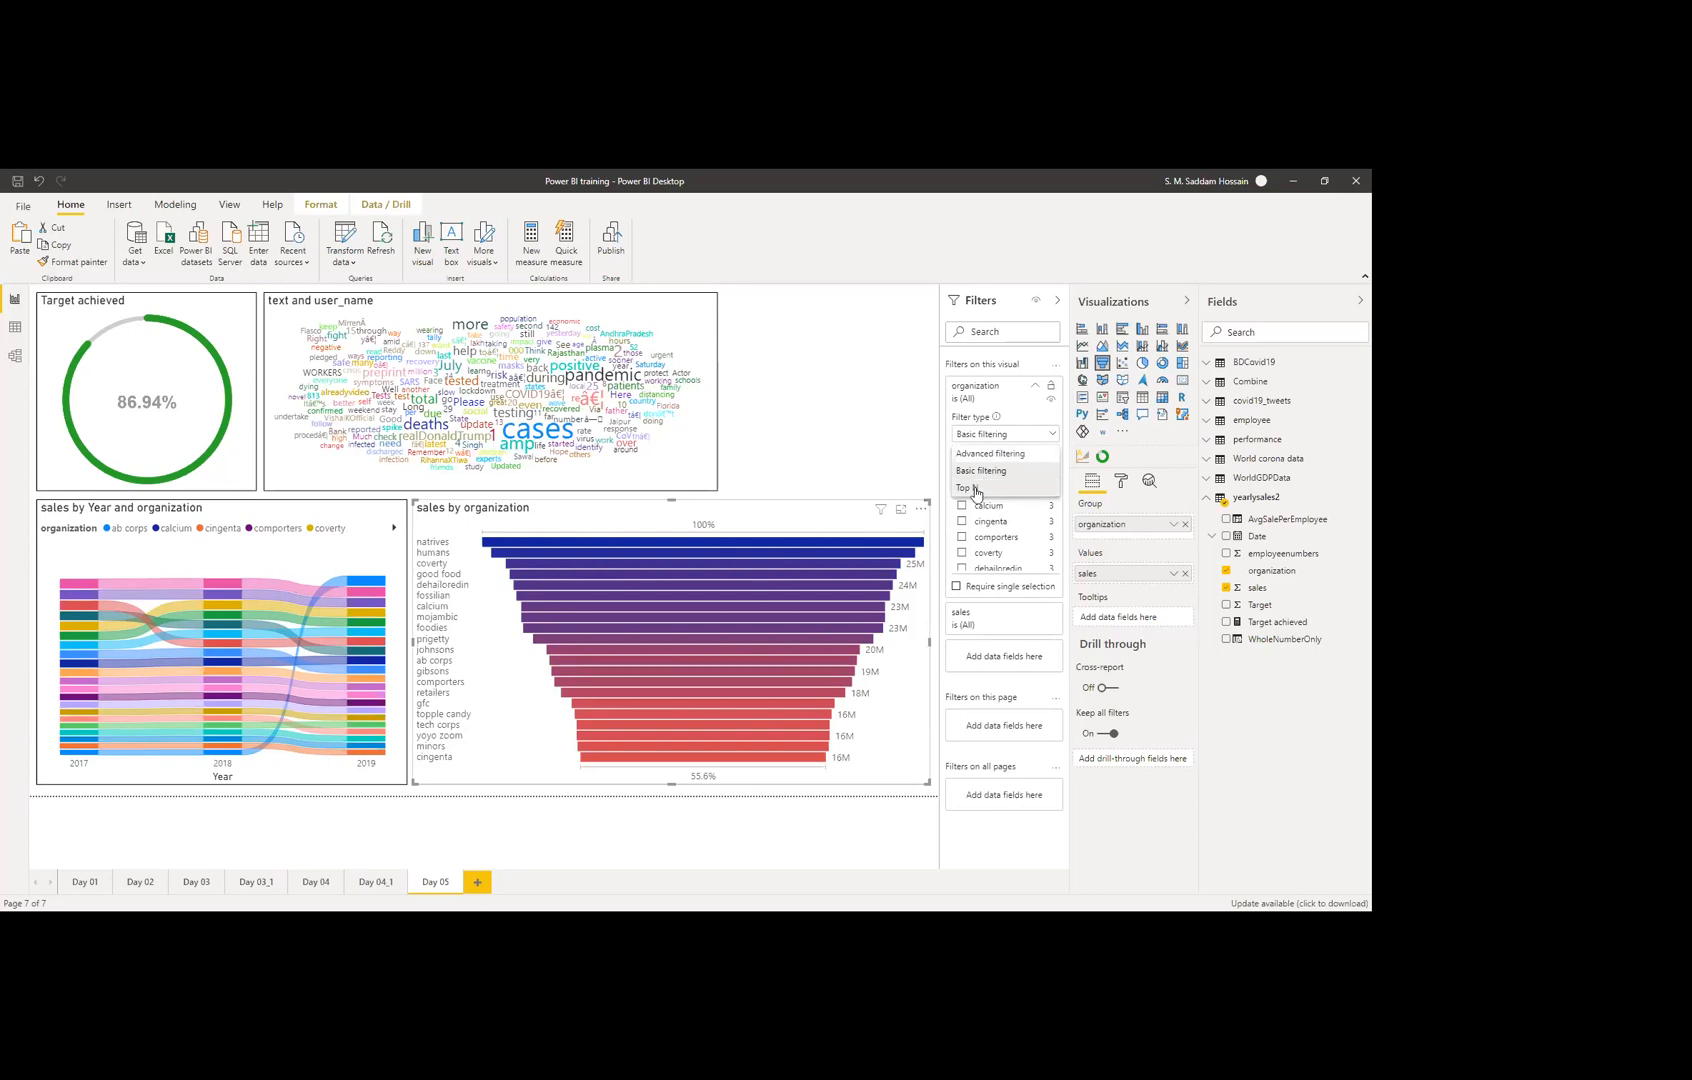
pyautogui.click(840, 434)
pyautogui.click(840, 434)
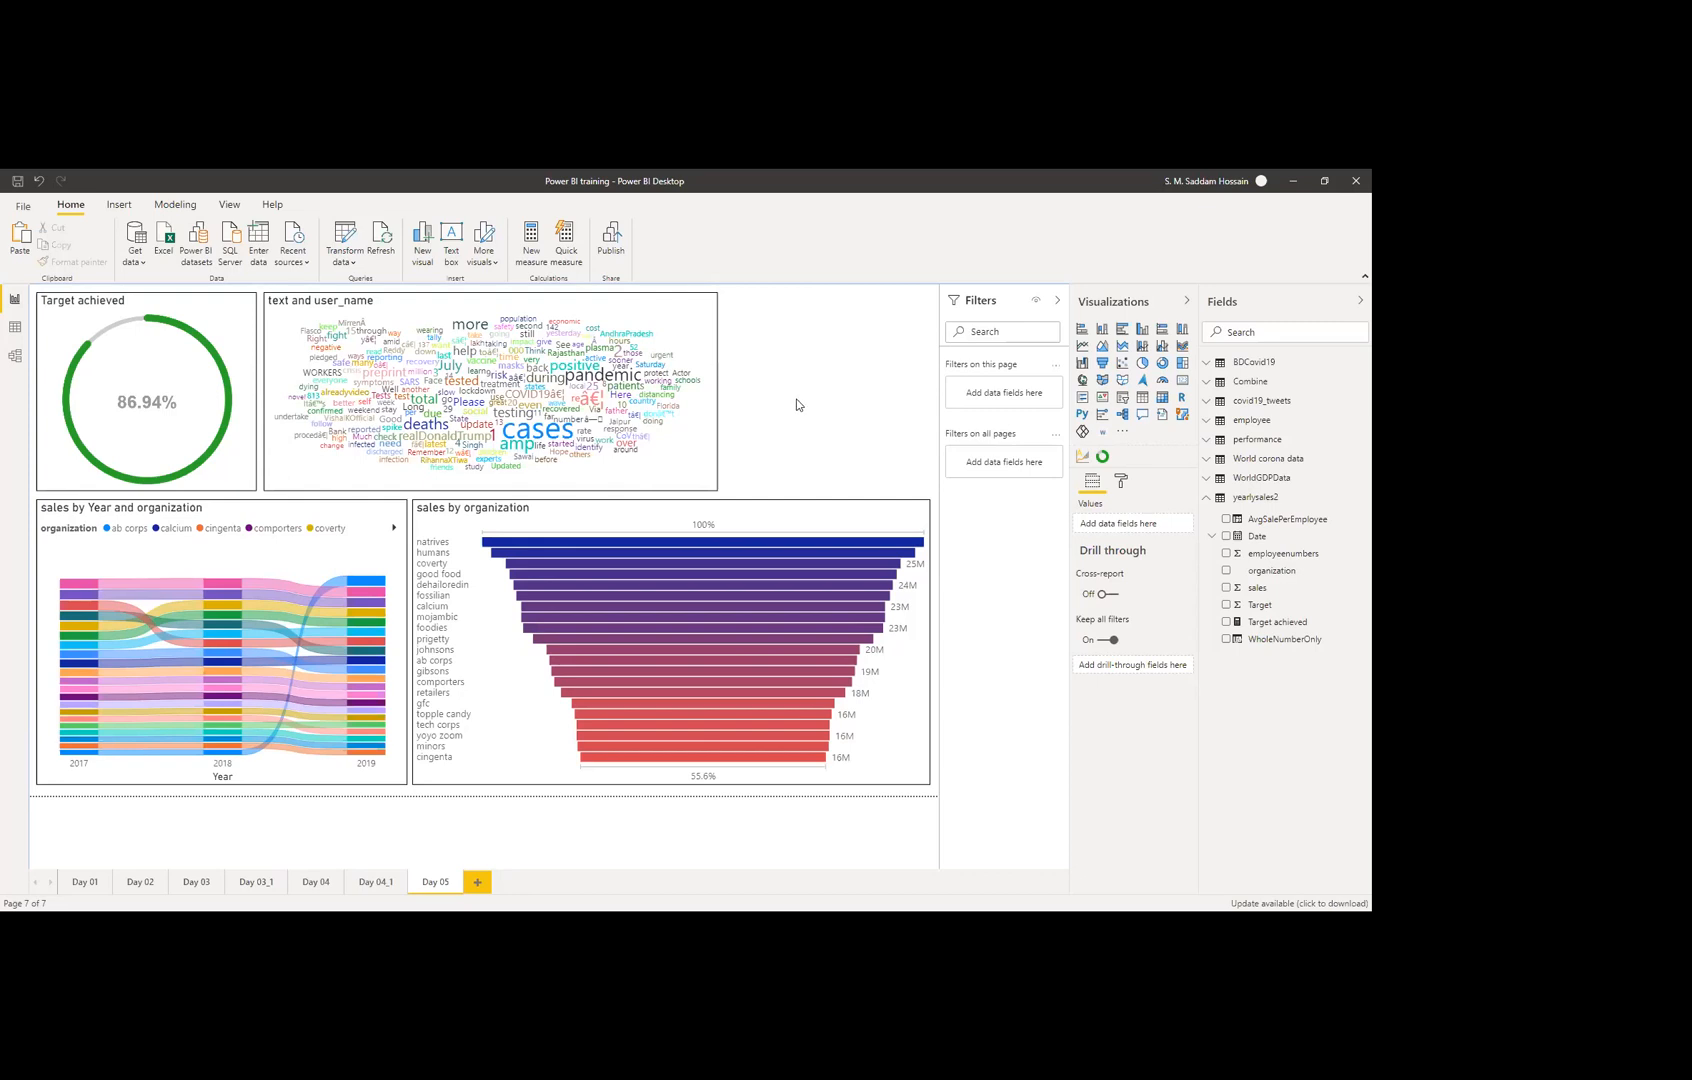
pyautogui.click(780, 520)
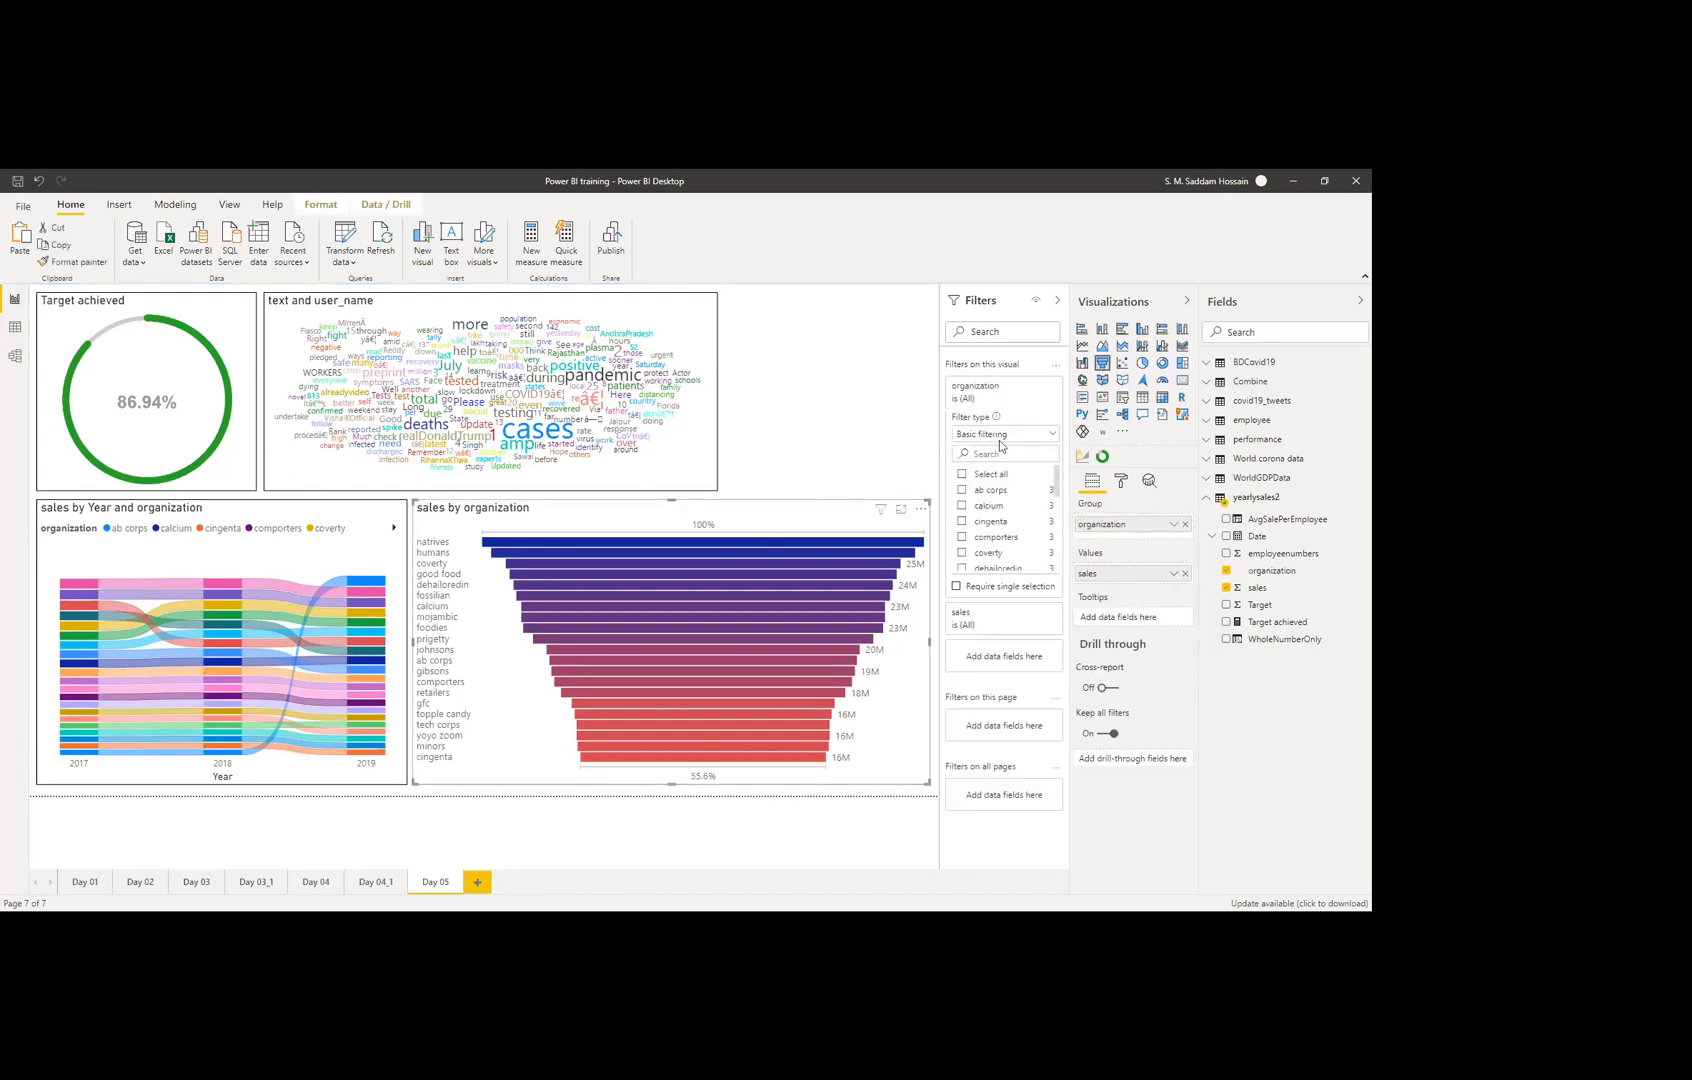
pyautogui.click(1121, 482)
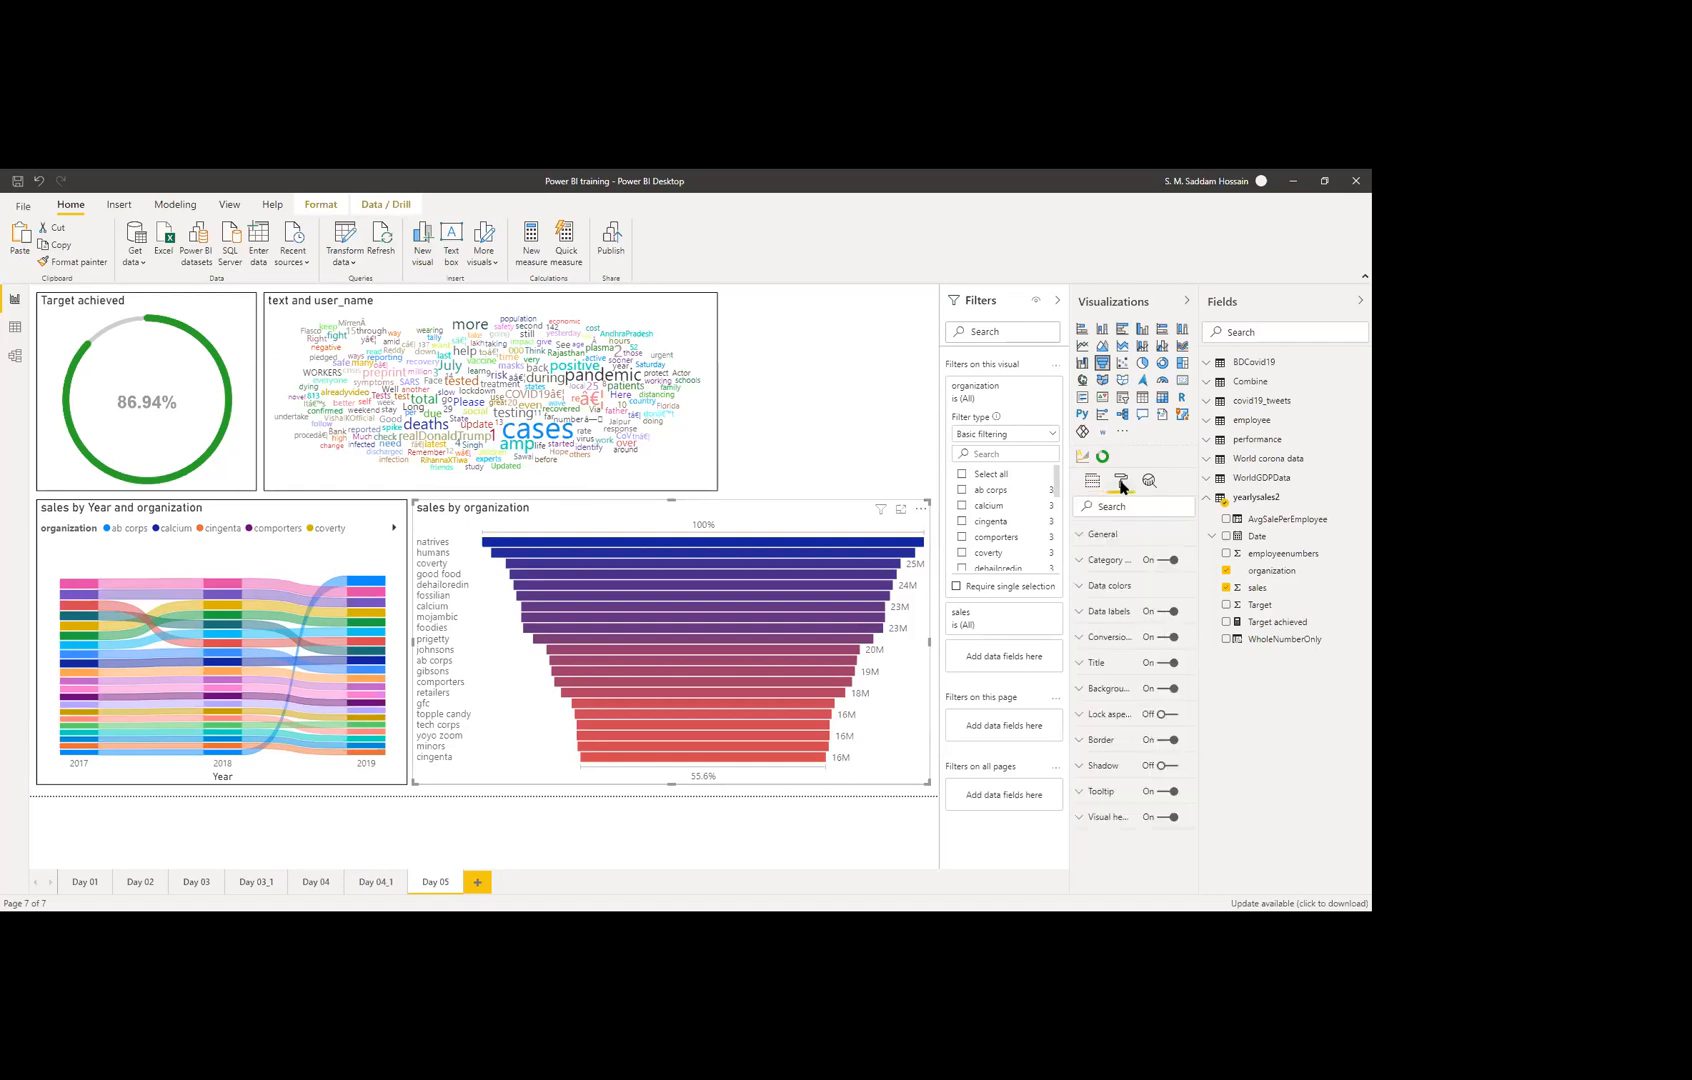
pyautogui.click(1120, 566)
pyautogui.click(1120, 574)
pyautogui.click(1114, 584)
pyautogui.click(1114, 585)
pyautogui.click(1114, 611)
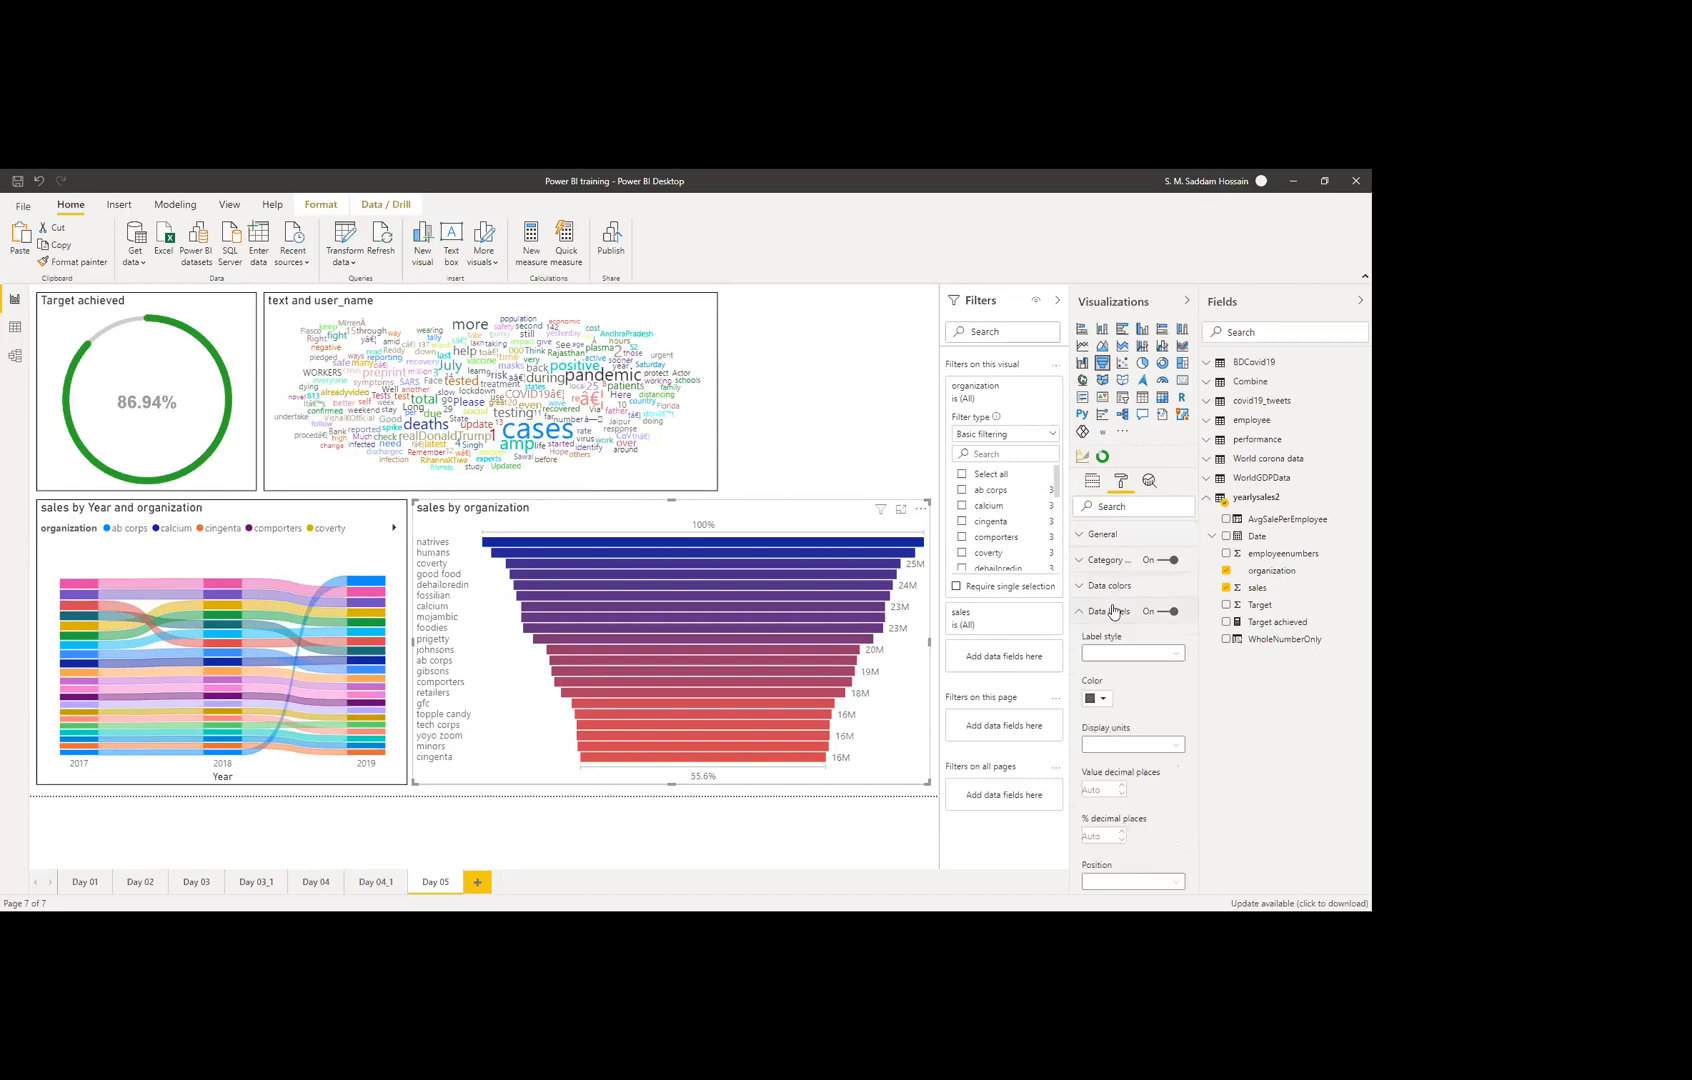
pyautogui.click(1110, 613)
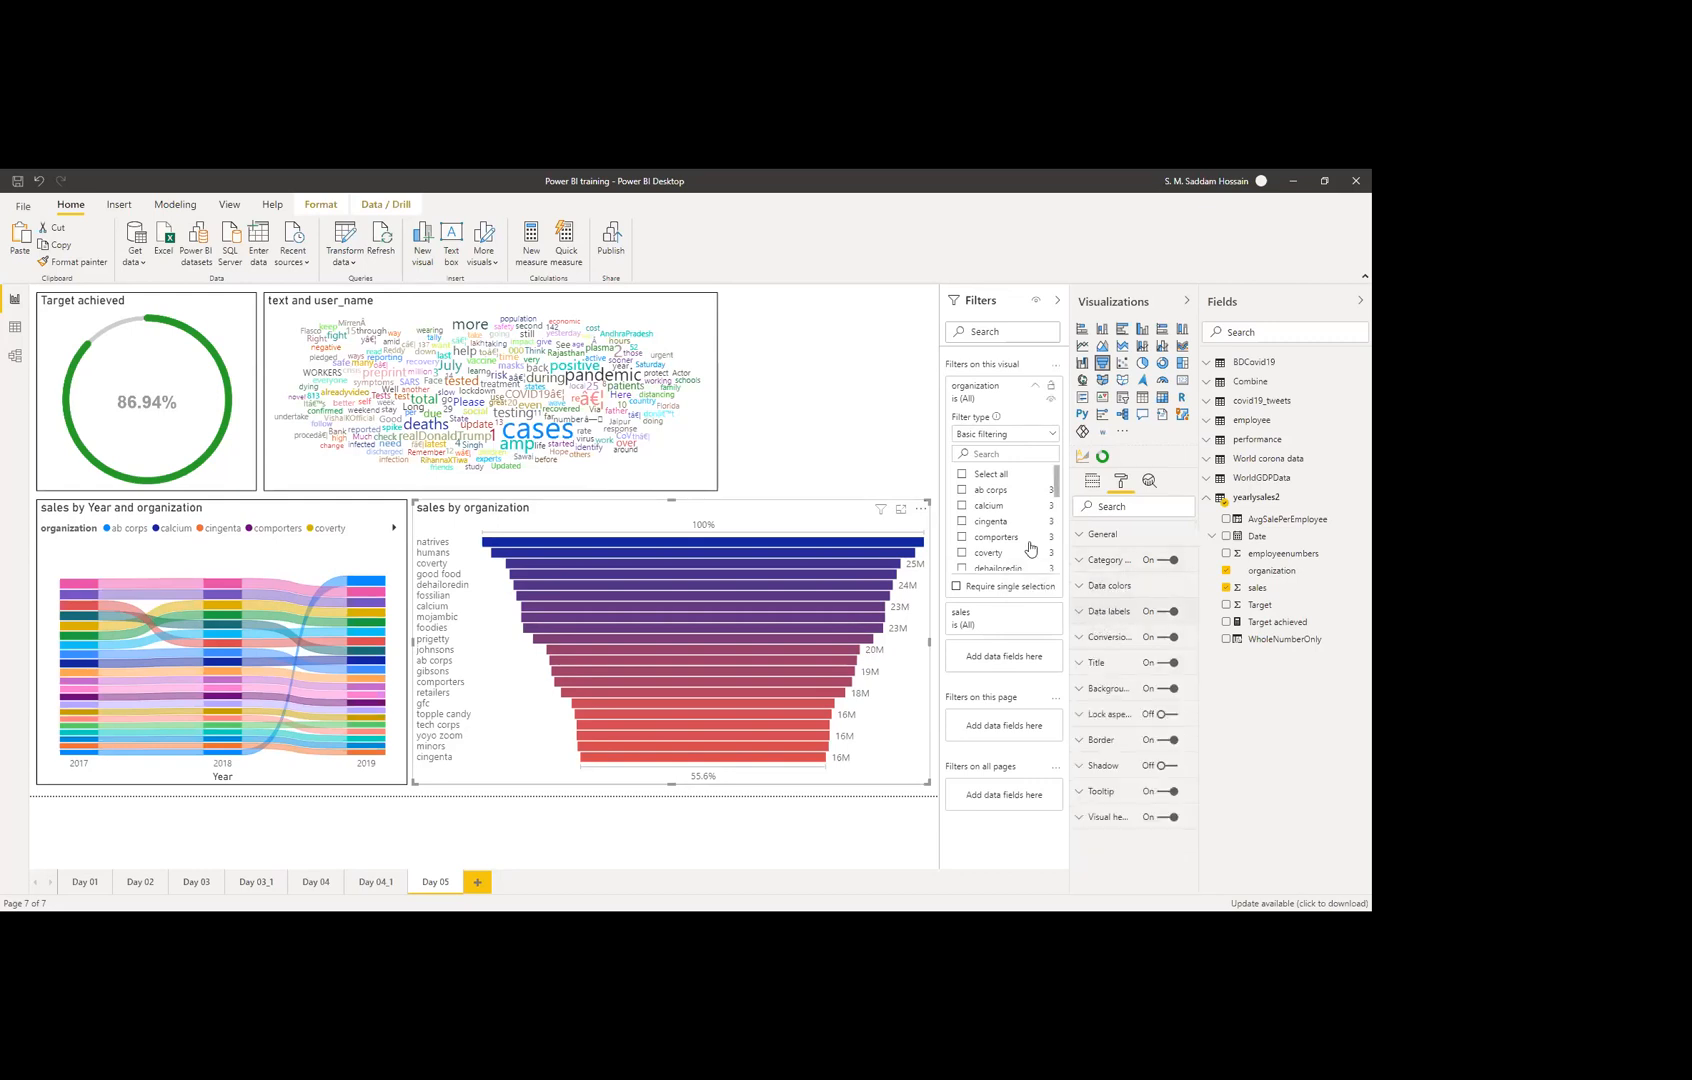
pyautogui.click(829, 425)
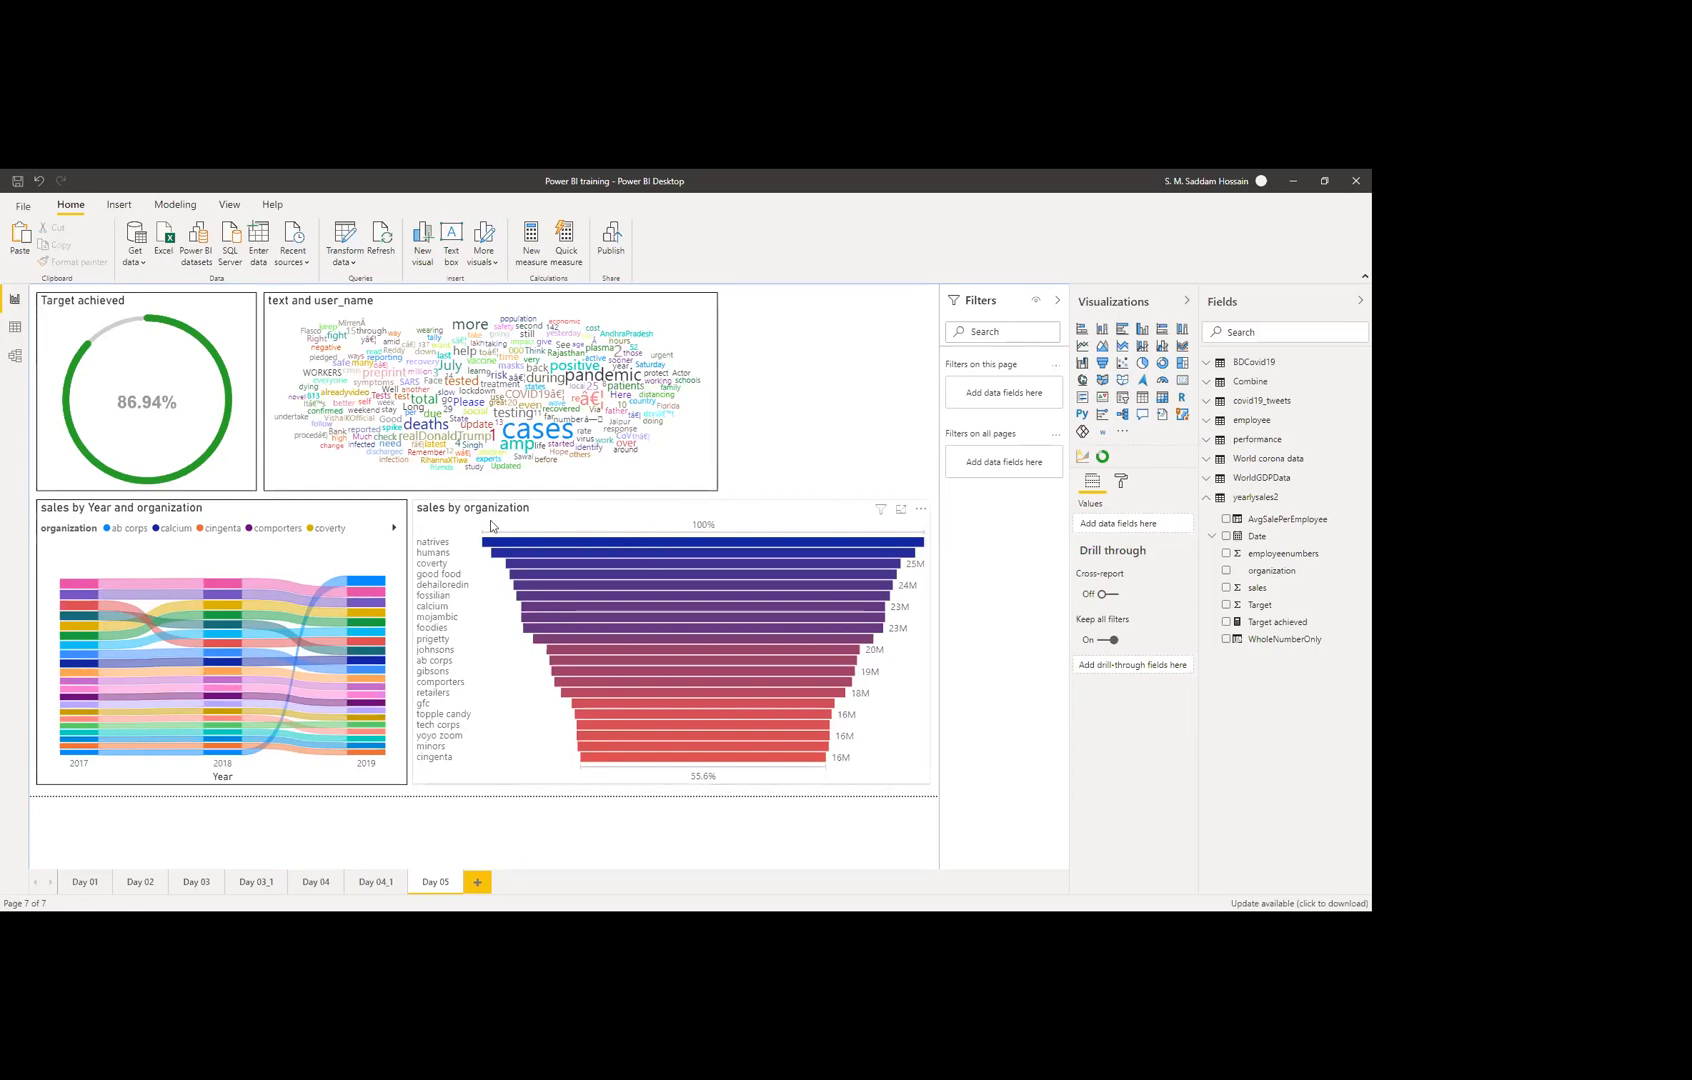
# Step: Select the sales by organization funnel and open the Label style list under Data labels
pyautogui.click(677, 702)
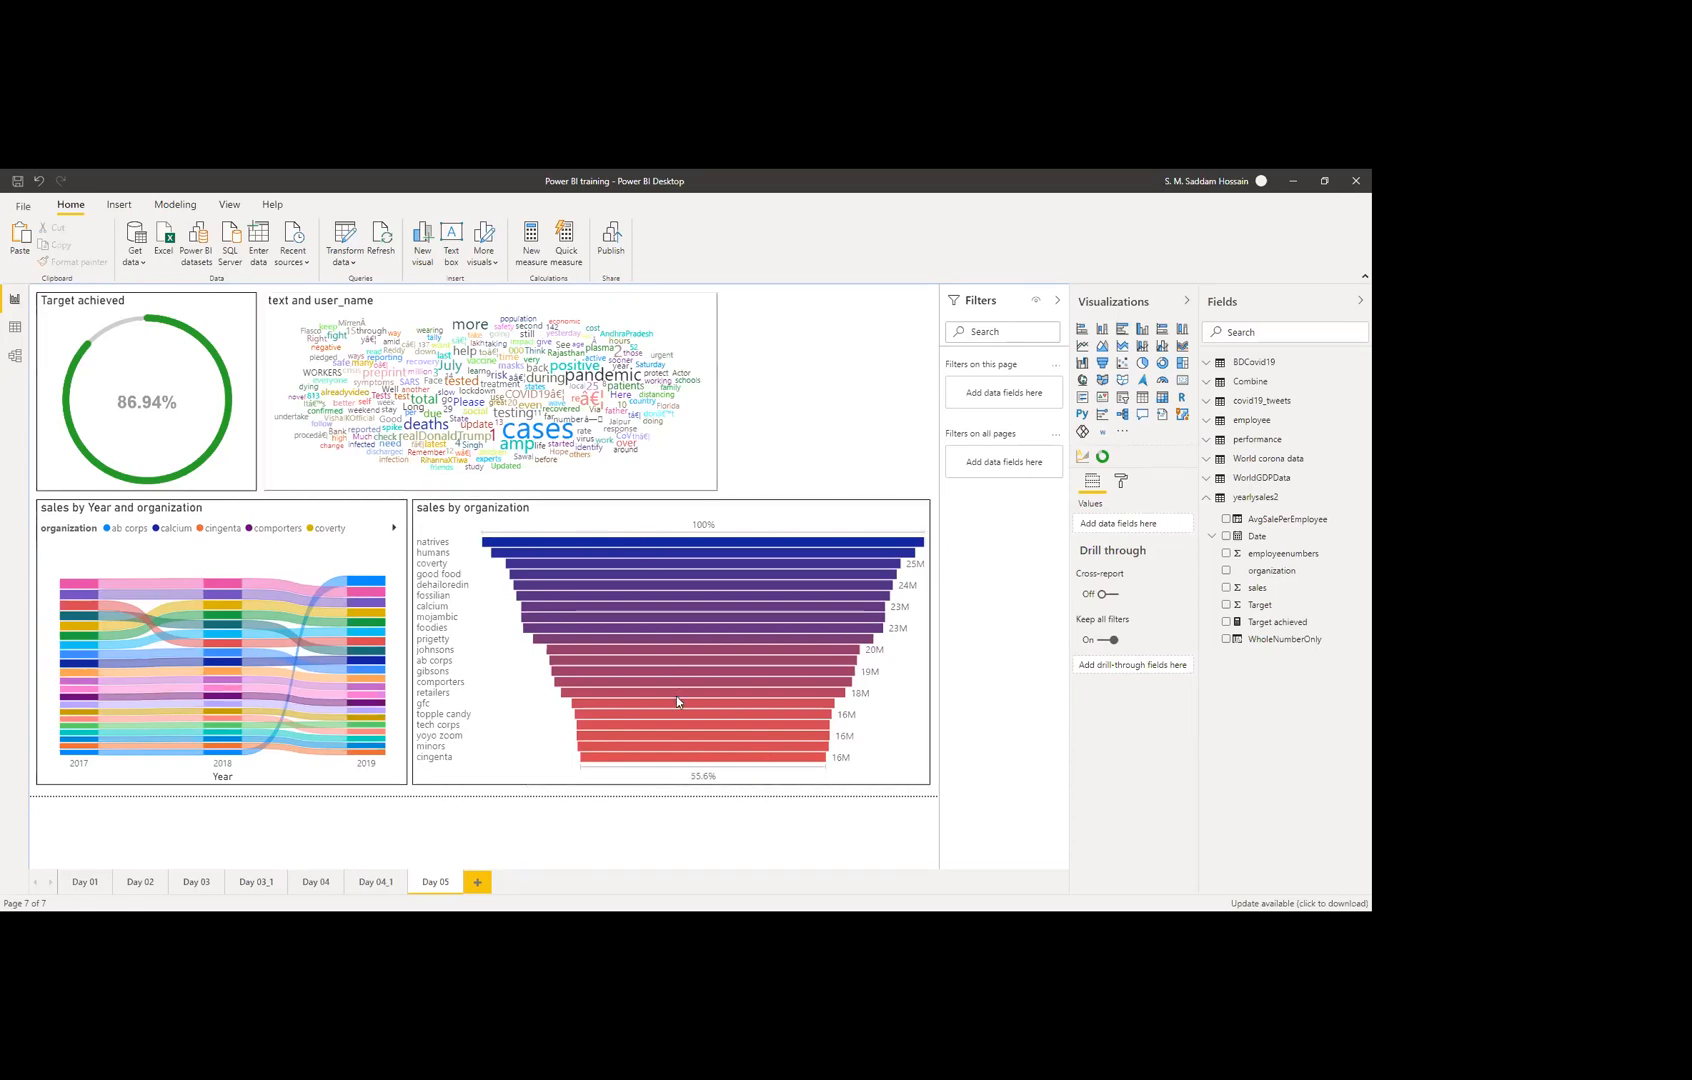
pyautogui.moveTo(711, 545)
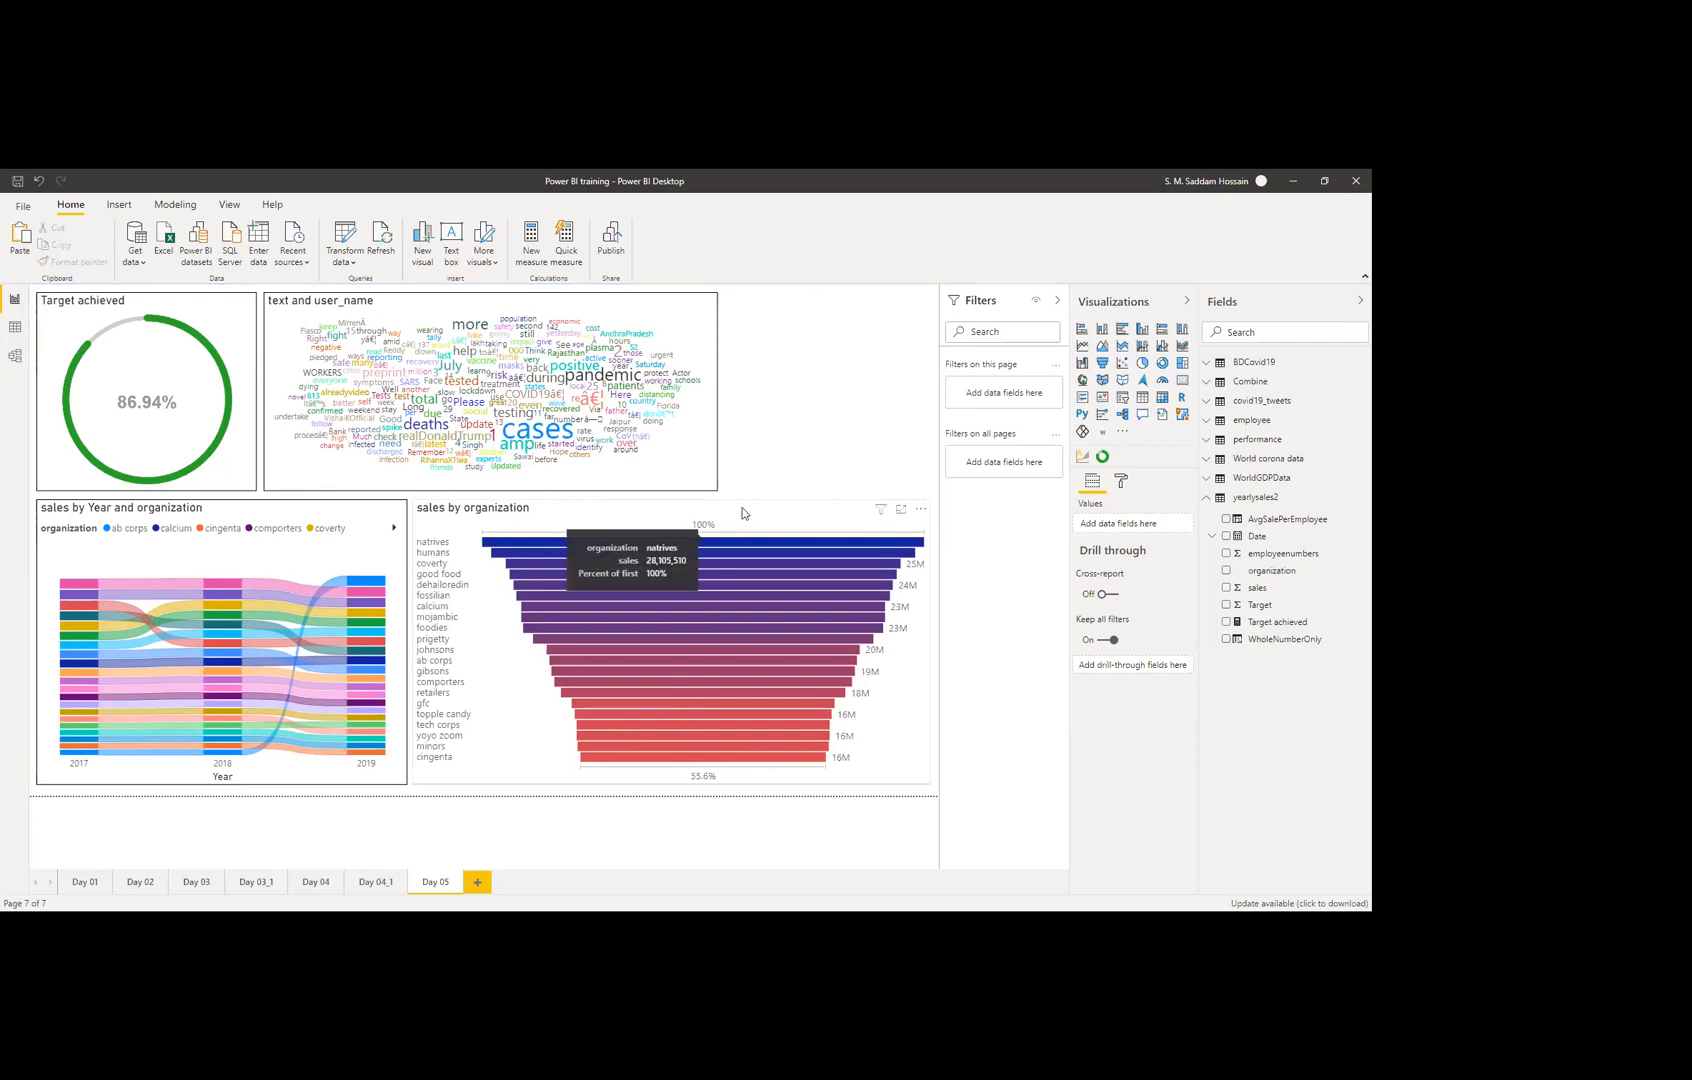
pyautogui.click(742, 513)
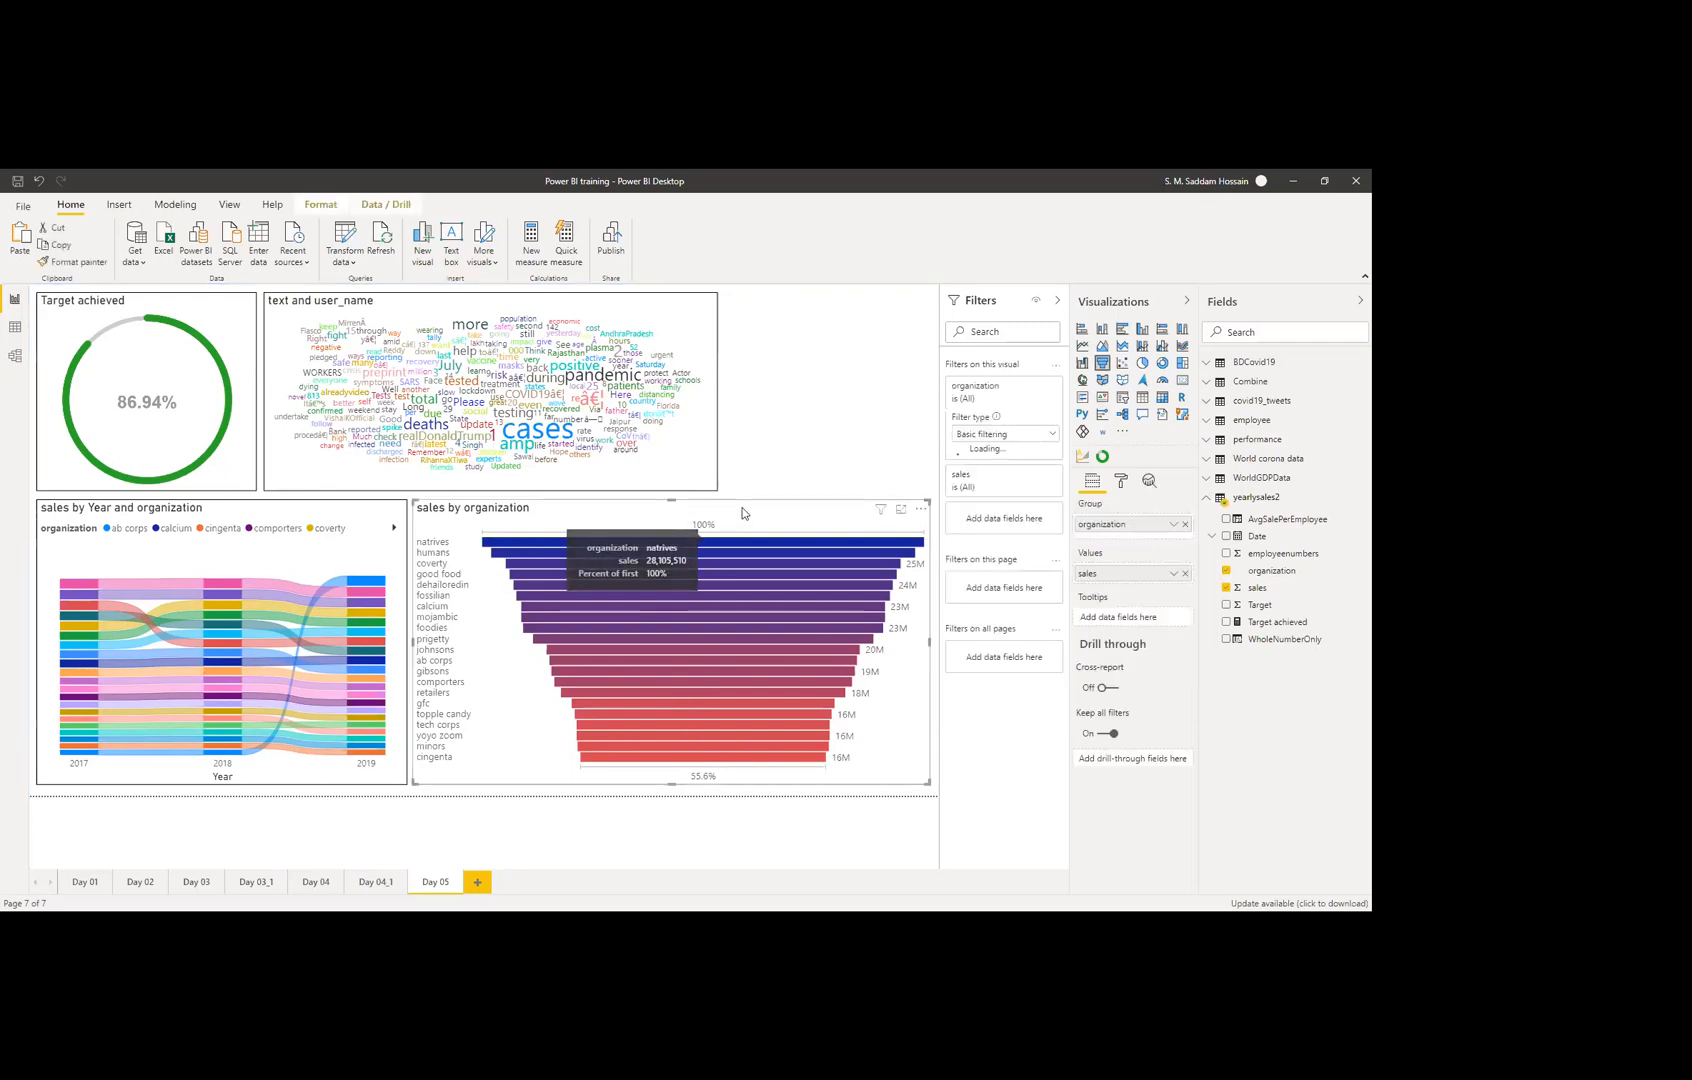
pyautogui.click(1123, 484)
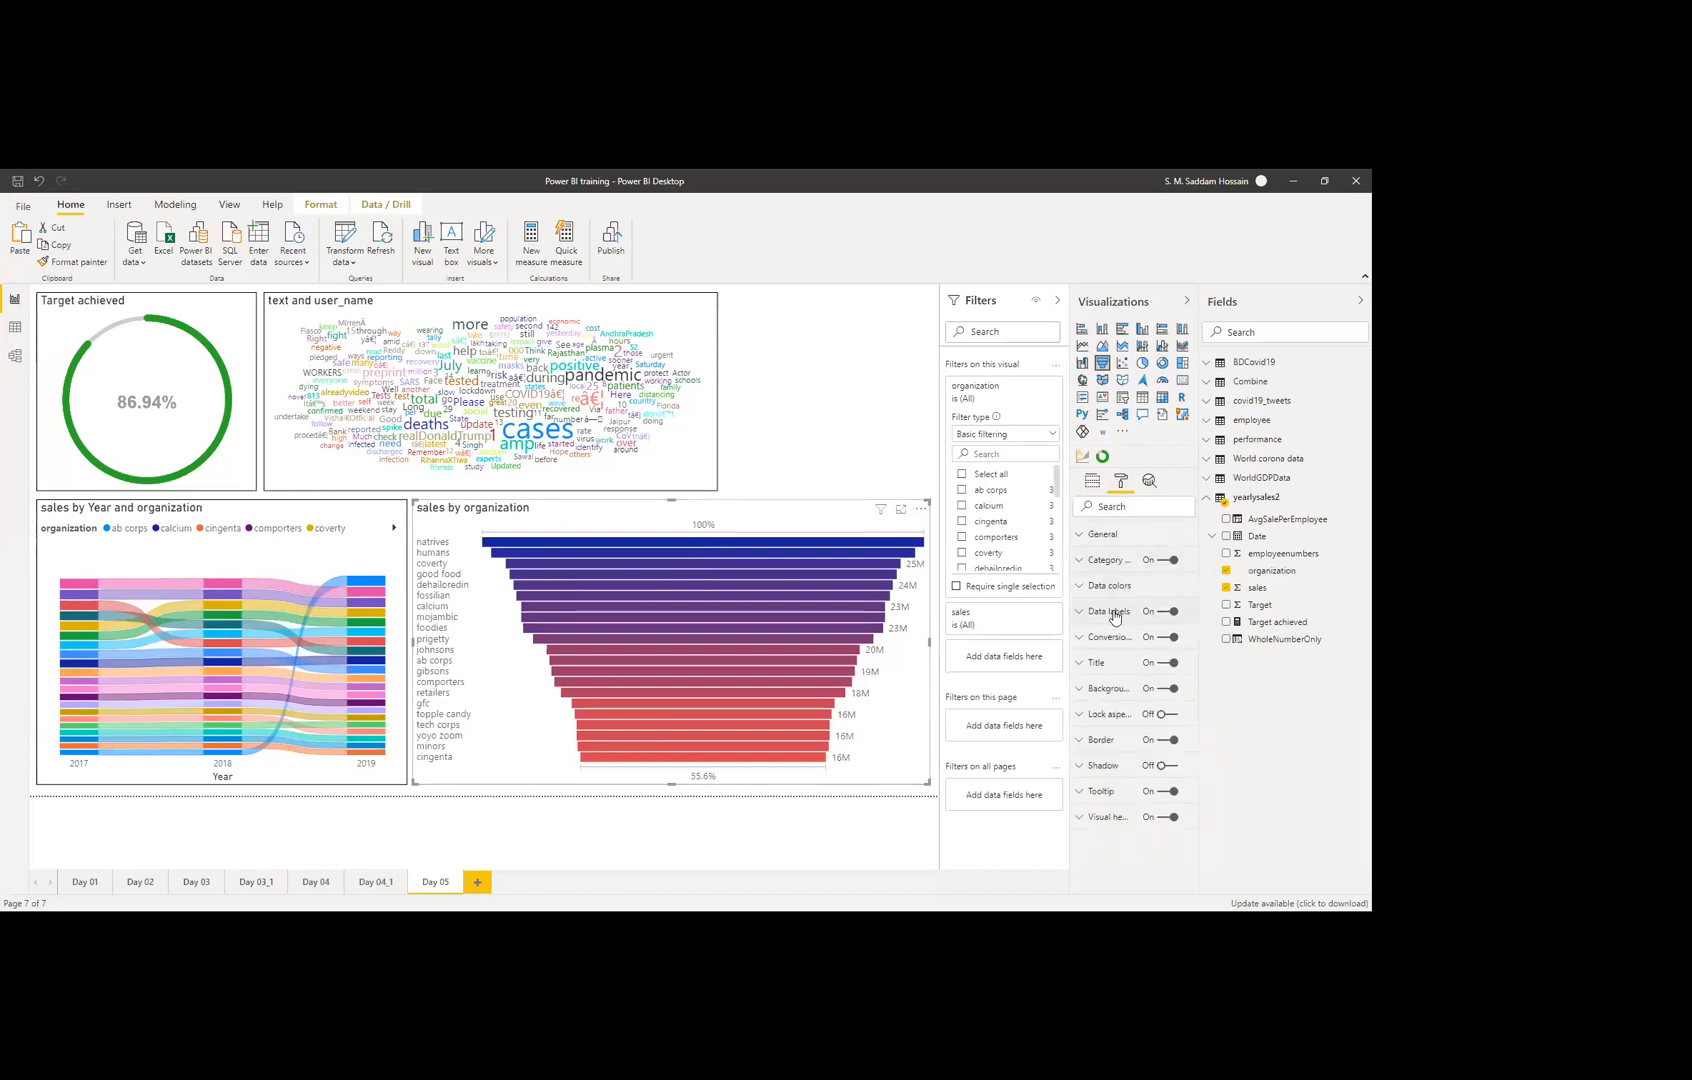
pyautogui.click(1111, 612)
pyautogui.click(1124, 655)
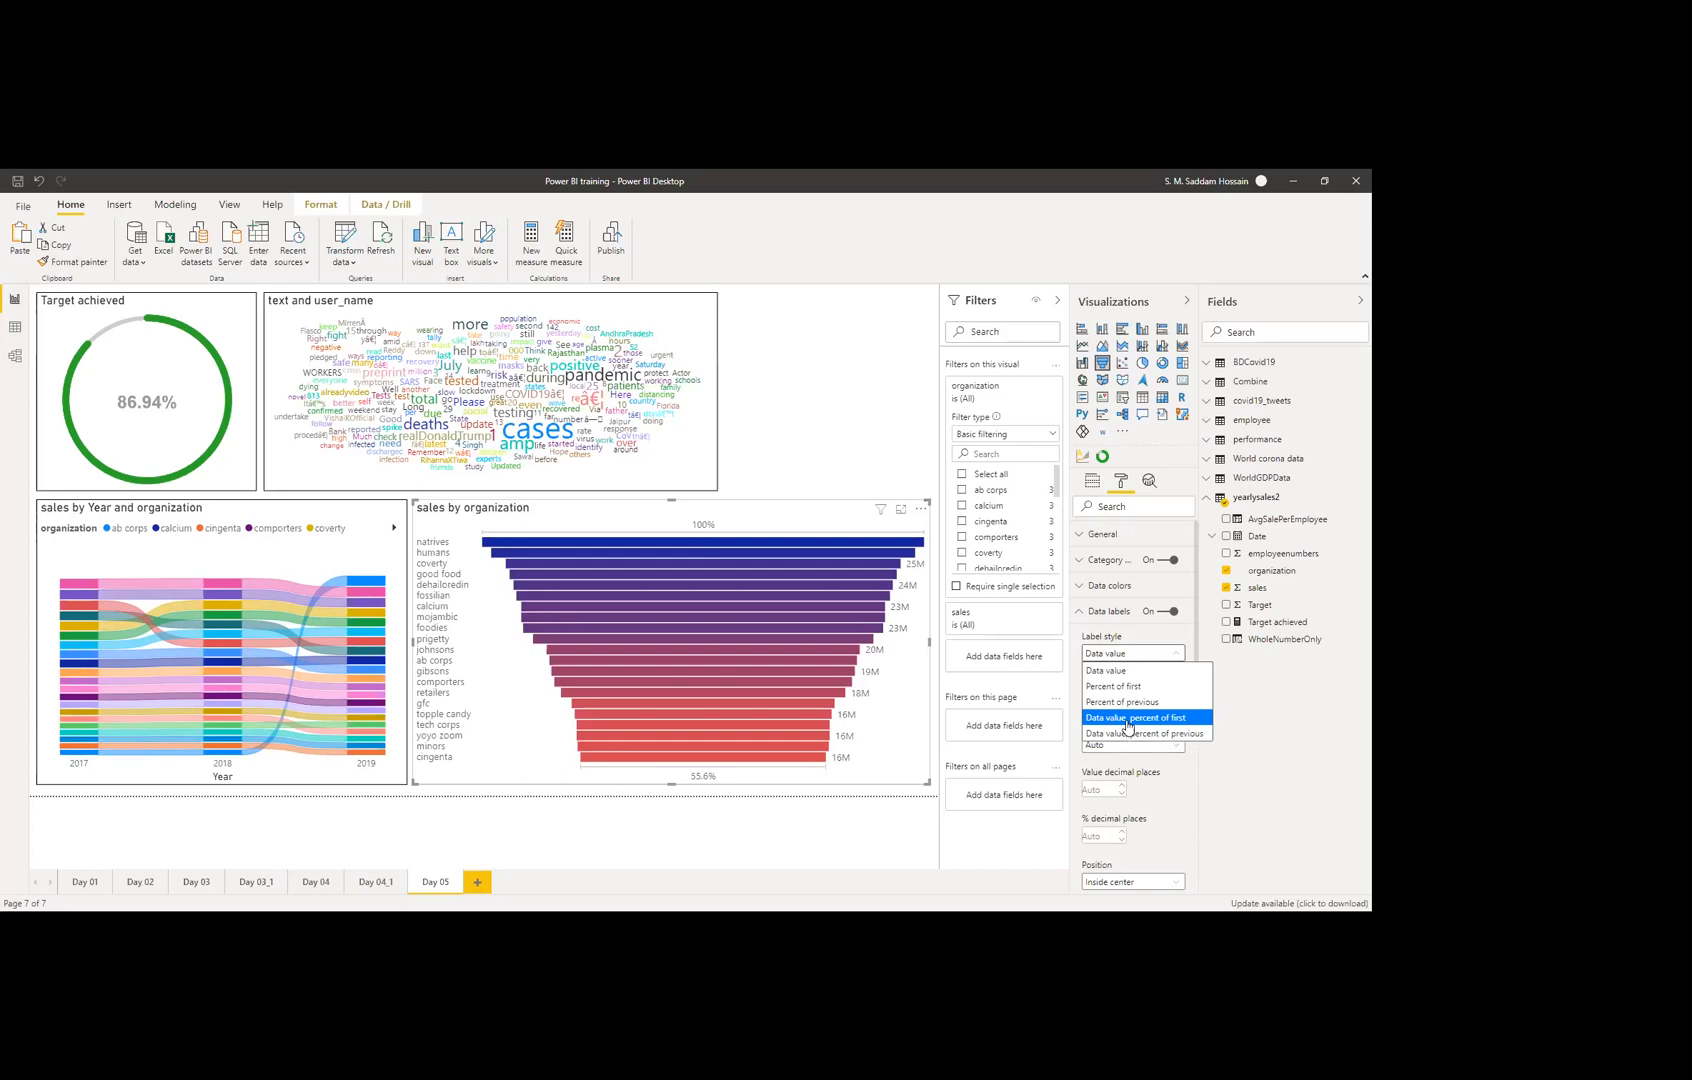
# Step: Set the funnel's label style to 'Data value, percent of previous' instead of percent of first
pyautogui.click(1126, 719)
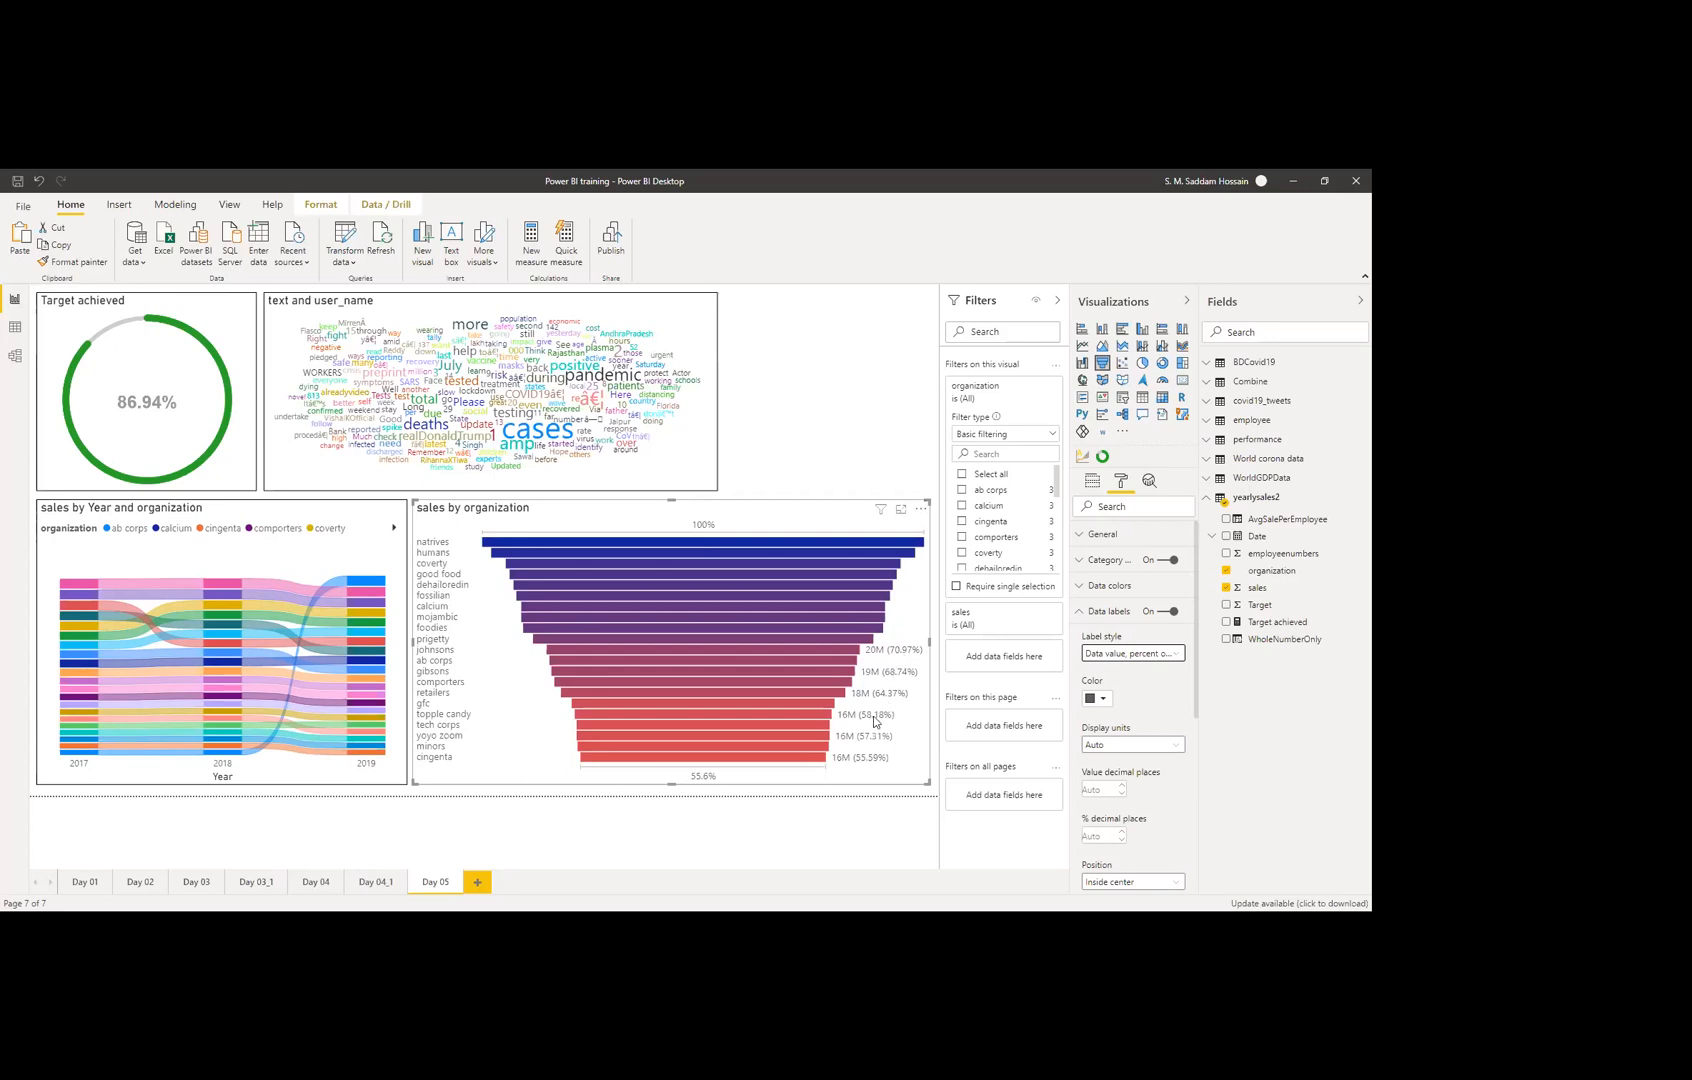
pyautogui.click(1123, 655)
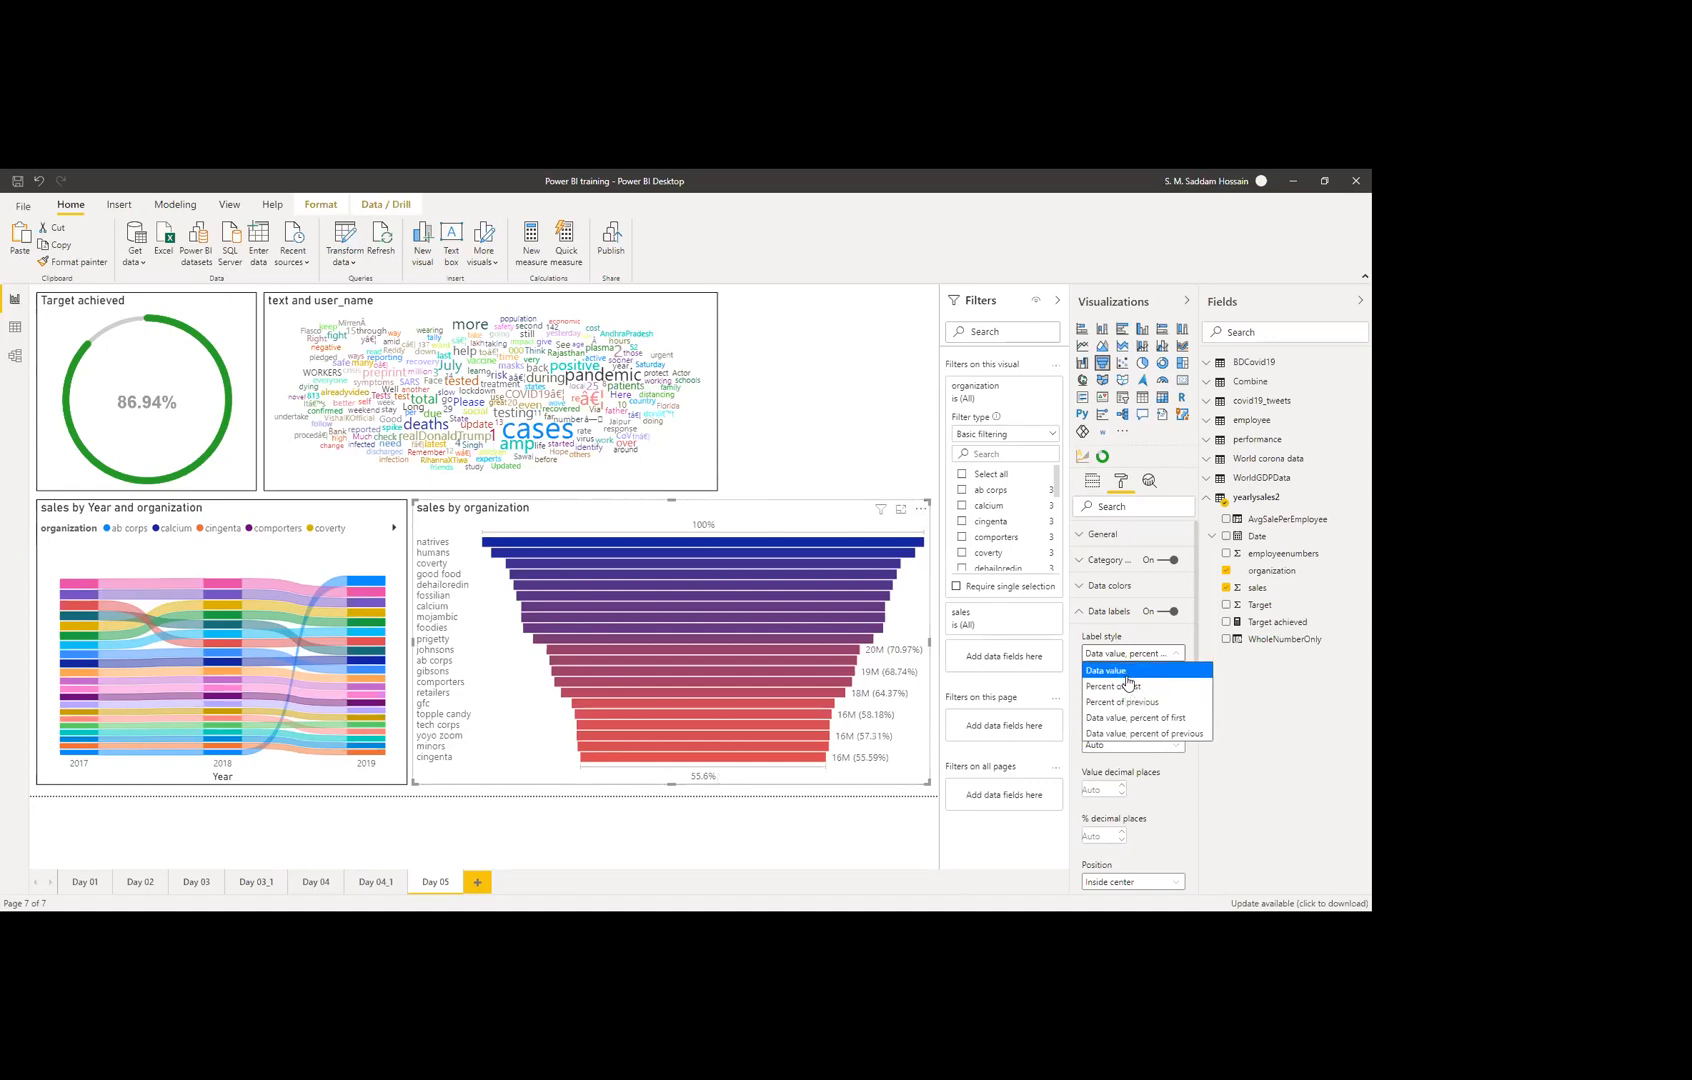
pyautogui.click(1131, 736)
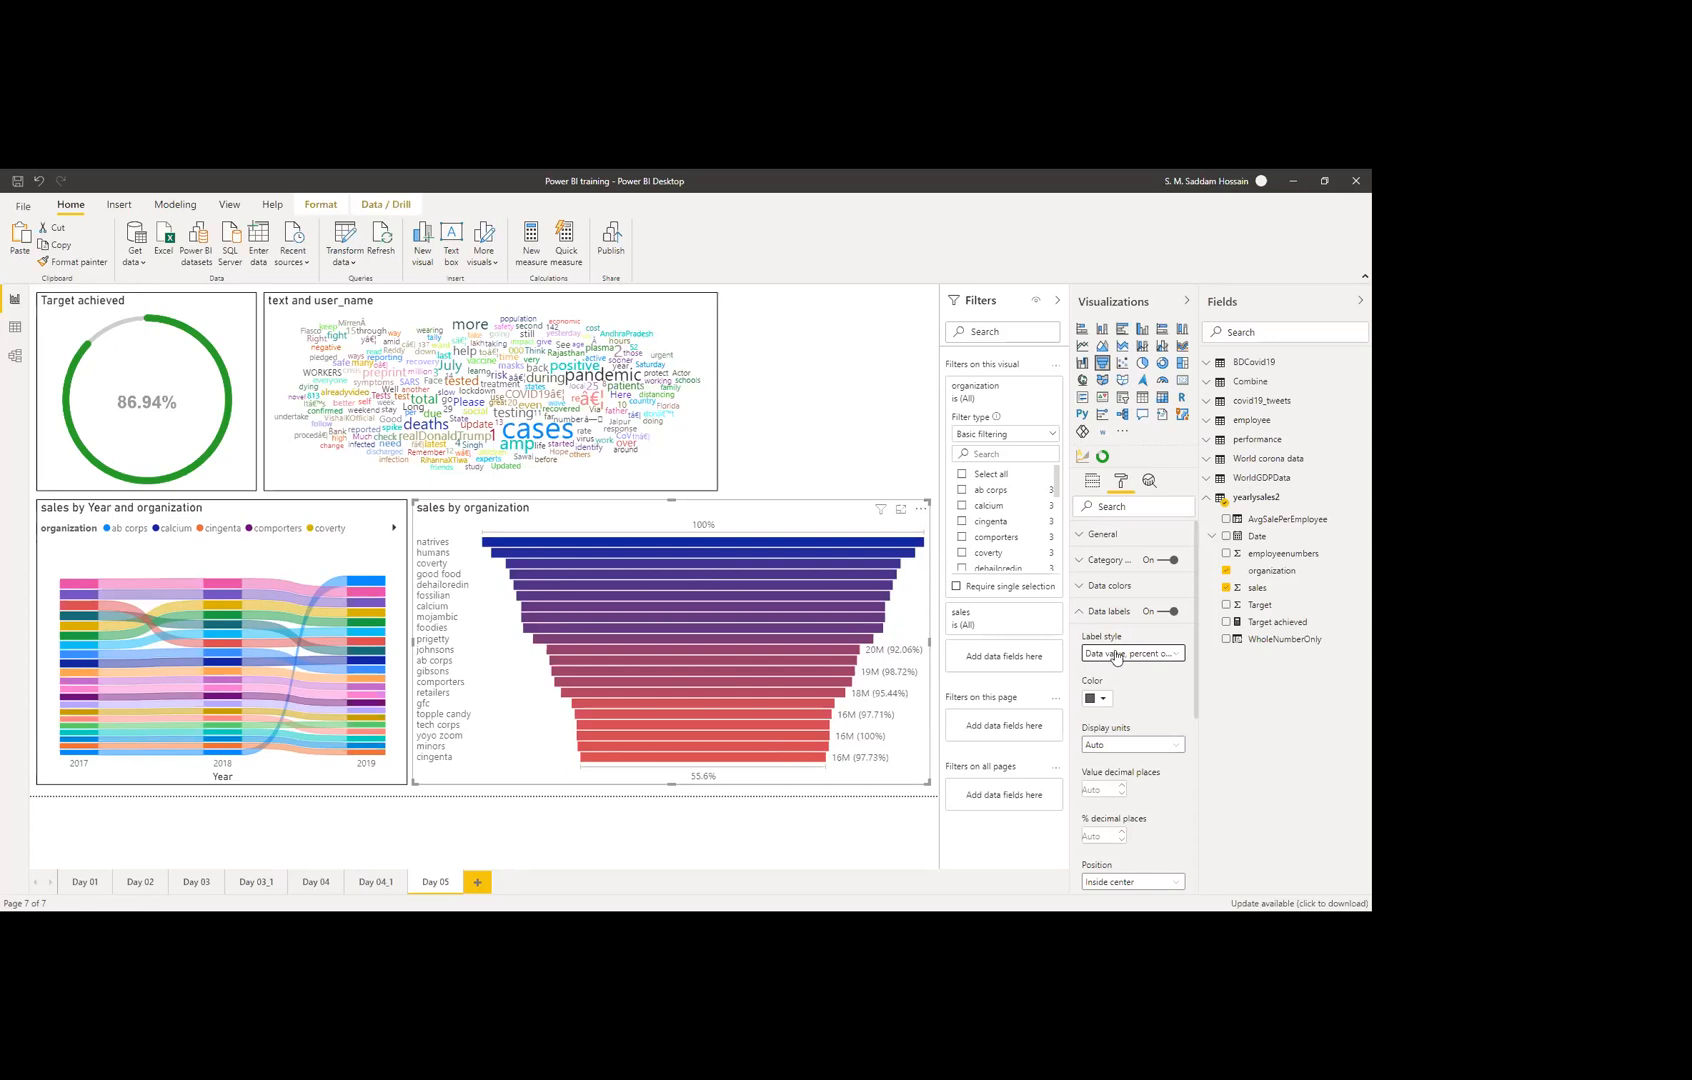
pyautogui.click(885, 466)
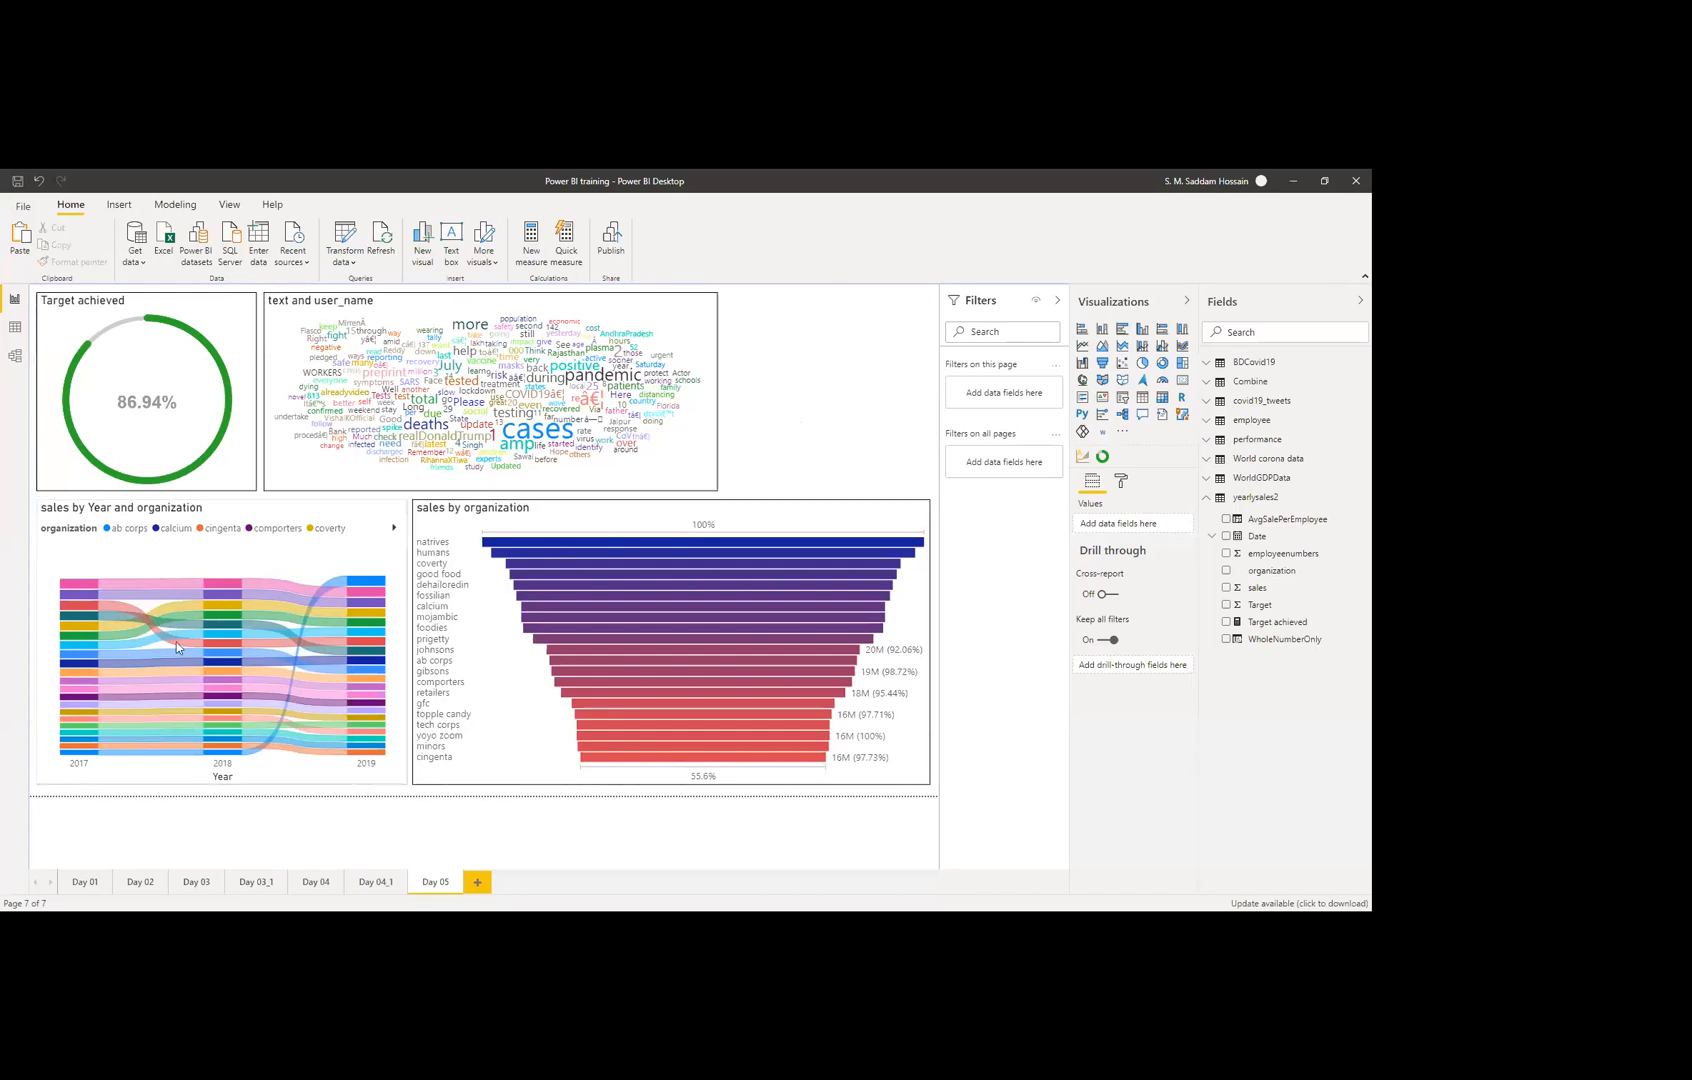
pyautogui.moveTo(184, 637)
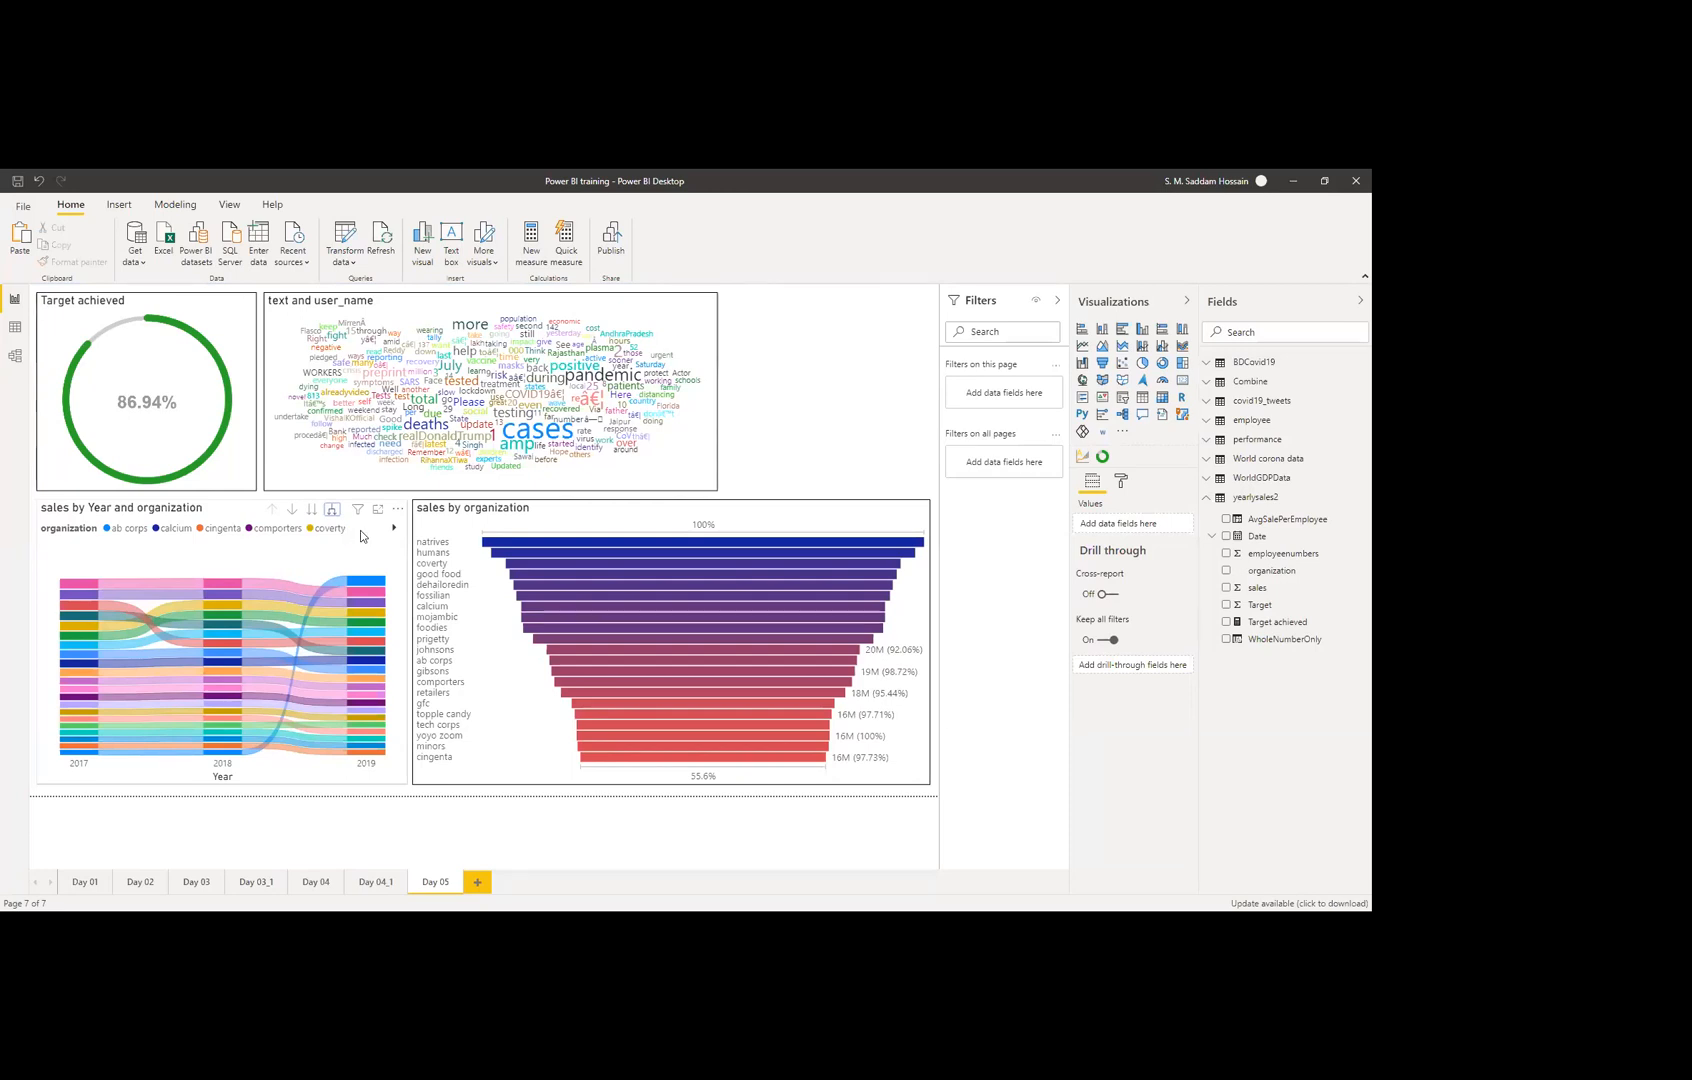
# Step: Expand the ribbon chart down one level to Year and Quarter, then deselect it
pyautogui.click(332, 510)
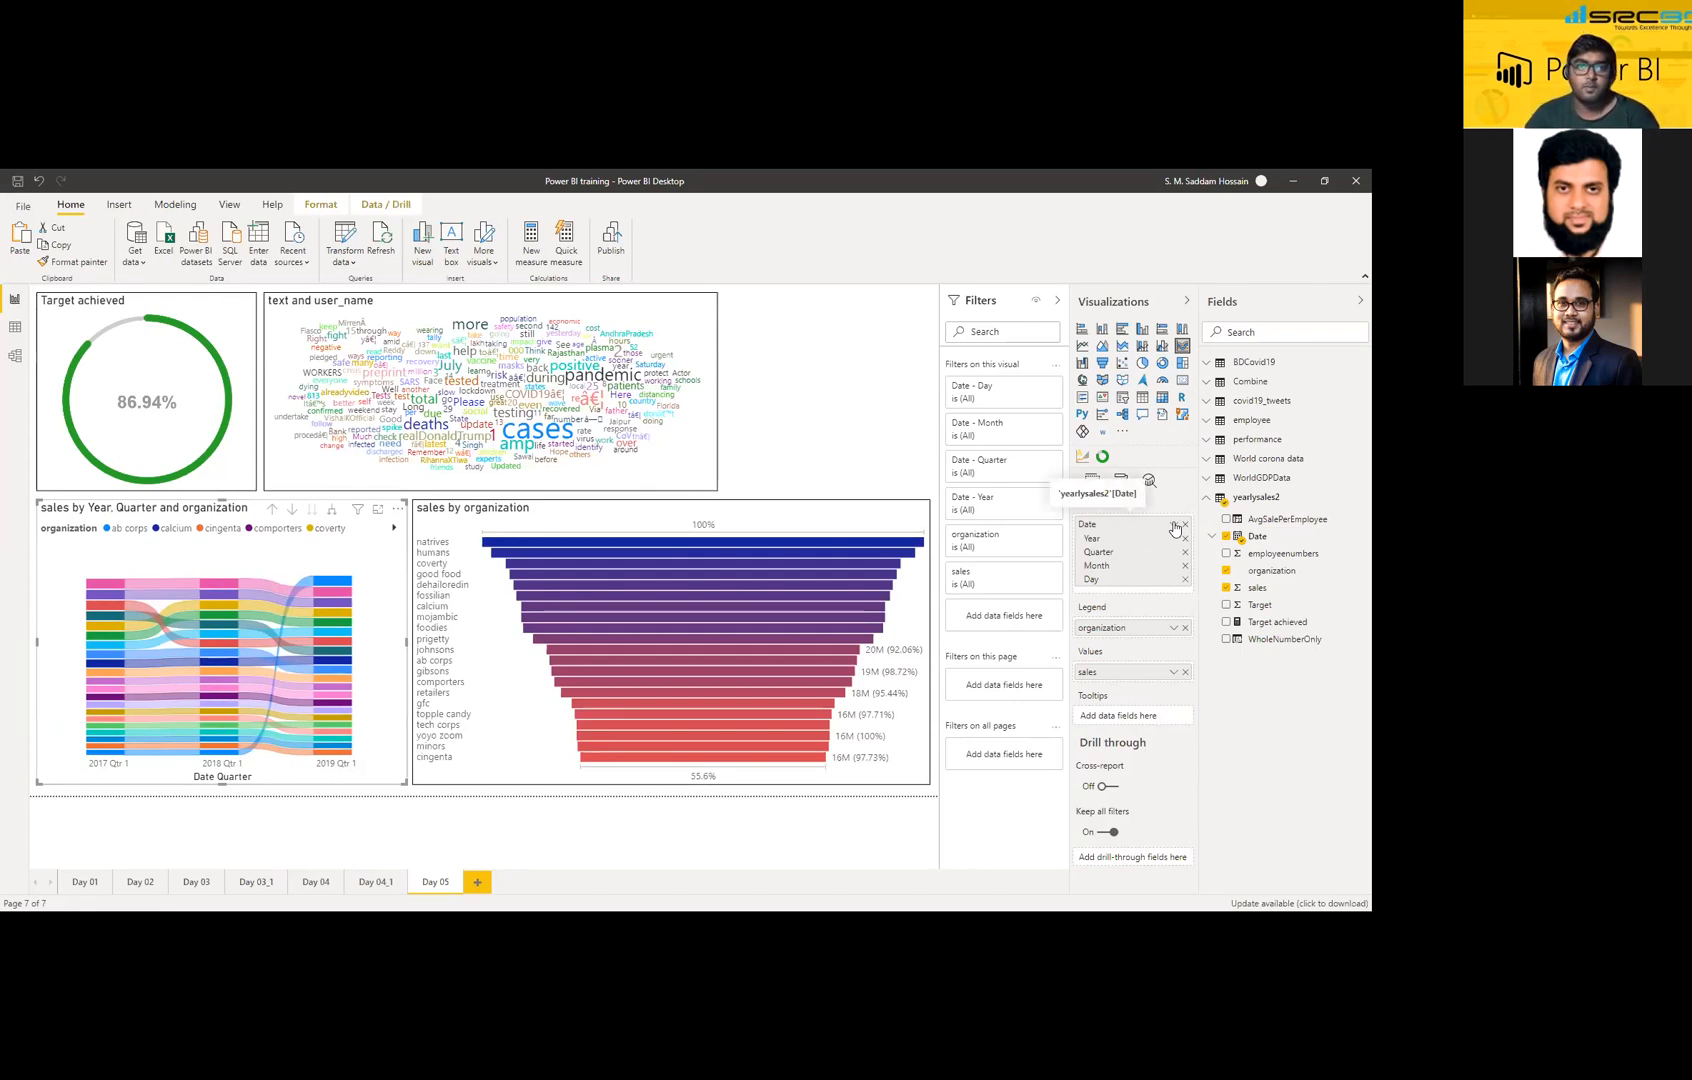
pyautogui.click(885, 445)
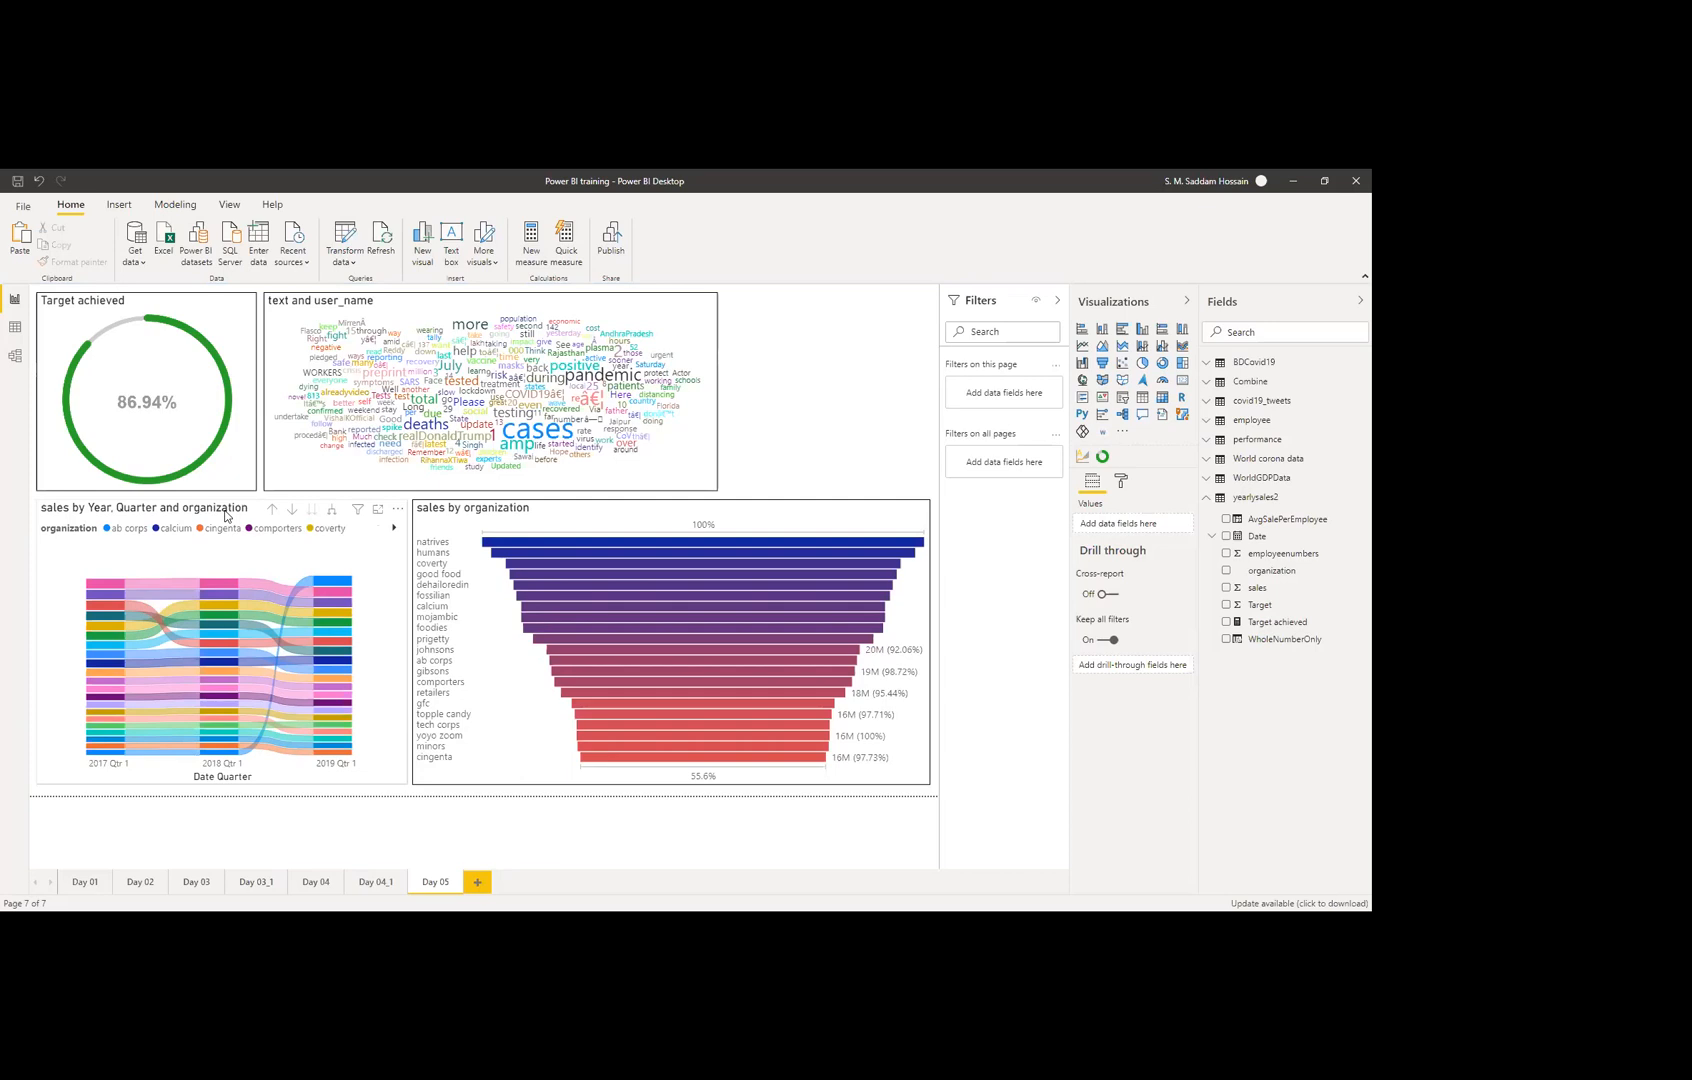
pyautogui.click(200, 515)
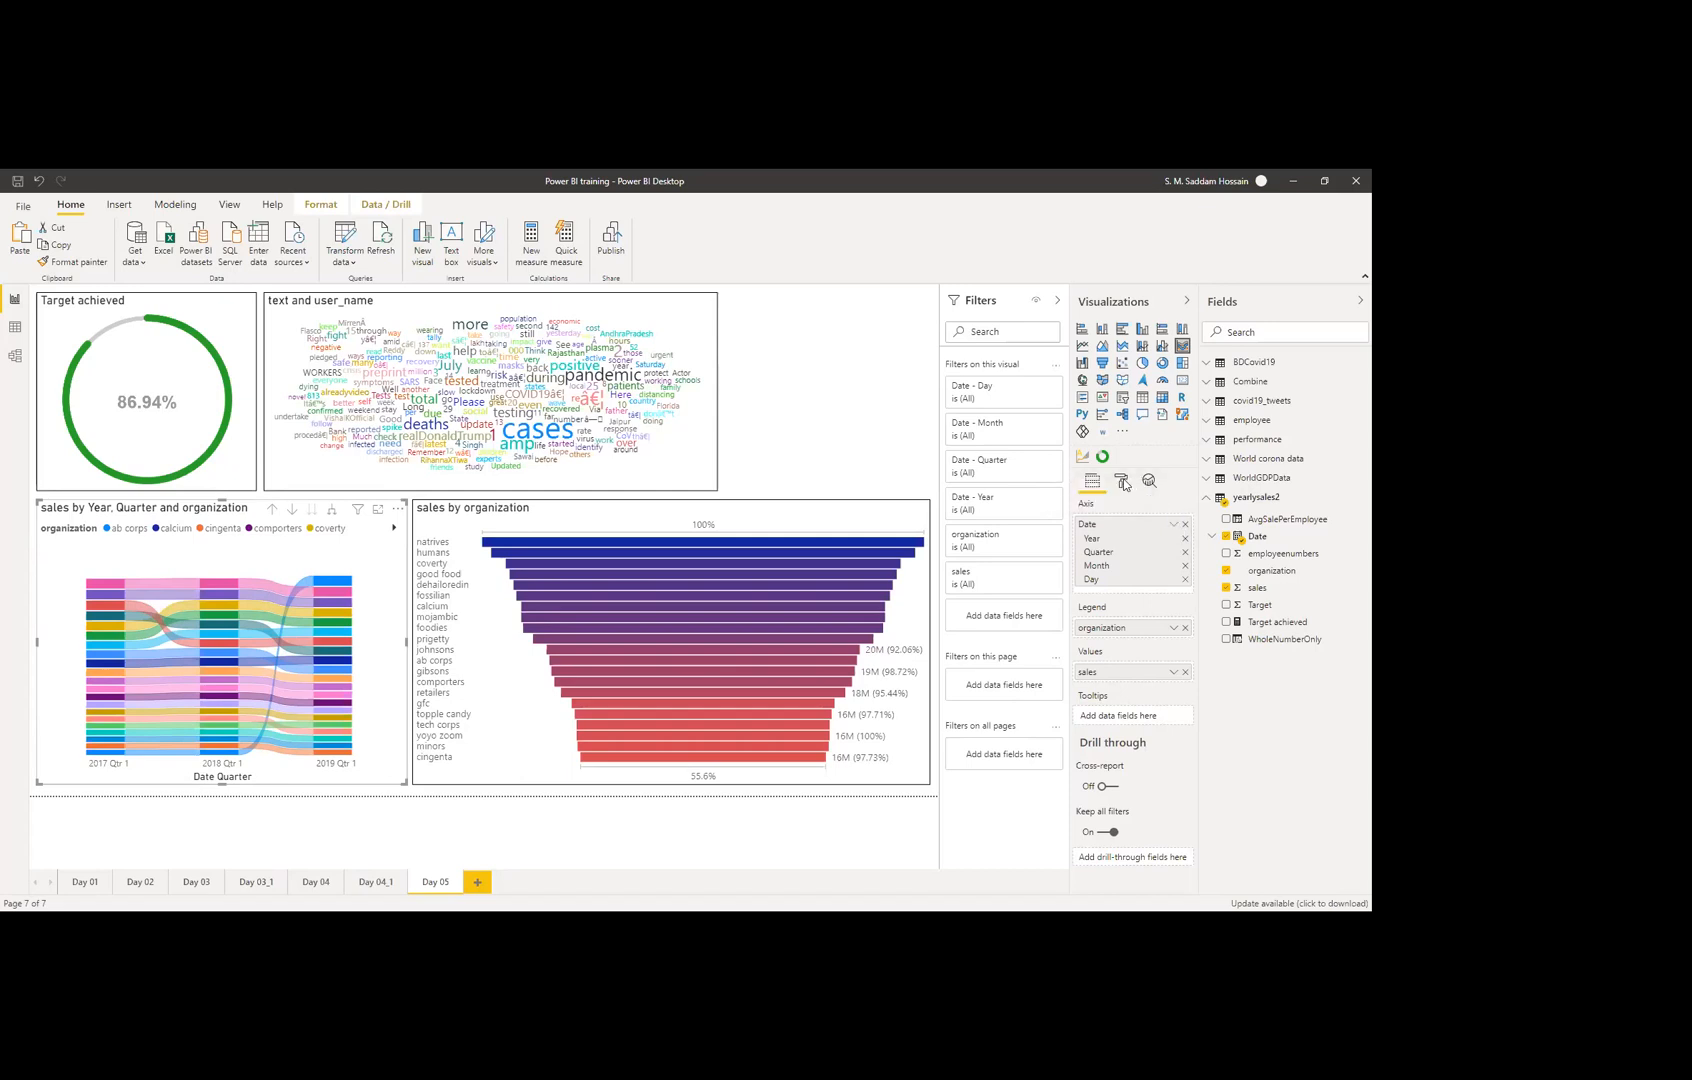
pyautogui.click(855, 464)
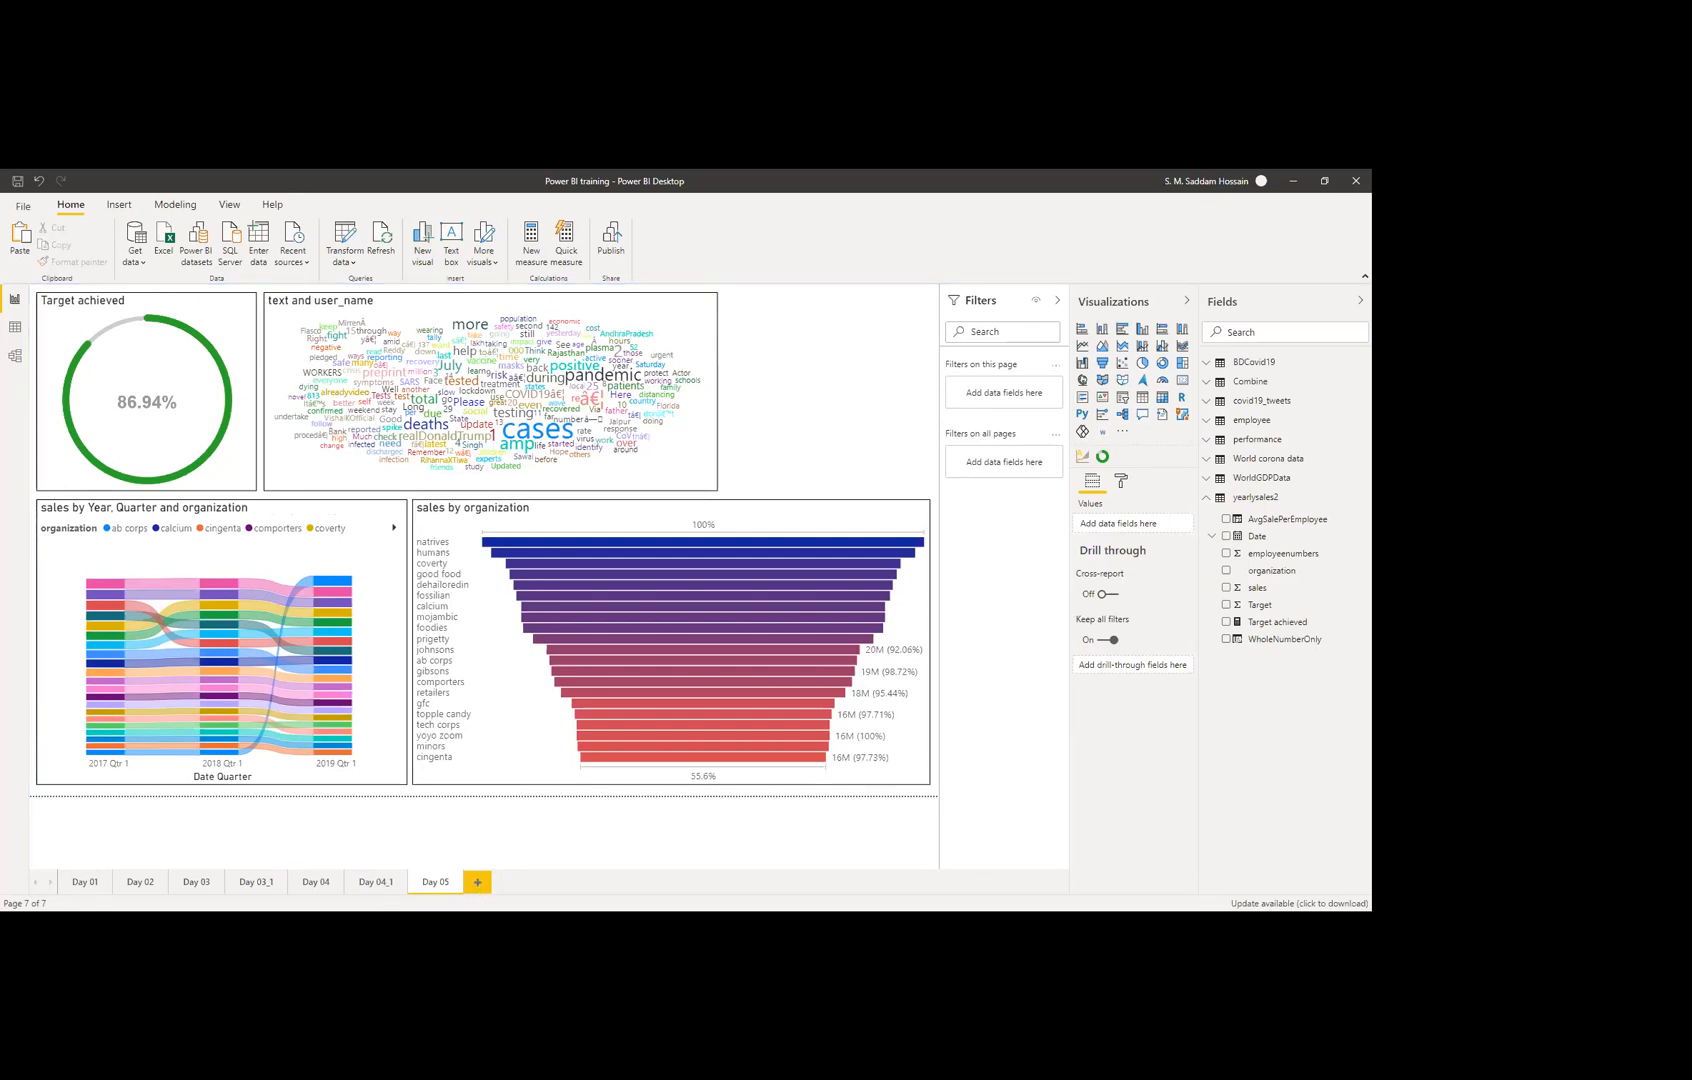
# Step: Add a new report page and rename it 'Day 05'
pyautogui.click(489, 880)
pyautogui.rightClick(491, 879)
pyautogui.click(525, 839)
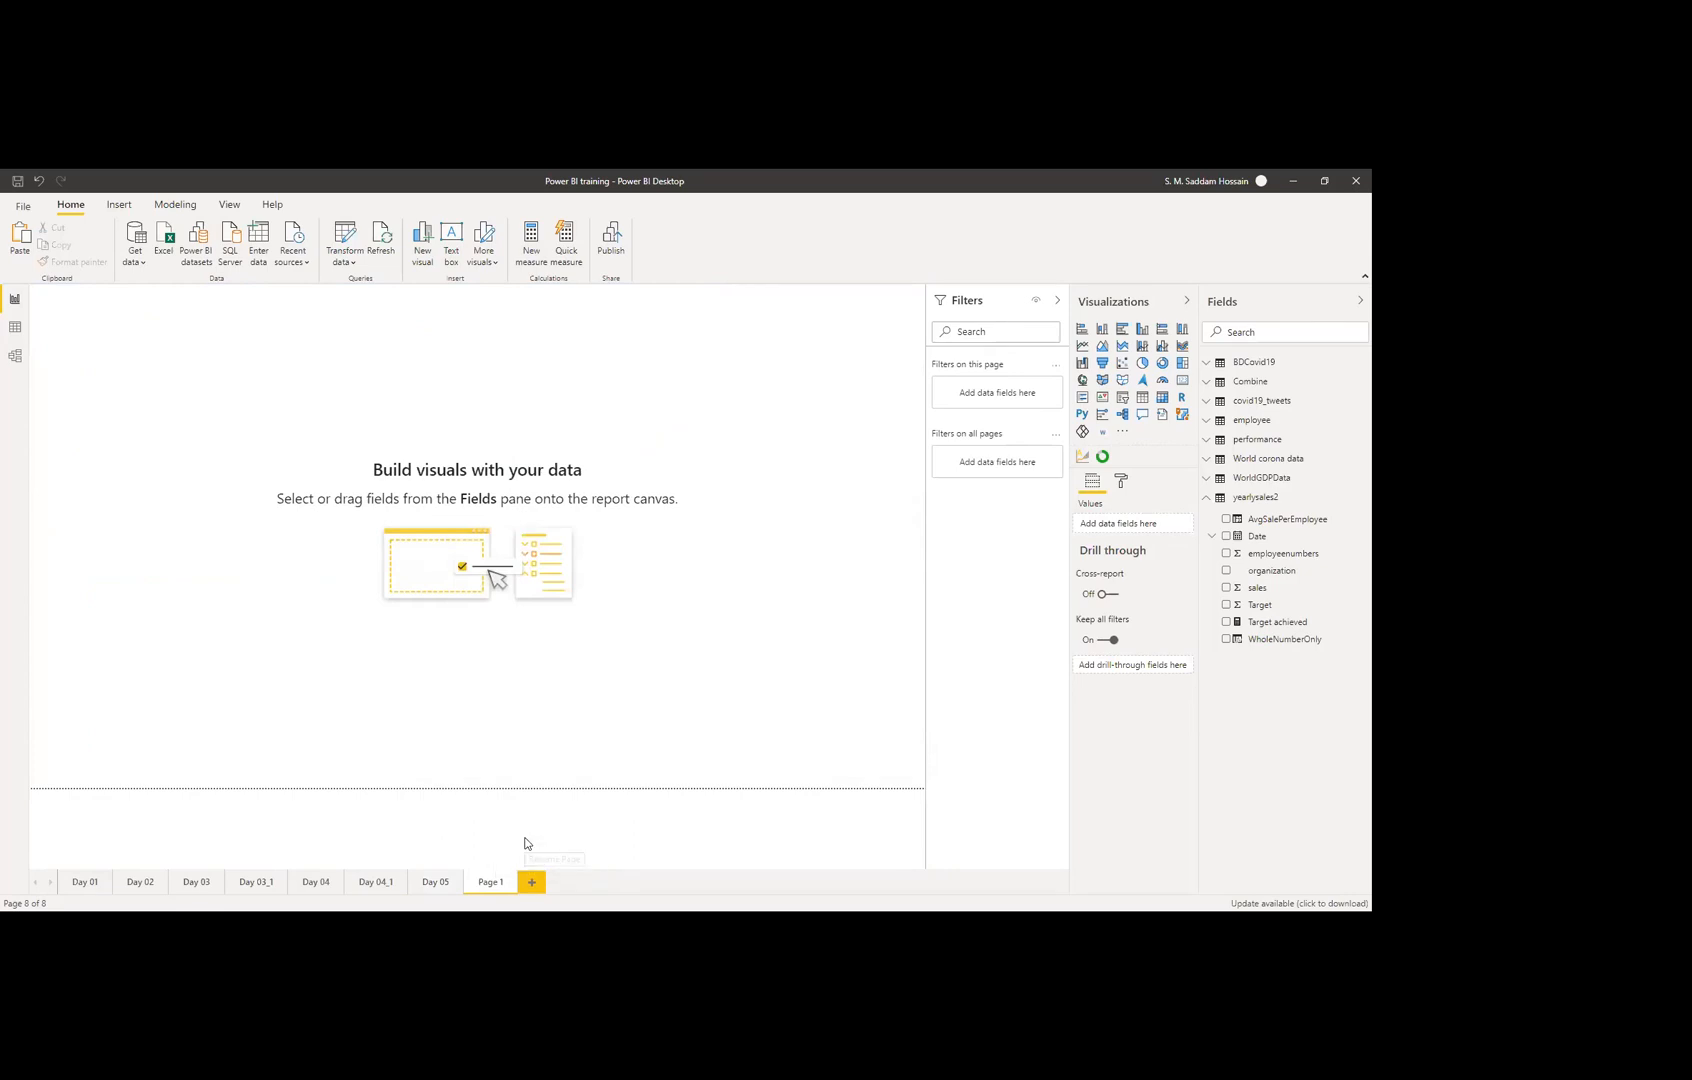
pyautogui.write('Day')
pyautogui.write(' 05_1')
pyautogui.press('Return')
# Step: Add a Q&A visual to the blank page, enlarging it and shifting it slightly
pyautogui.click(1143, 417)
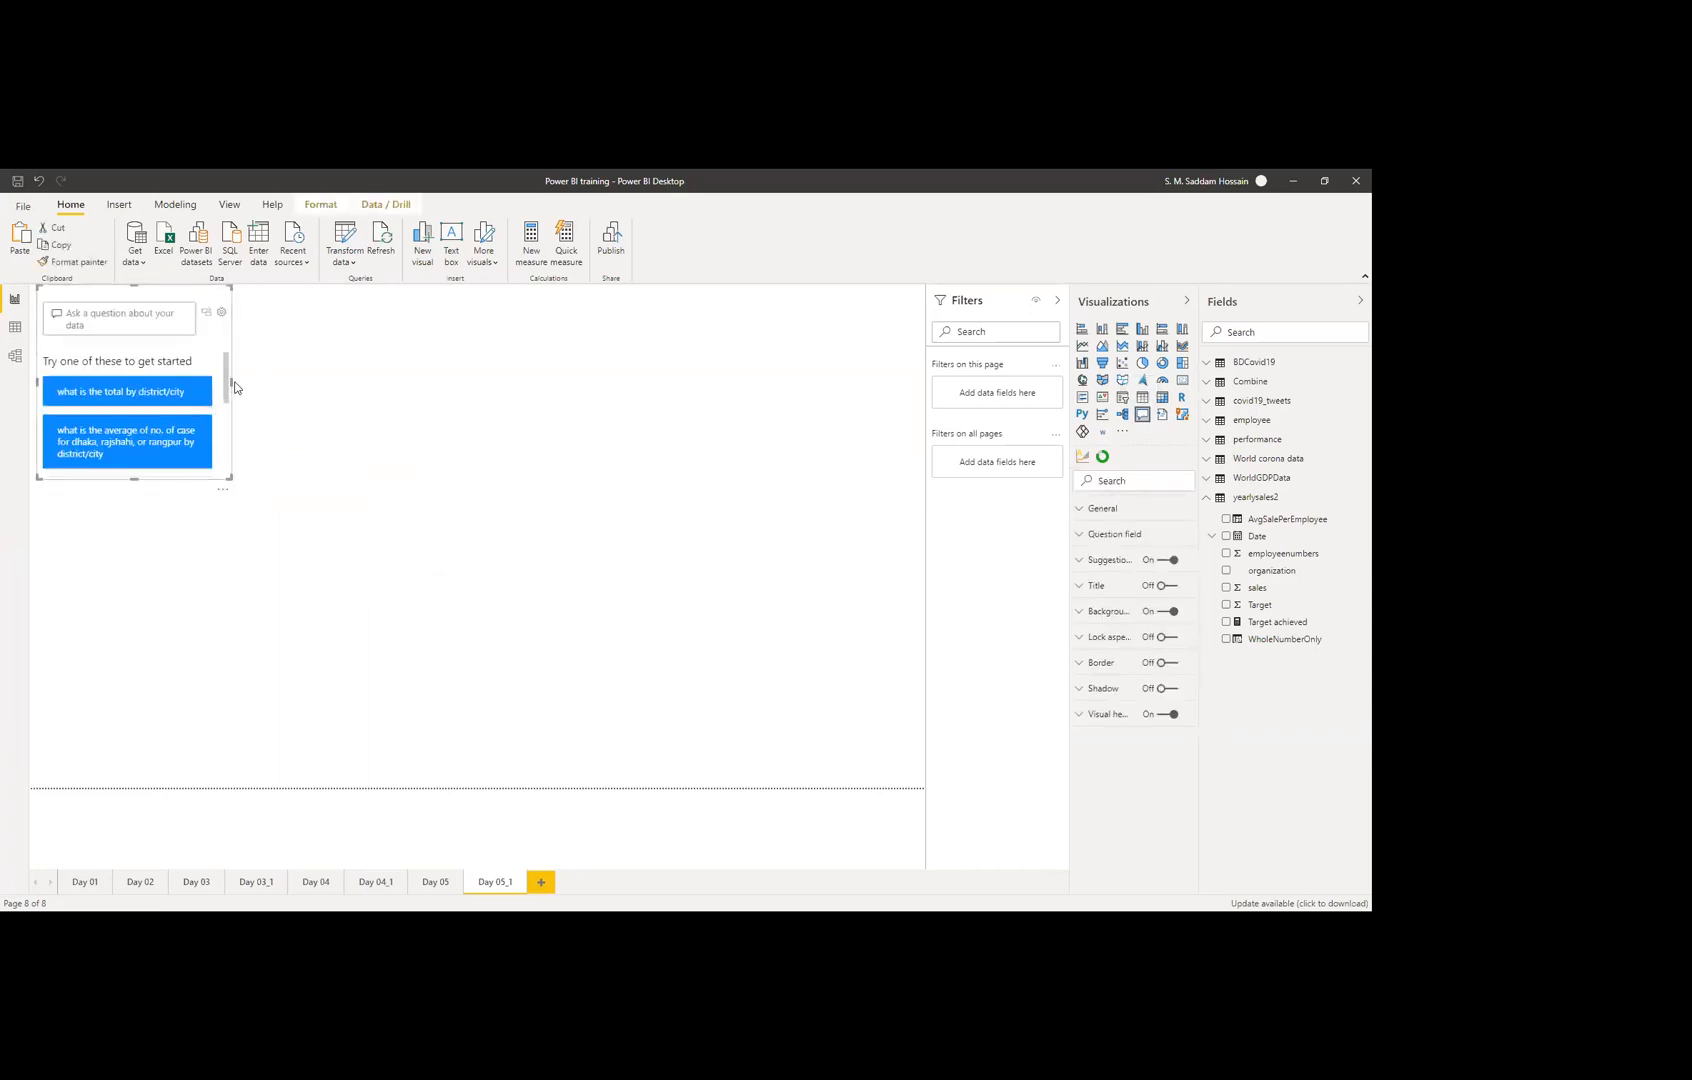
pyautogui.moveTo(230, 380); pyautogui.dragTo(375, 402)
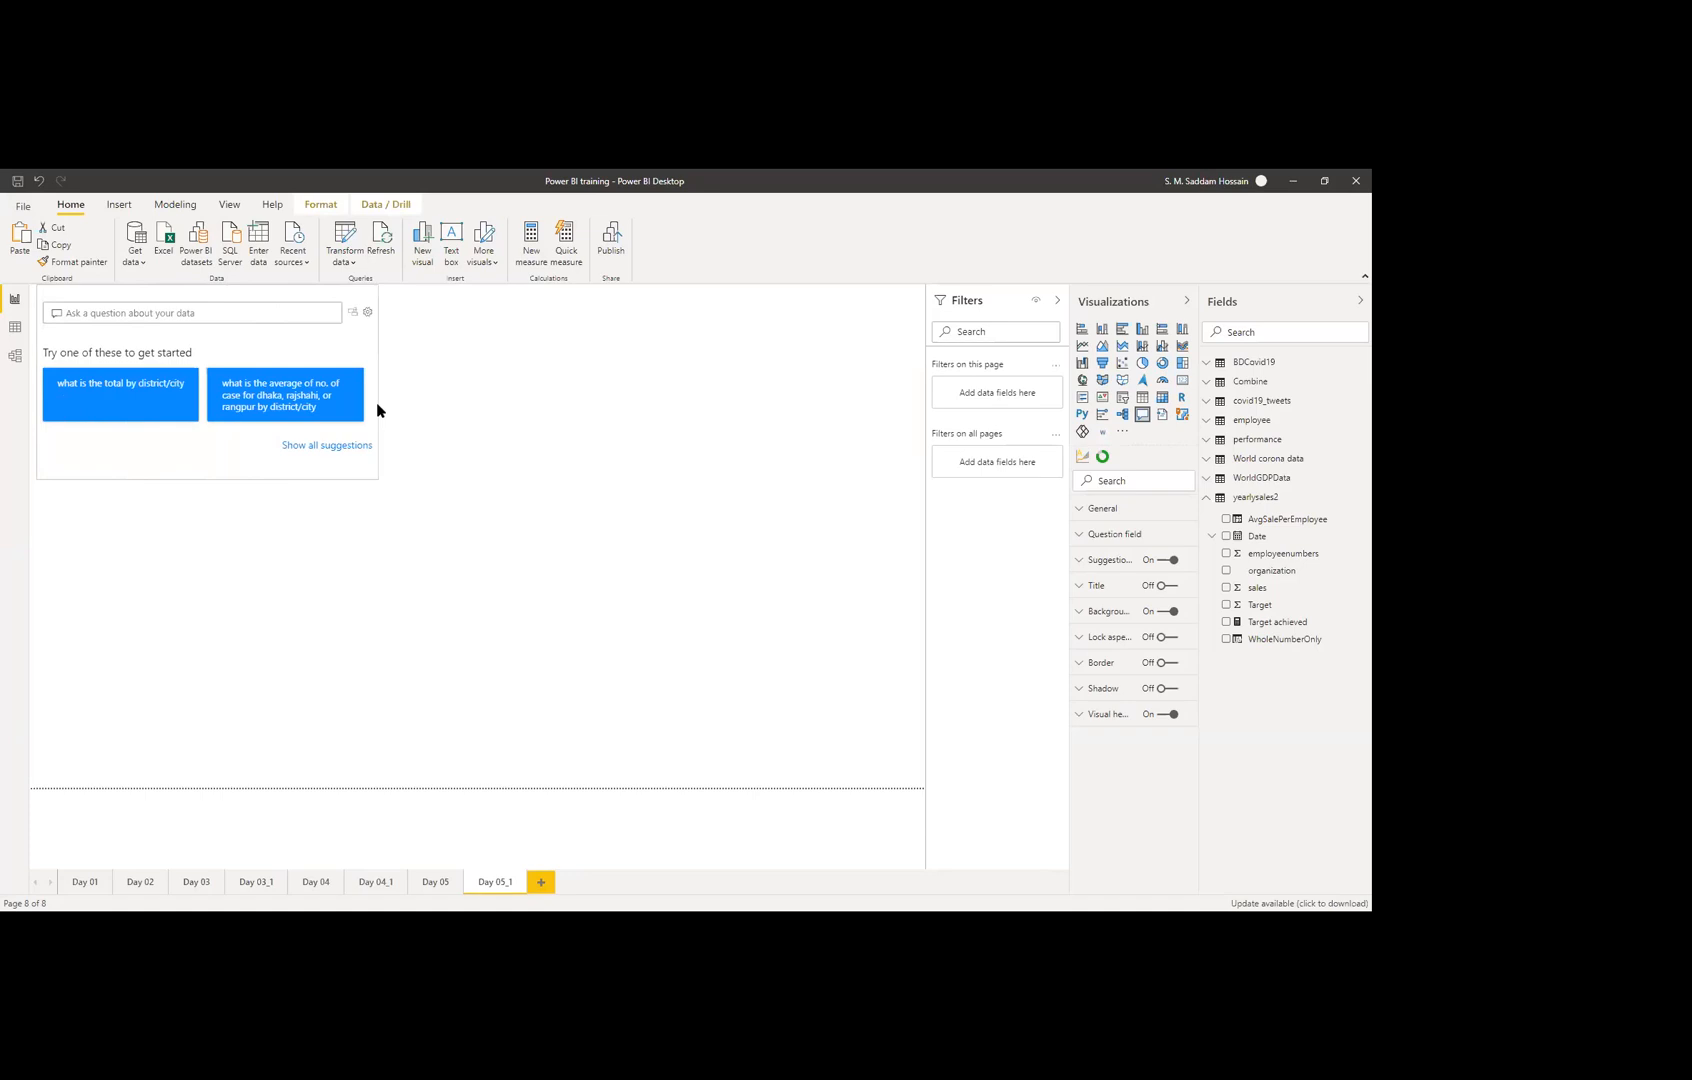
pyautogui.moveTo(274, 293); pyautogui.dragTo(278, 305)
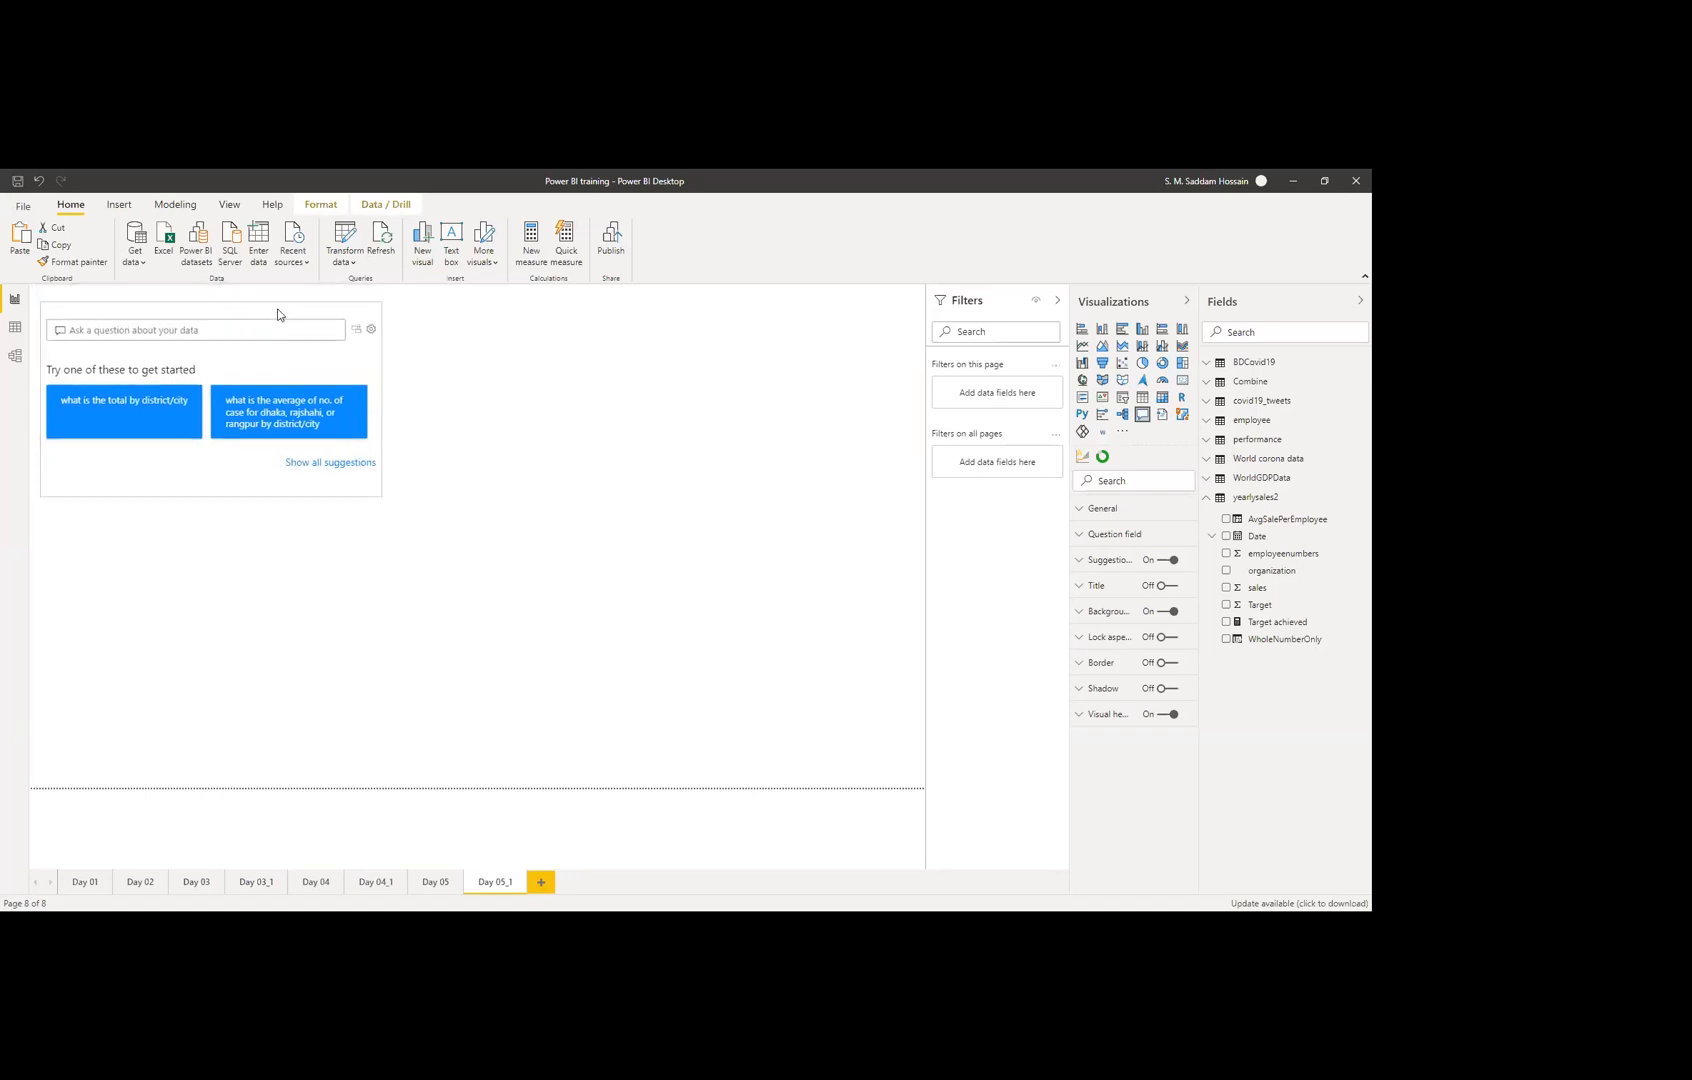
pyautogui.moveTo(212, 489)
pyautogui.mouseDown()
pyautogui.moveTo(211, 570)
pyautogui.moveTo(230, 483)
pyautogui.mouseUp()
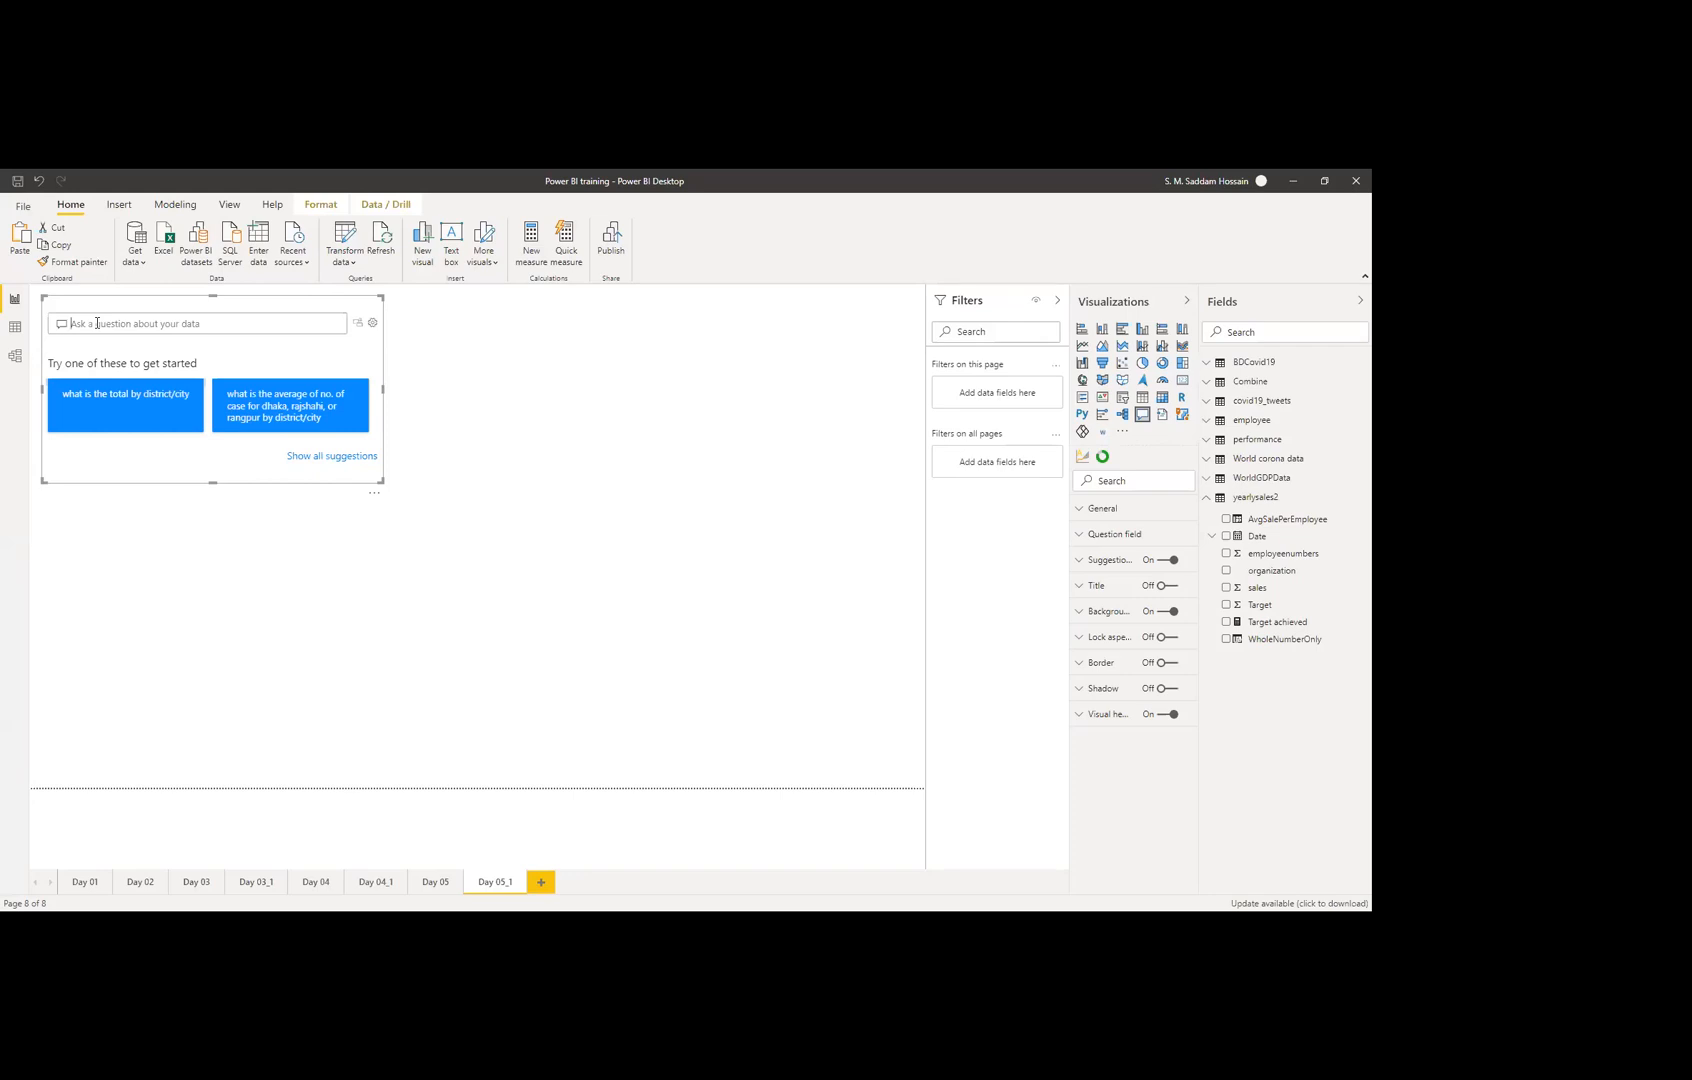
# Step: Ask 'top organization by sales', then insert '10' after 'top'
pyautogui.write('top oragnizat')
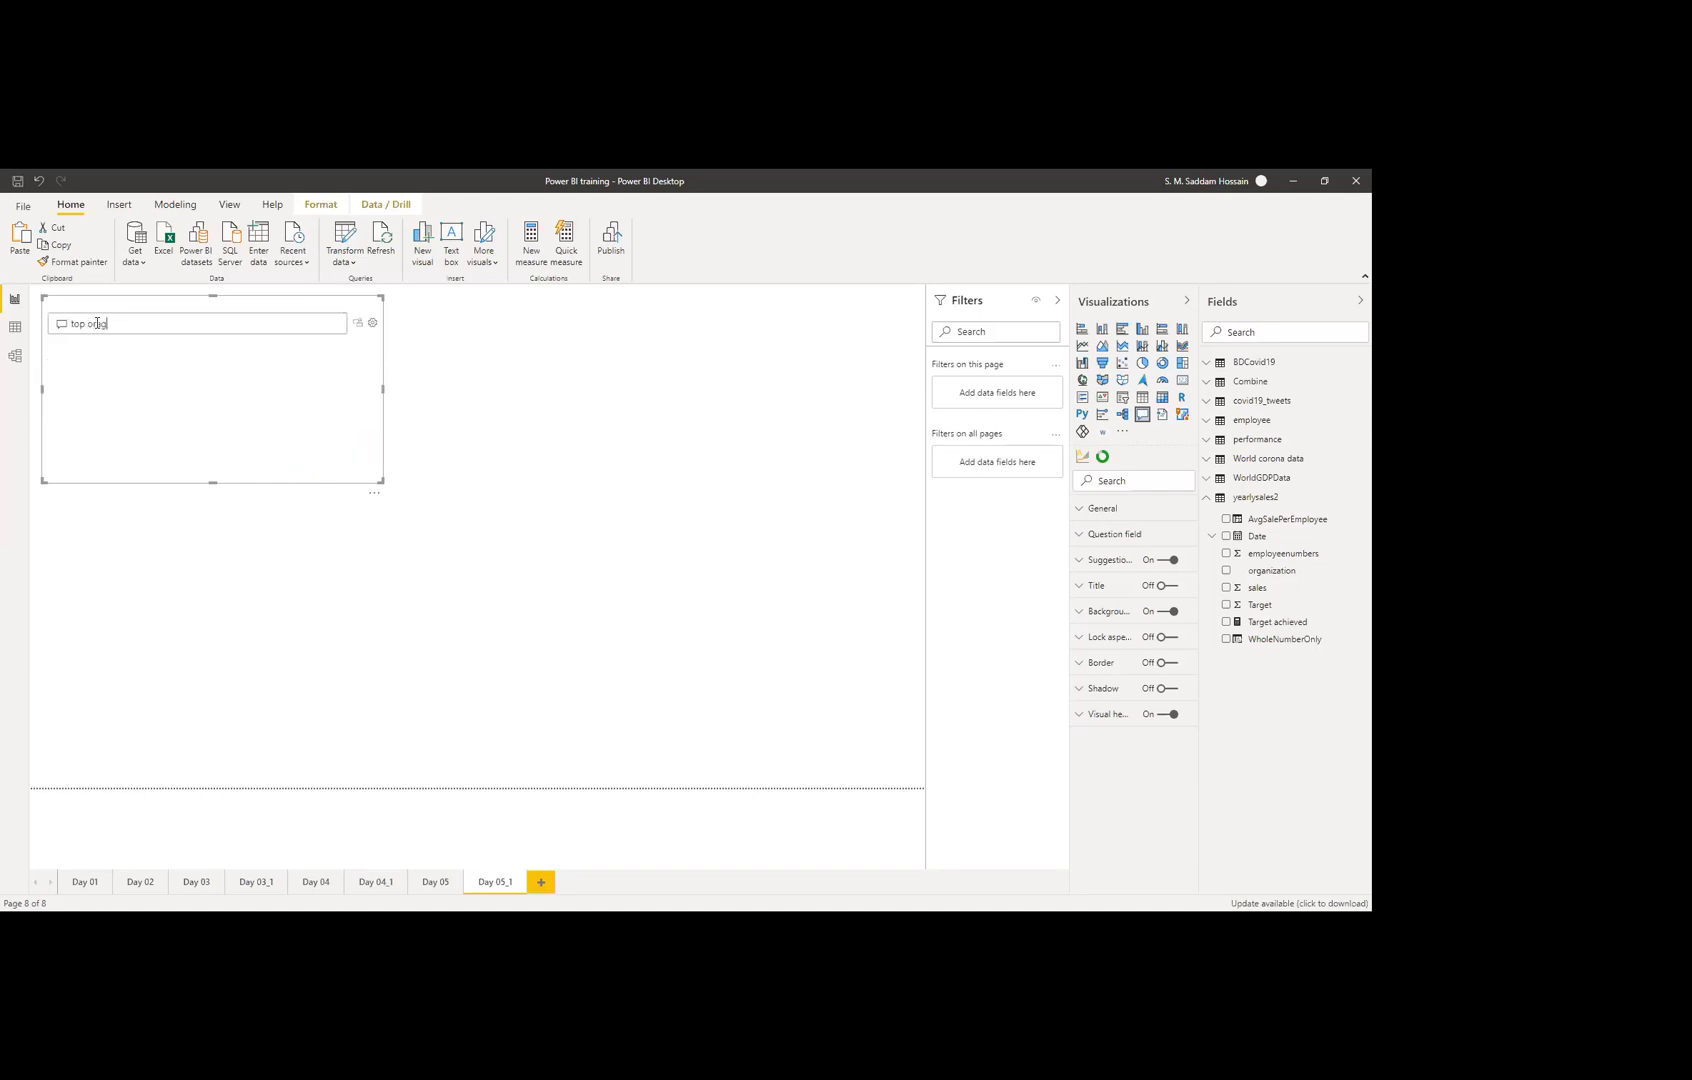
pyautogui.write('ion')
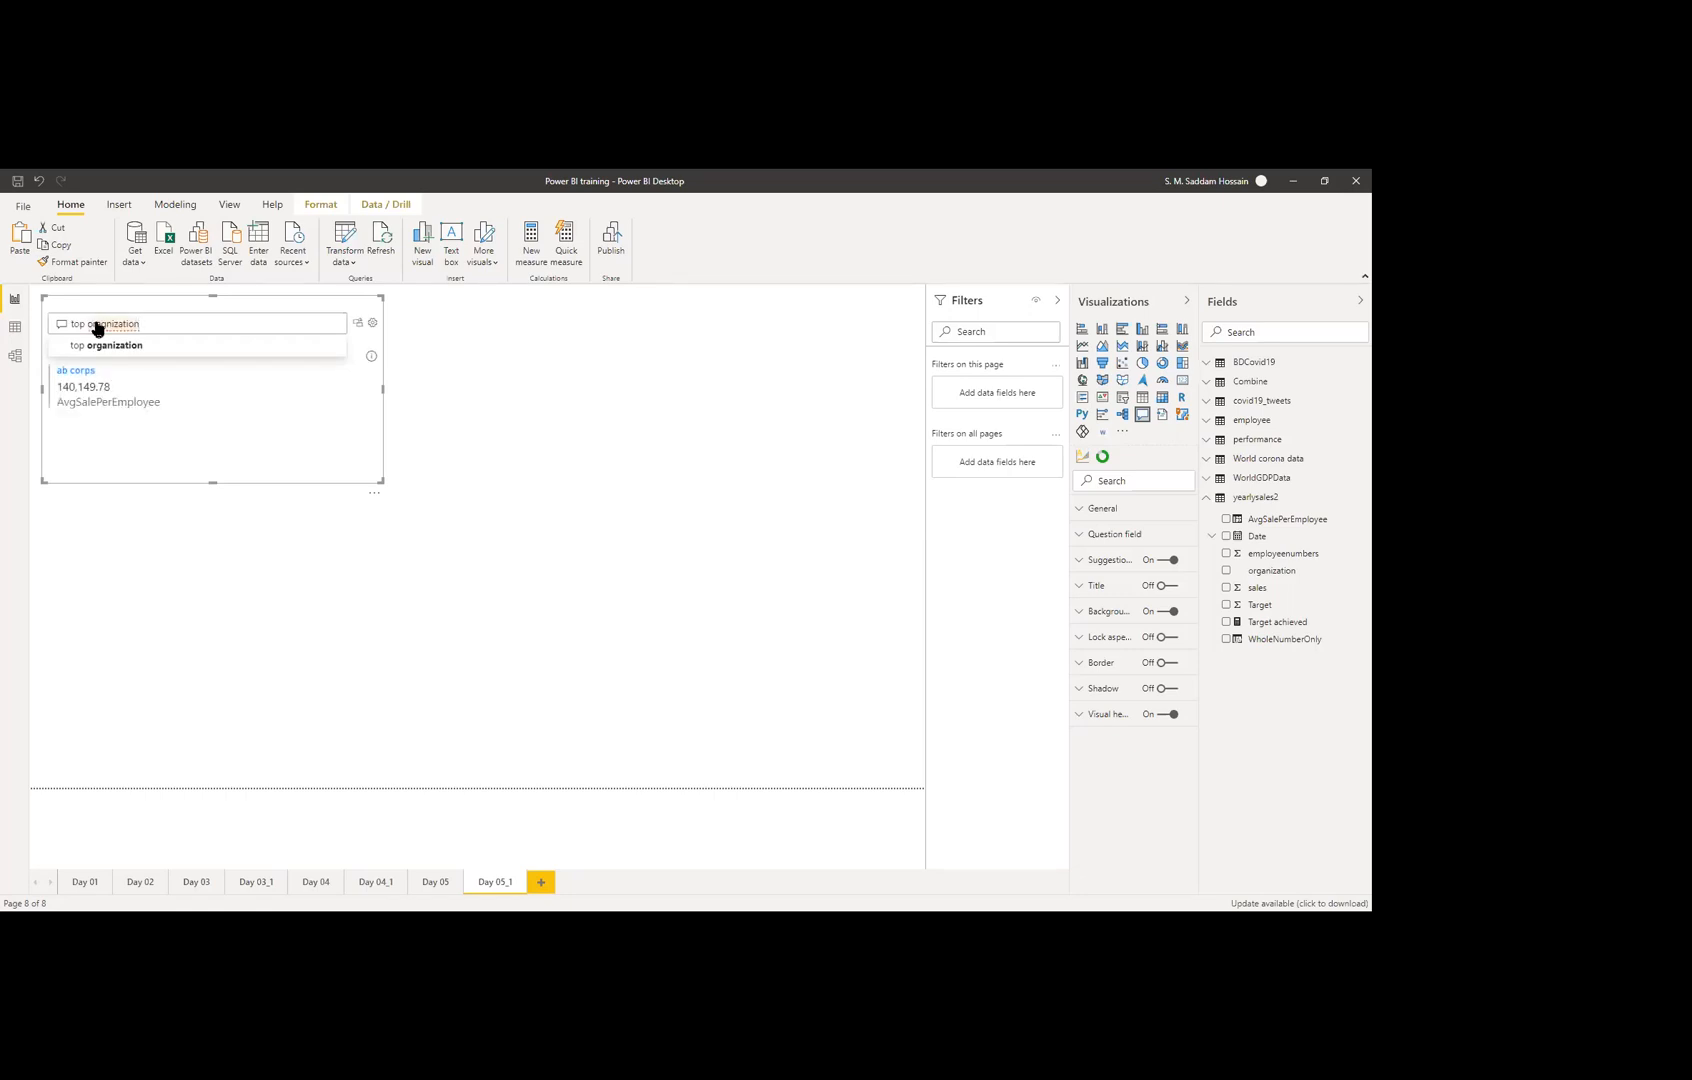
pyautogui.write(' by ')
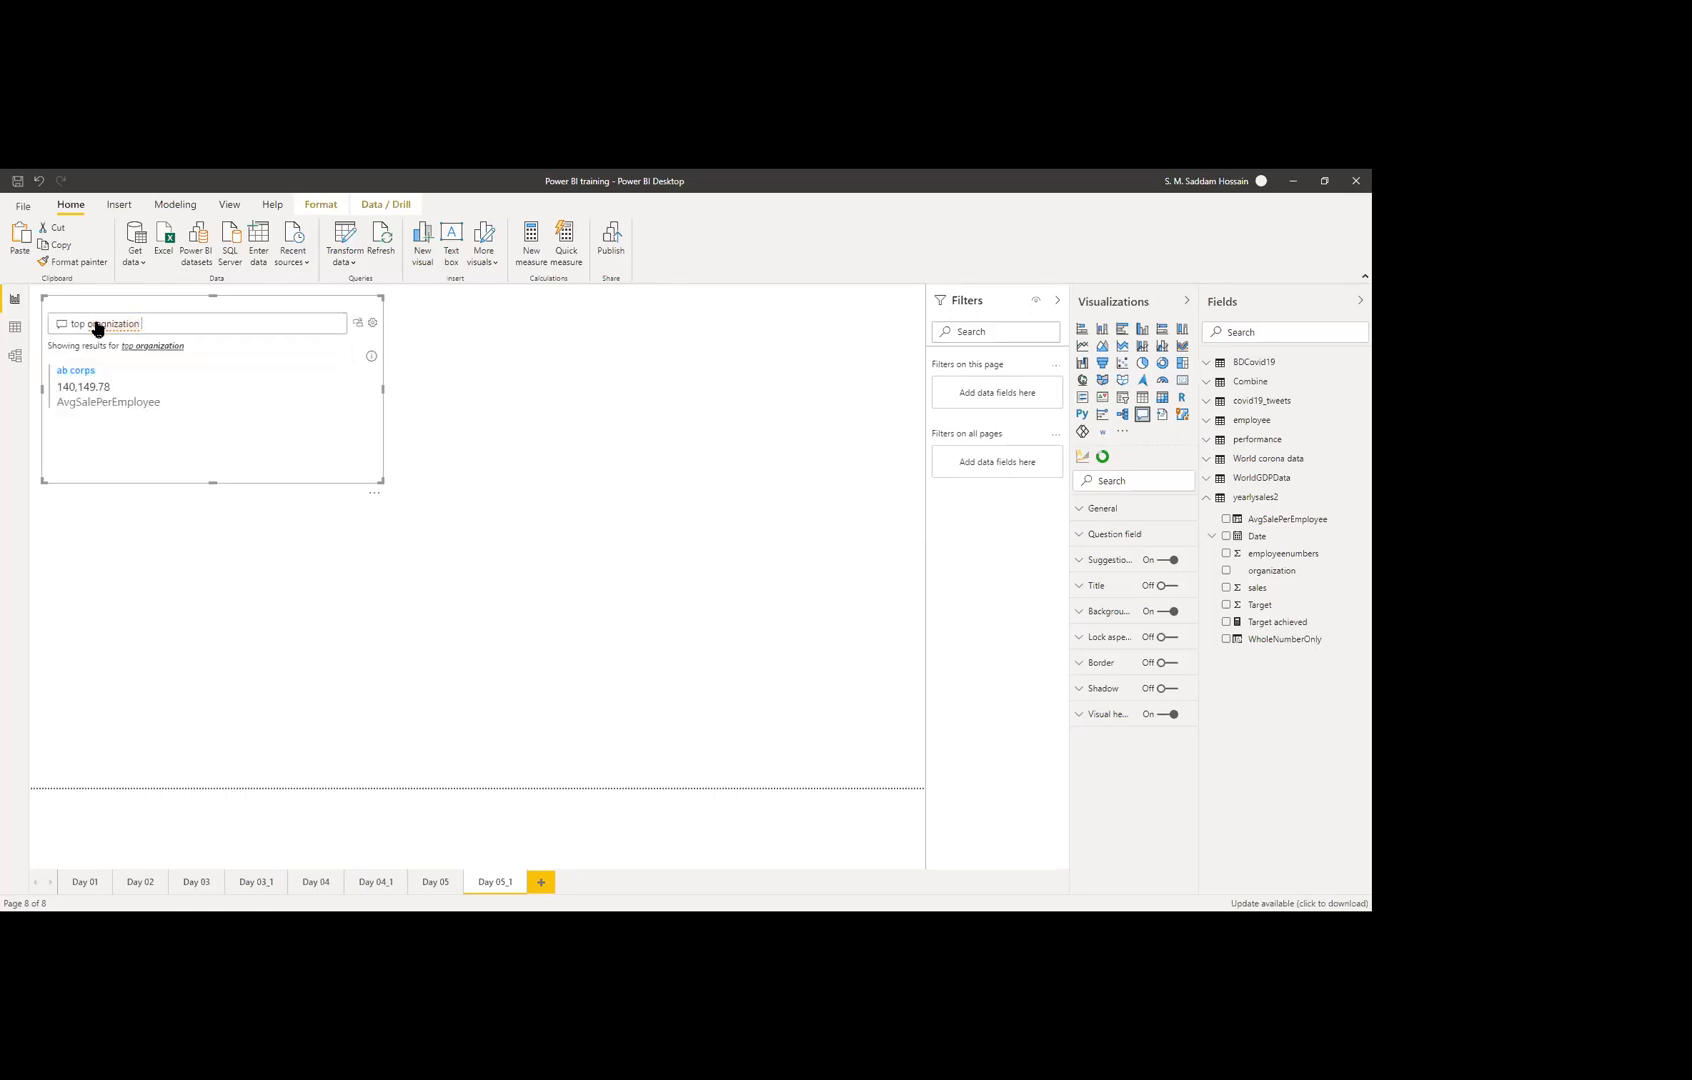
pyautogui.write('sa')
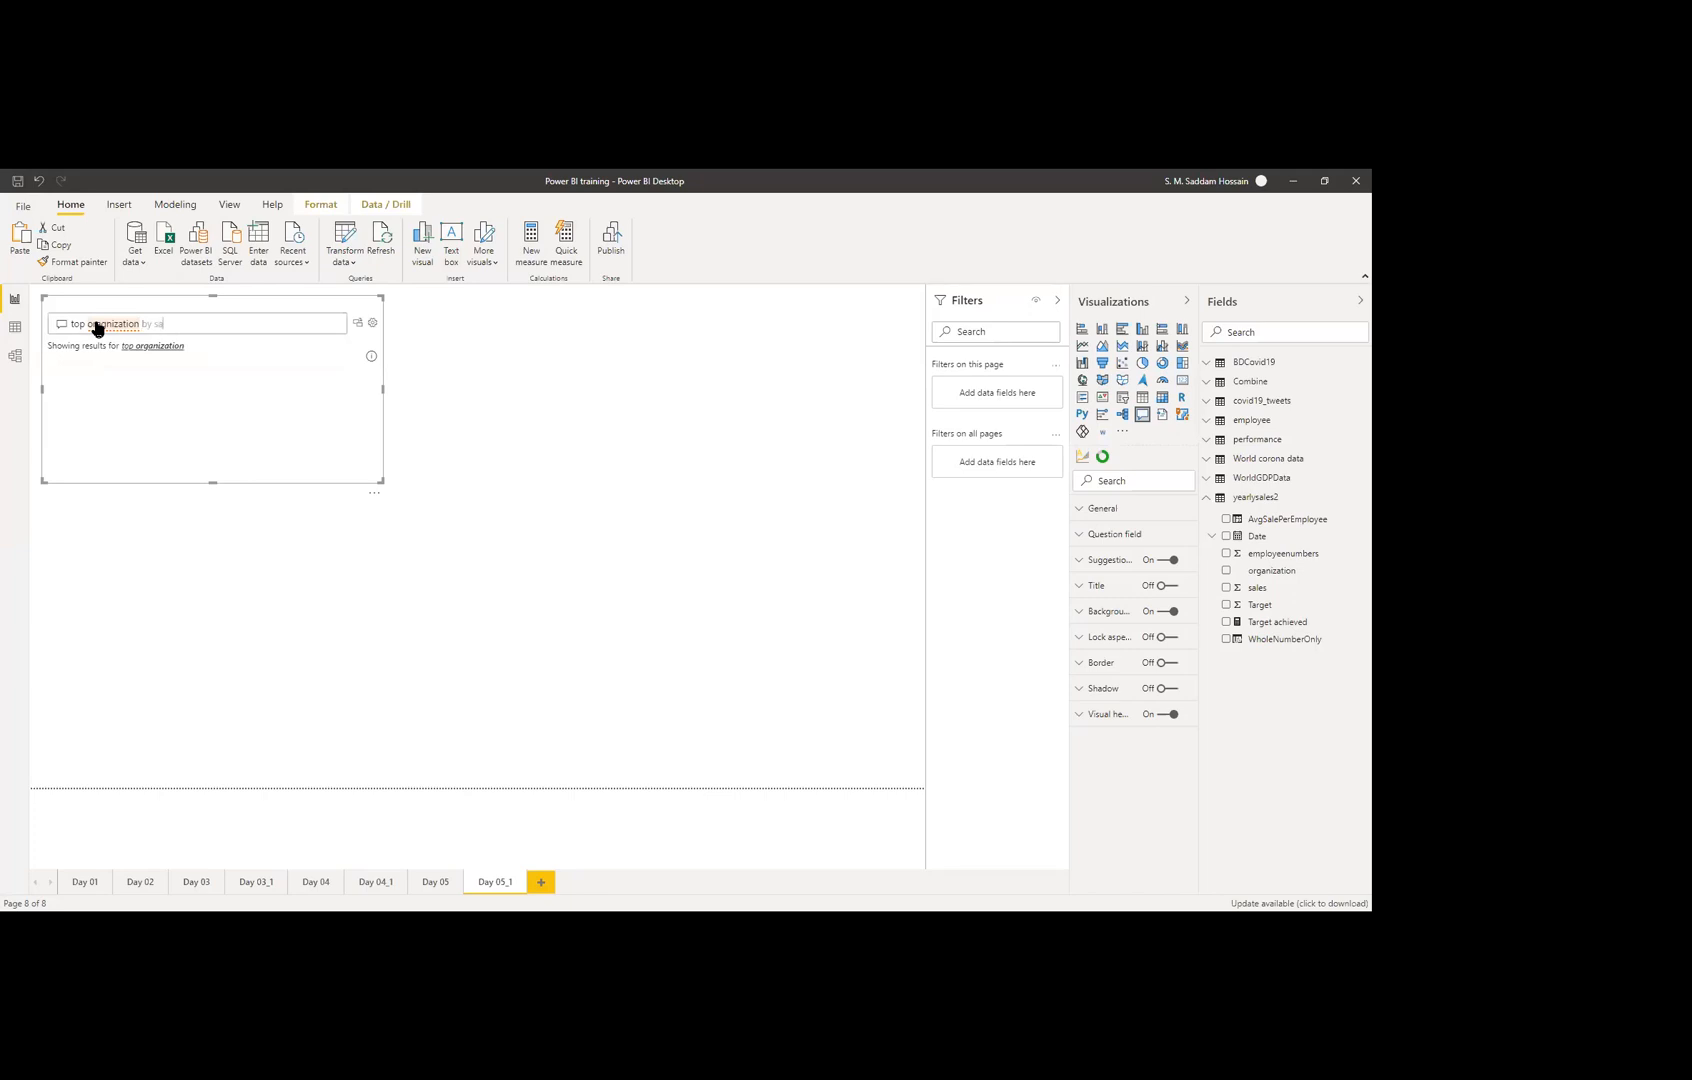
pyautogui.write('les')
pyautogui.press('Down')
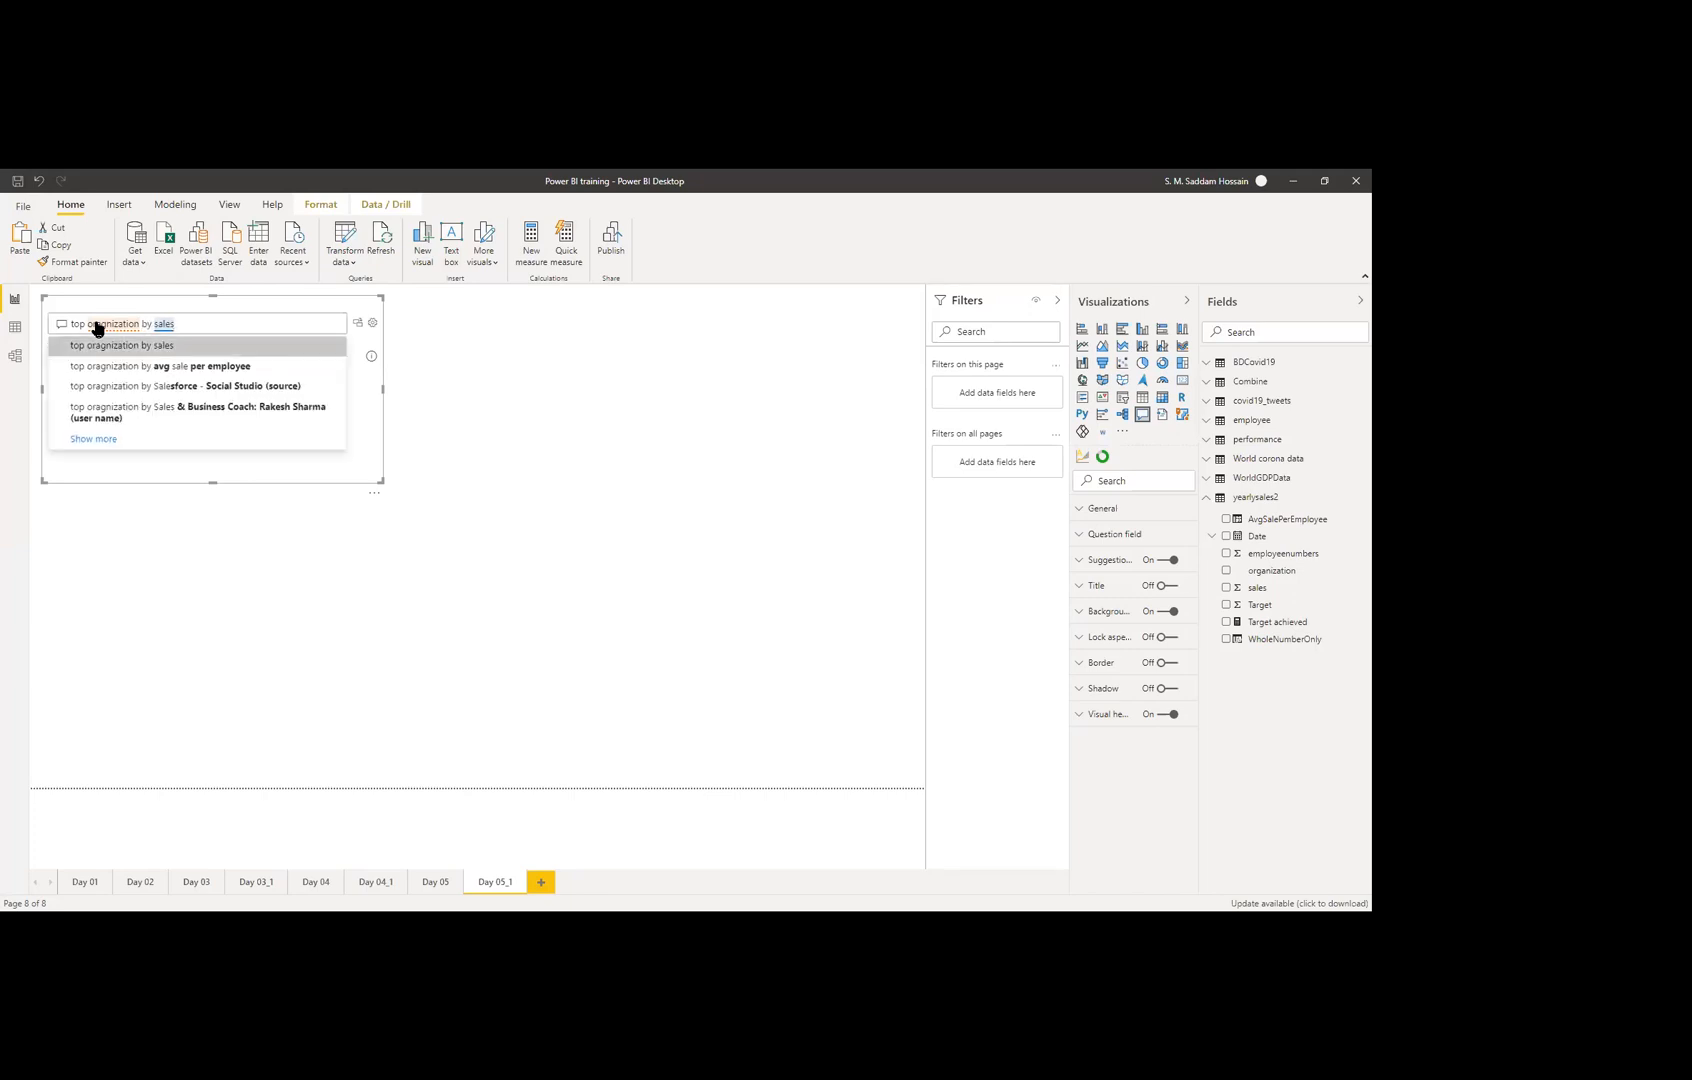
pyautogui.press('Return')
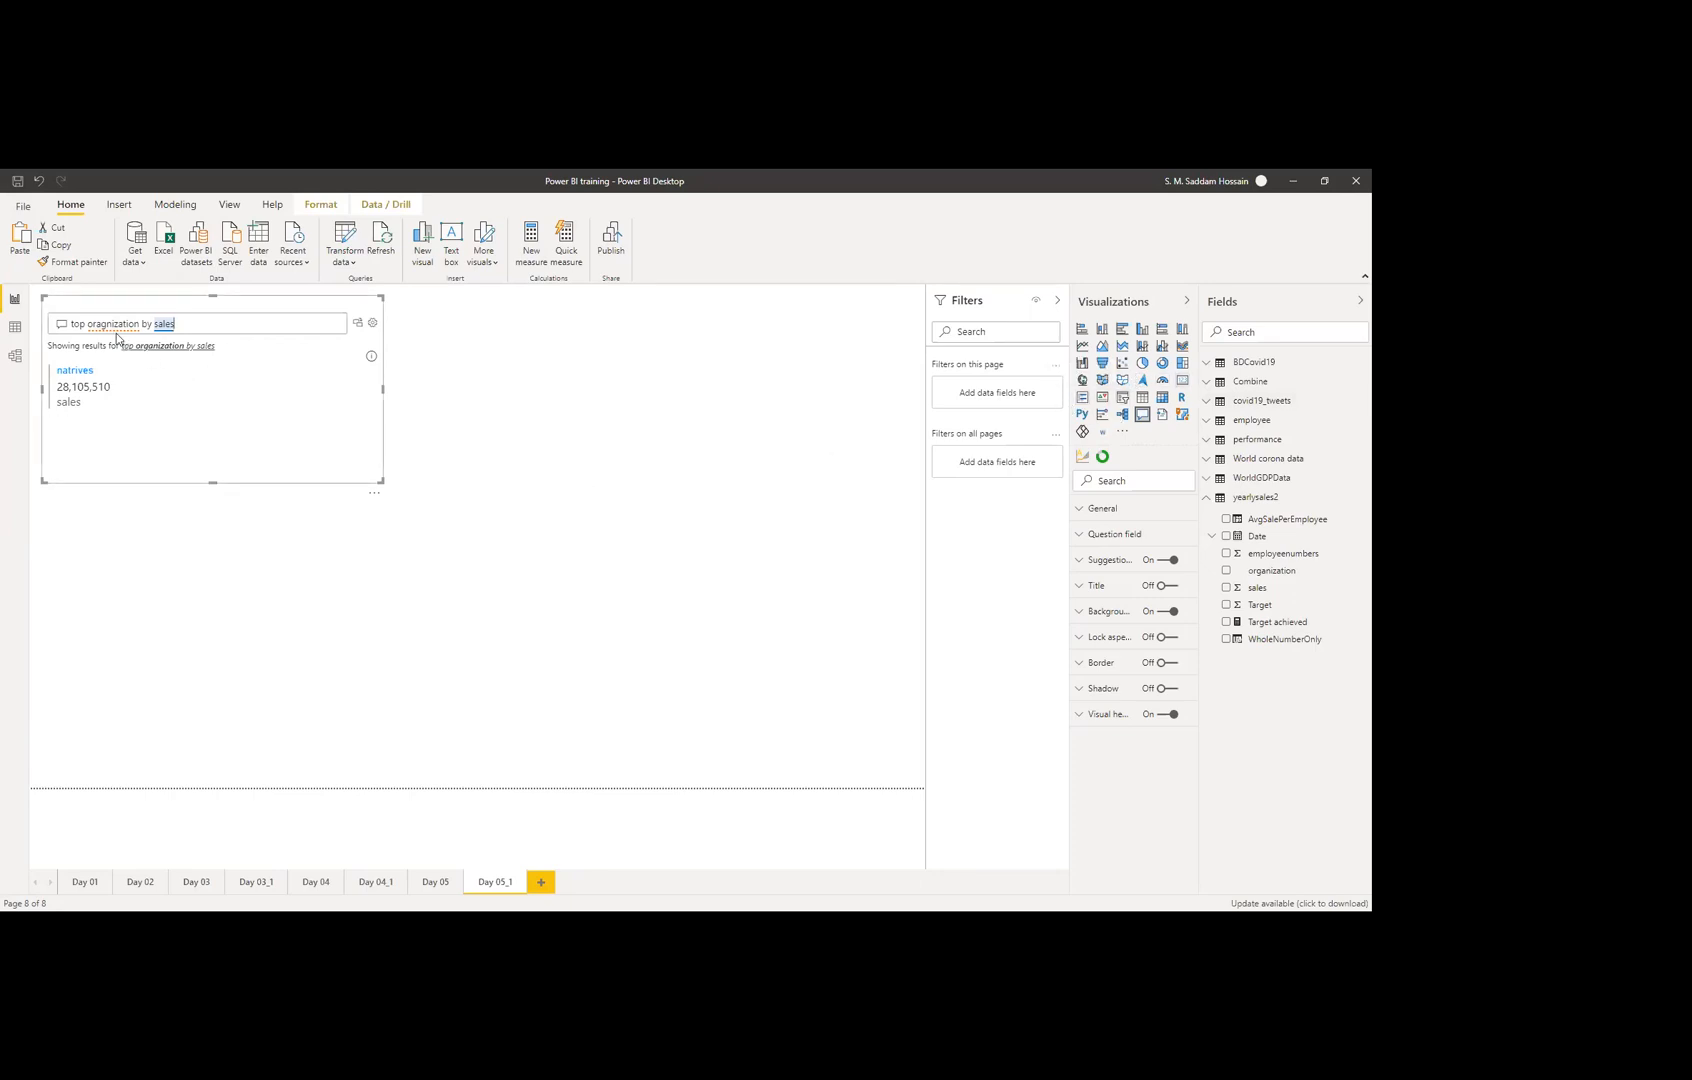
pyautogui.click(95, 325)
pyautogui.write('10 org')
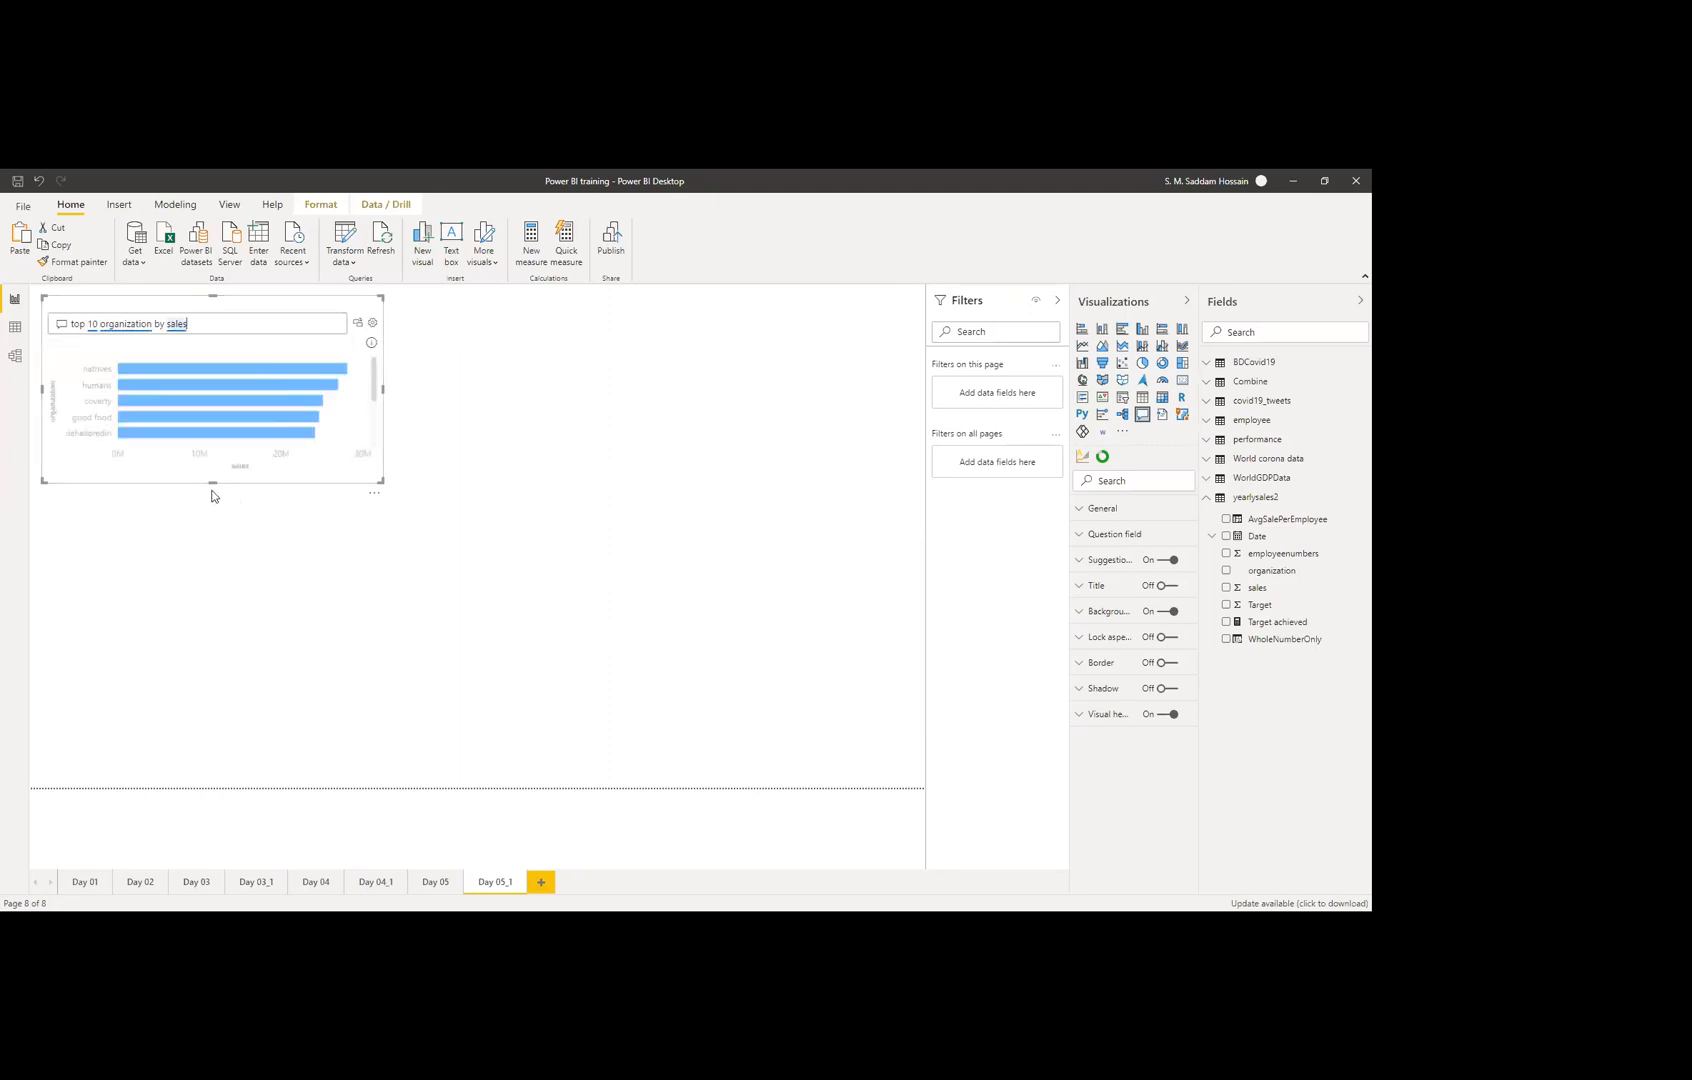
# Step: Stretch the Q&A visual down to fit ten bars, then delete its question
pyautogui.moveTo(212, 483); pyautogui.dragTo(215, 570)
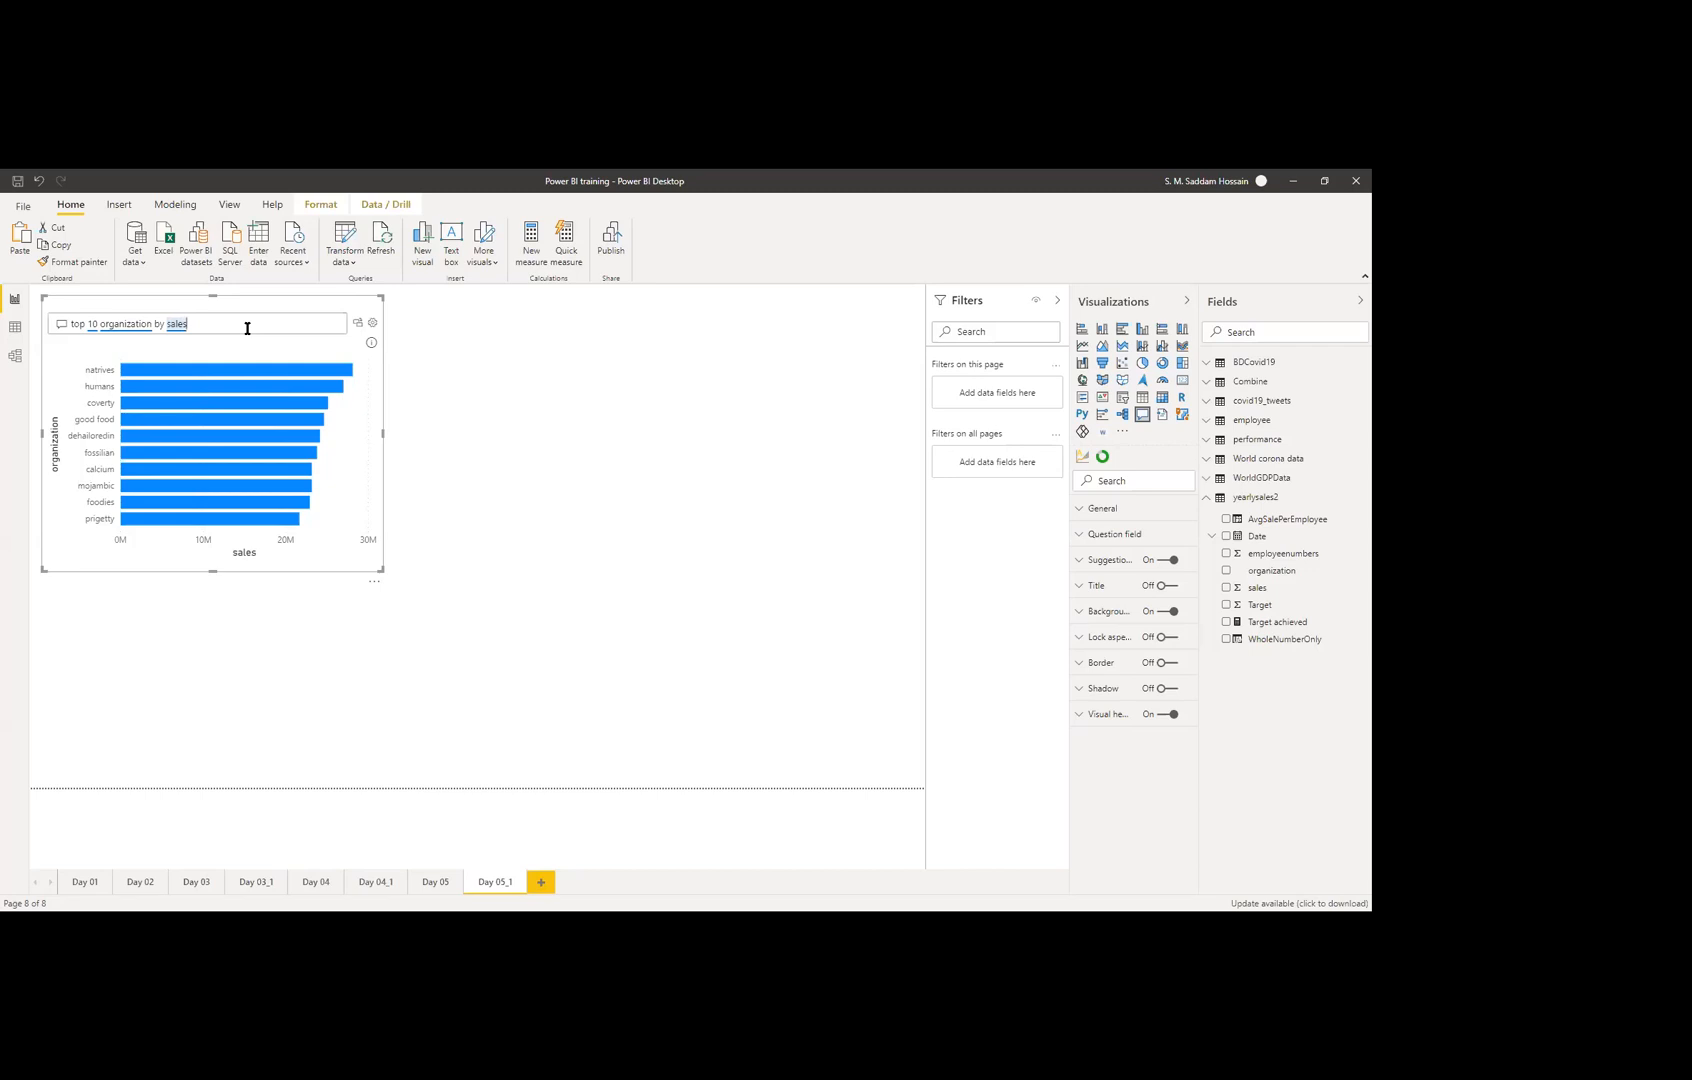
pyautogui.click(247, 328)
pyautogui.press('BackSpace')
pyautogui.press('BackSpace')
pyautogui.press('BackSpace')
pyautogui.press('BackSpace')
pyautogui.press('BackSpace')
pyautogui.press('BackSpace')
pyautogui.press('BackSpace')
pyautogui.press('BackSpace')
pyautogui.press('BackSpace')
pyautogui.press('BackSpace')
pyautogui.press('BackSpace')
pyautogui.press('BackSpace')
pyautogui.press('BackSpace')
pyautogui.press('BackSpace')
pyautogui.press('BackSpace')
pyautogui.press('BackSpace')
pyautogui.press('BackSpace')
pyautogui.press('BackSpace')
pyautogui.press('BackSpace')
pyautogui.press('BackSpace')
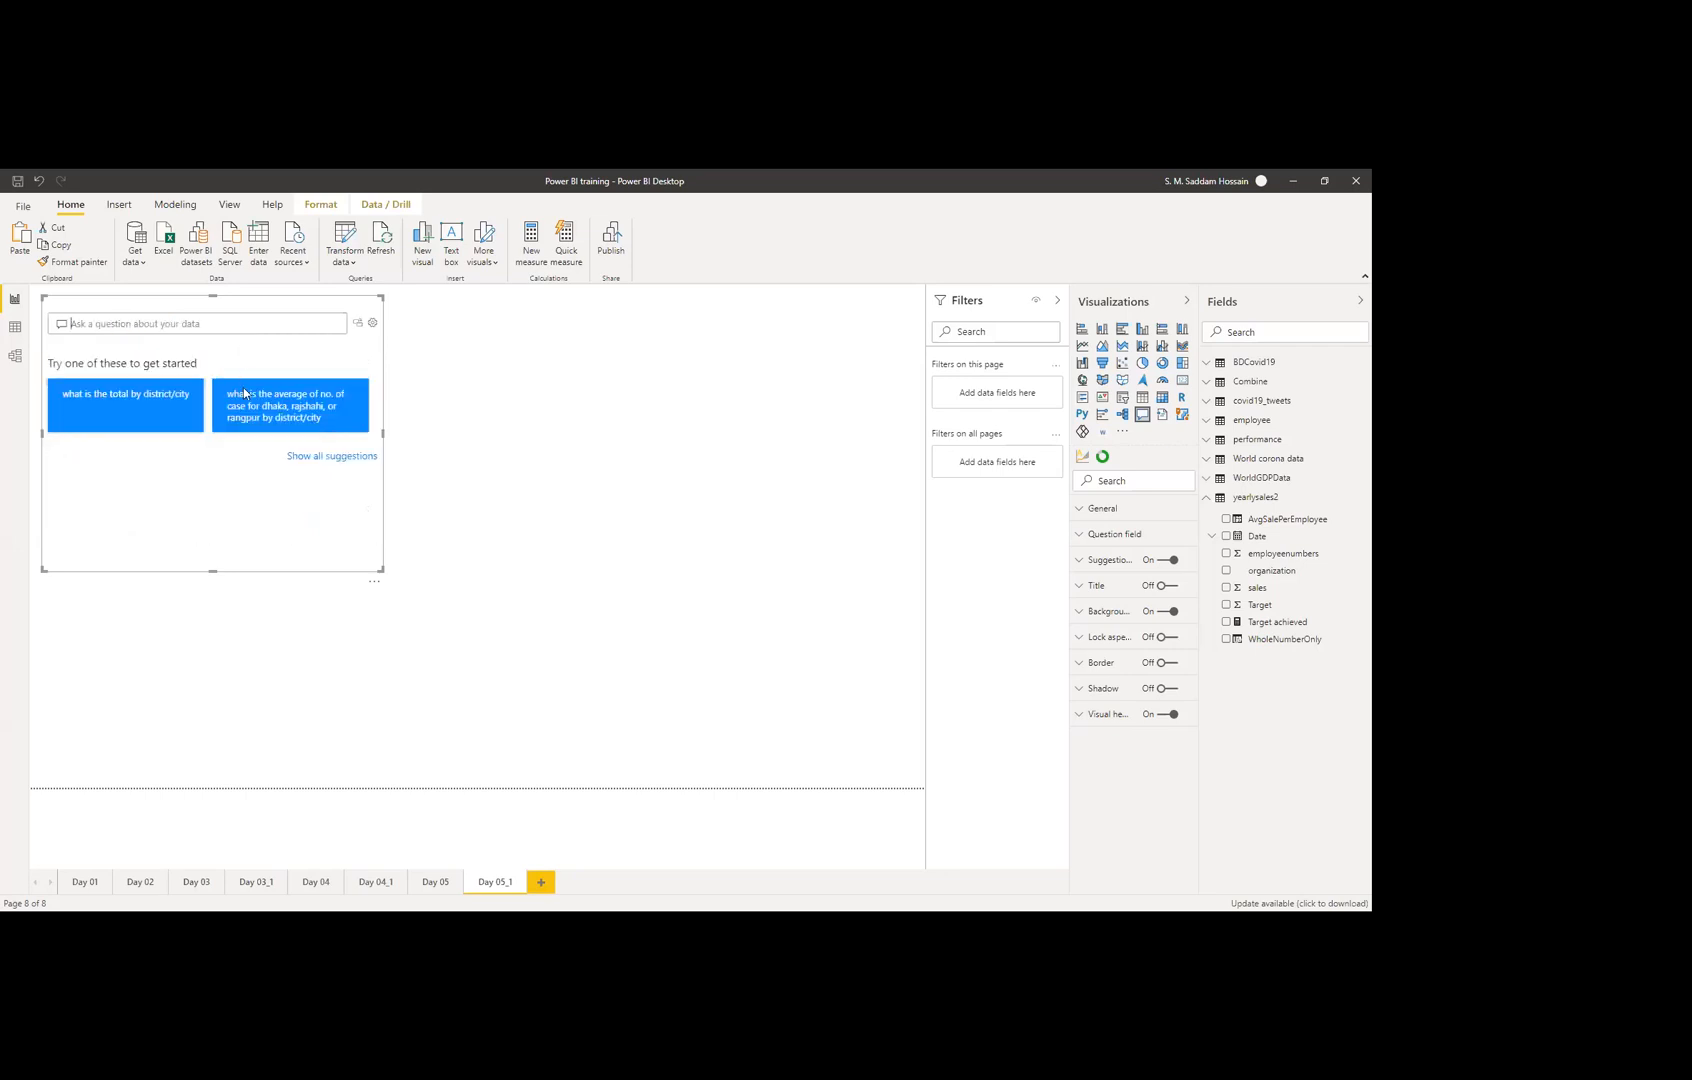
# Step: Show all suggested questions and scroll through them, then collapse the yearlysales2 table in Fields
pyautogui.click(300, 460)
pyautogui.scroll(-2, 135, 433)
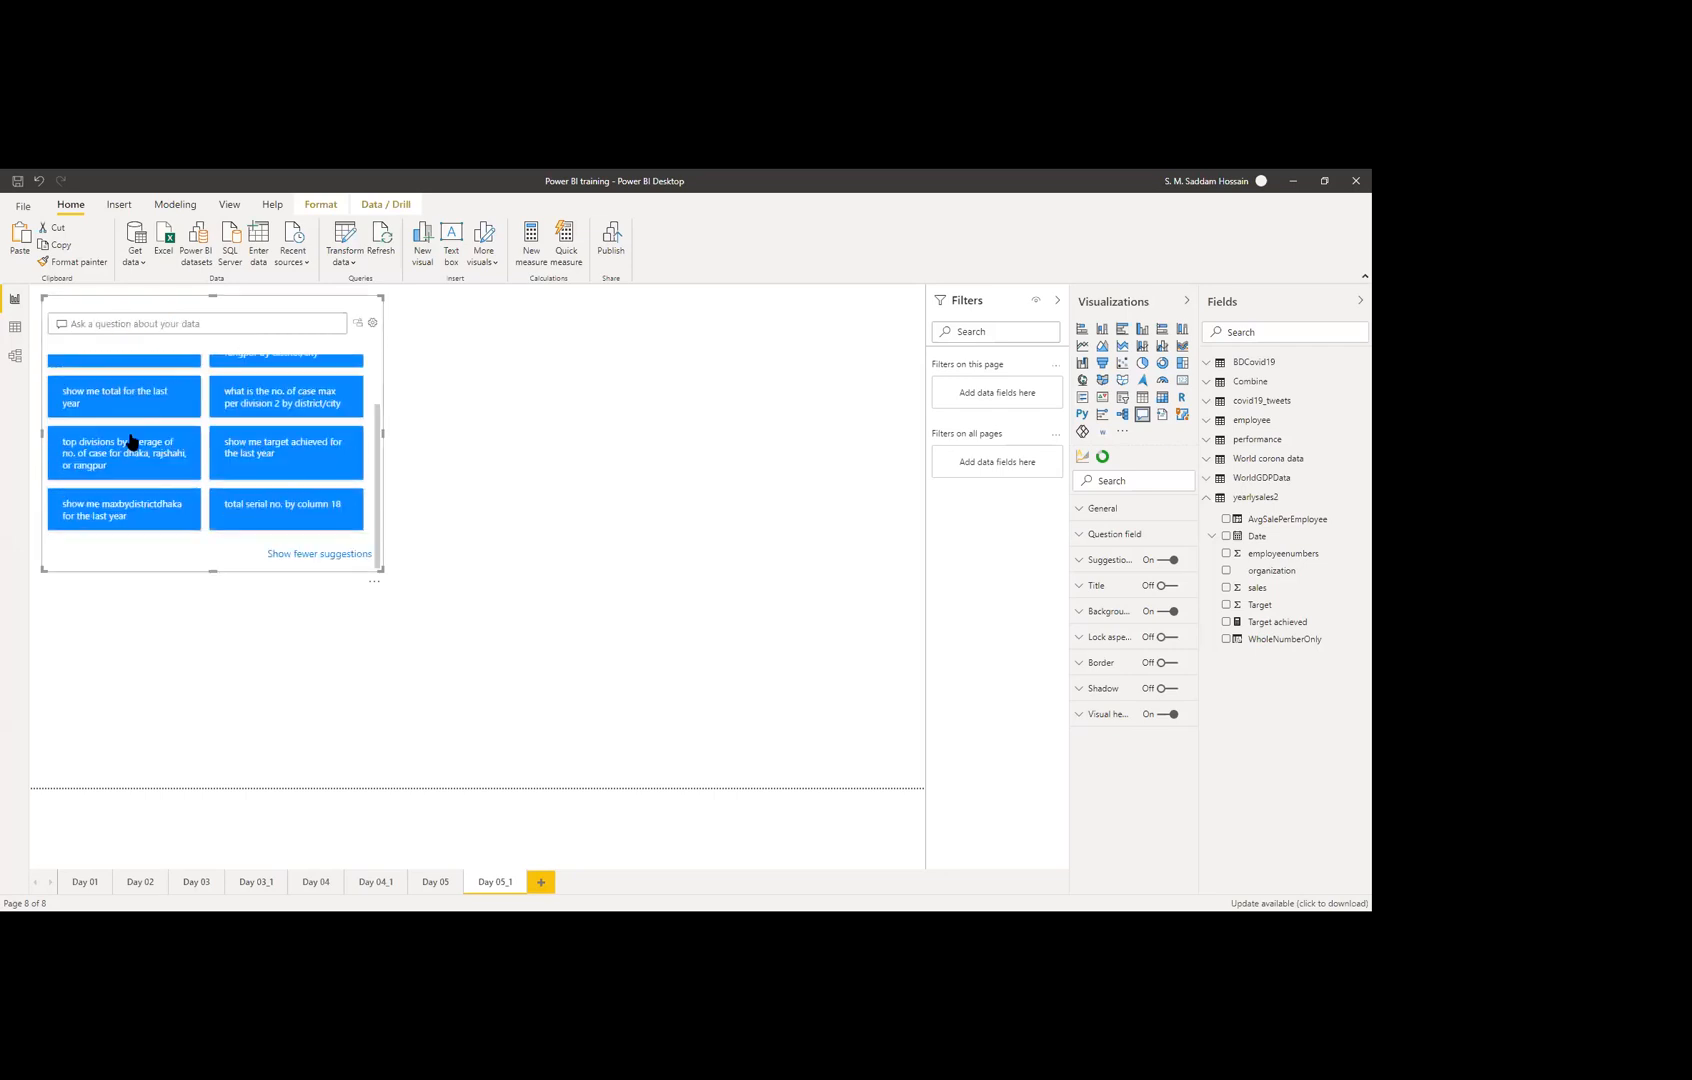
pyautogui.scroll(2, 148, 500)
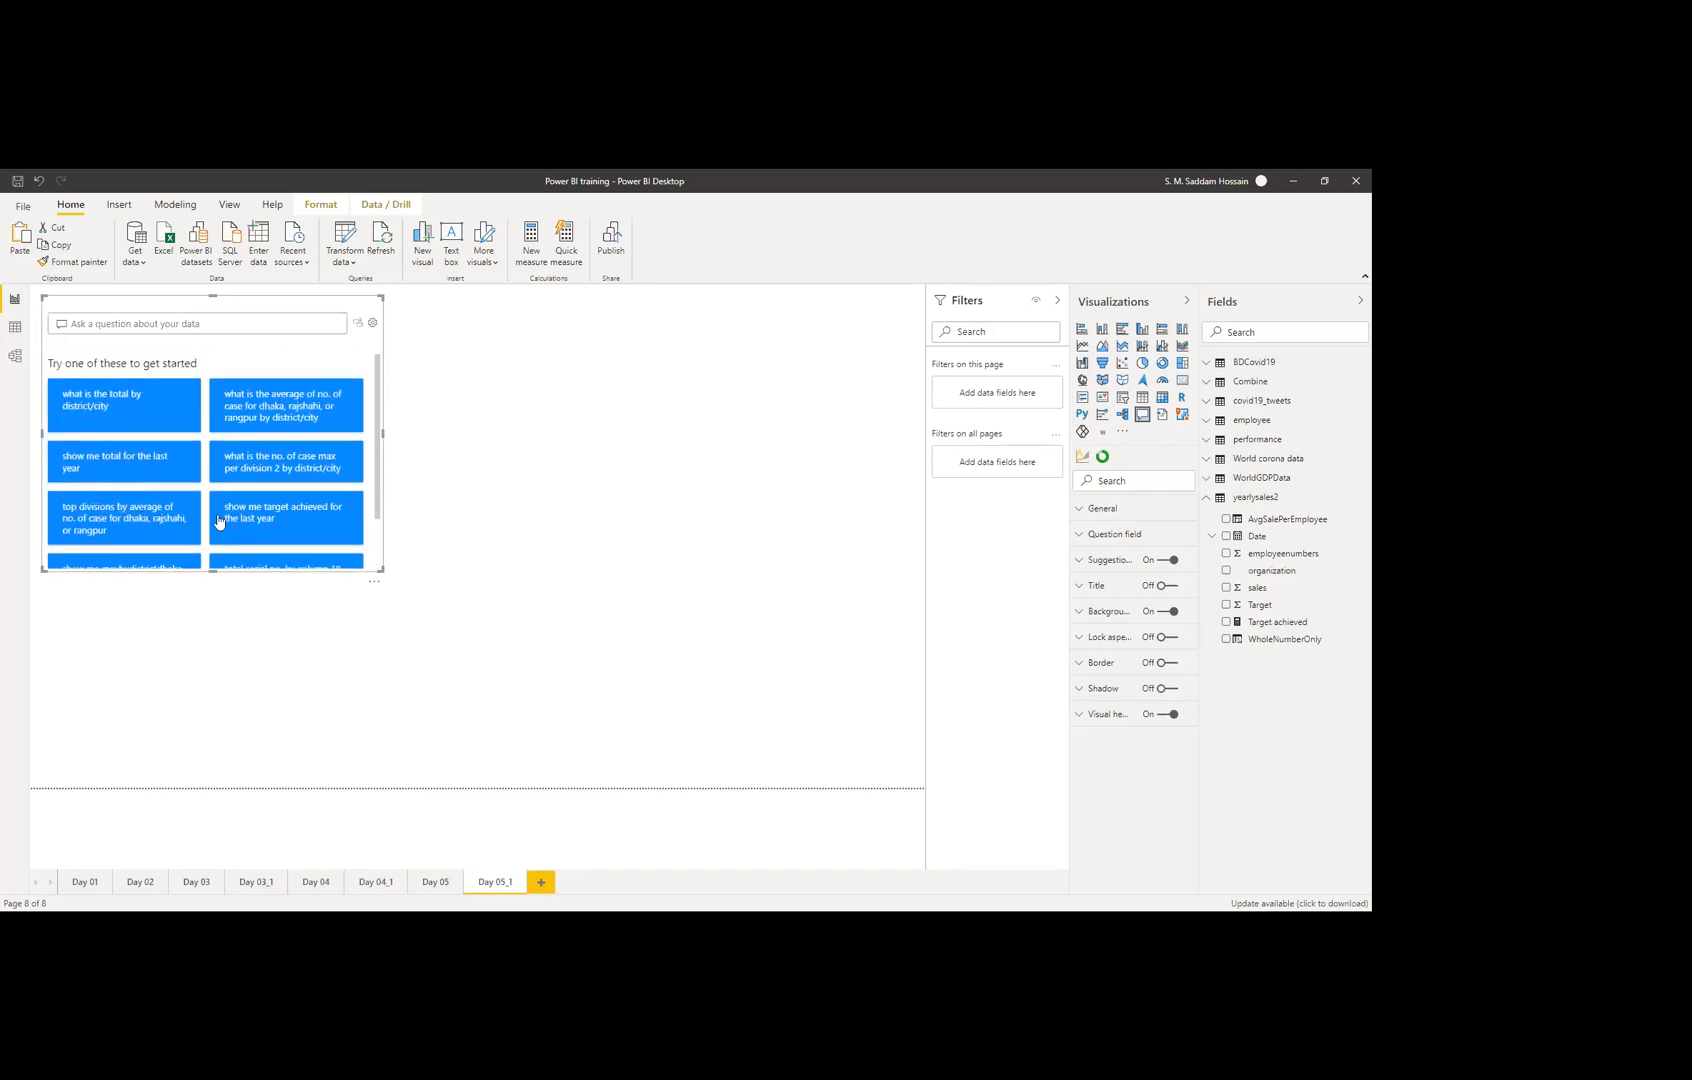
pyautogui.scroll(-1, 296, 451)
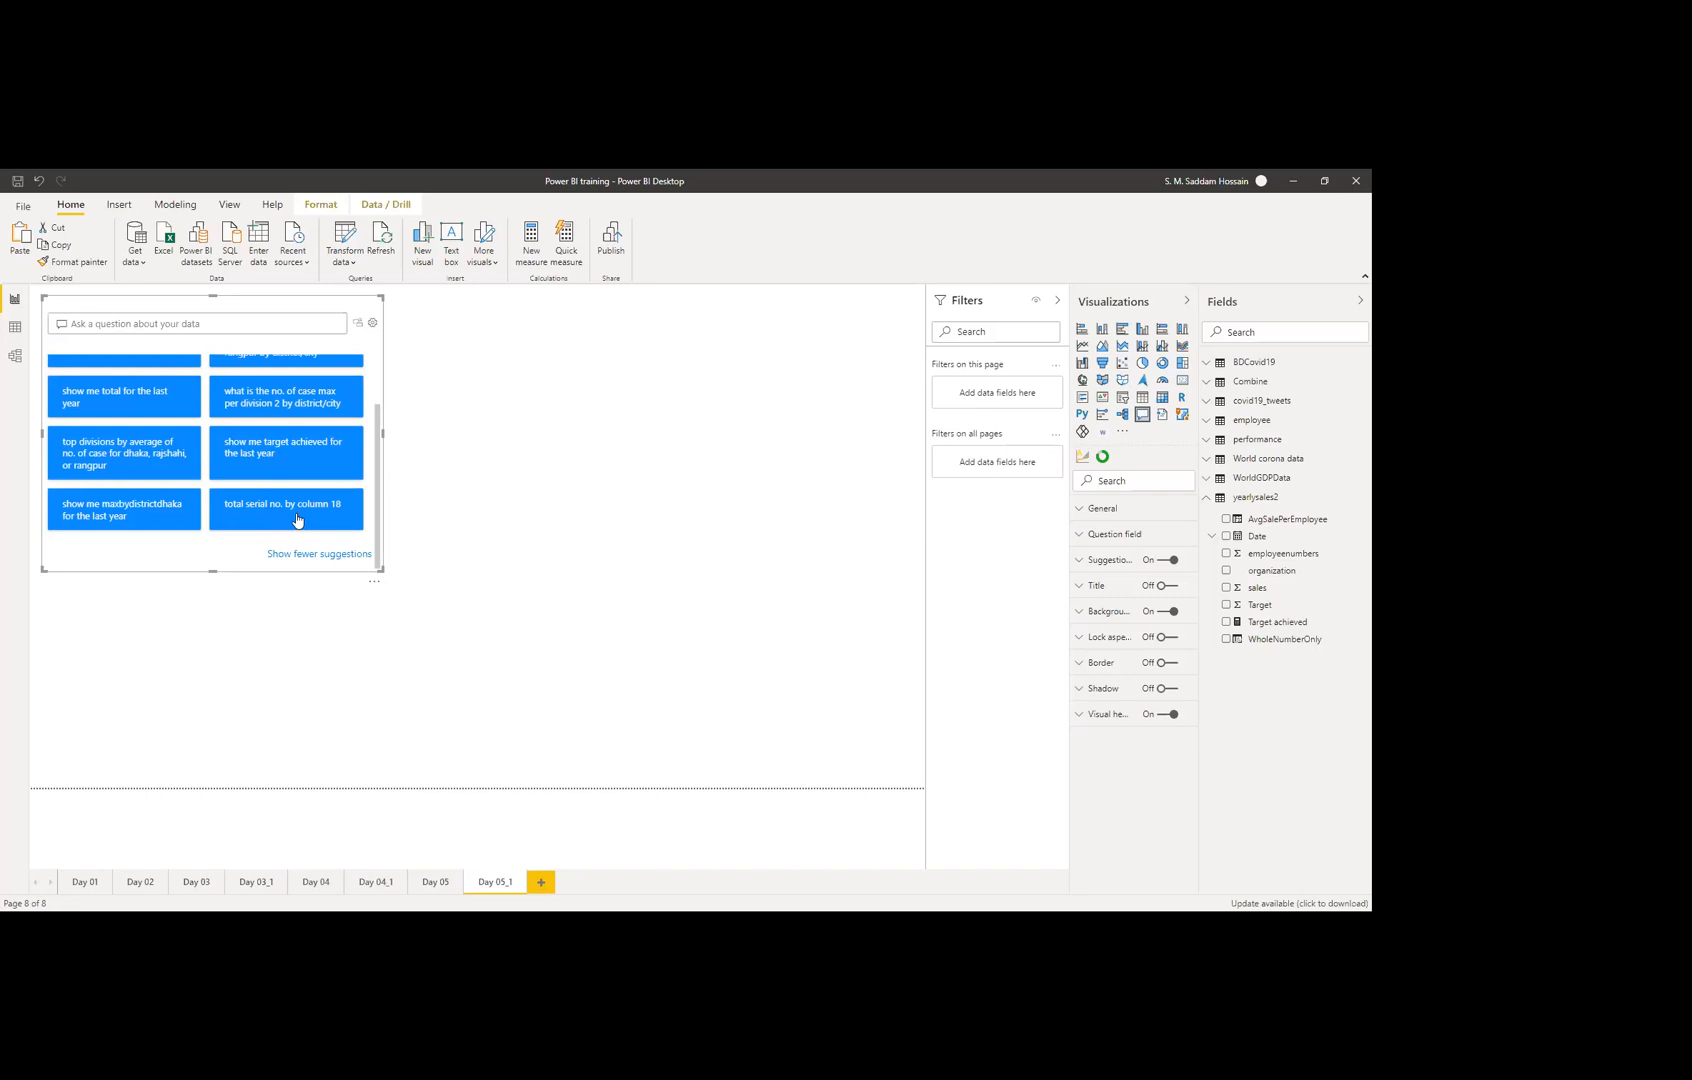
pyautogui.scroll(1, 317, 531)
pyautogui.scroll(-1, 317, 531)
pyautogui.scroll(2, 265, 506)
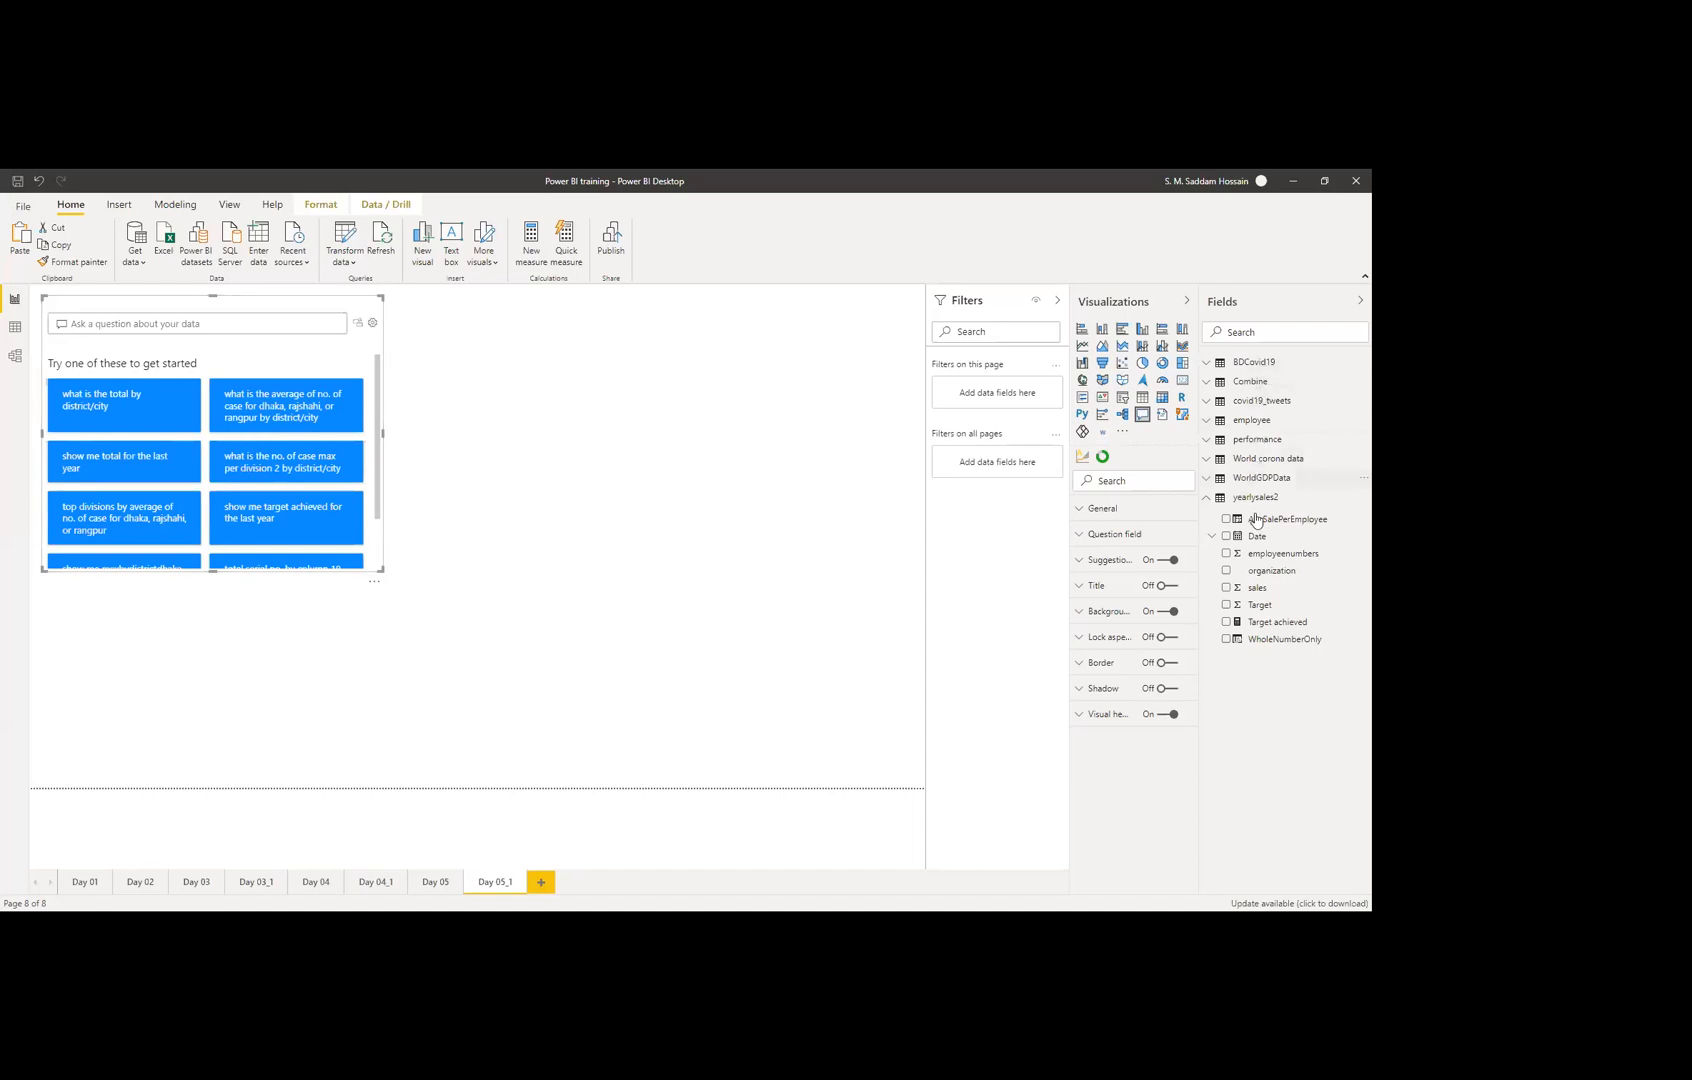
pyautogui.click(1206, 498)
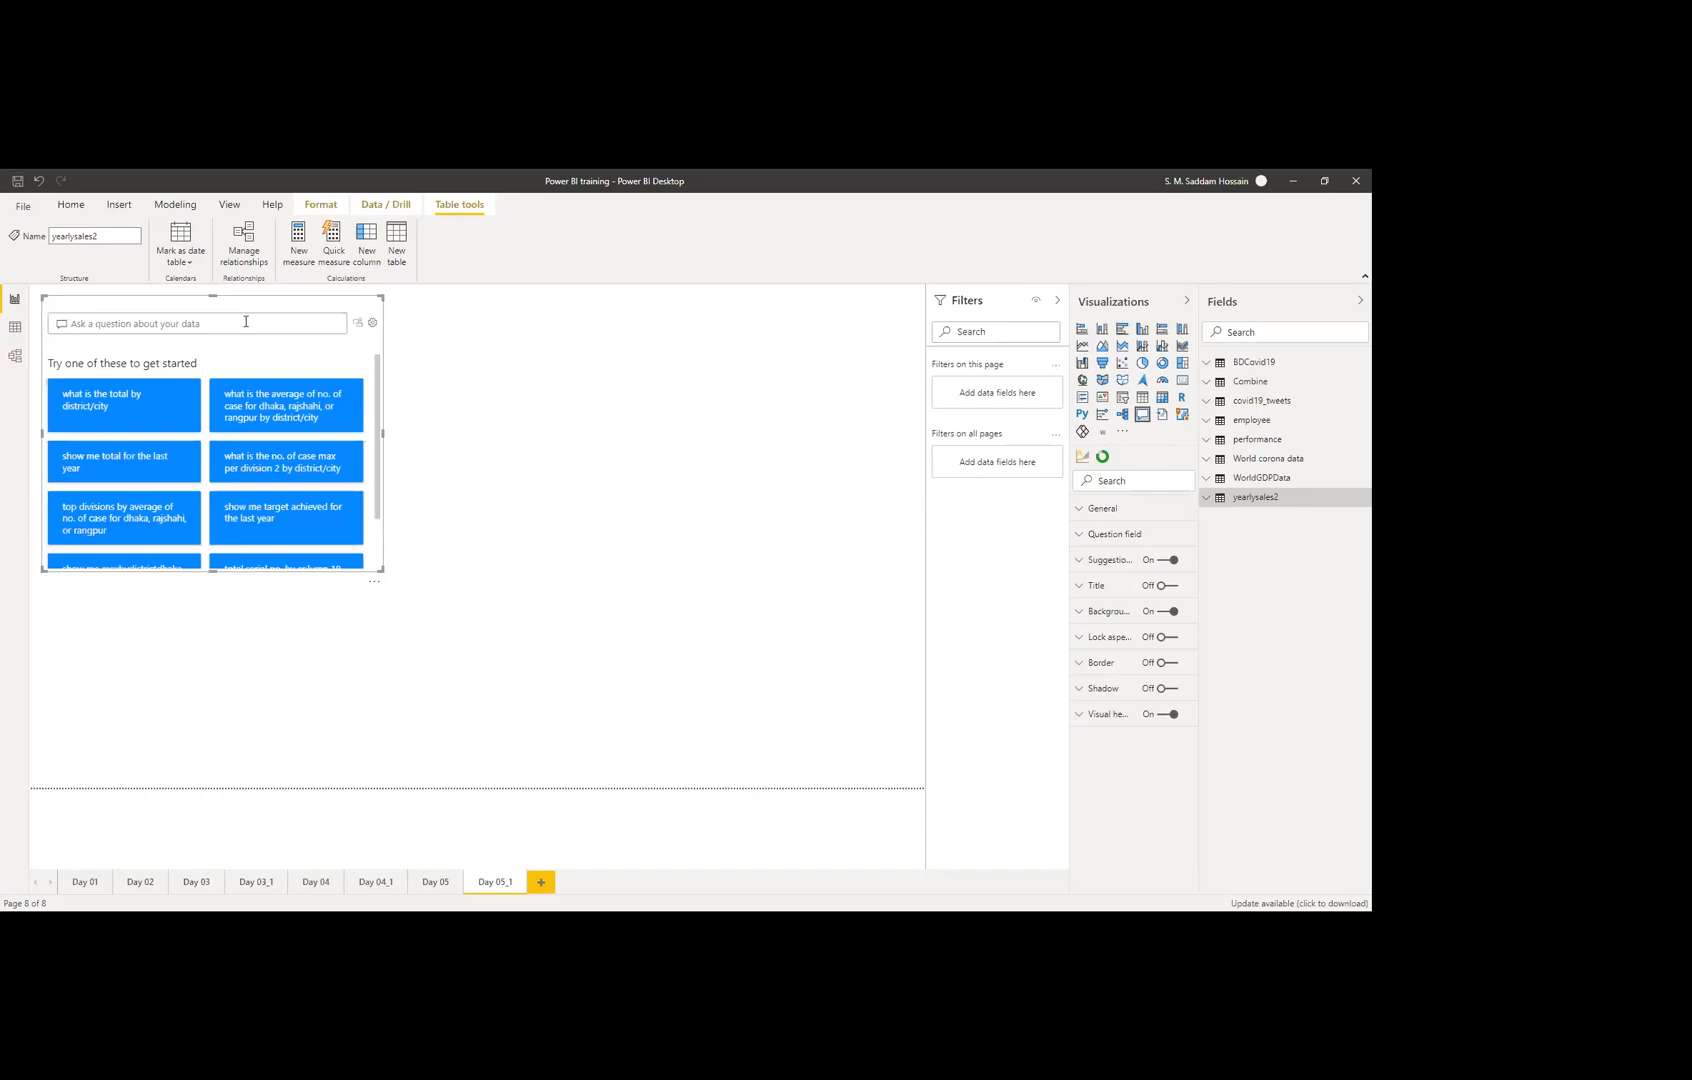
# Step: Ask the Q&A visual 'pie chart of organization by sales'
pyautogui.write('pie cga')
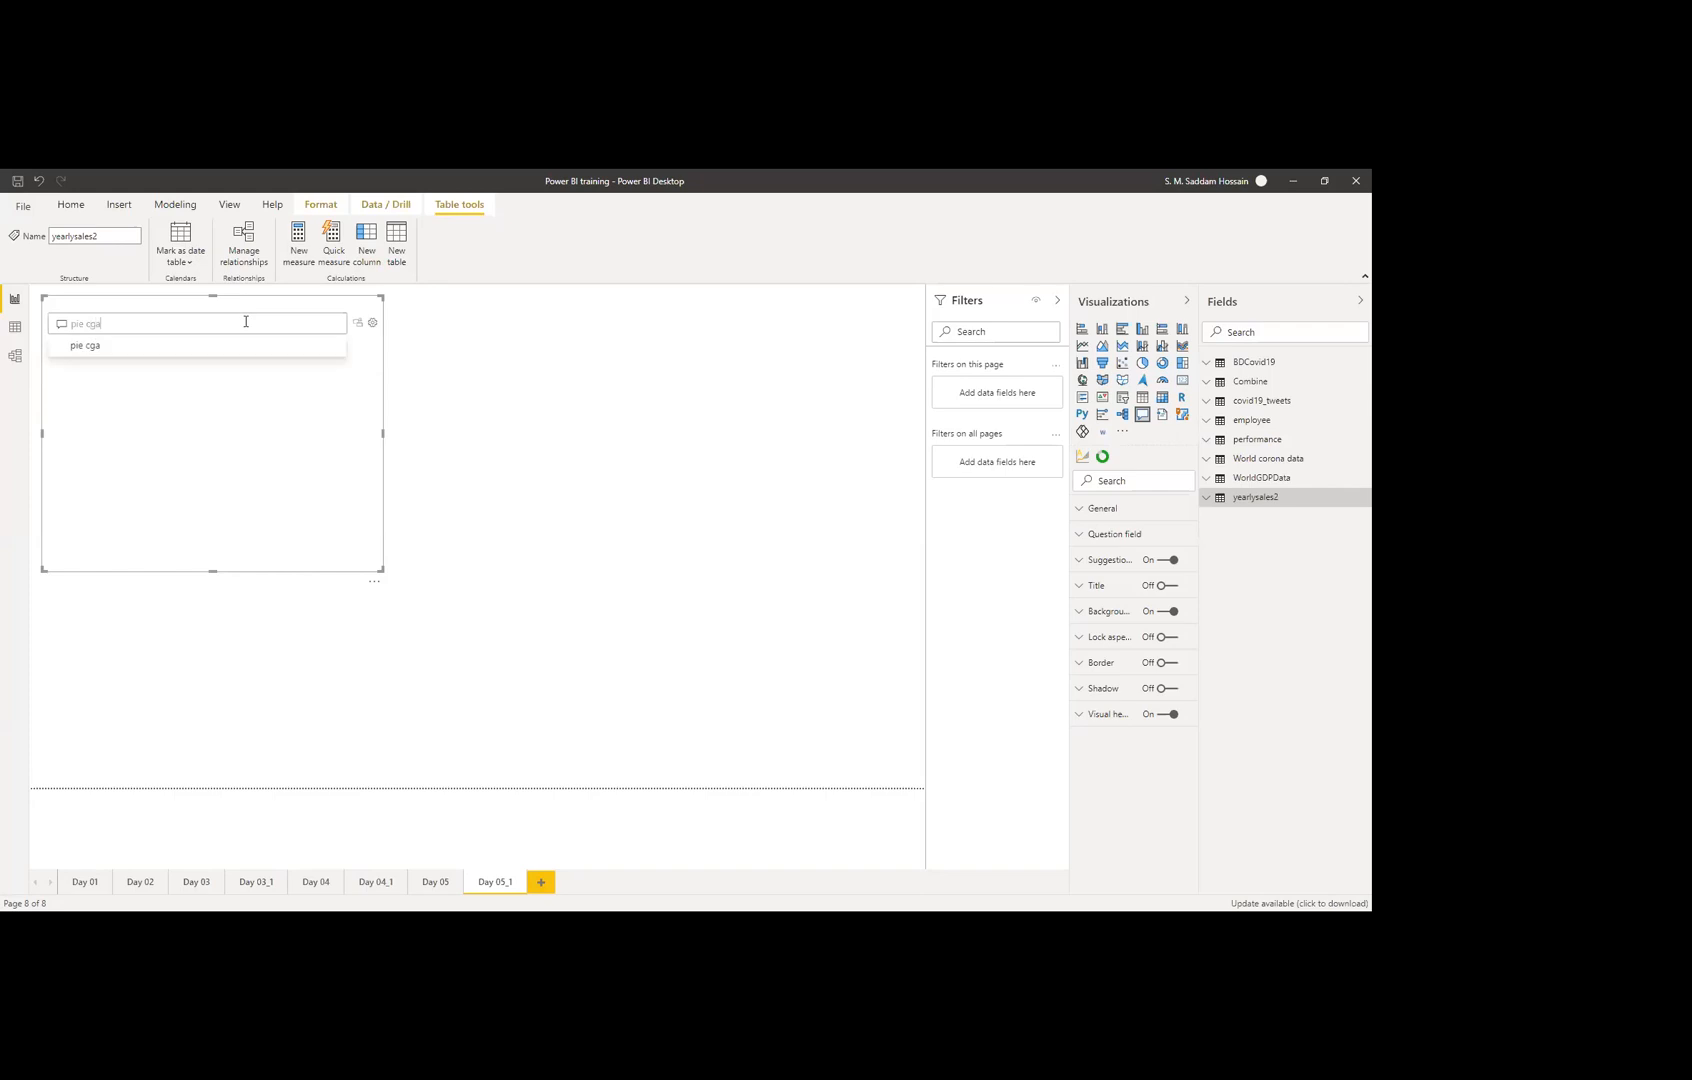
pyautogui.press('BackSpace')
pyautogui.press('BackSpace')
pyautogui.write('hart ')
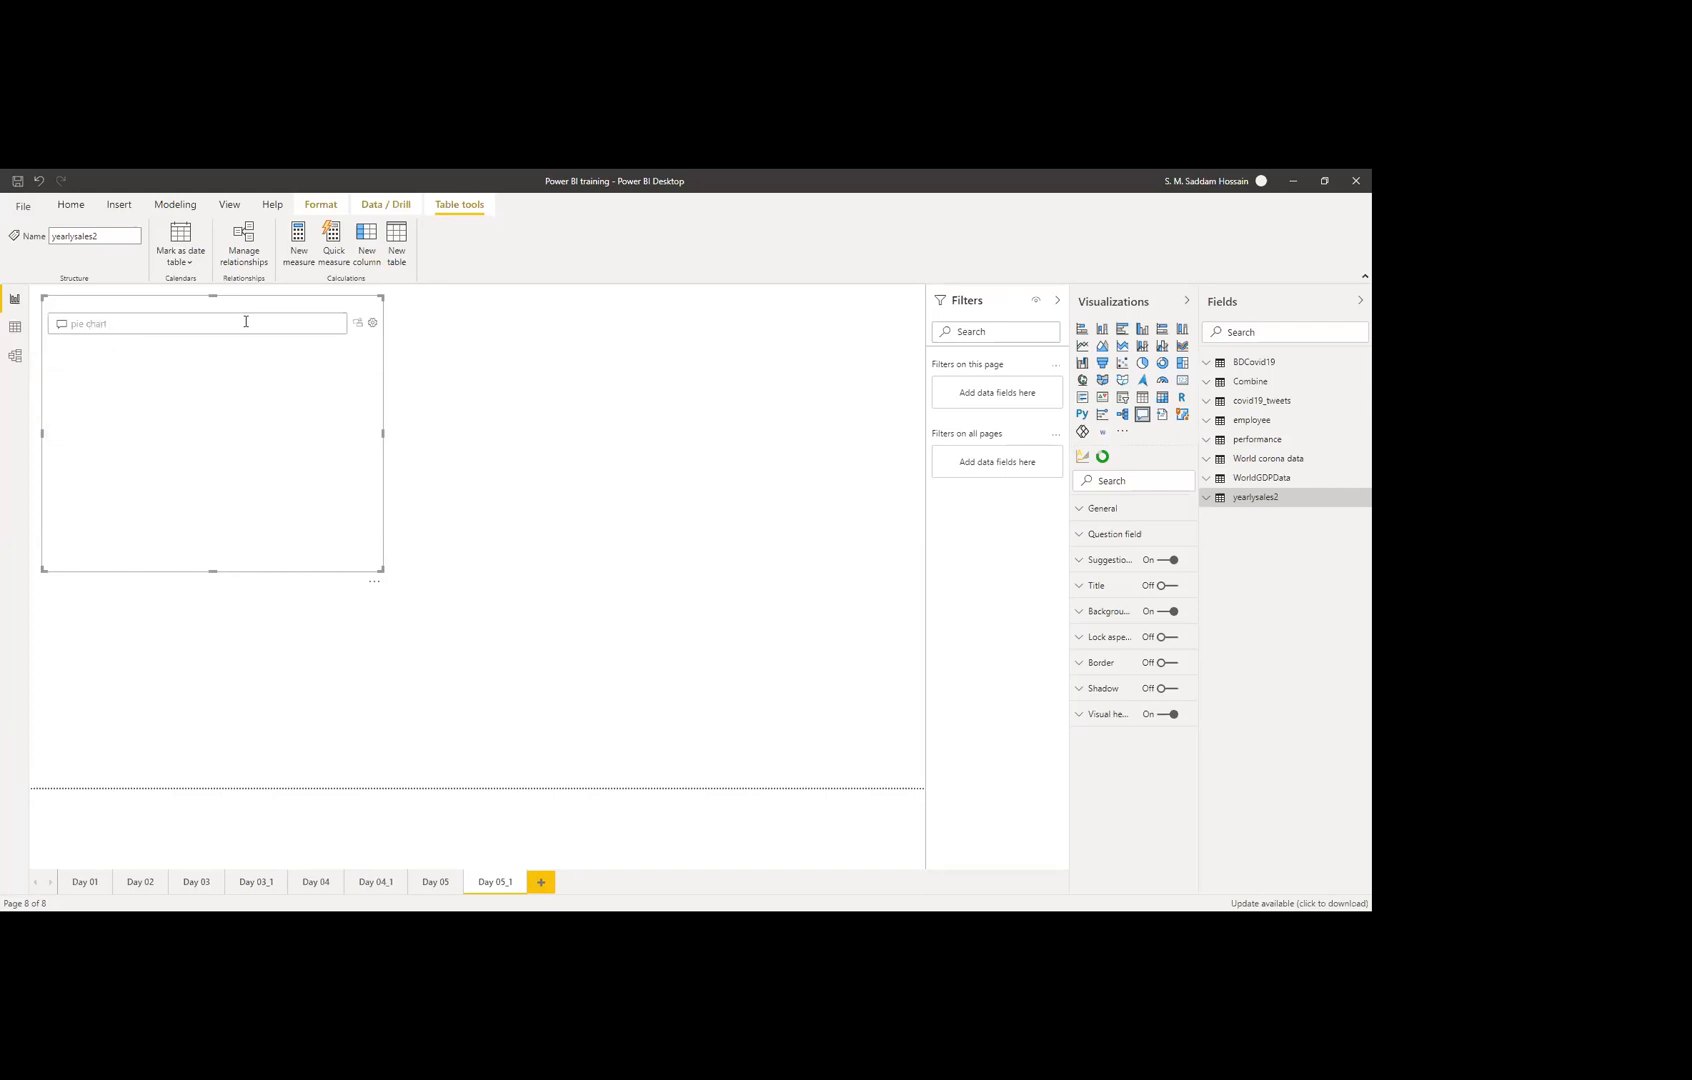
pyautogui.write('of organization by sales')
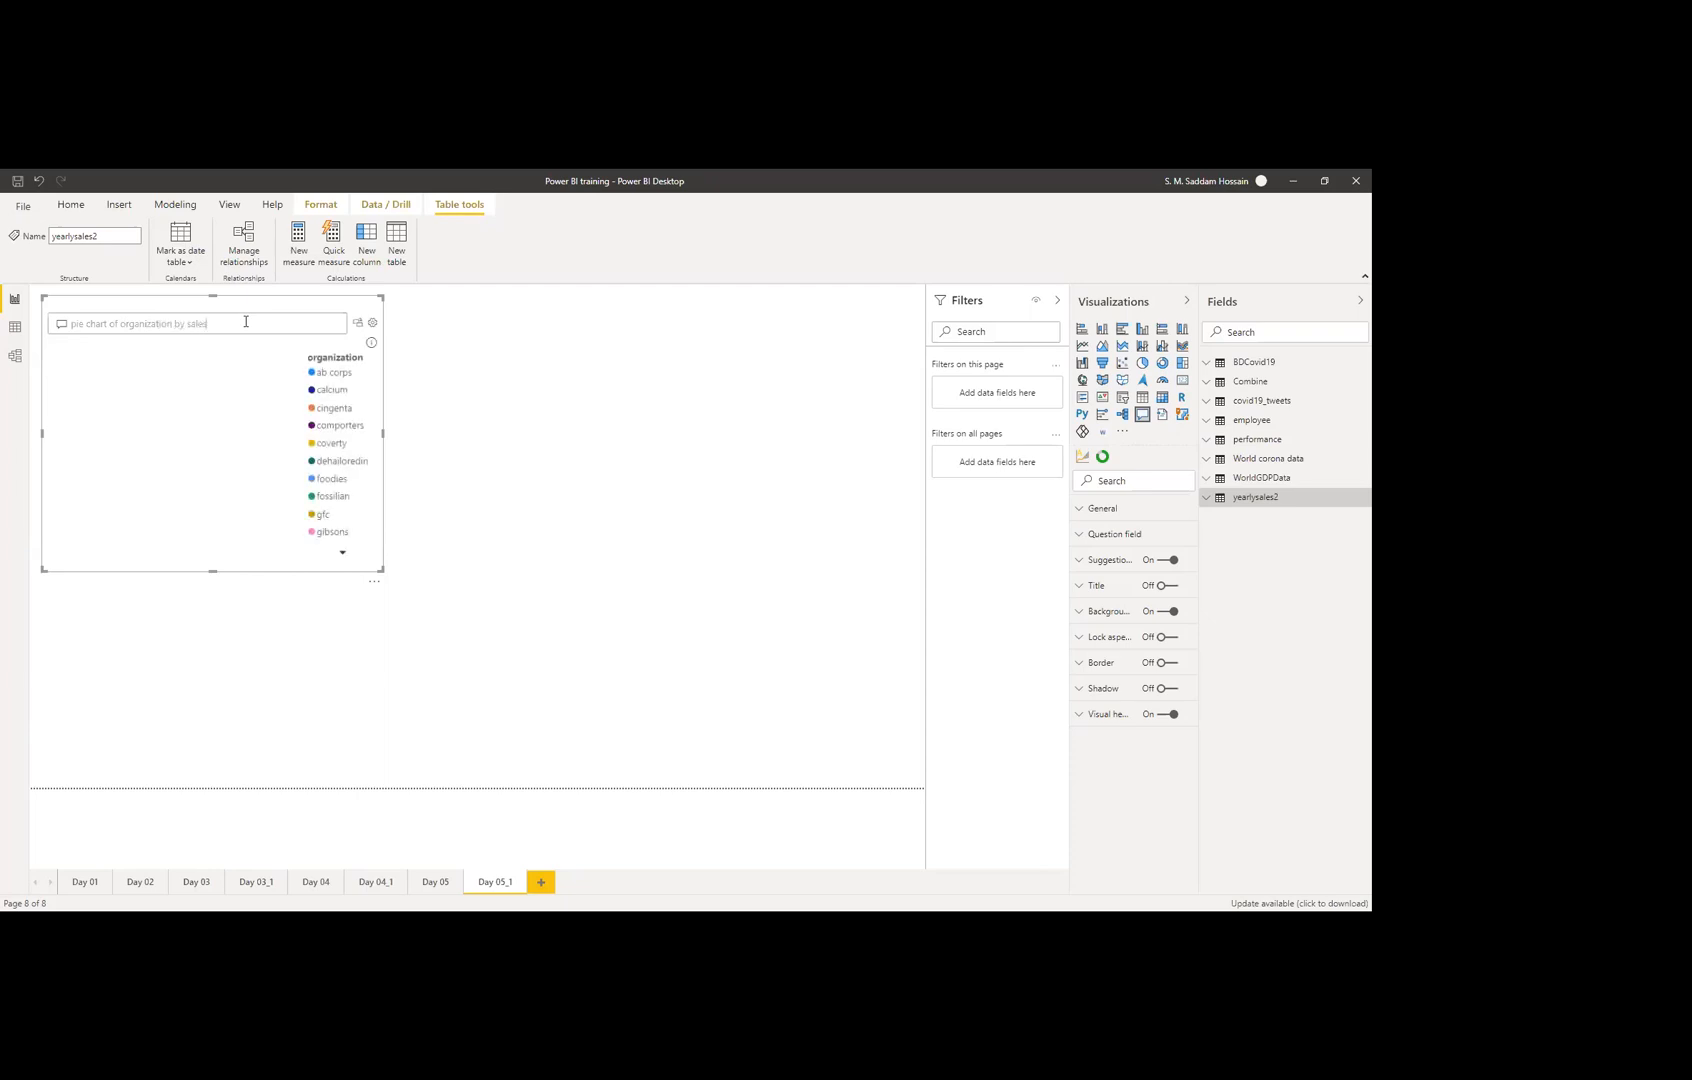
pyautogui.press('Down')
pyautogui.press('Return')
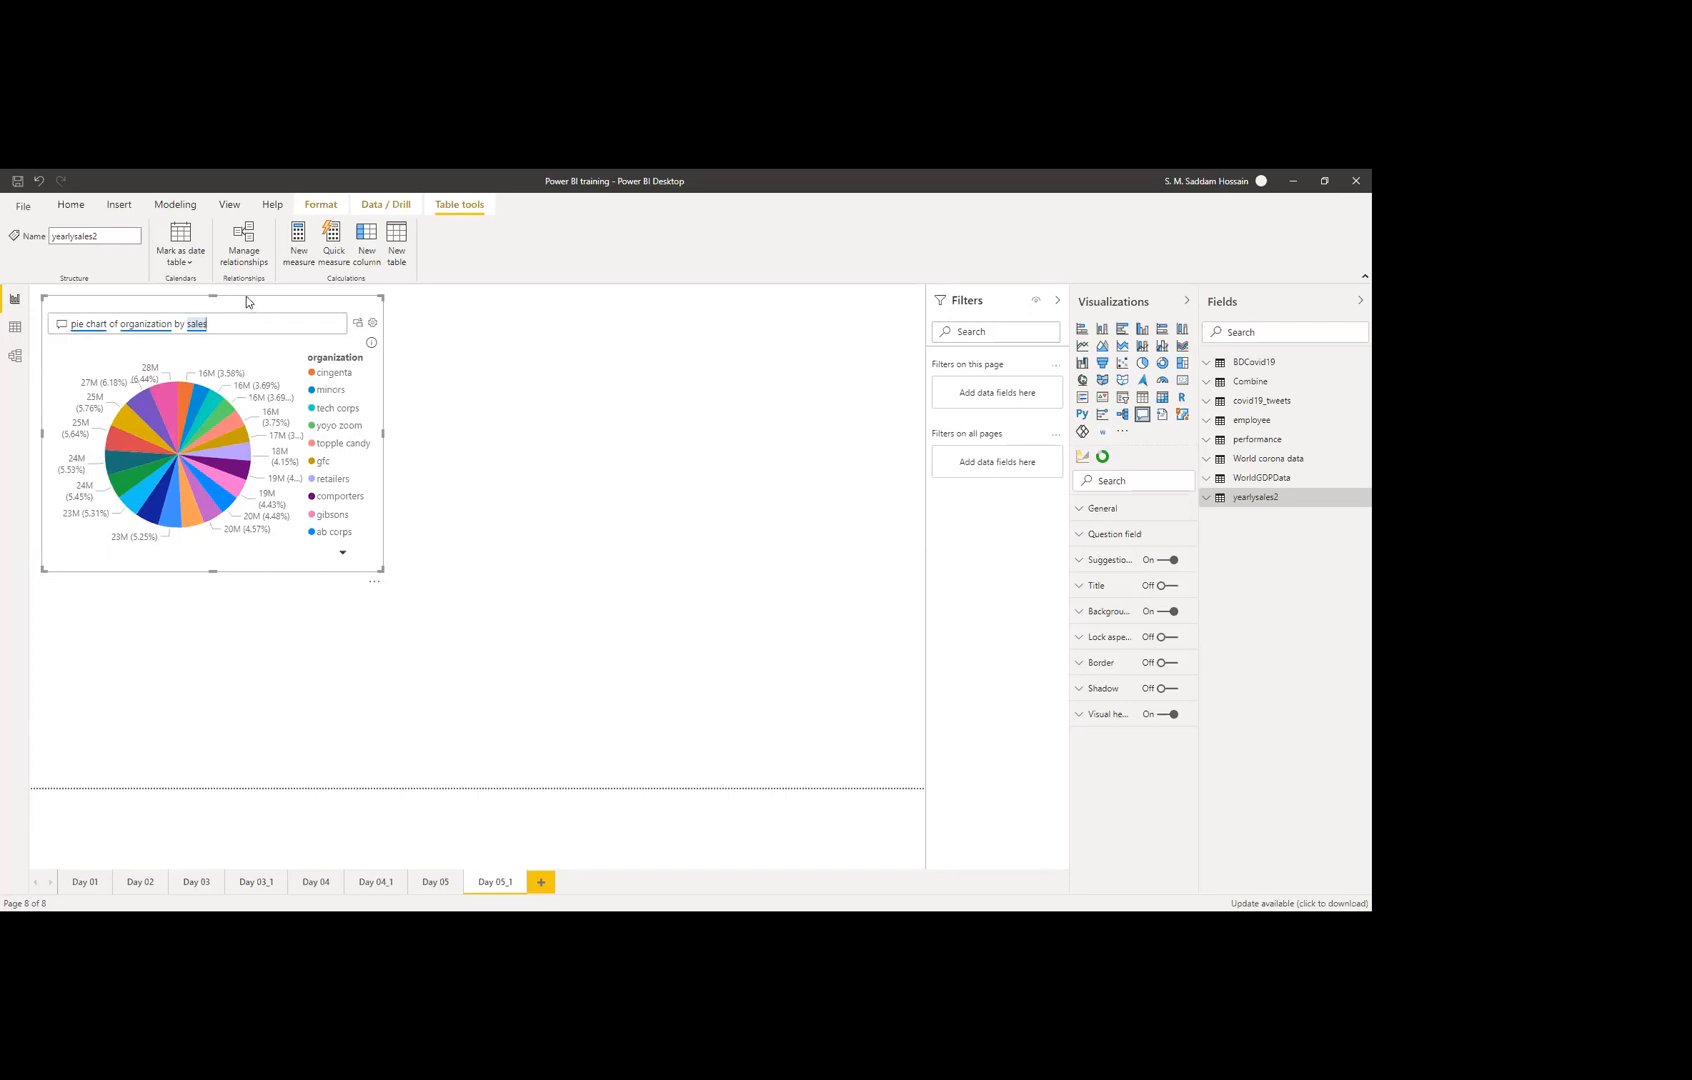
# Step: Replace 'pie' with 'bar' to show a bar chart of organization by sales
pyautogui.press('Left')
pyautogui.press('Left')
pyautogui.press('Left')
pyautogui.press('Left')
pyautogui.press('Left')
pyautogui.press('Left')
pyautogui.press('Left')
pyautogui.press('Left')
pyautogui.press('Left')
pyautogui.press('Left')
pyautogui.press('Left')
pyautogui.press('Left')
pyautogui.write('bar')
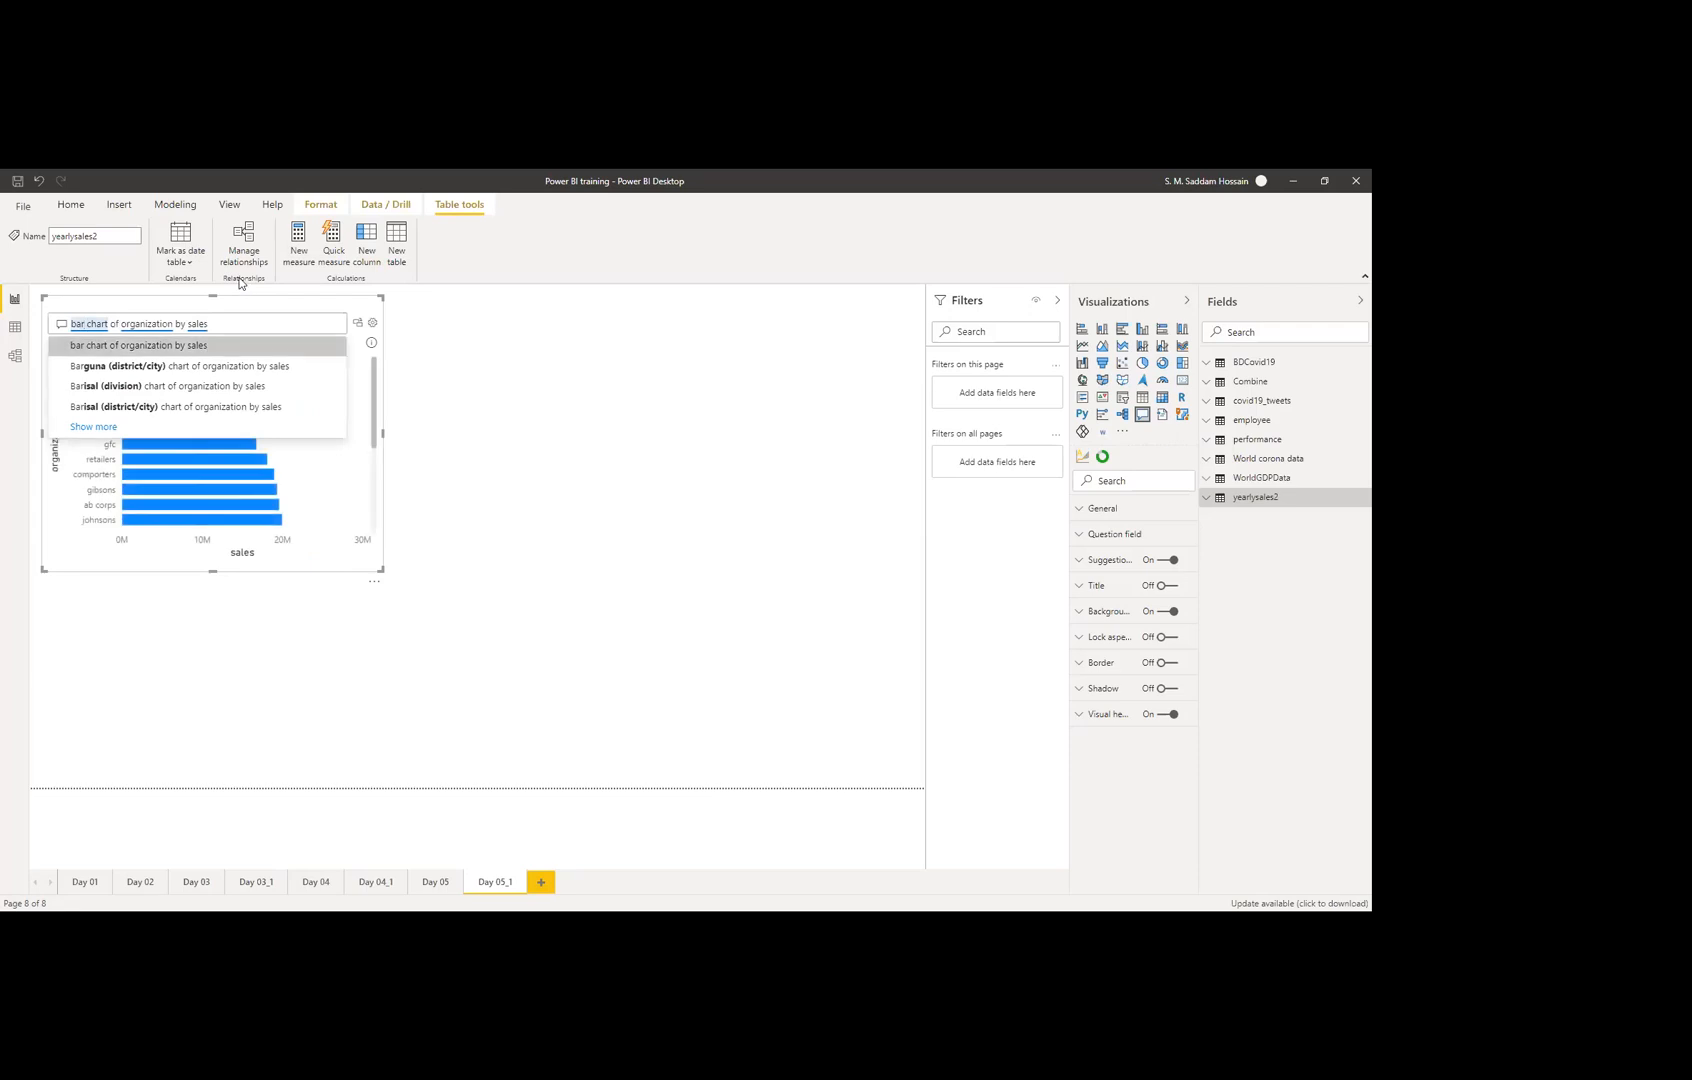
pyautogui.press('Return')
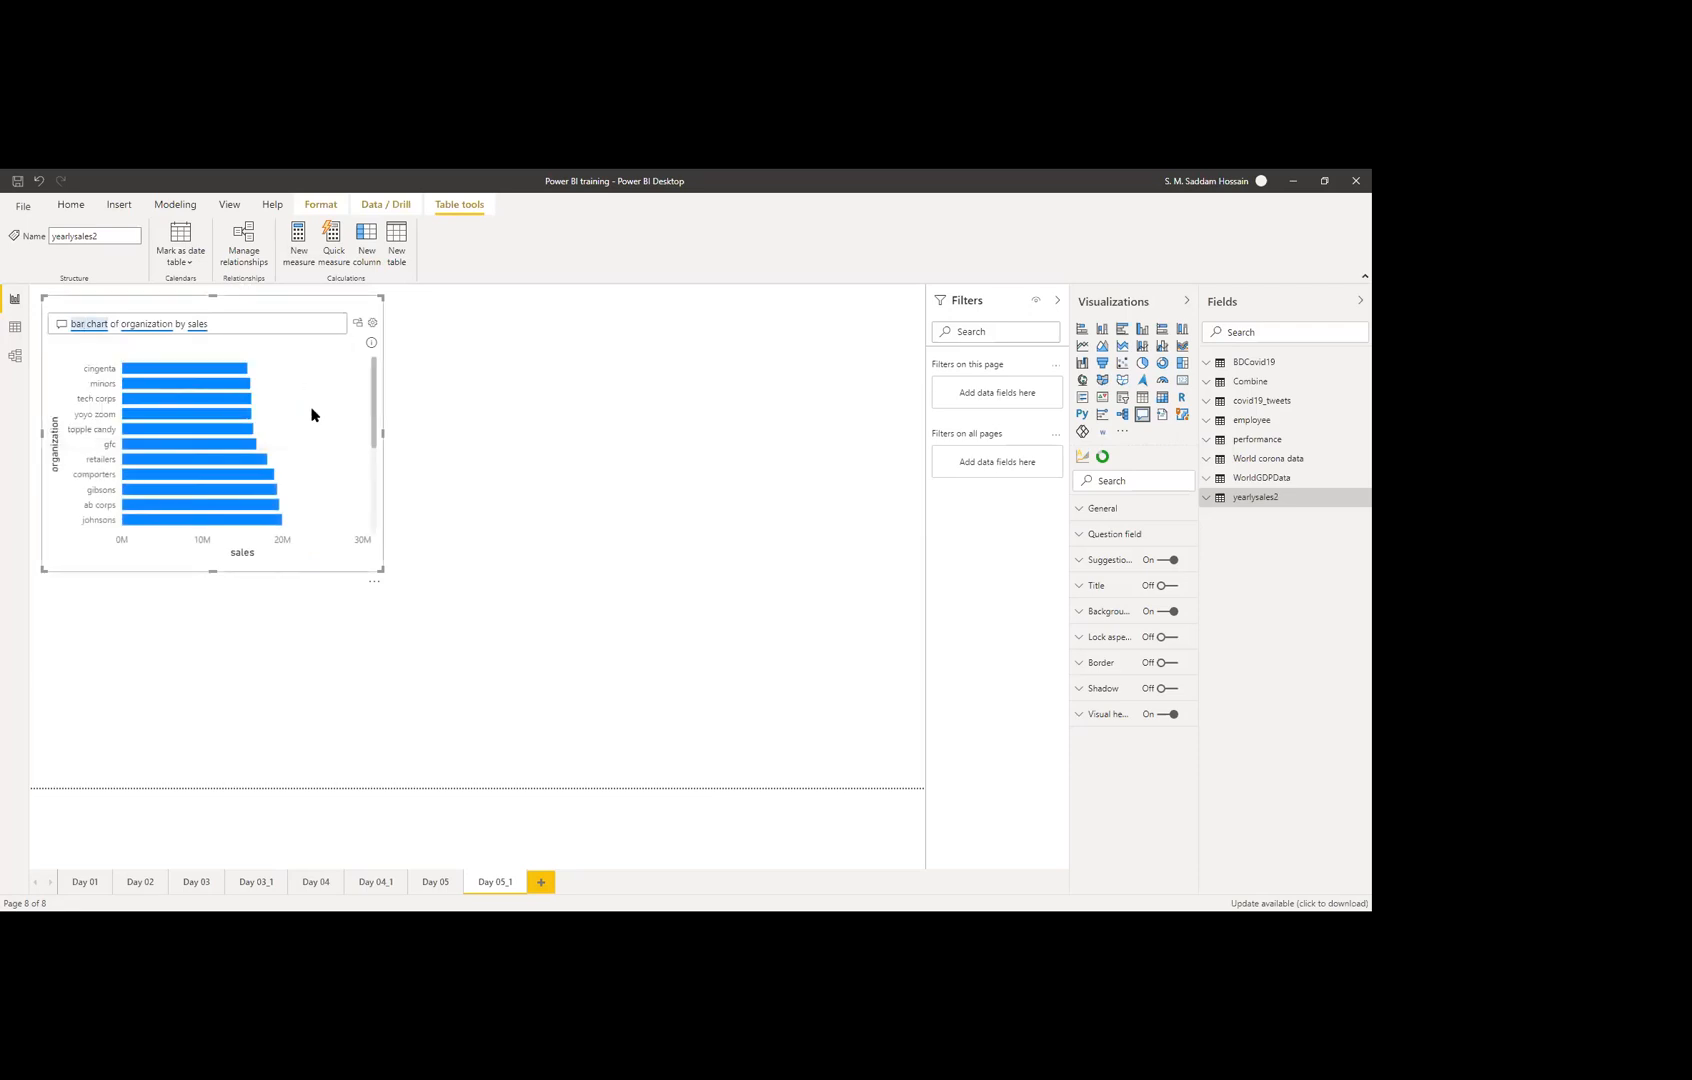
# Step: Convert the Q&A answer into a sales by organization bar chart sorted by sales, highest first
pyautogui.click(357, 324)
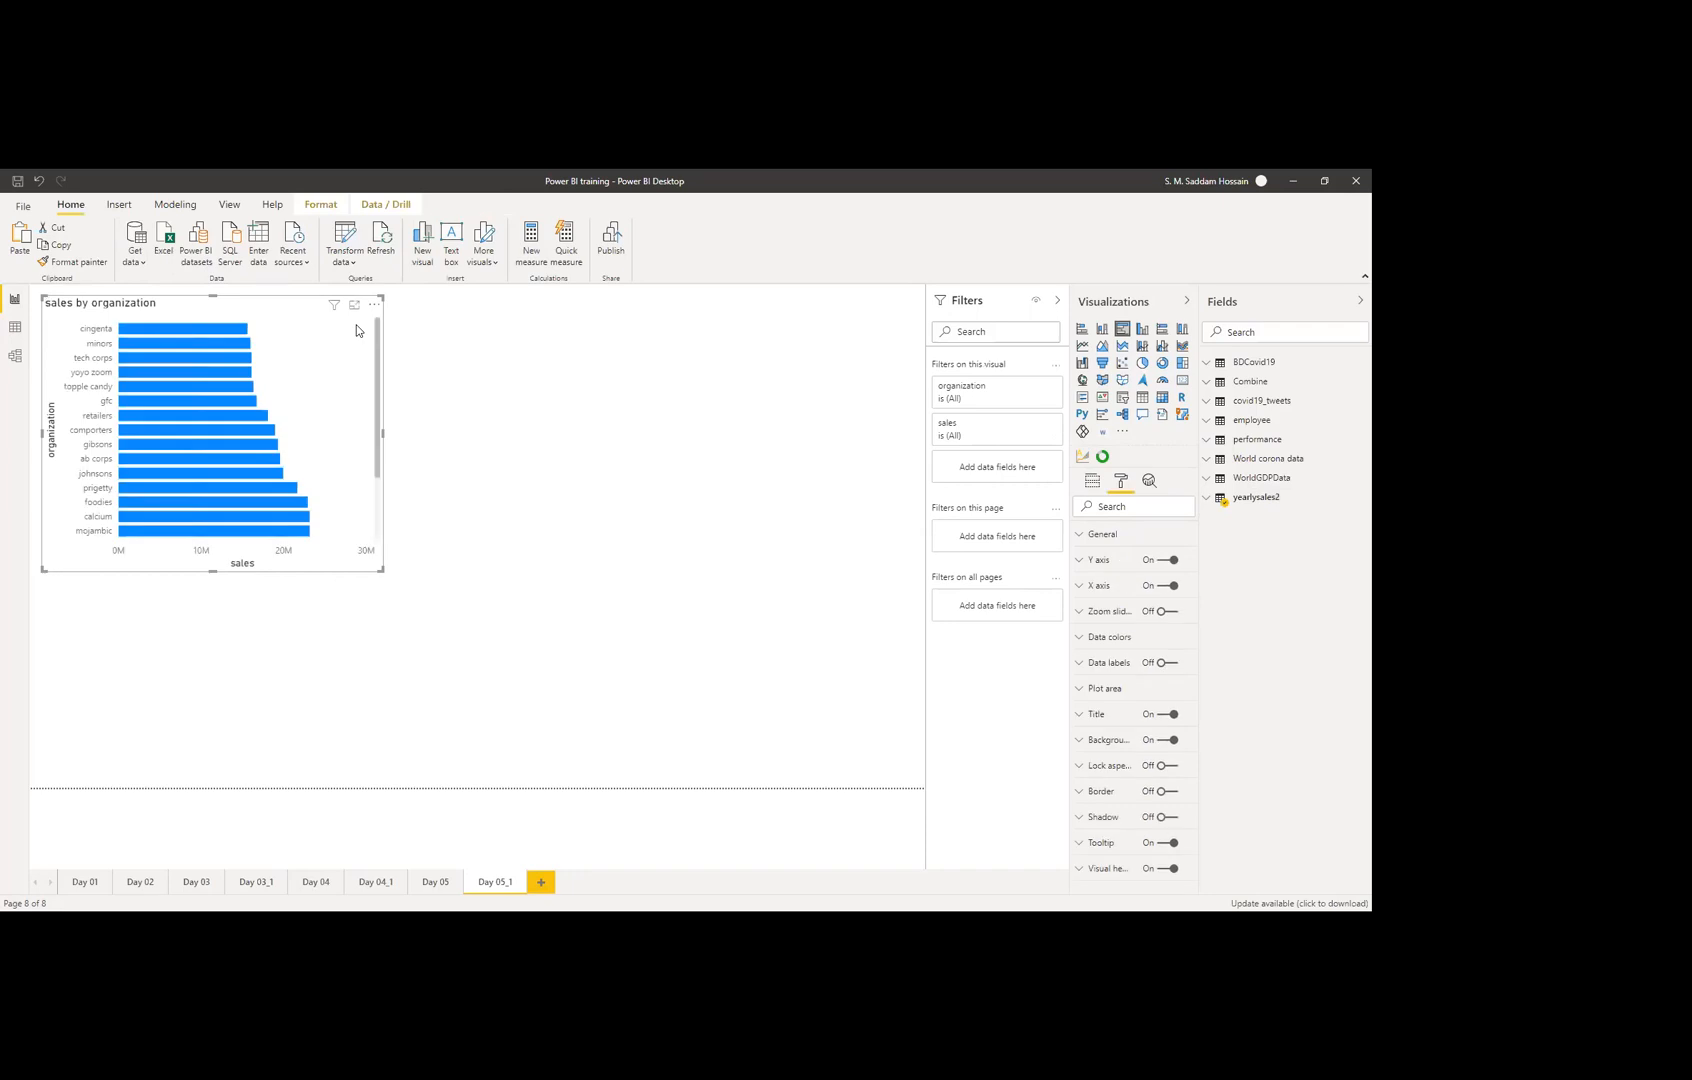
pyautogui.click(450, 390)
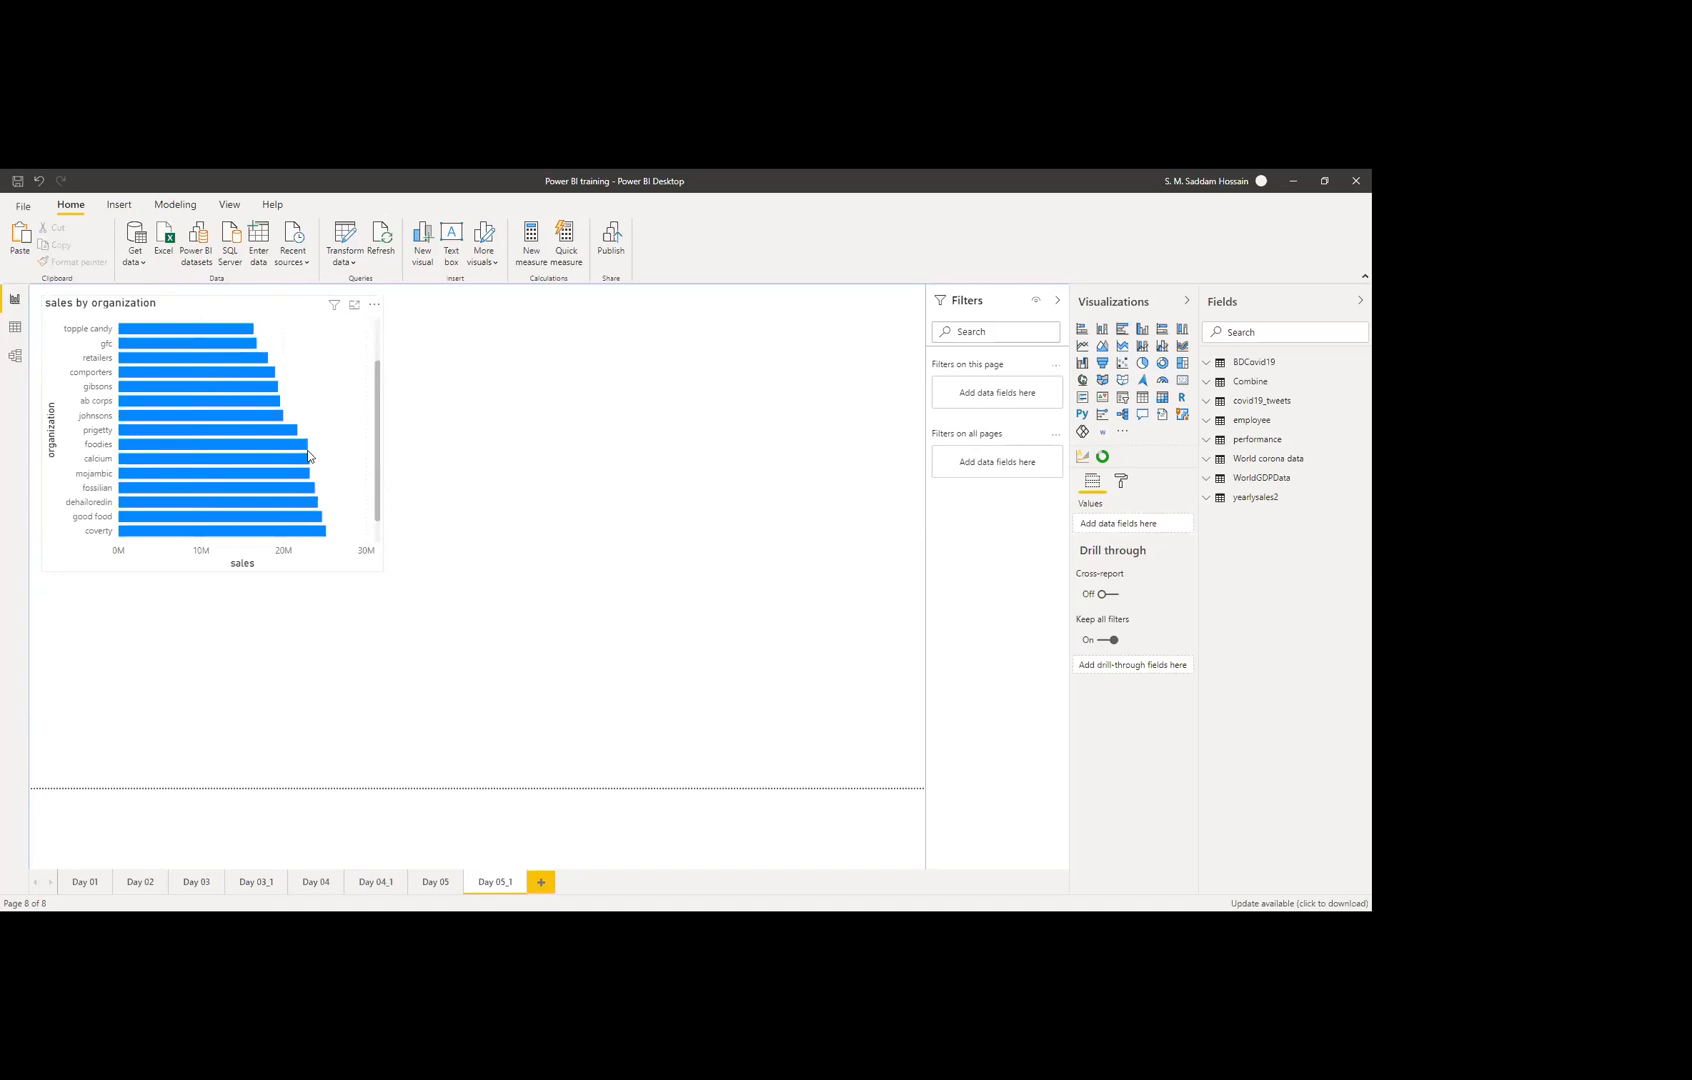
pyautogui.scroll(-3, 307, 447)
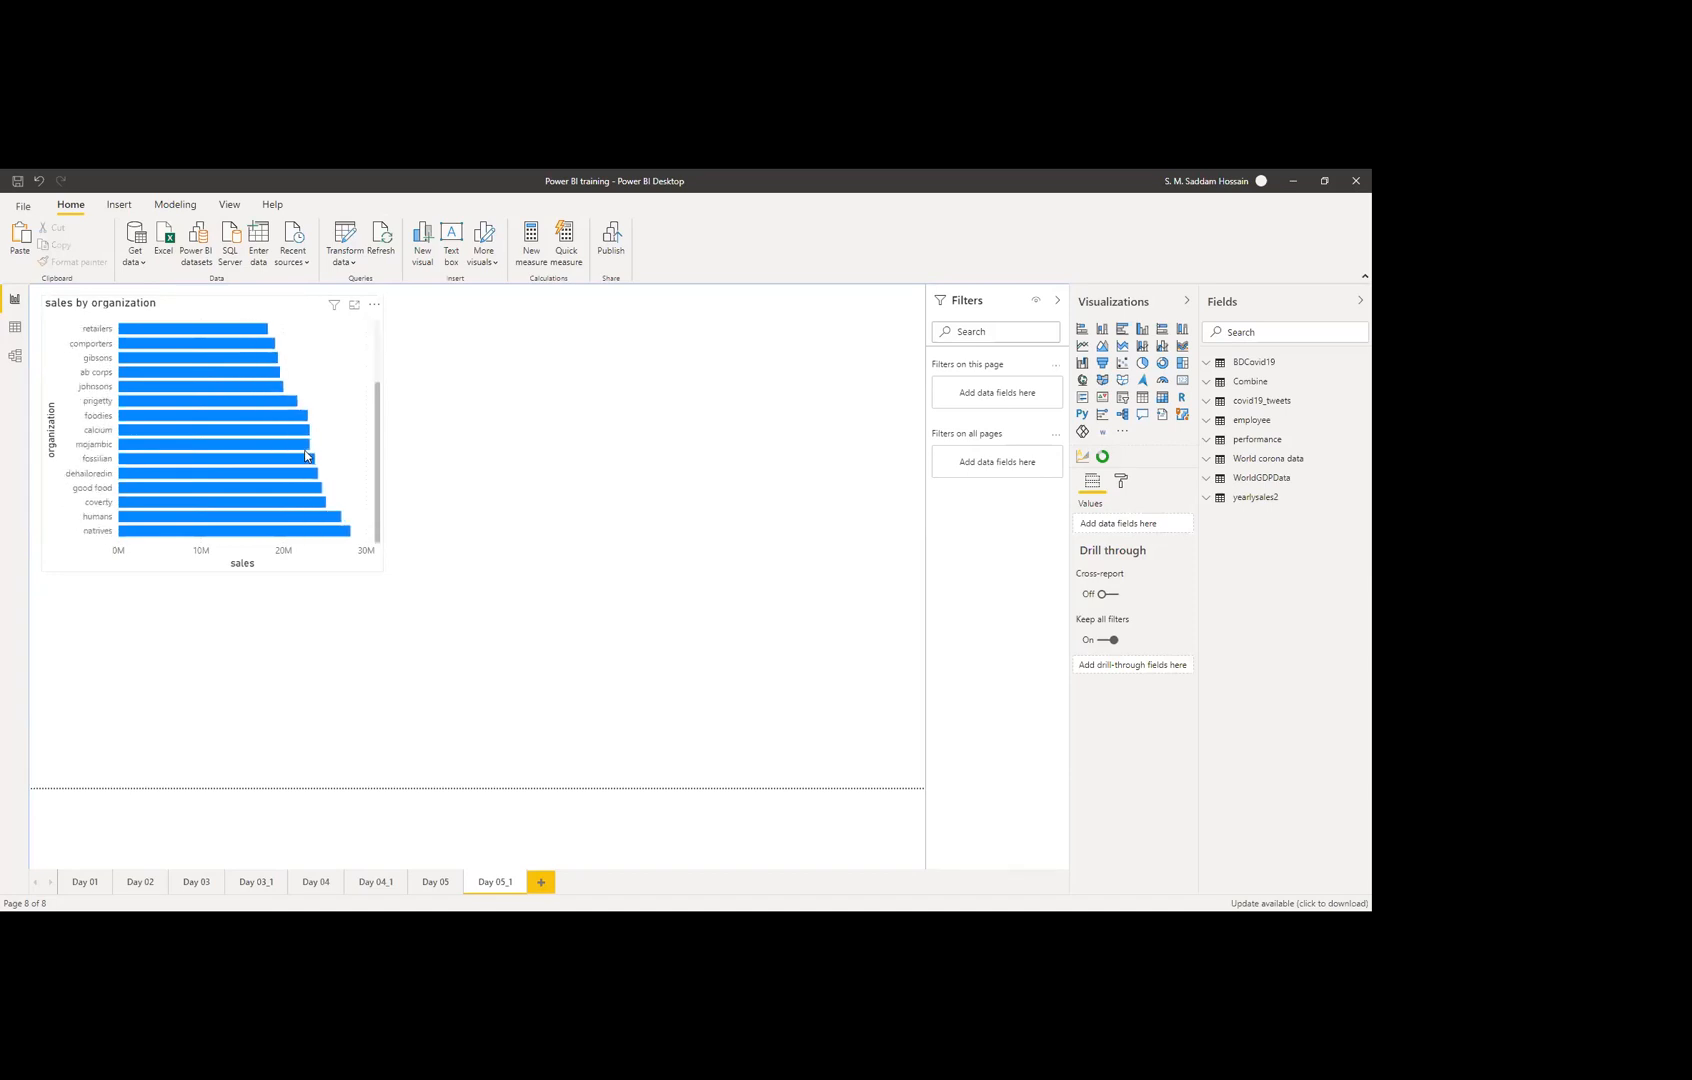
pyautogui.click(373, 306)
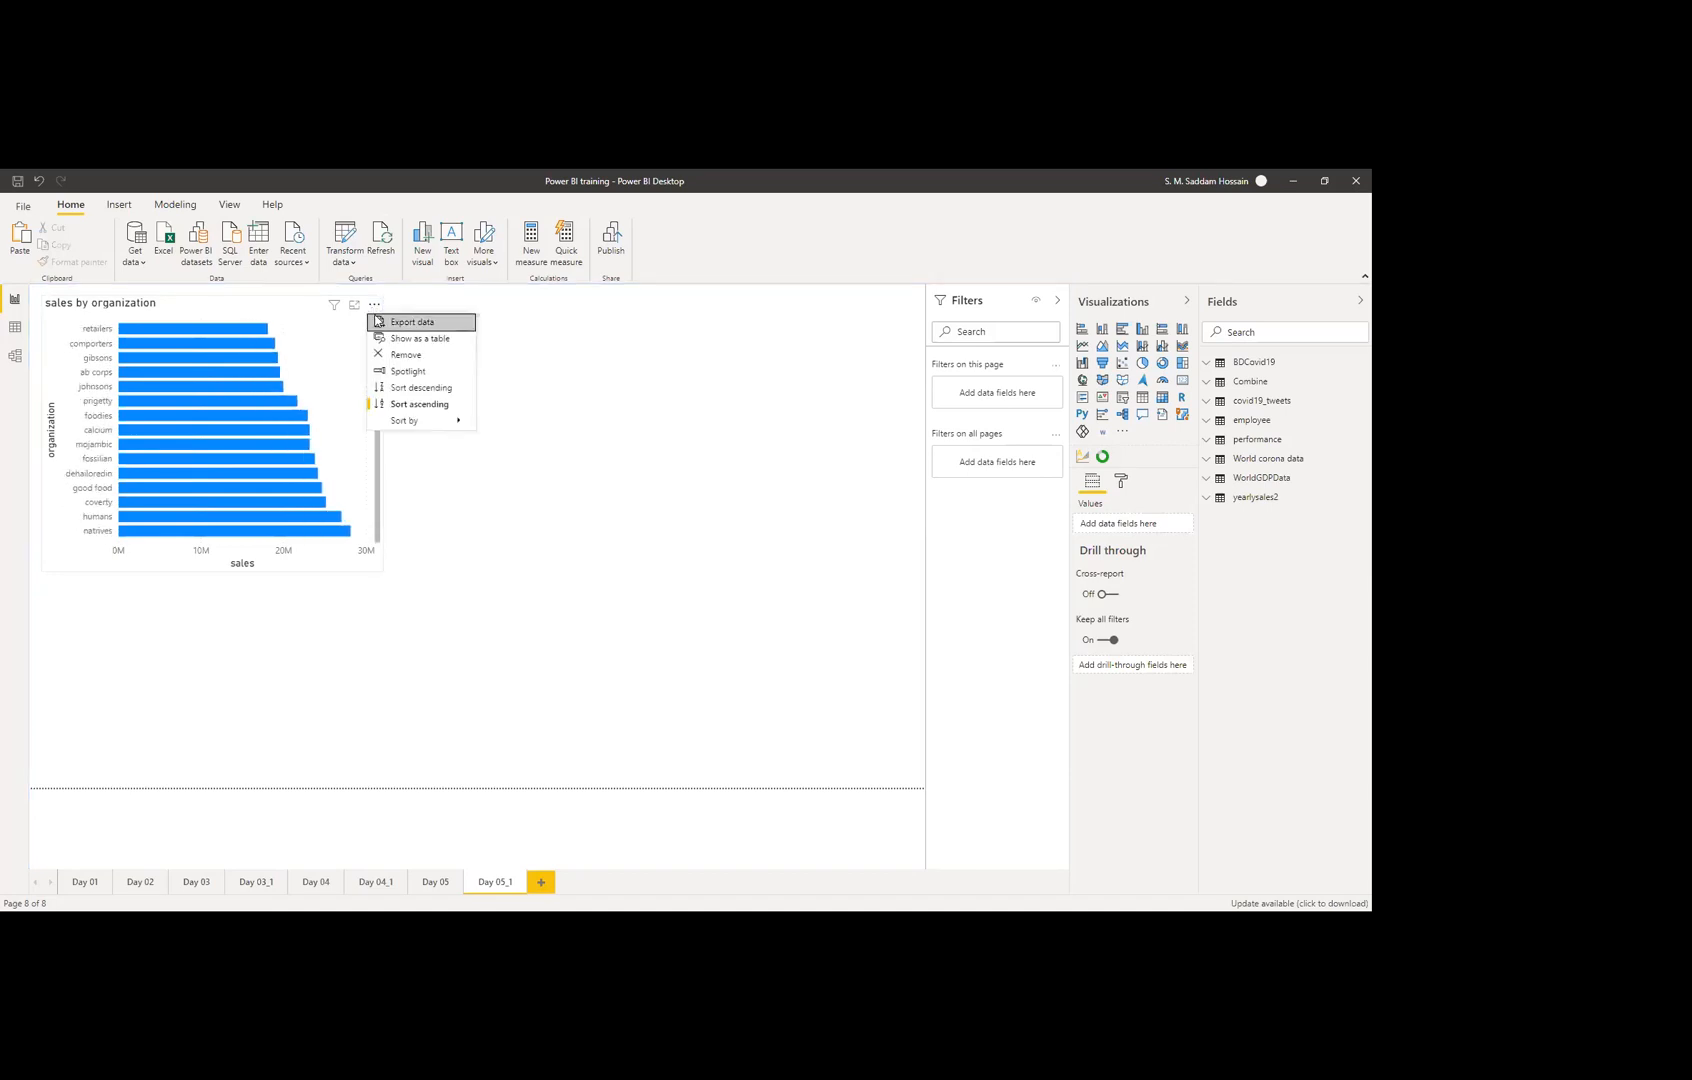
pyautogui.click(413, 390)
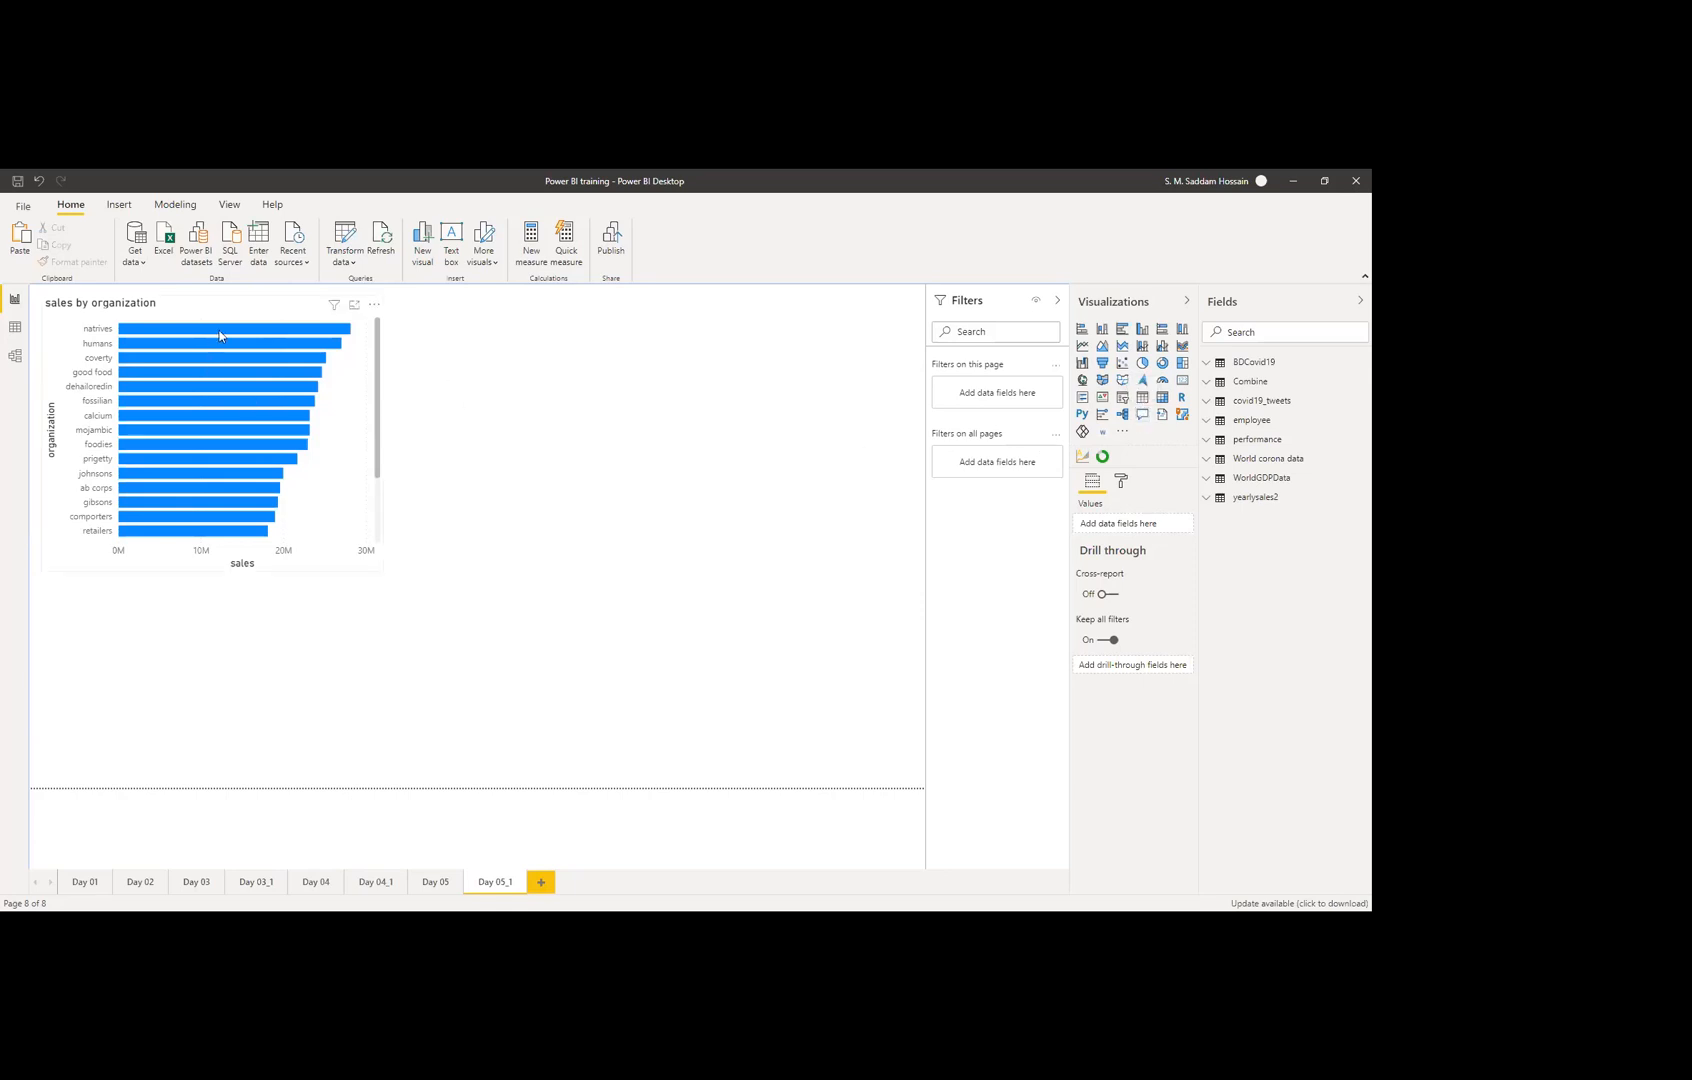
pyautogui.click(239, 300)
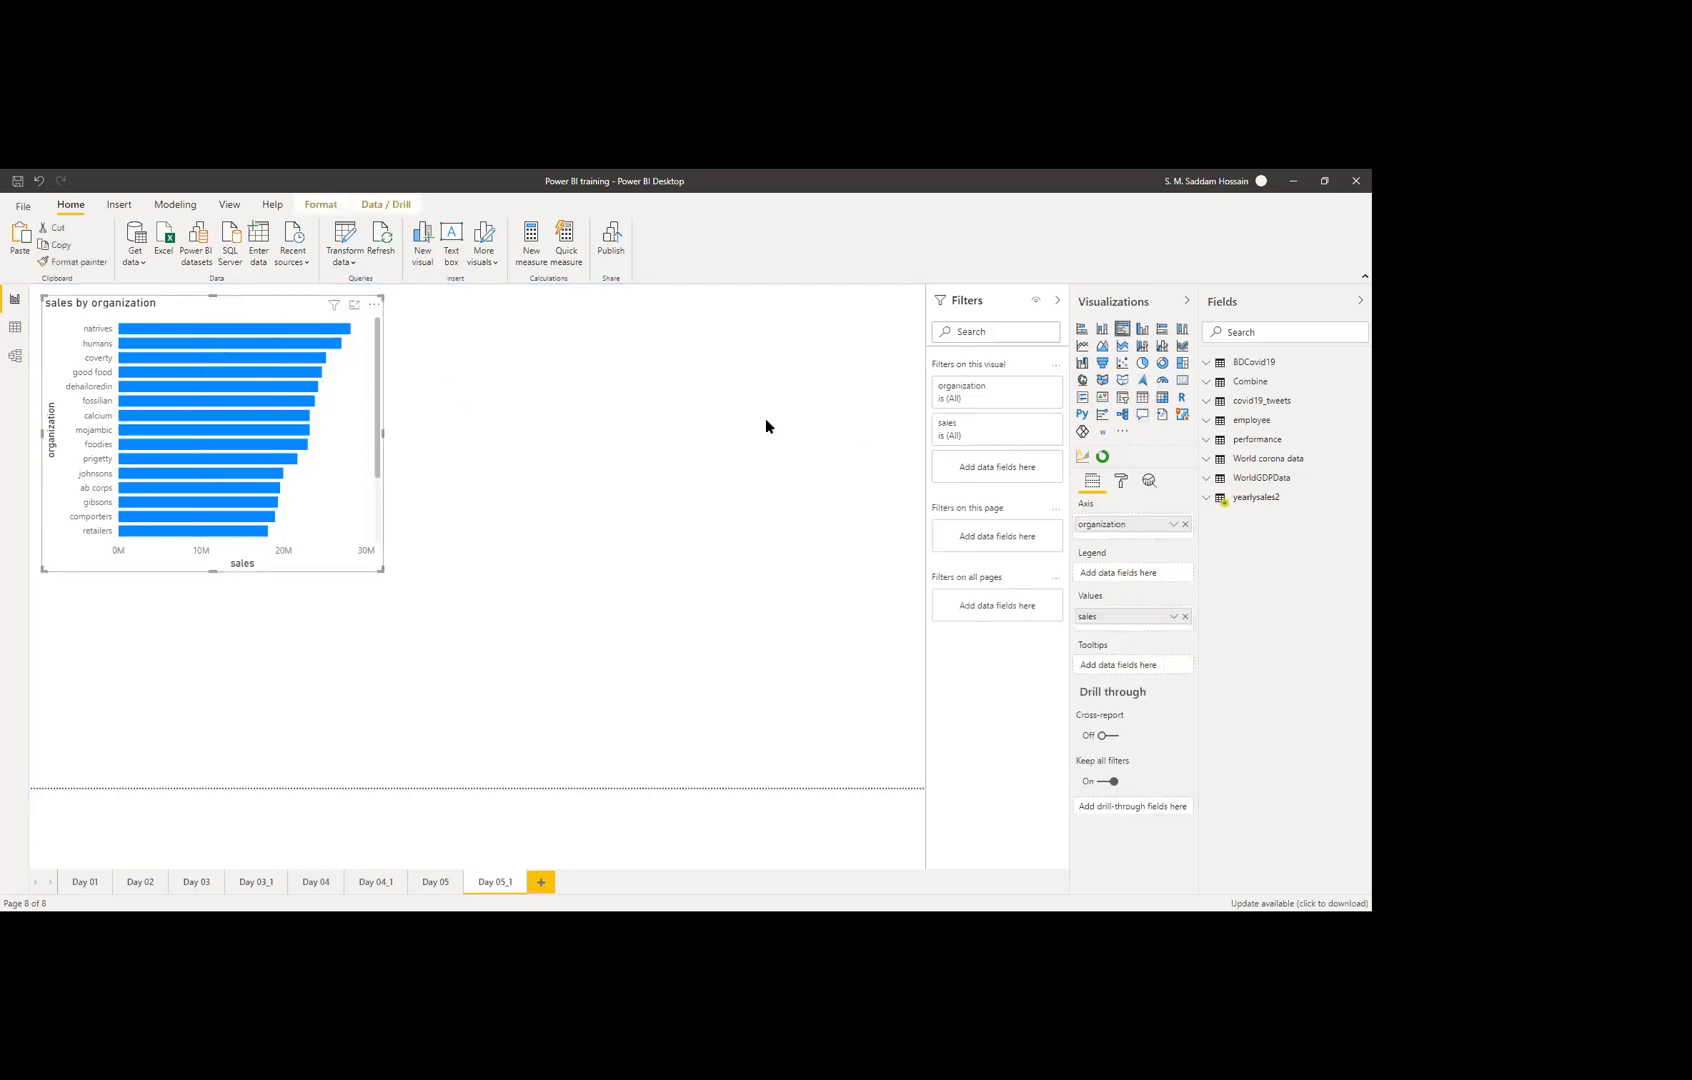
pyautogui.click(1121, 481)
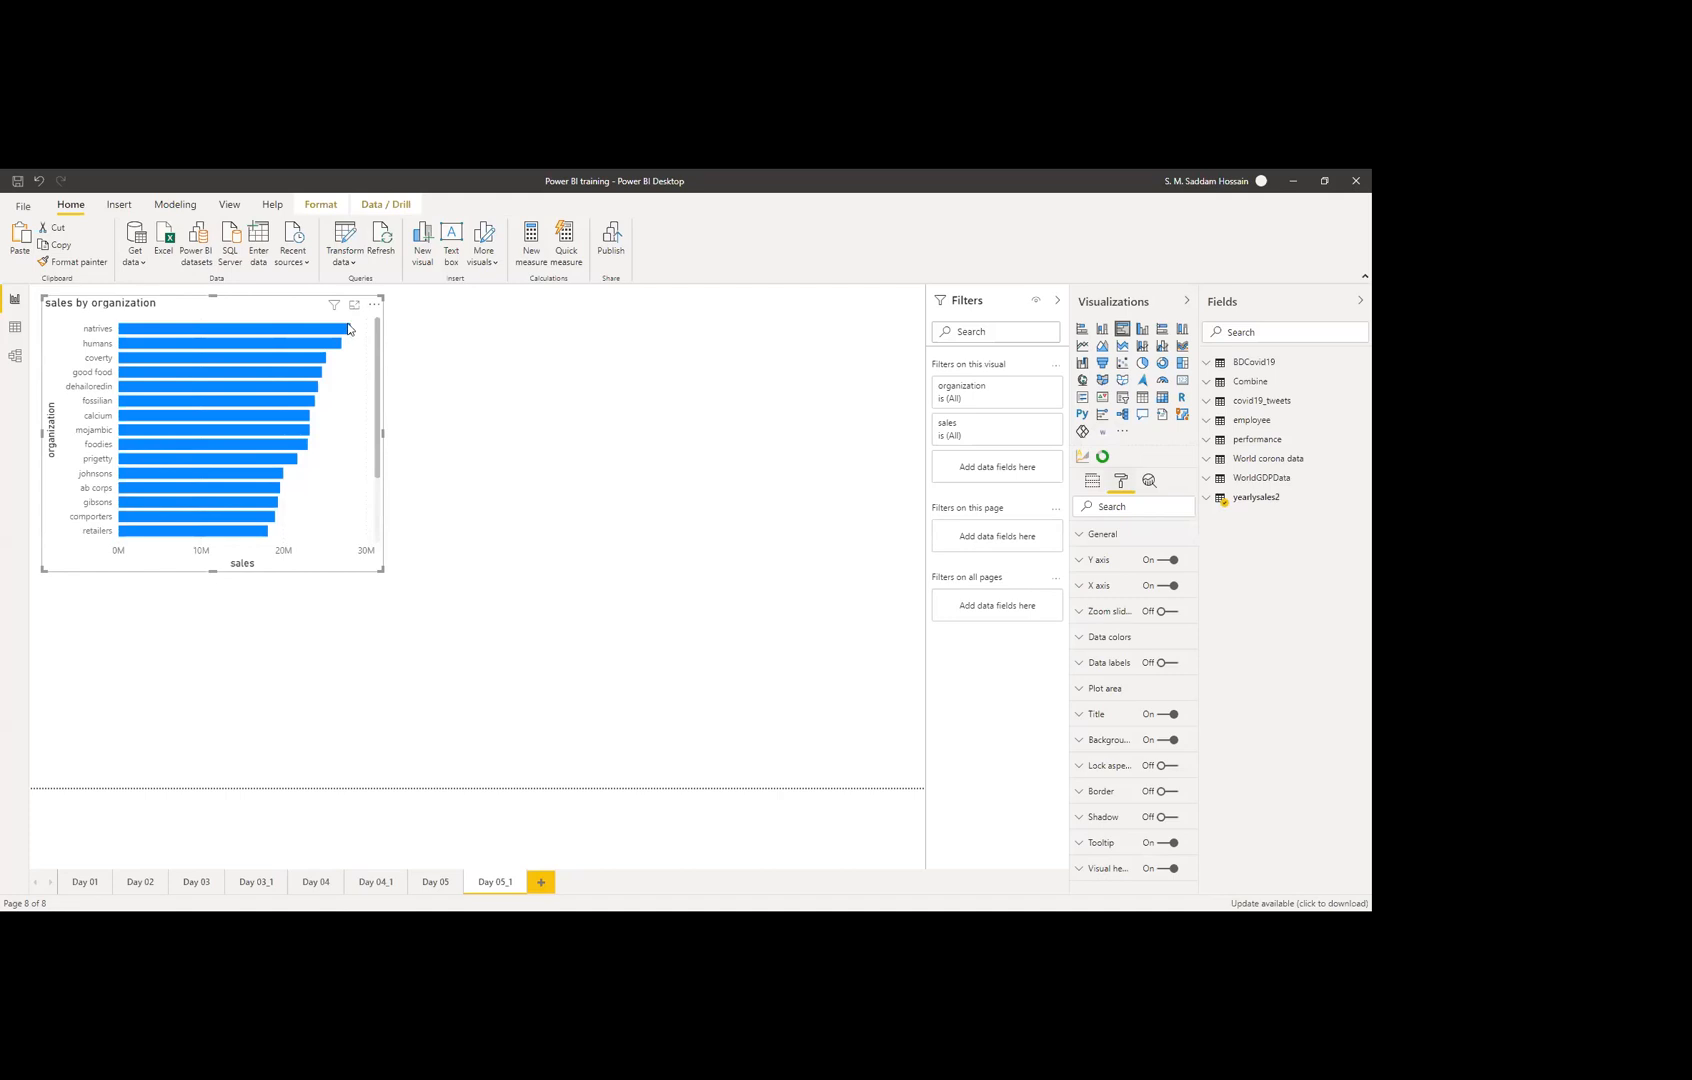
pyautogui.click(640, 385)
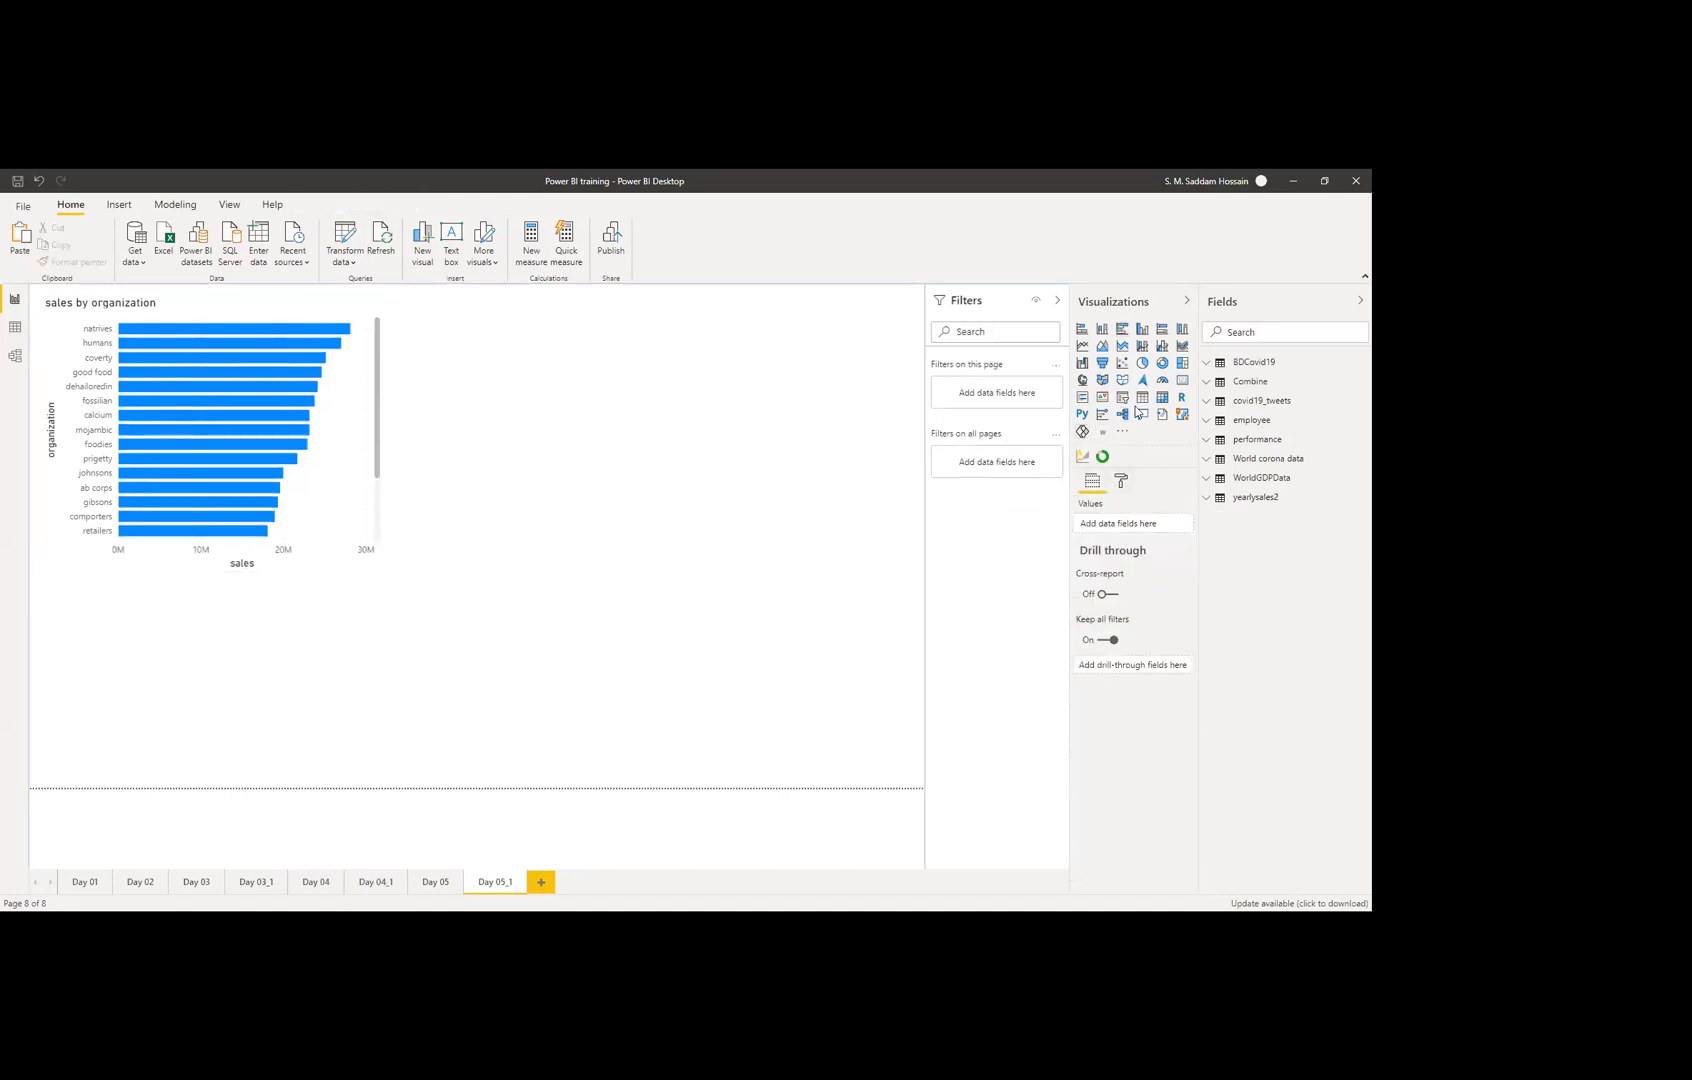
# Step: Add a Q&A visual and place it to the right of the sales by organization chart
pyautogui.click(1140, 414)
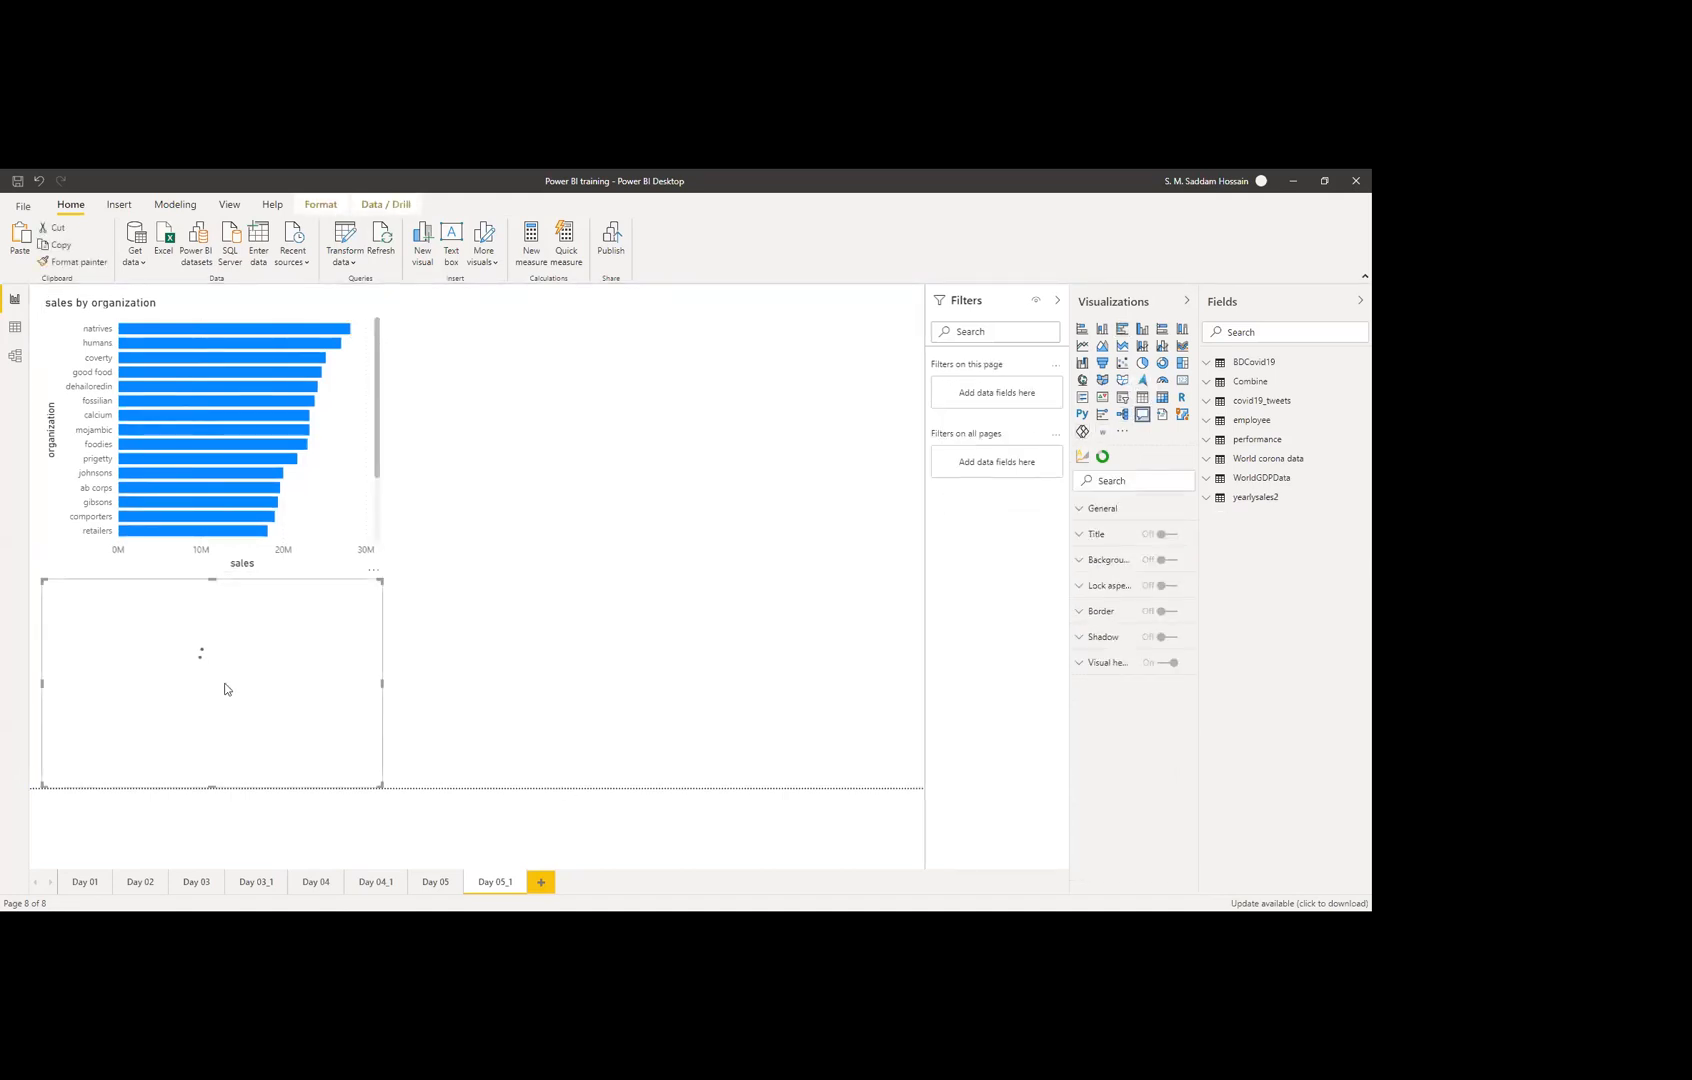
pyautogui.moveTo(352, 645); pyautogui.dragTo(684, 378)
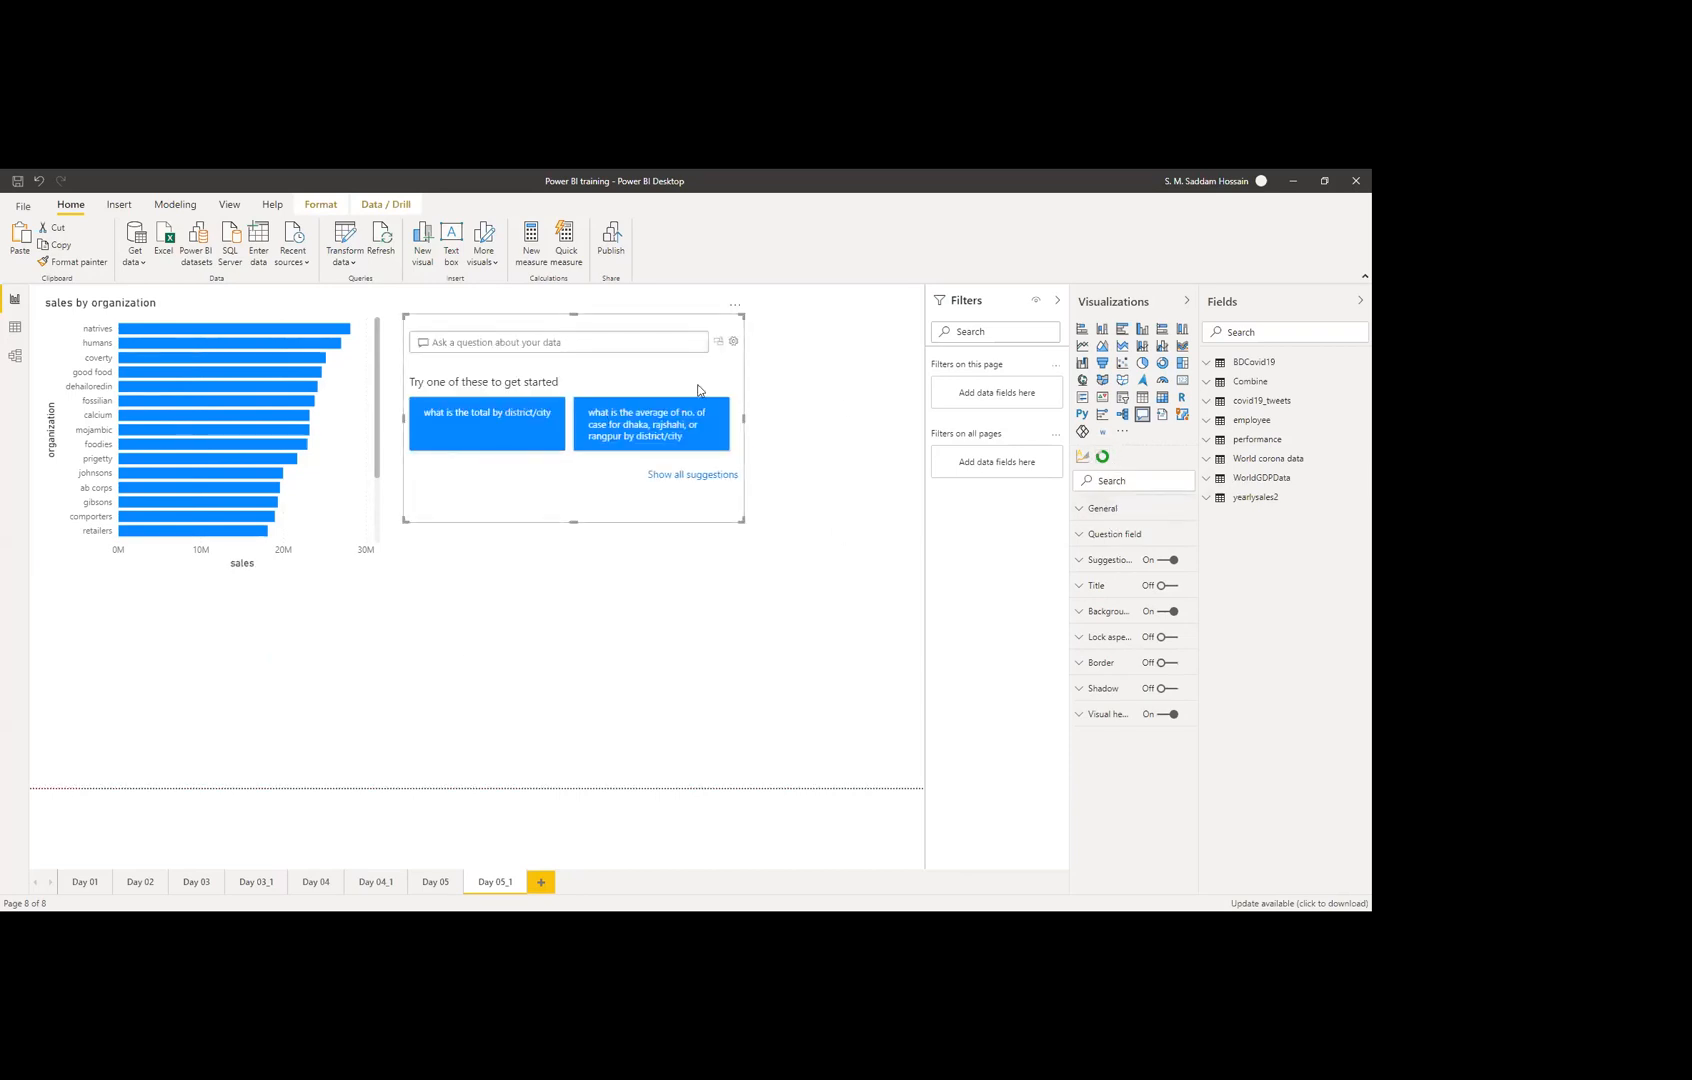
pyautogui.click(1107, 512)
pyautogui.click(1105, 512)
# Step: Set the Q&A question field background colour to the light purple-grey theme swatch
pyautogui.click(1108, 535)
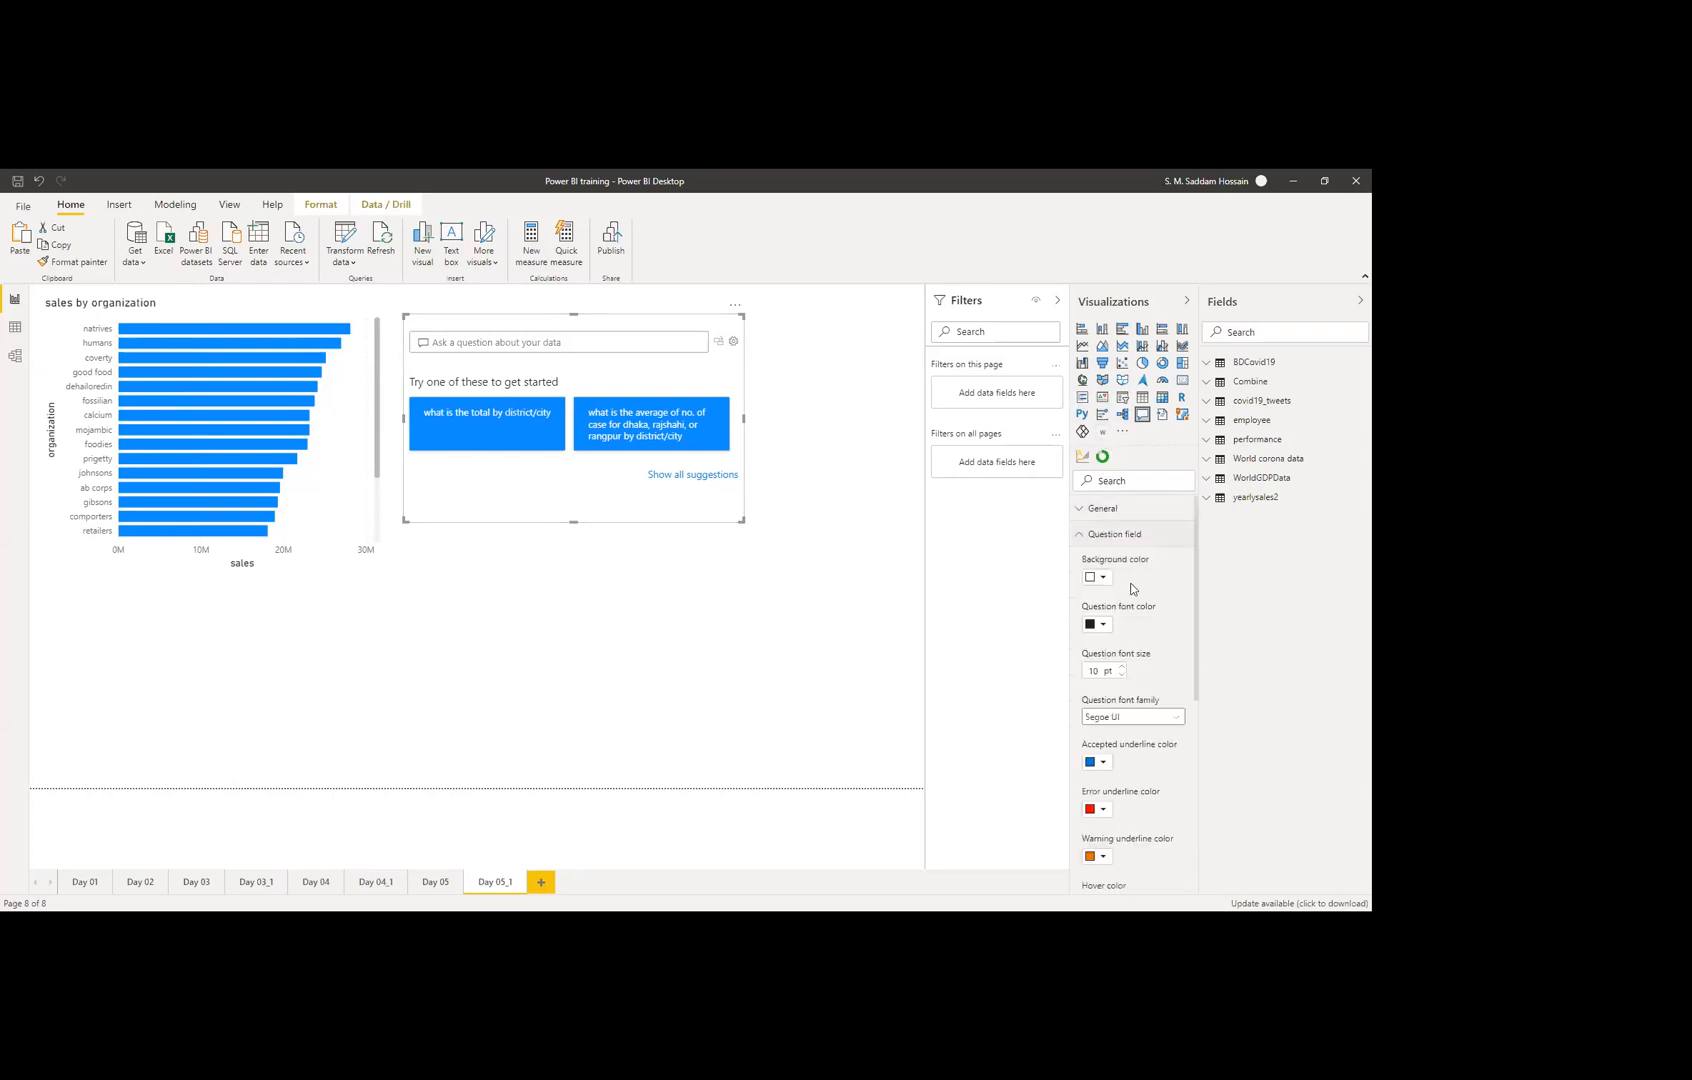
pyautogui.scroll(-3, 1142, 612)
pyautogui.scroll(3, 1142, 612)
pyautogui.click(1105, 579)
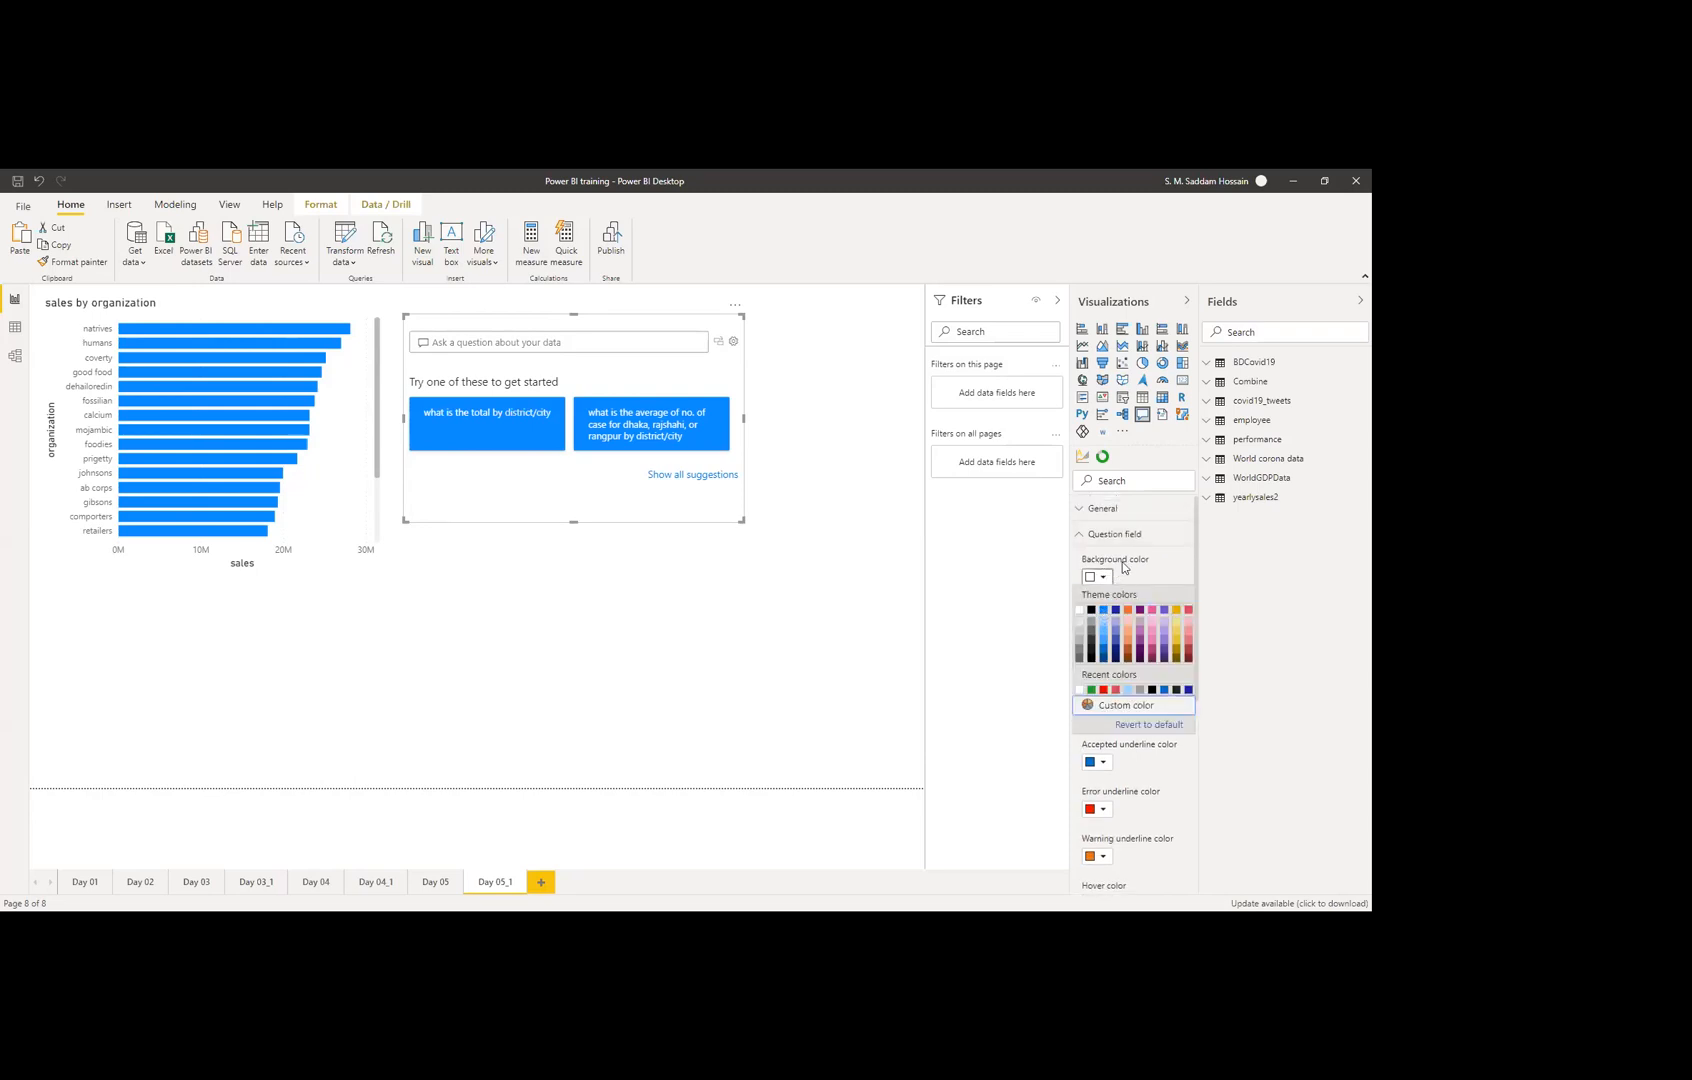
pyautogui.click(1119, 625)
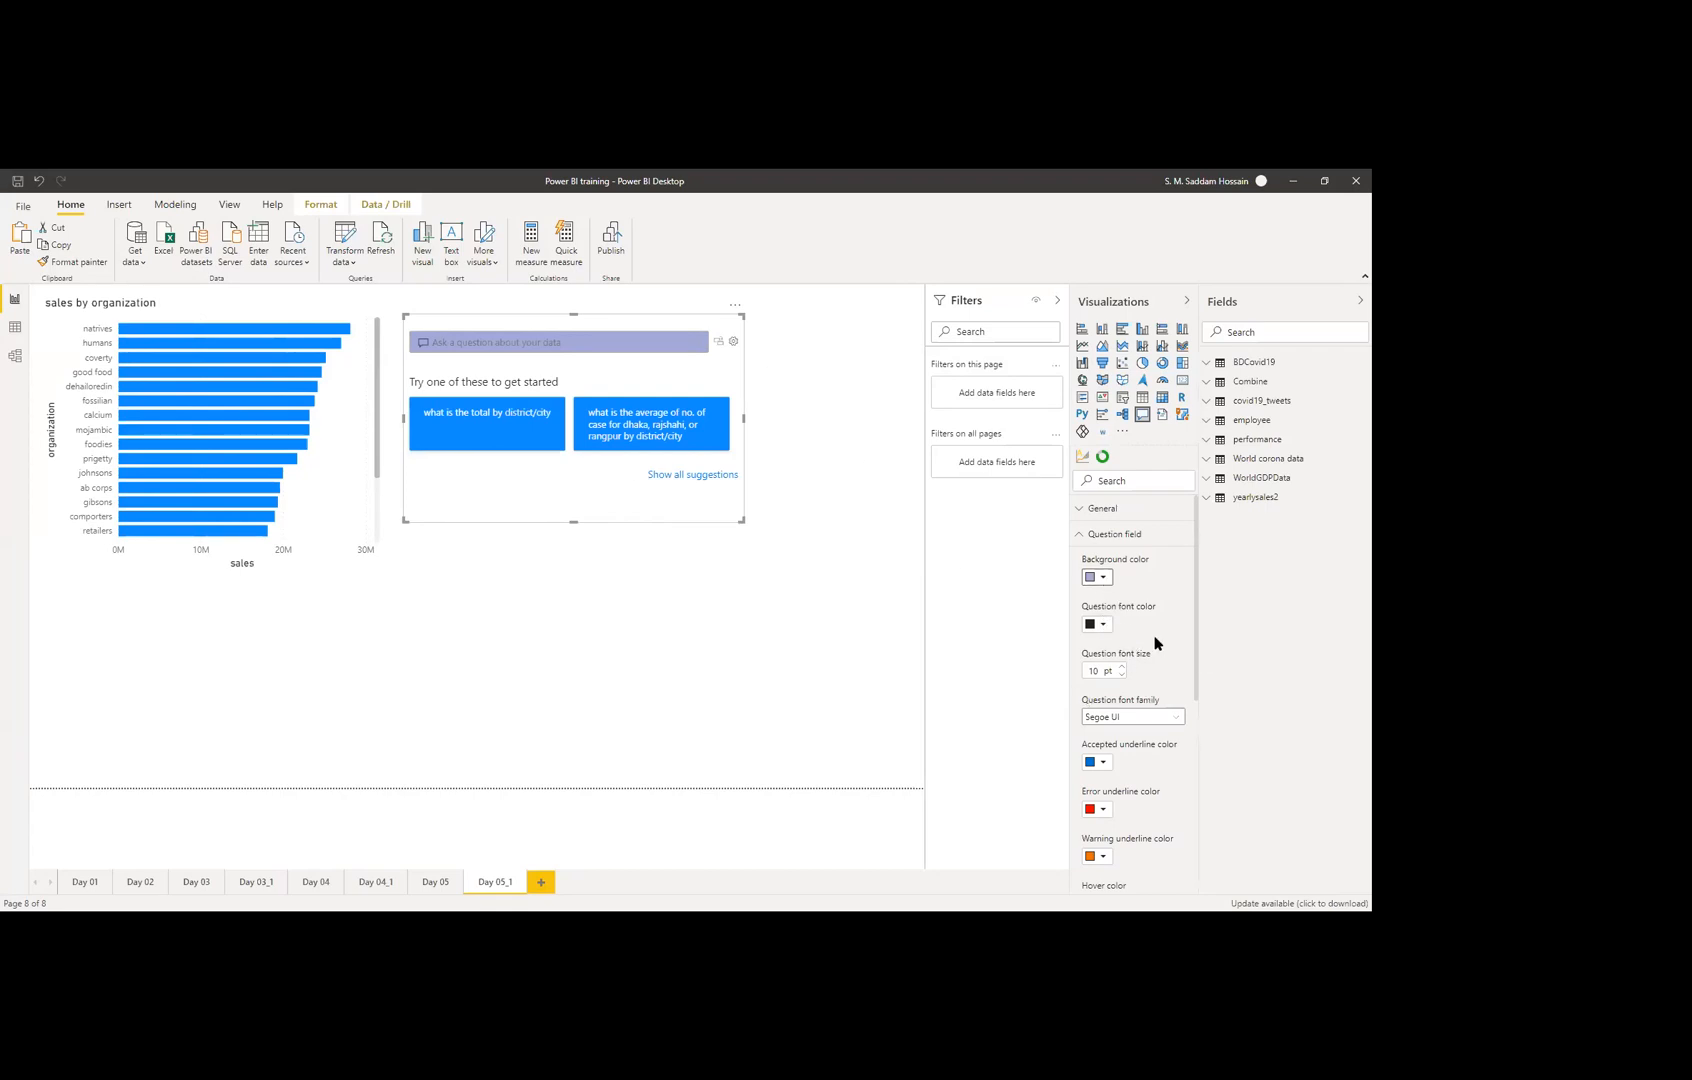
pyautogui.scroll(-2, 1146, 658)
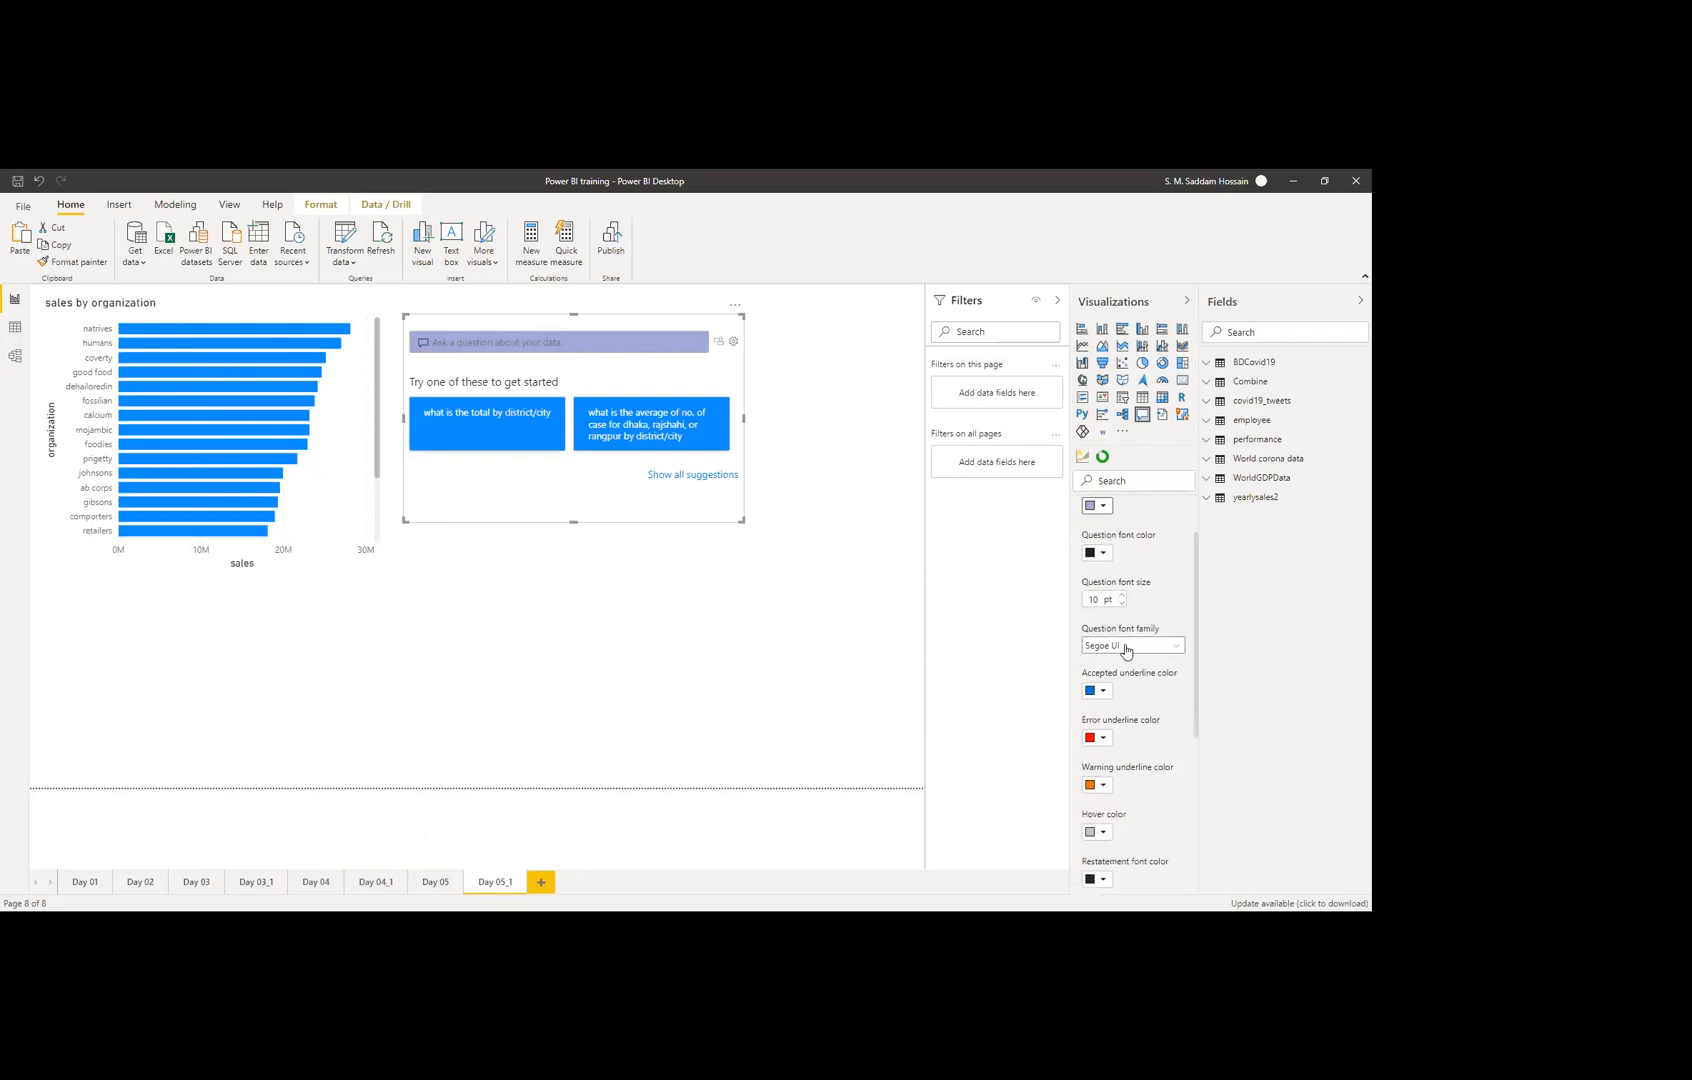
pyautogui.scroll(-4, 1130, 655)
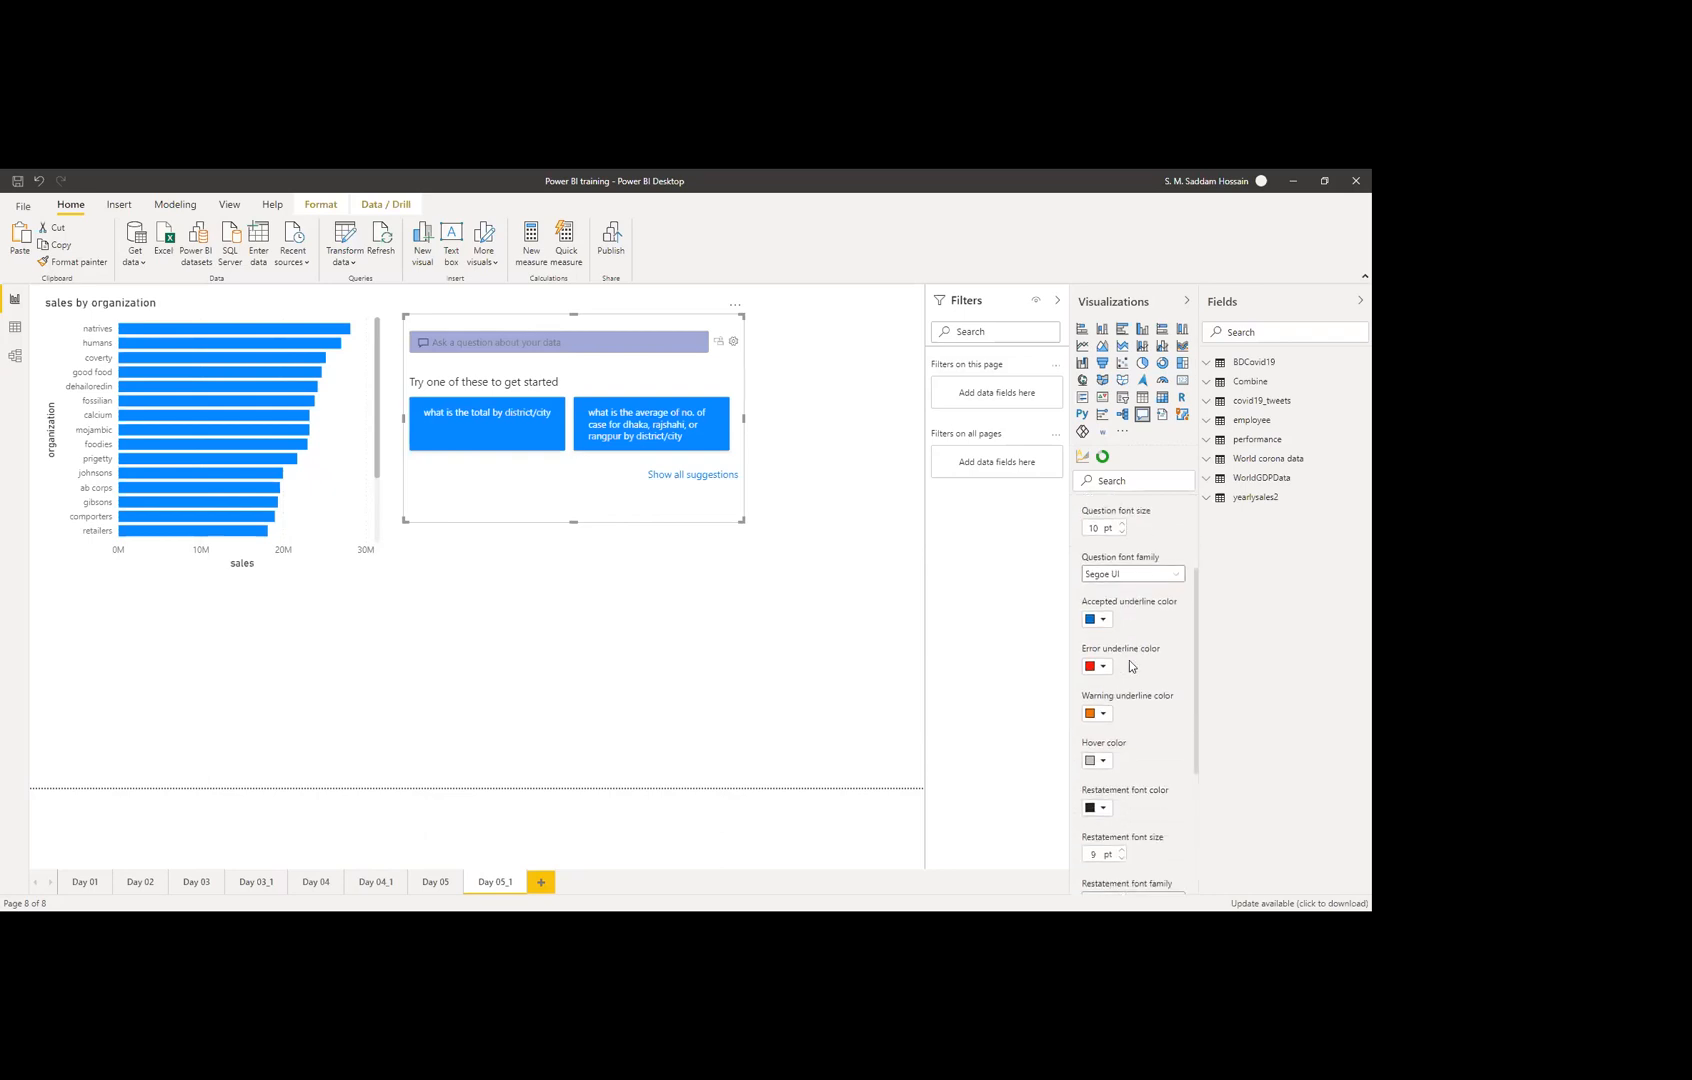
pyautogui.scroll(2, 1129, 665)
pyautogui.scroll(-3, 1119, 825)
pyautogui.scroll(2, 1133, 725)
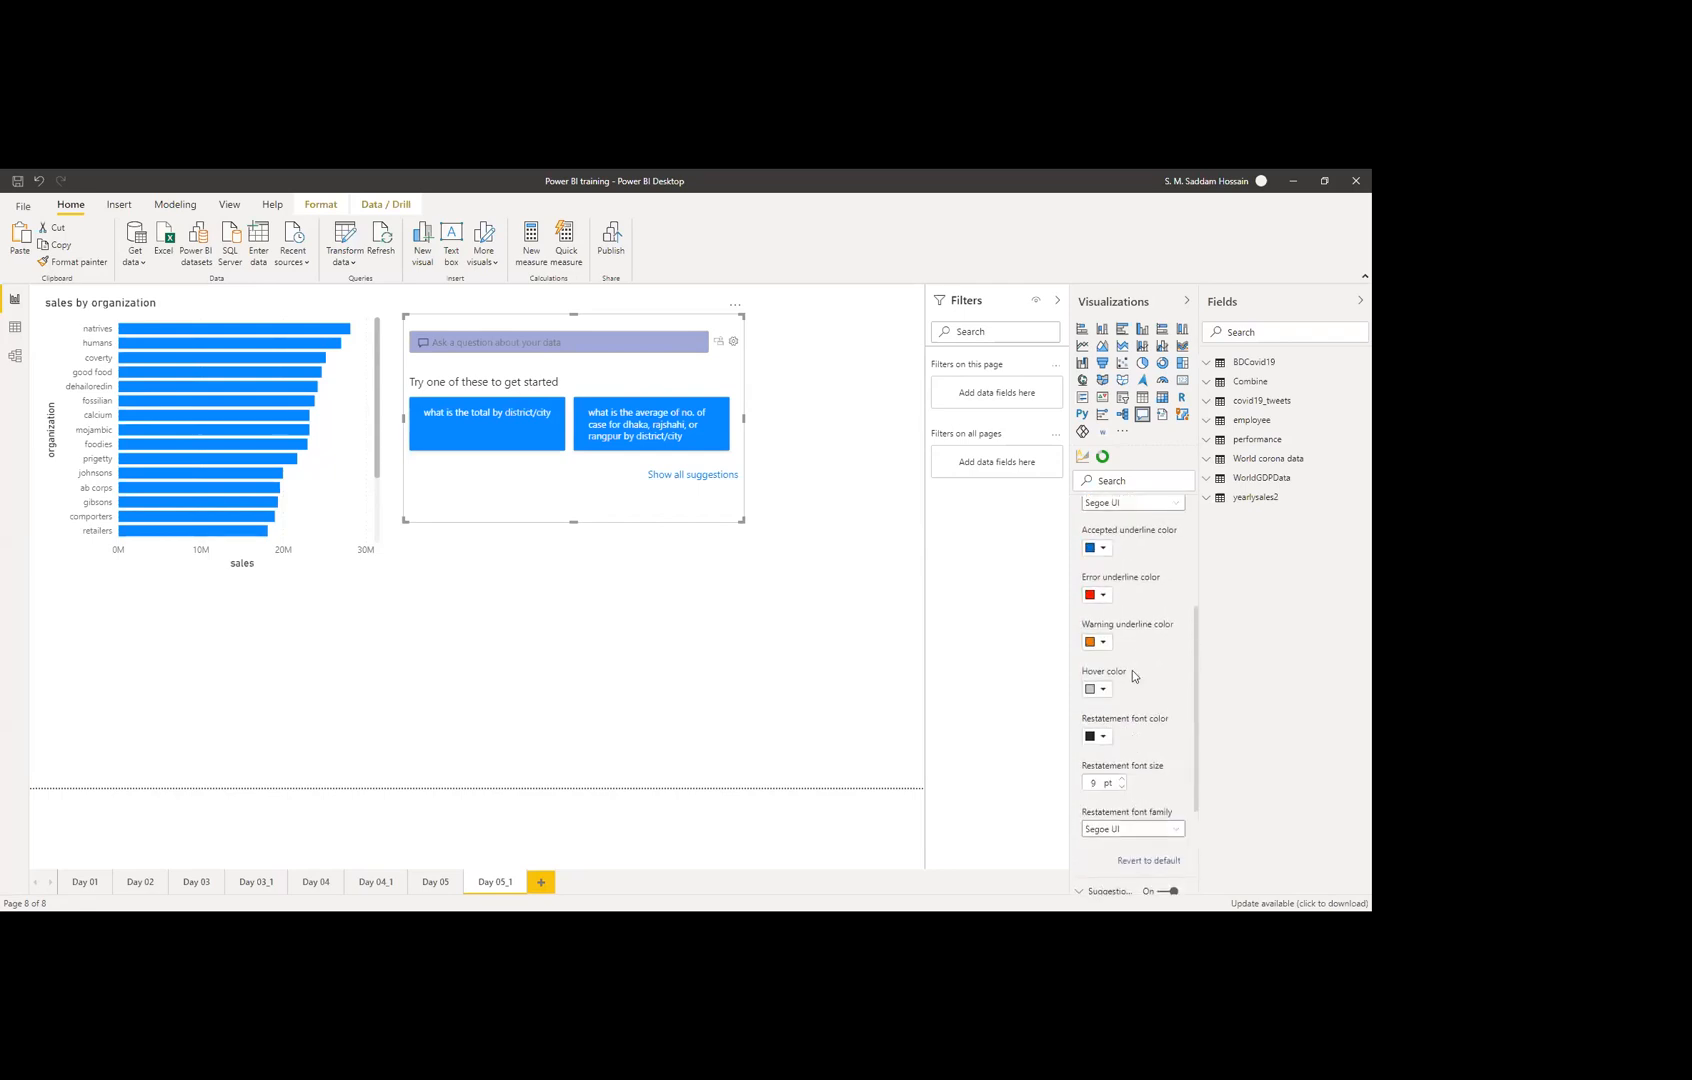
pyautogui.scroll(6, 1118, 684)
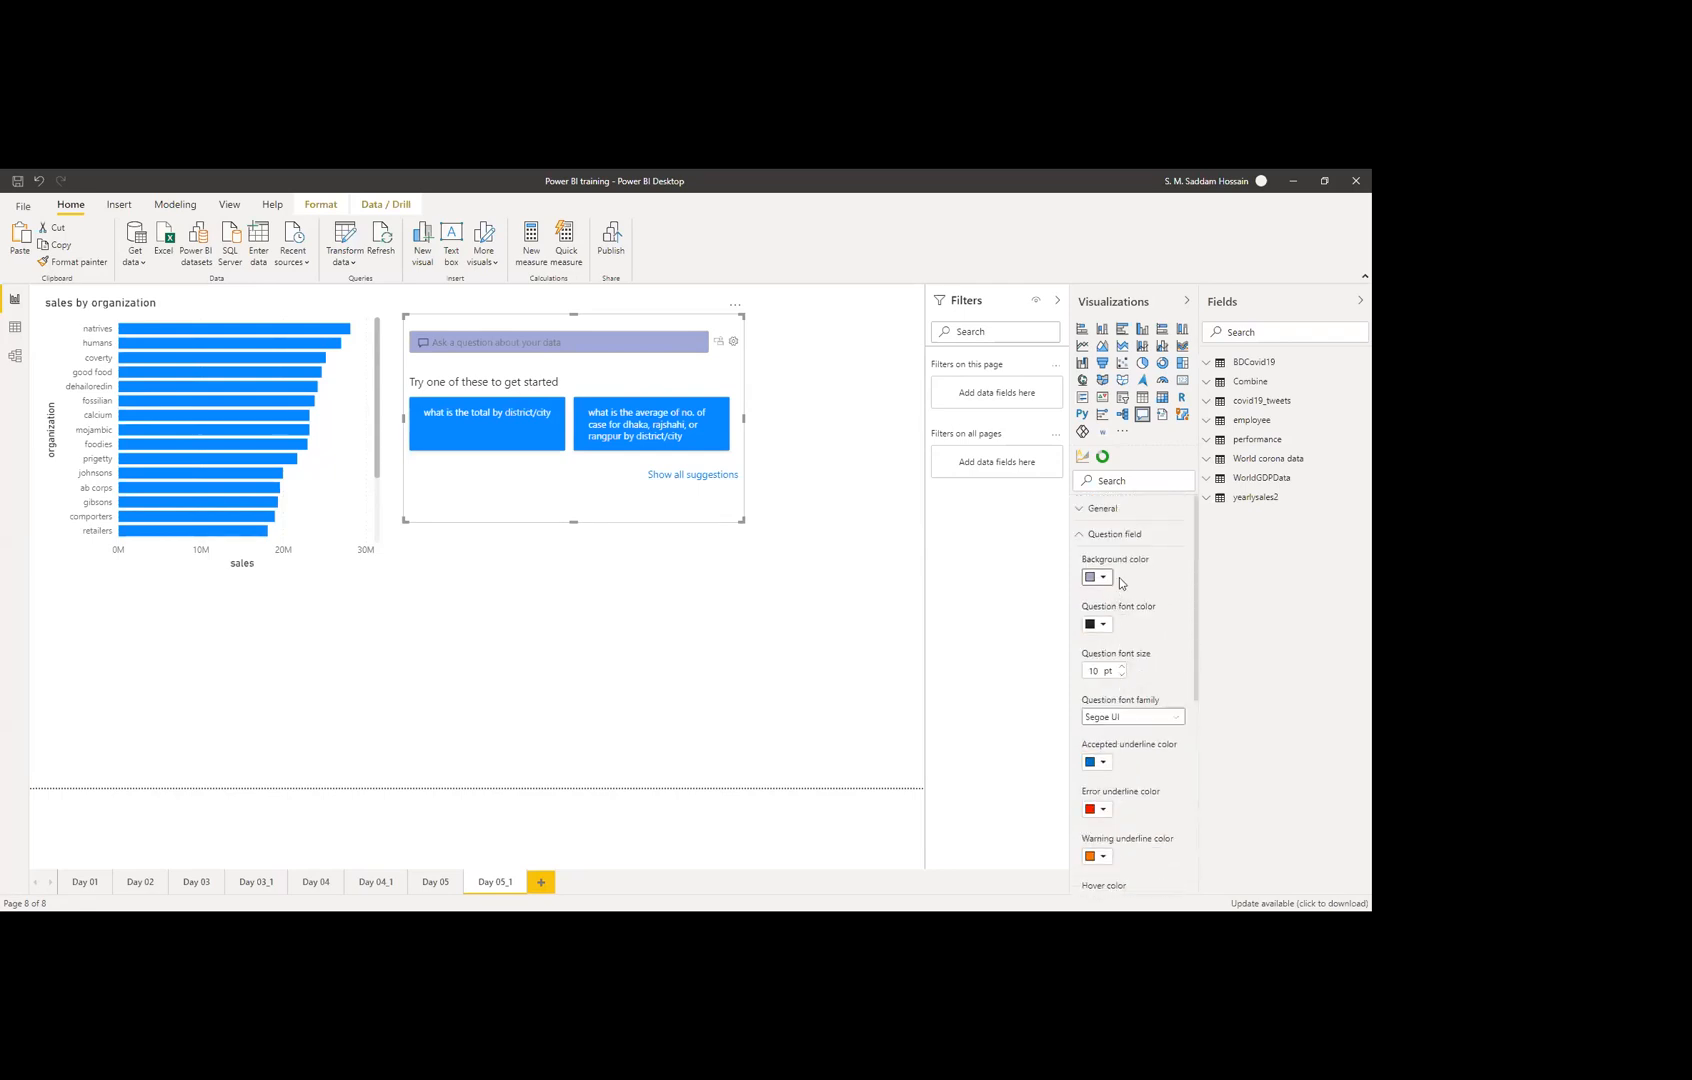
pyautogui.click(1097, 535)
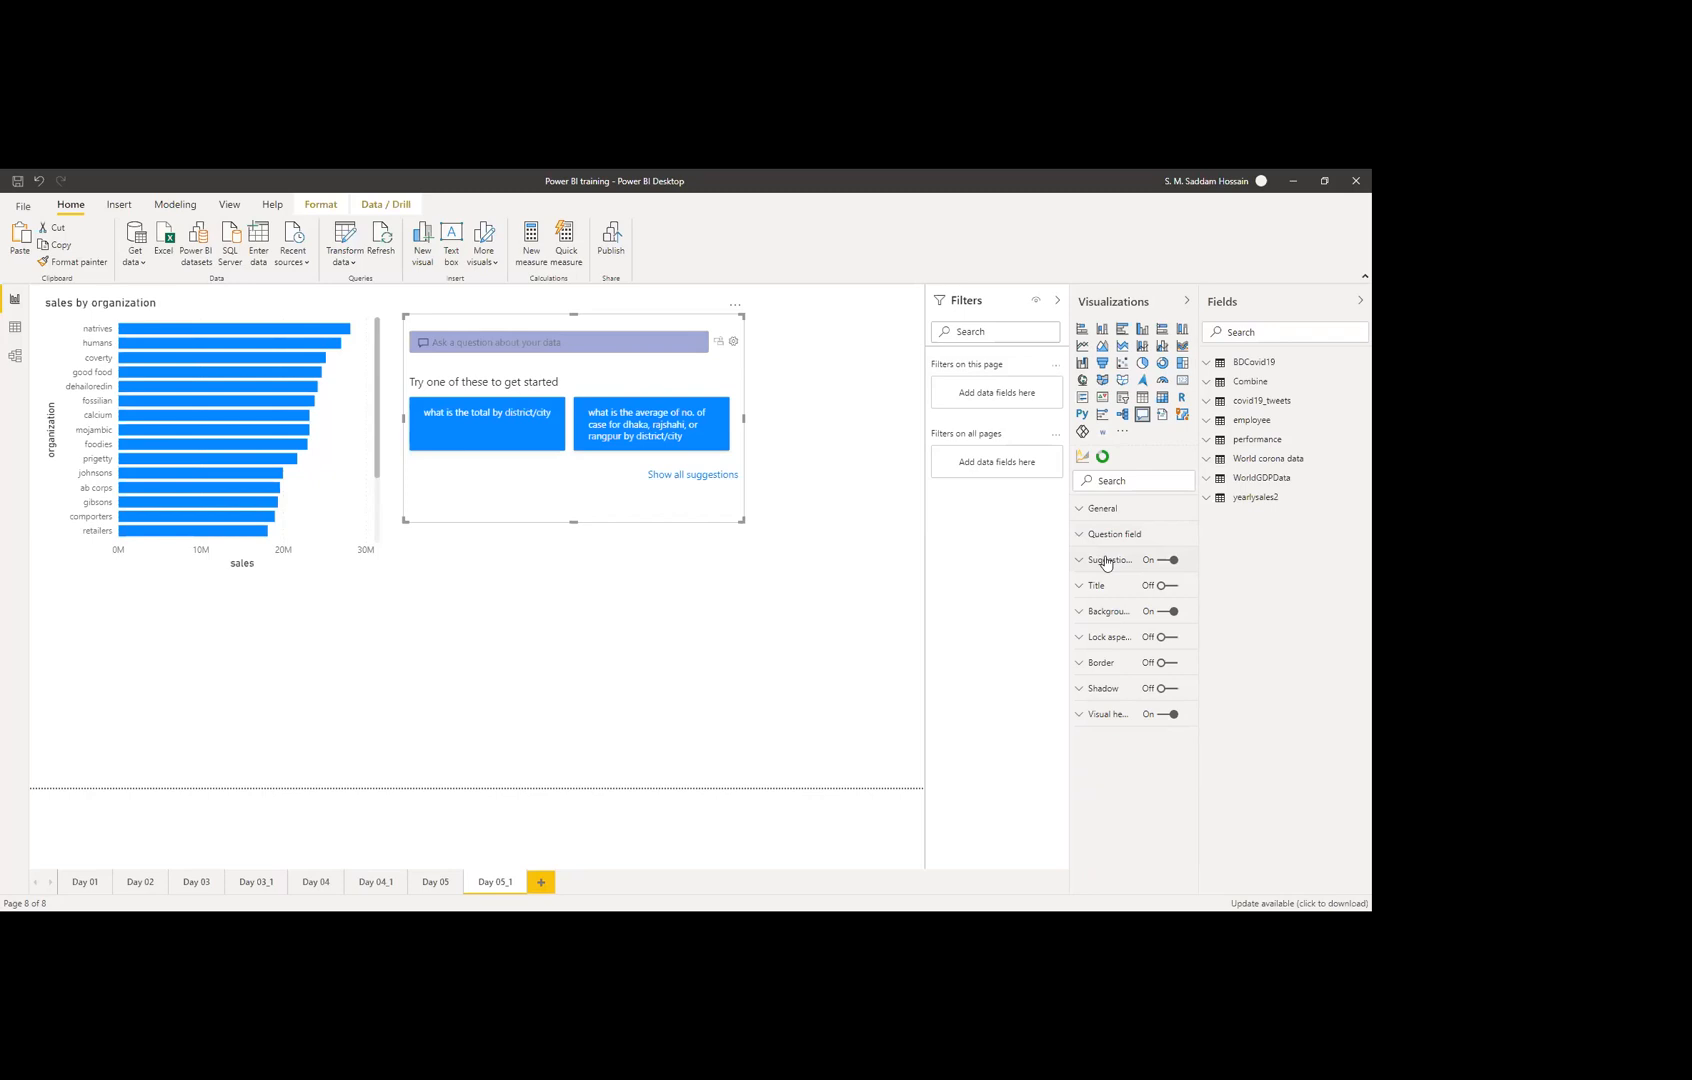
pyautogui.click(1105, 560)
pyautogui.click(1166, 562)
pyautogui.click(1168, 565)
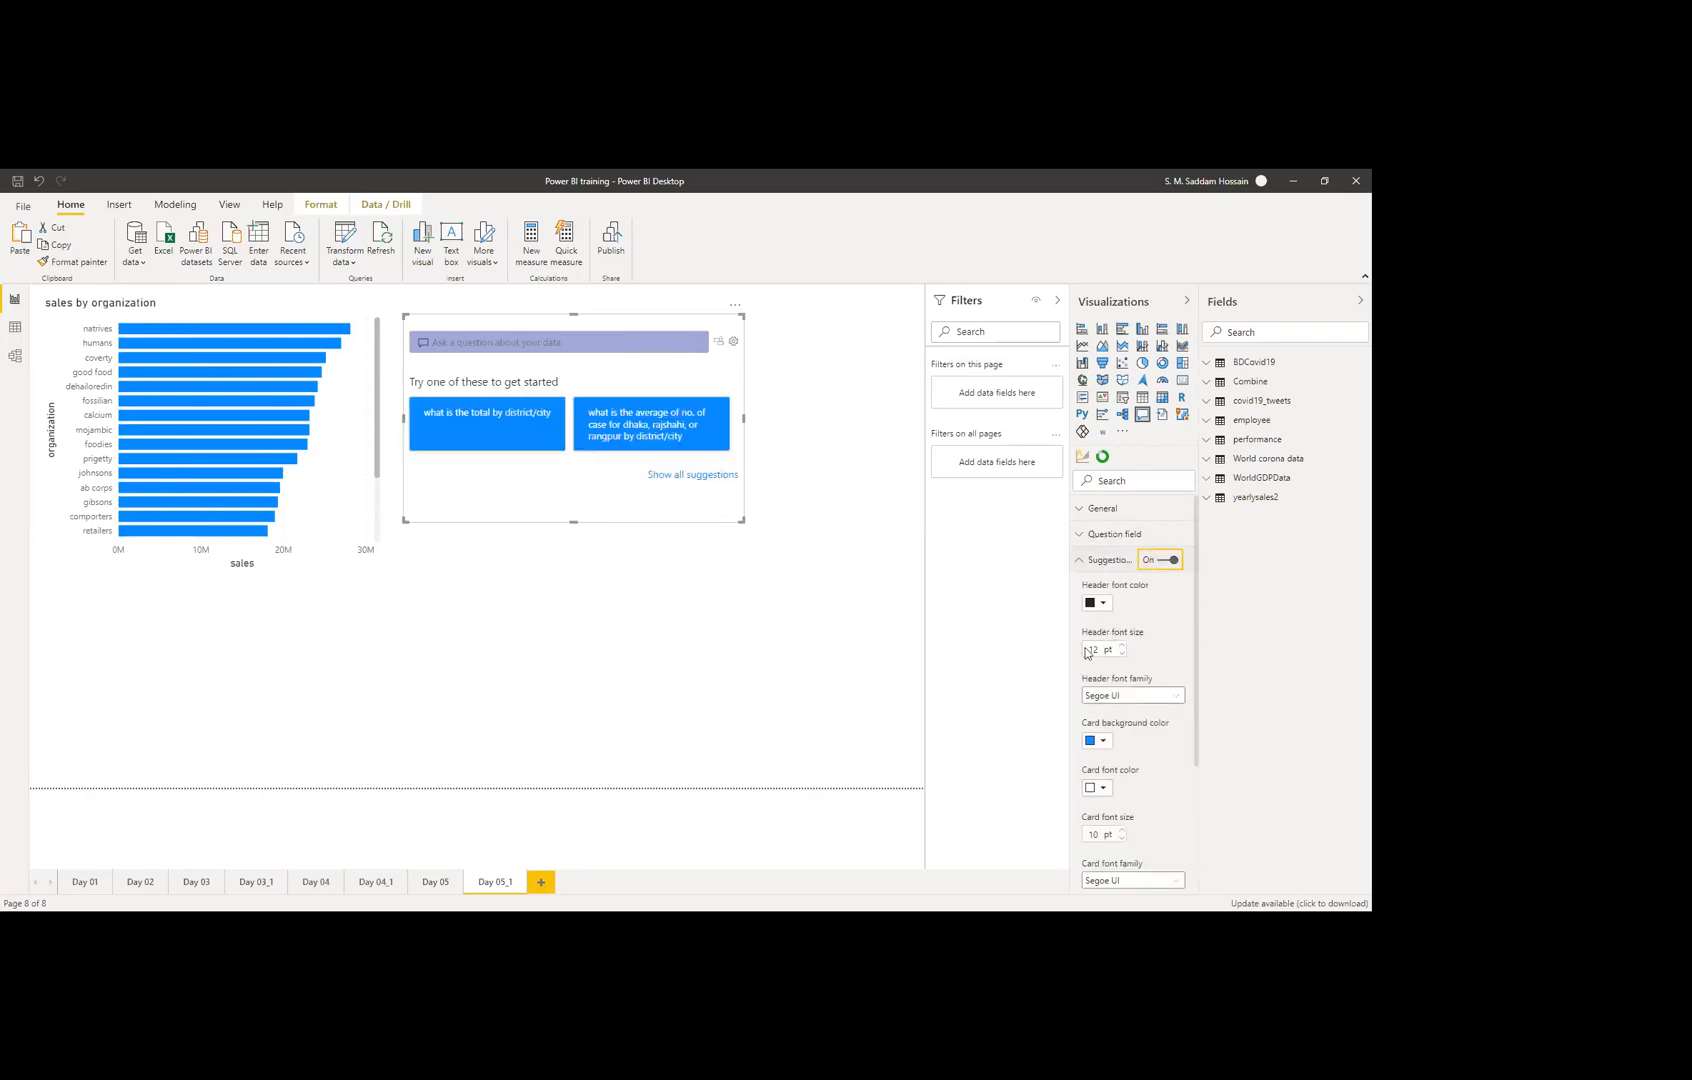
pyautogui.click(712, 476)
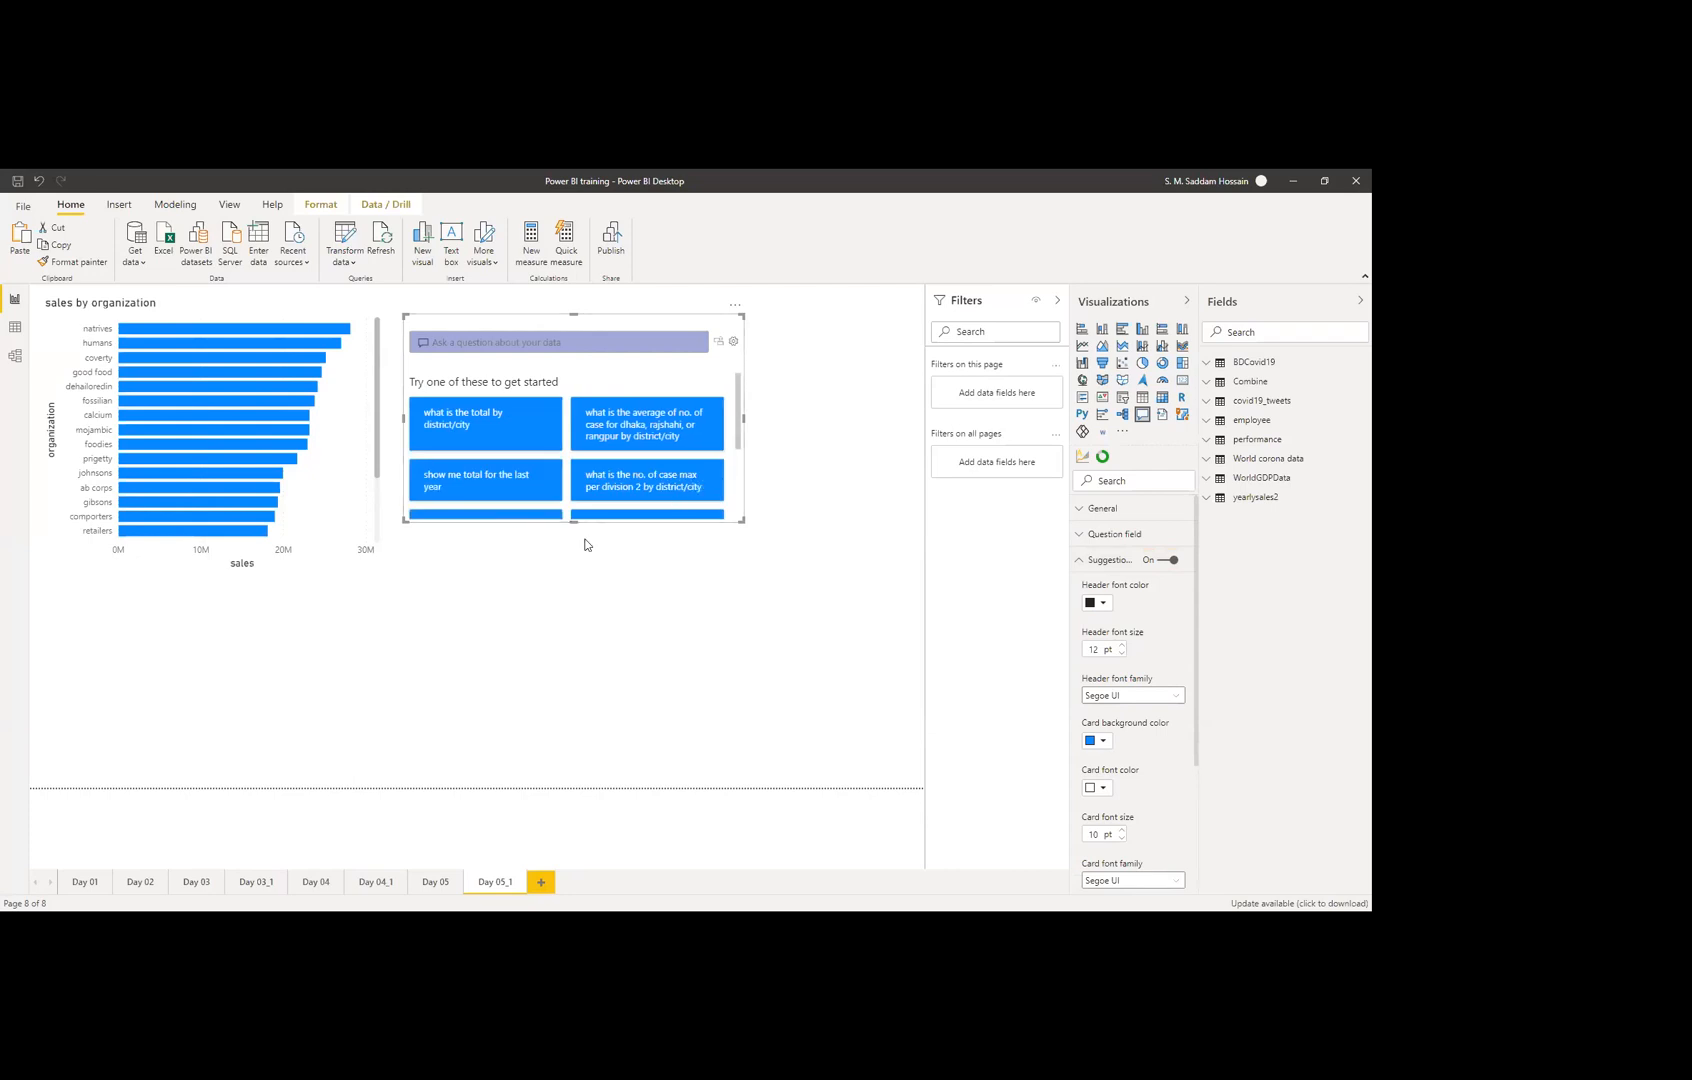
pyautogui.moveTo(578, 524); pyautogui.dragTo(576, 628)
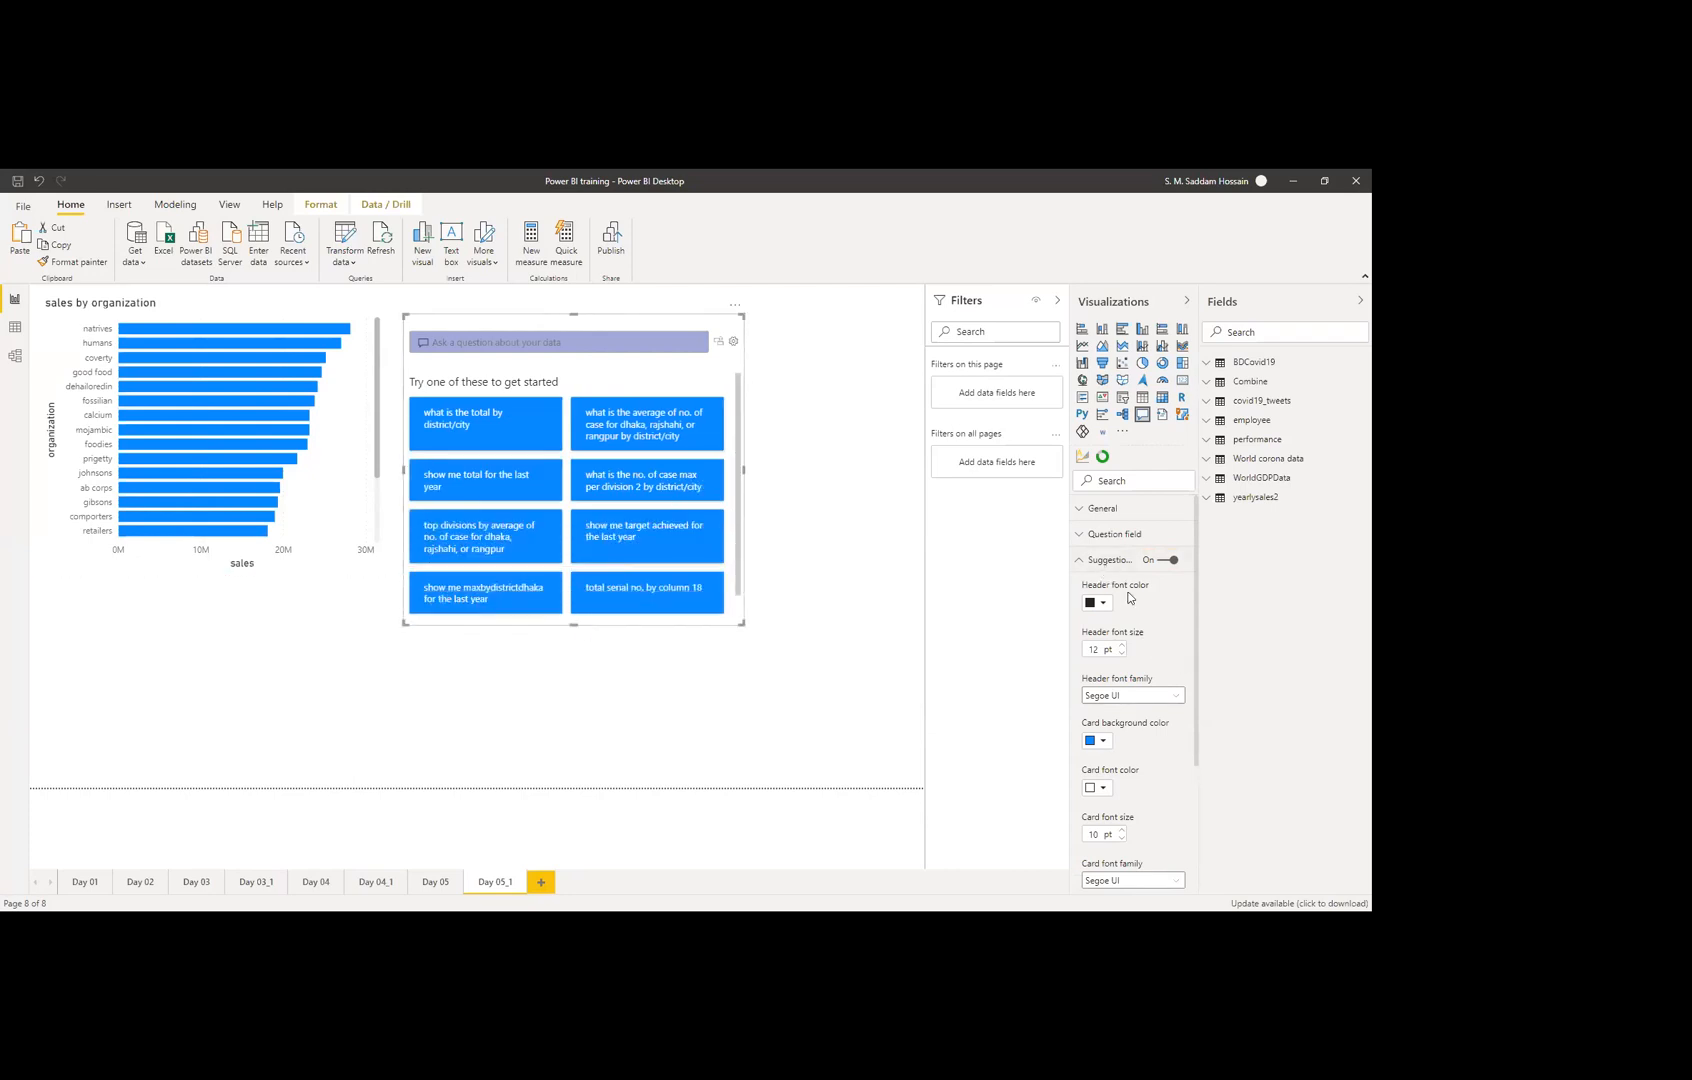
pyautogui.scroll(-1, 1135, 609)
pyautogui.scroll(1, 1135, 609)
pyautogui.click(1160, 561)
pyautogui.click(1091, 561)
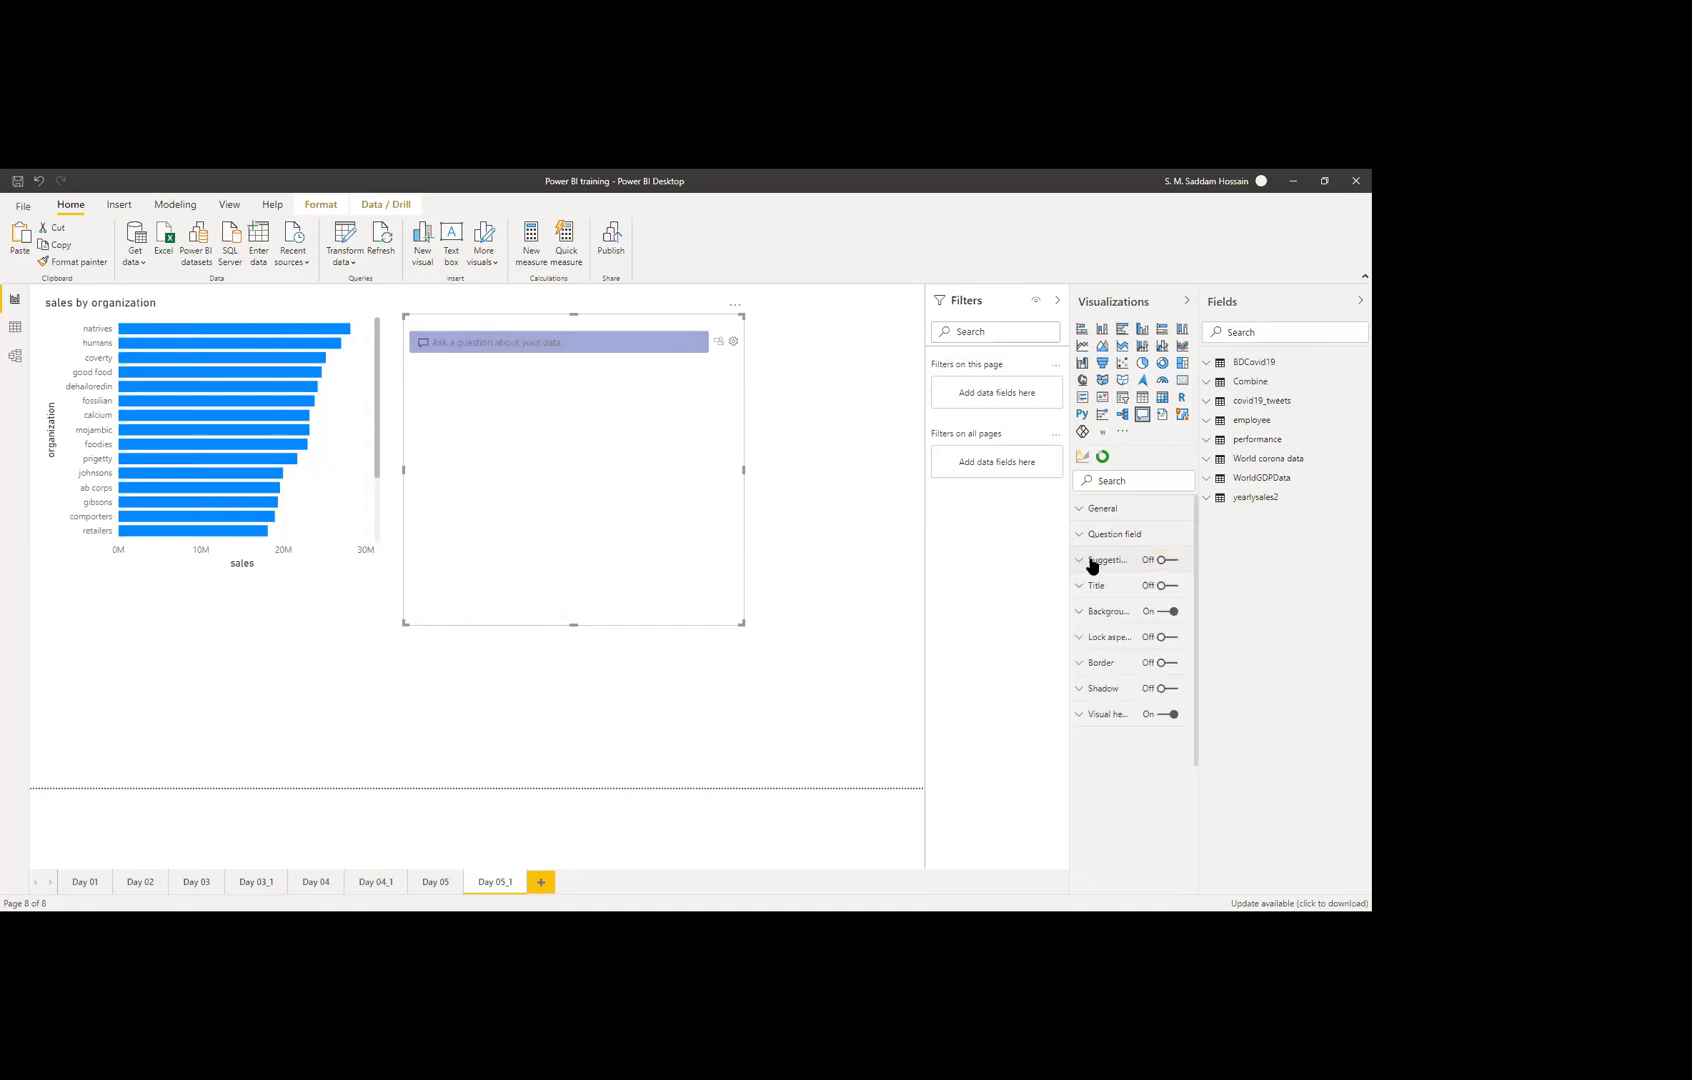
pyautogui.click(1158, 561)
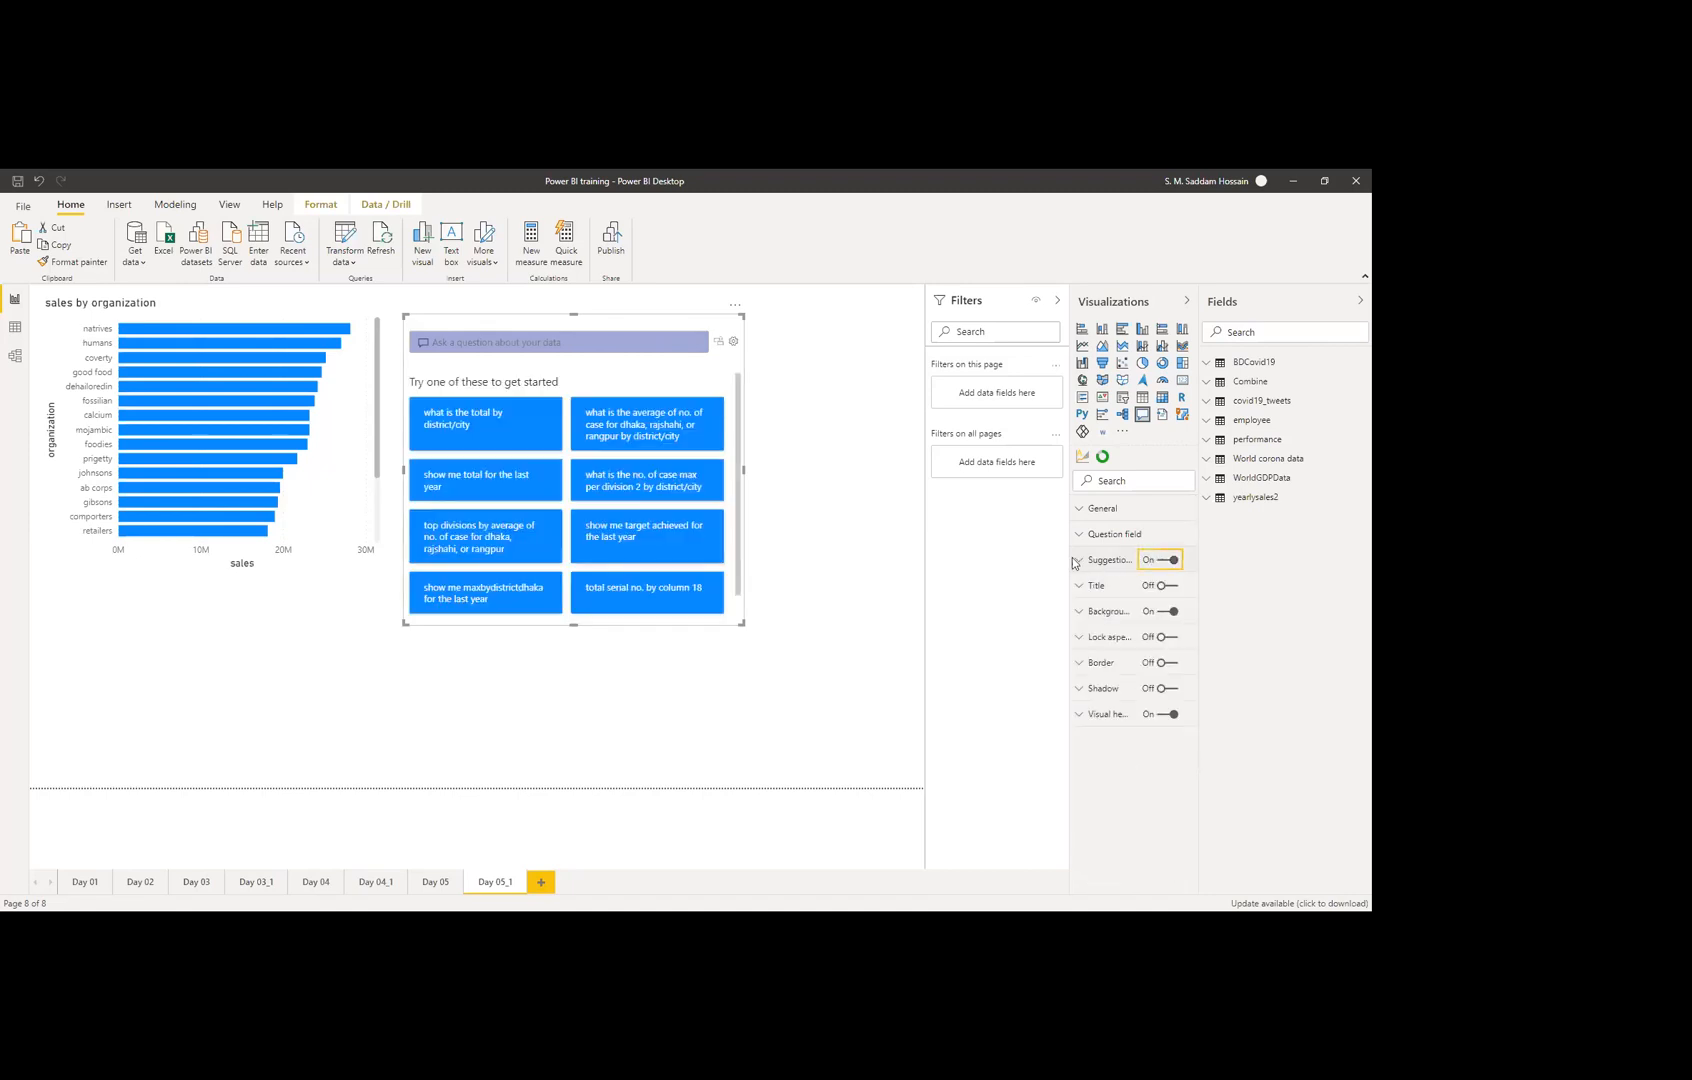
pyautogui.scroll(-1, 646, 533)
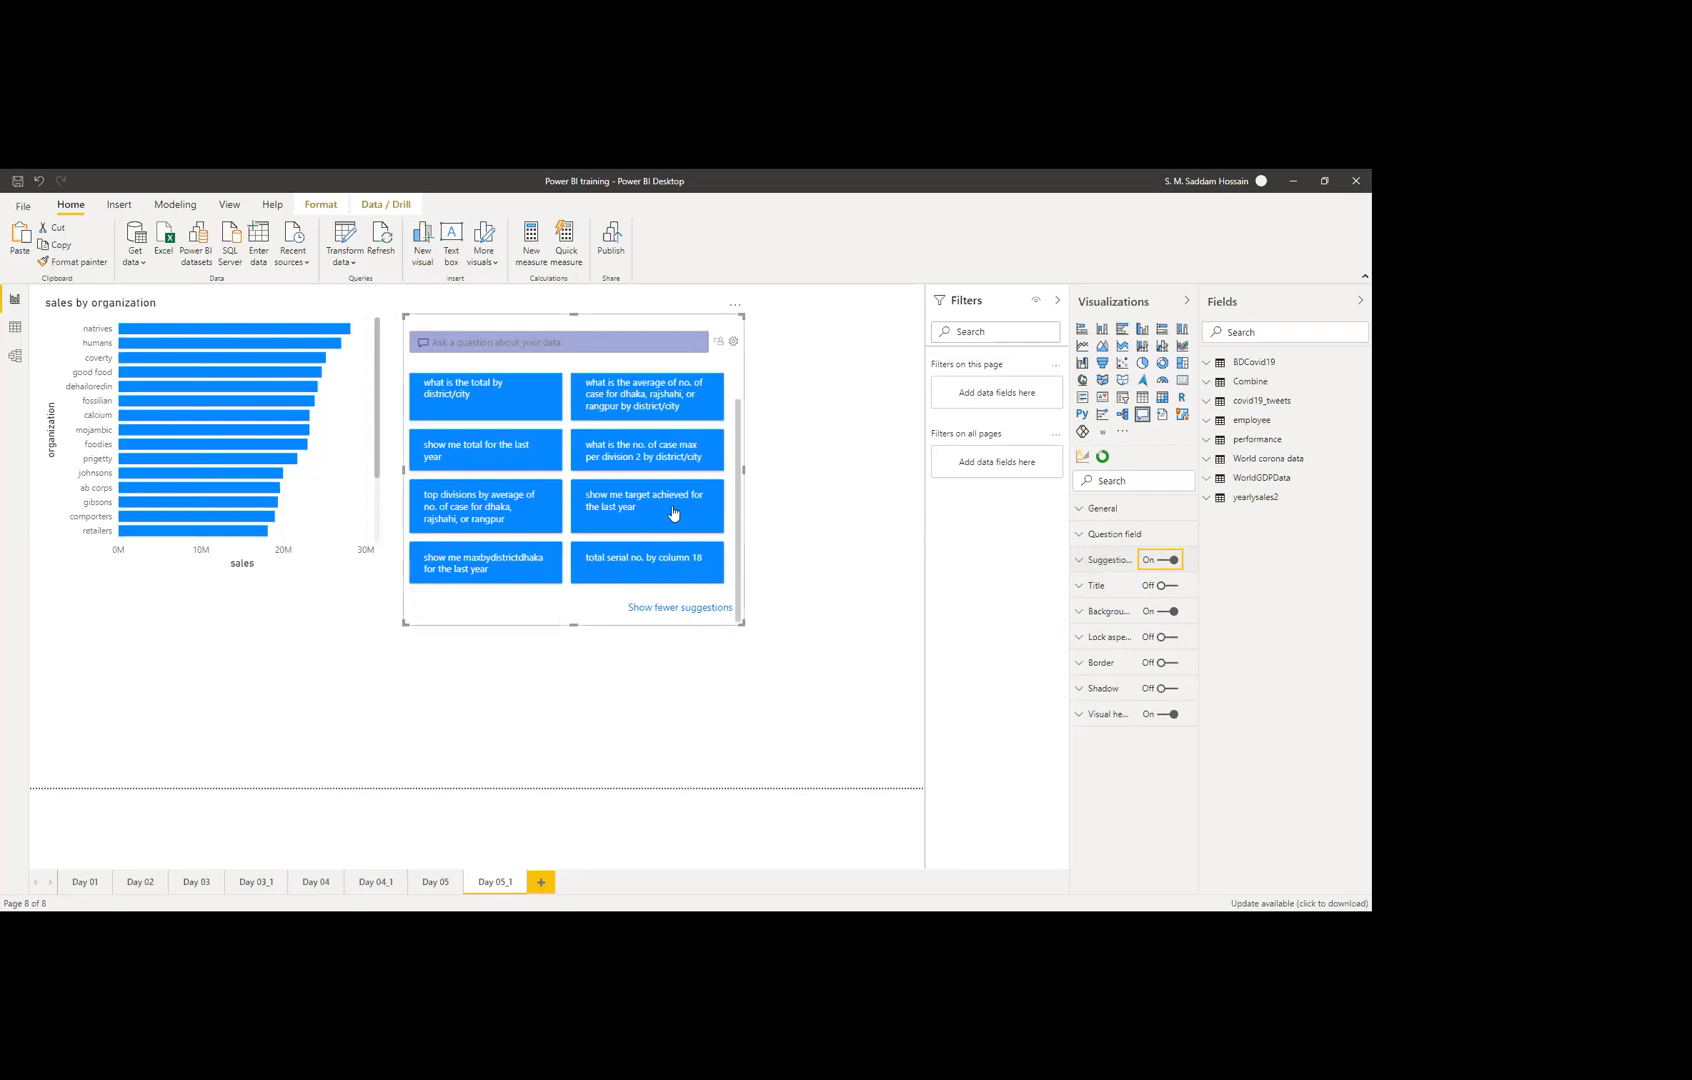
pyautogui.scroll(1, 645, 527)
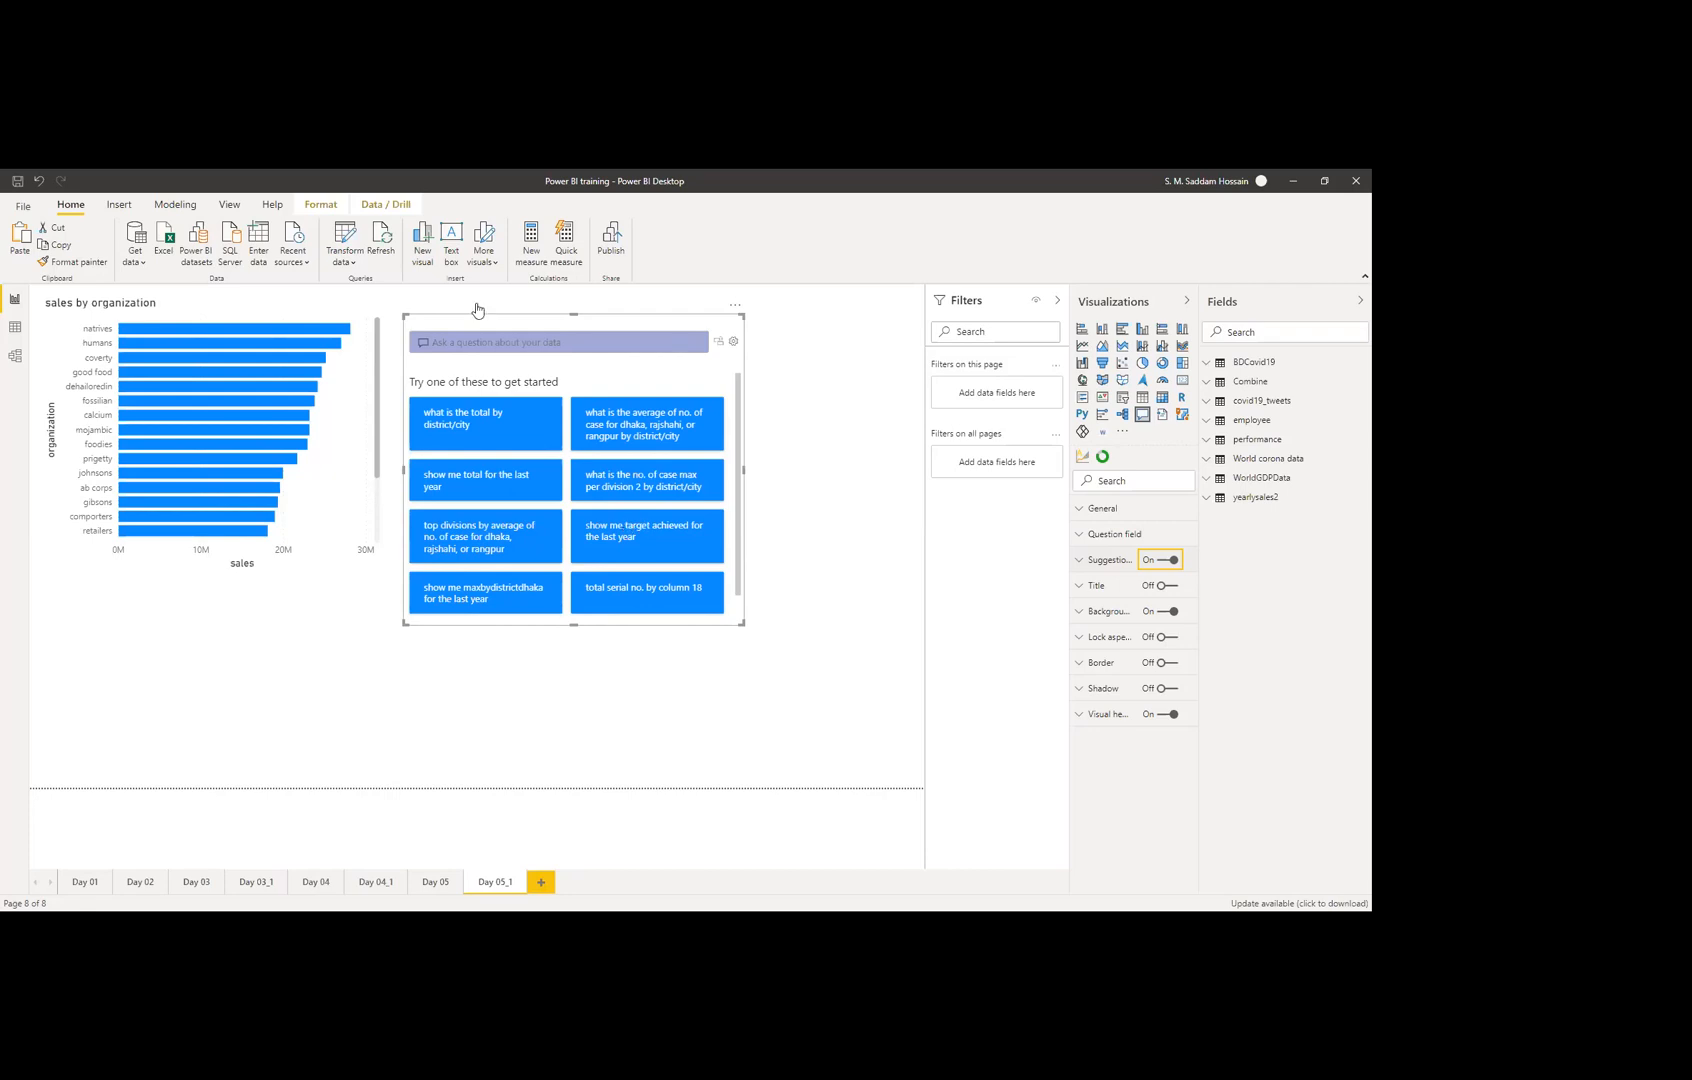
# Step: Add 'total sales' as a suggested question in Q&A setup and save it
pyautogui.click(733, 344)
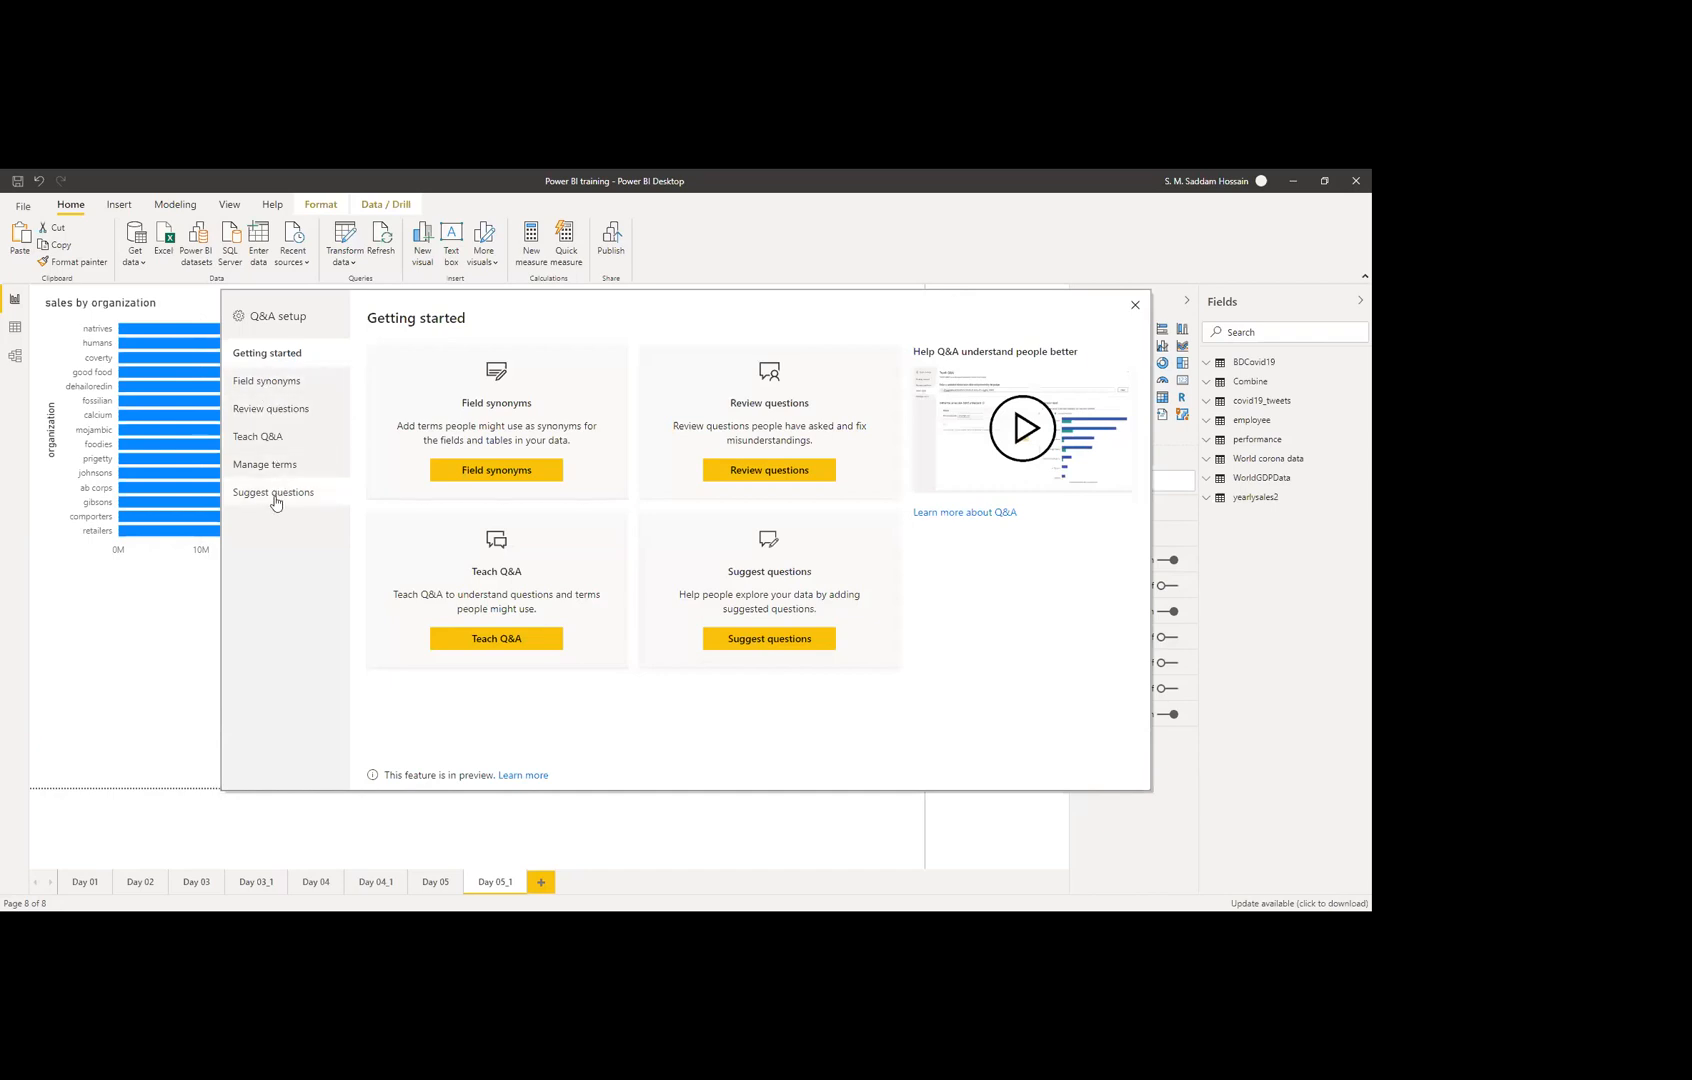
pyautogui.click(279, 495)
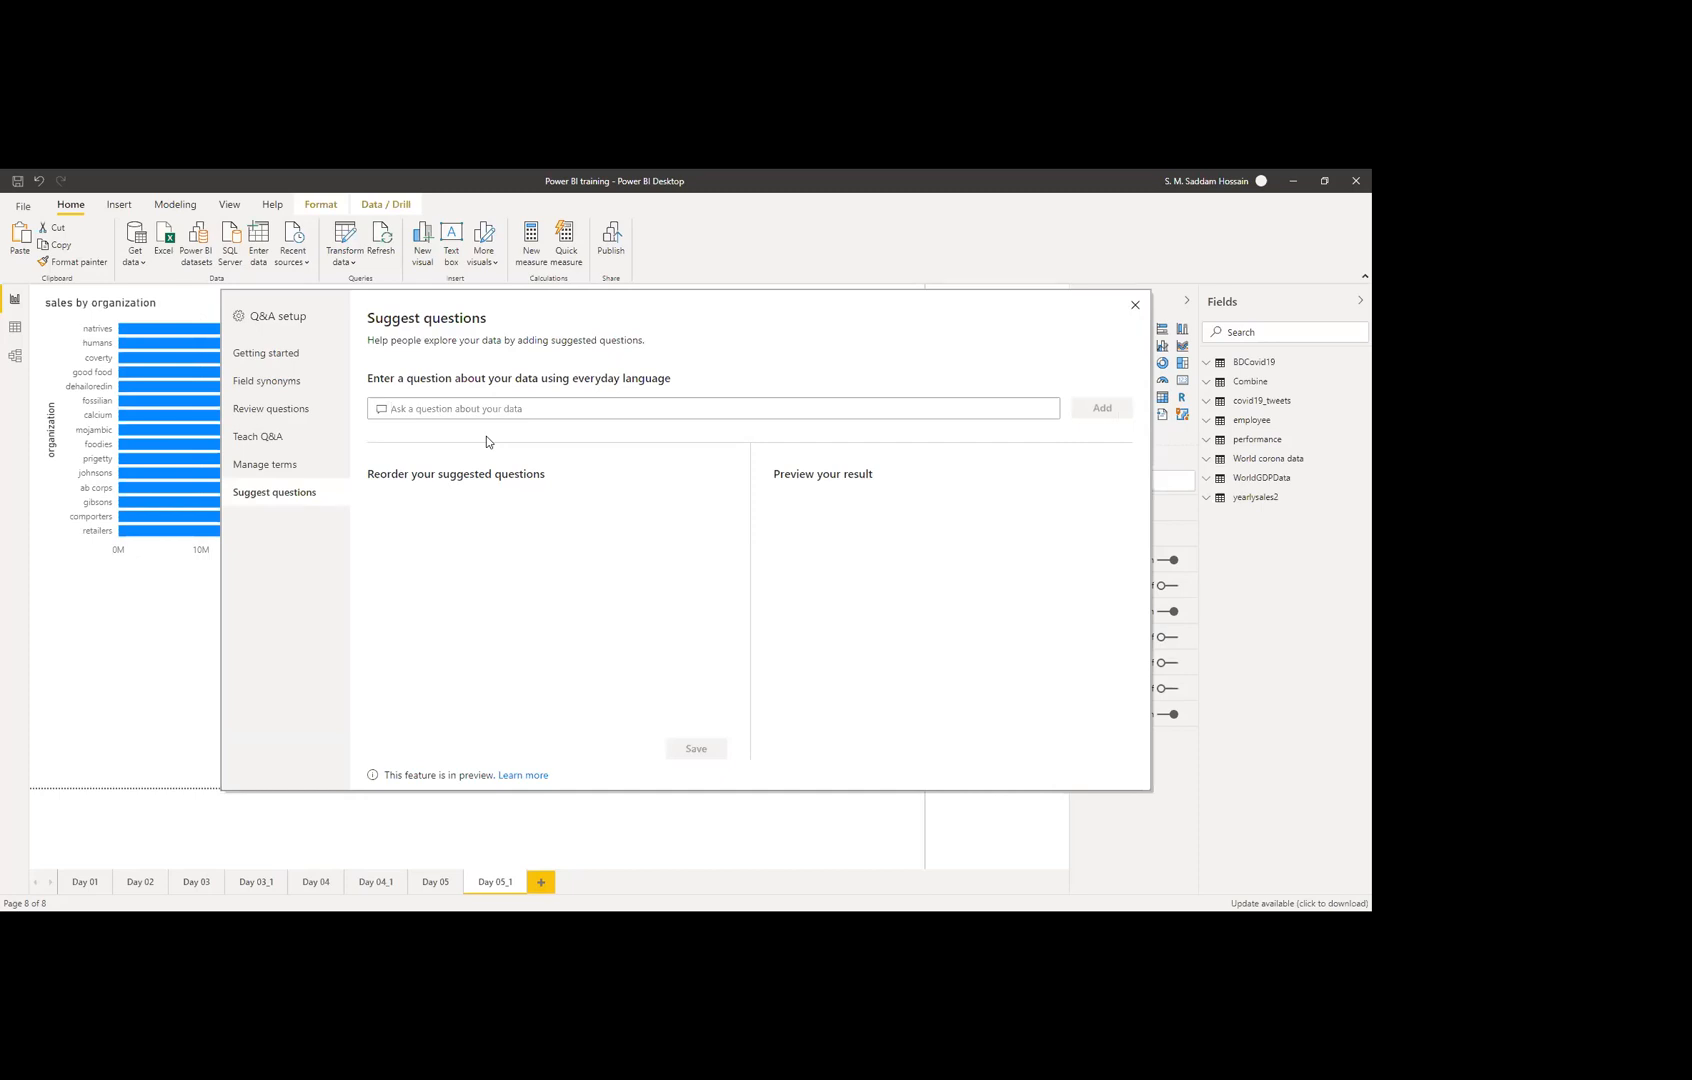
pyautogui.write('total sales')
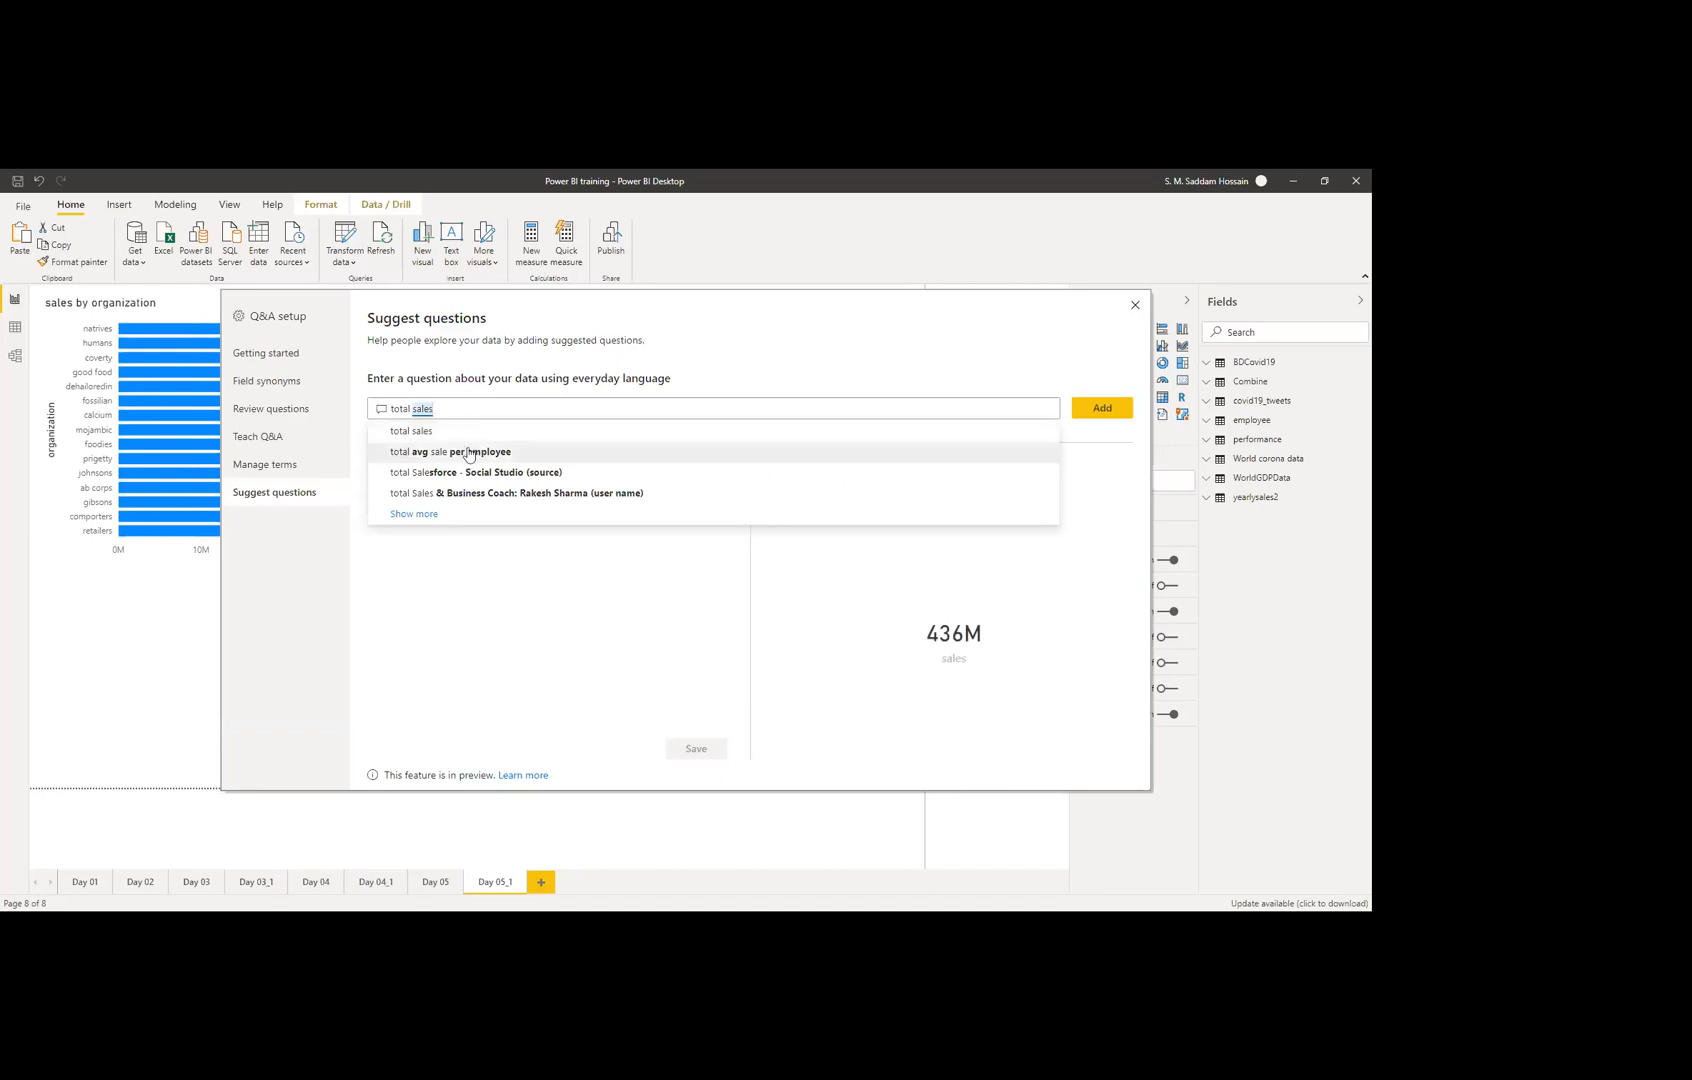
pyautogui.click(893, 434)
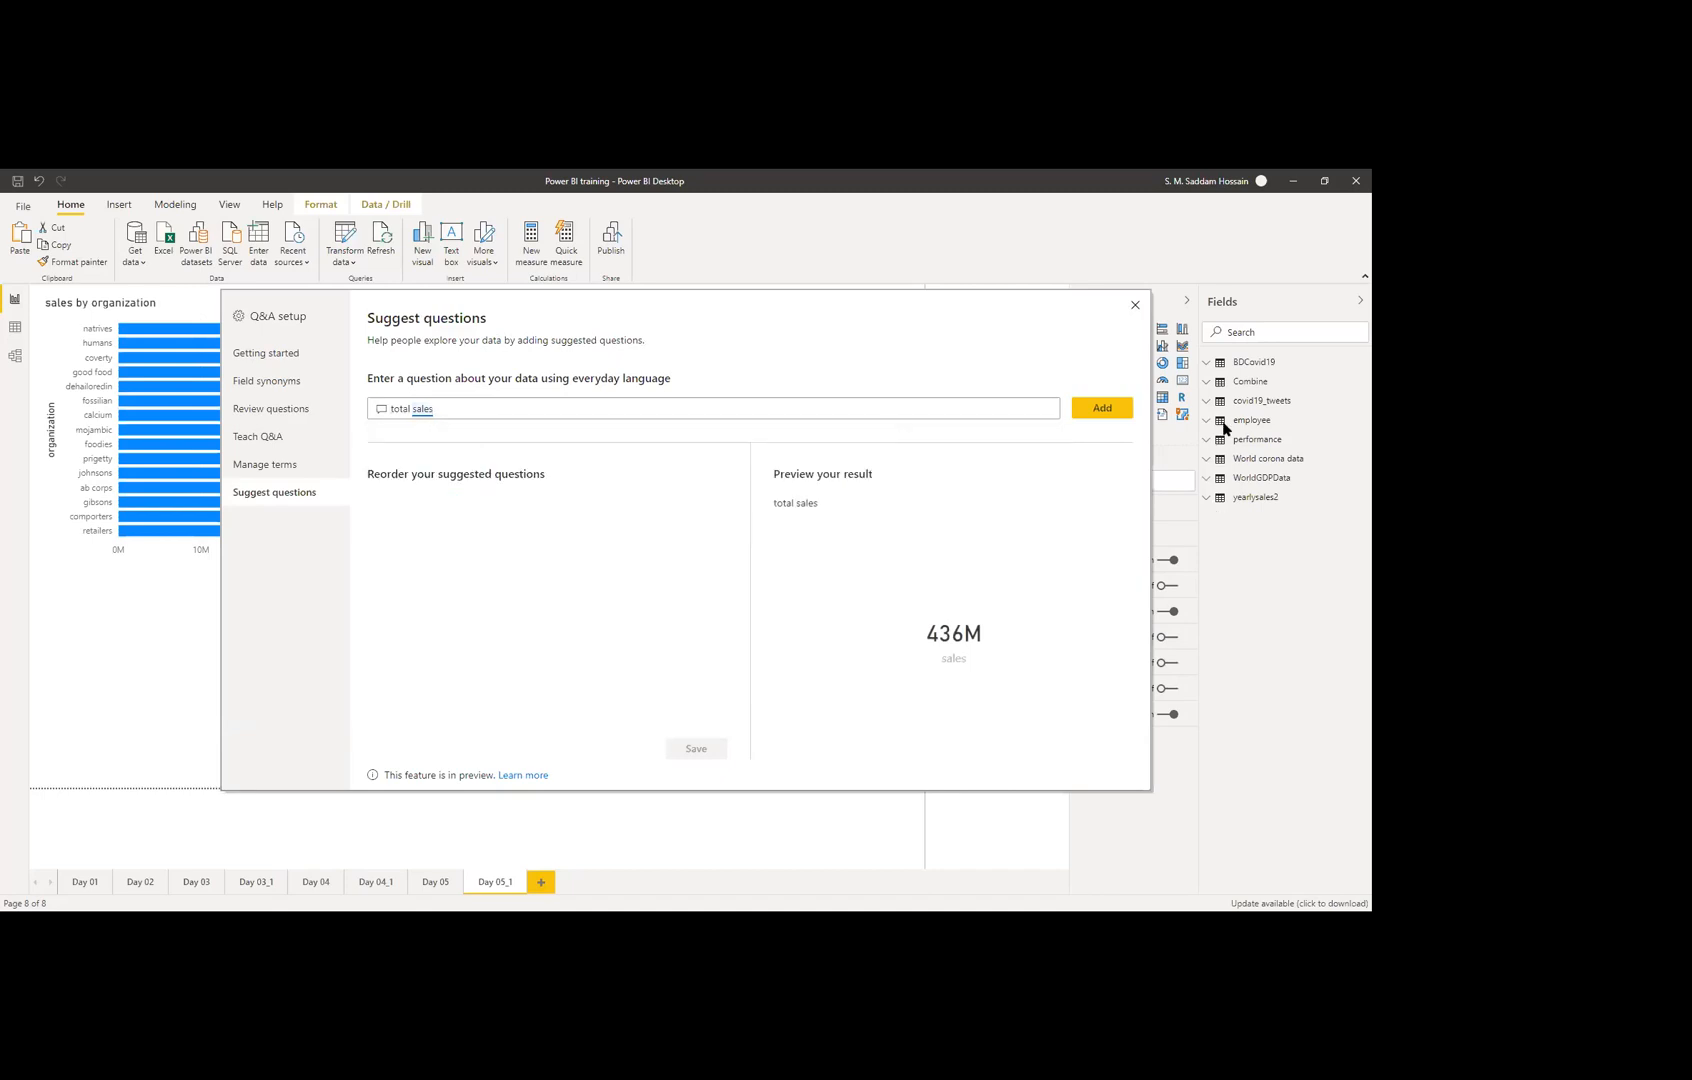
pyautogui.click(1102, 409)
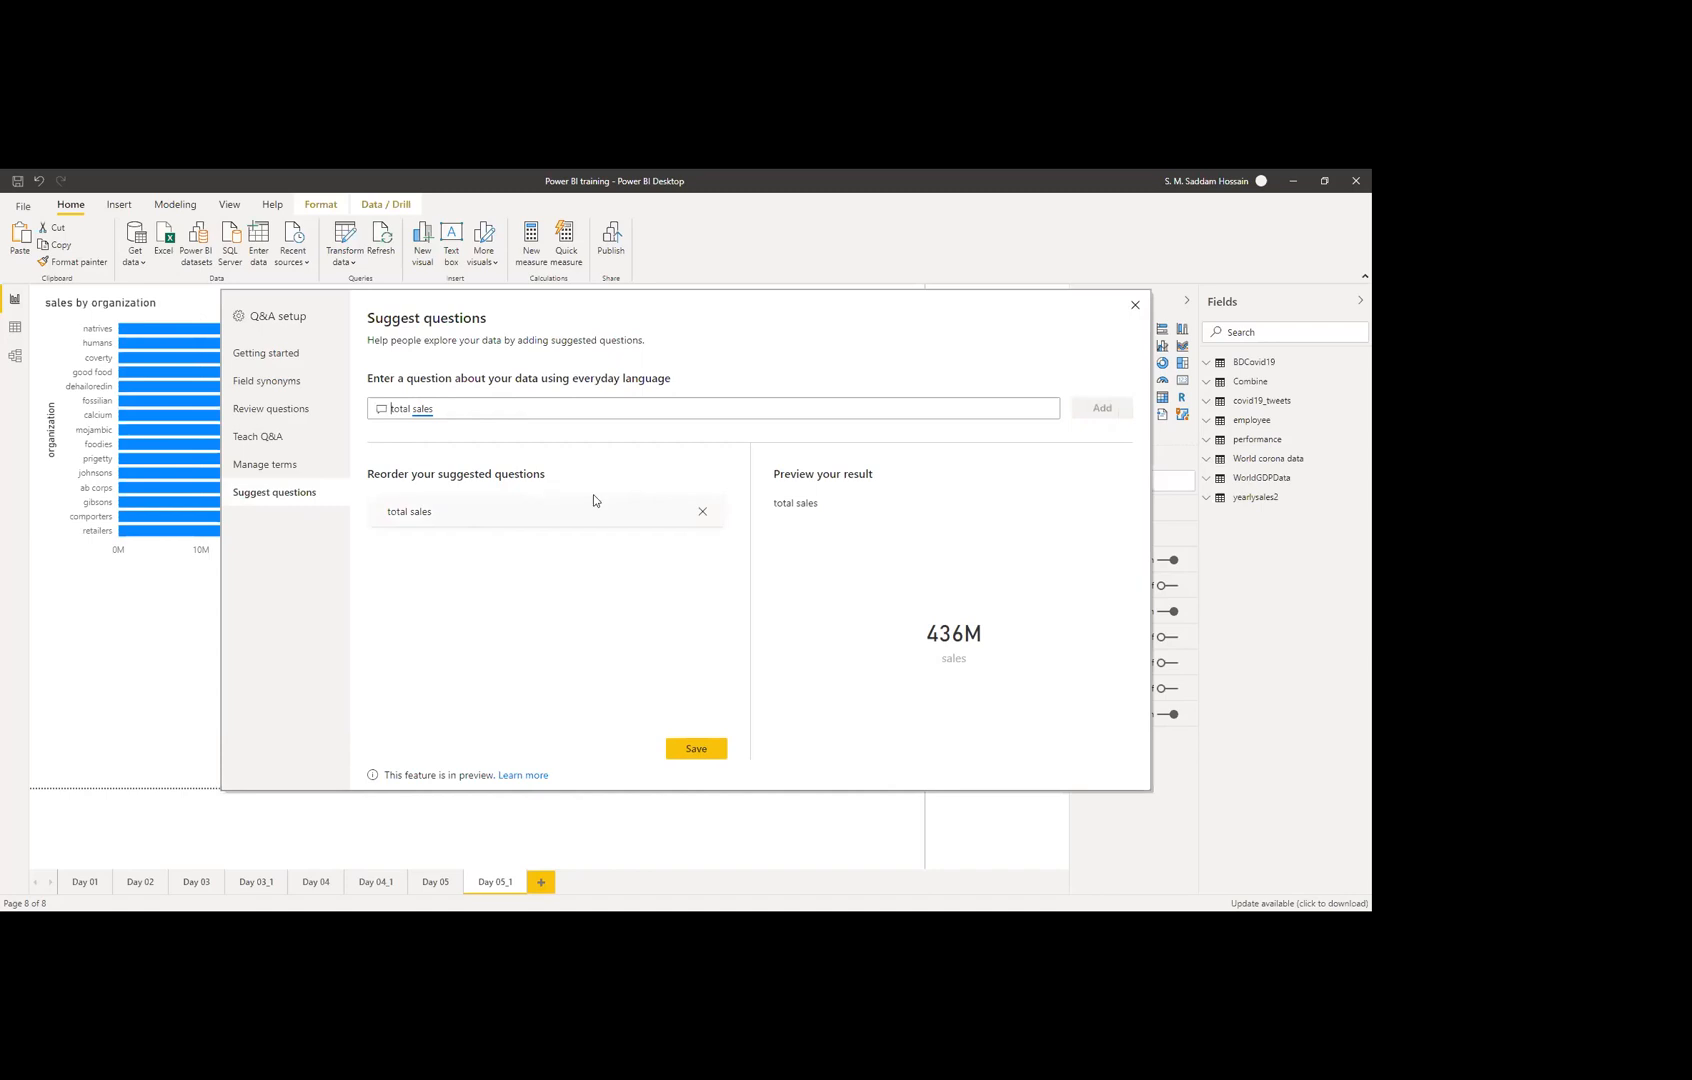
pyautogui.click(263, 466)
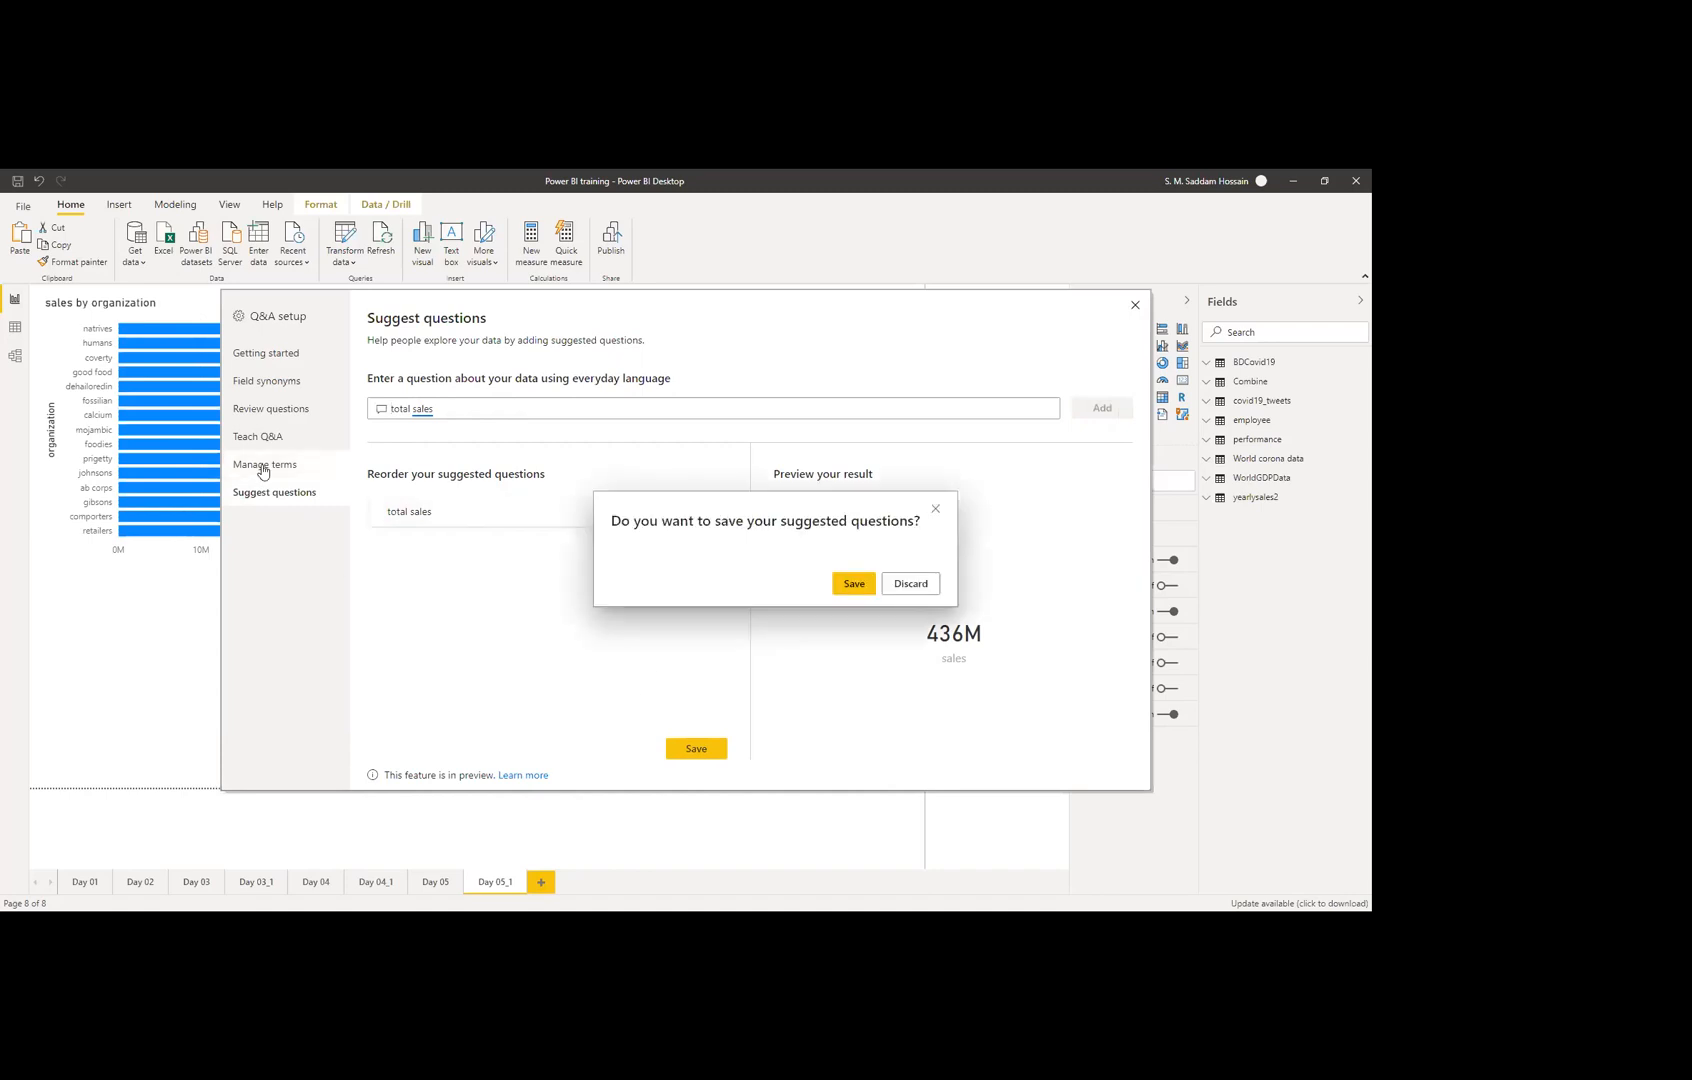
pyautogui.click(853, 586)
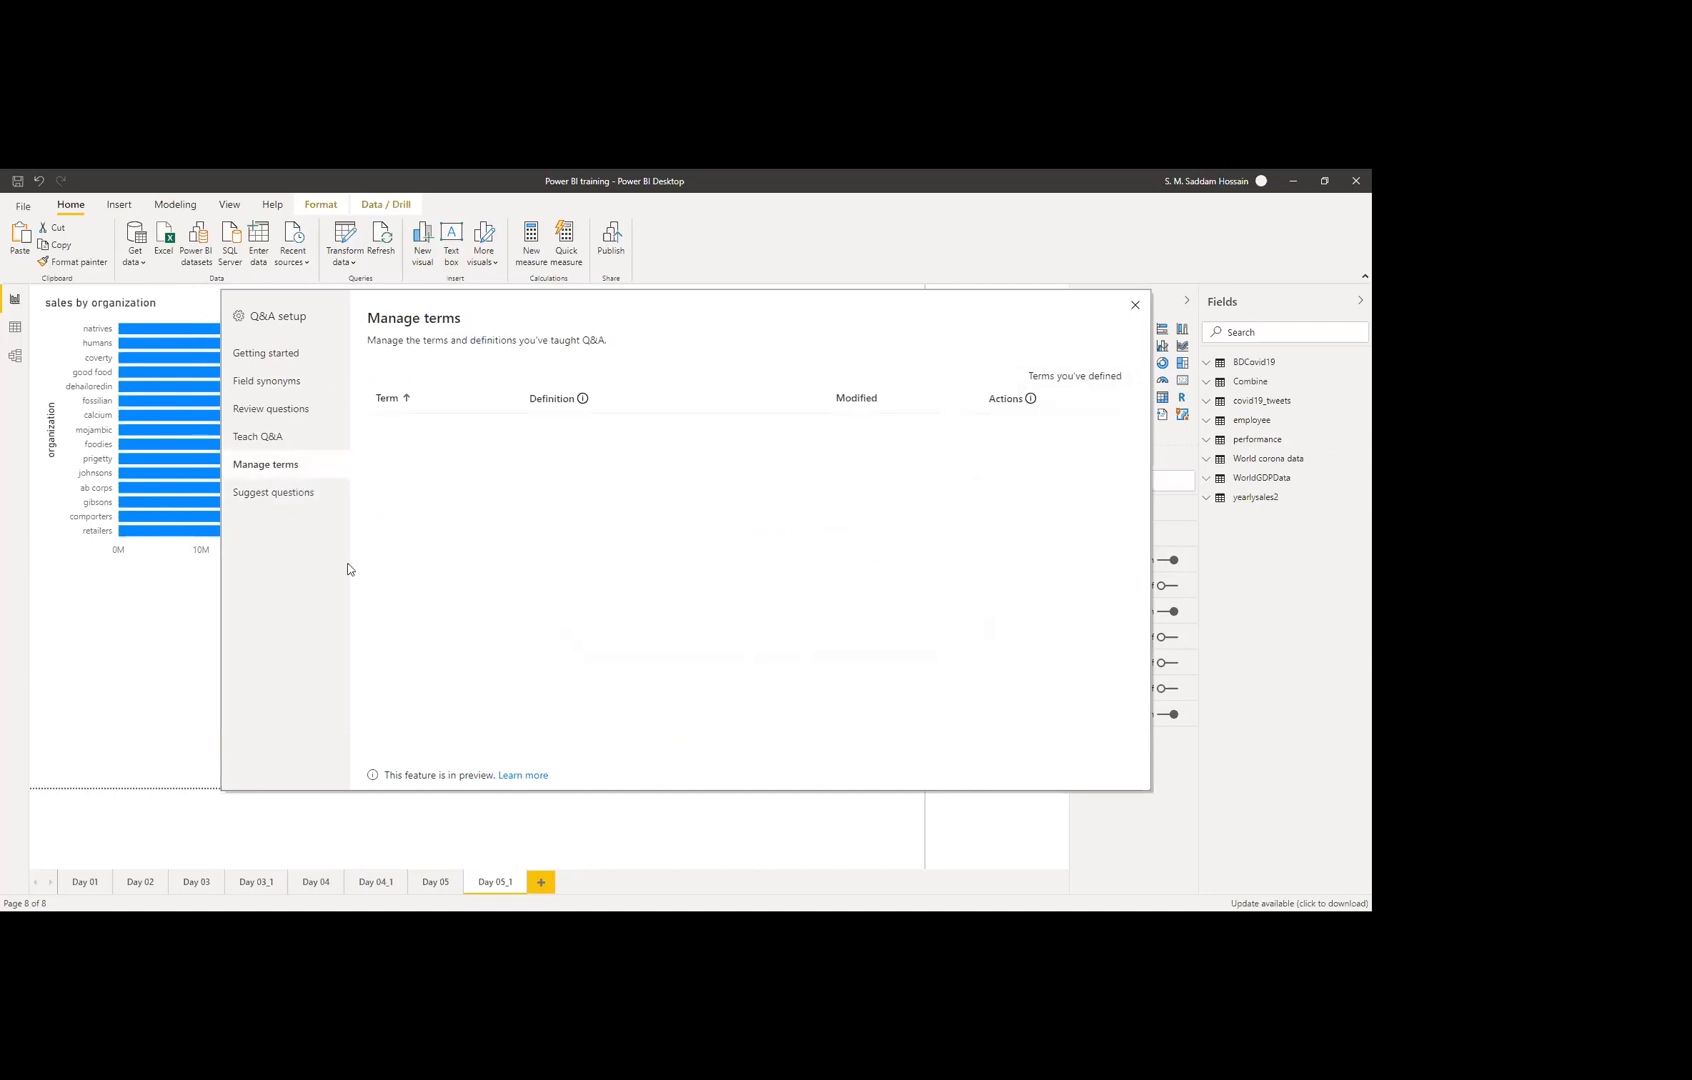
# Step: Open Q&A Field synonyms and expand the BDCovid19 table's fields and terms
pyautogui.click(292, 370)
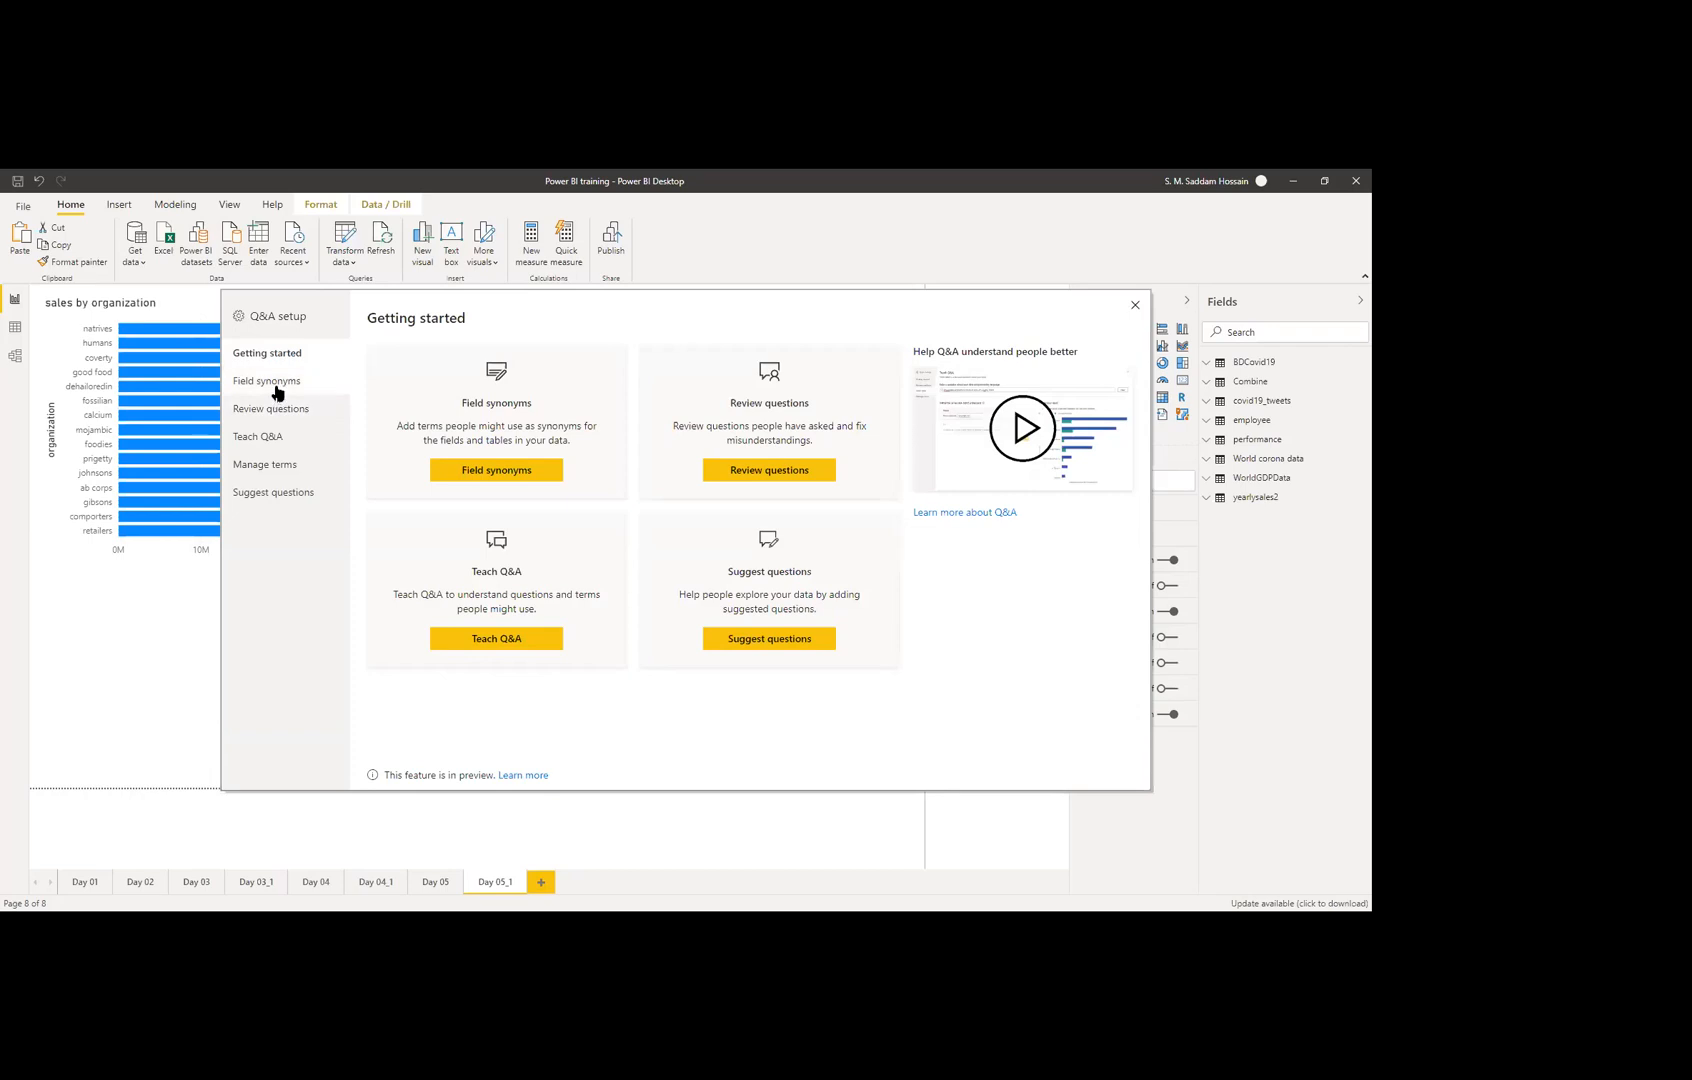
pyautogui.click(476, 472)
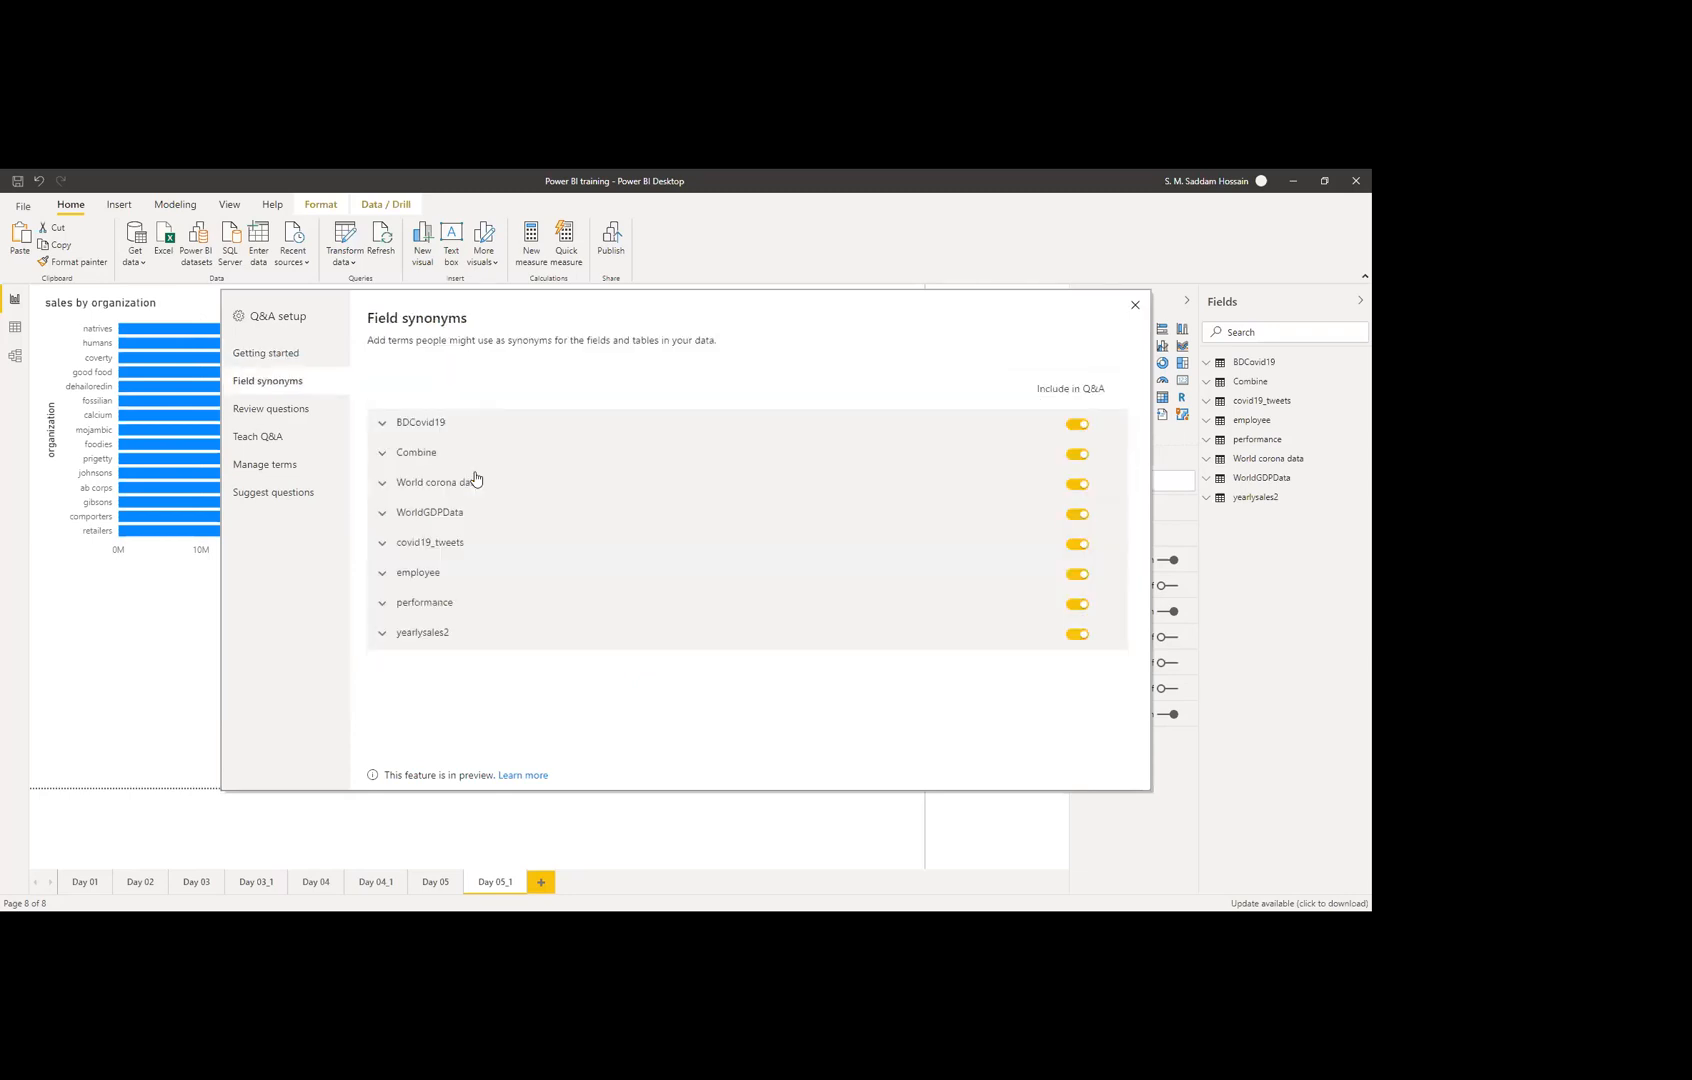
pyautogui.click(396, 430)
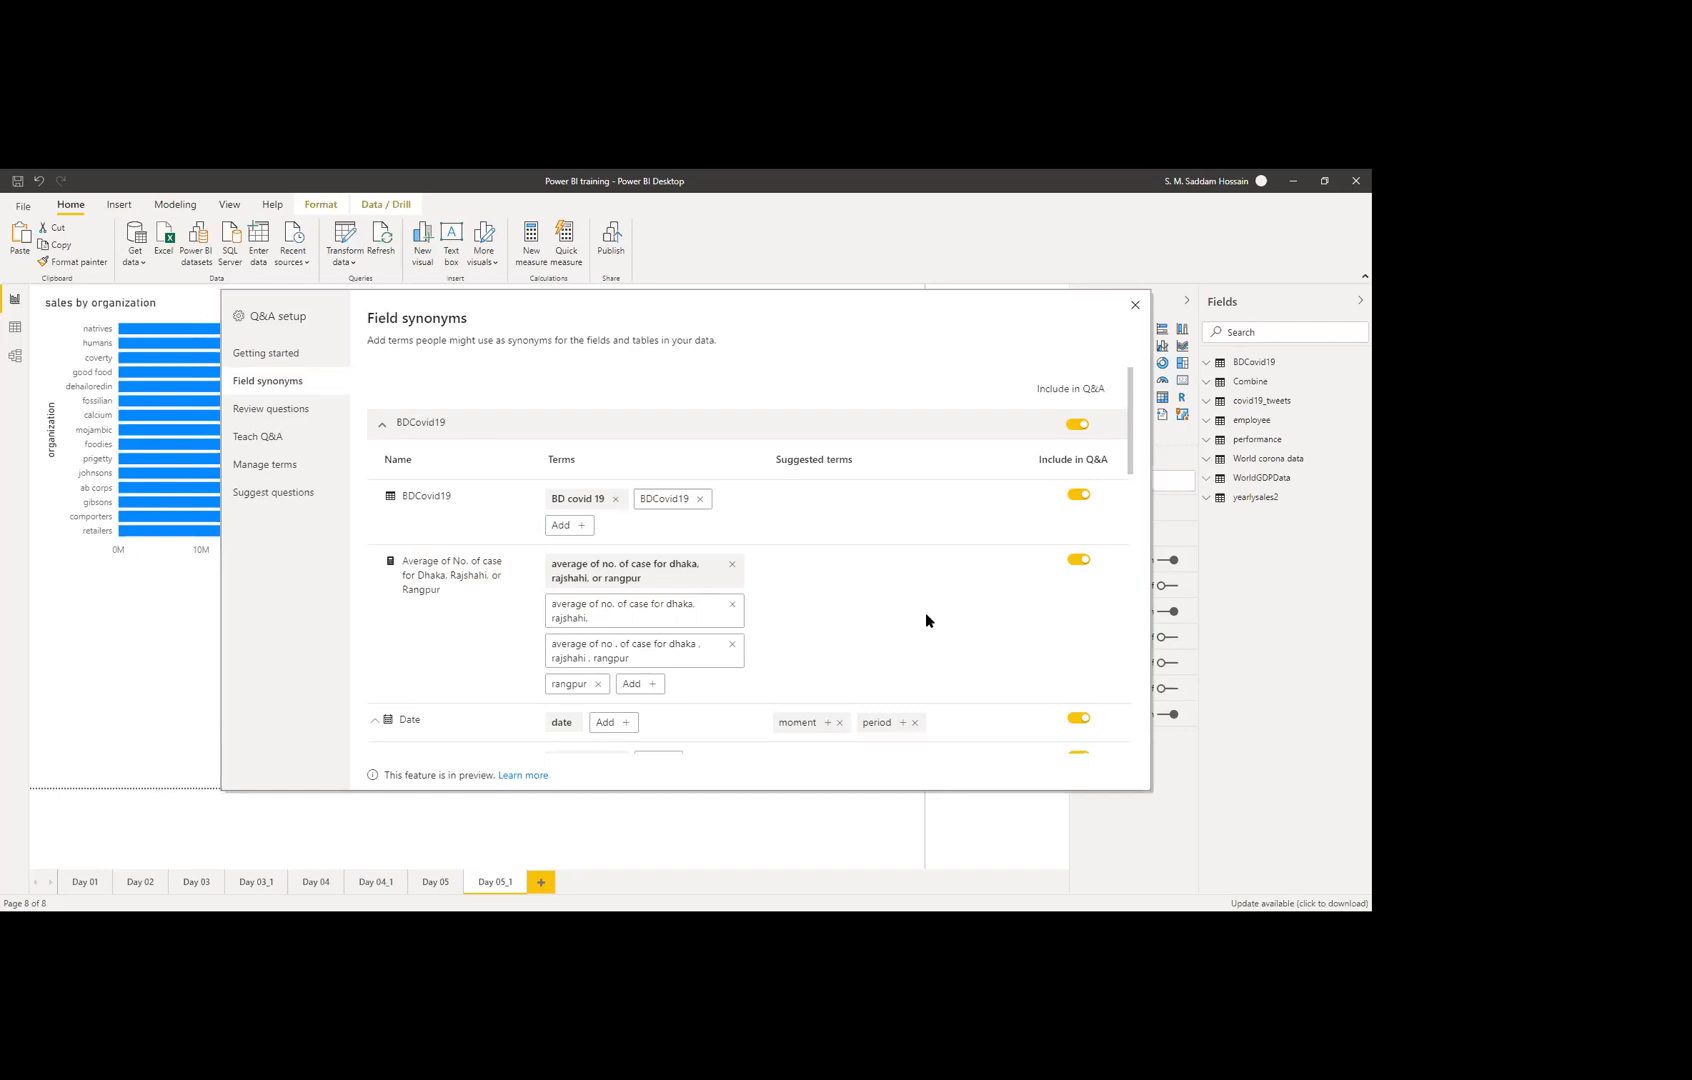
# Step: Expand the Combine table's fields and terms further down the list
pyautogui.scroll(-1, 925, 620)
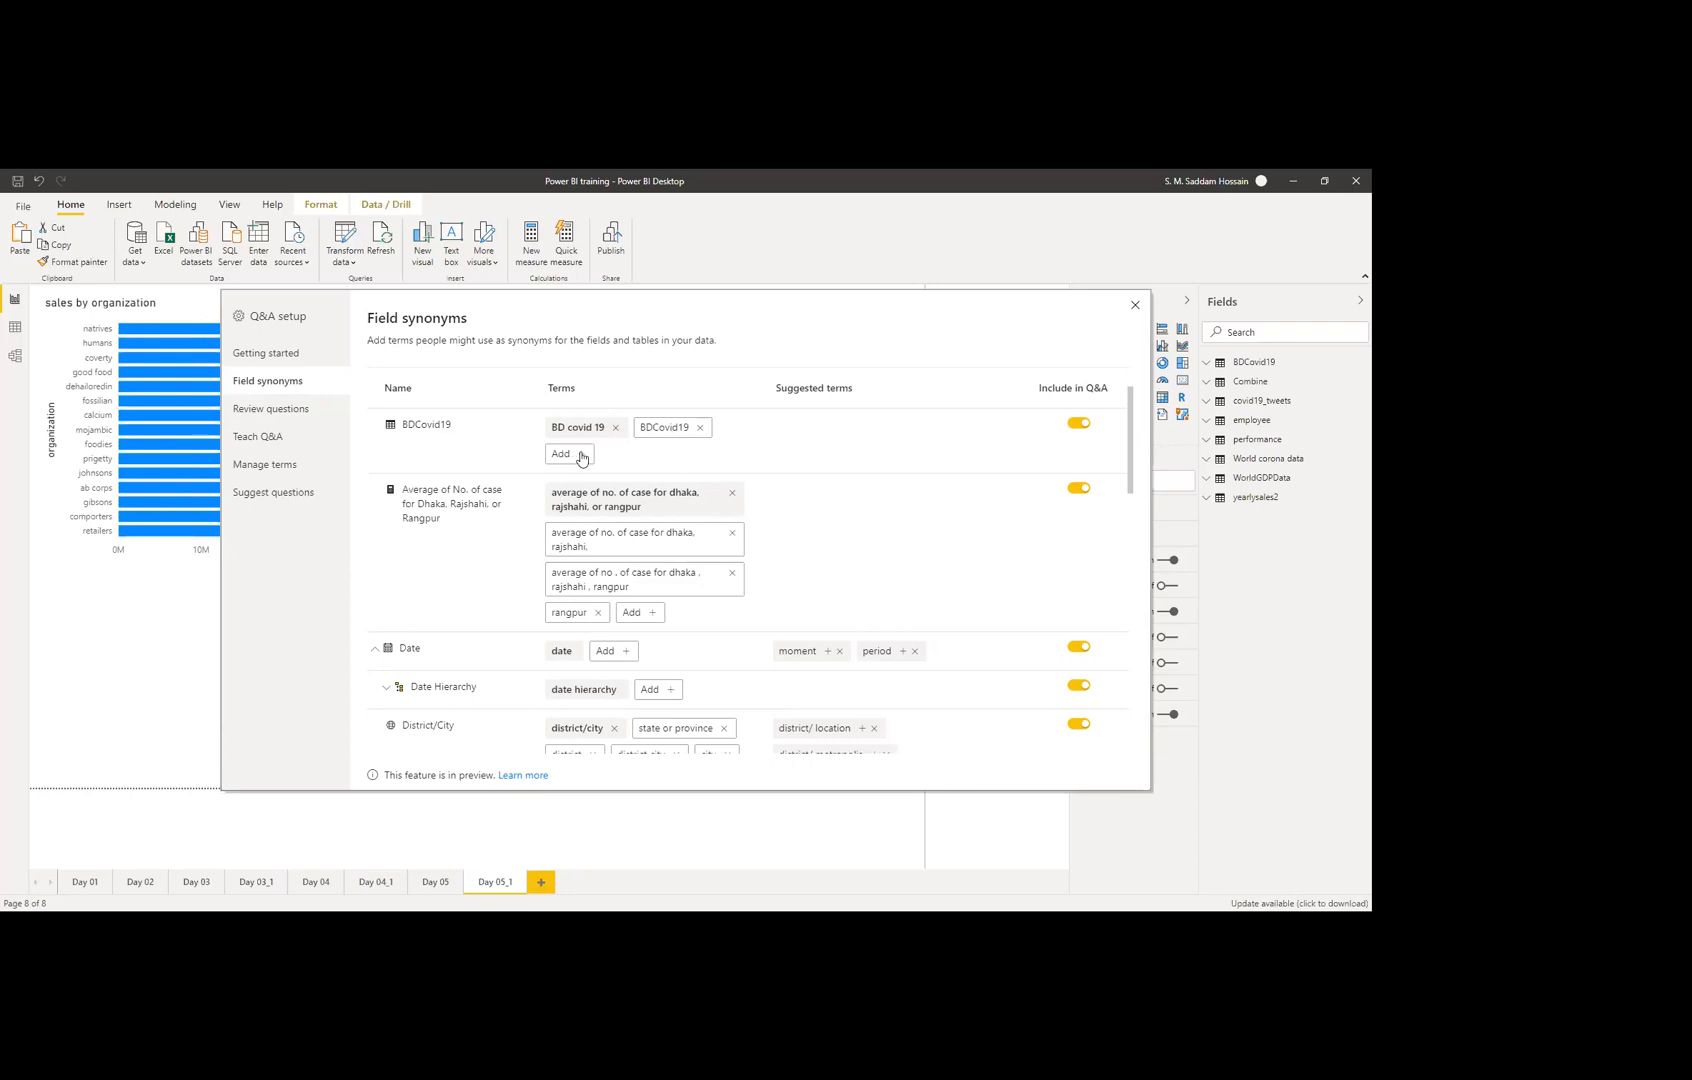
pyautogui.scroll(-1, 386, 497)
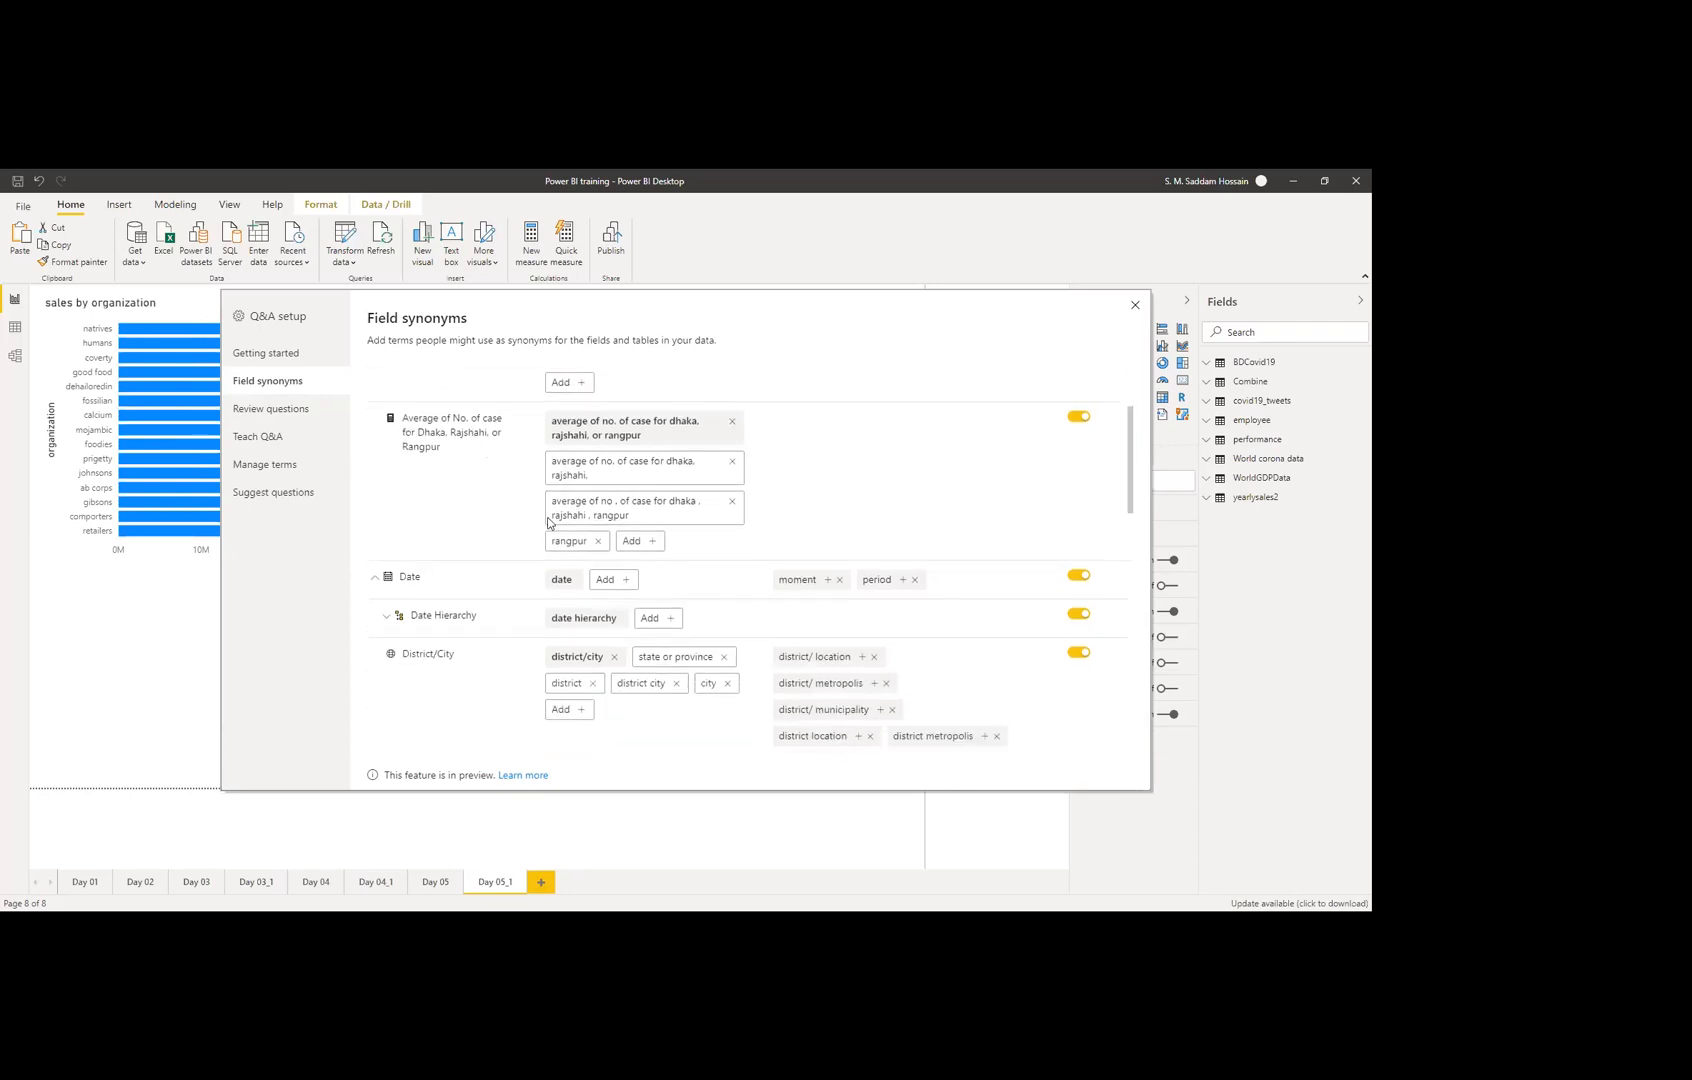
pyautogui.scroll(-1, 617, 560)
pyautogui.scroll(-1, 610, 513)
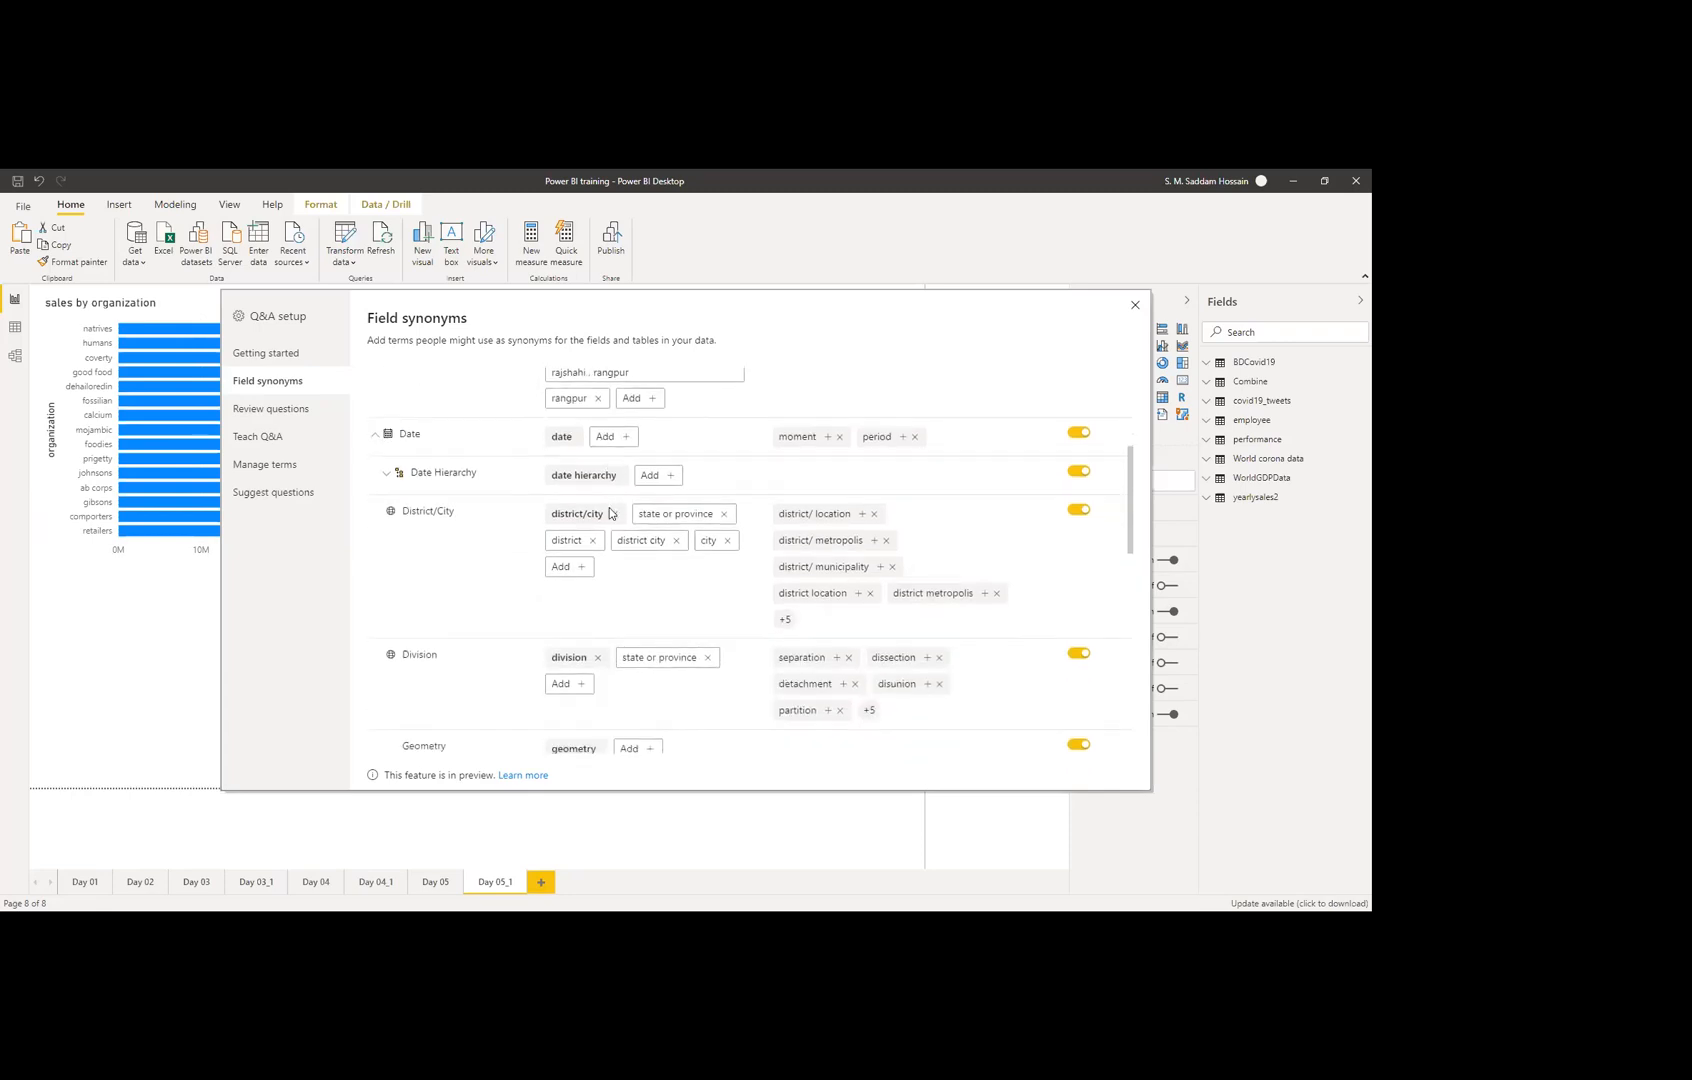
pyautogui.scroll(-1, 606, 513)
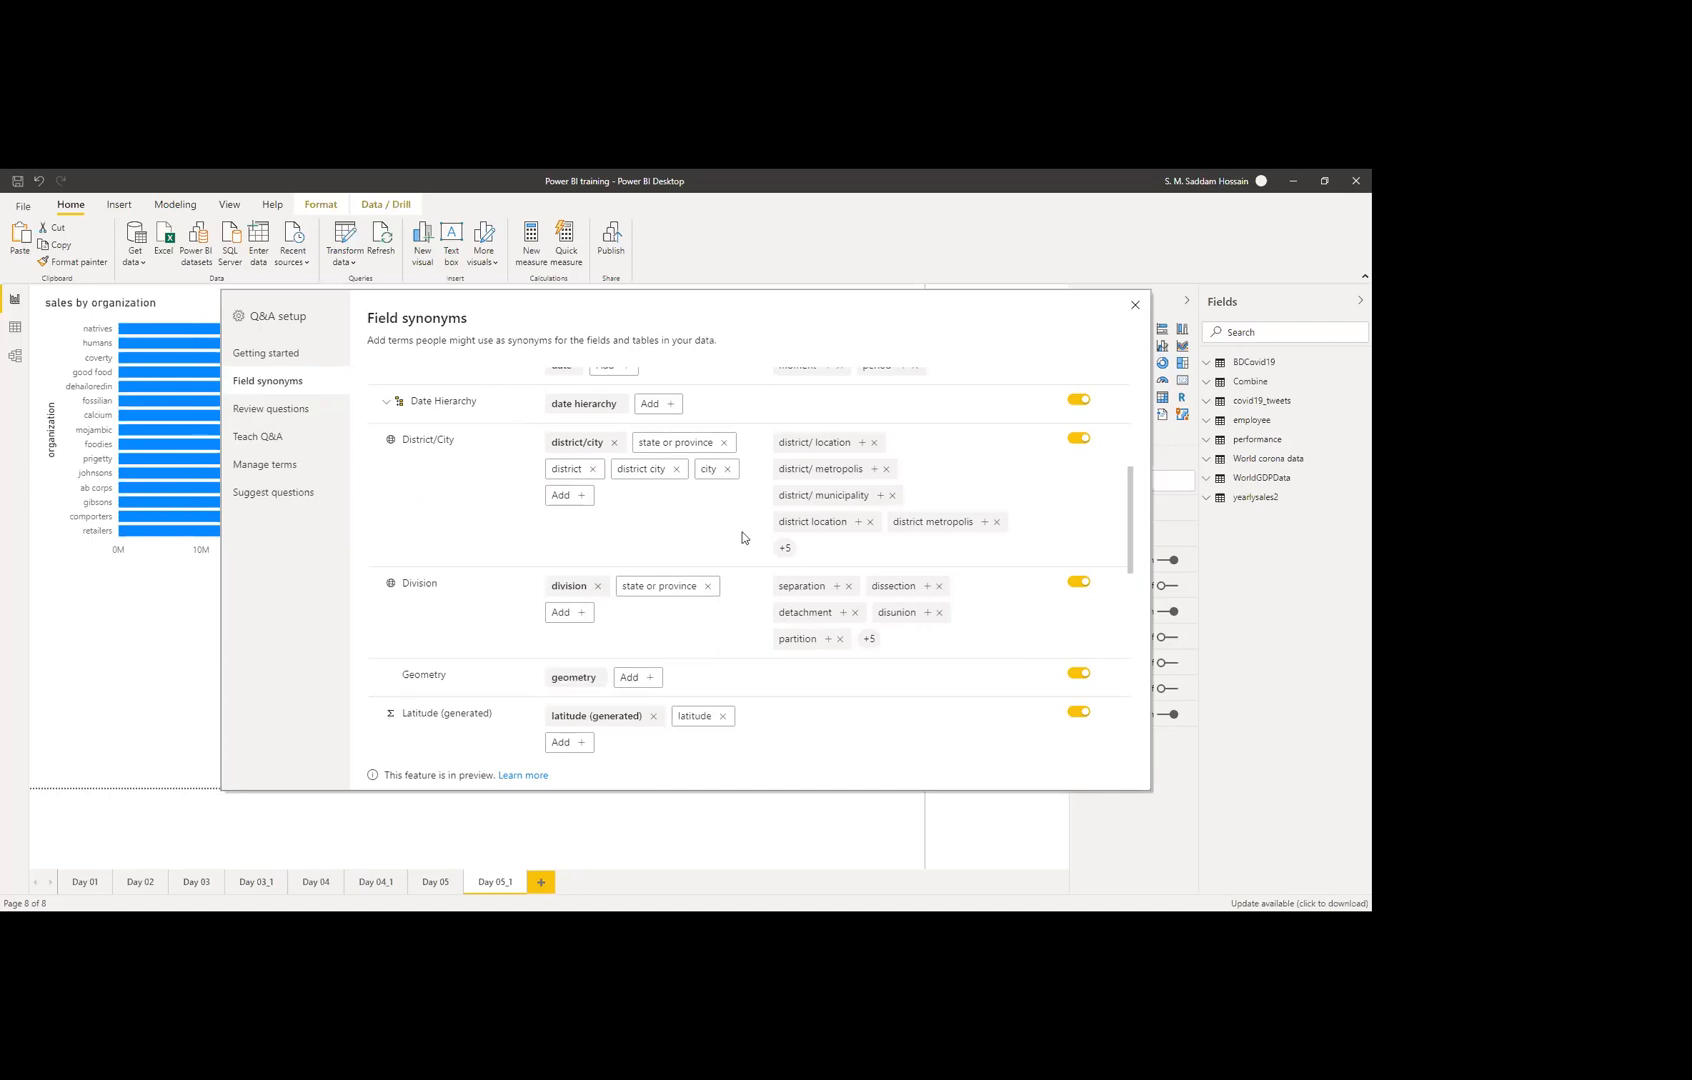
pyautogui.scroll(-3, 653, 578)
pyautogui.scroll(-4, 537, 565)
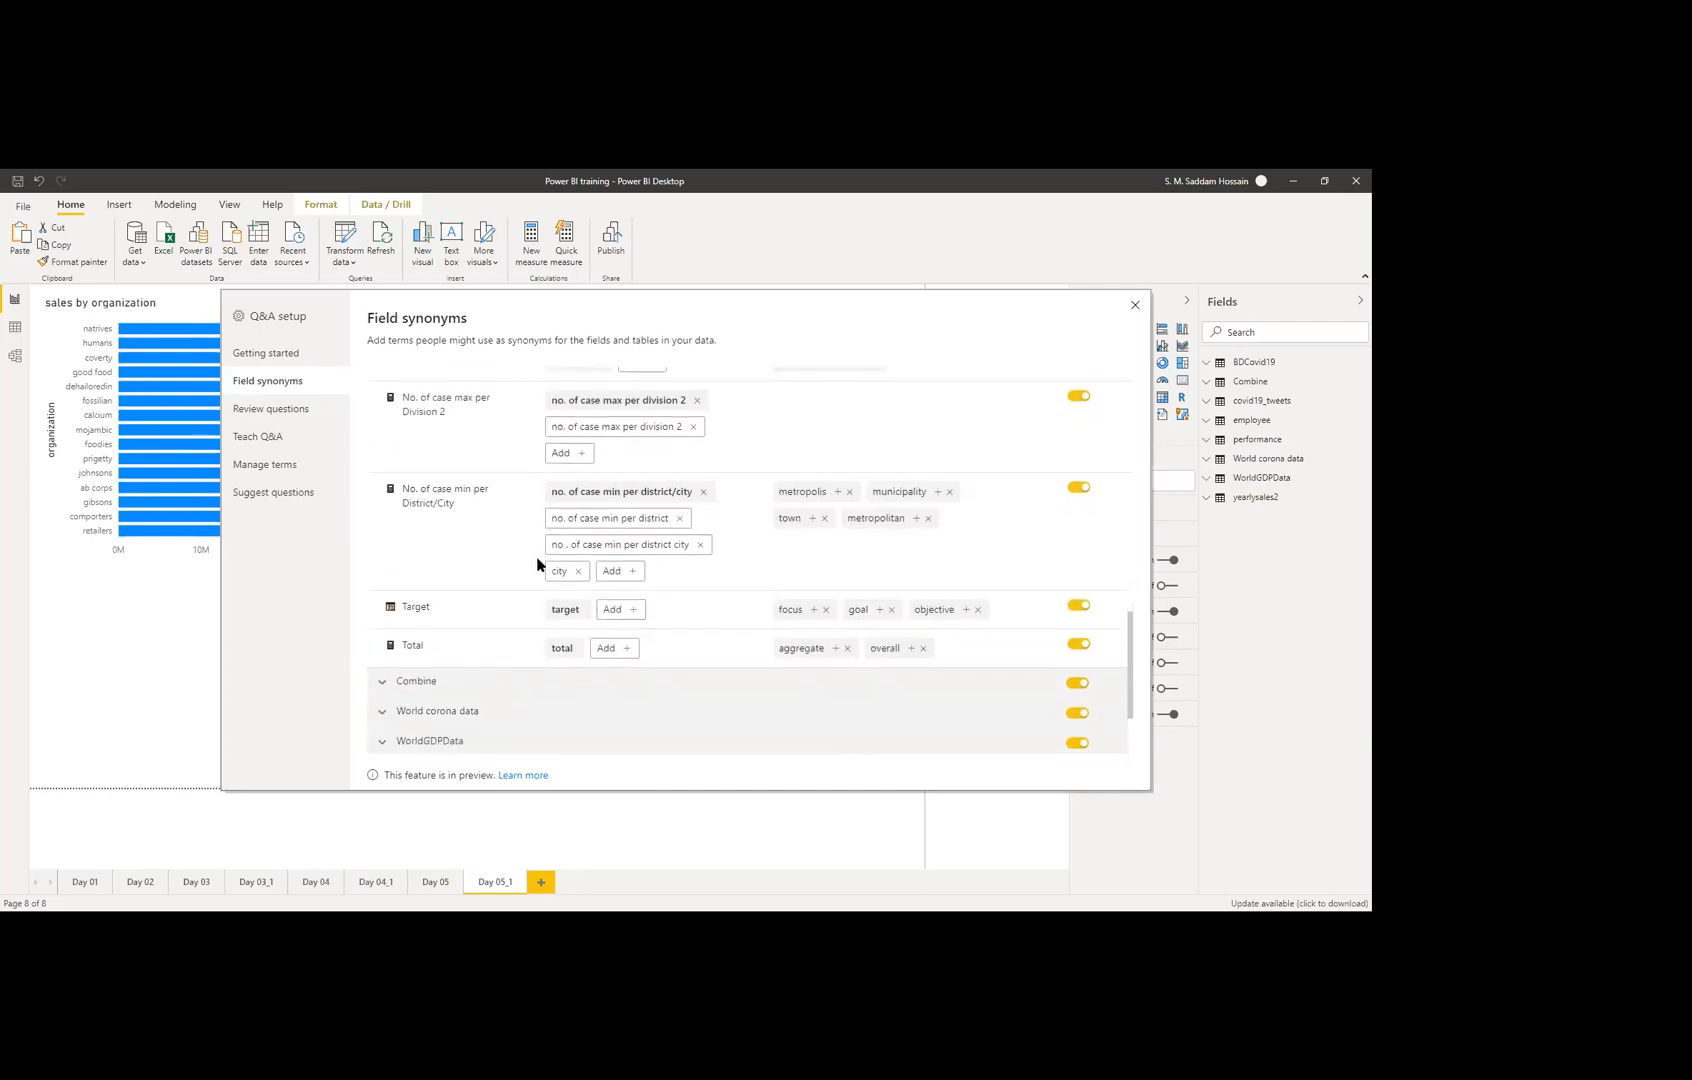
pyautogui.scroll(-2, 537, 565)
pyautogui.click(386, 566)
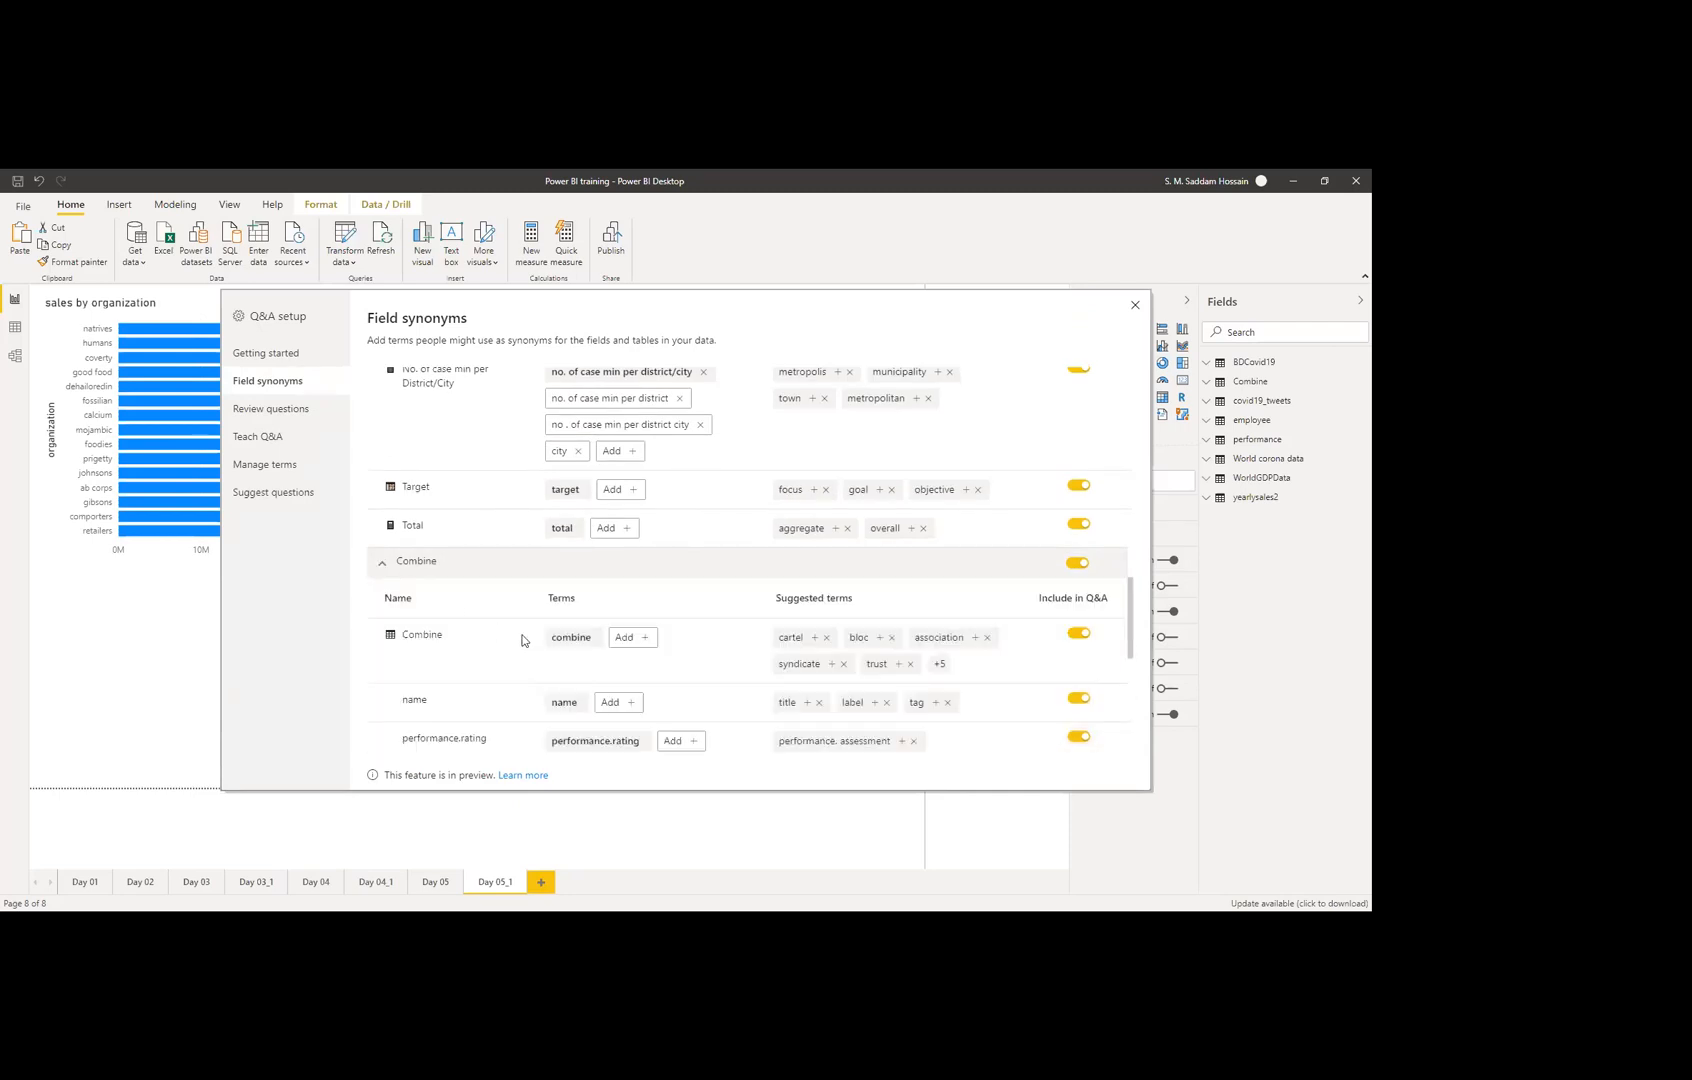
pyautogui.scroll(-1, 522, 640)
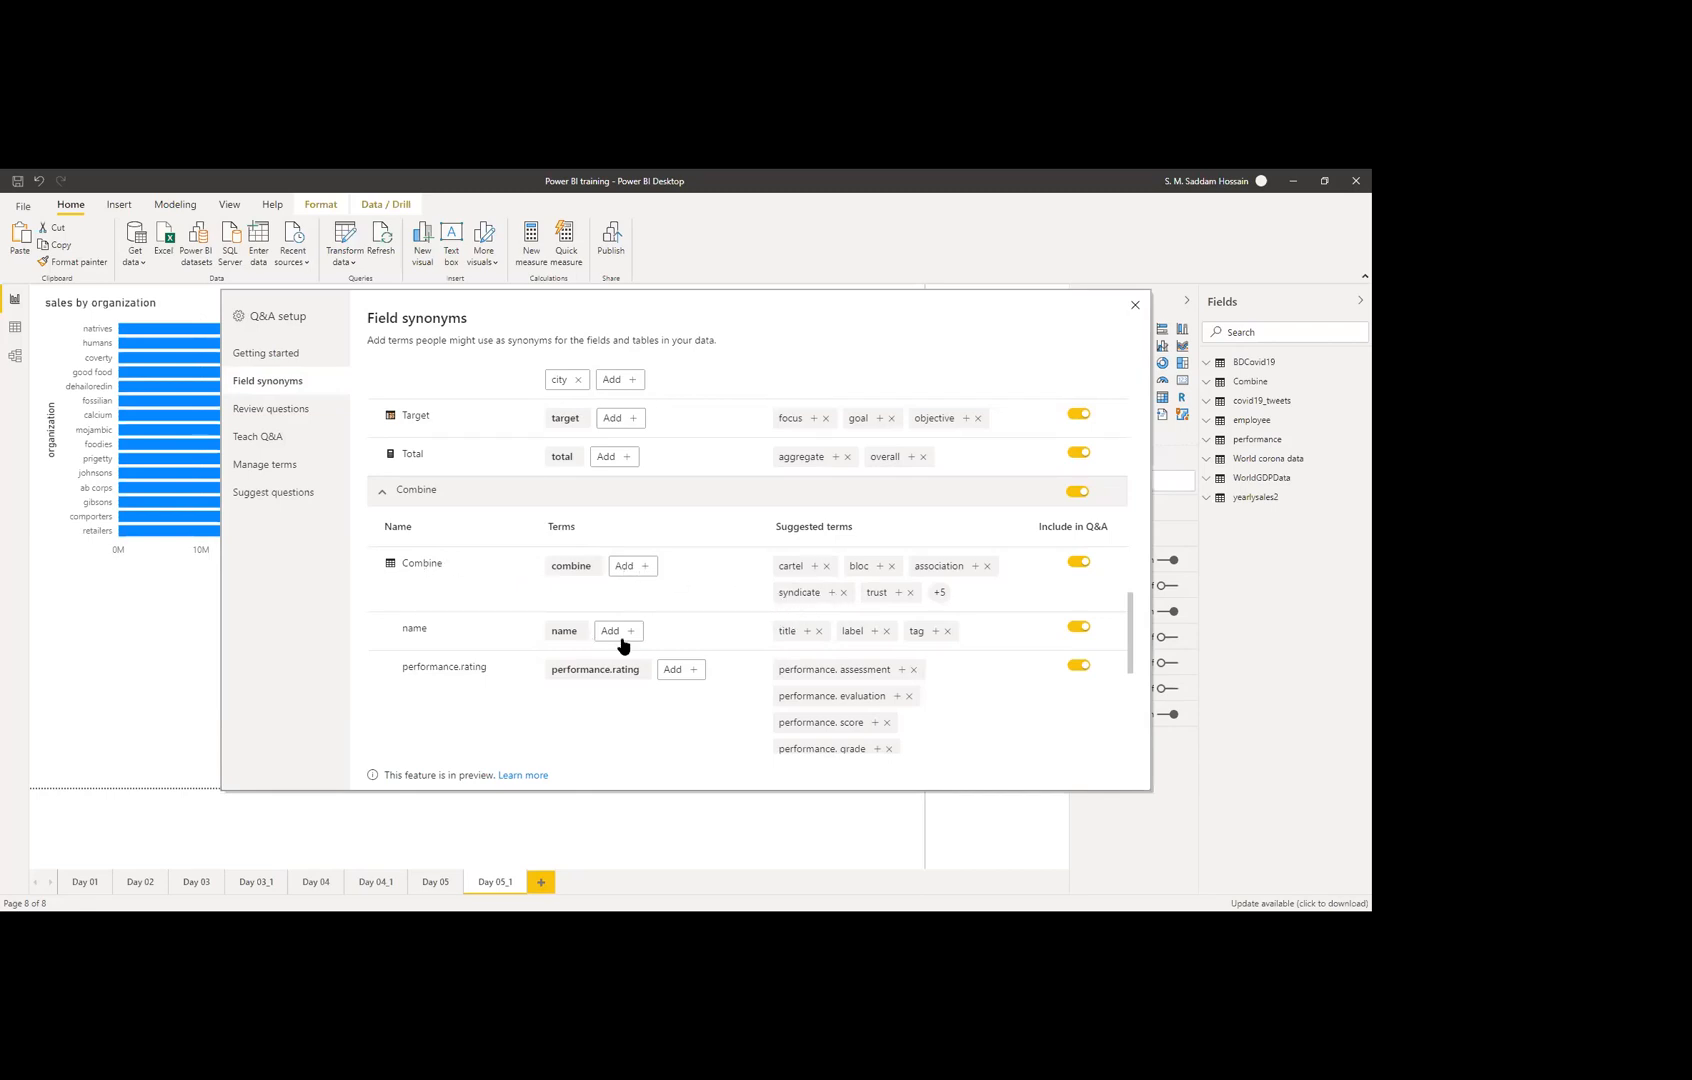
pyautogui.scroll(-1, 623, 641)
# Step: Add 'employee' as a synonym for Combine's name field, then view Review questions
pyautogui.click(622, 560)
pyautogui.write('employee')
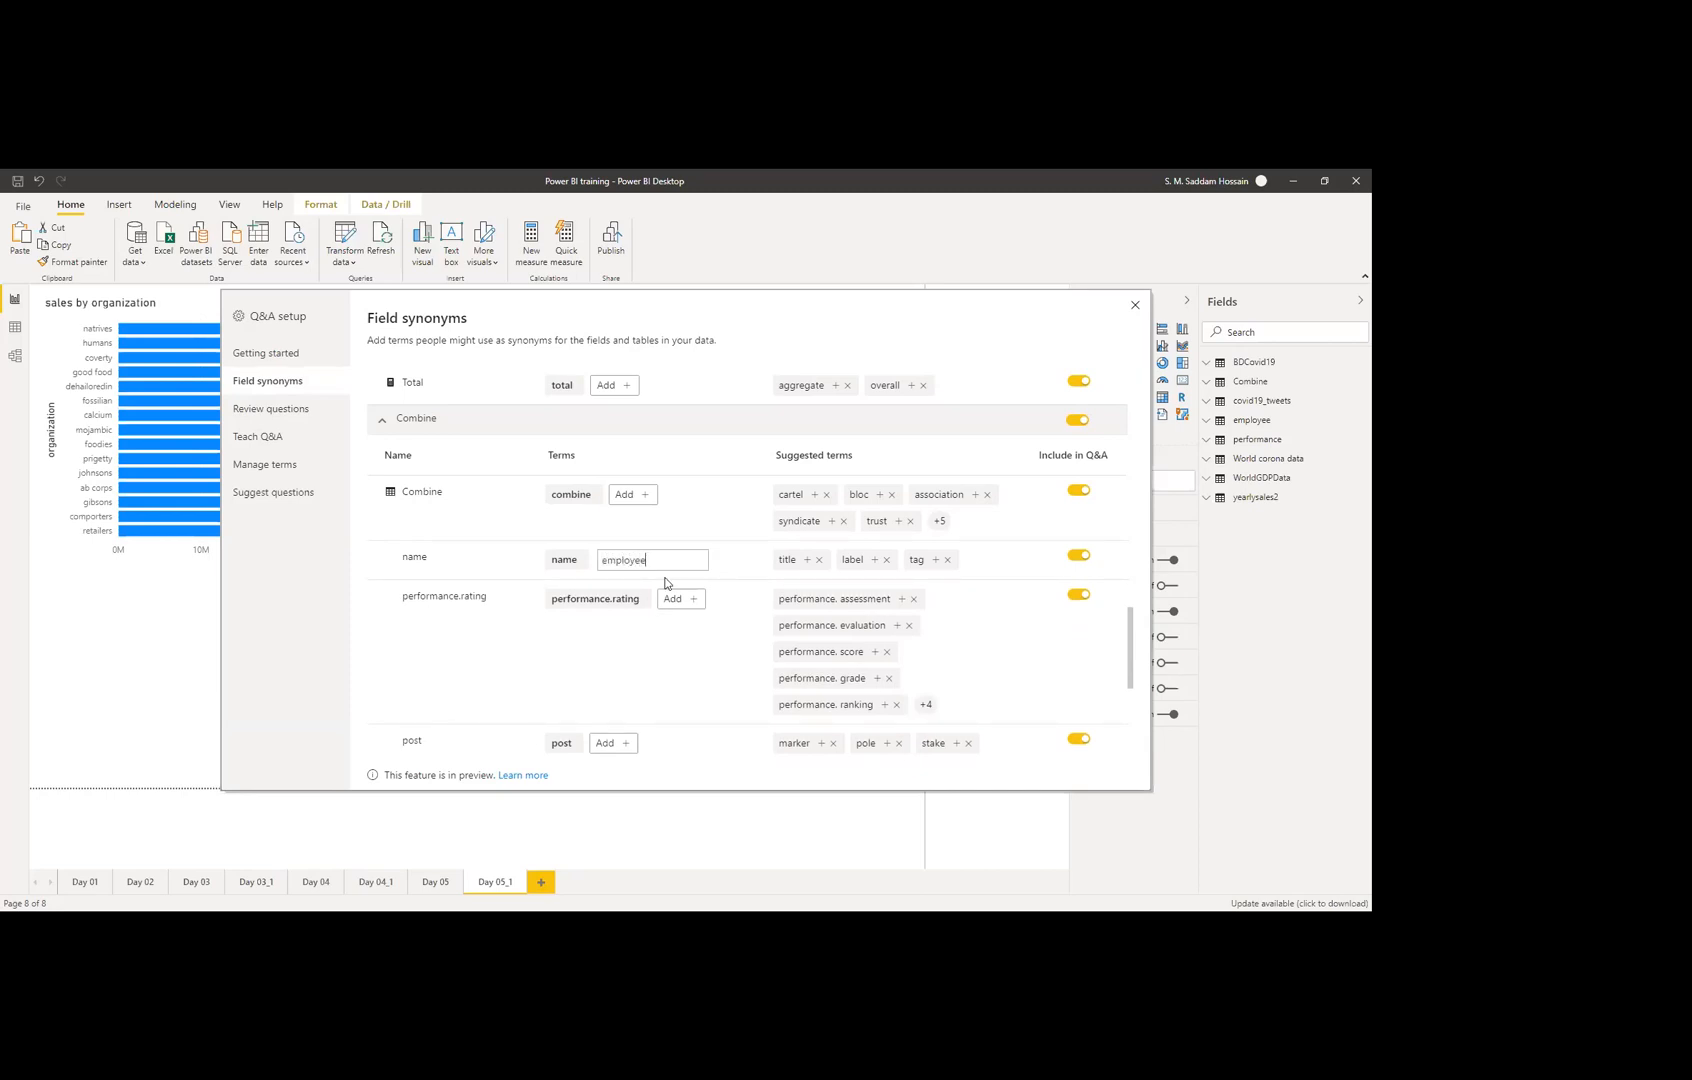
pyautogui.press('Return')
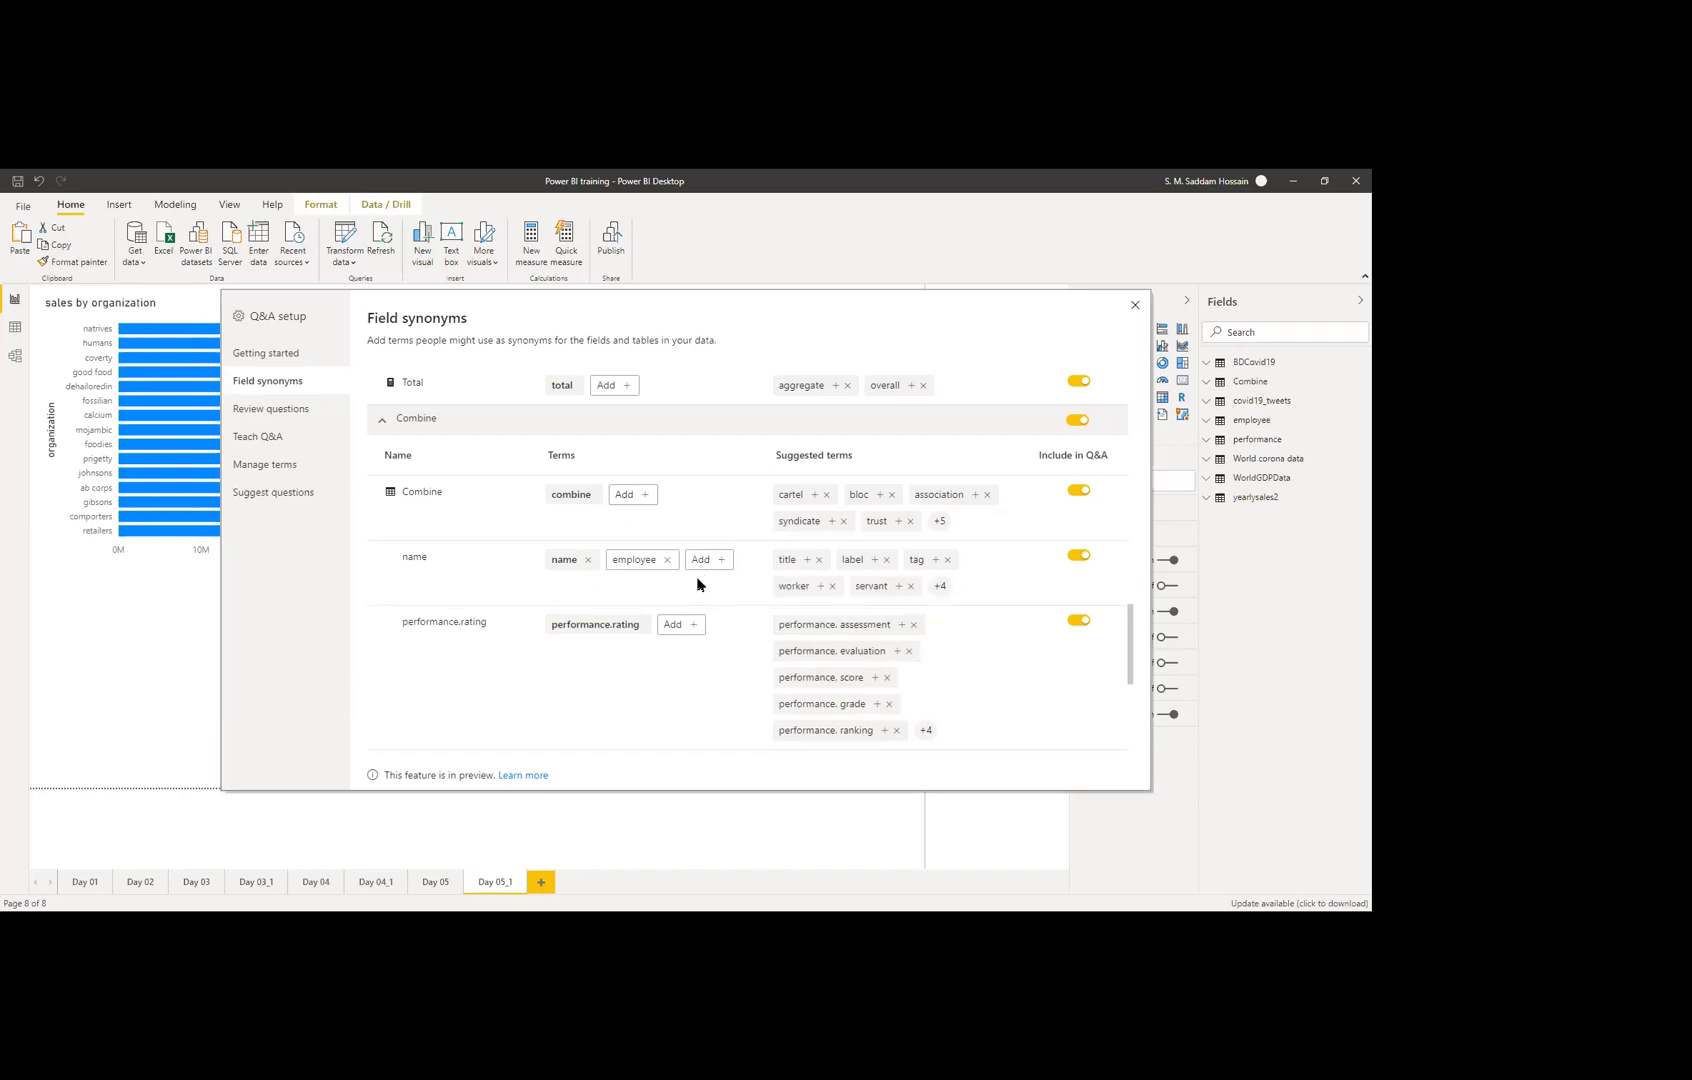
pyautogui.scroll(2, 699, 620)
pyautogui.scroll(-2, 697, 650)
pyautogui.click(294, 409)
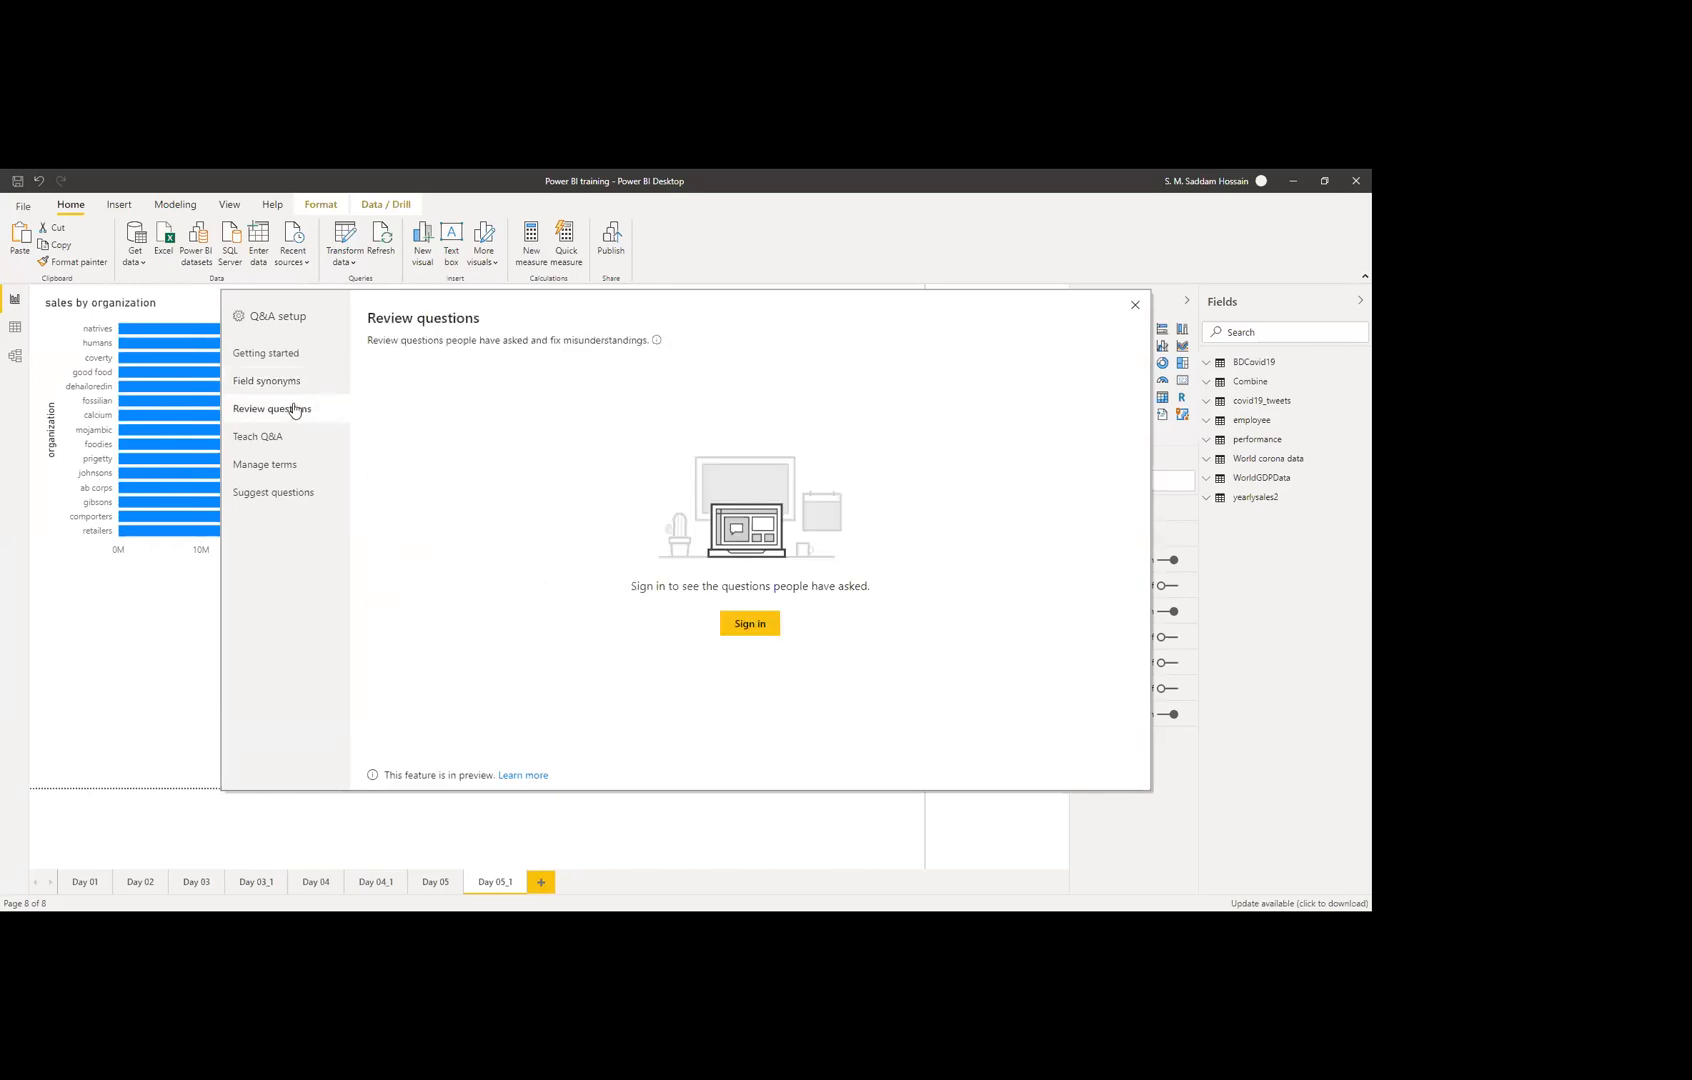
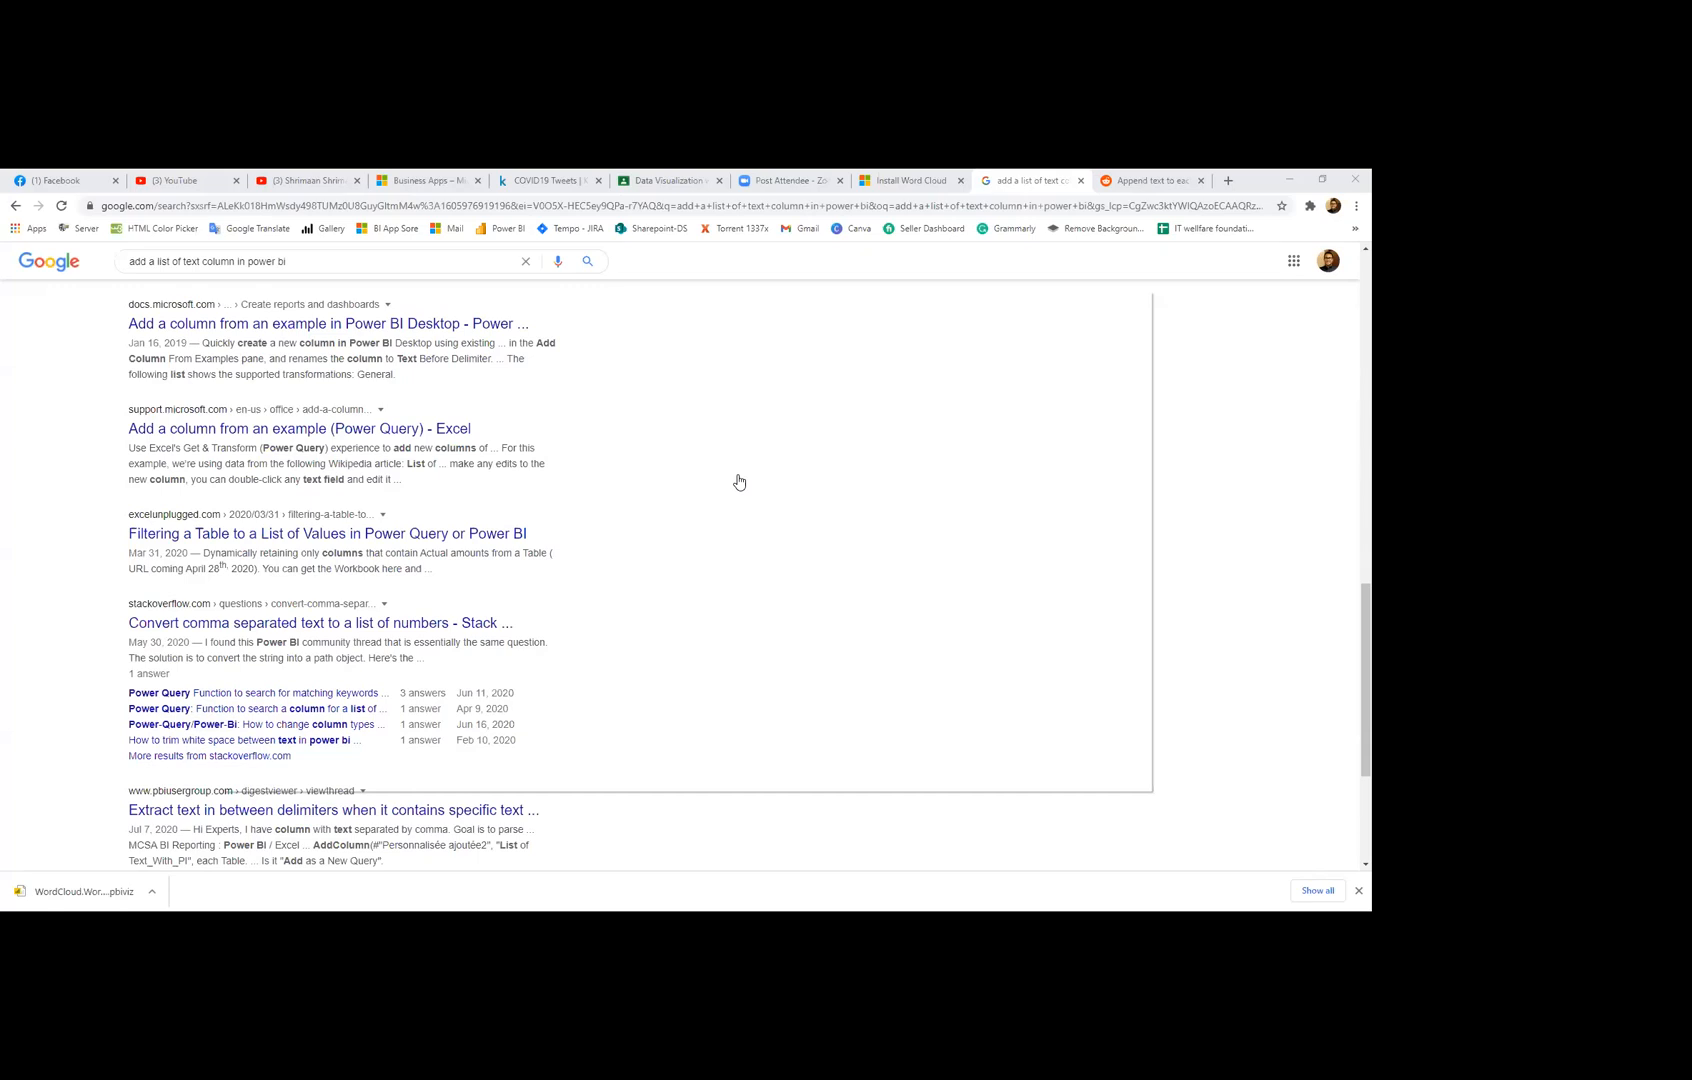
# Step: Switch from Chrome back to Power BI Desktop's Q&A setup Review questions page
pyautogui.hotkey('alt', 'Tab')
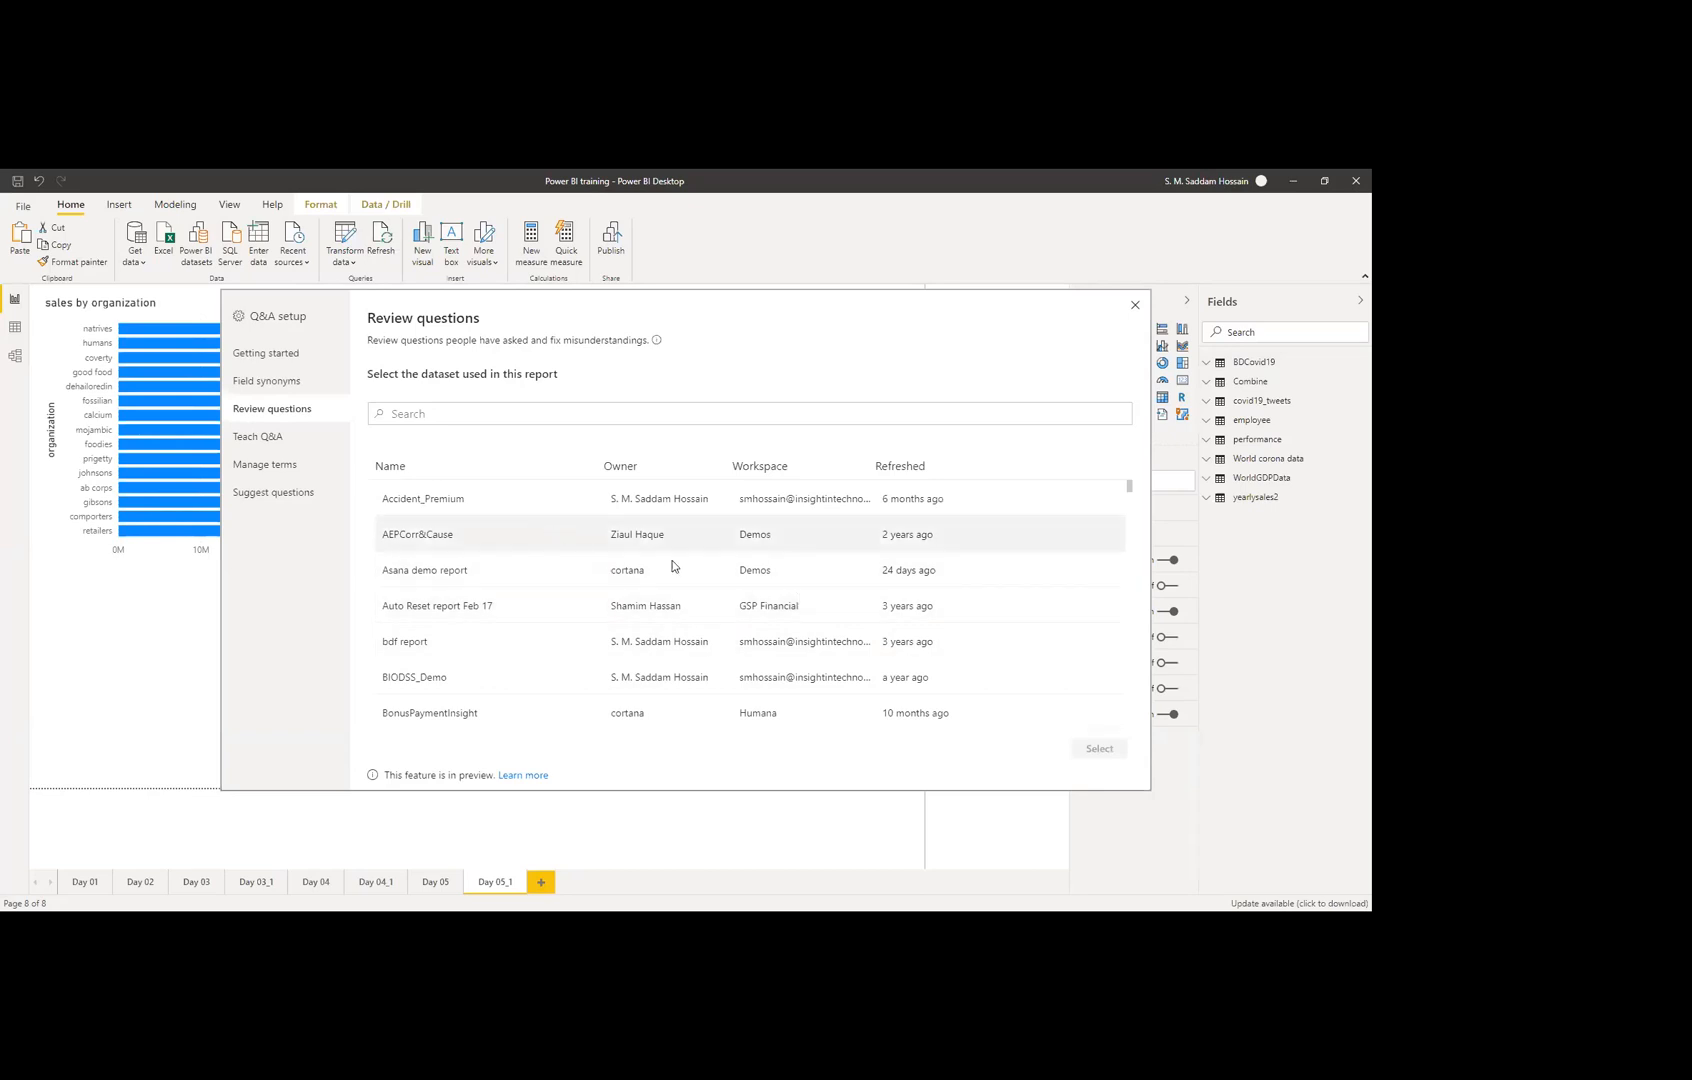
# Step: Select the Accident_Premium dataset for question review
pyautogui.scroll(-3, 648, 565)
pyautogui.scroll(-10, 659, 627)
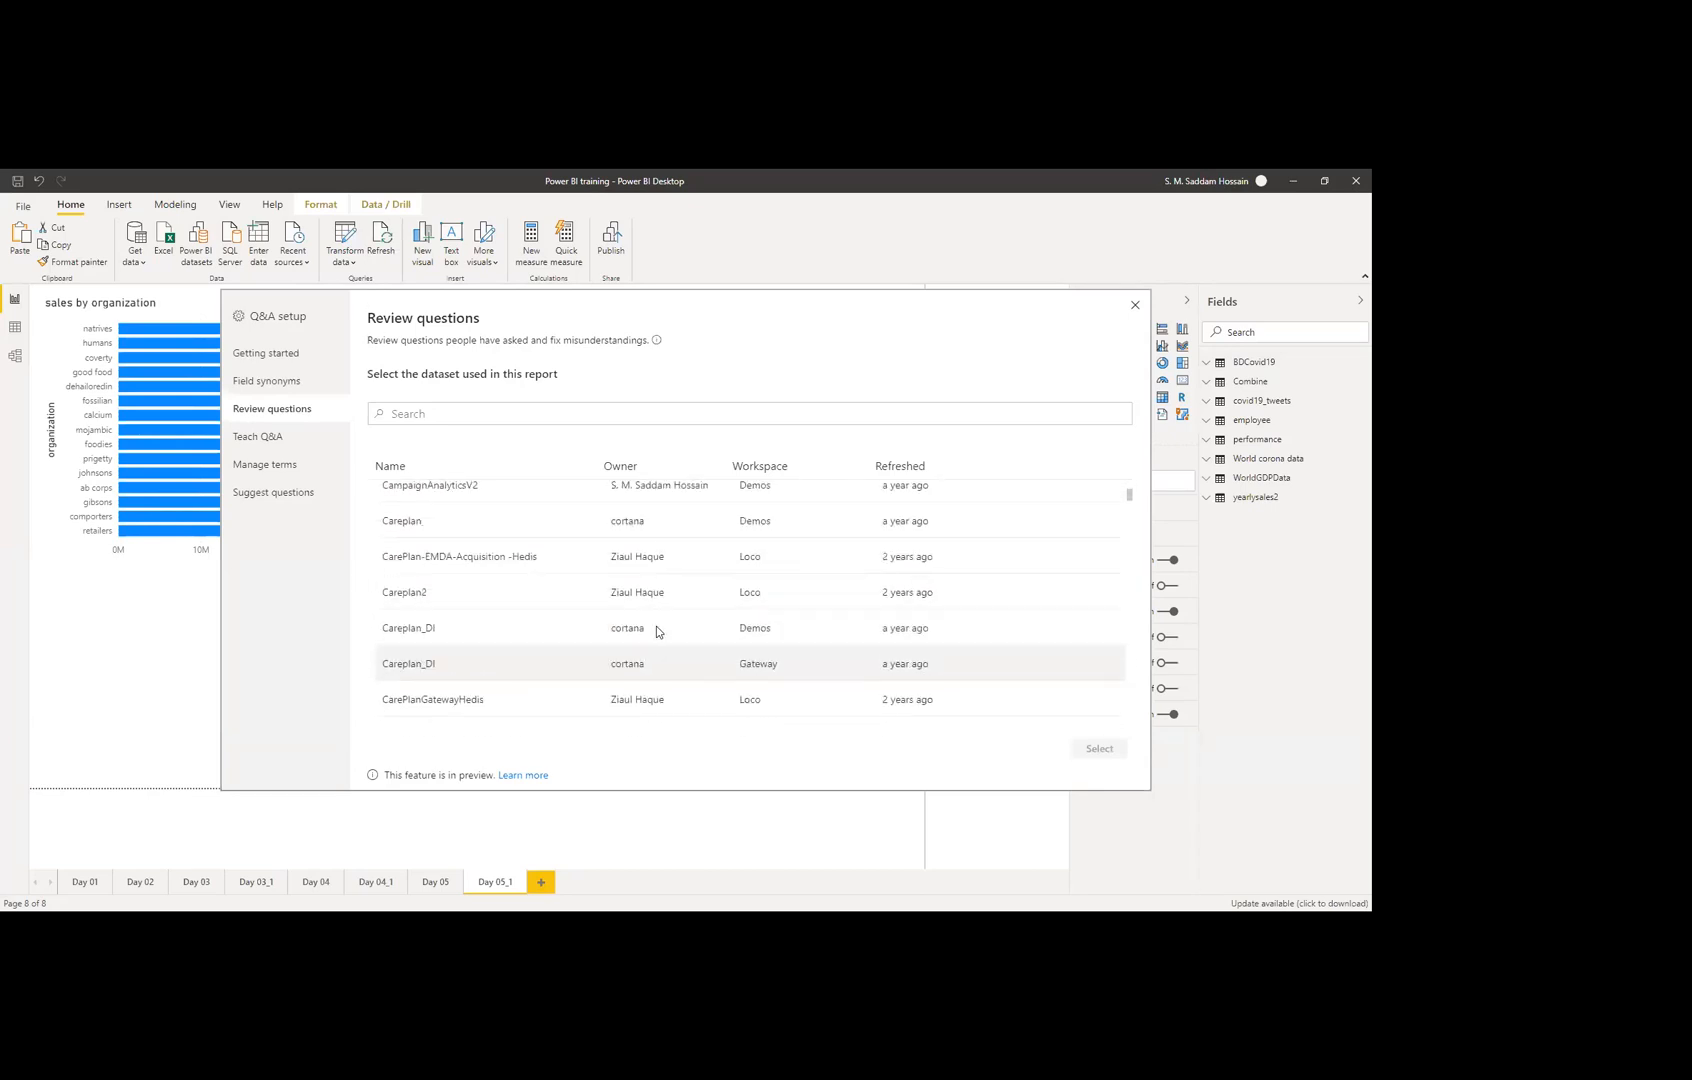
pyautogui.scroll(13, 656, 627)
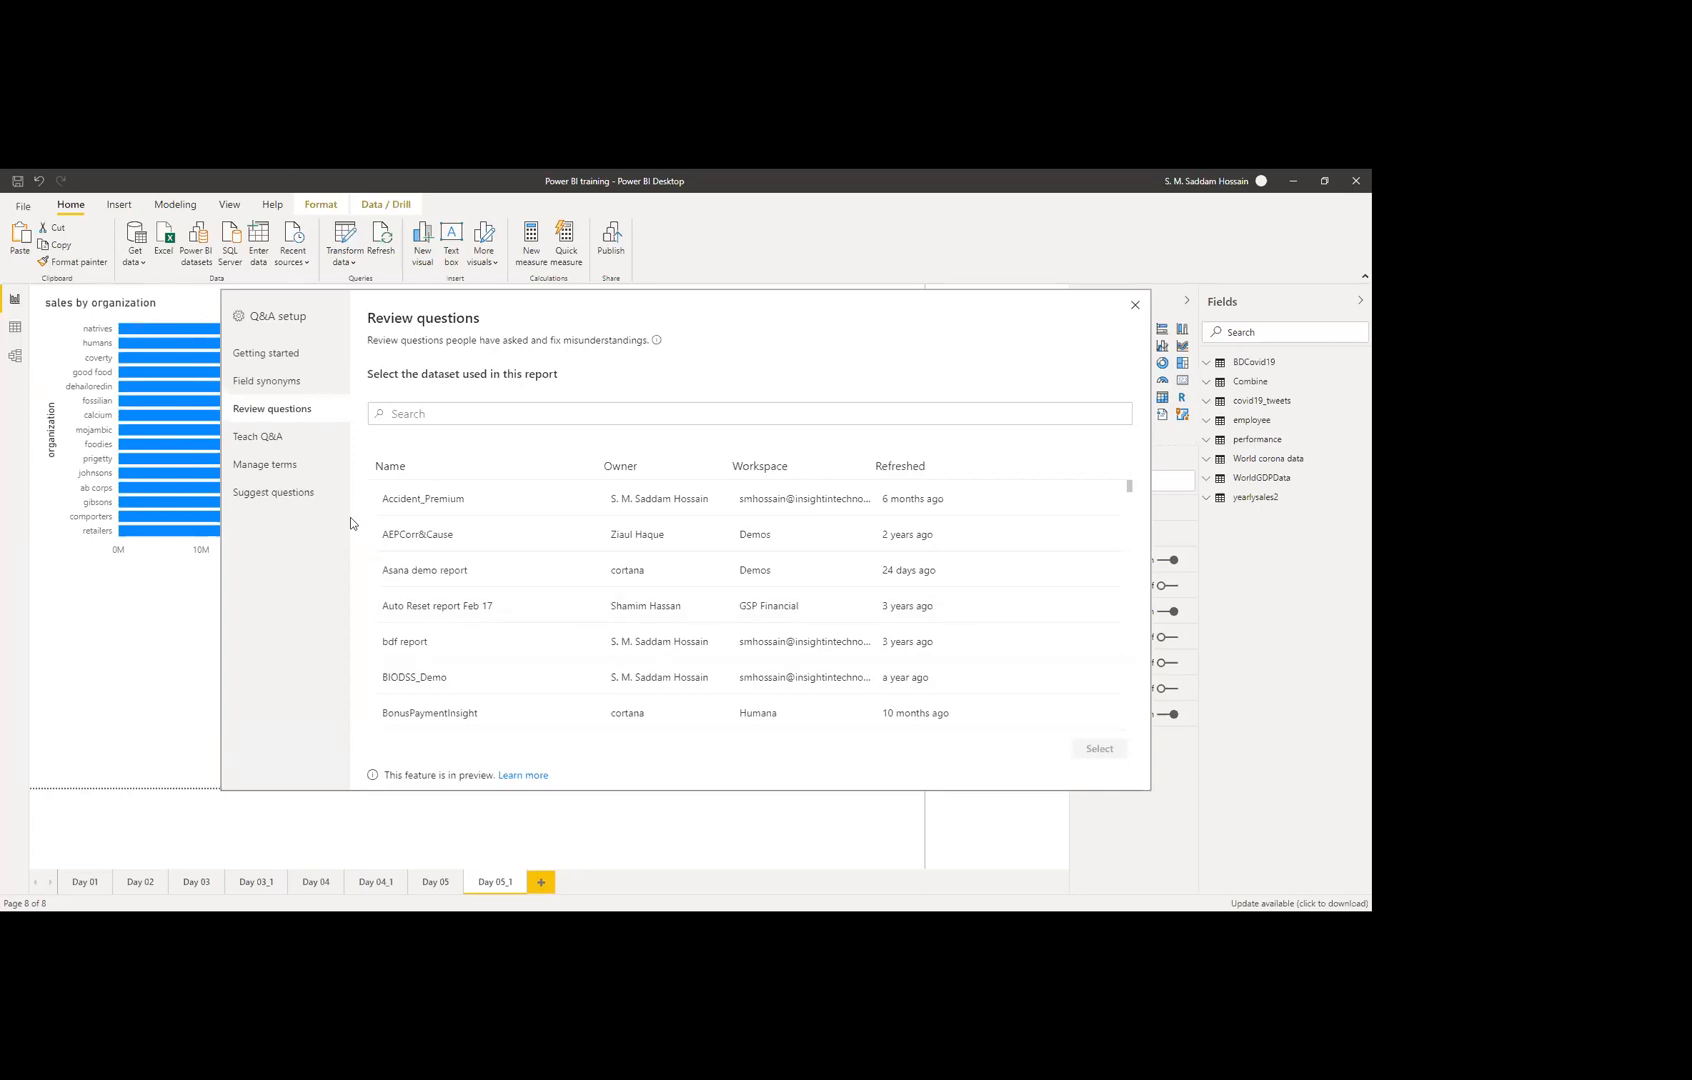
pyautogui.click(438, 497)
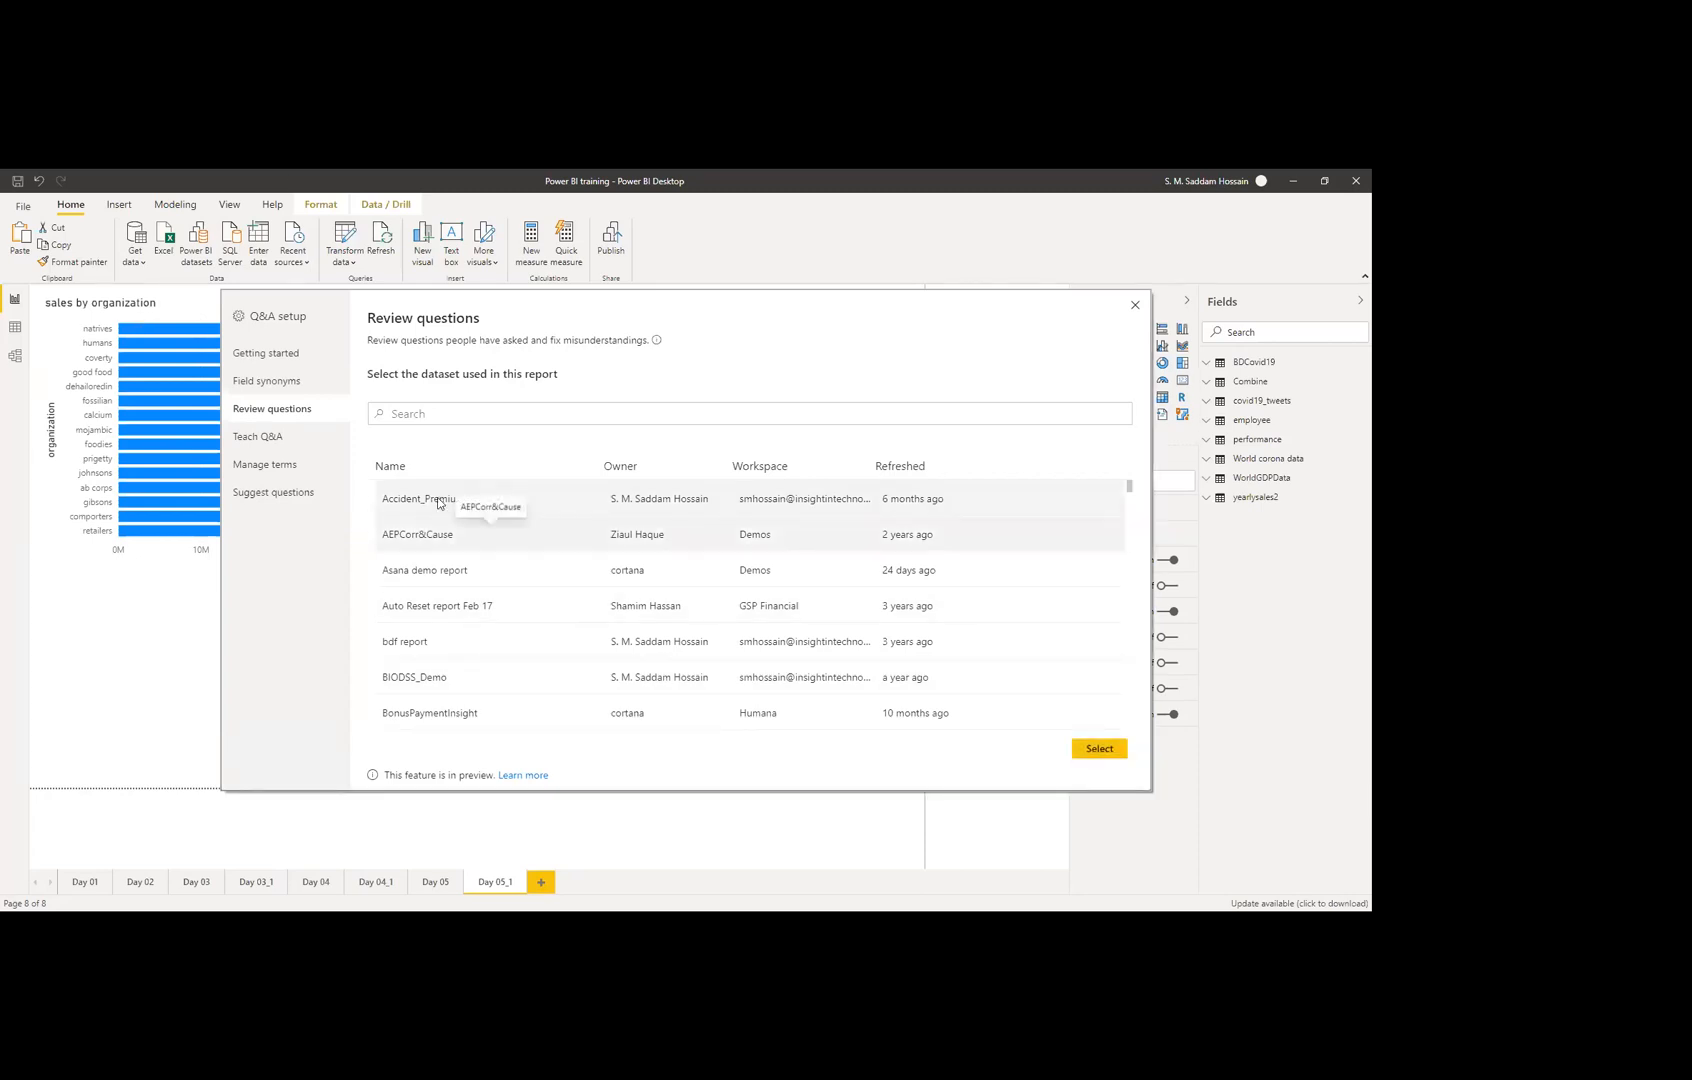
pyautogui.click(1099, 748)
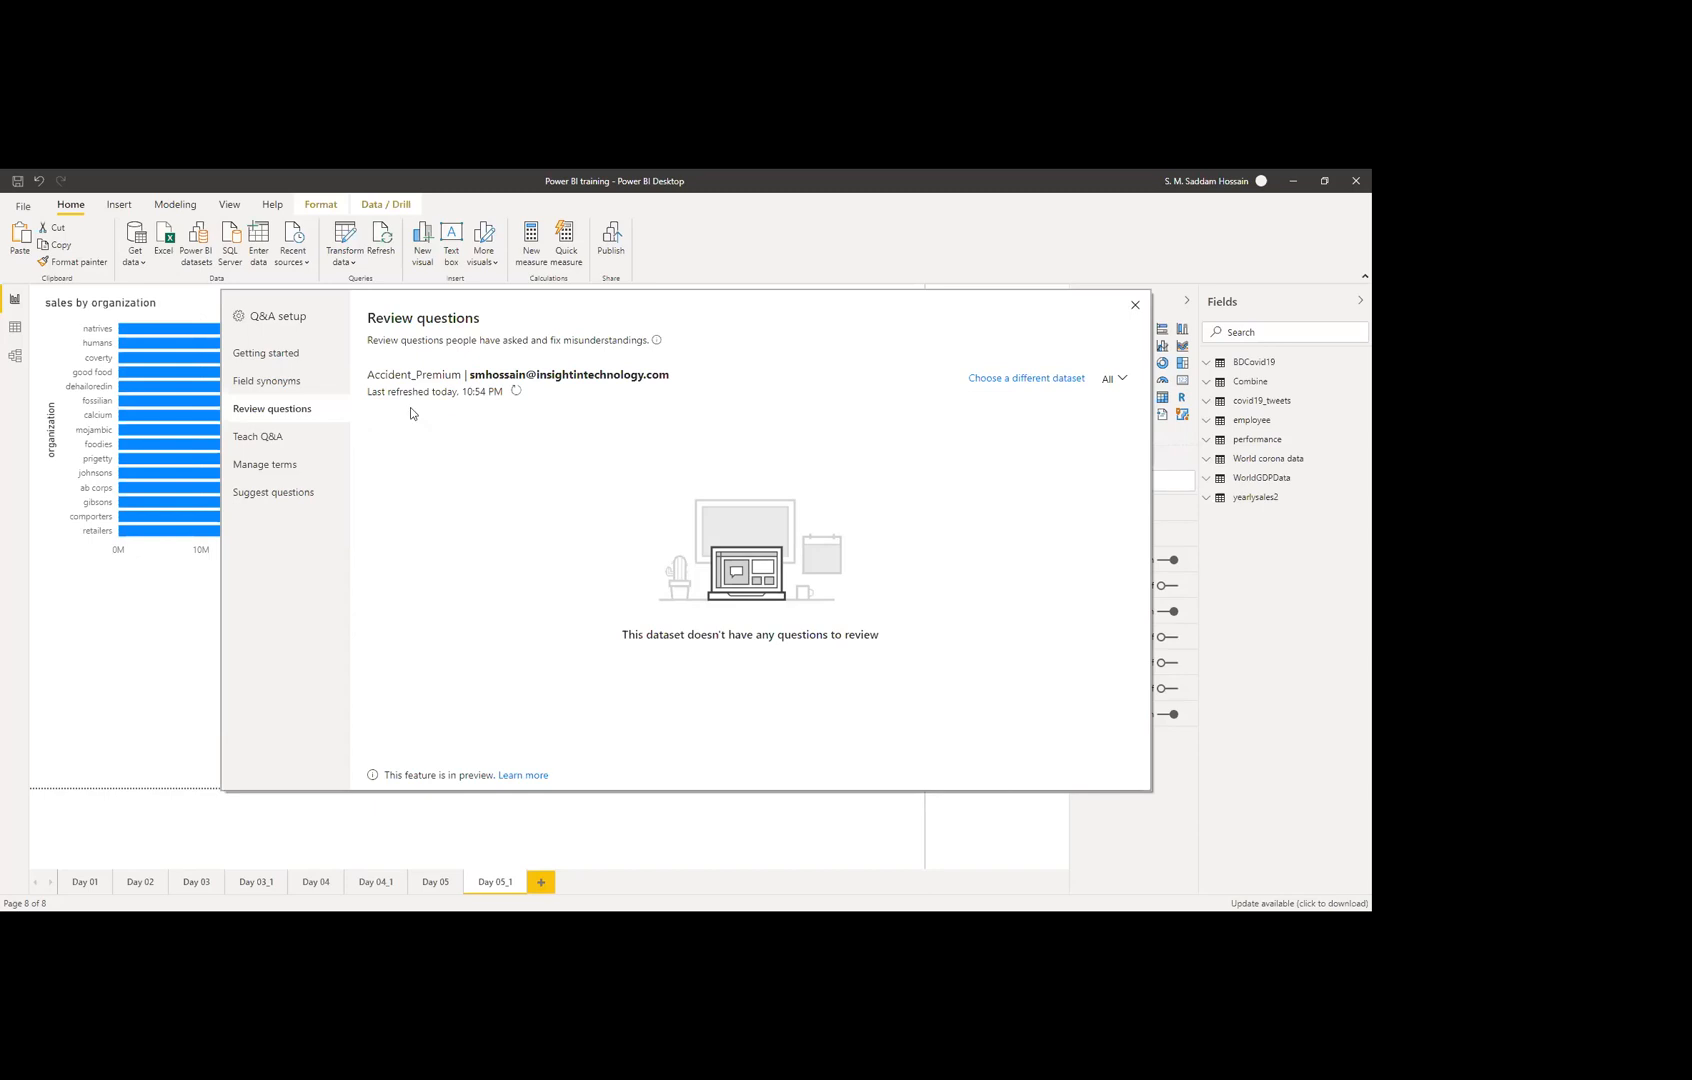
# Step: Preview Q&A's answer for 'total death', check Manage terms, then return to Teach Q&A
pyautogui.click(300, 443)
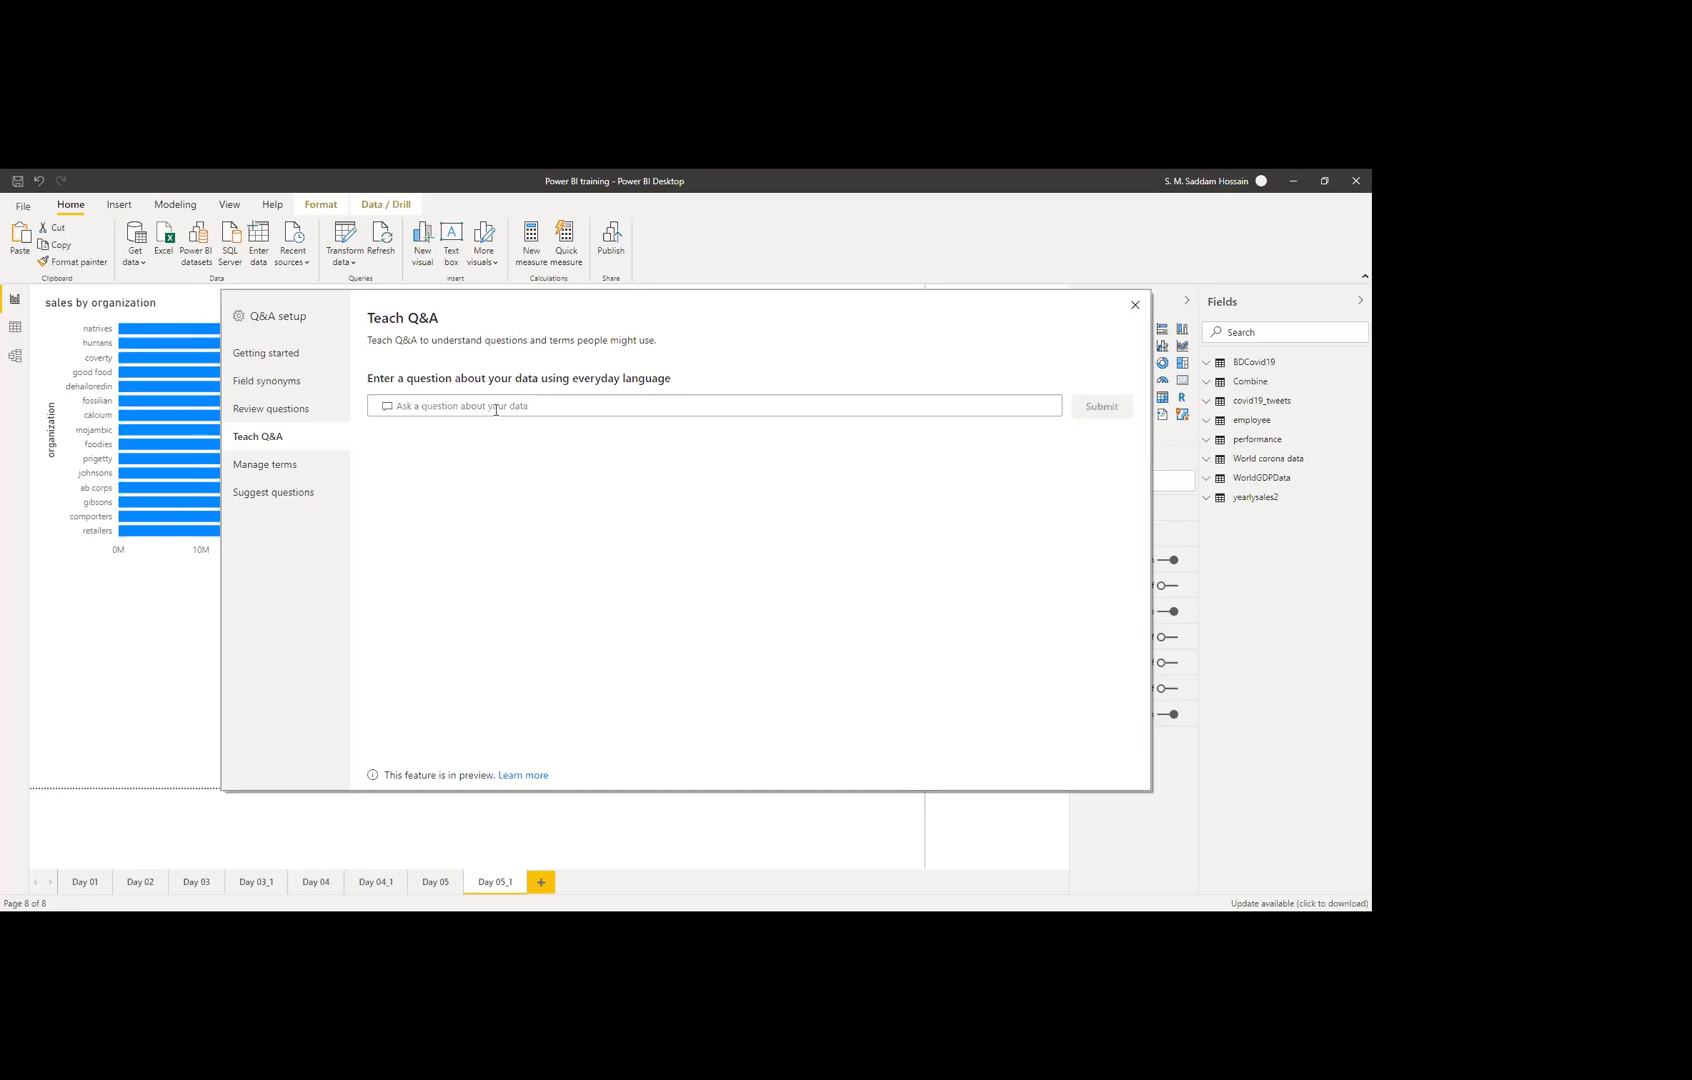
pyautogui.write('total')
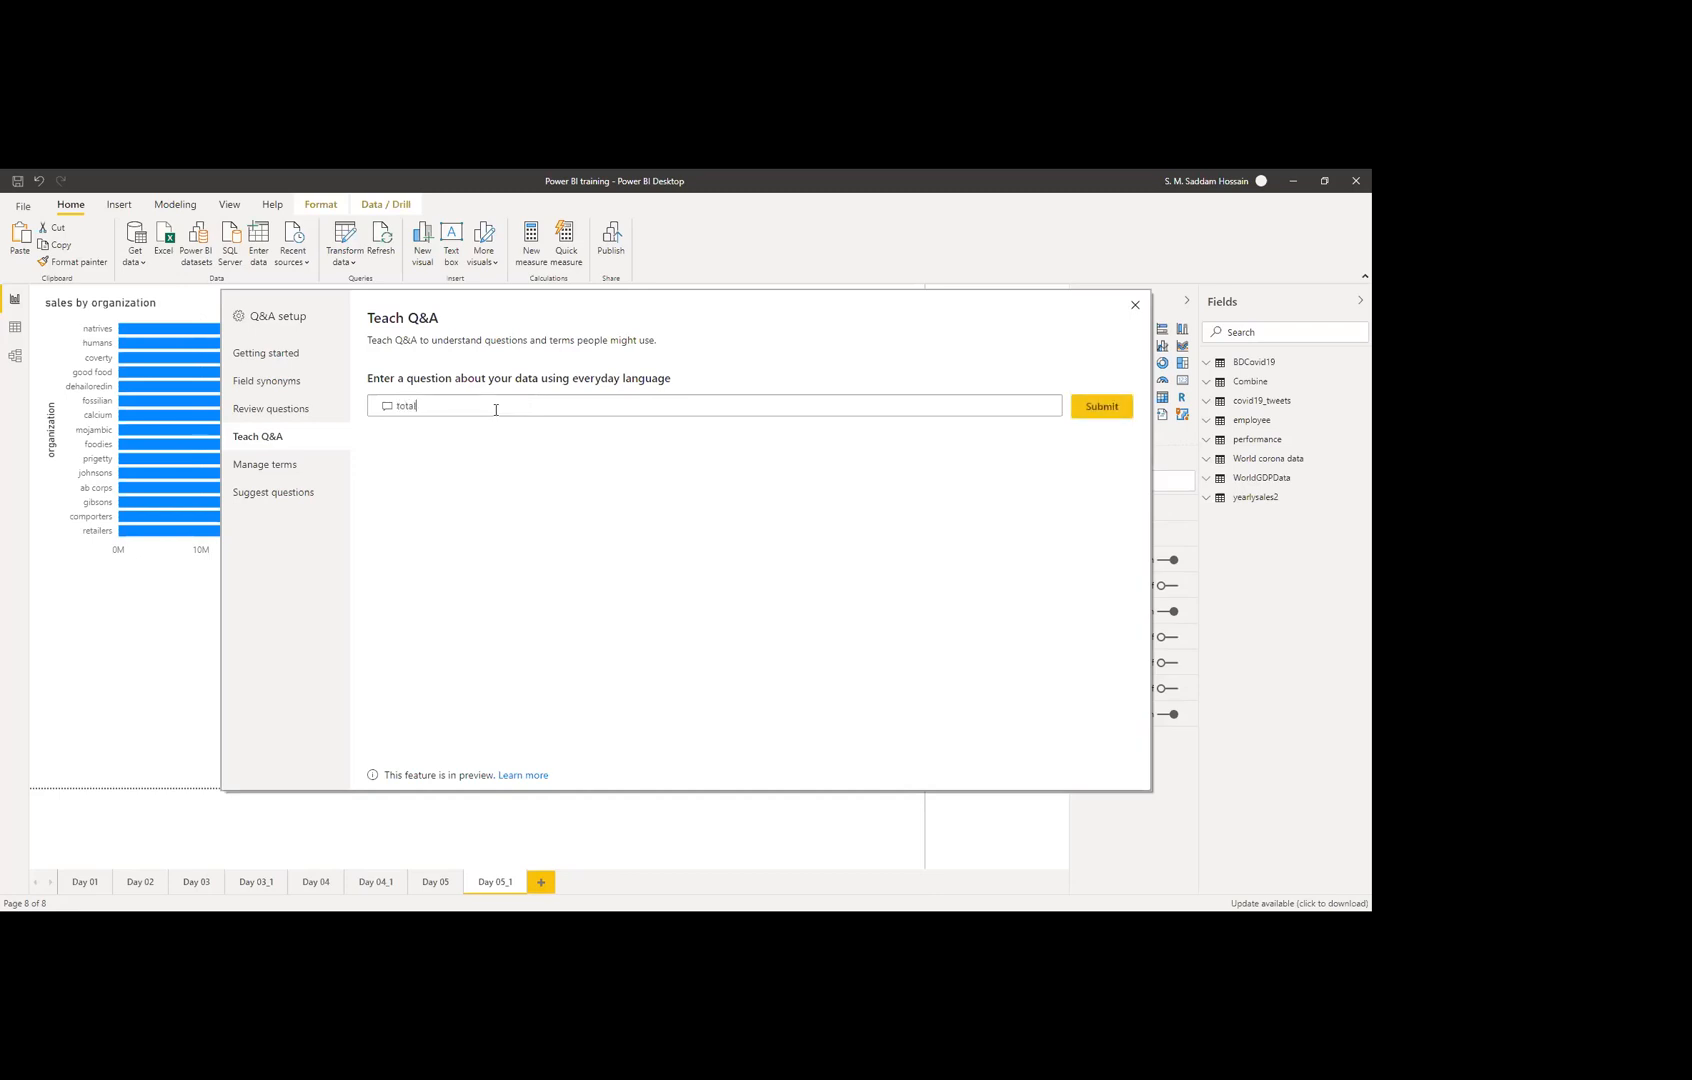
pyautogui.write(' e')
pyautogui.press('BackSpace')
pyautogui.press('Down')
pyautogui.press('Down')
pyautogui.press('Down')
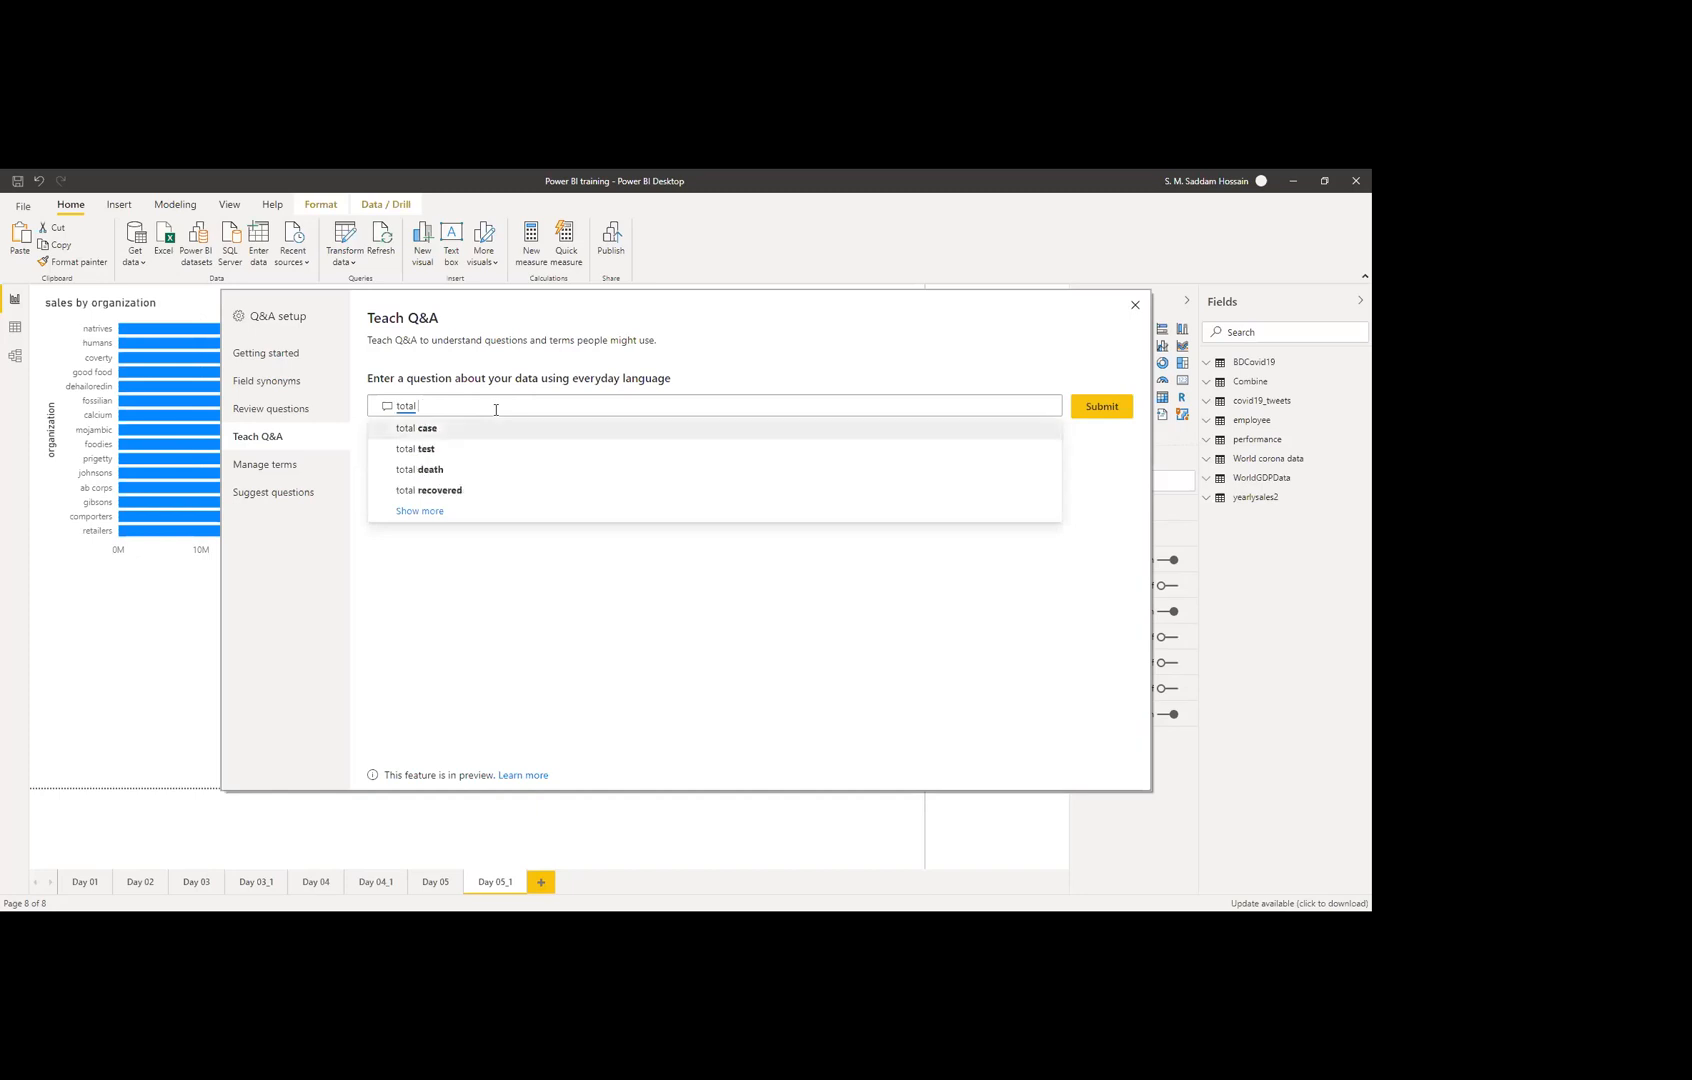
pyautogui.press('Return')
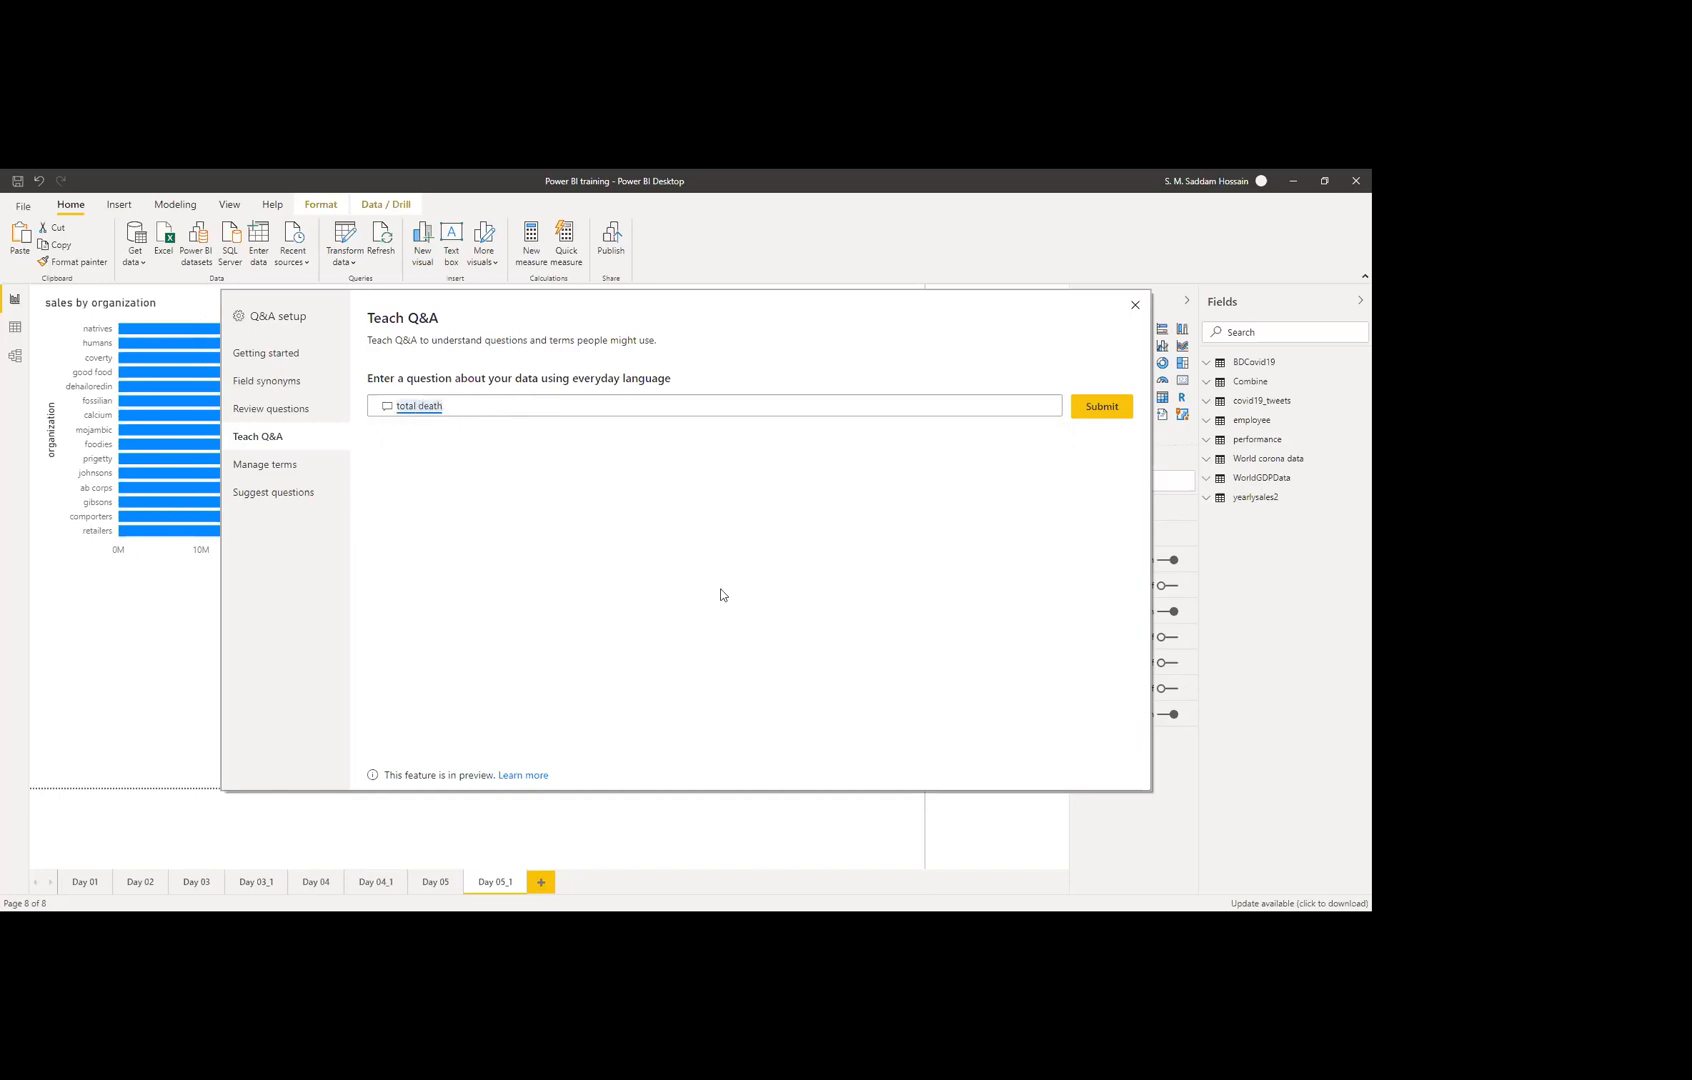
pyautogui.click(1098, 409)
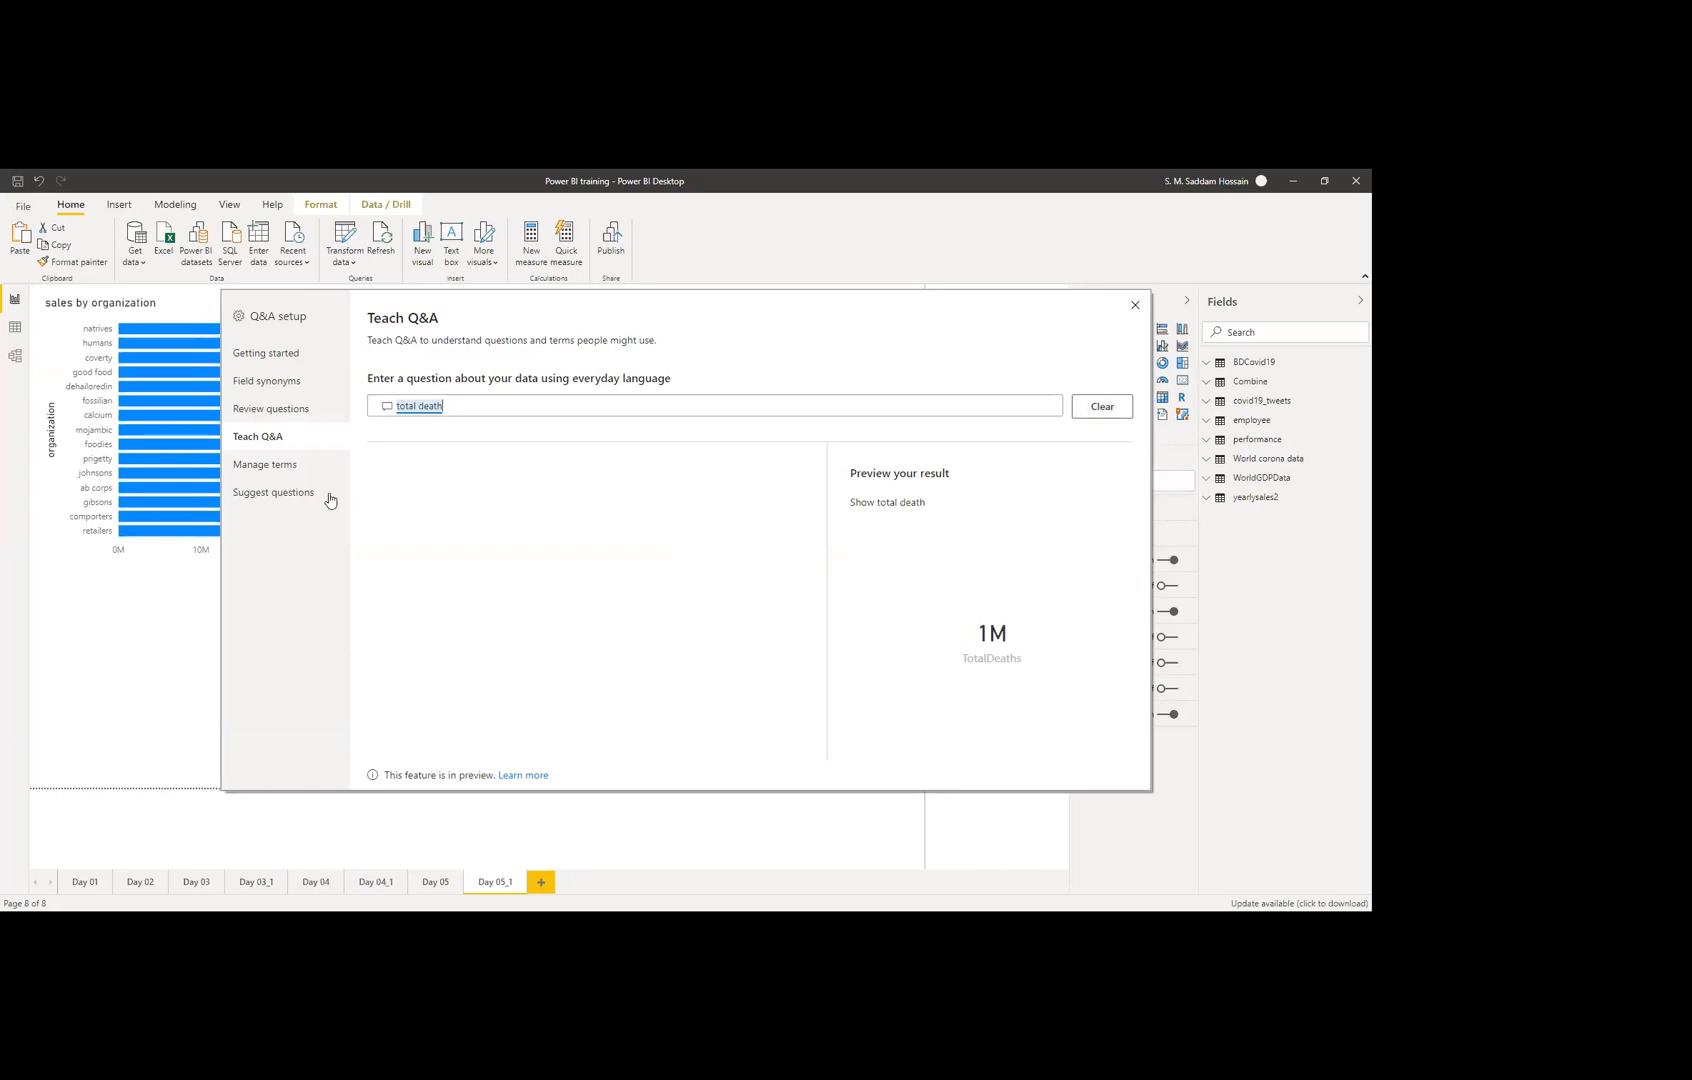
pyautogui.click(283, 468)
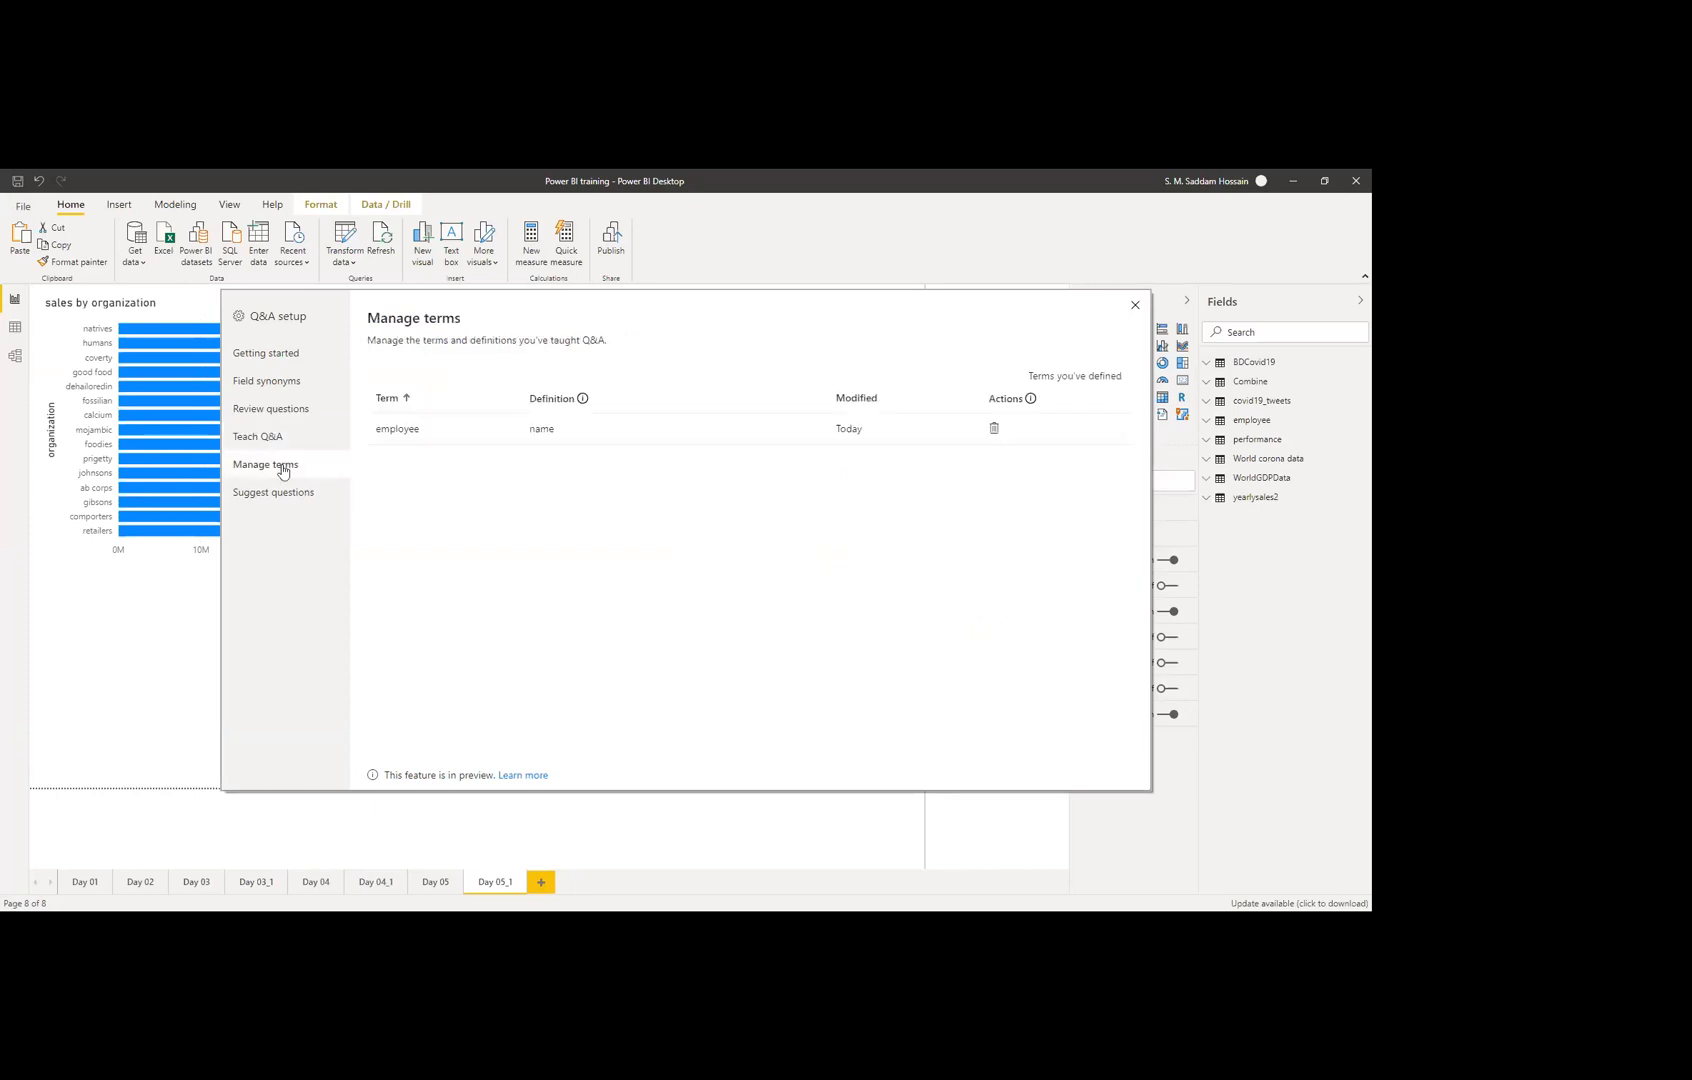
pyautogui.click(276, 438)
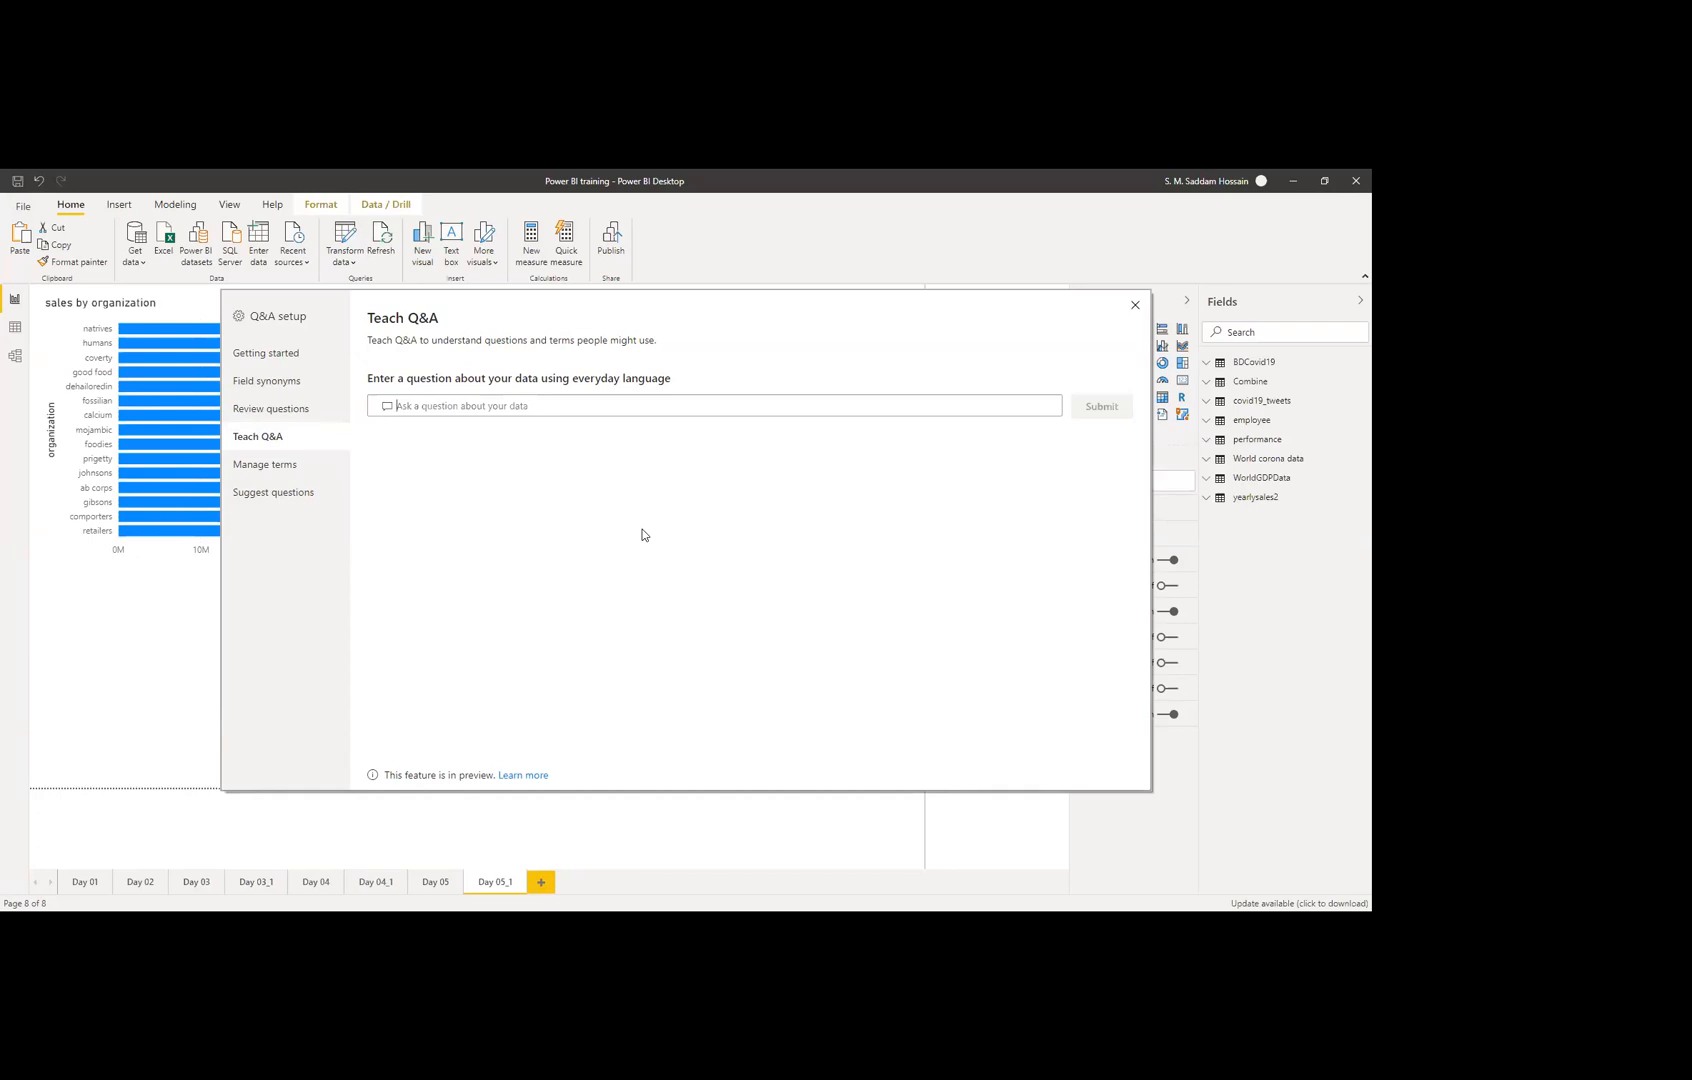
# Step: Shorten the Q&A visual, turn its Border on, and answer 'total sales' with 436M
pyautogui.click(1133, 309)
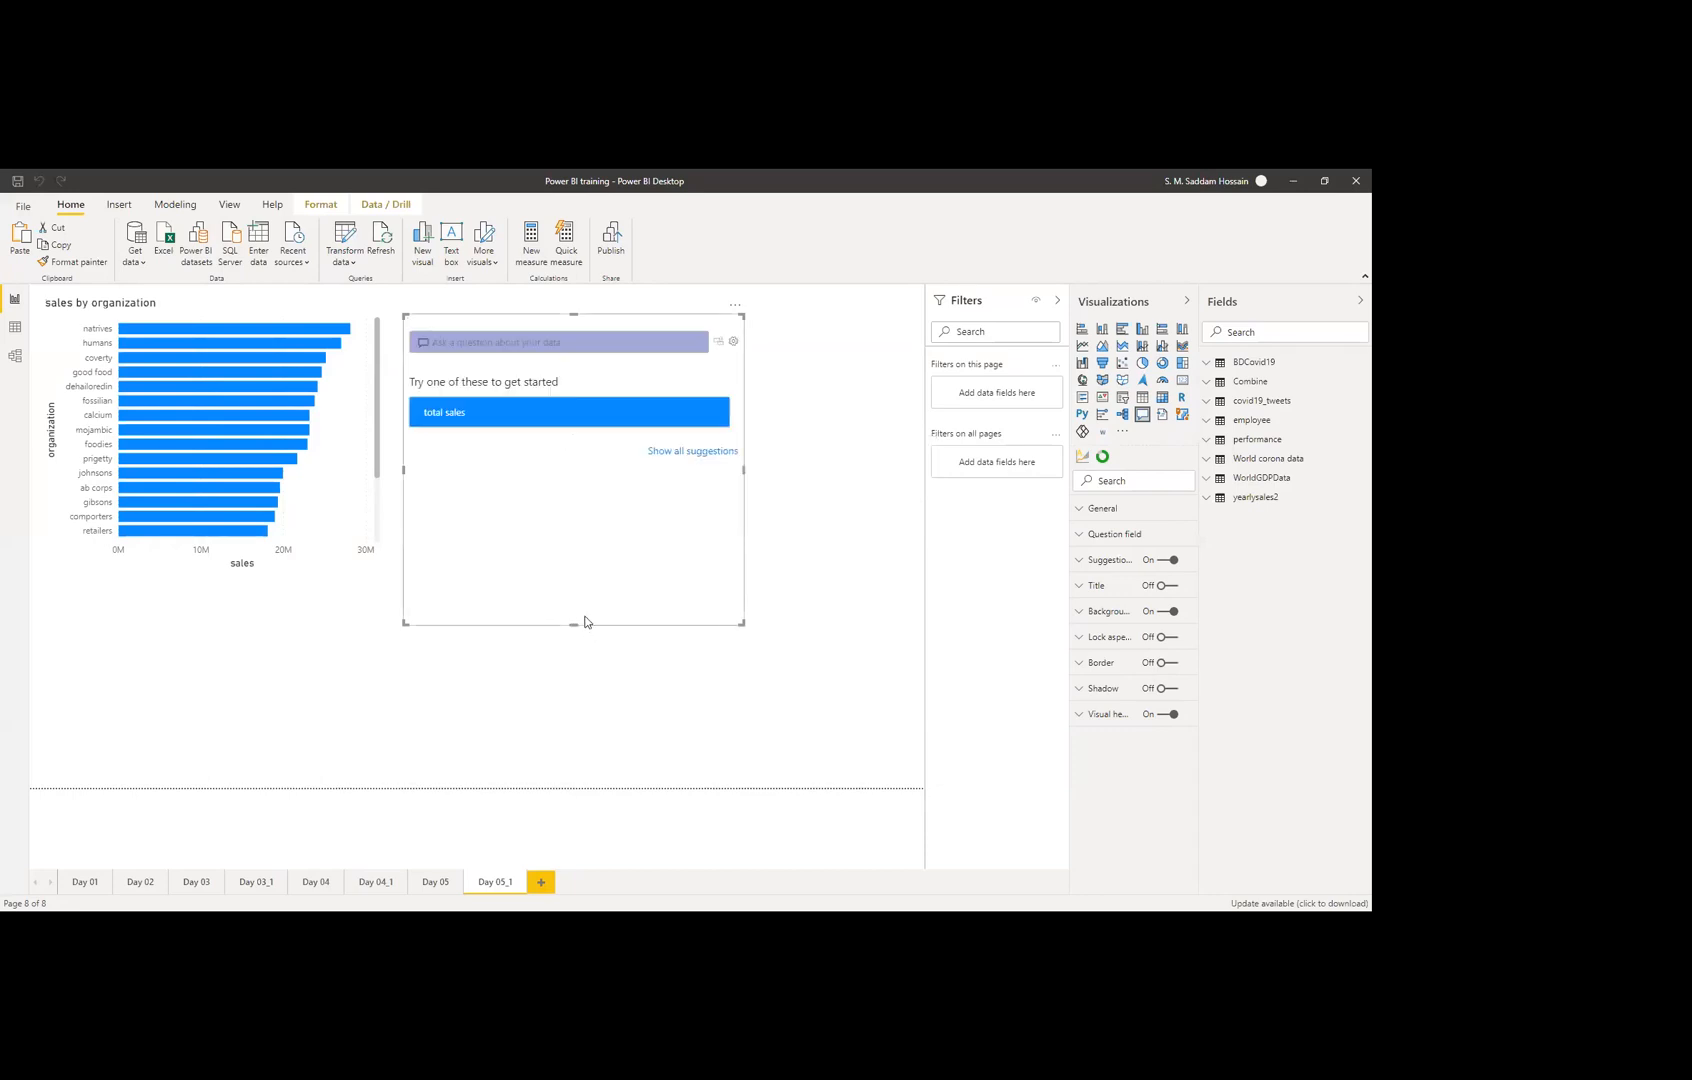
pyautogui.moveTo(574, 630); pyautogui.dragTo(580, 576)
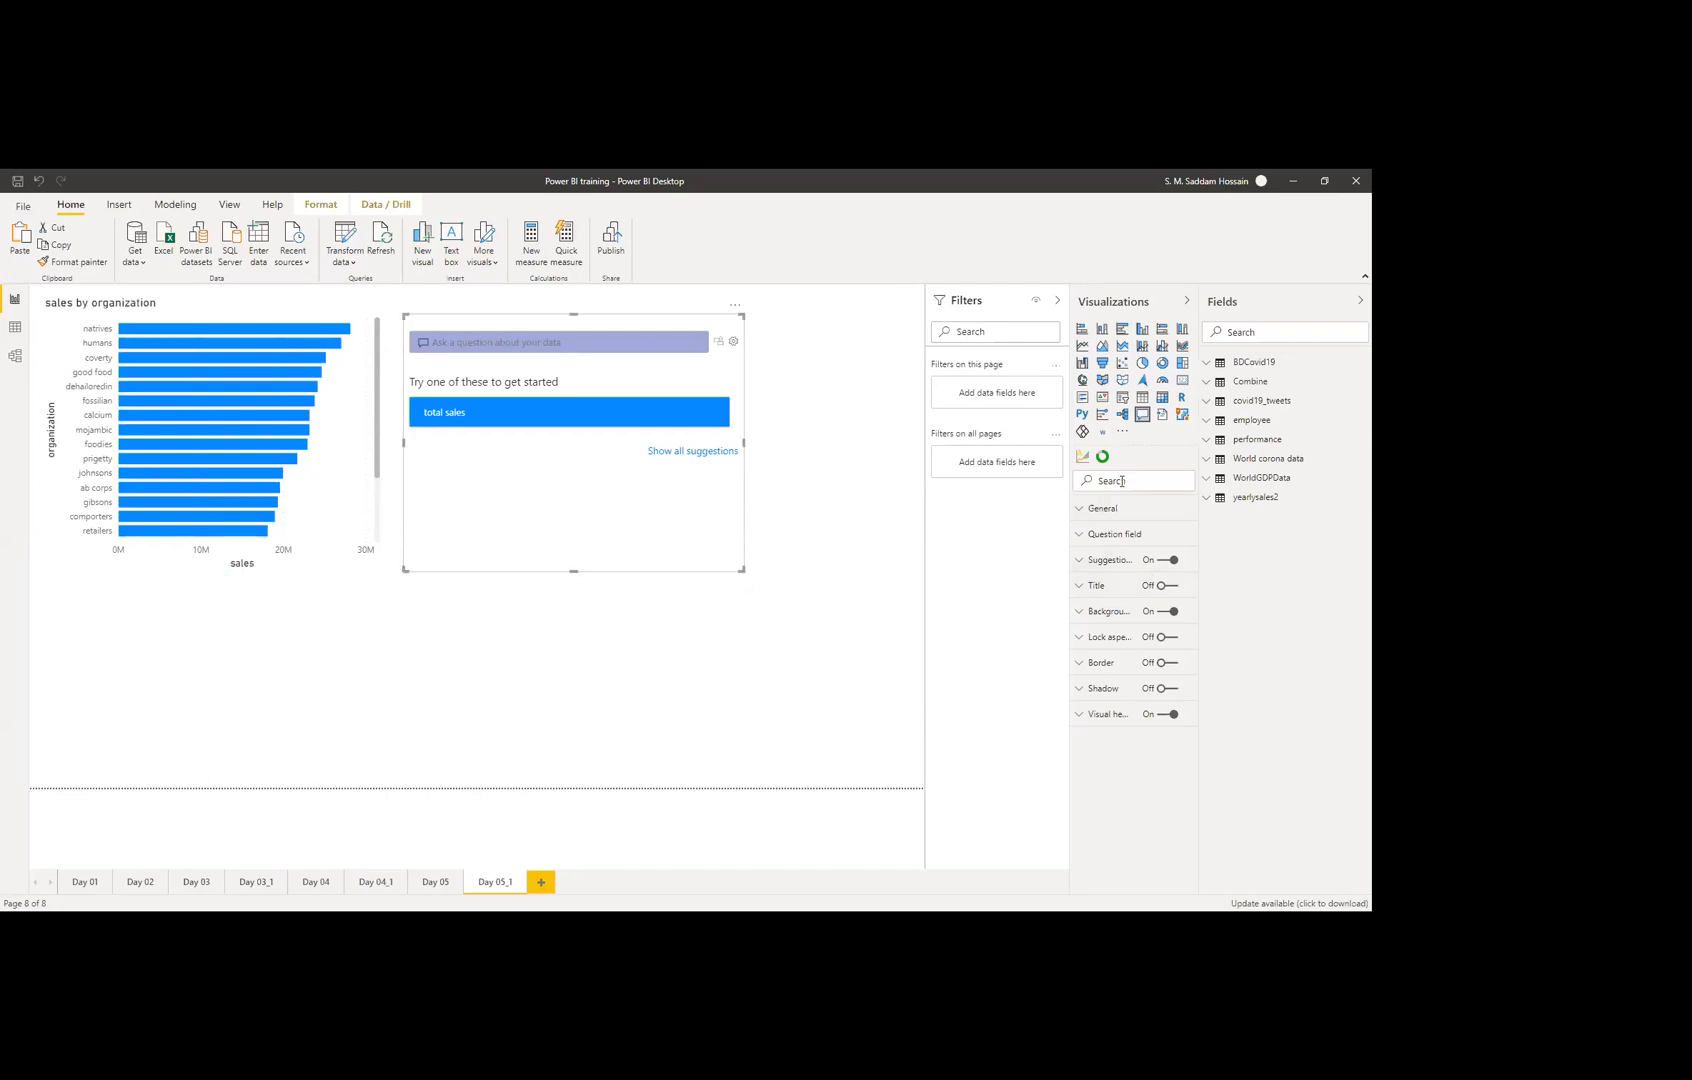
pyautogui.click(1164, 663)
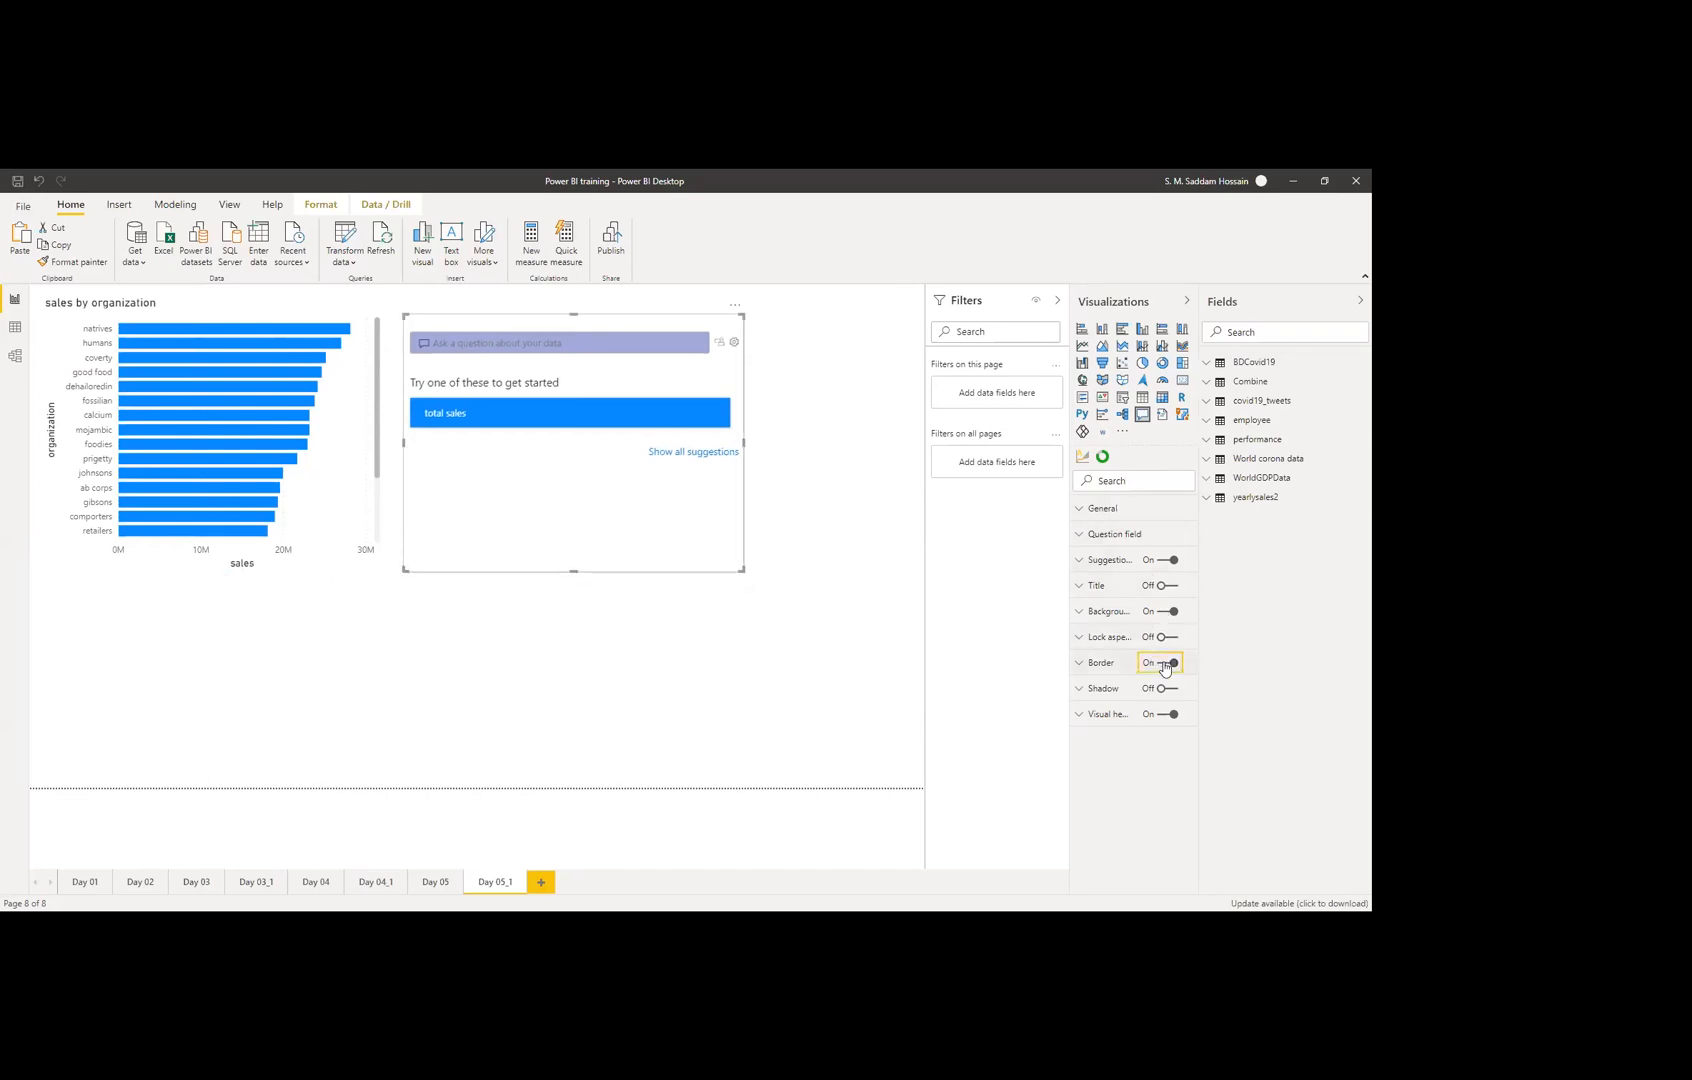
pyautogui.click(617, 677)
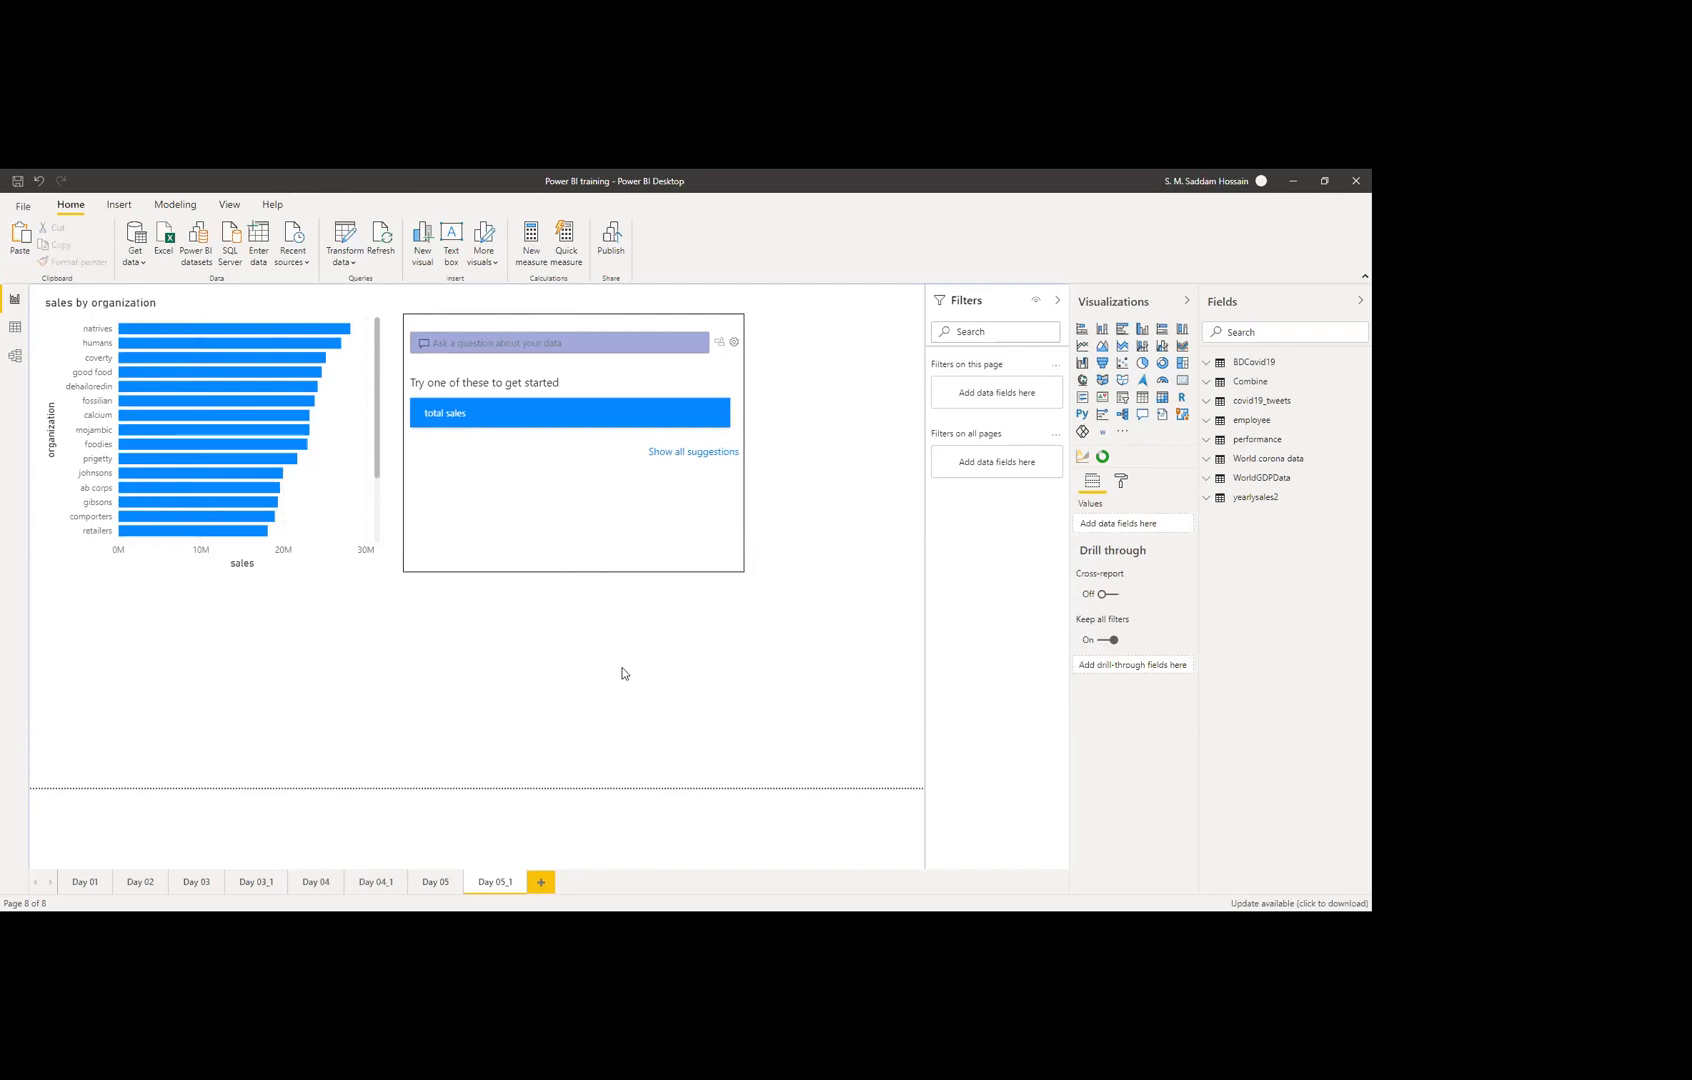
pyautogui.click(508, 418)
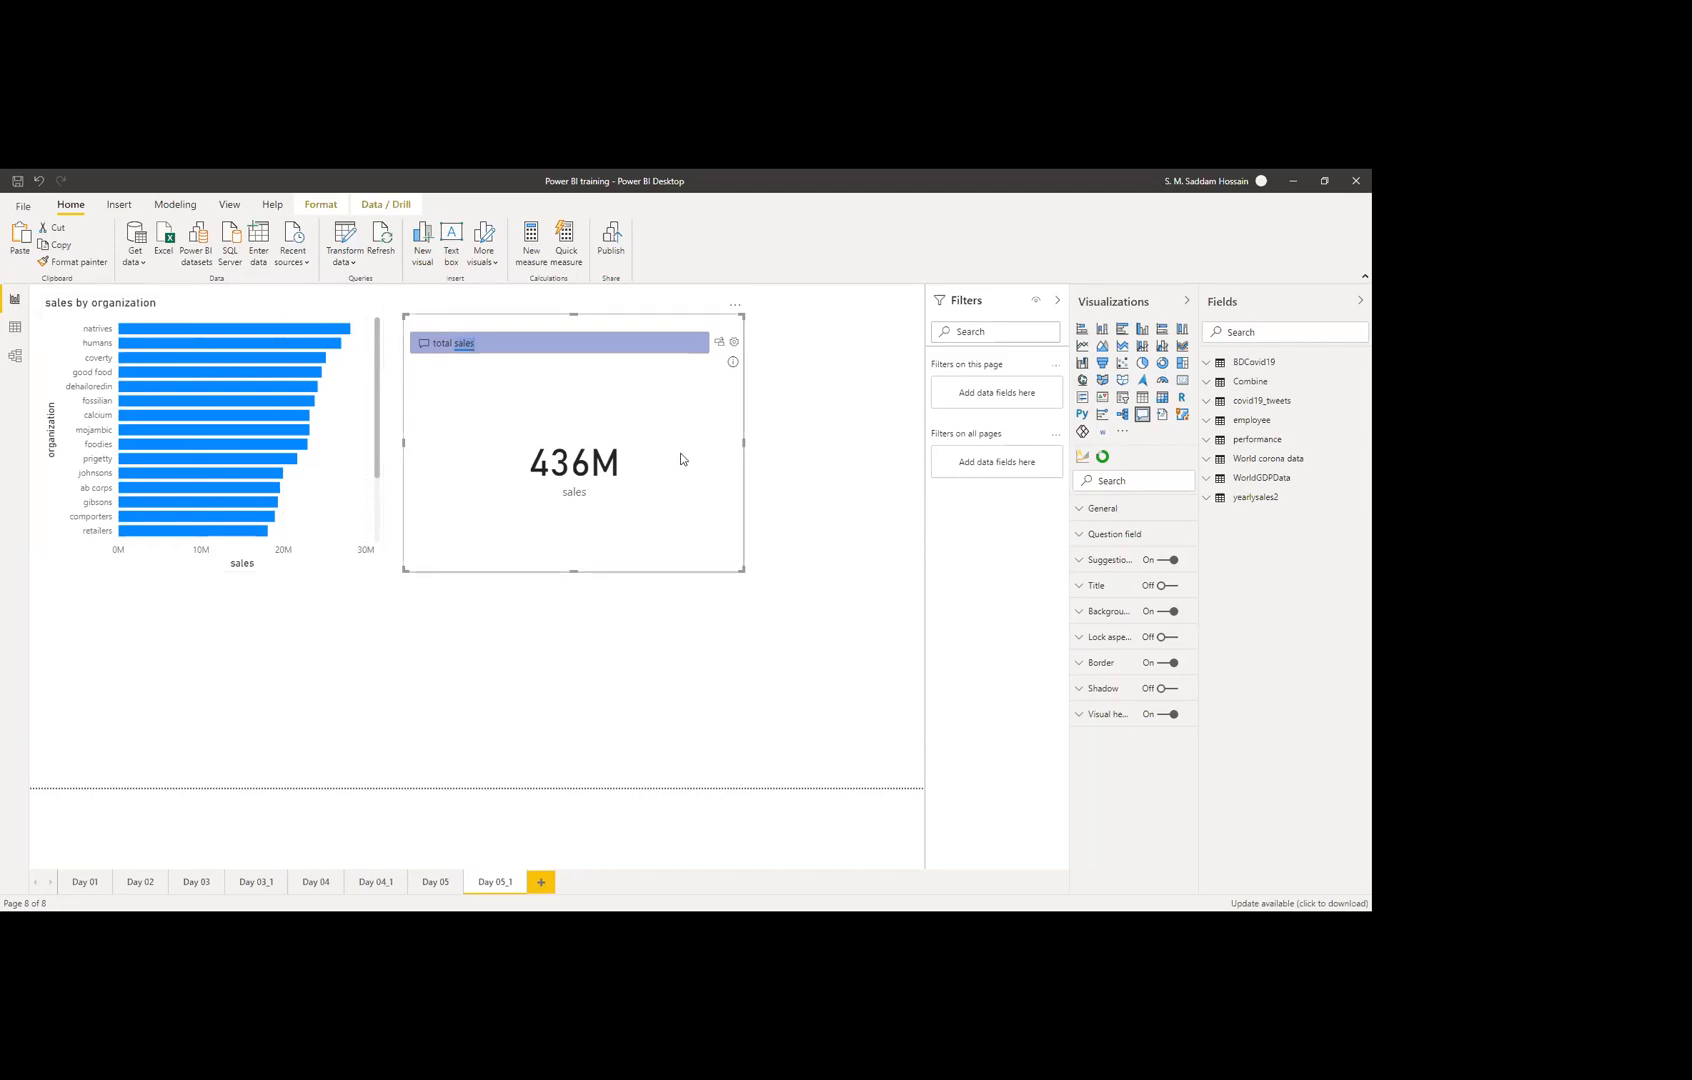
pyautogui.click(853, 439)
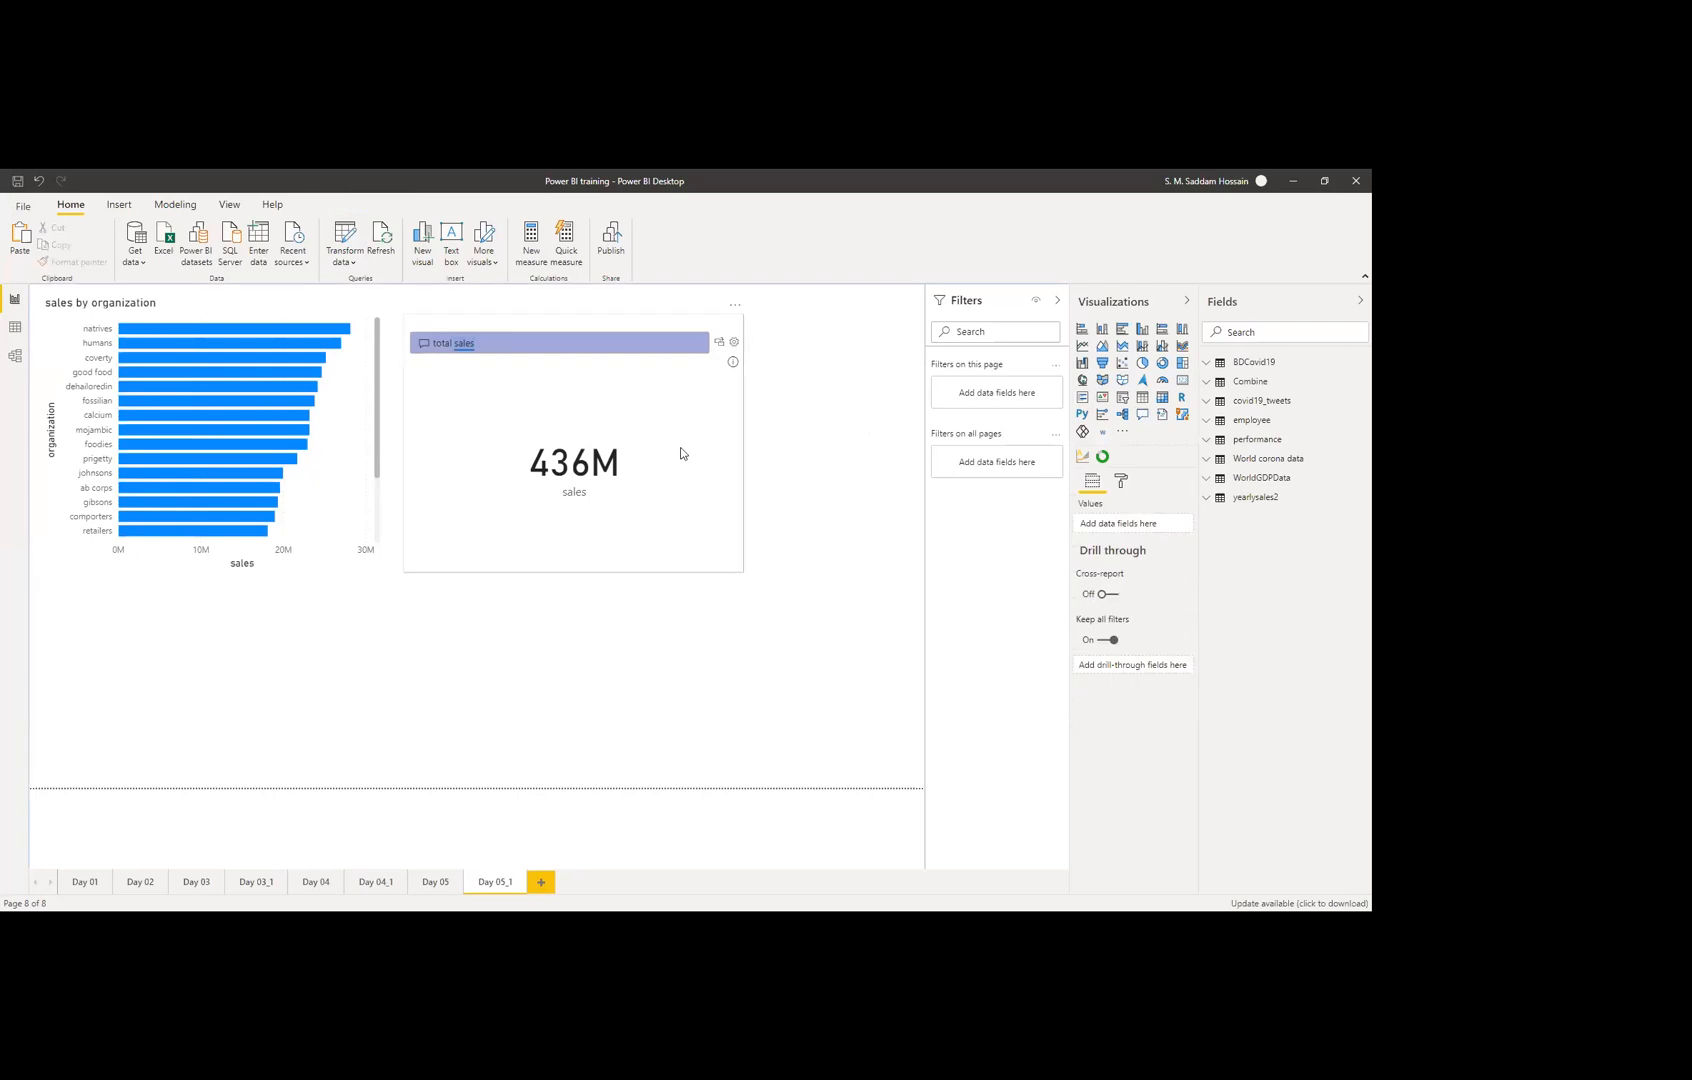